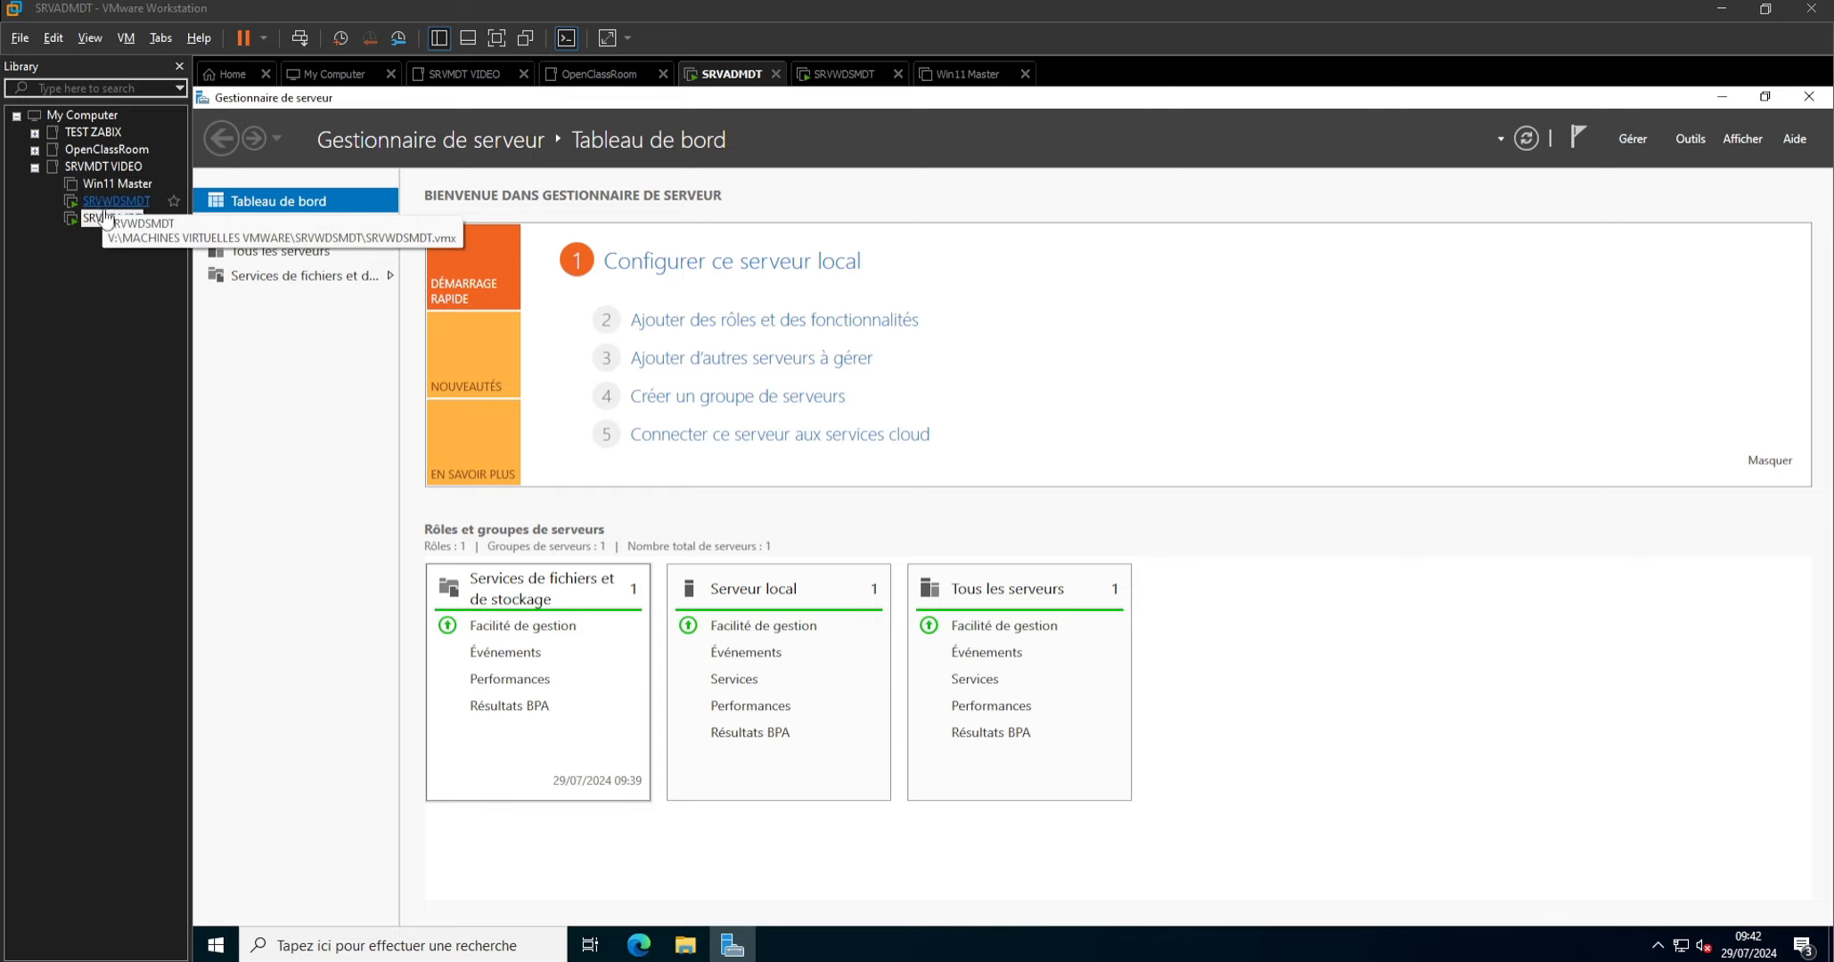
# On SRVADMDT, start adding roles and features with a role-based installation targeting the SRVADMDT server from the pool.
pyautogui.click(107, 217)
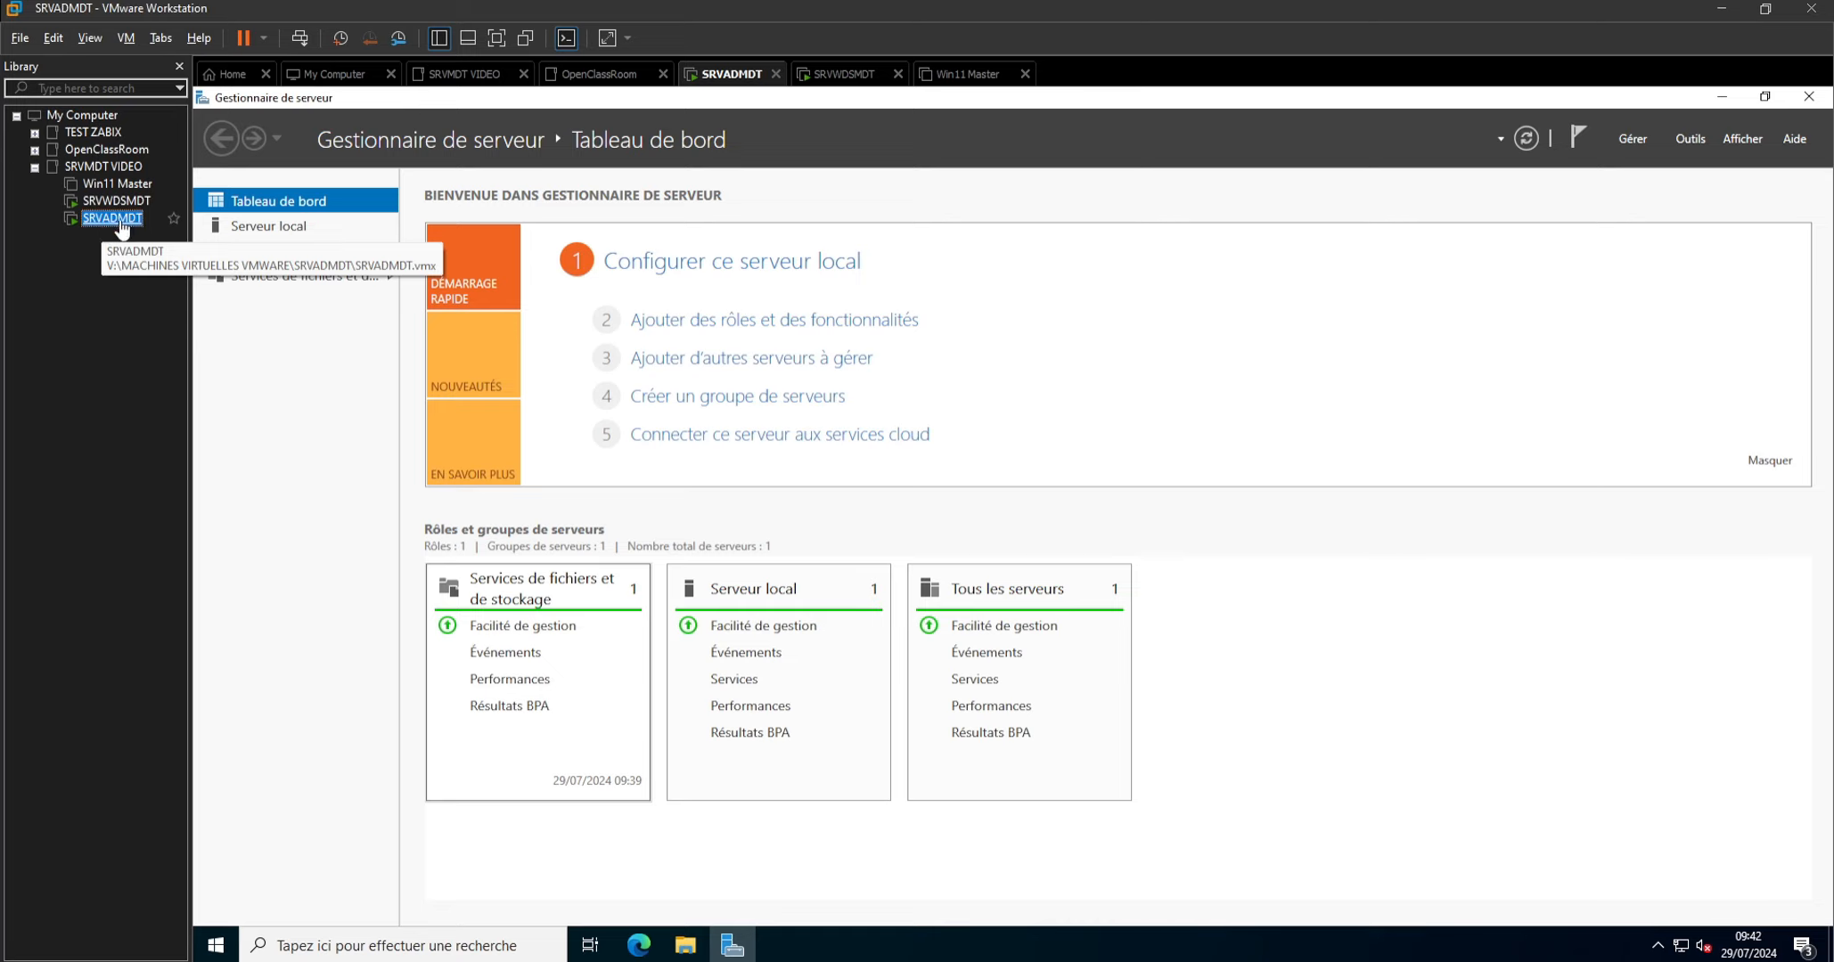
pyautogui.click(1690, 141)
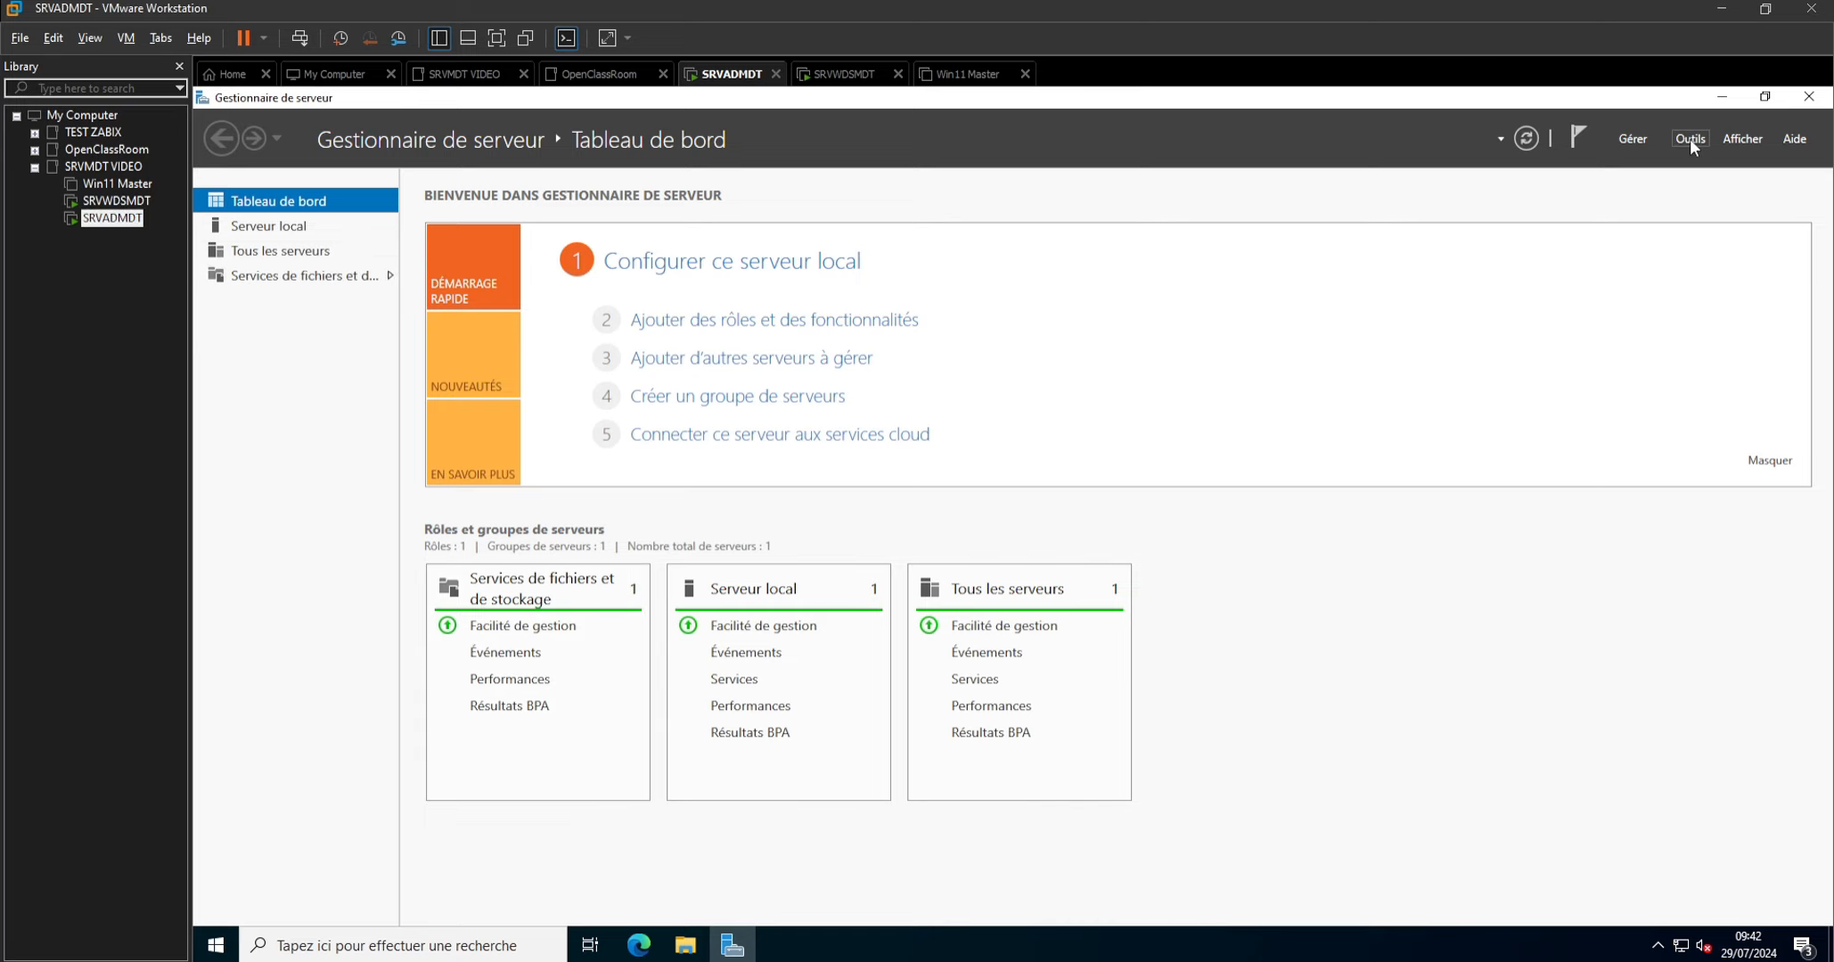
pyautogui.click(1638, 141)
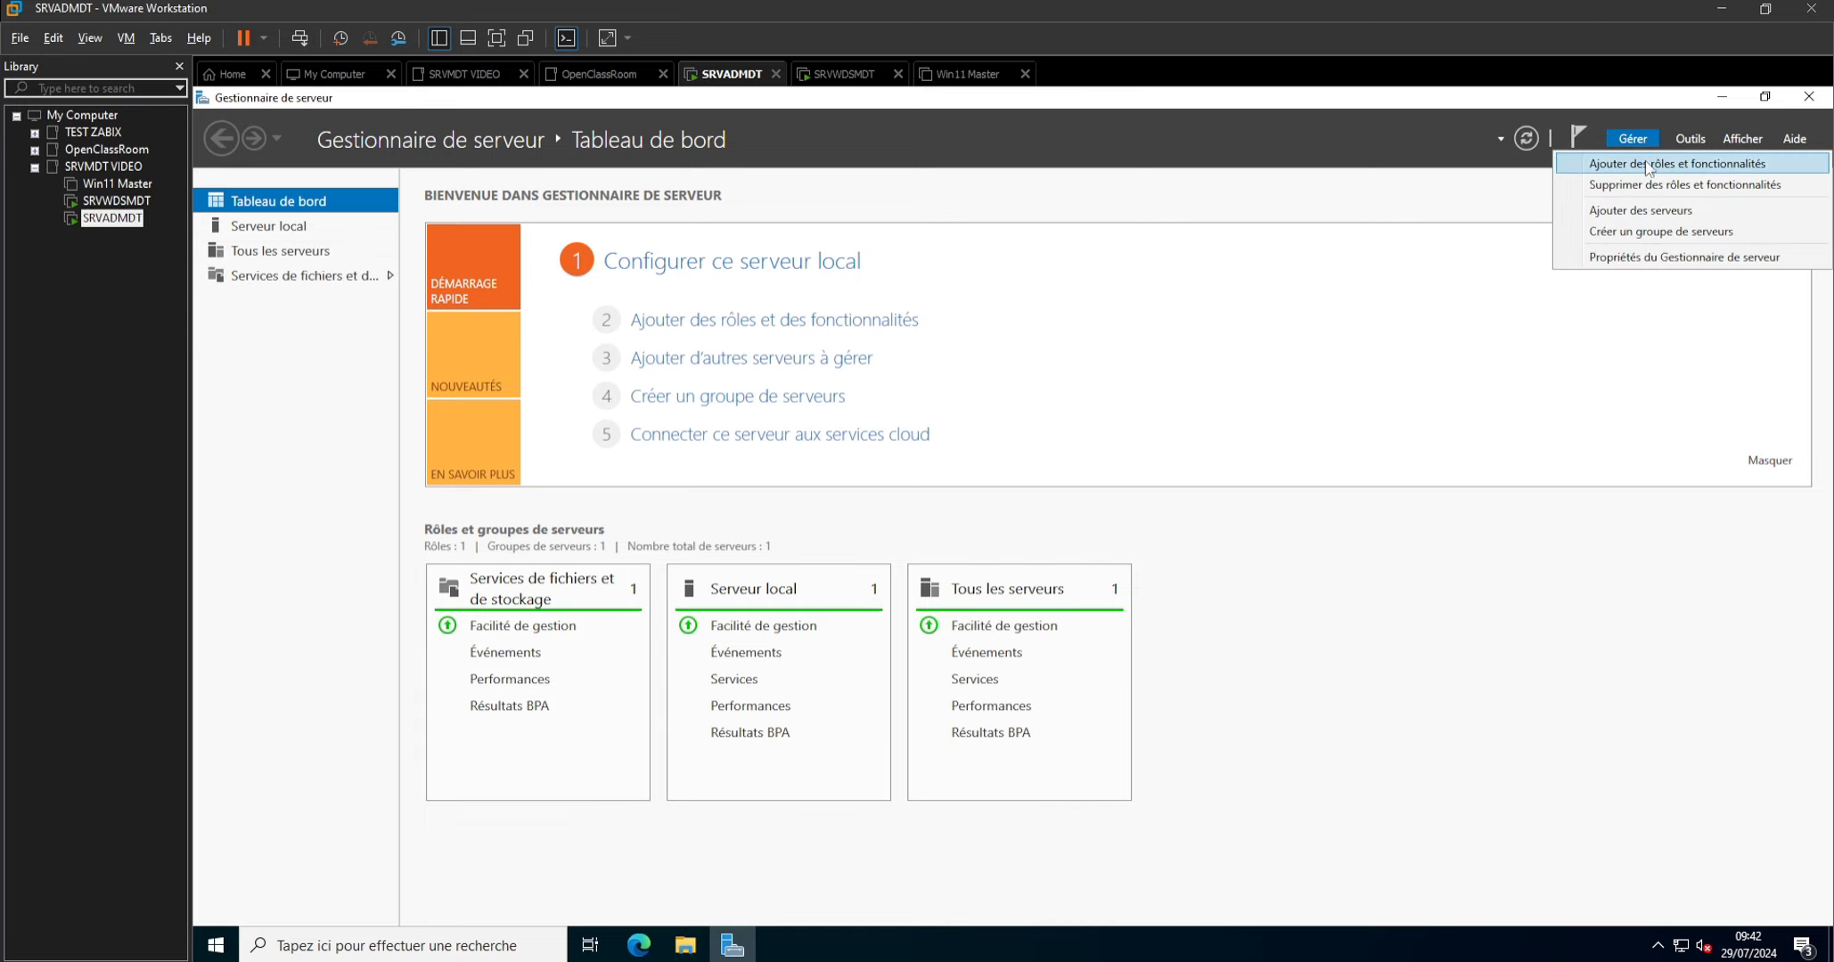
pyautogui.click(1645, 160)
pyautogui.click(745, 625)
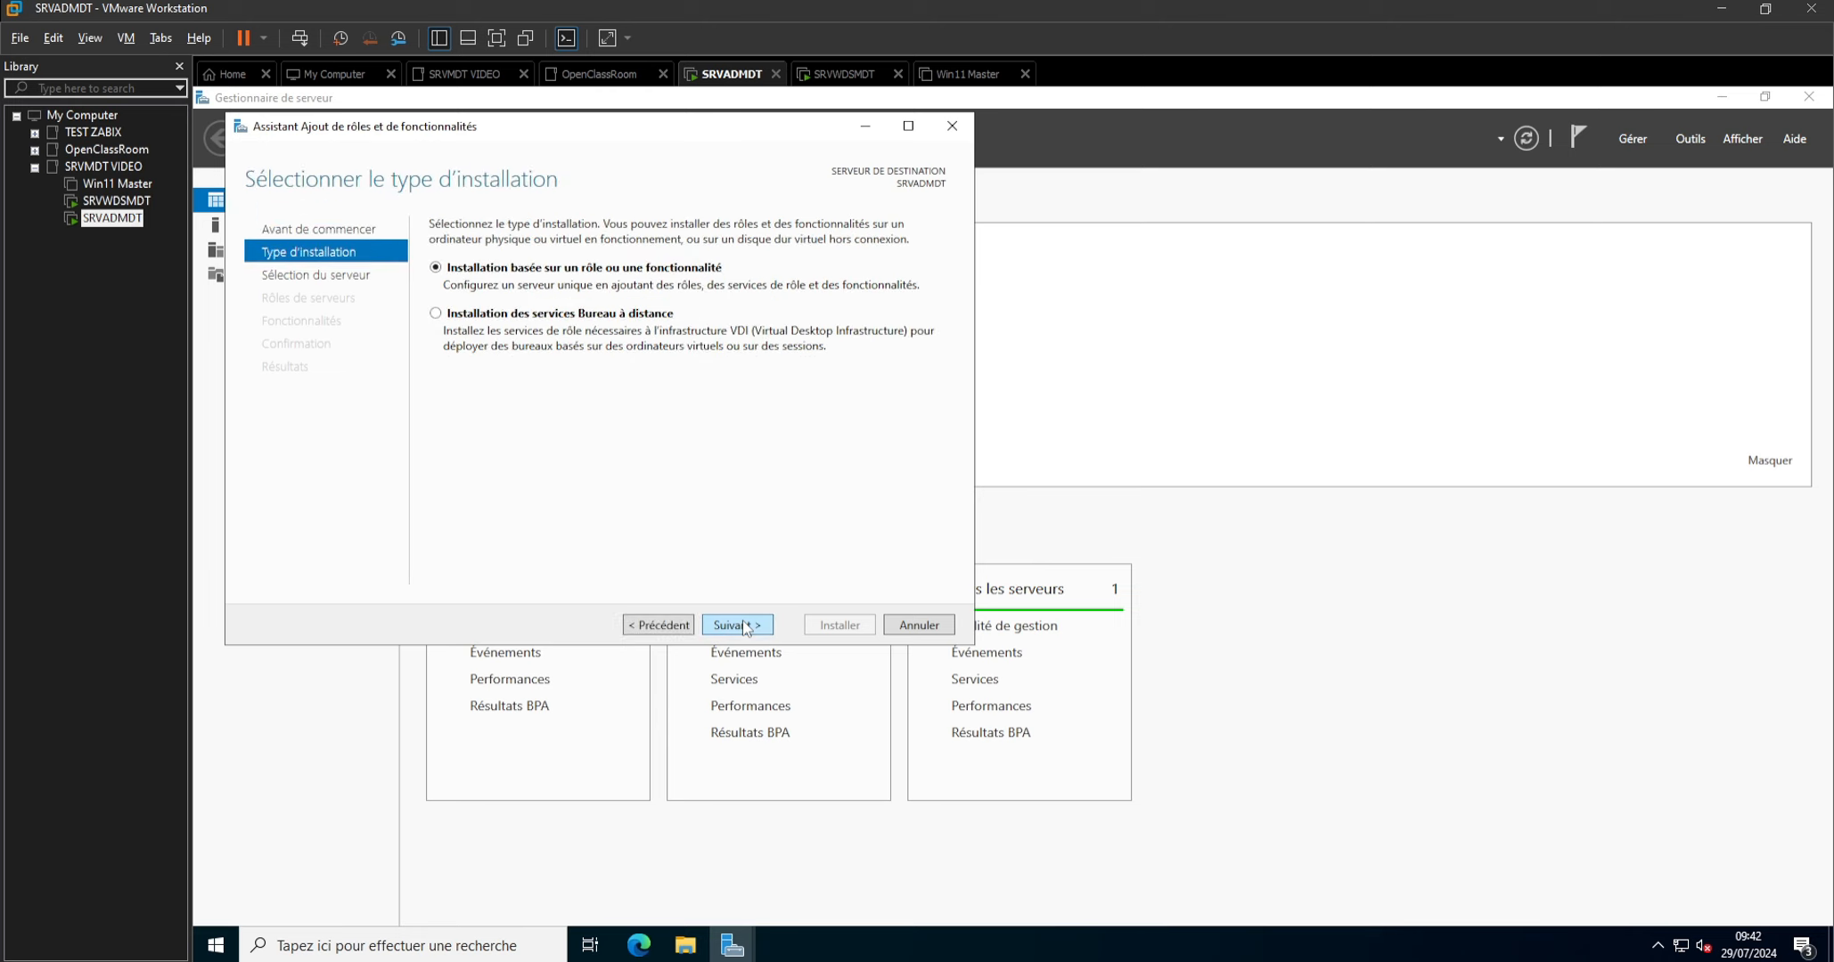
pyautogui.click(745, 625)
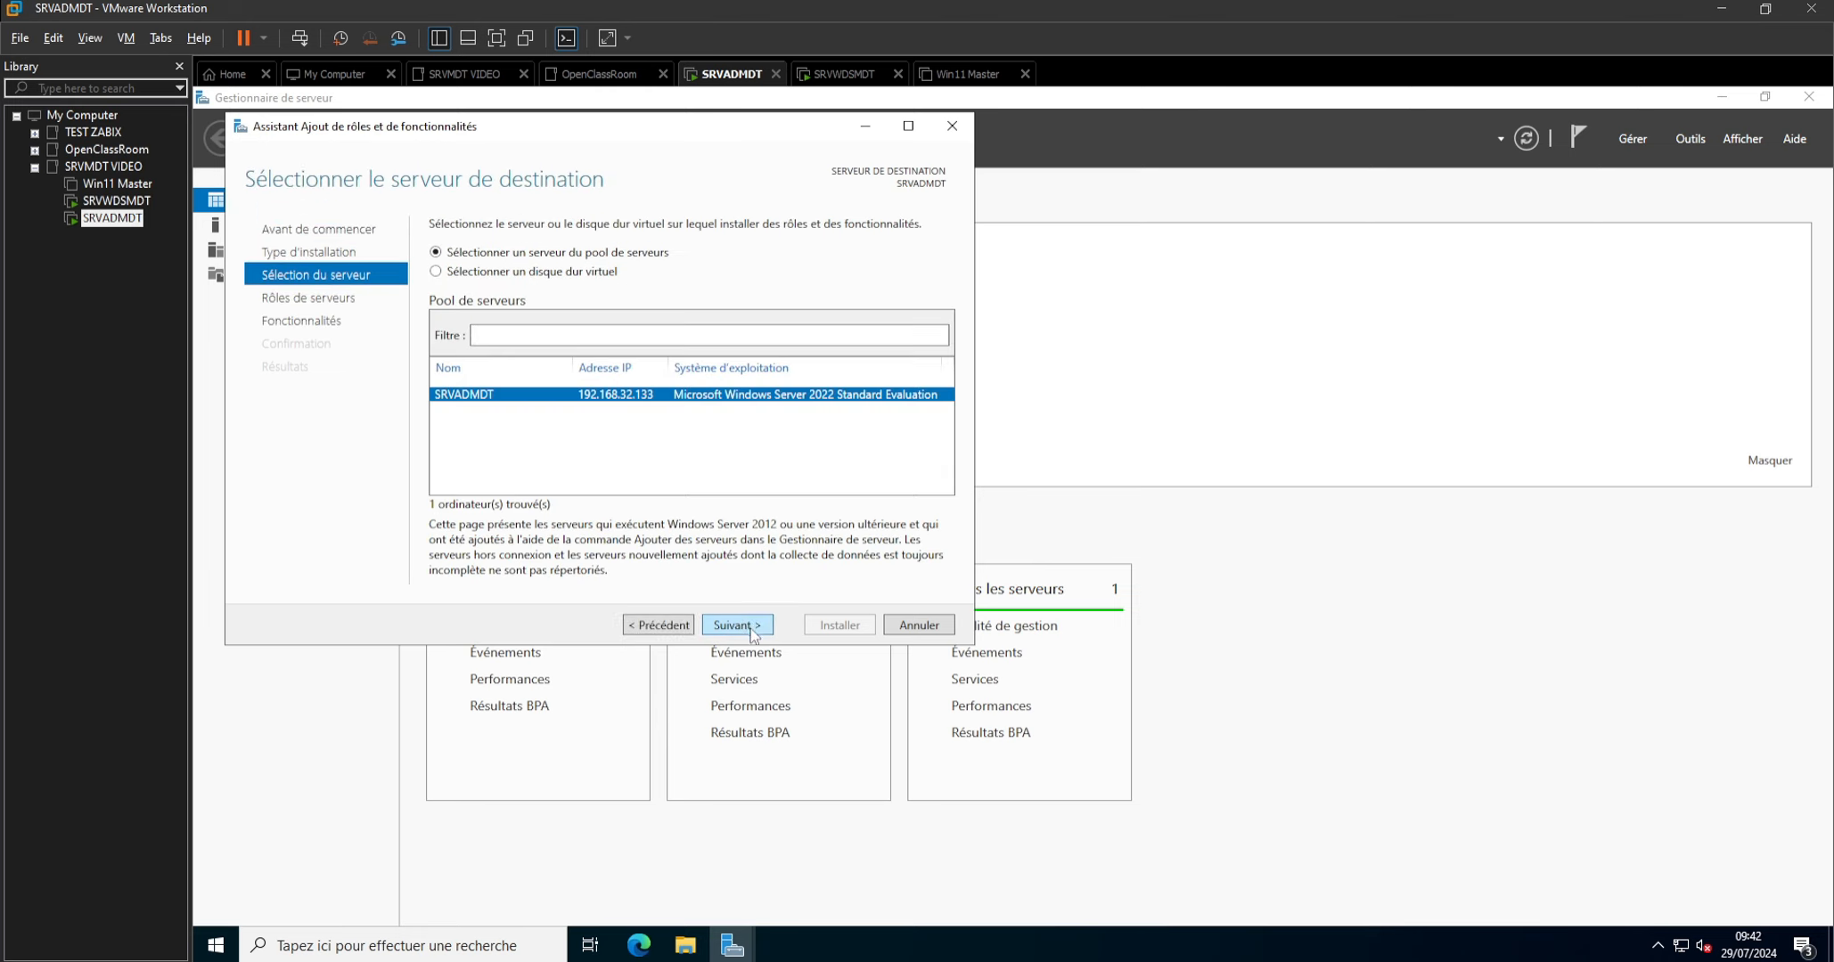
pyautogui.click(738, 625)
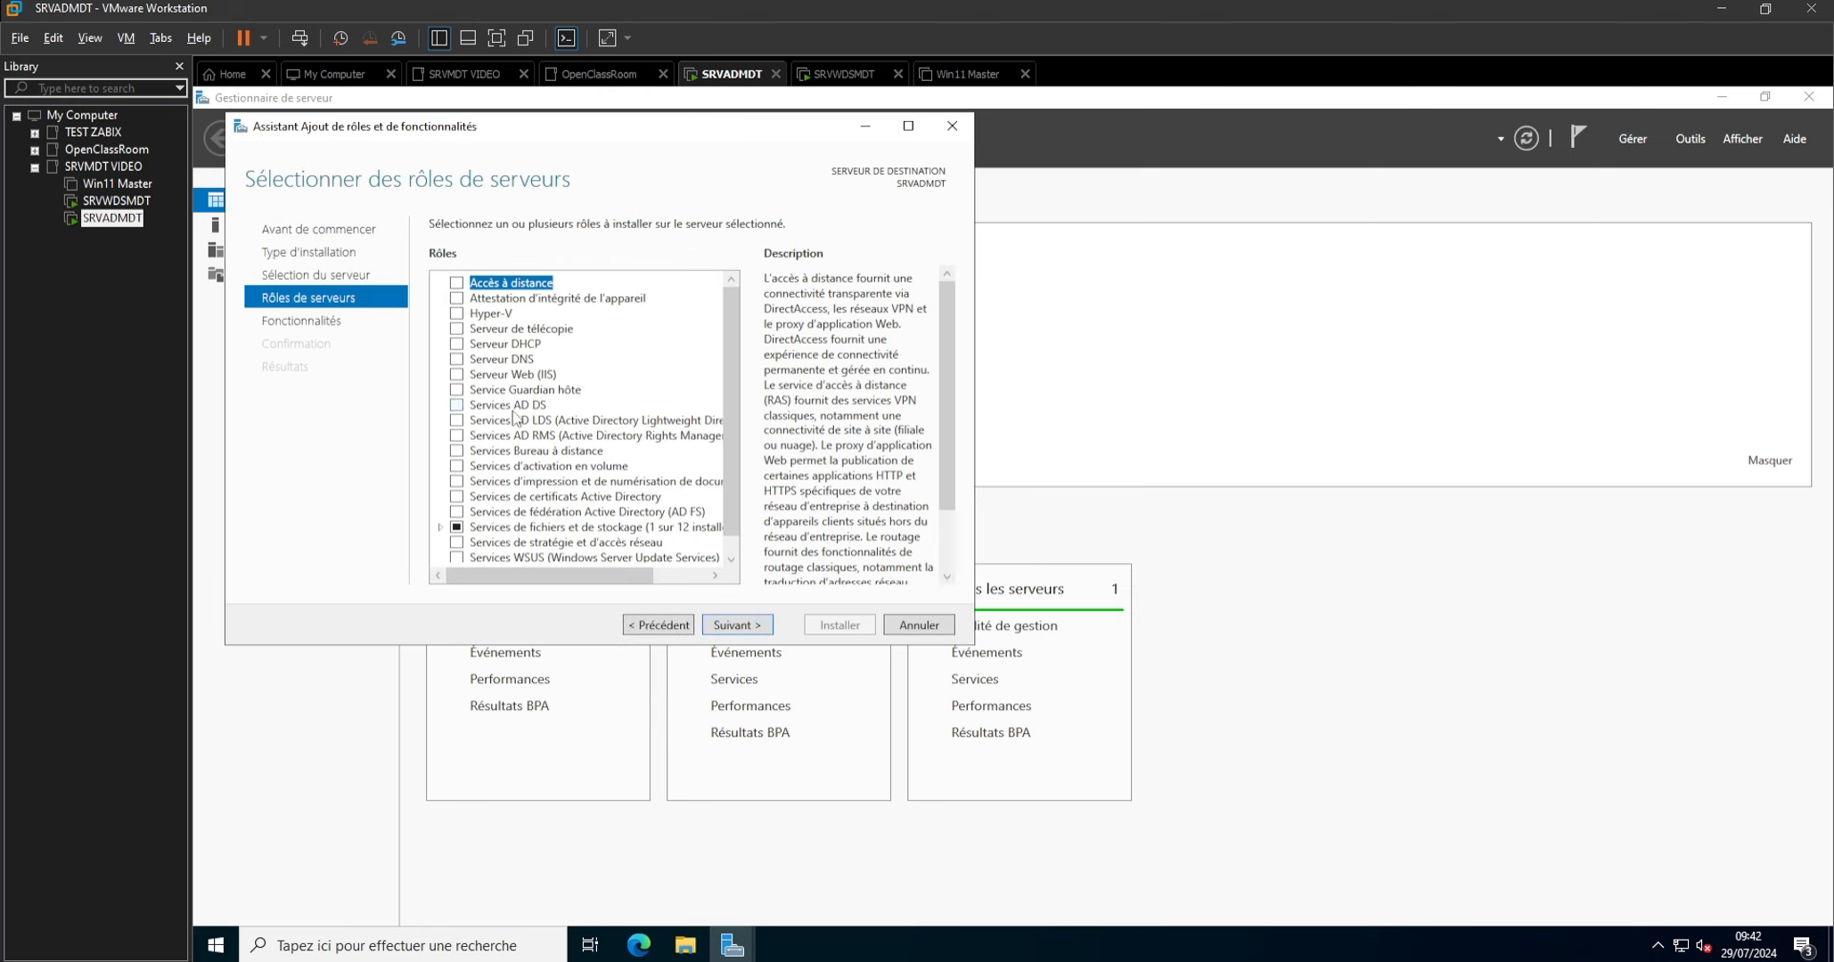
pyautogui.click(515, 405)
pyautogui.click(736, 629)
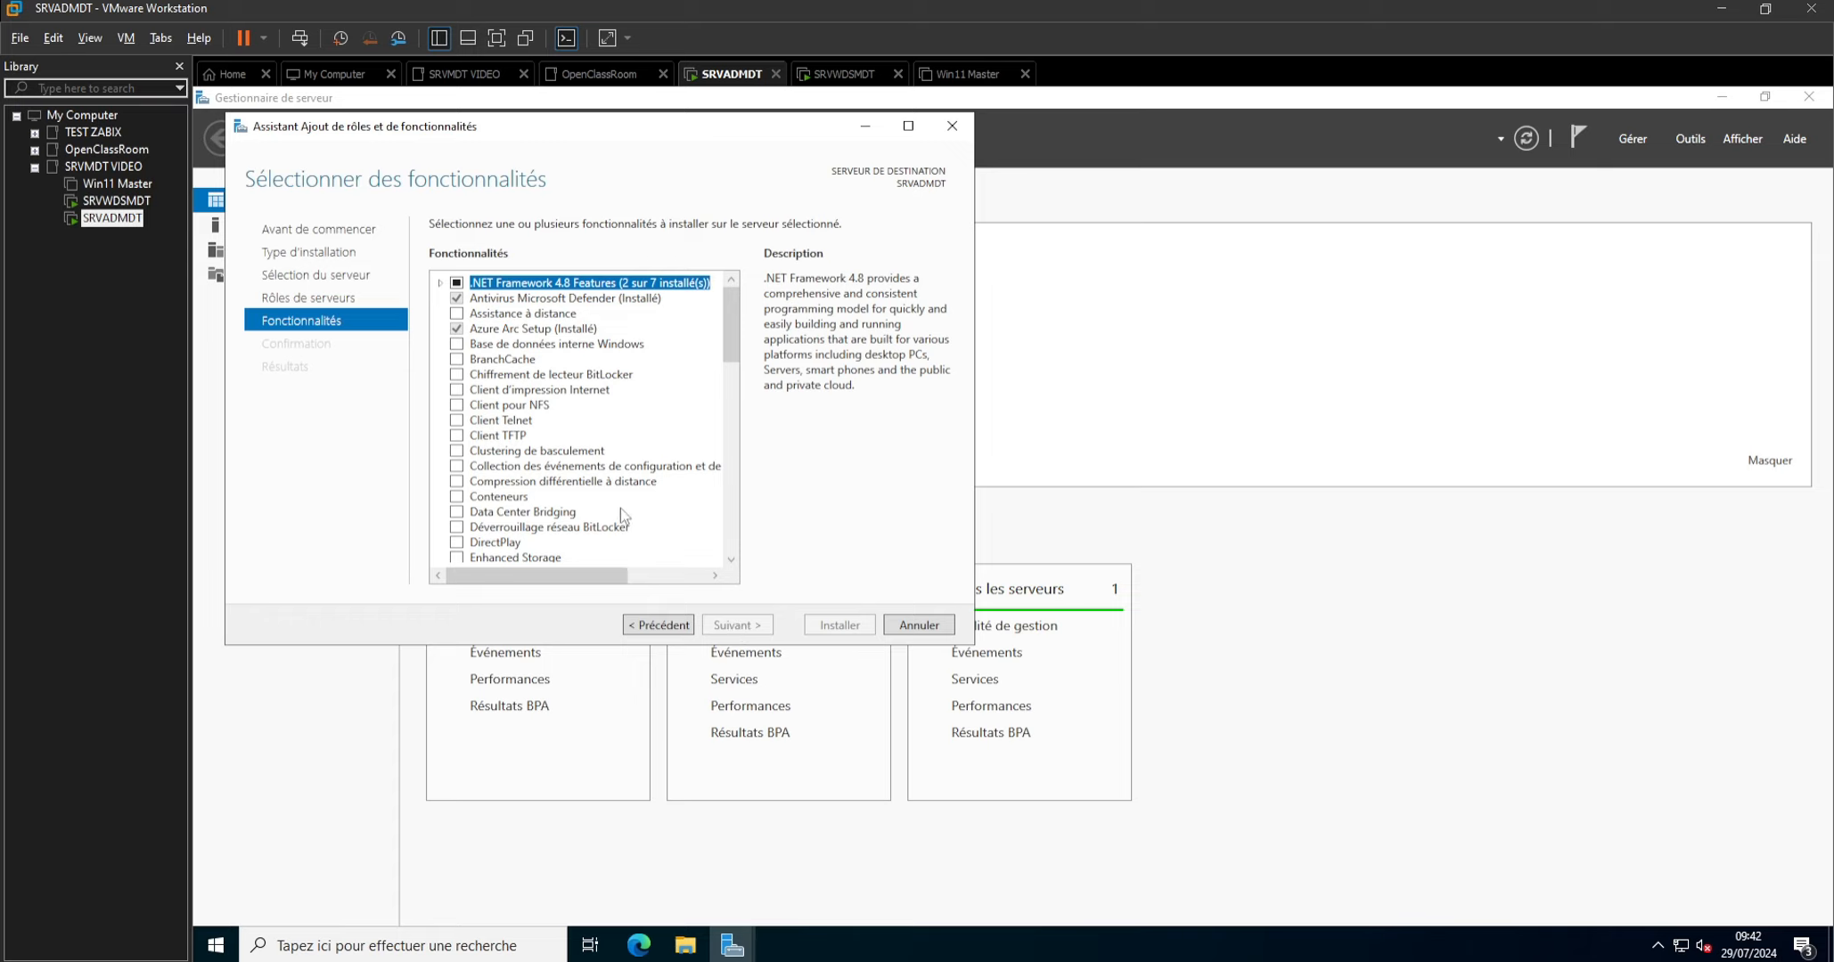
pyautogui.scroll(-2, 615, 515)
pyautogui.scroll(2, 581, 504)
pyautogui.scroll(-8, 580, 504)
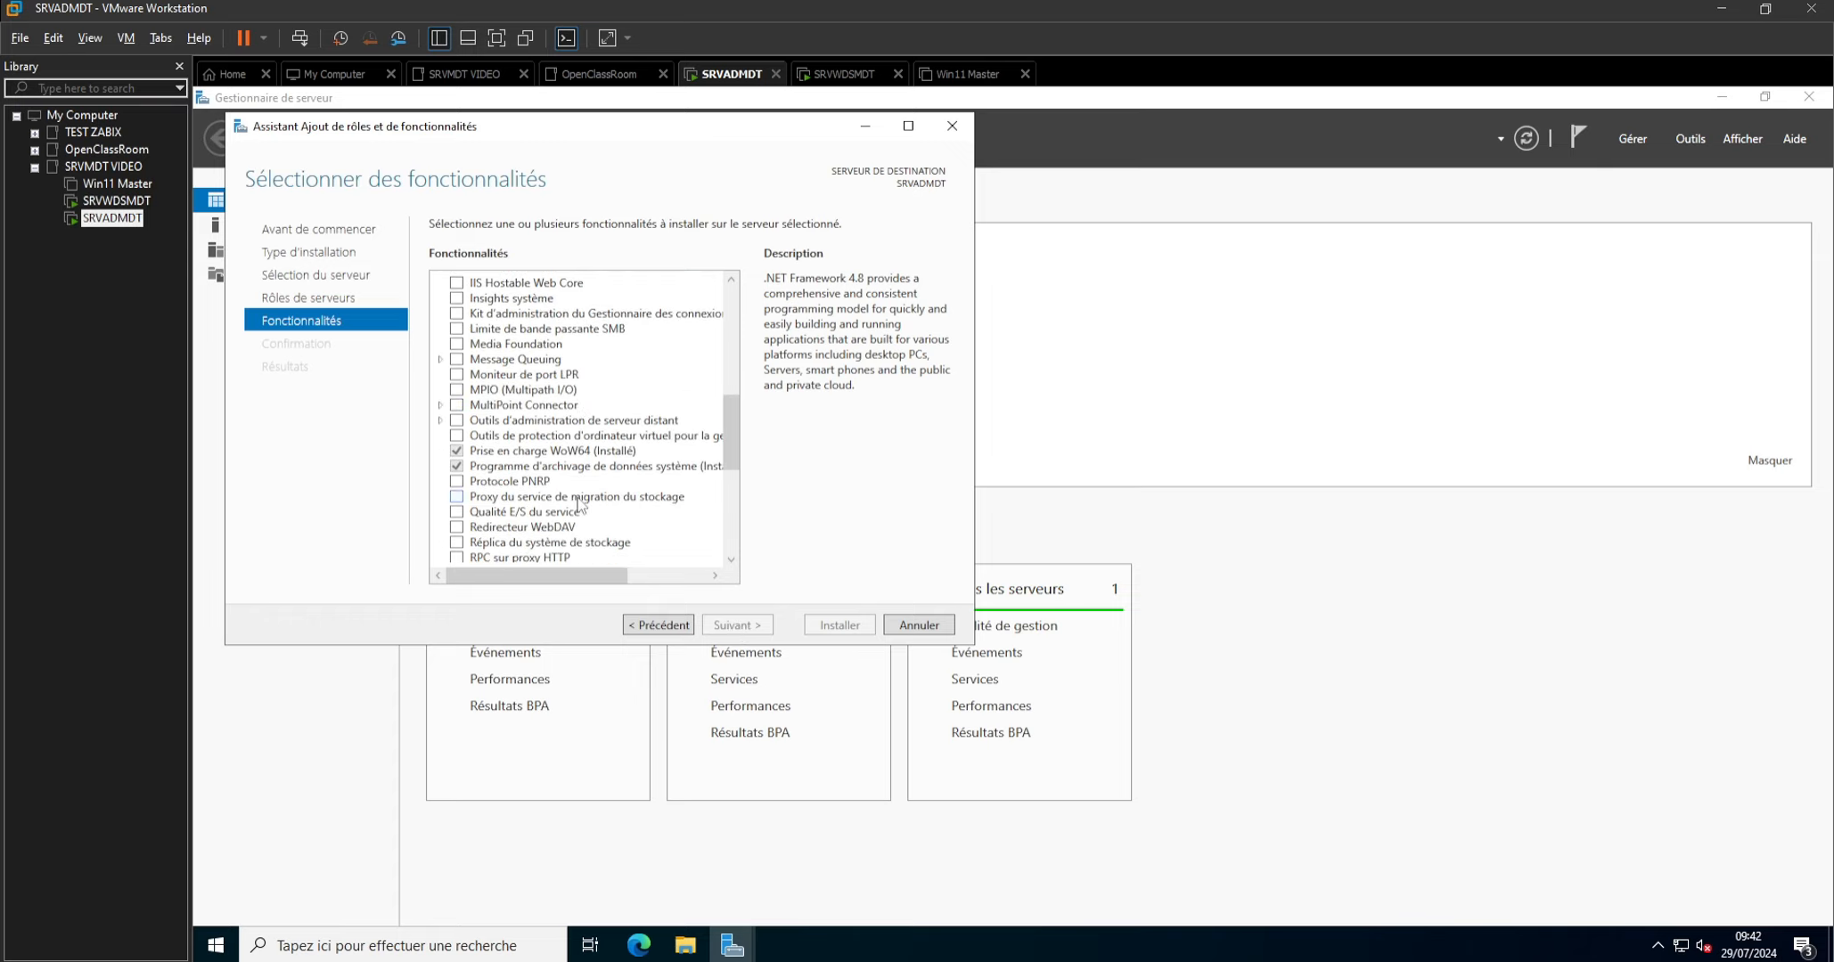
pyautogui.scroll(-7, 577, 505)
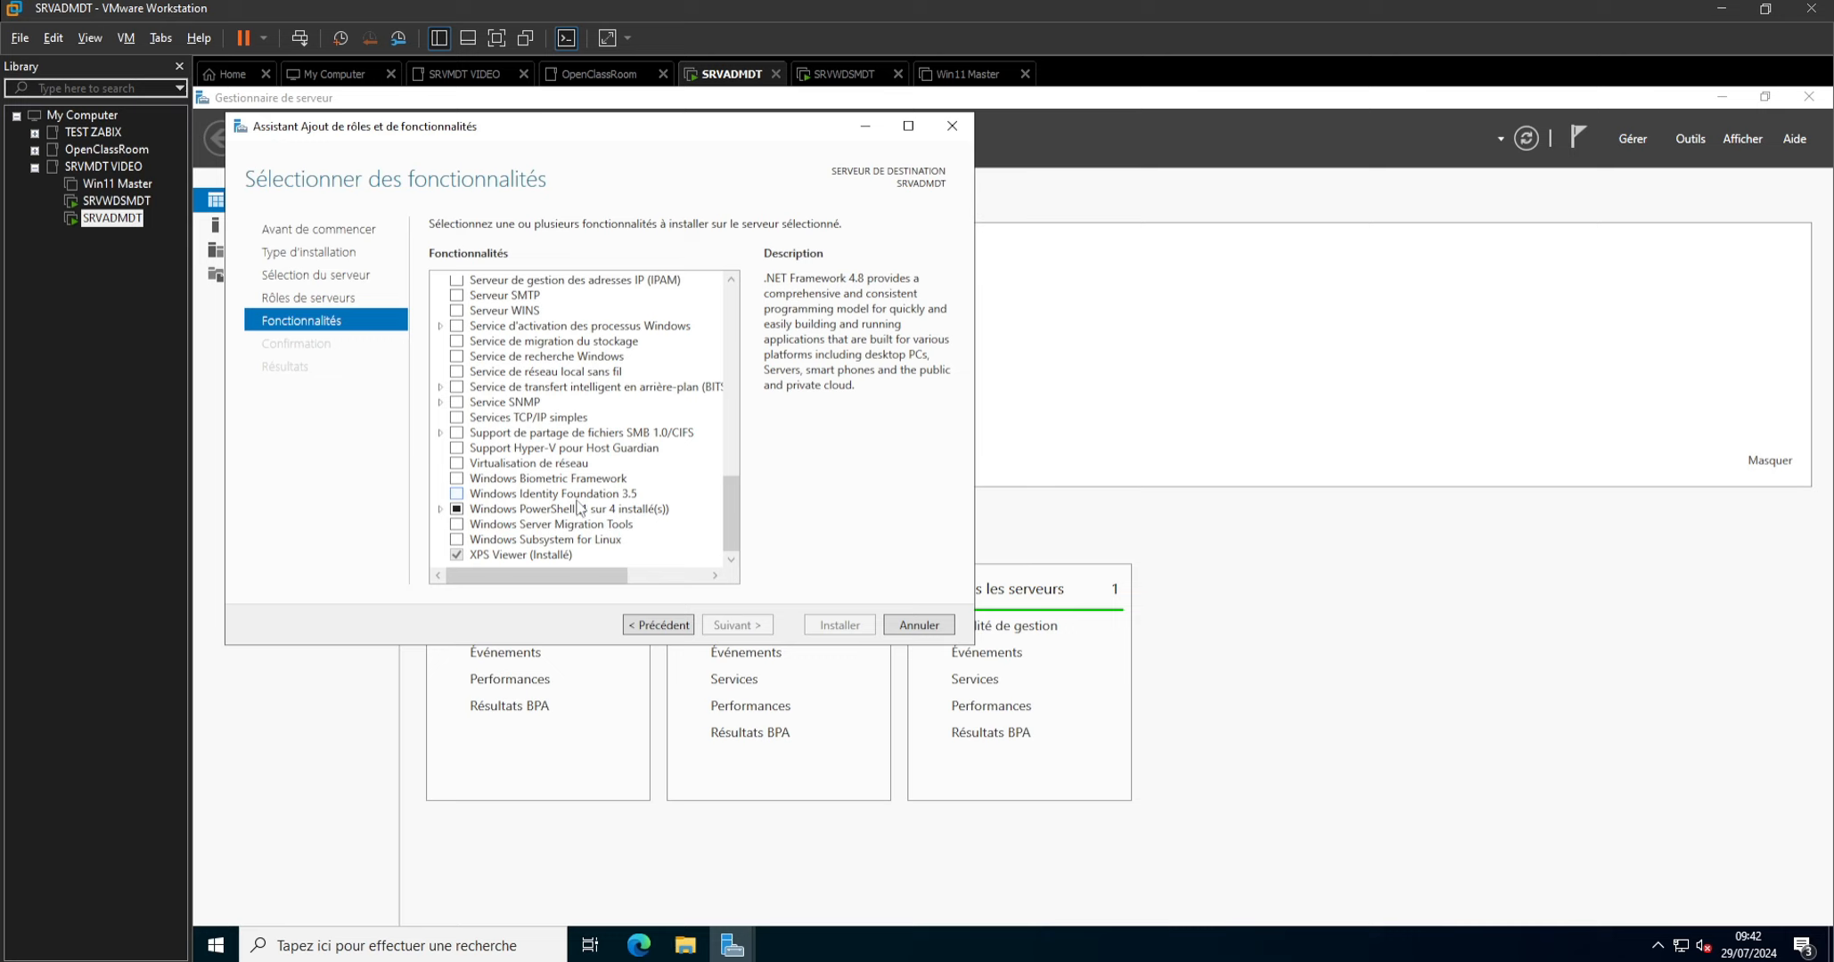
pyautogui.scroll(5, 579, 507)
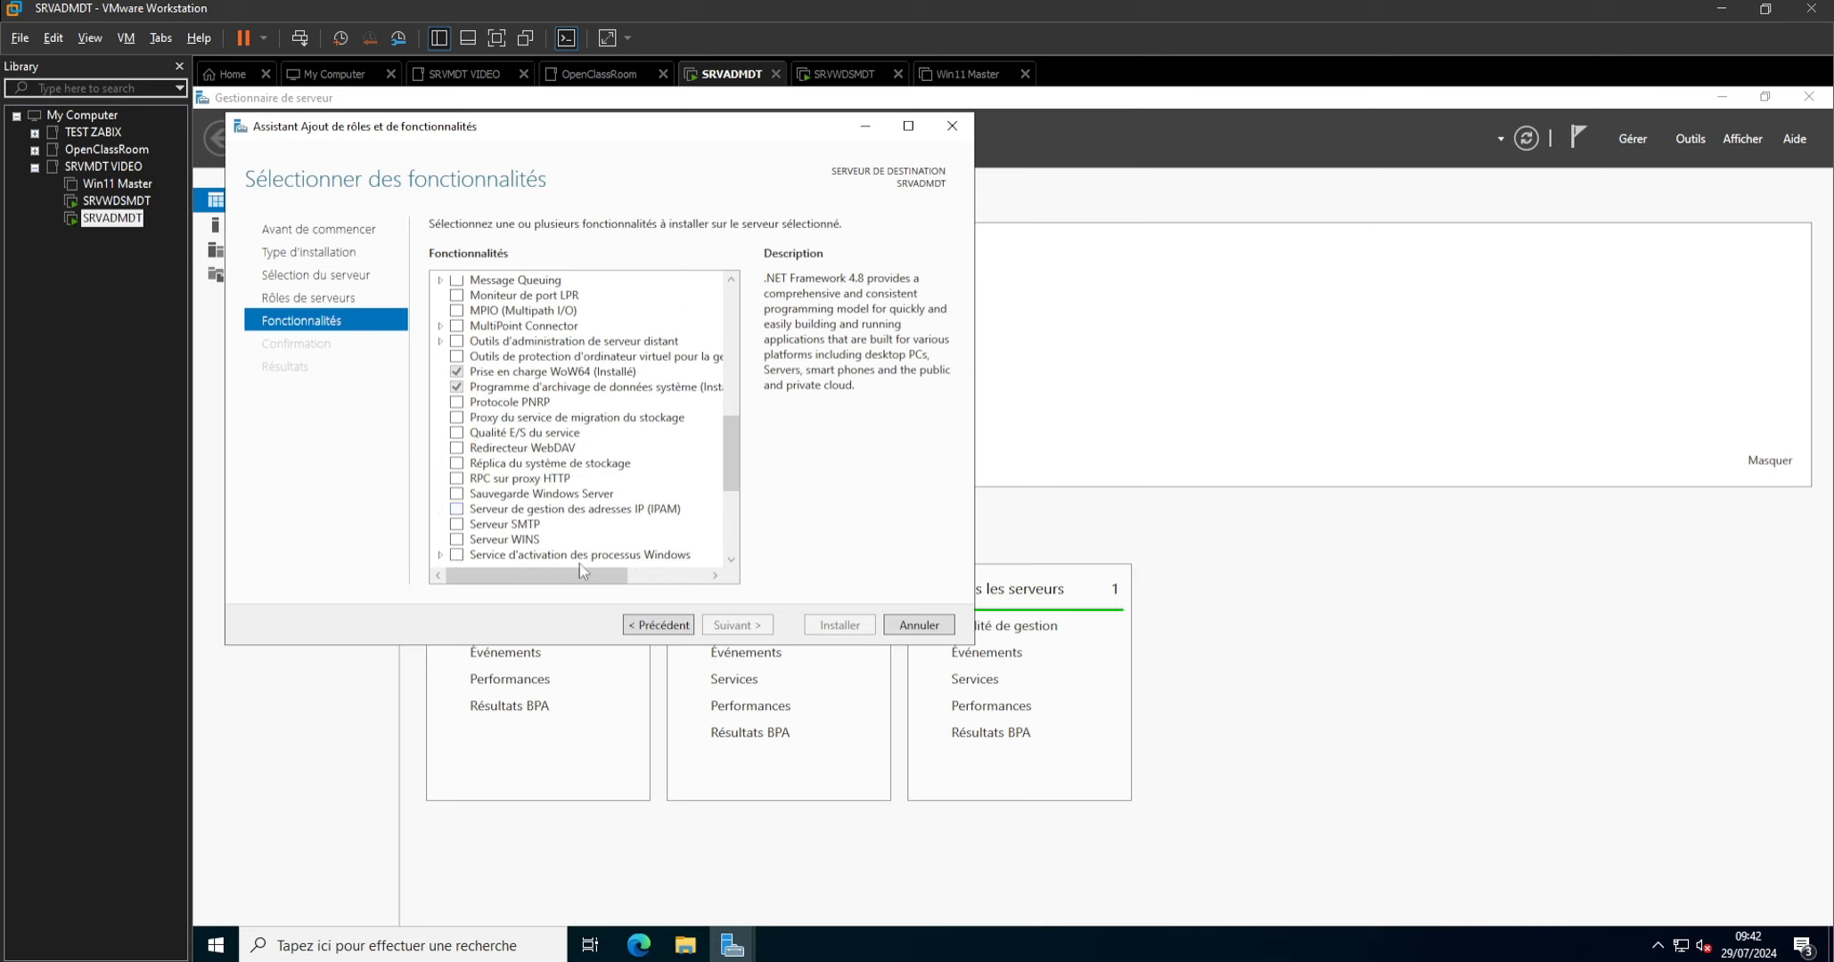
pyautogui.click(650, 624)
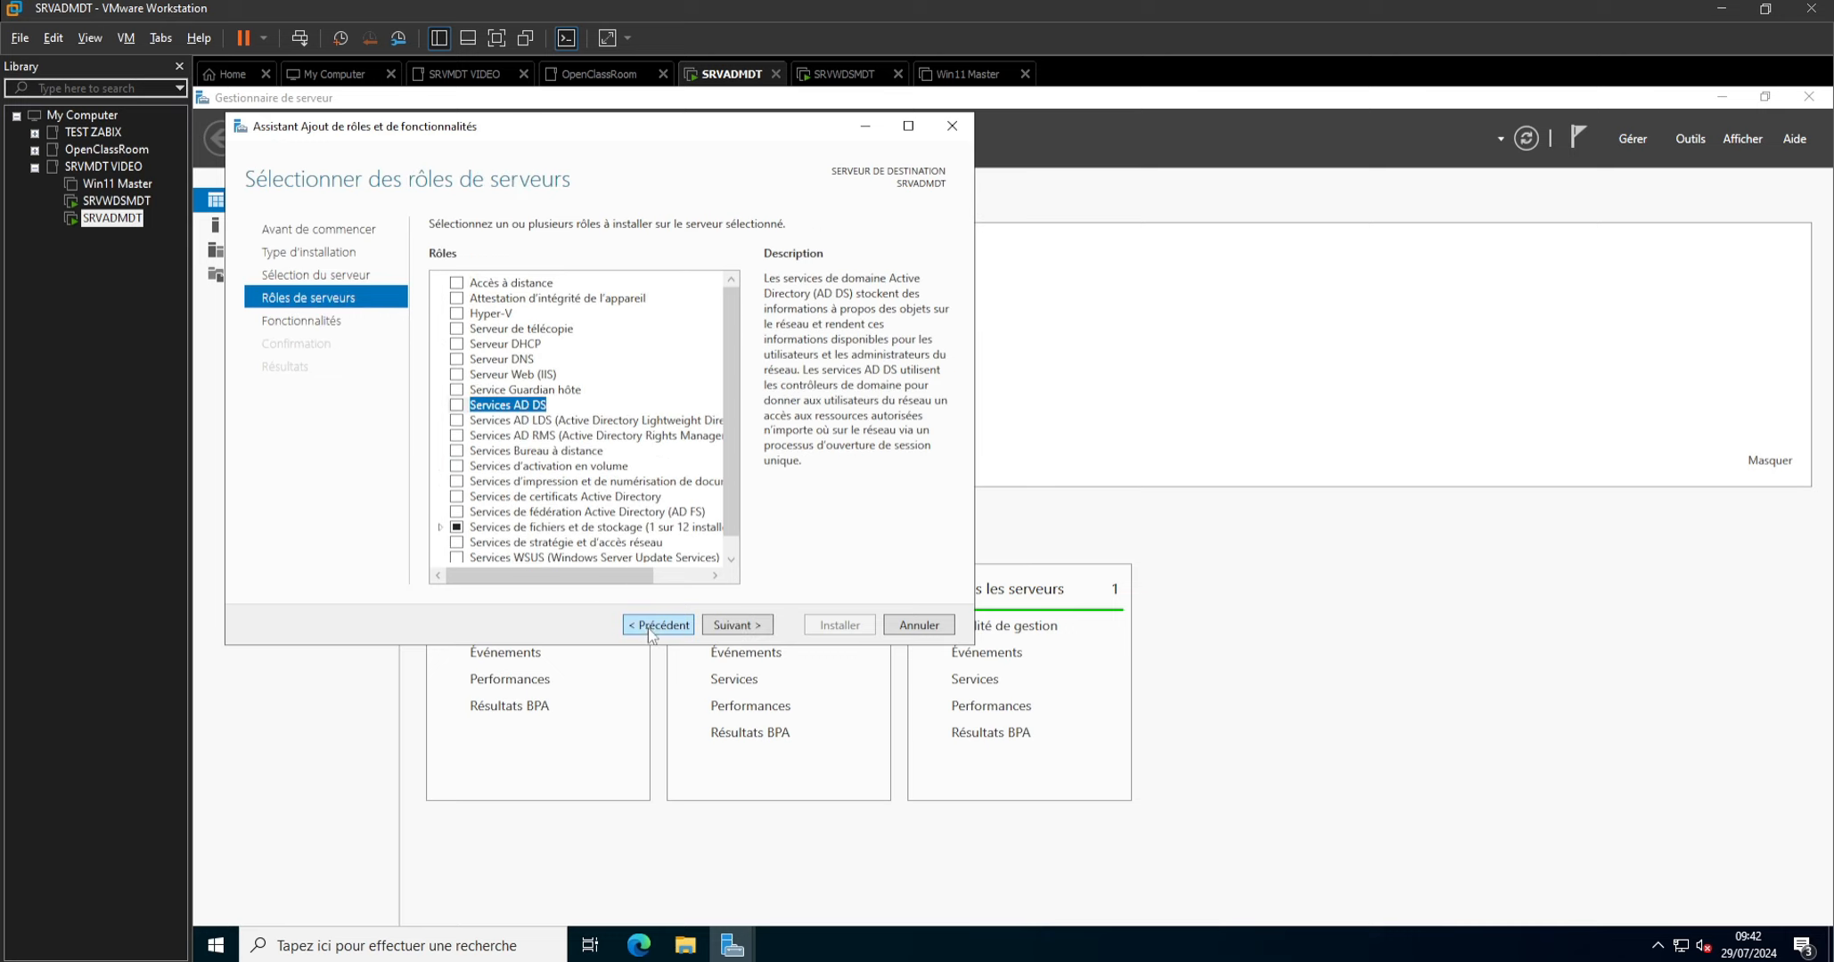
# Select the Services AD DS role with its required features and management tools, and install it on SRVADMDT.
pyautogui.click(457, 404)
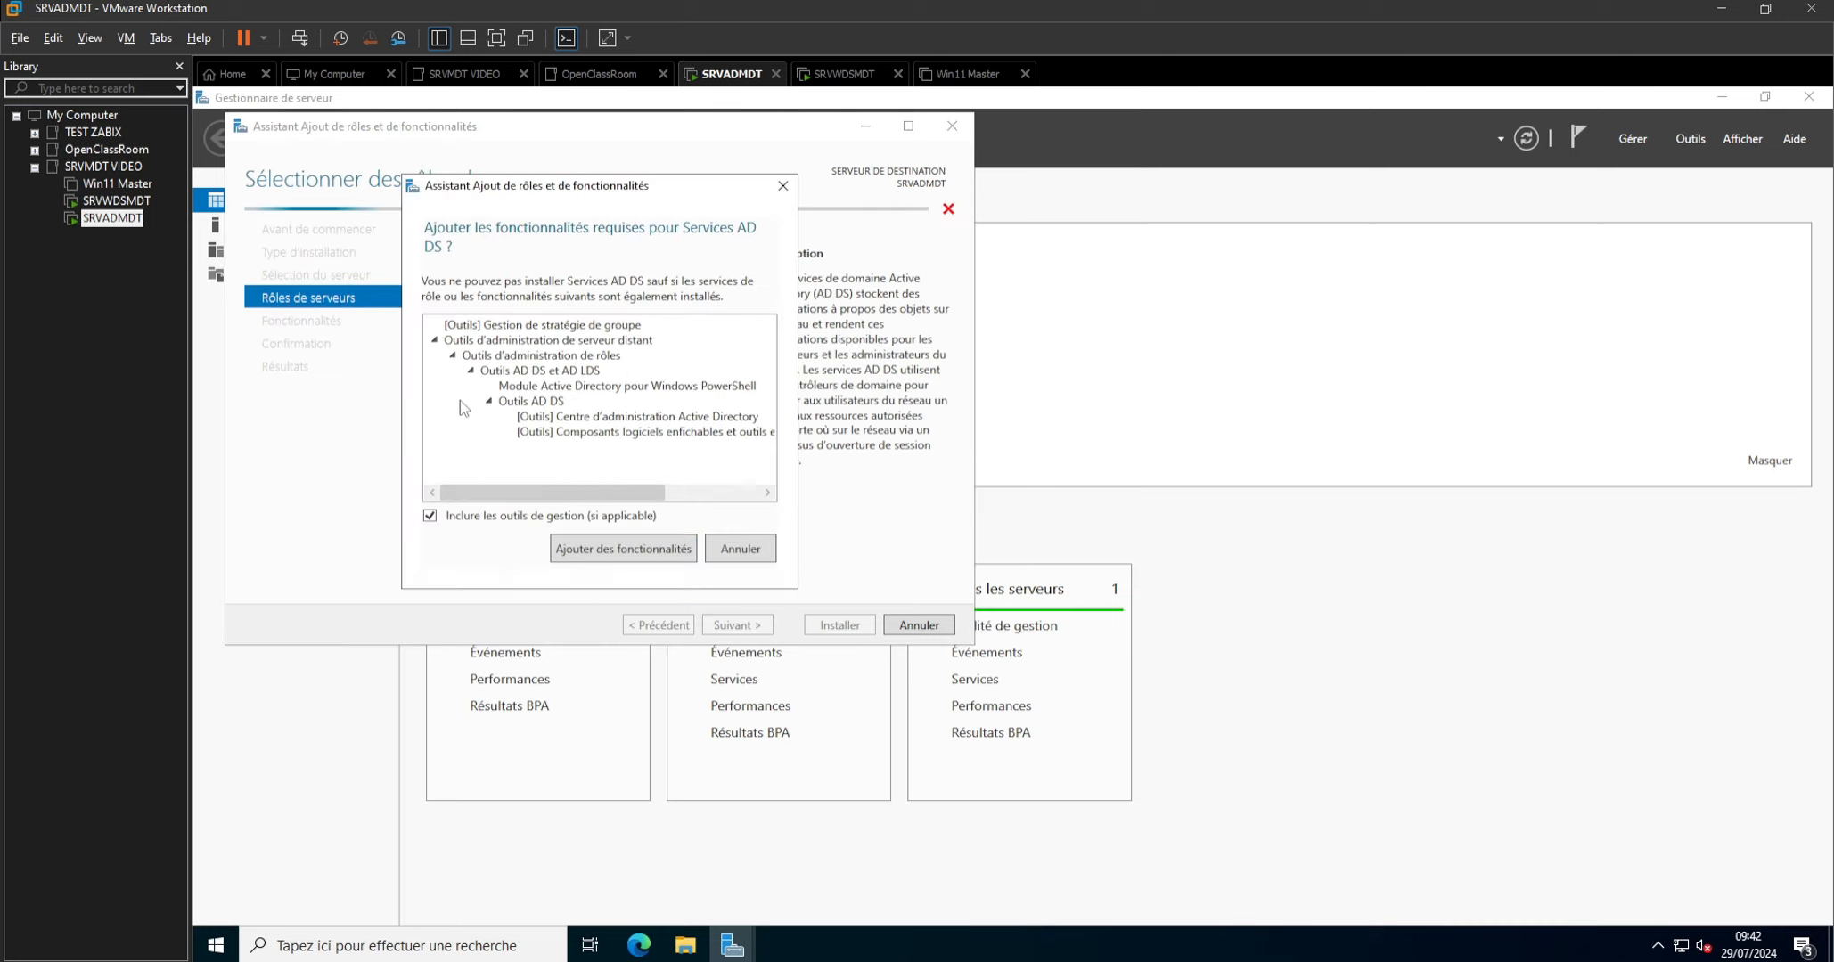
pyautogui.click(641, 550)
pyautogui.click(755, 625)
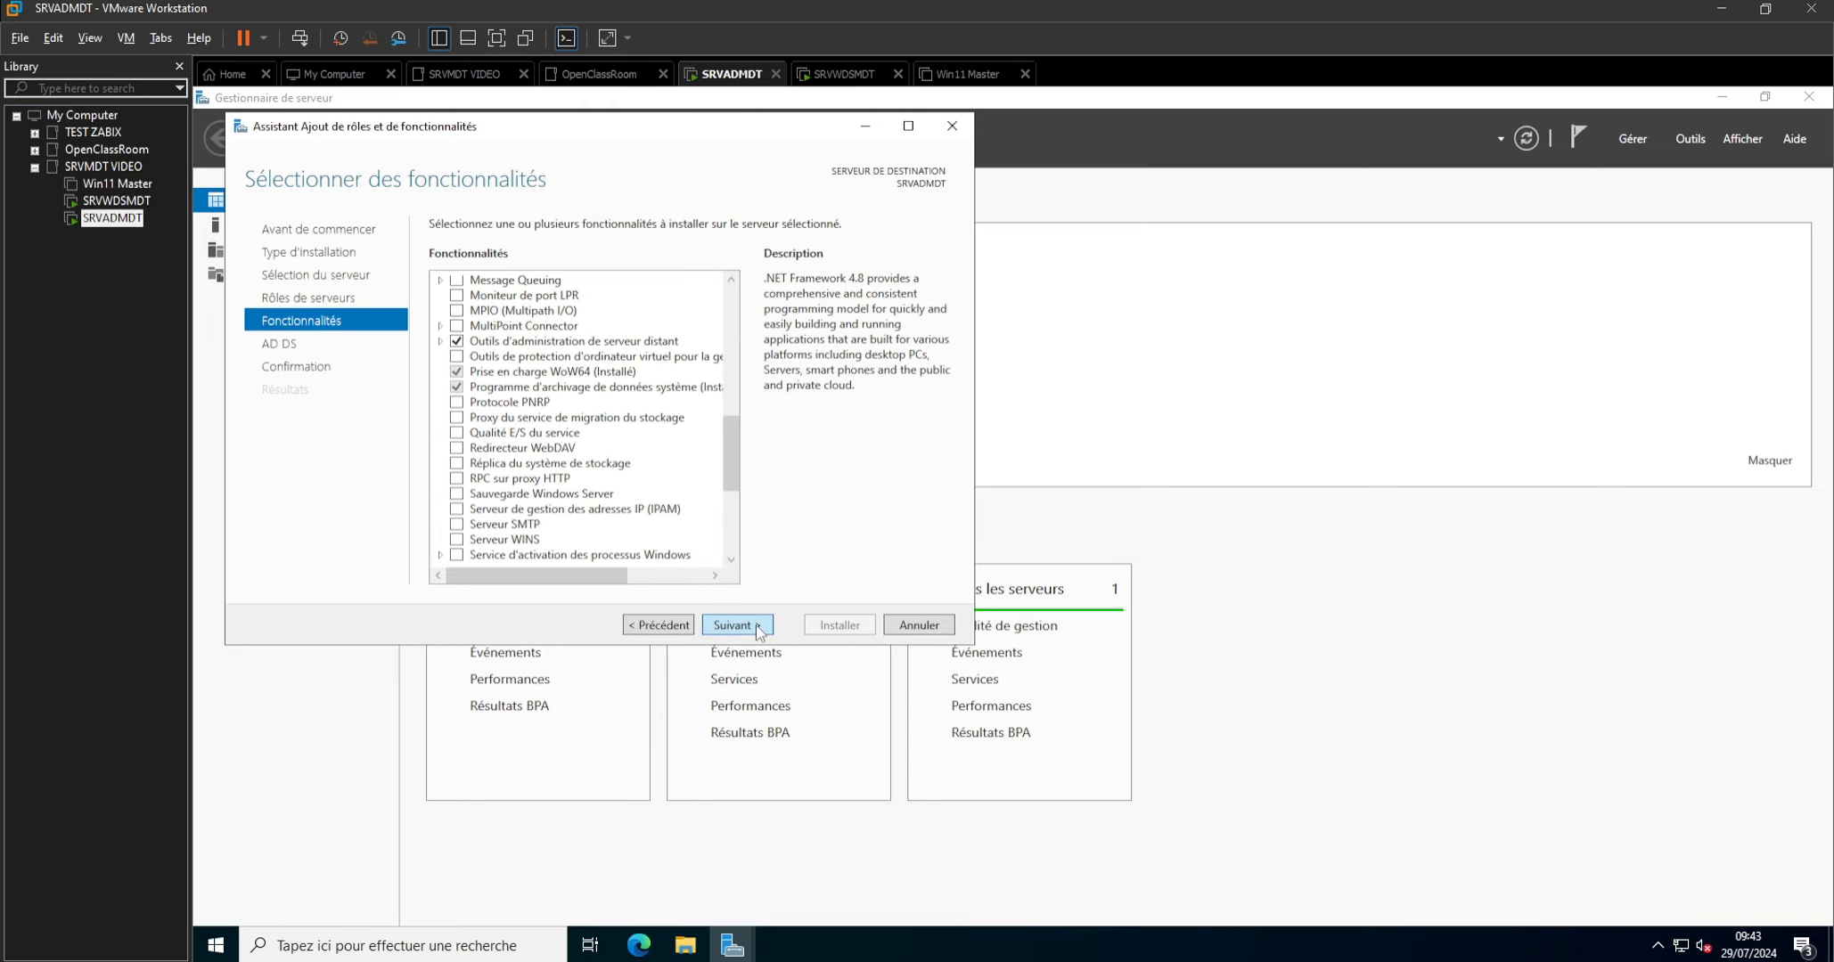
pyautogui.click(755, 625)
pyautogui.click(755, 625)
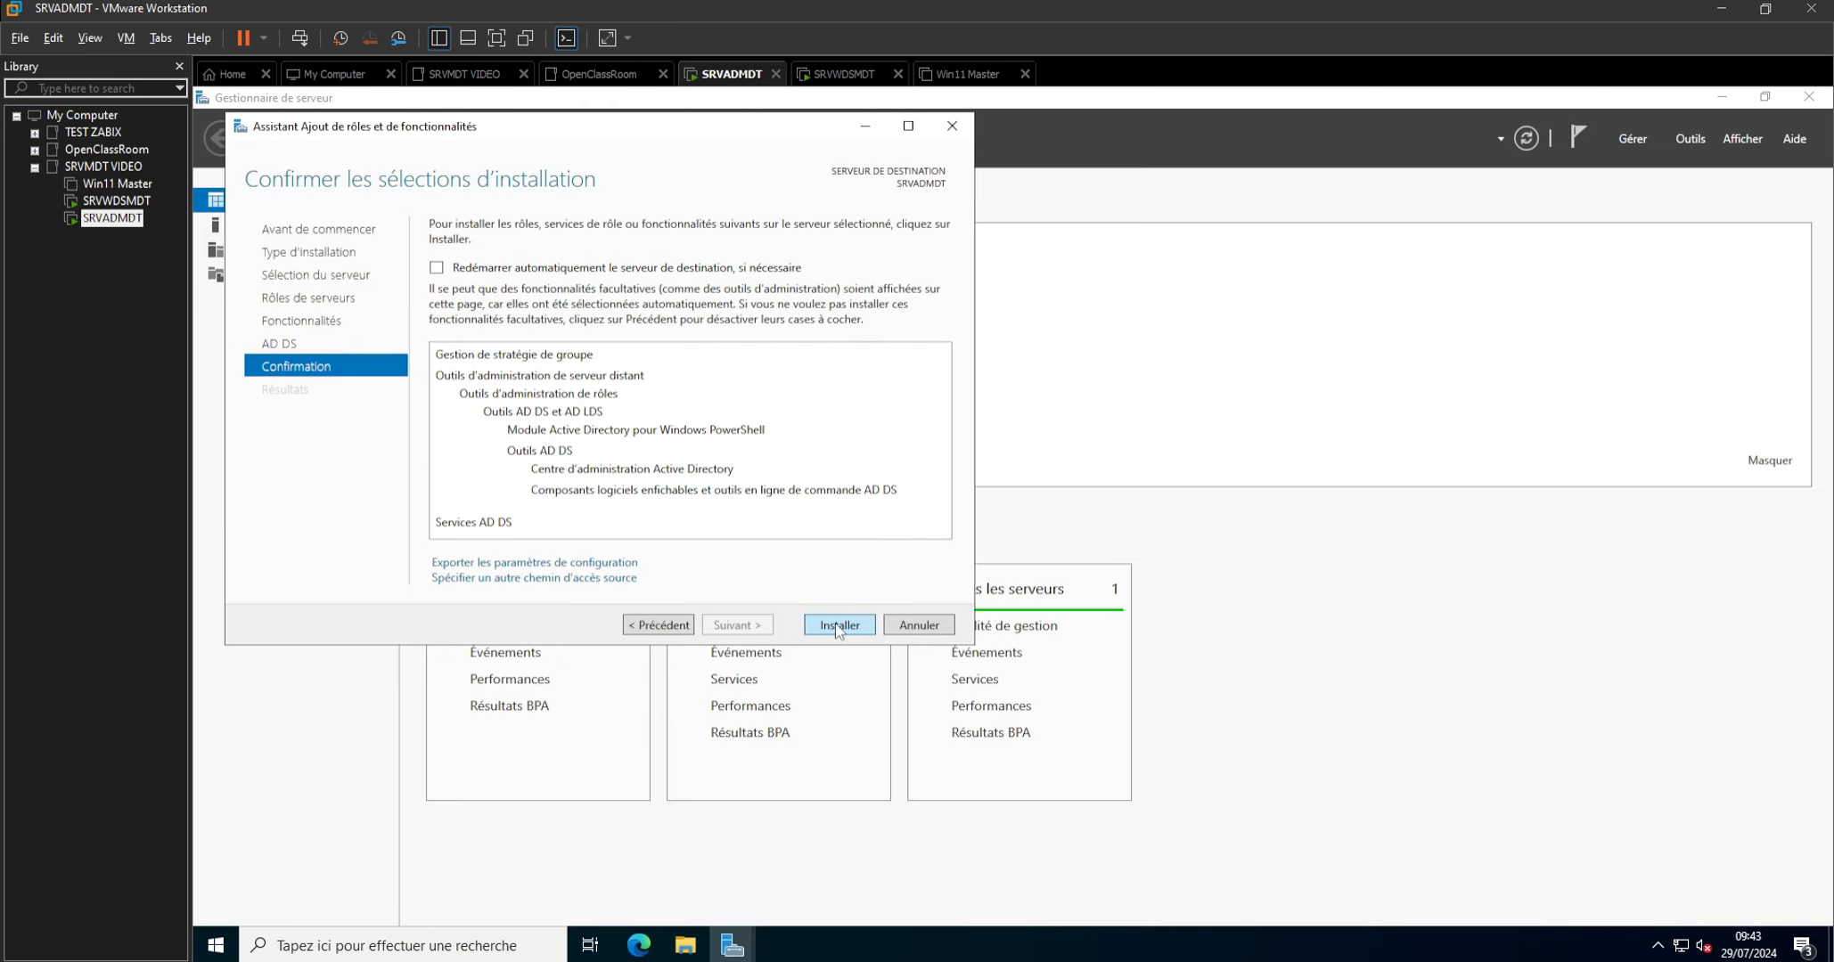
pyautogui.click(838, 624)
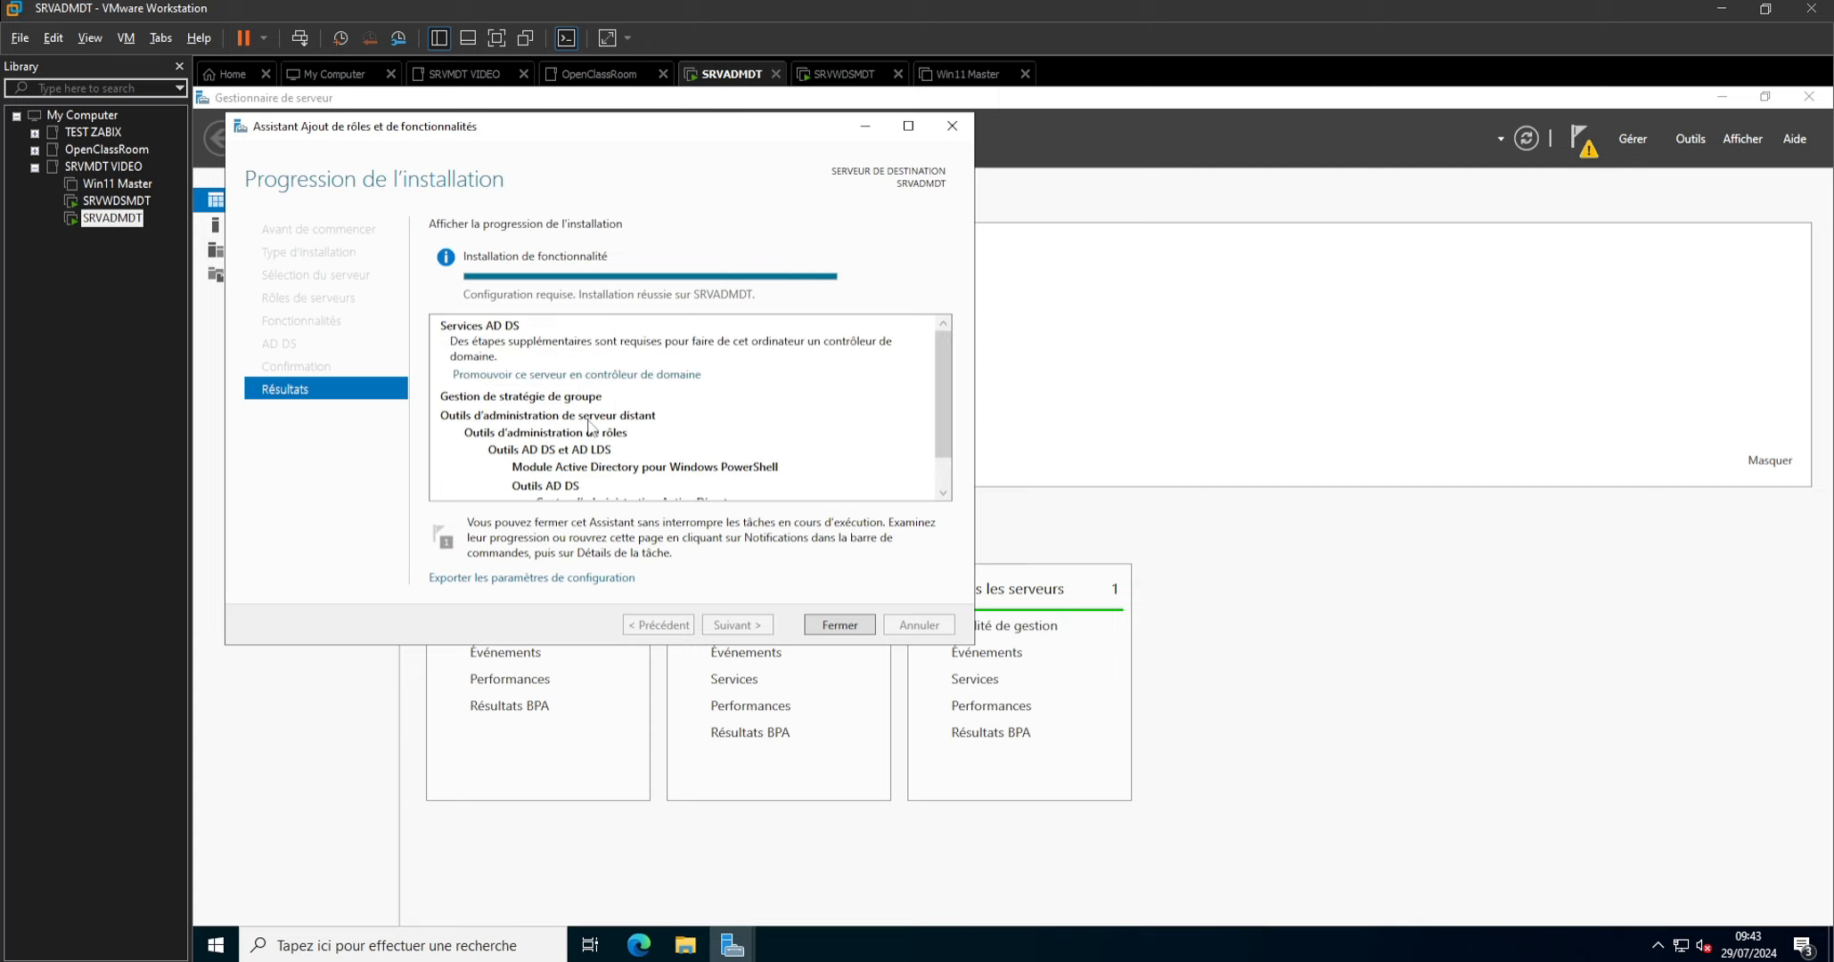
# Start promoting the server to a domain controller in a new forest with the root domain name labtest.lan.
pyautogui.click(546, 375)
pyautogui.click(611, 375)
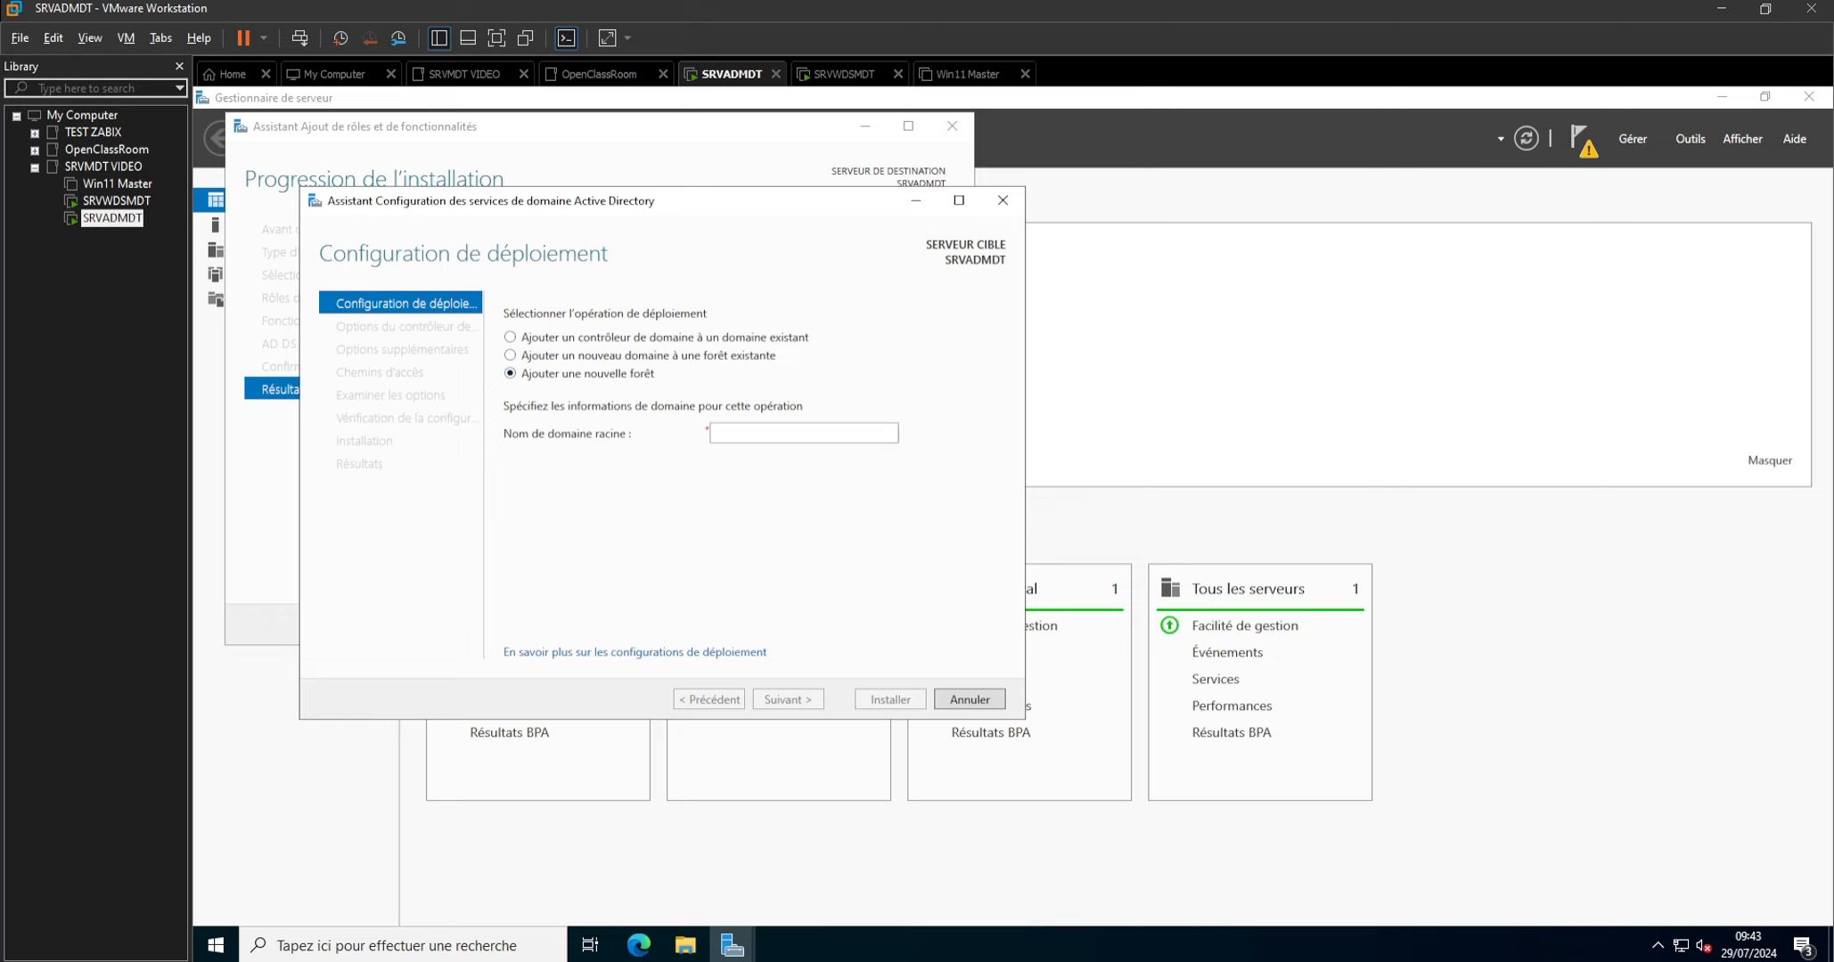
pyautogui.write('lab')
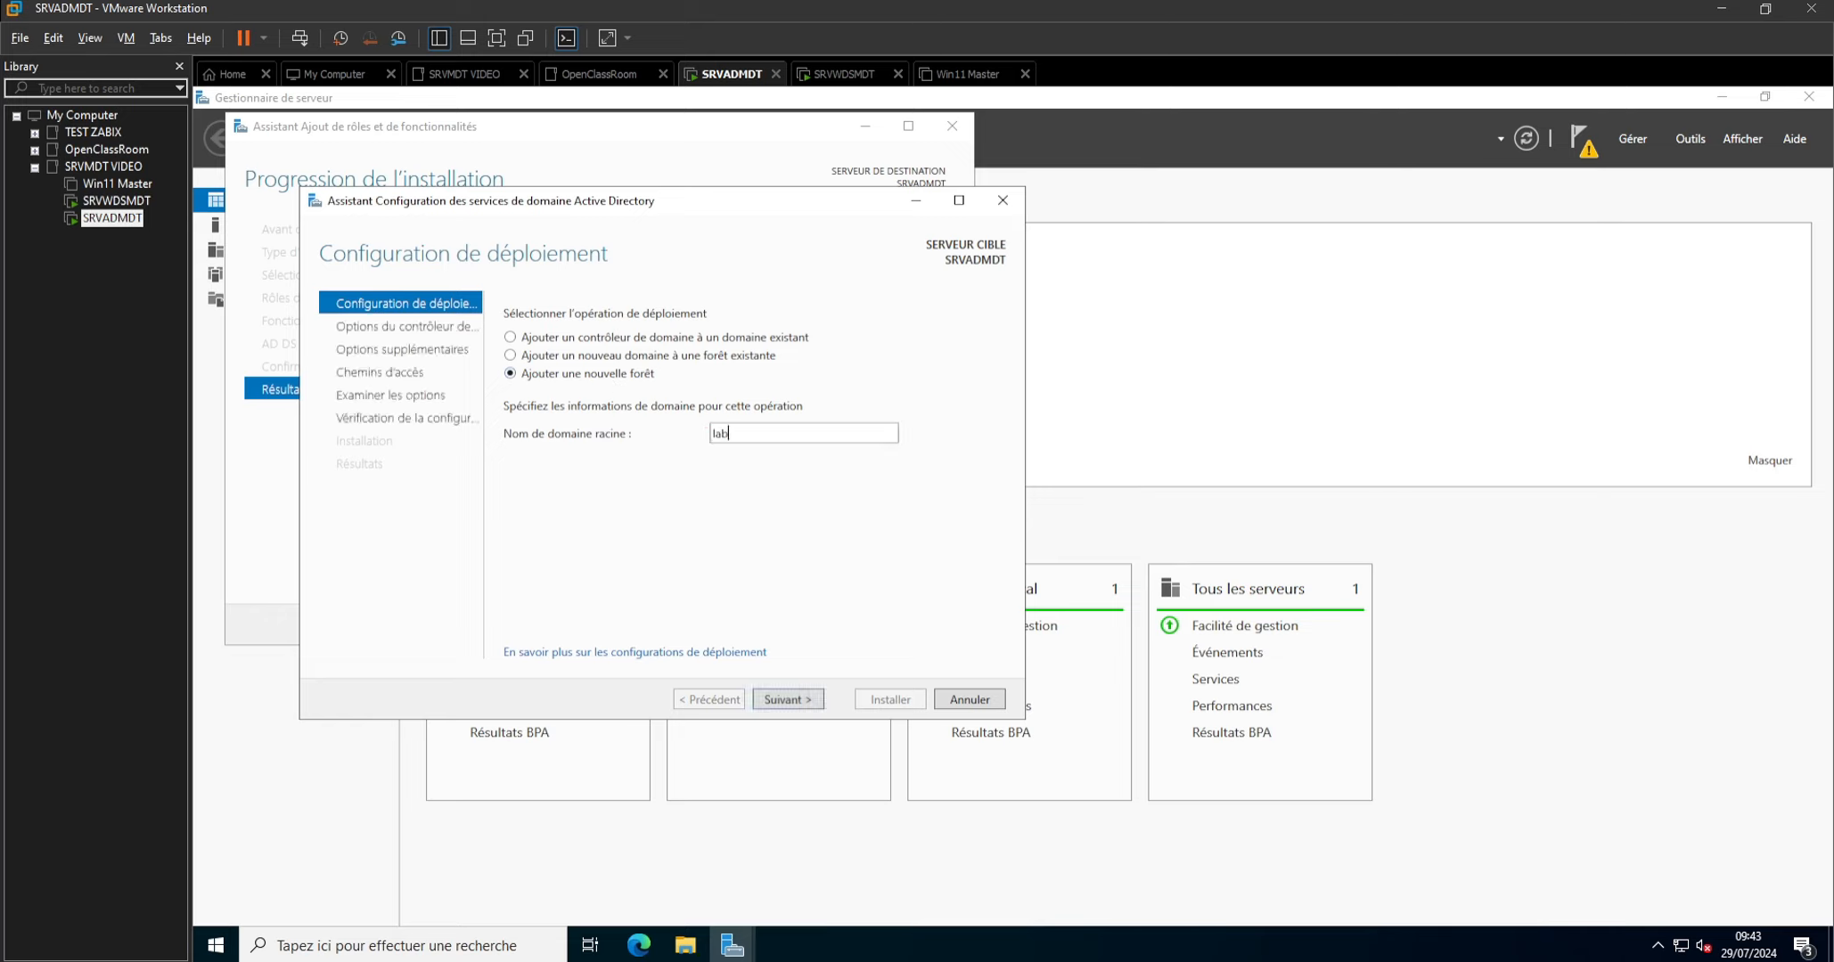
pyautogui.write('test.lan')
pyautogui.click(790, 699)
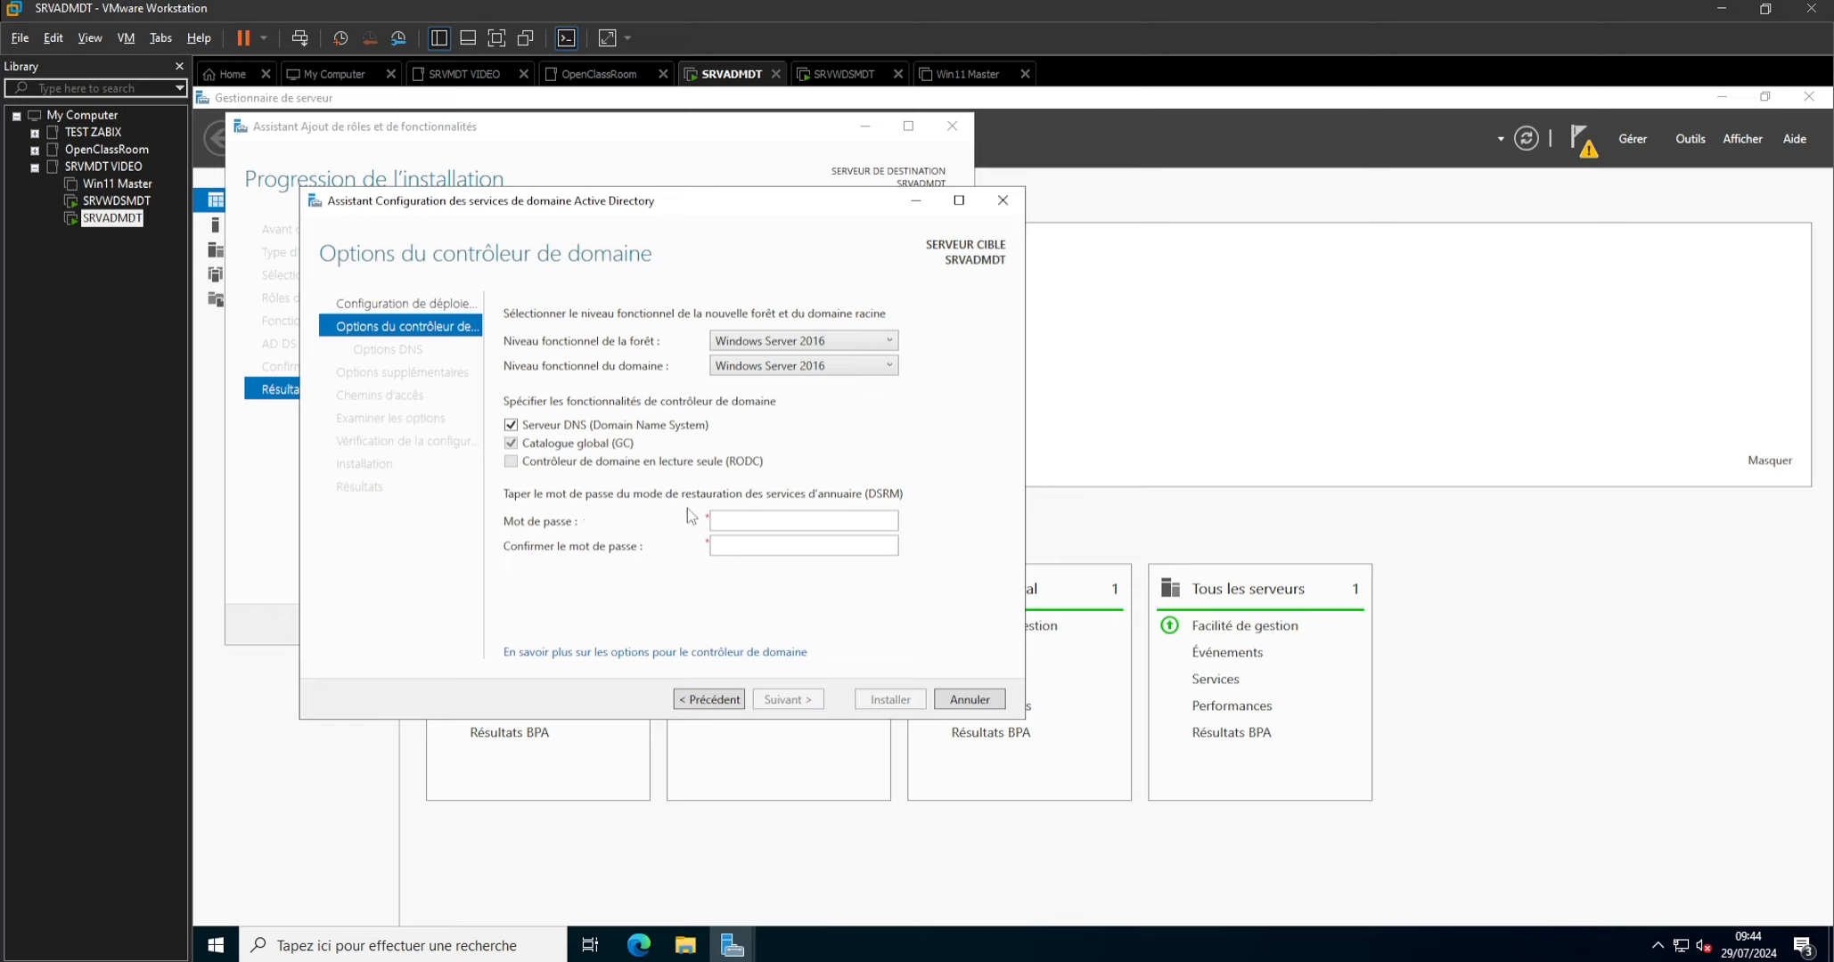
# Enter and confirm the DSRM password, accepting the default domain controller options.
pyautogui.click(729, 518)
pyautogui.write('Password1!2024')
pyautogui.press('Tab')
pyautogui.write('Password1!2024')
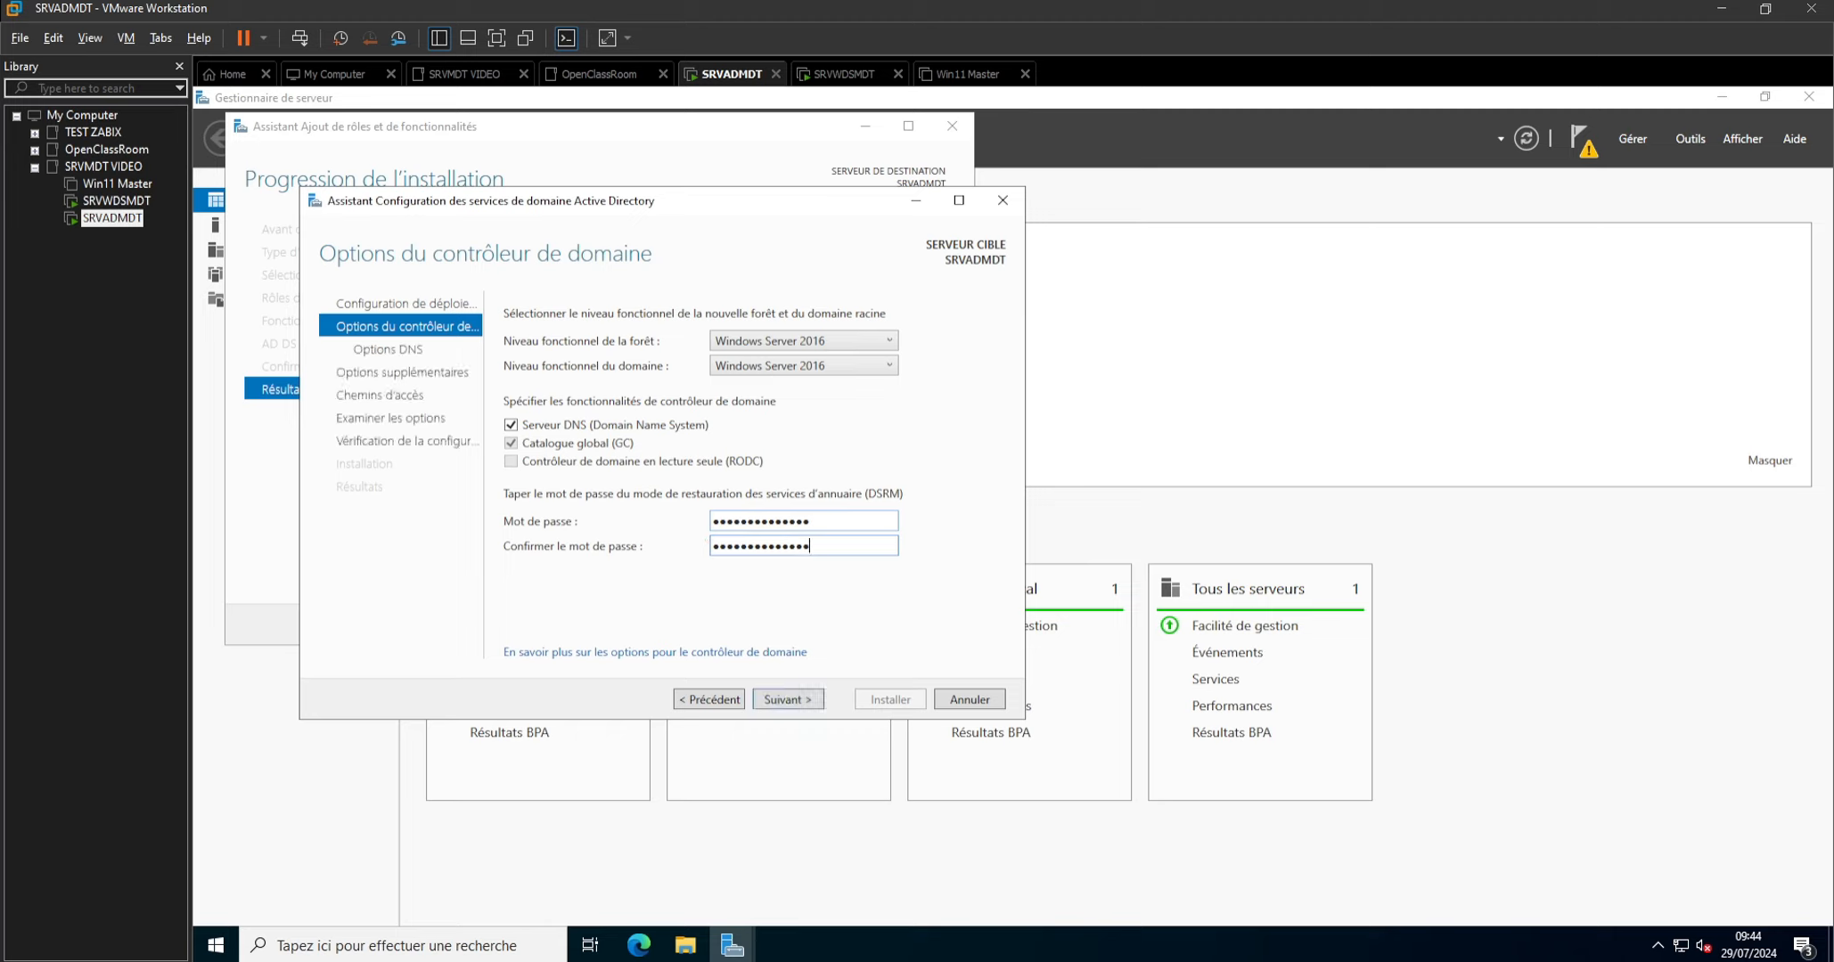
pyautogui.press('Return')
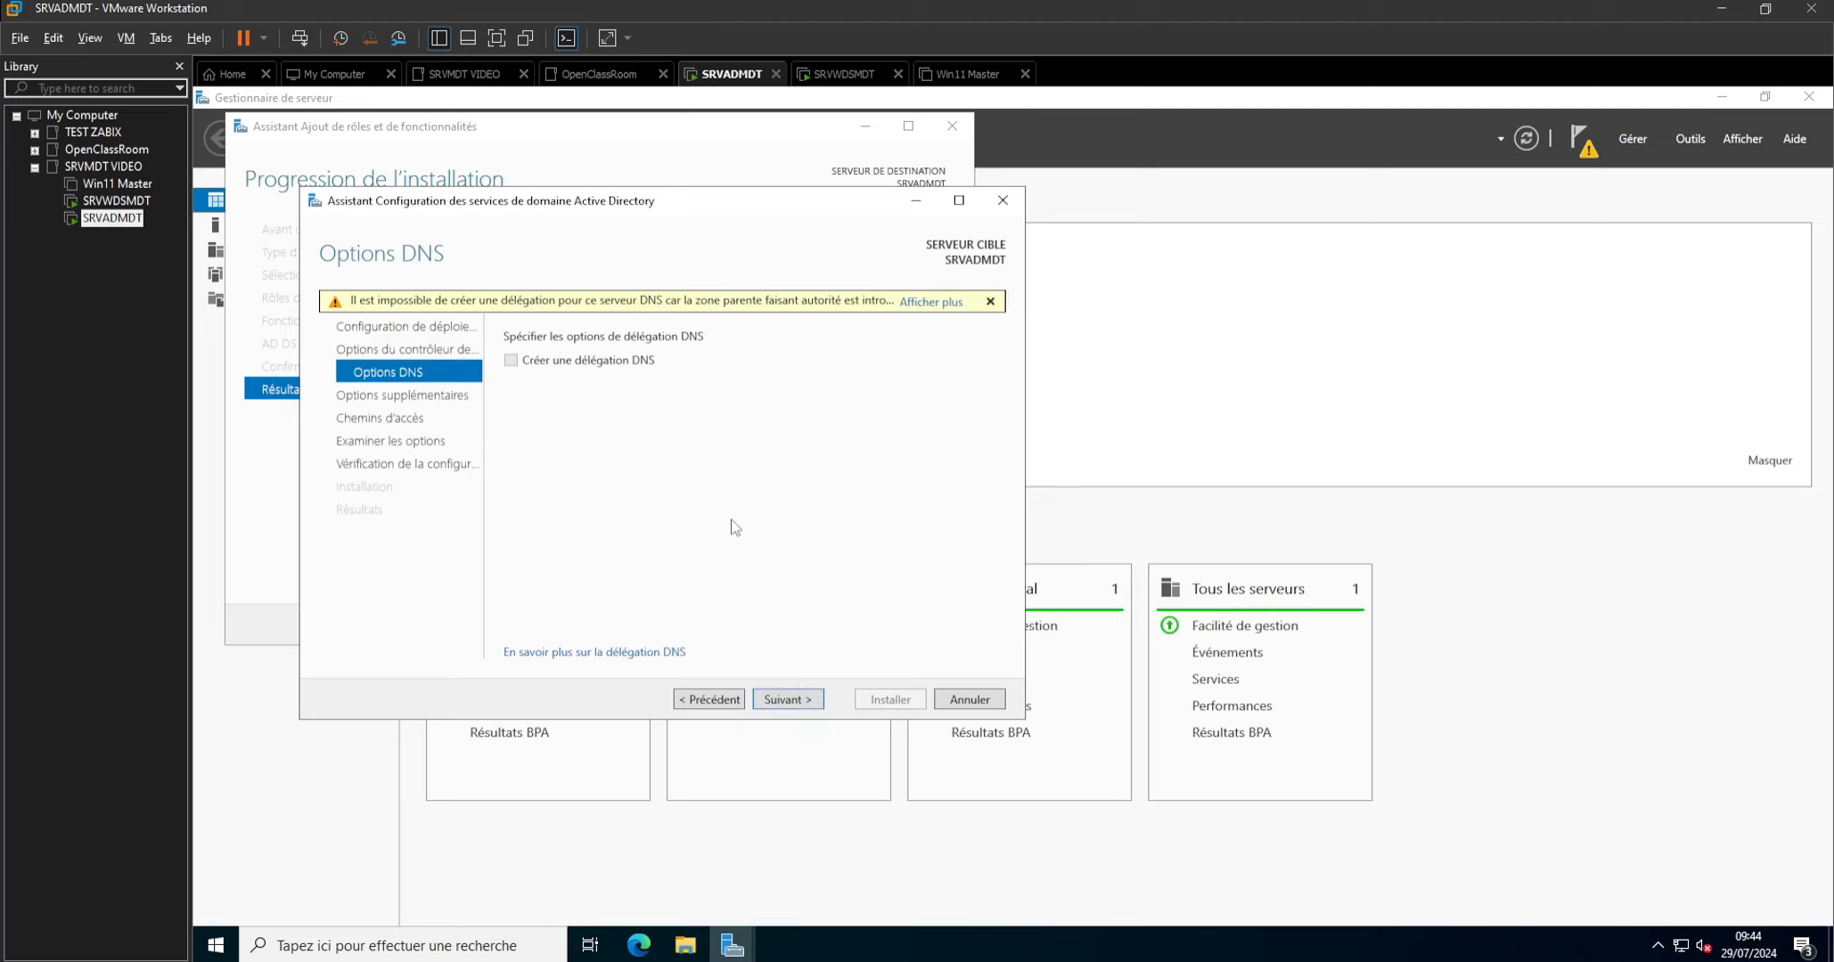
# Accept the default DNS options, NetBIOS name and paths, review the prerequisite check, and install the domain controller.
pyautogui.click(793, 697)
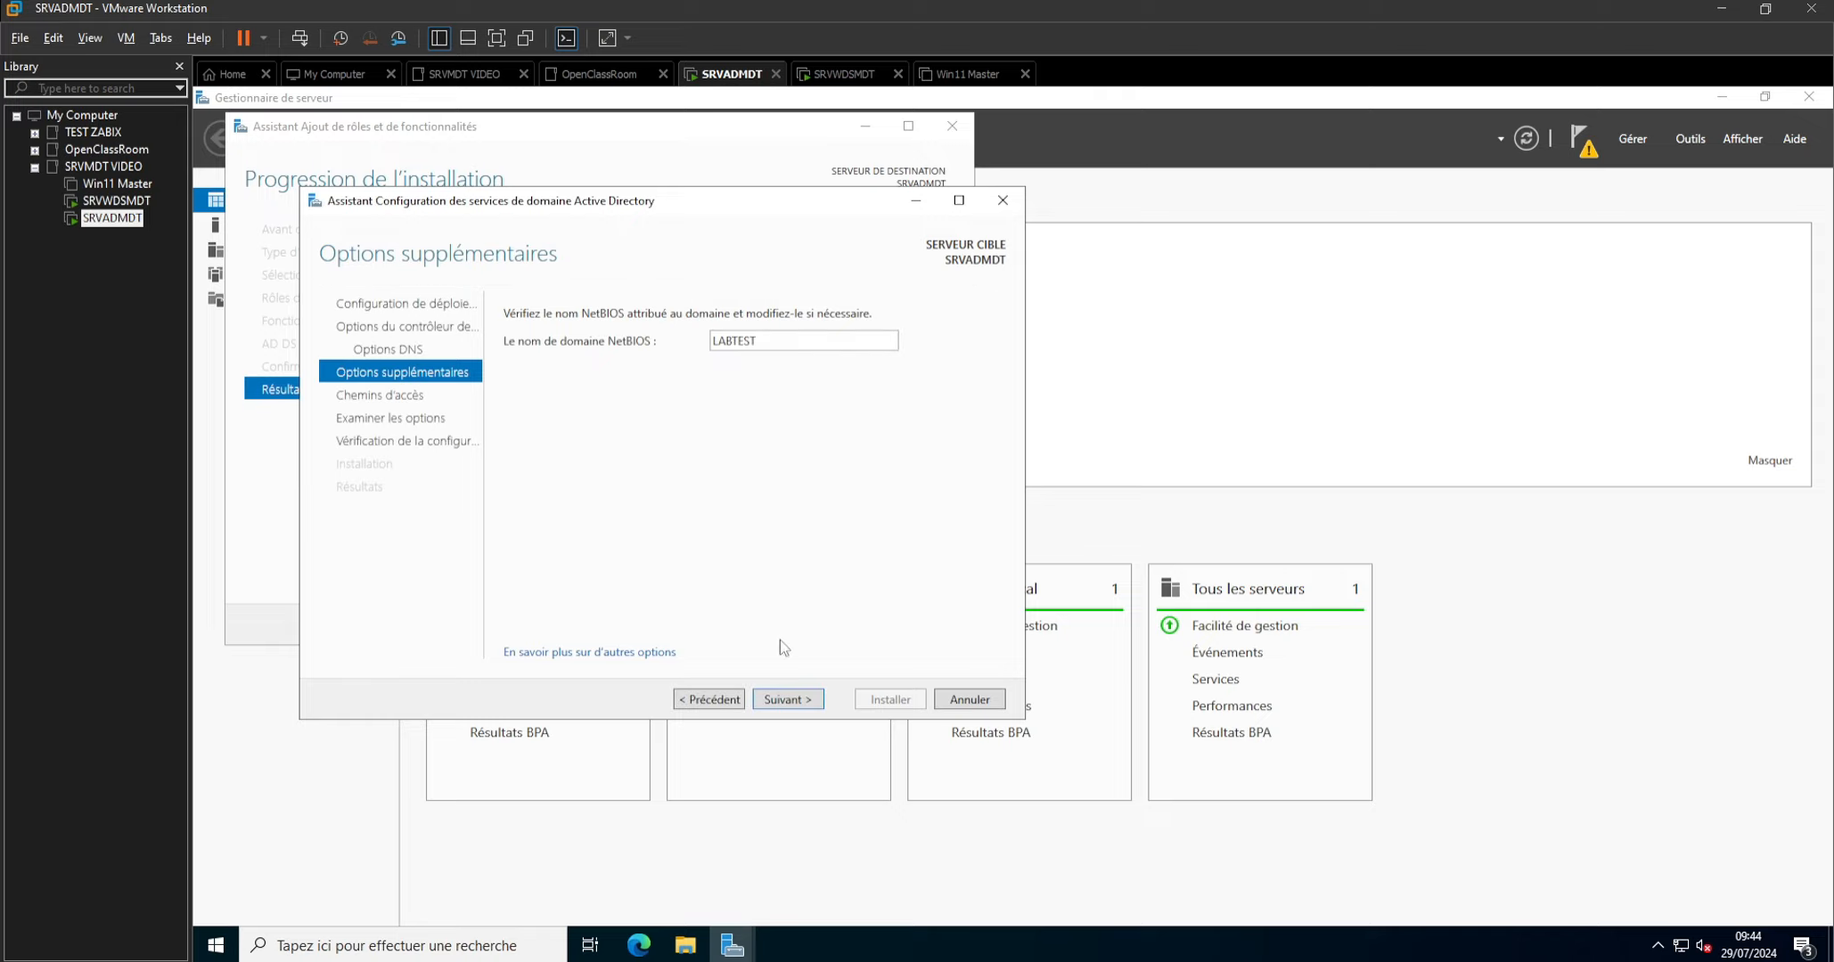
pyautogui.click(809, 700)
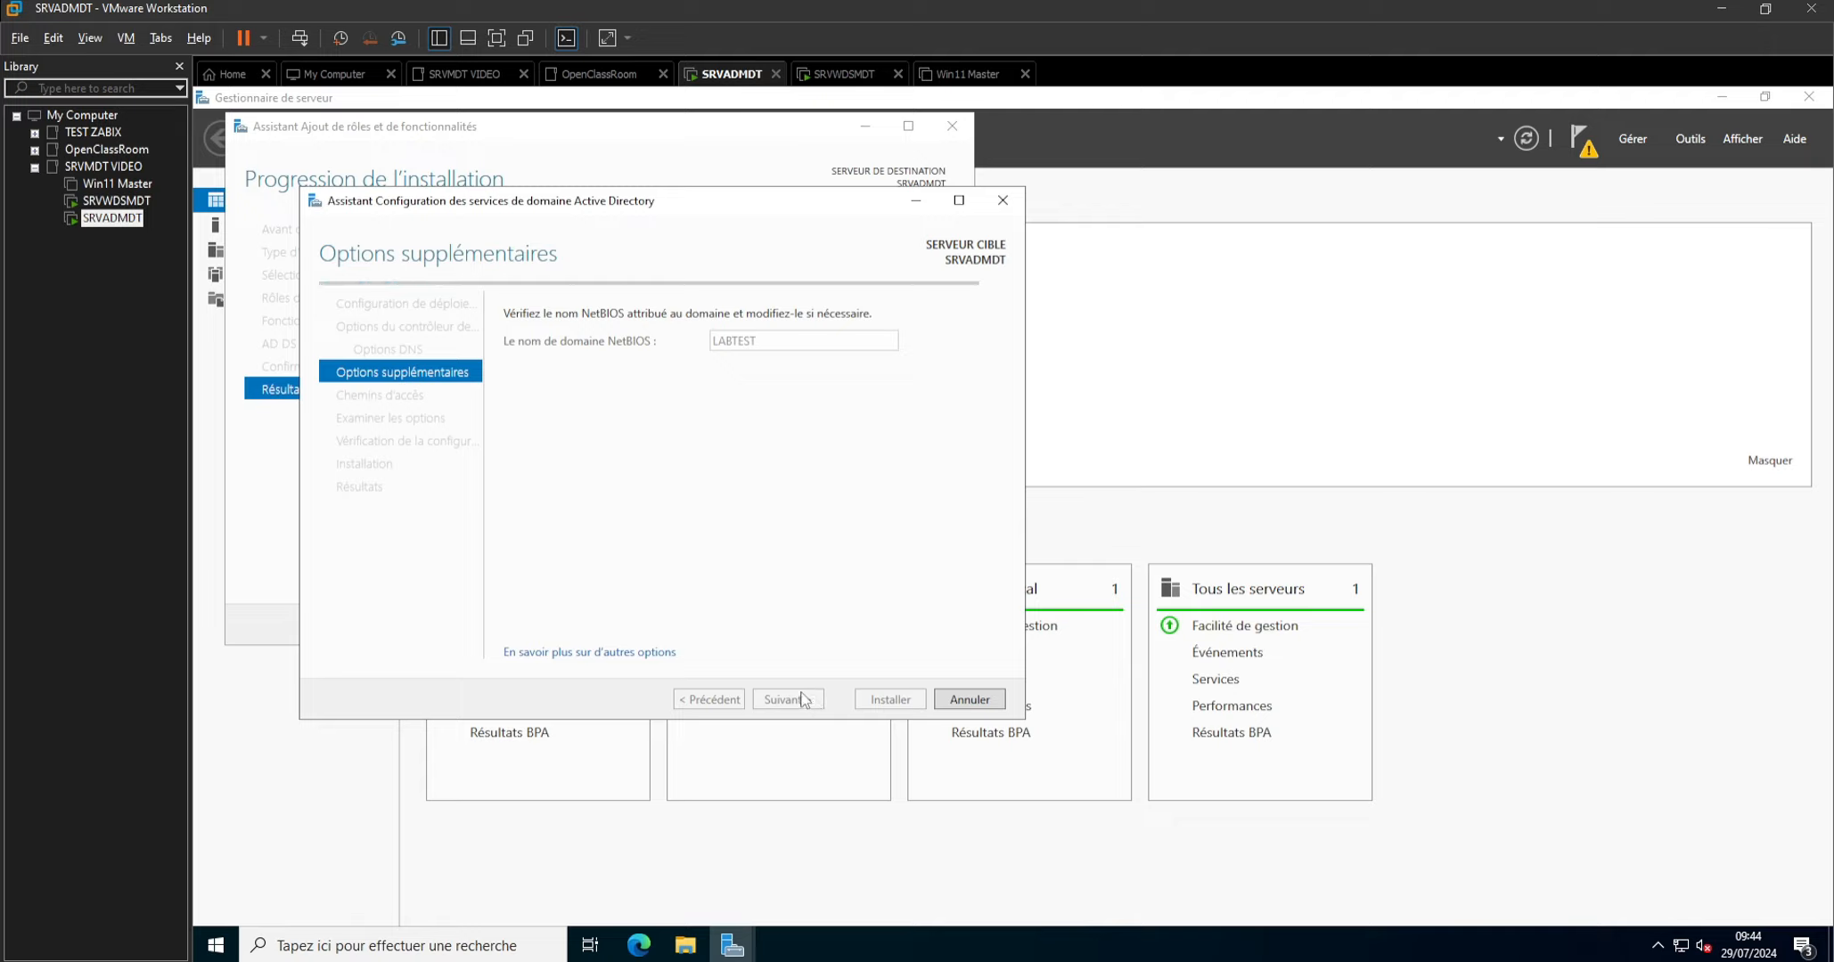
pyautogui.click(803, 700)
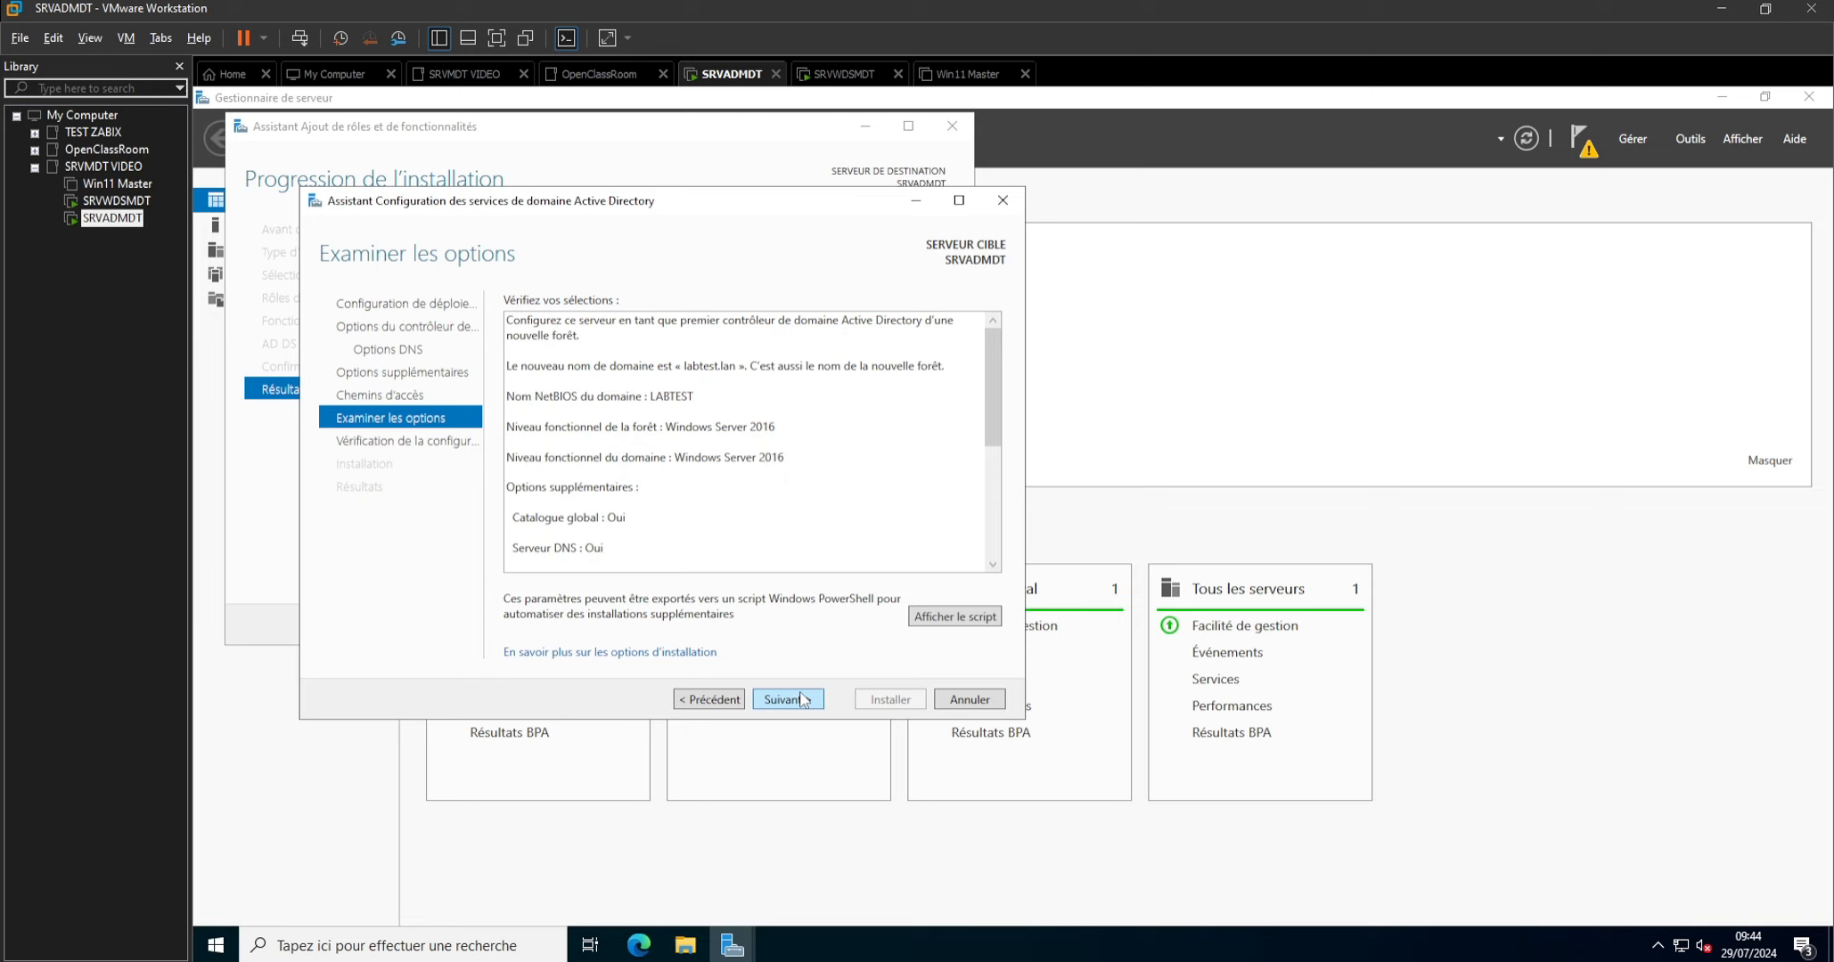
pyautogui.click(786, 702)
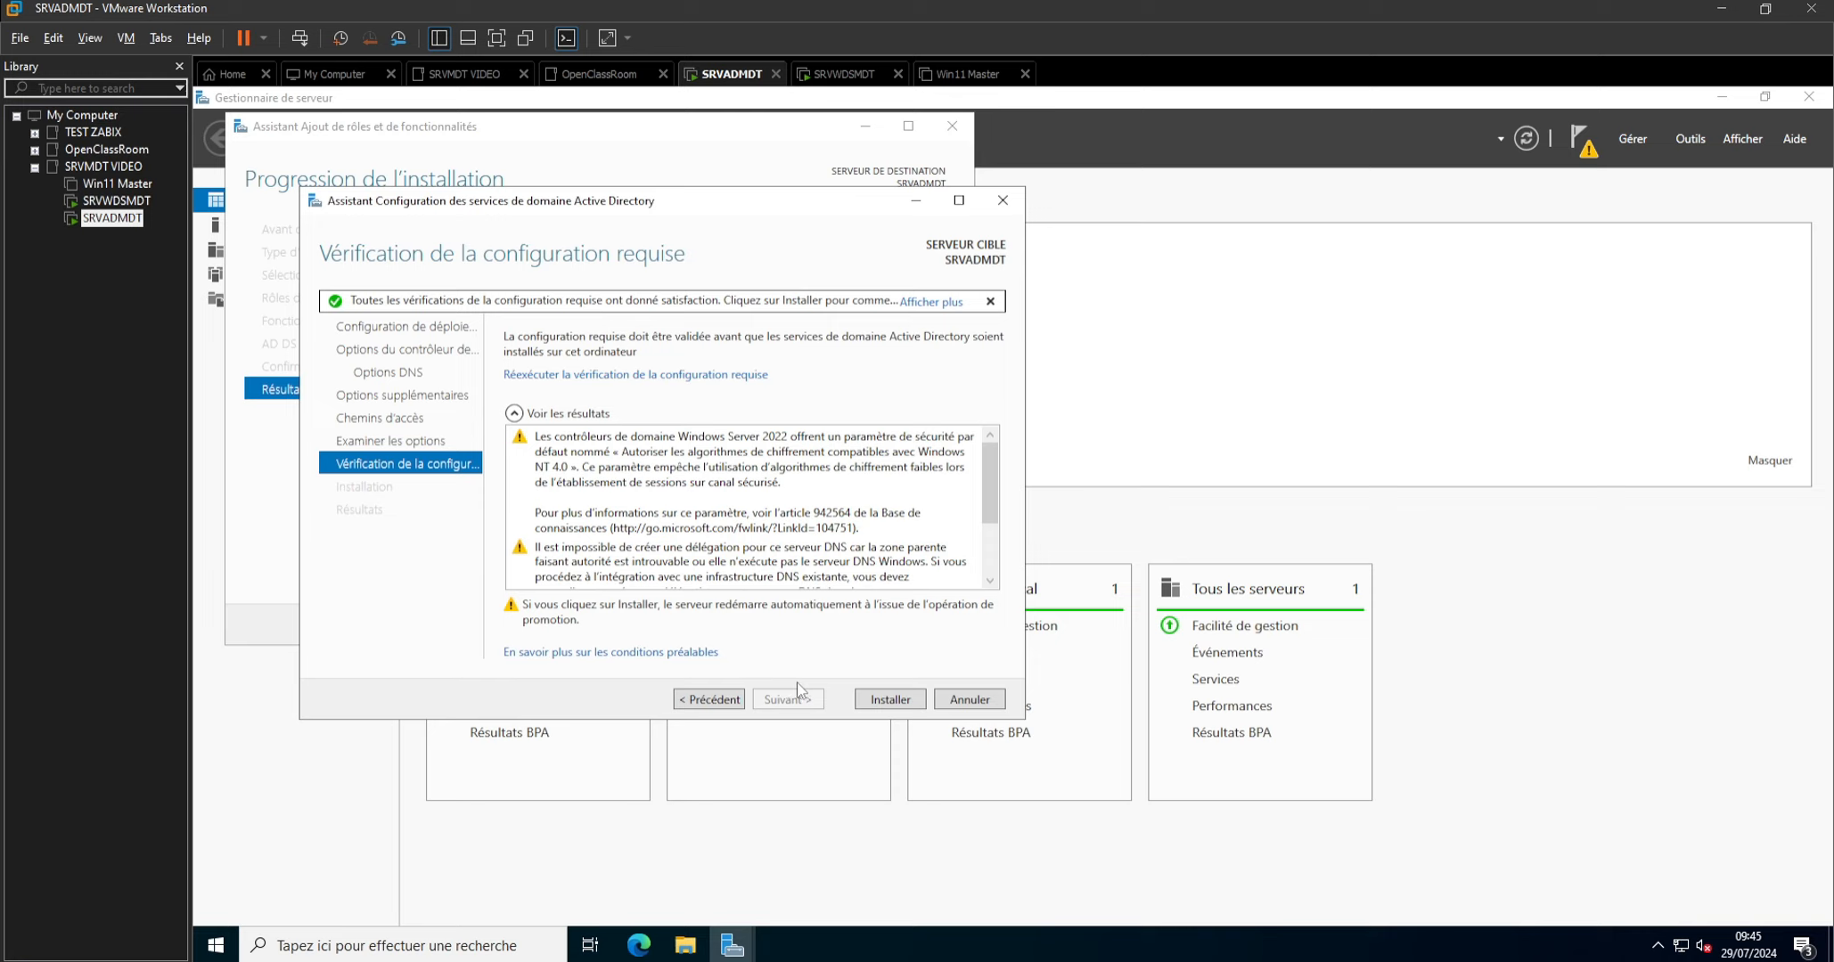
pyautogui.scroll(-2, 821, 549)
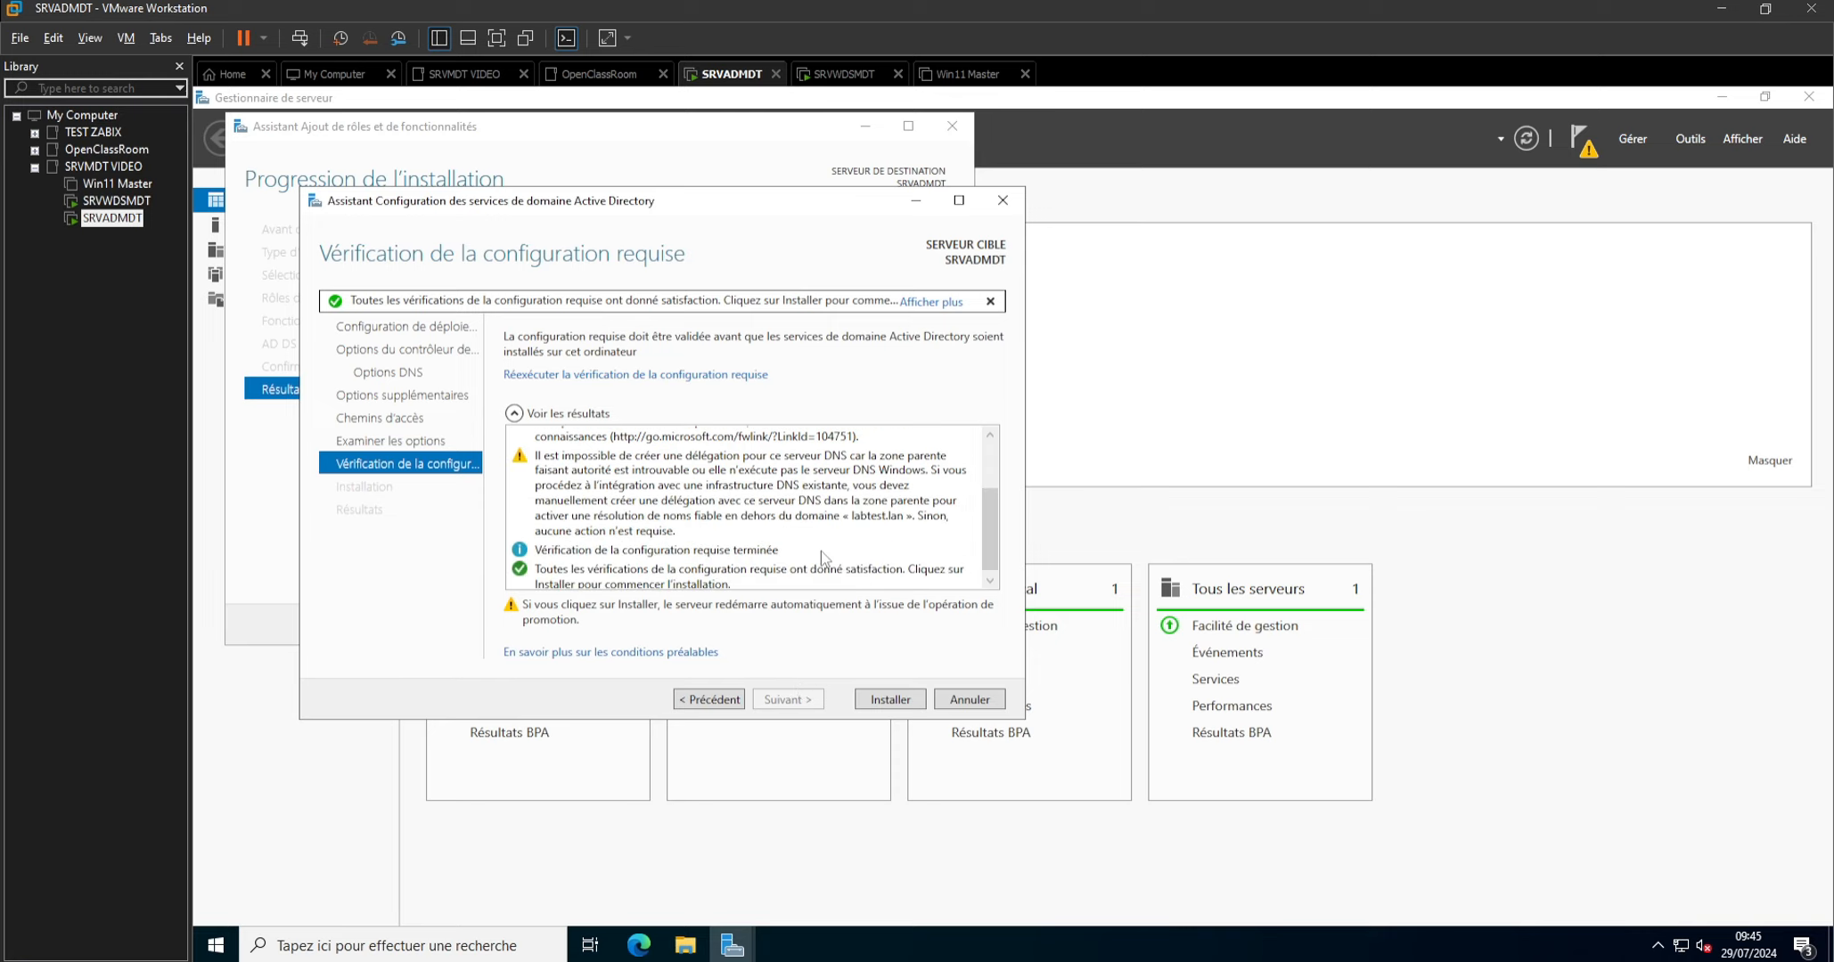
pyautogui.click(887, 701)
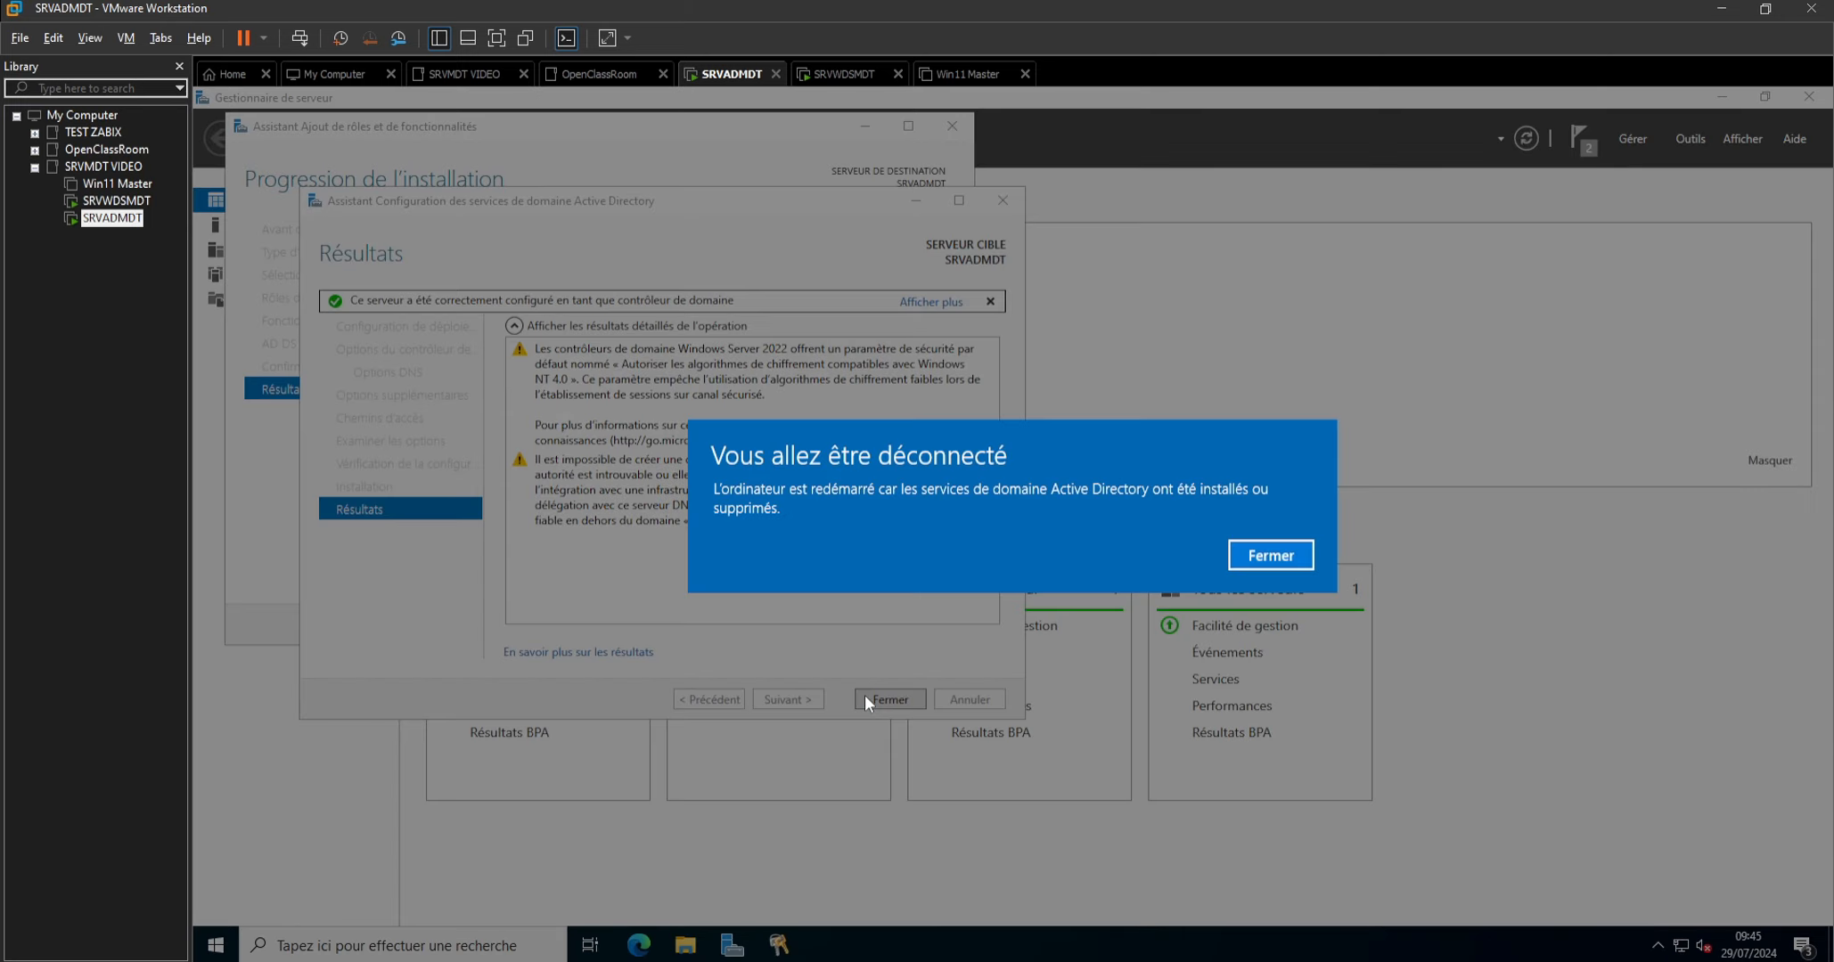
# Dismiss the restart notice and close the domain services and role installation wizards.
pyautogui.click(1267, 556)
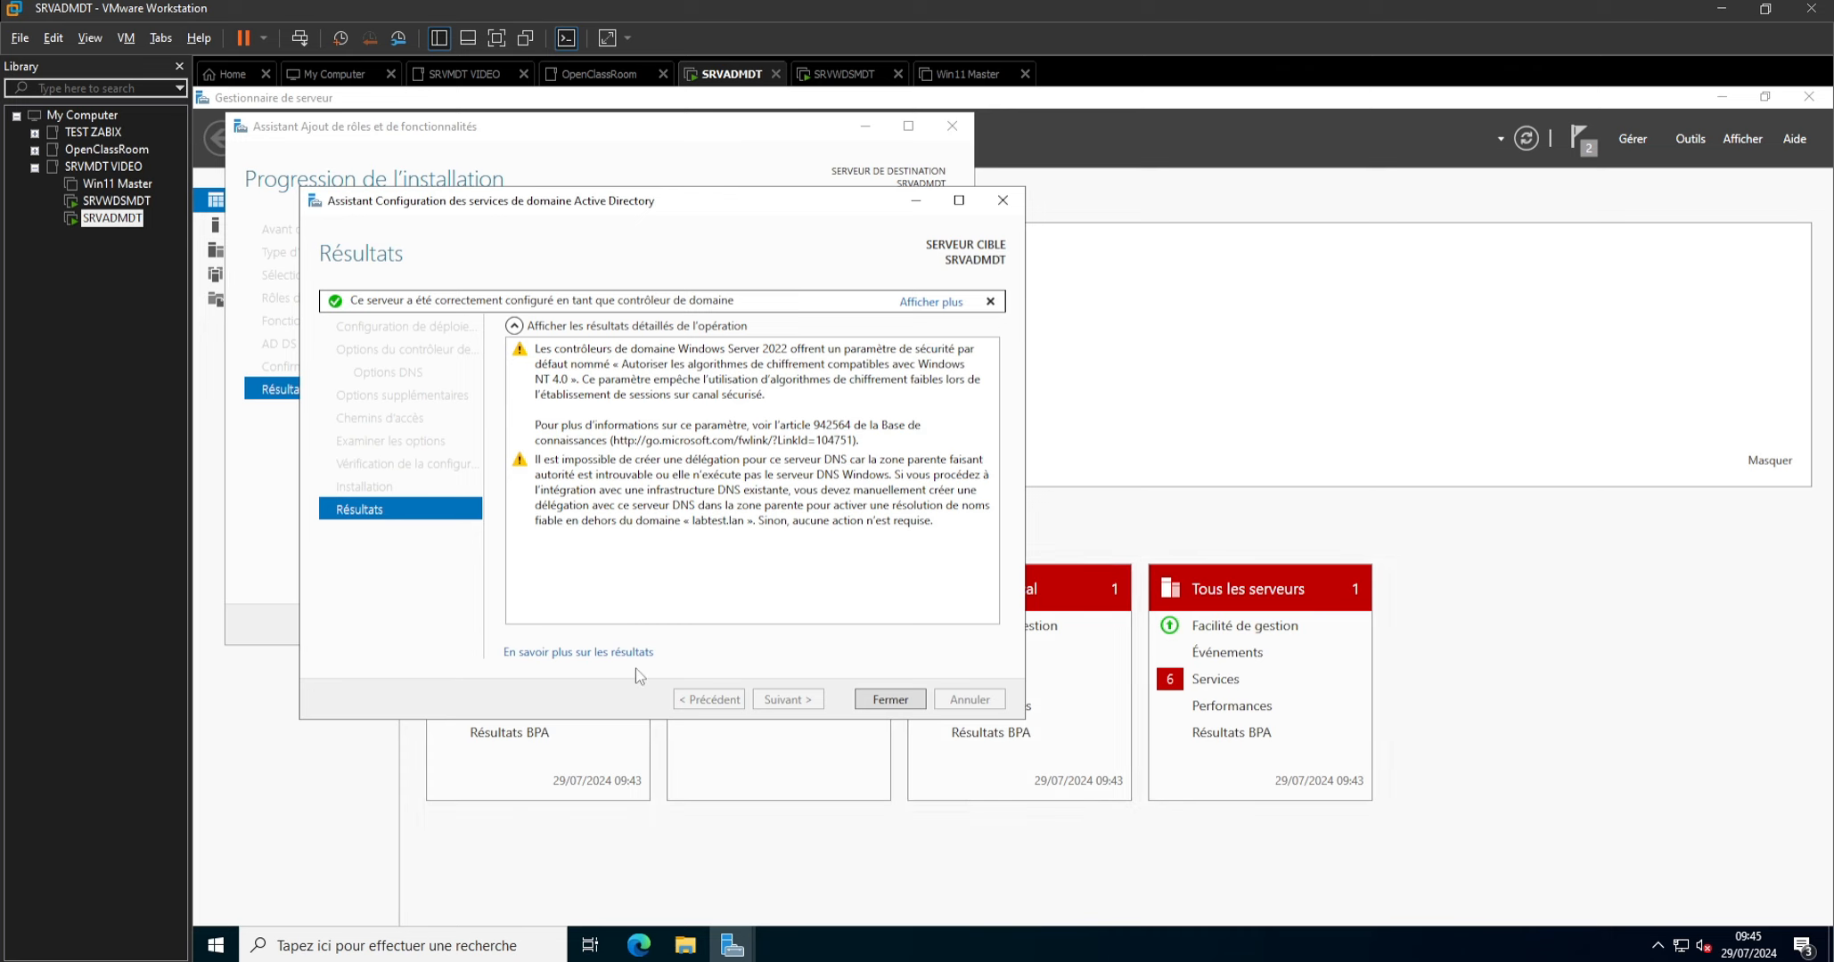
pyautogui.click(887, 702)
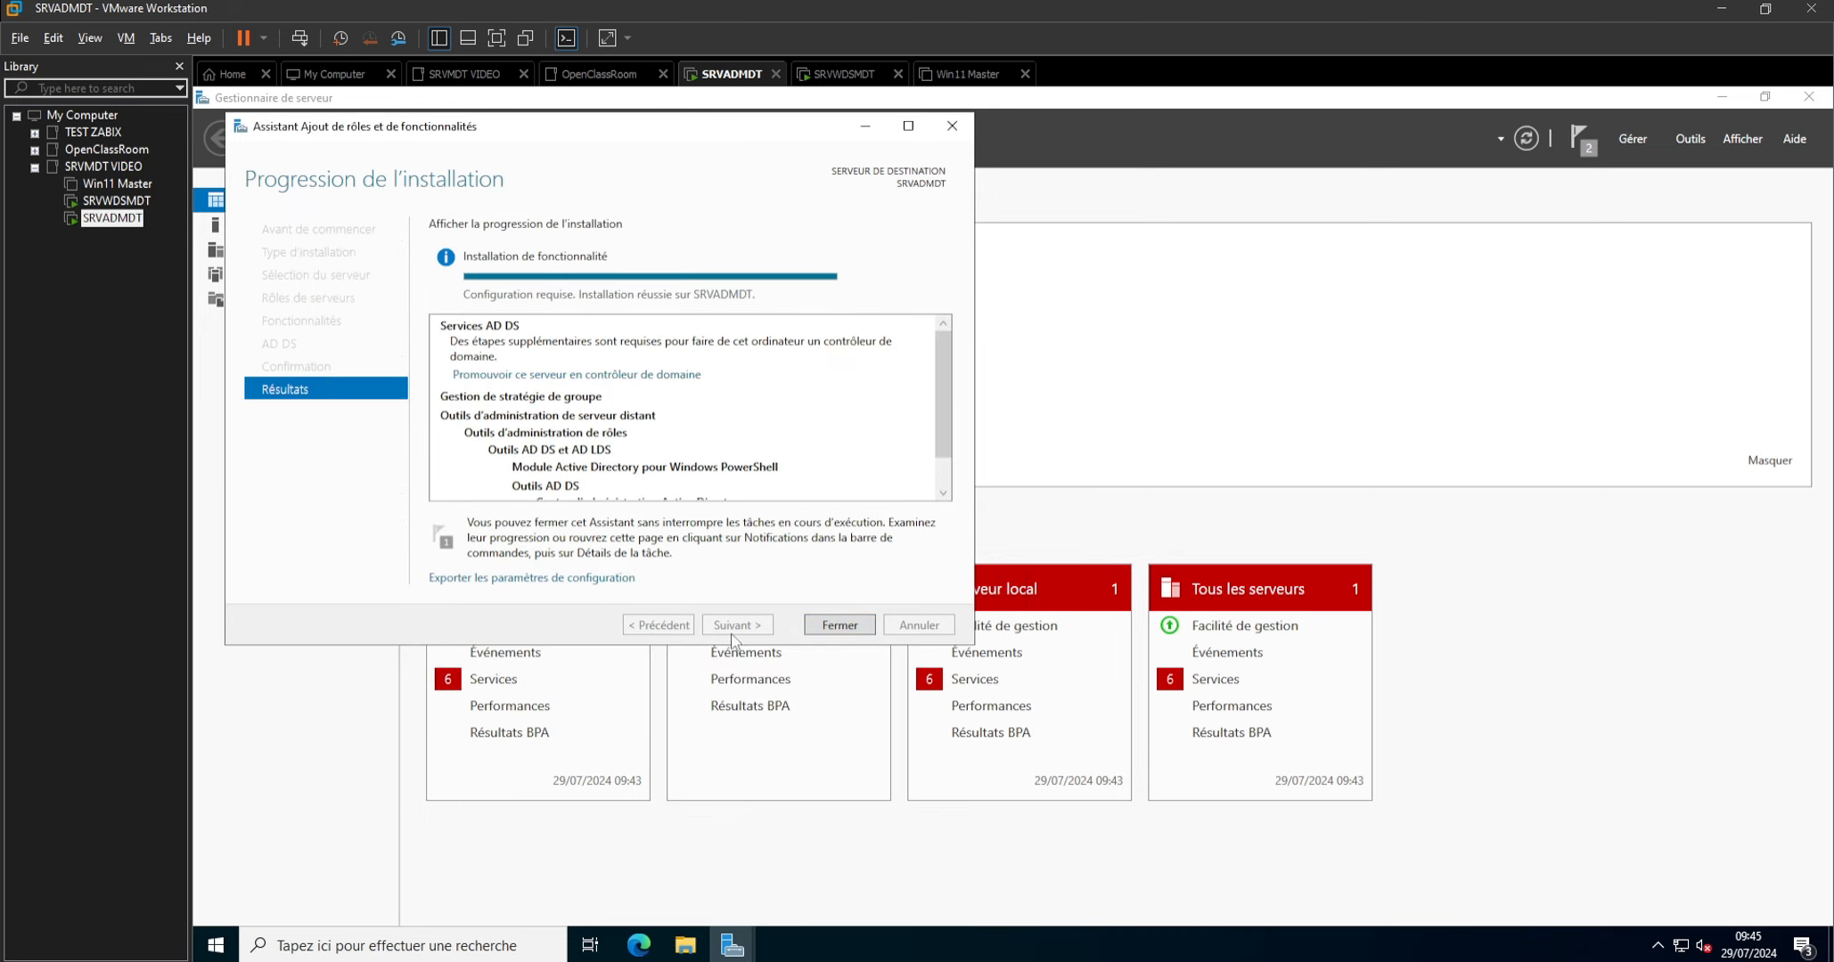
pyautogui.click(830, 631)
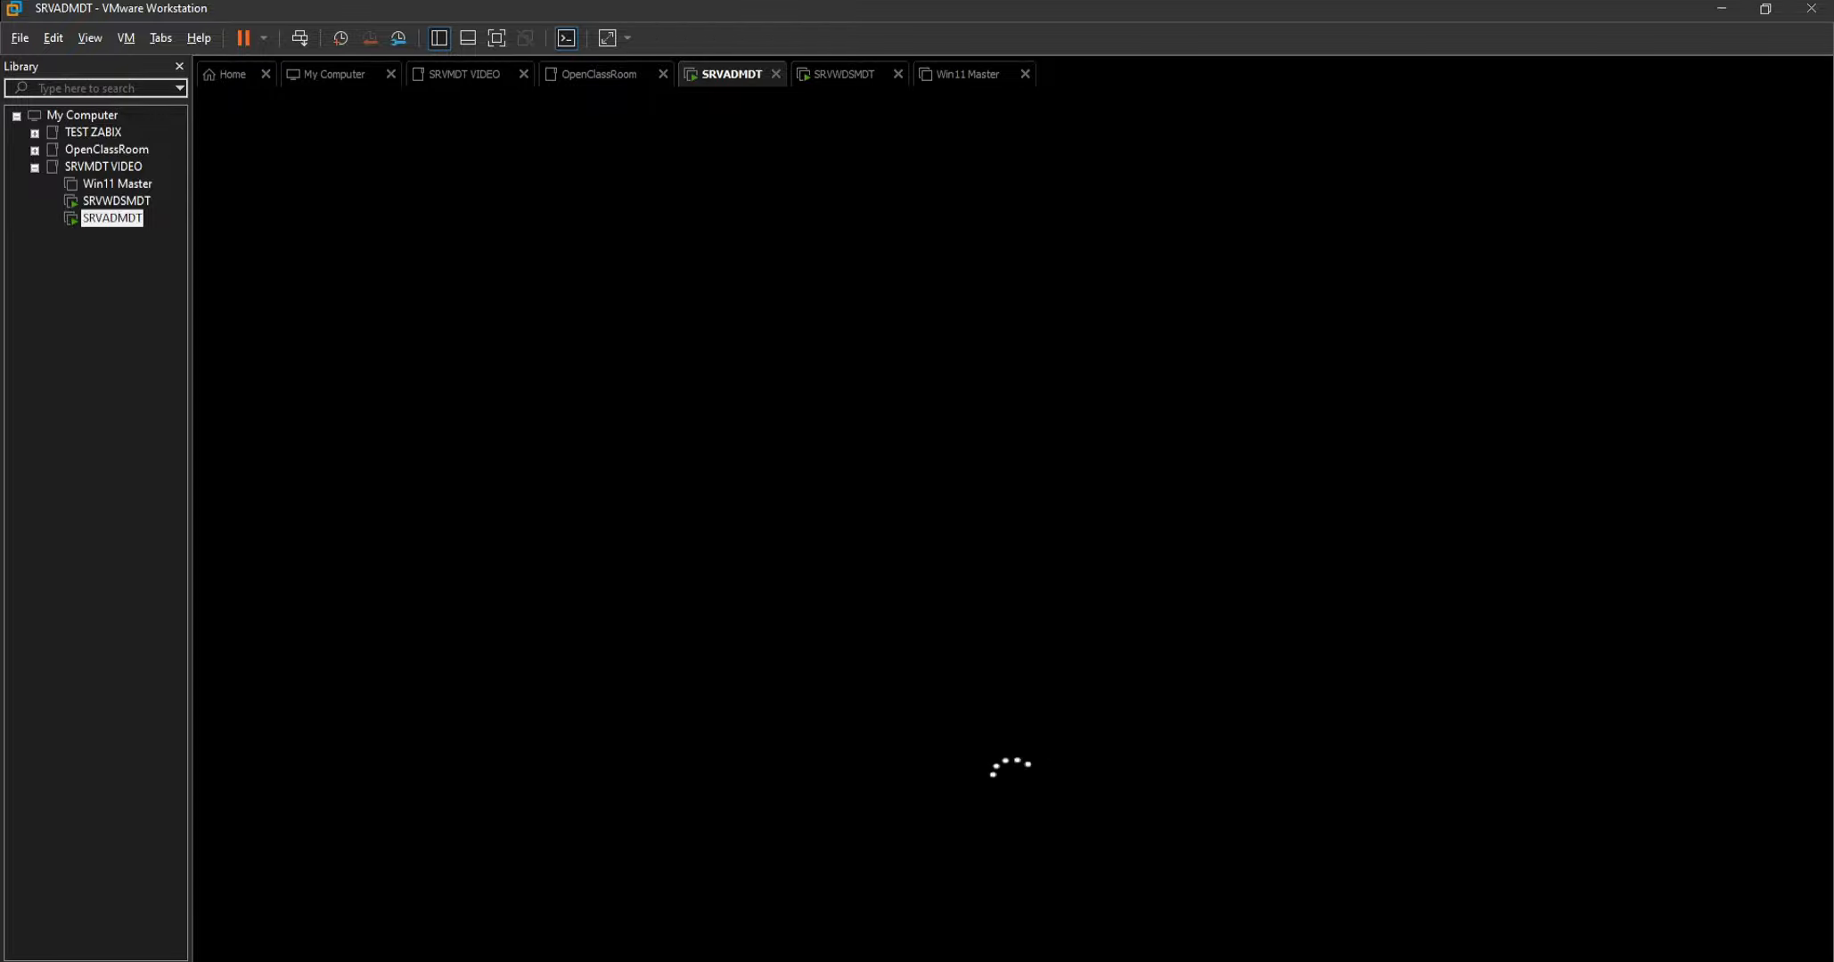
# Set the Win11 Master virtual machine's CD/DVD drive to use the Win11_23H2_French_x64v2.iso image from the ISO folder.
pyautogui.rightClick(116, 187)
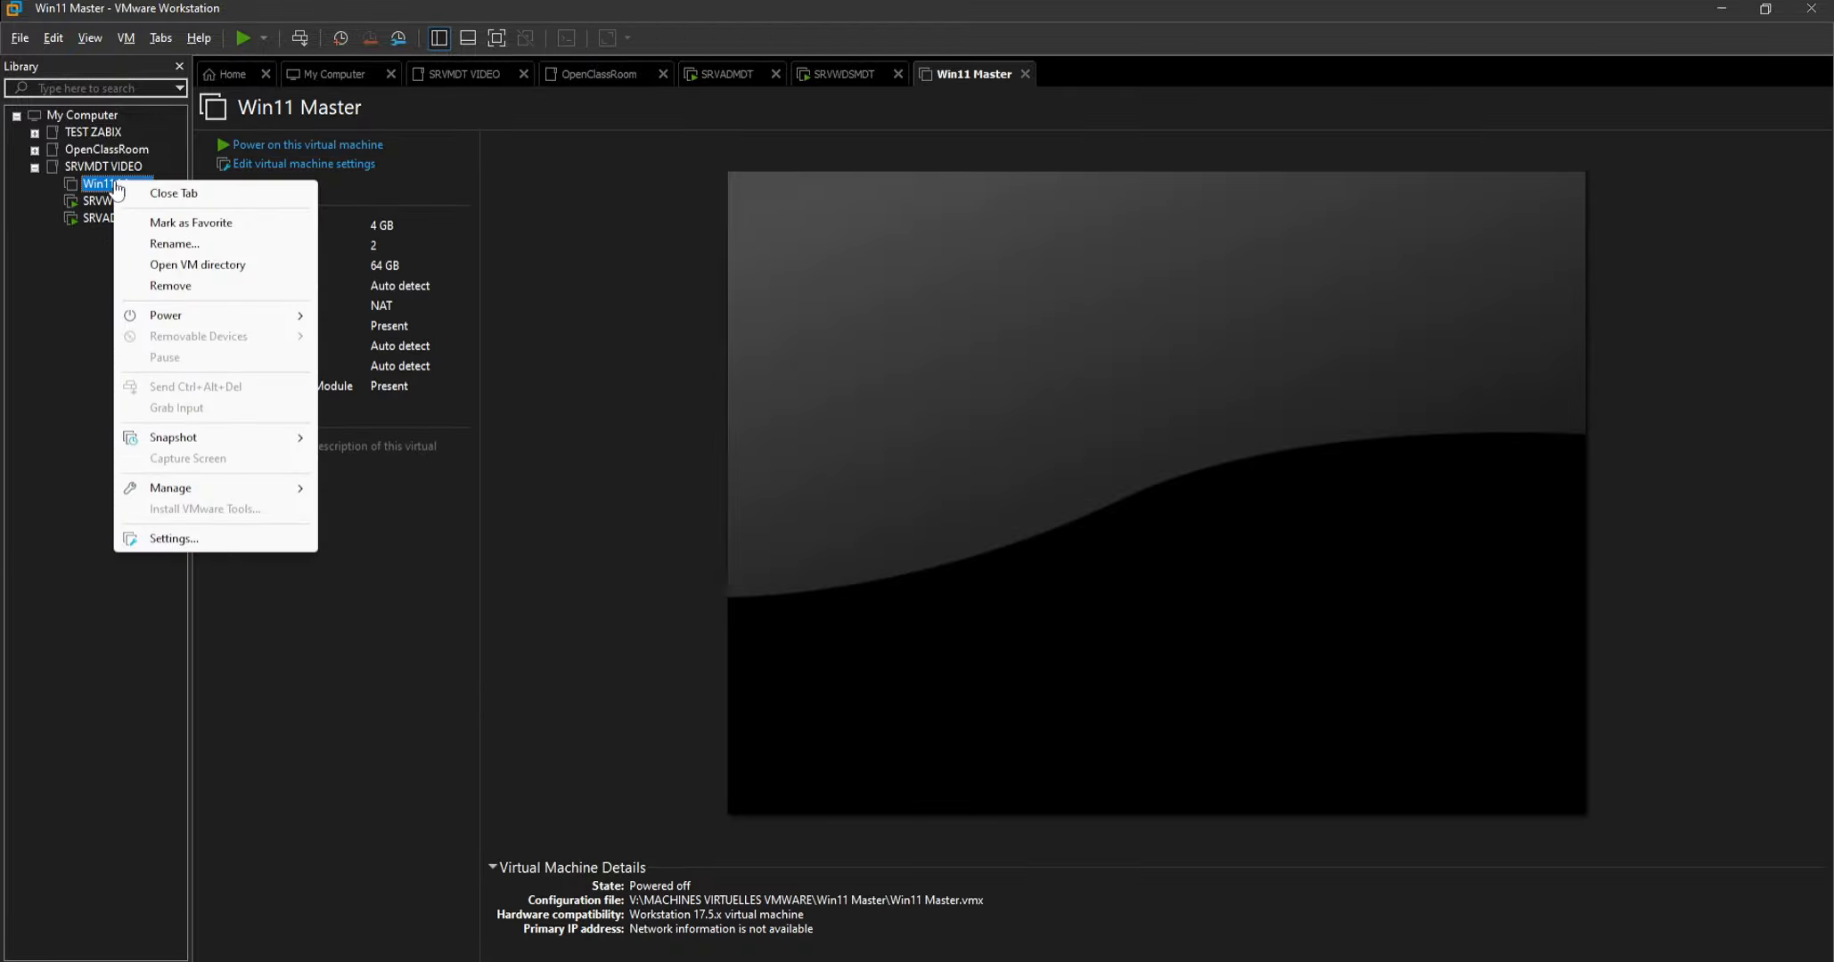
pyautogui.click(175, 551)
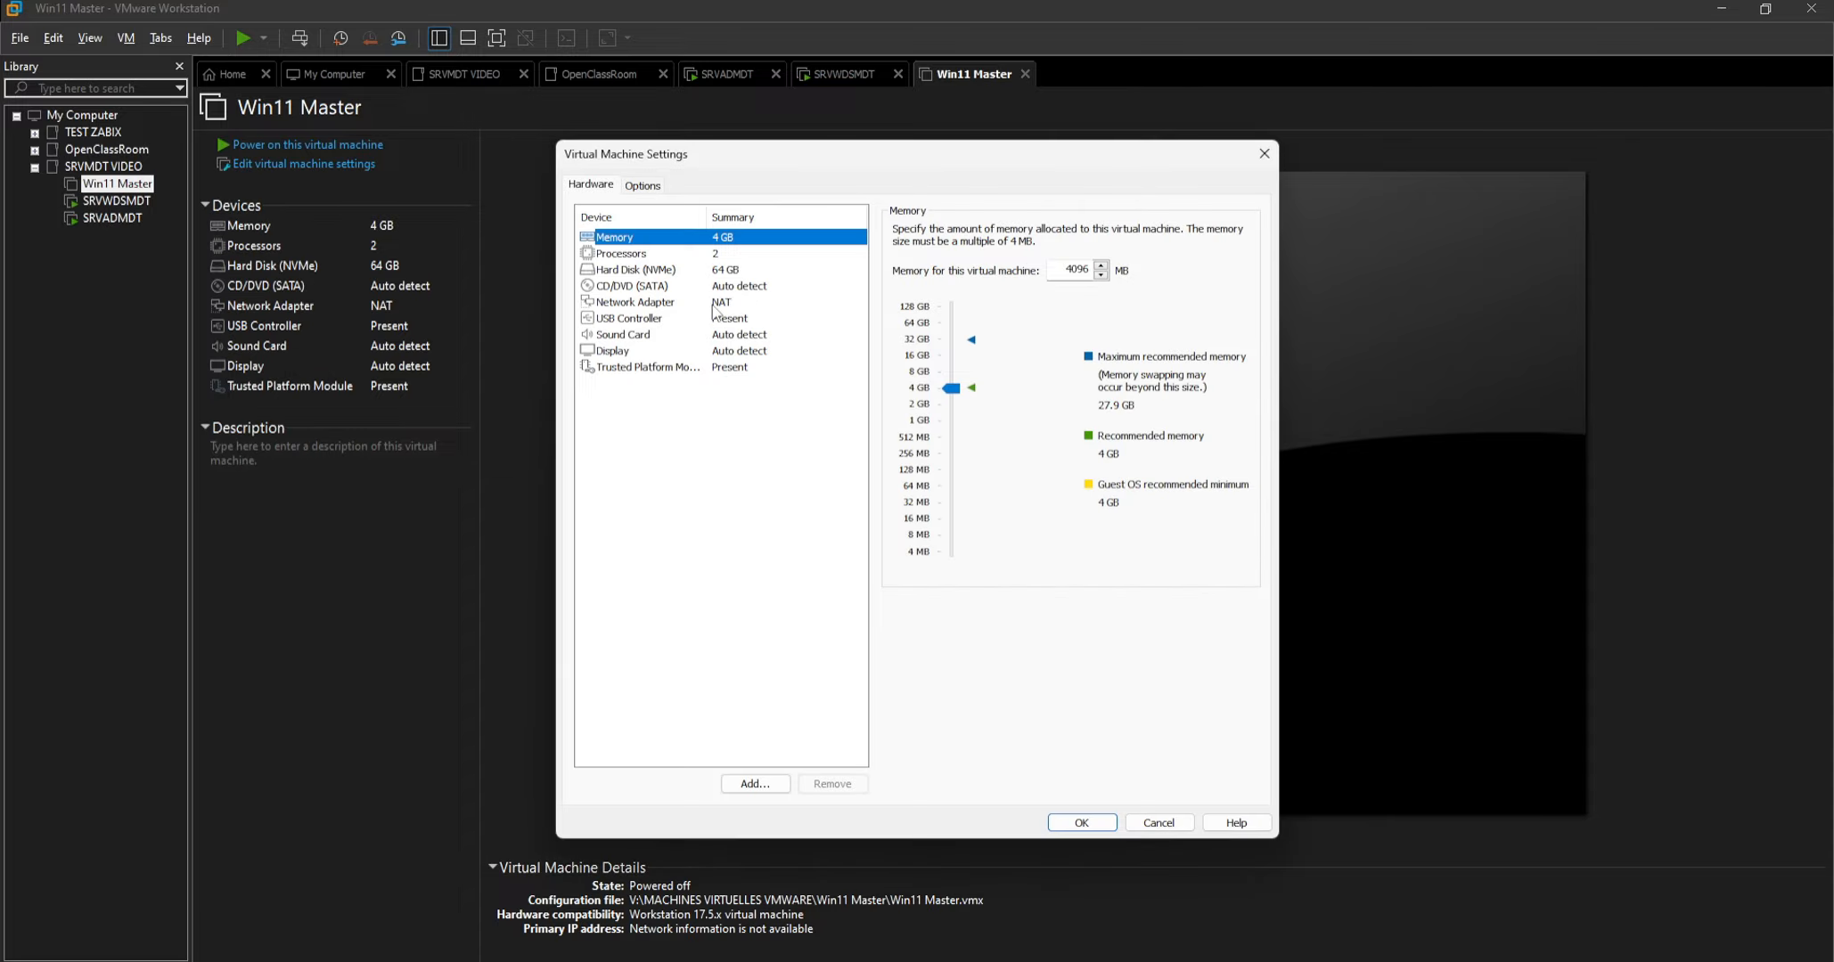
pyautogui.click(743, 286)
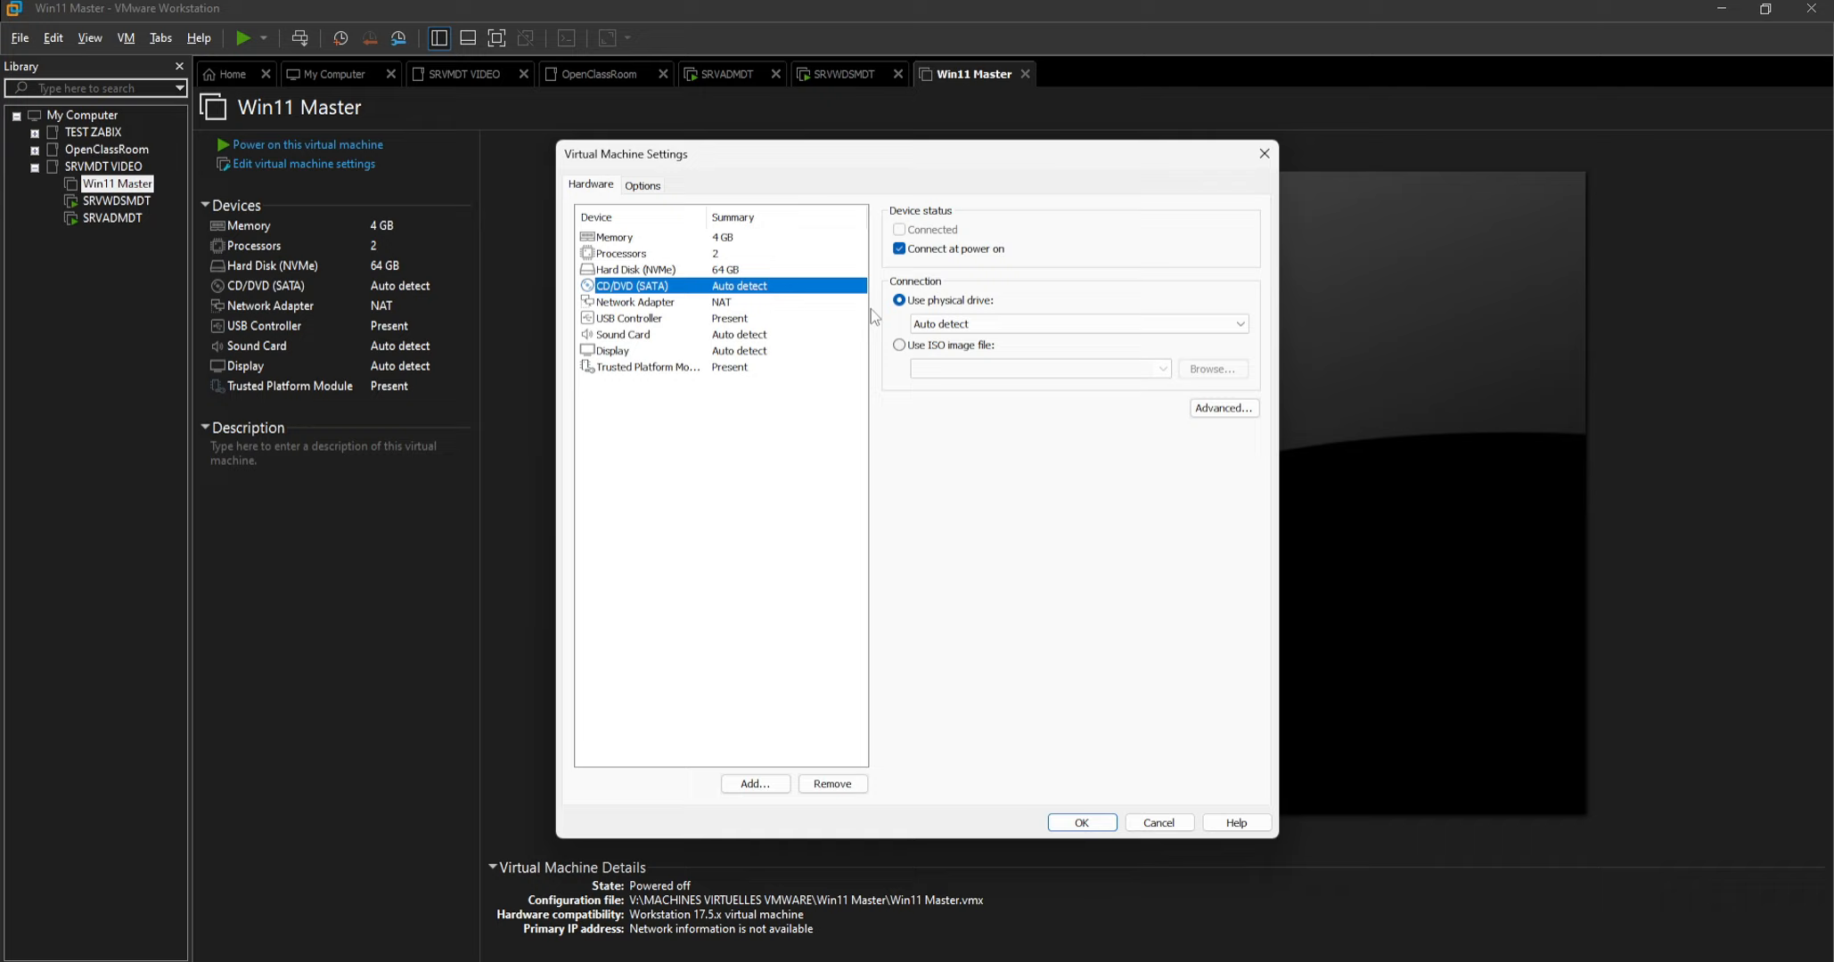
pyautogui.click(900, 345)
pyautogui.click(1212, 369)
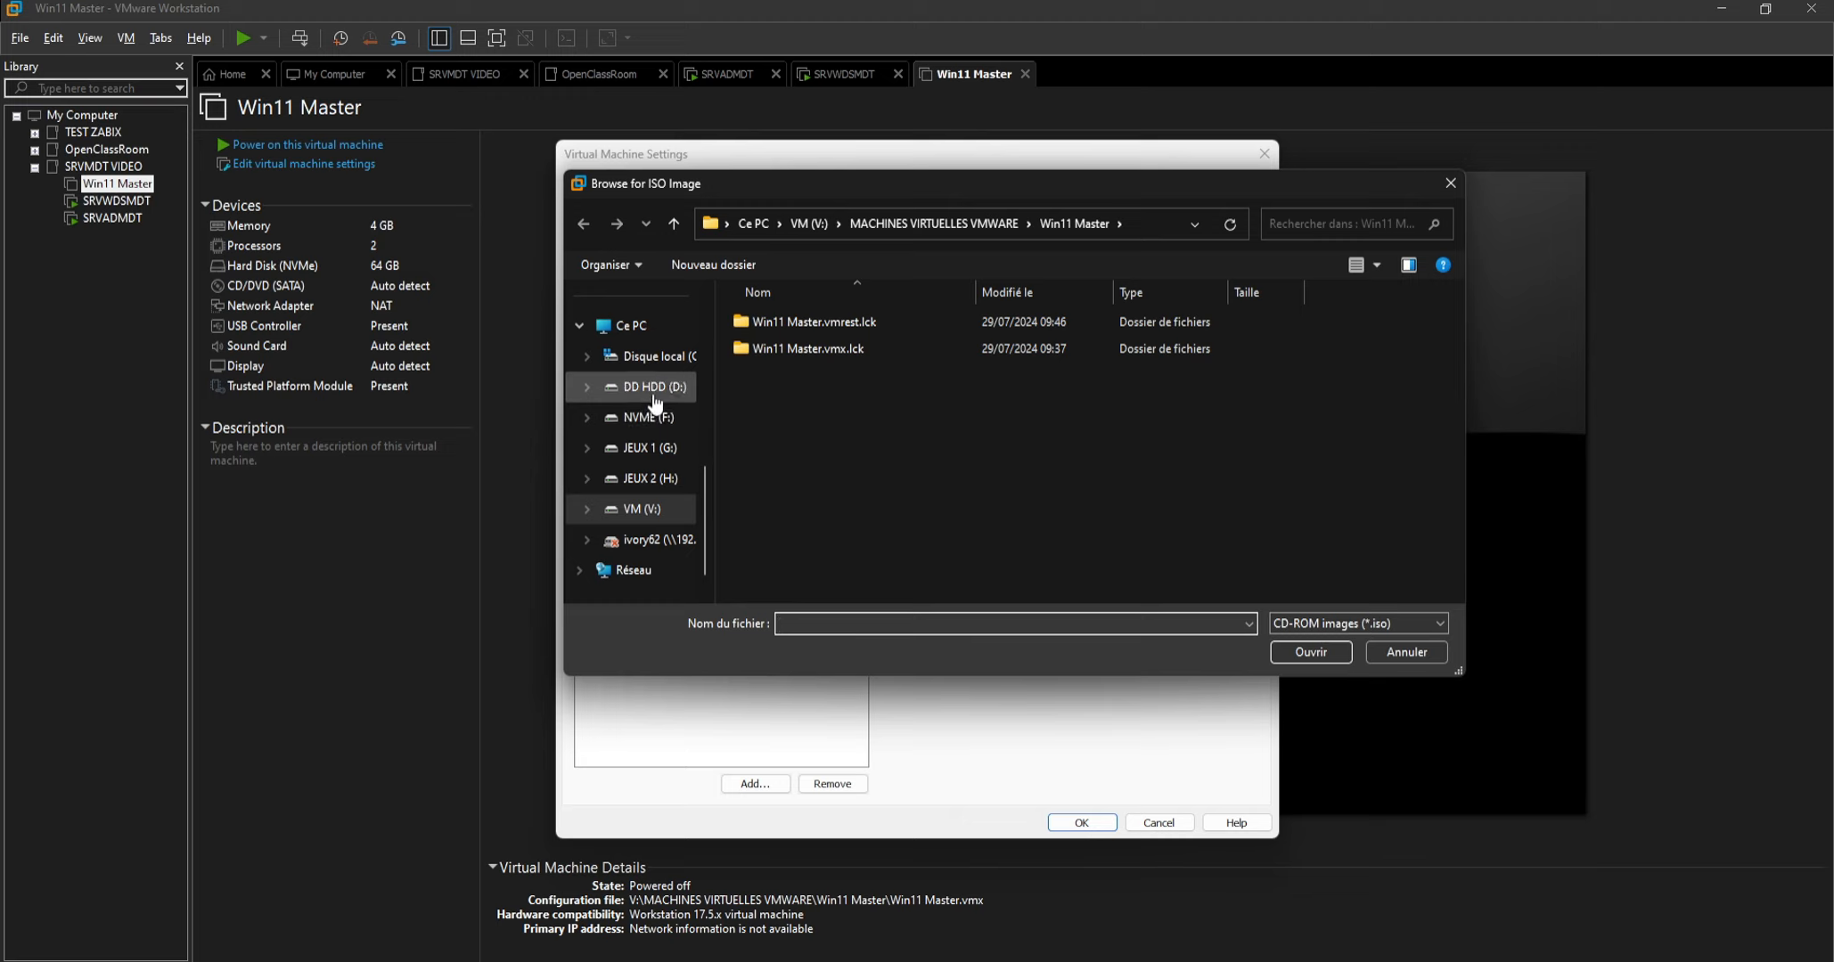
pyautogui.scroll(5, 655, 402)
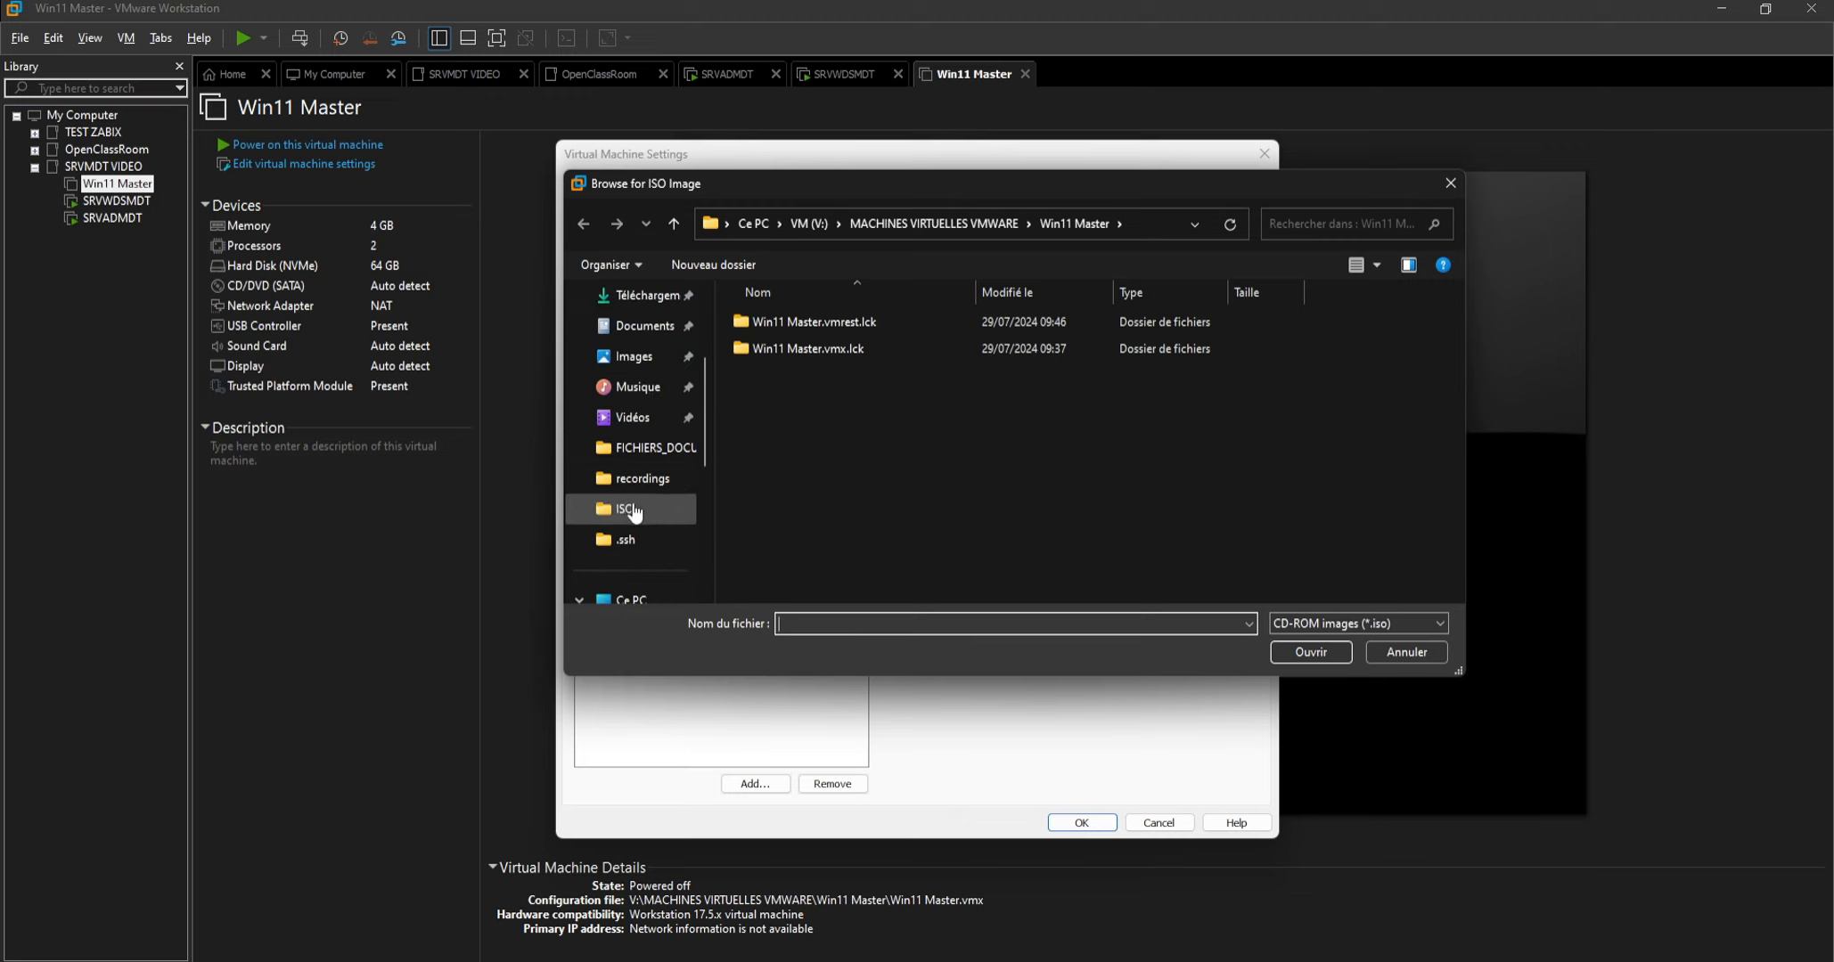
pyautogui.click(638, 509)
pyautogui.scroll(-1, 831, 499)
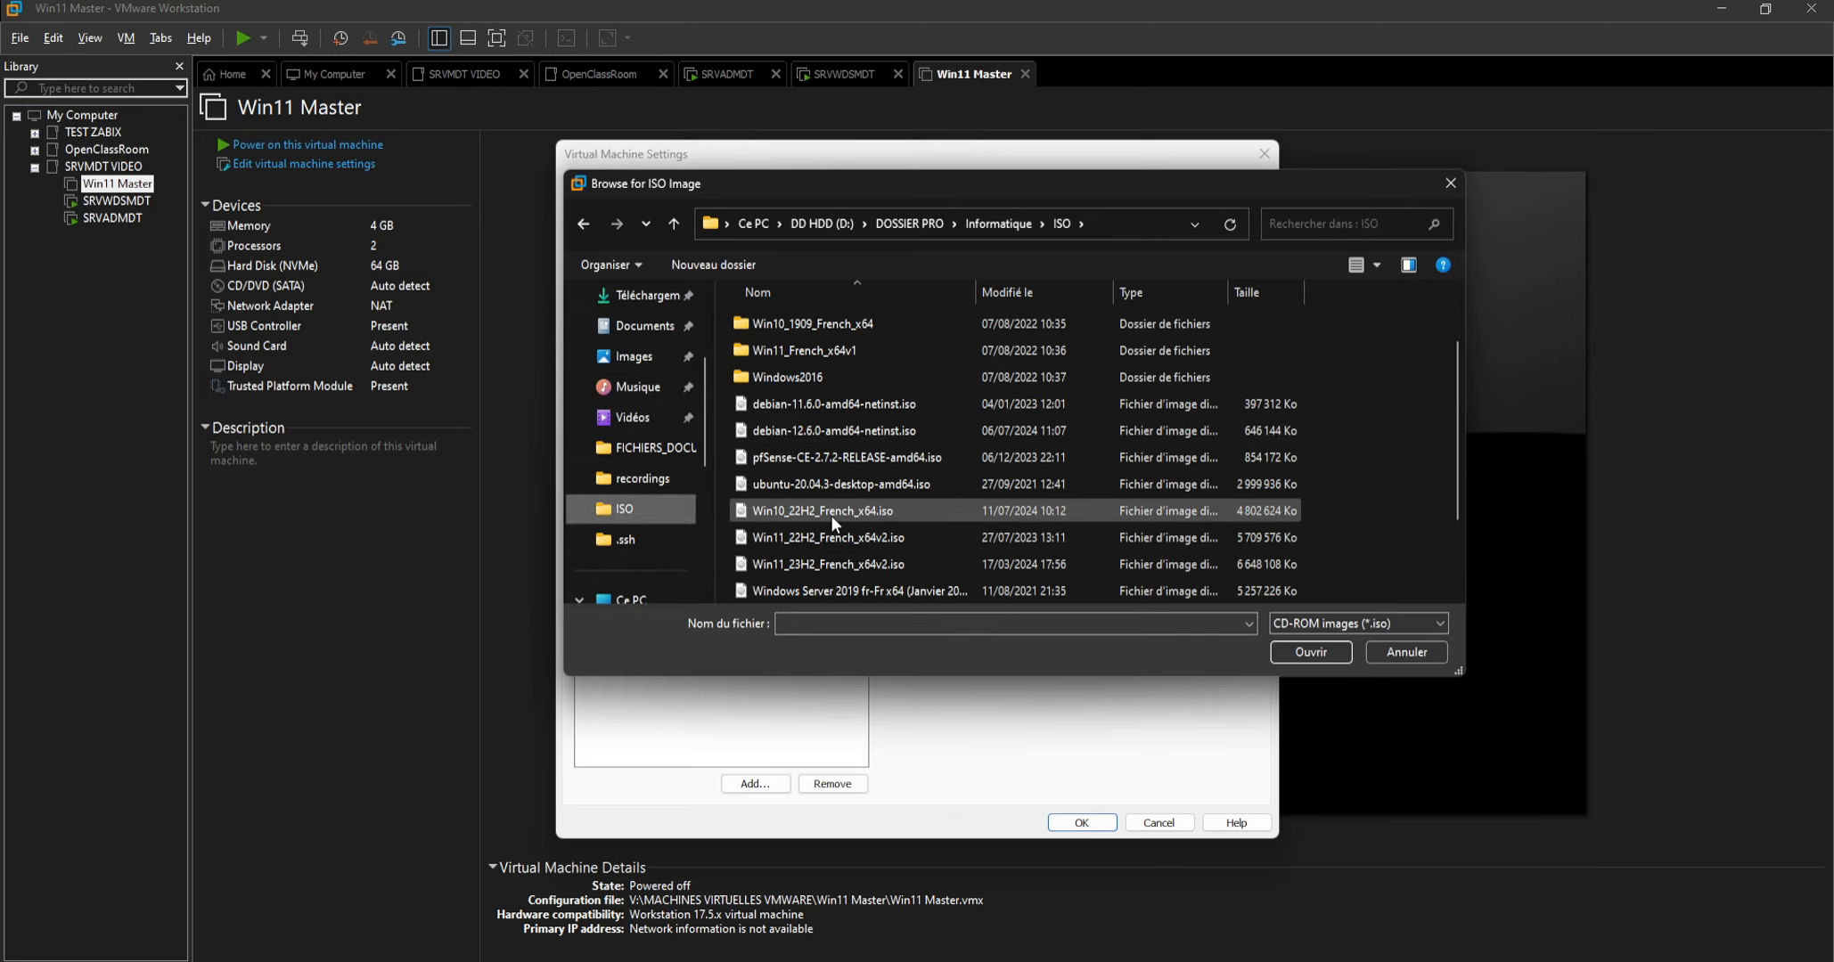
pyautogui.click(815, 565)
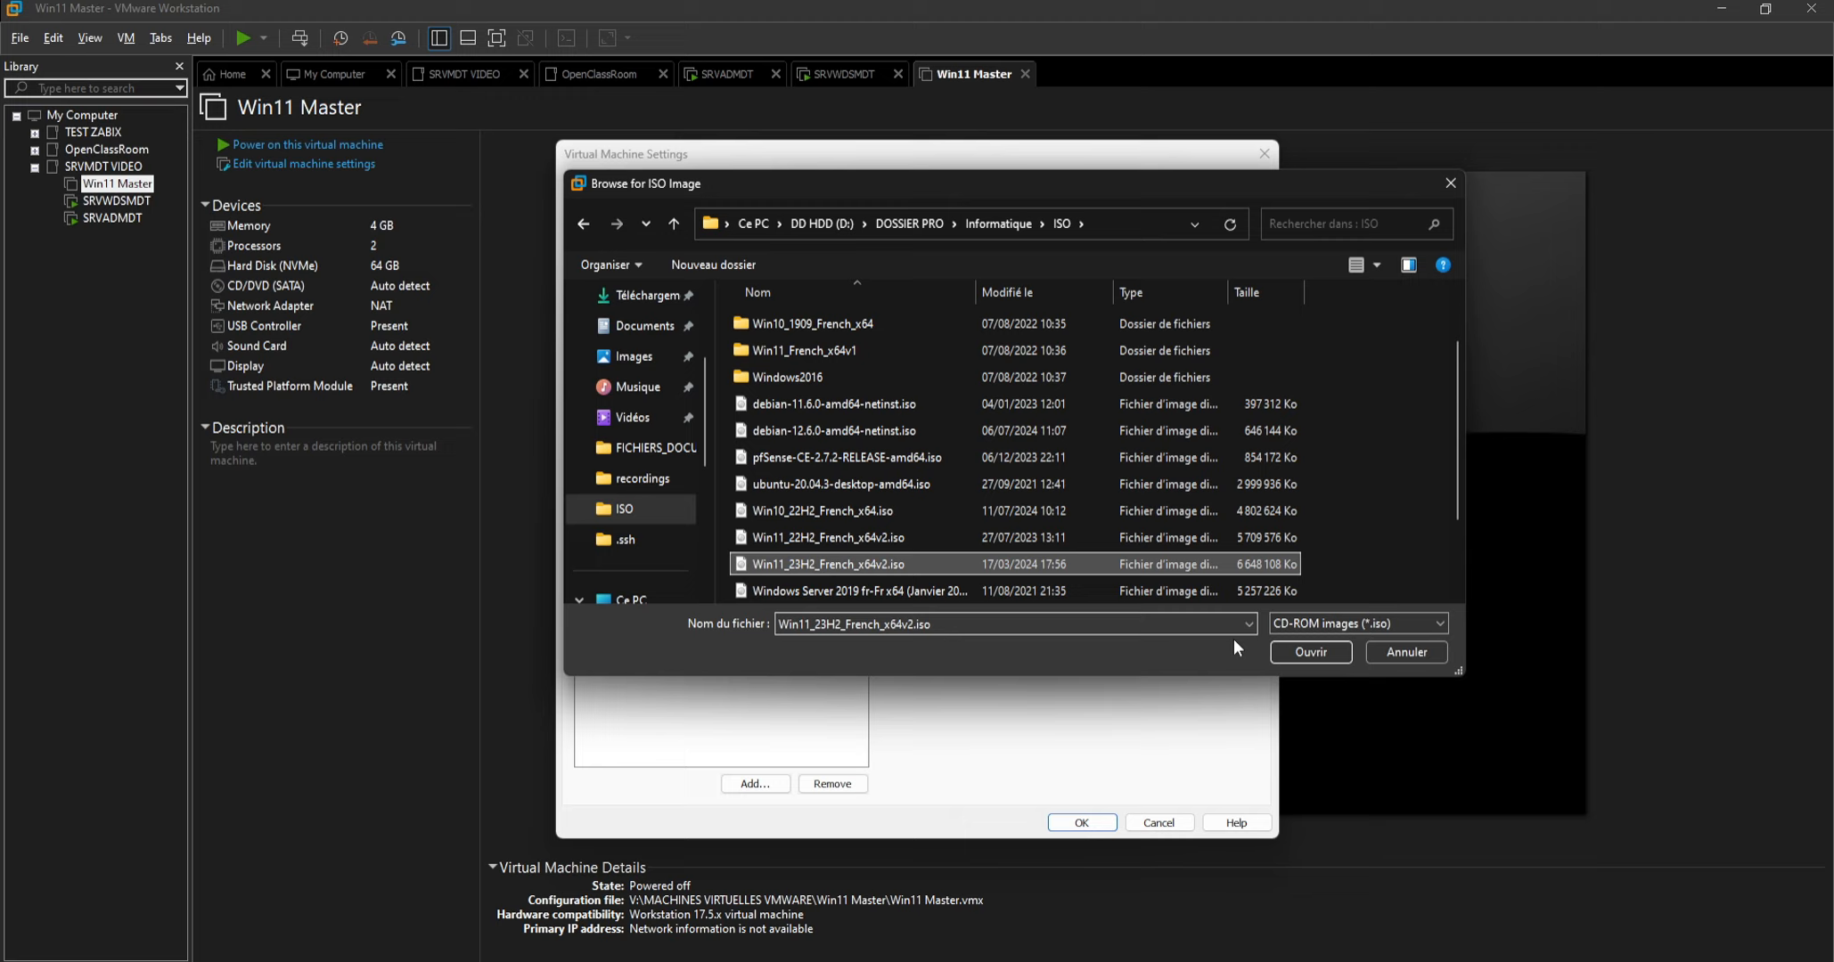
pyautogui.click(1292, 650)
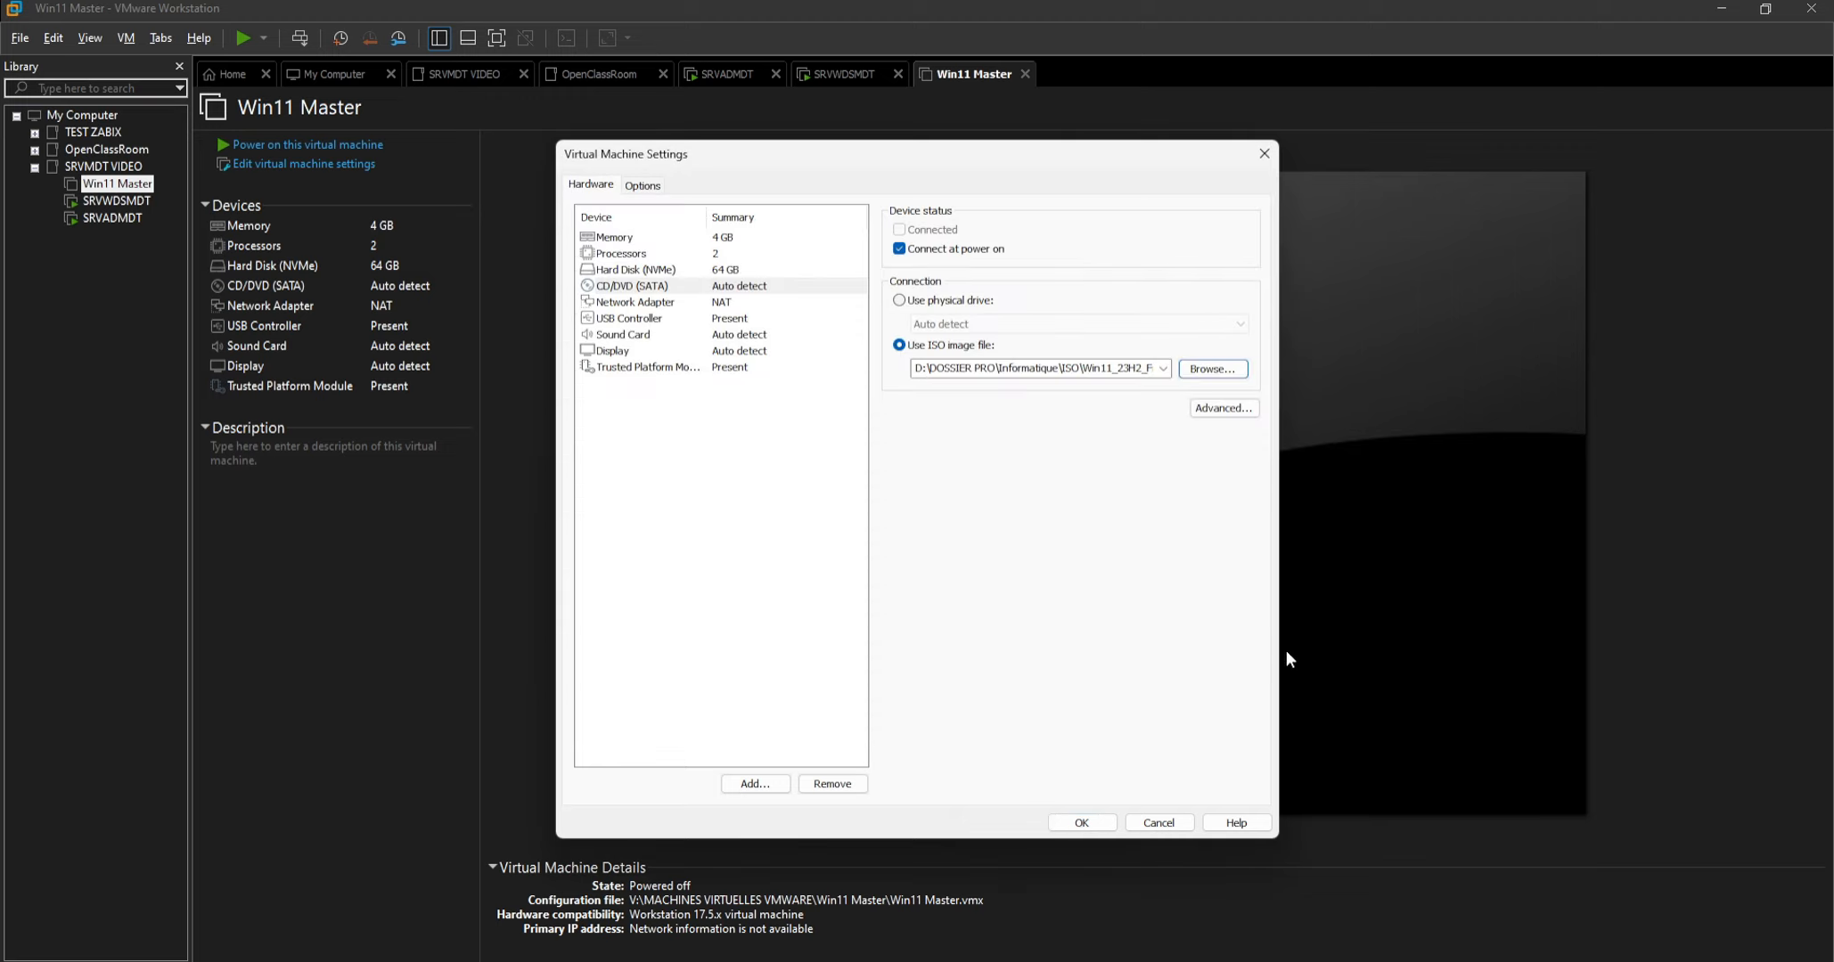
pyautogui.click(1080, 822)
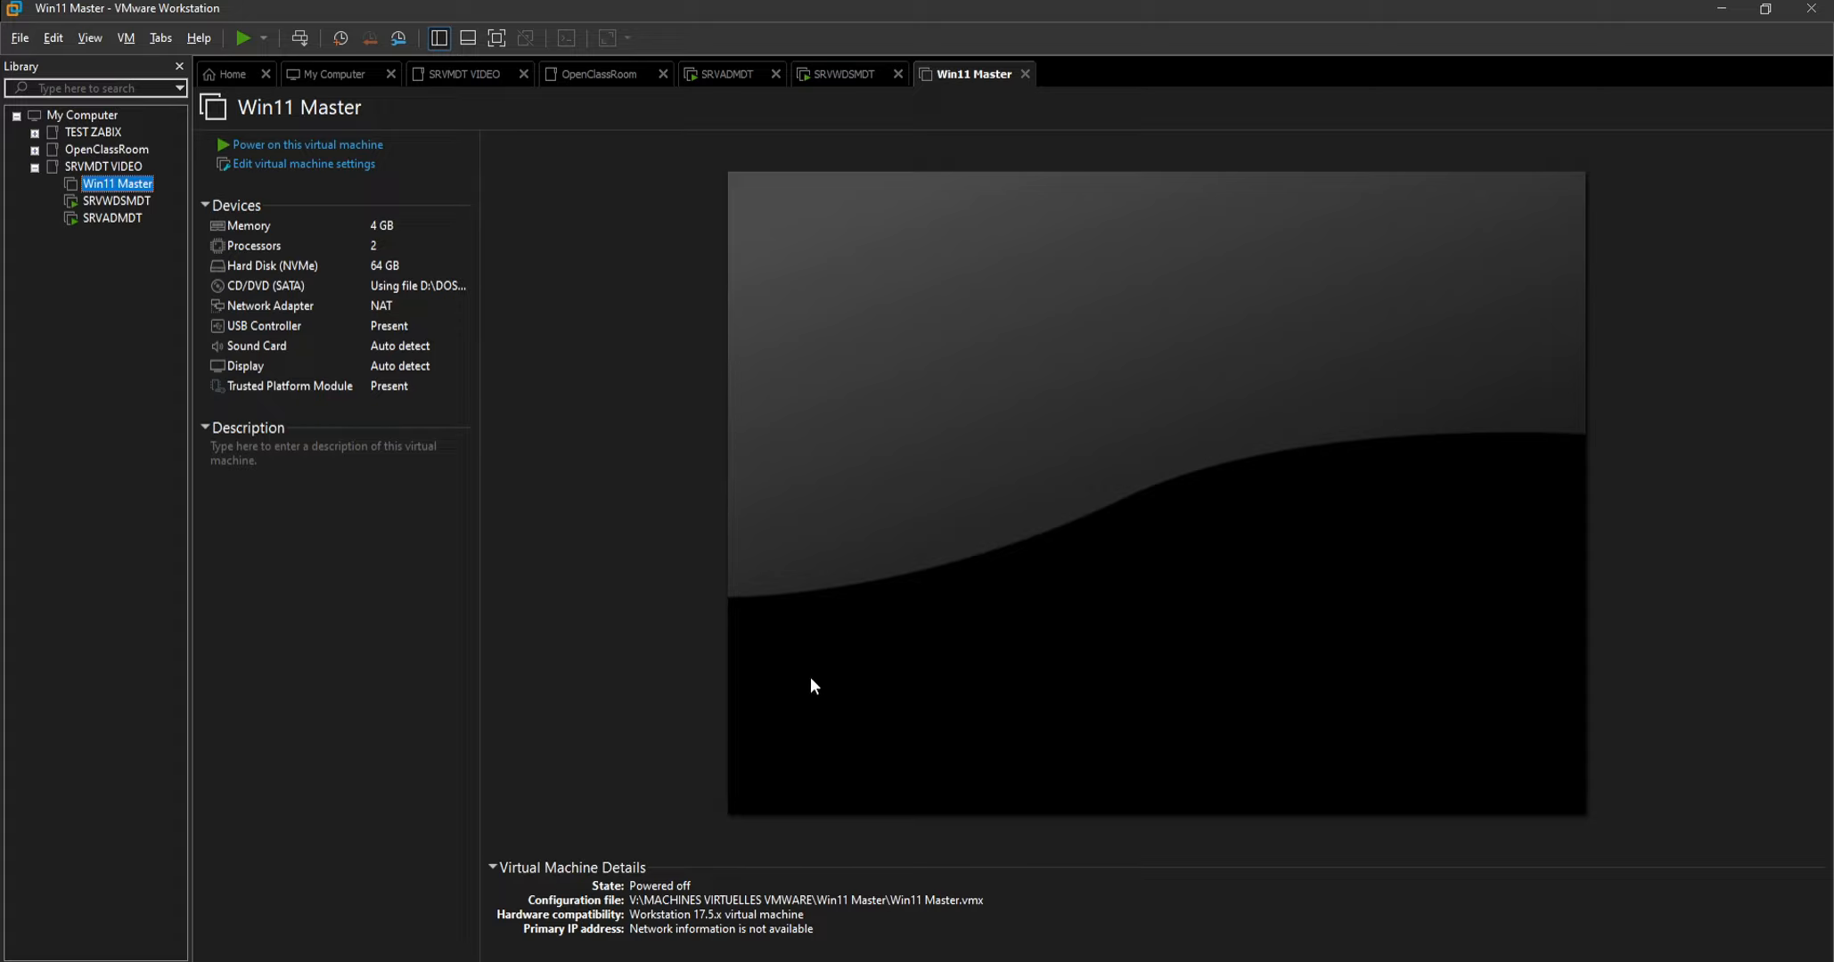
# Power on Win11 Master and boot it from the Windows installation disc.
pyautogui.click(309, 146)
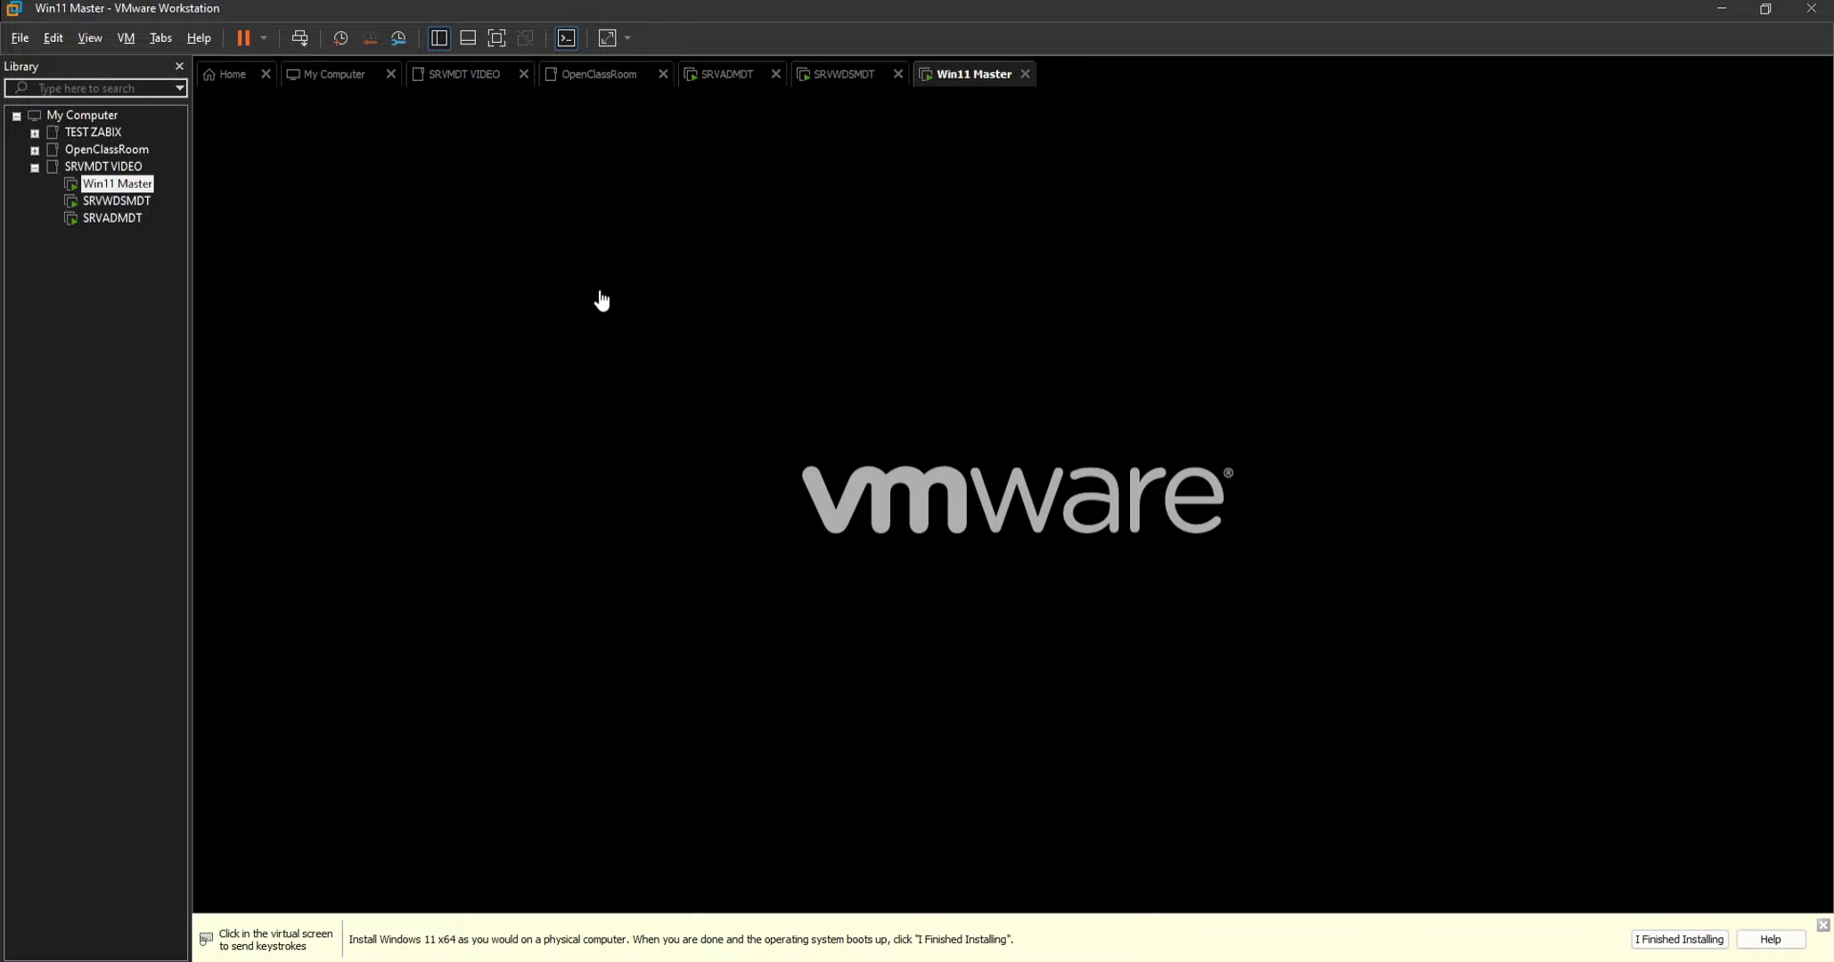
pyautogui.click(782, 358)
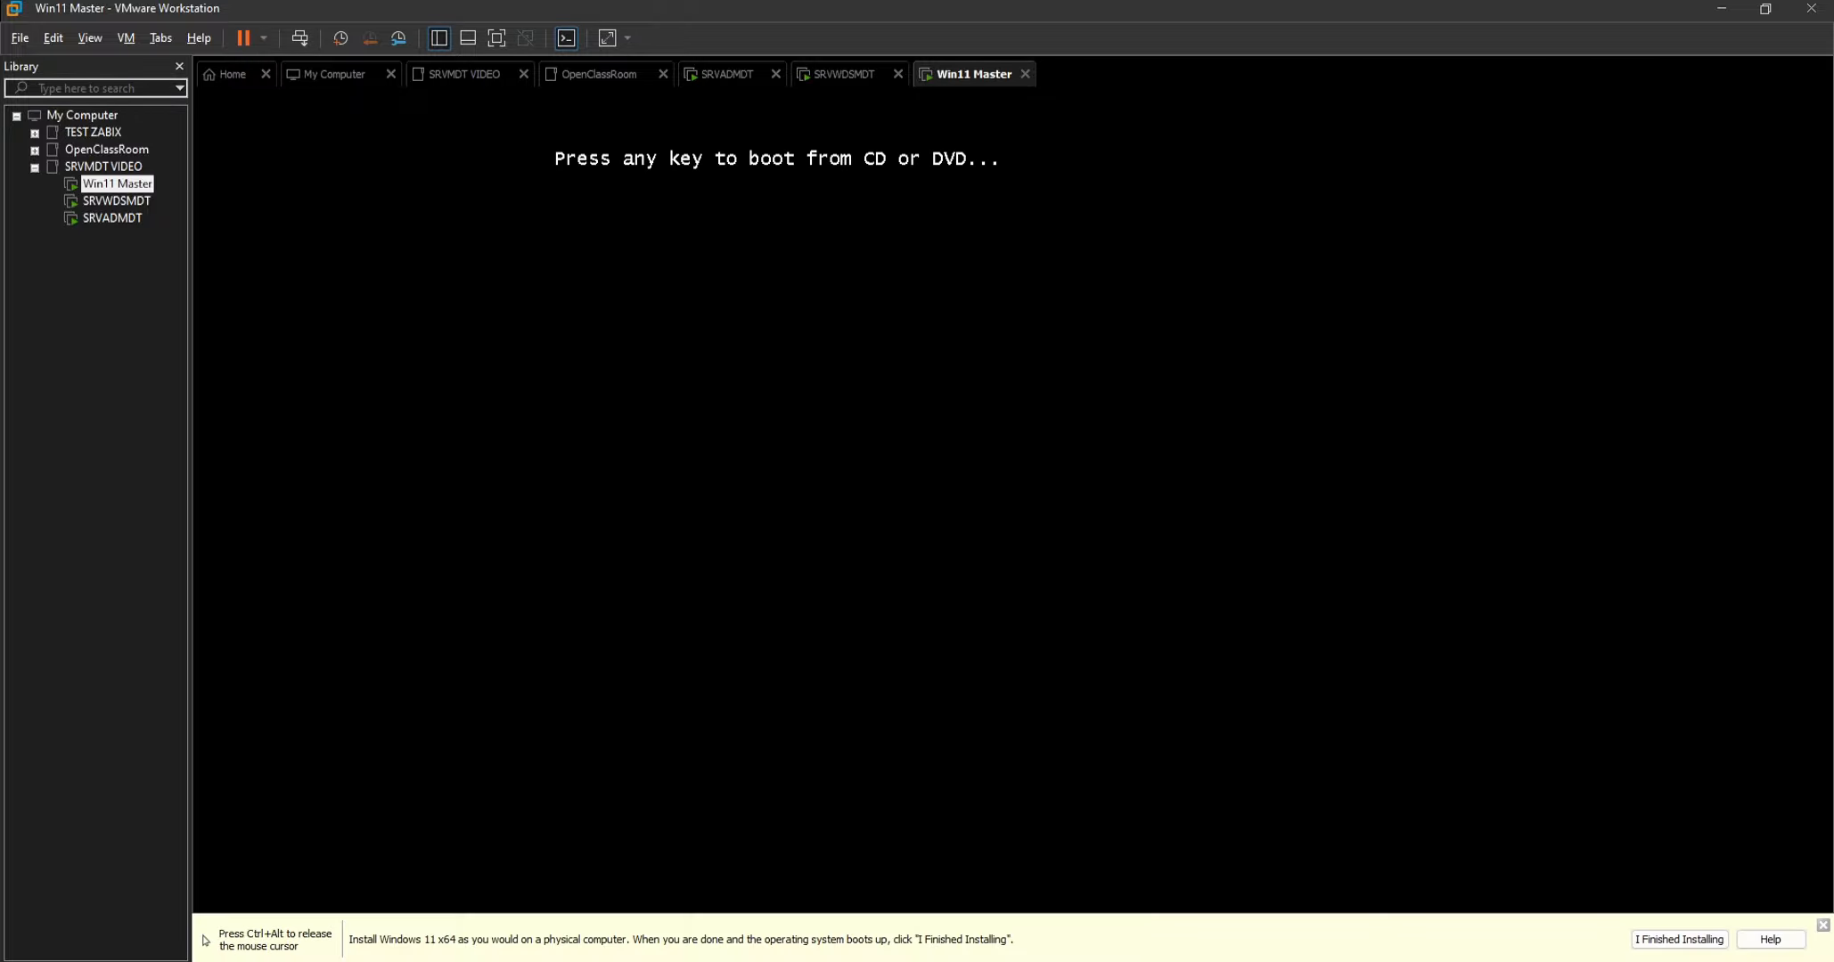
pyautogui.press('Return')
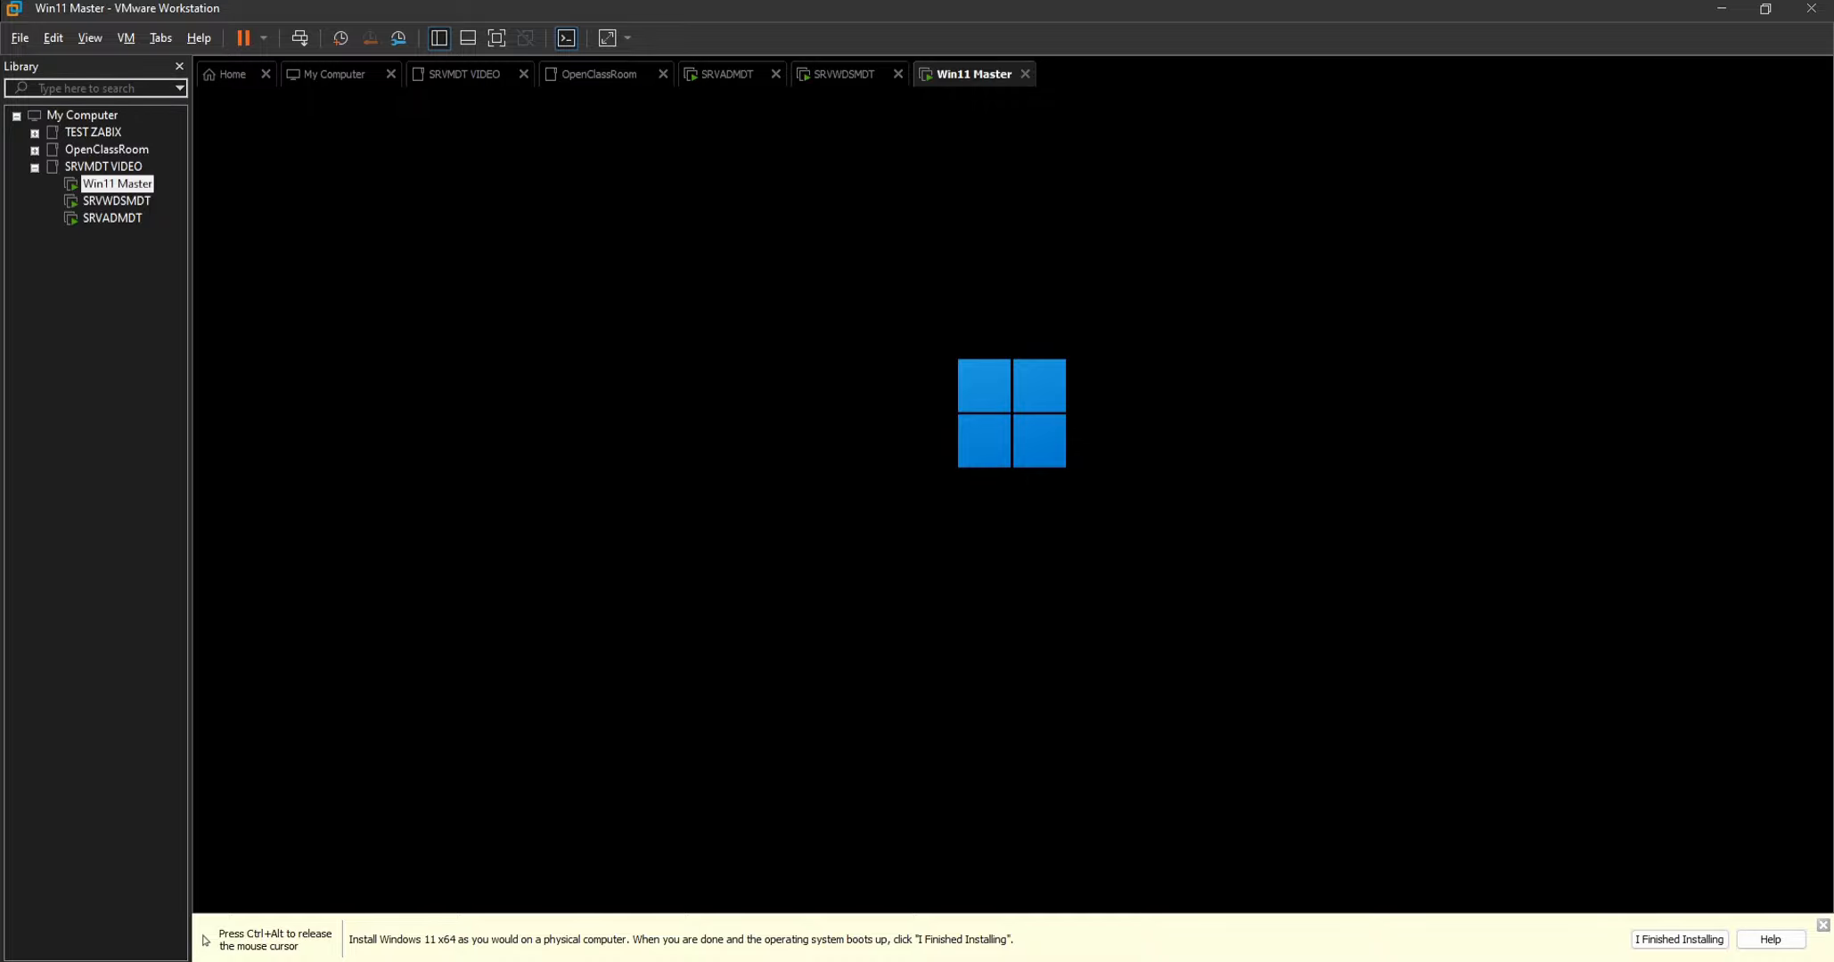
# Check SRVADMDT's restart progress, and start the Windows installation on Win11 Master with the default French language and keyboard settings.
pyautogui.hotkey('ctrl', 'alt')
pyautogui.click(109, 222)
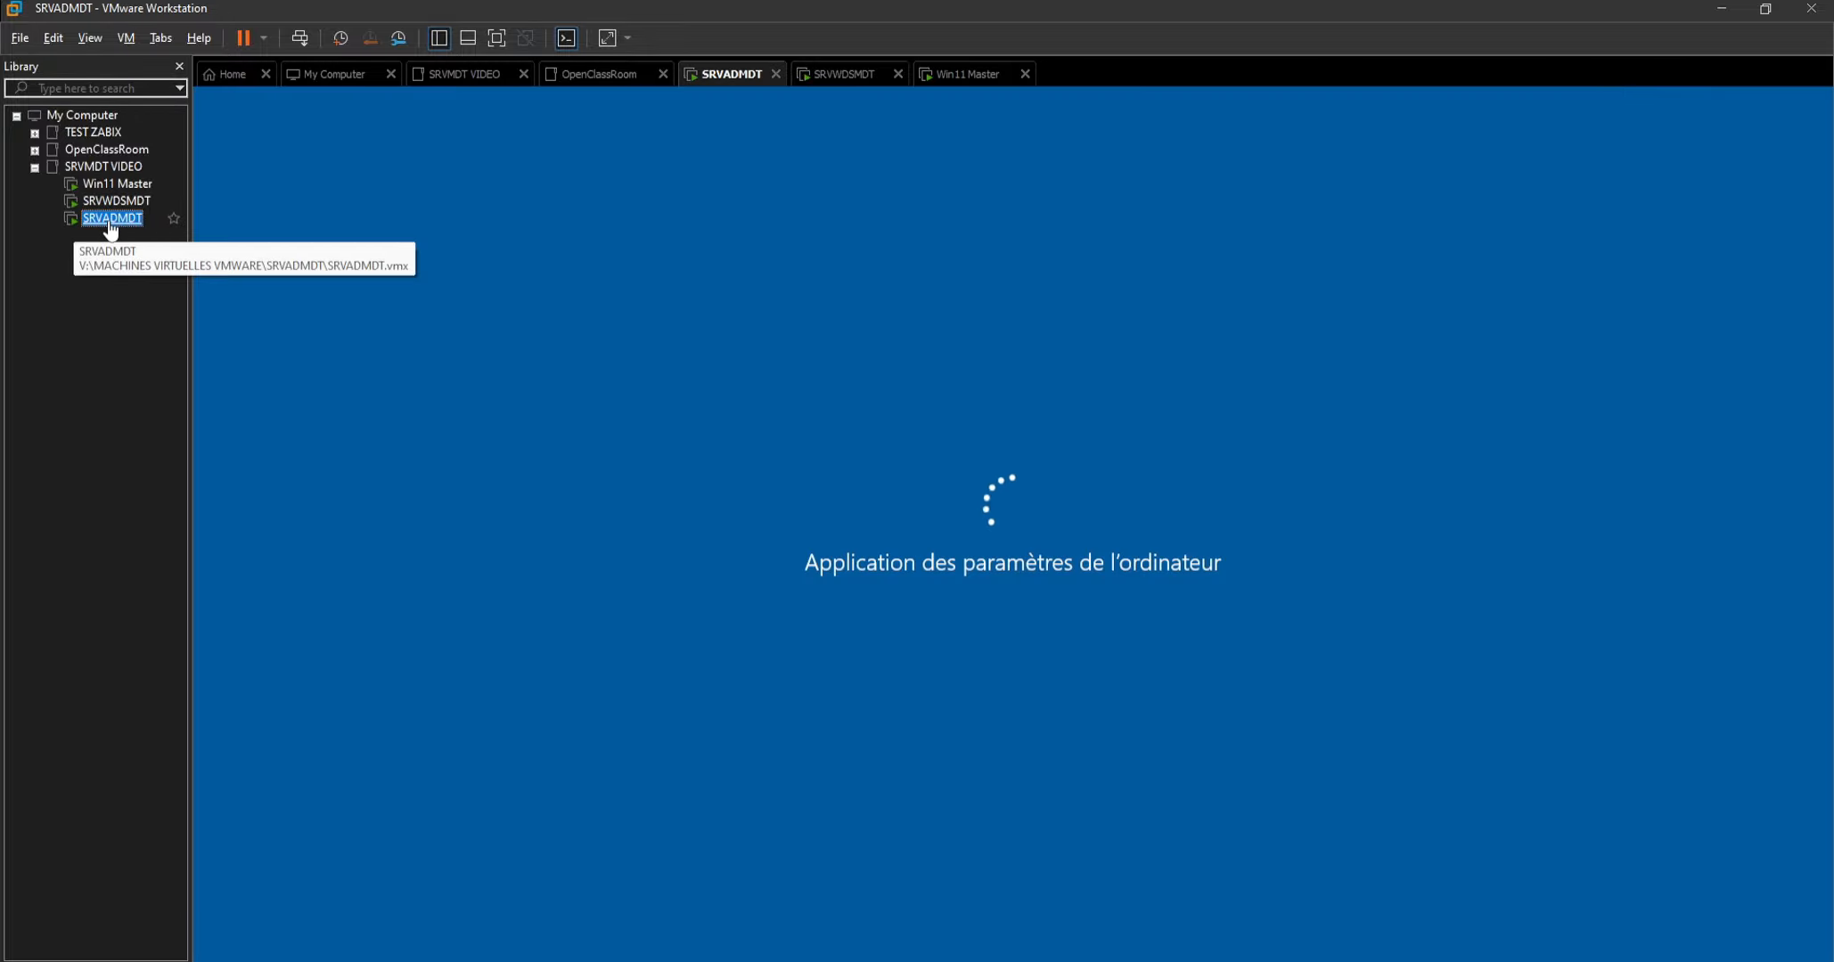
pyautogui.click(112, 185)
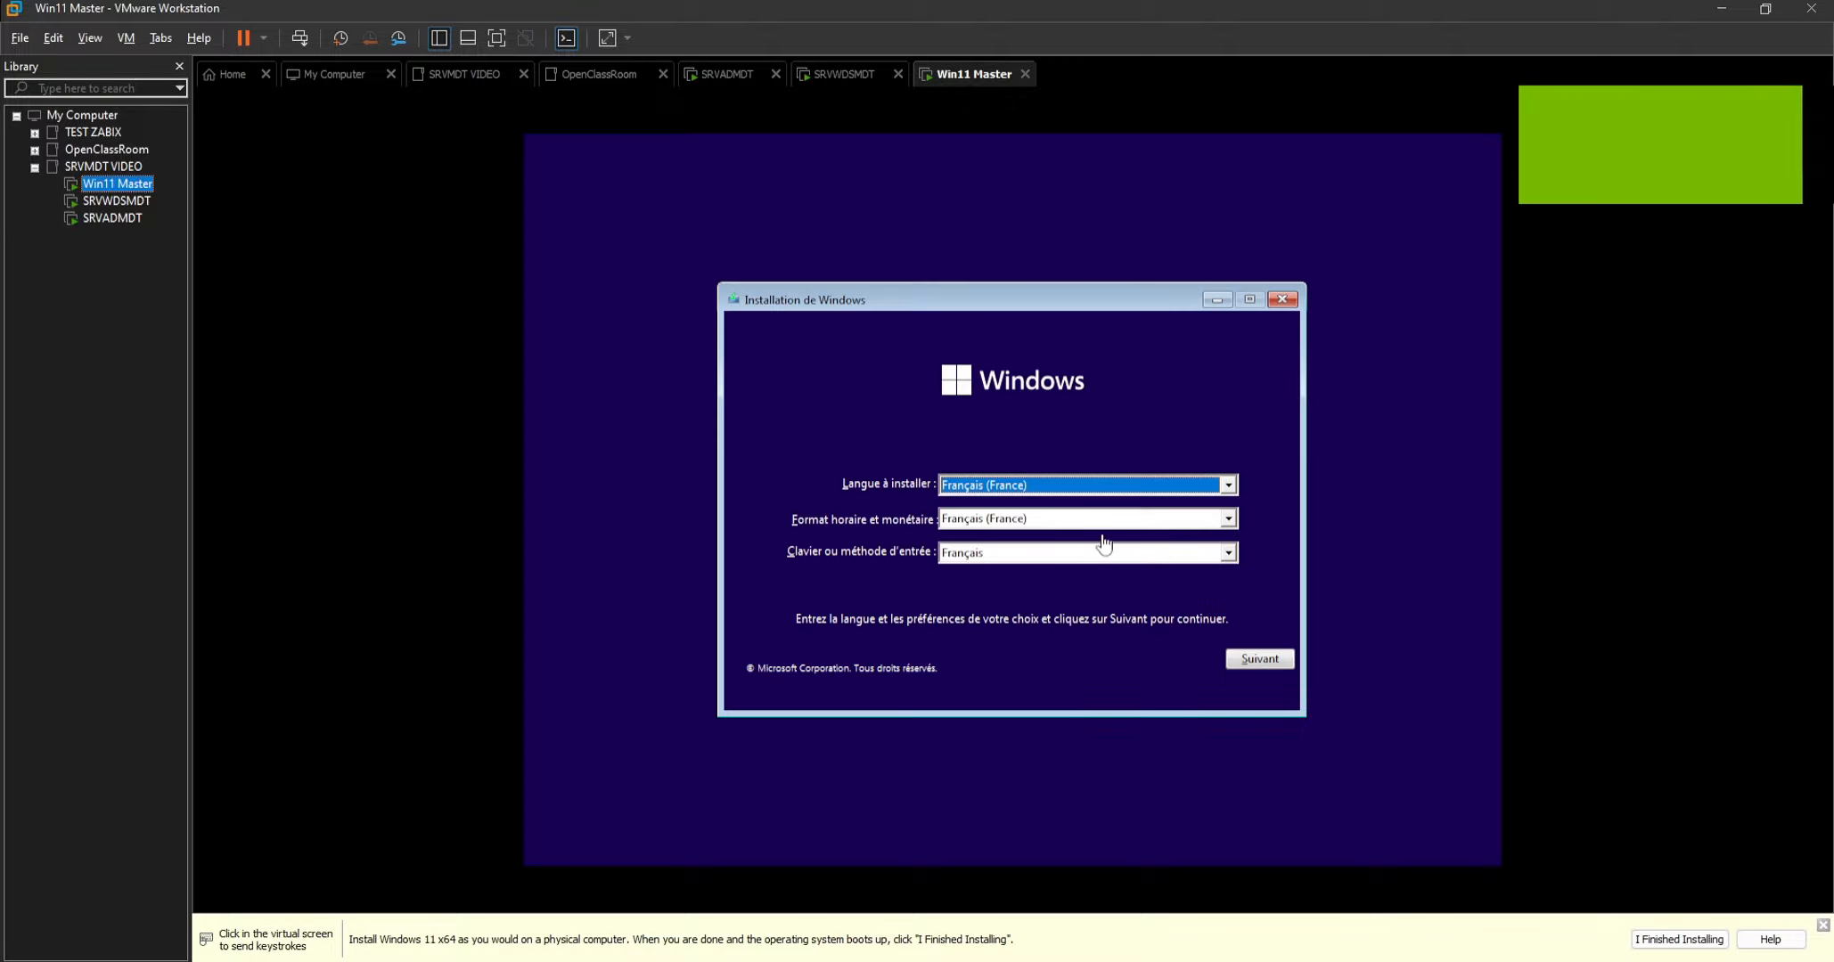
pyautogui.click(1248, 657)
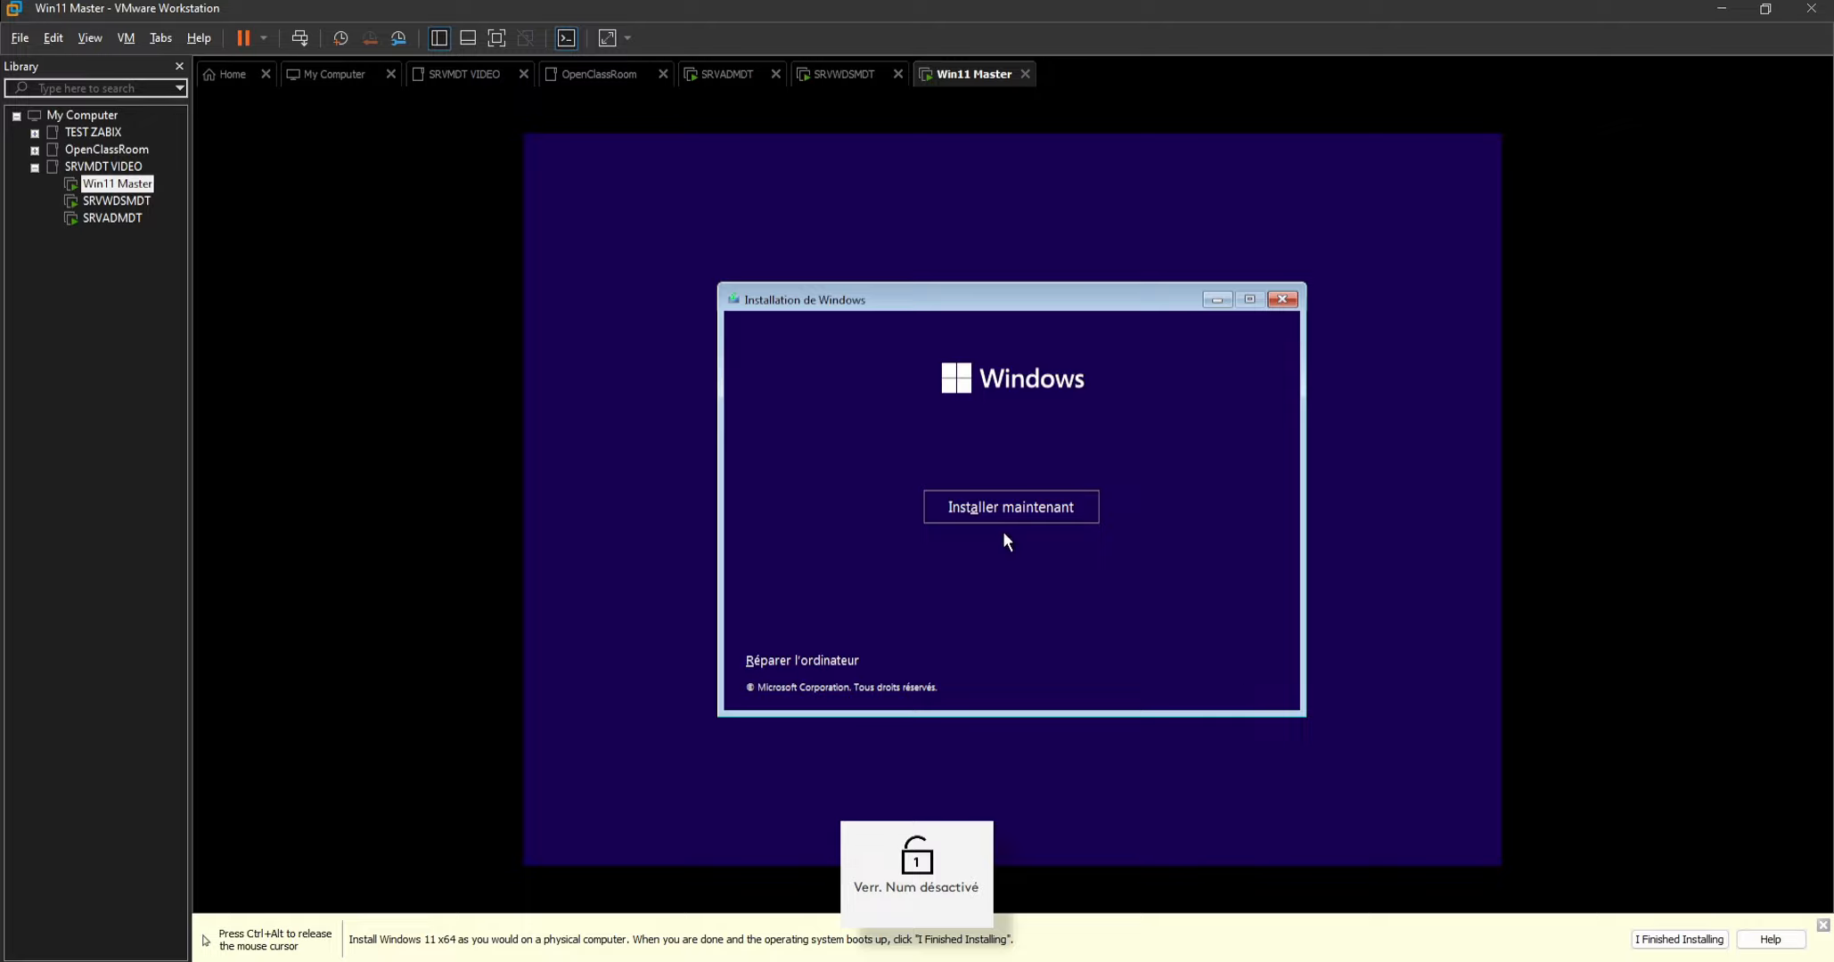
pyautogui.click(1004, 513)
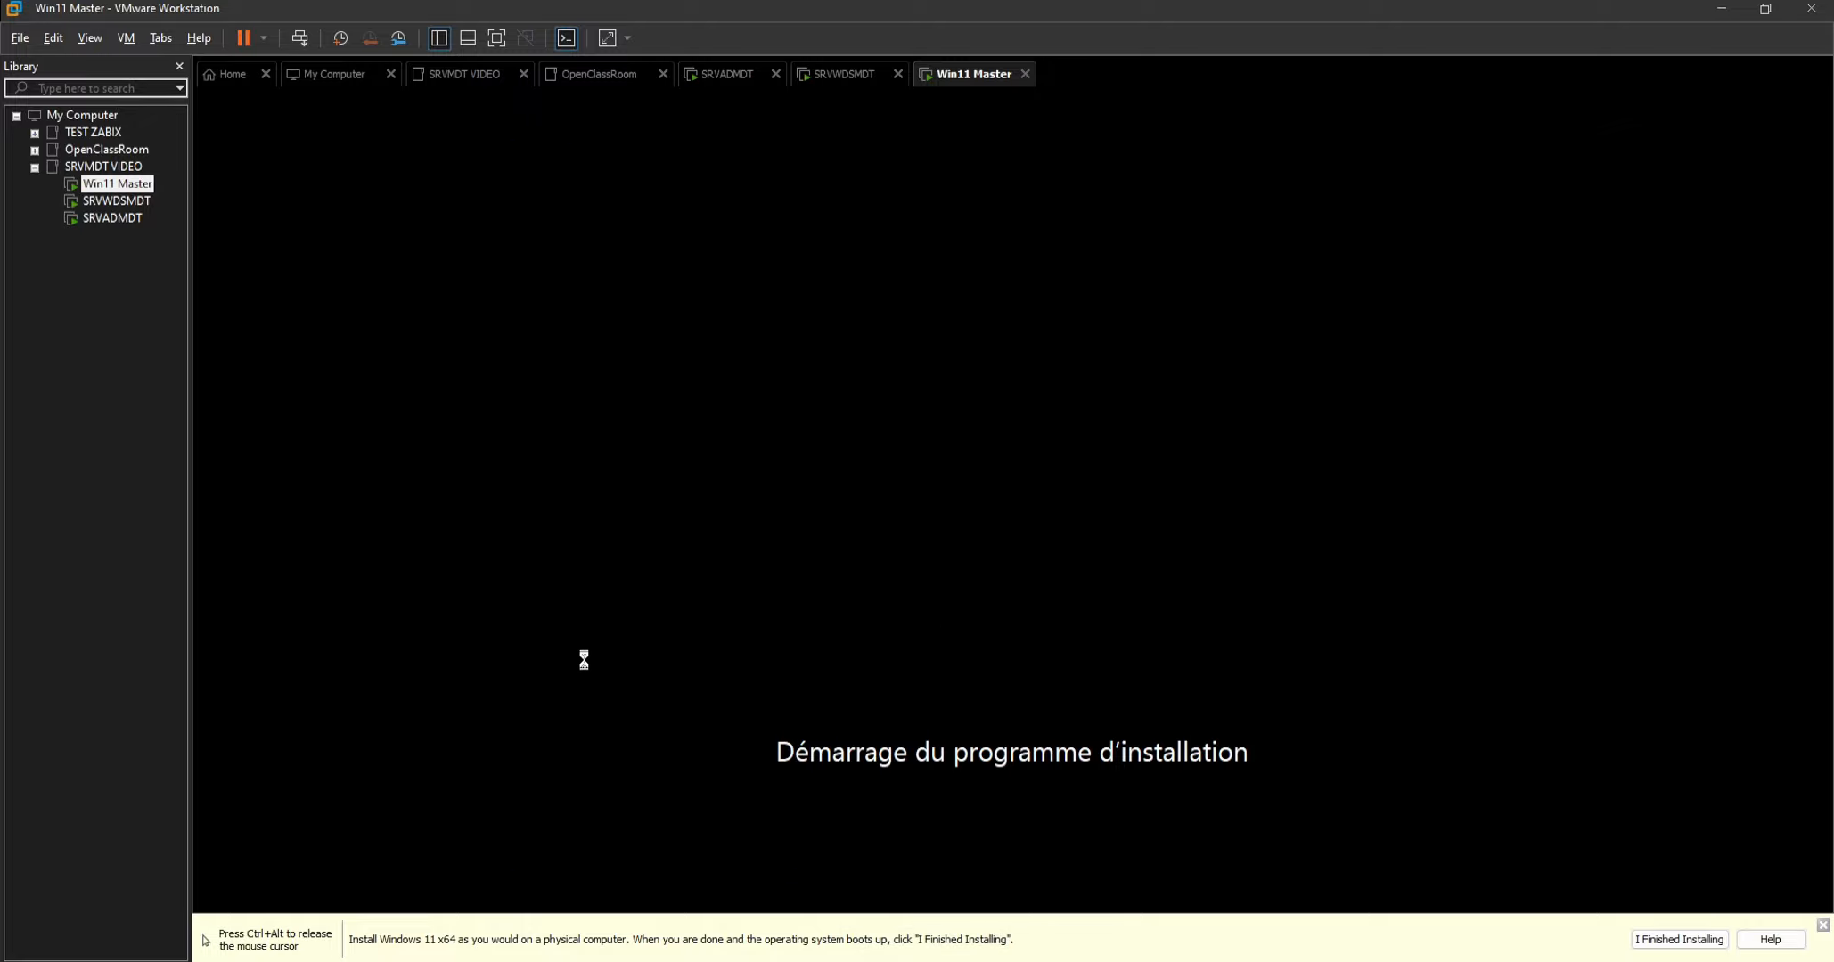
# Look at SRVADMDT again while the Windows setup program loads on Win11 Master.
pyautogui.hotkey('ctrl', 'alt')
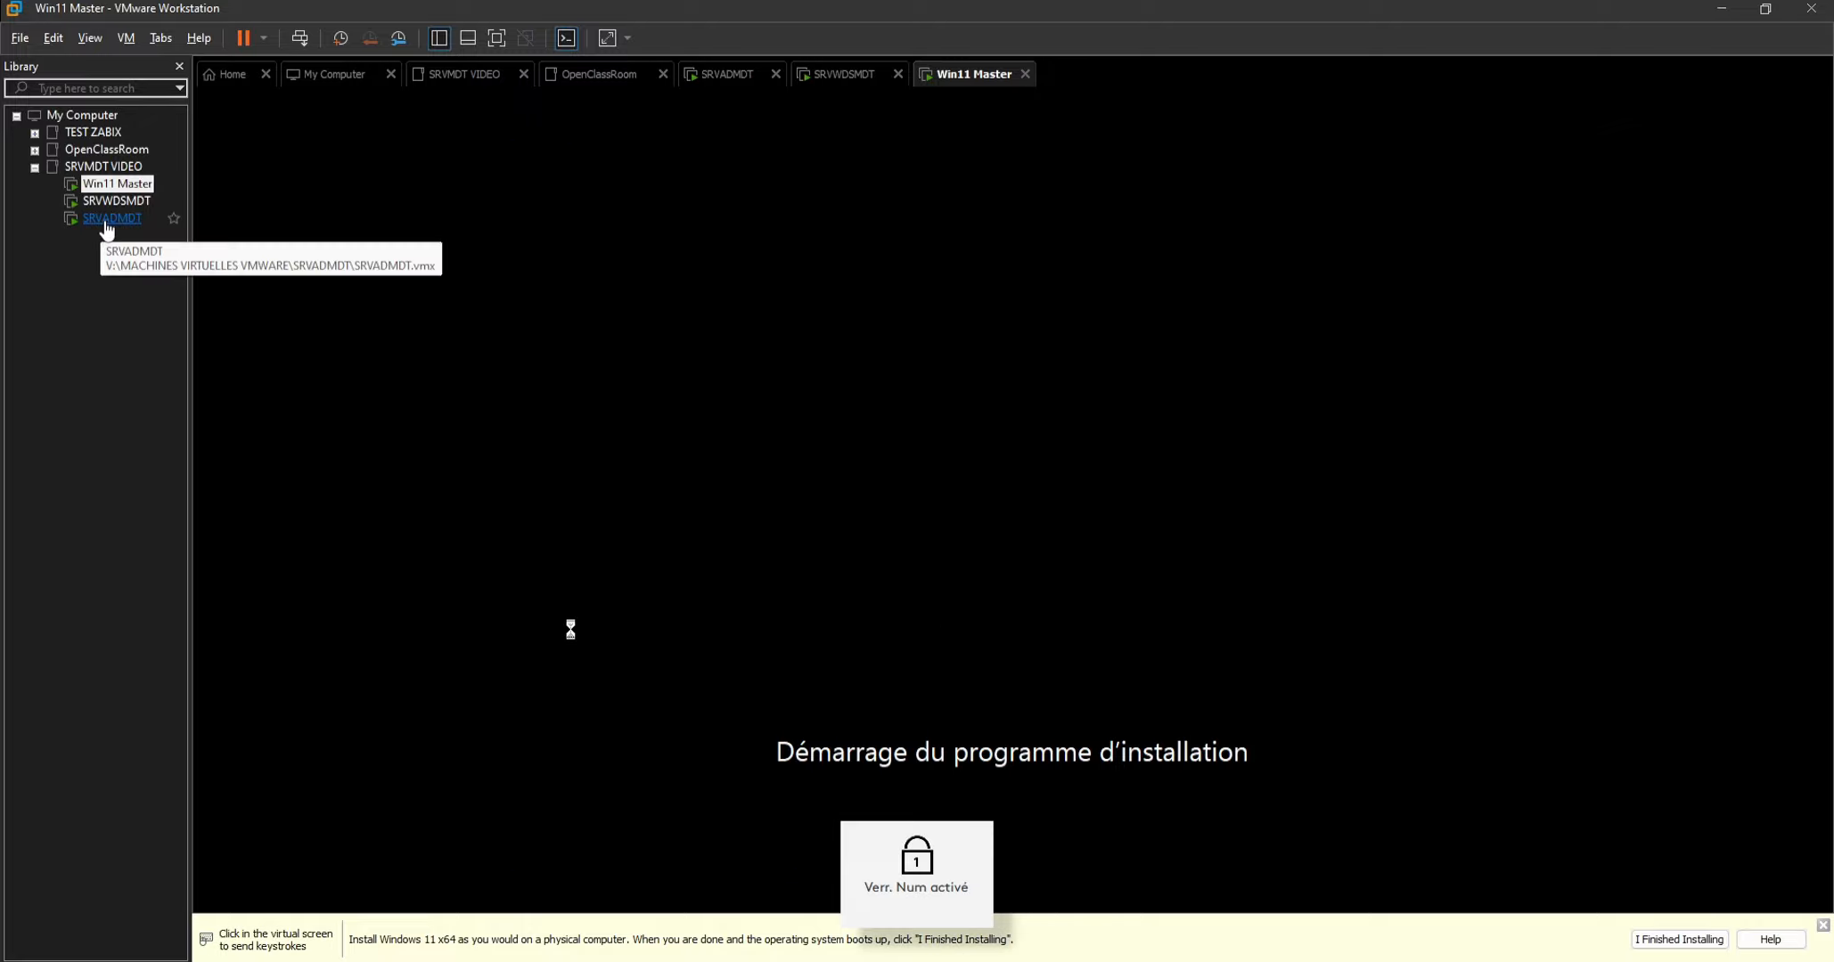
pyautogui.click(107, 229)
pyautogui.click(121, 186)
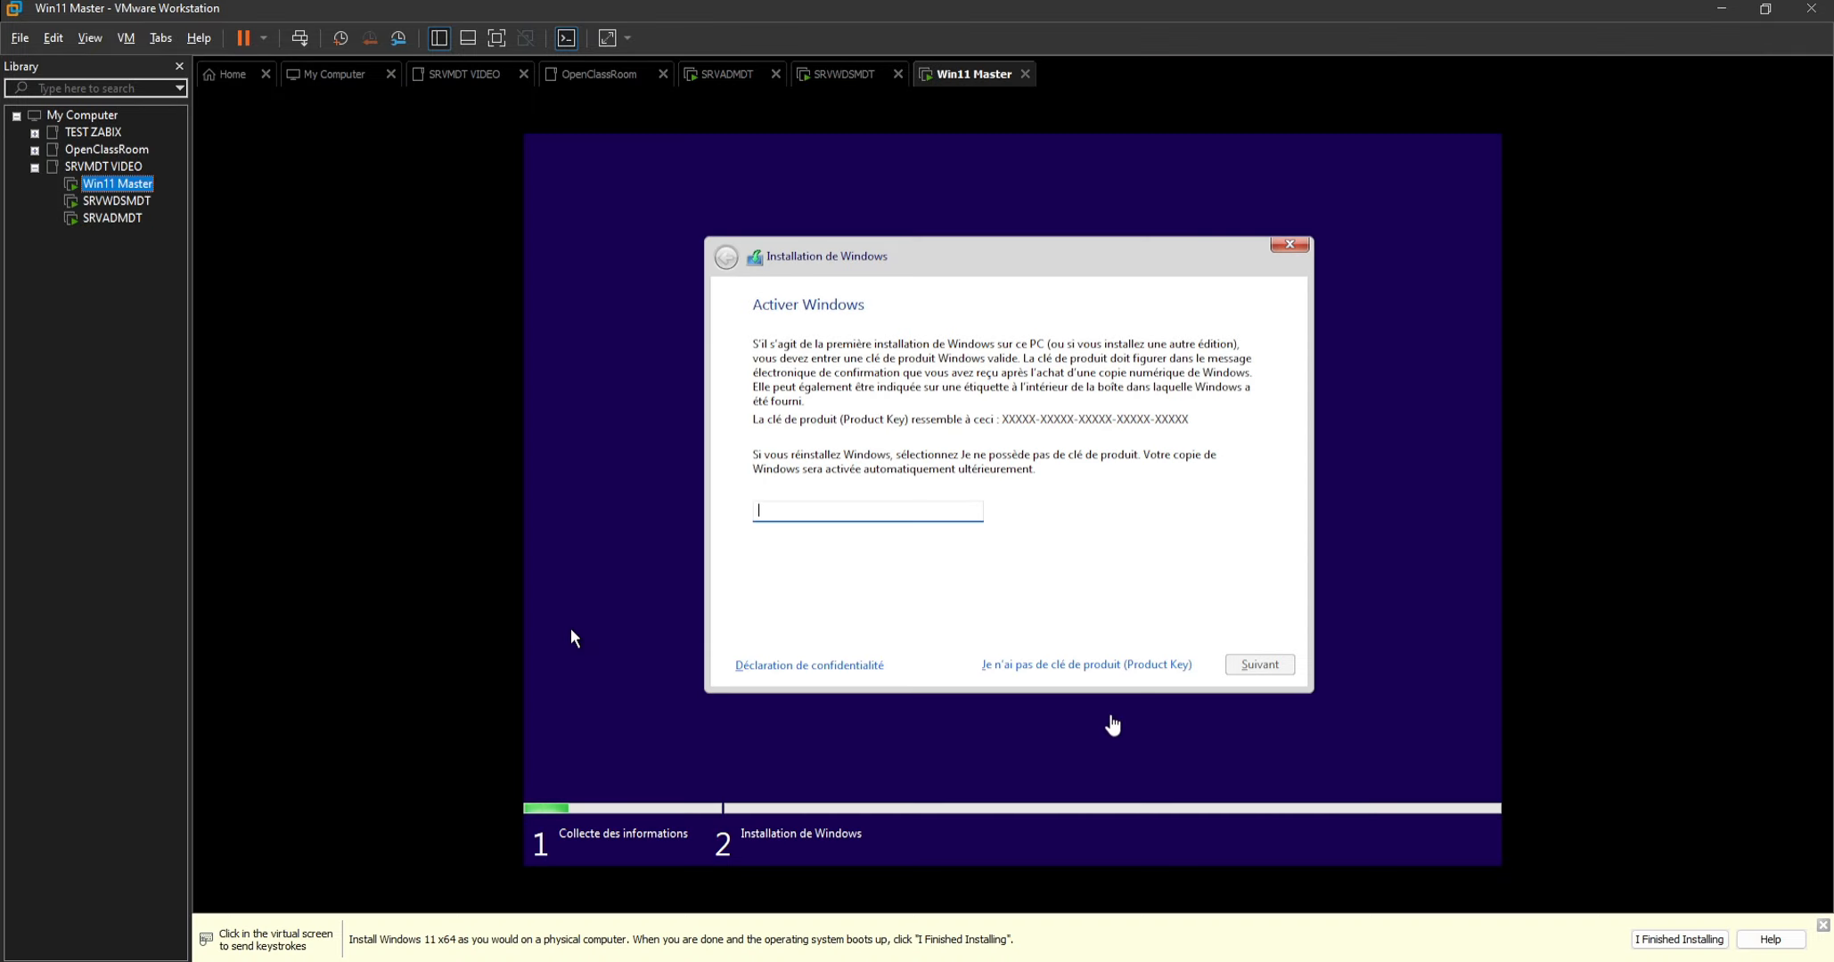
# Continue the setup without a product key and select Windows 11 Professionnel as the operating system to install.
pyautogui.click(1107, 667)
pyautogui.click(1162, 664)
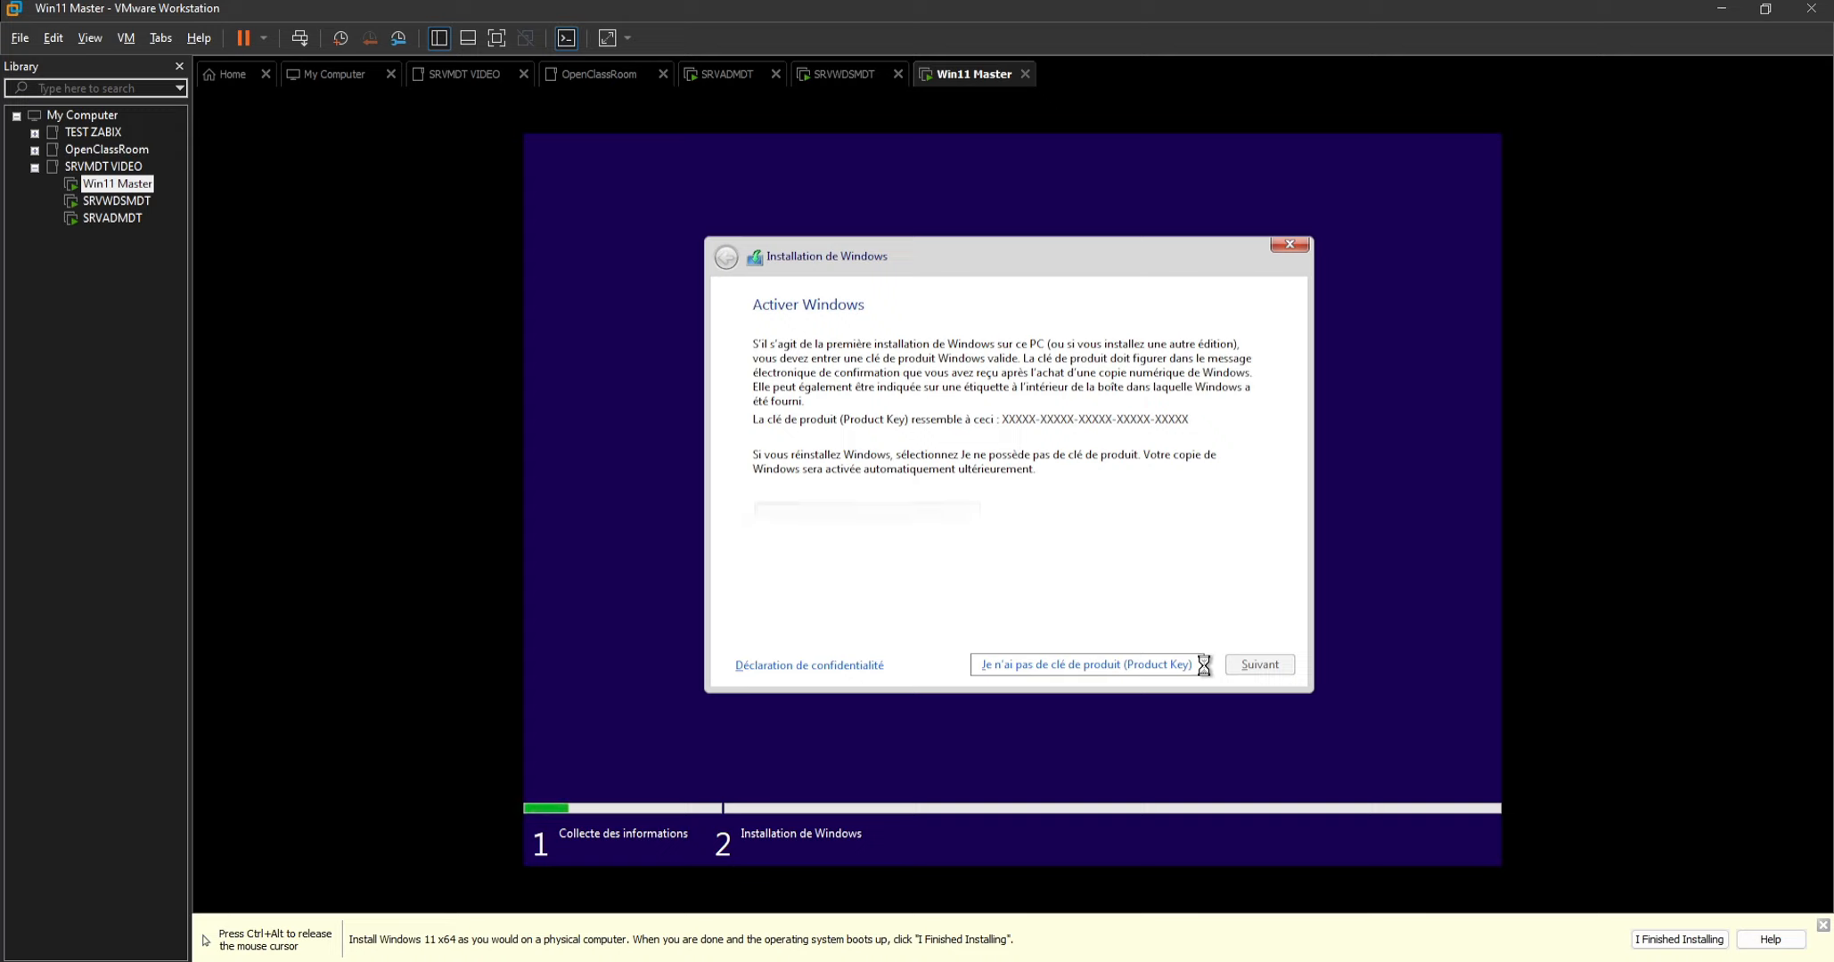
pyautogui.click(910, 444)
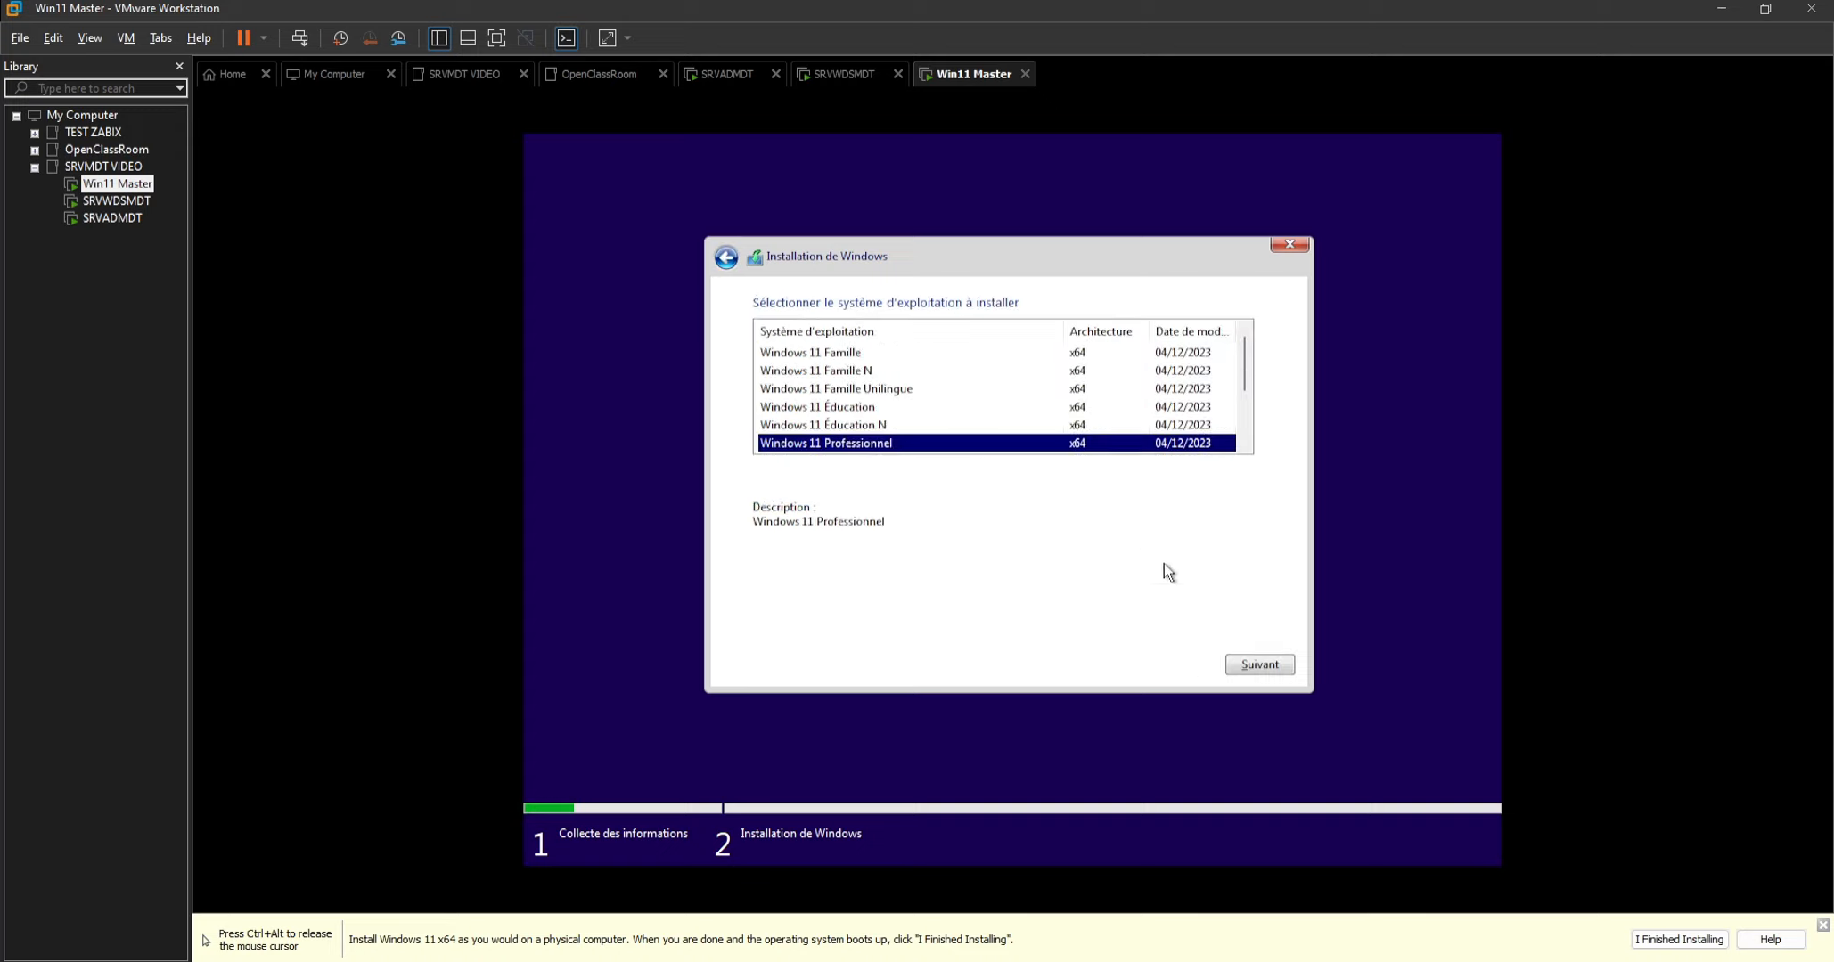
pyautogui.click(1245, 669)
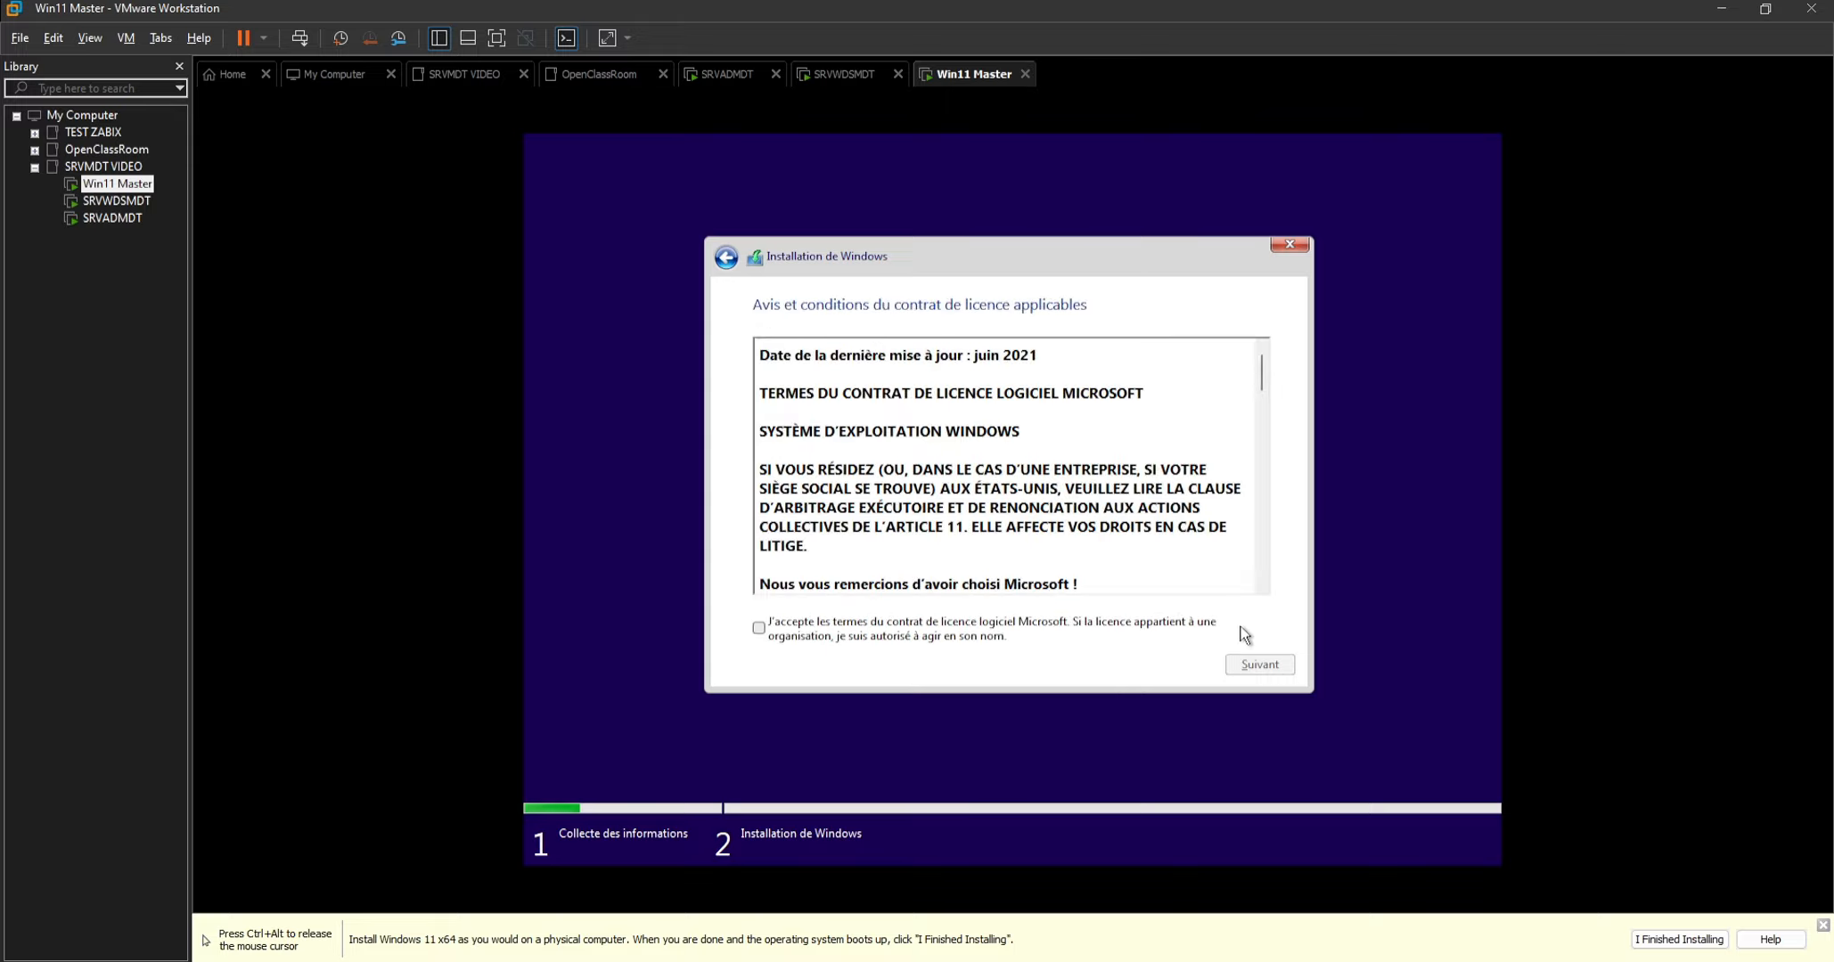
# Accept the licence terms and start a custom installation of Windows on the unallocated space of drive 0.
pyautogui.click(1083, 621)
pyautogui.click(1270, 665)
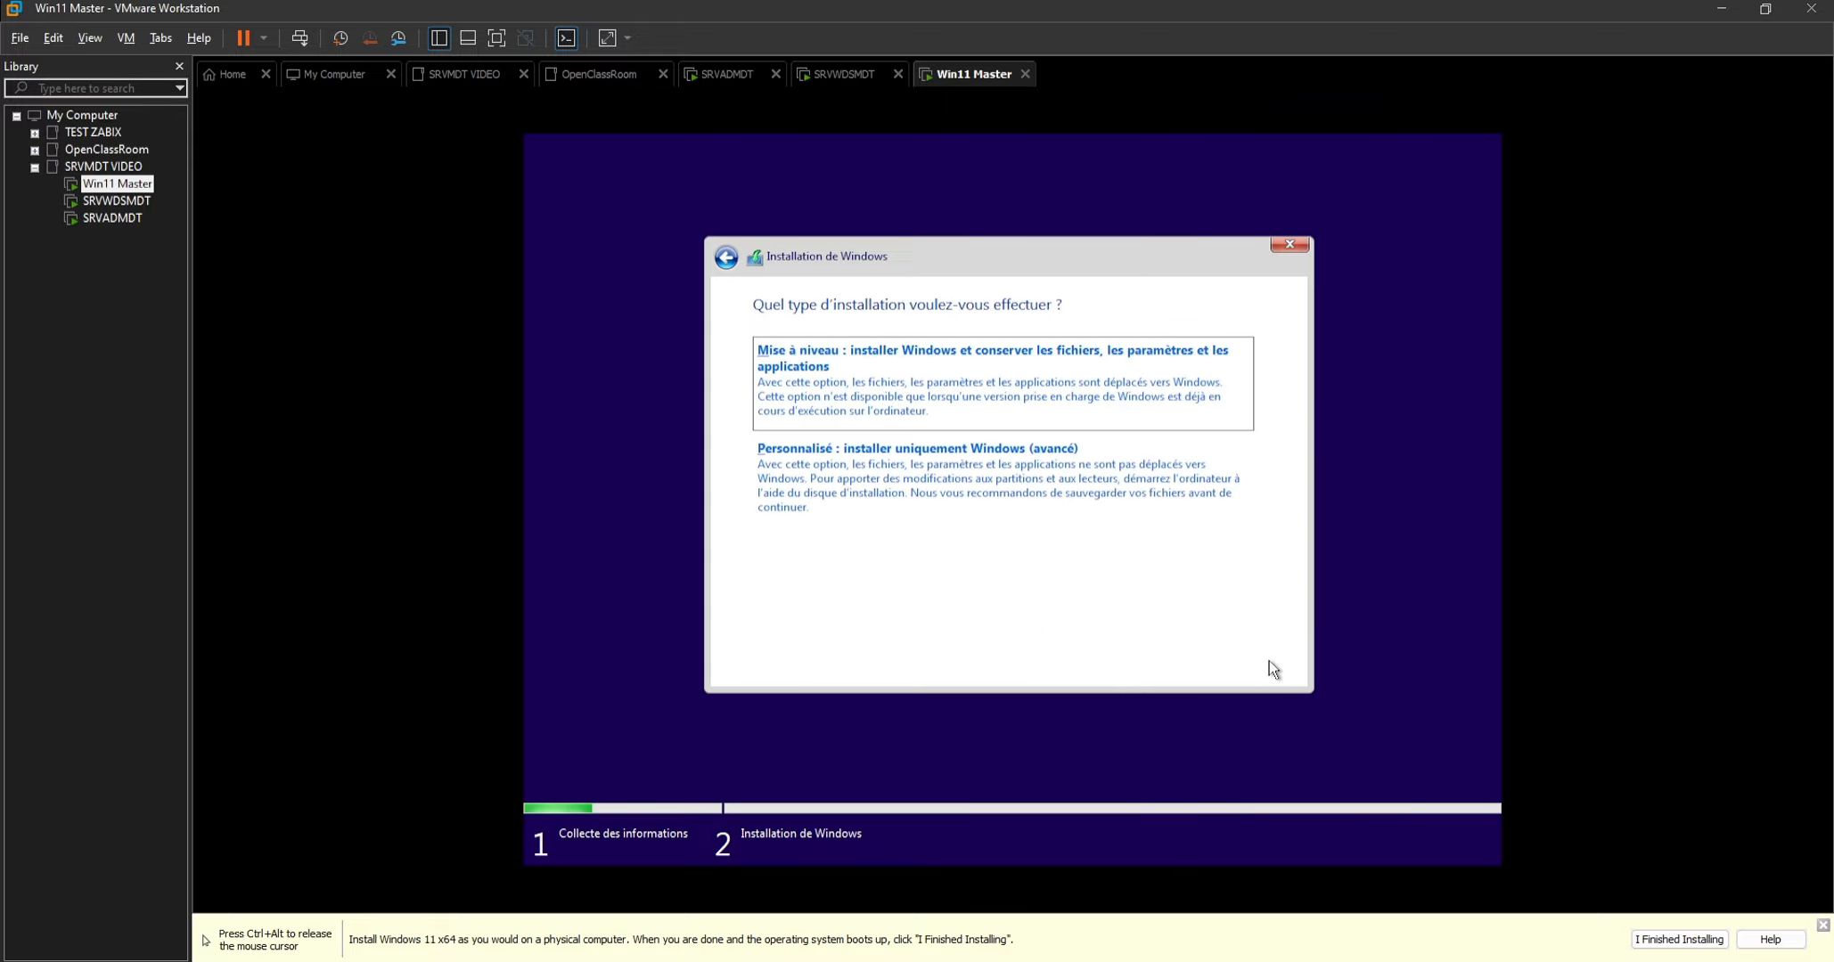
pyautogui.click(1097, 499)
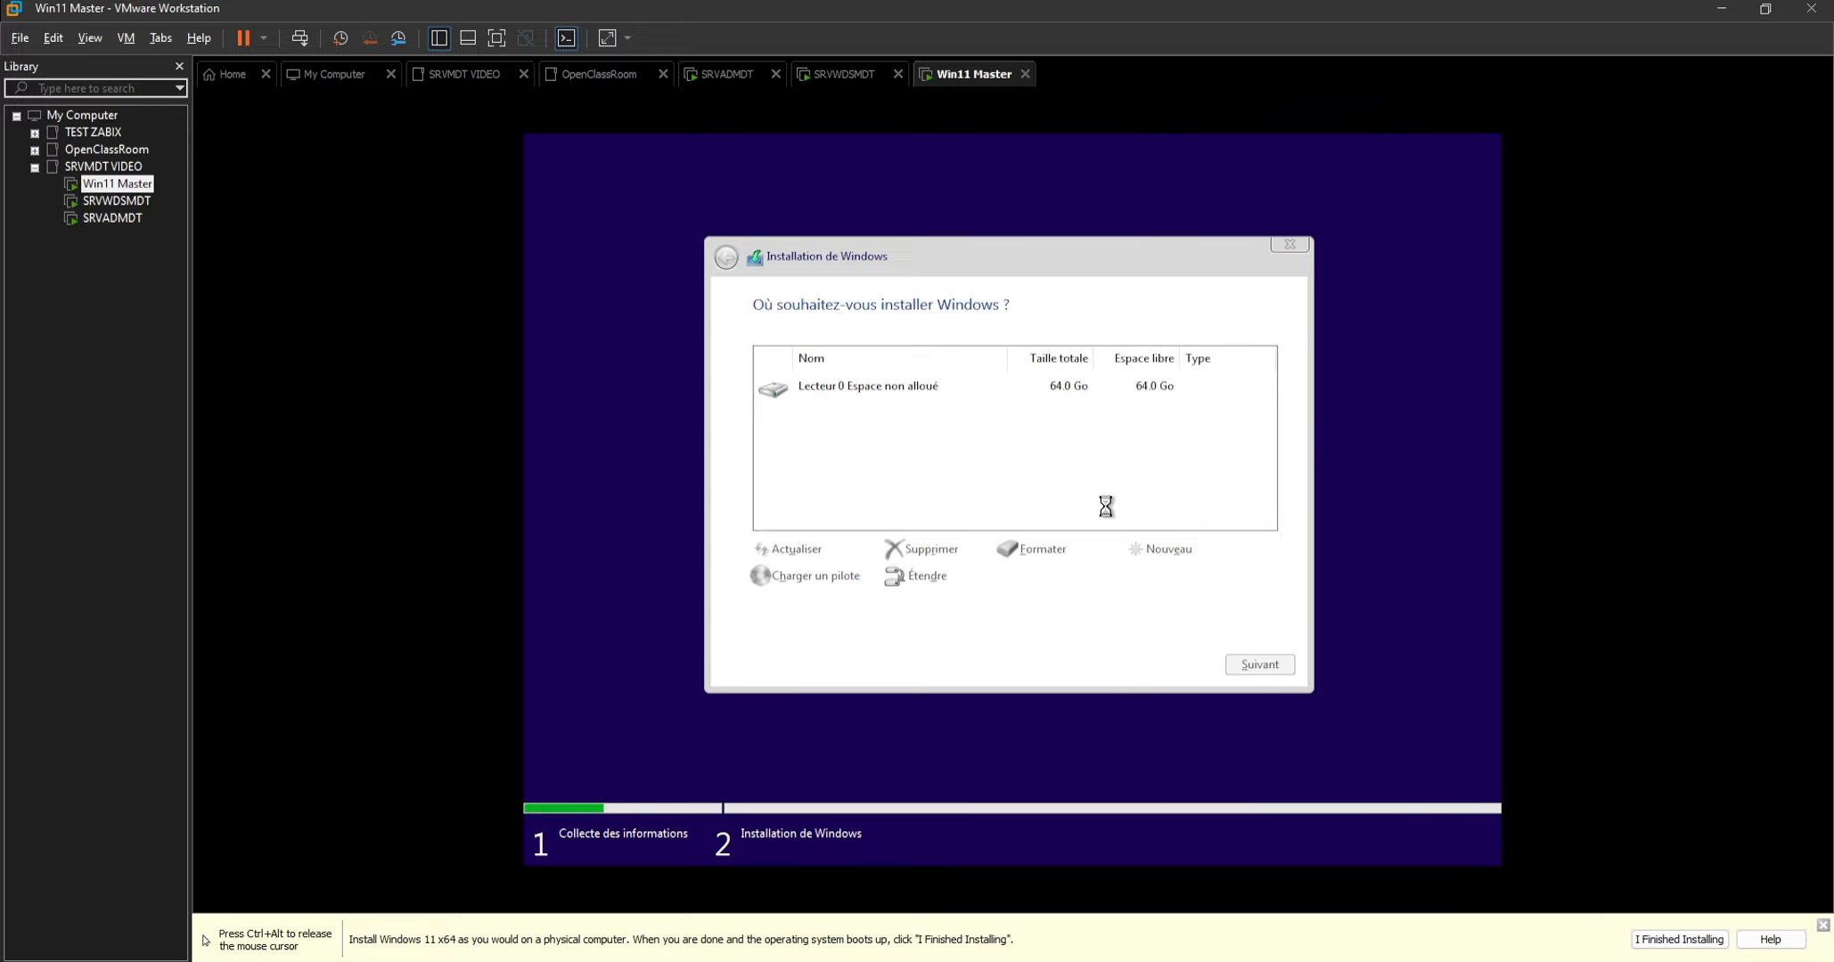
pyautogui.click(1247, 662)
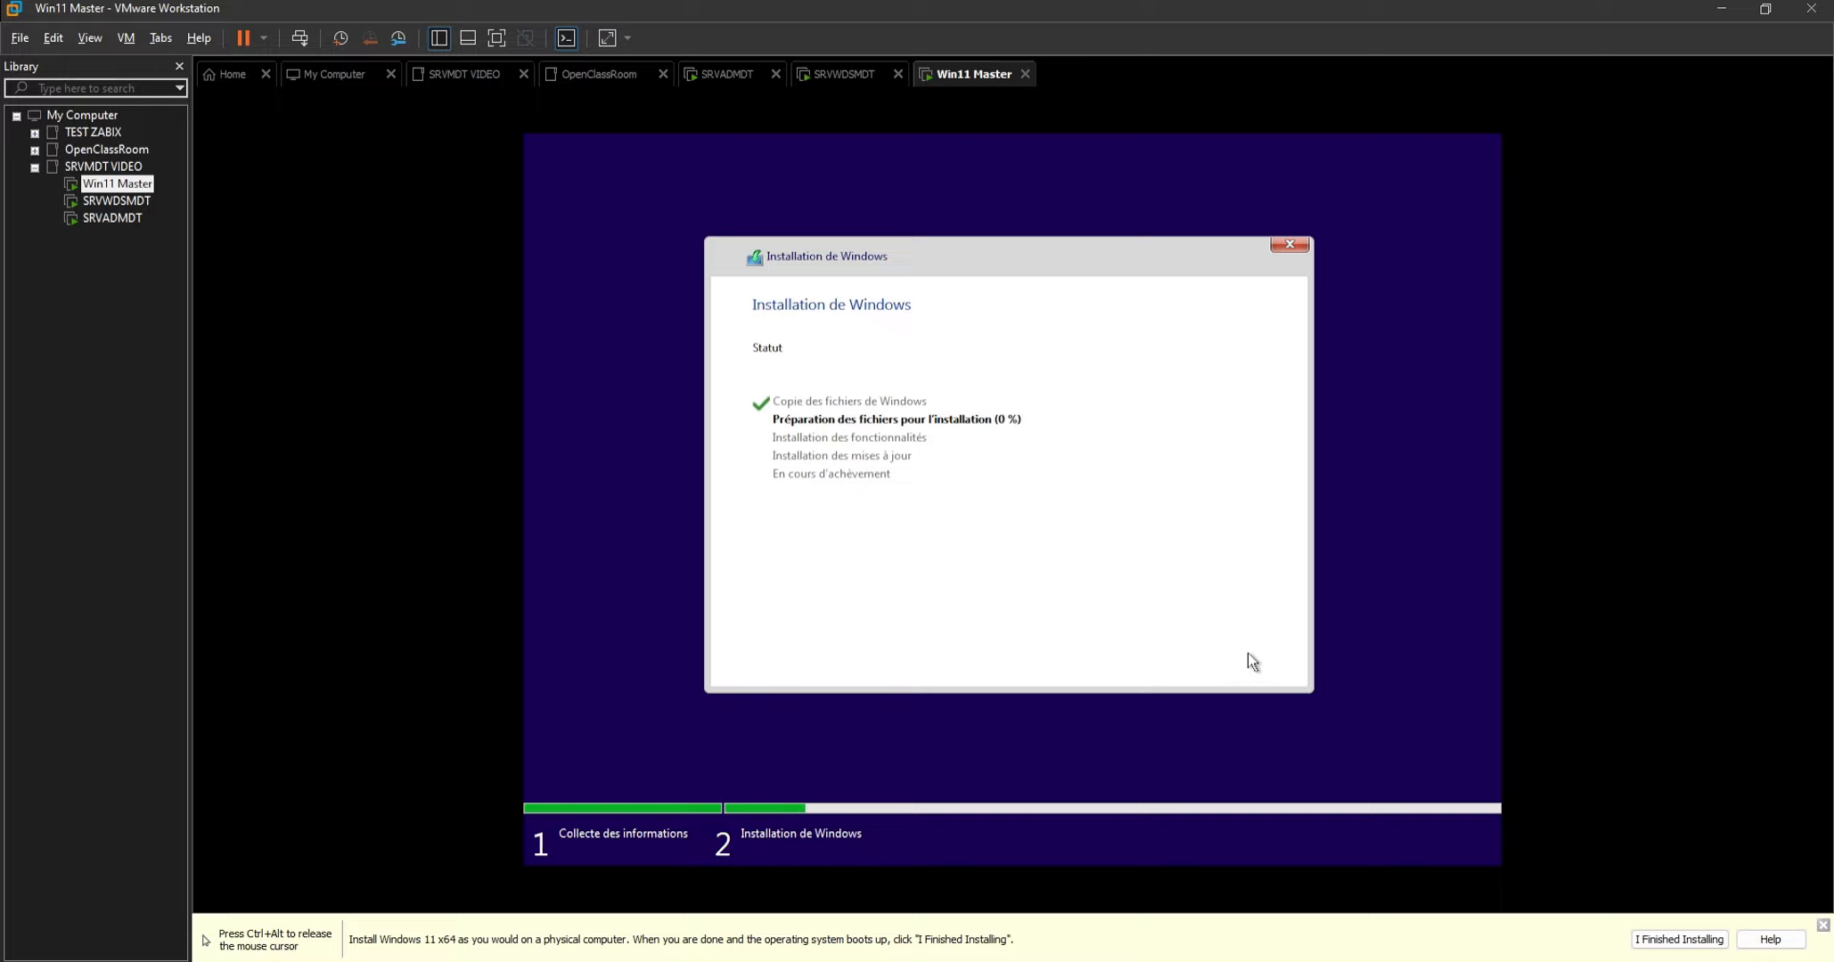
# Check the progress of SRVADMDT's restart and Win11 Master's installation, and view SRVWDSMDT.
pyautogui.hotkey('ctrl', 'alt')
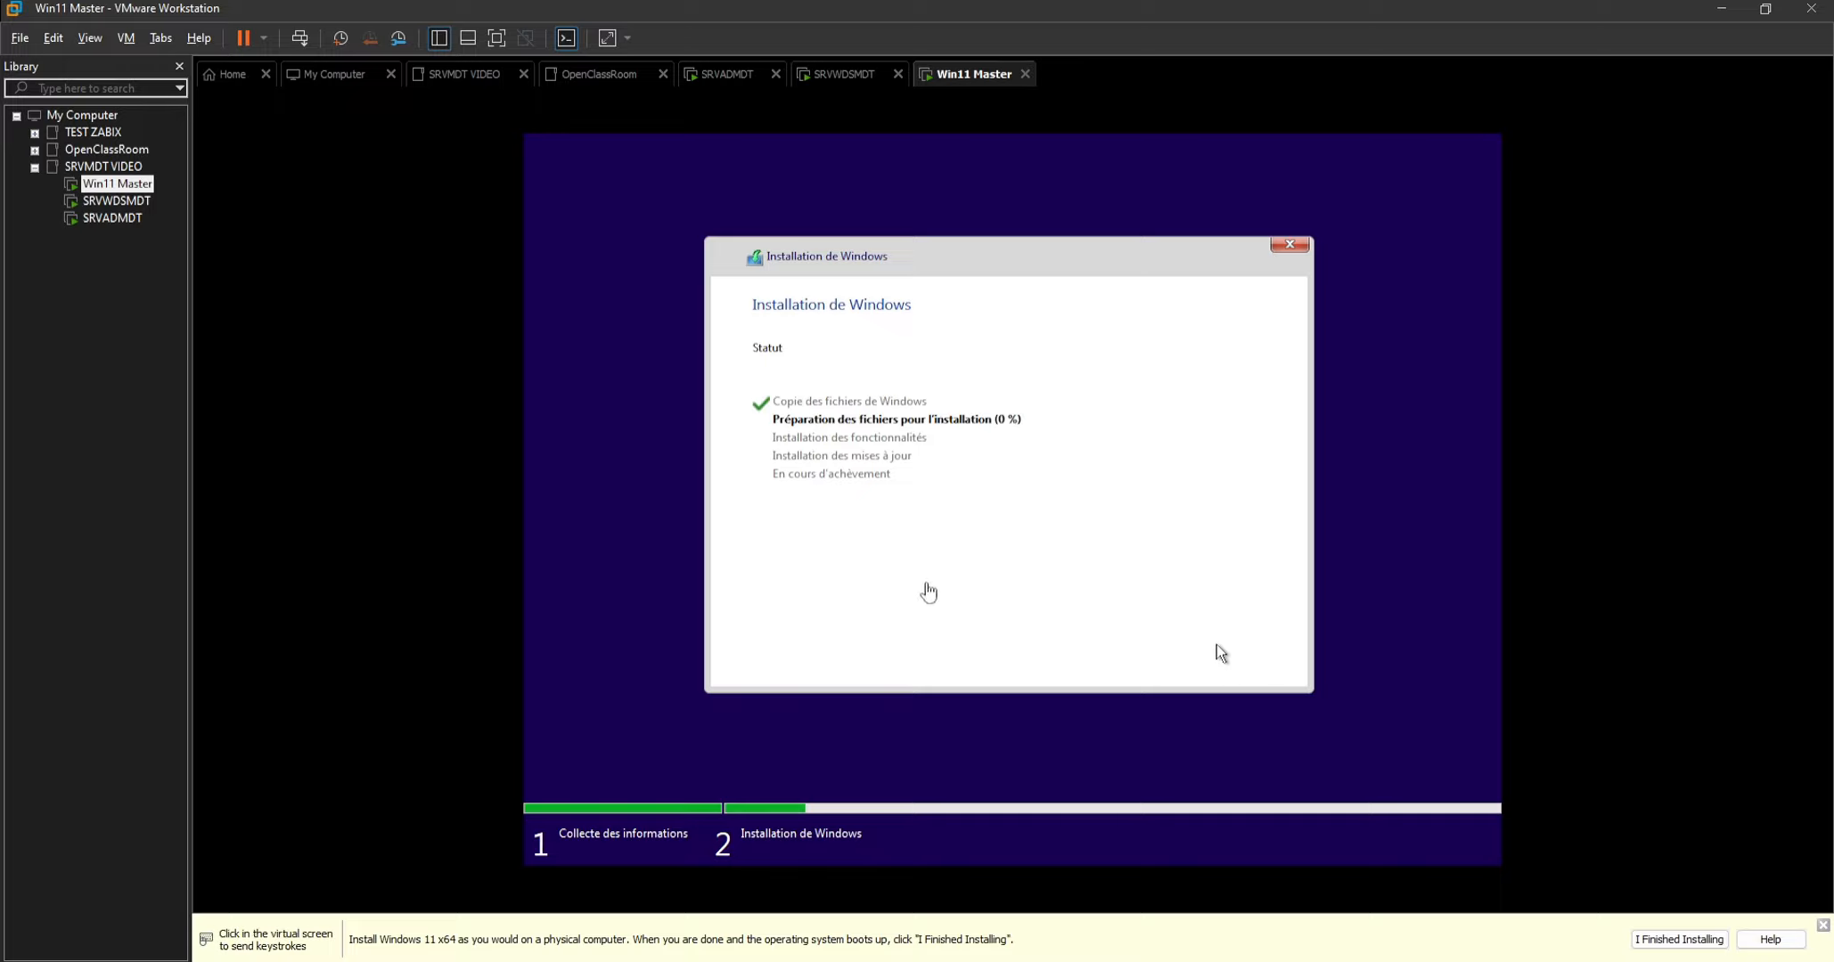
pyautogui.click(120, 220)
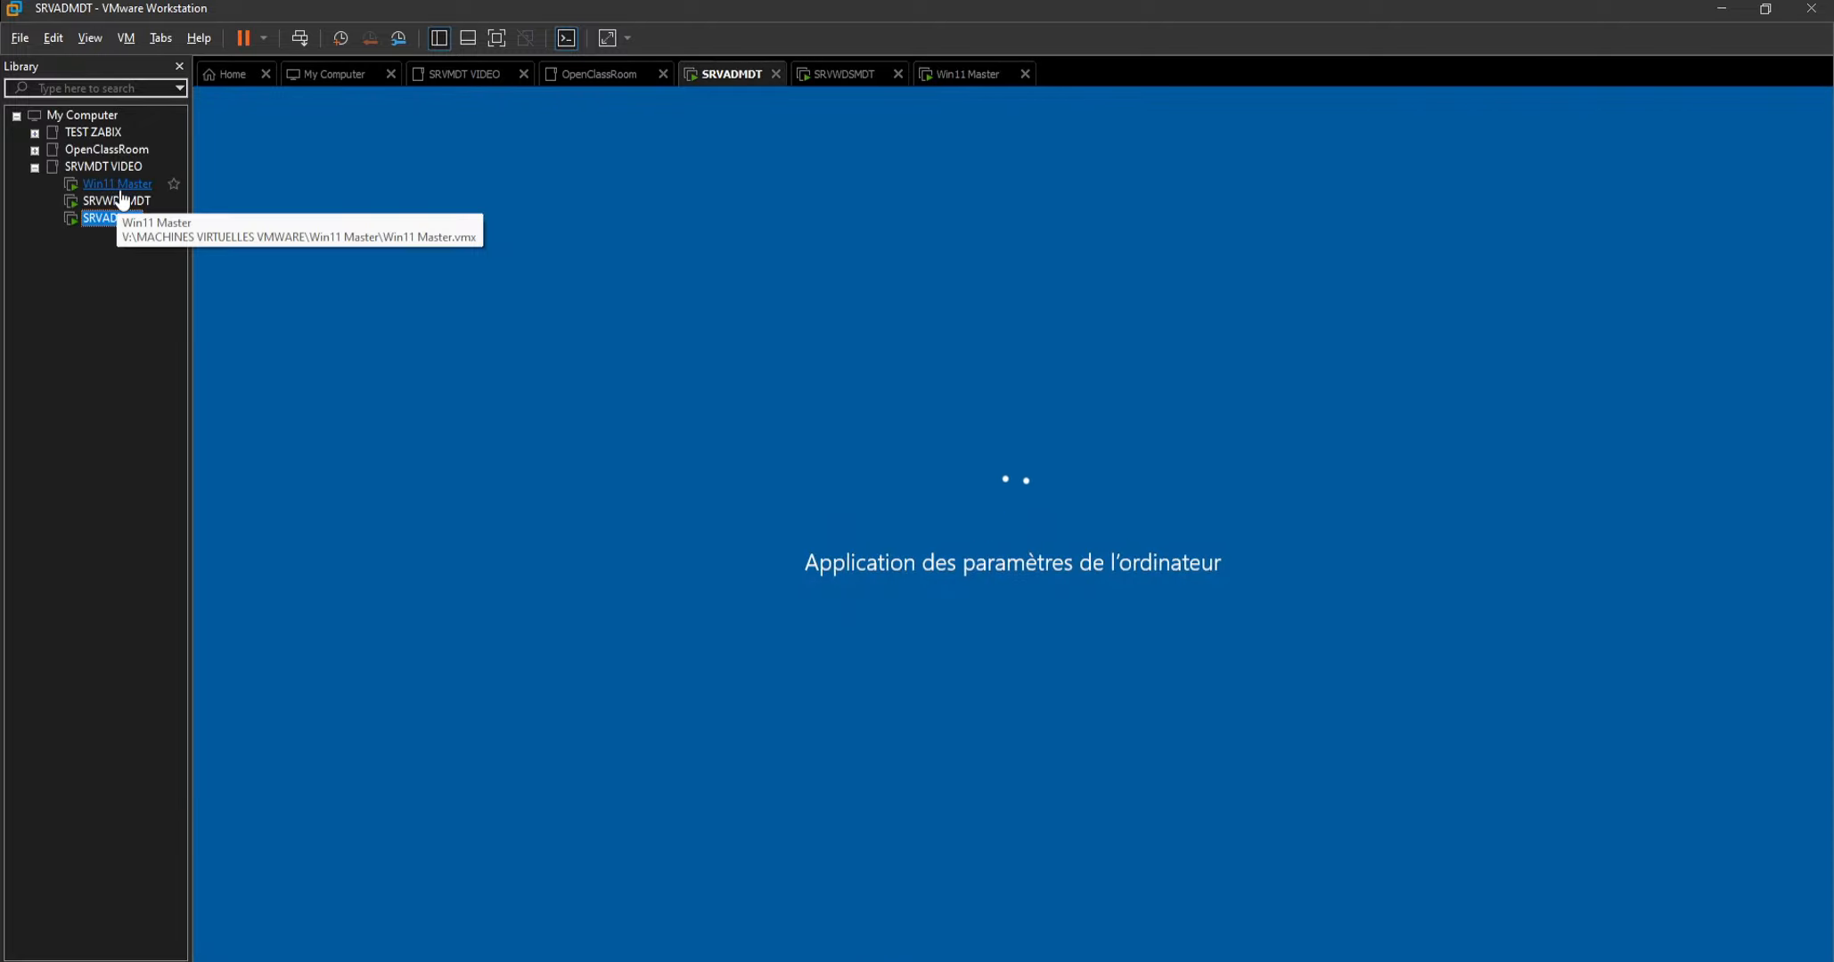
pyautogui.click(121, 189)
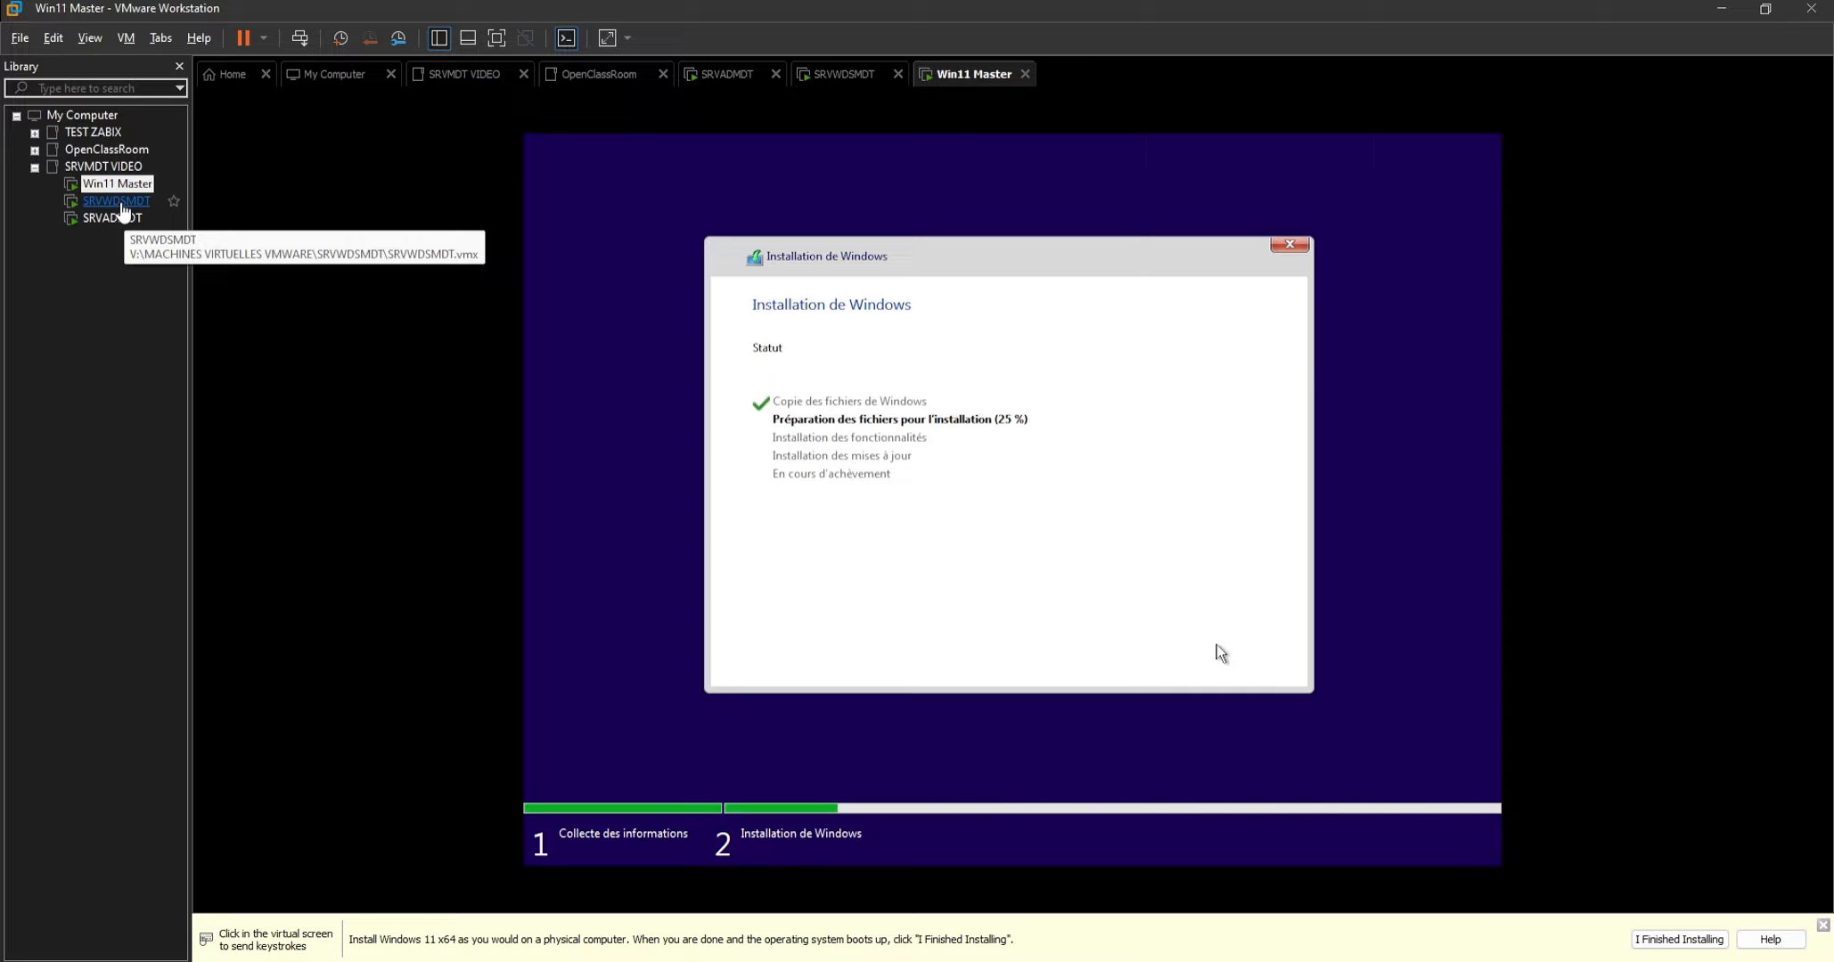
pyautogui.click(118, 202)
# Unlock SRVADMDT and sign in to the LABTEST\Administrateur account by entering the account password.
pyautogui.click(100, 219)
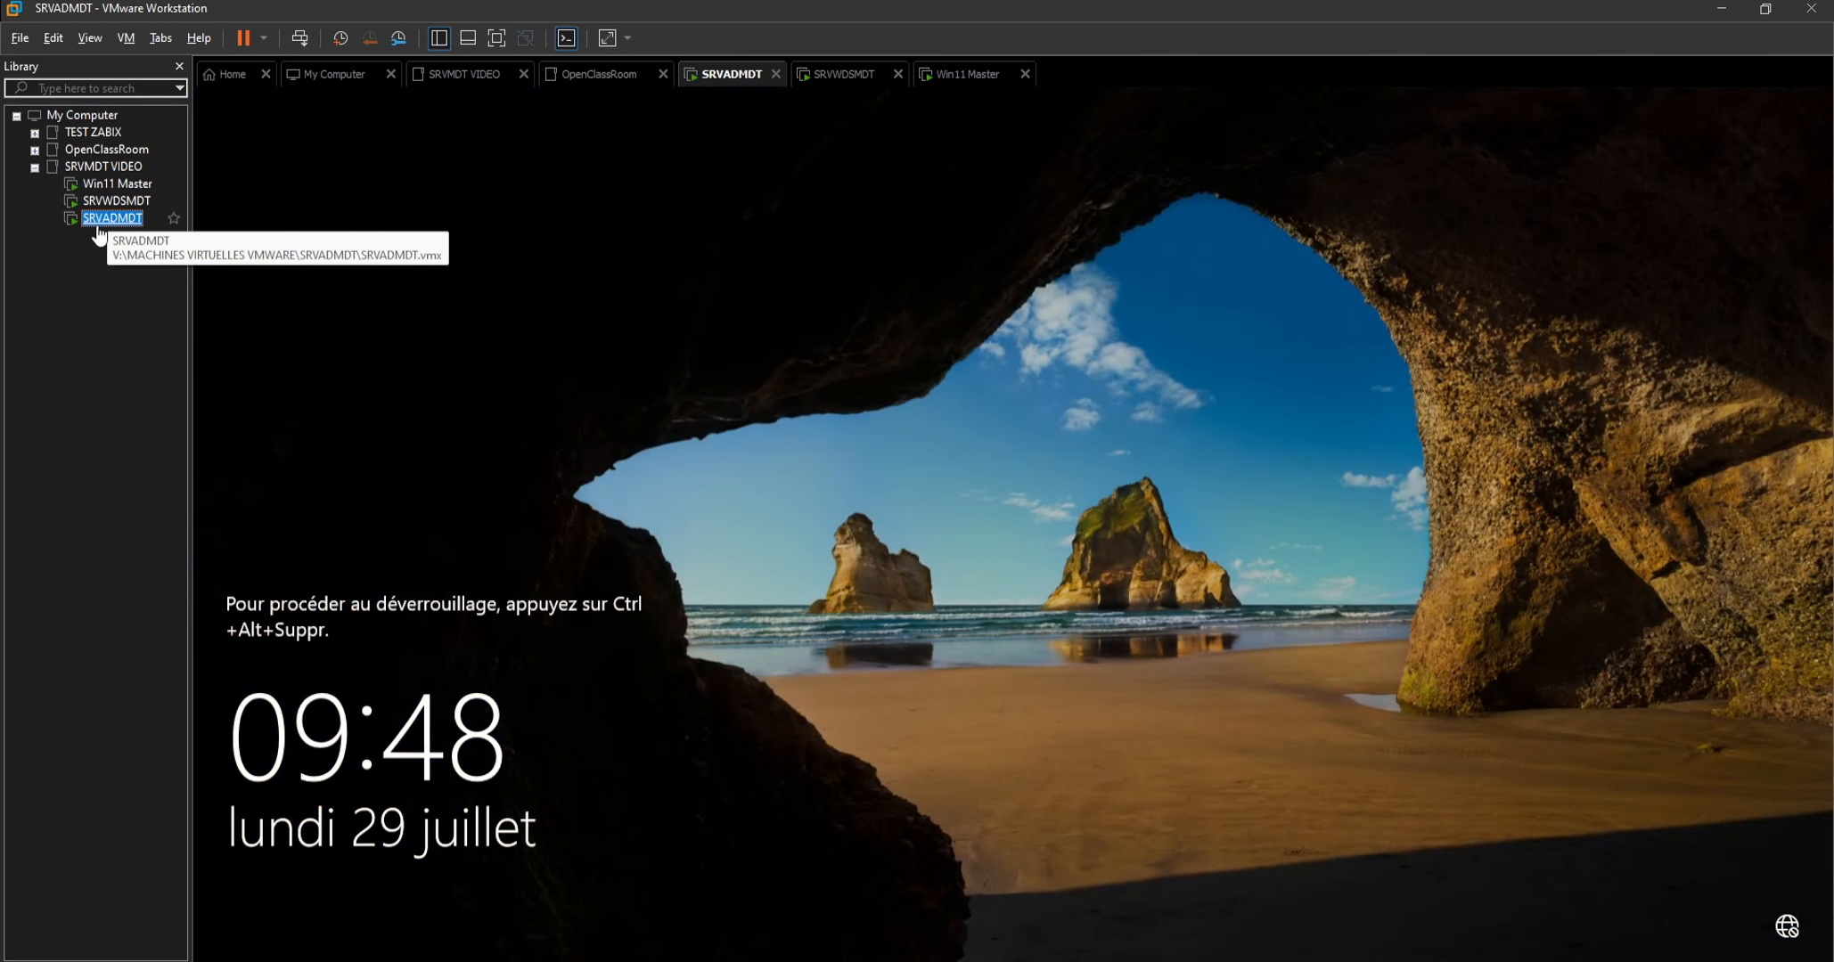
pyautogui.rightClick(720, 75)
pyautogui.click(802, 186)
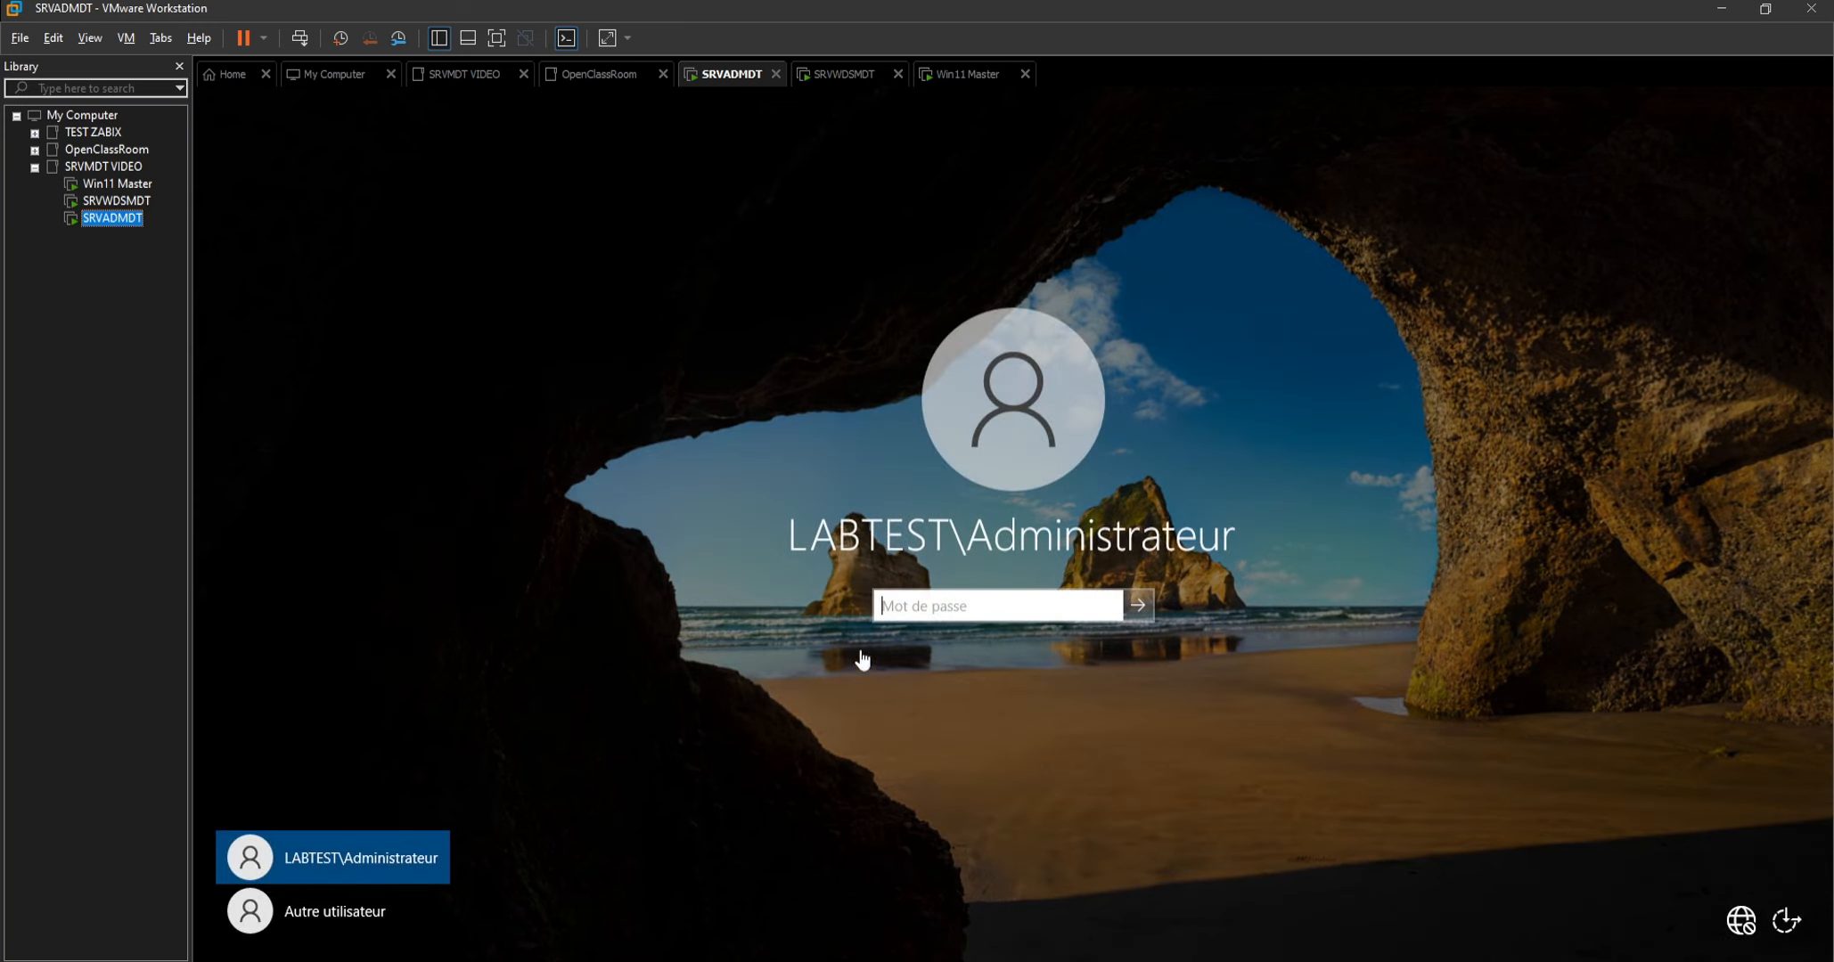
pyautogui.click(915, 610)
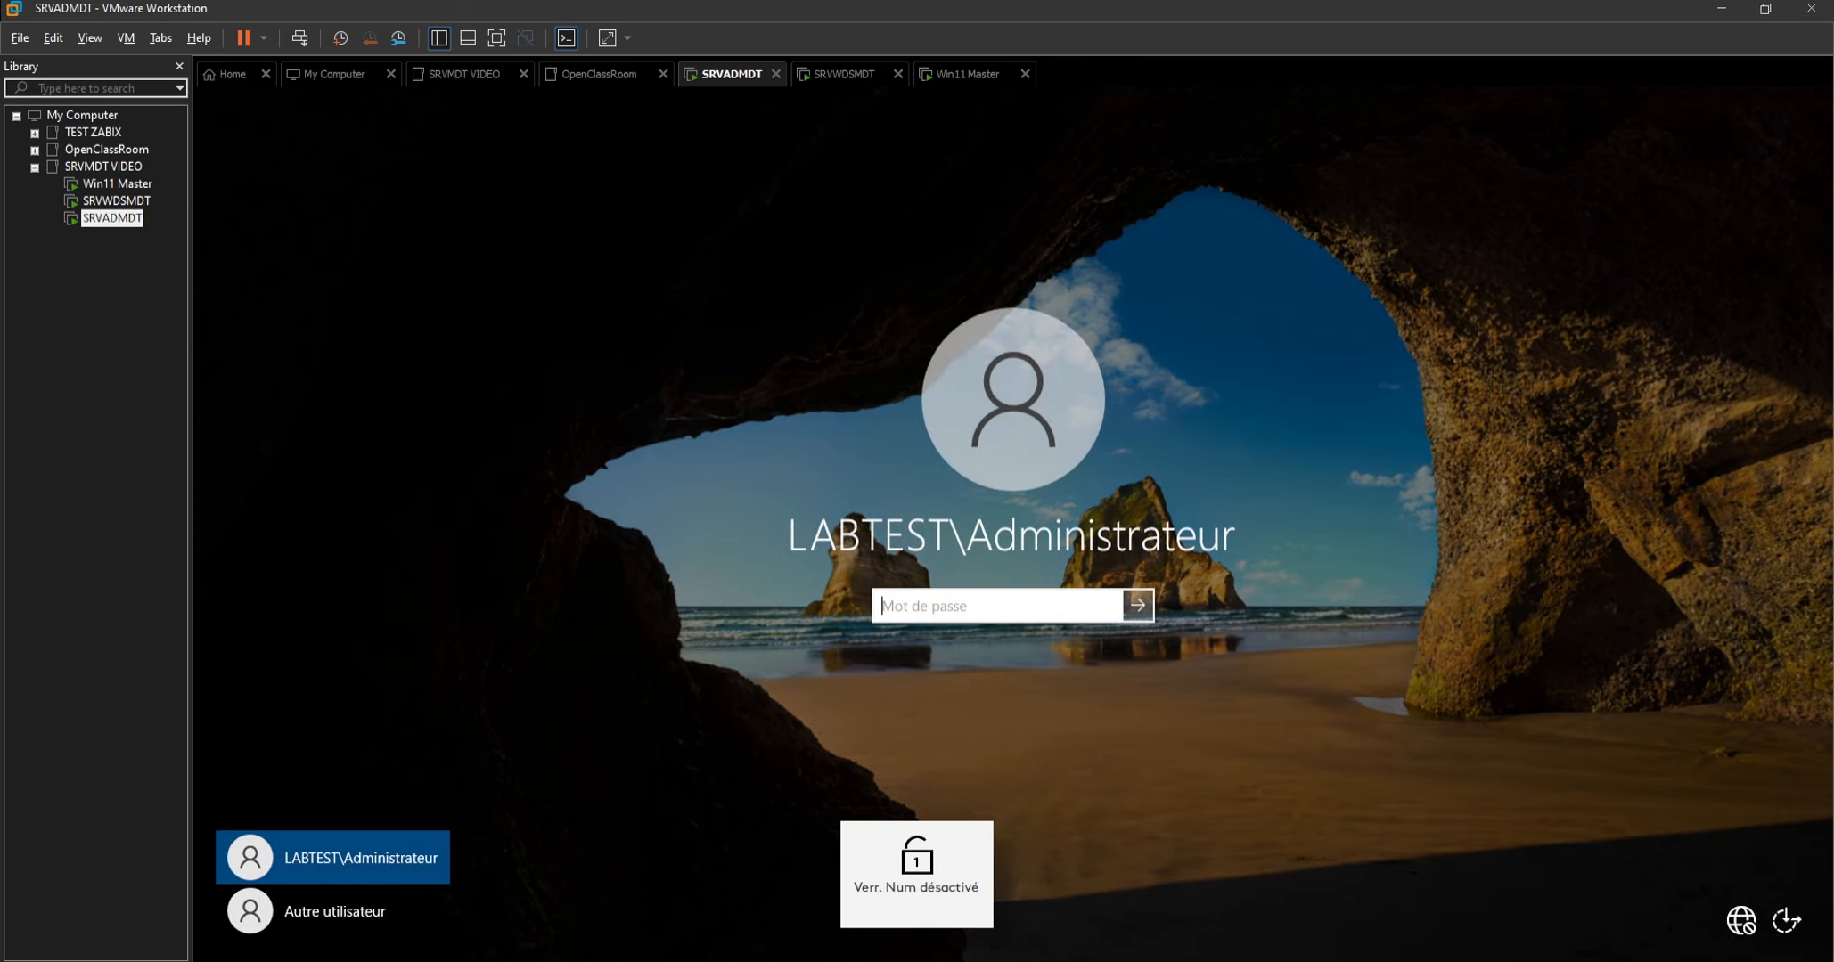
pyautogui.write('*****')
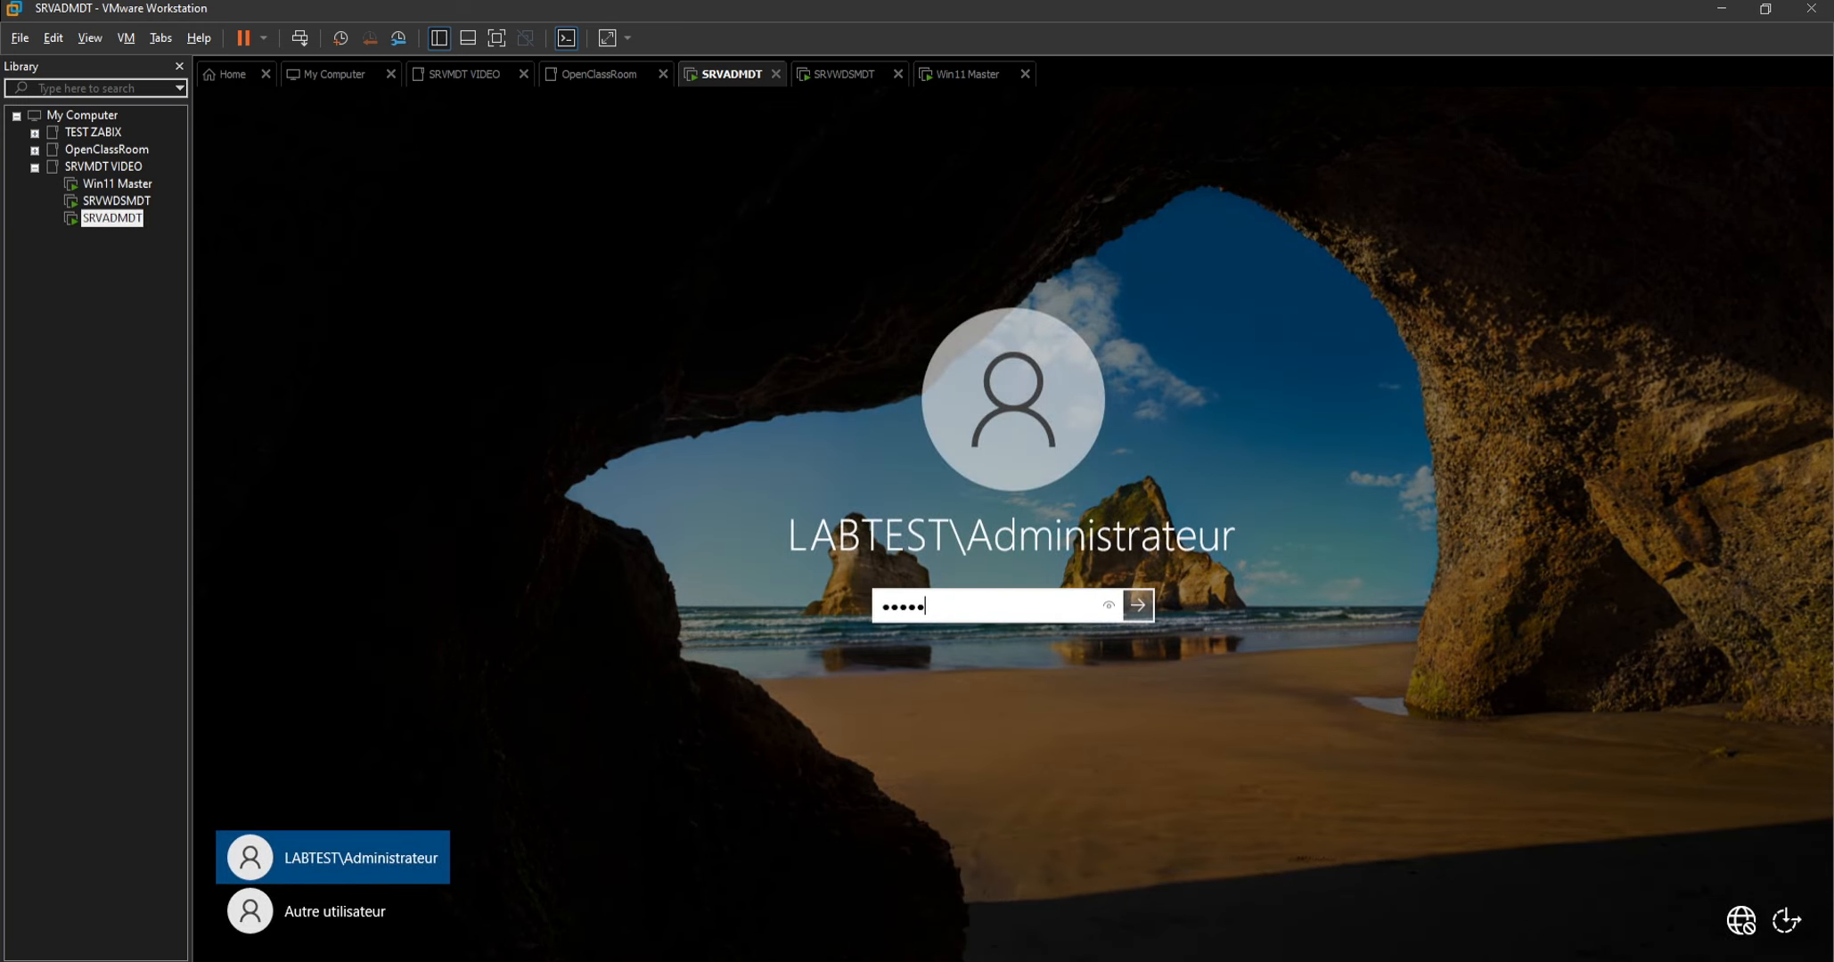
pyautogui.write('*****')
pyautogui.press('Num_Lock')
pyautogui.write('**')
pyautogui.press('Return')
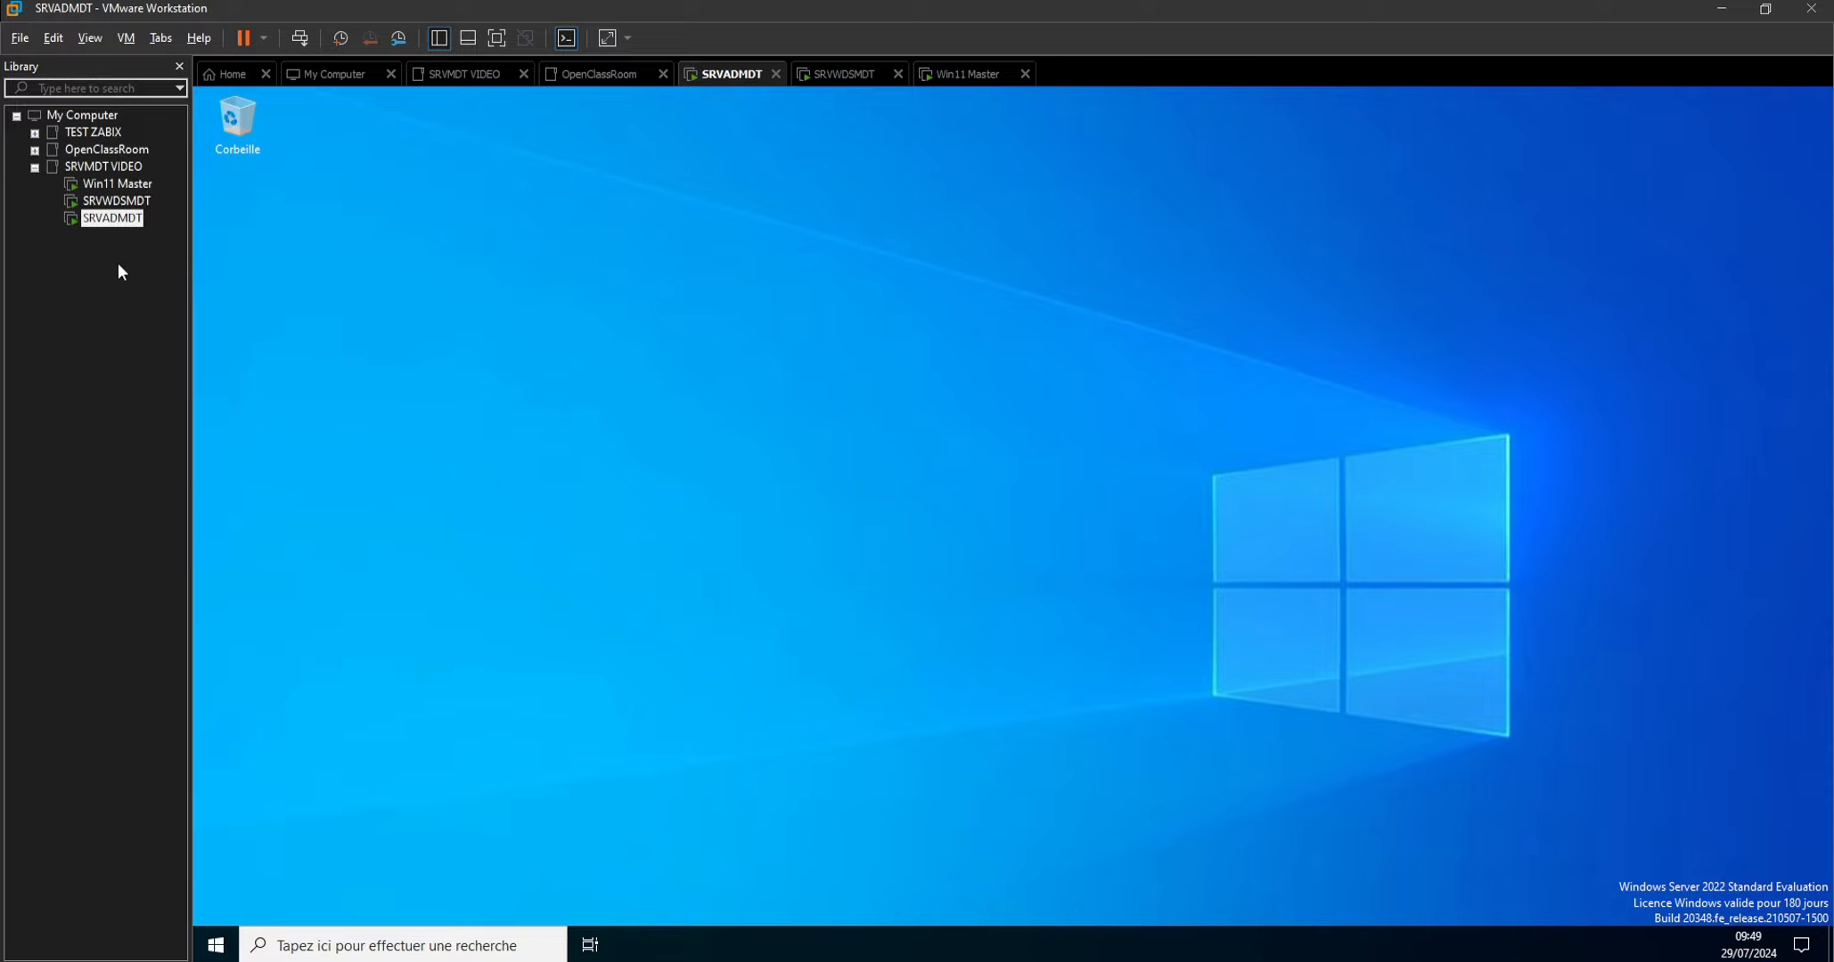
# Switch to SRVWDSMDT and open the Internet Protocol version 4 (TCP/IPv4) properties of its Ethernet0 adapter.
pyautogui.click(114, 205)
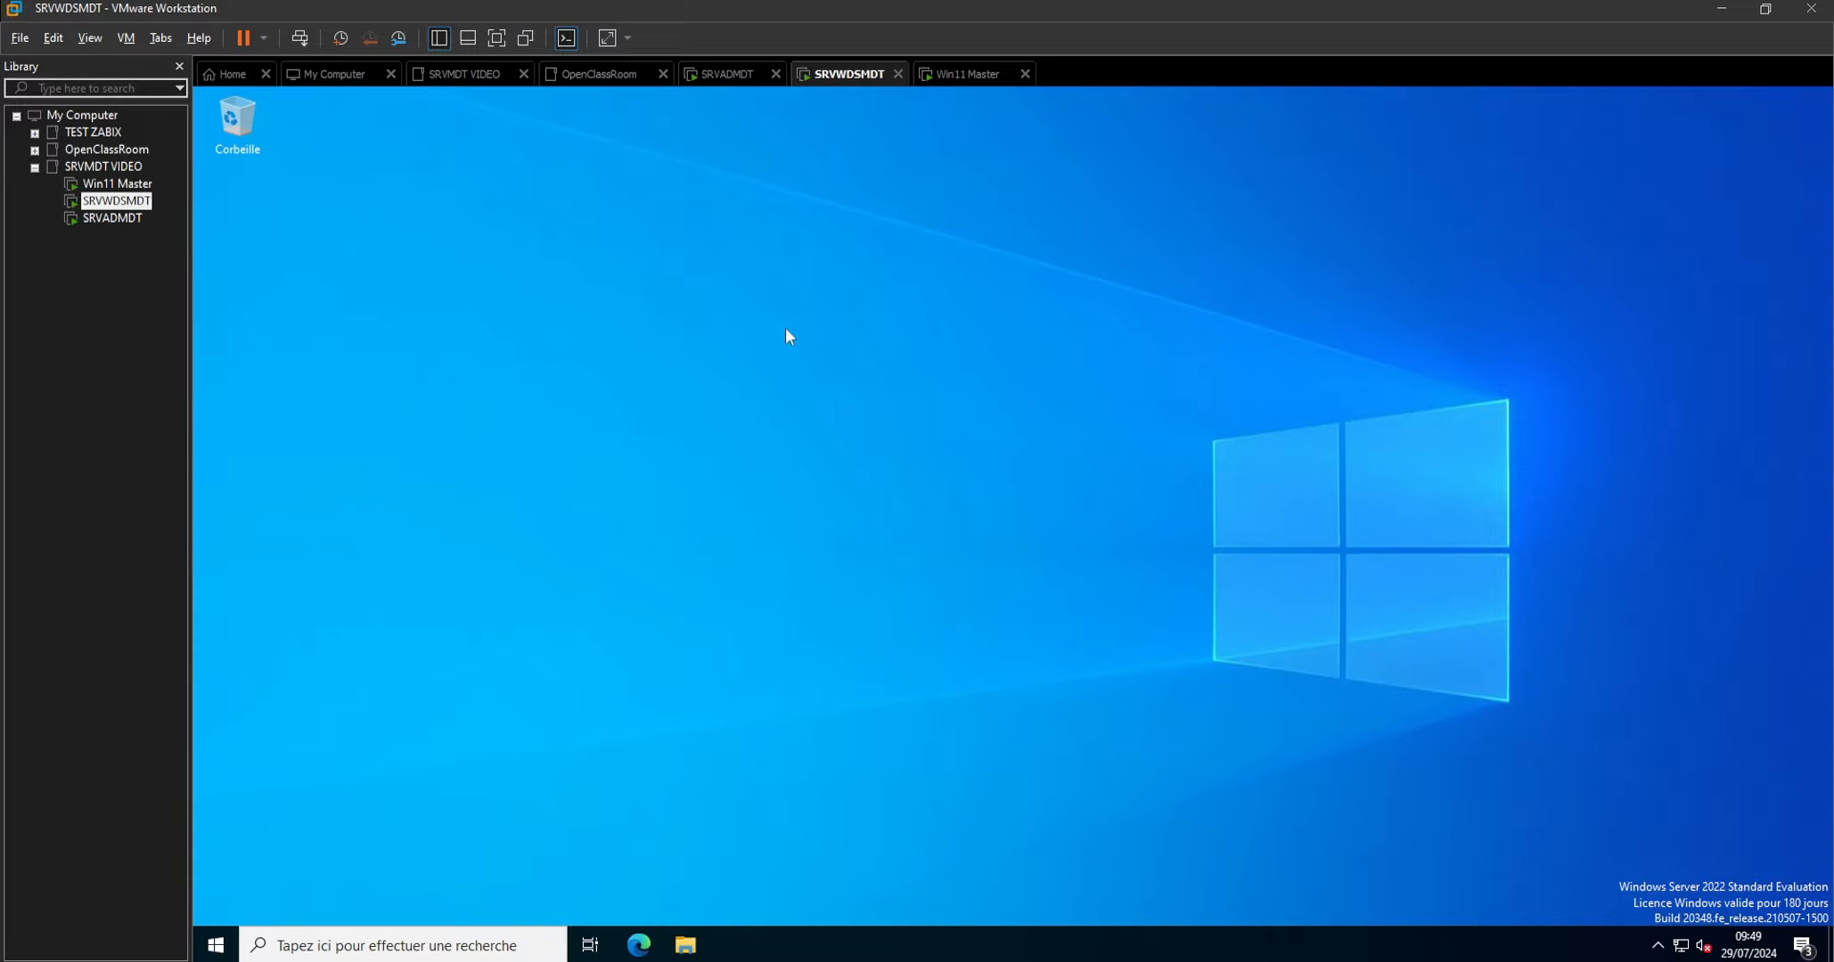
pyautogui.rightClick(1682, 947)
pyautogui.click(1668, 918)
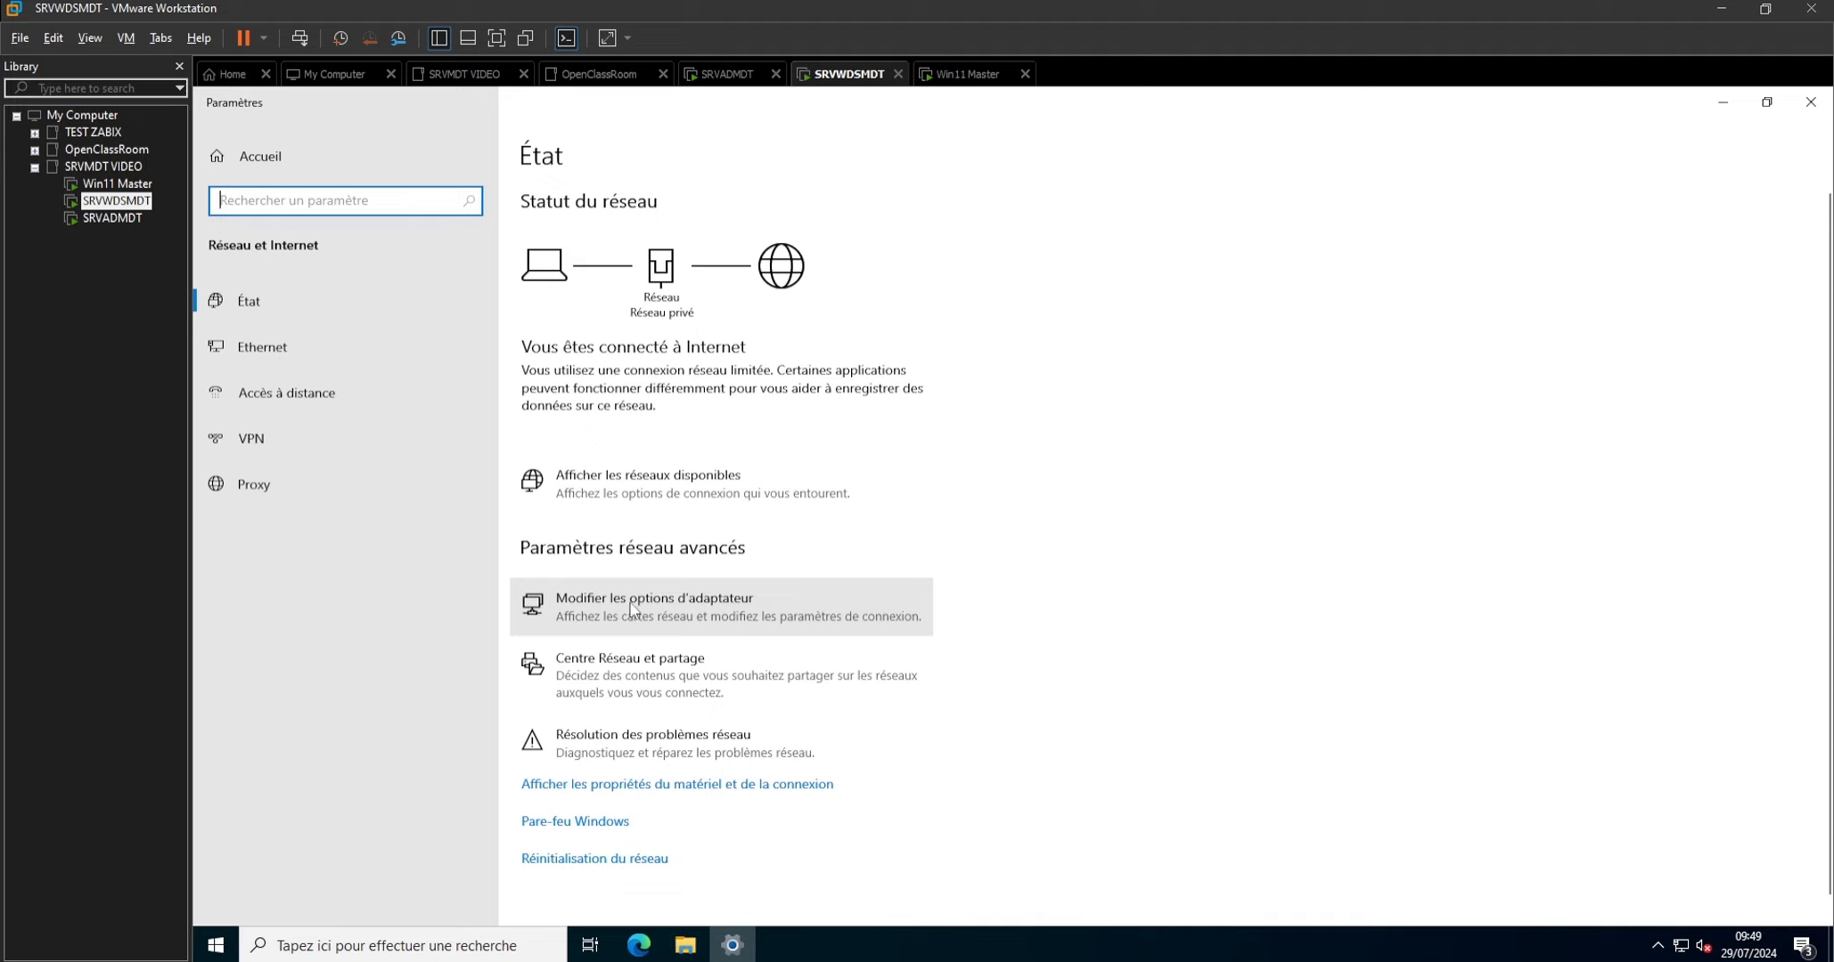
pyautogui.click(631, 608)
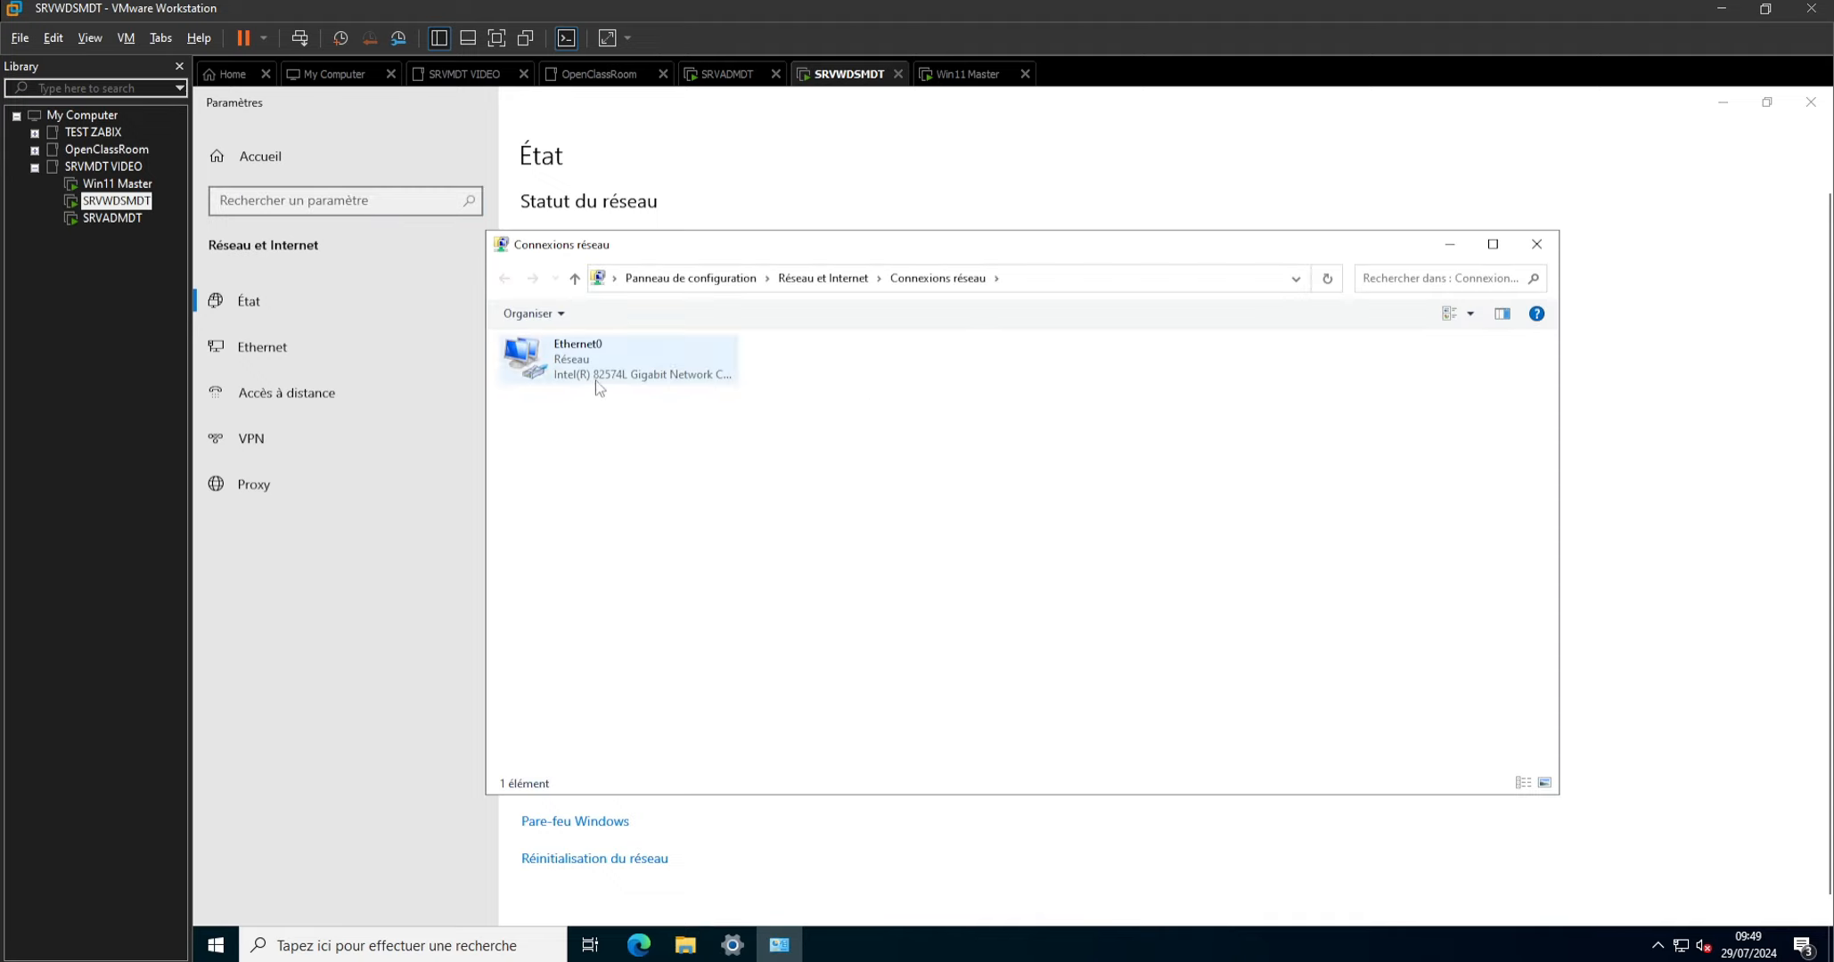
pyautogui.doubleClick(623, 367)
pyautogui.click(900, 674)
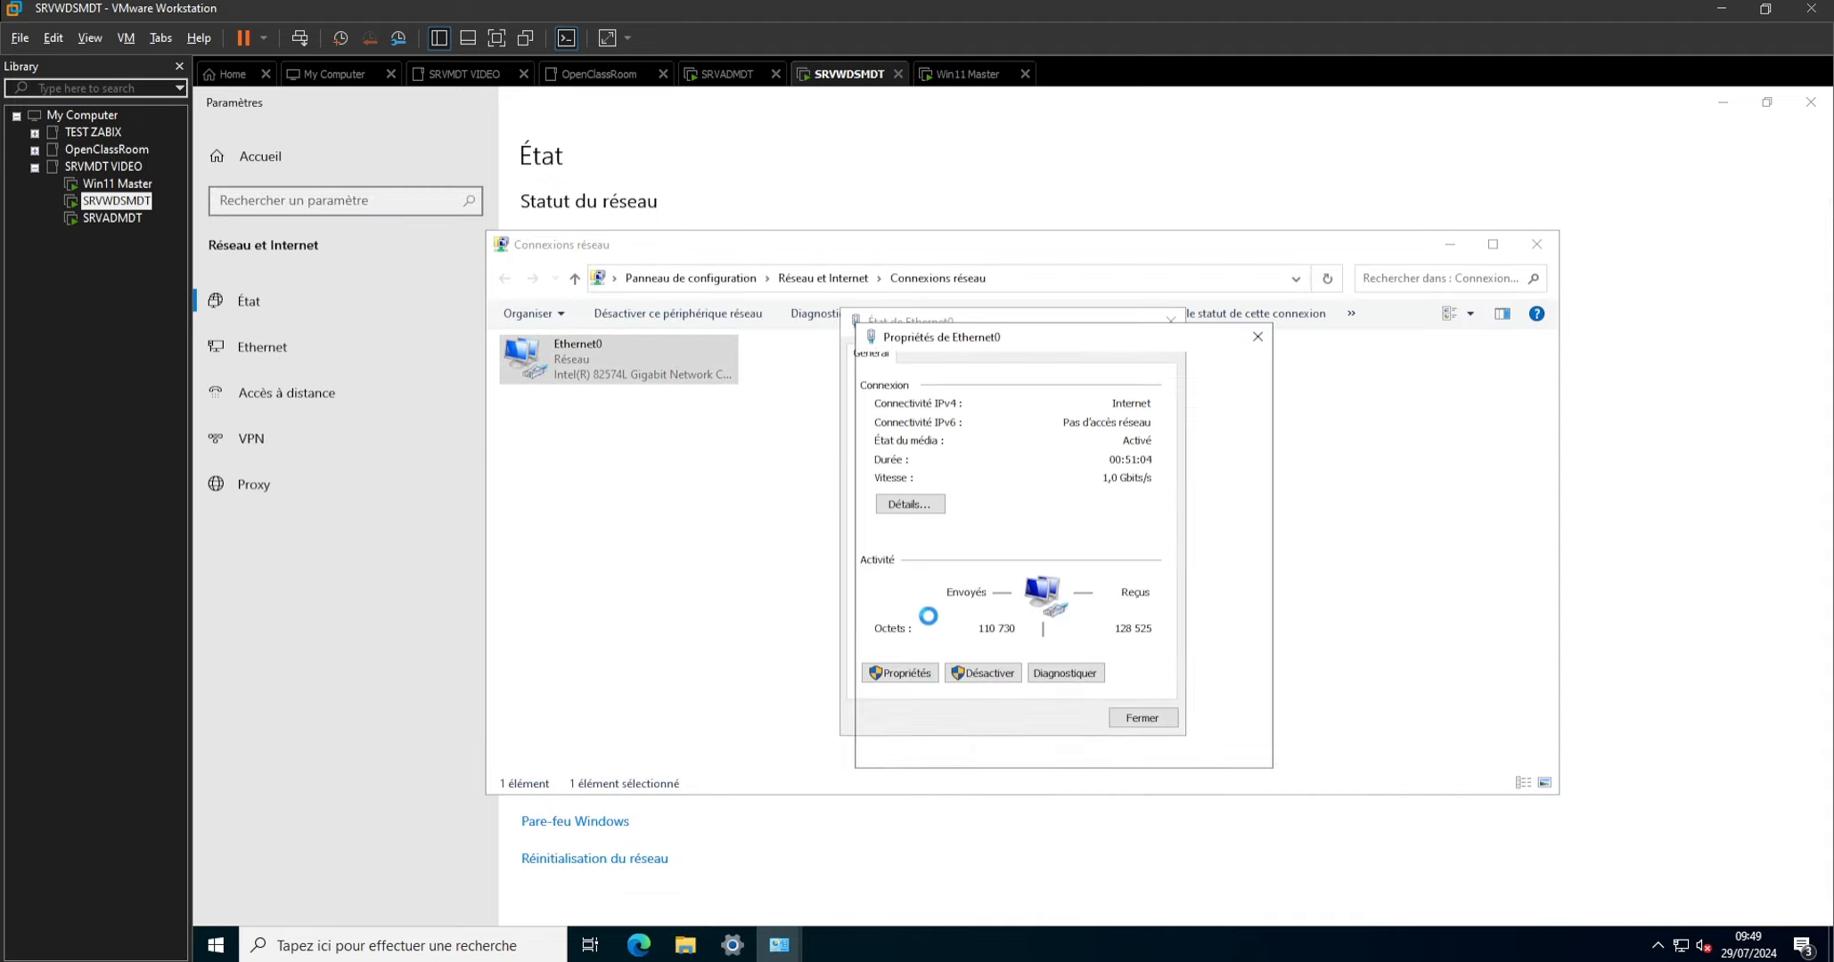
pyautogui.doubleClick(981, 540)
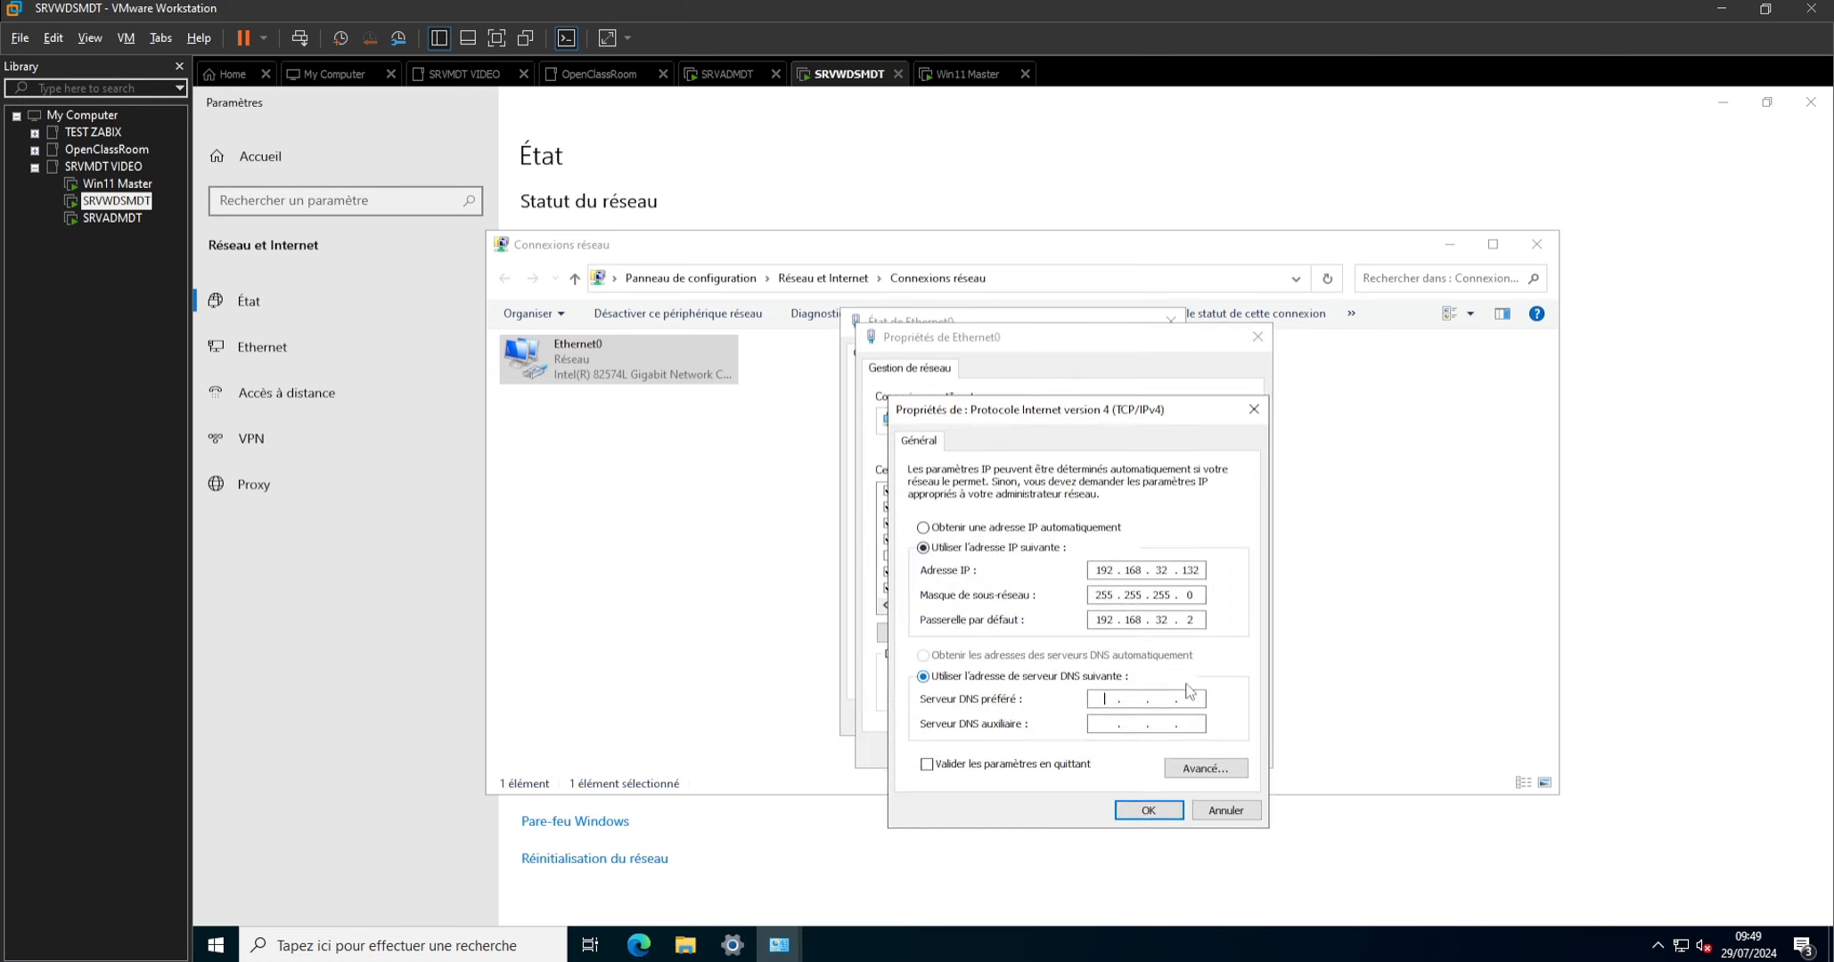
# Enter the preferred DNS server address, apply it with settings validation on exit, and close the diagnostics and network connections.
pyautogui.write('192.168.32.133')
pyautogui.click(1057, 764)
pyautogui.click(1148, 810)
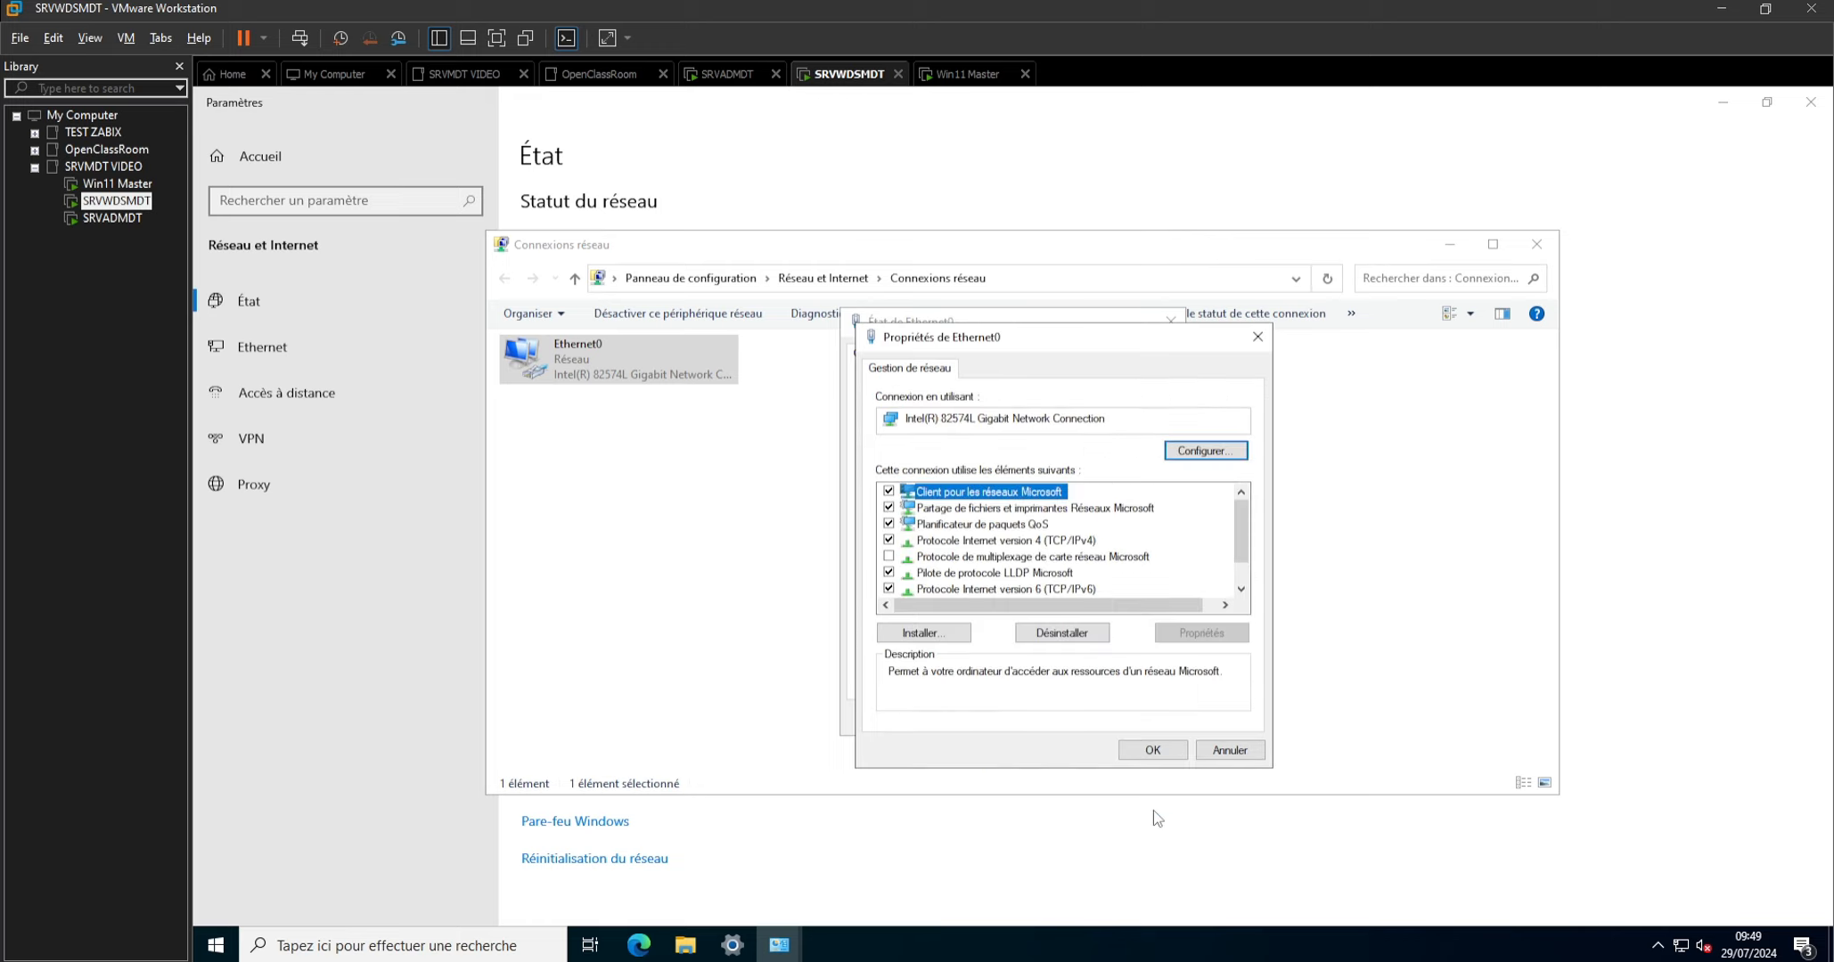
pyautogui.click(1153, 755)
pyautogui.click(1145, 718)
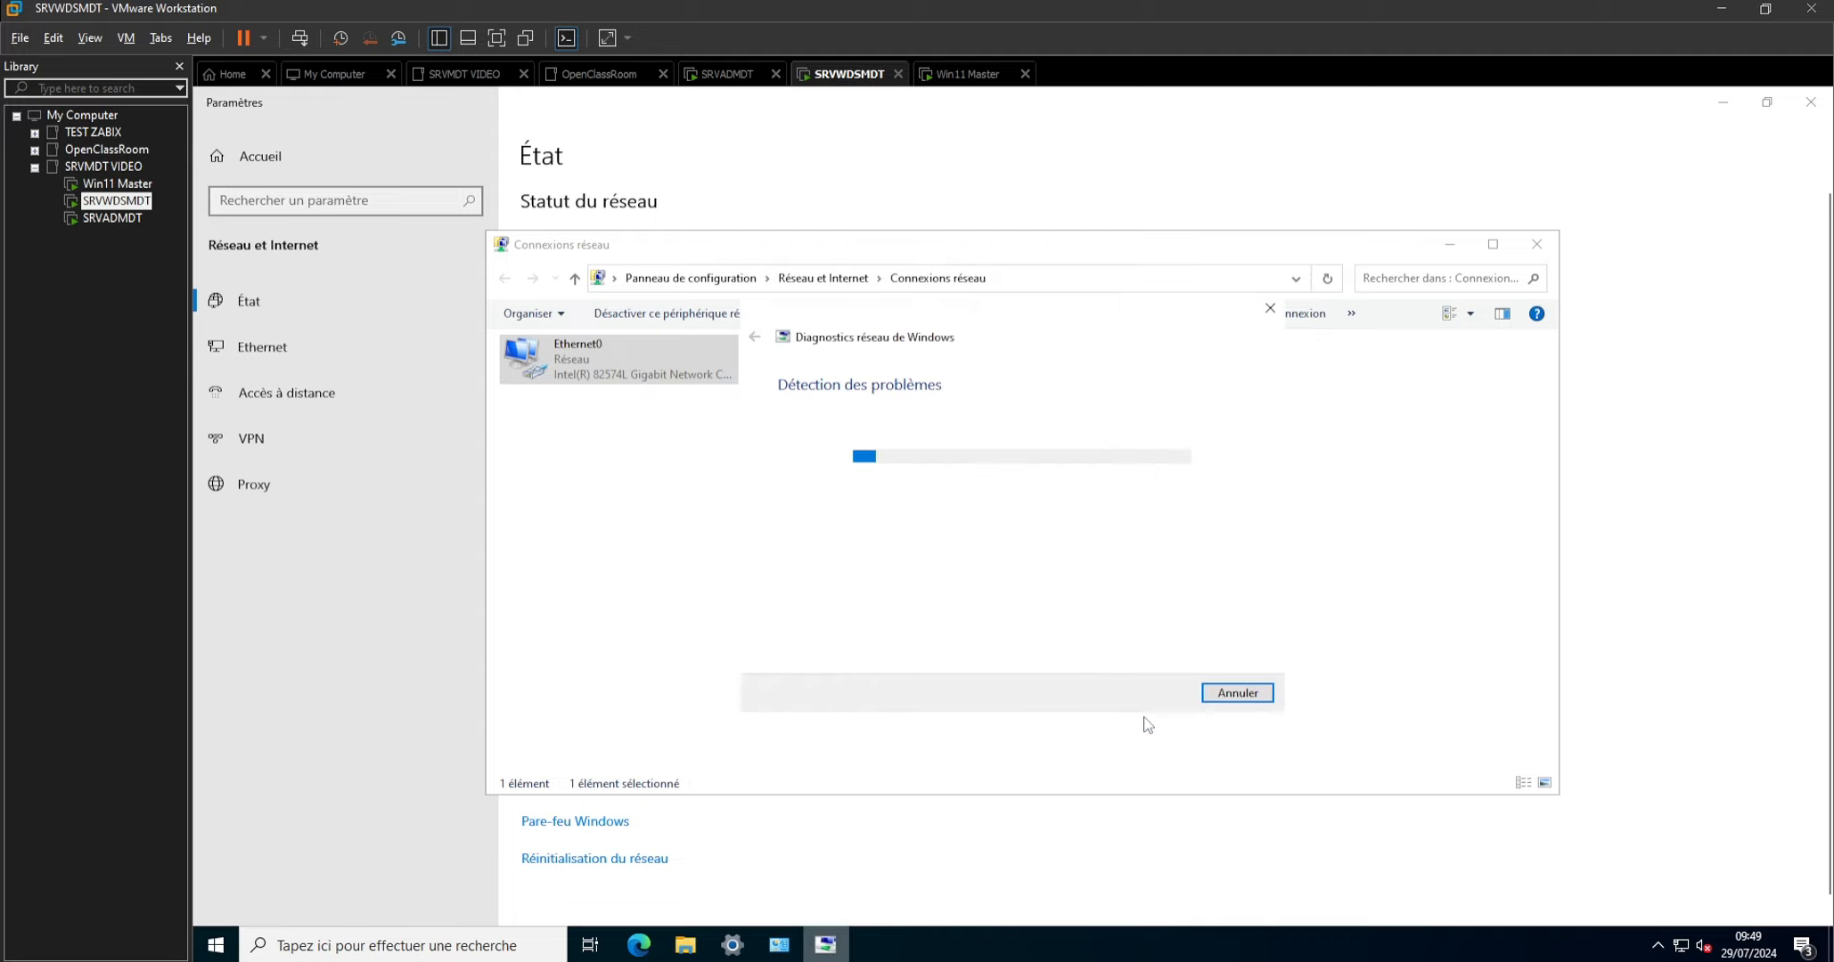
pyautogui.click(1239, 697)
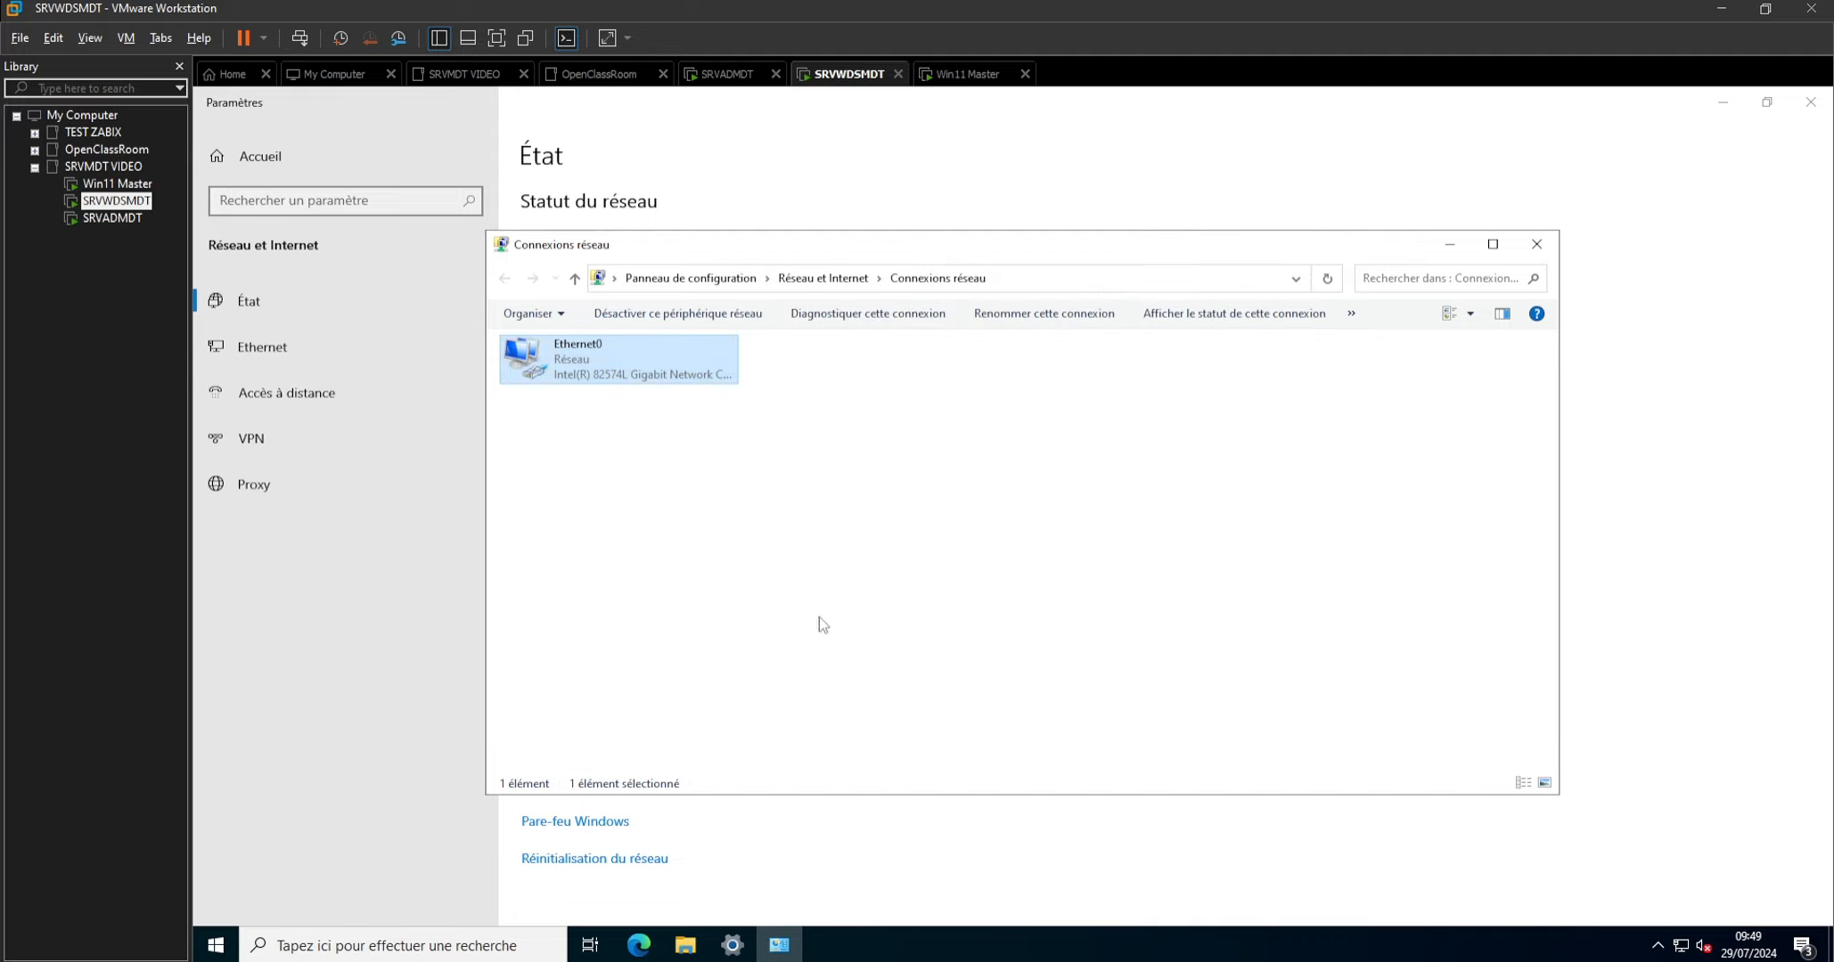
pyautogui.click(1536, 245)
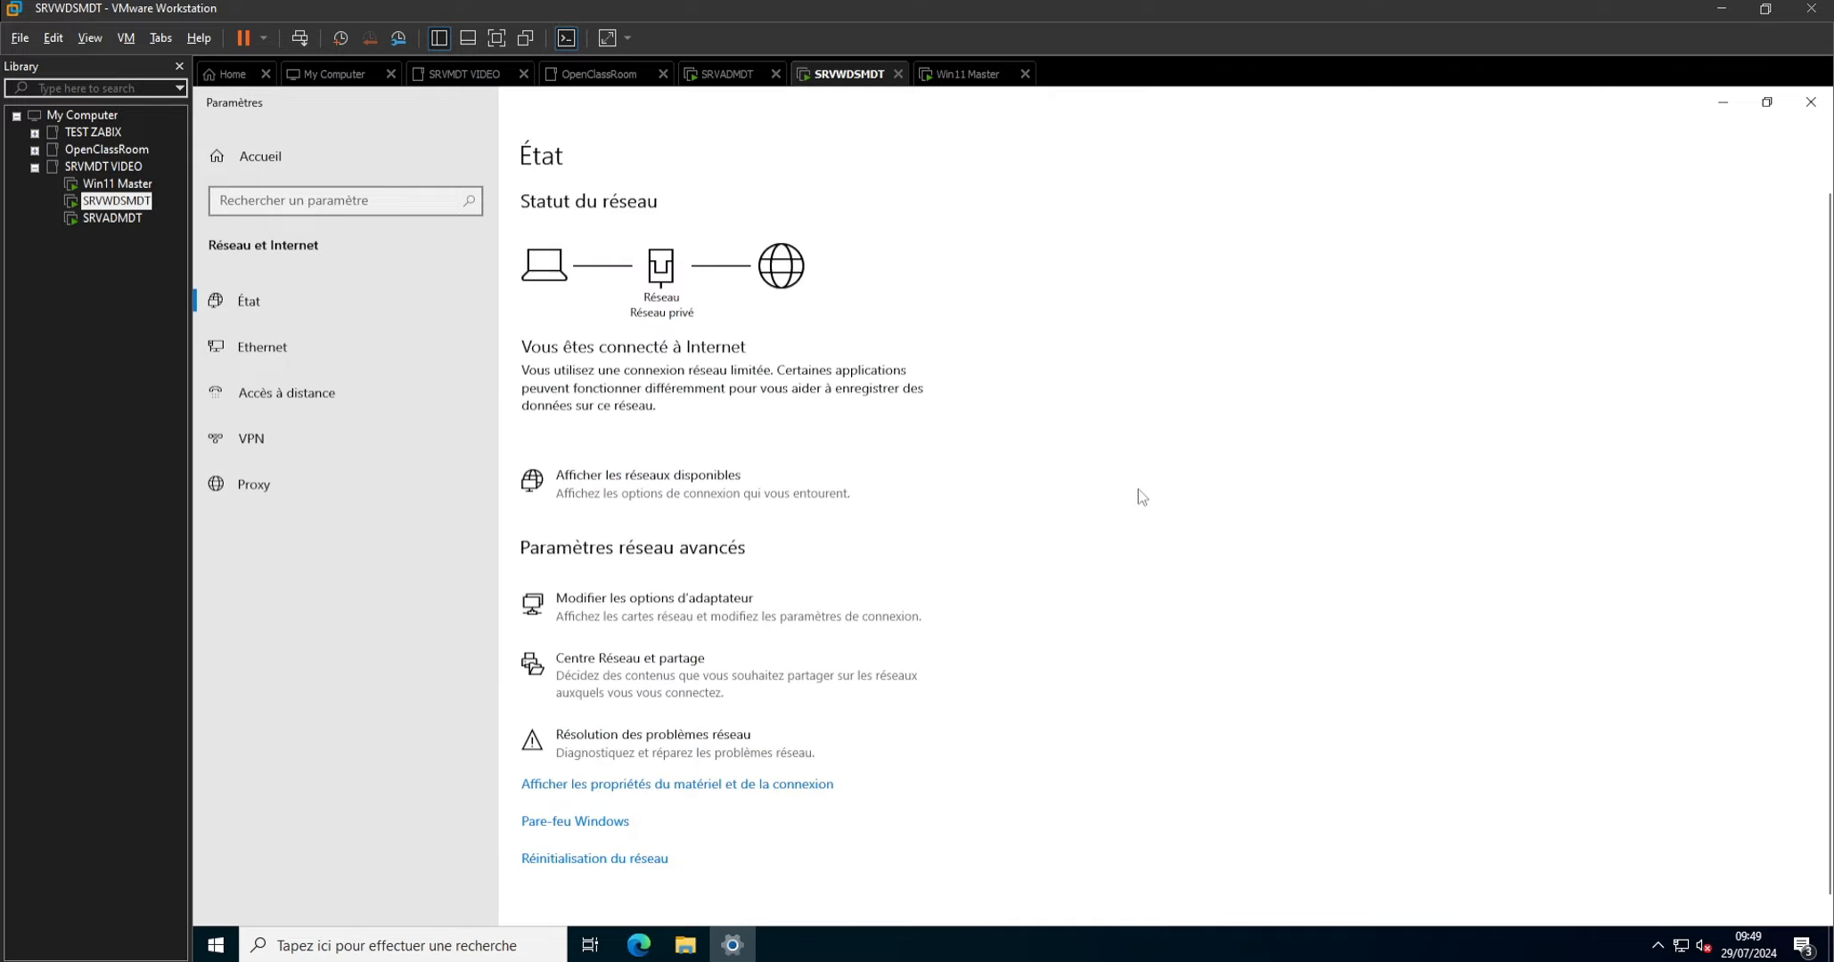
# Open the computer name and domain change dialog from SRVWDSMDT's system information.
pyautogui.press('super+Pause')
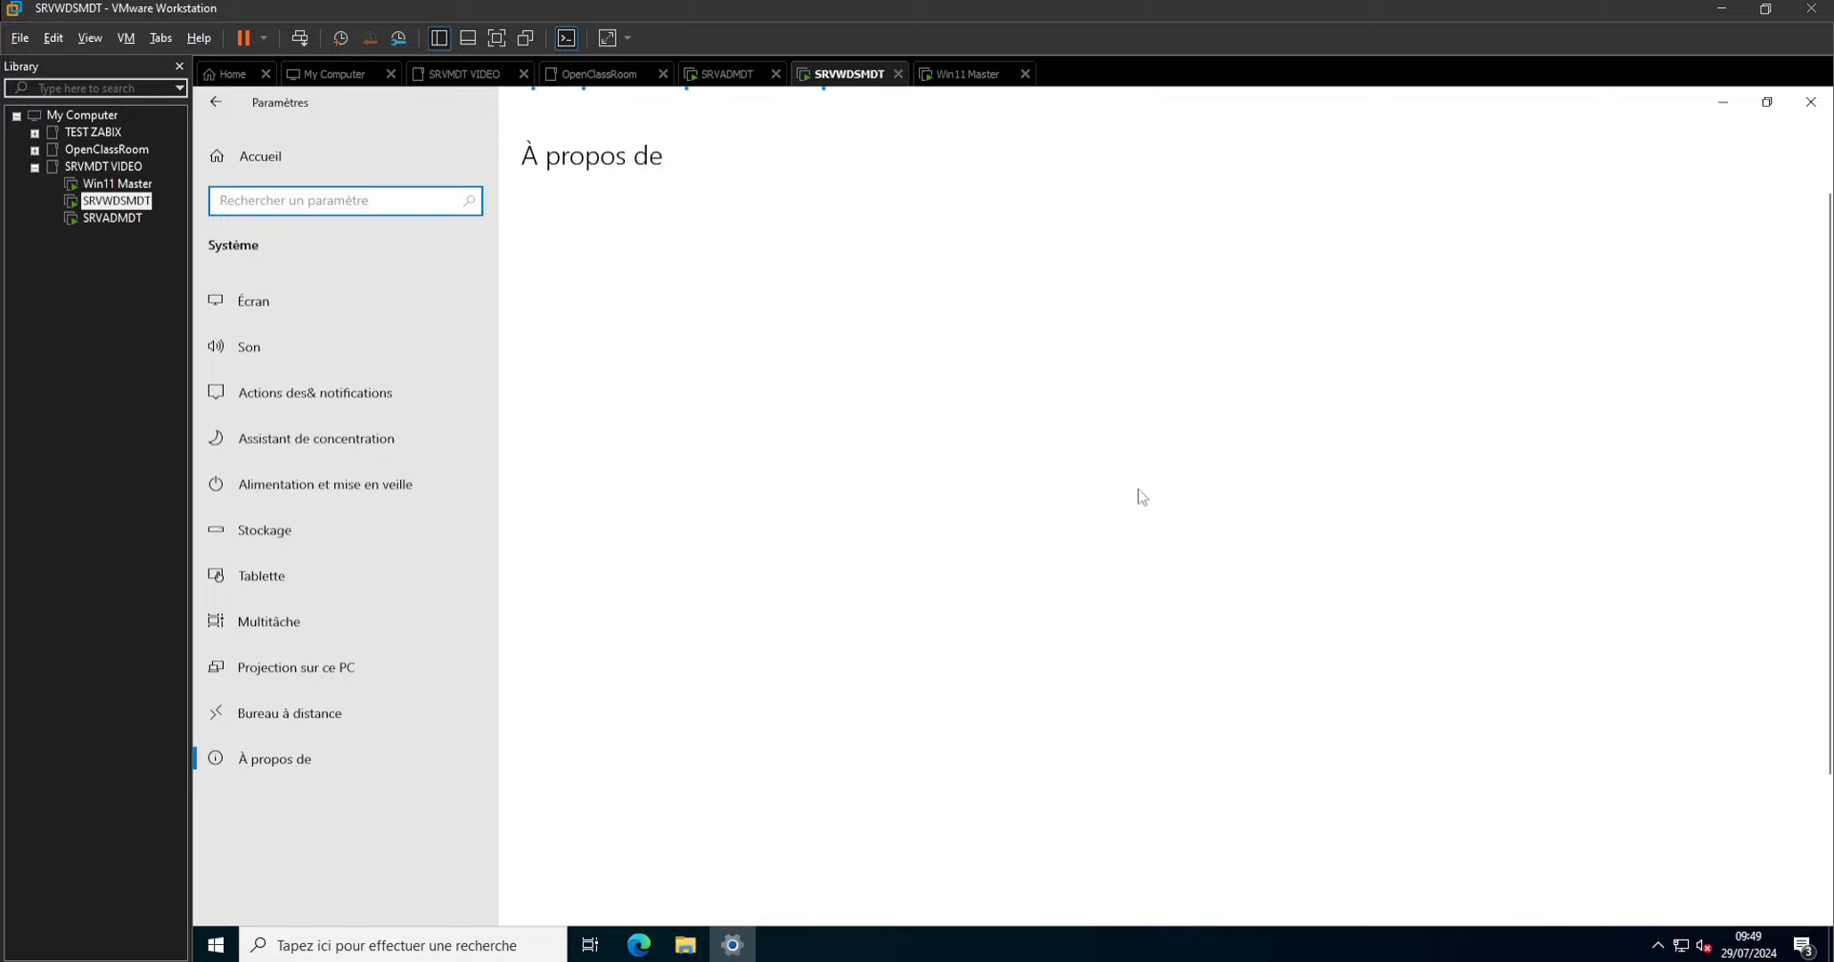
pyautogui.scroll(-2, 1138, 489)
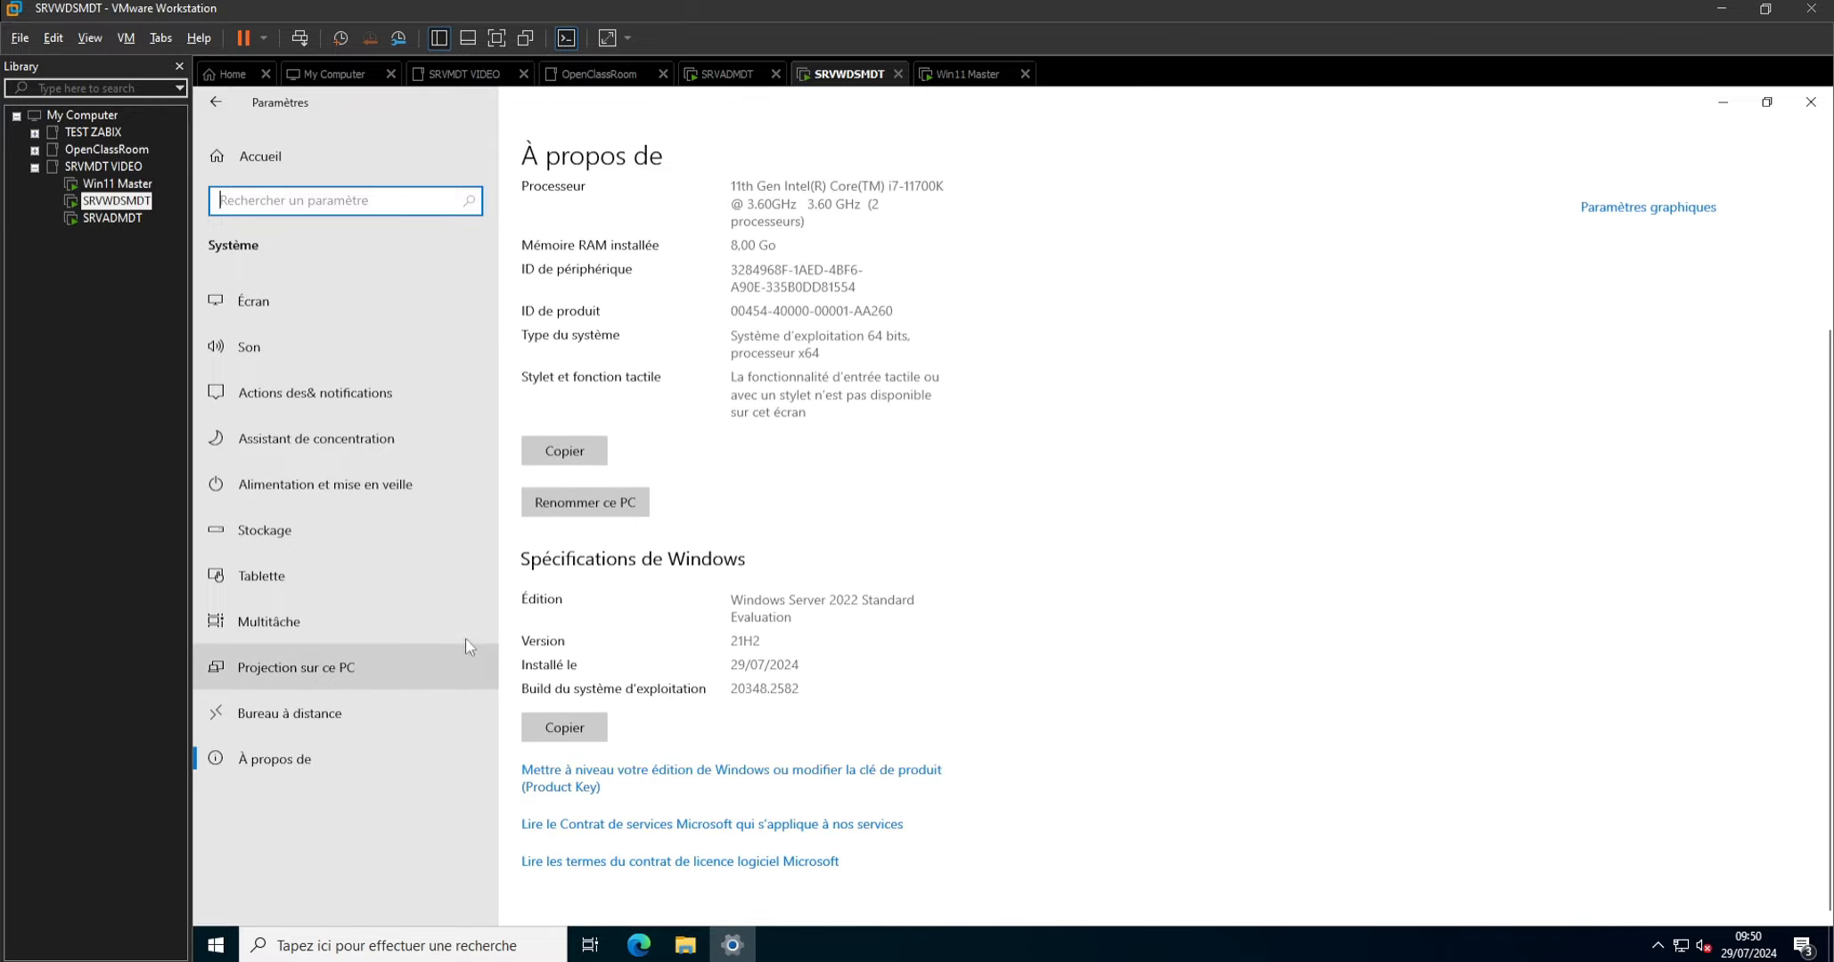
pyautogui.scroll(3, 606, 624)
pyautogui.scroll(-1, 604, 613)
pyautogui.scroll(1, 603, 613)
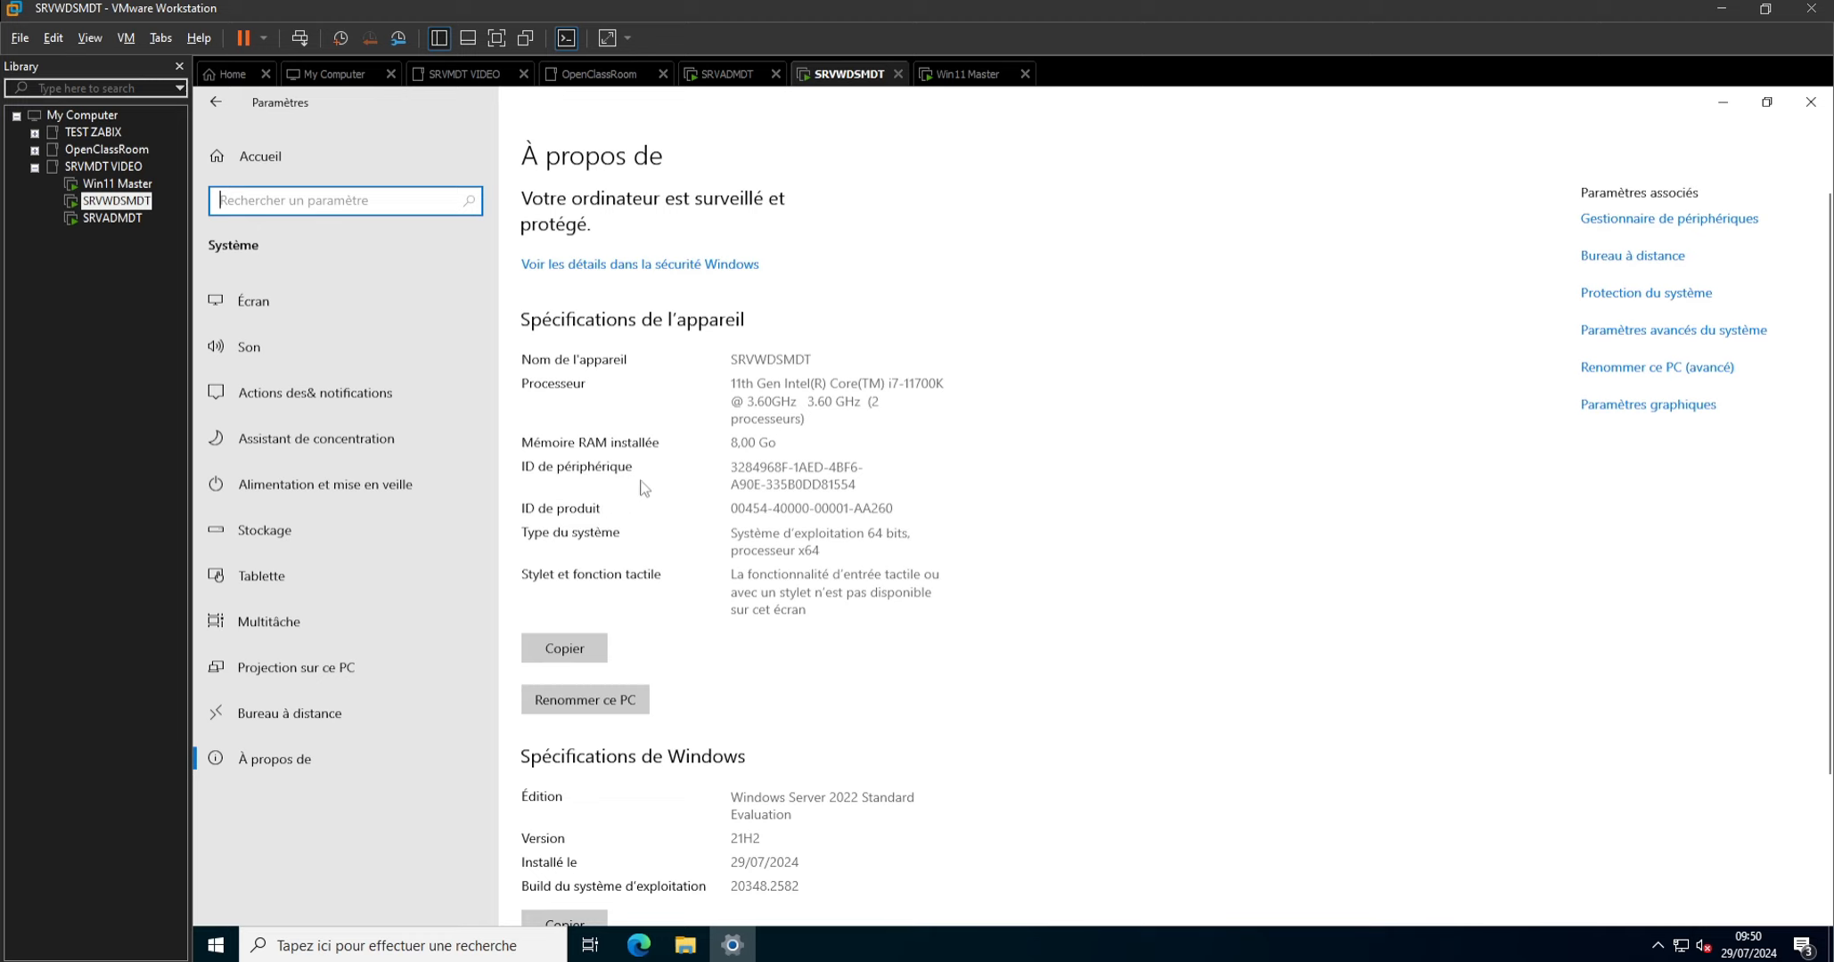
pyautogui.click(1609, 369)
pyautogui.click(688, 515)
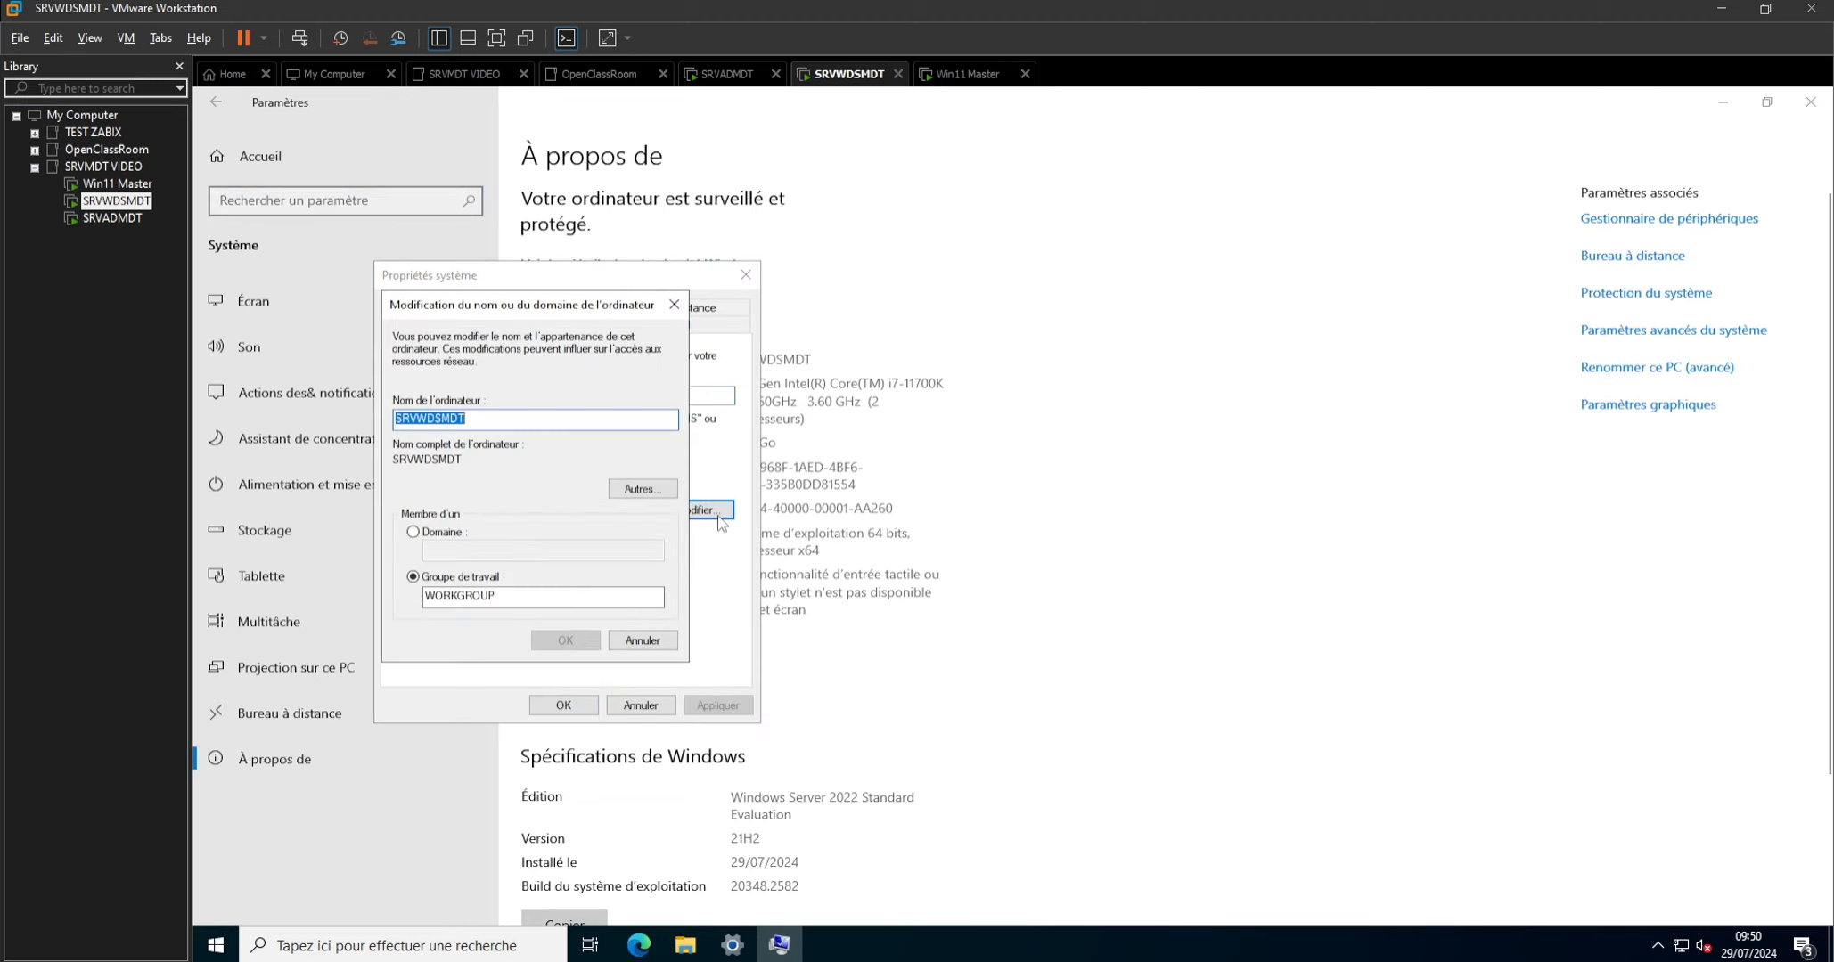
# Join SRVWDSMDT to the labtest.lan domain, authenticating as Administrateur with the account password.
pyautogui.click(414, 532)
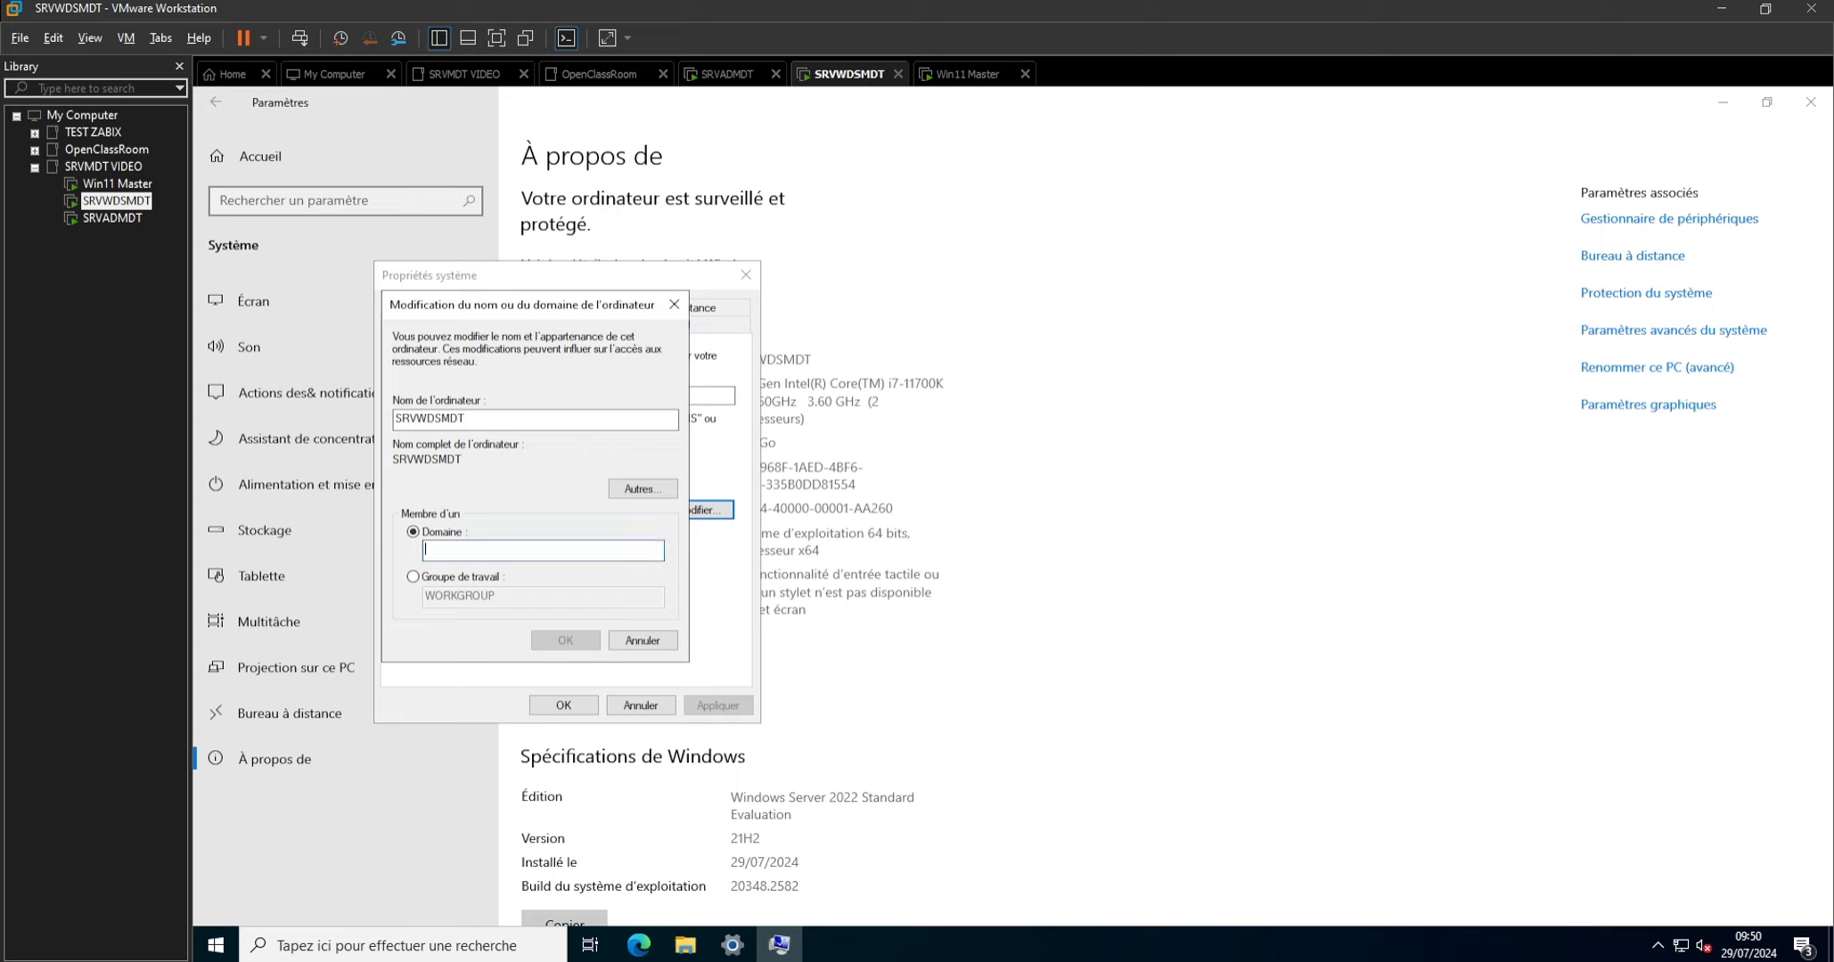
pyautogui.write('labtest')
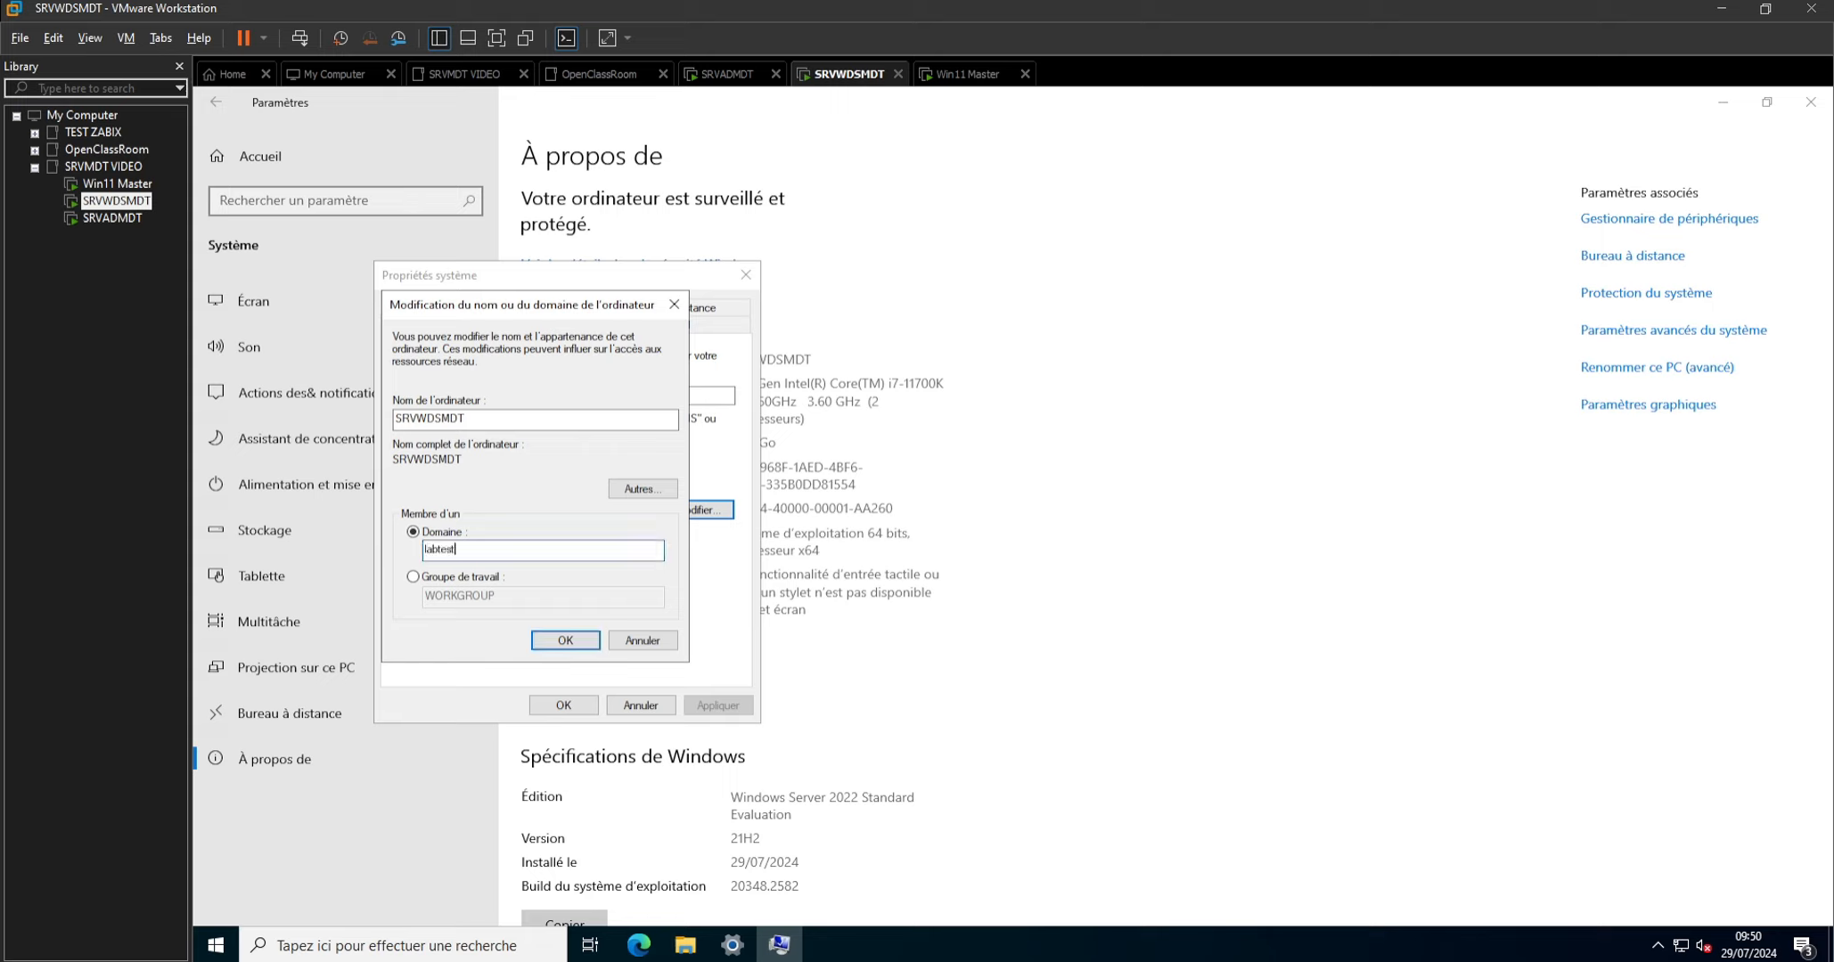
pyautogui.write('.lan')
pyautogui.press('Return')
pyautogui.write('Administrateur')
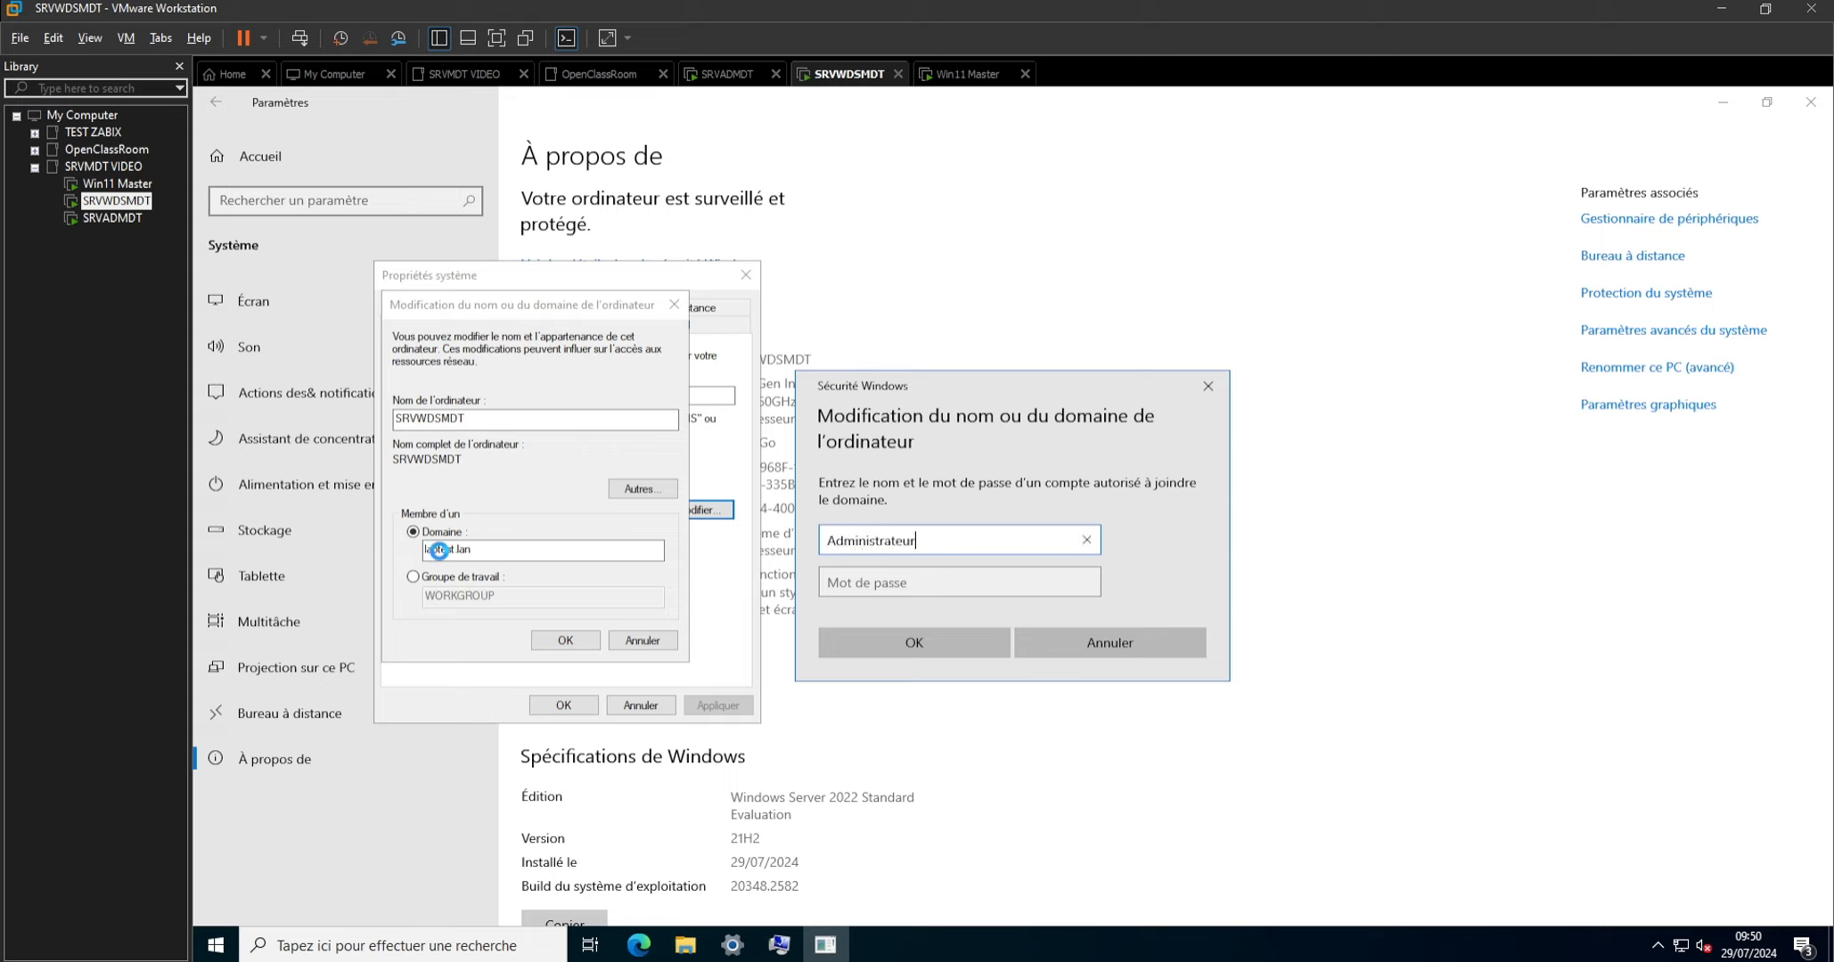
pyautogui.press('Tab')
pyautogui.write('•')
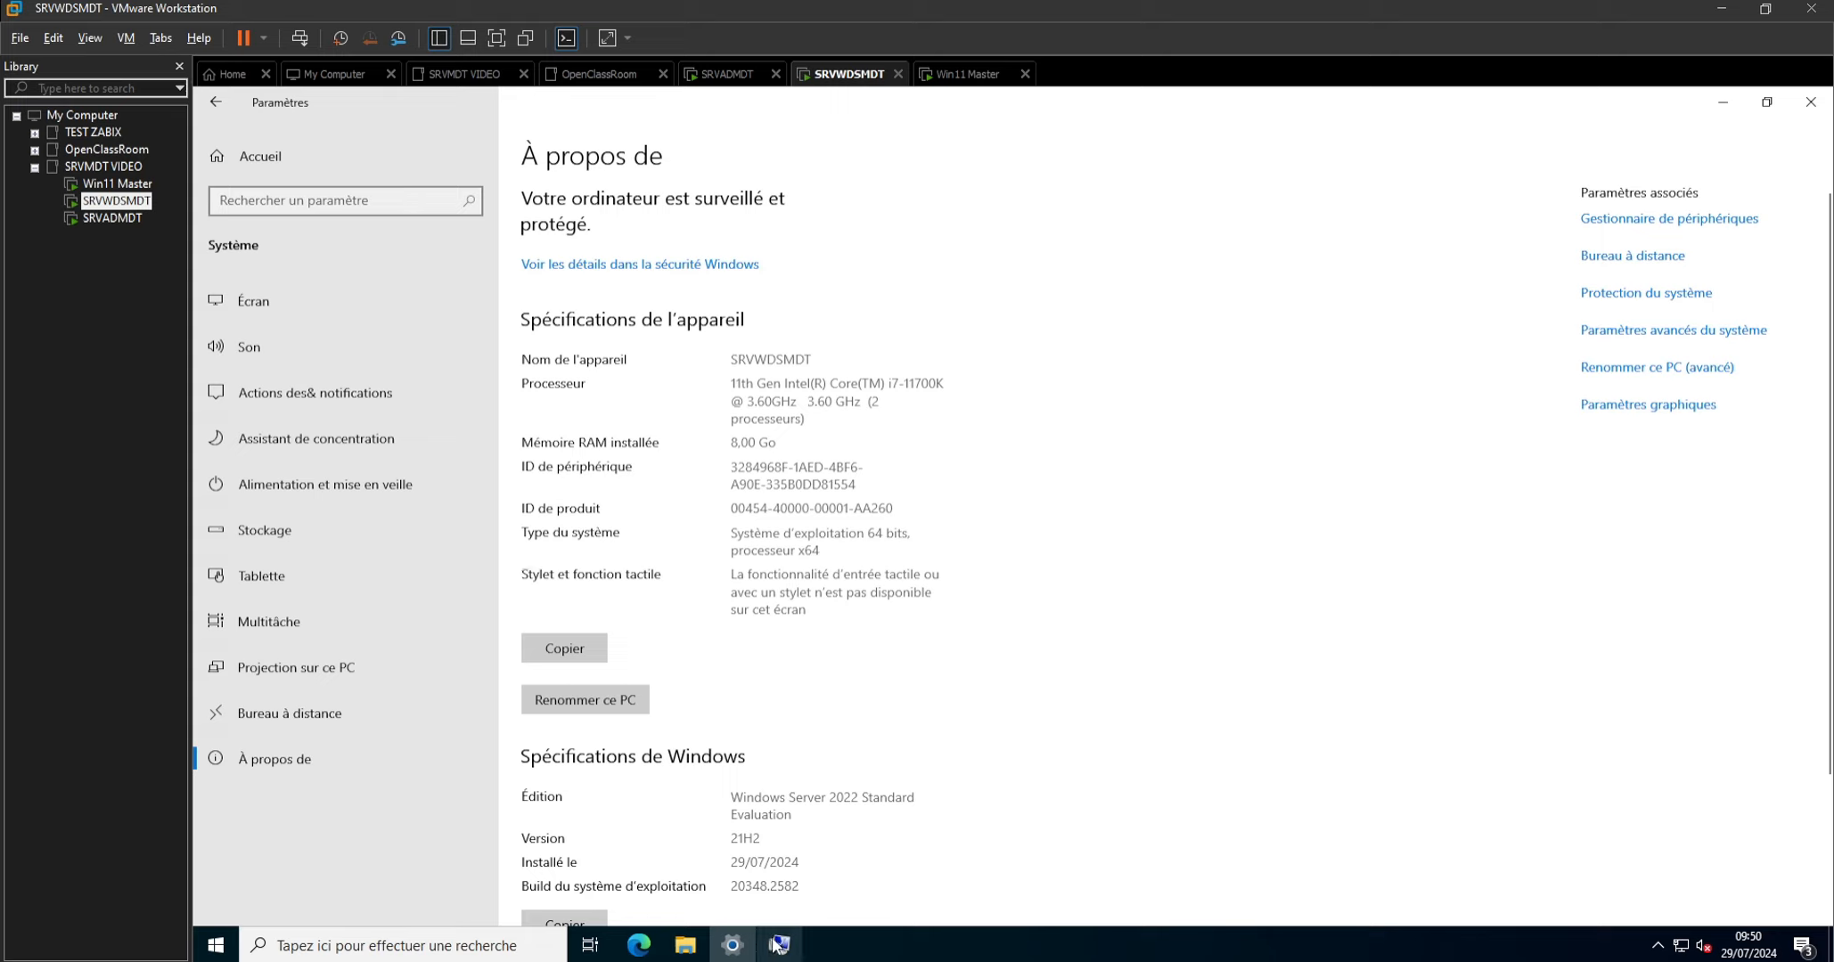
# Acknowledge the domain join messages, close the system properties and restart SRVWDSMDT immediately.
pyautogui.moveTo(777, 944)
pyautogui.click(1725, 107)
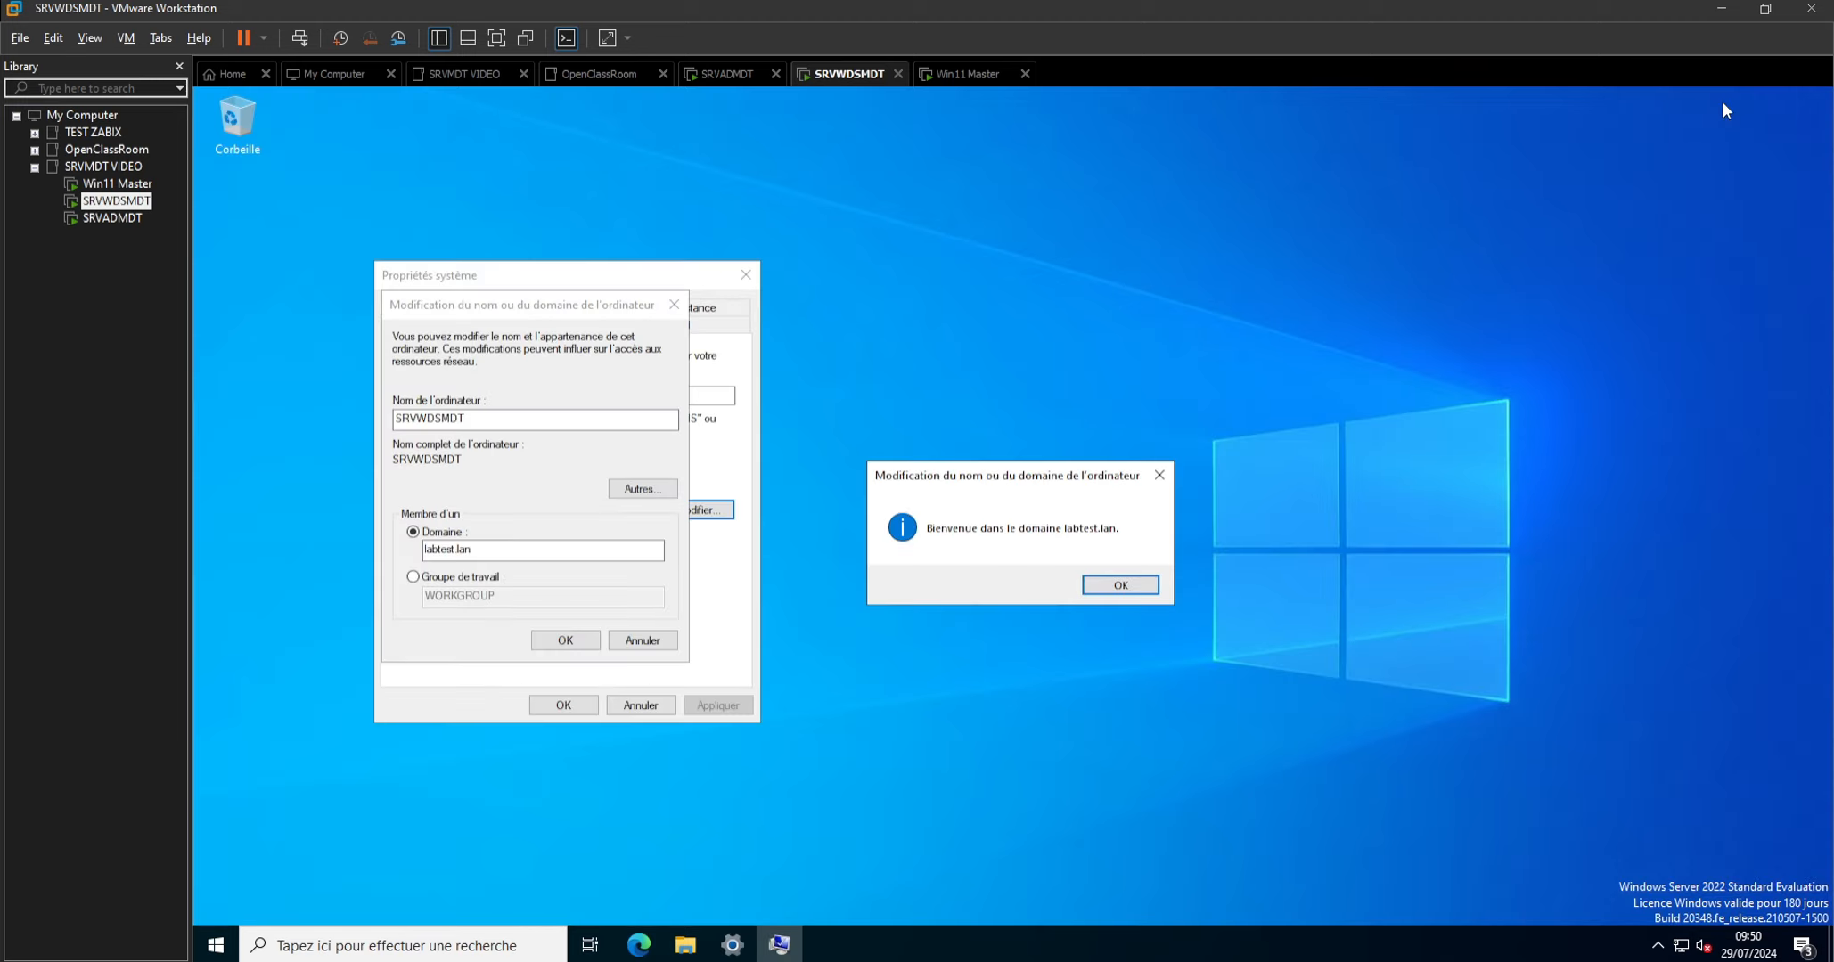
pyautogui.click(1121, 589)
pyautogui.click(1125, 543)
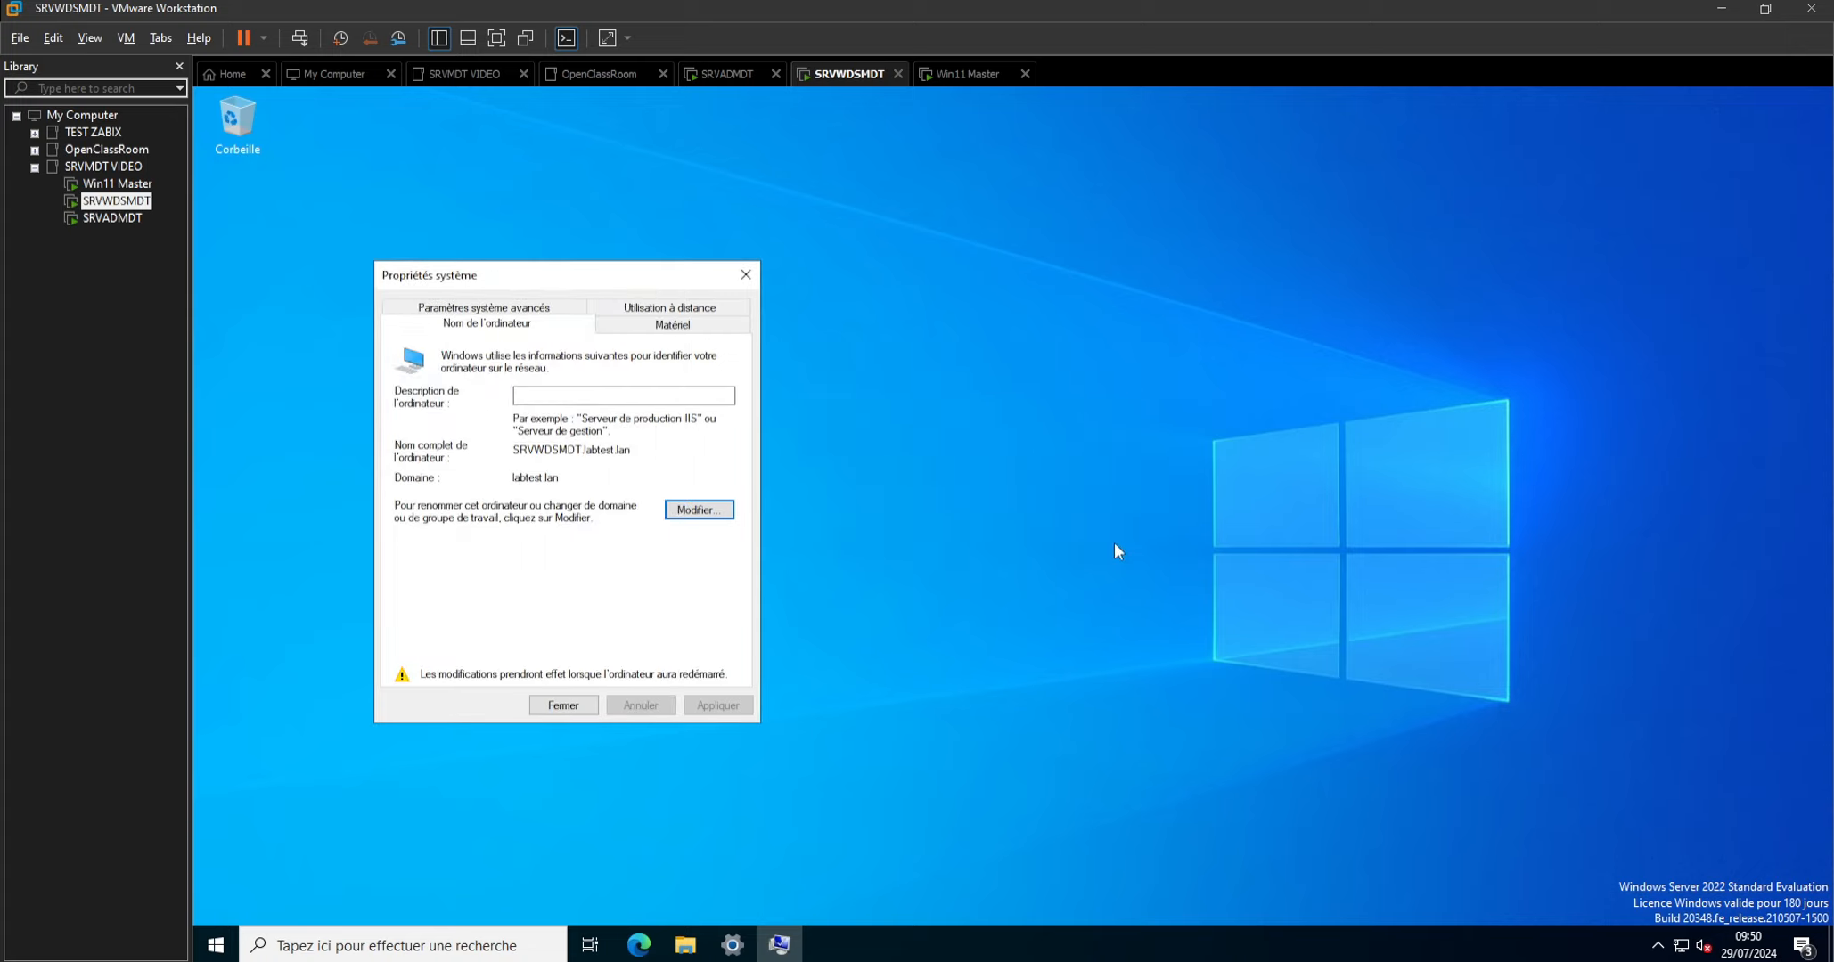
pyautogui.click(549, 706)
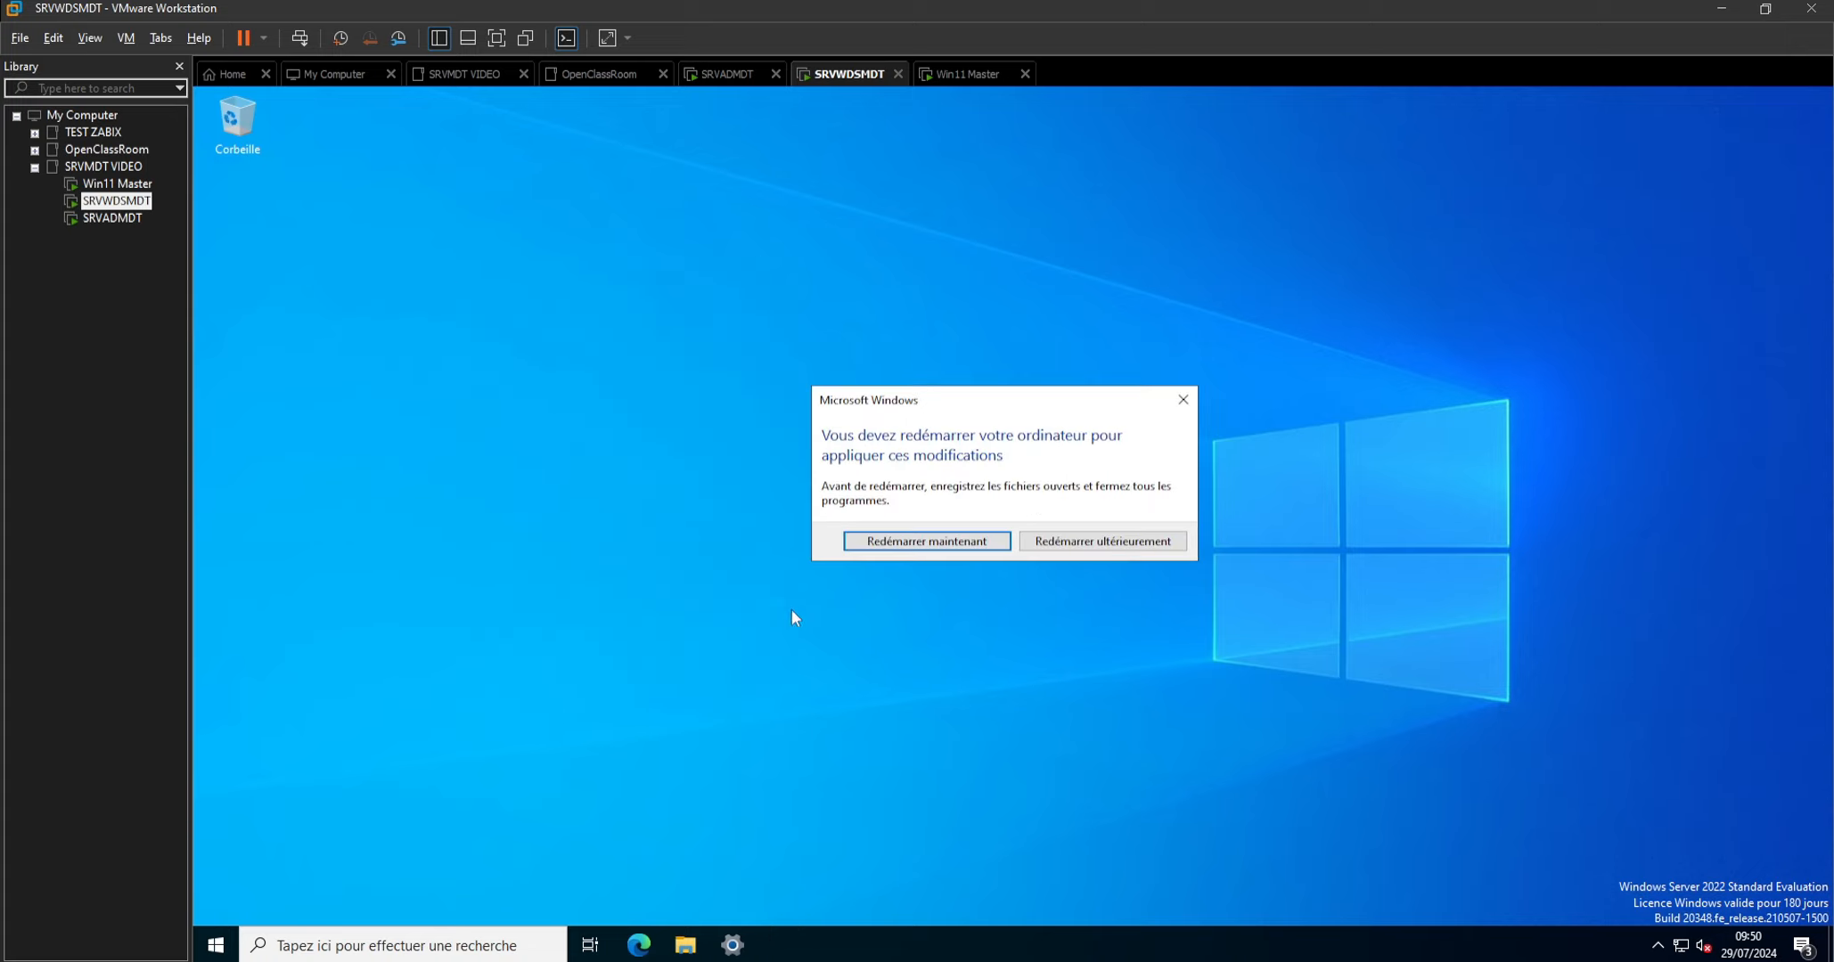
pyautogui.click(927, 545)
# Check Win11 Master's installation progress, SRVADMDT's state and SRVWDSMDT's restart.
pyautogui.click(116, 184)
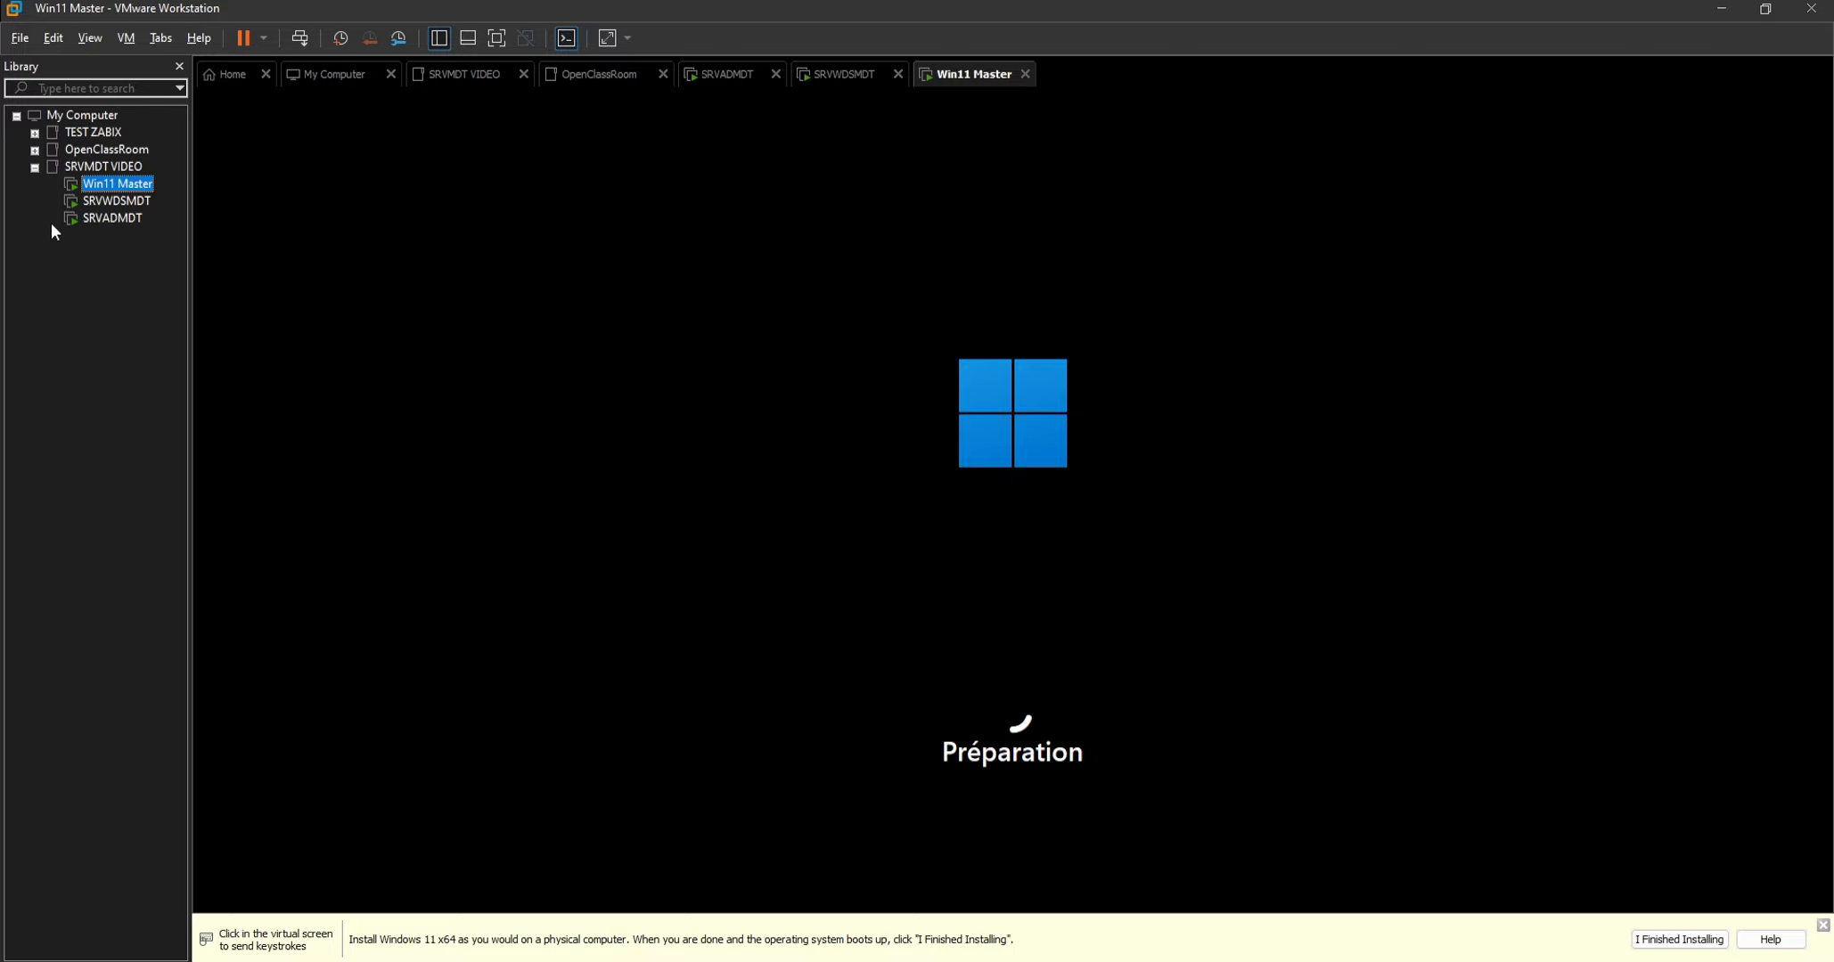
pyautogui.click(103, 220)
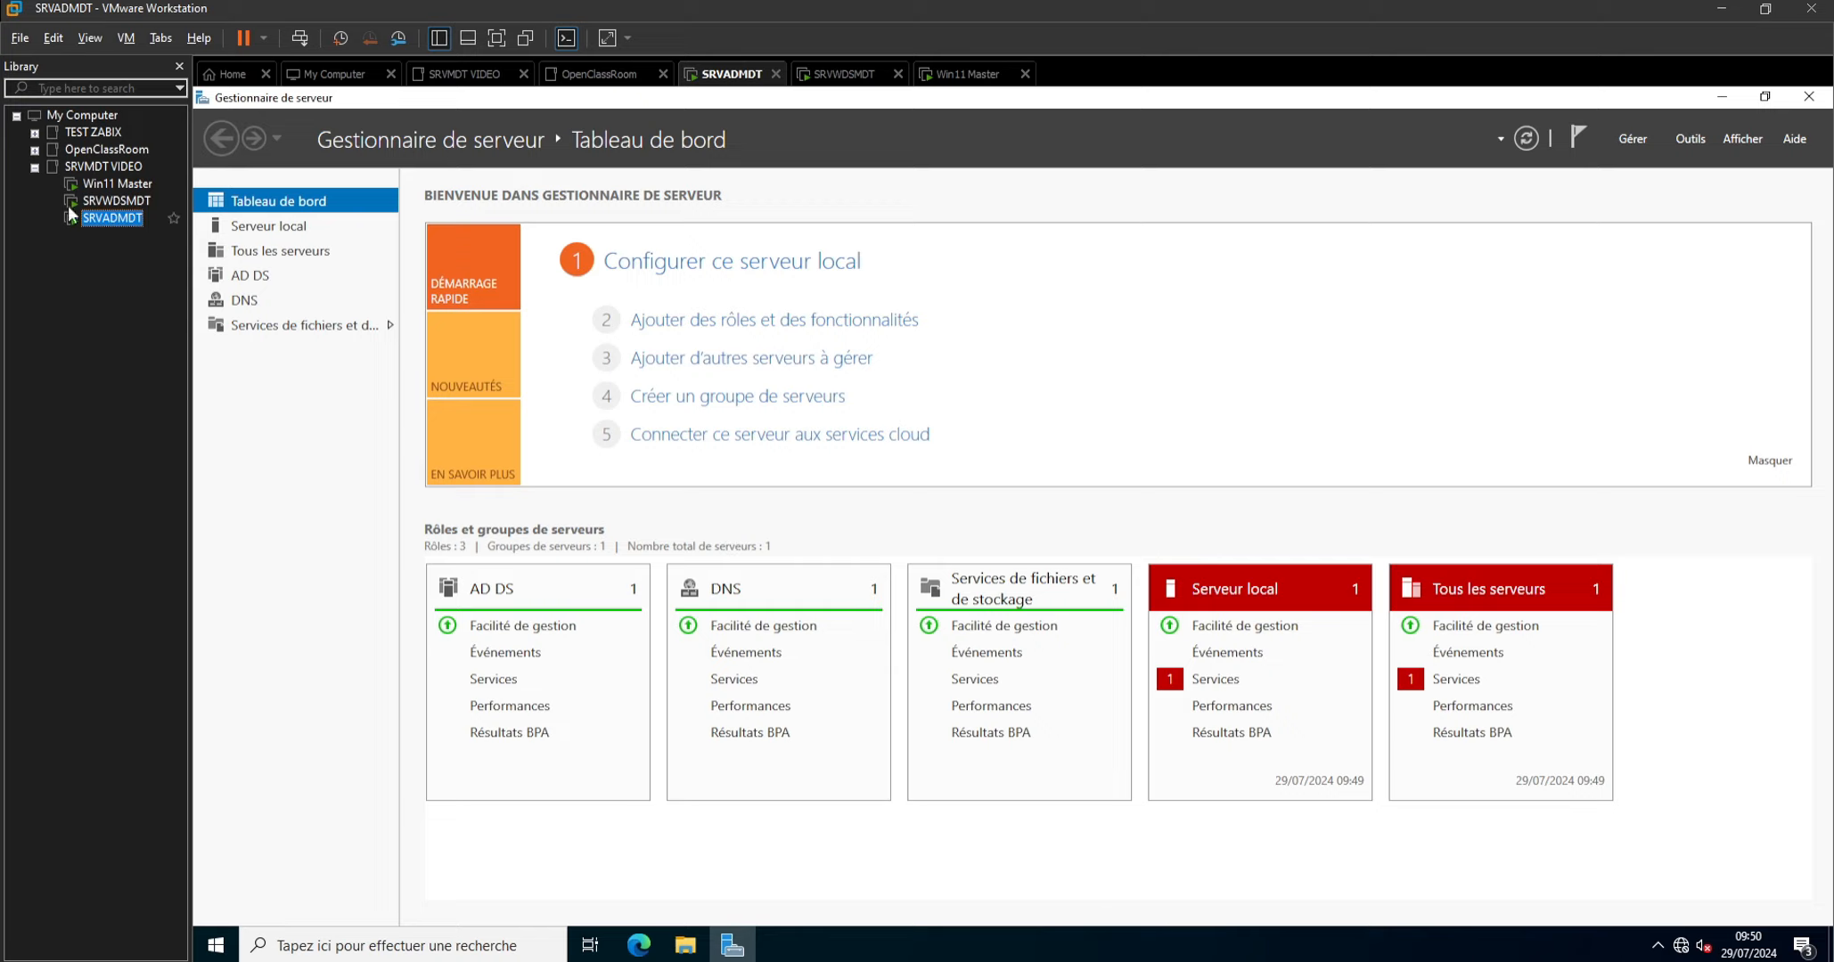
pyautogui.click(105, 202)
pyautogui.click(103, 187)
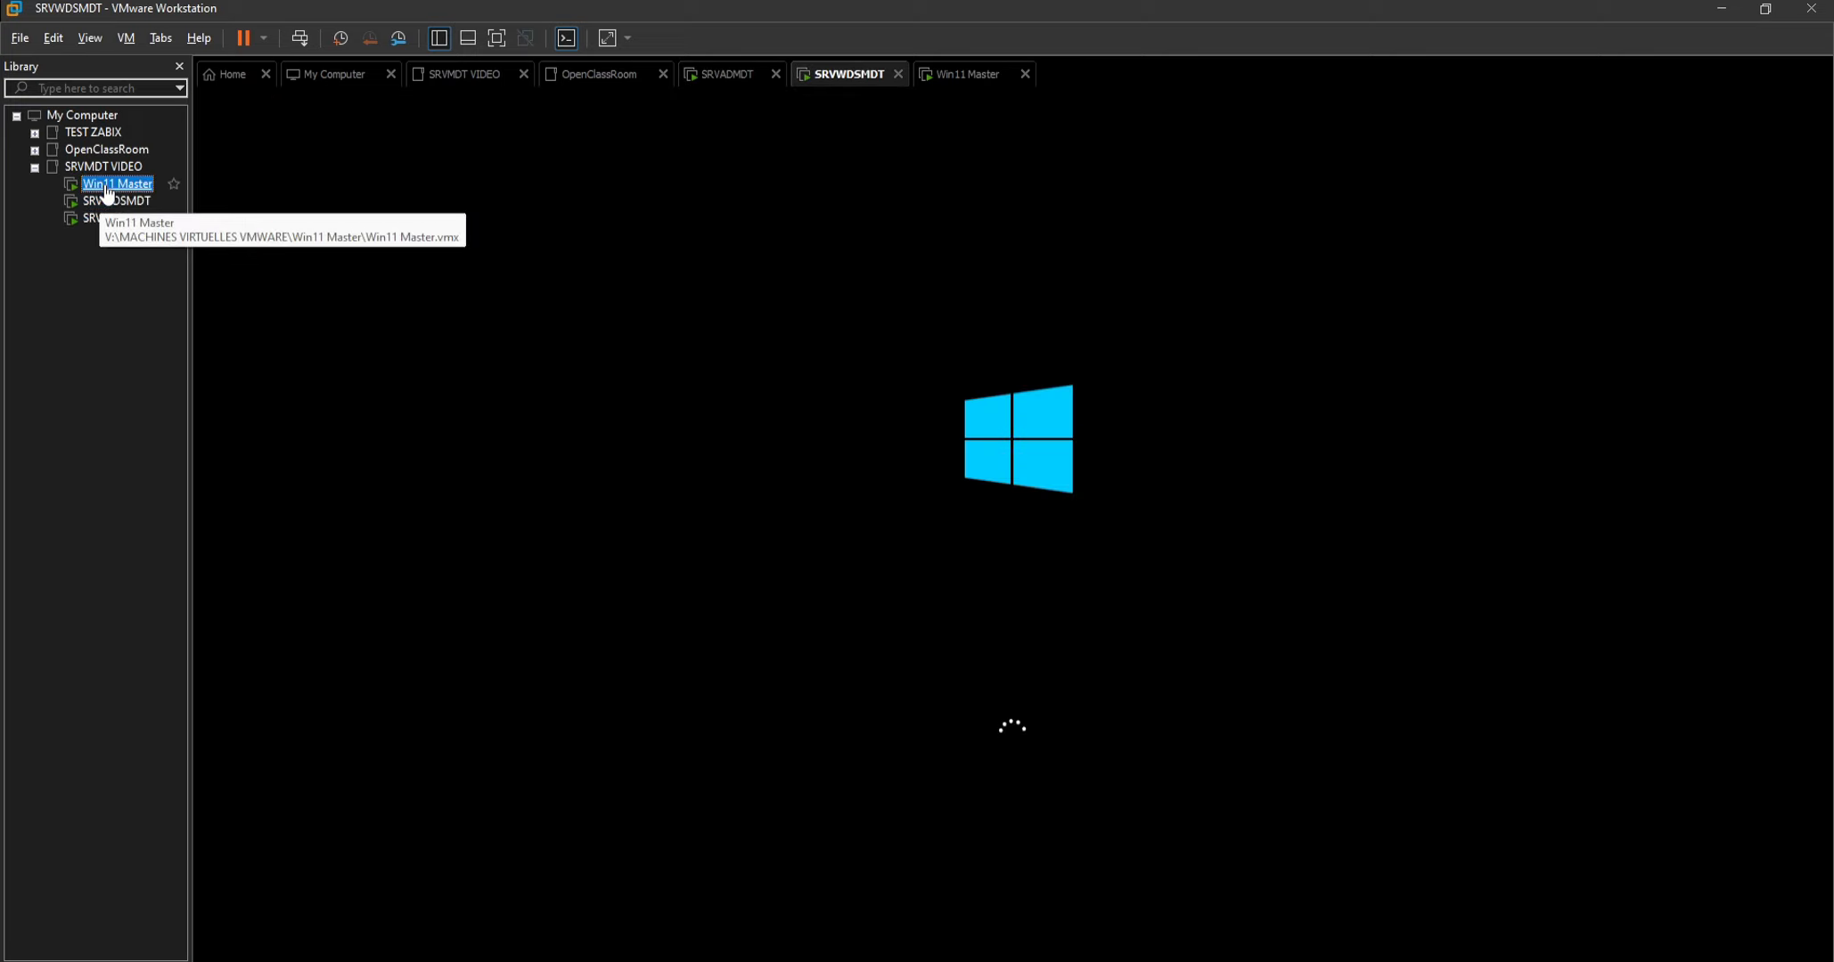
pyautogui.click(105, 203)
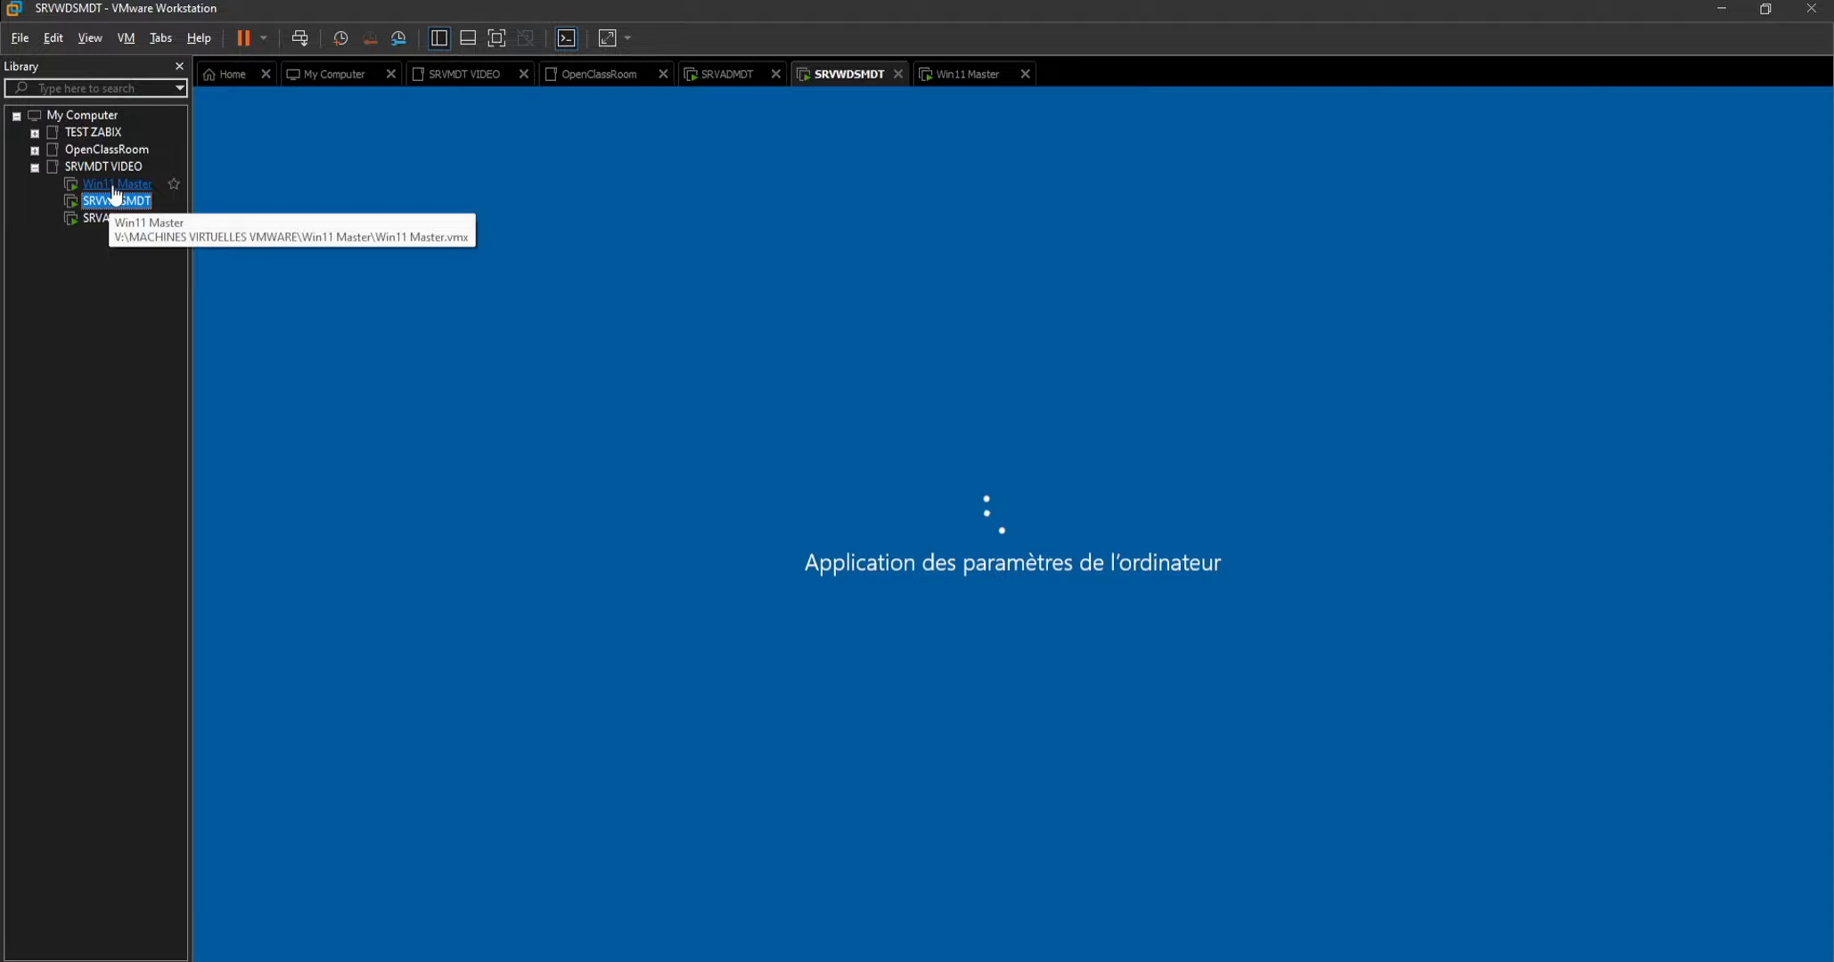
pyautogui.click(118, 185)
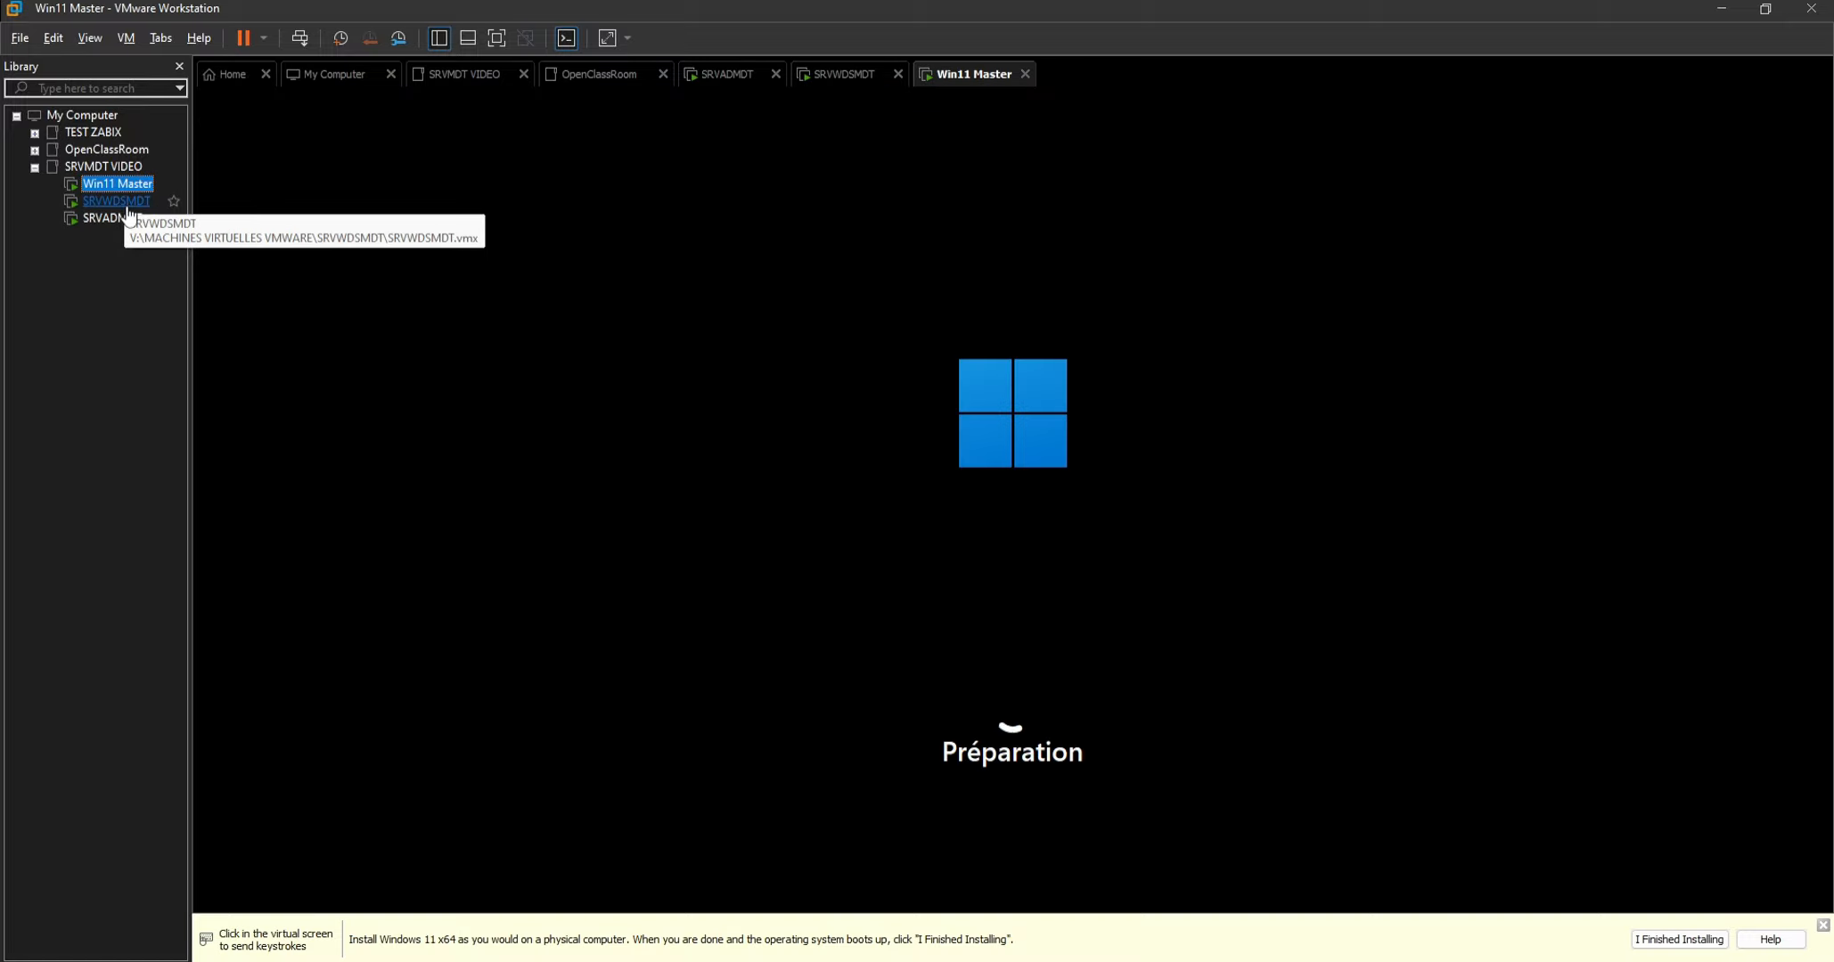
pyautogui.click(126, 206)
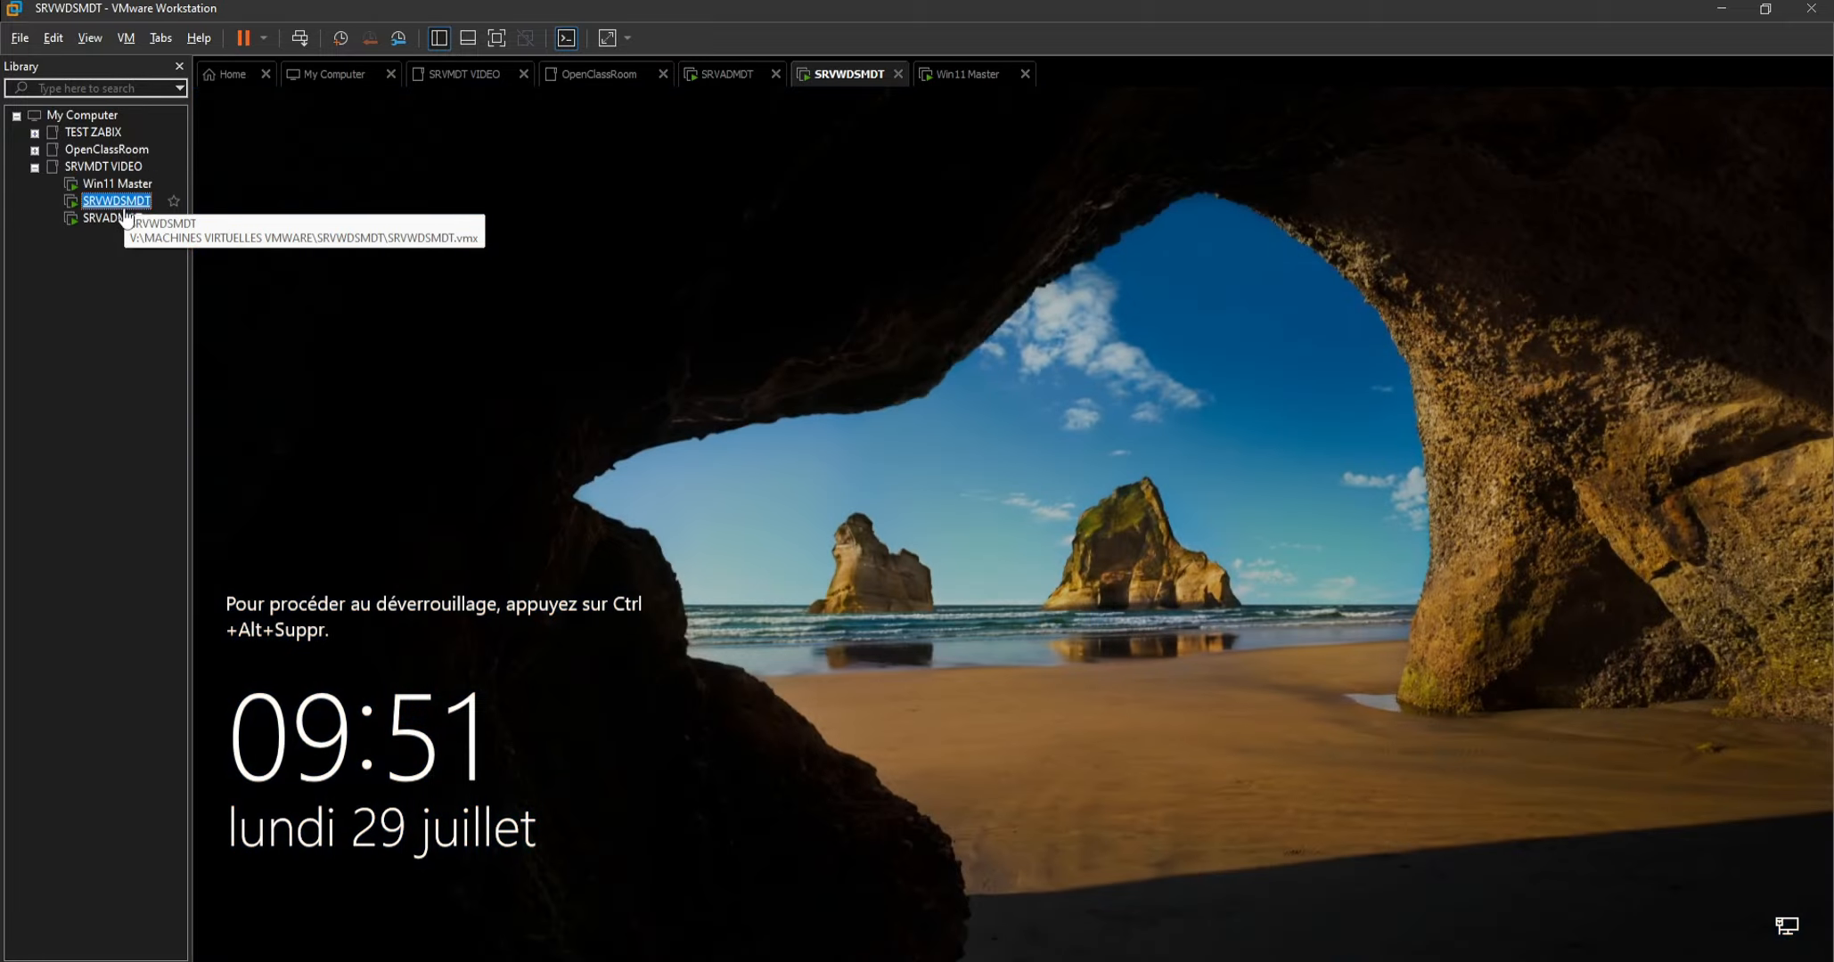
# Unlock SRVWDSMDT and choose to sign in as another user with the user name LABTEST\Administrateur.
pyautogui.rightClick(852, 74)
pyautogui.click(932, 182)
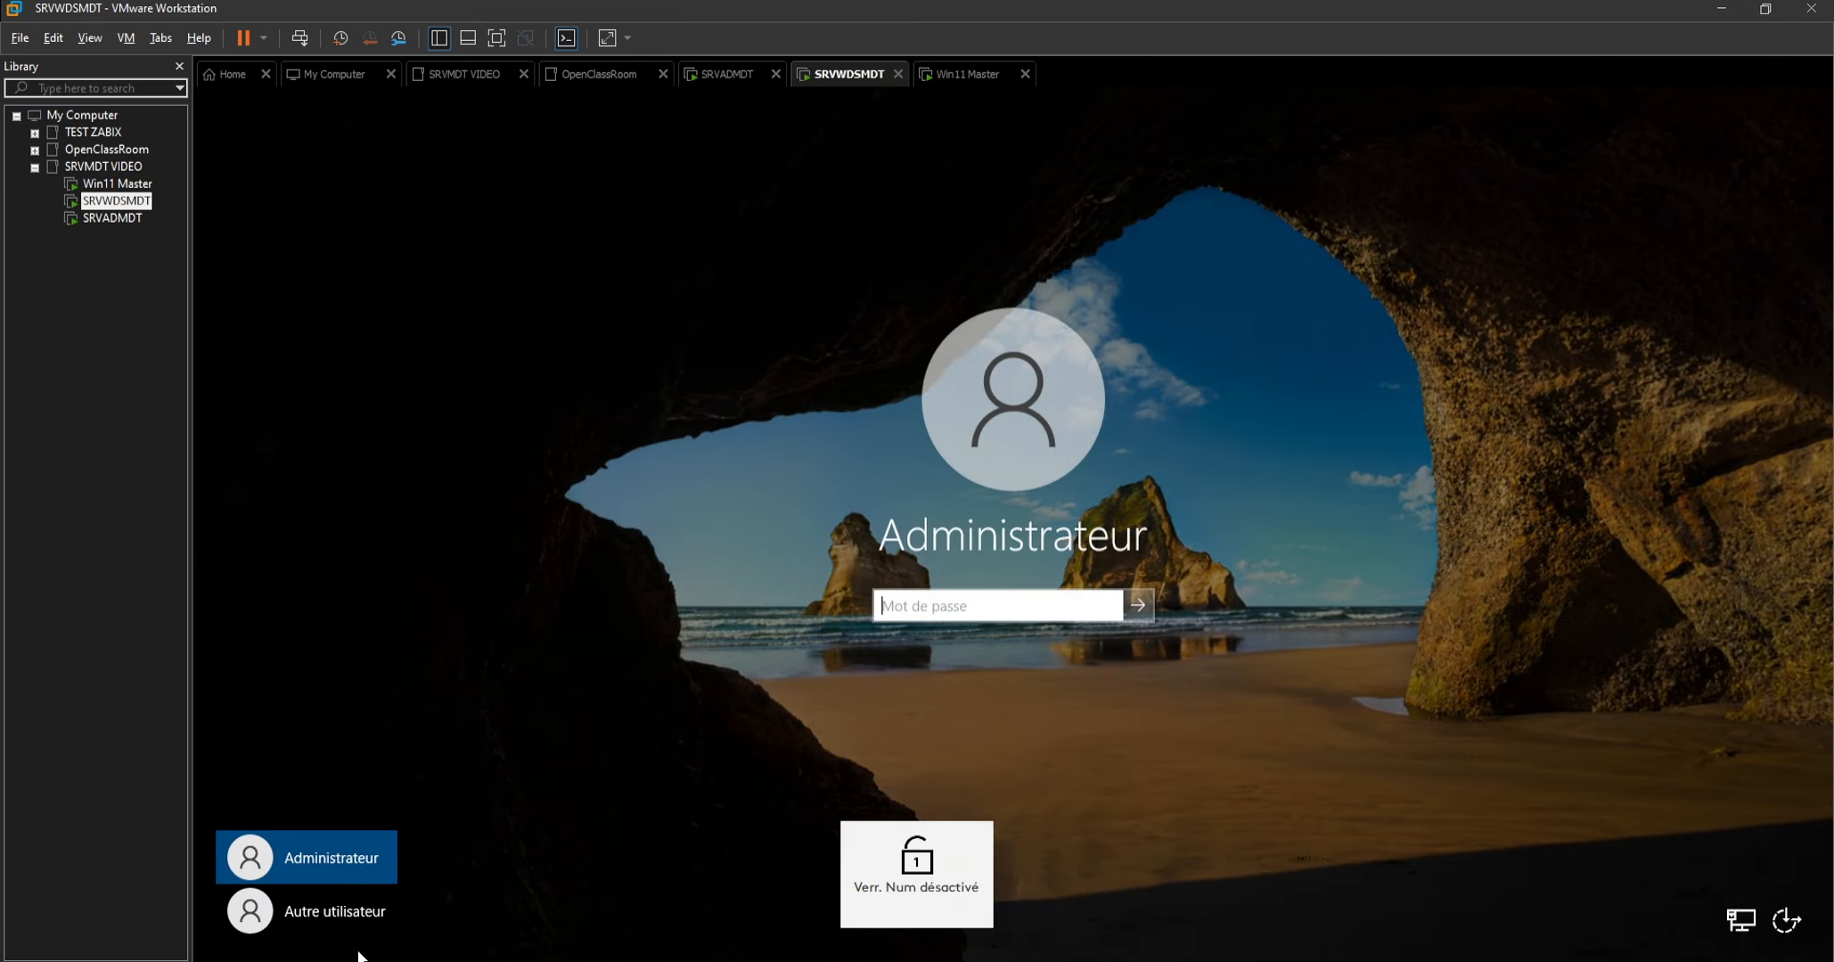
pyautogui.click(338, 912)
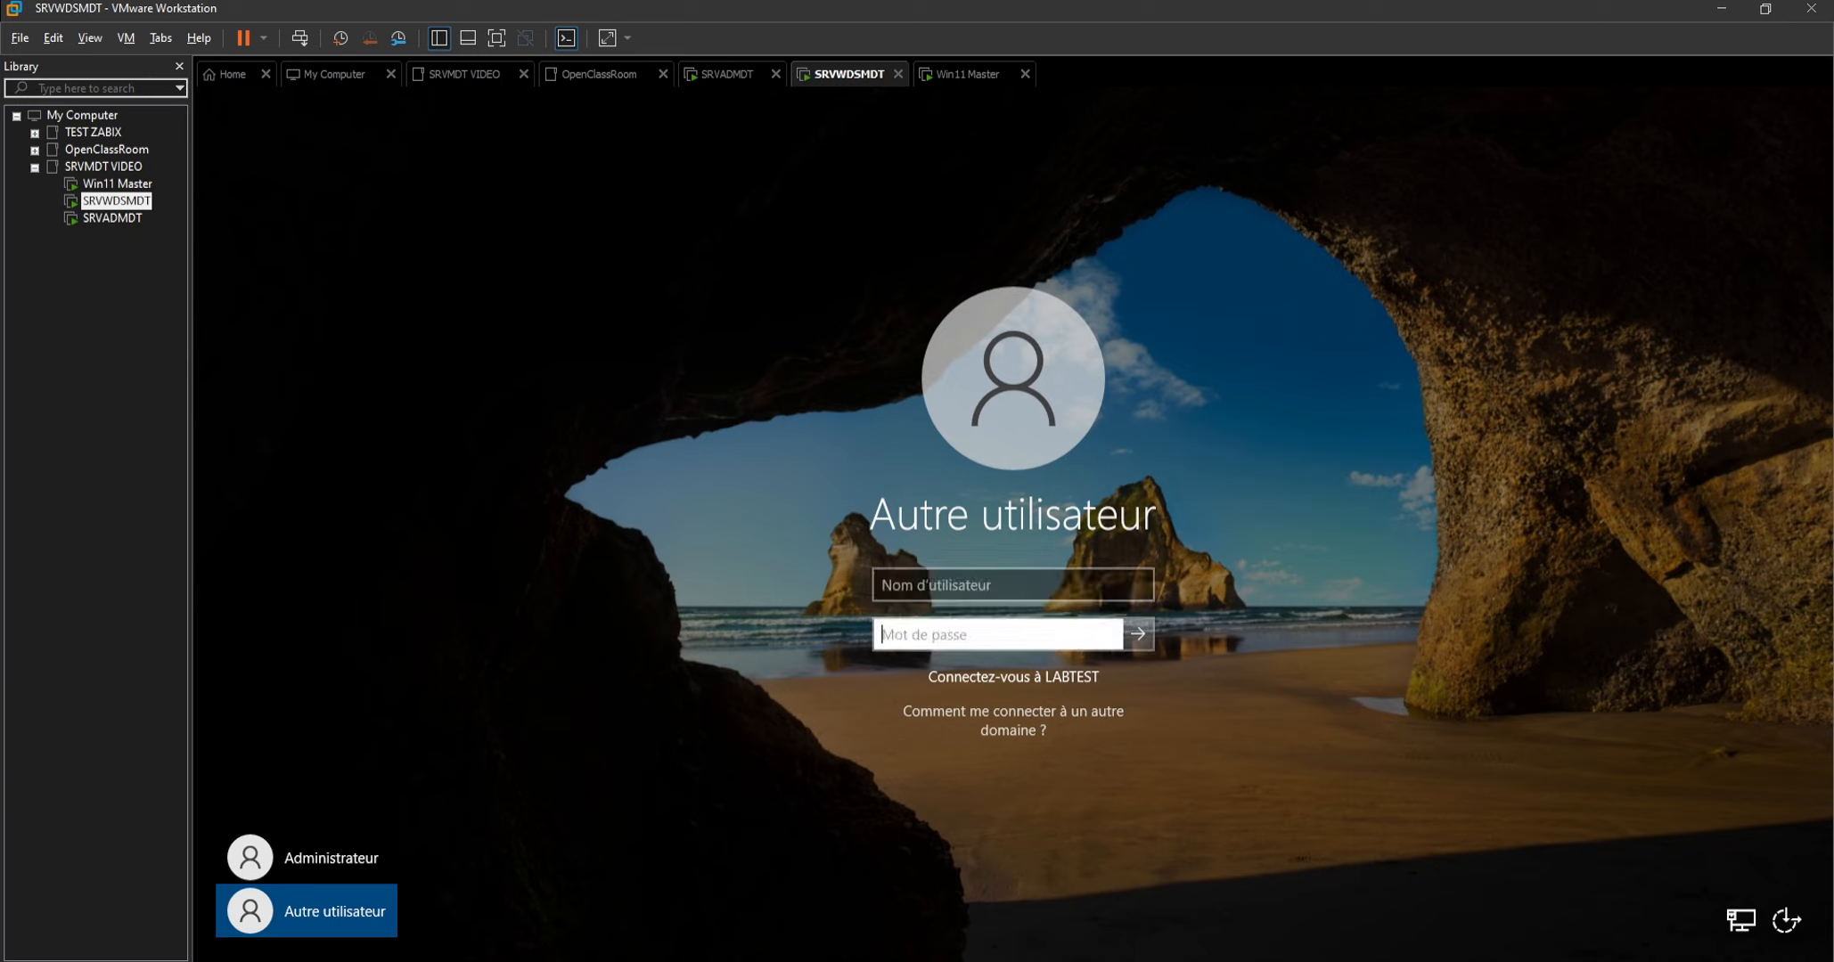
pyautogui.write('Lab')
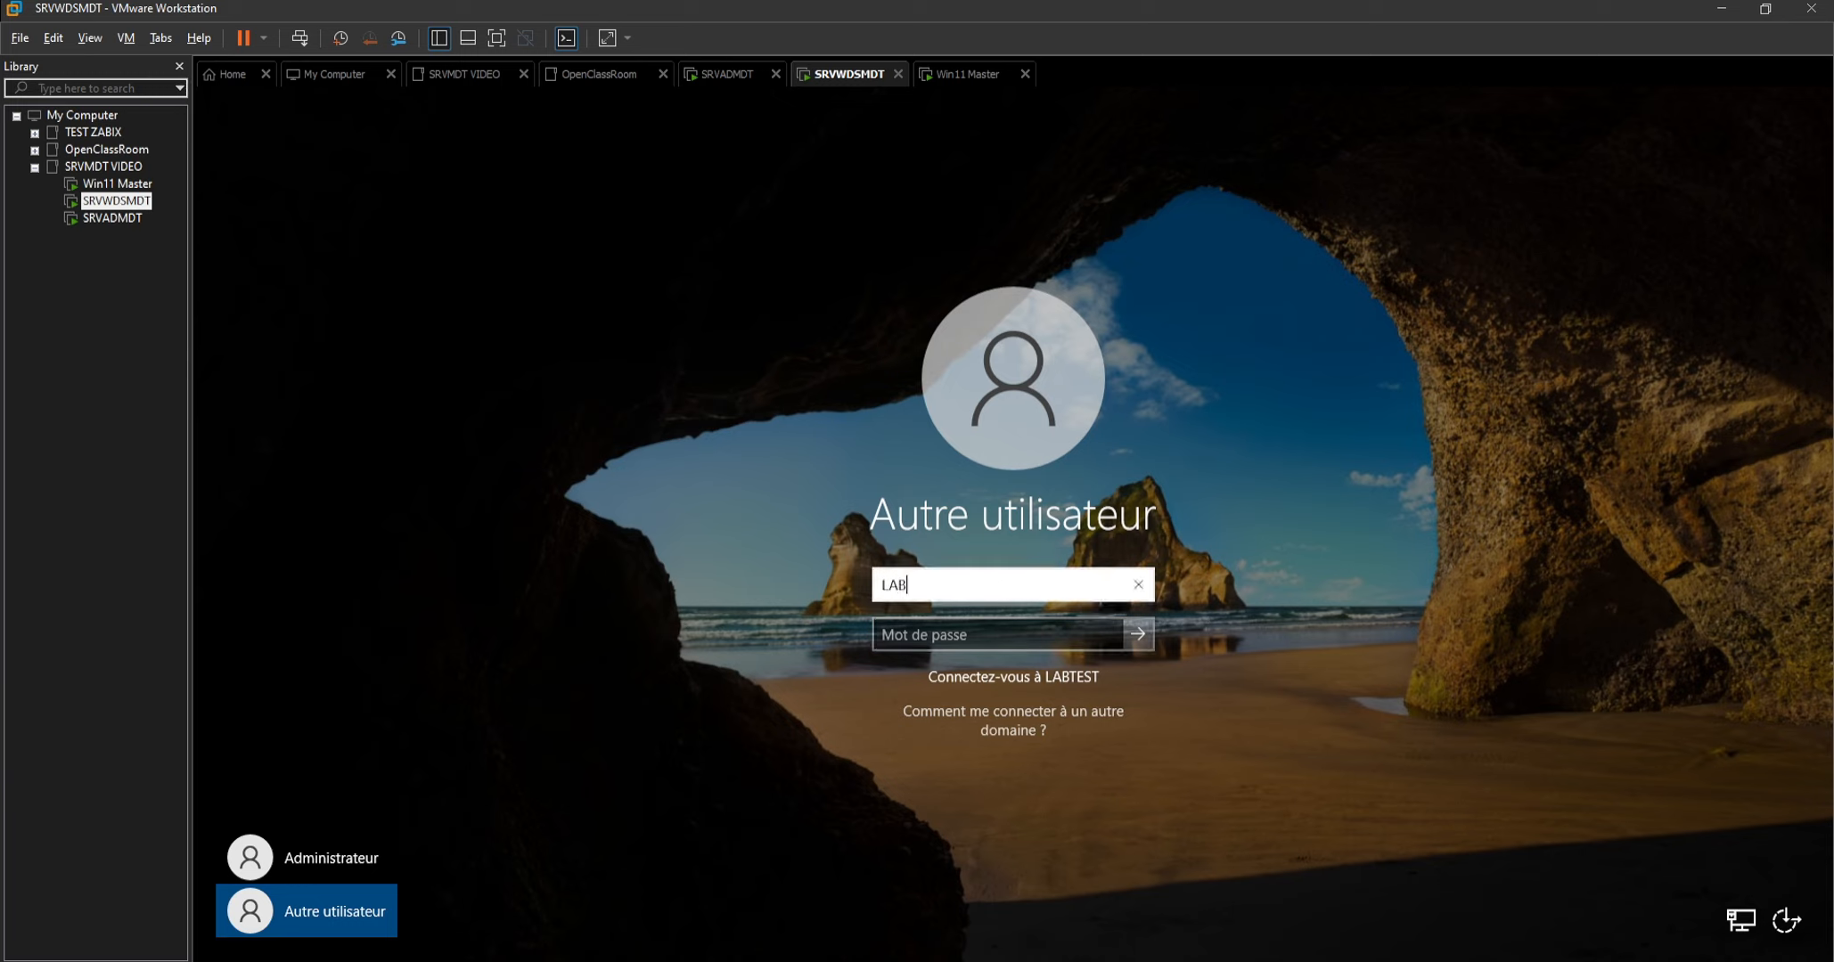
pyautogui.write('TEST\\Administrateur')
pyautogui.press('Tab')
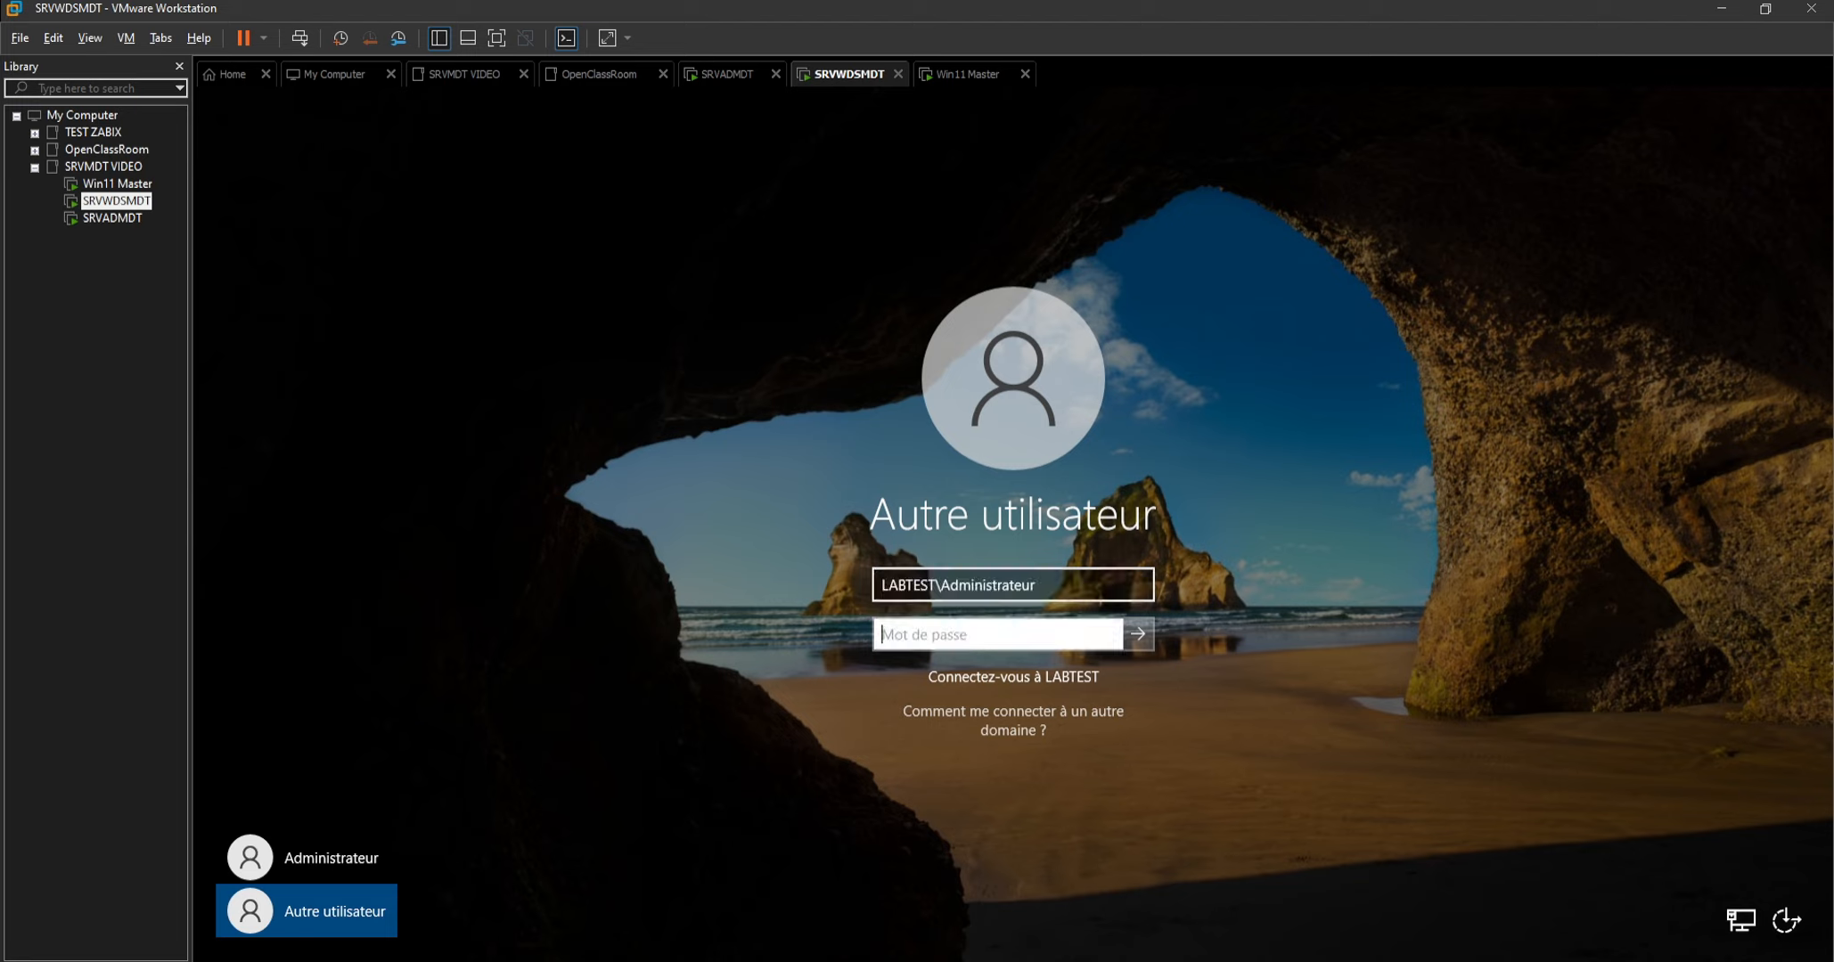
# Enter the domain administrator's account password with Num Lock enabled and sign in to SRVWDSMDT.
pyautogui.write('•••••••')
pyautogui.press('Num_Lock')
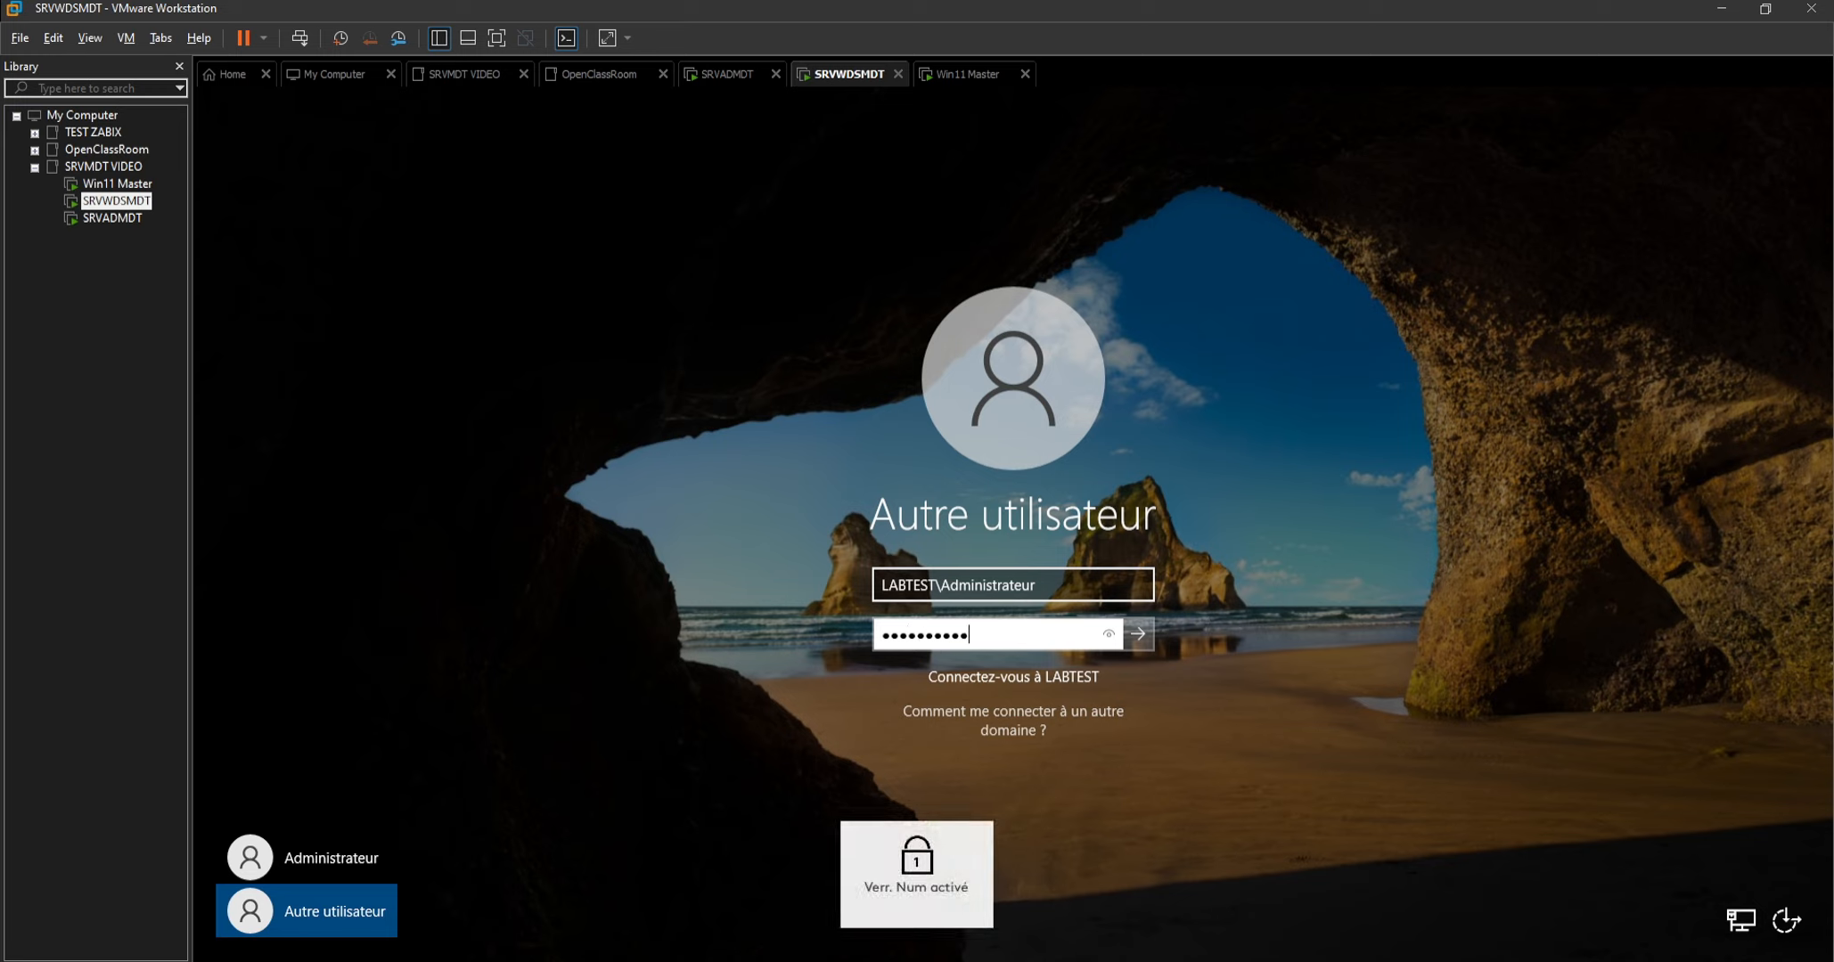
pyautogui.write('••')
pyautogui.press('Return')
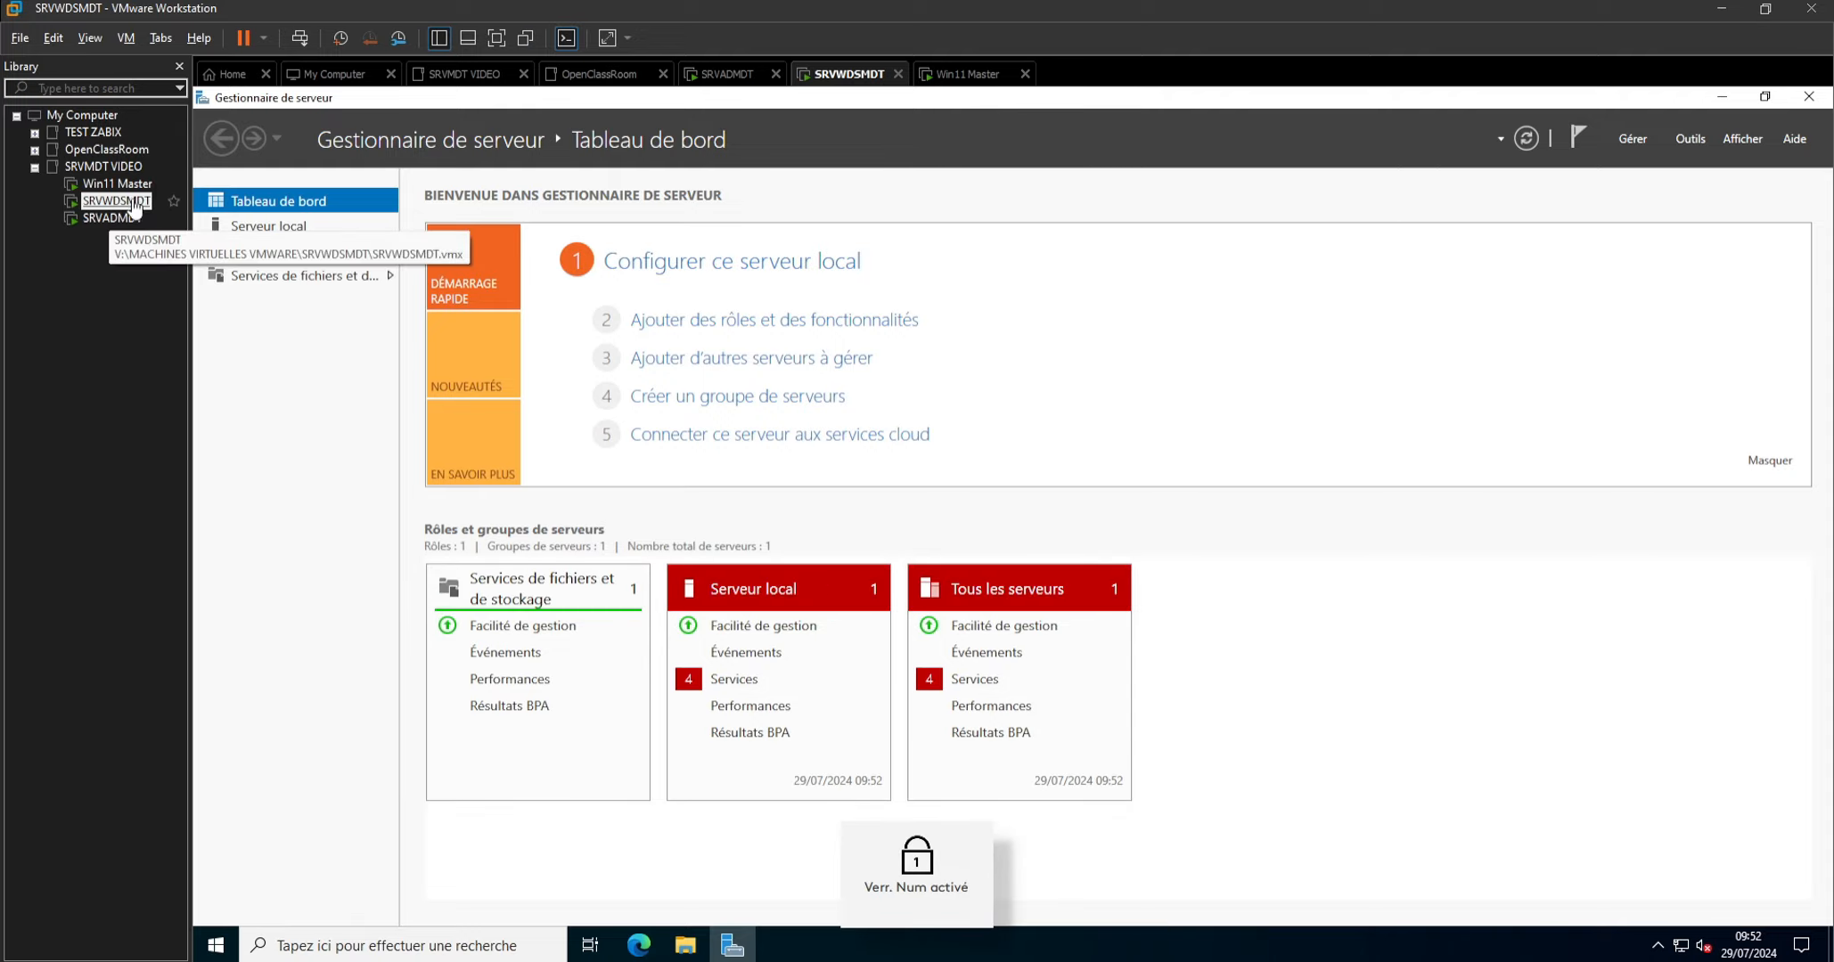
# Add a new 60 GB SCSI virtual hard disk stored as a single file, SRVWDSMDT-0.vmdk, to the SRVWDSMDT virtual machine.
pyautogui.rightClick(135, 207)
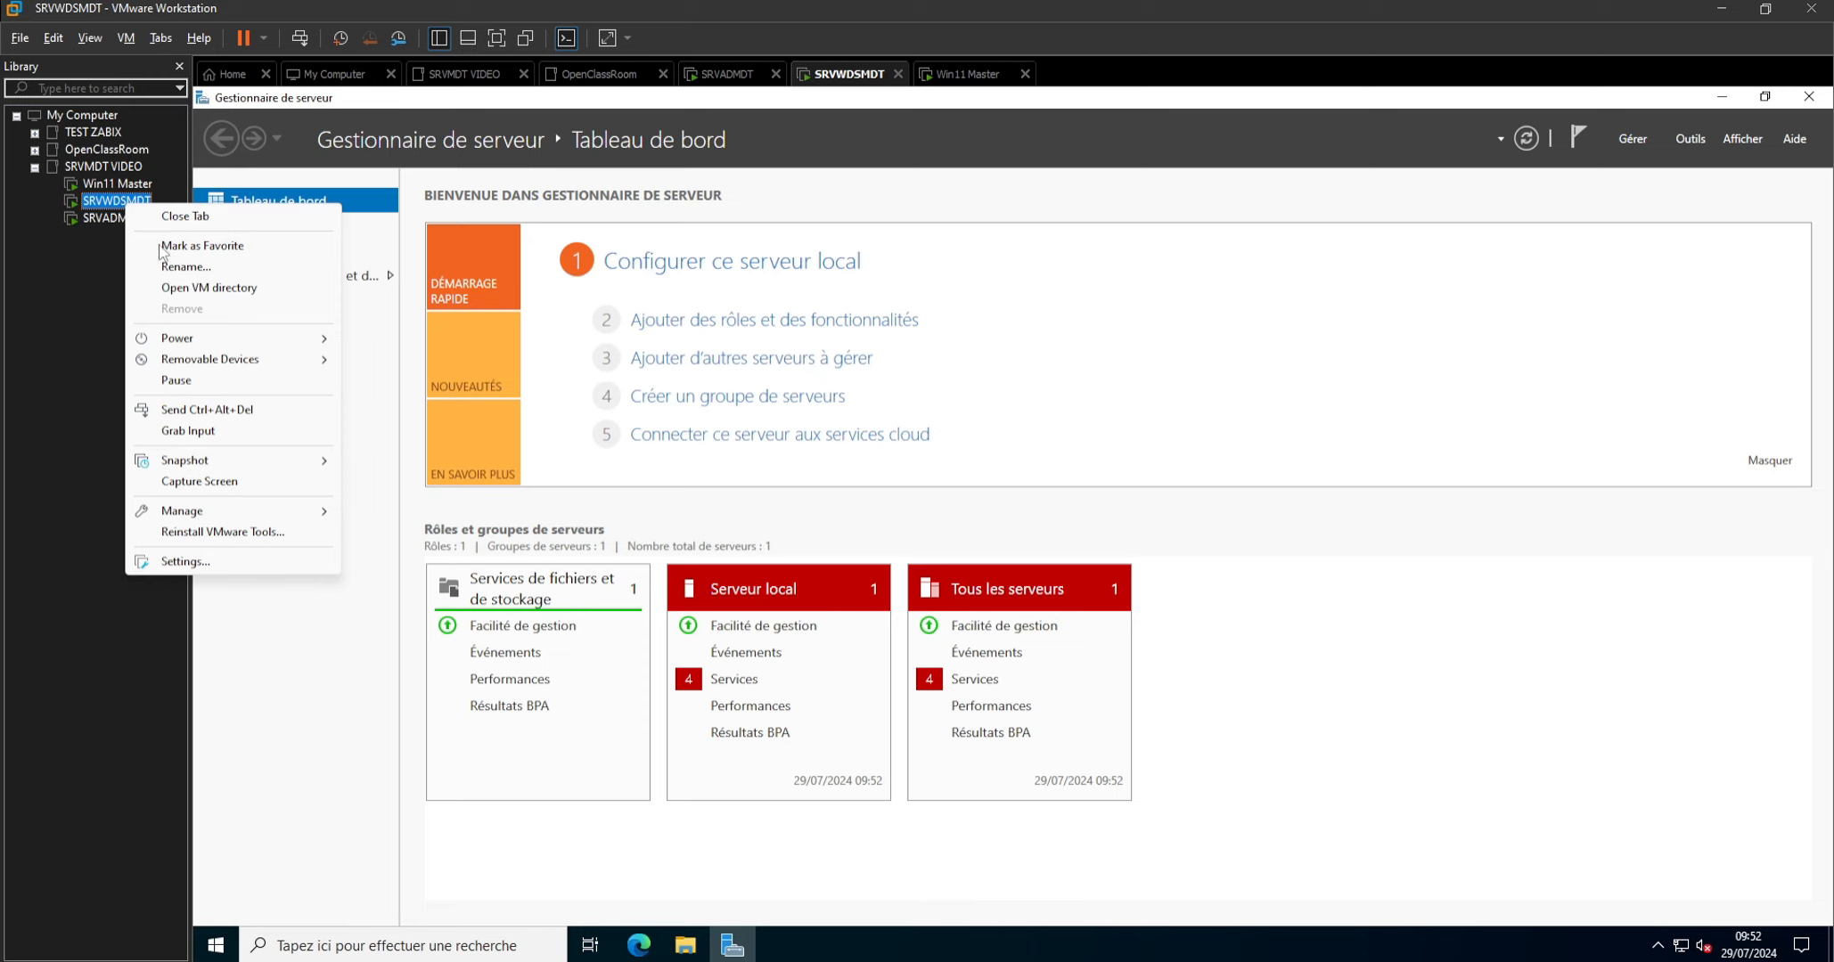
pyautogui.click(183, 562)
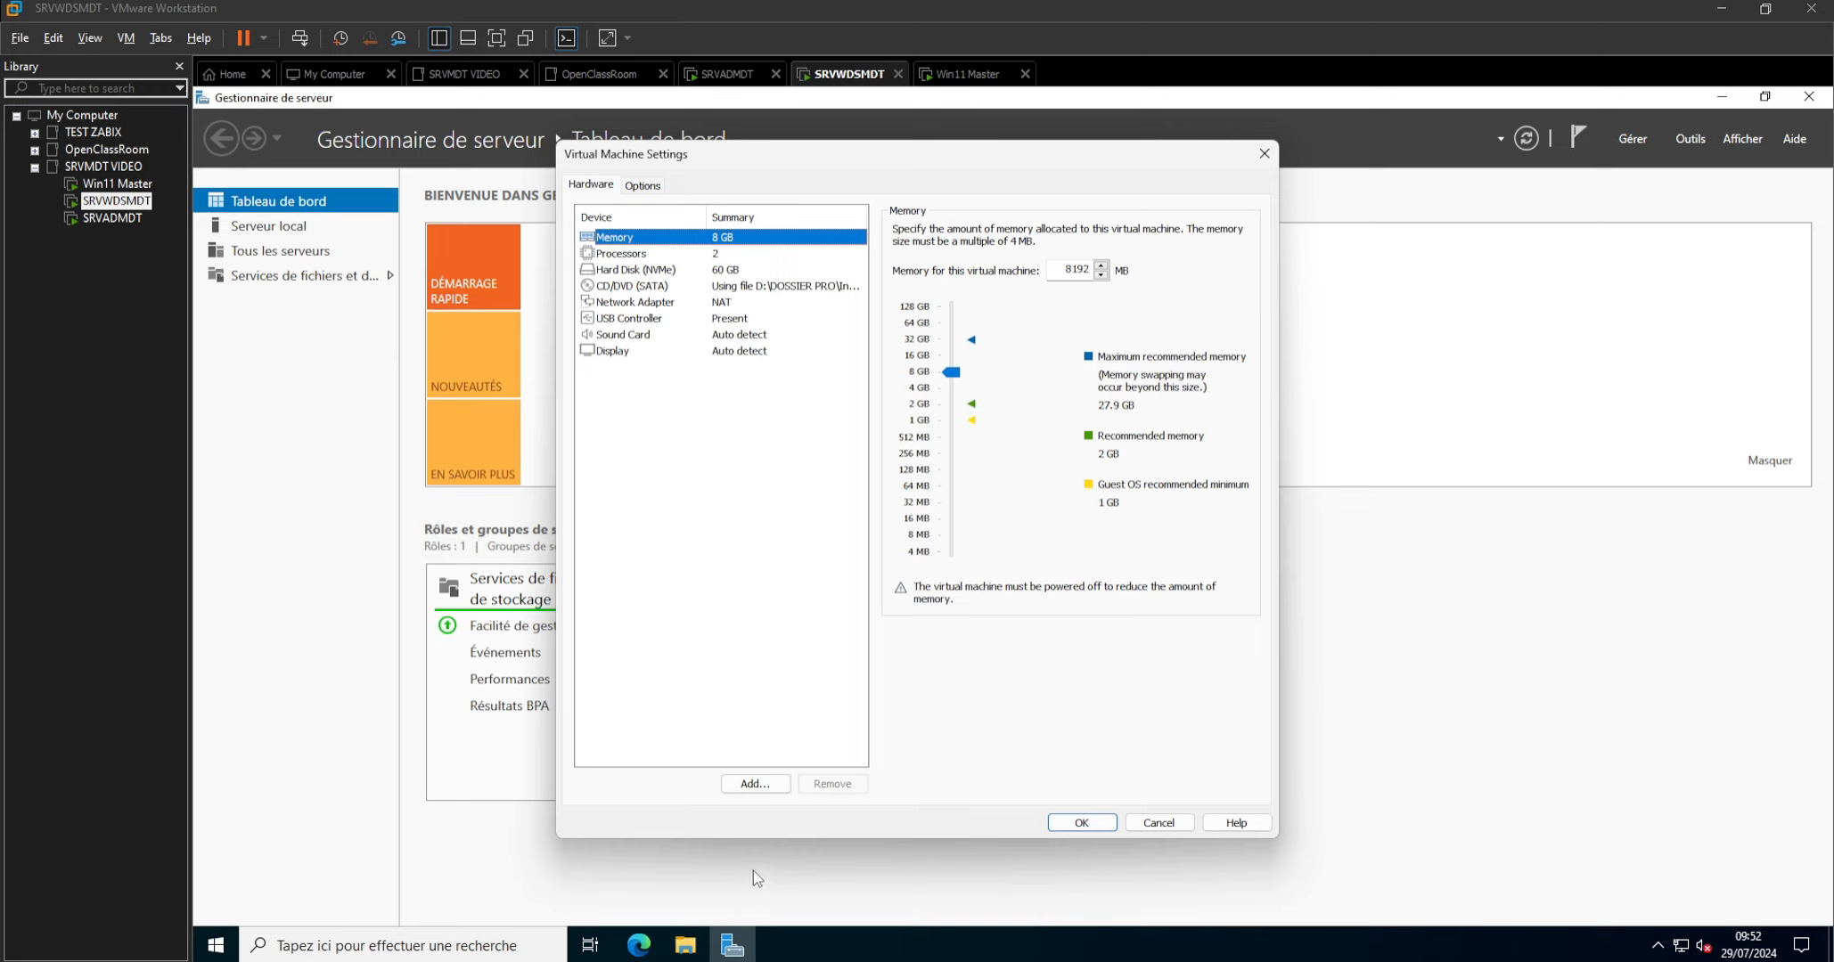
pyautogui.click(755, 783)
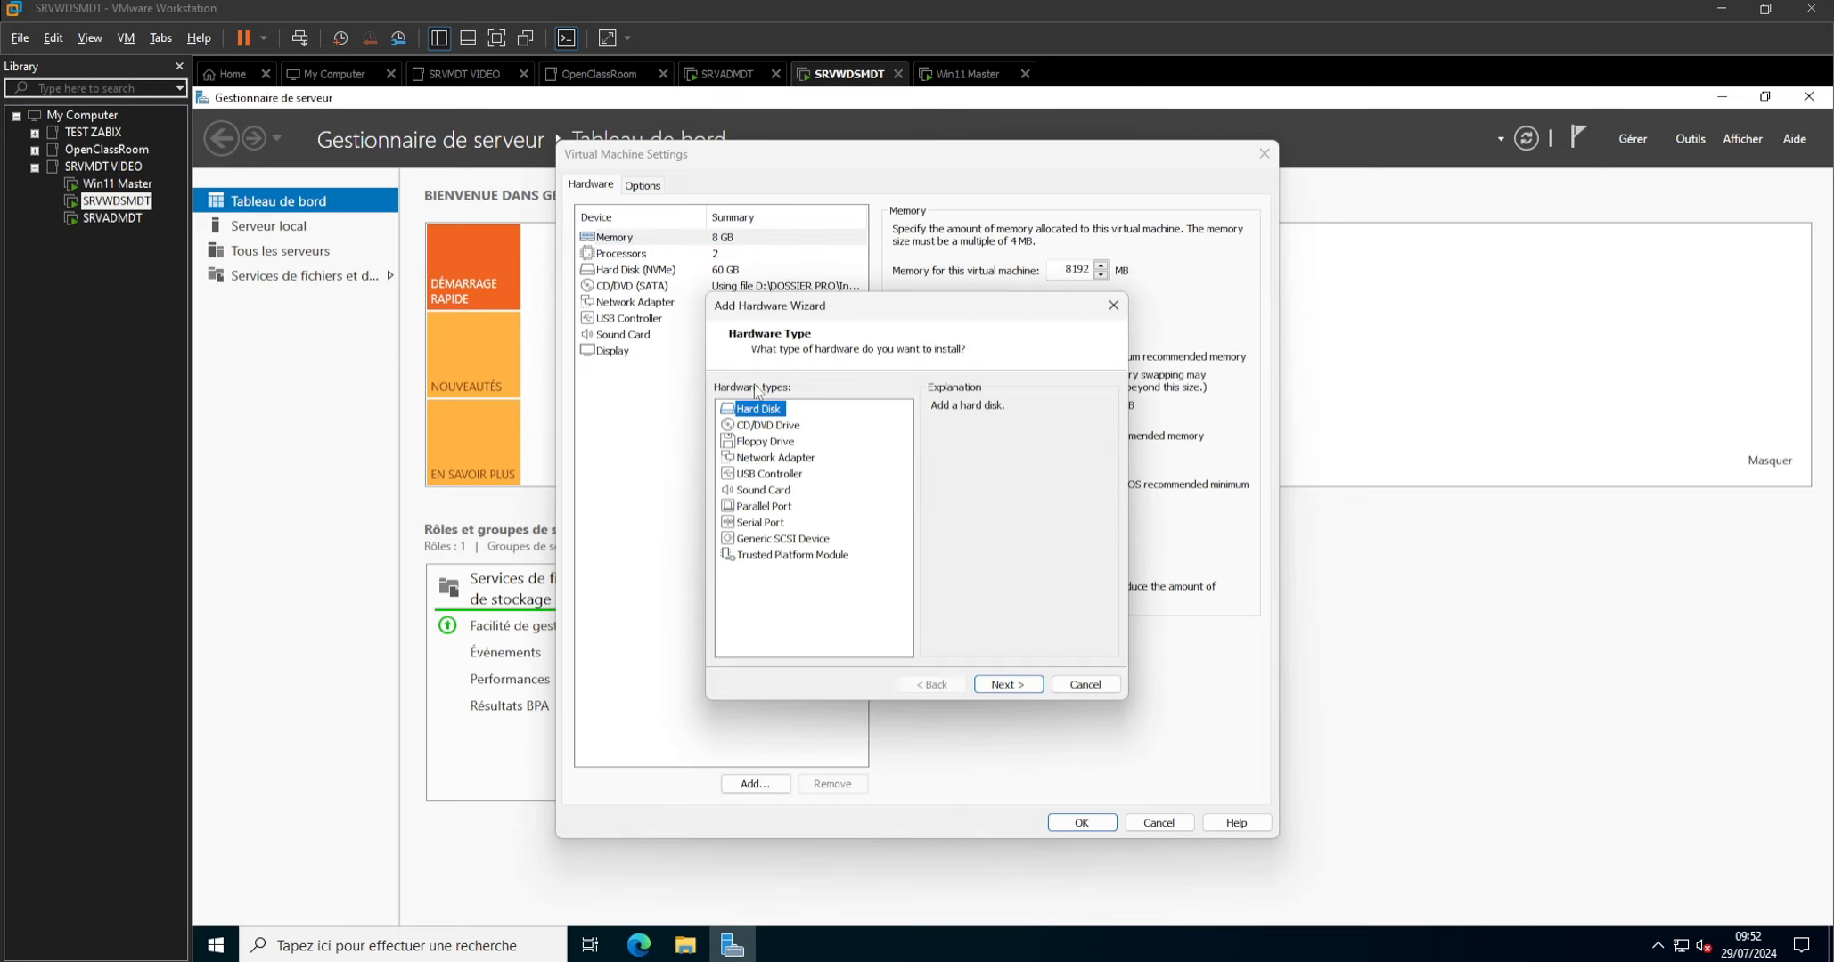
pyautogui.click(1007, 691)
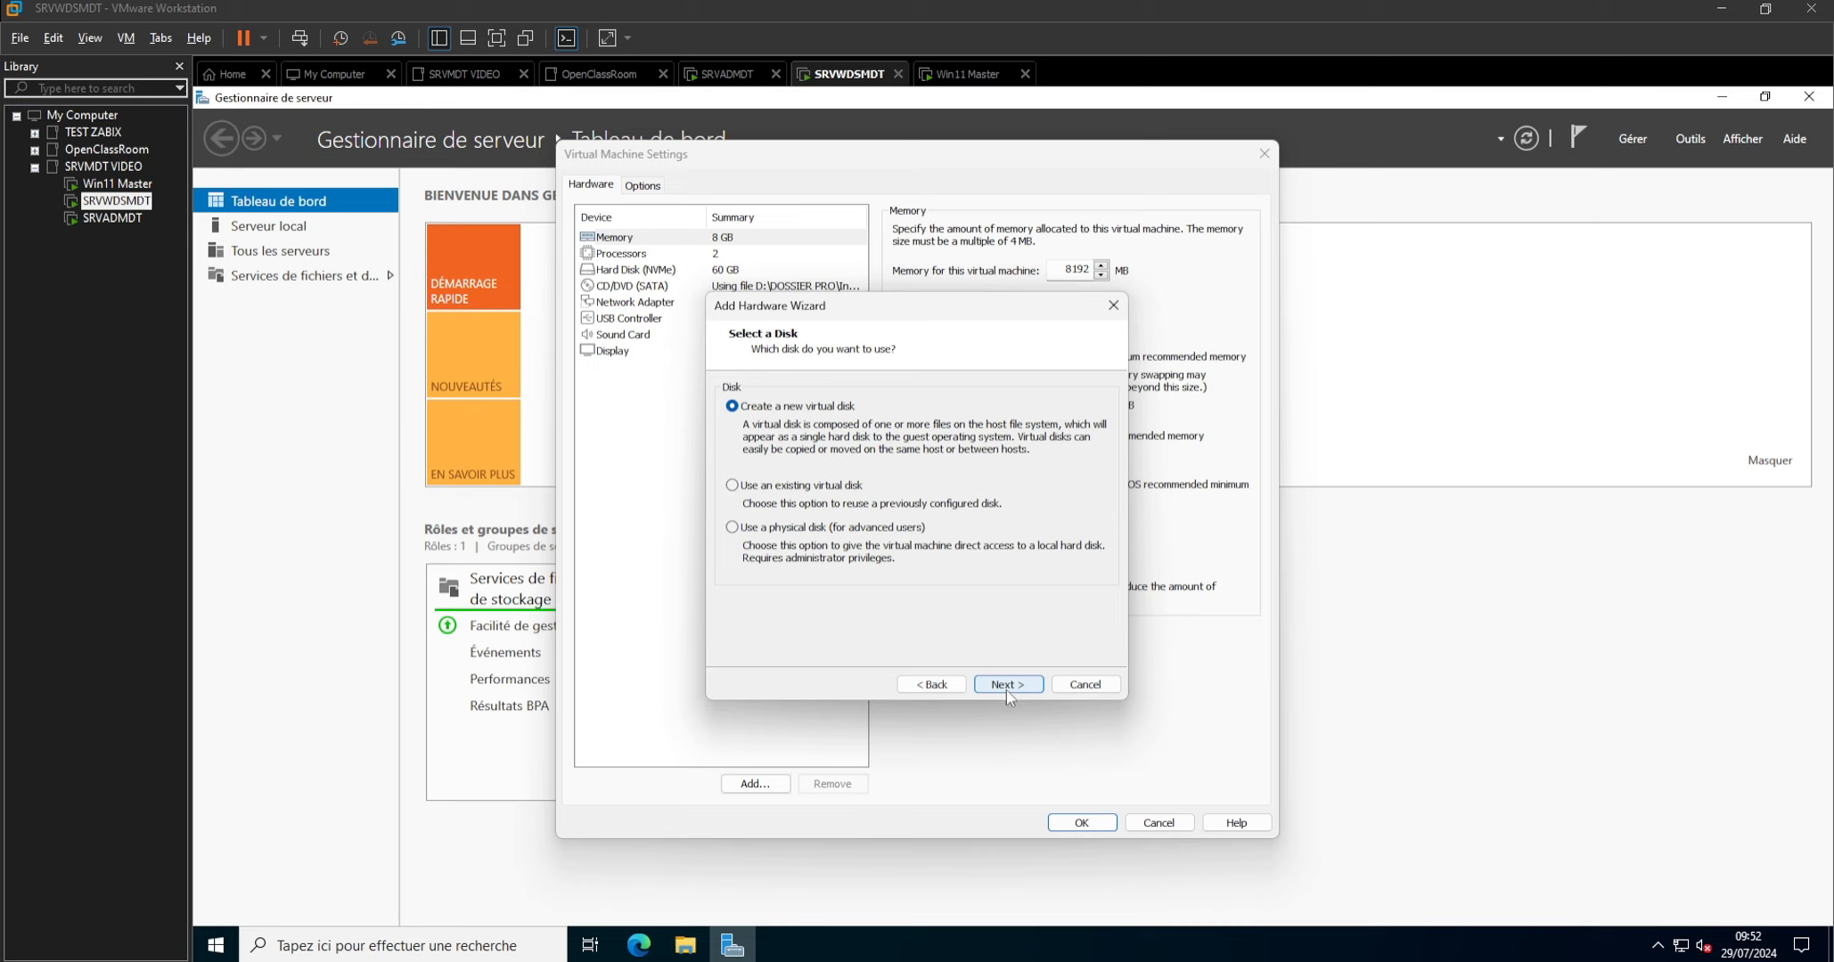
pyautogui.click(1006, 686)
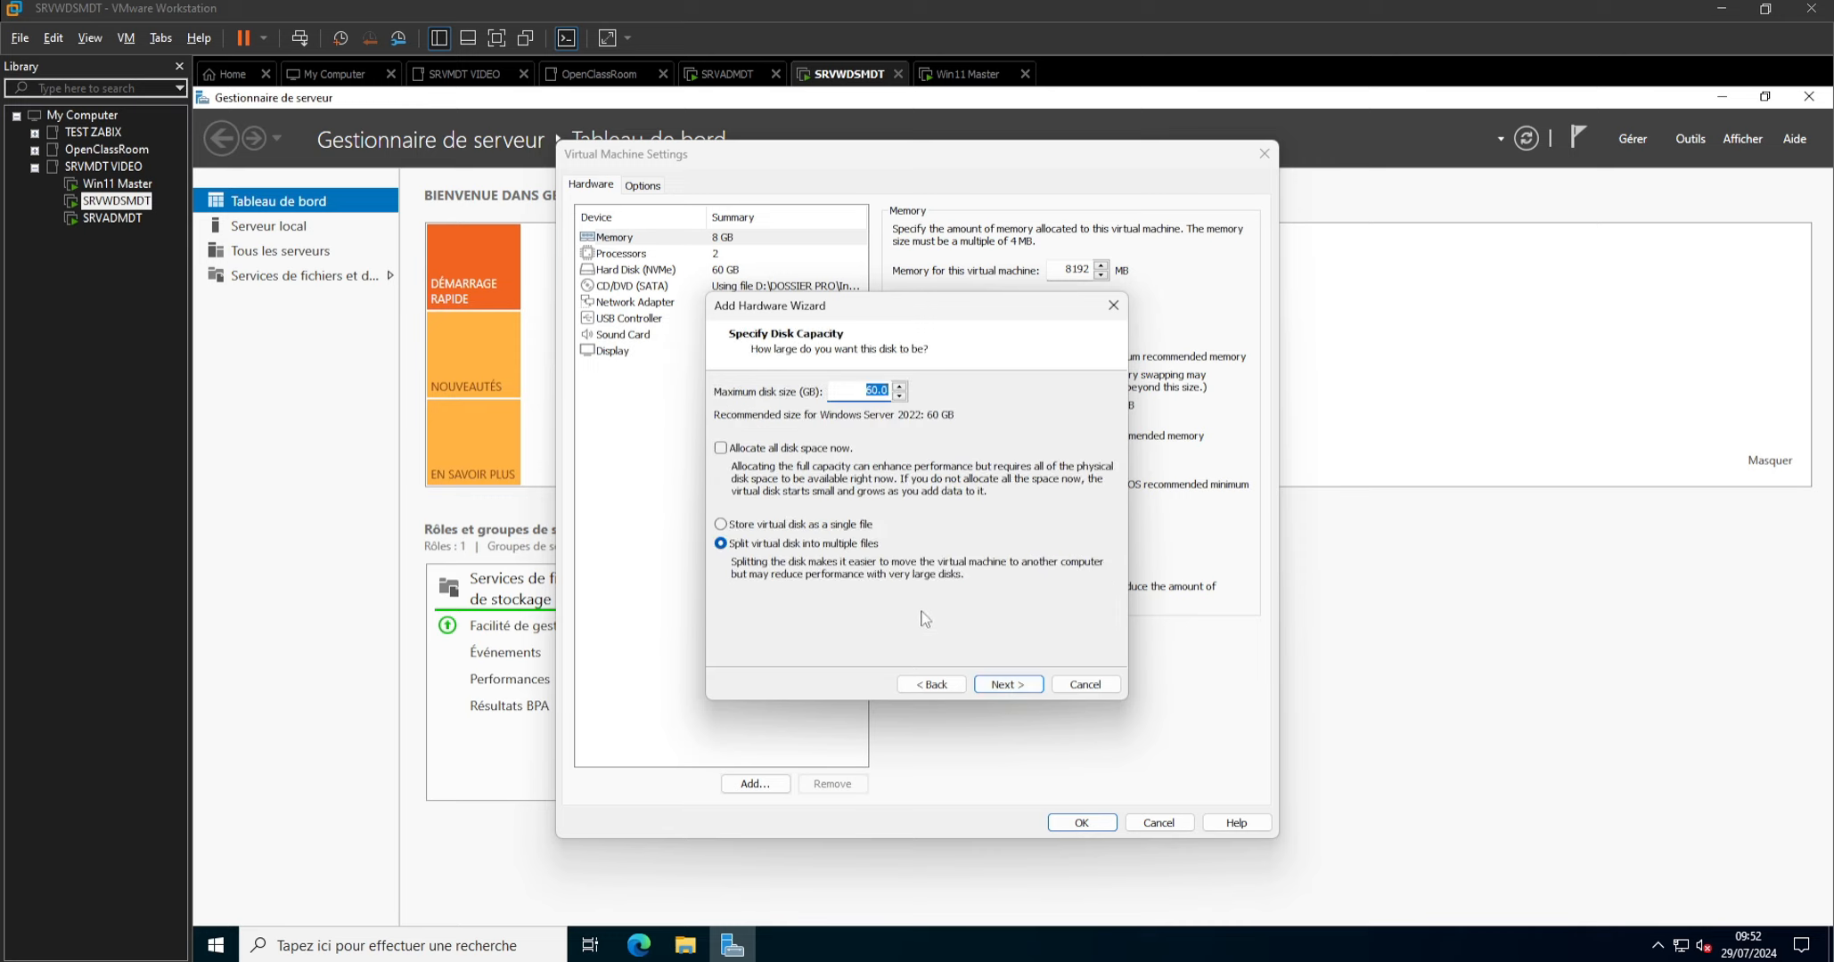
pyautogui.click(795, 525)
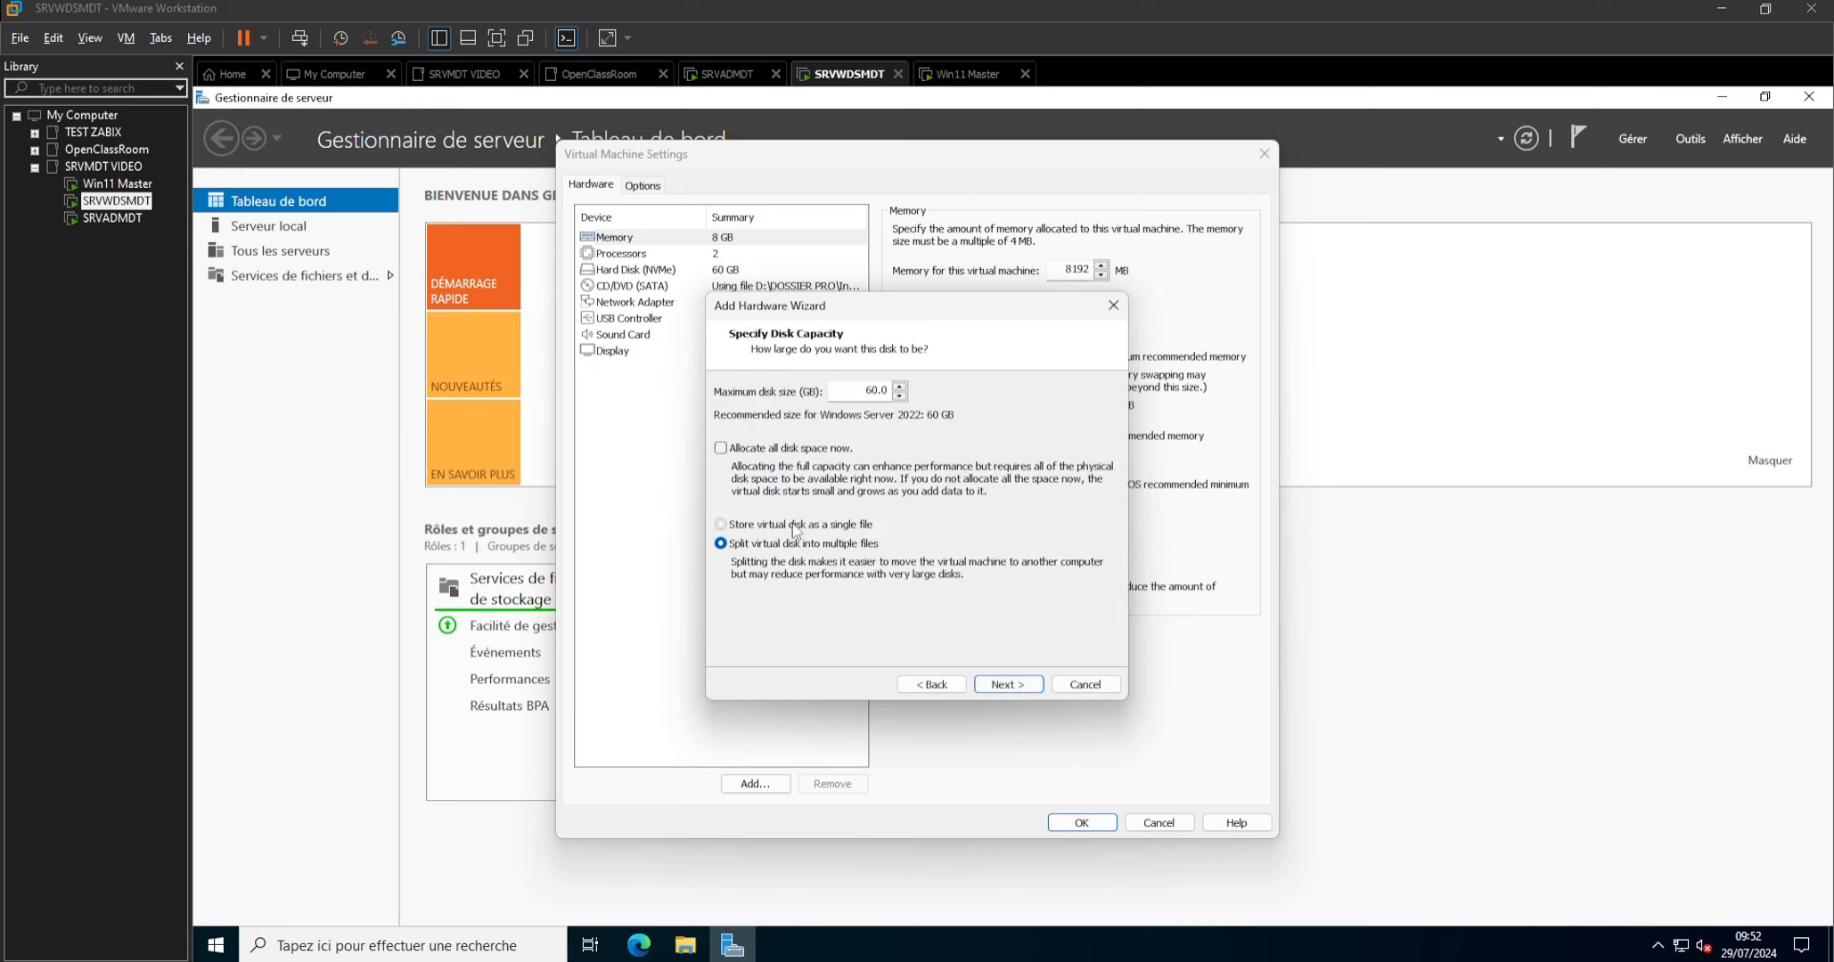
pyautogui.click(1008, 685)
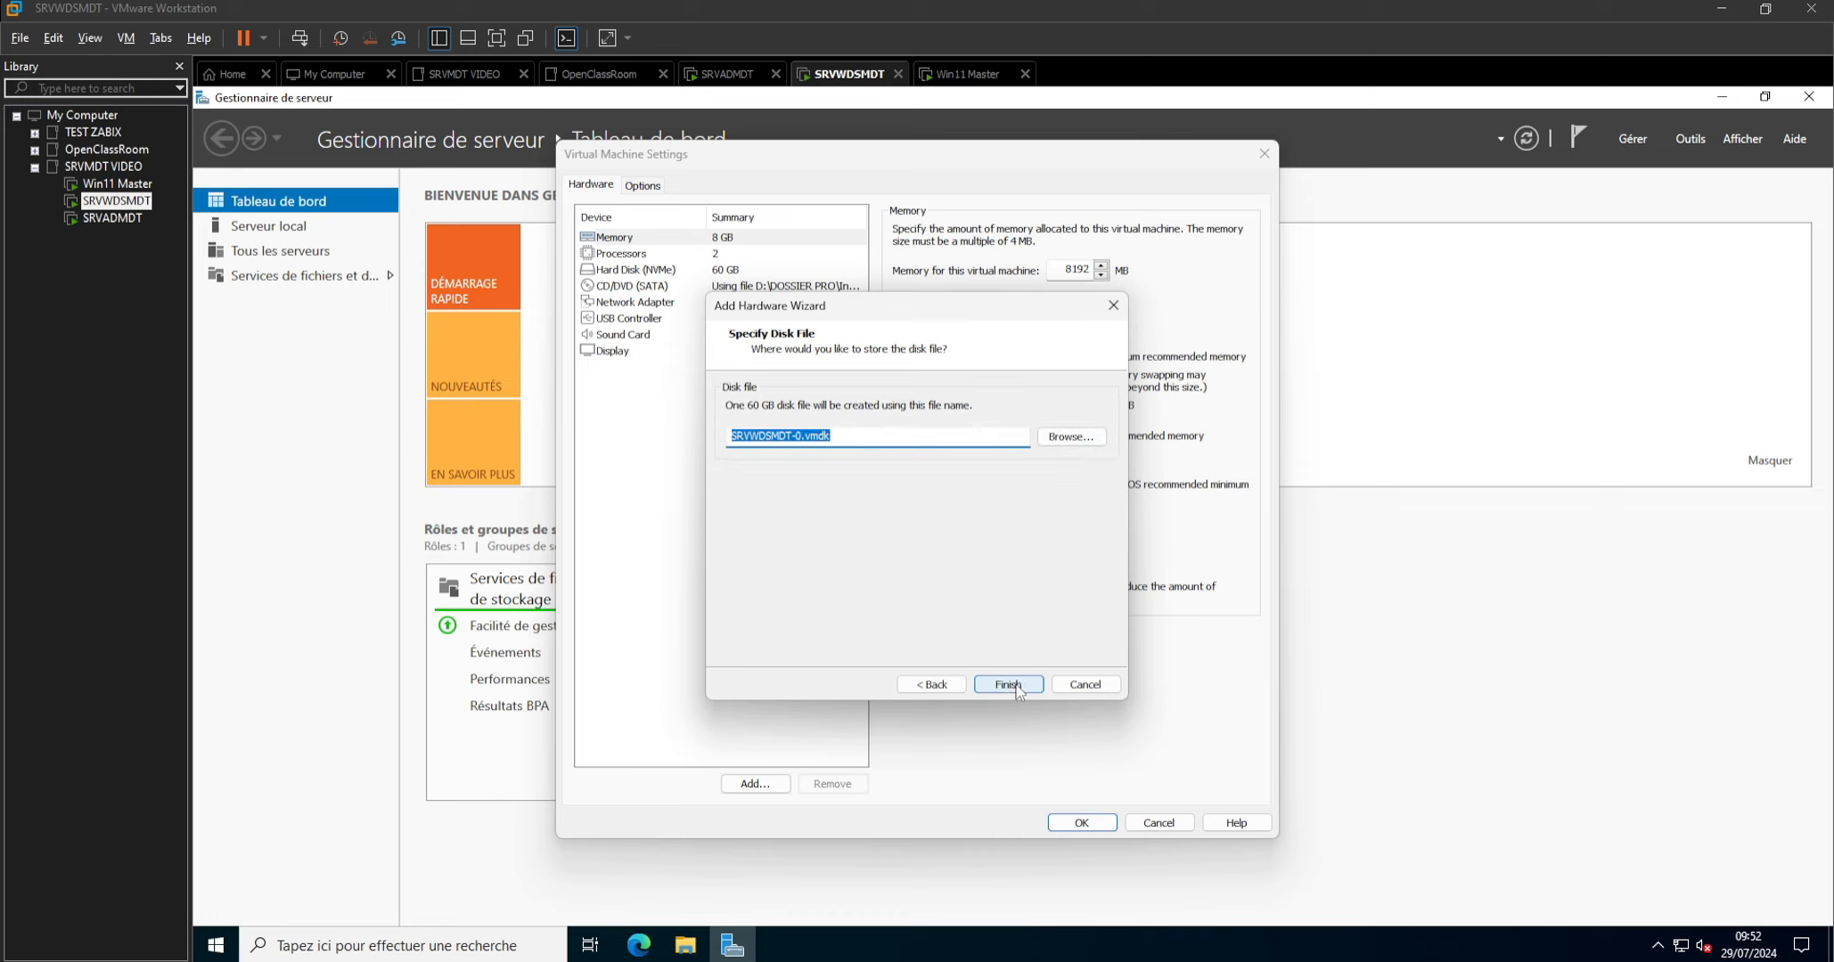
pyautogui.click(1016, 686)
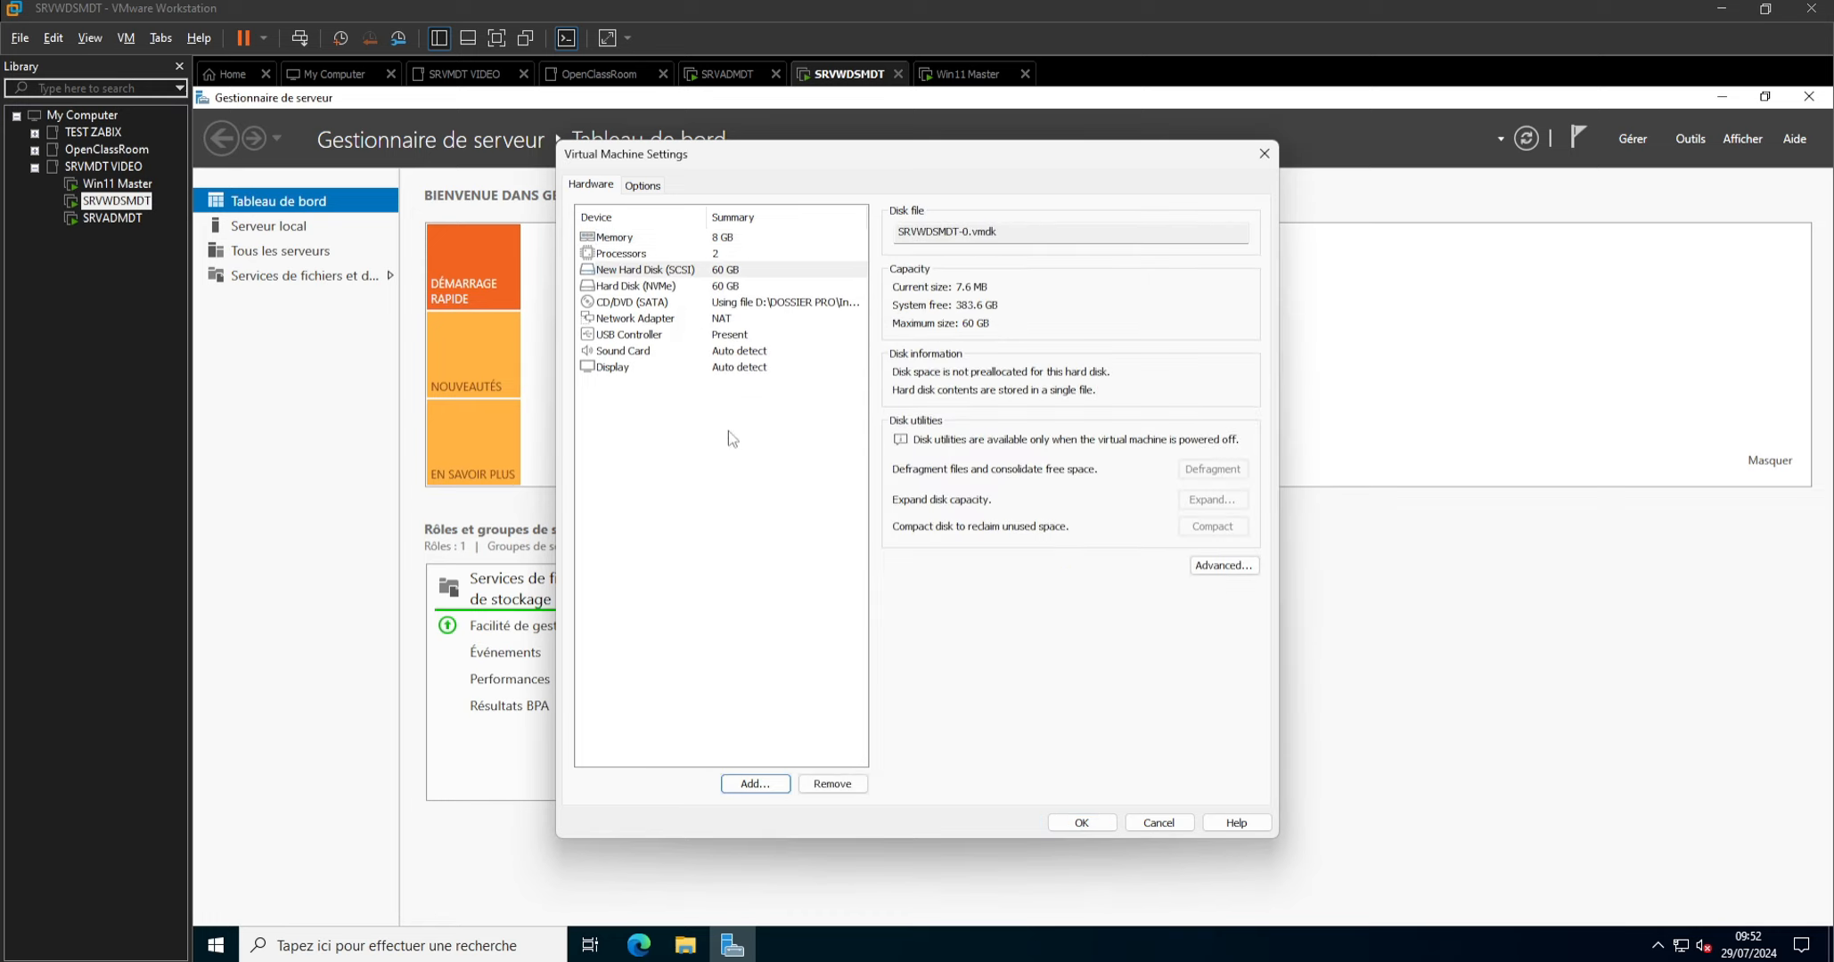
pyautogui.click(1082, 823)
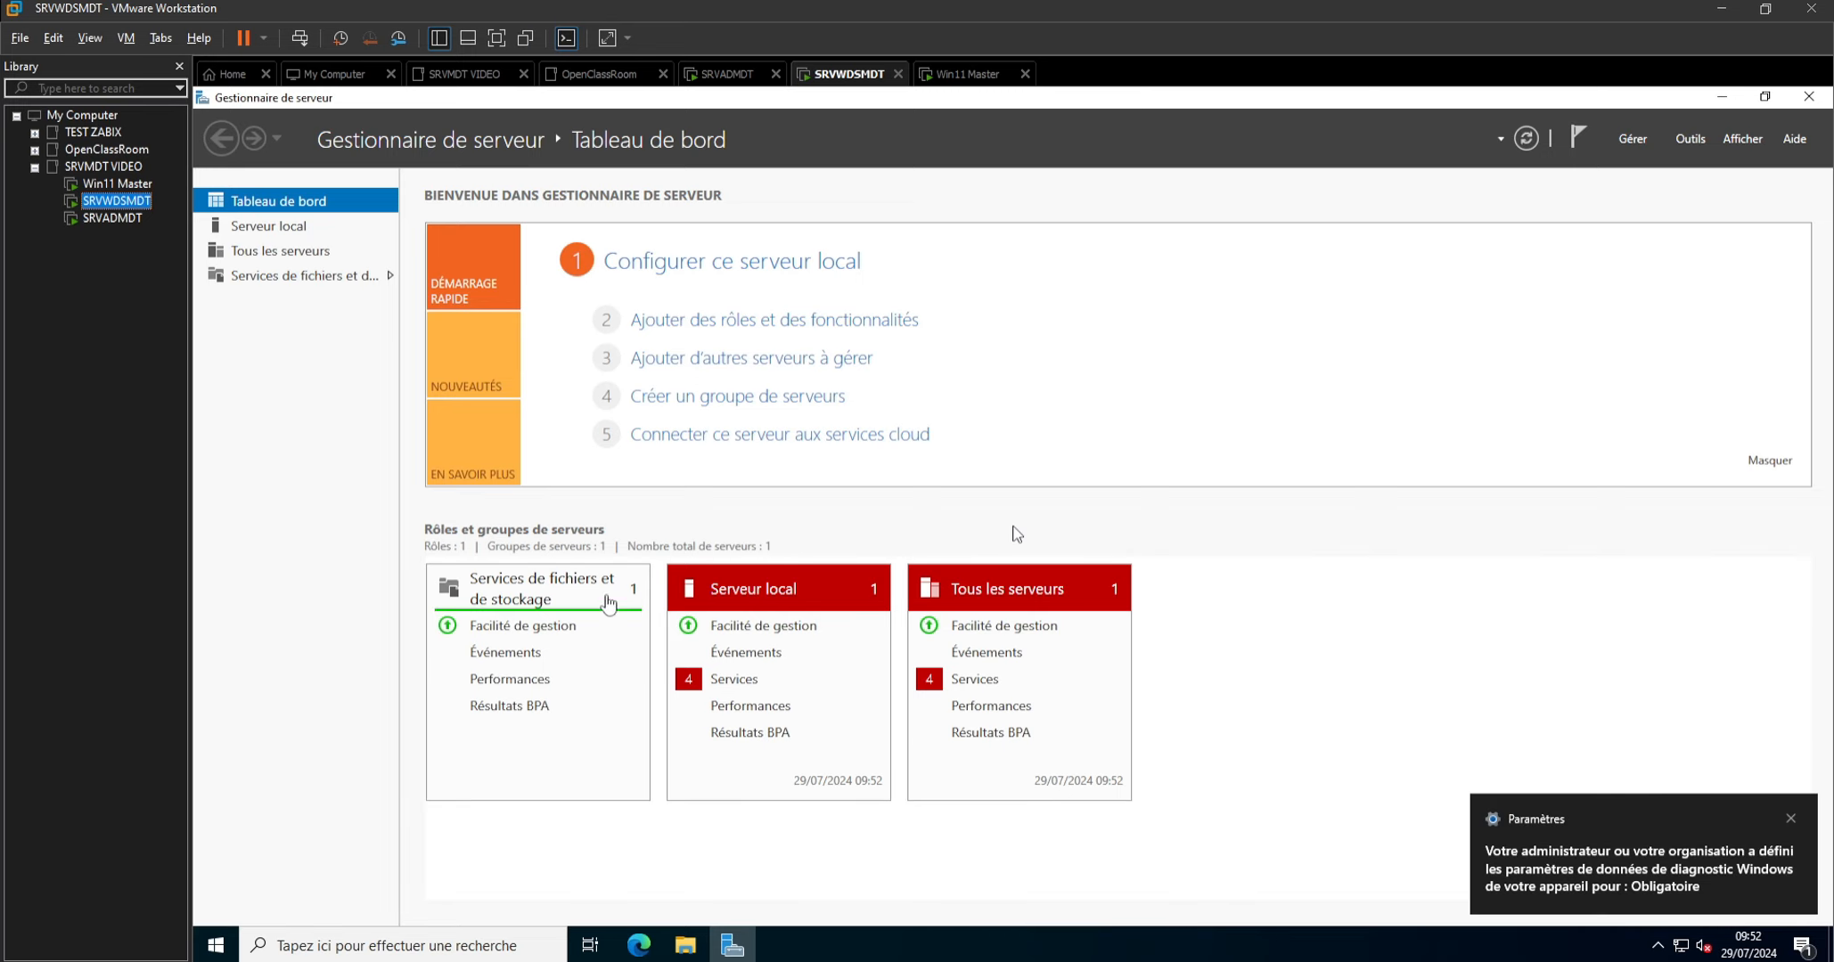
# Bring the offline disk 1 online in SRVWDSMDT's file and storage services.
pyautogui.click(285, 277)
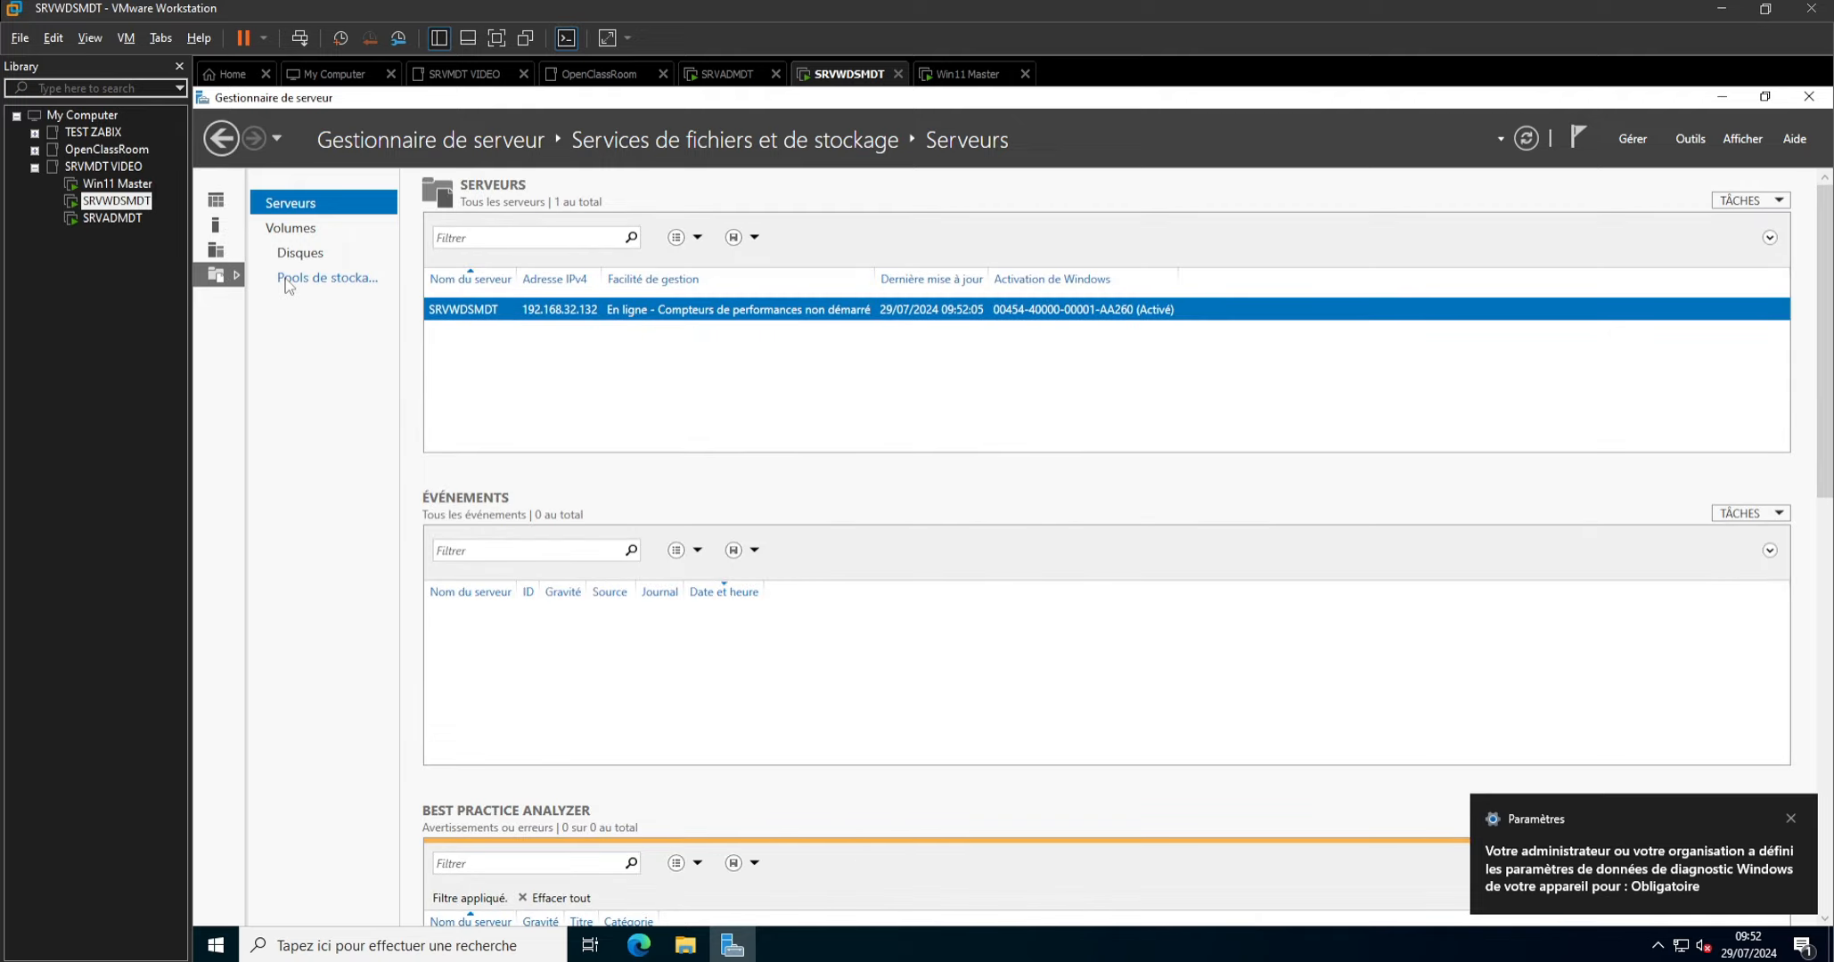
pyautogui.click(297, 254)
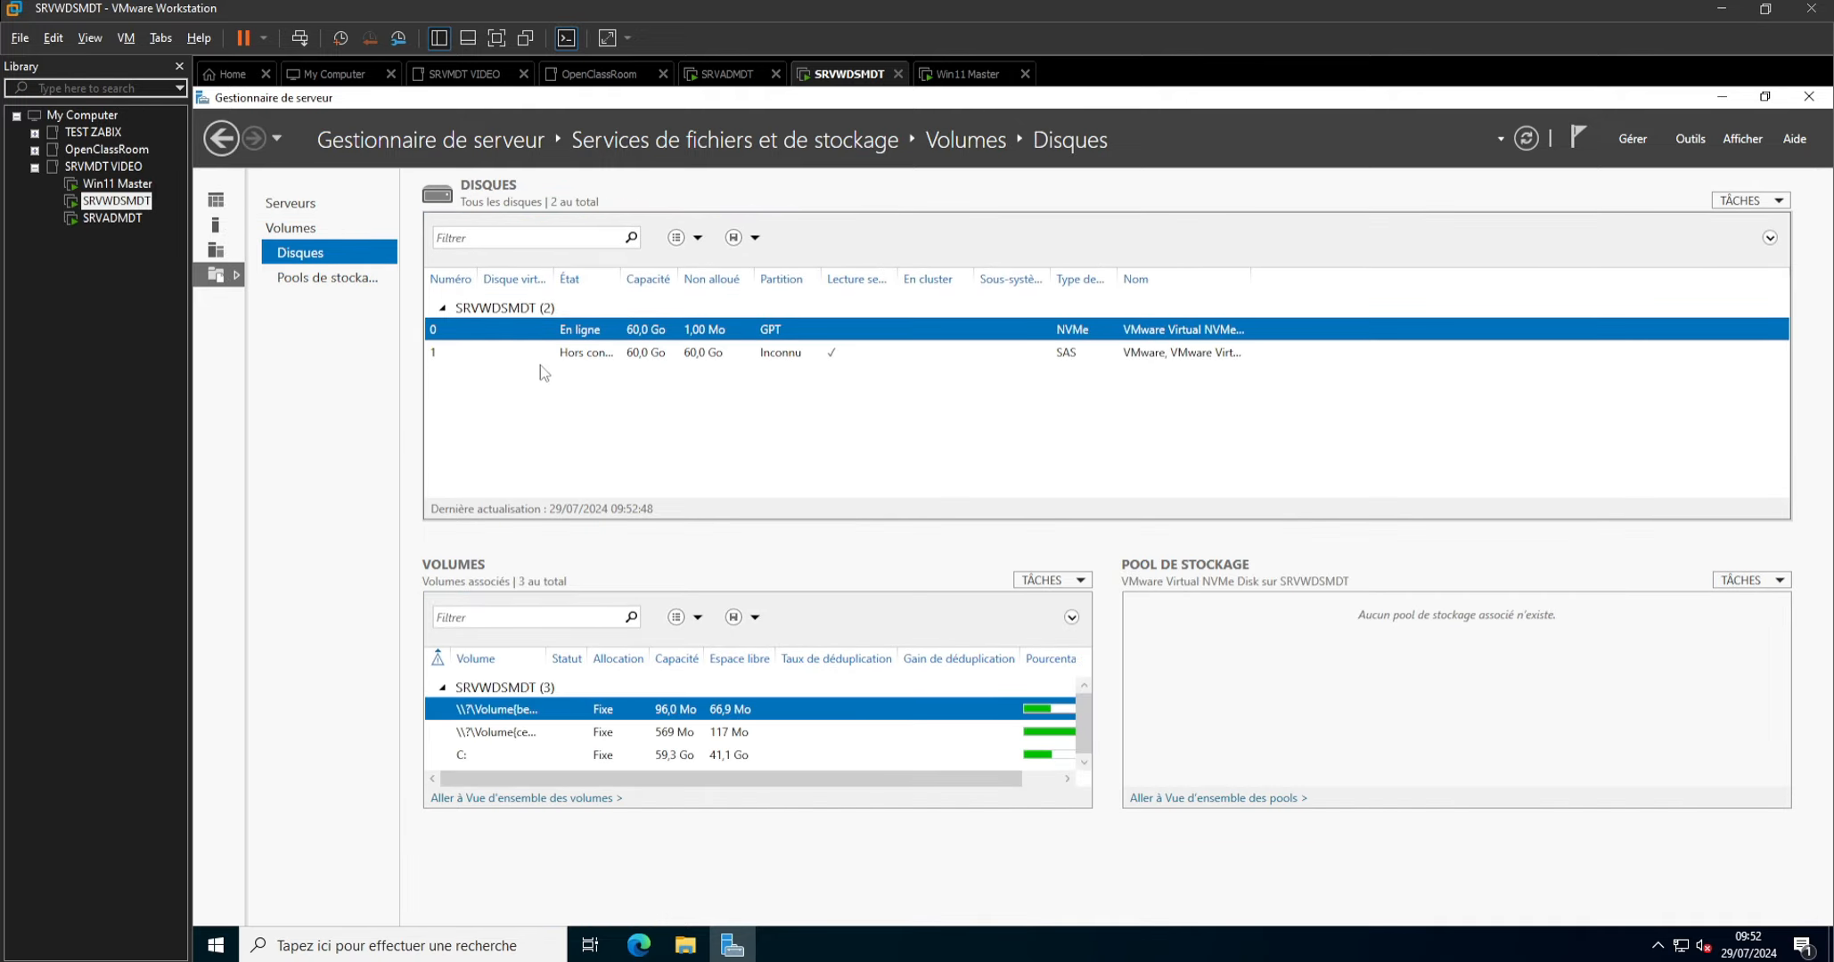
pyautogui.click(594, 356)
pyautogui.rightClick(595, 357)
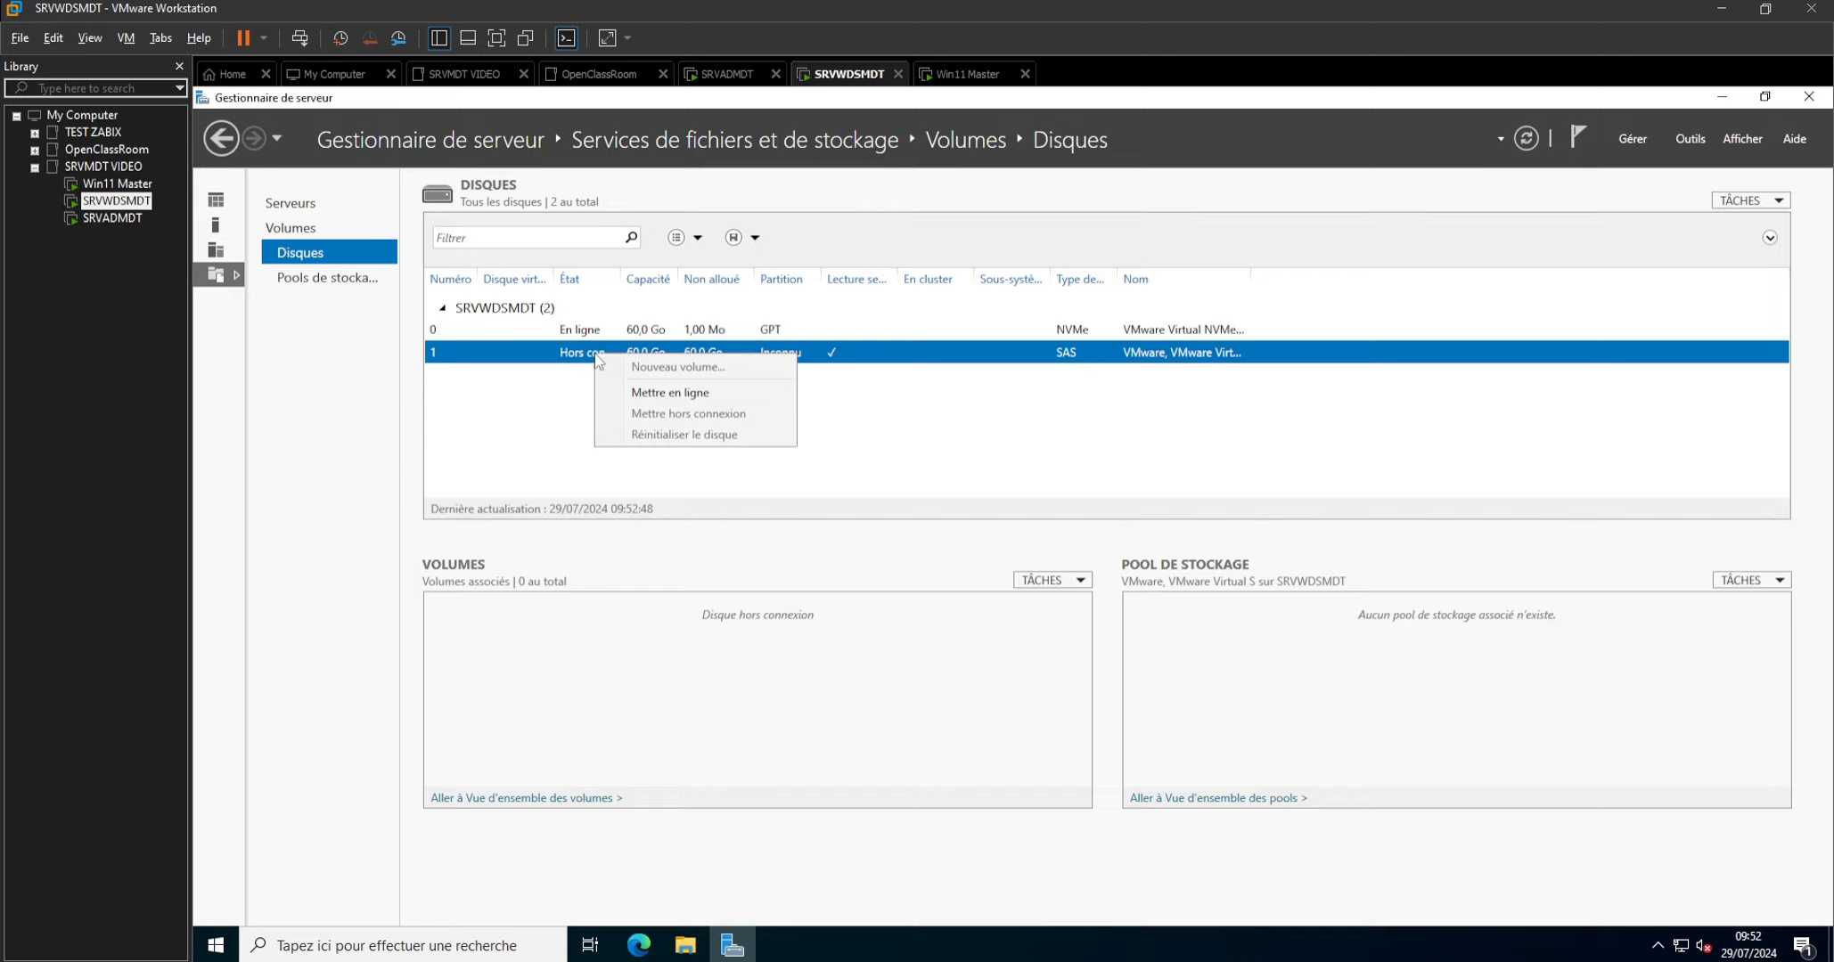
pyautogui.click(661, 392)
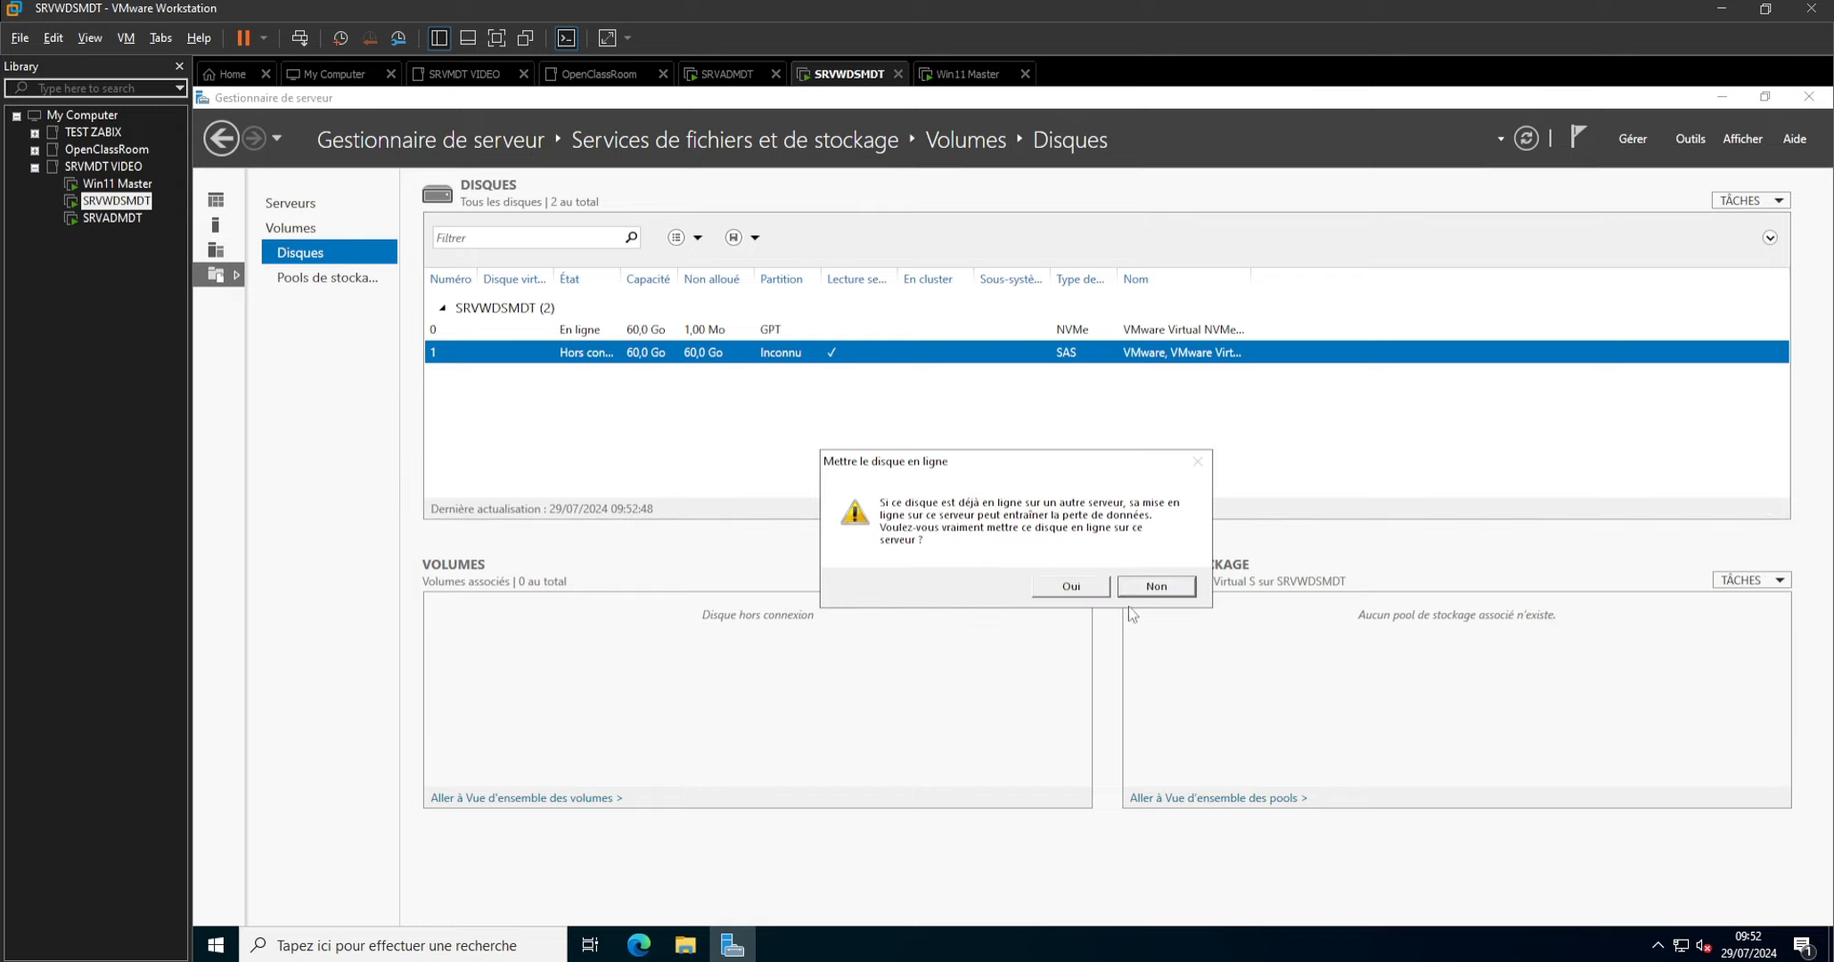
pyautogui.click(1087, 592)
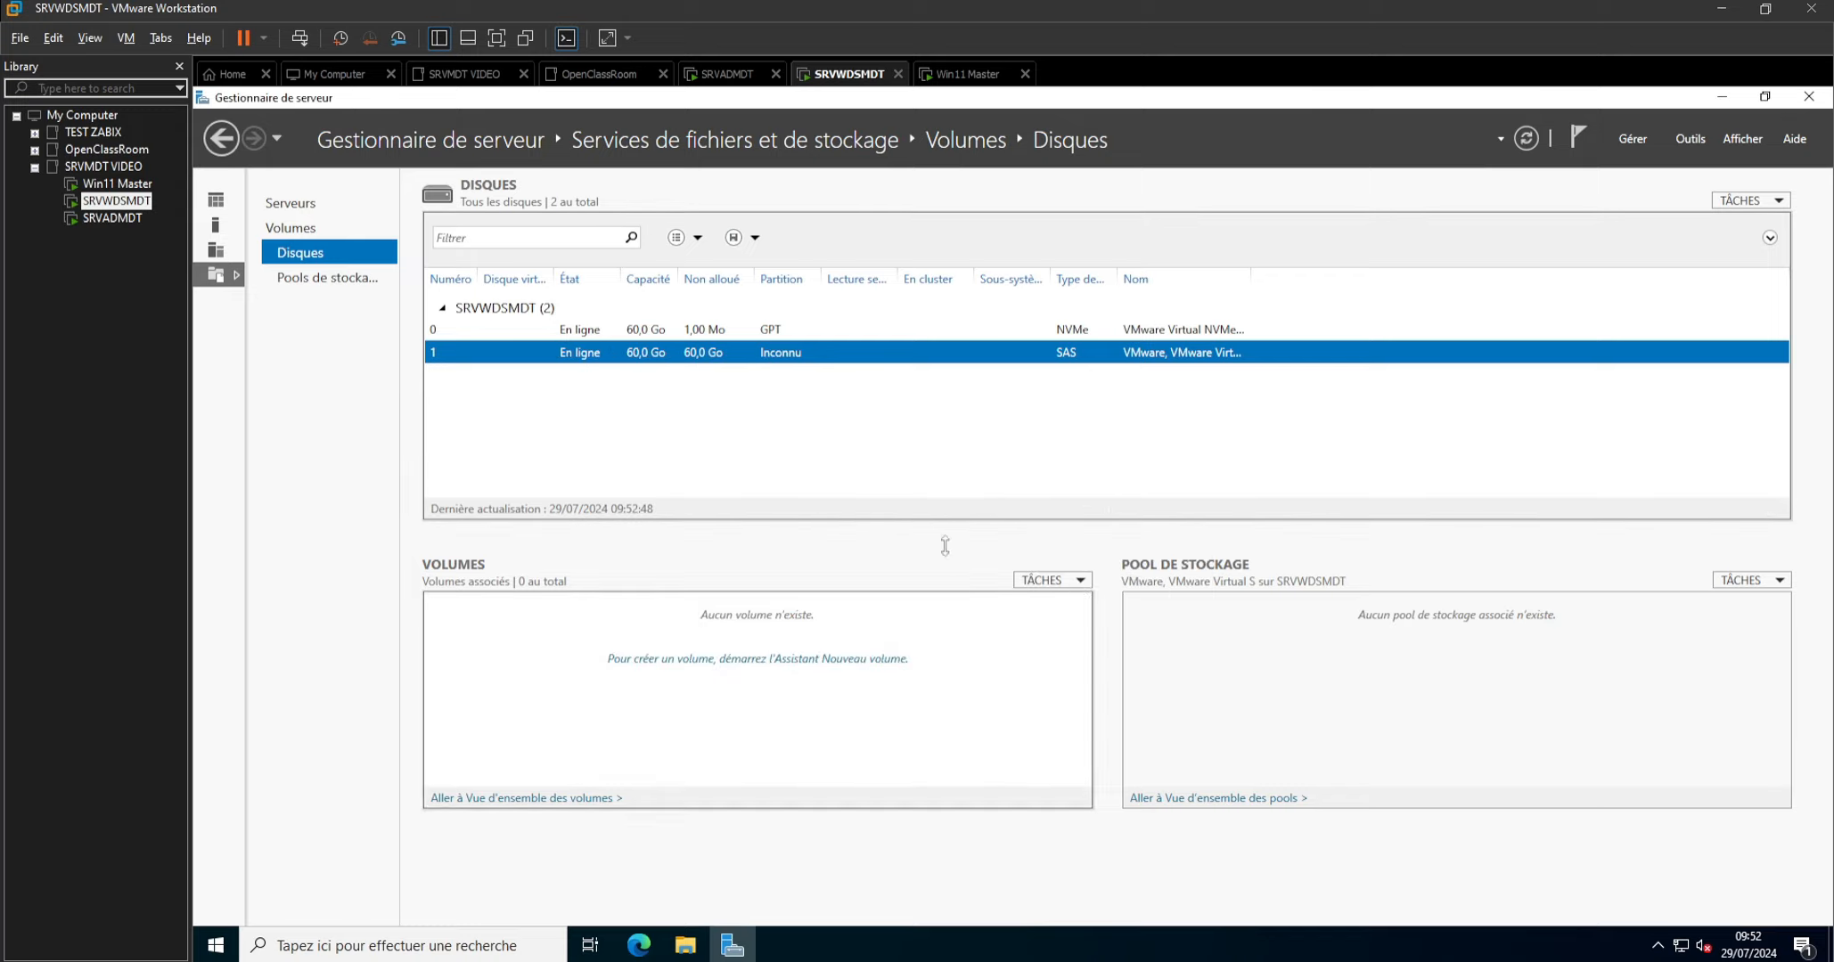
# Start a new volume on SRVWDSMDT's disk 1, accepting GPT initialization and the full 60 GB size.
pyautogui.rightClick(783, 363)
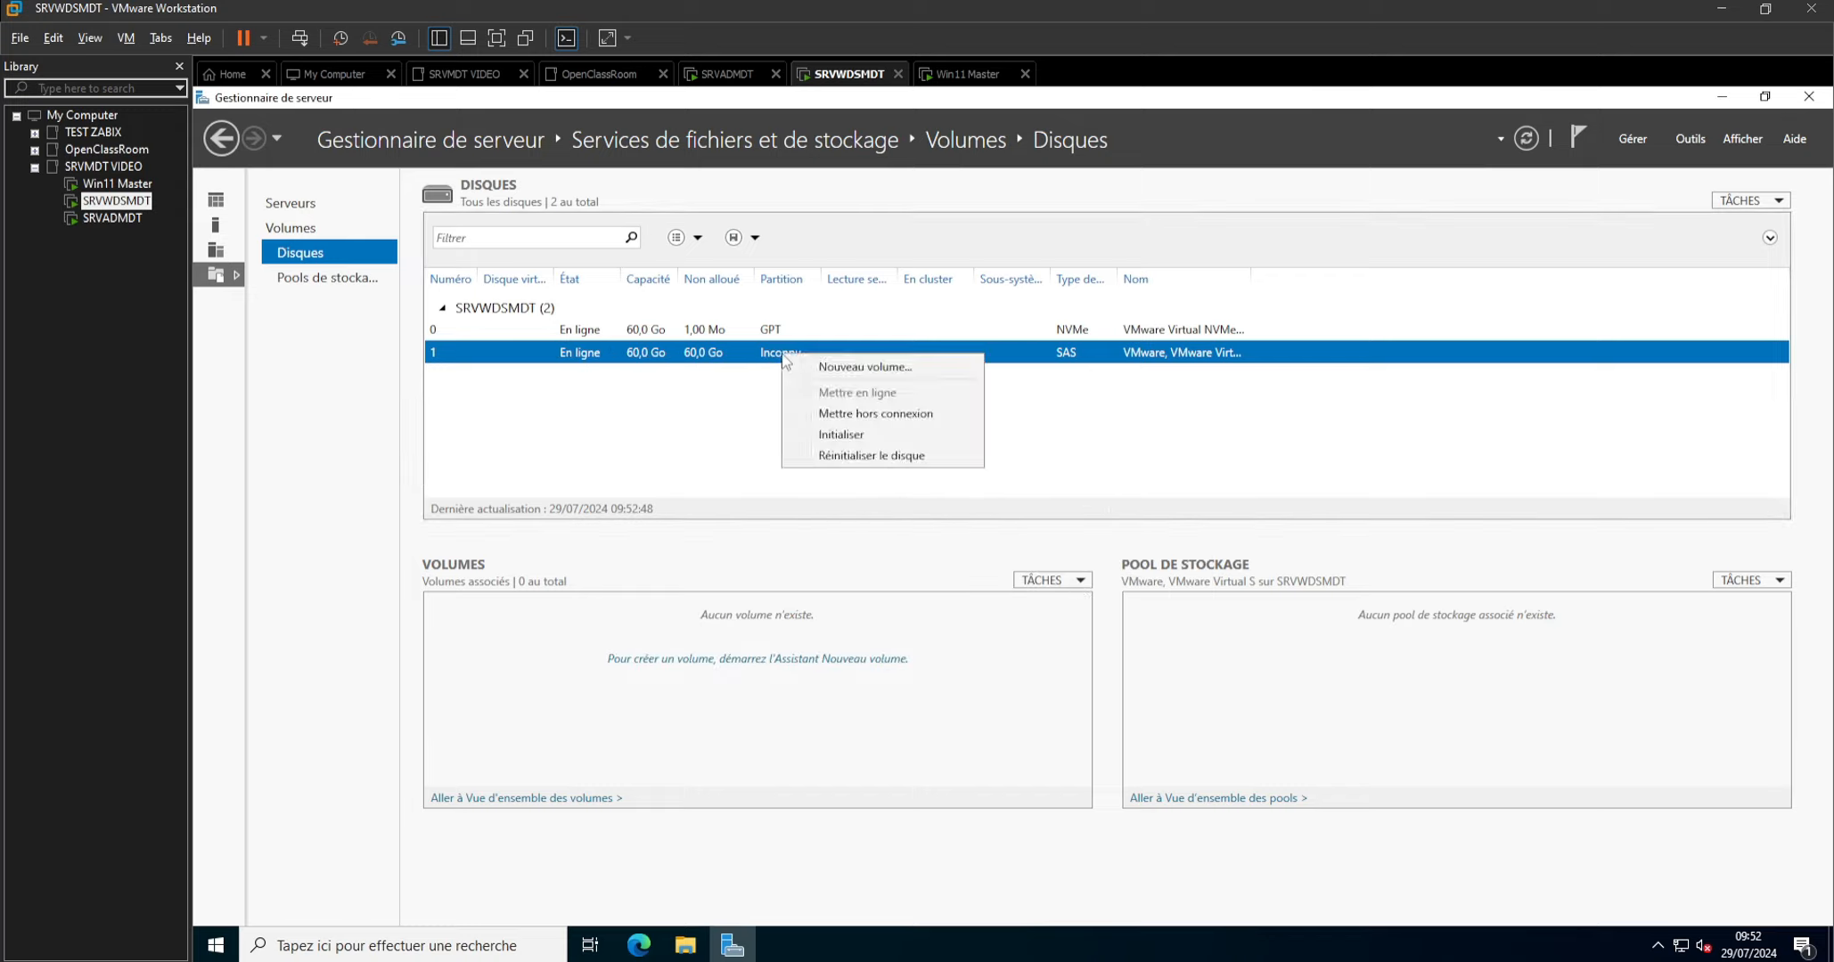
pyautogui.click(845, 367)
pyautogui.click(814, 726)
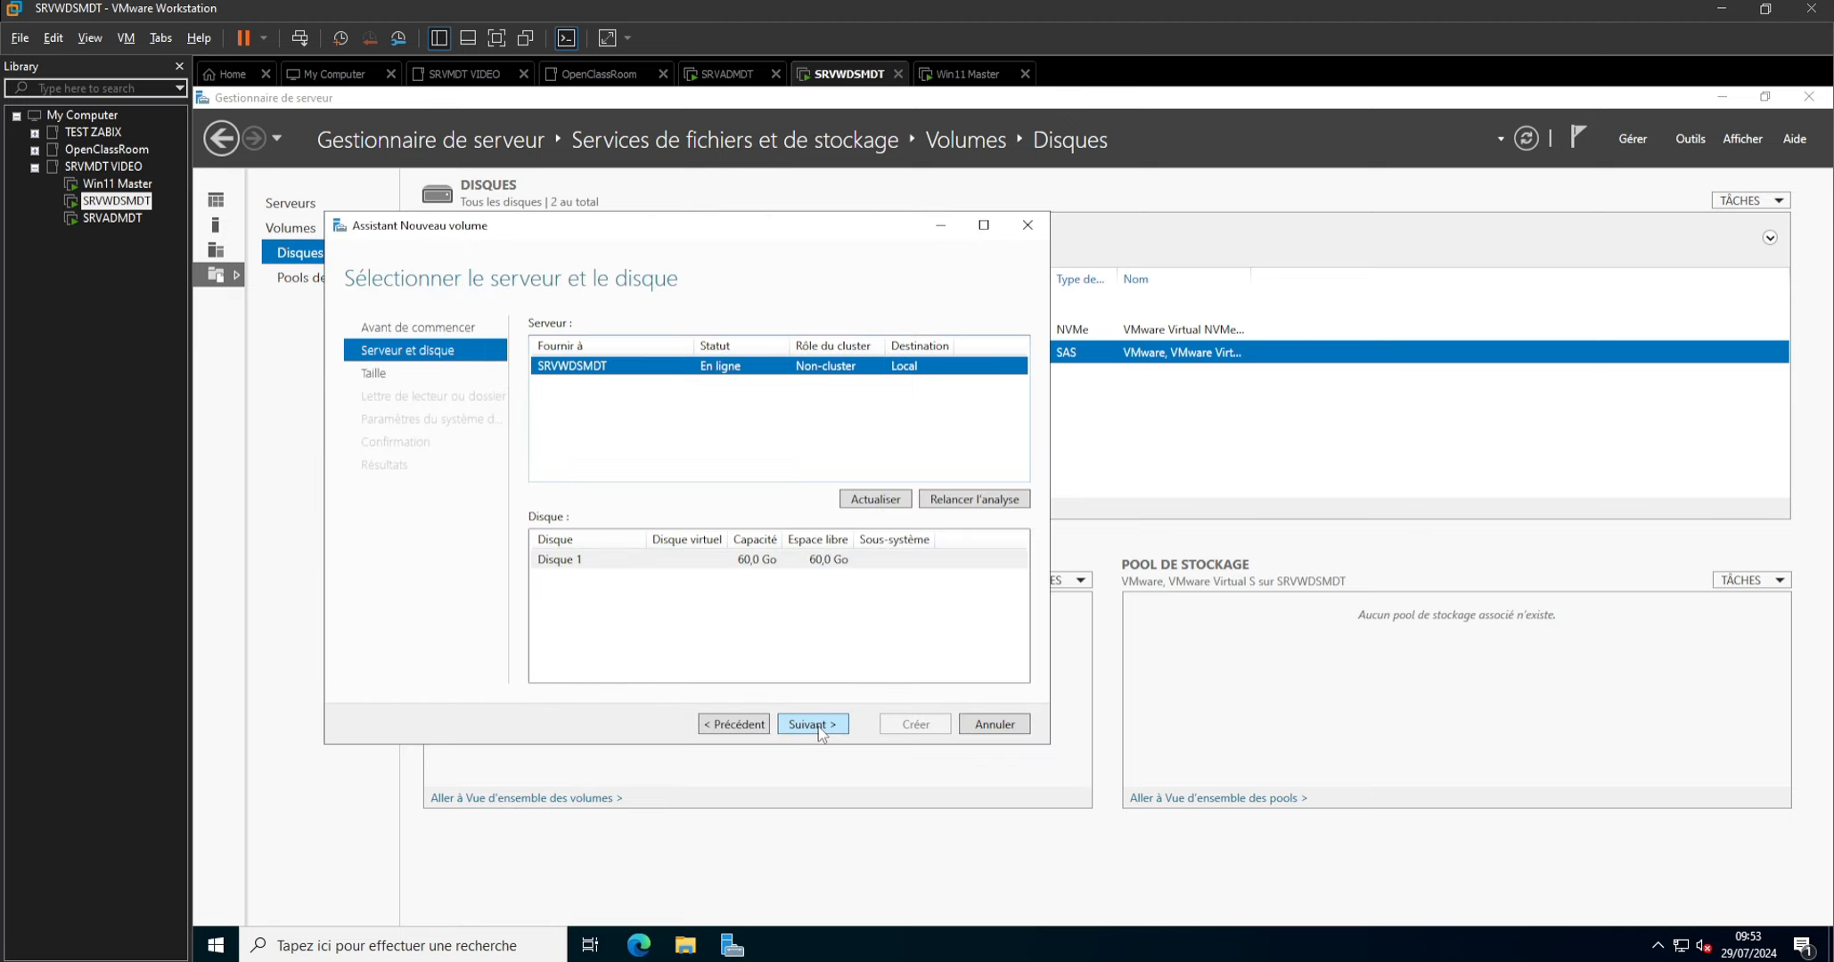
pyautogui.click(815, 726)
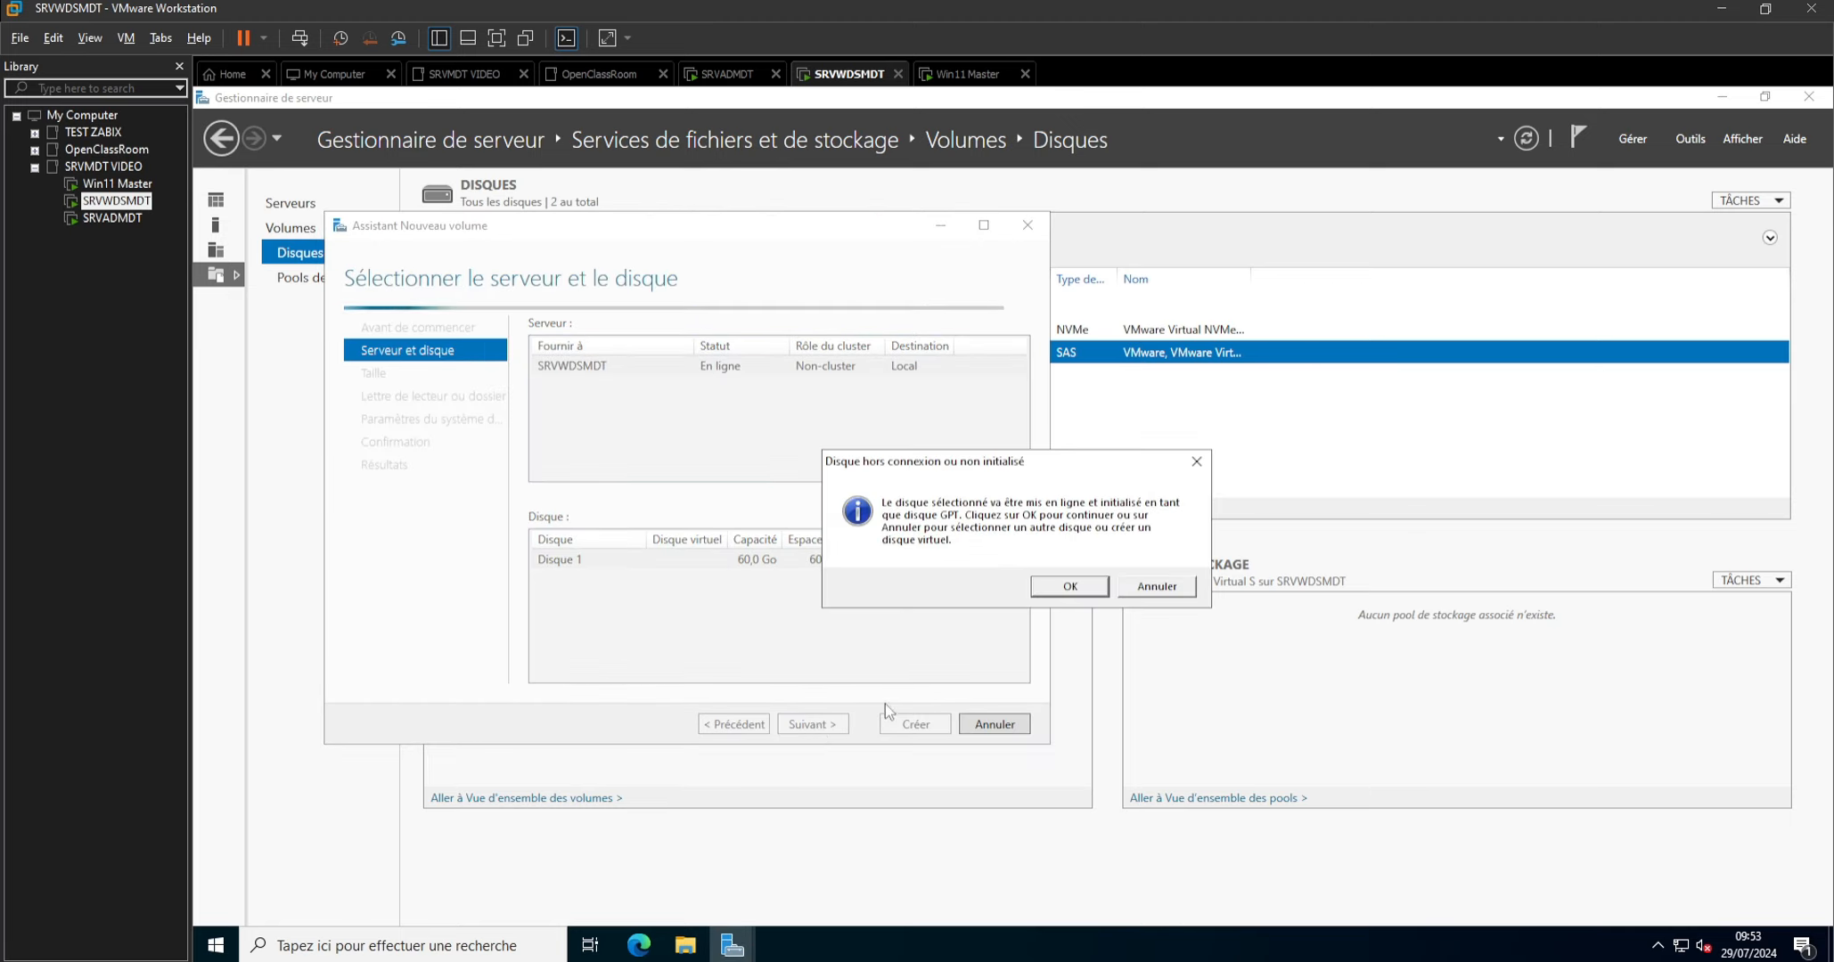
pyautogui.click(1069, 587)
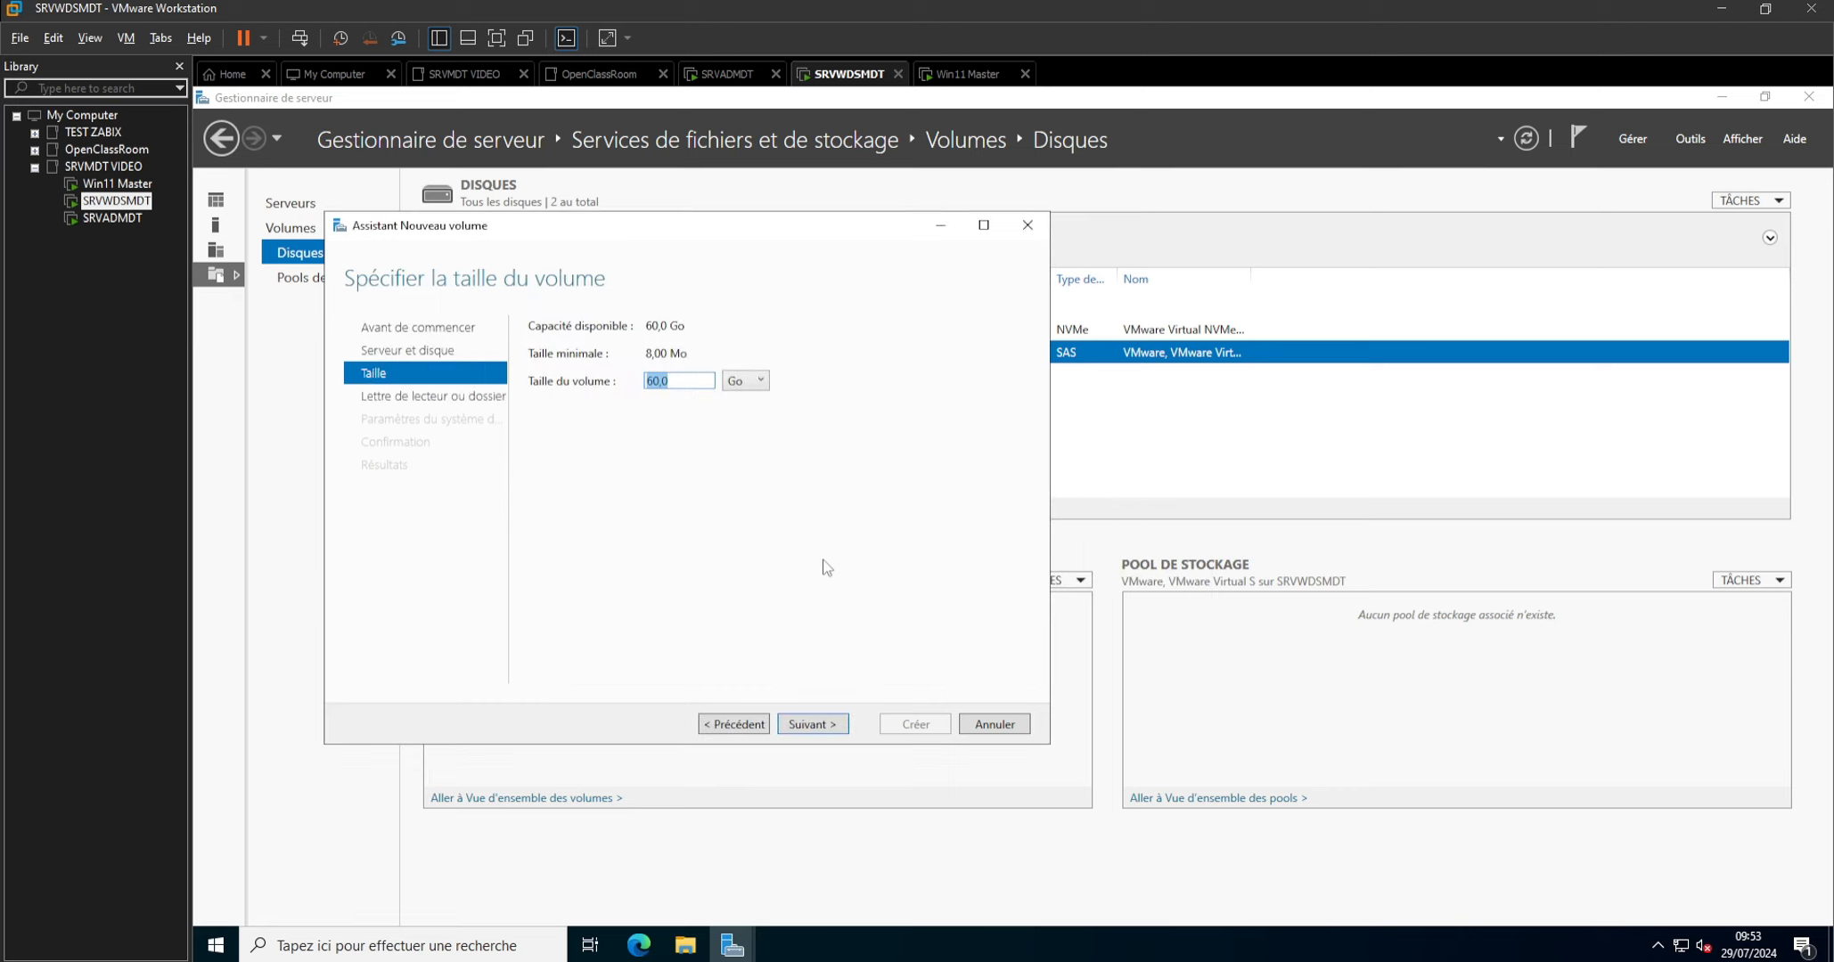
pyautogui.click(800, 726)
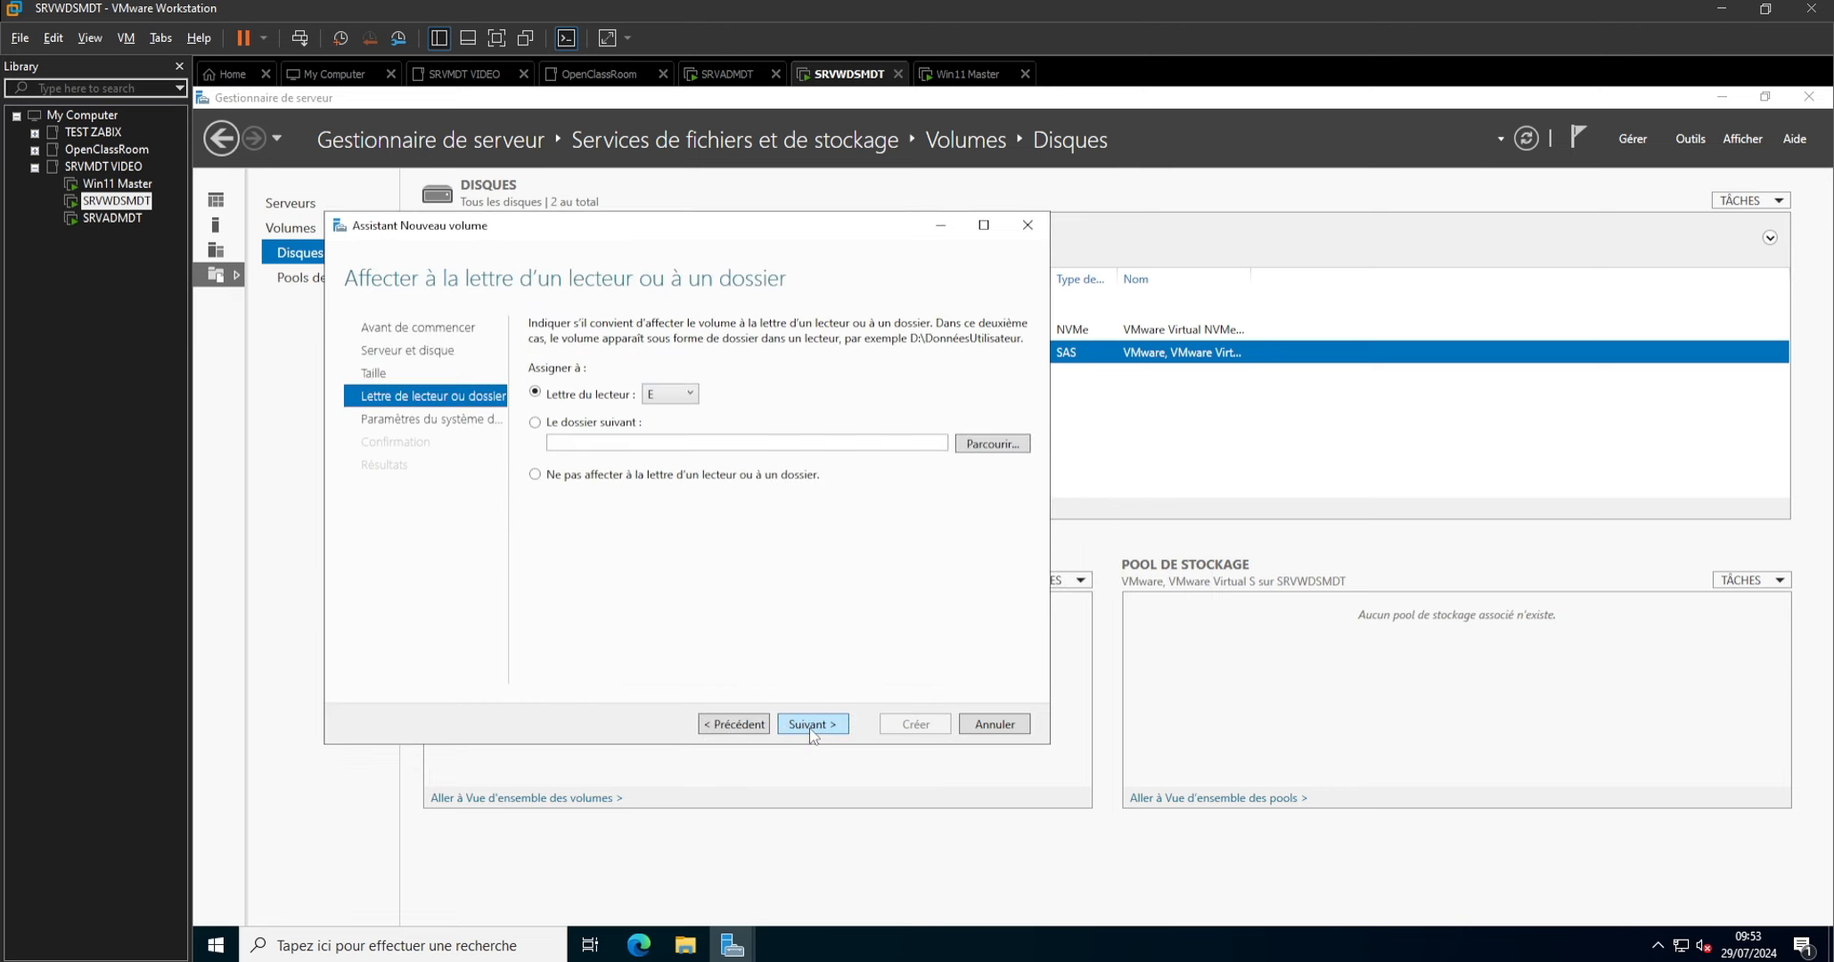
# Create the NTFS volume with drive letter W and the name WDSMDT, and look for it in File Explorer.
pyautogui.click(691, 399)
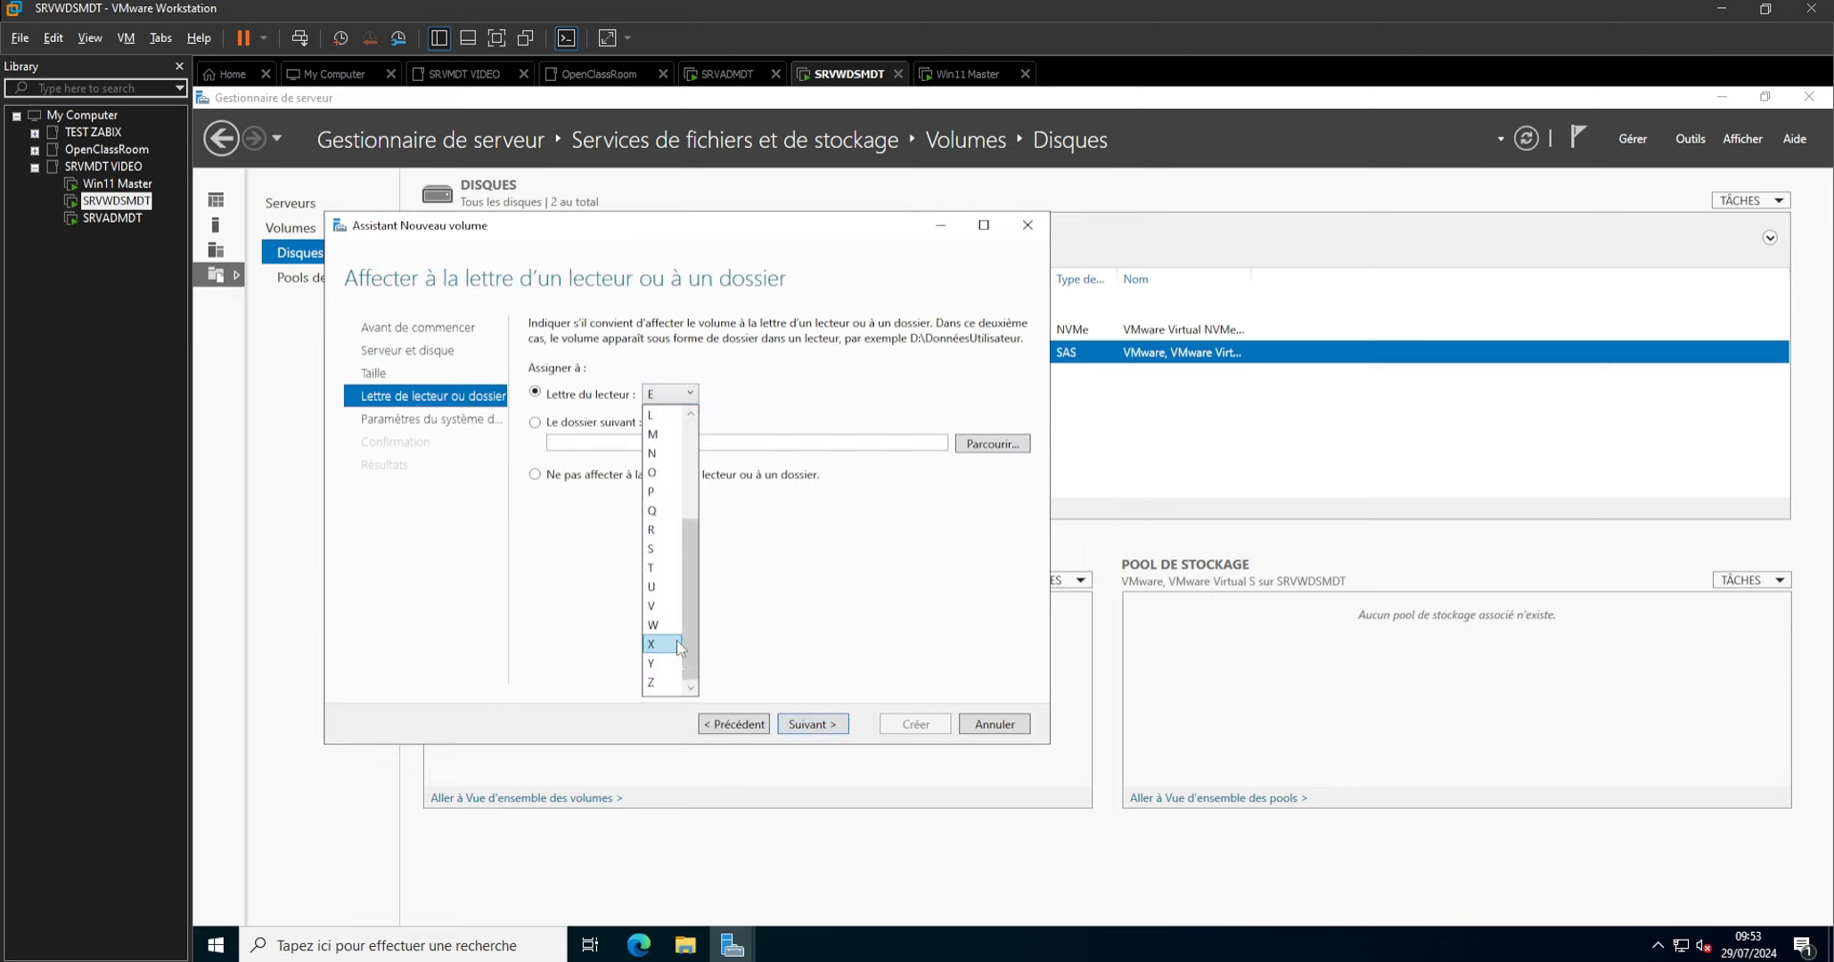
pyautogui.click(661, 629)
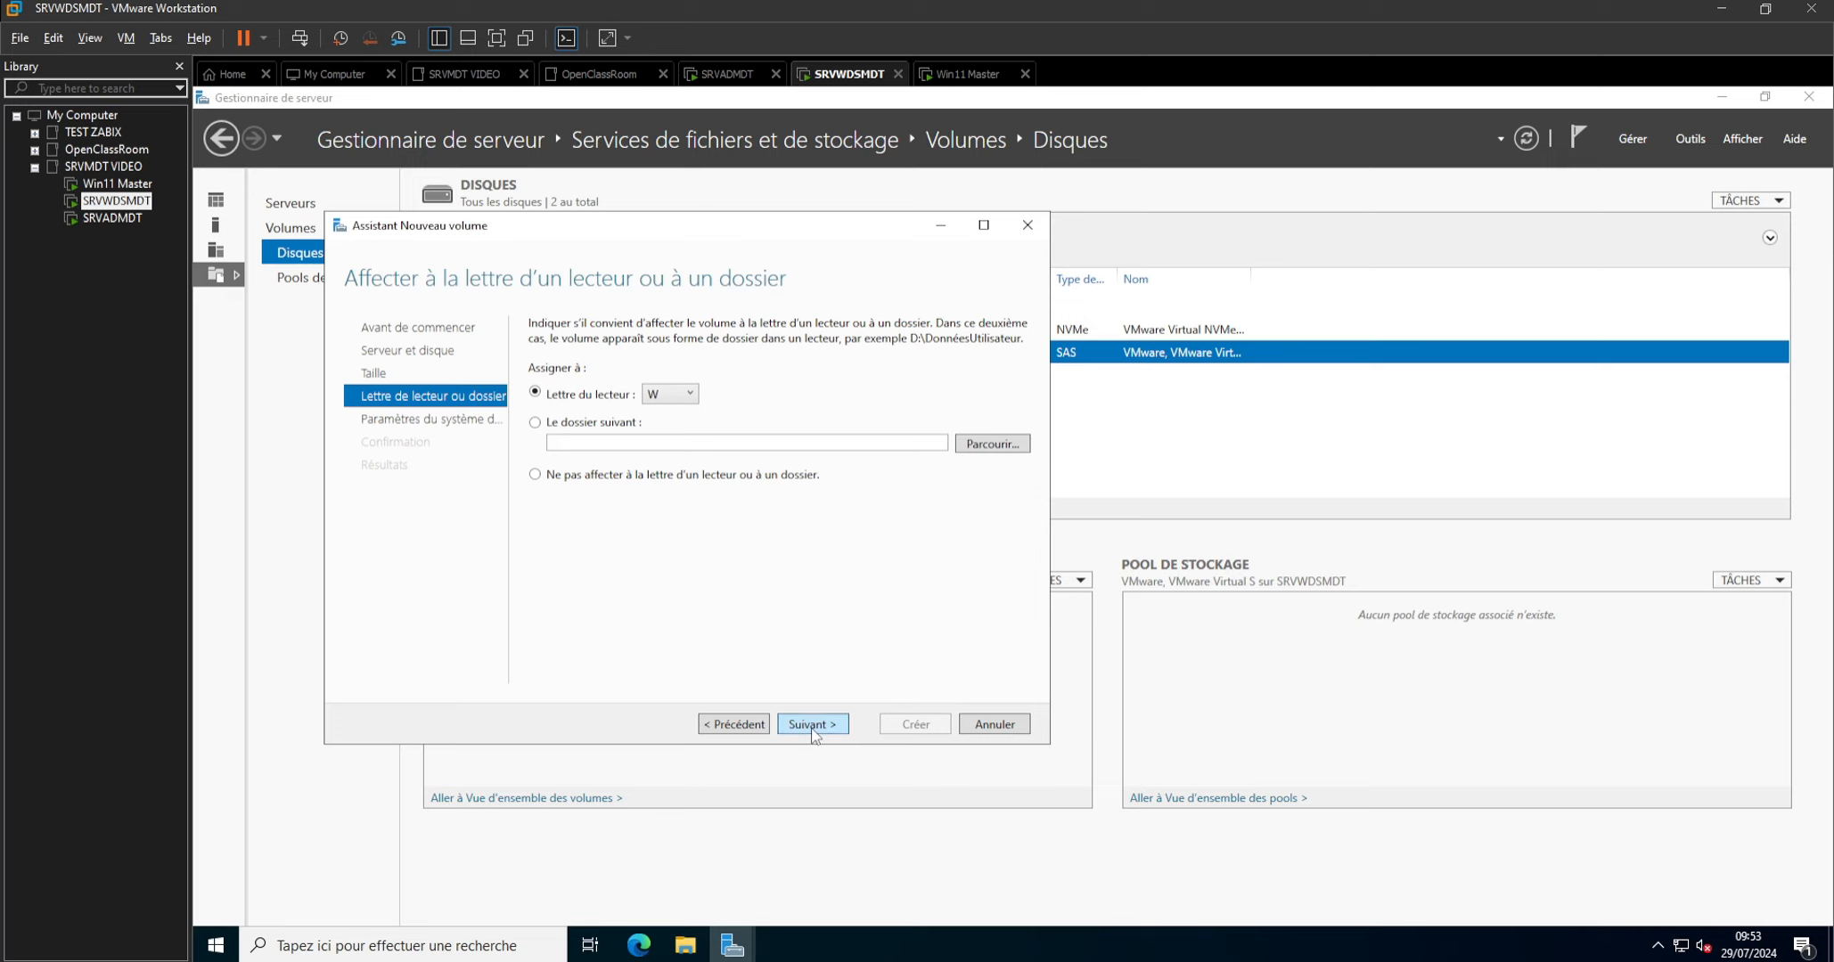
pyautogui.click(812, 726)
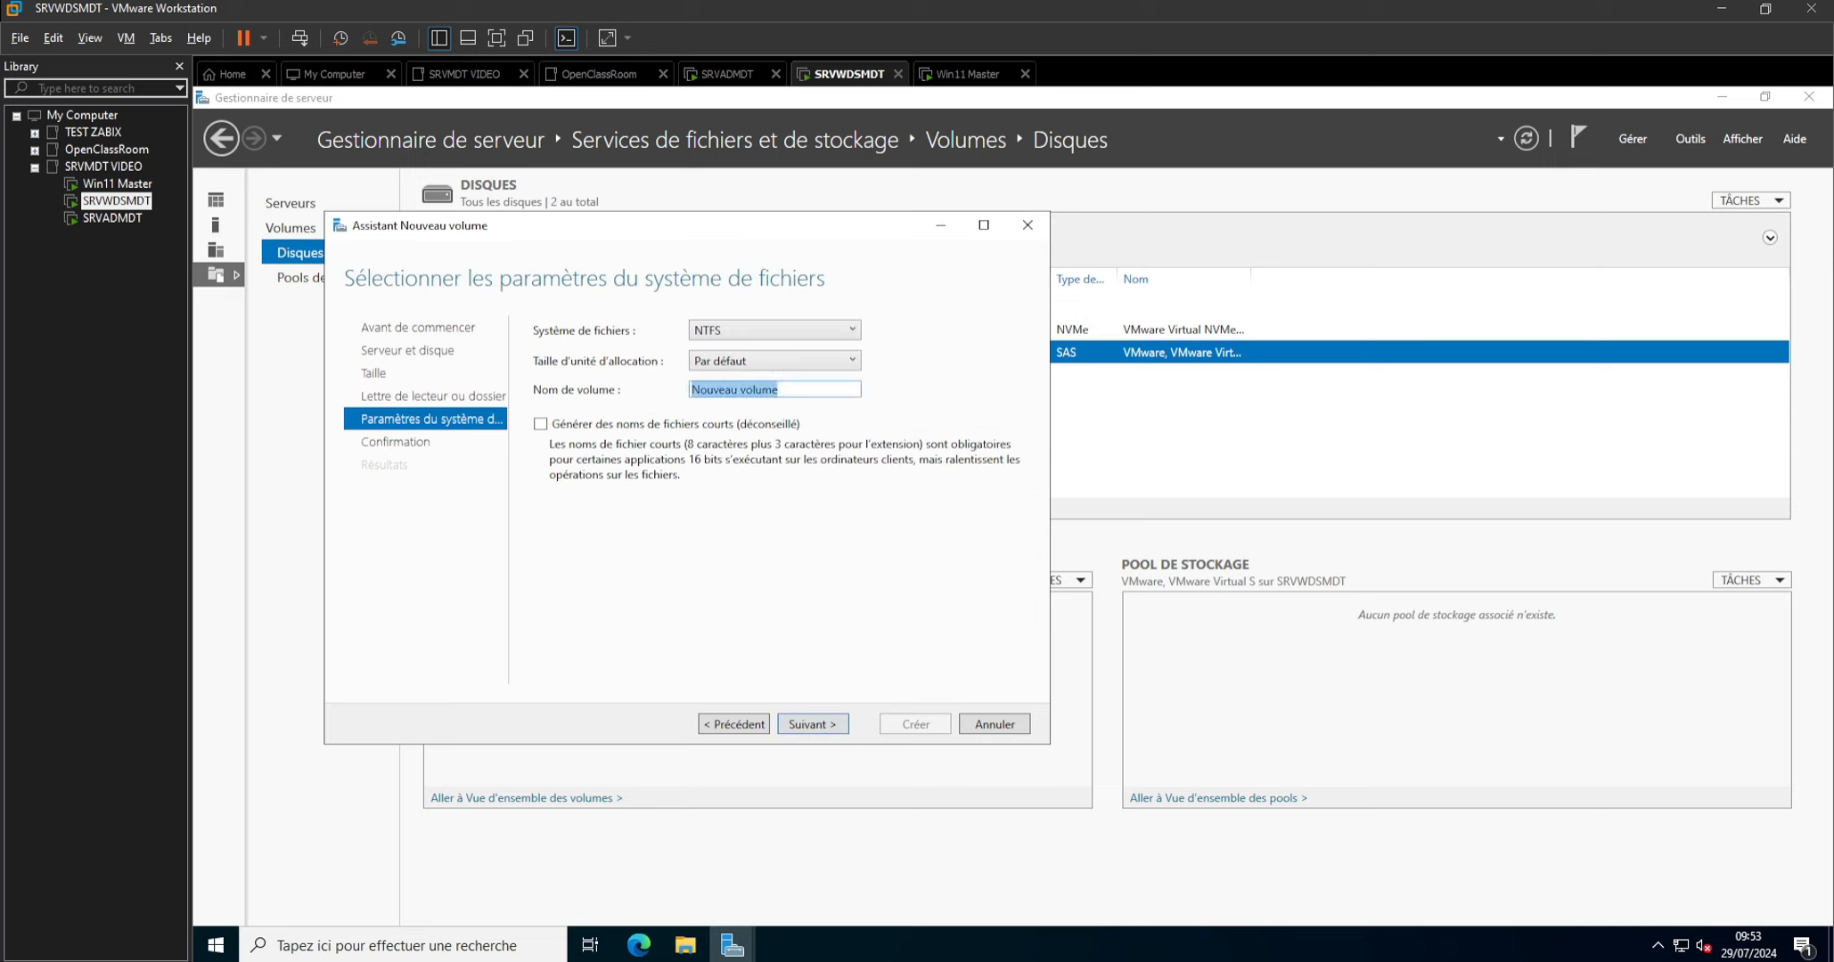
pyautogui.write('WDSMDT')
pyautogui.click(797, 725)
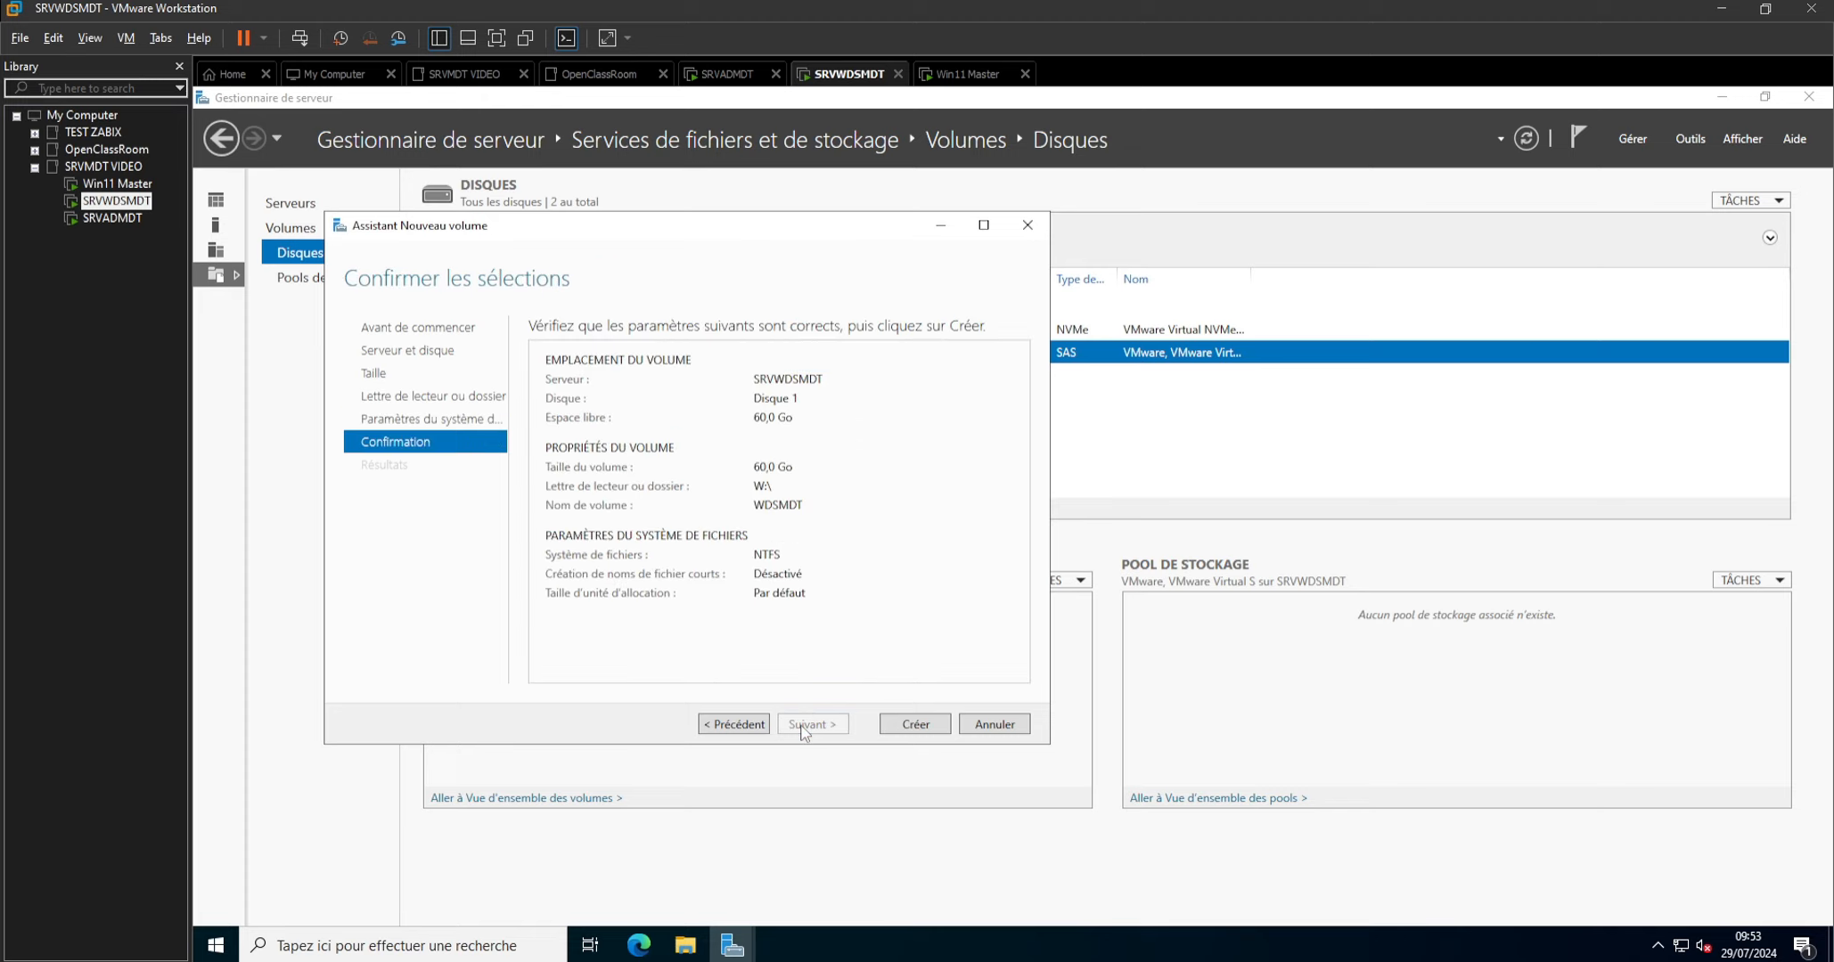
pyautogui.click(904, 727)
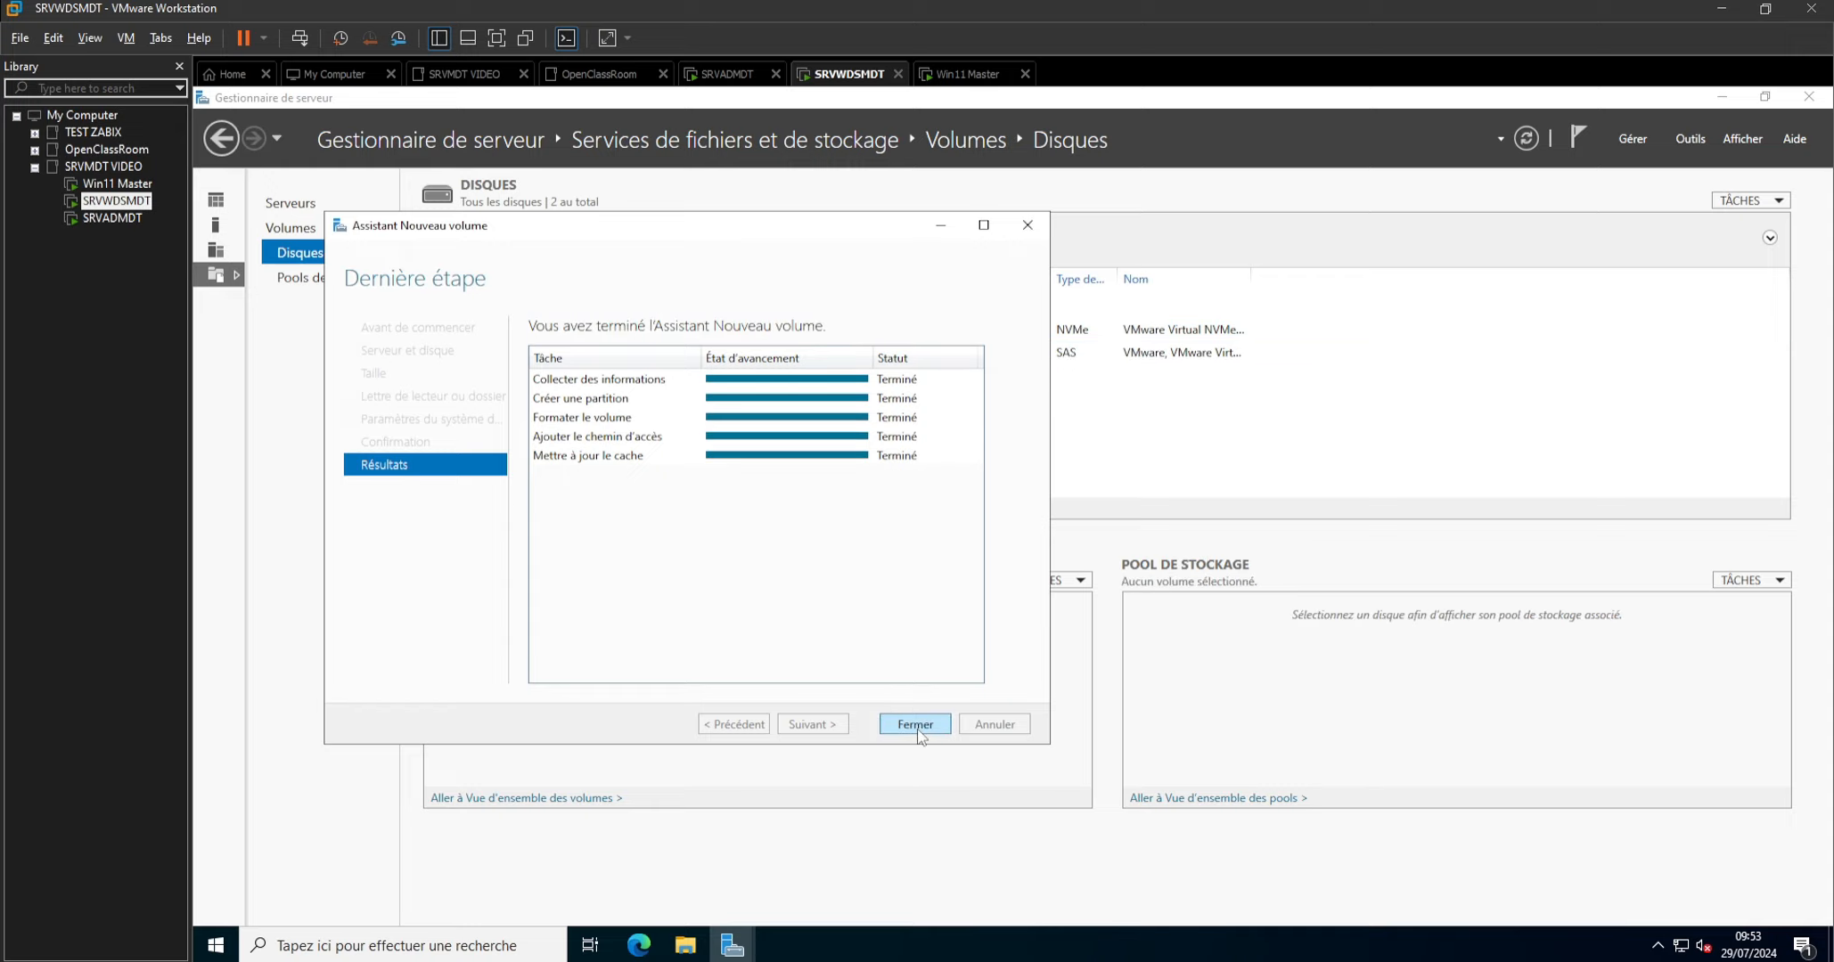
pyautogui.click(915, 724)
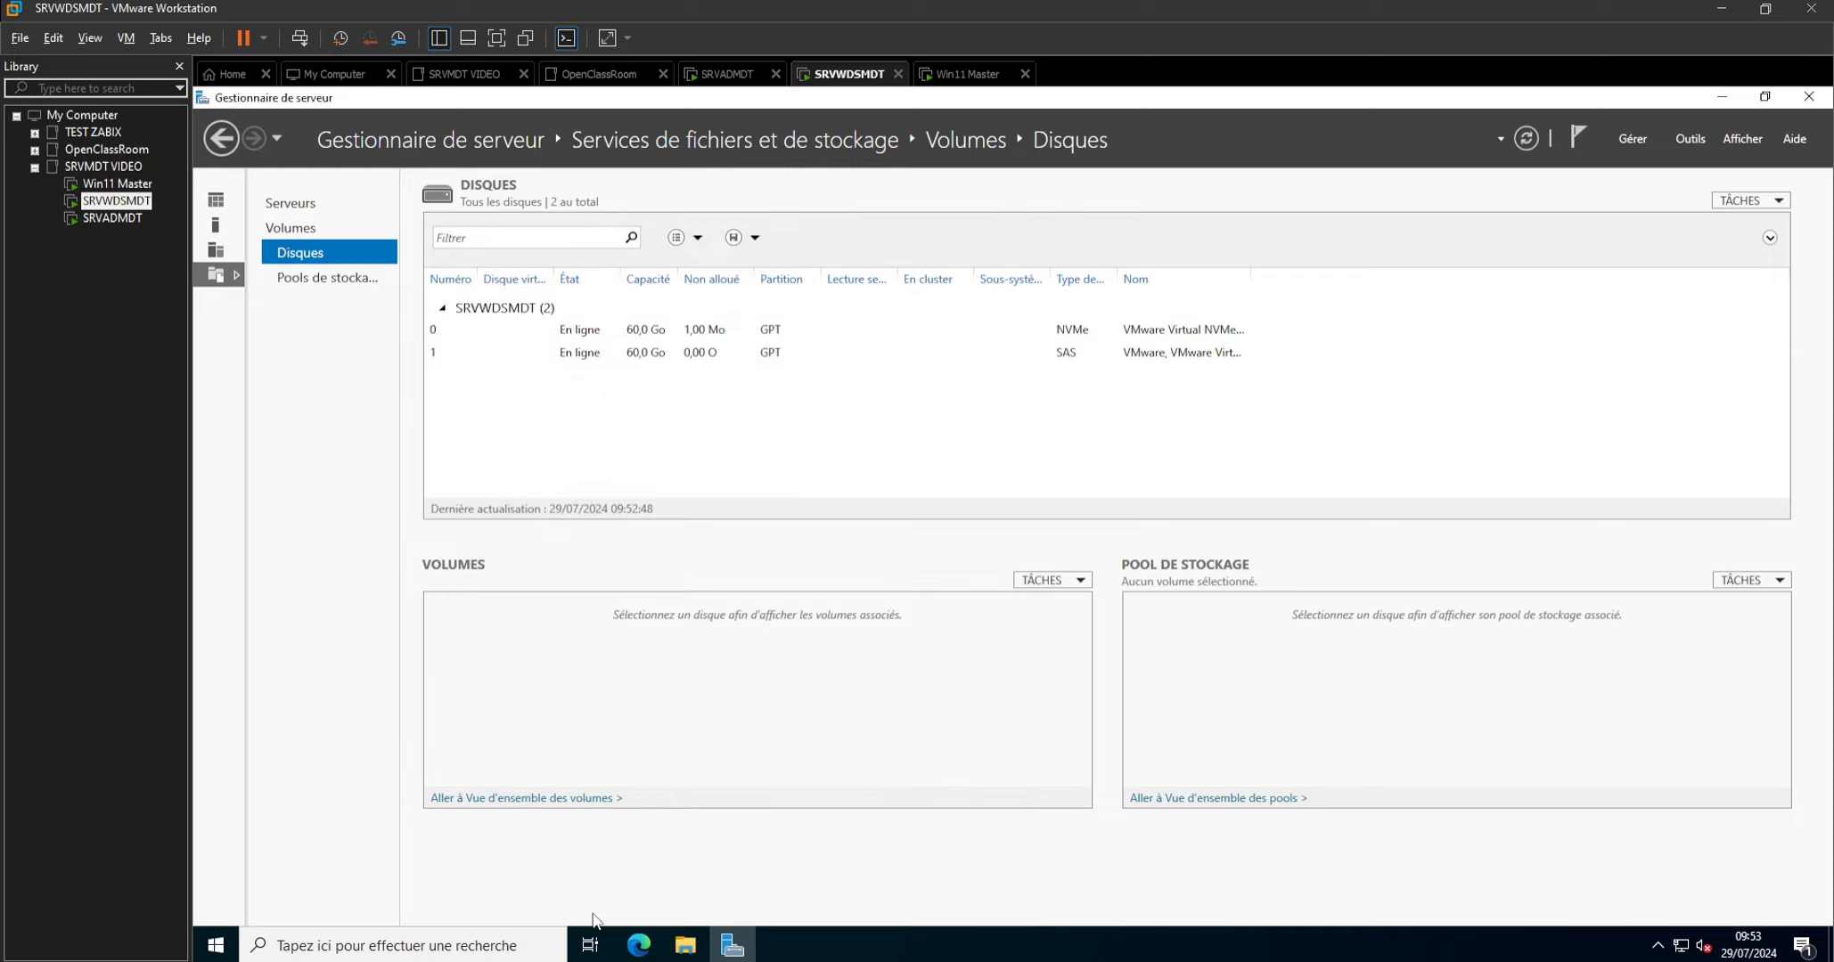
pyautogui.click(686, 947)
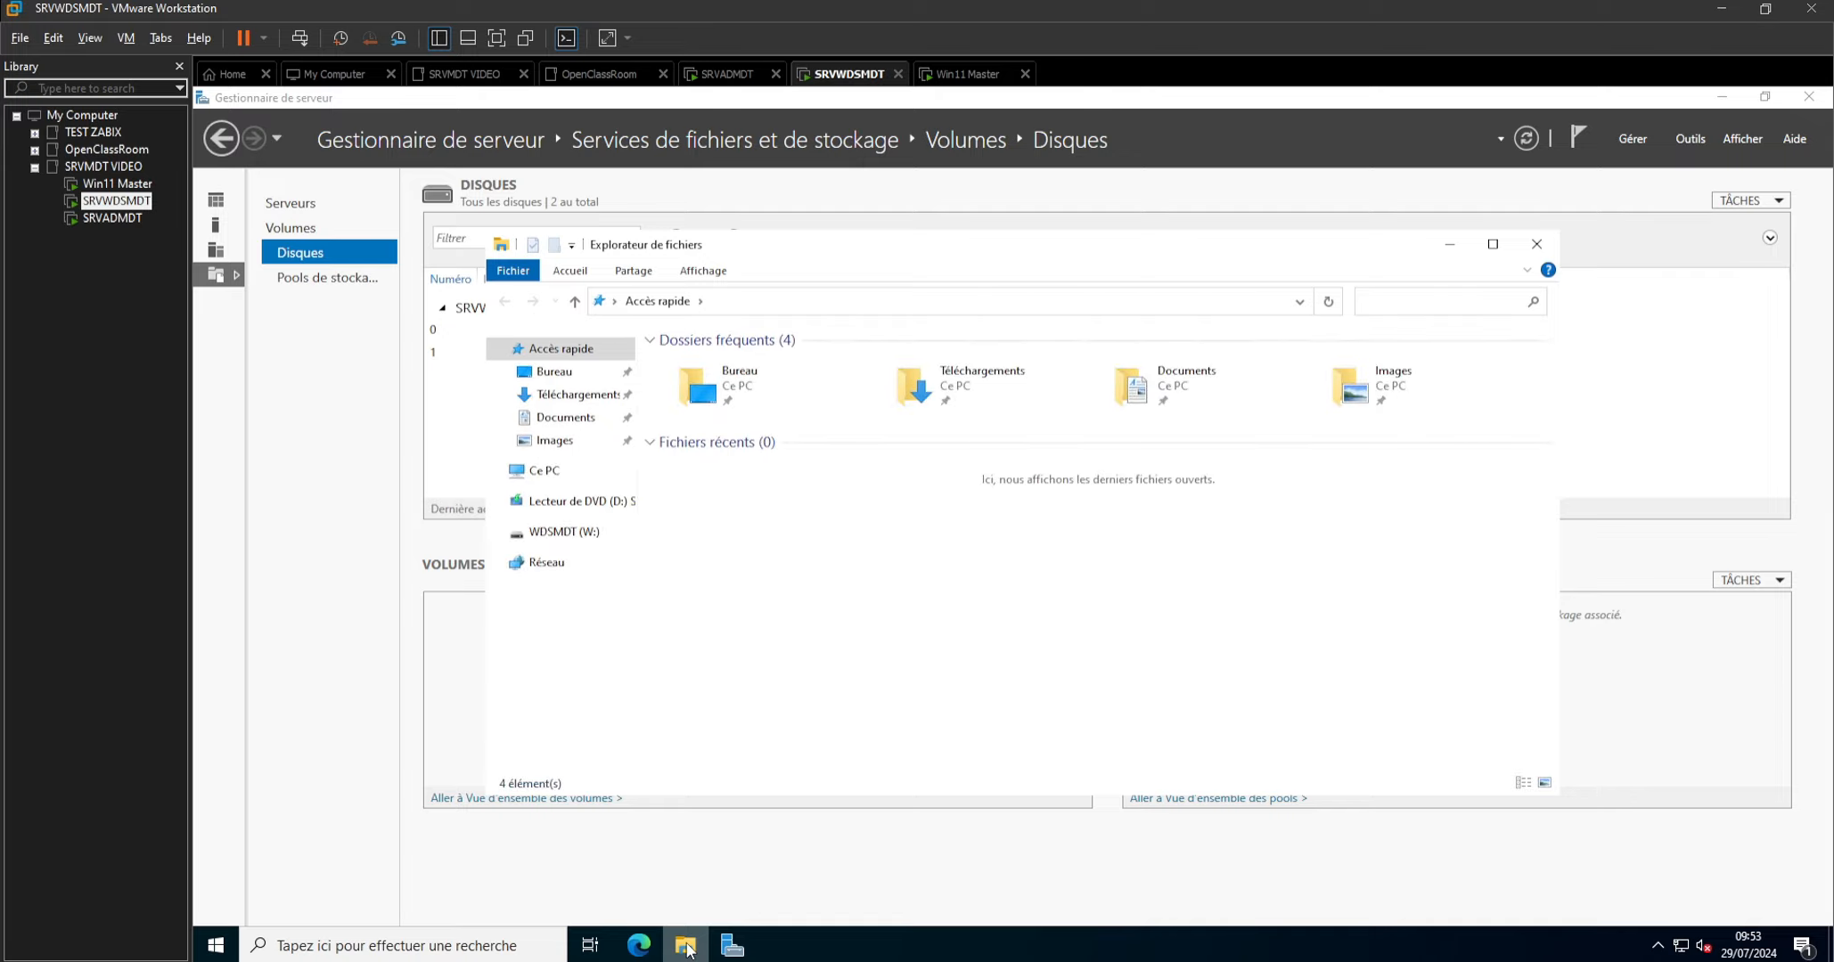
# Start a role-based installation on SRVWDSMDT and select the Windows Deployment Services role with its management tools.
pyautogui.click(1632, 140)
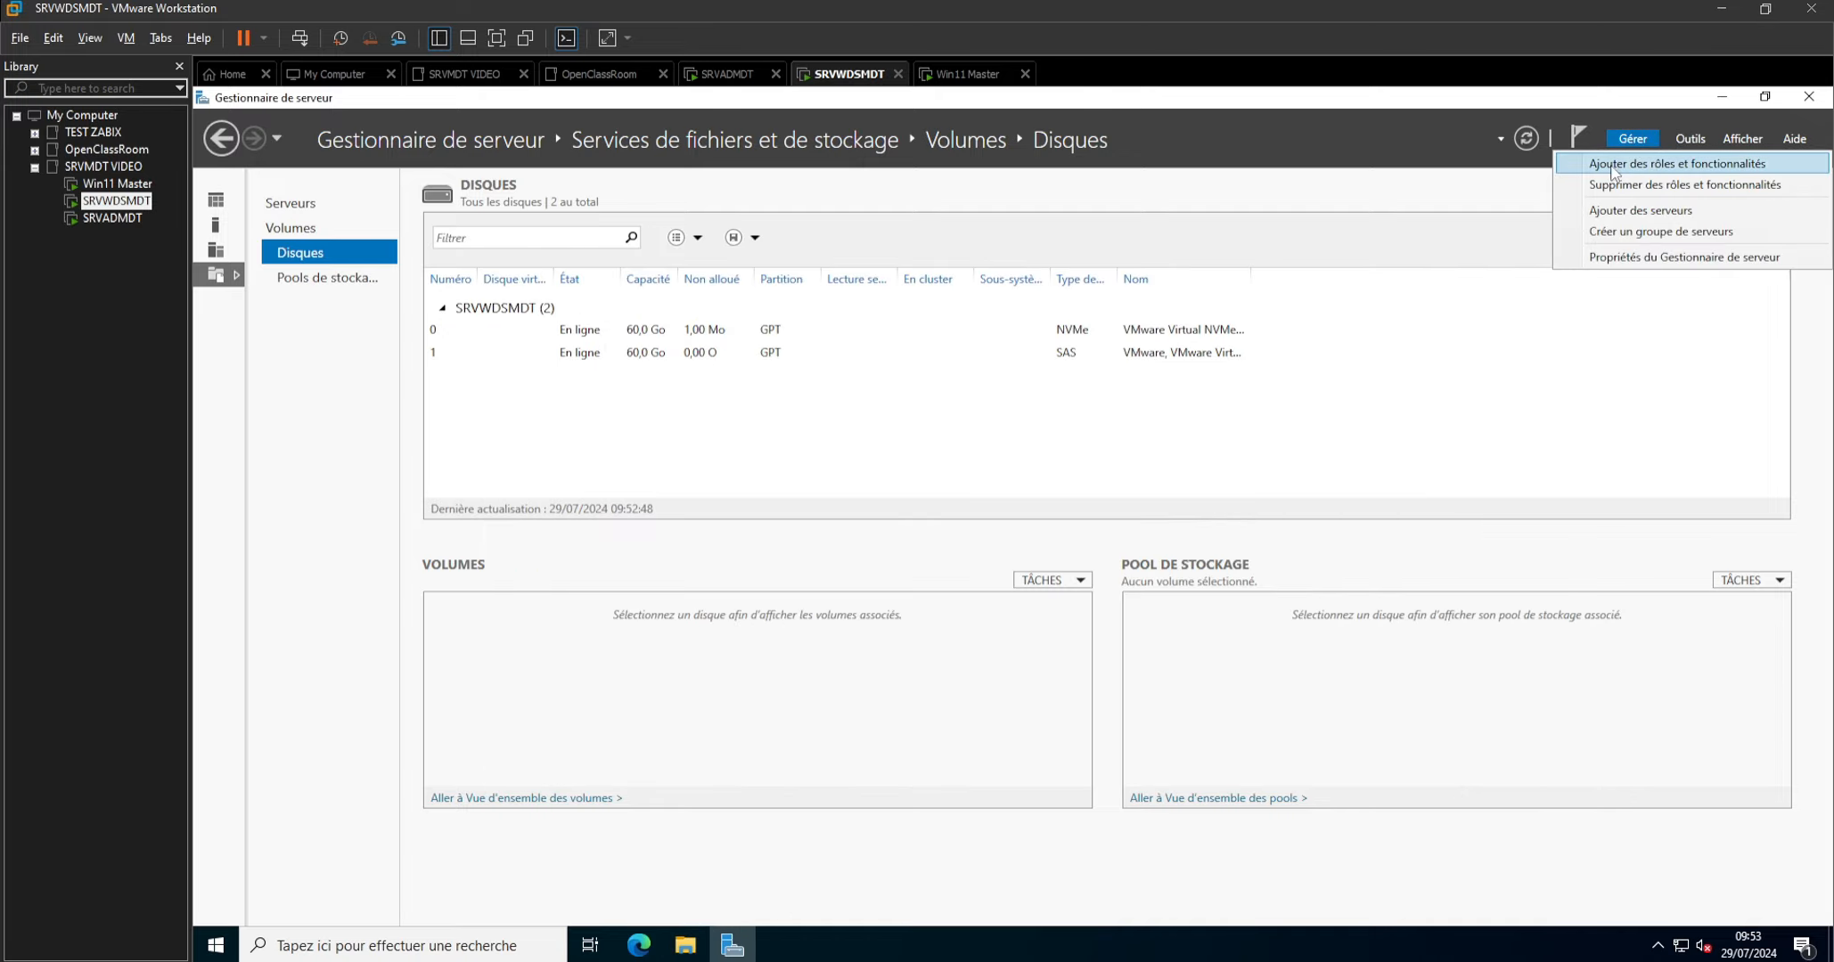
pyautogui.click(1636, 169)
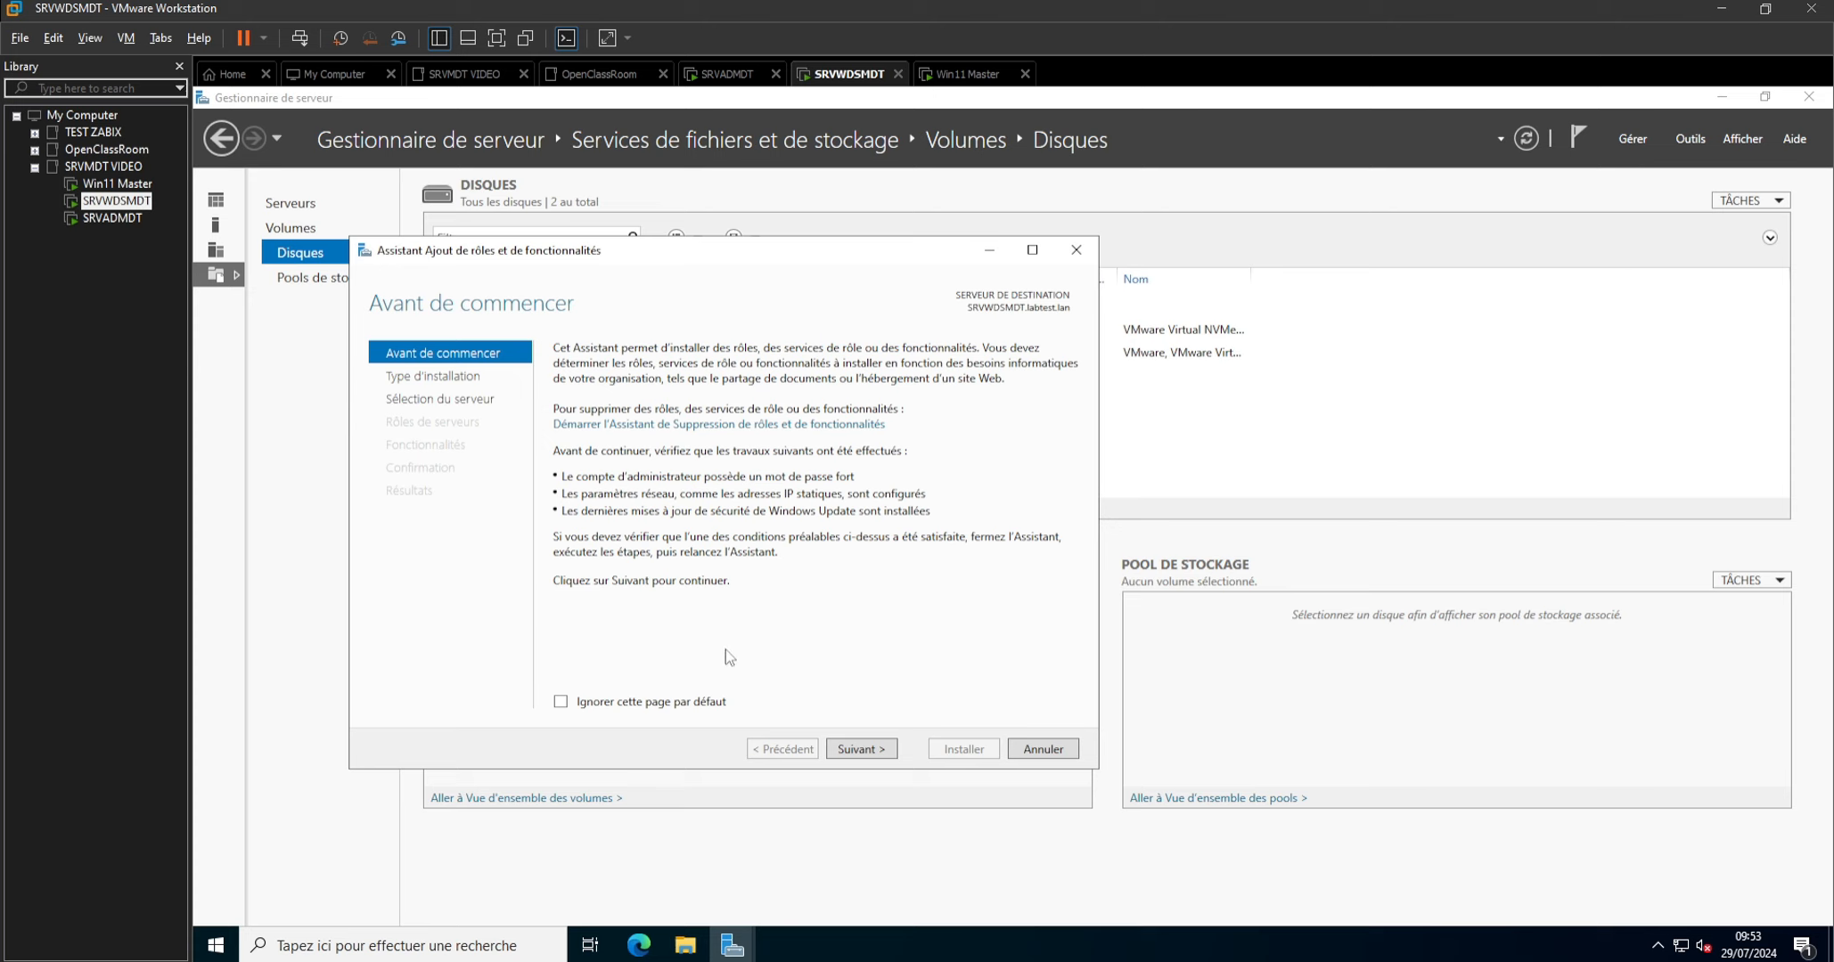
pyautogui.click(860, 753)
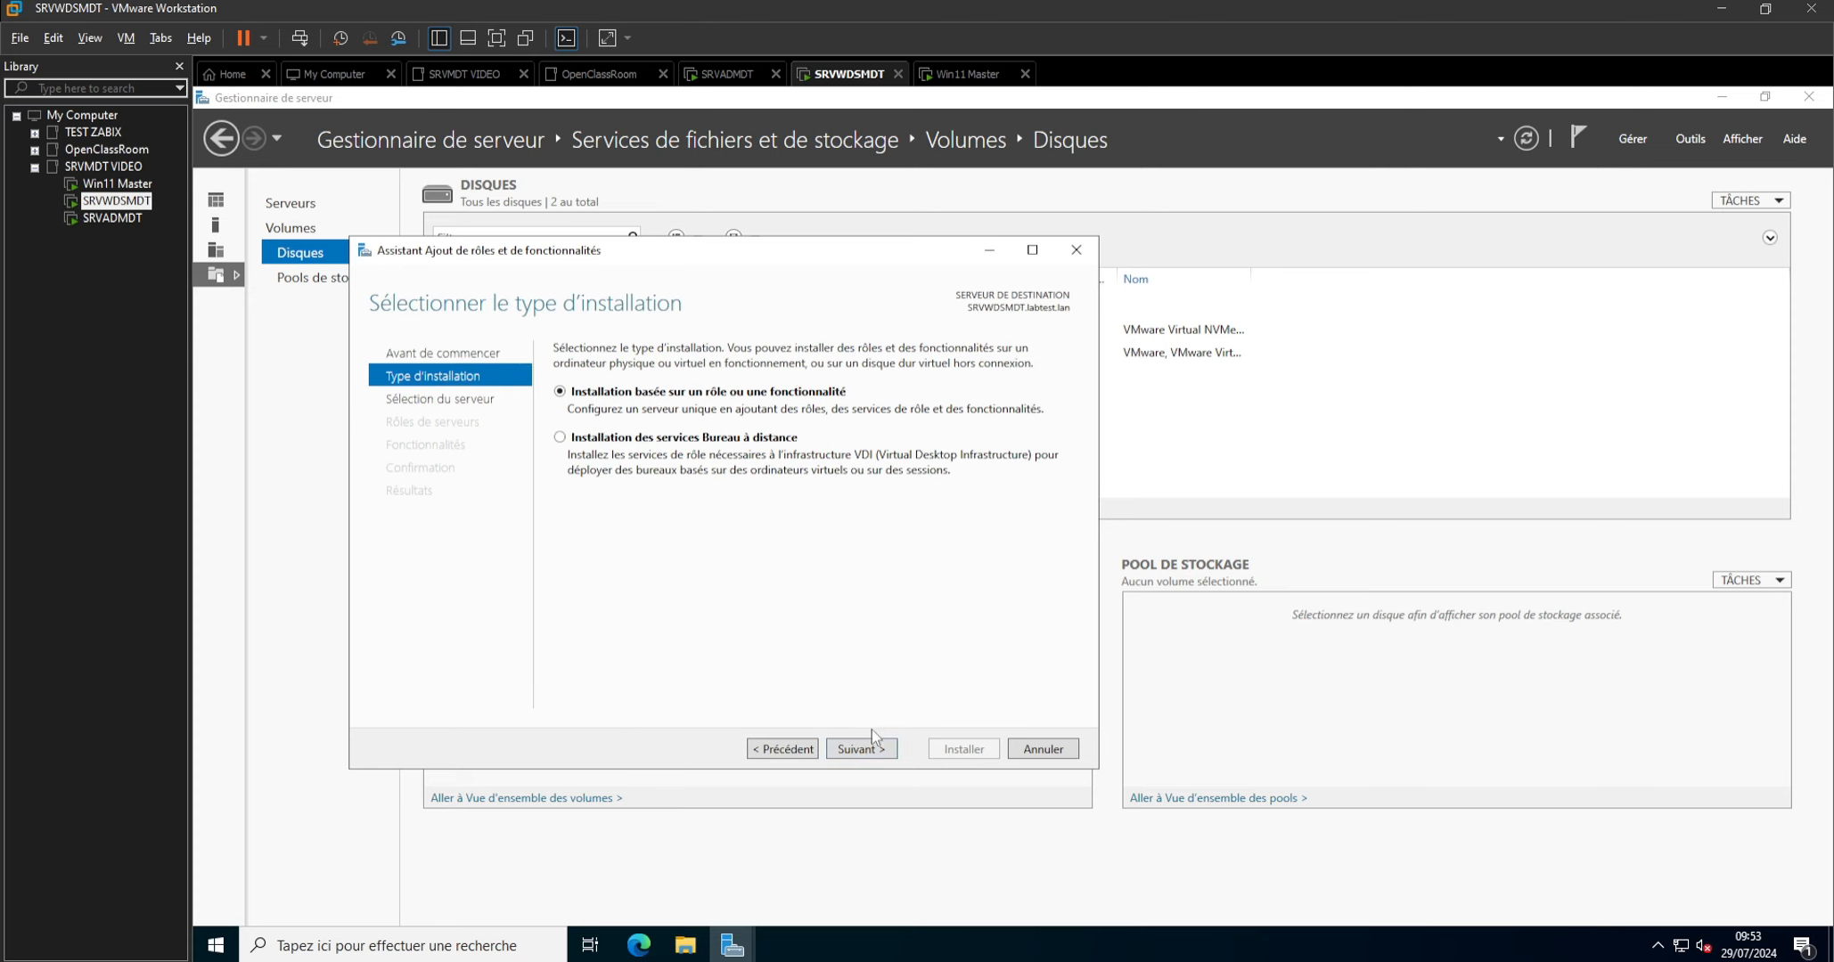
pyautogui.click(860, 750)
pyautogui.click(876, 754)
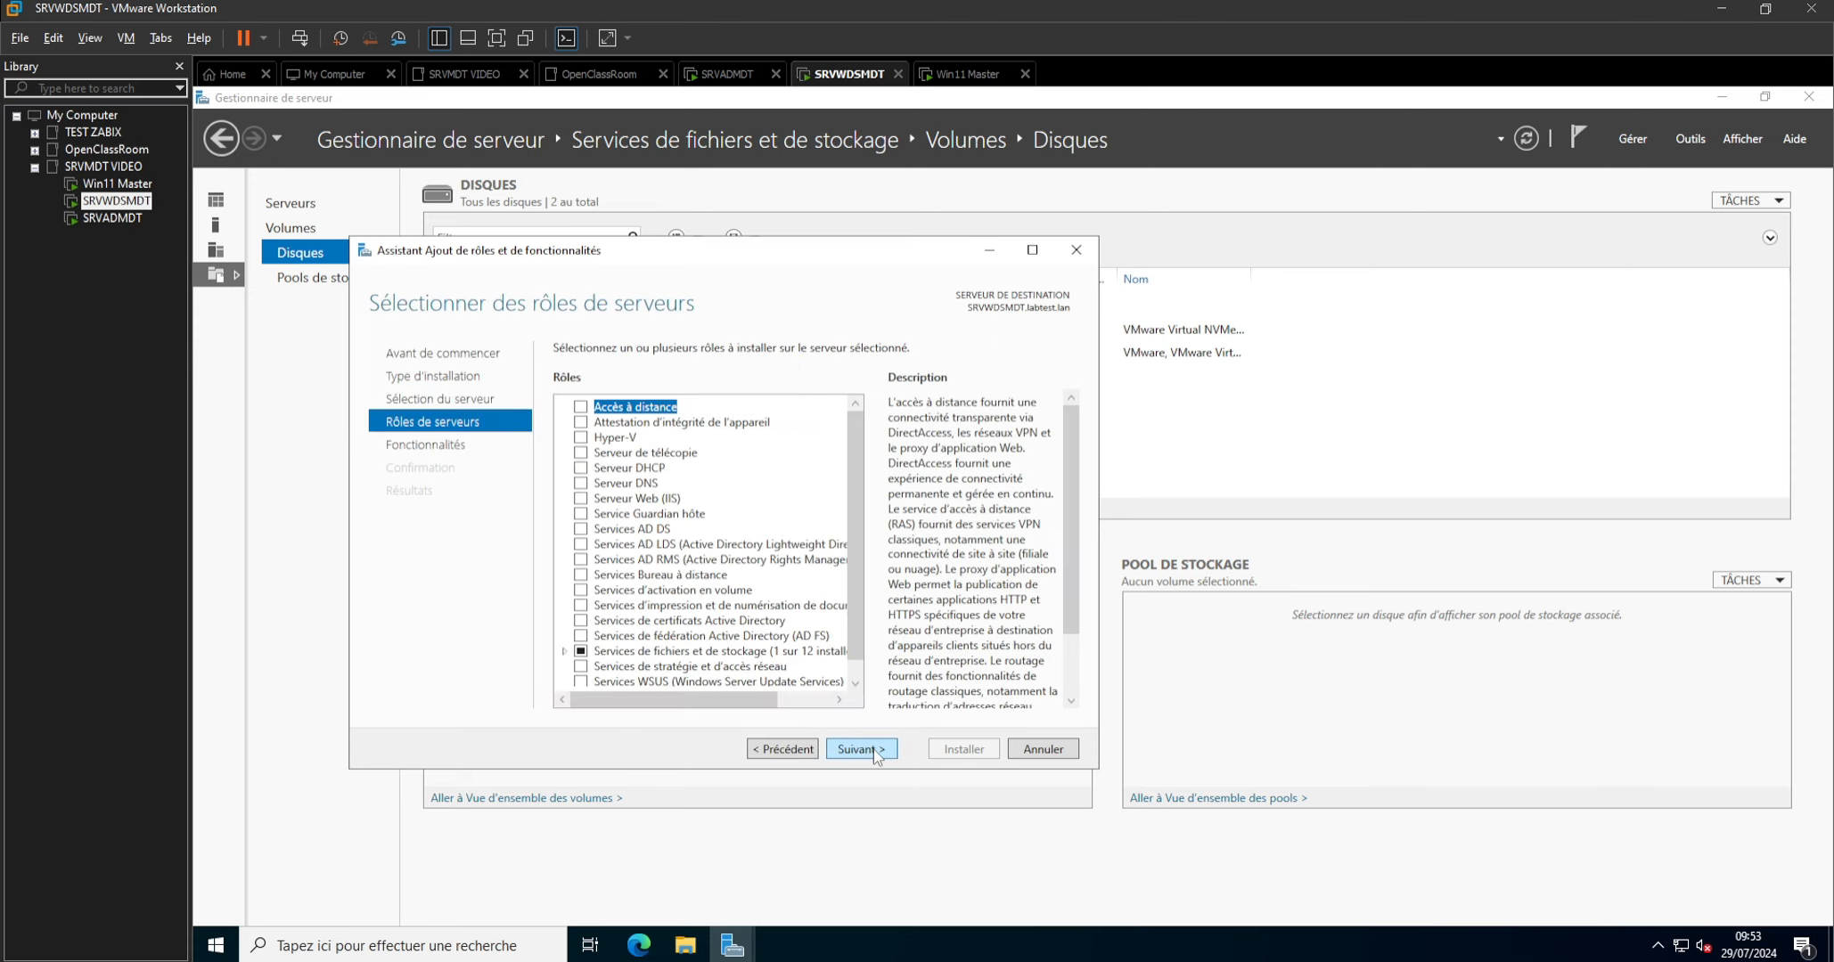
pyautogui.scroll(-1, 660, 575)
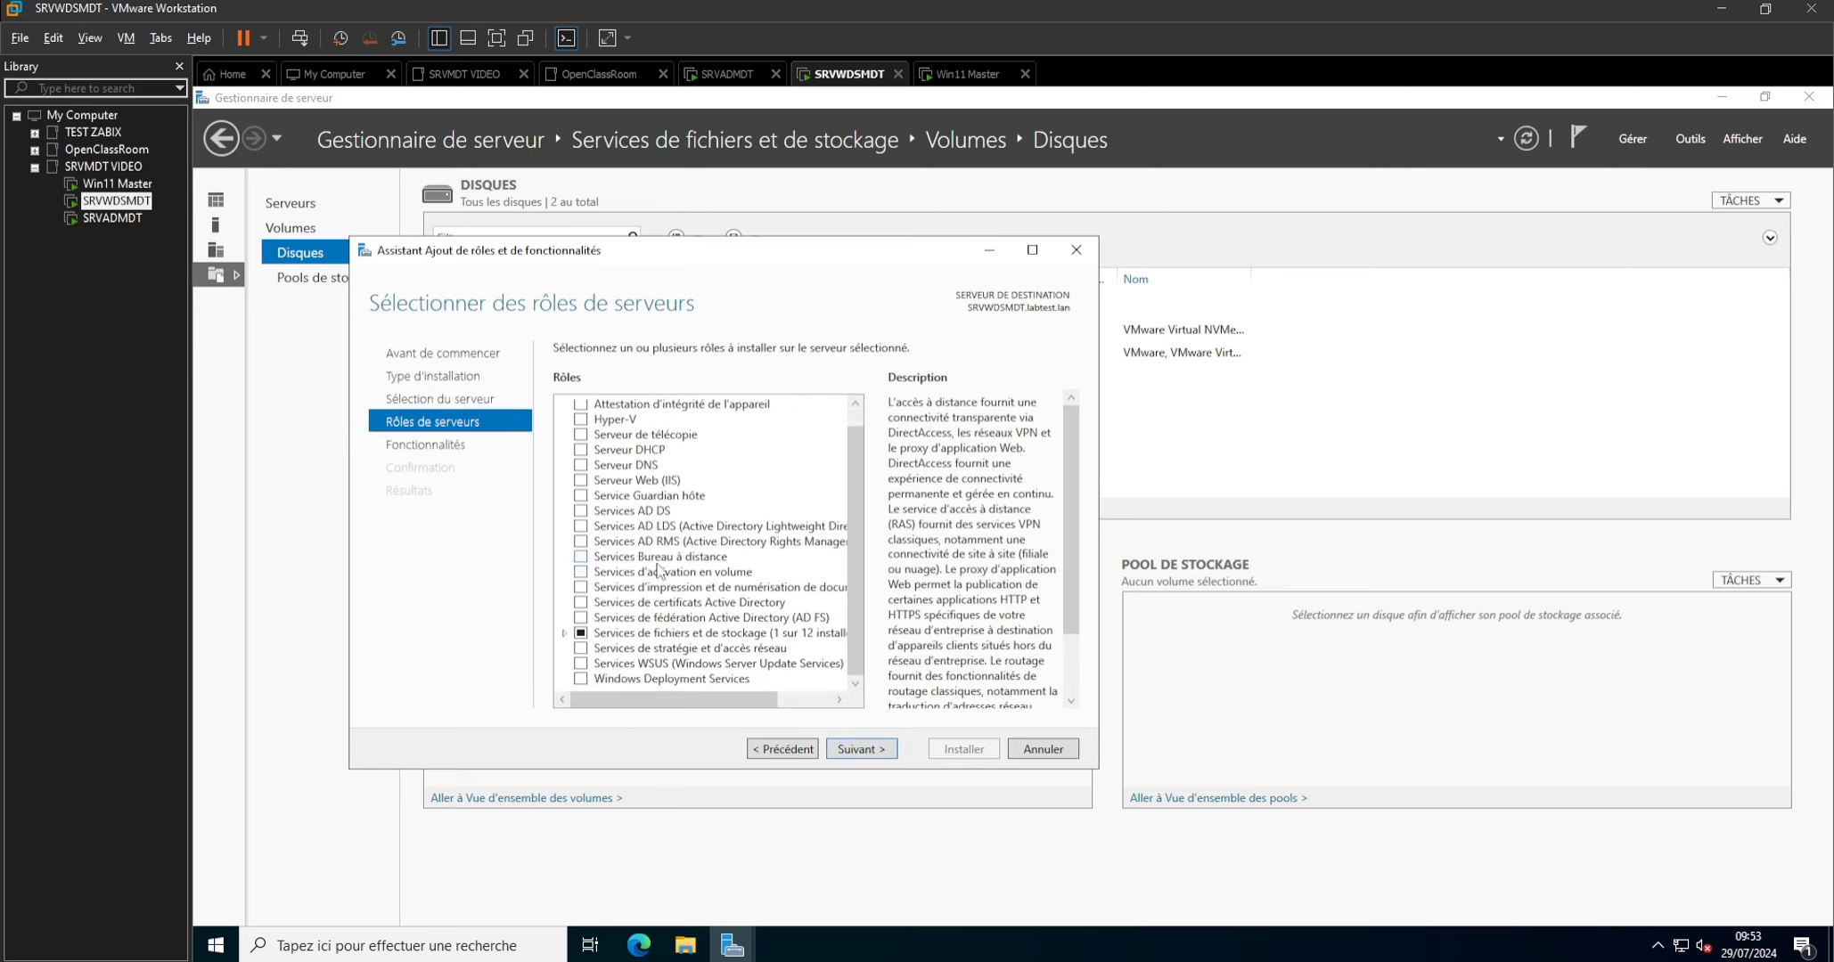
pyautogui.click(585, 681)
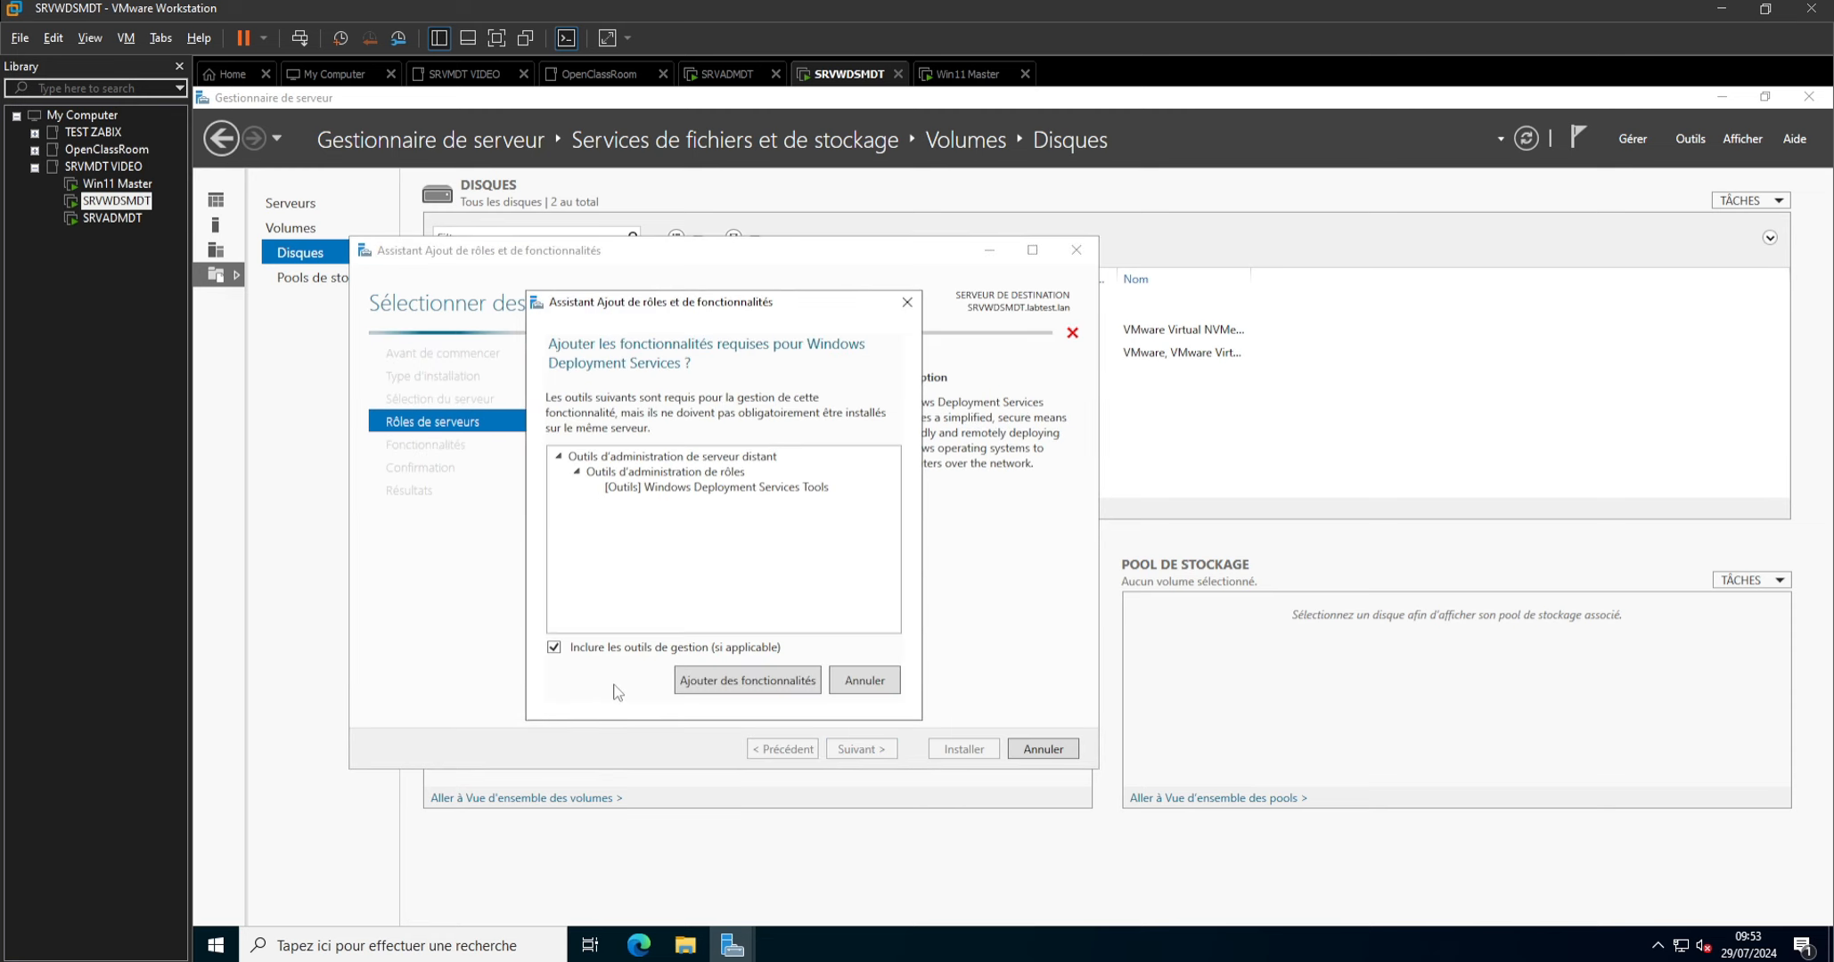
pyautogui.click(751, 682)
pyautogui.click(878, 753)
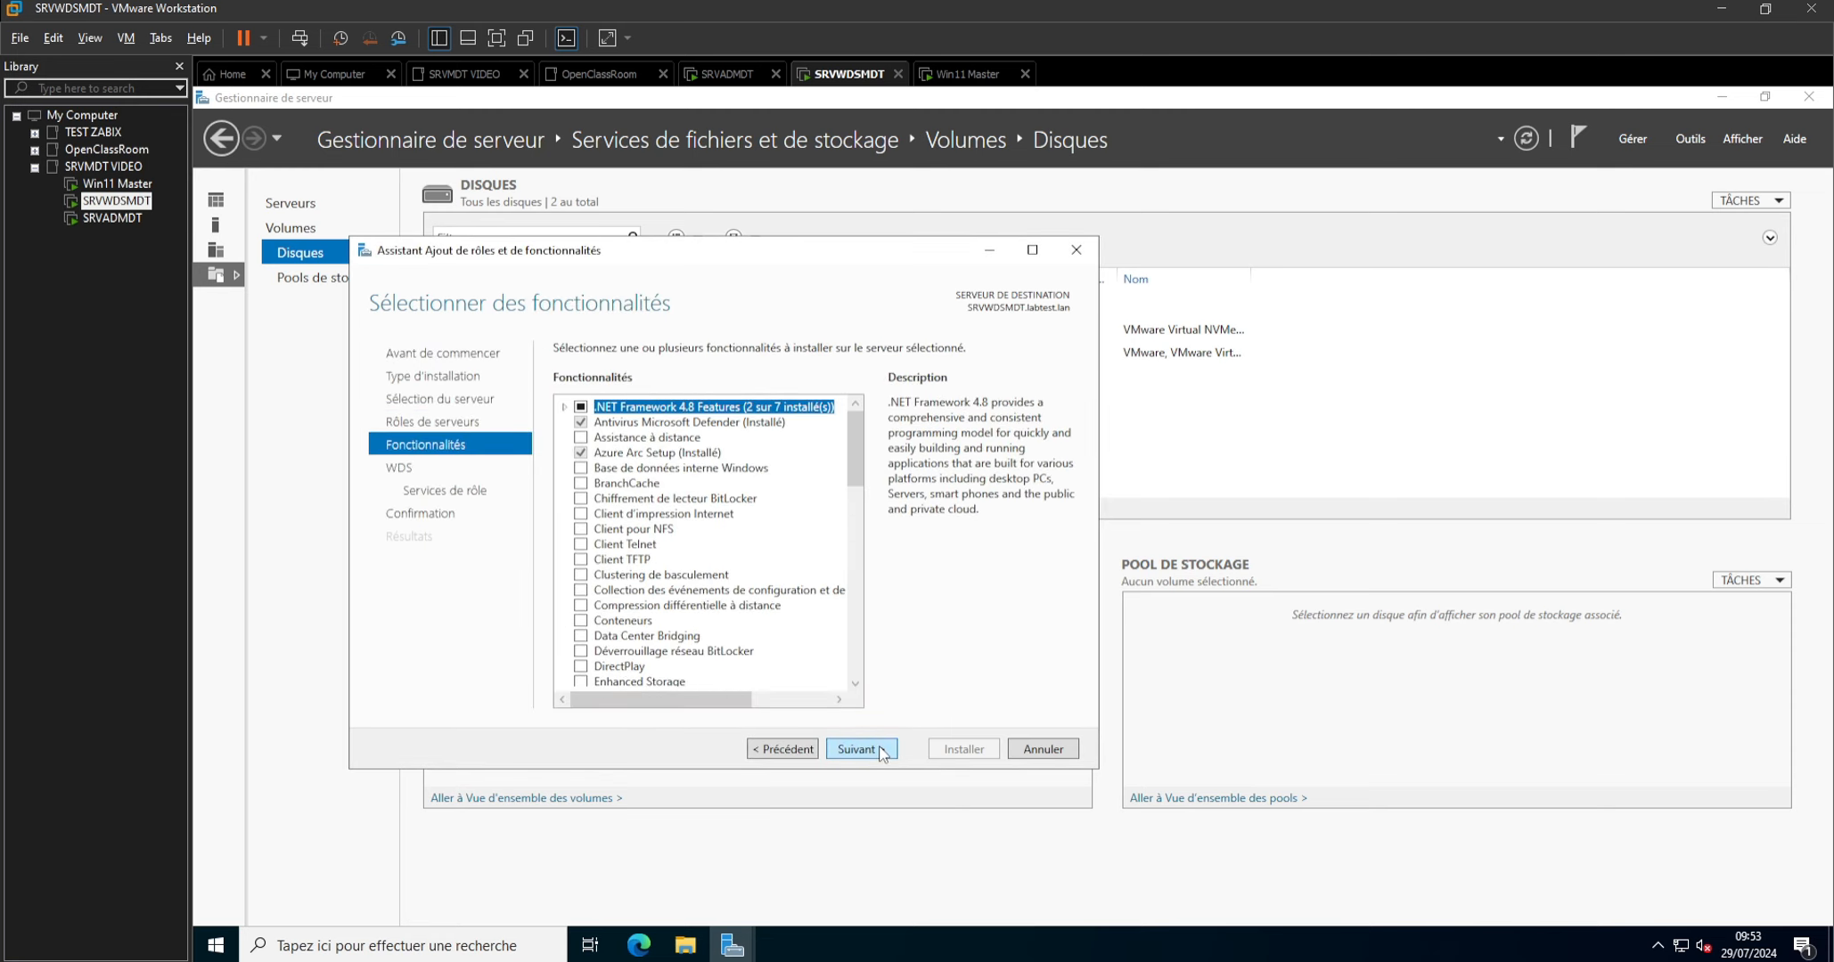
# Install Windows Deployment Services with Deployment Server and Transport Server, close the finished wizard and open File Explorer.
pyautogui.click(881, 753)
pyautogui.click(878, 754)
pyautogui.click(878, 753)
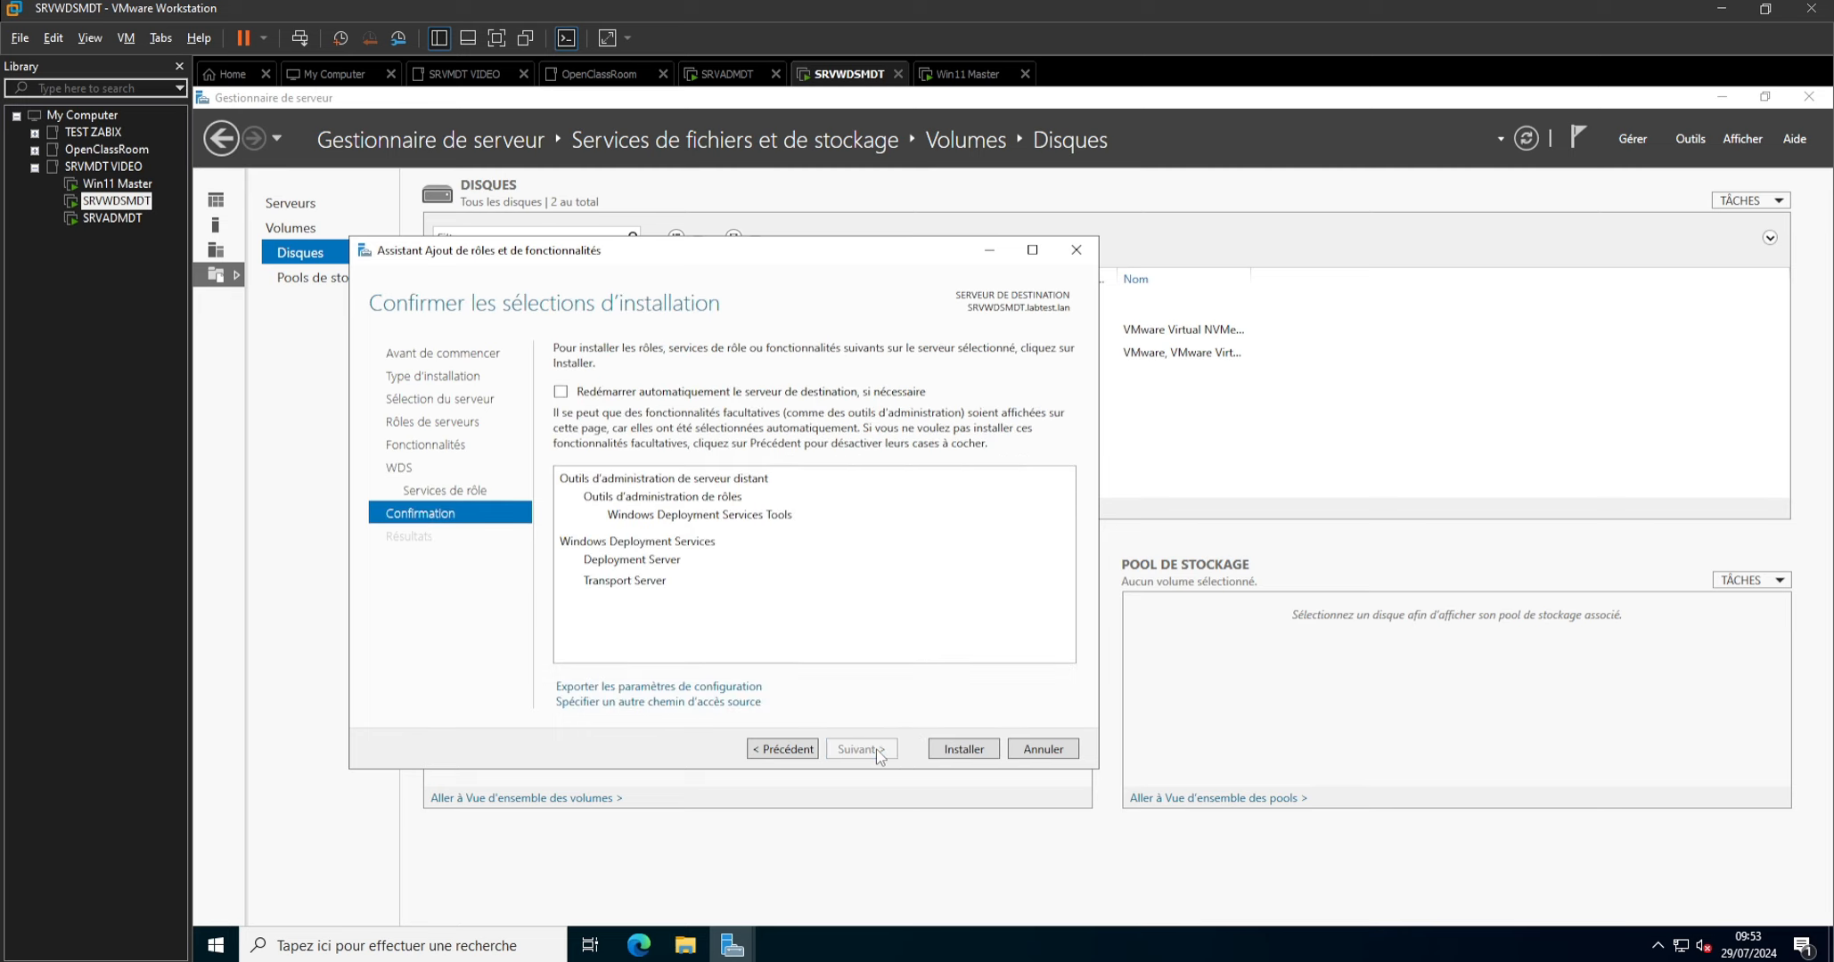
pyautogui.click(952, 754)
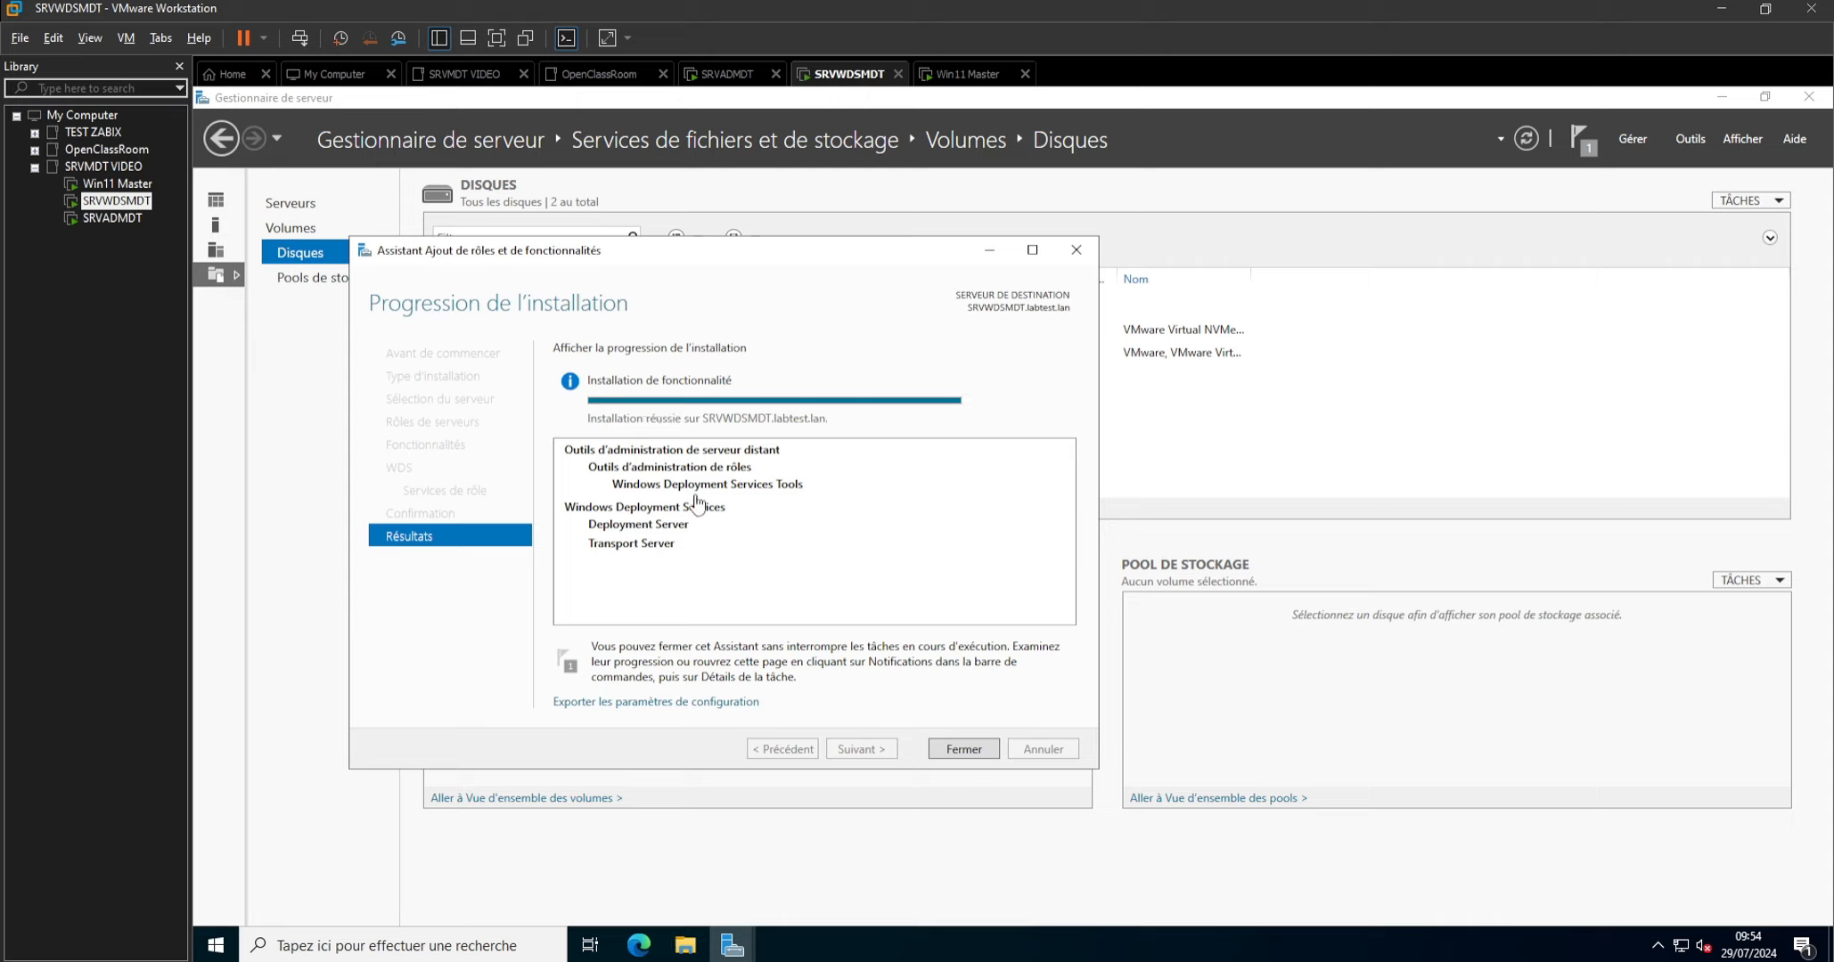
pyautogui.click(962, 749)
pyautogui.press('super+e')
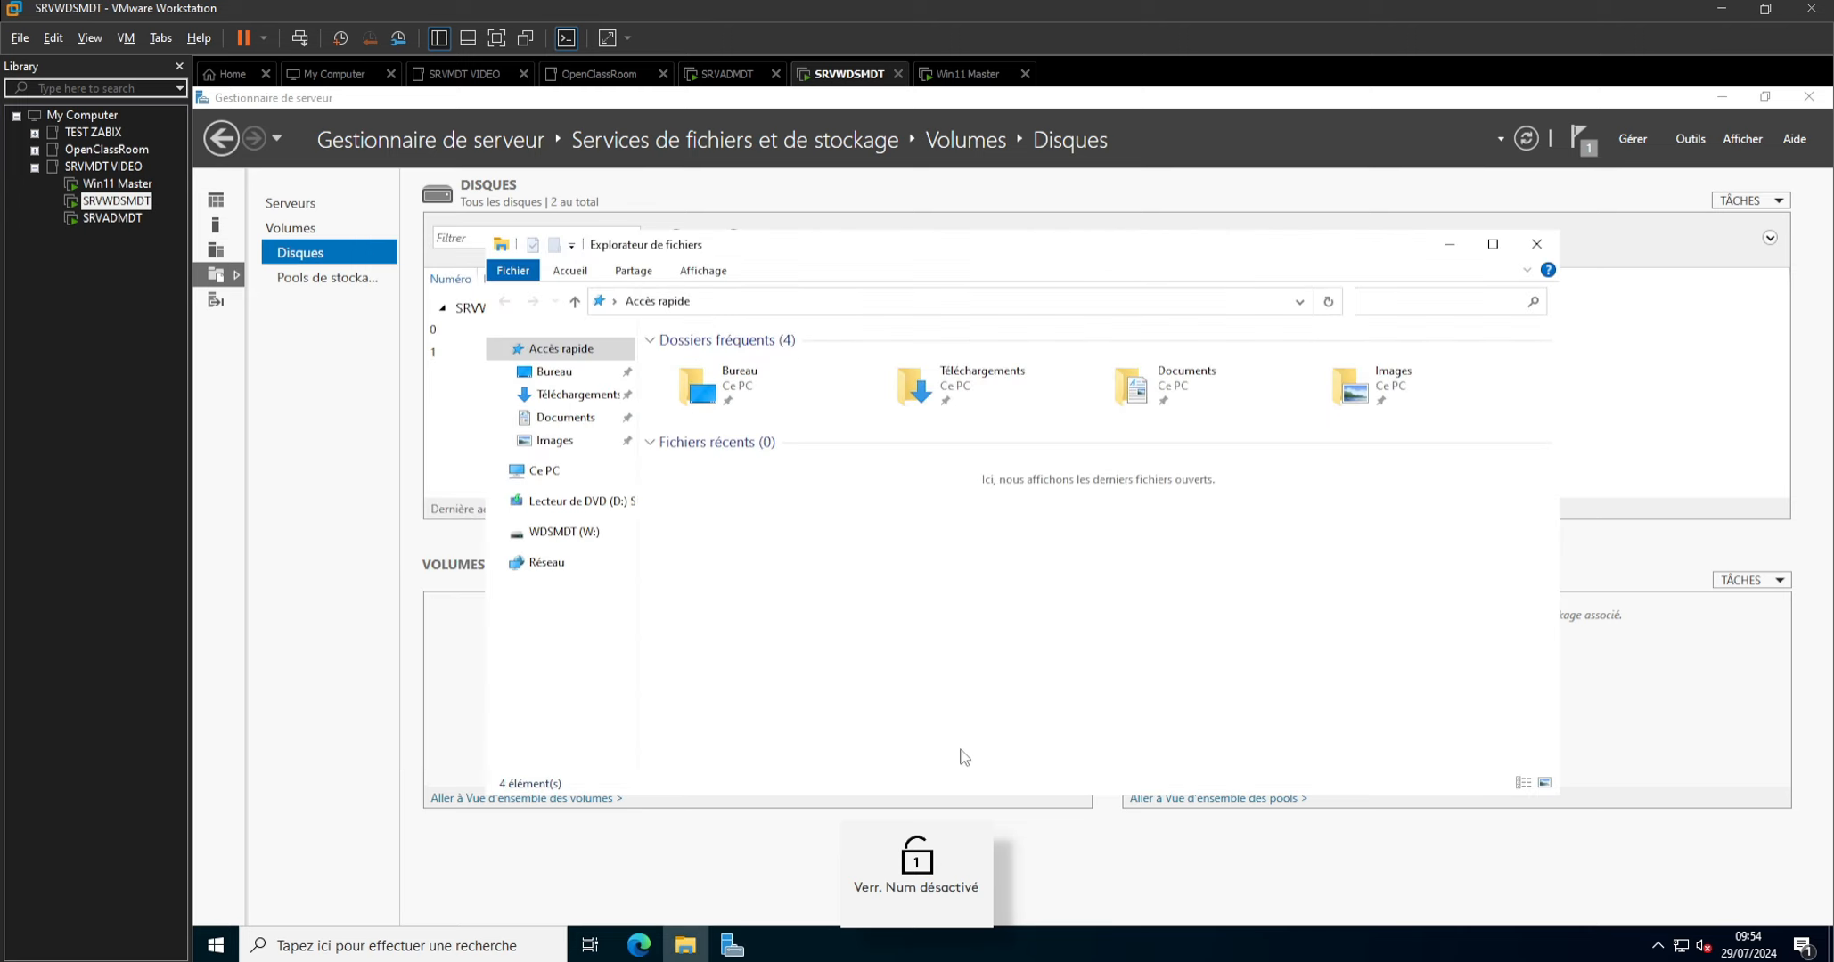
# Close File Explorer and Server Manager on SRVWDSMDT, and open the Downloads folder in a new File Explorer window.
pyautogui.click(1536, 245)
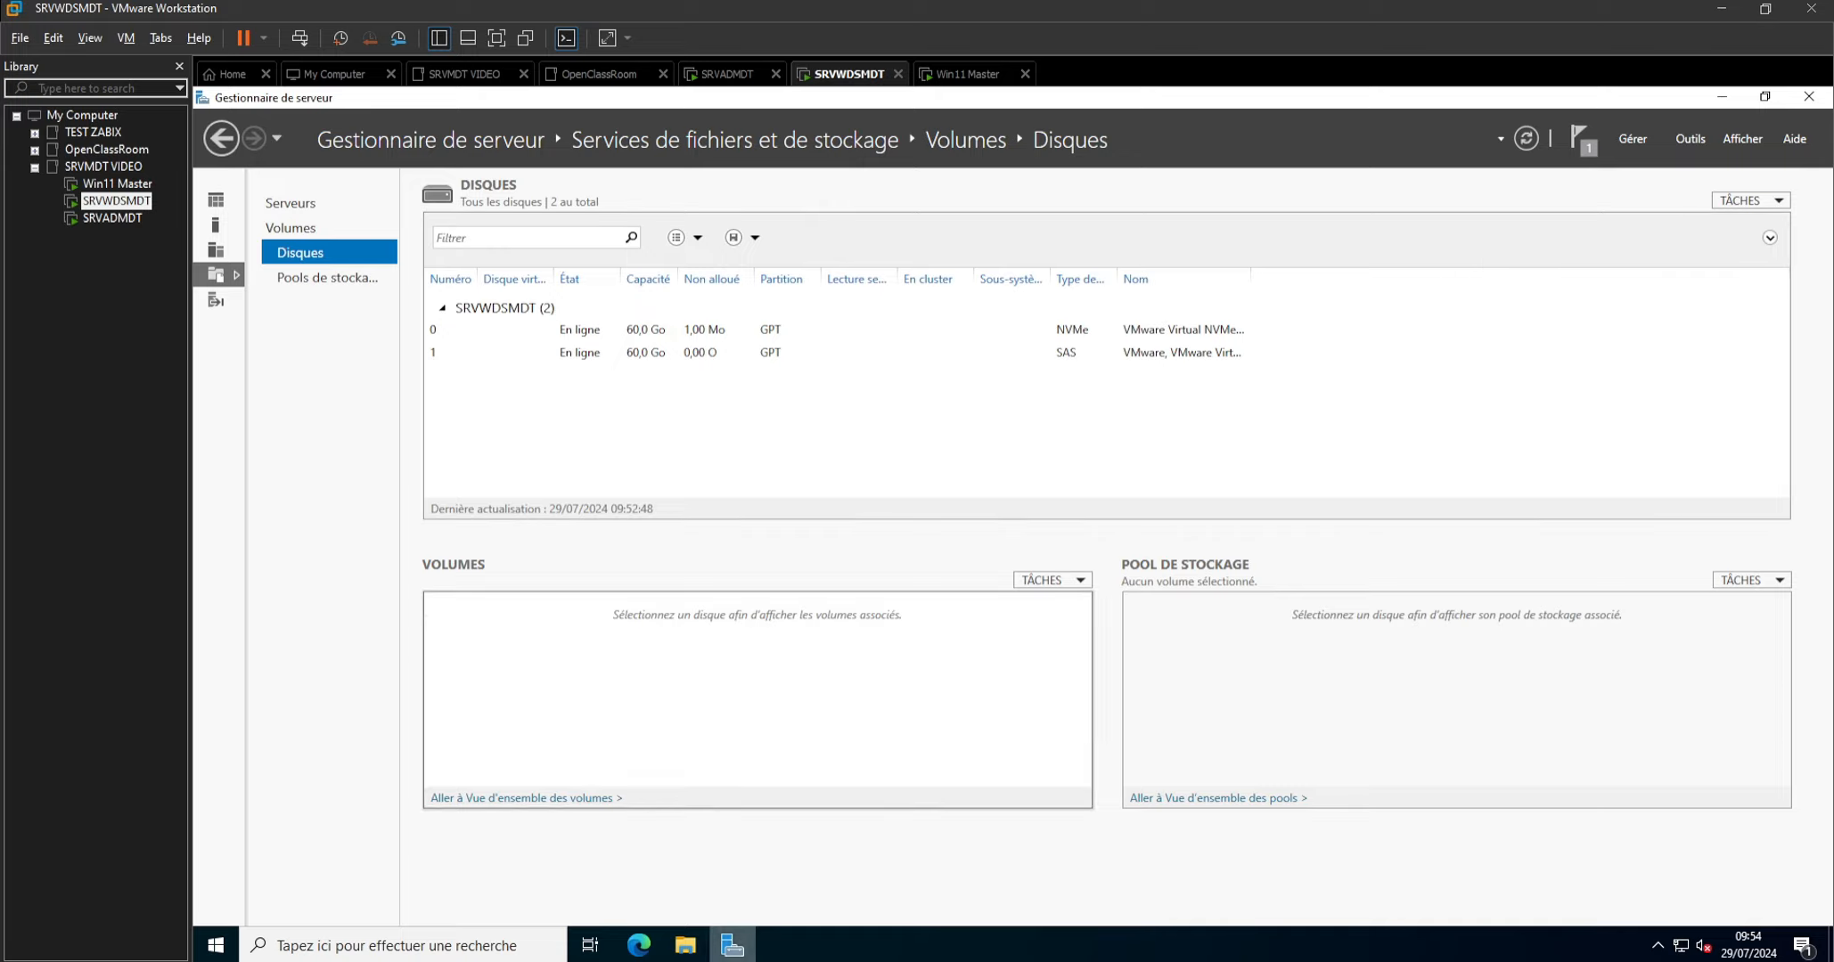
pyautogui.click(1808, 96)
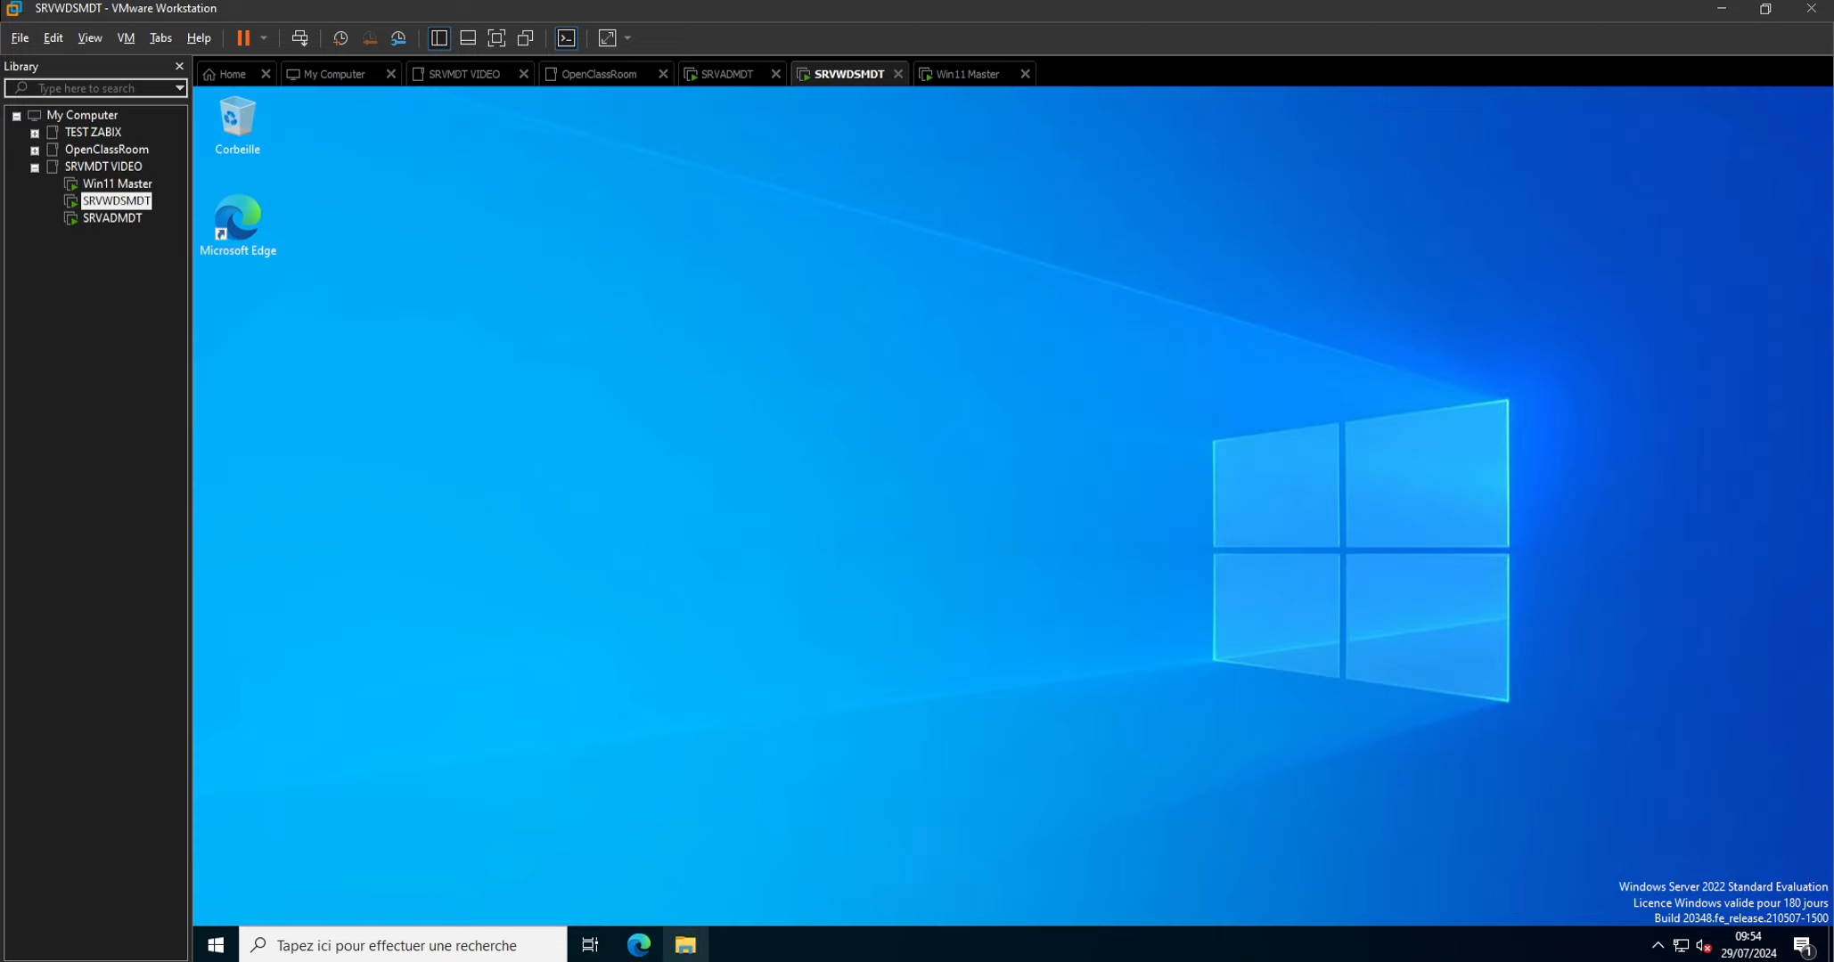
pyautogui.click(686, 947)
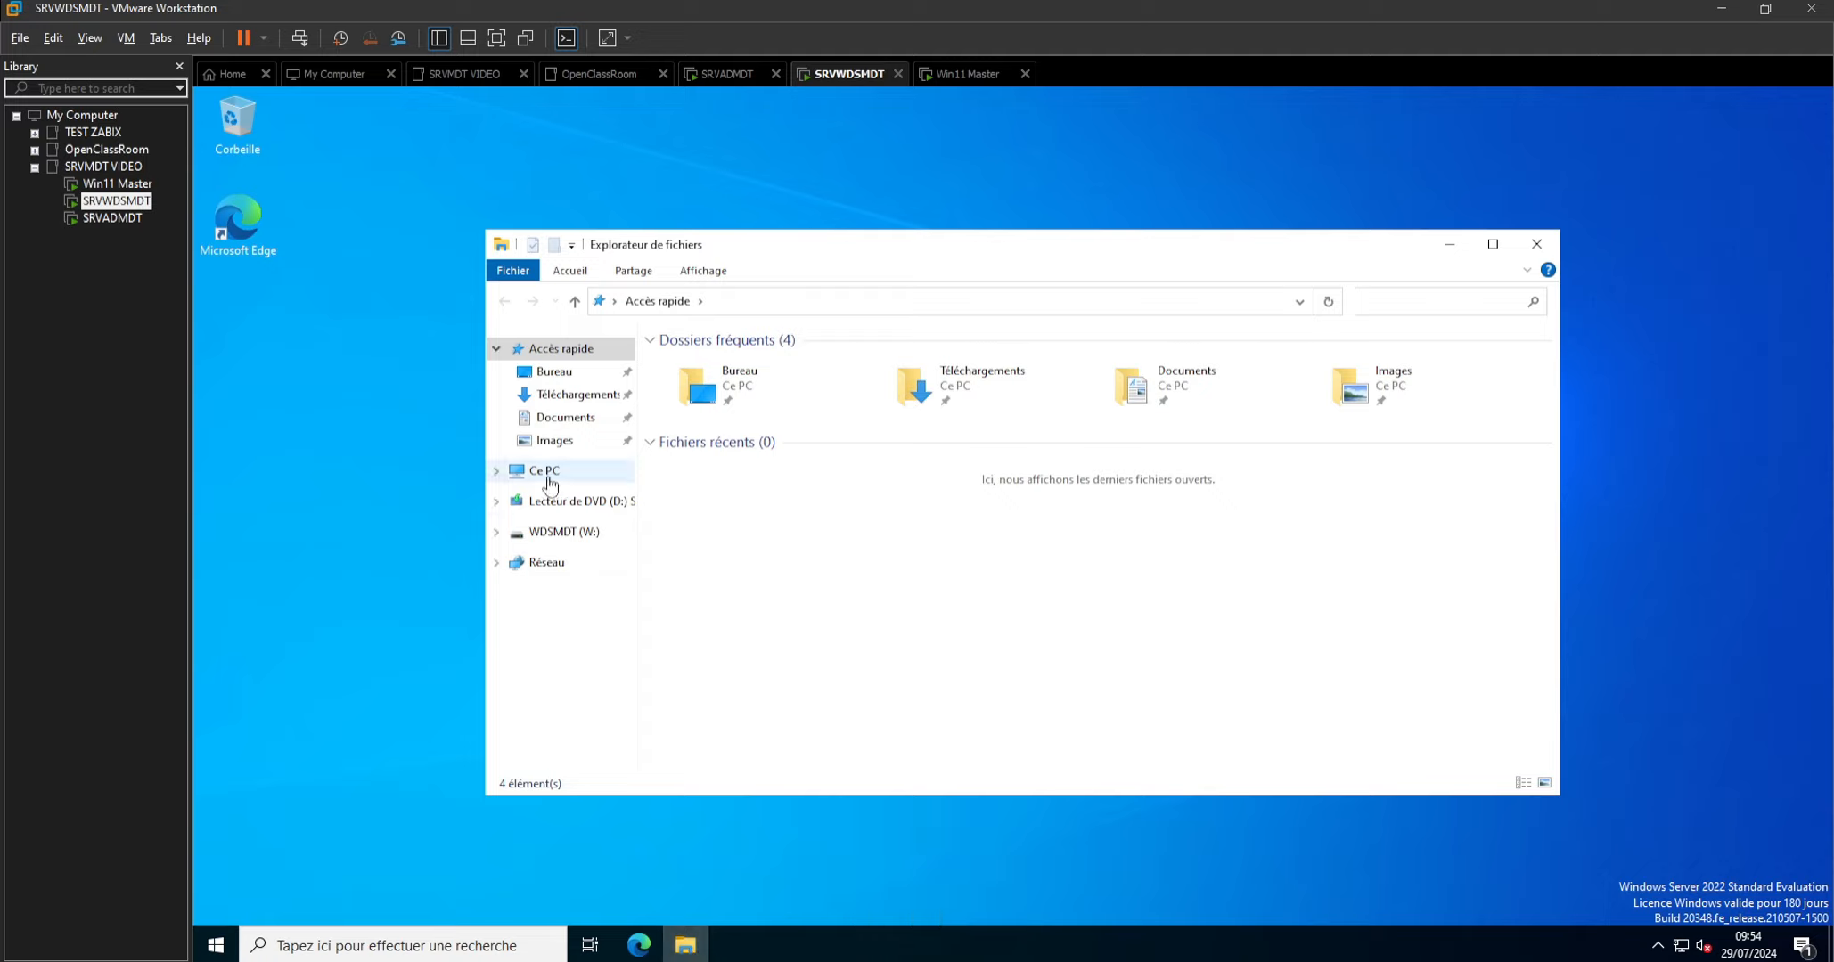
pyautogui.click(578, 403)
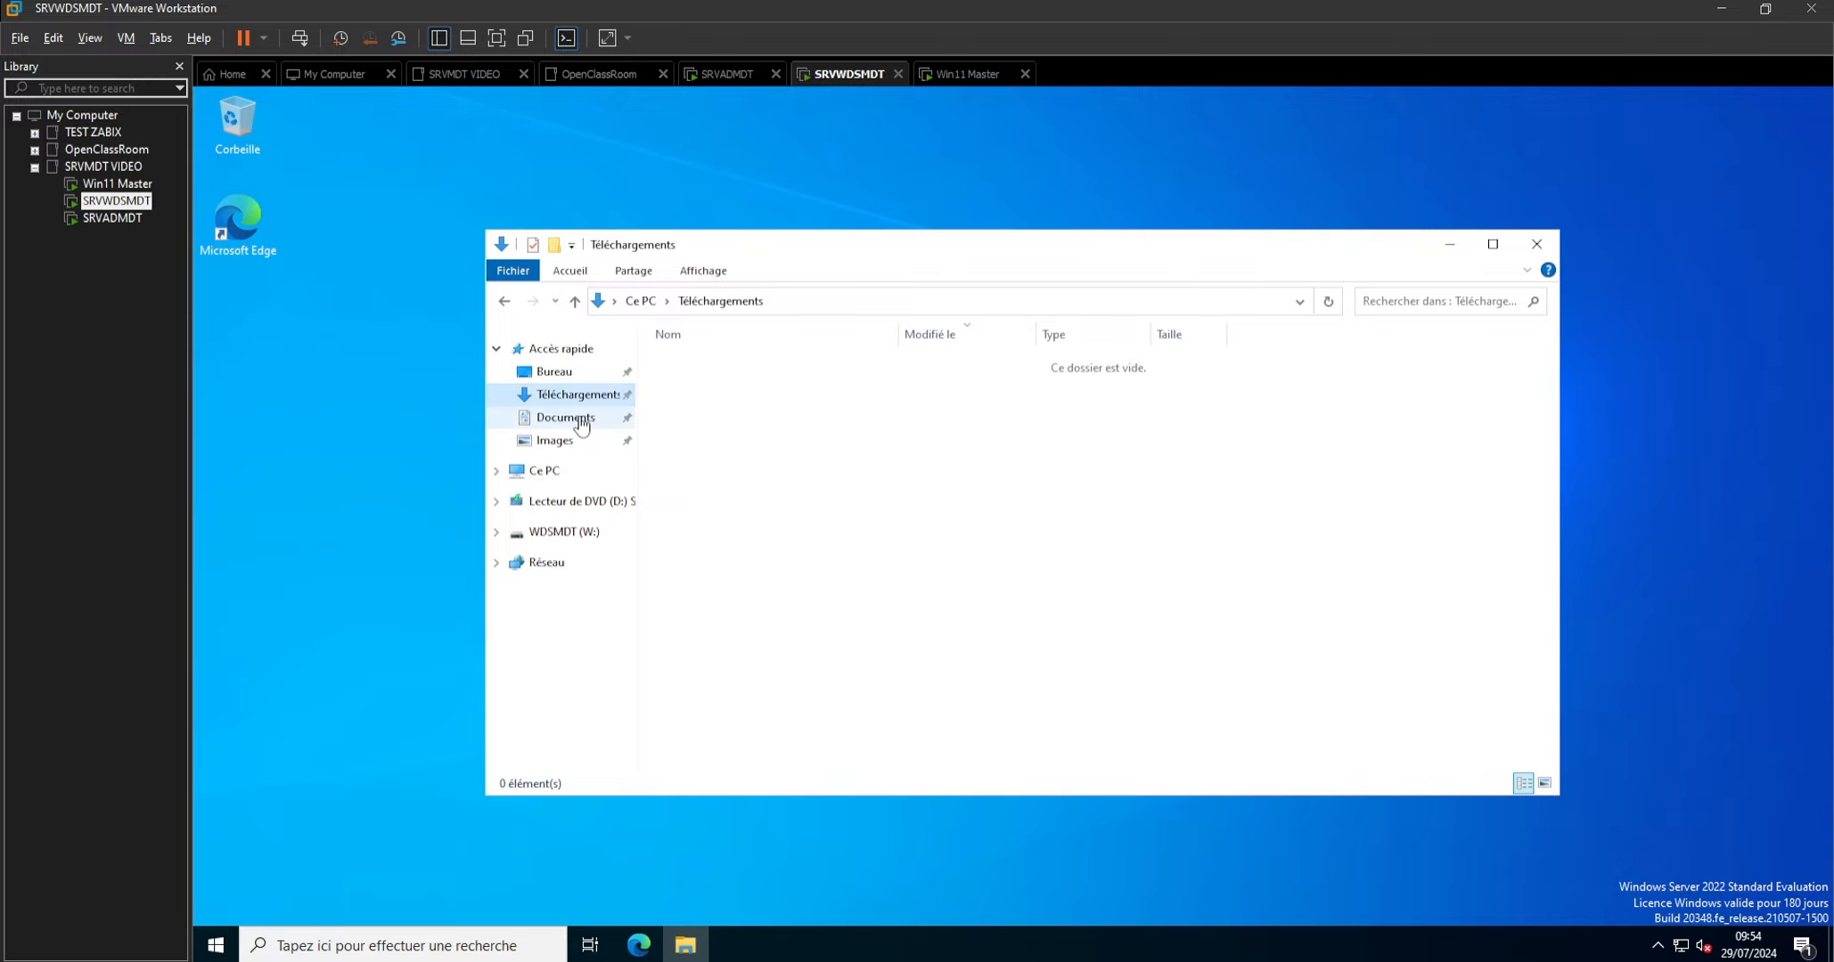
# Check the Downloads folder on SRVADMDT for the installers, close it and return to SRVWDSMDT.
pyautogui.click(103, 218)
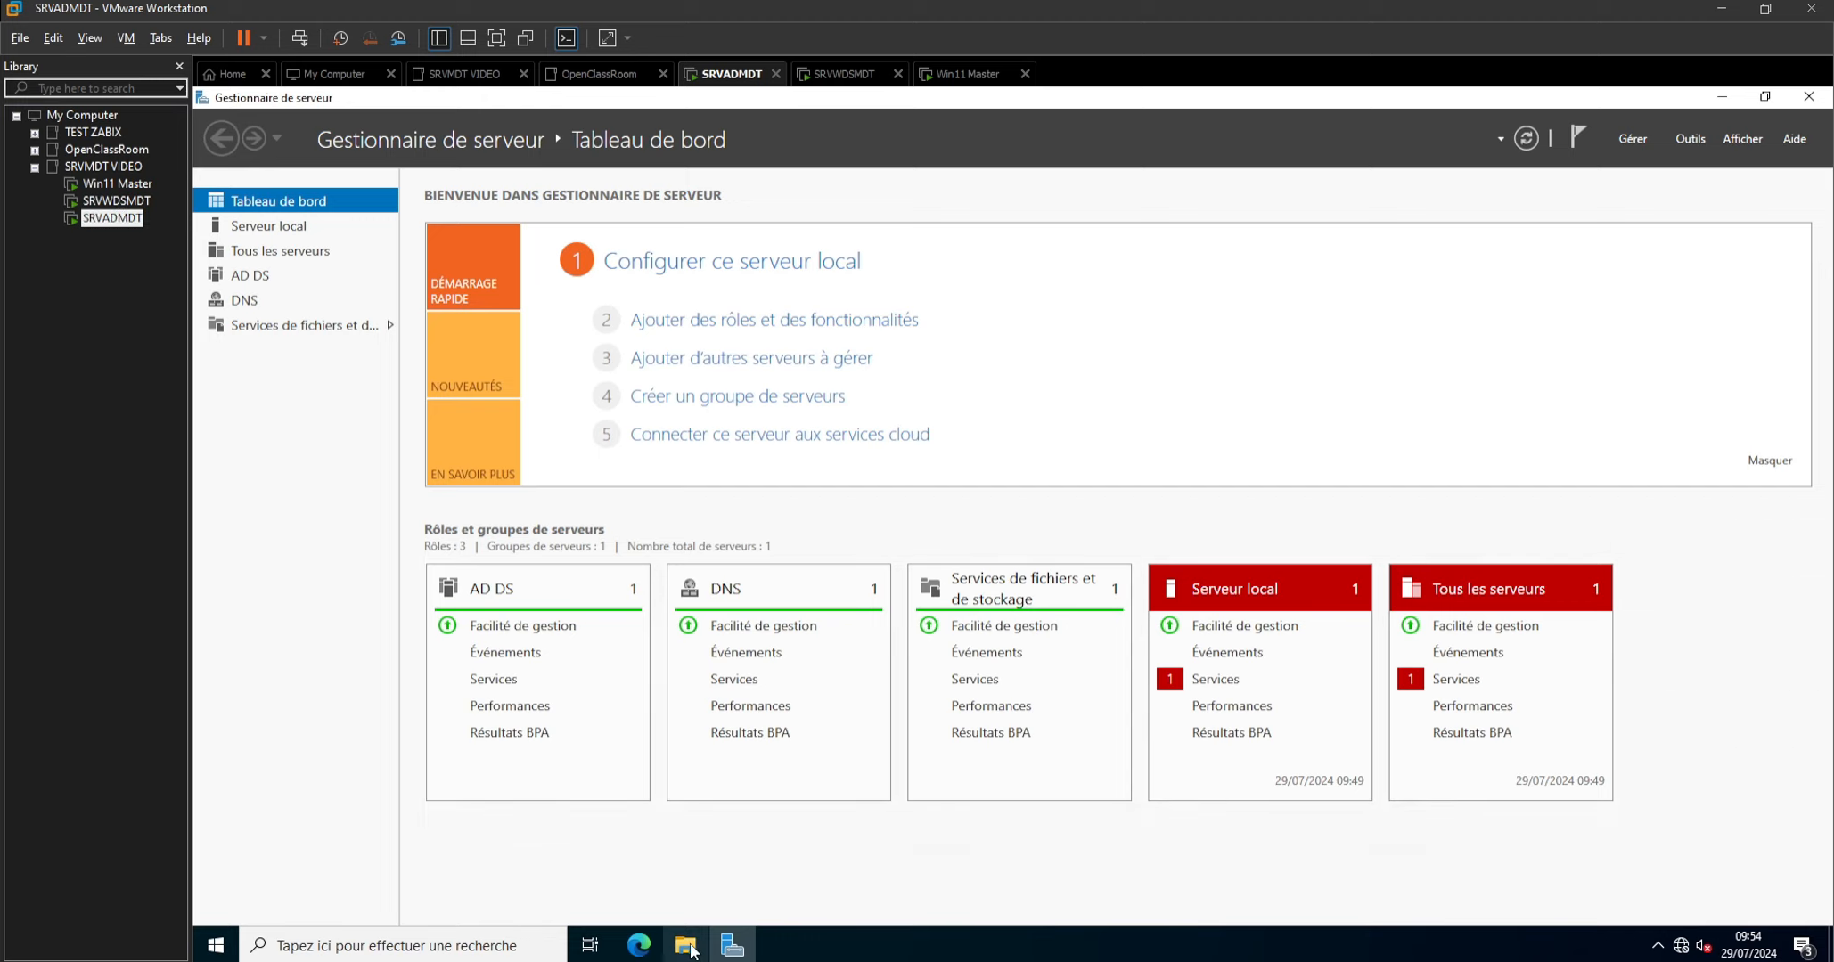
pyautogui.click(685, 945)
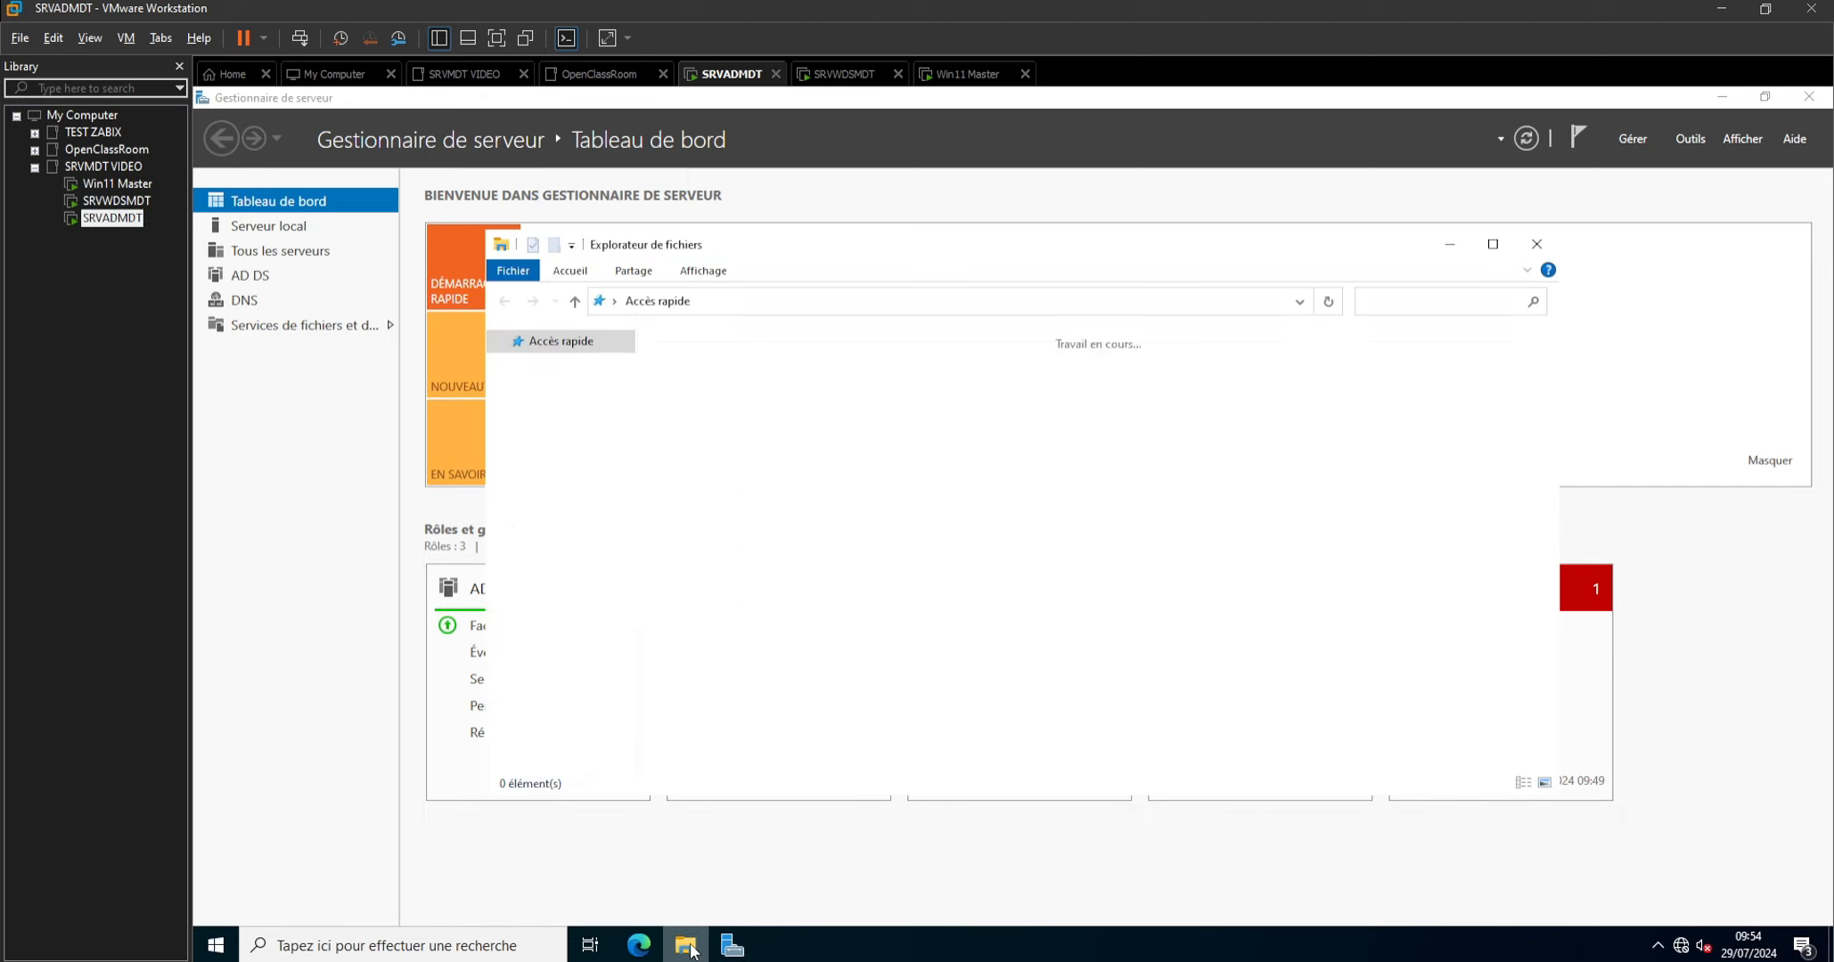
pyautogui.click(552, 397)
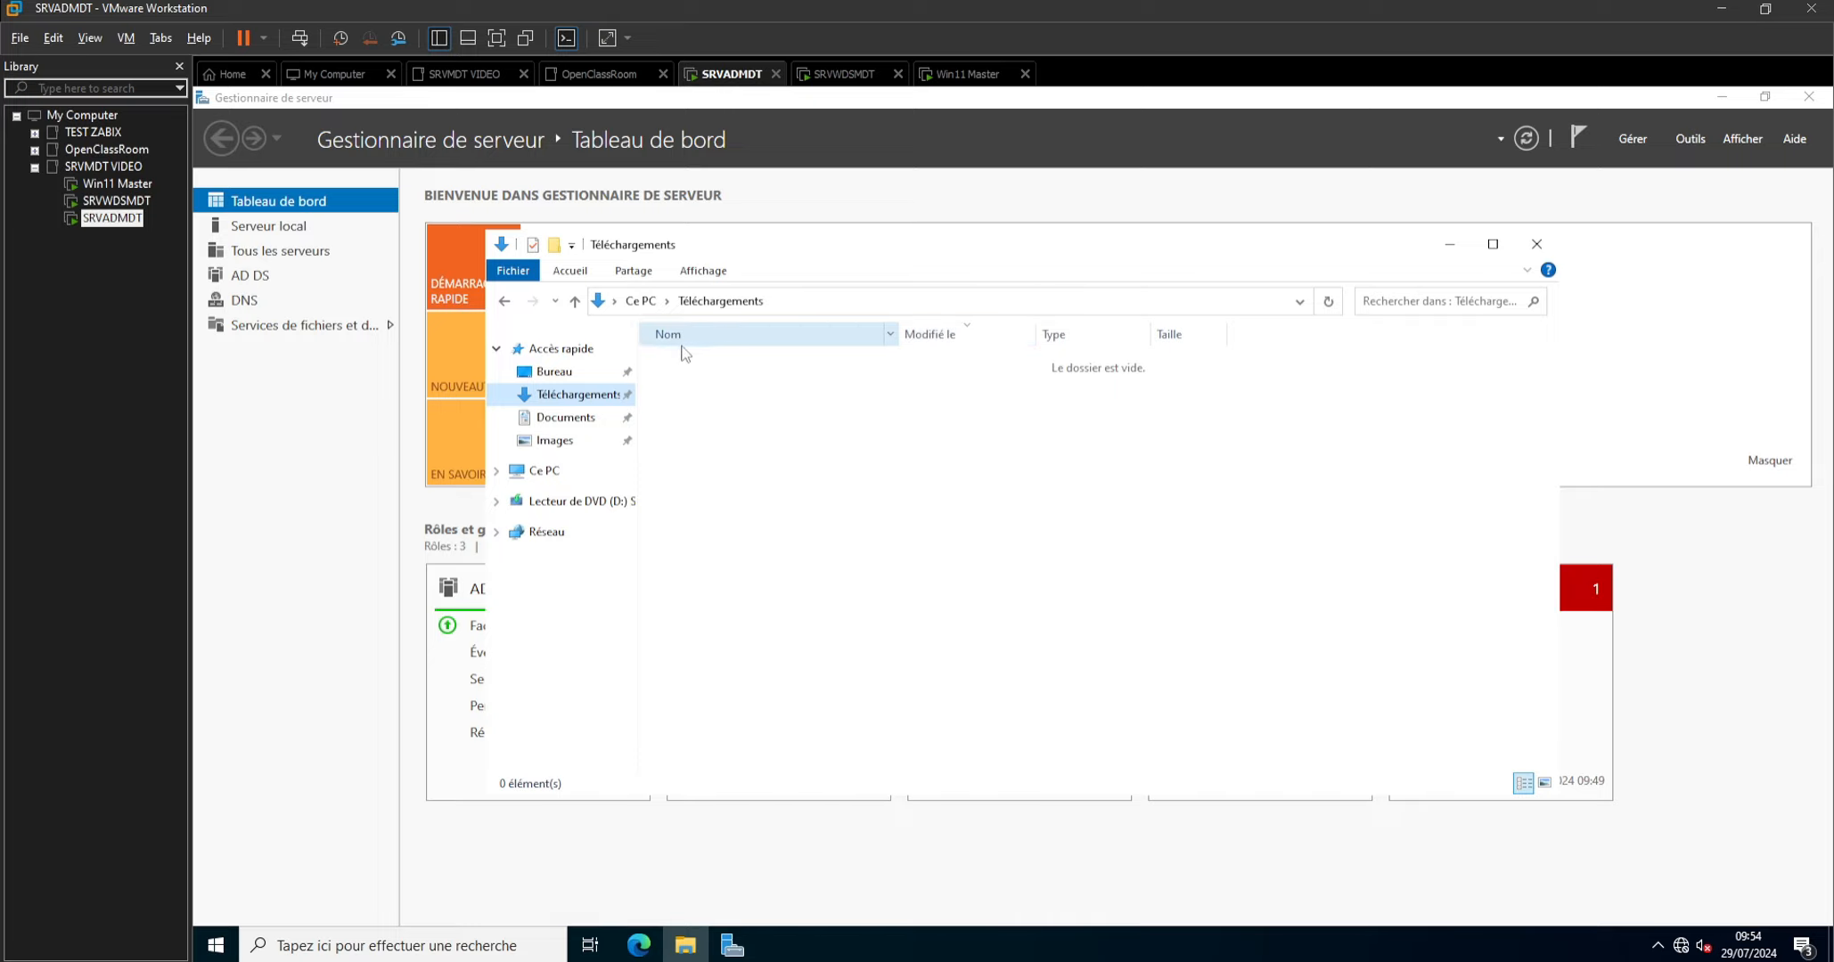
pyautogui.click(1537, 244)
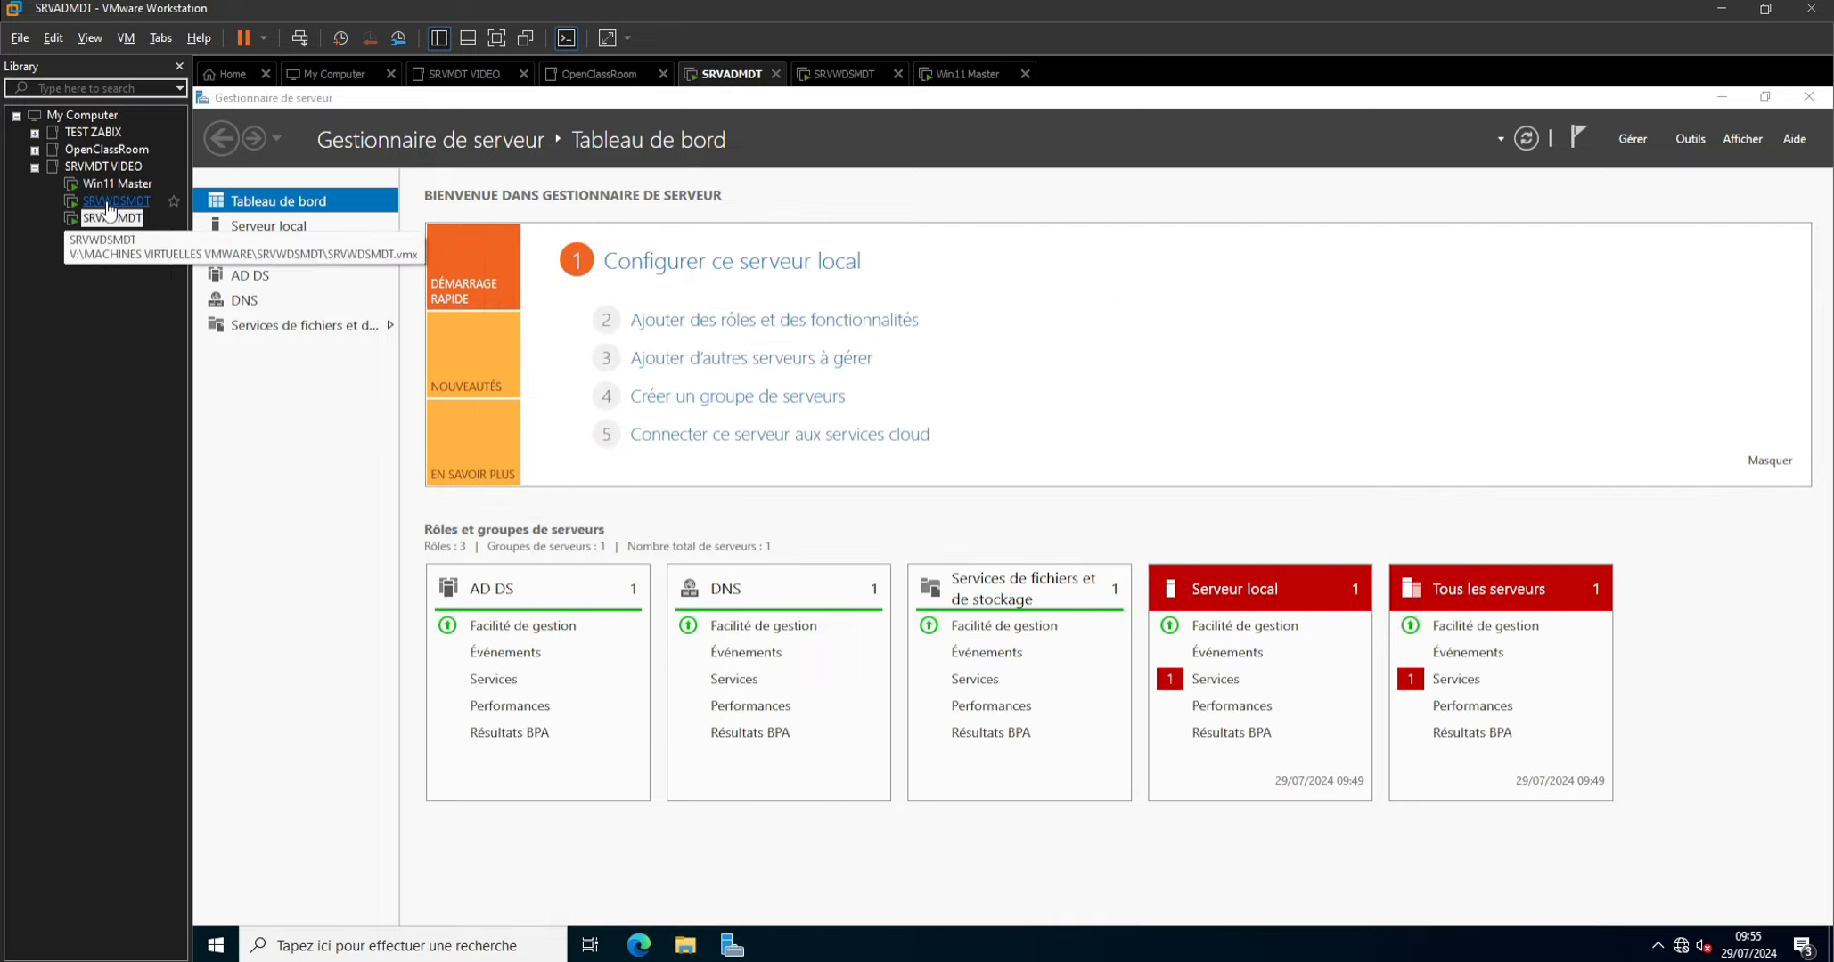
pyautogui.click(108, 205)
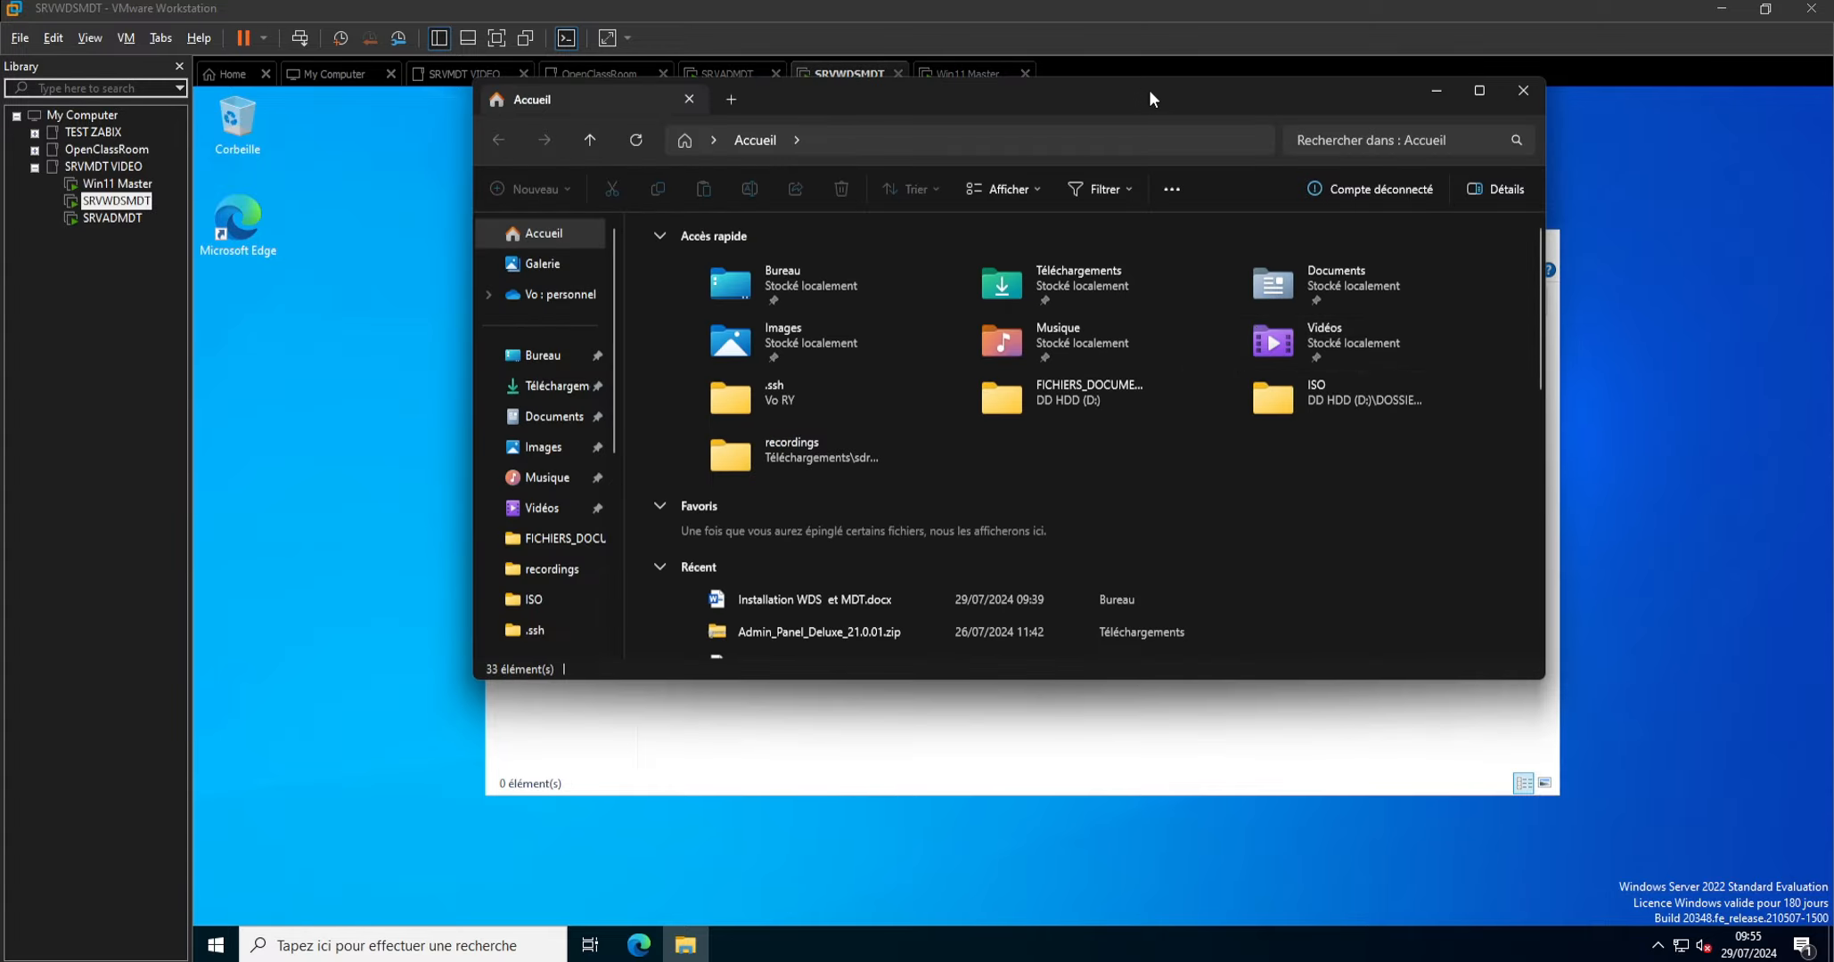
# Copy MicrosoftDeploymentToolkit_x64, adkwinpesetup and adksetup from the host into SRVWDSMDT's Downloads folder.
pyautogui.moveTo(1153, 98); pyautogui.dragTo(1833, 98)
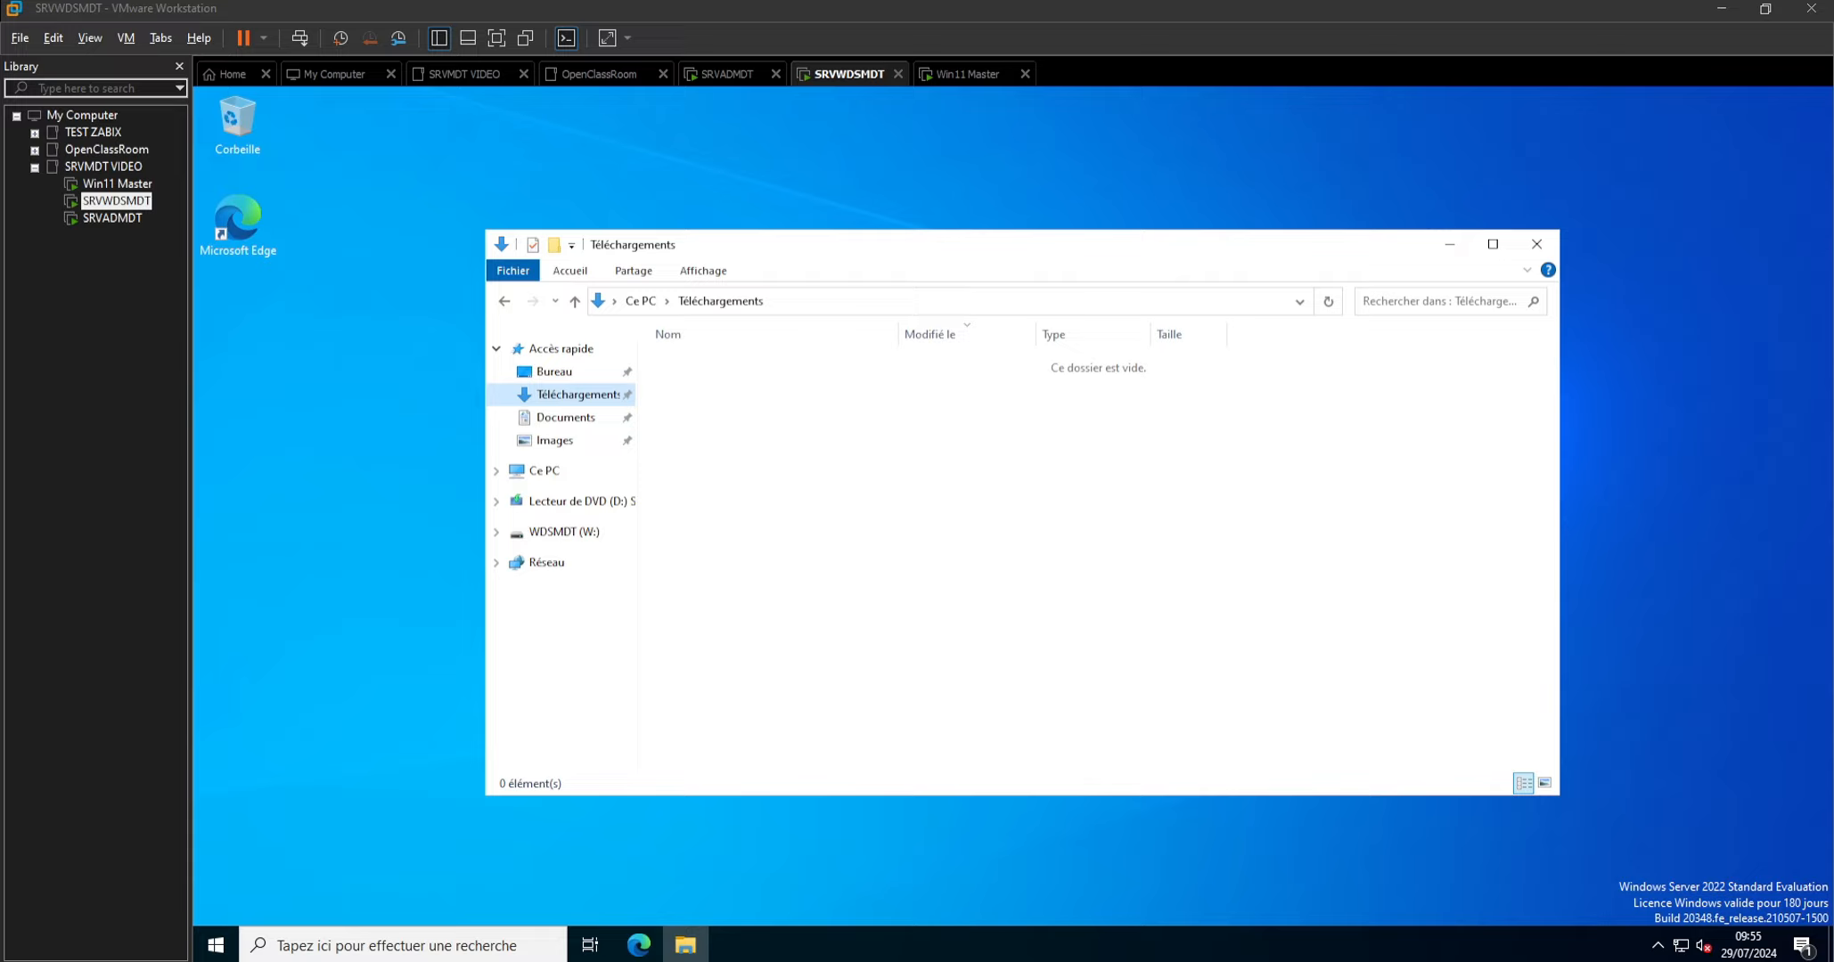
pyautogui.moveTo(1827, 630); pyautogui.dragTo(758, 495)
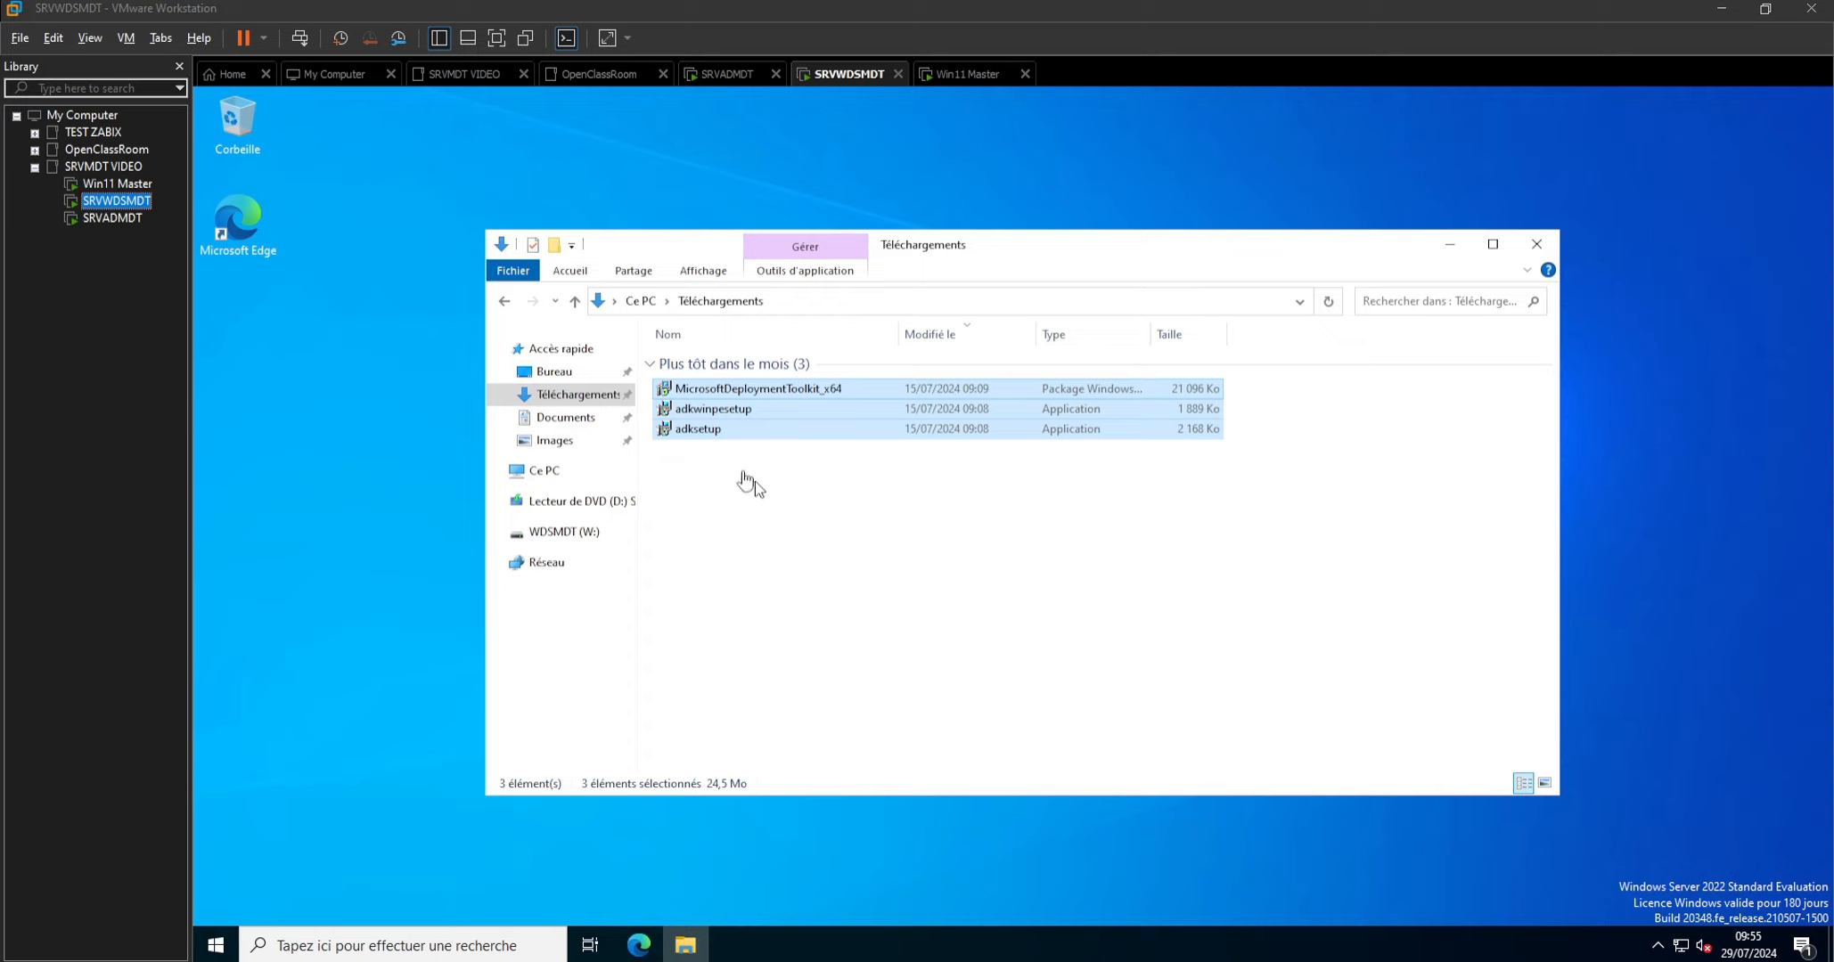
pyautogui.click(913, 551)
# Start adksetup with the default installation path, decline Microsoft's data collection and accept the licence agreement.
pyautogui.doubleClick(705, 431)
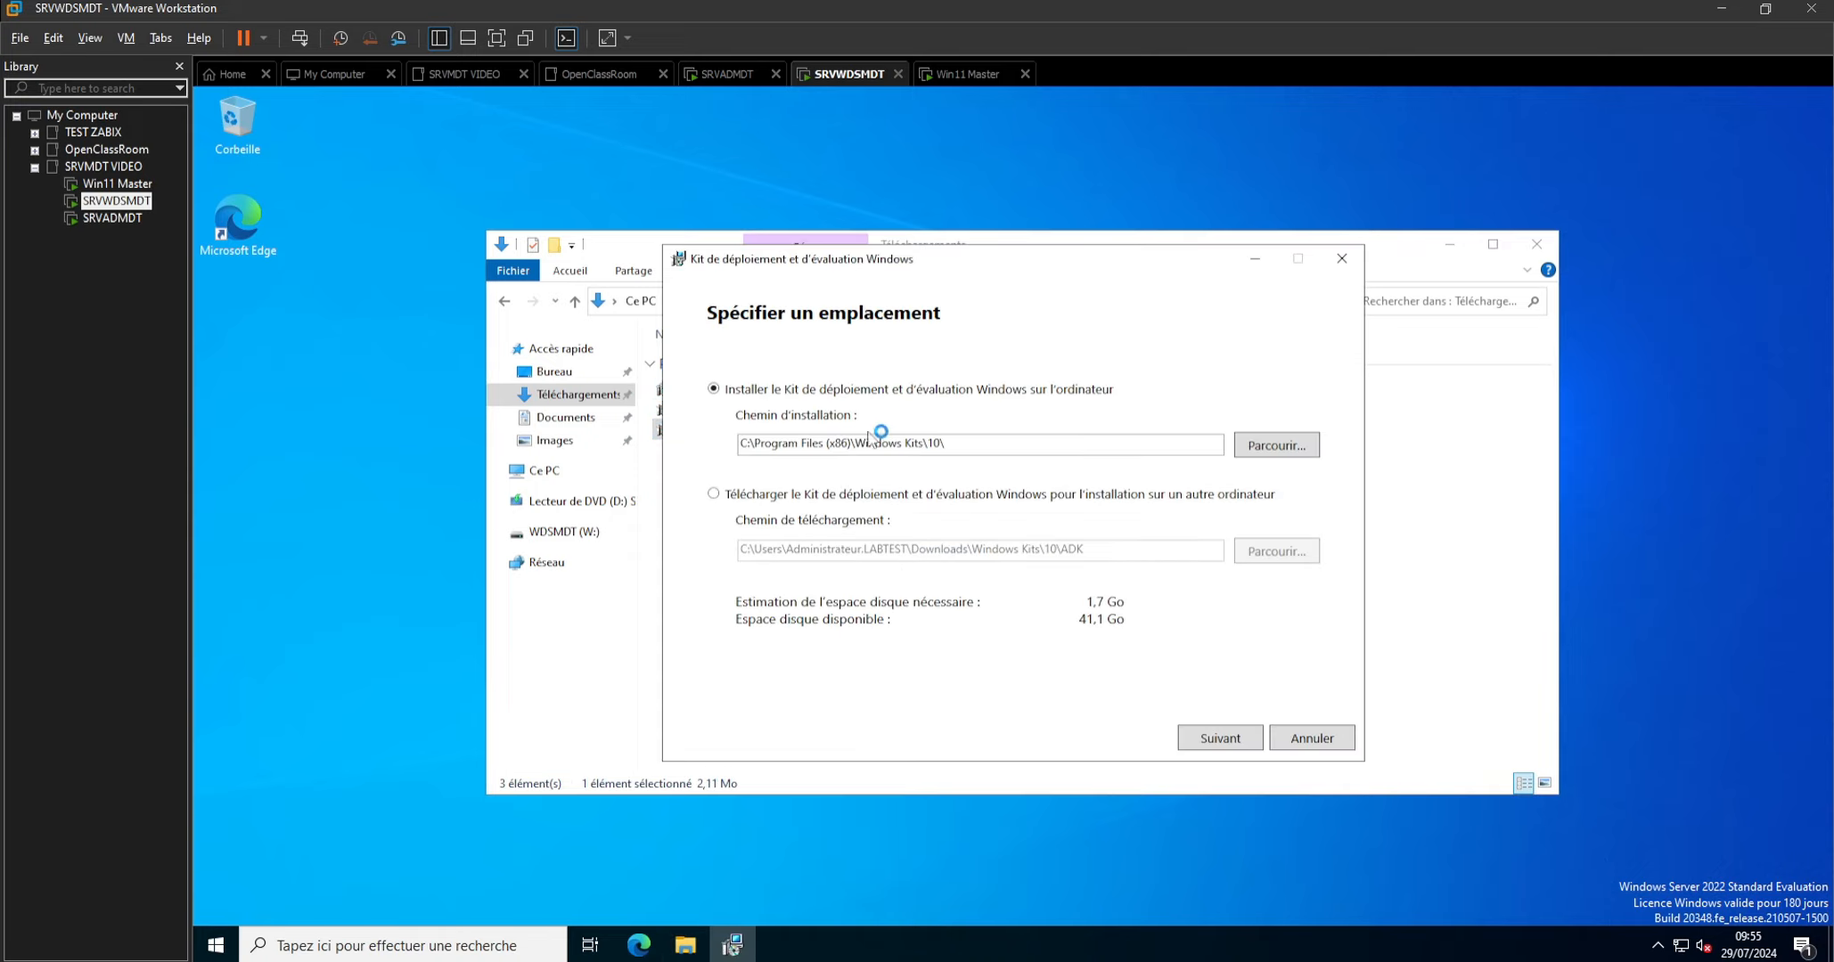
pyautogui.click(1218, 739)
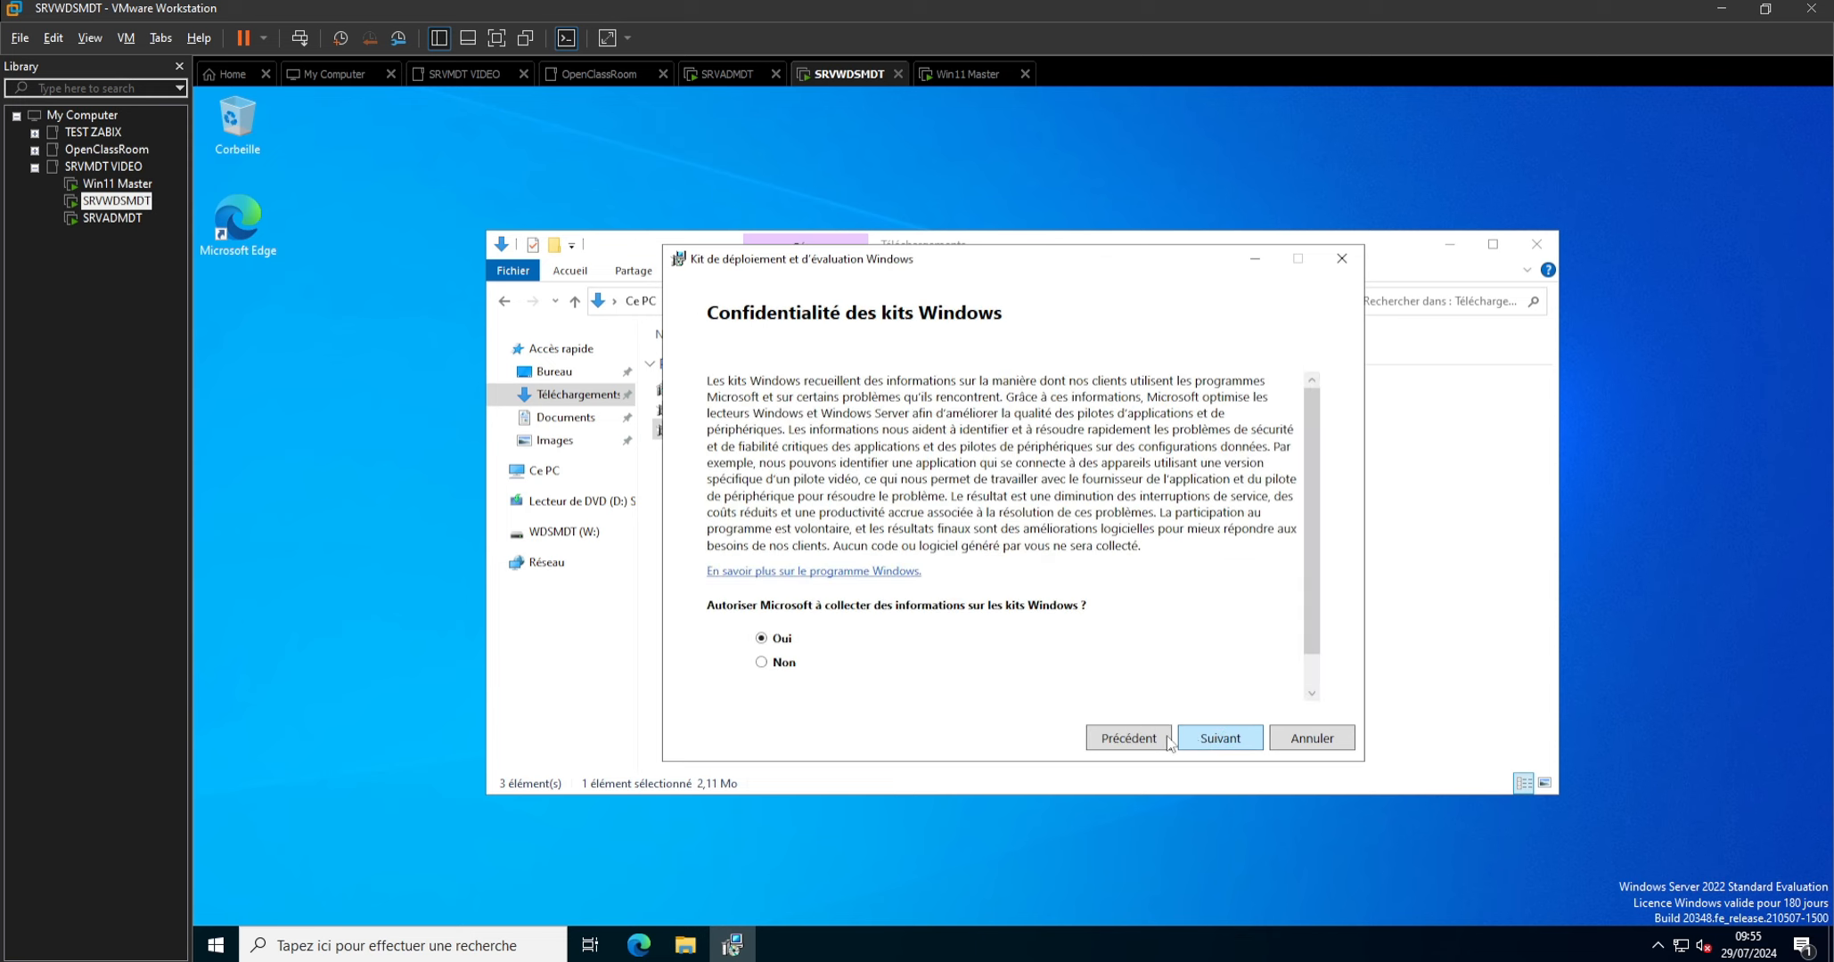
pyautogui.click(772, 664)
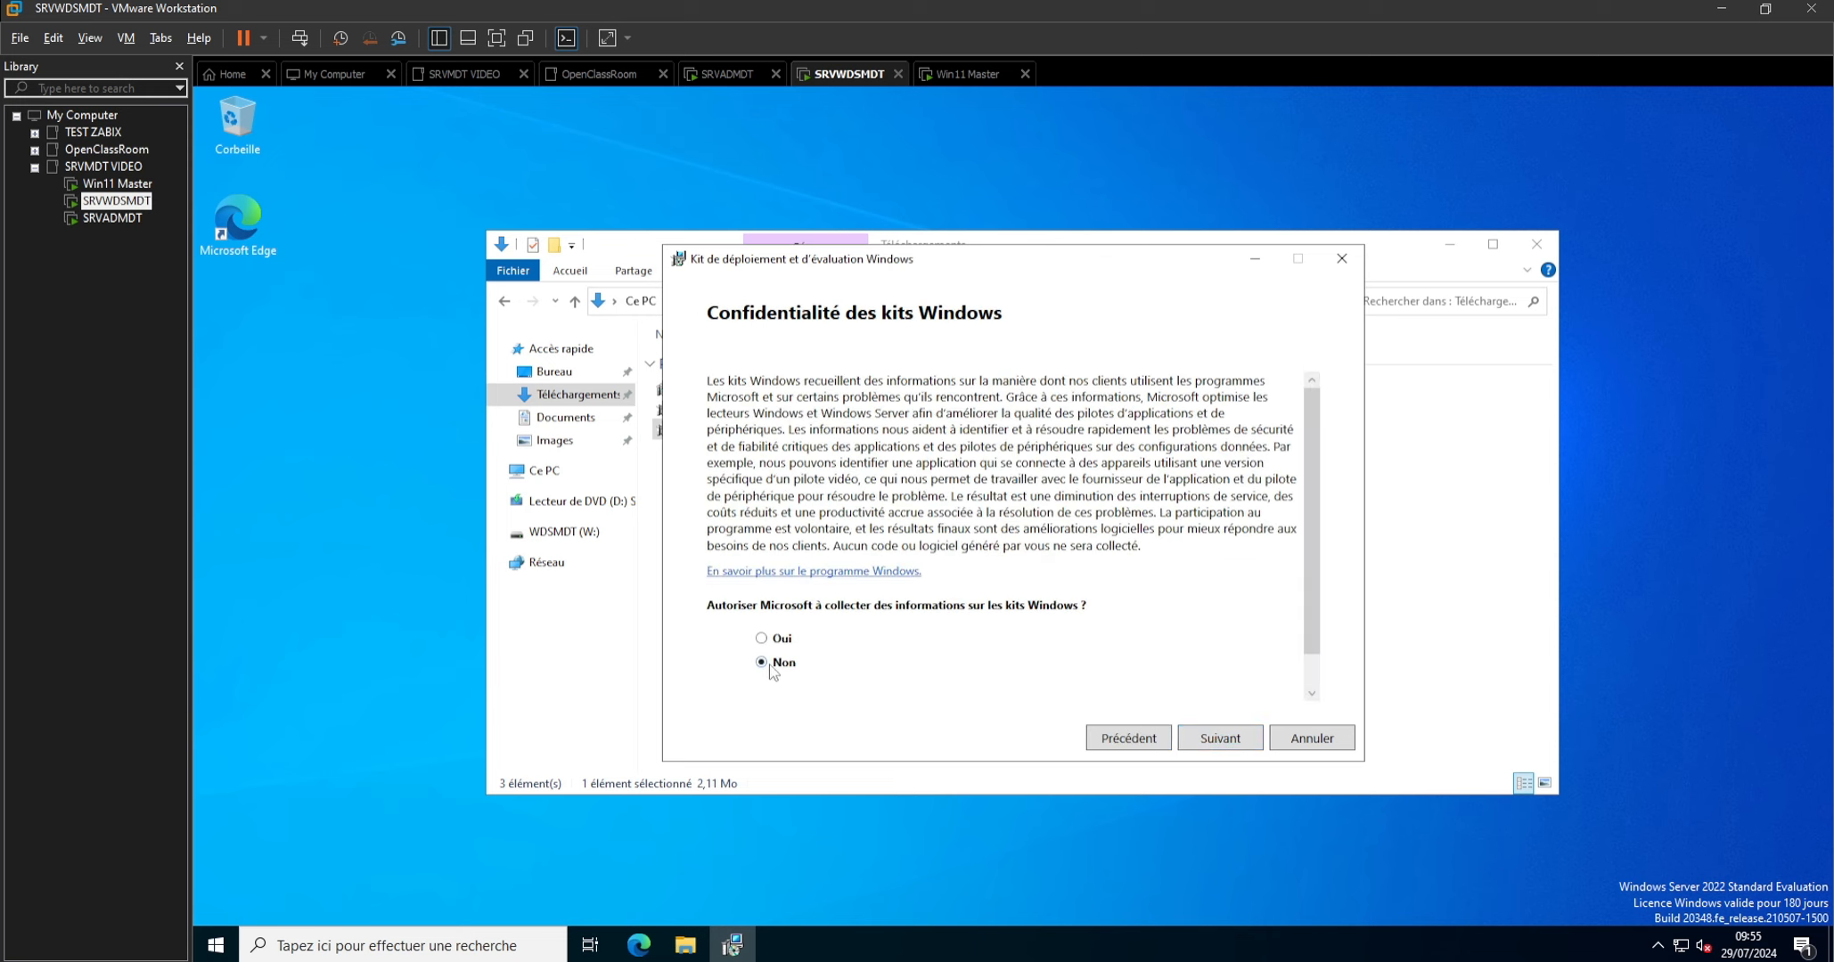
pyautogui.click(1219, 739)
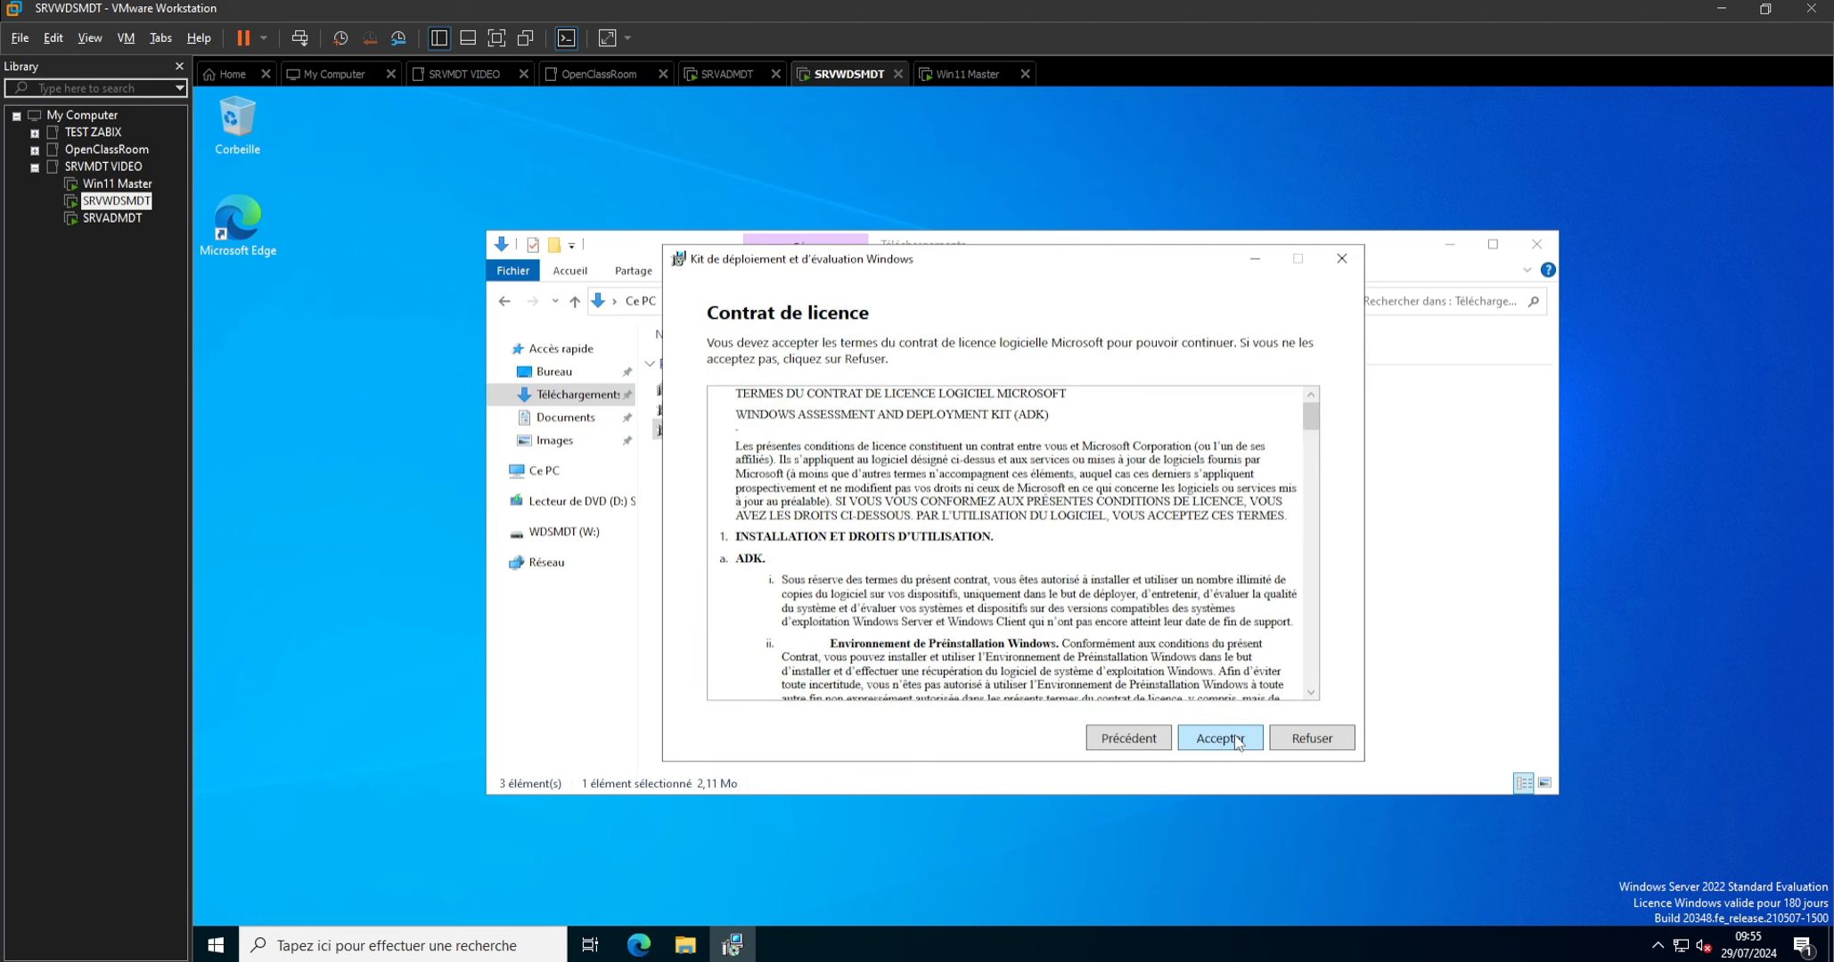
pyautogui.click(1236, 740)
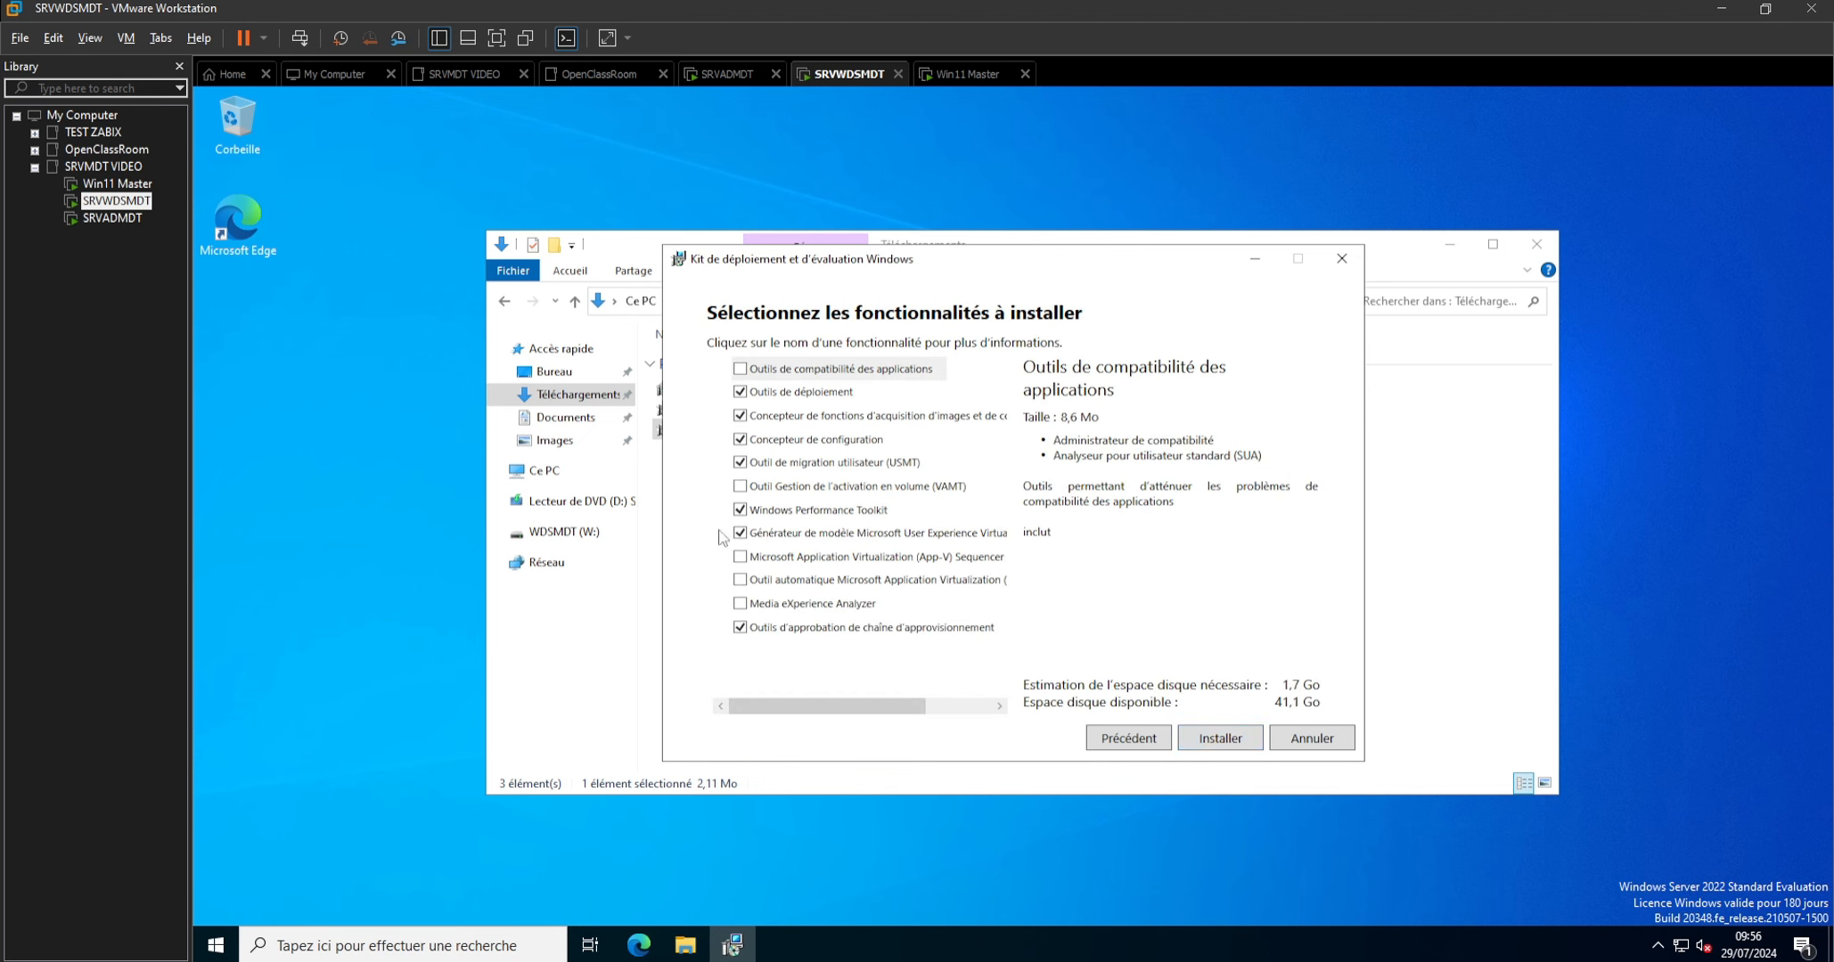
# Install the ADK without Windows Performance Toolkit, the UE-V template generator and the supply chain approval tools, and close the finished wizard.
pyautogui.click(740, 510)
pyautogui.click(742, 533)
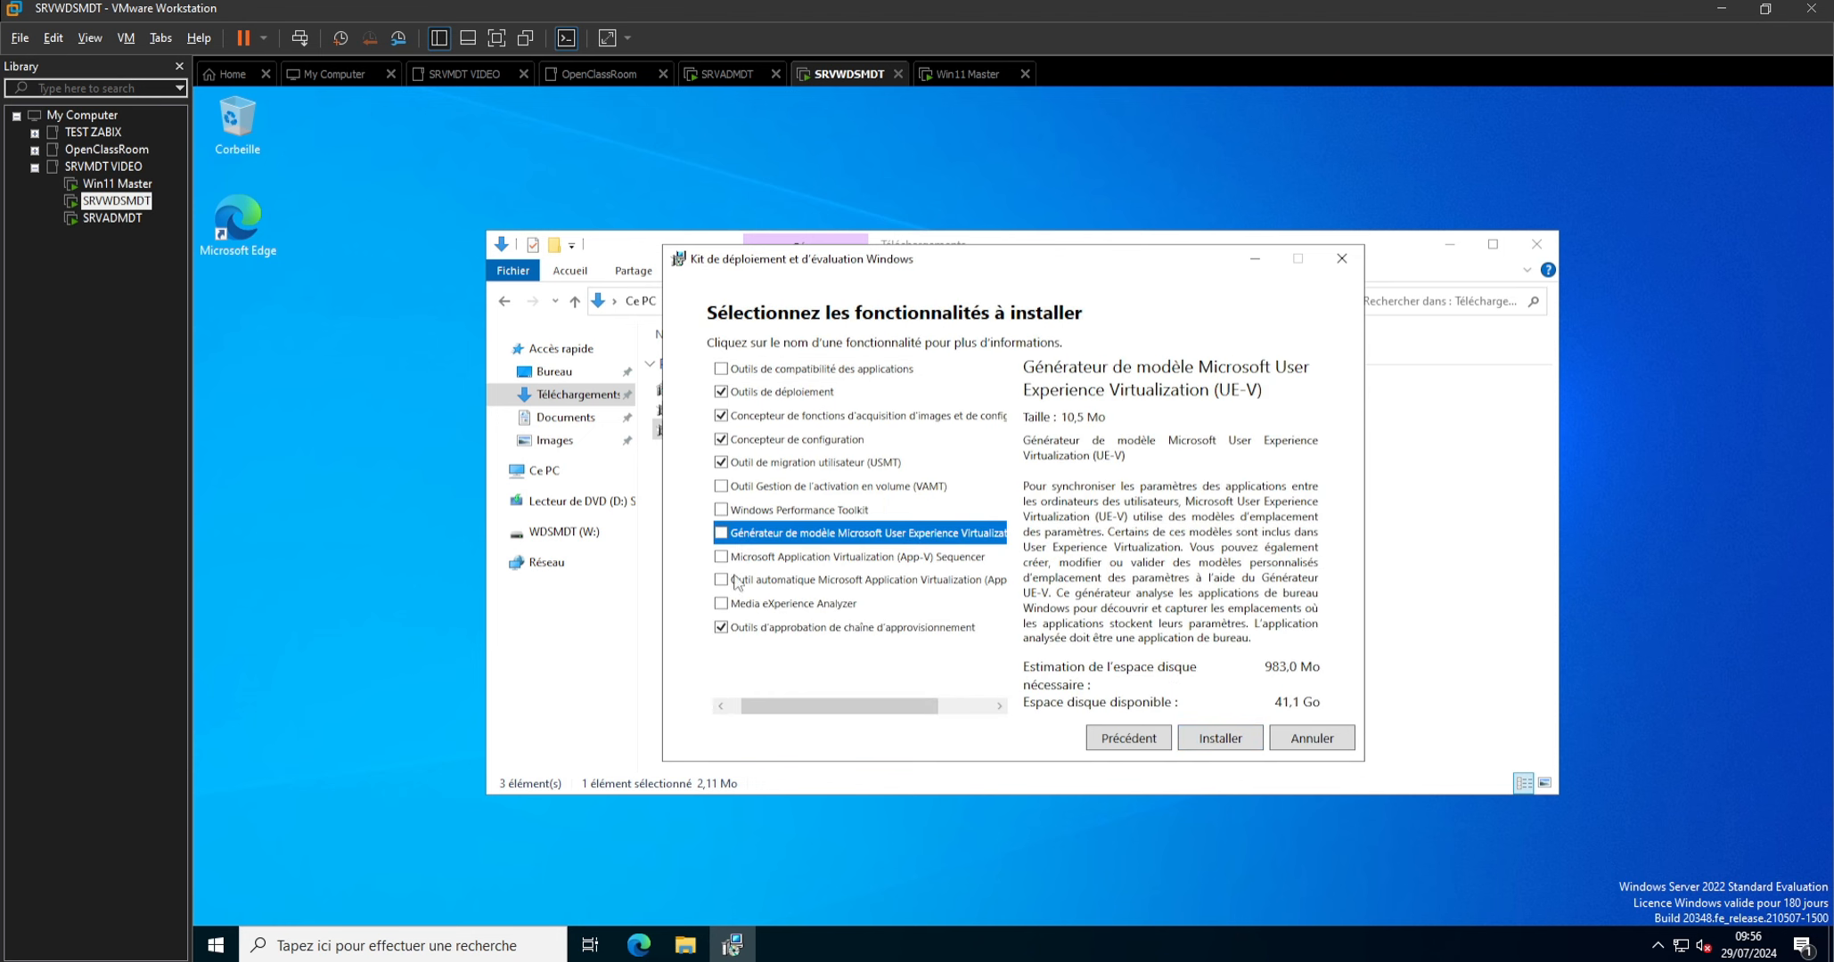
pyautogui.click(722, 629)
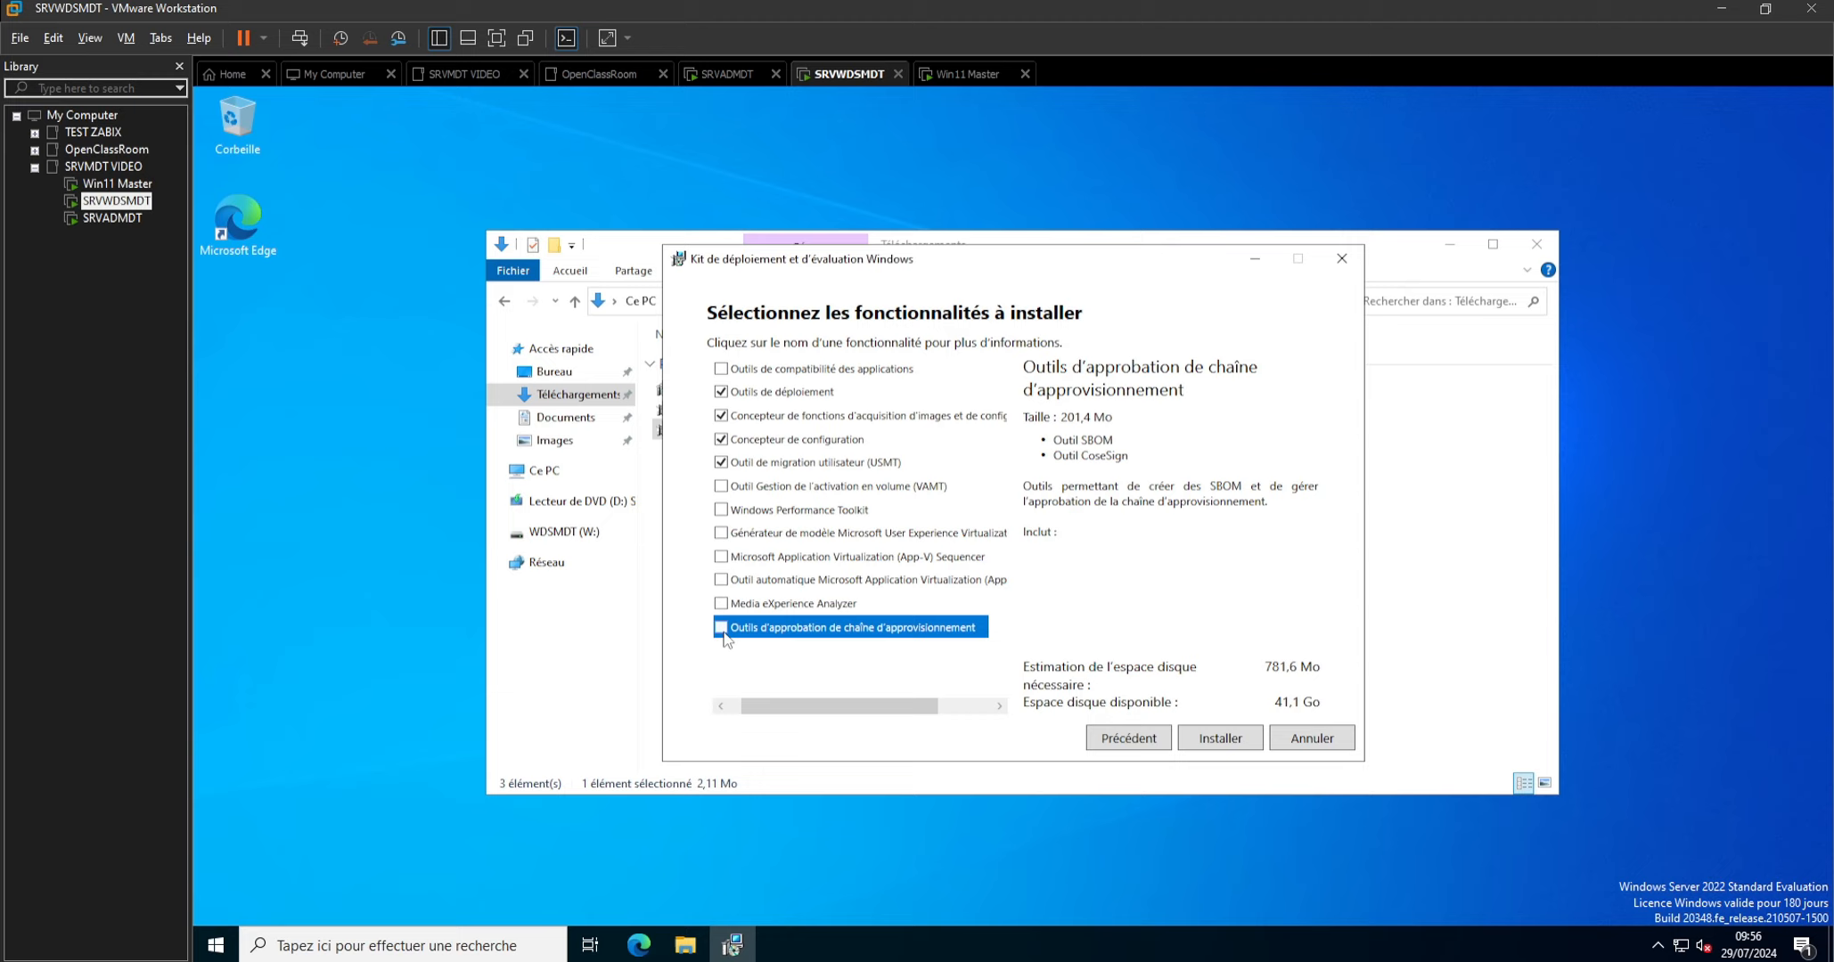
pyautogui.click(1220, 739)
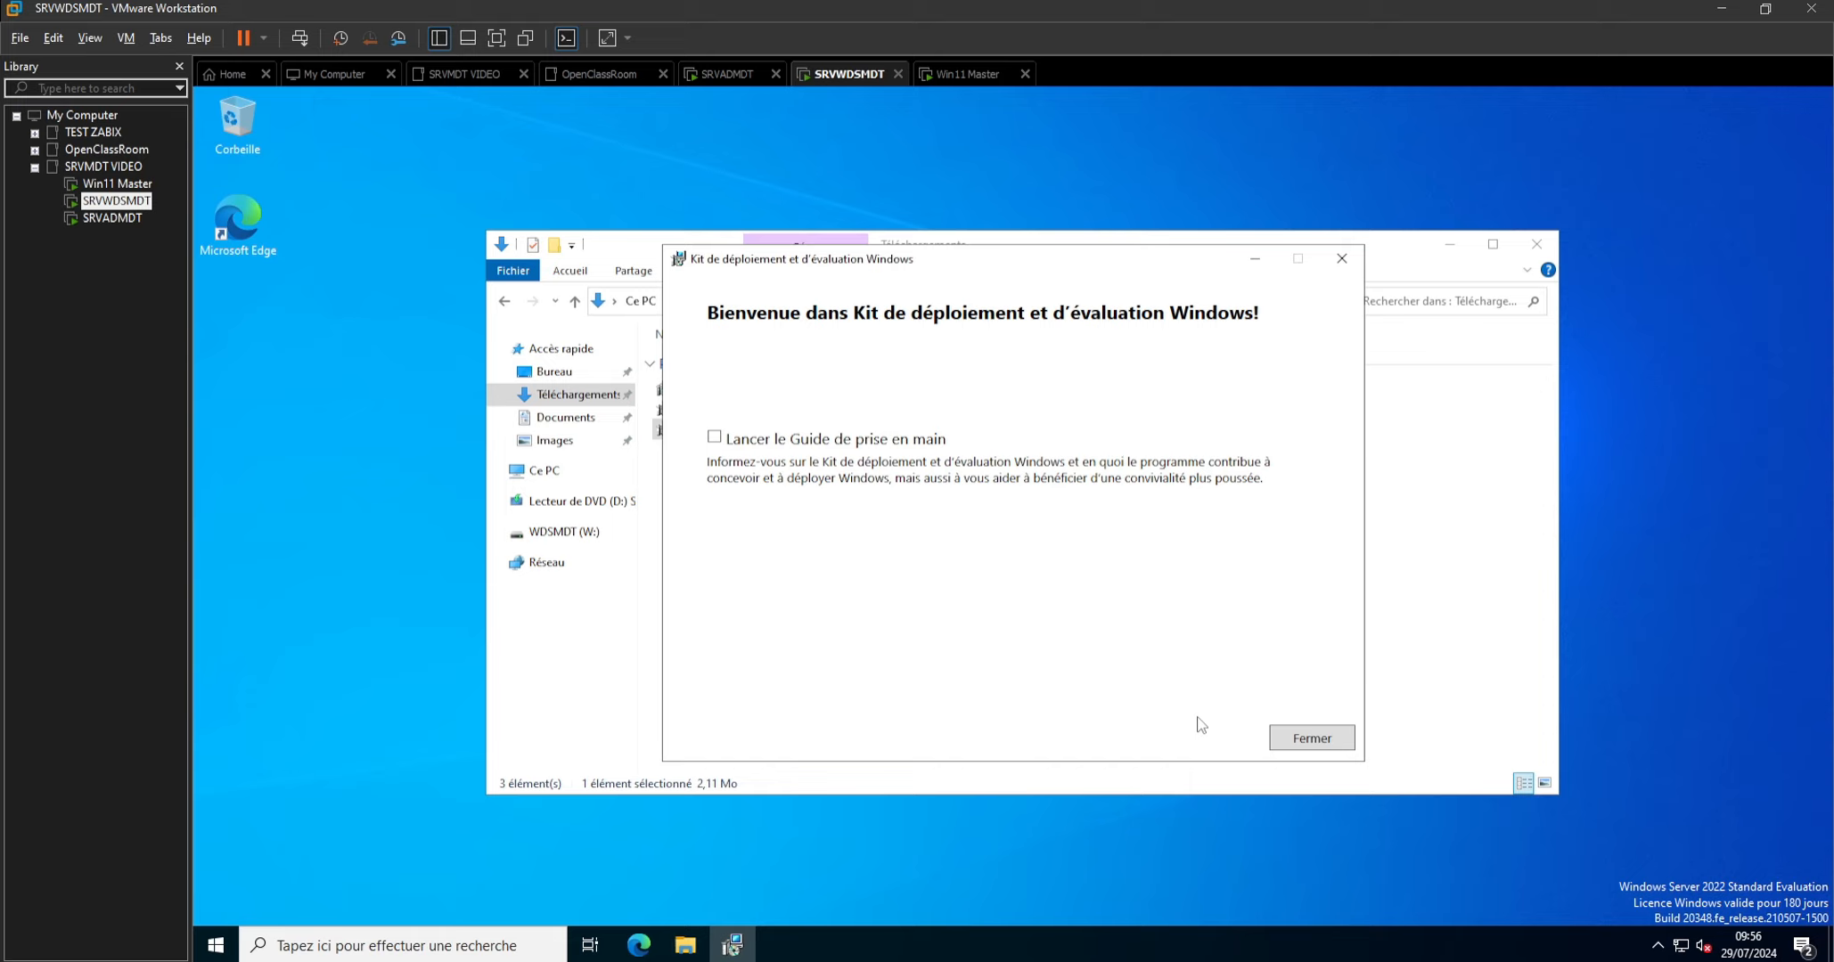
pyautogui.click(1304, 740)
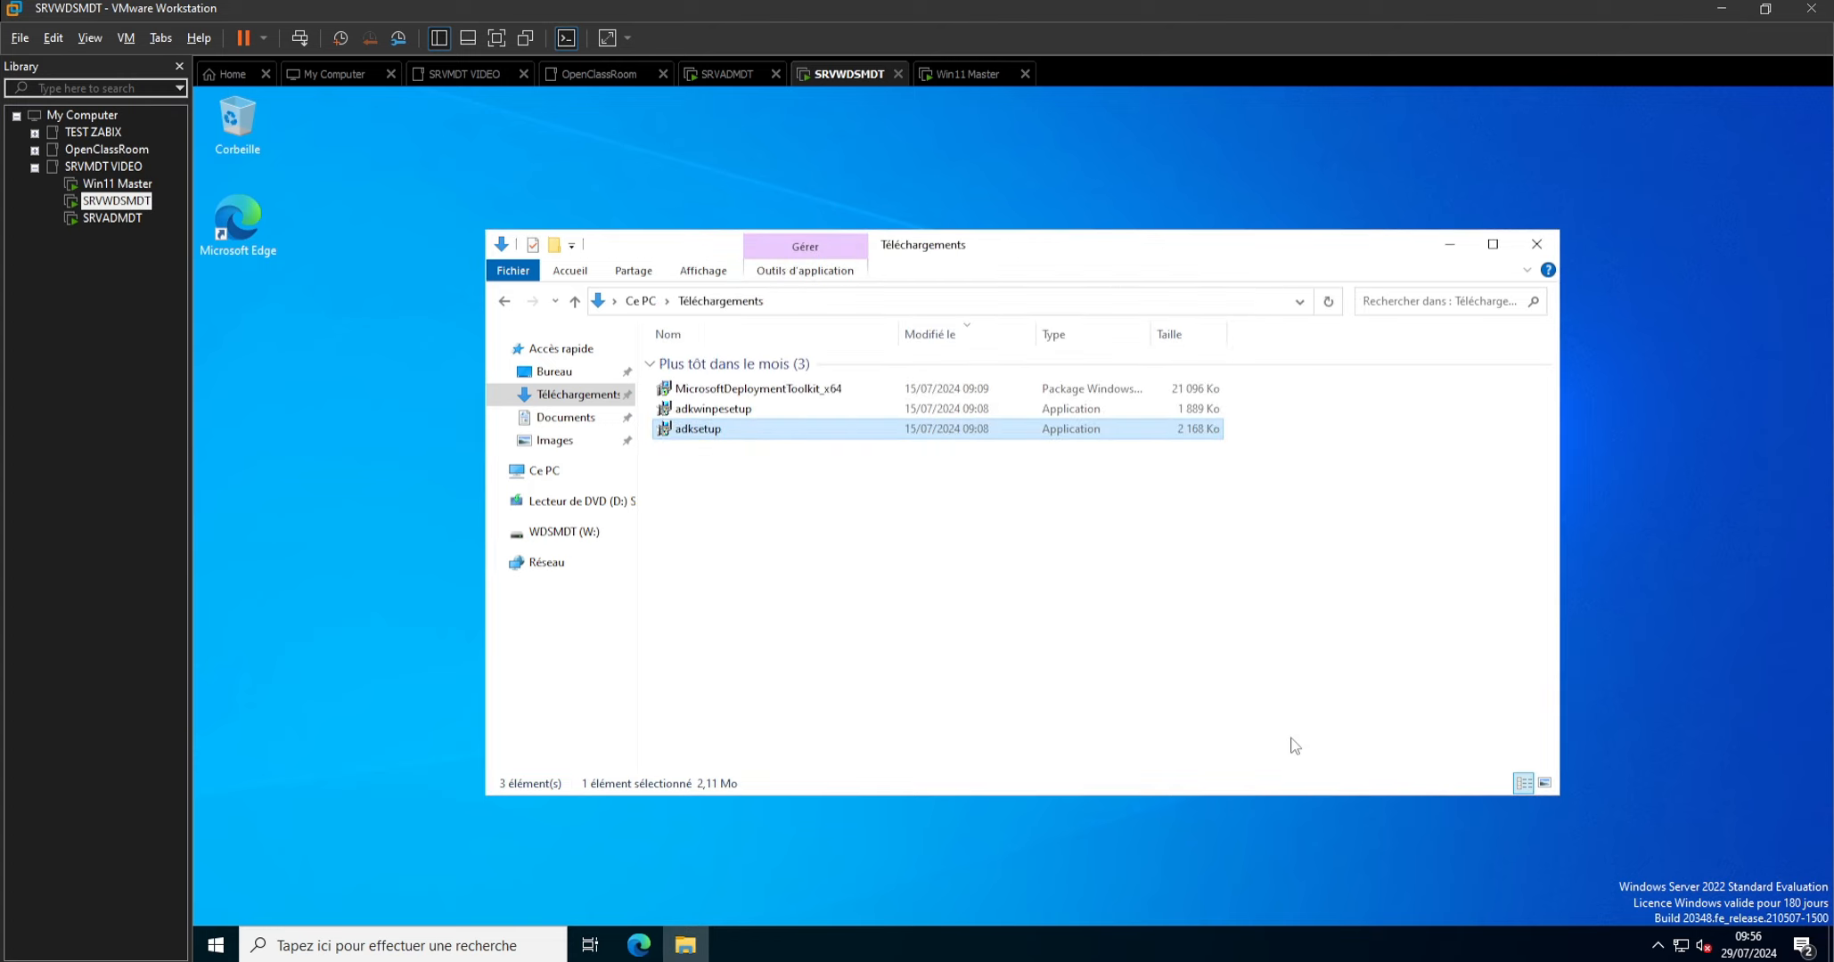
# Install the Windows PE add-on from adkwinpesetup in the default path, accepting the licence, and close the finished wizard.
pyautogui.doubleClick(708, 410)
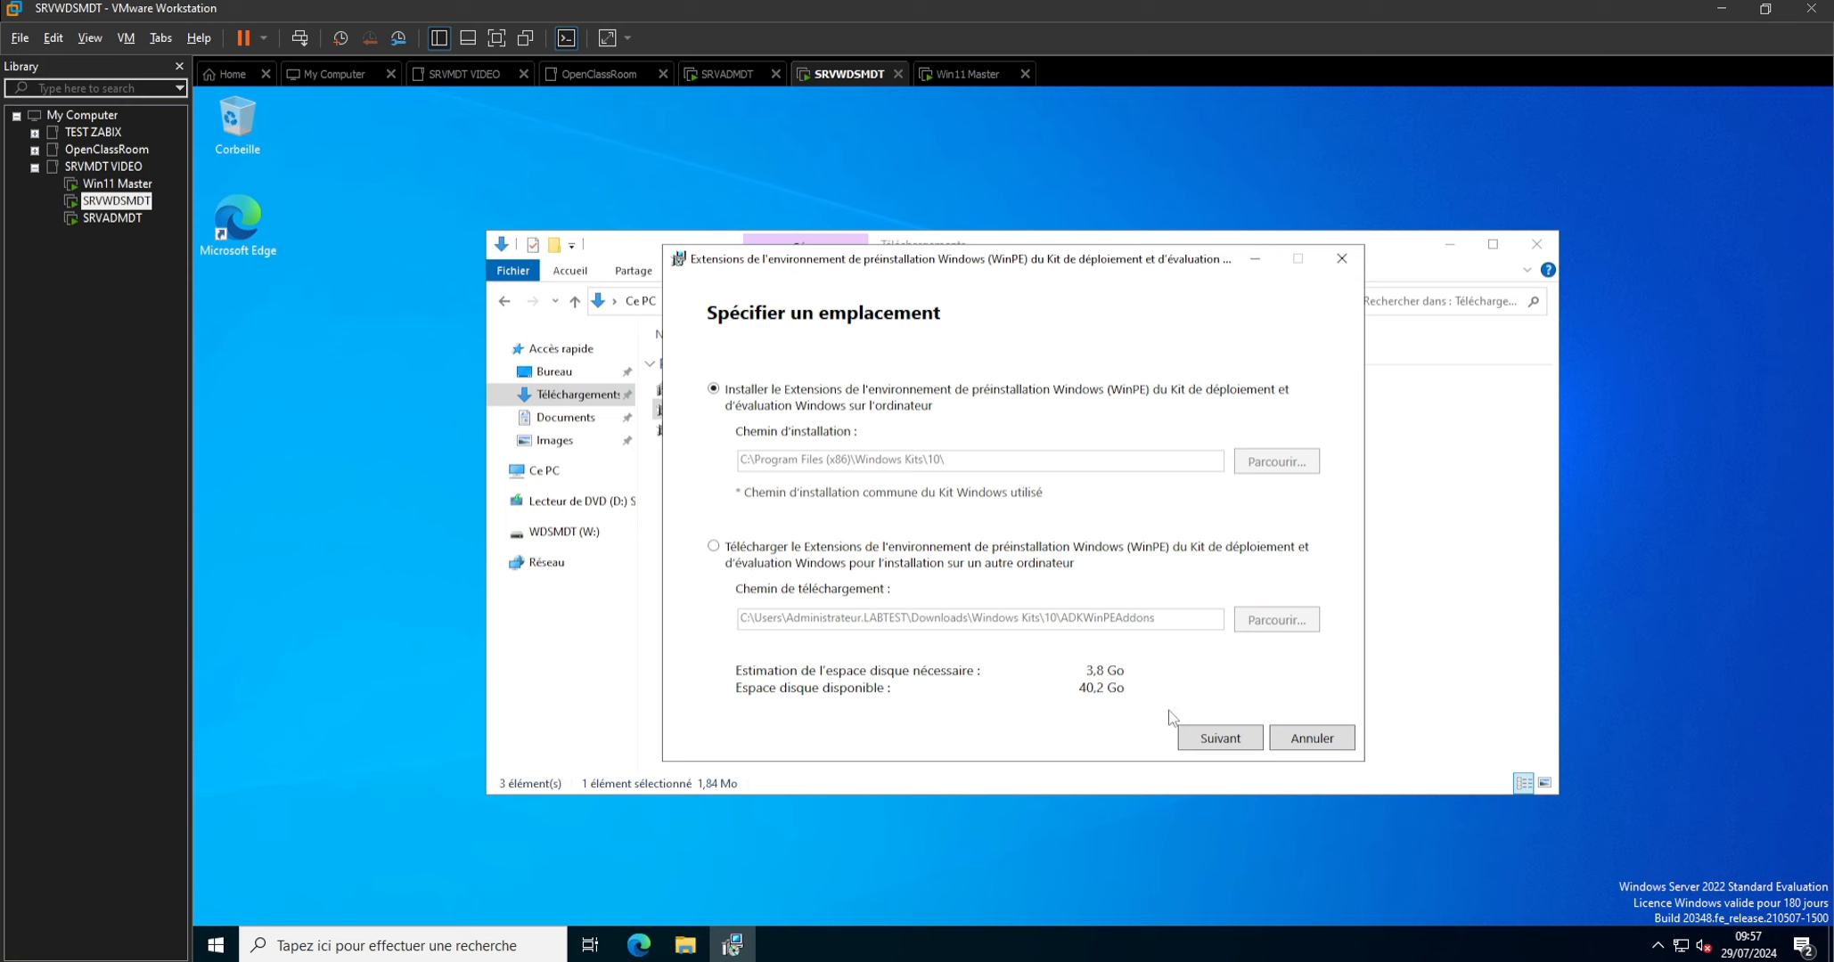
pyautogui.click(1207, 740)
pyautogui.click(1205, 738)
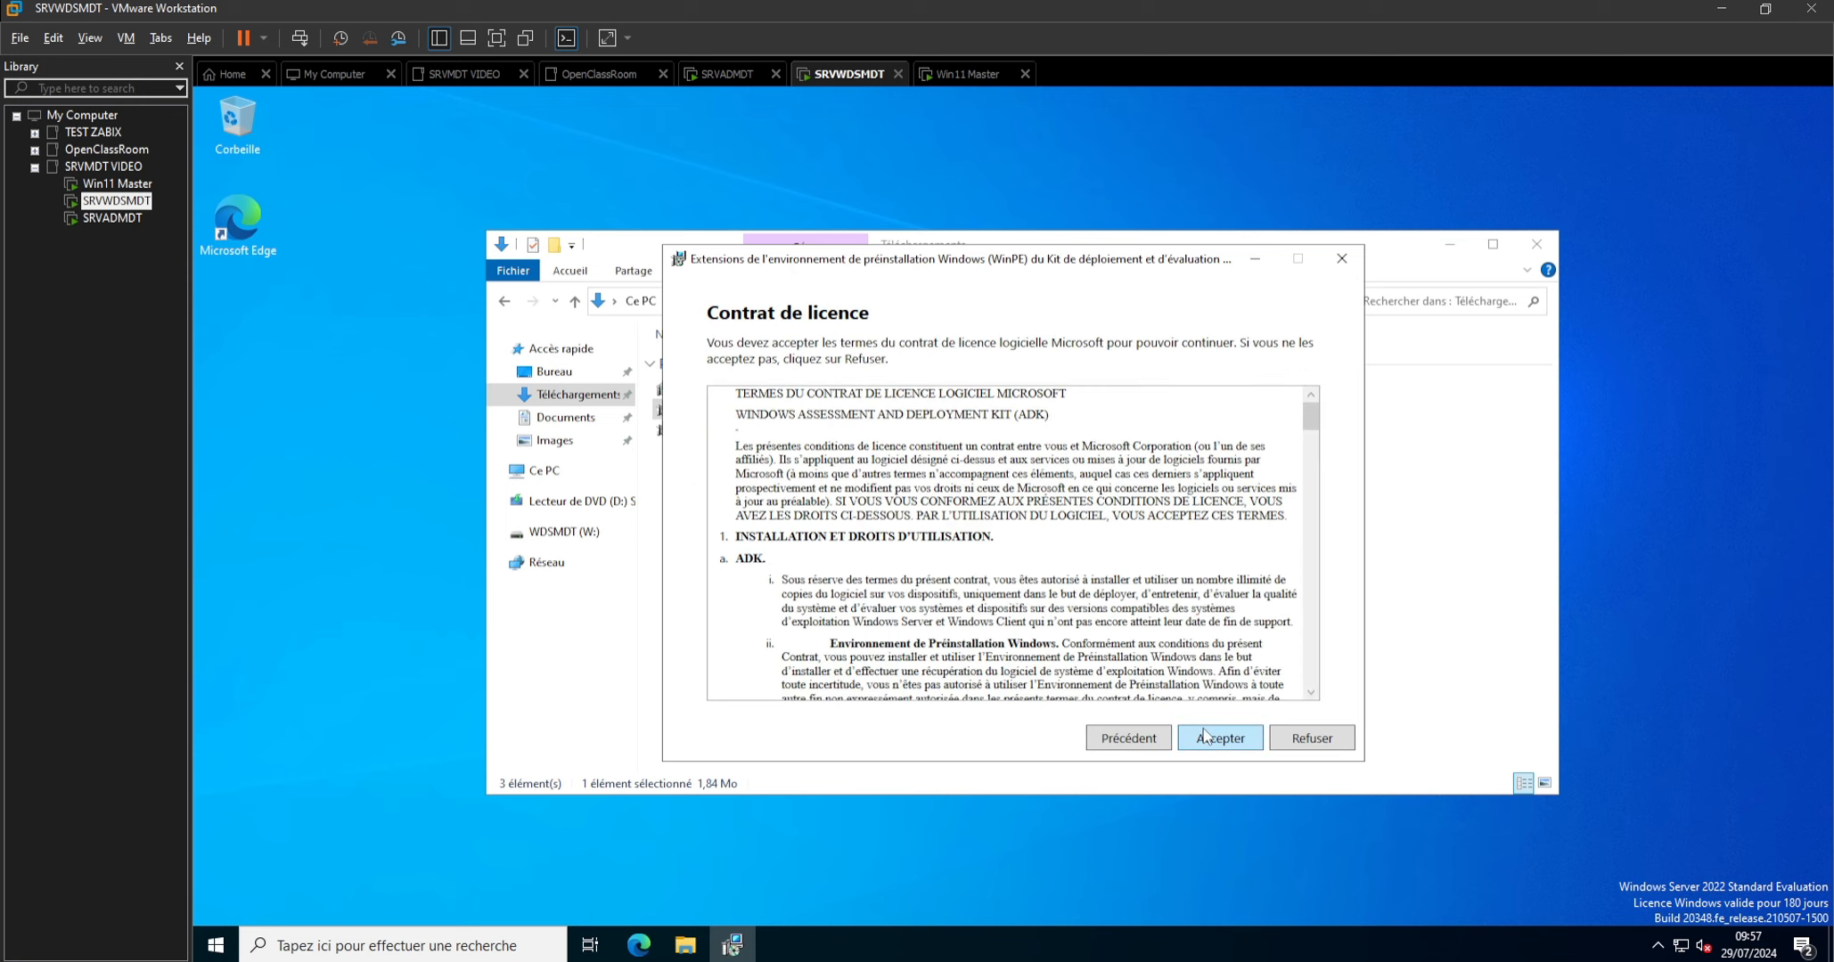
pyautogui.click(1230, 741)
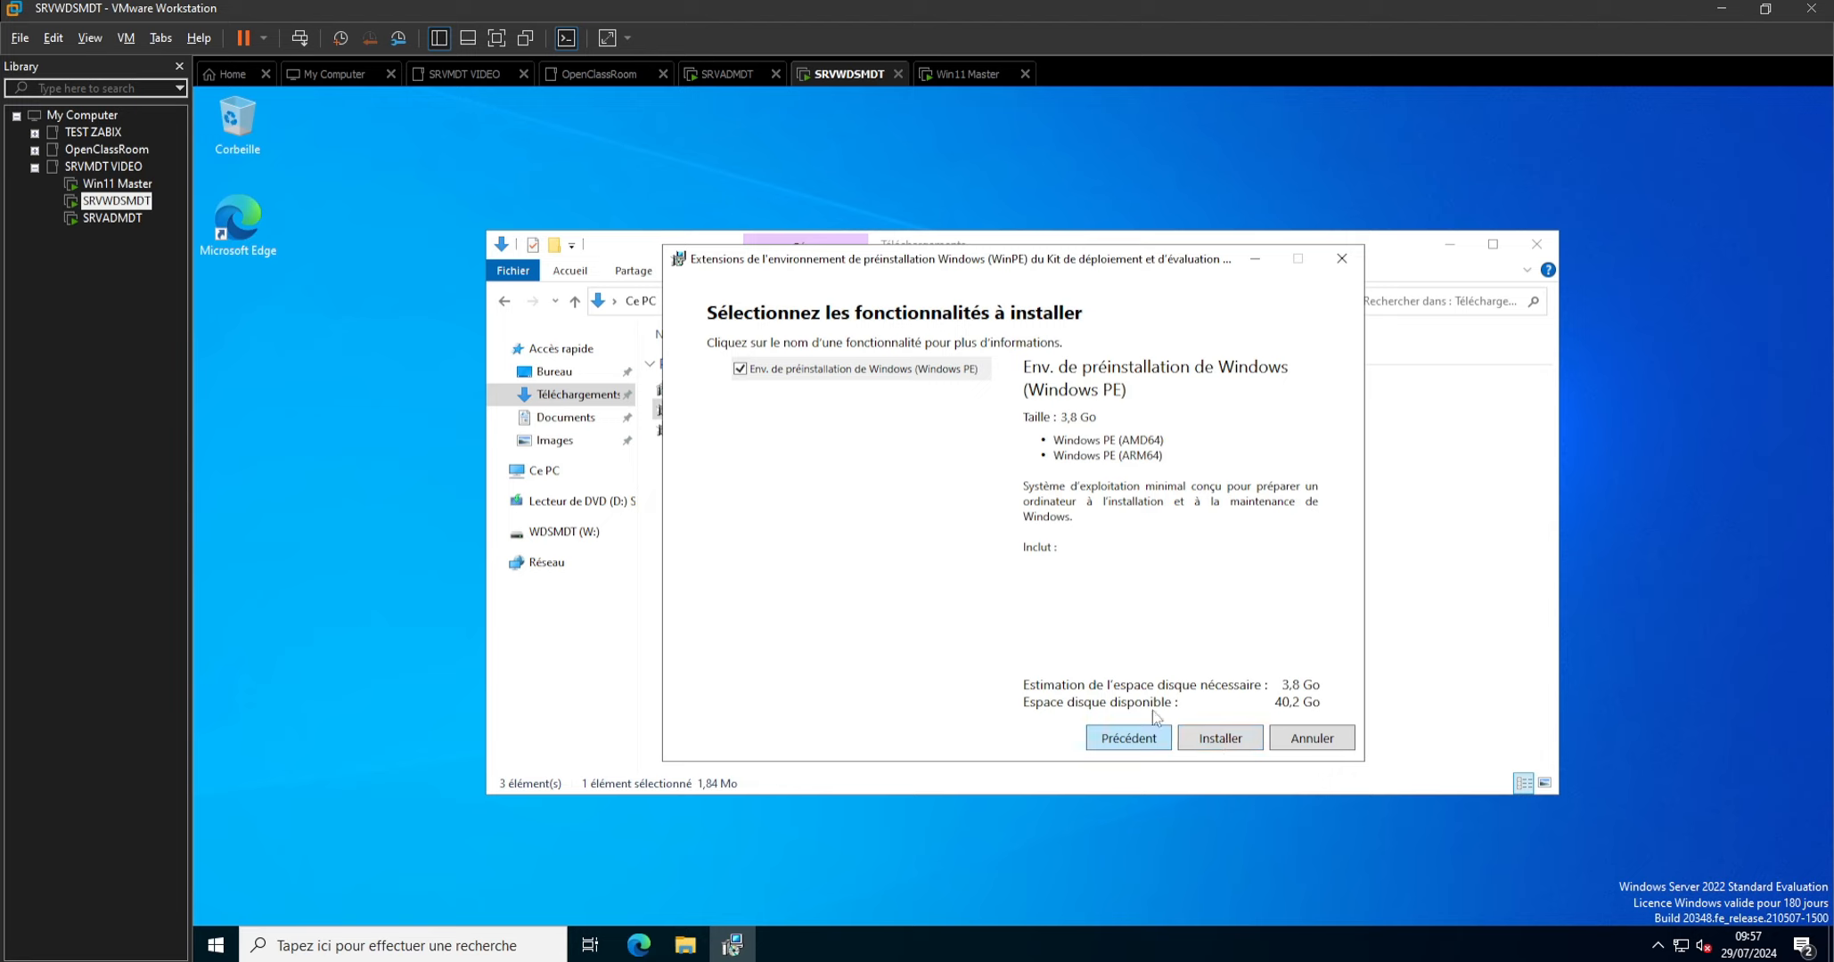
pyautogui.click(1220, 740)
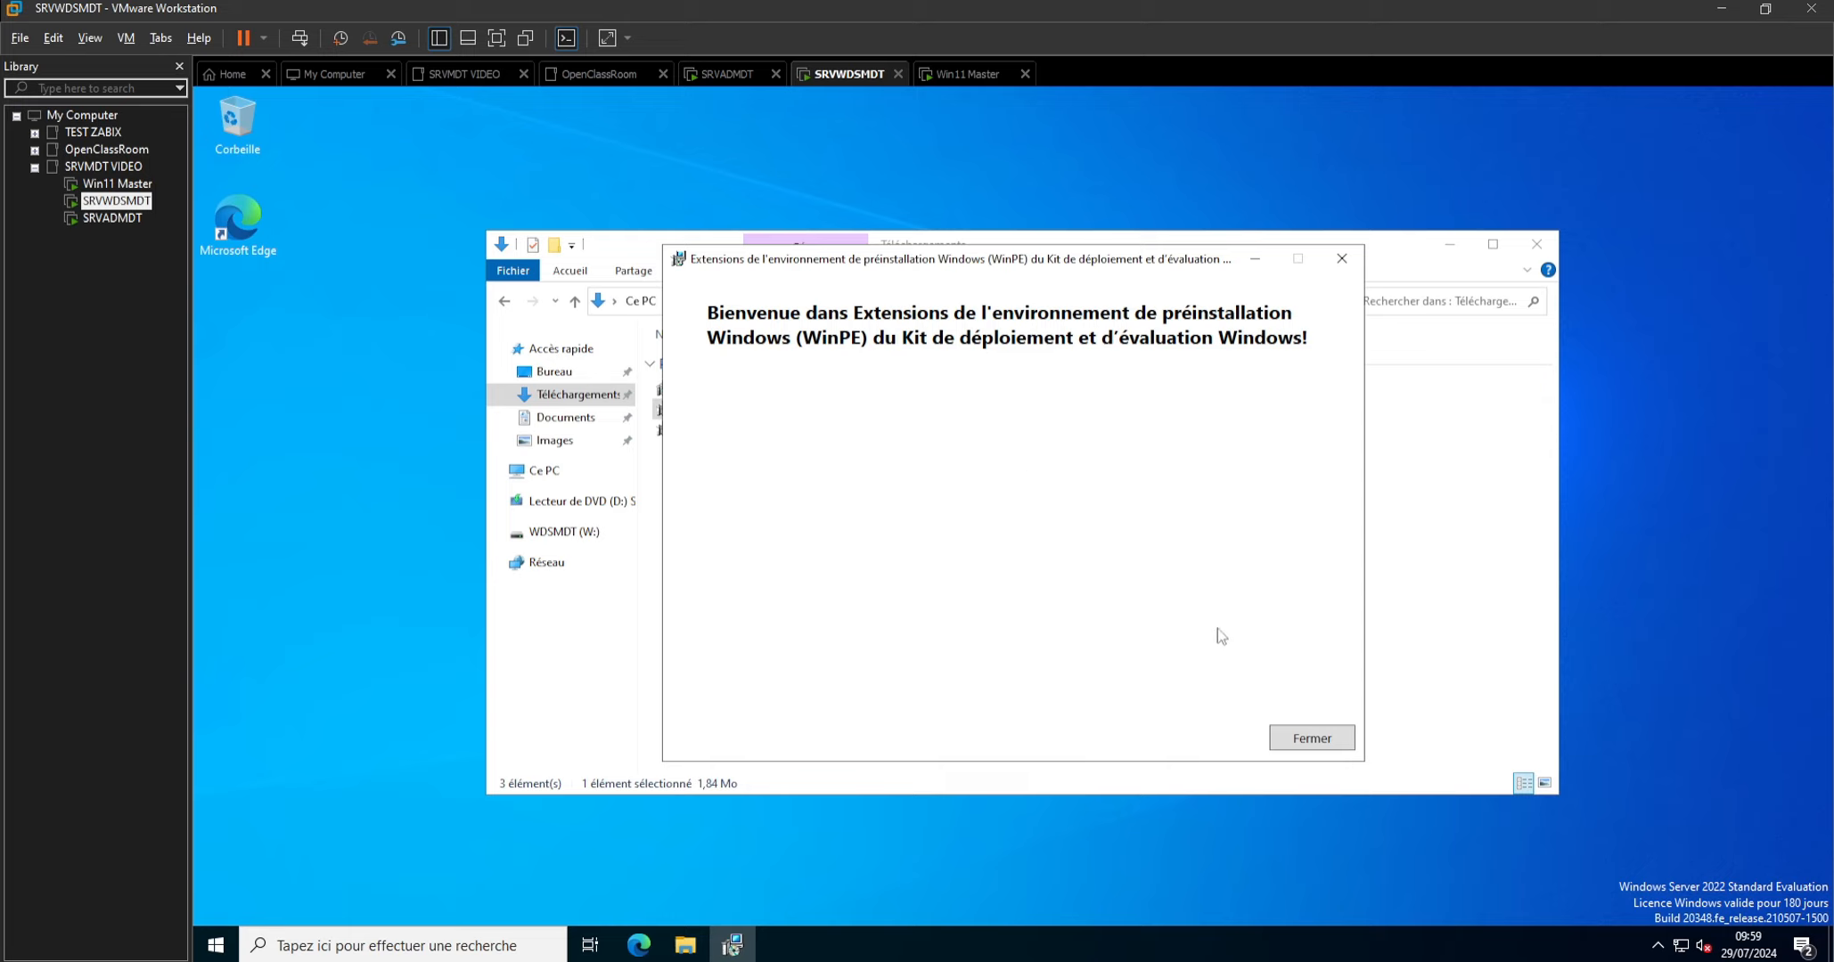
pyautogui.click(1311, 737)
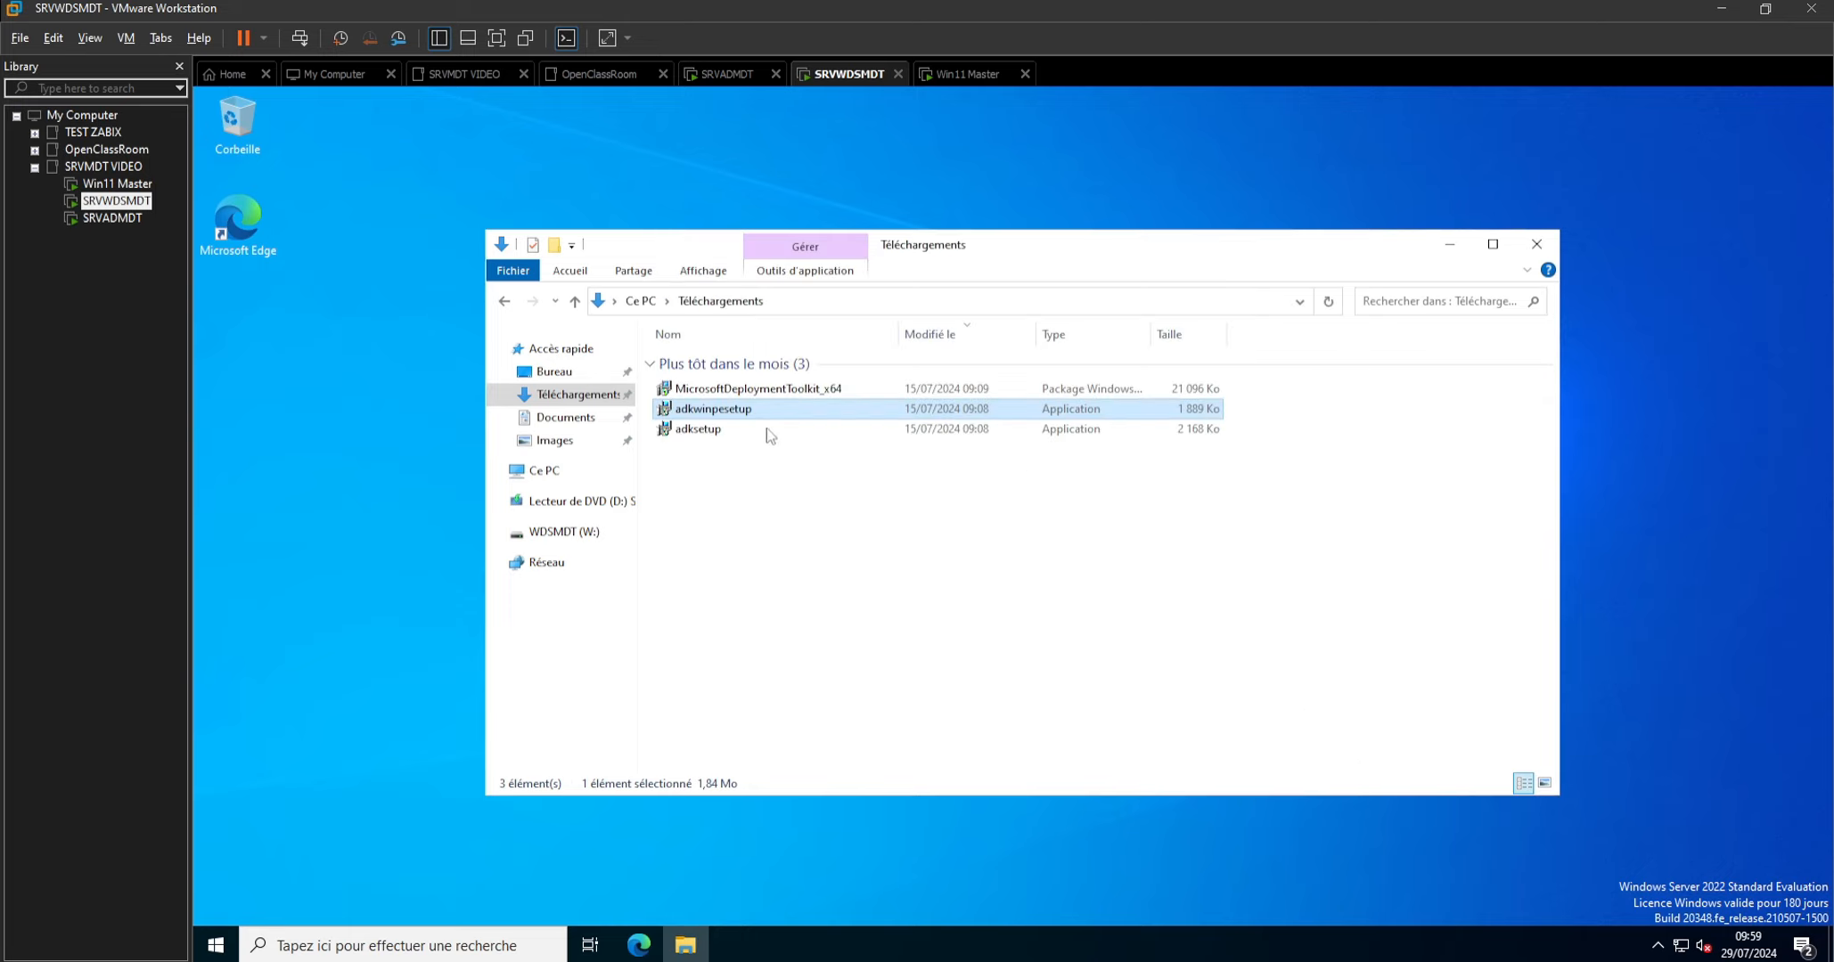
# Install Microsoft Deployment Toolkit with its default features and location, accepting the licence and staying out of the Customer Experience Improvement Program.
pyautogui.doubleClick(736, 392)
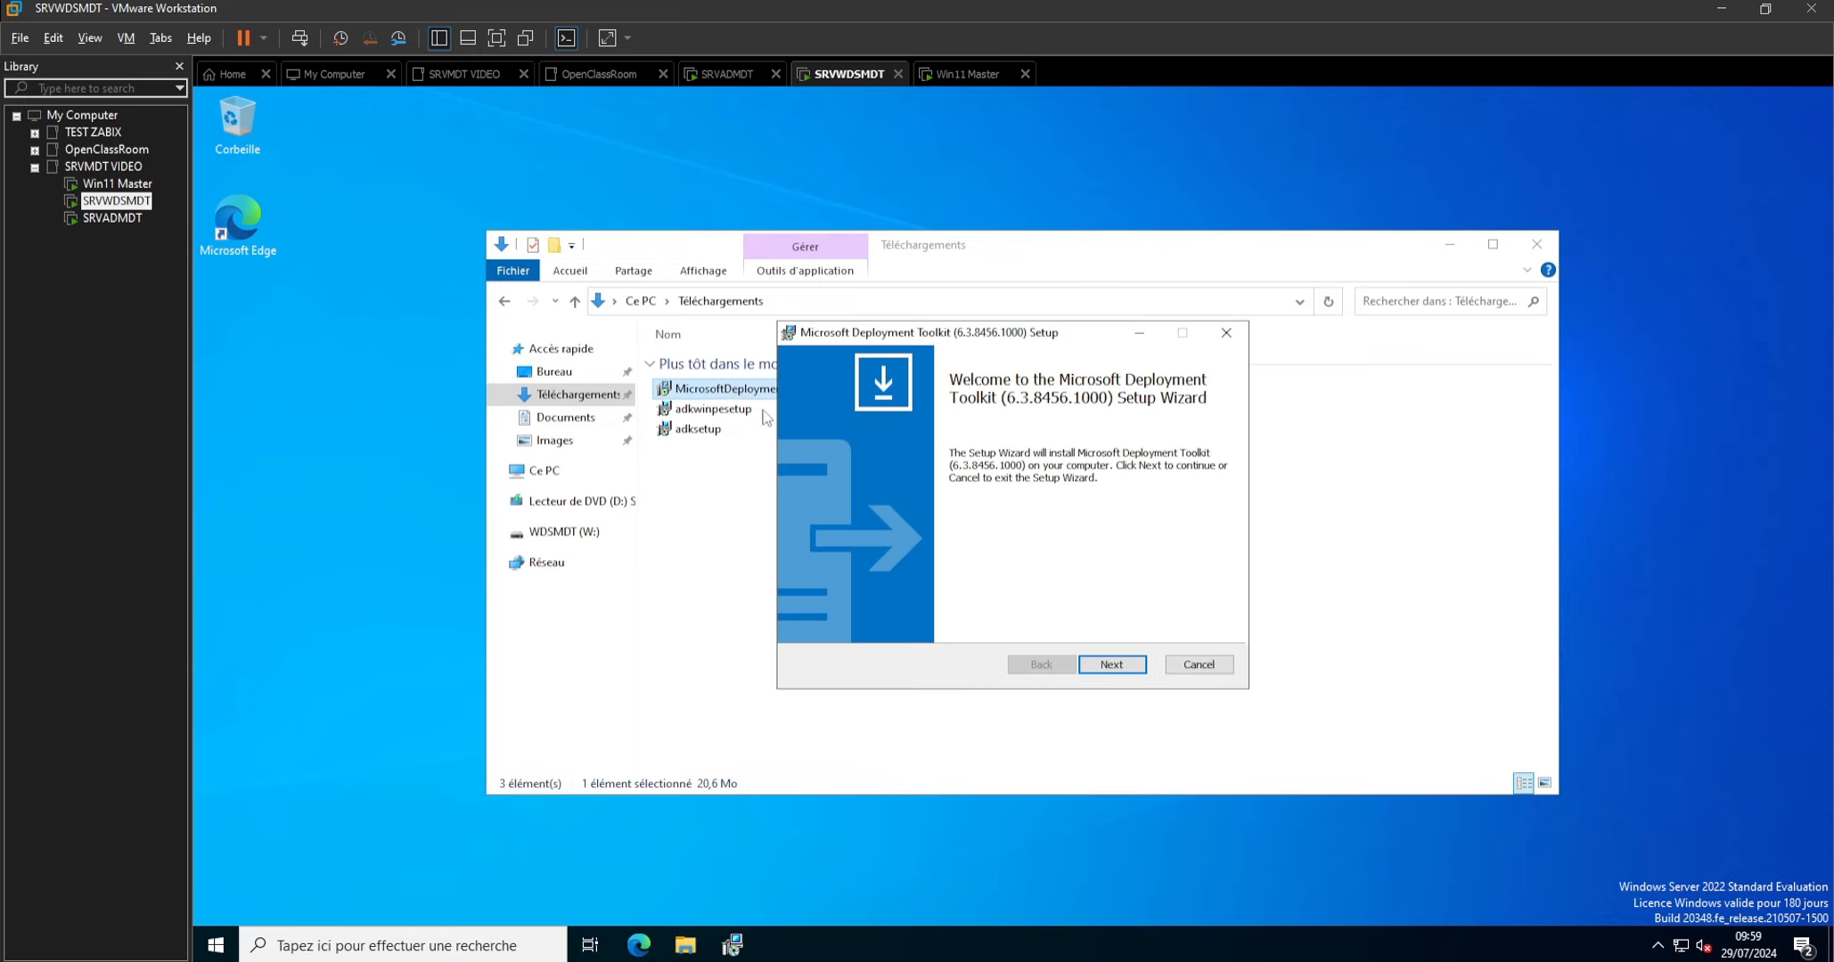
pyautogui.click(1119, 666)
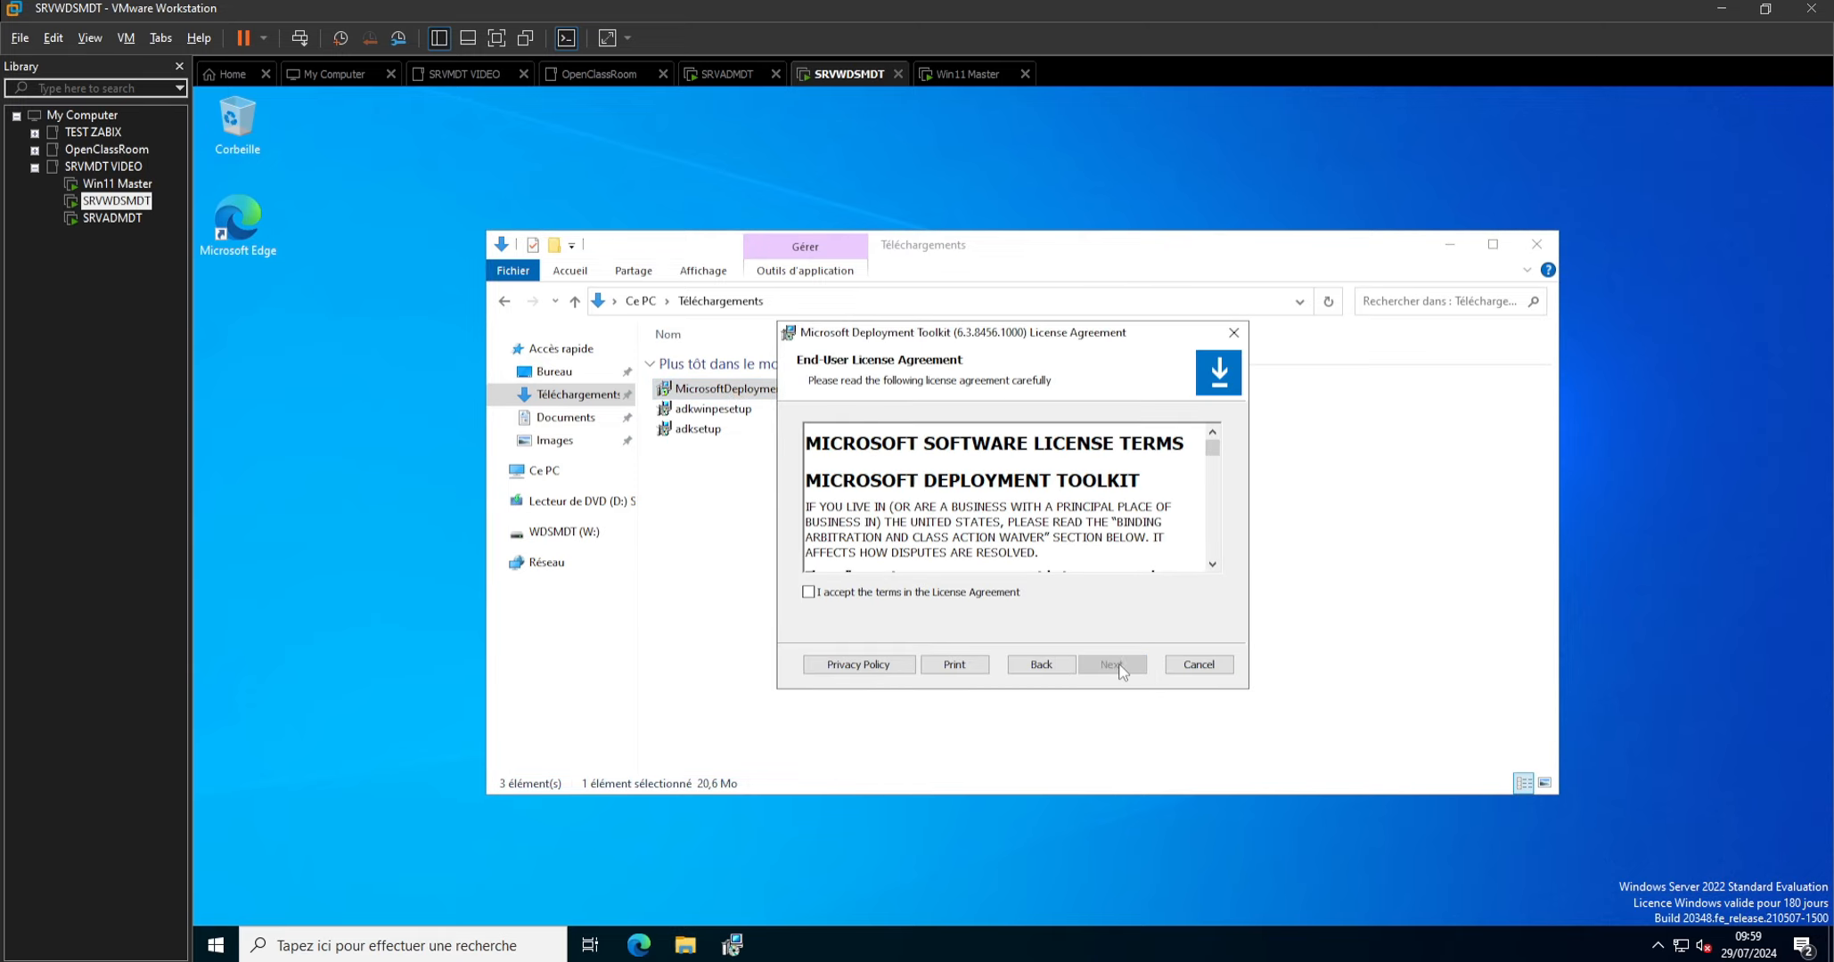
pyautogui.click(974, 592)
pyautogui.click(1122, 668)
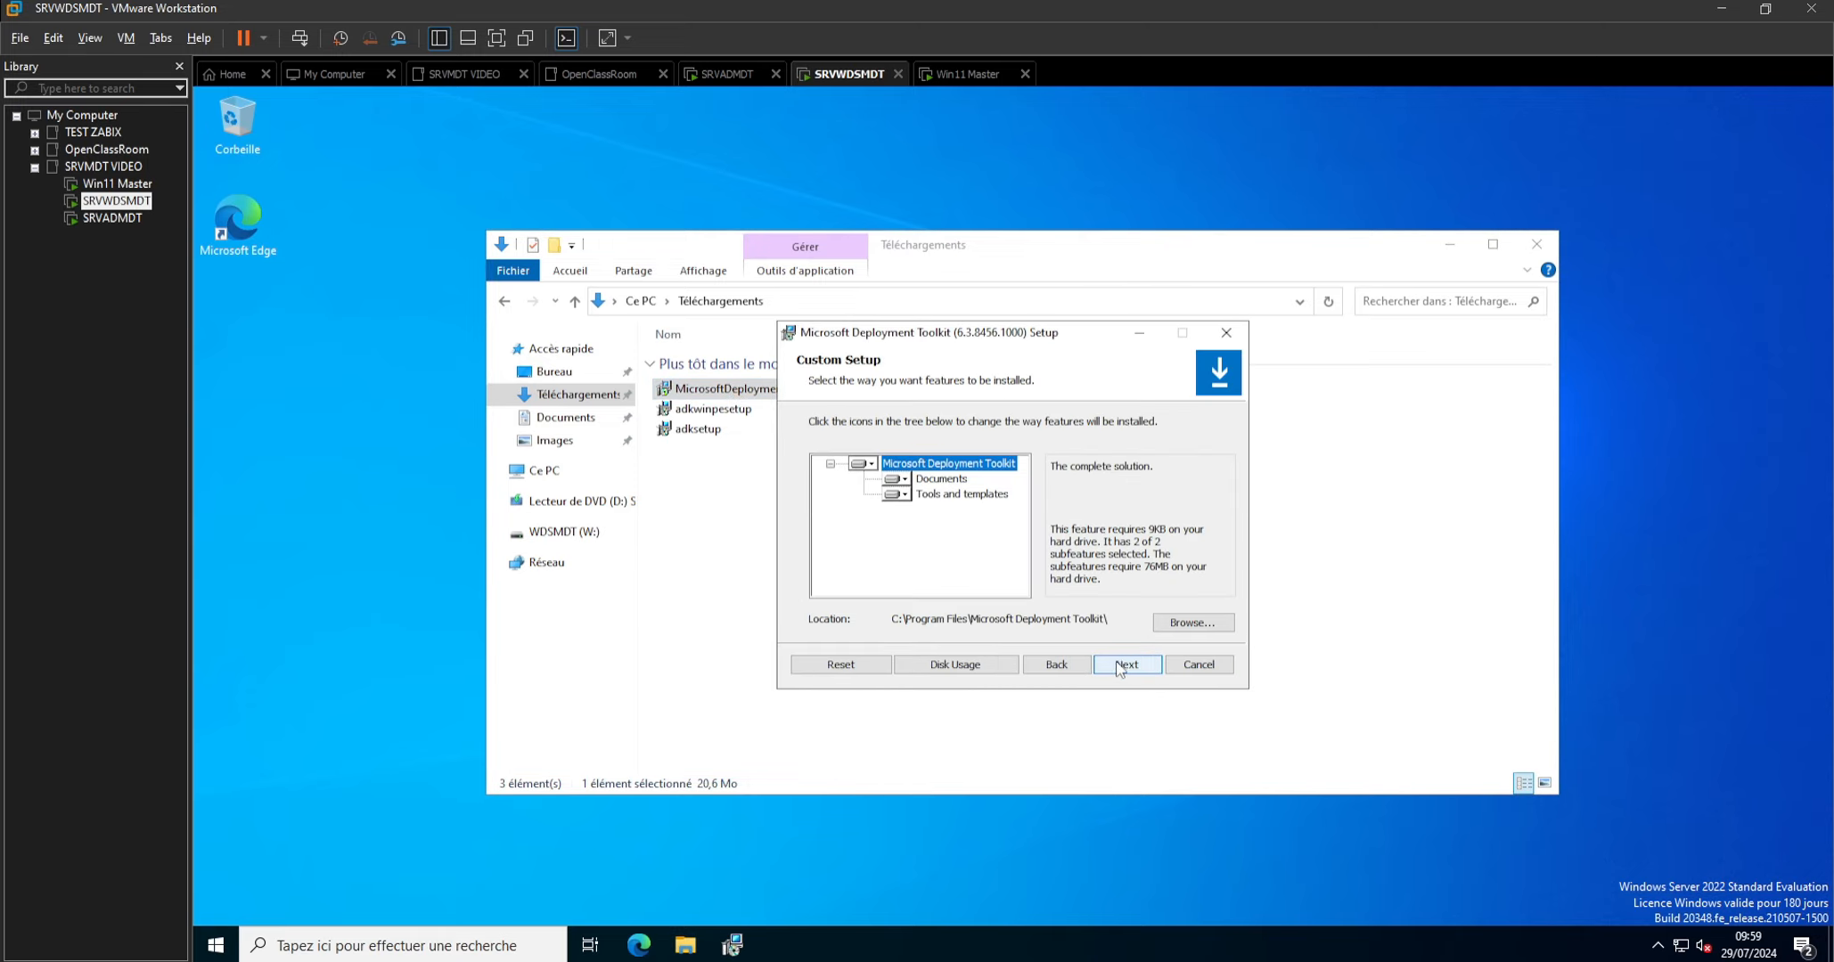
pyautogui.click(1123, 667)
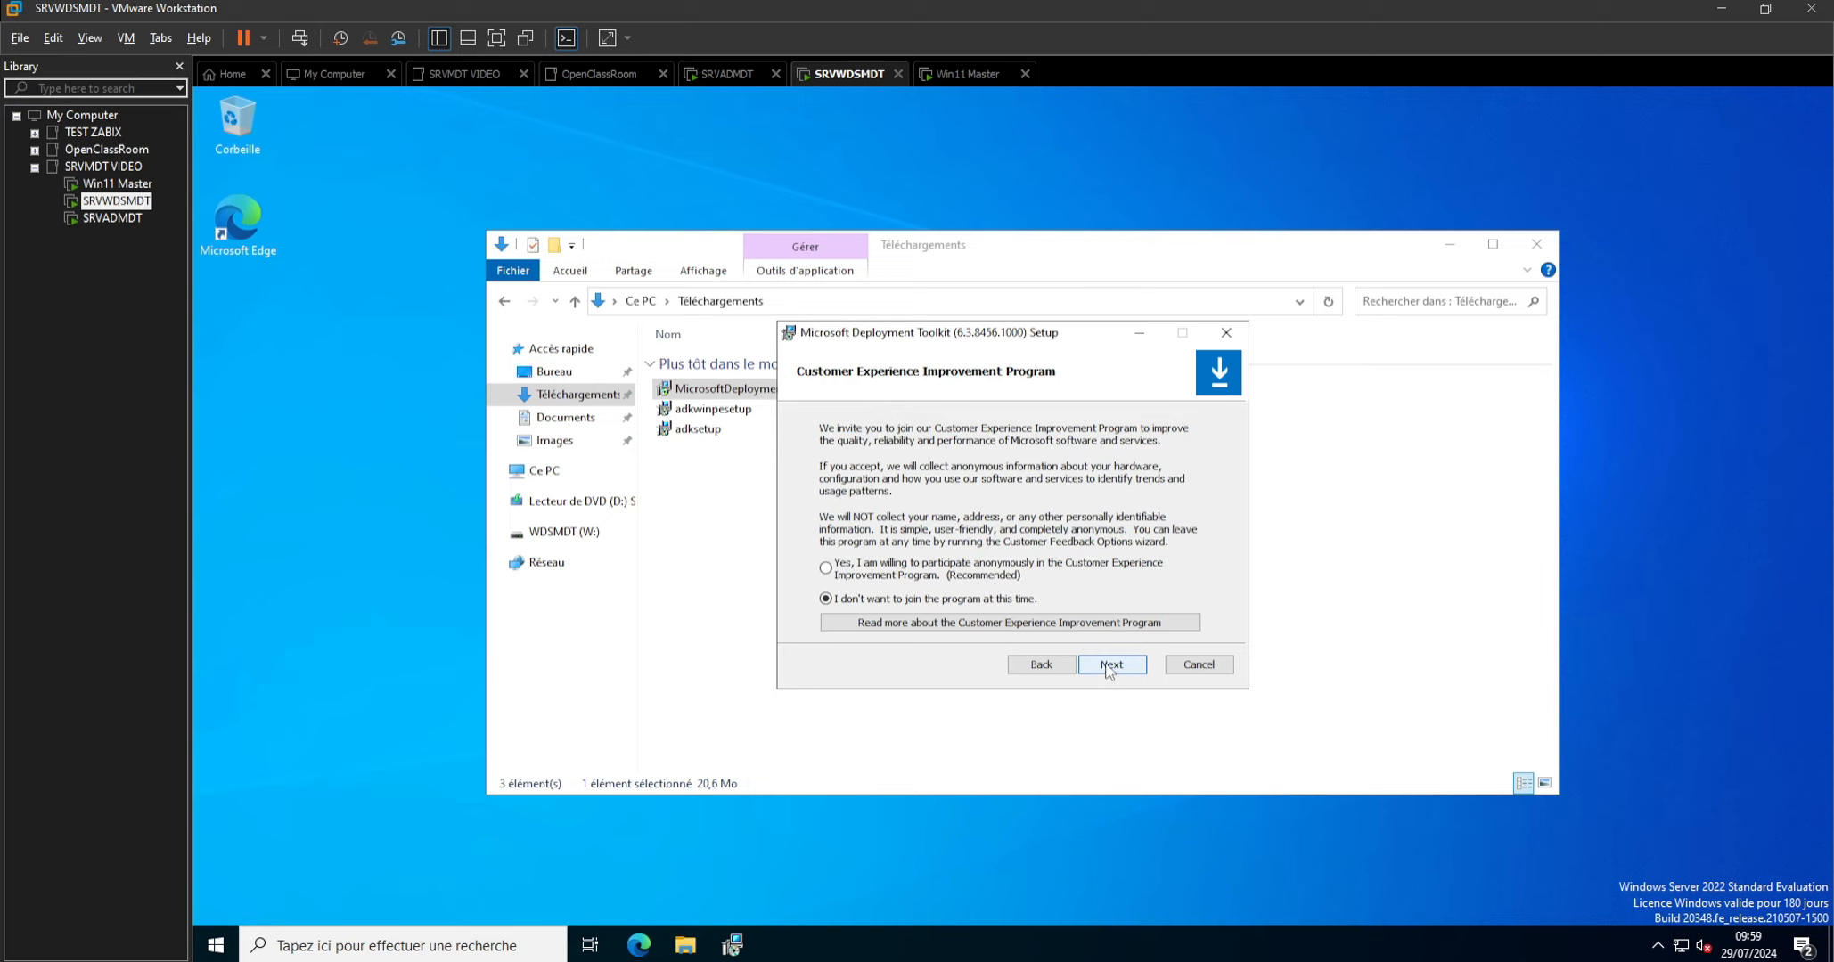
pyautogui.click(1108, 670)
pyautogui.click(1110, 670)
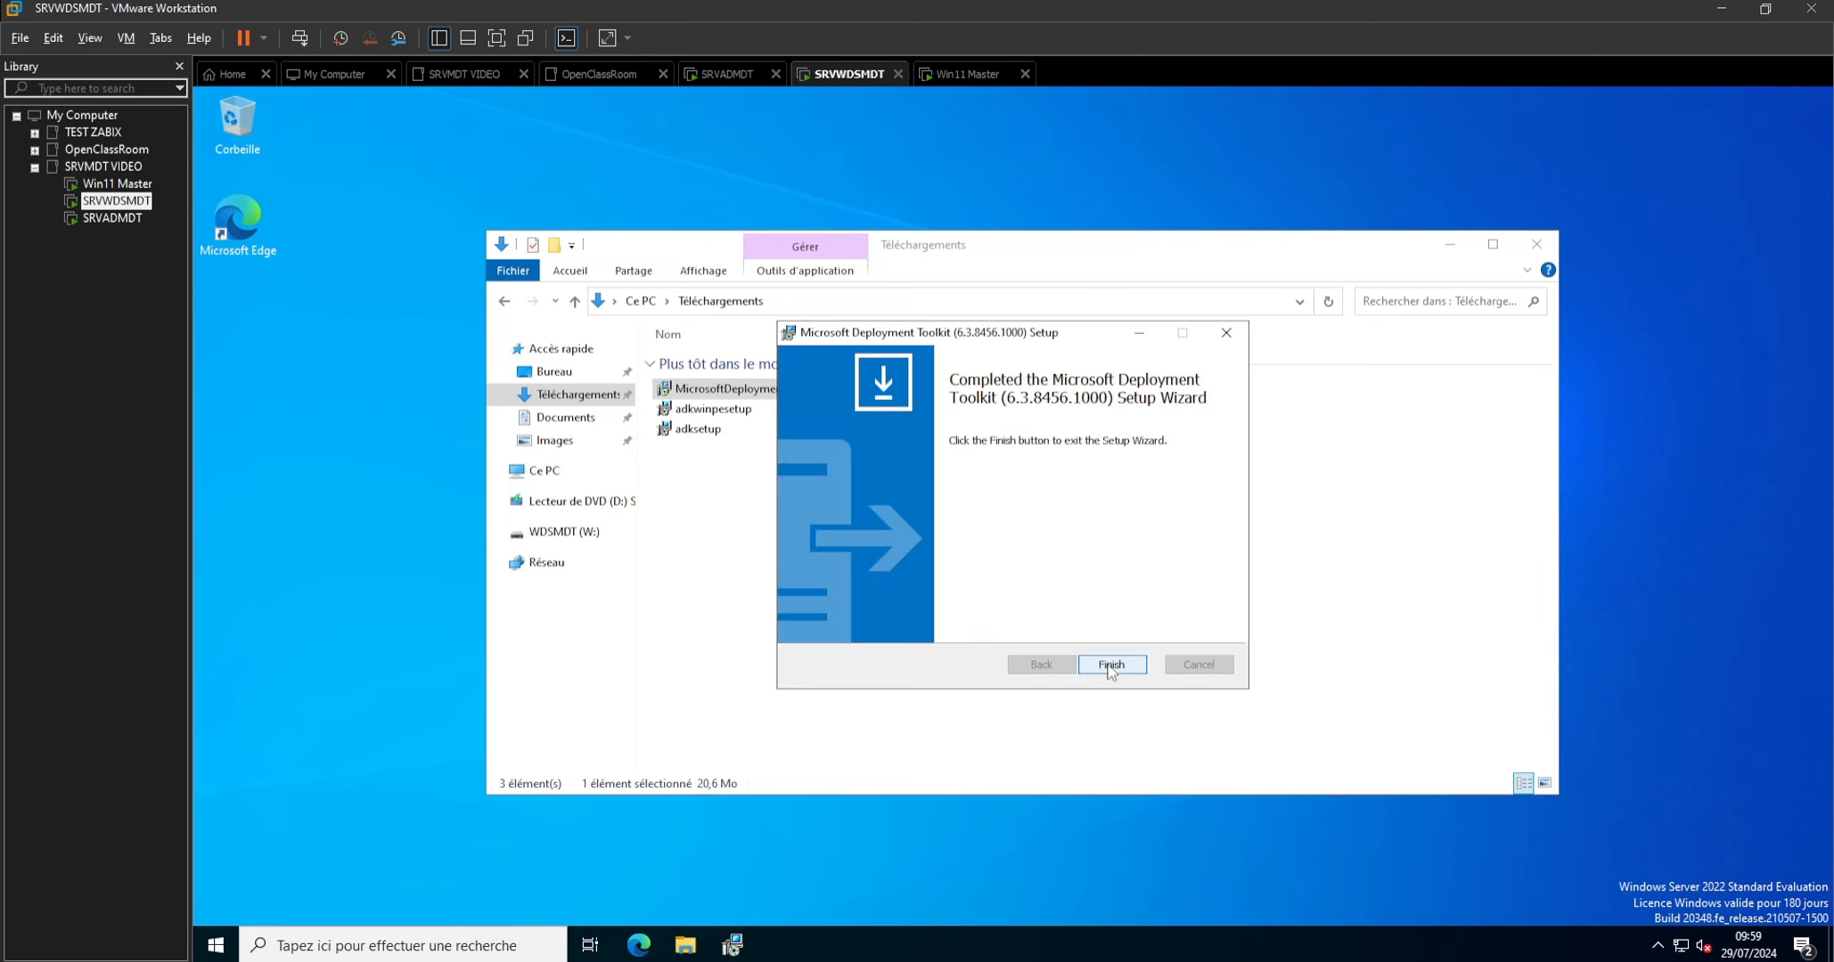
pyautogui.click(1111, 667)
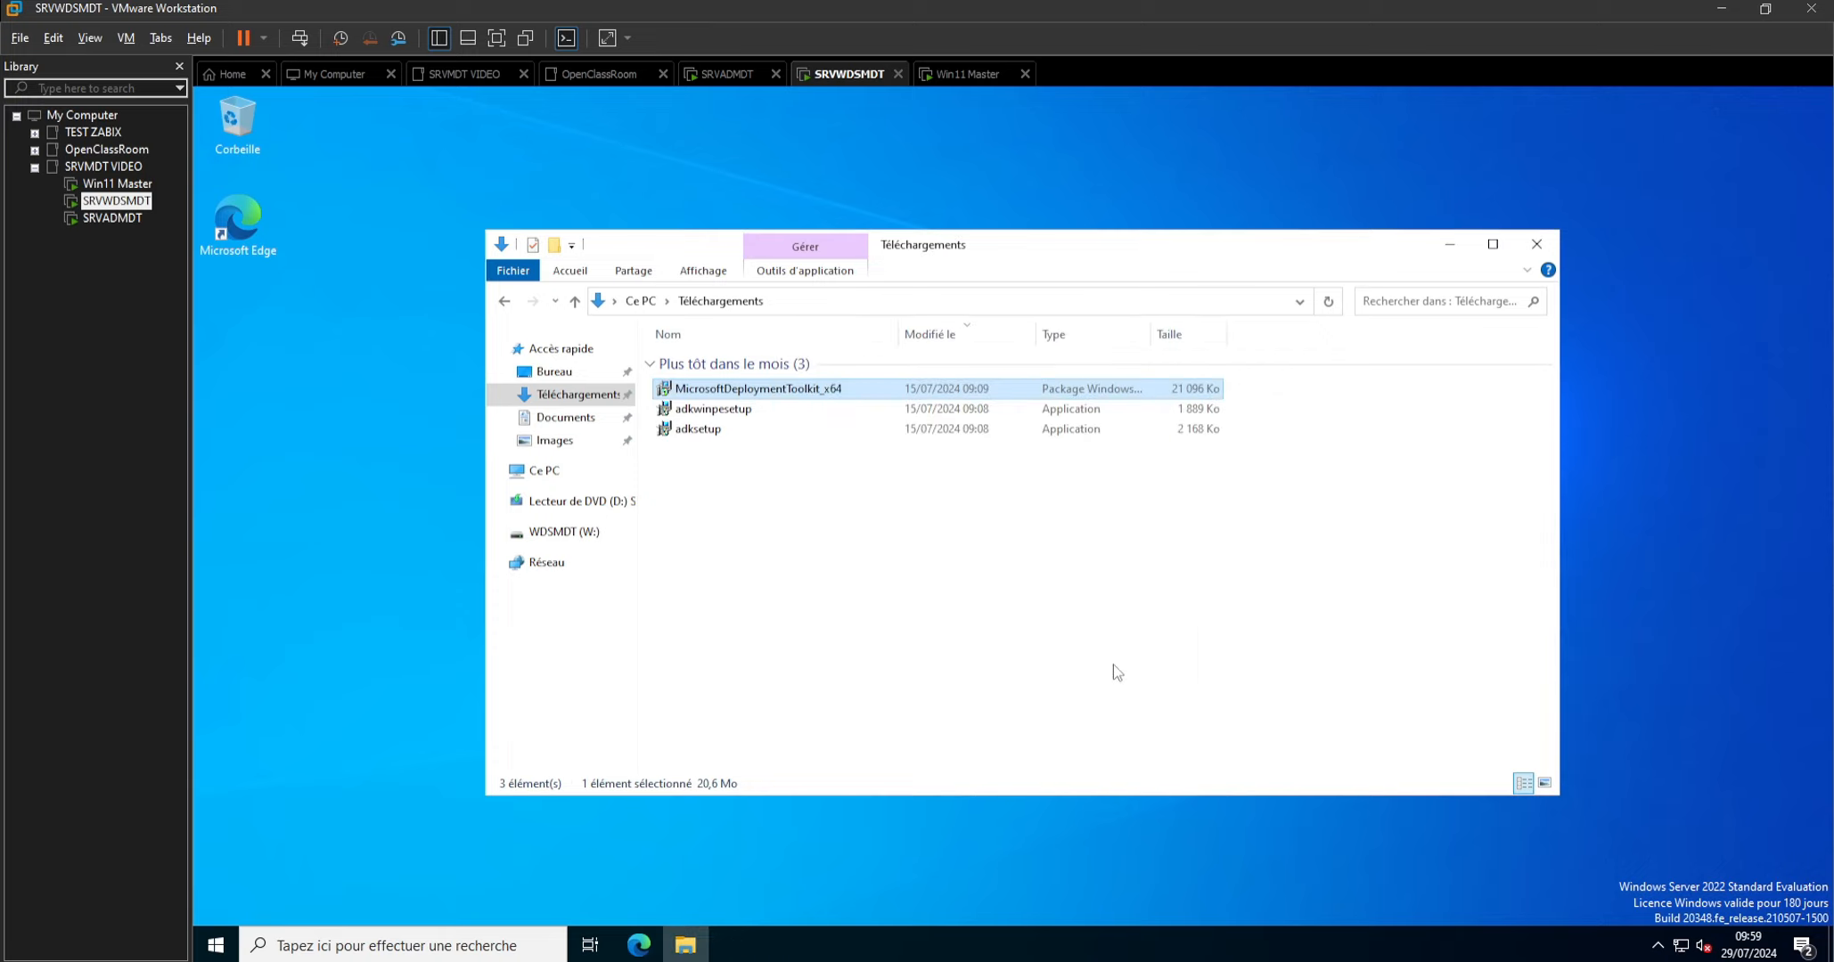
# Open Deployment Workbench and start a new deployment share under Deployment Shares.
pyautogui.click(480, 943)
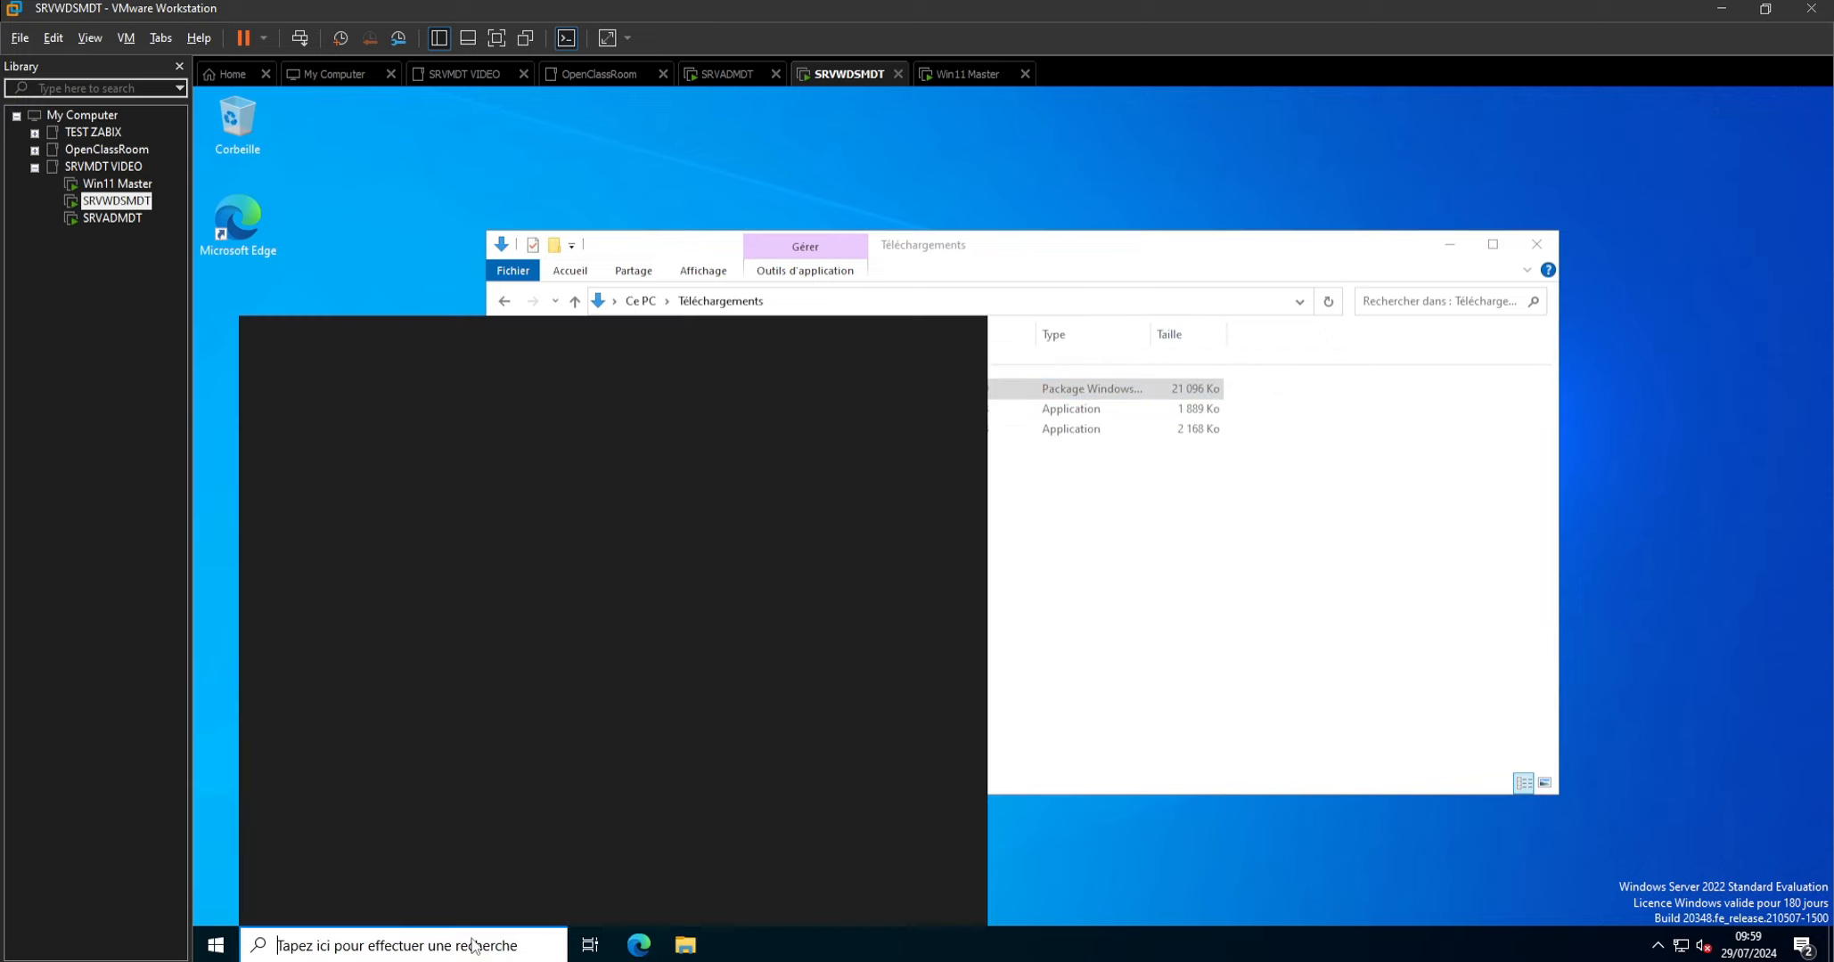
pyautogui.write('depl')
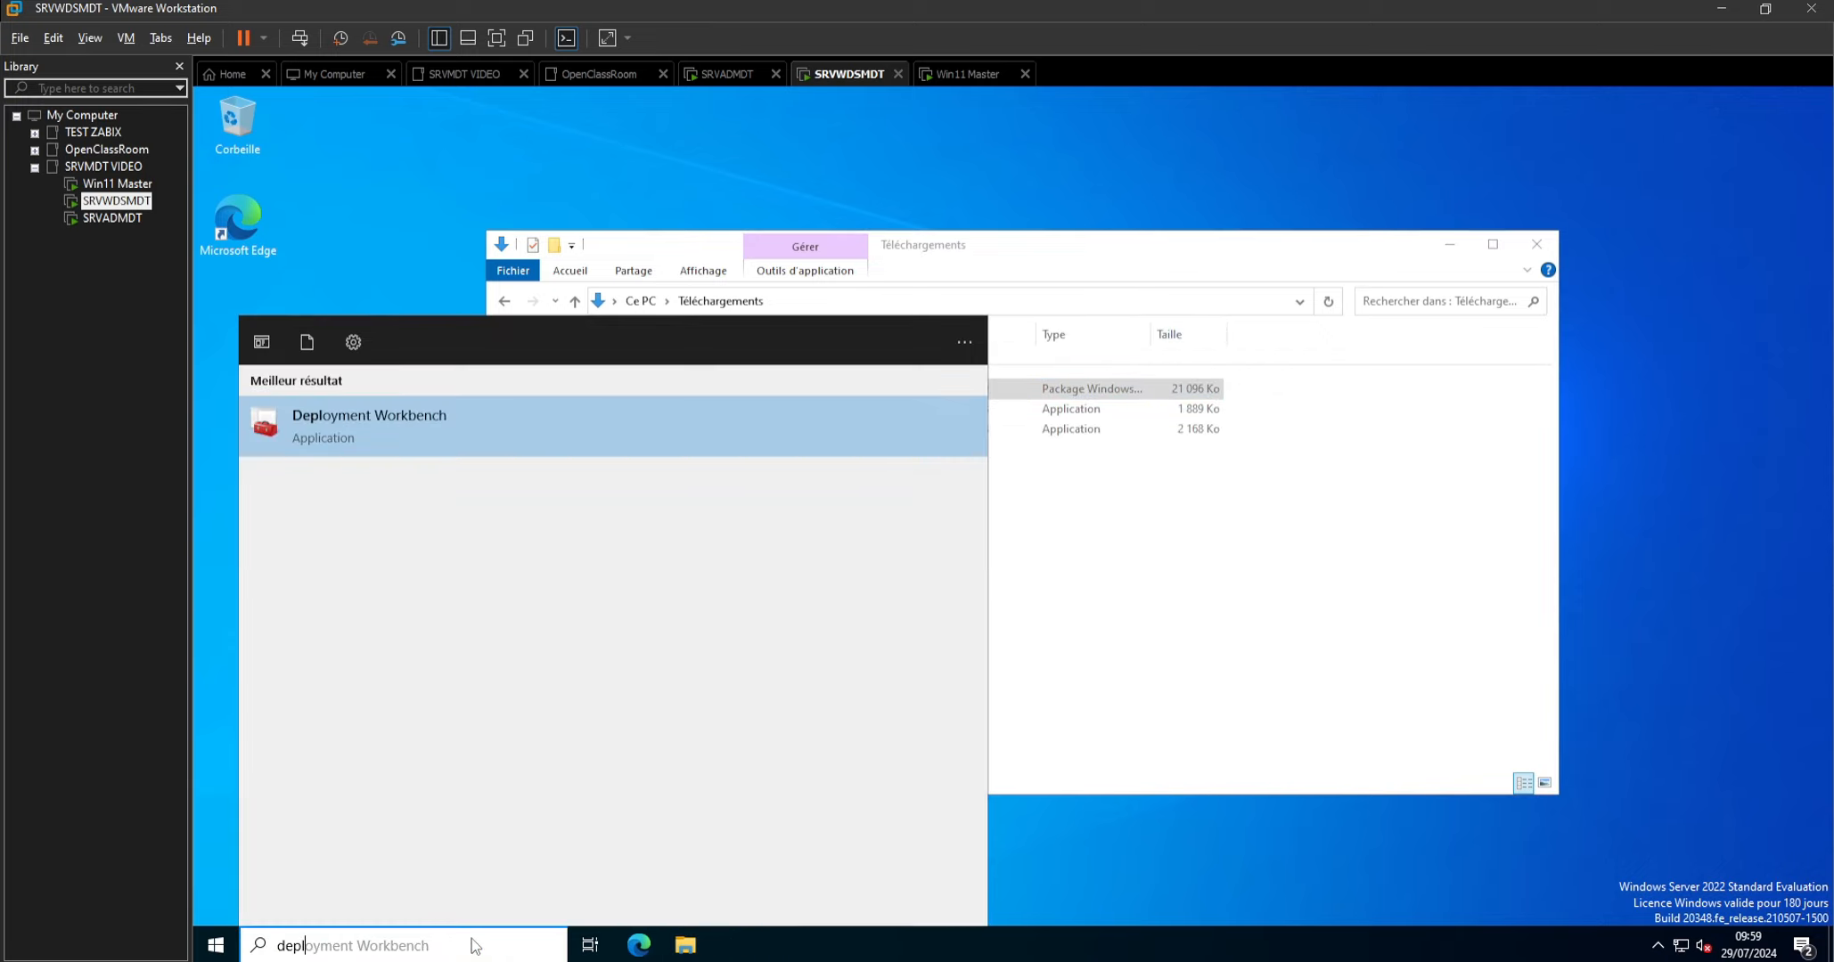
pyautogui.press('Return')
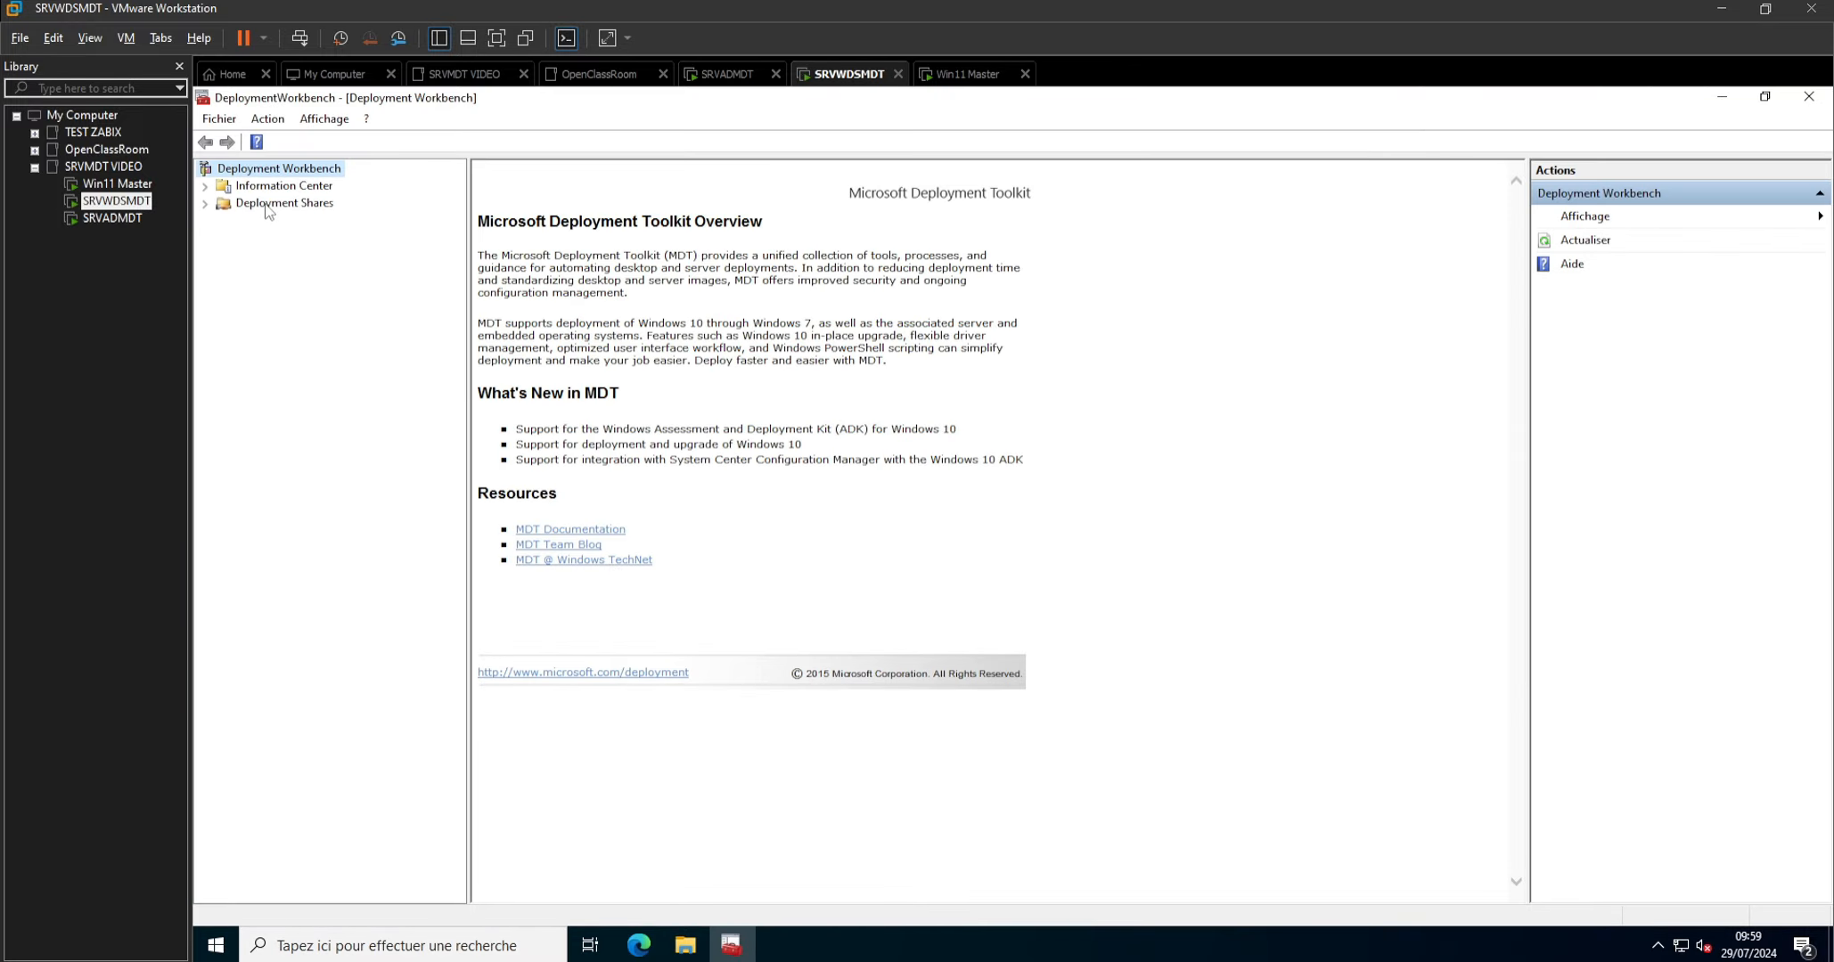
pyautogui.click(268, 204)
pyautogui.rightClick(267, 205)
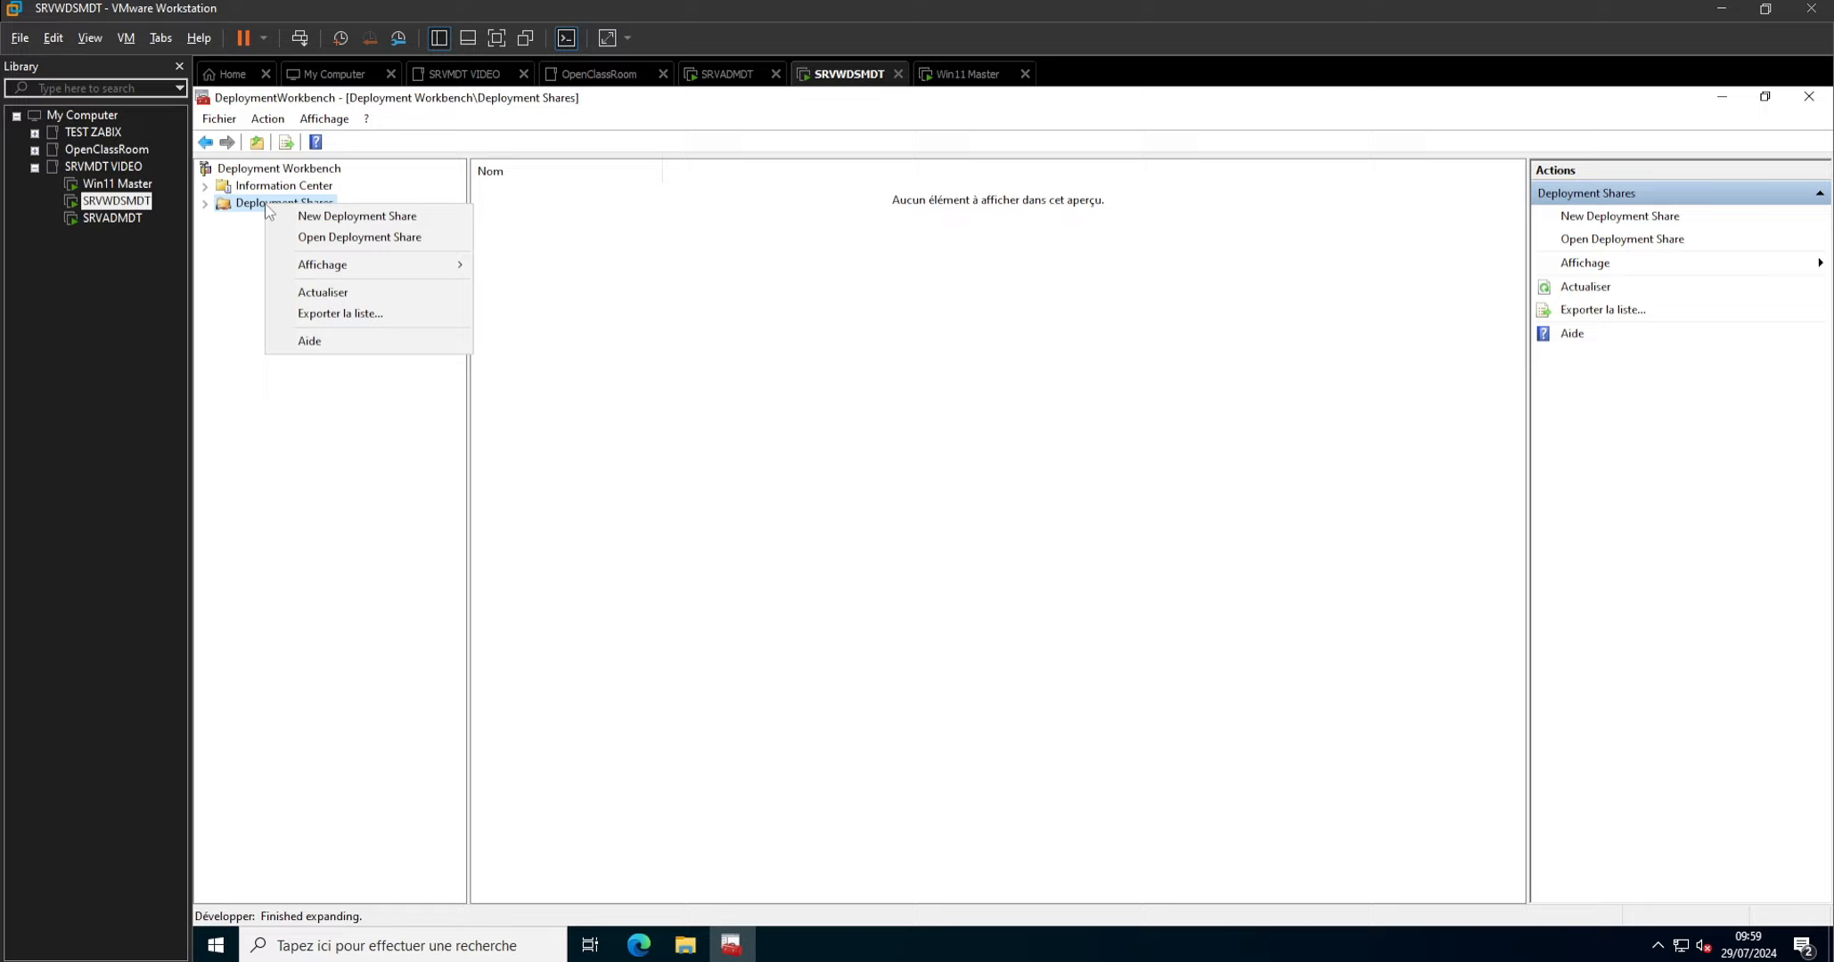
pyautogui.click(341, 214)
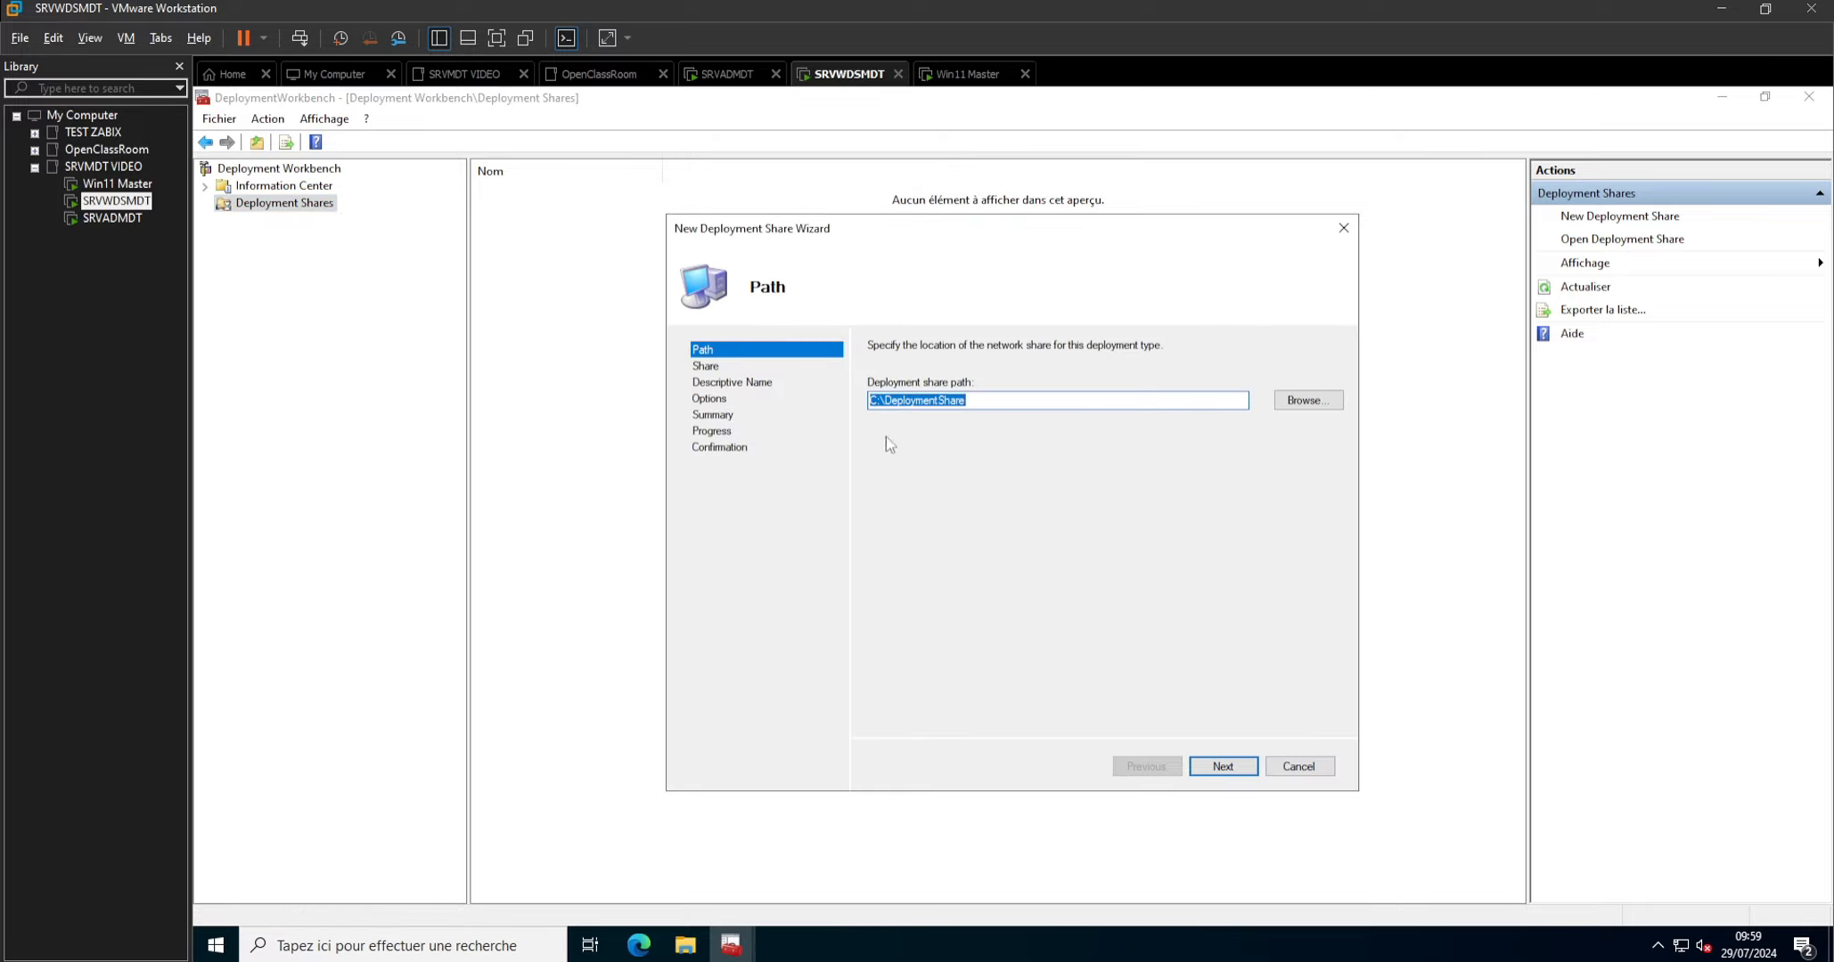
# Set the deployment share path to W:\DeploymentShare and continue to the share name.
pyautogui.click(873, 400)
pyautogui.press('BackSpace')
pyautogui.press('BackSpace')
pyautogui.write('W')
pyautogui.click(1224, 770)
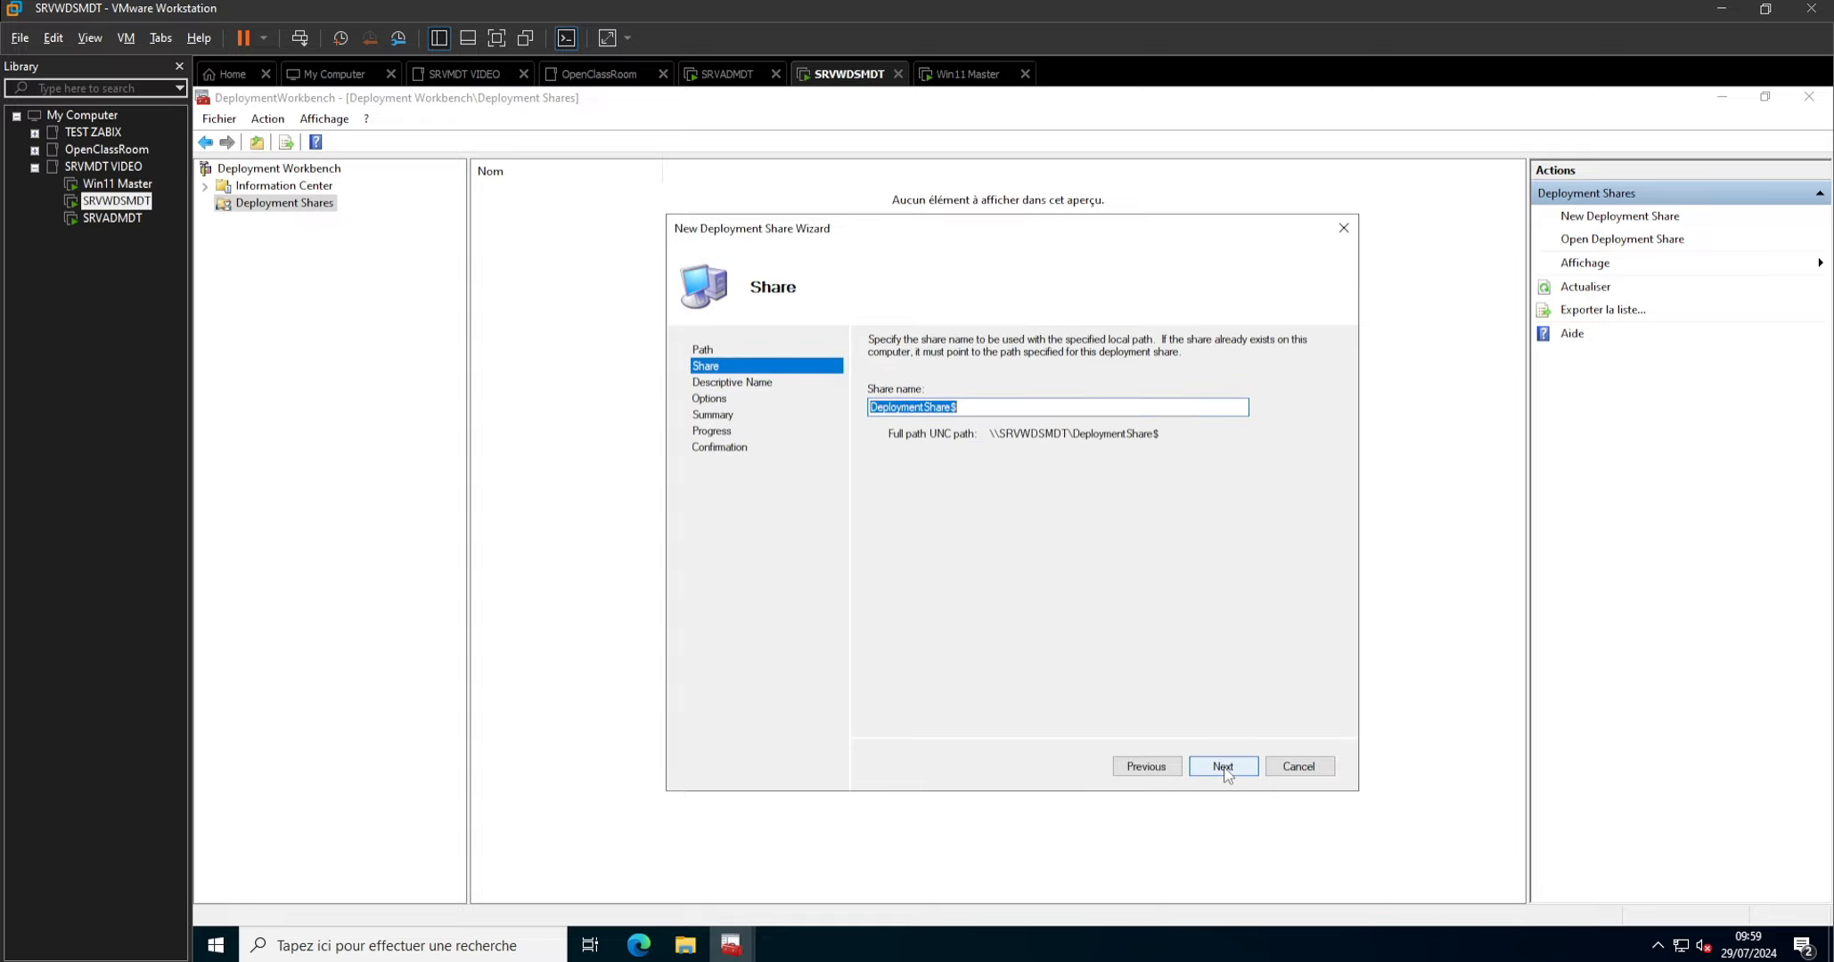
# Create the deployment share with share name DeploymentShare$, description MDT Deployment Share and the default options, and close the finished wizard.
pyautogui.click(1223, 767)
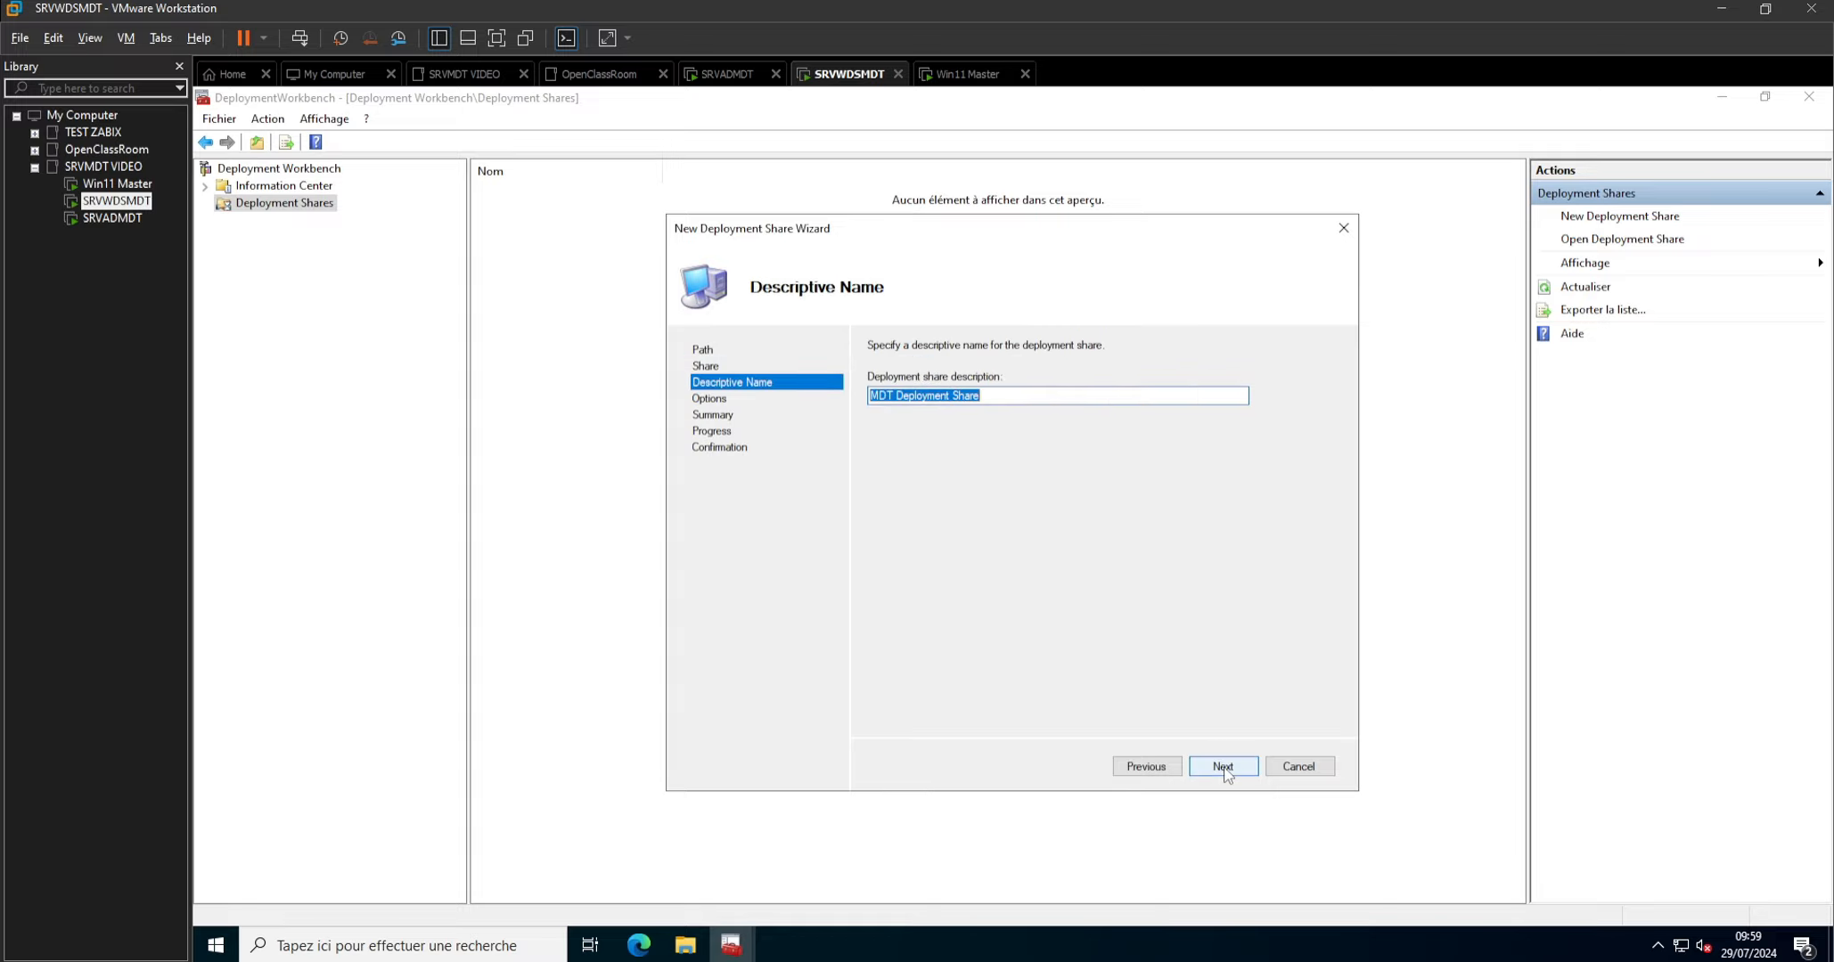
pyautogui.click(1223, 766)
pyautogui.click(1222, 767)
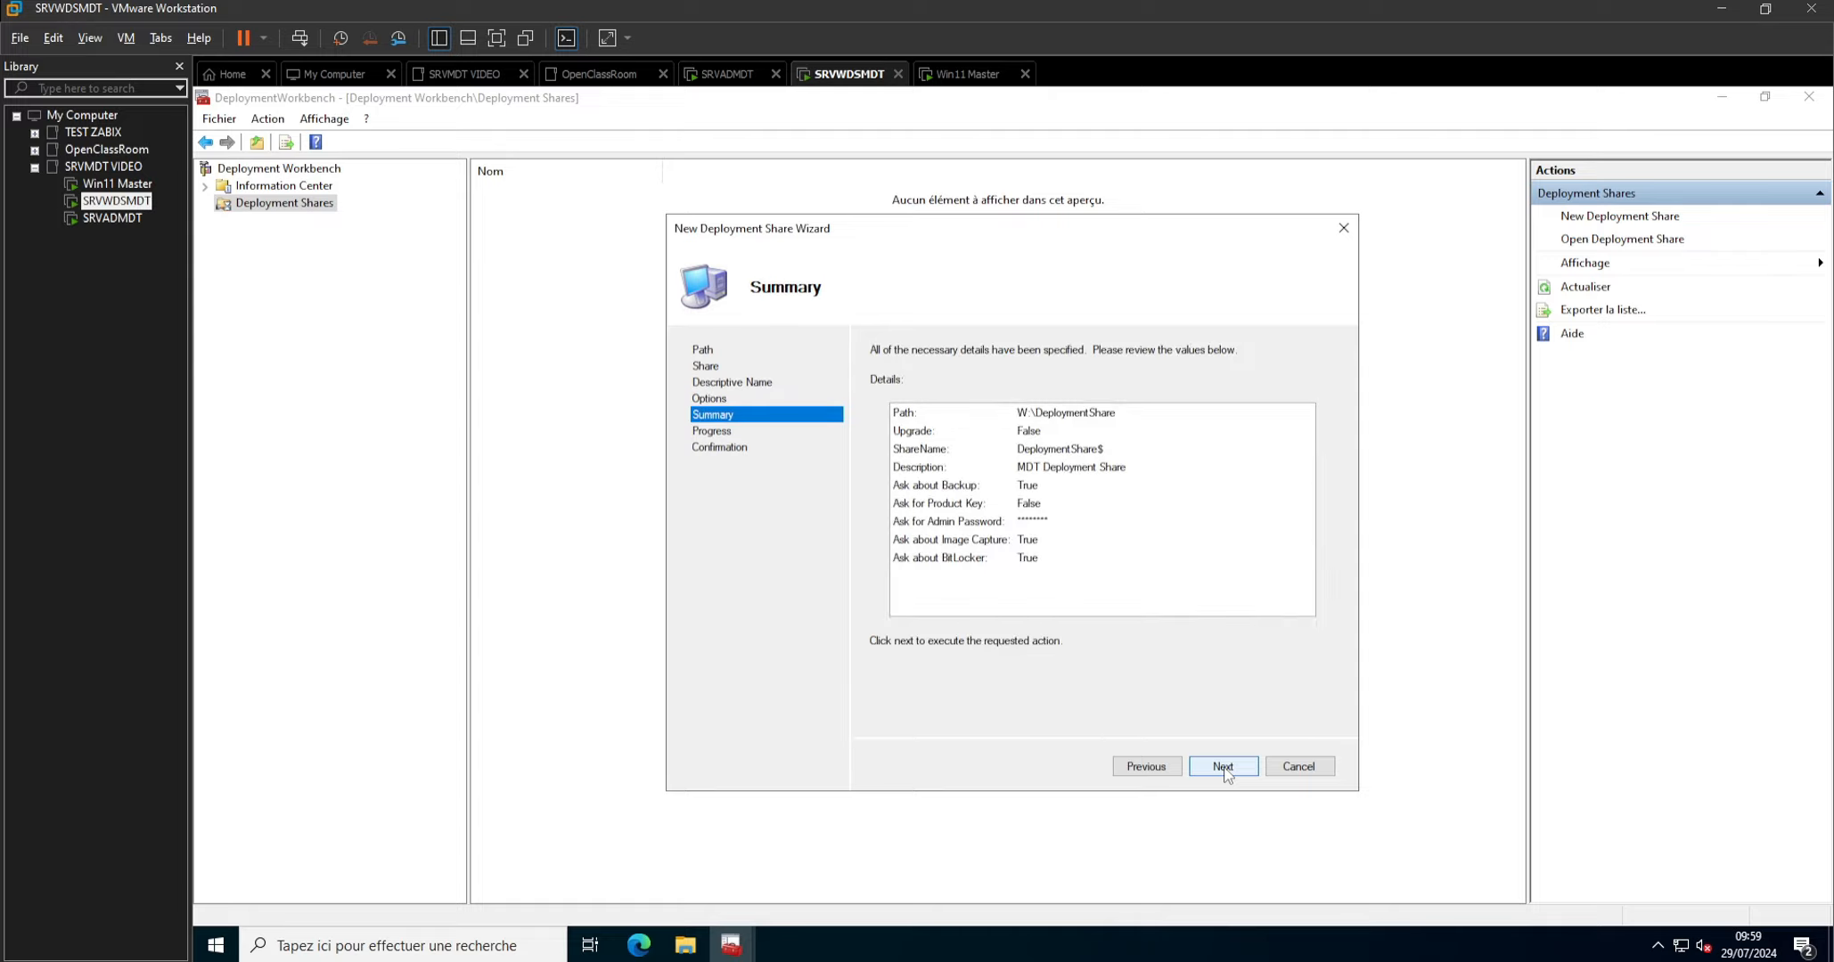
pyautogui.click(1223, 766)
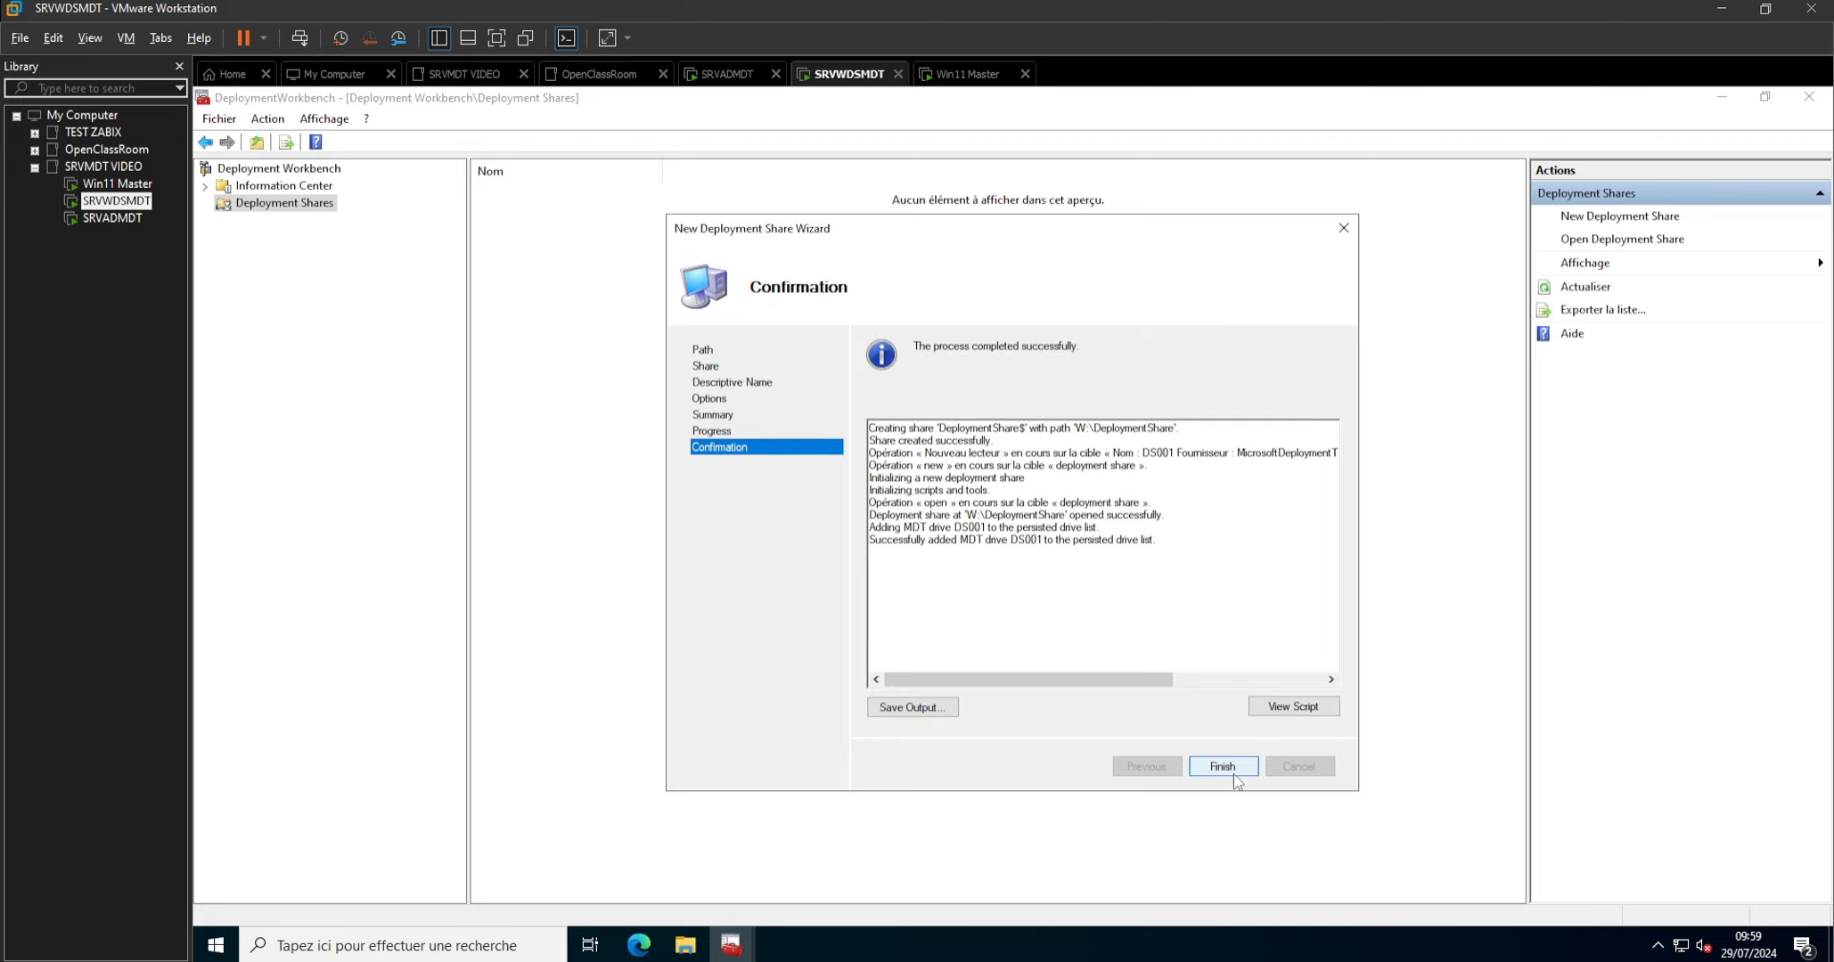
pyautogui.click(1234, 772)
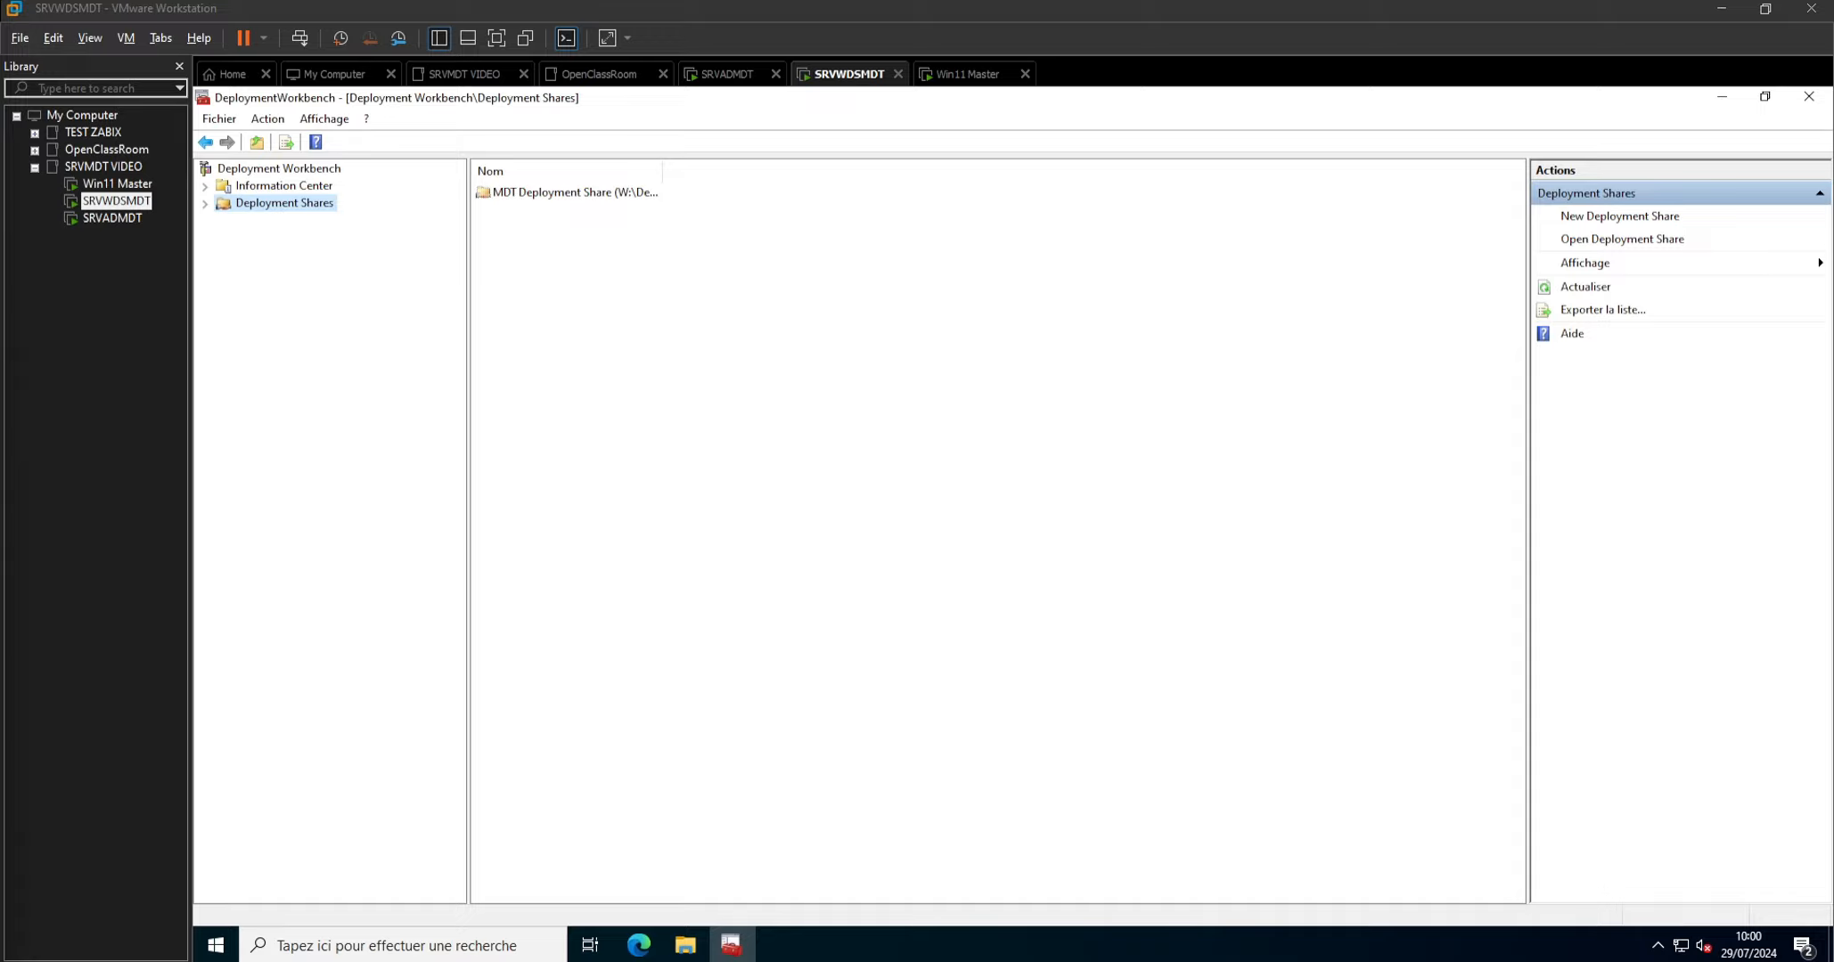
# In Command Prompt, create the folder "C:\Program Files (x86)\Windows Kits\10\Assessment and Deployment Kit\Windows Preinstallation Environment\x86\WinPE_OCs" with mkdir.
pyautogui.click(357, 950)
pyautogui.write('cmd')
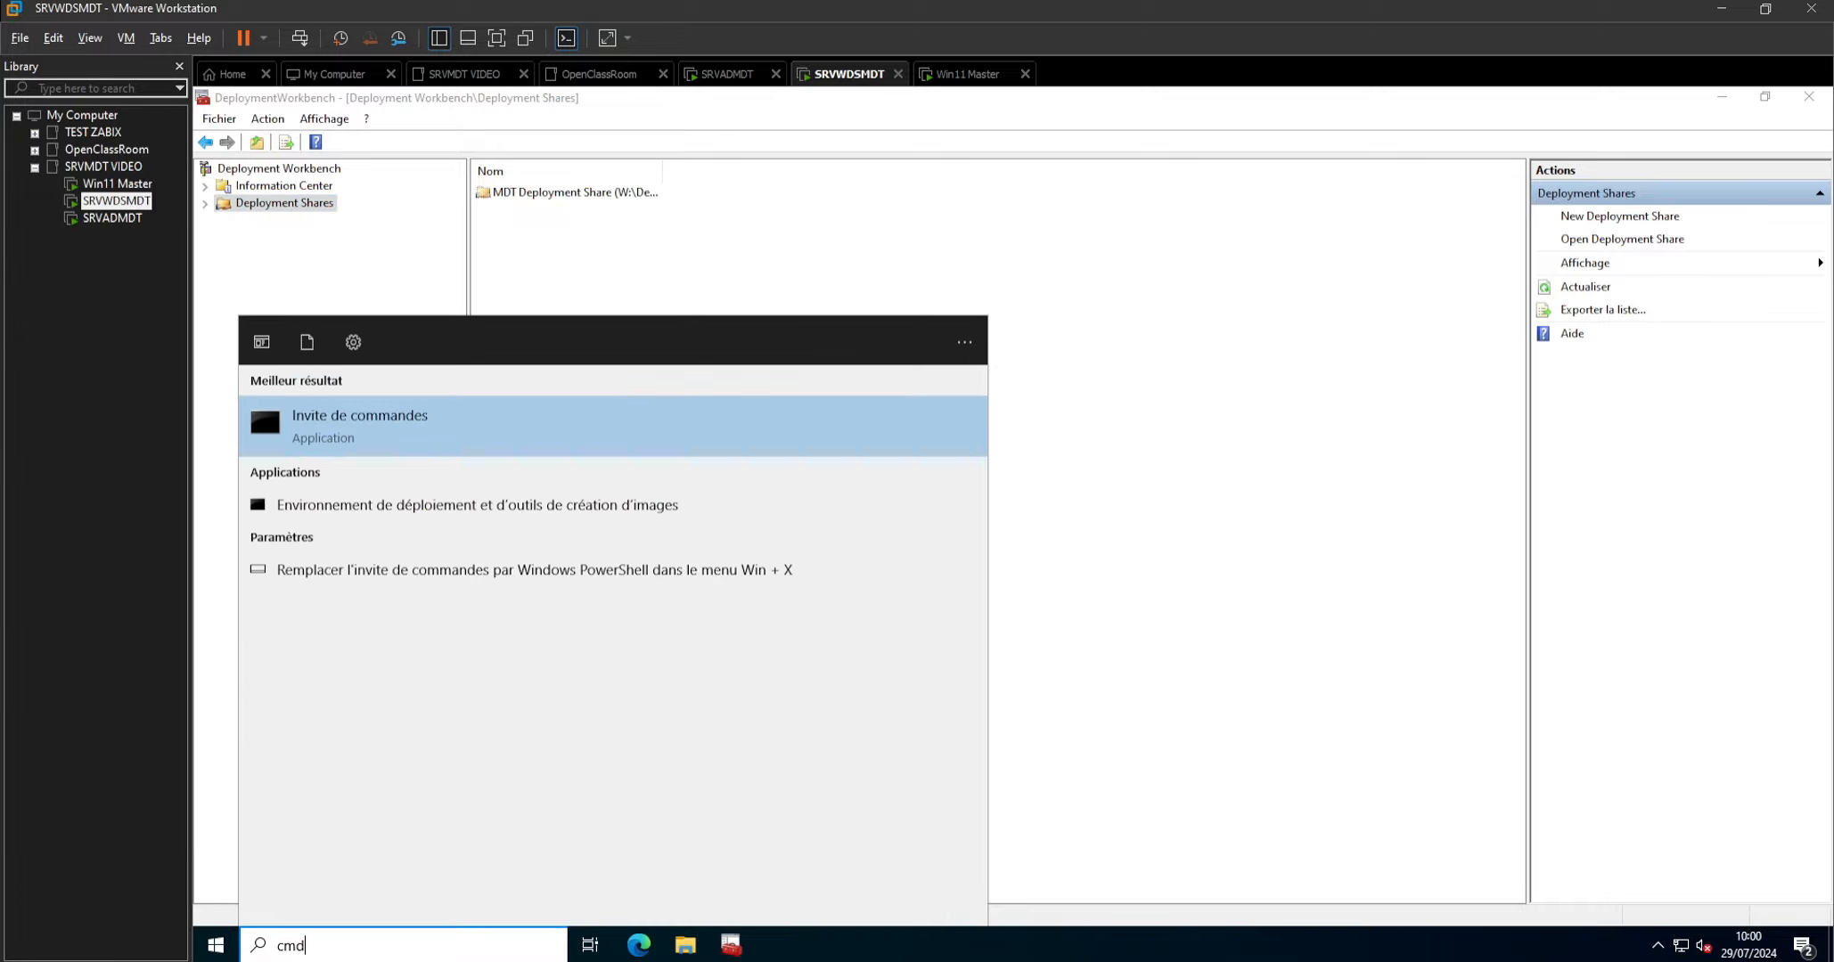
pyautogui.press('Return')
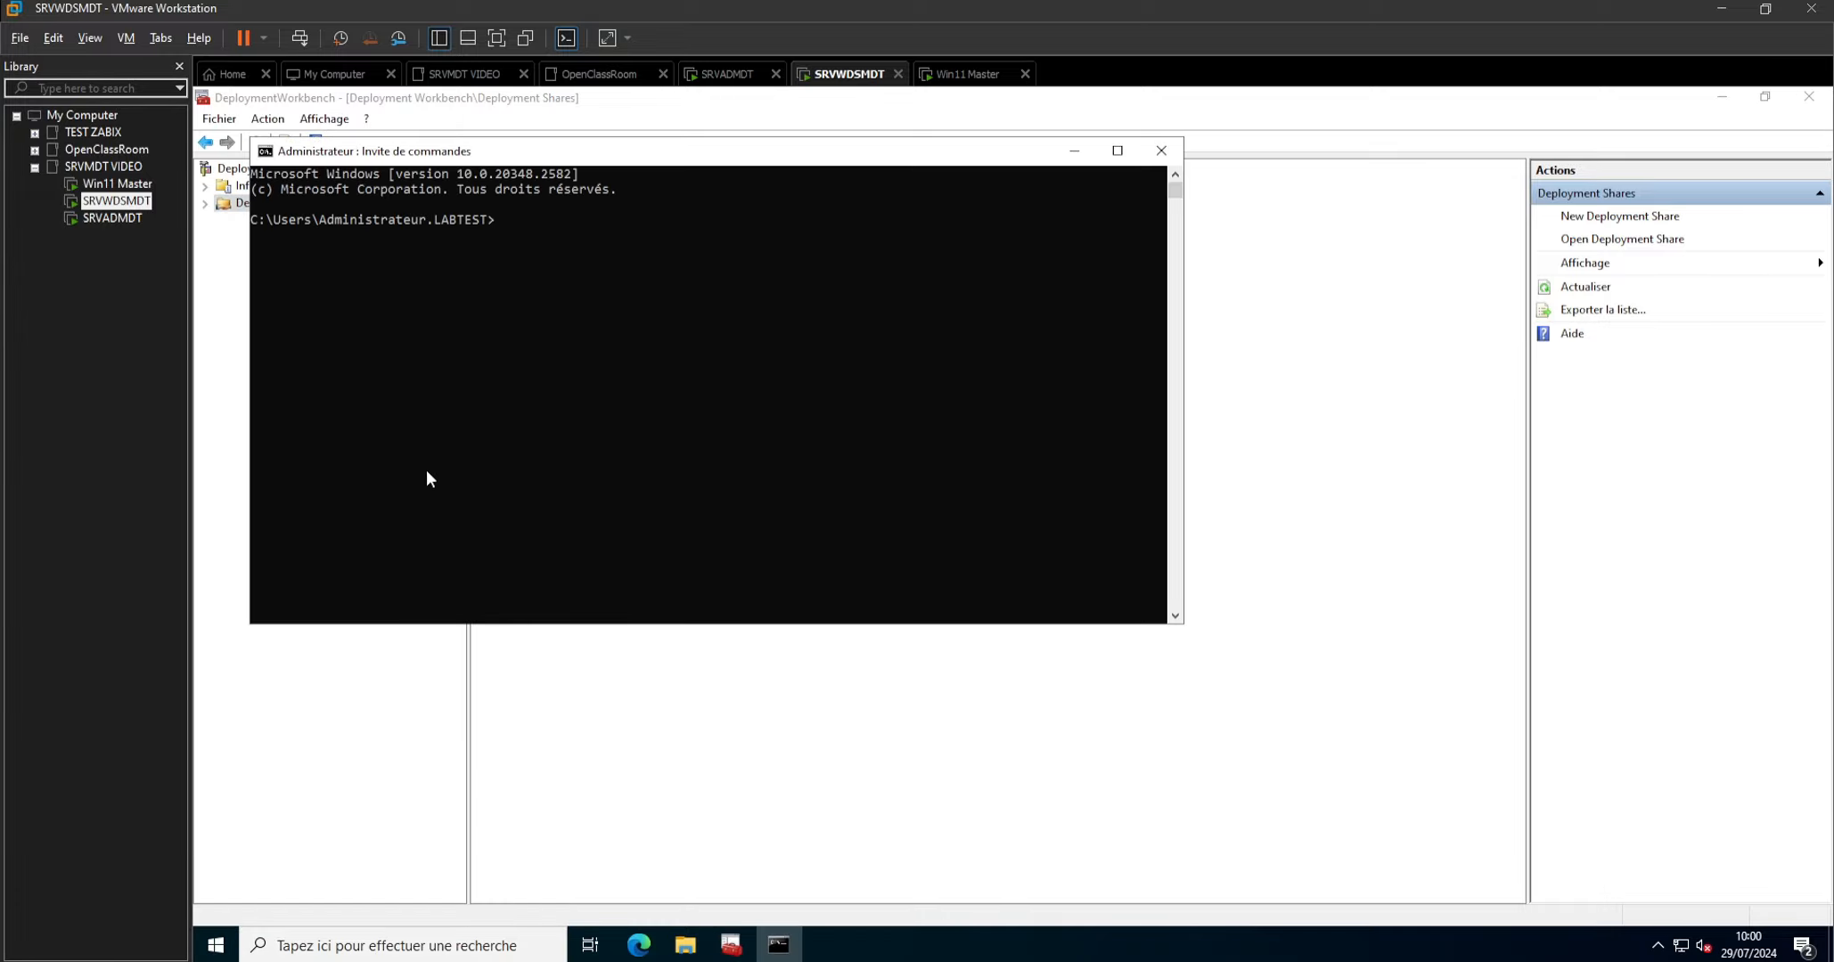
pyautogui.write('mkdir "C:\\Program Files (x86)\\Windows Kits\\10\\Assessment and Deployment Kit\\Windows Preinstallation Environment\\x86\\WinPE_OCs"')
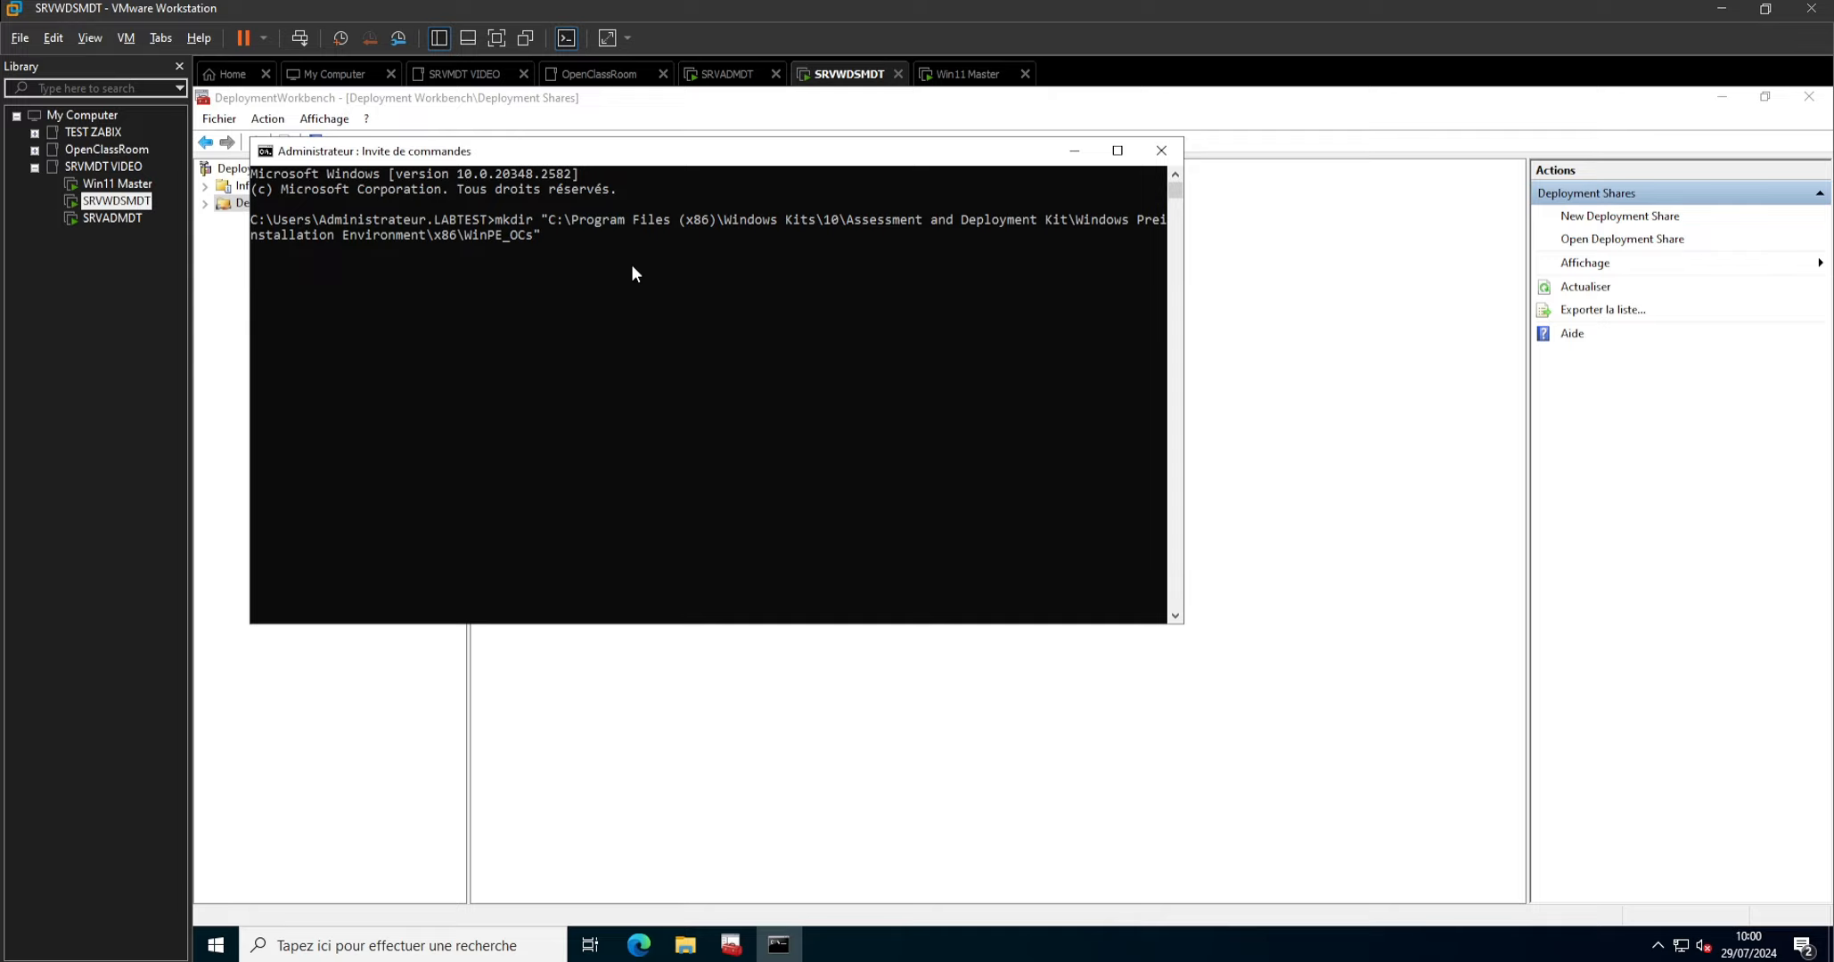
pyautogui.press('Return')
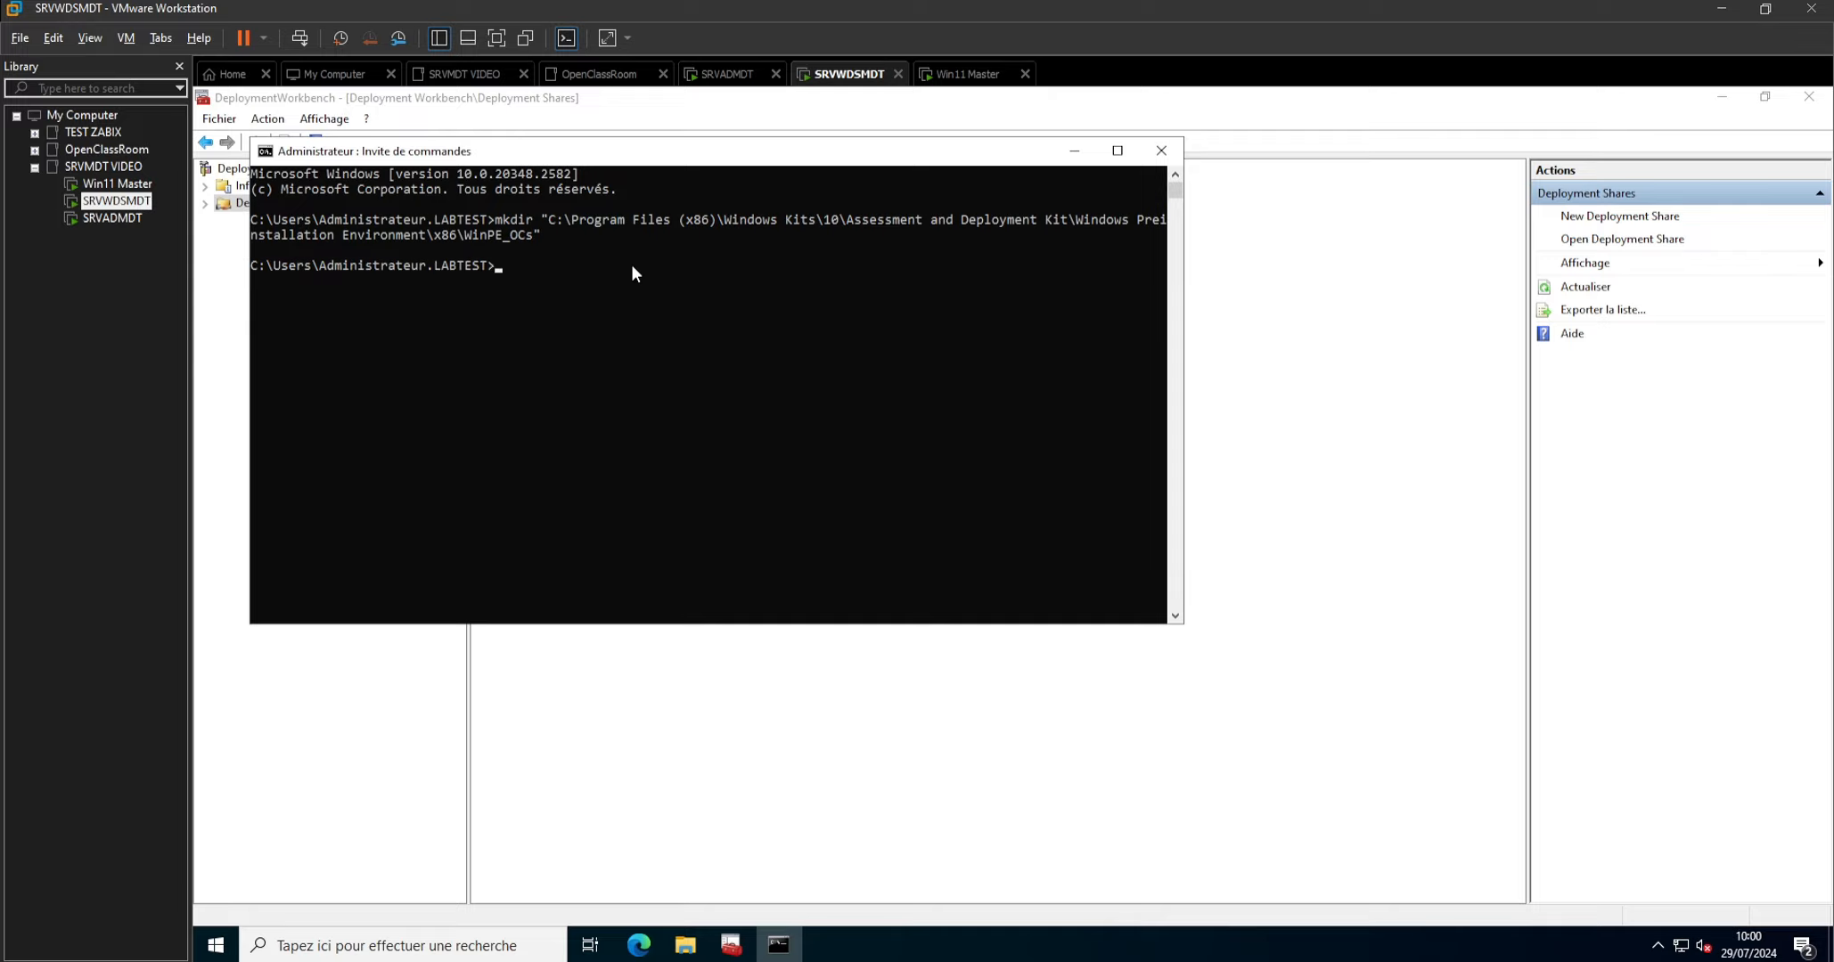
# Examine the Windows PE settings in the properties of MDT Deployment Share in Deployment Workbench, and close them without changes.
pyautogui.click(363, 738)
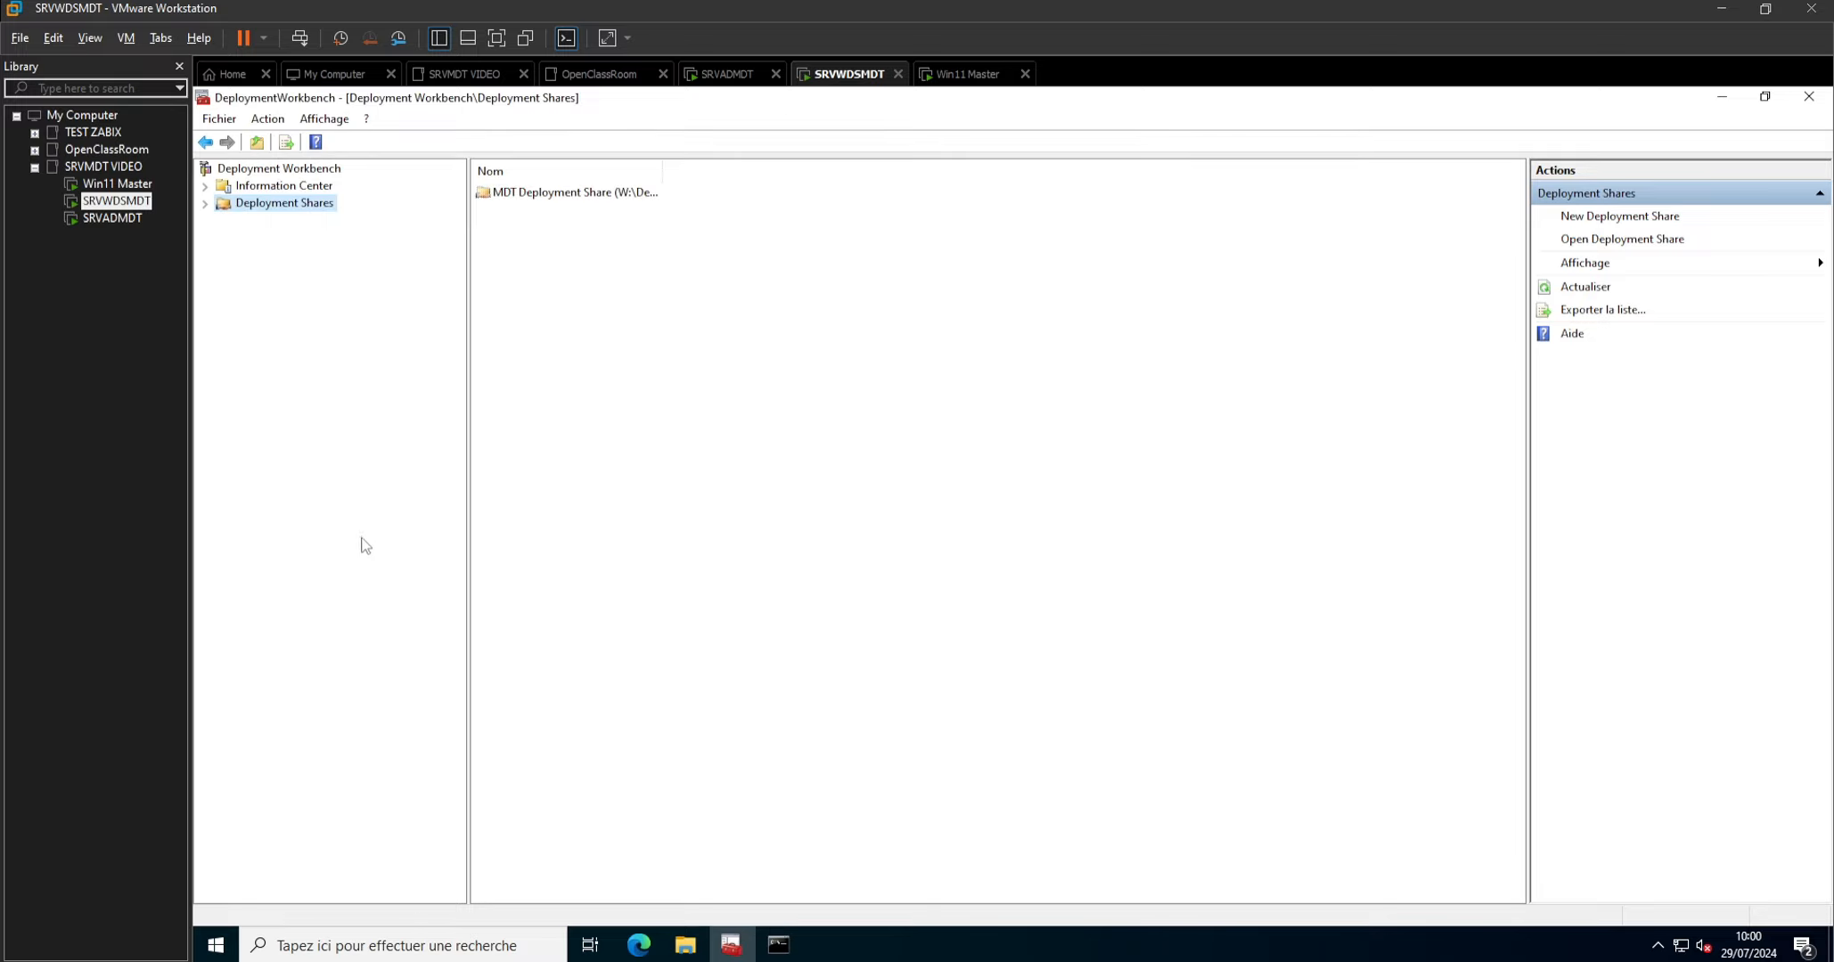
pyautogui.rightClick(275, 208)
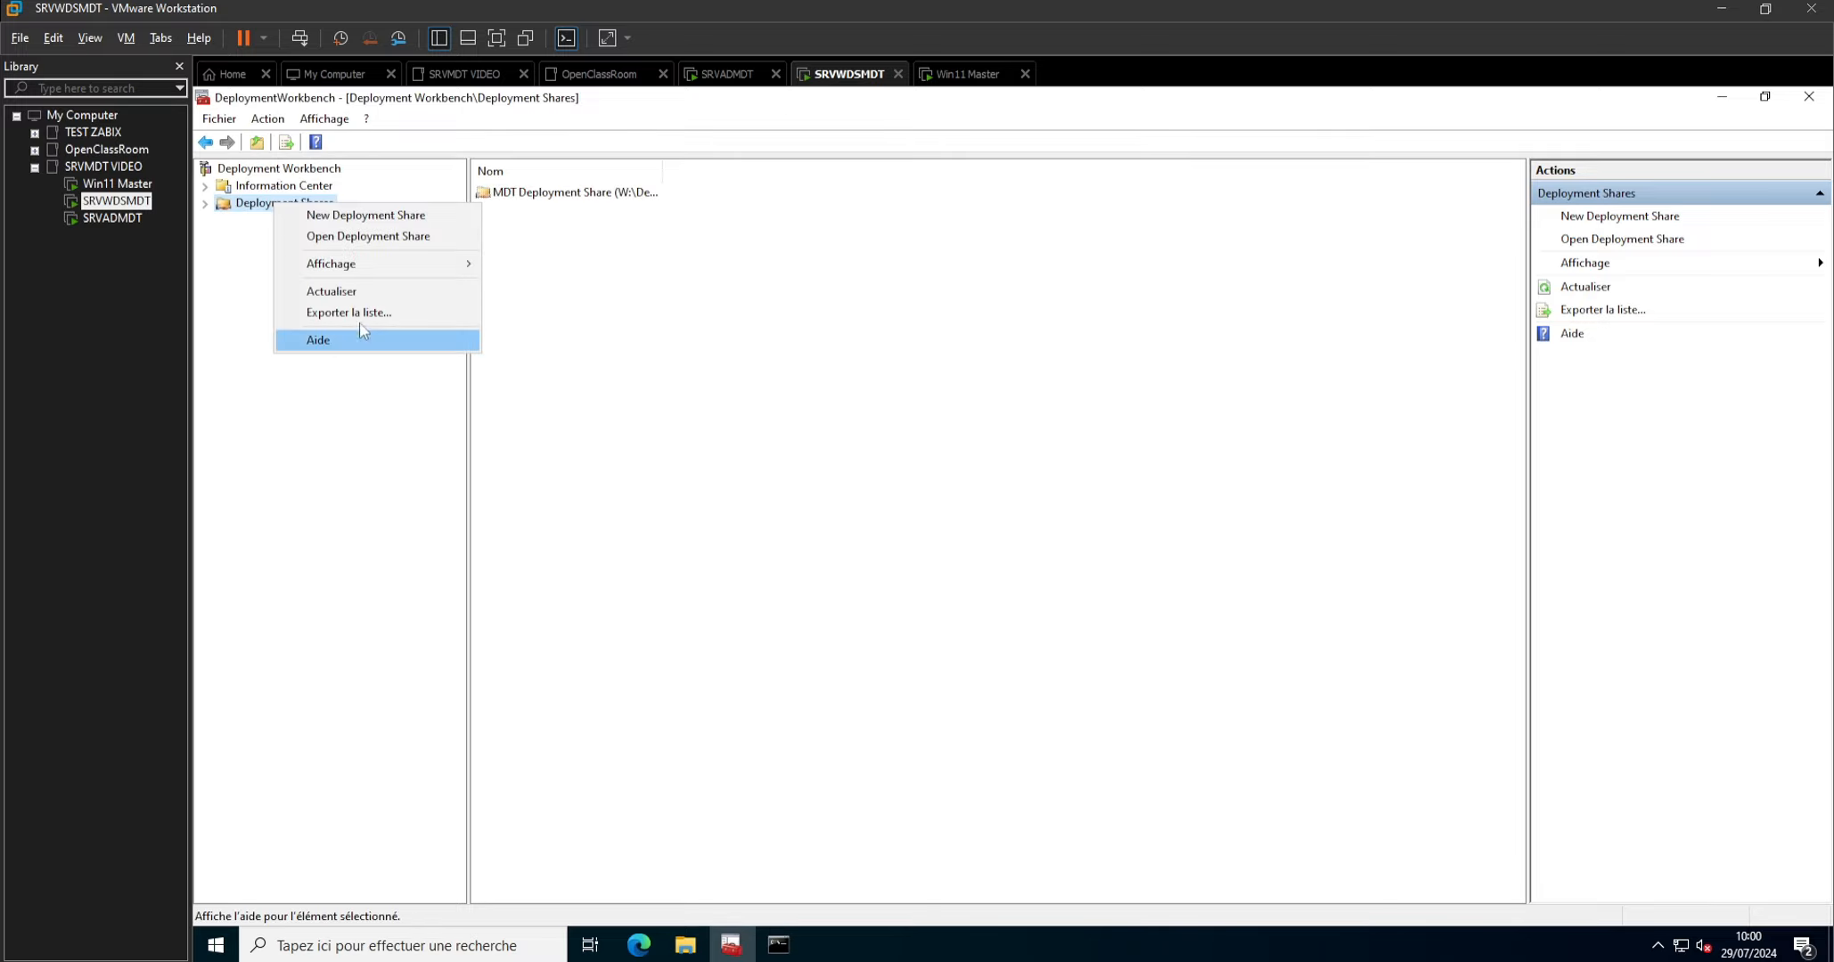
pyautogui.click(205, 203)
pyautogui.rightClick(301, 221)
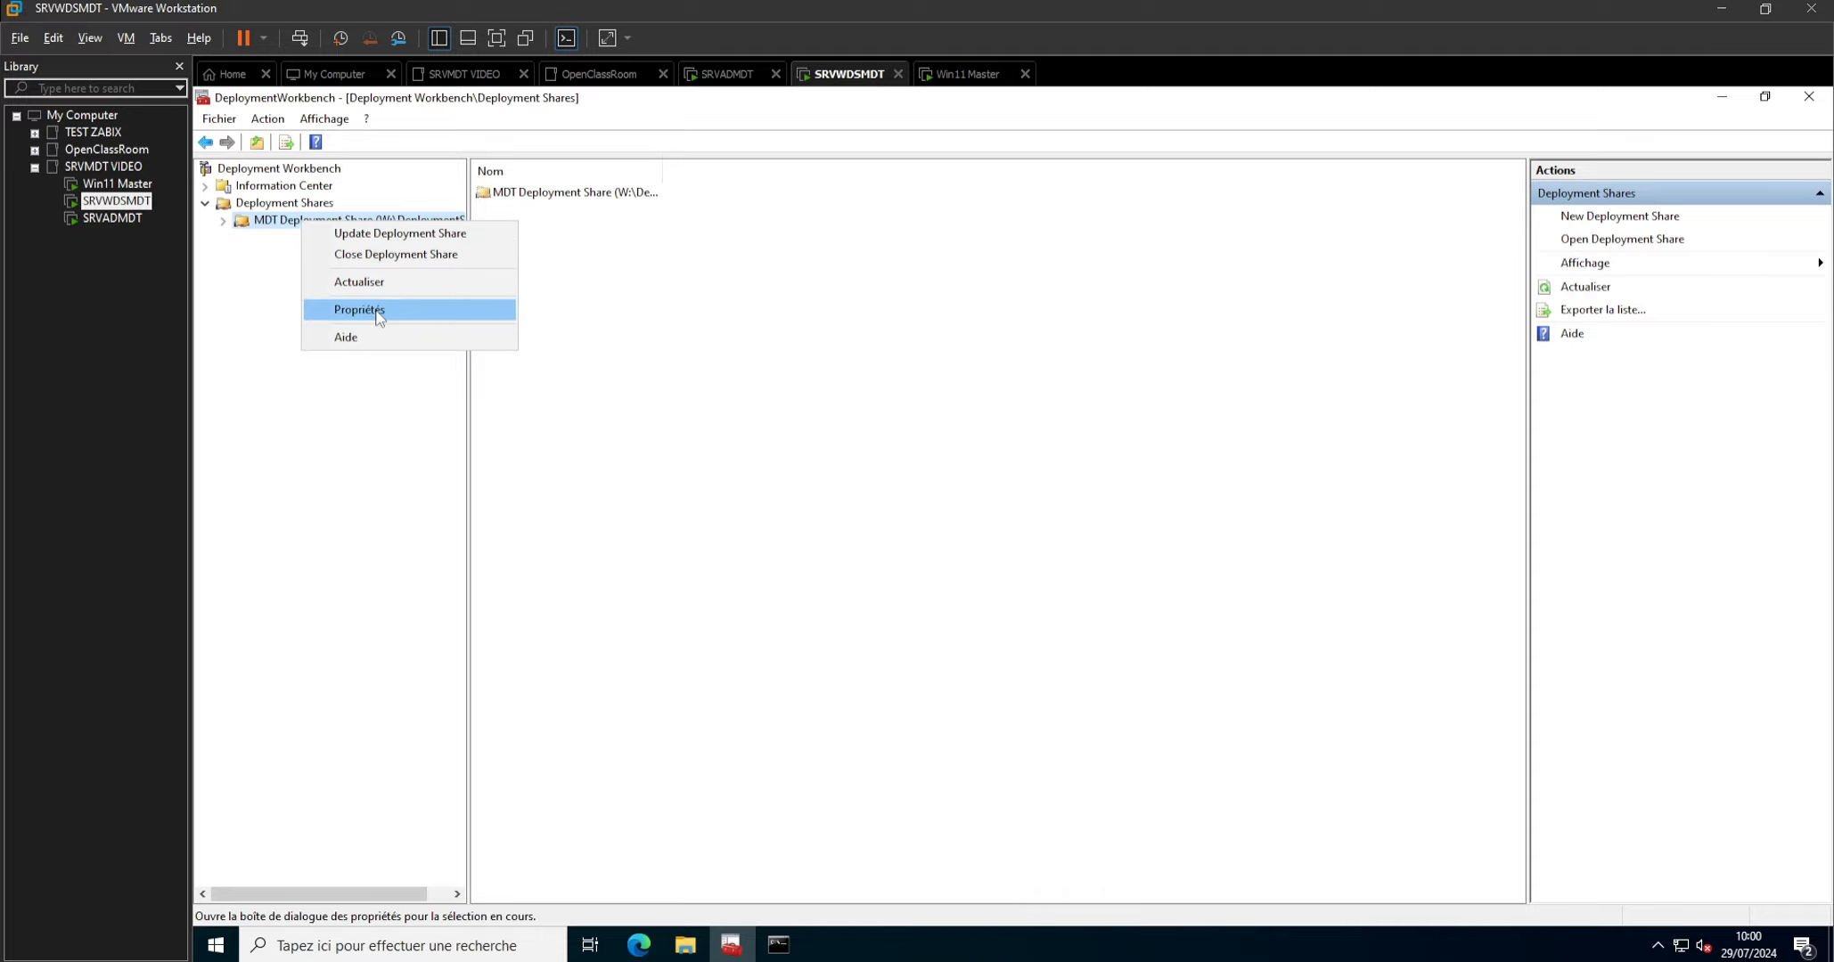
pyautogui.click(406, 311)
pyautogui.click(801, 265)
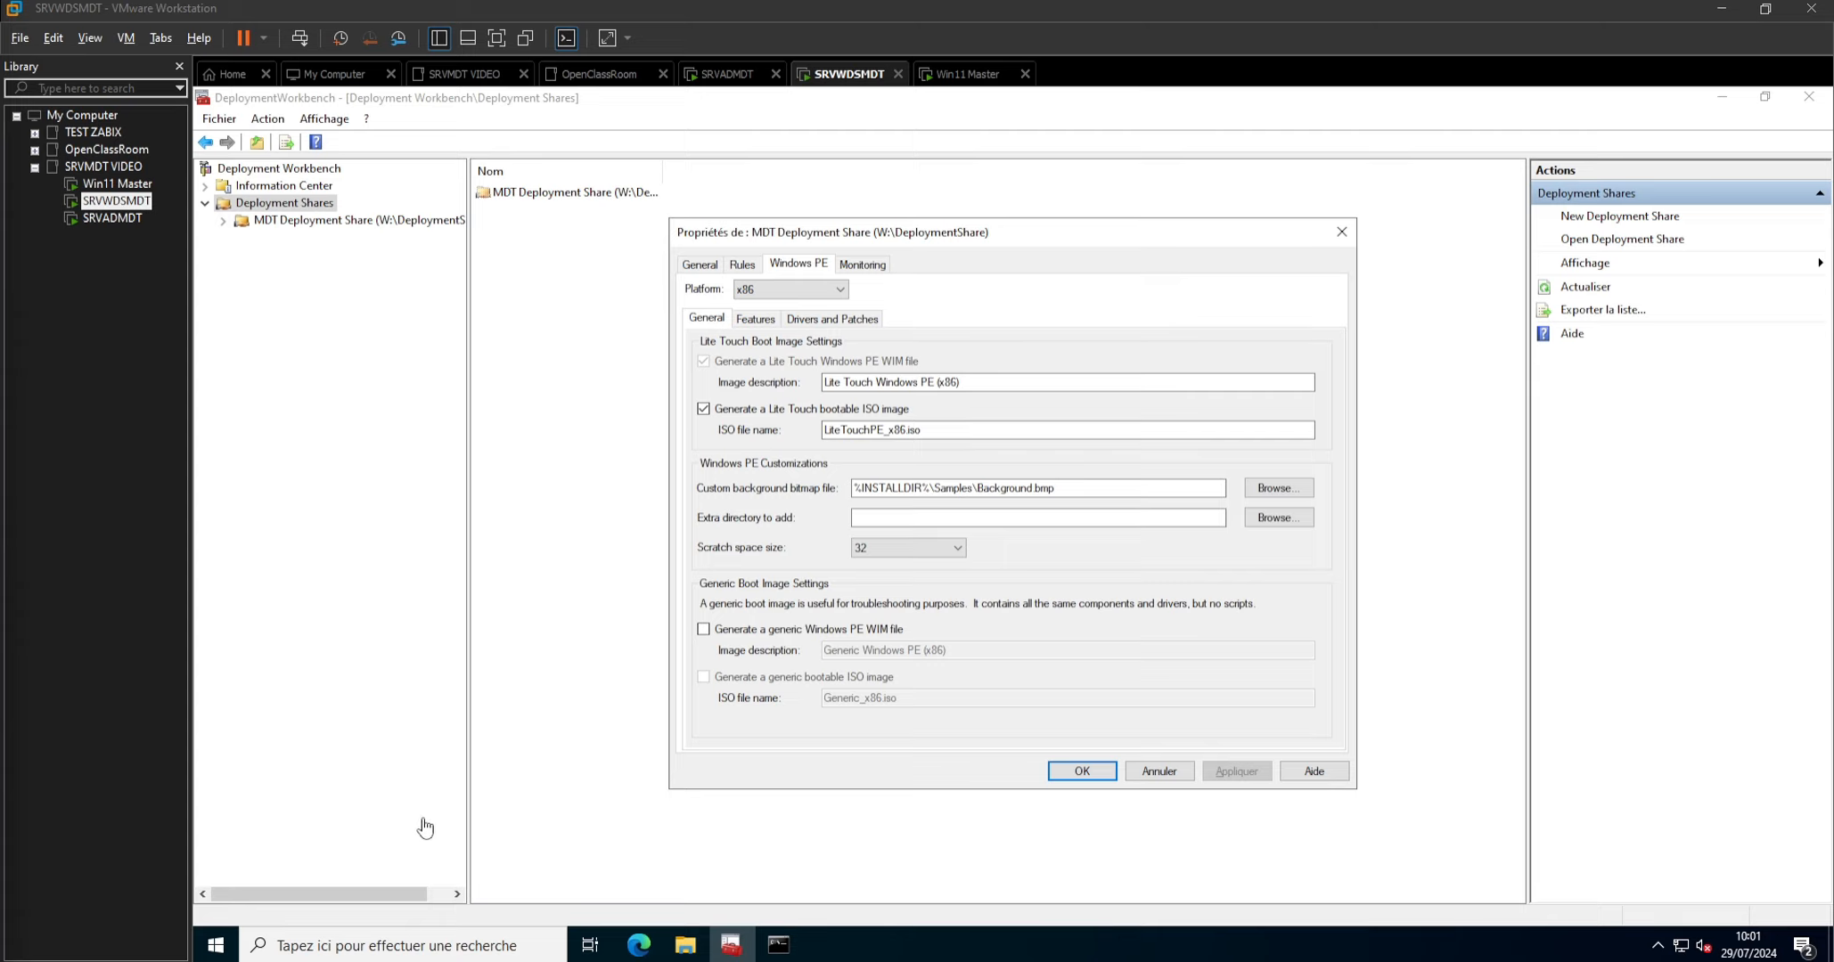
pyautogui.press('Num_Lock')
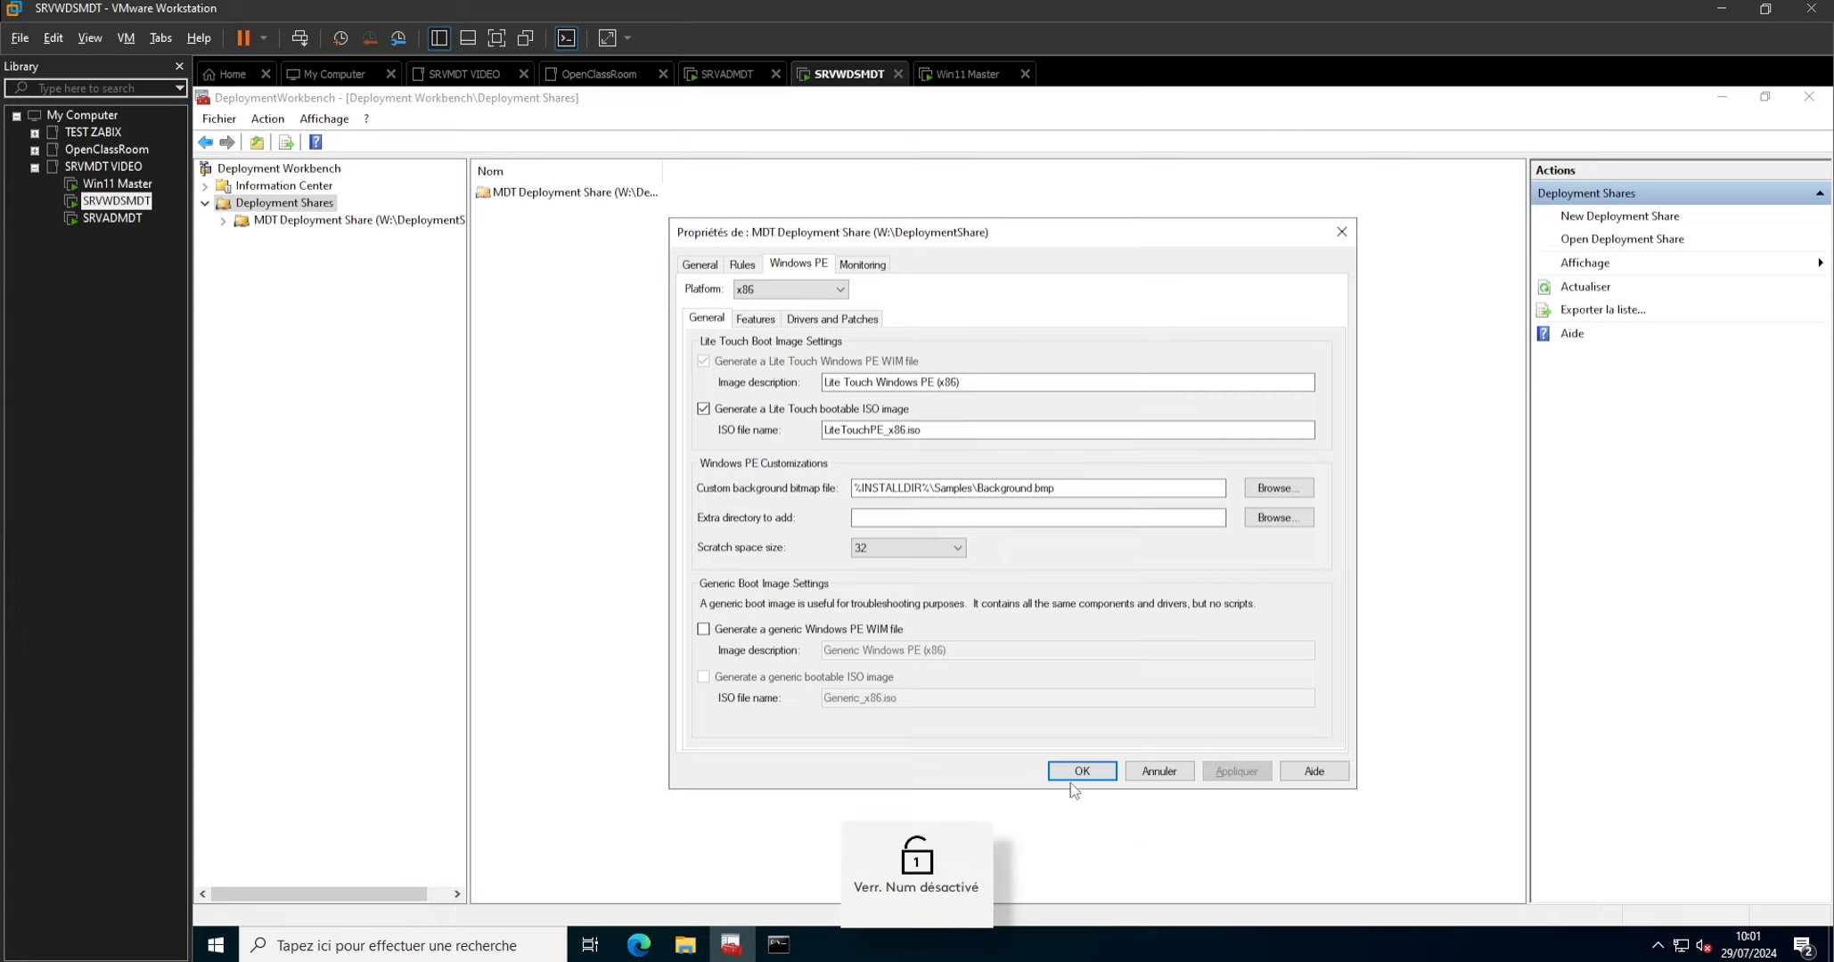
pyautogui.click(1159, 772)
# Paste into a new PowerShell ISE script the commands creating the Service_MDT account, including its account password, and granting it access to DeploymentShare$.
pyautogui.click(374, 945)
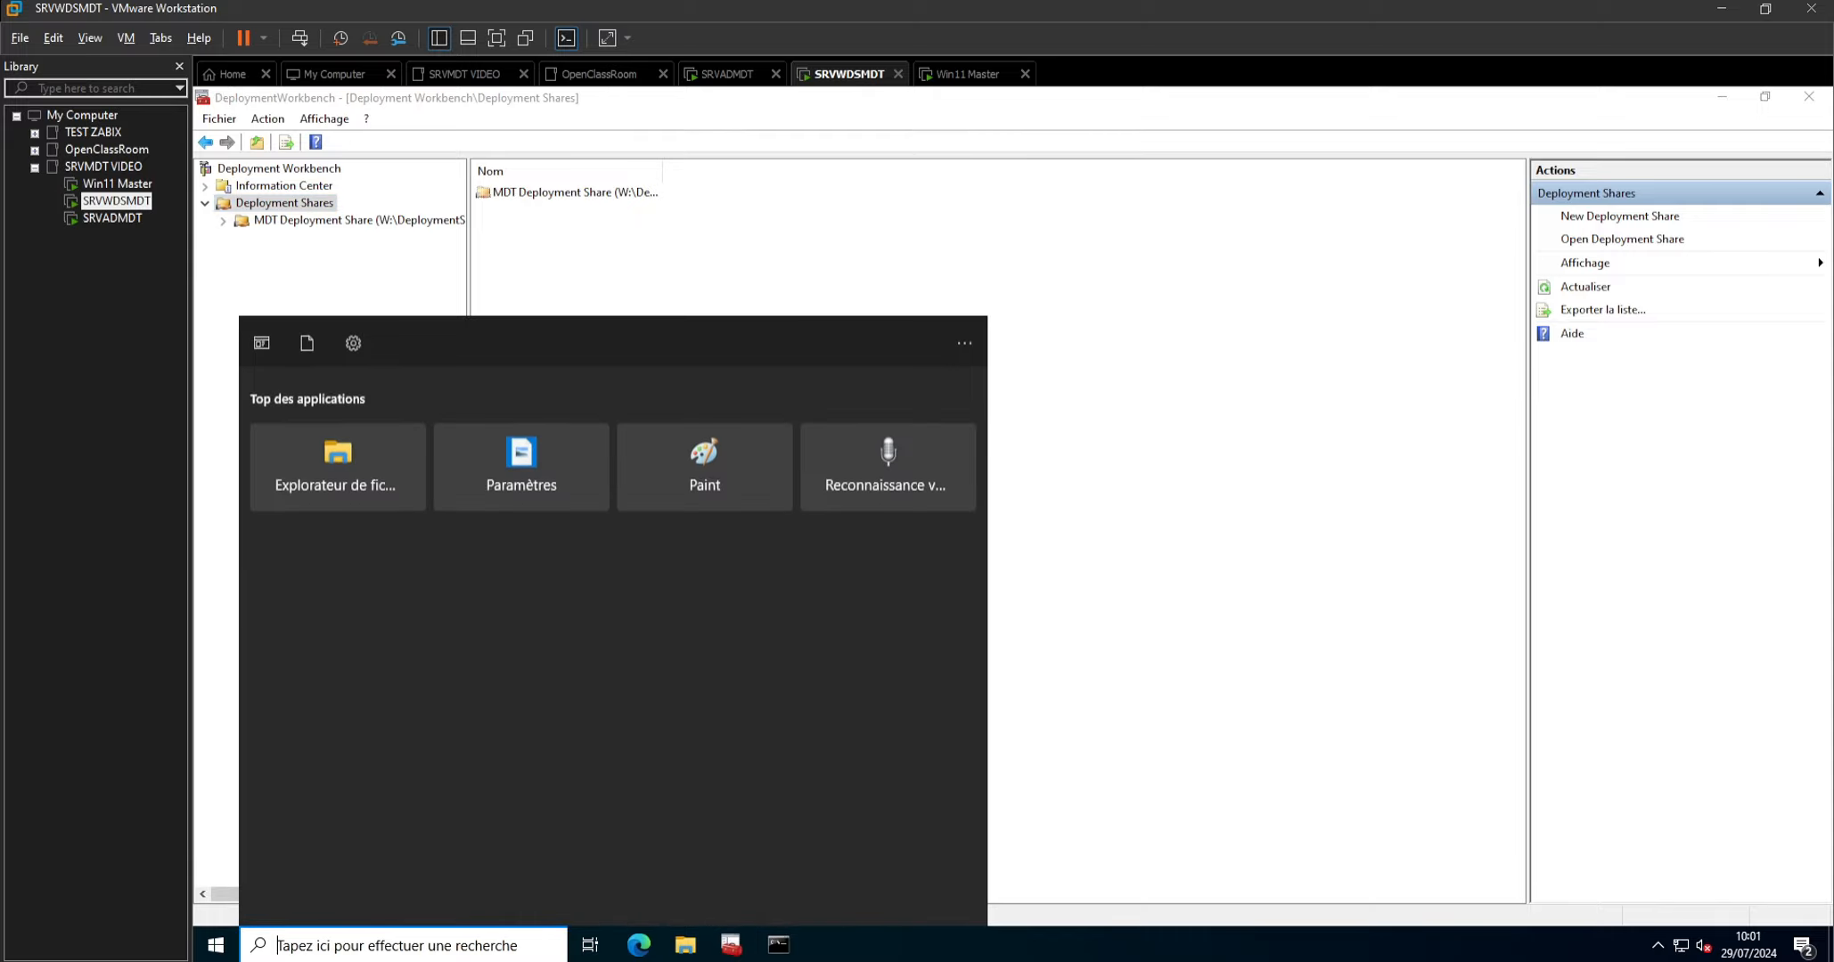
pyautogui.write('power')
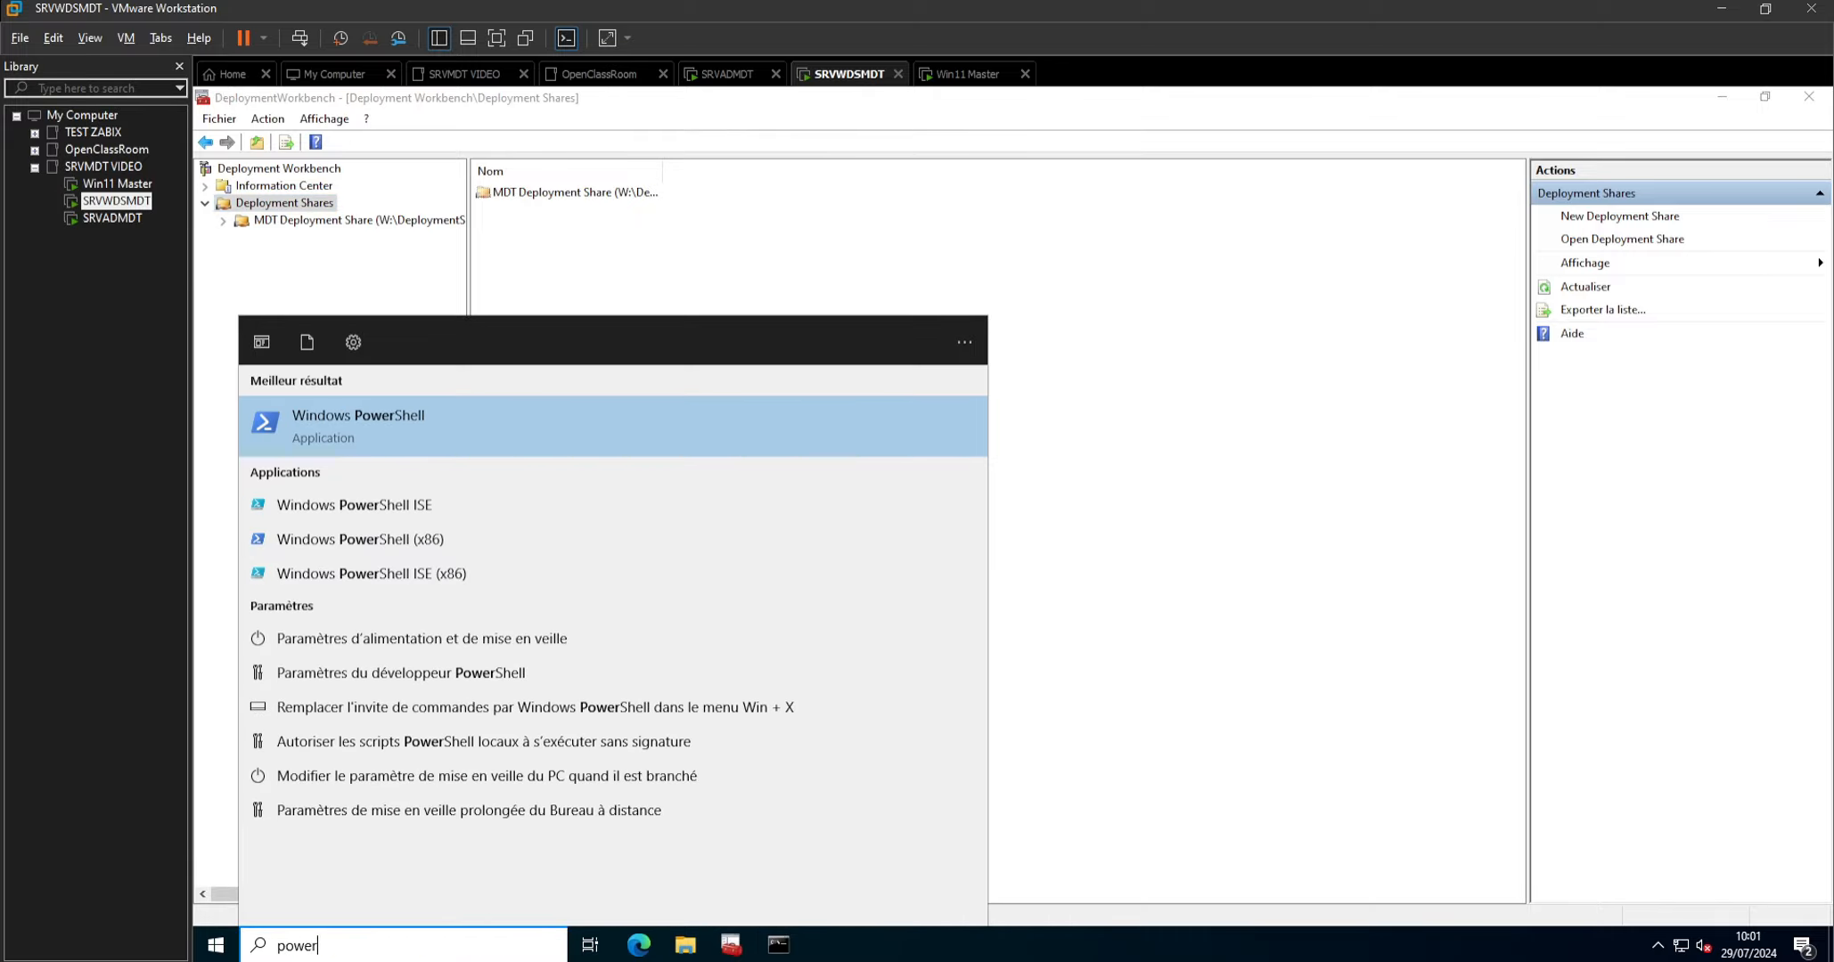
pyautogui.click(436, 500)
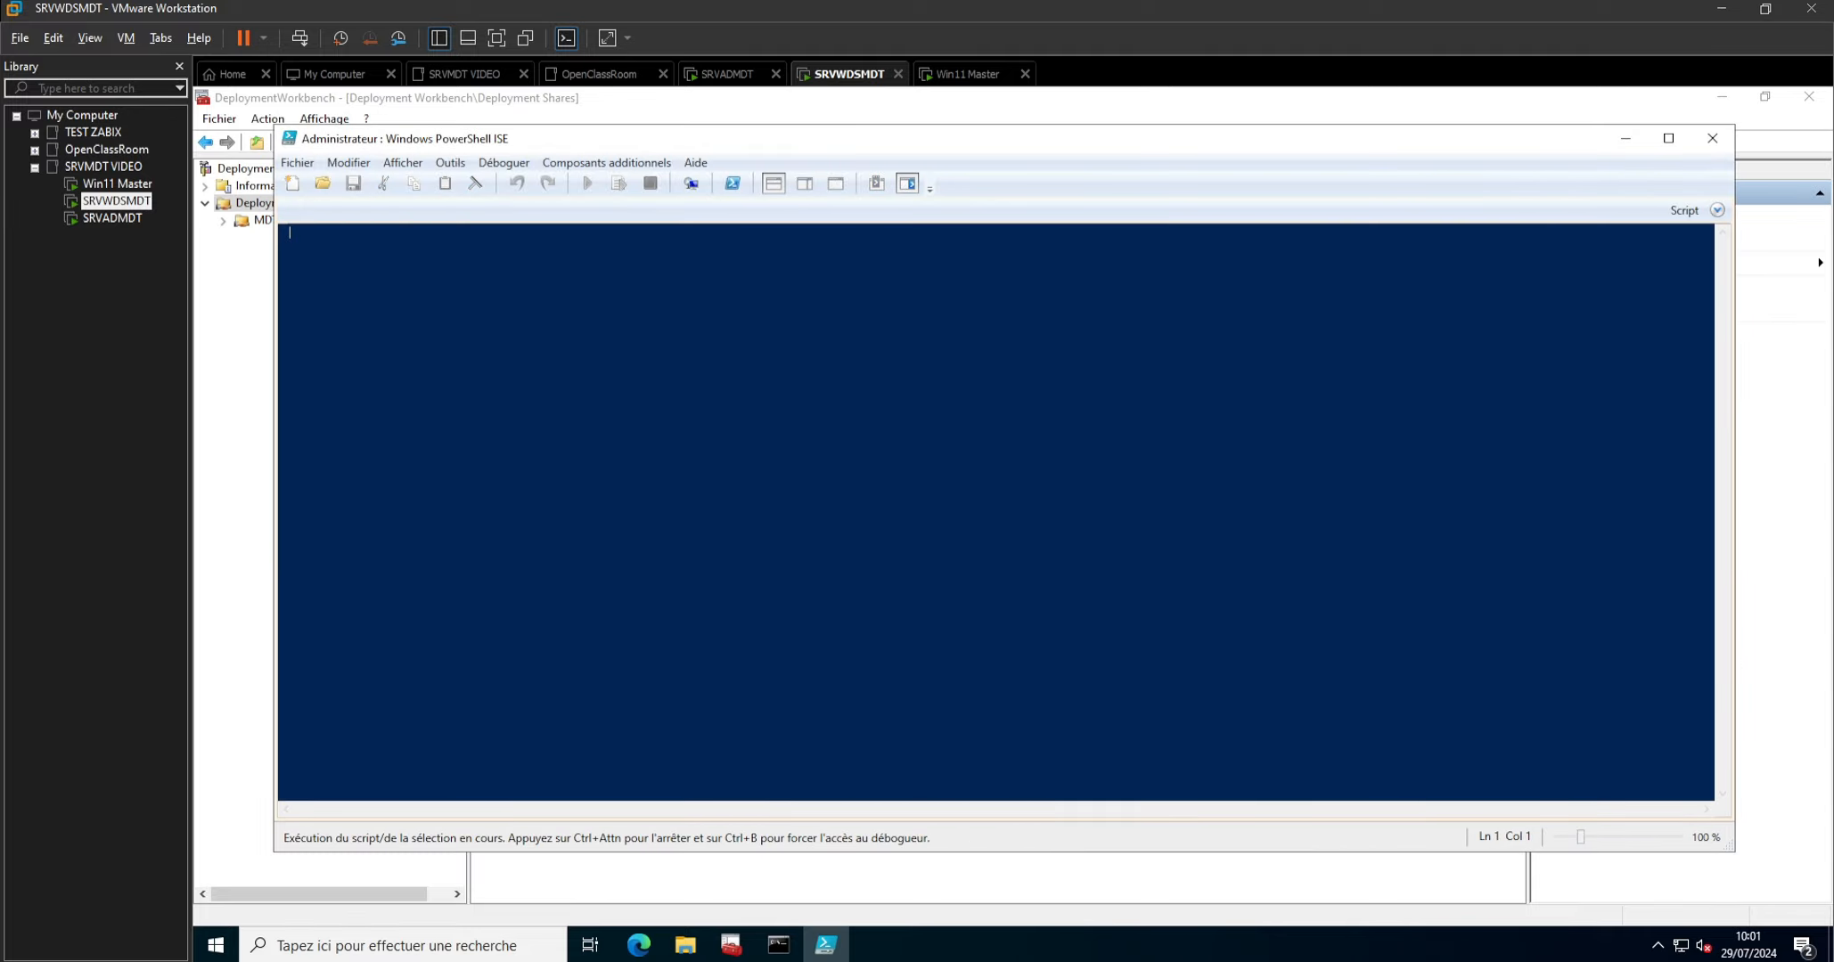
pyautogui.click(298, 163)
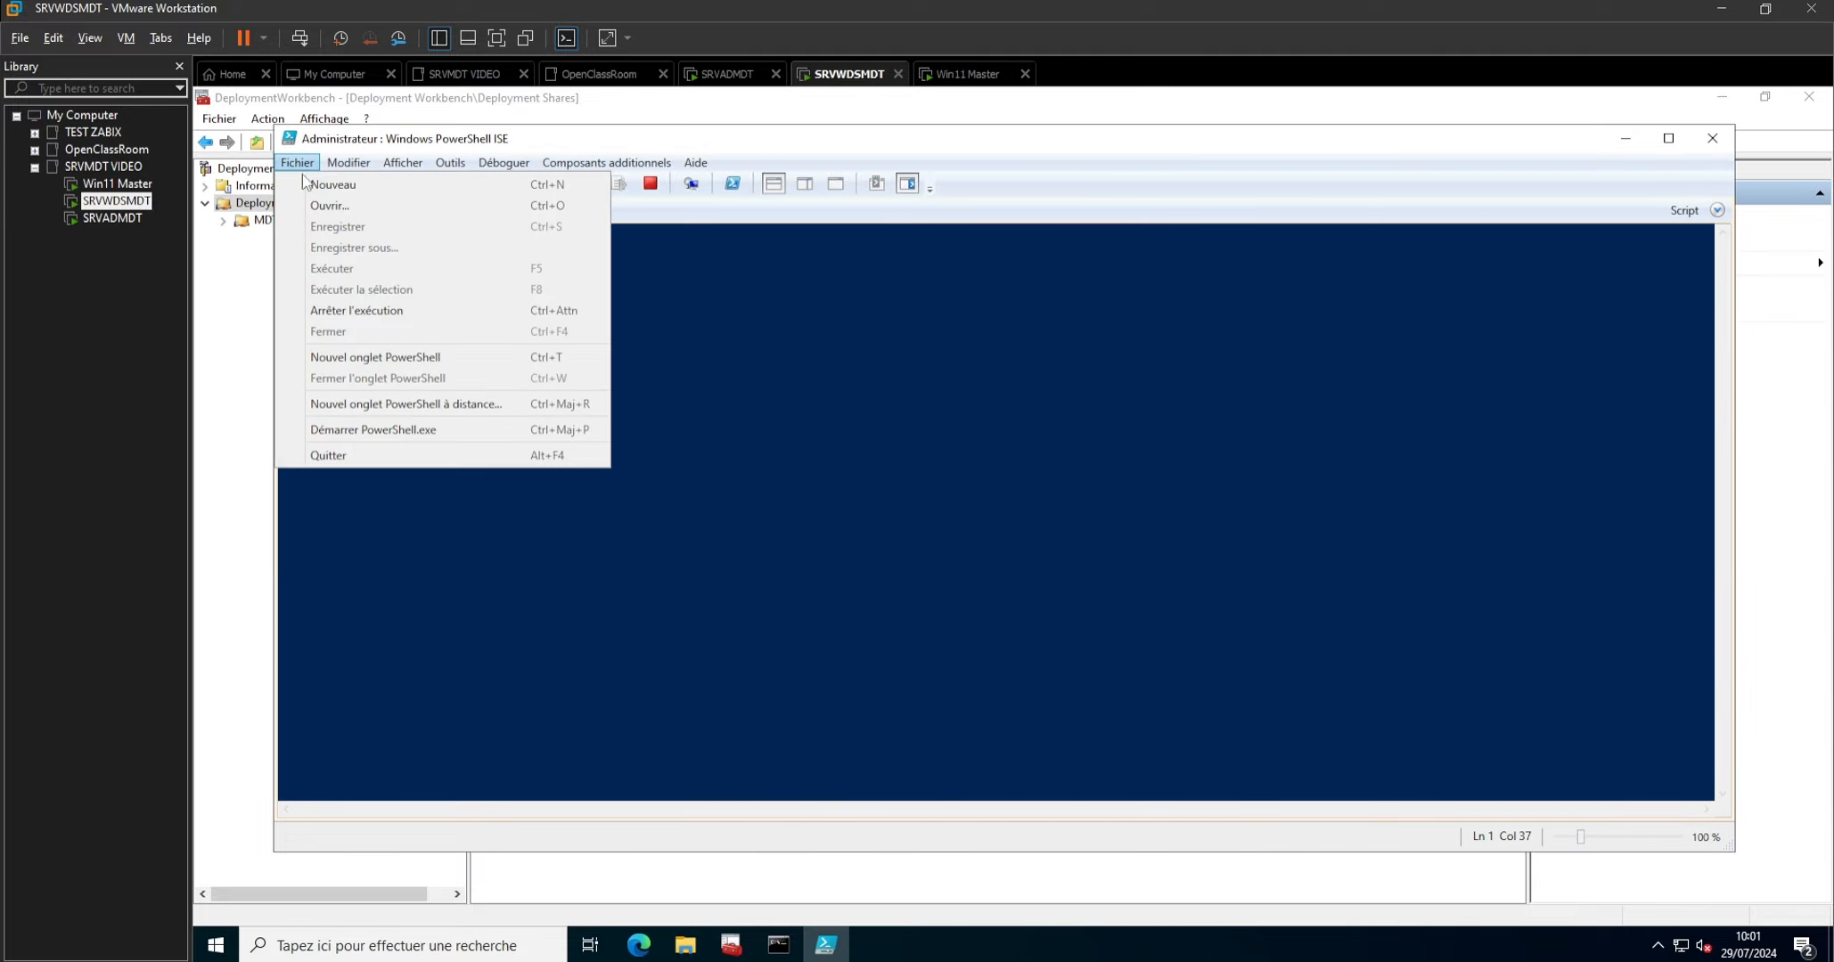
pyautogui.click(353, 186)
pyautogui.rightClick(351, 273)
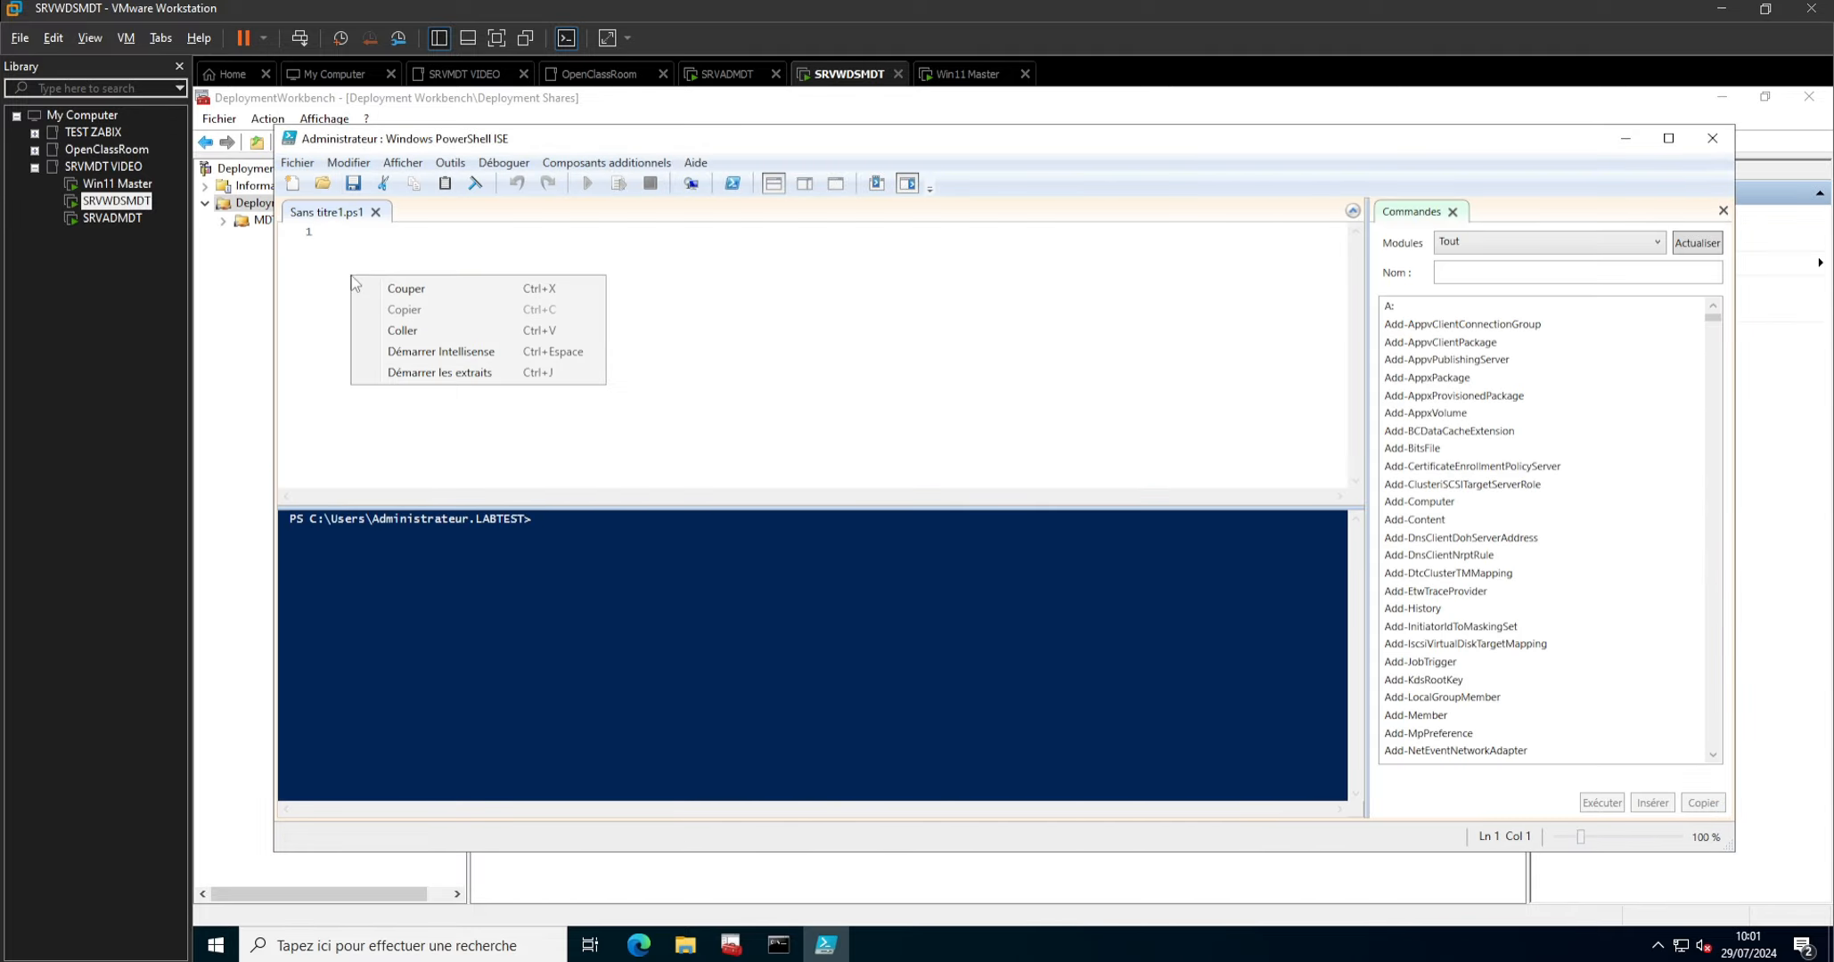
pyautogui.click(401, 331)
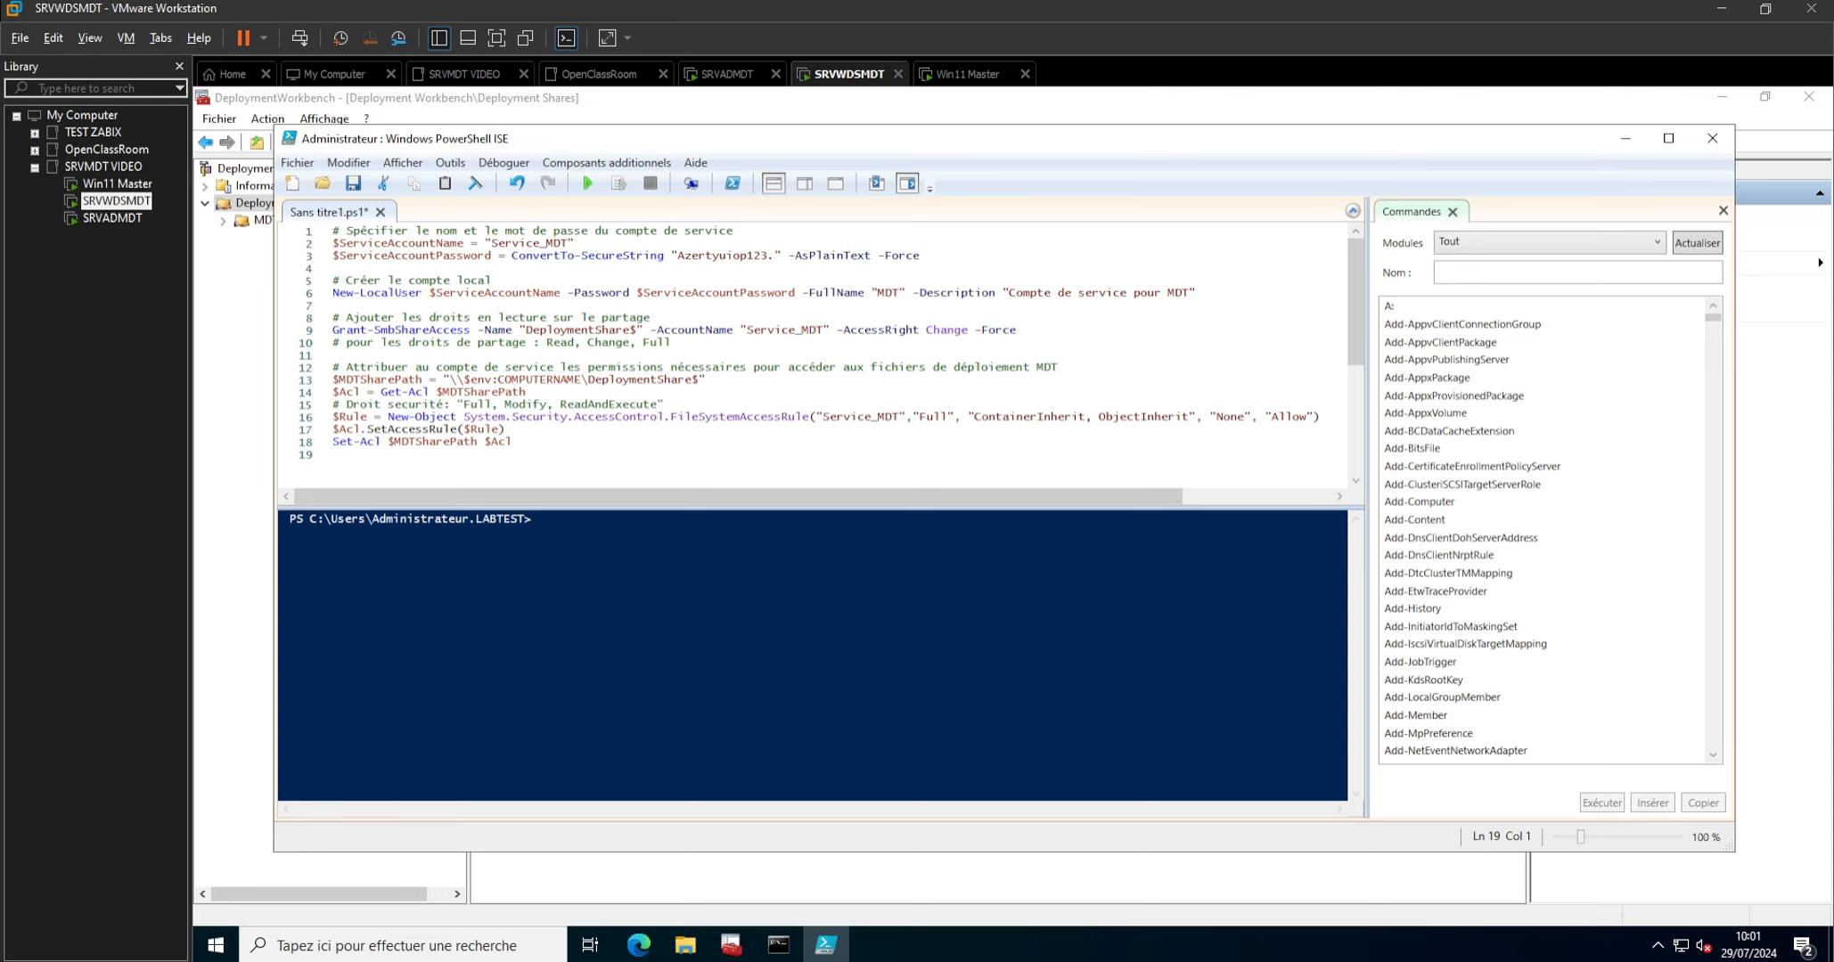
# Run the Service_MDT account script, and close PowerShell ISE without saving the script file.
pyautogui.moveTo(775, 257); pyautogui.dragTo(677, 257)
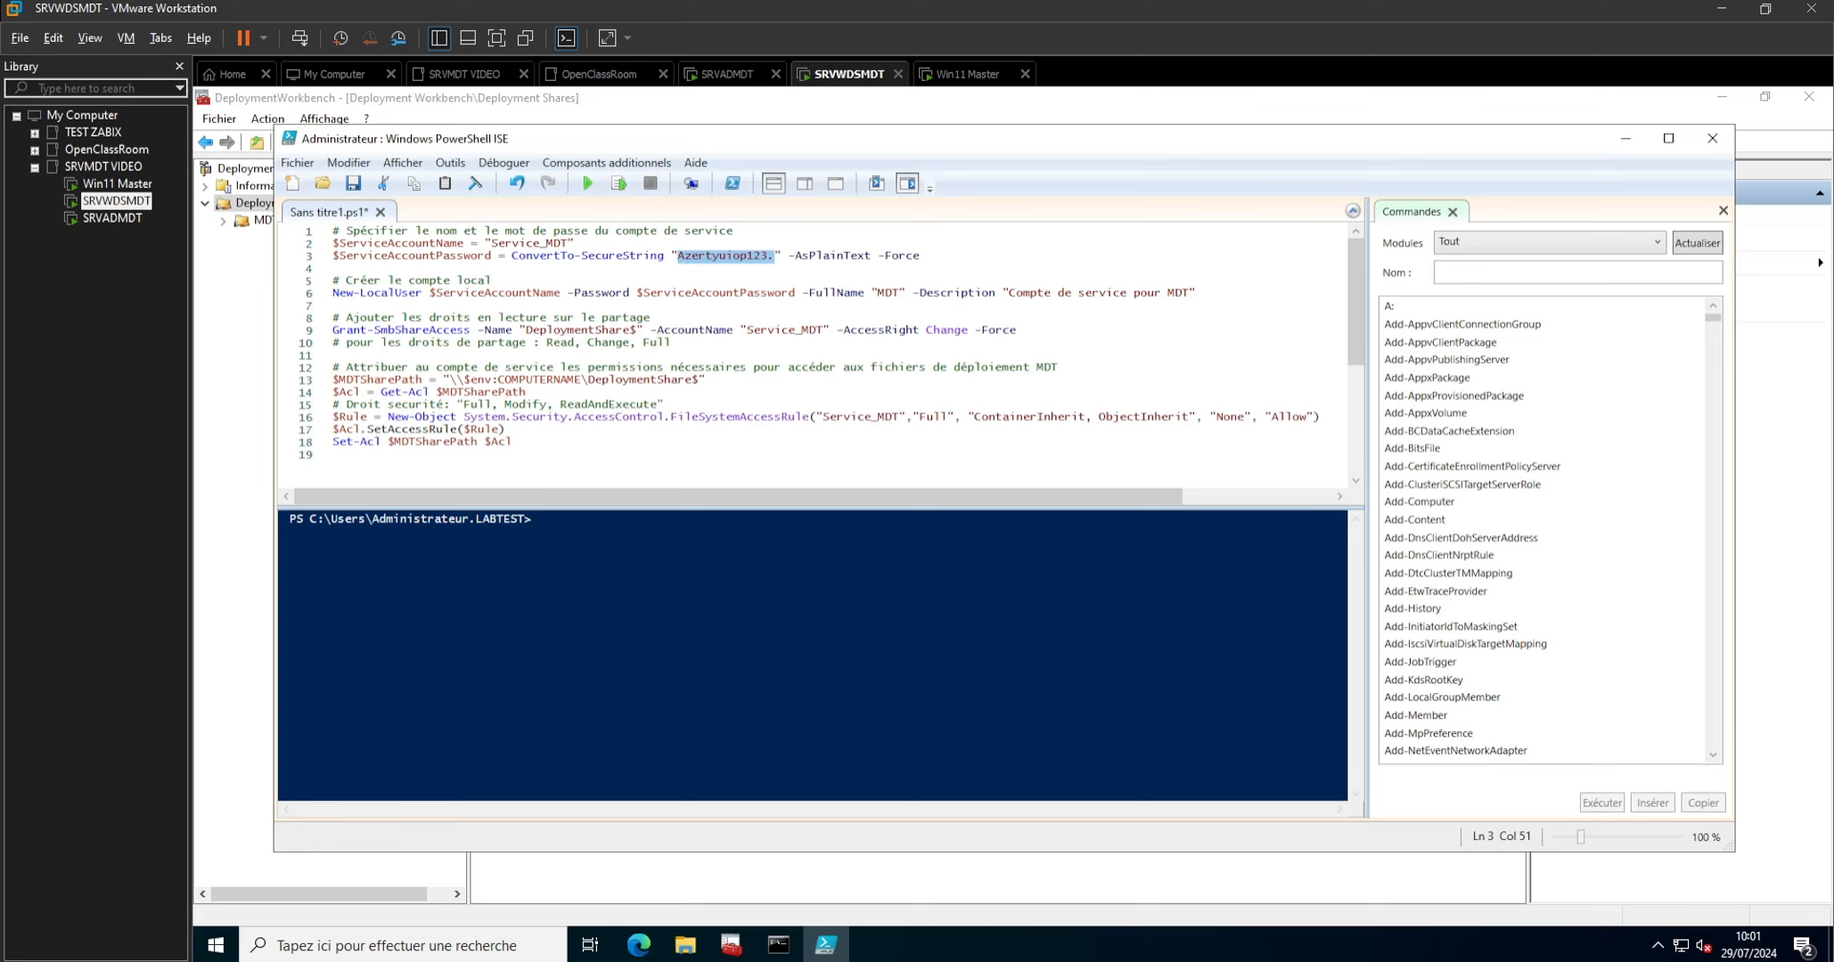
pyautogui.press('Num_Lock')
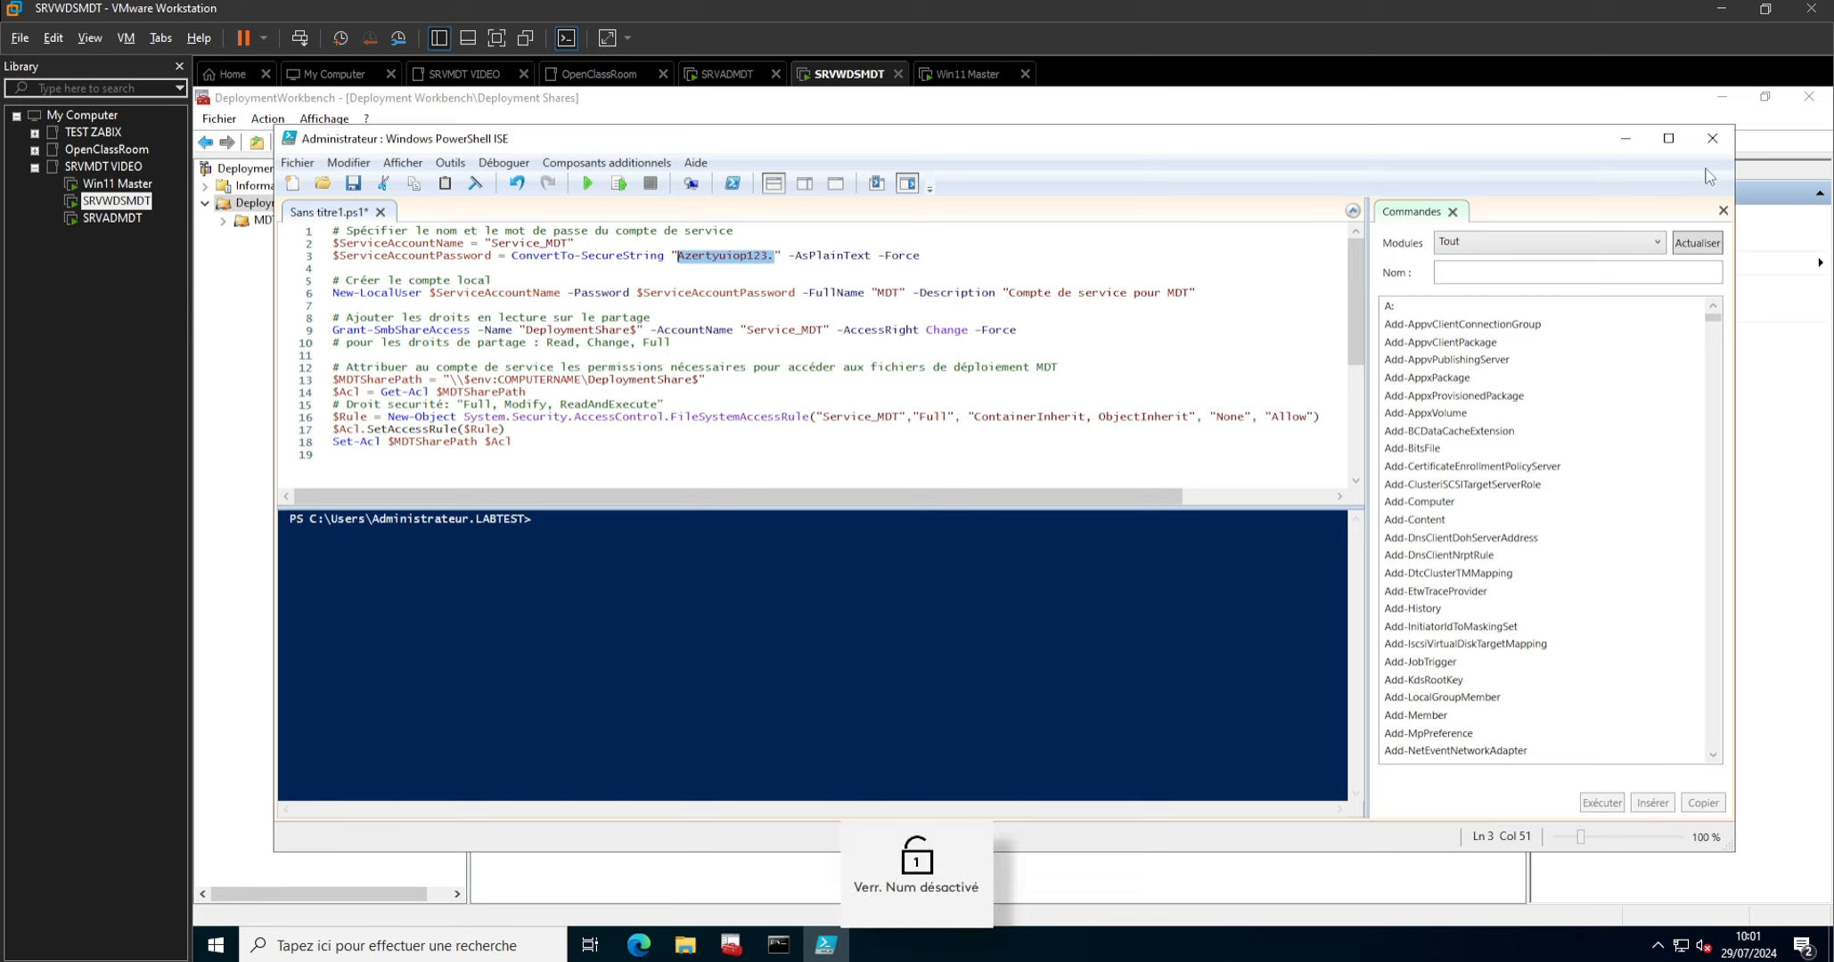
pyautogui.click(588, 185)
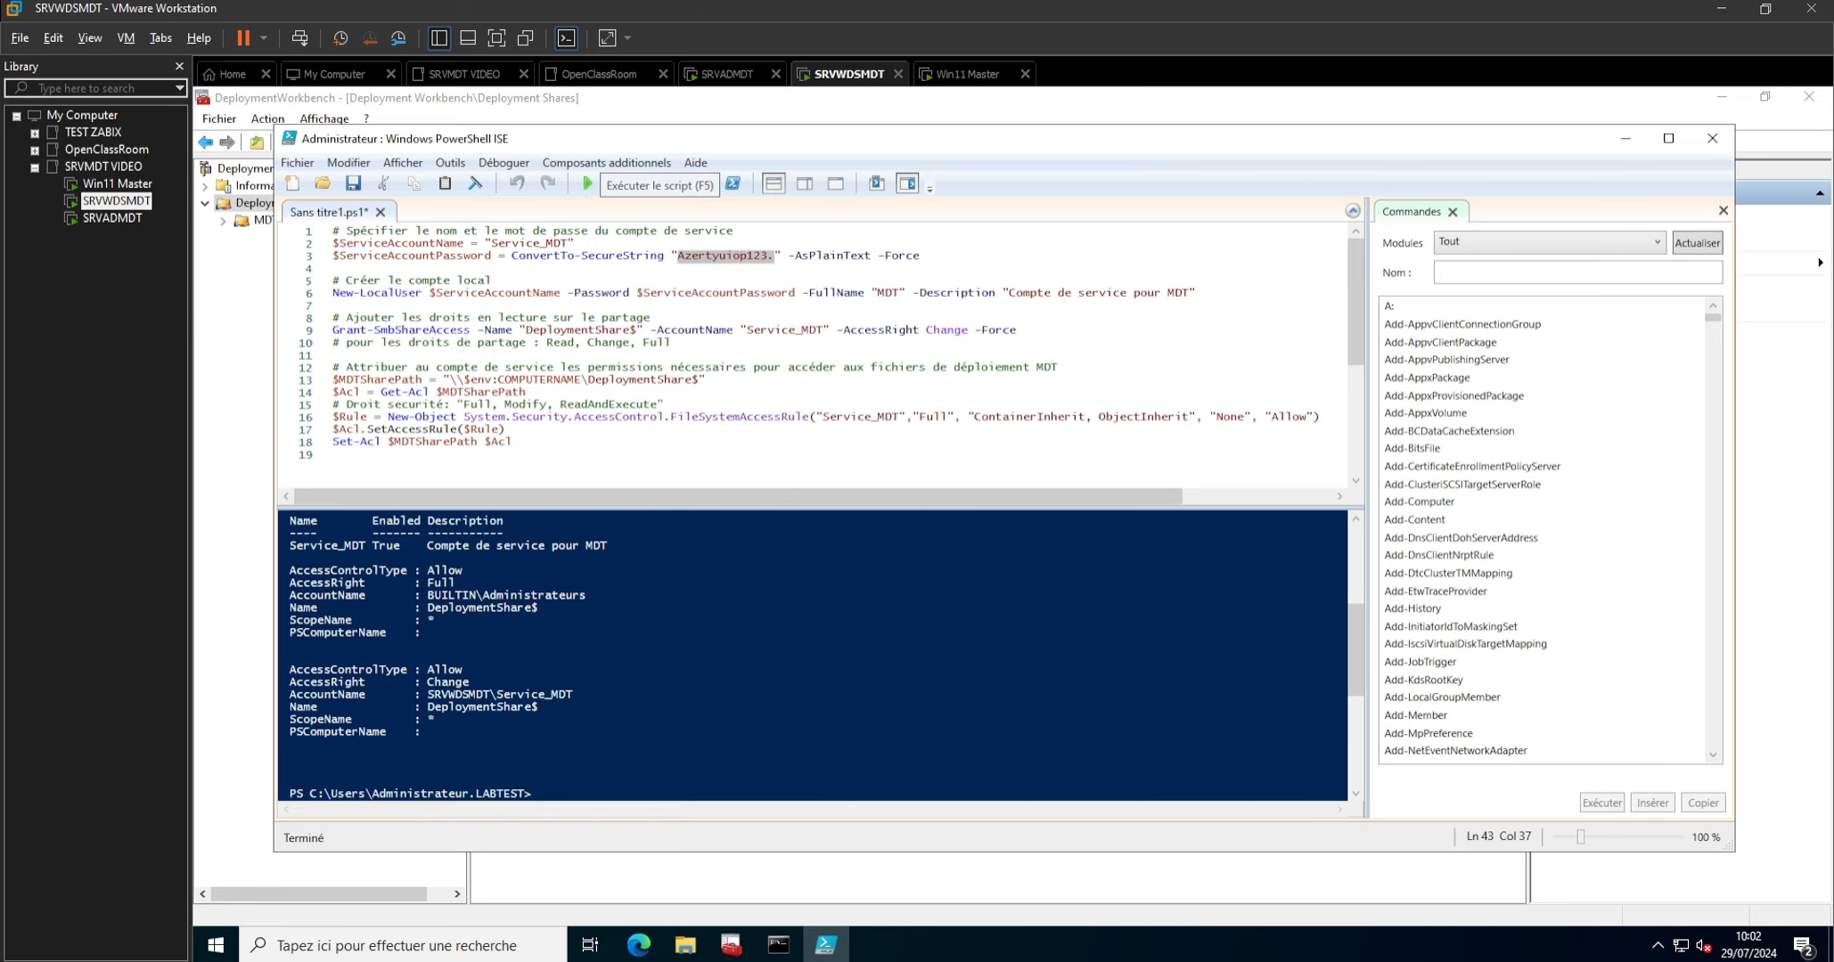
pyautogui.click(1712, 139)
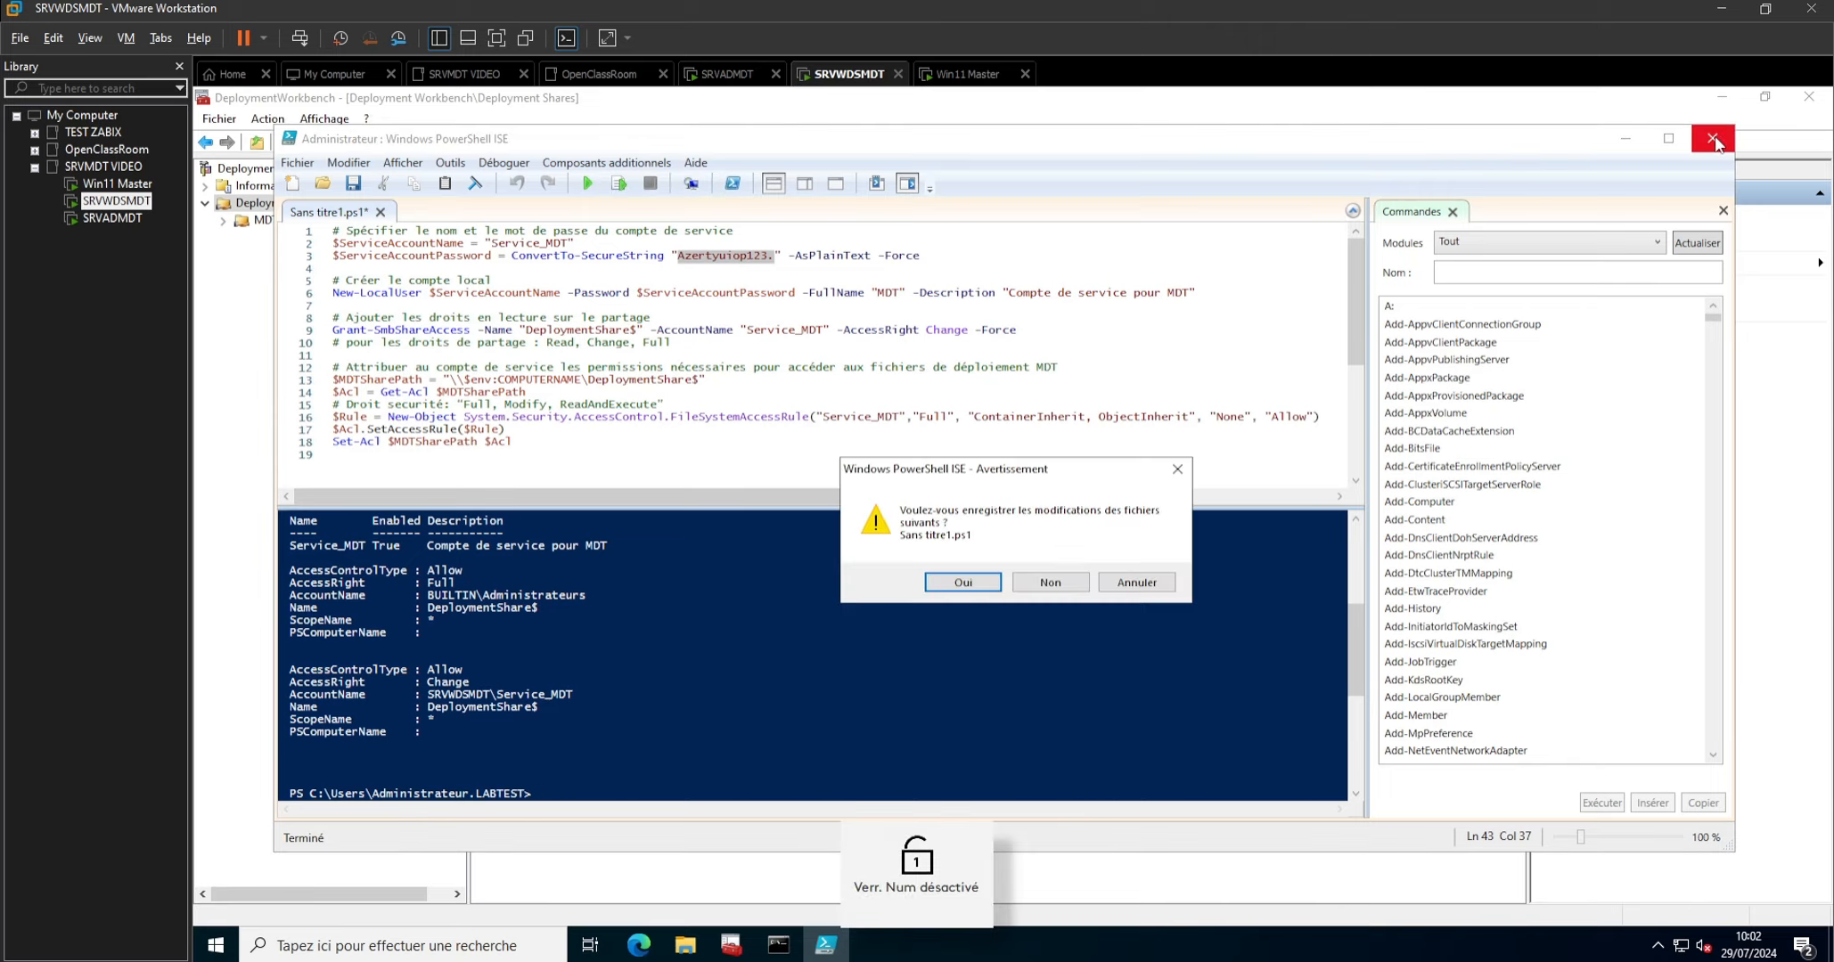
pyautogui.click(1049, 582)
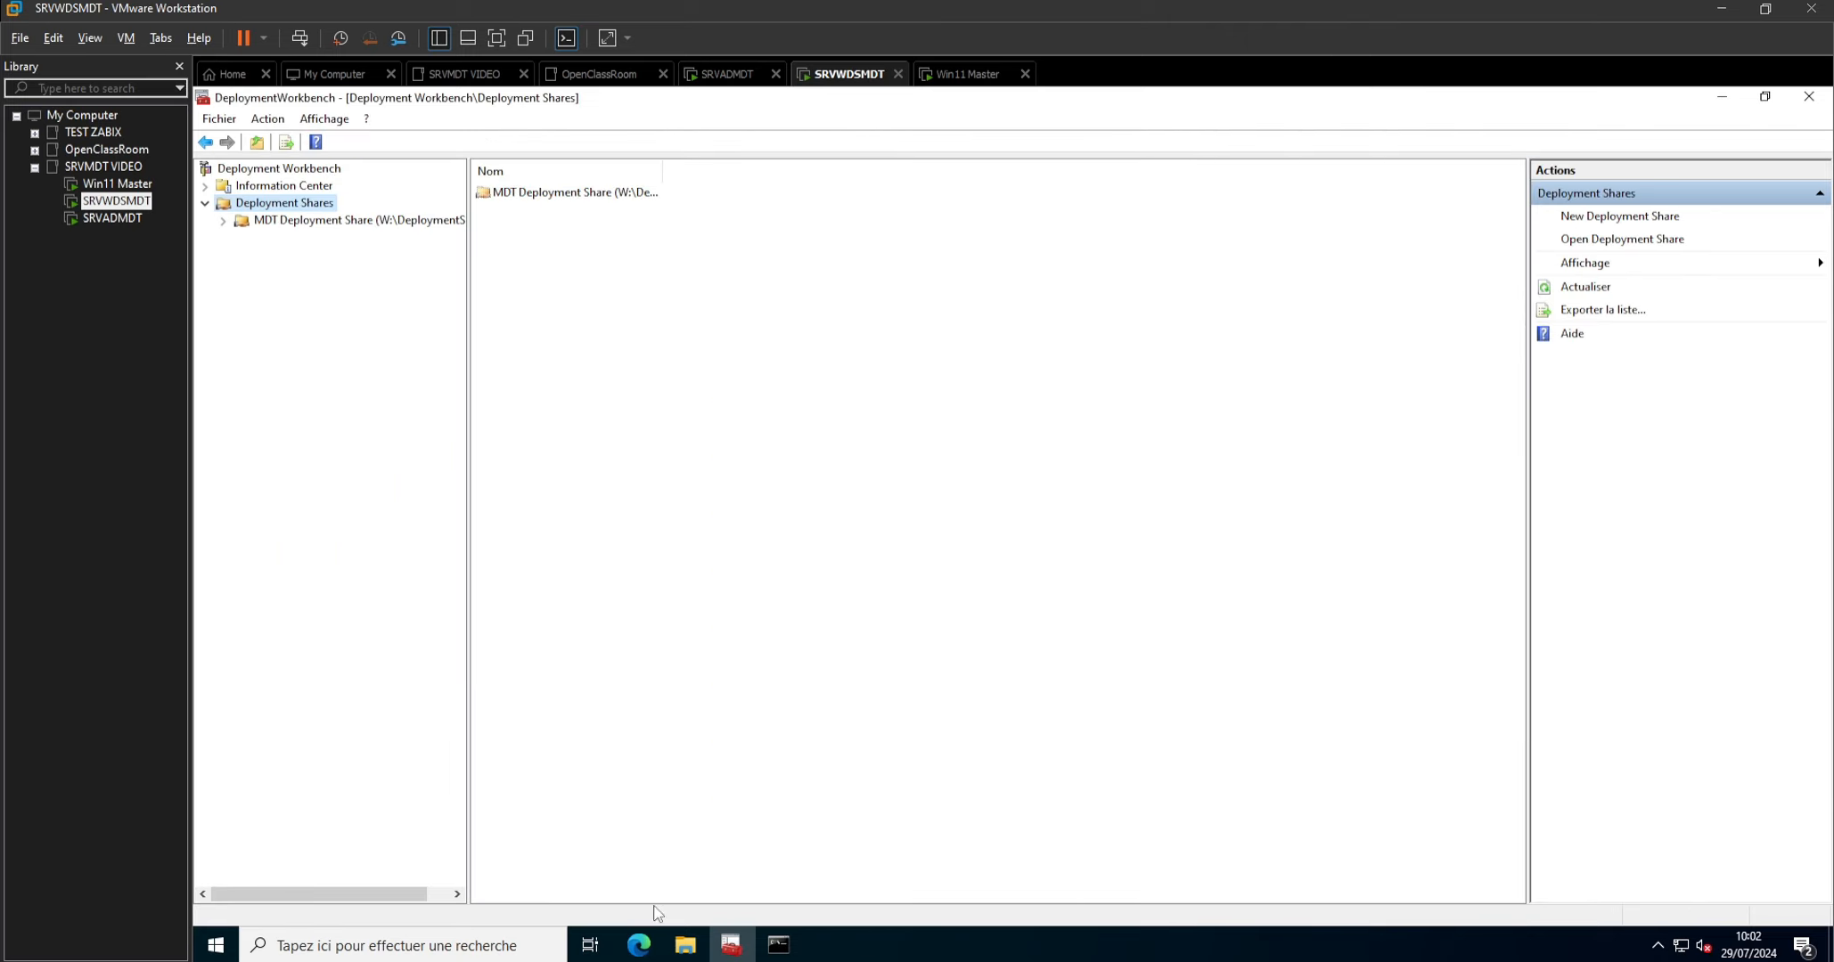
# Check the advanced sharing permissions of the DeploymentShare folder on drive W: in File Explorer.
pyautogui.click(684, 950)
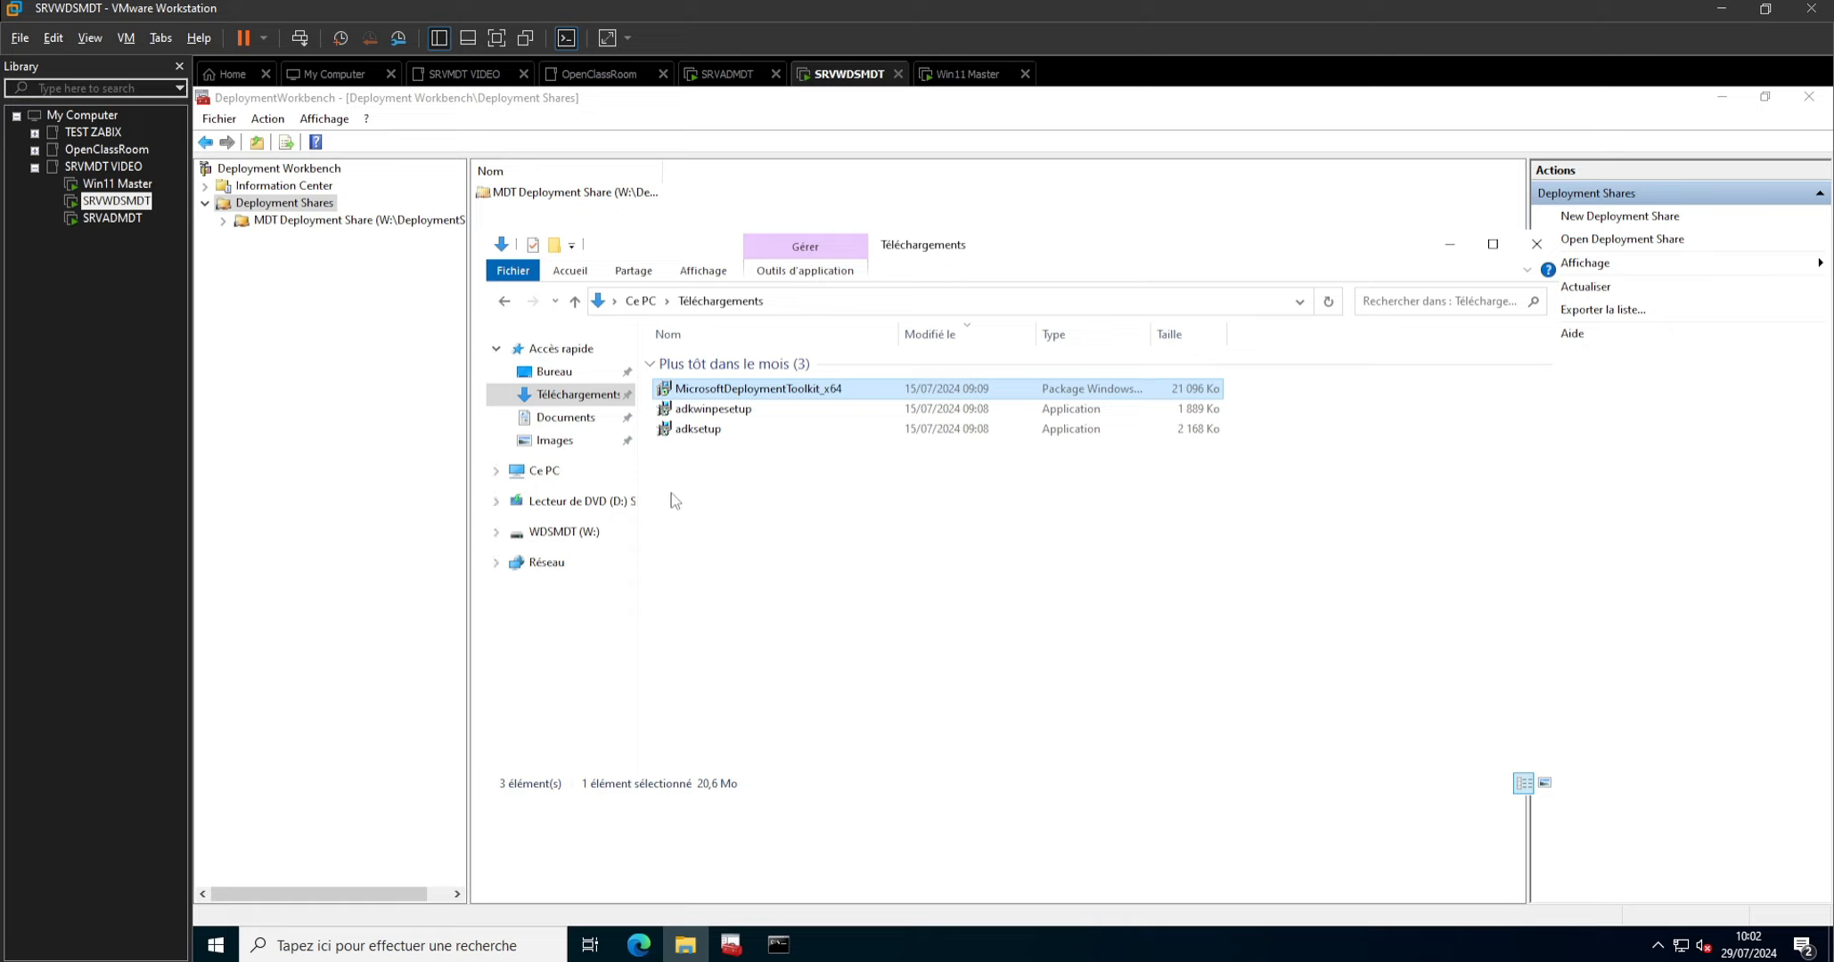
pyautogui.click(558, 535)
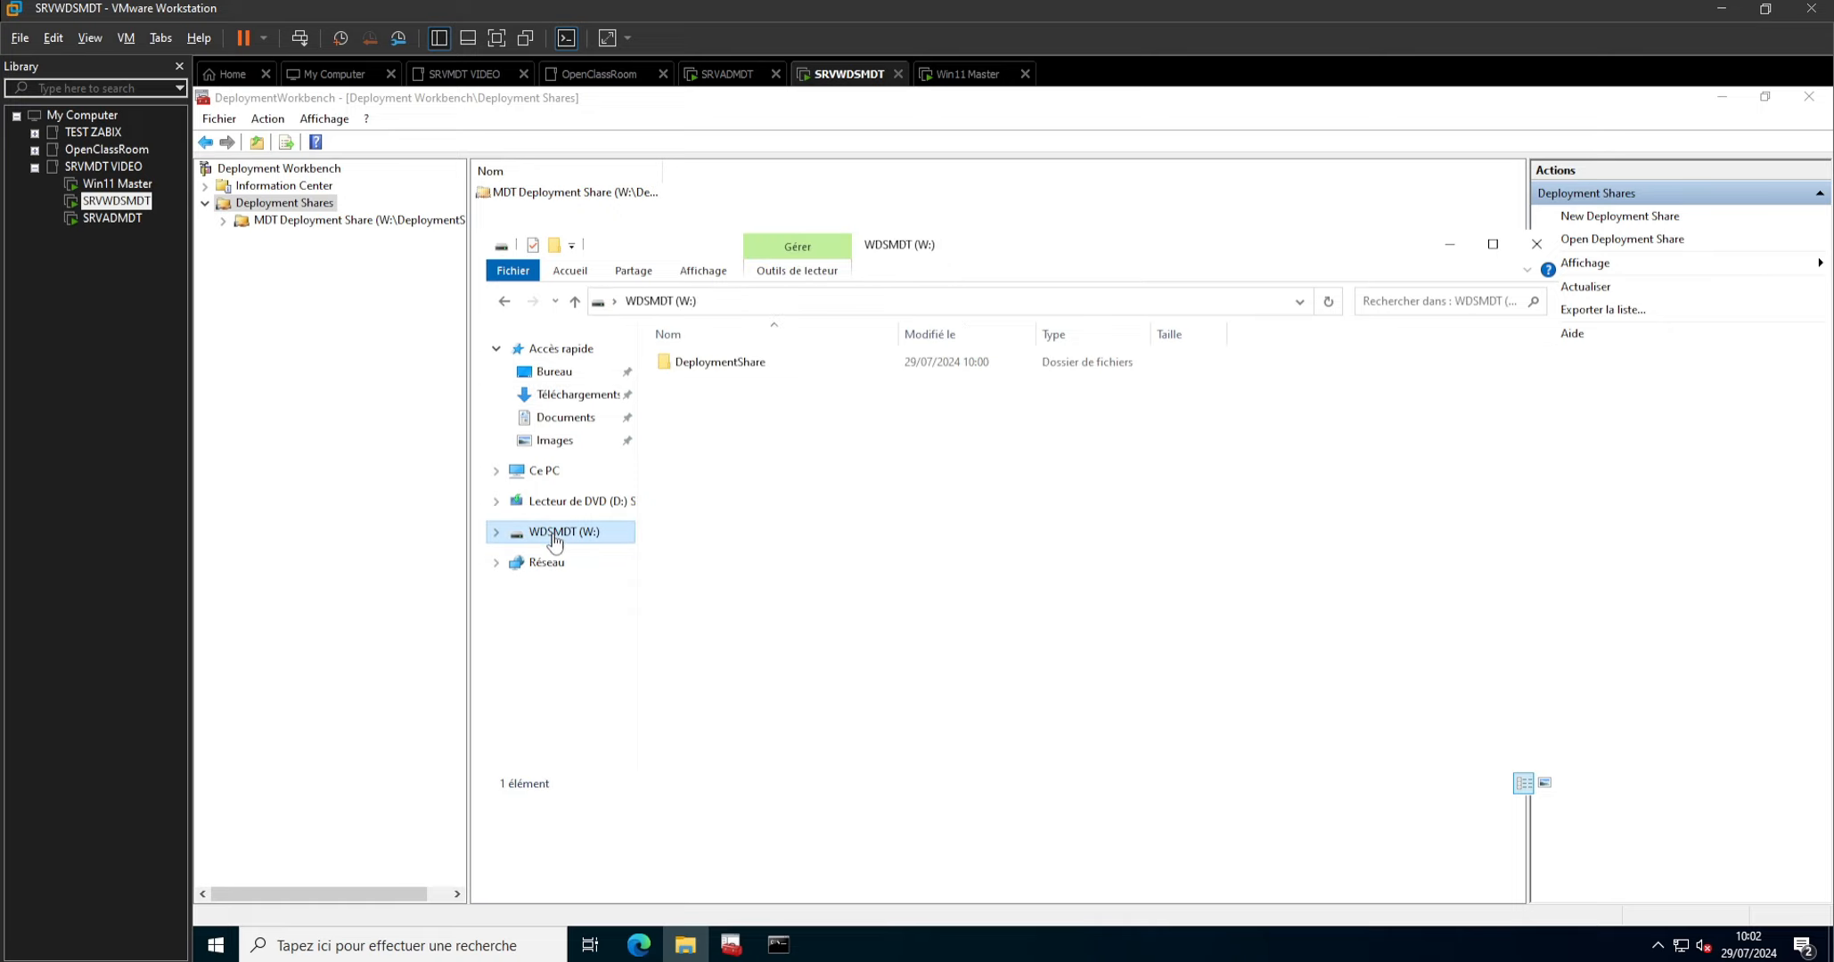
pyautogui.rightClick(719, 369)
pyautogui.click(781, 686)
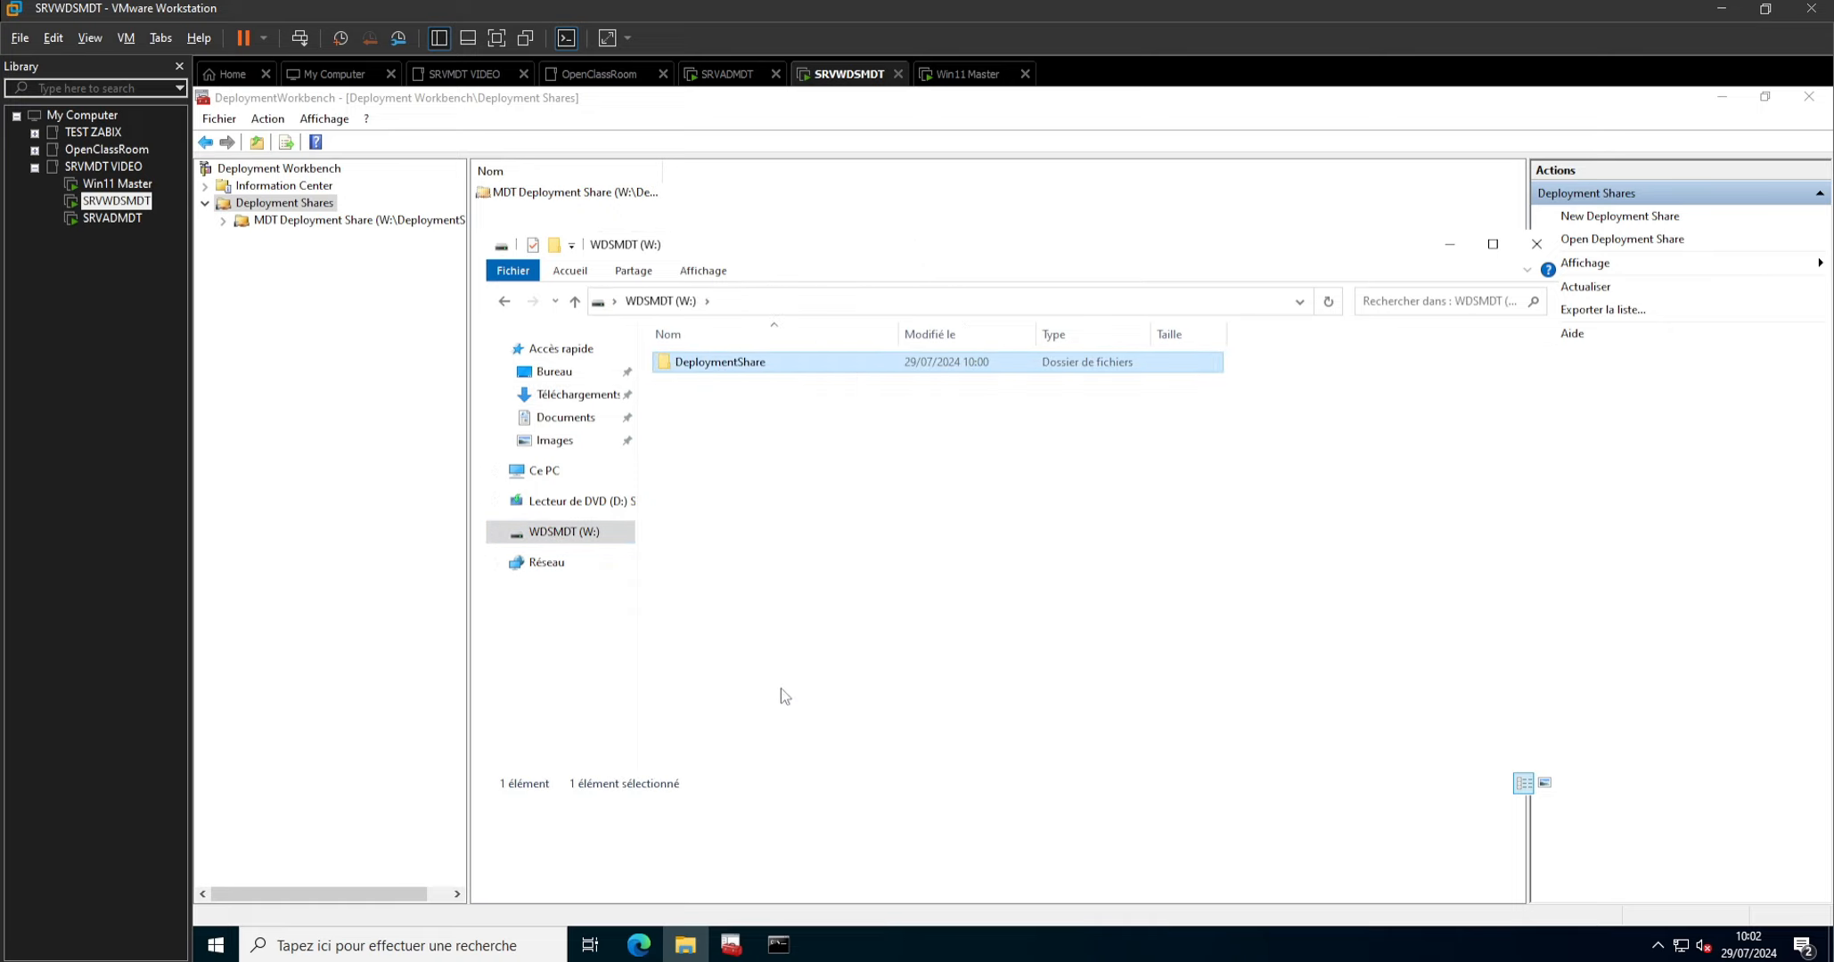
pyautogui.click(807, 413)
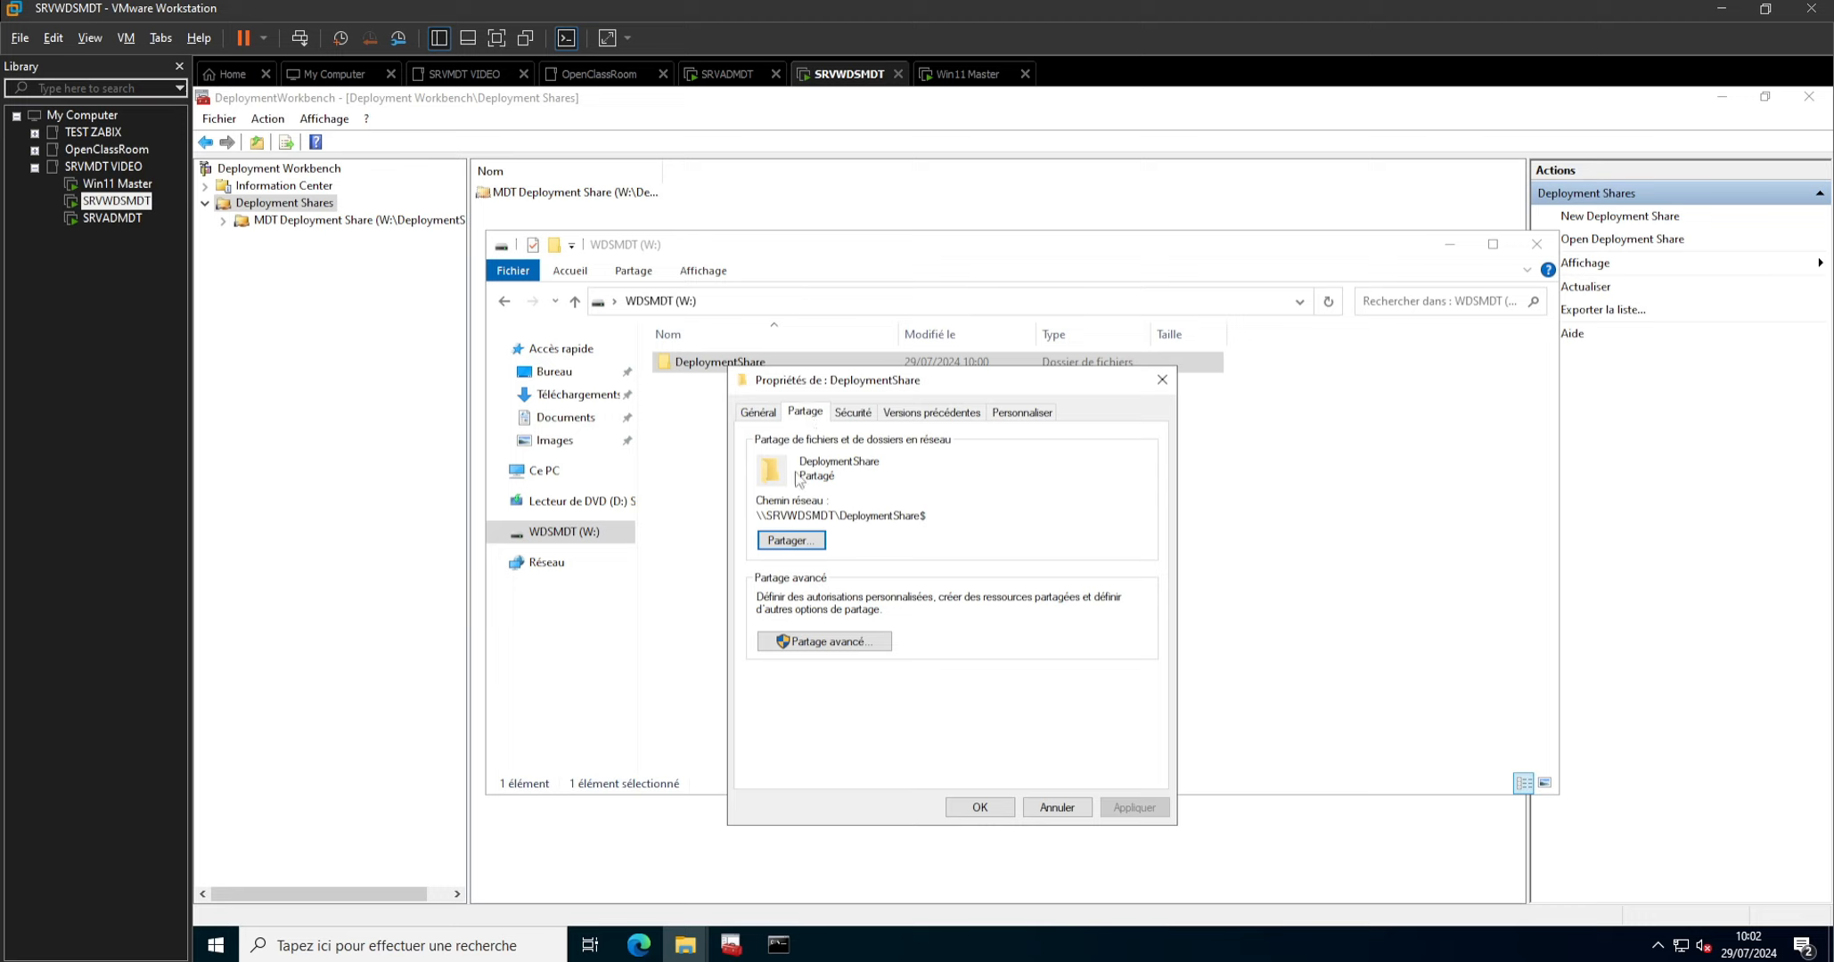
pyautogui.click(811, 642)
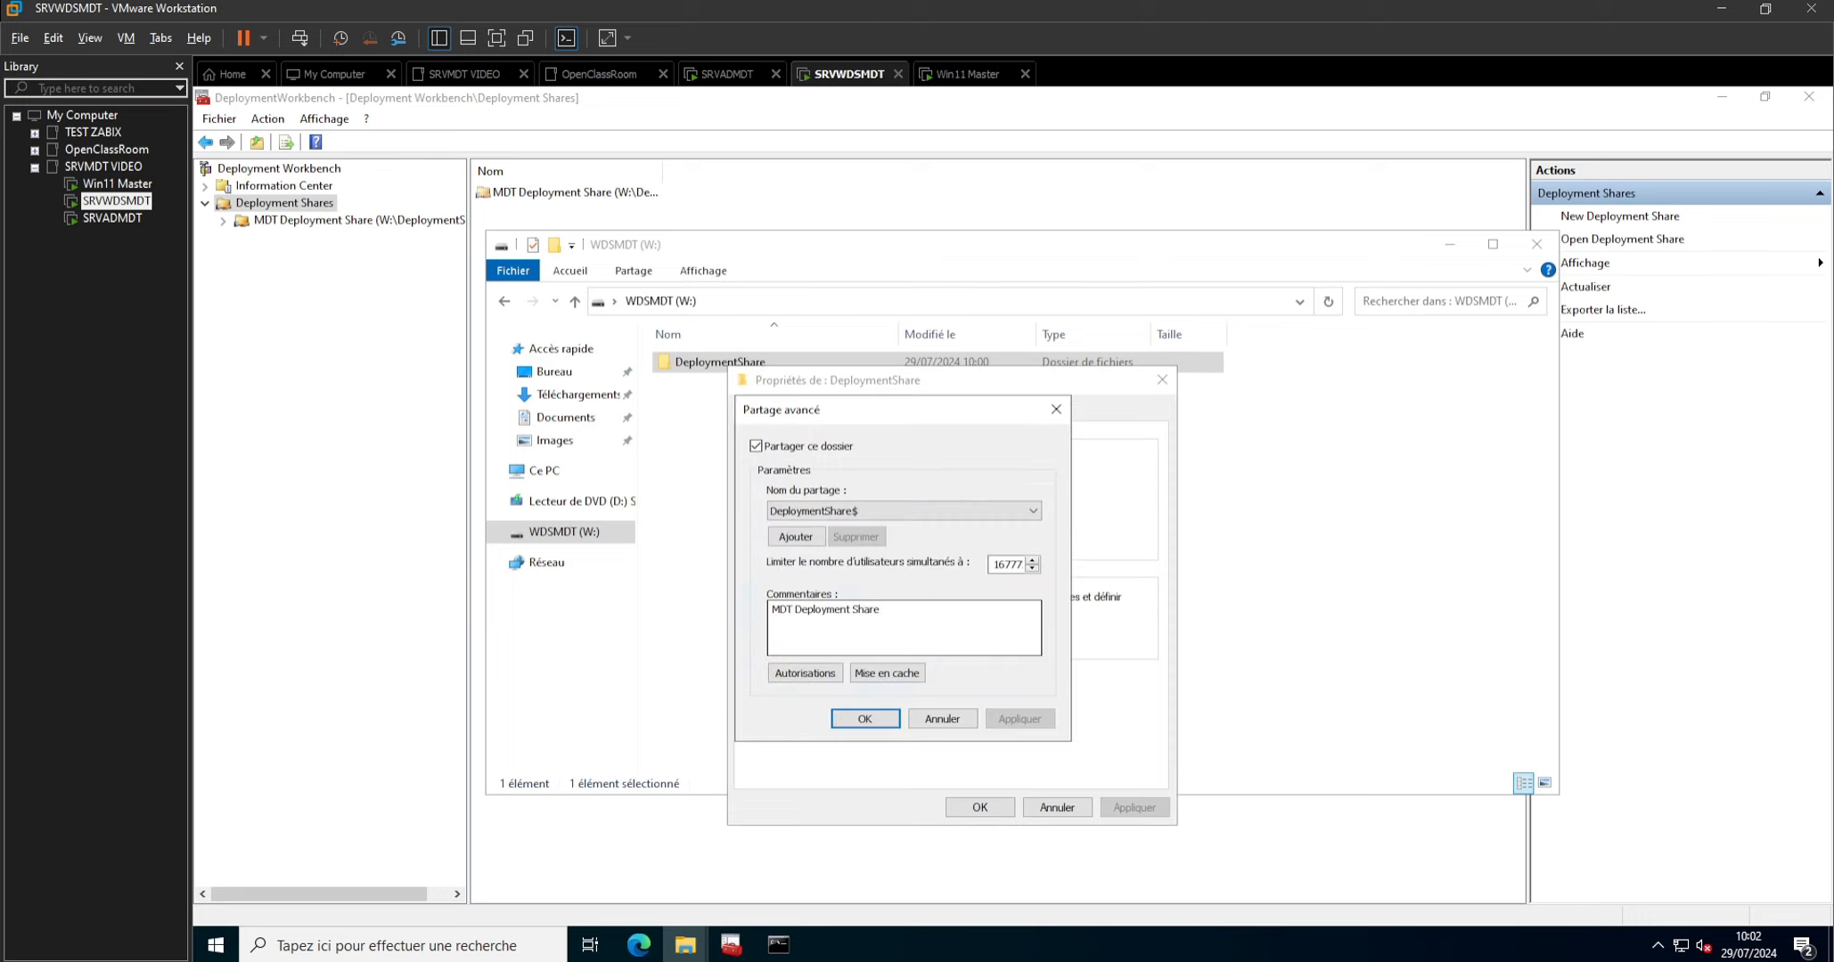
pyautogui.click(815, 673)
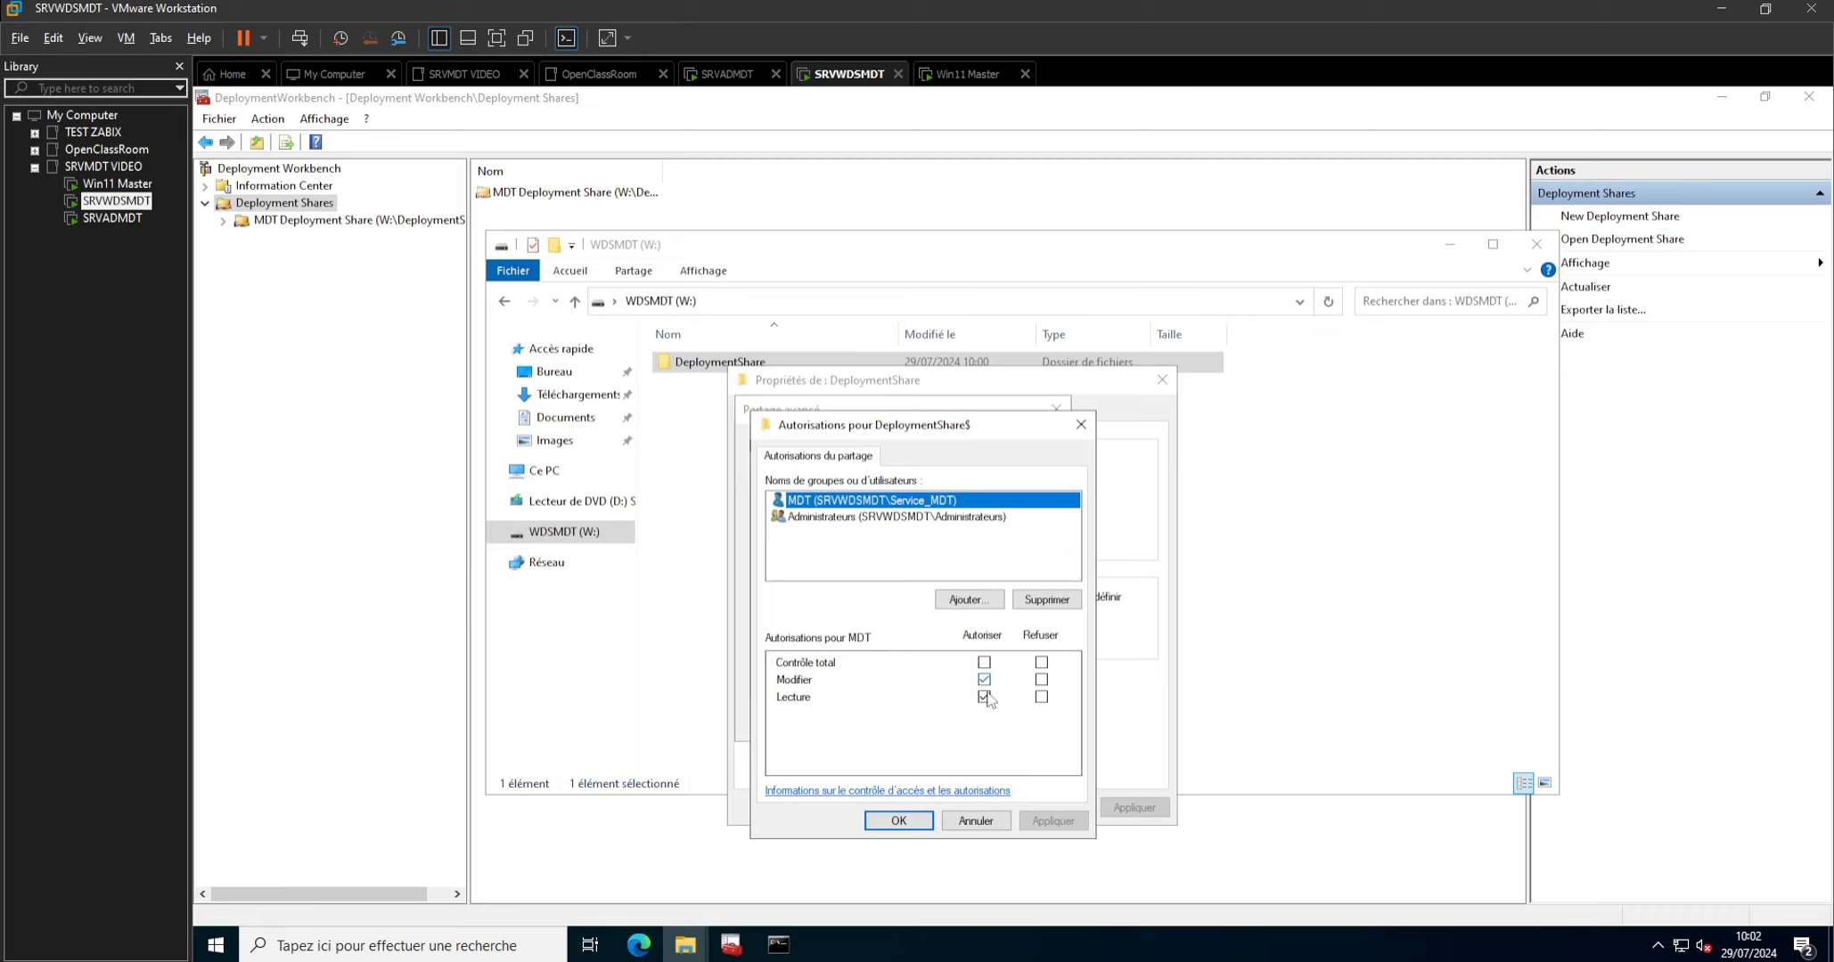
pyautogui.click(1079, 425)
pyautogui.click(1057, 410)
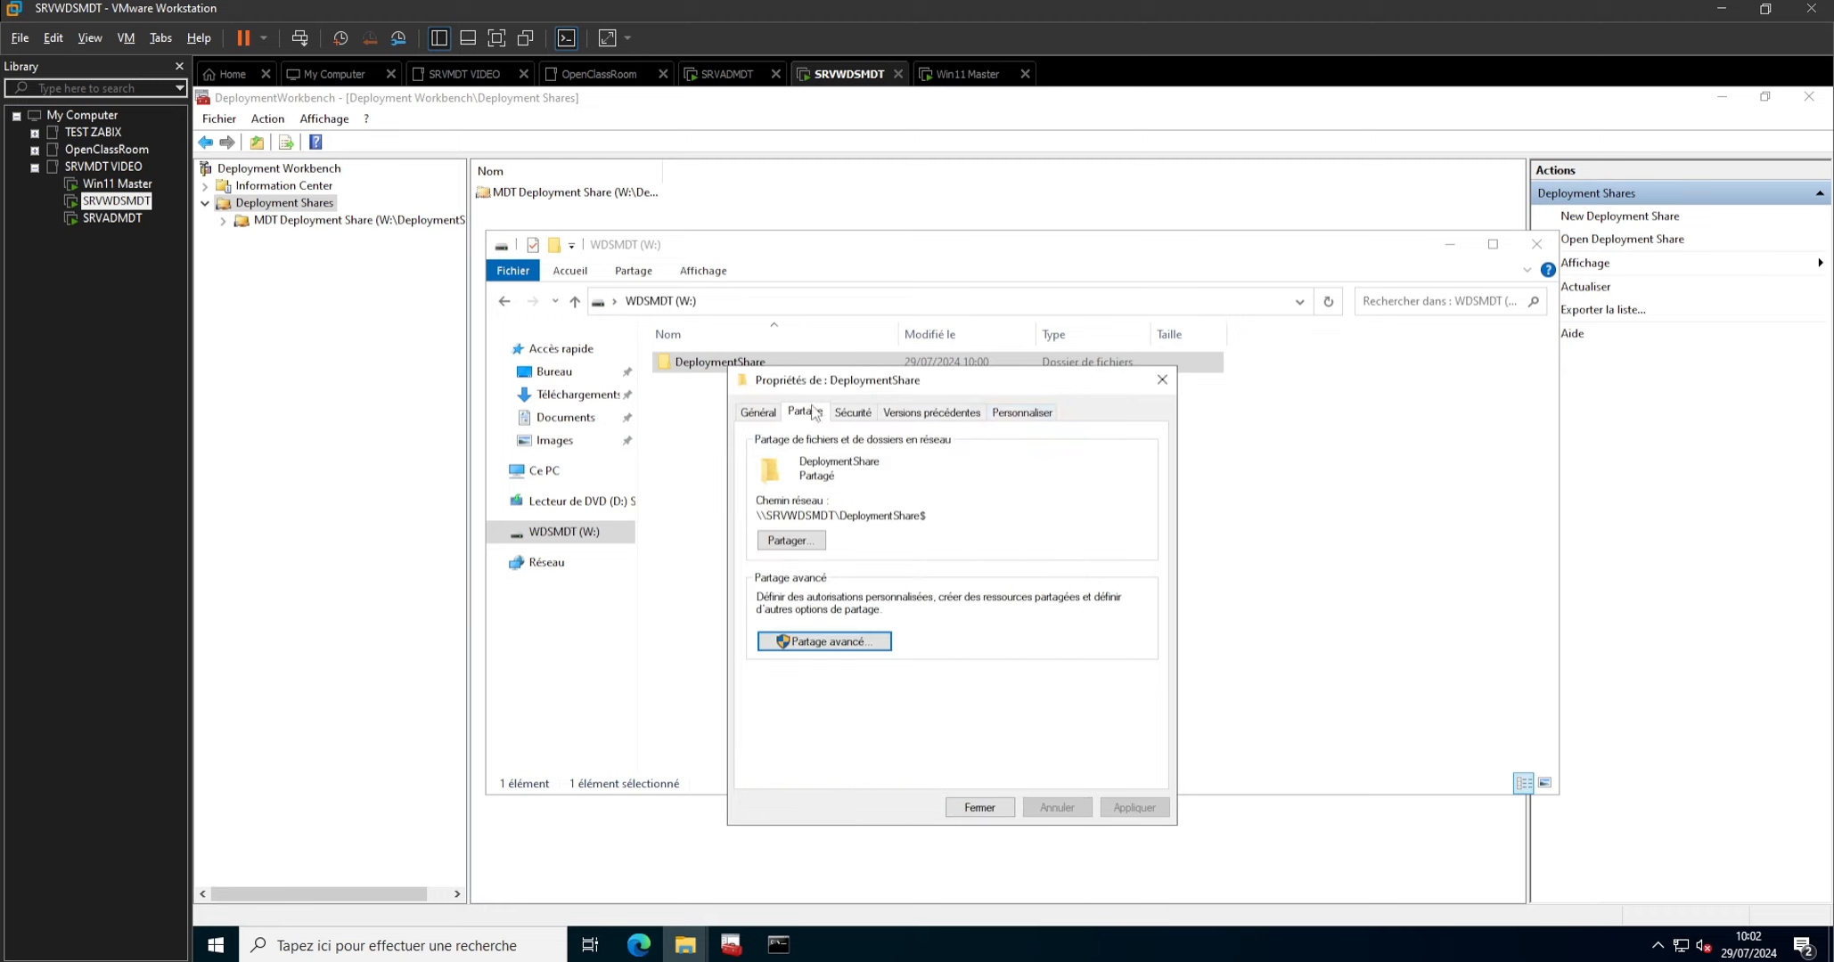
# Check the security permissions of the Service_MDT account on the DeploymentShare folder, and close its properties and File Explorer.
pyautogui.click(853, 411)
pyautogui.click(788, 500)
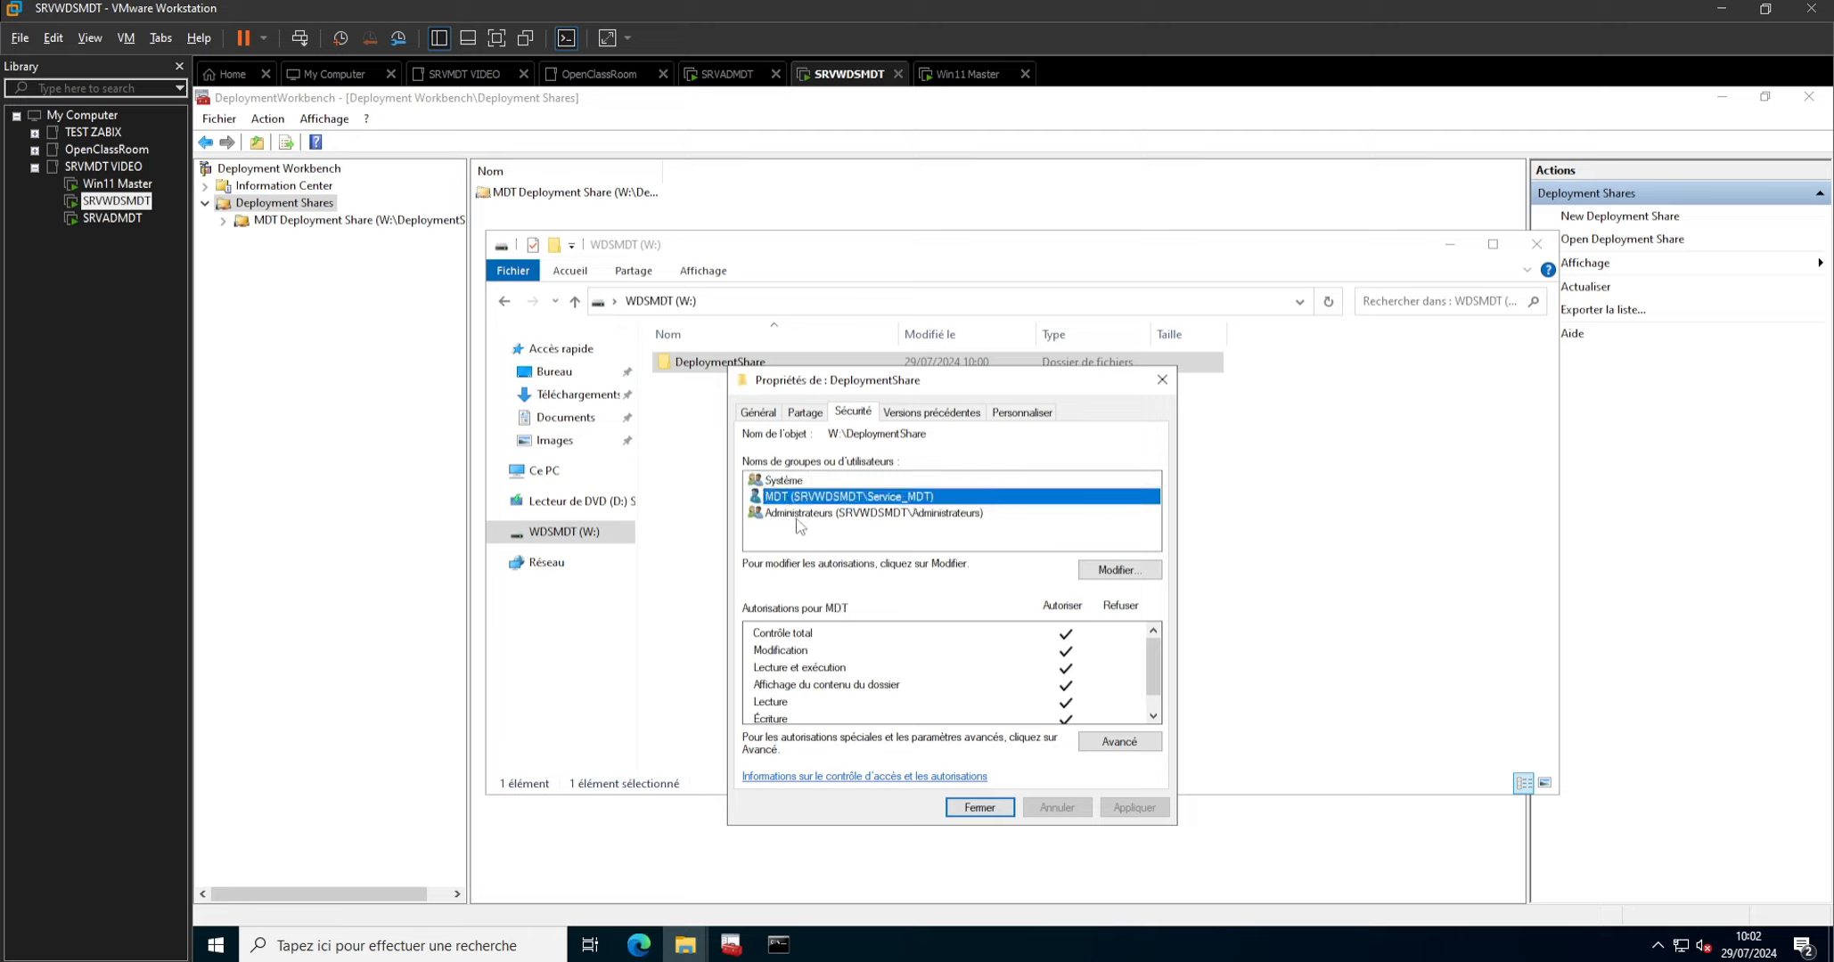
pyautogui.click(981, 807)
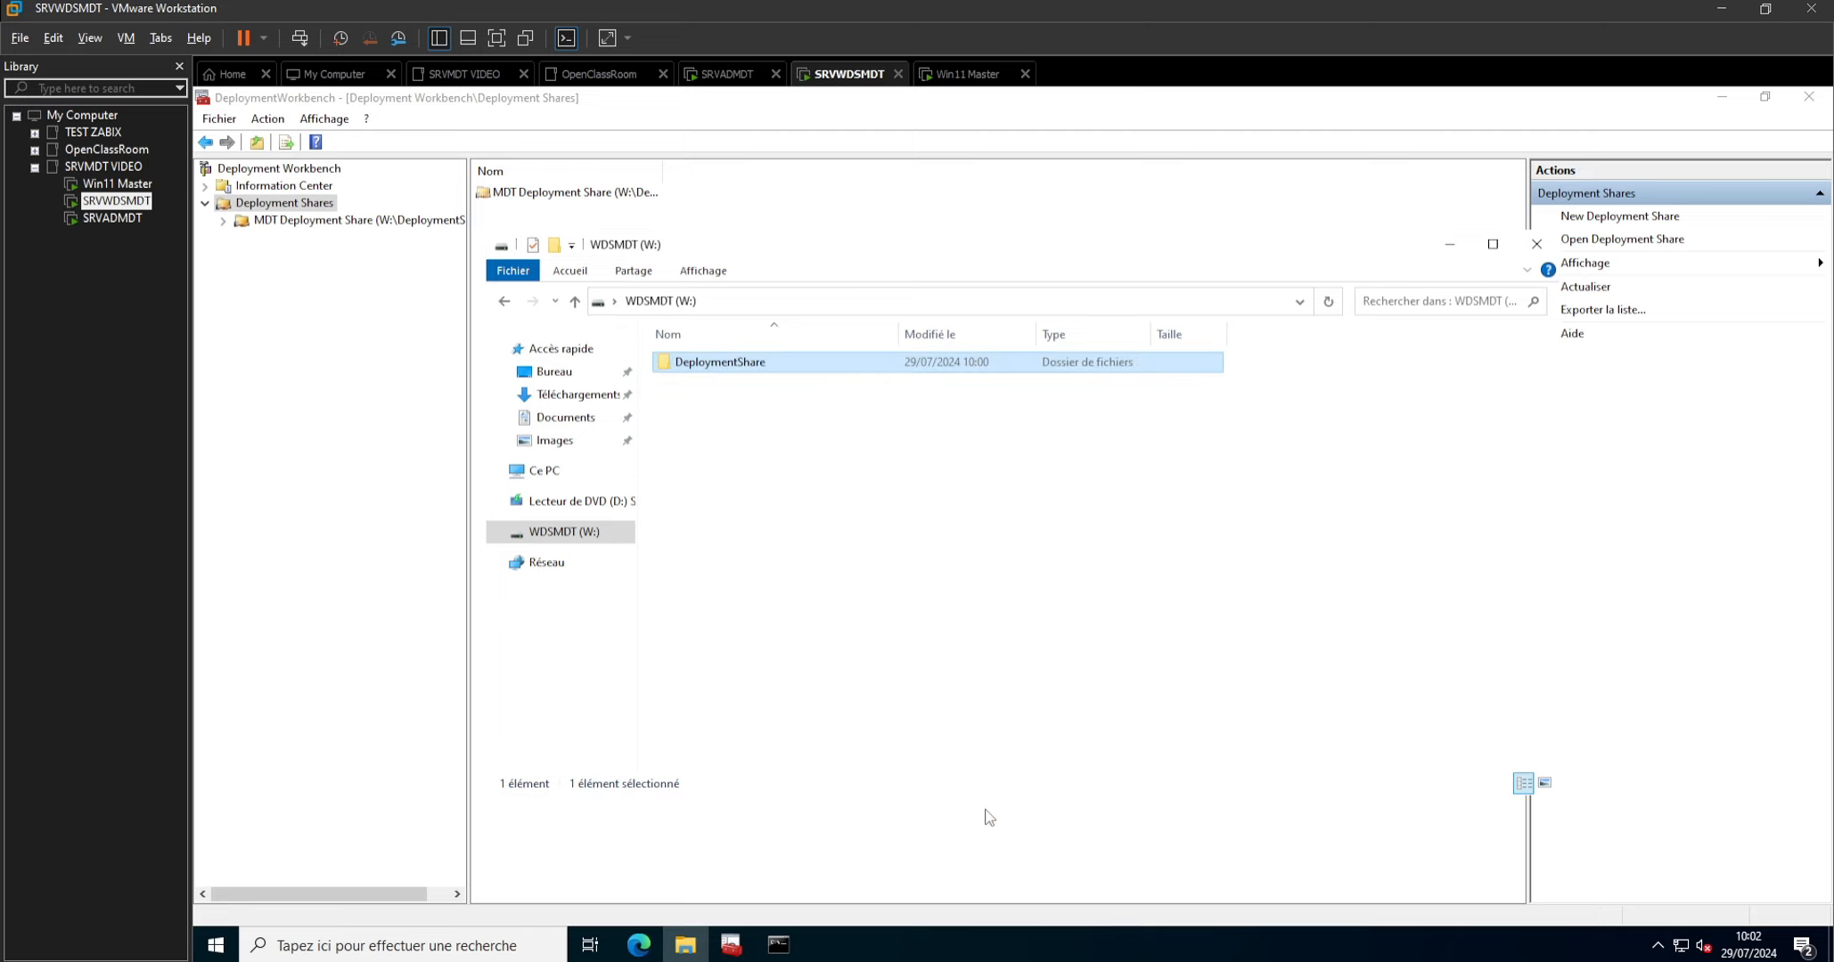
pyautogui.click(1537, 243)
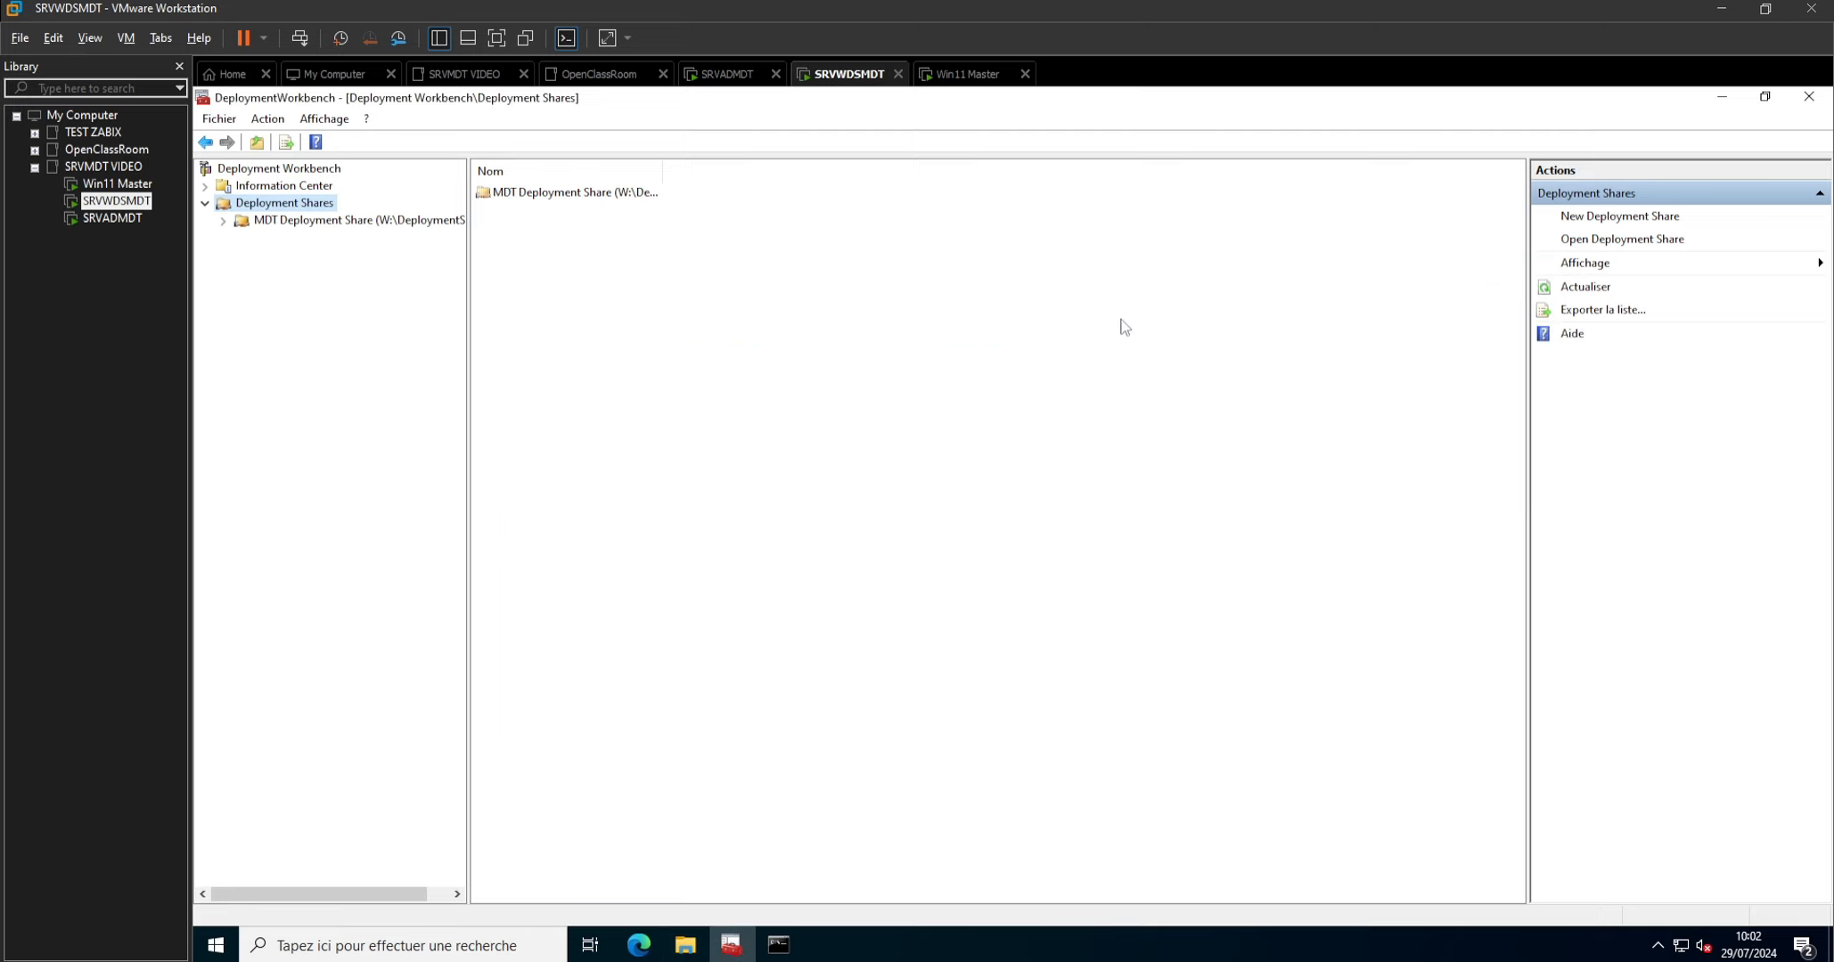
# Start an operating system import into the MDT Deployment Share's Operating Systems folder, using a full set of source files.
pyautogui.click(294, 222)
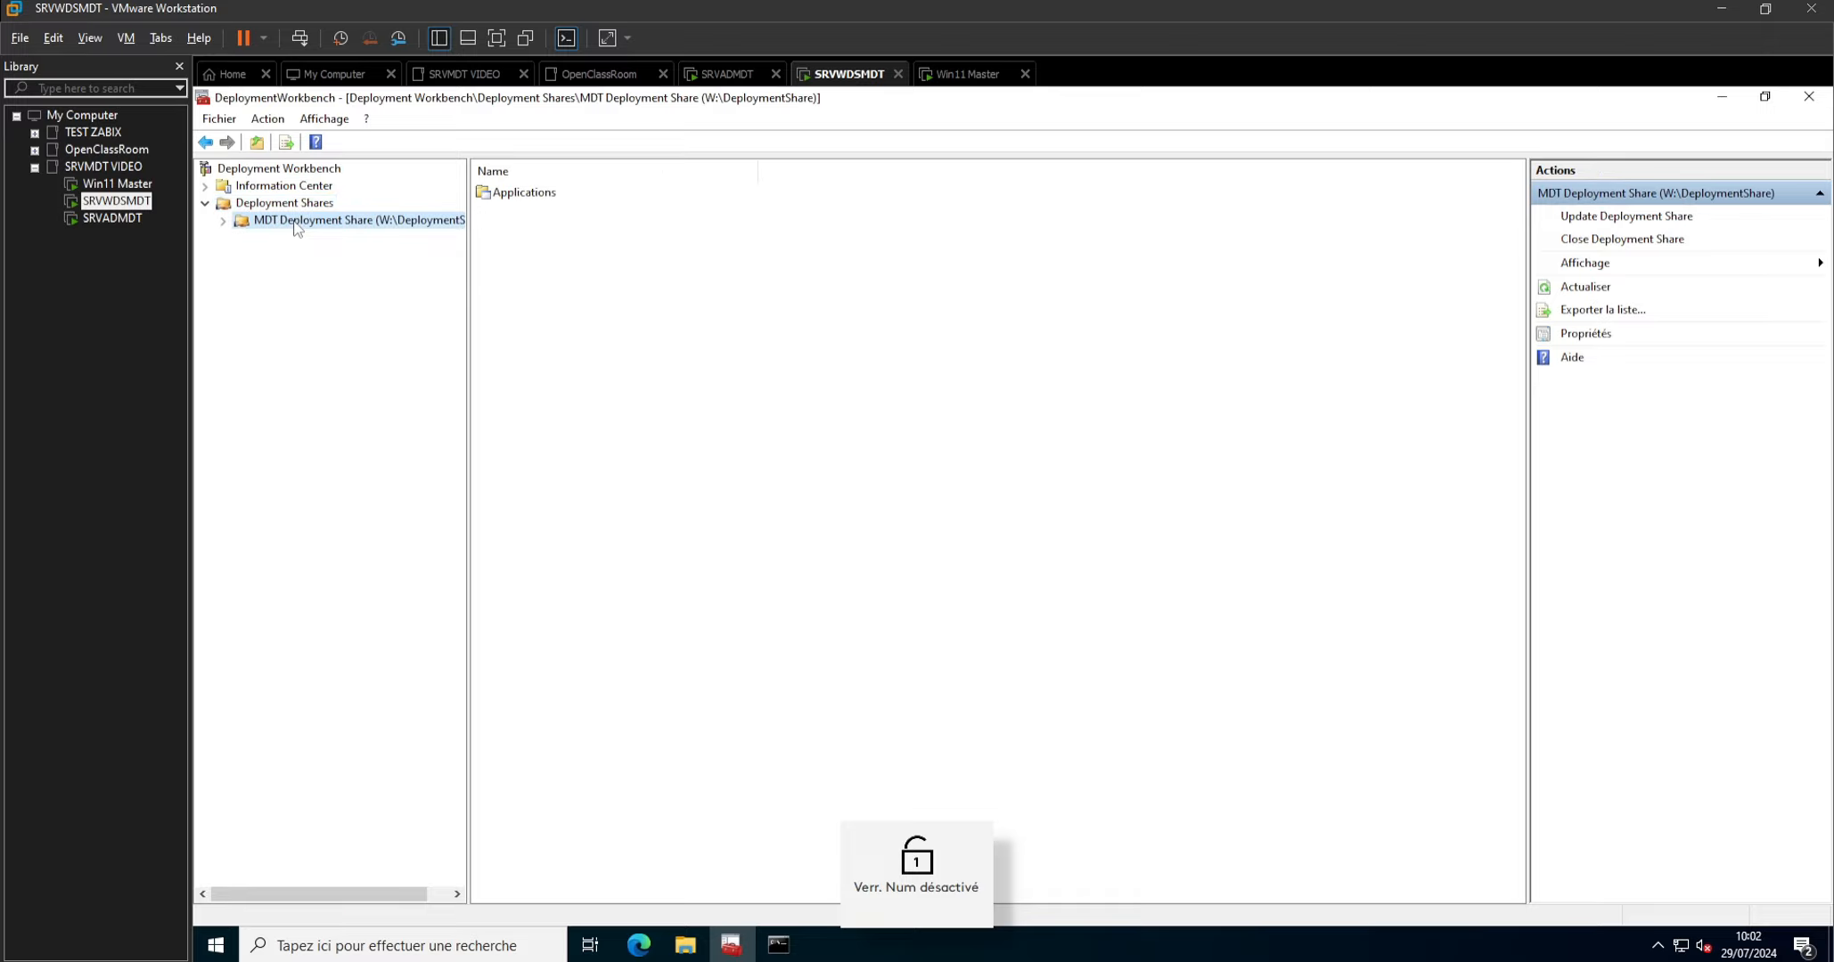
pyautogui.click(223, 221)
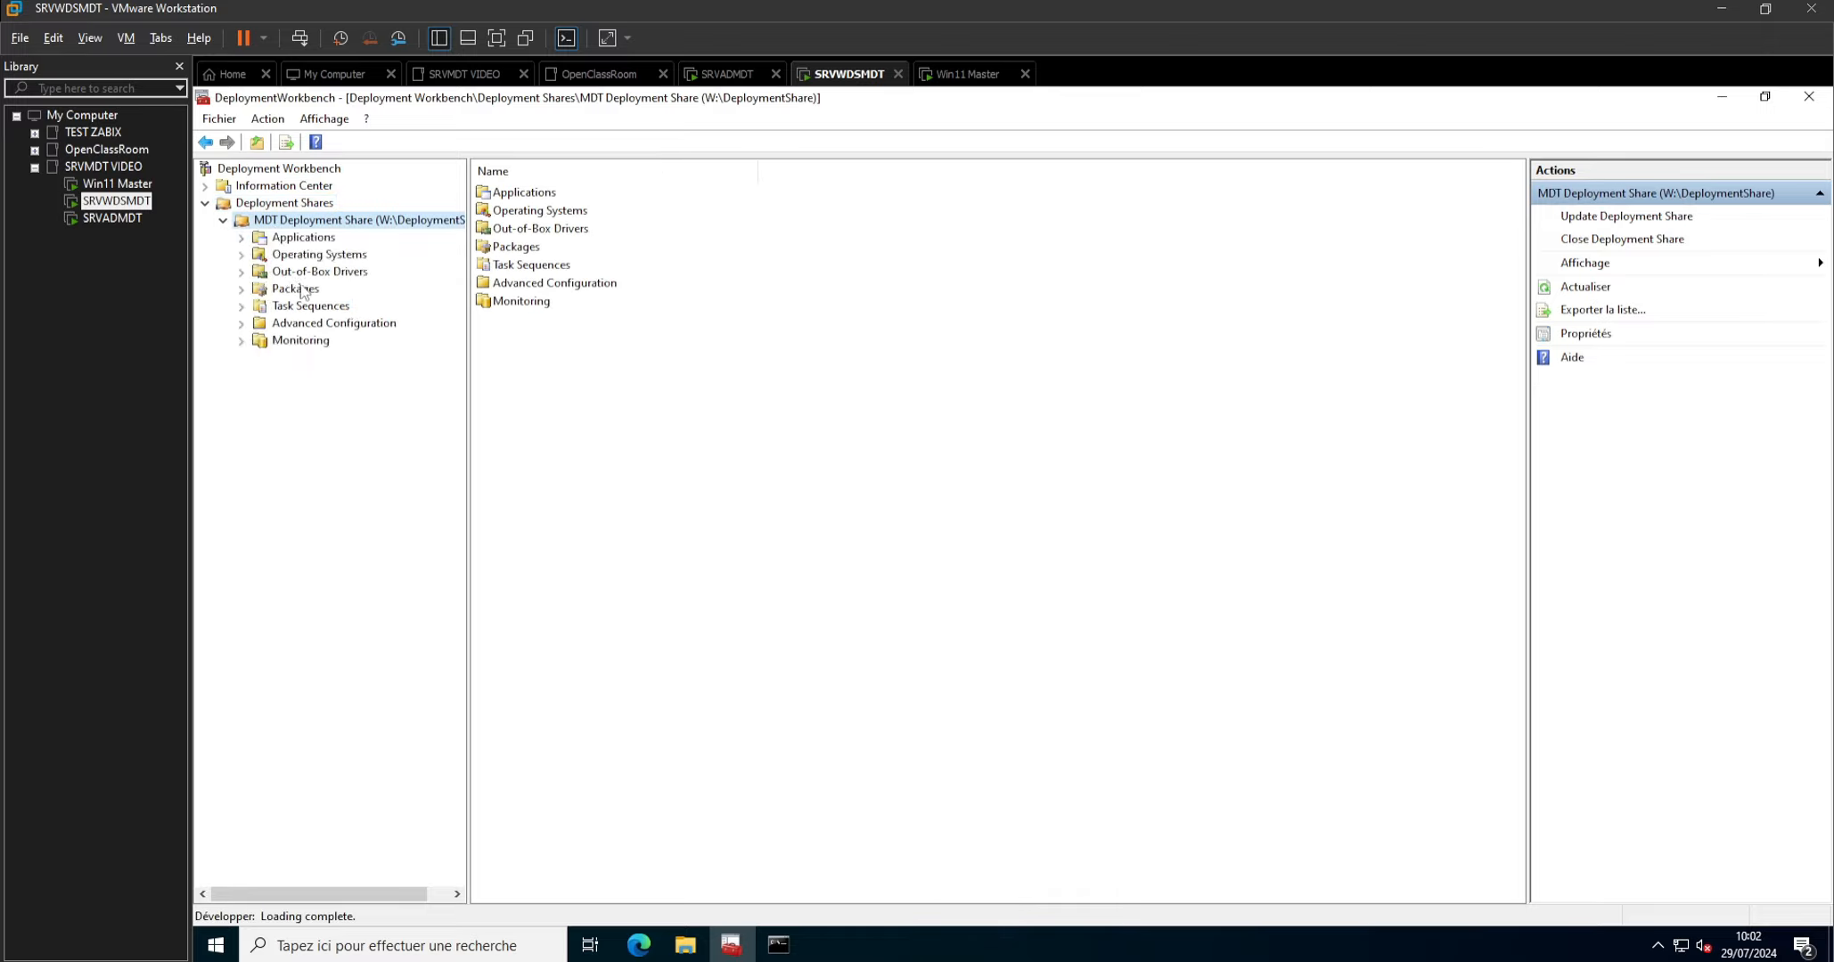
pyautogui.click(305, 257)
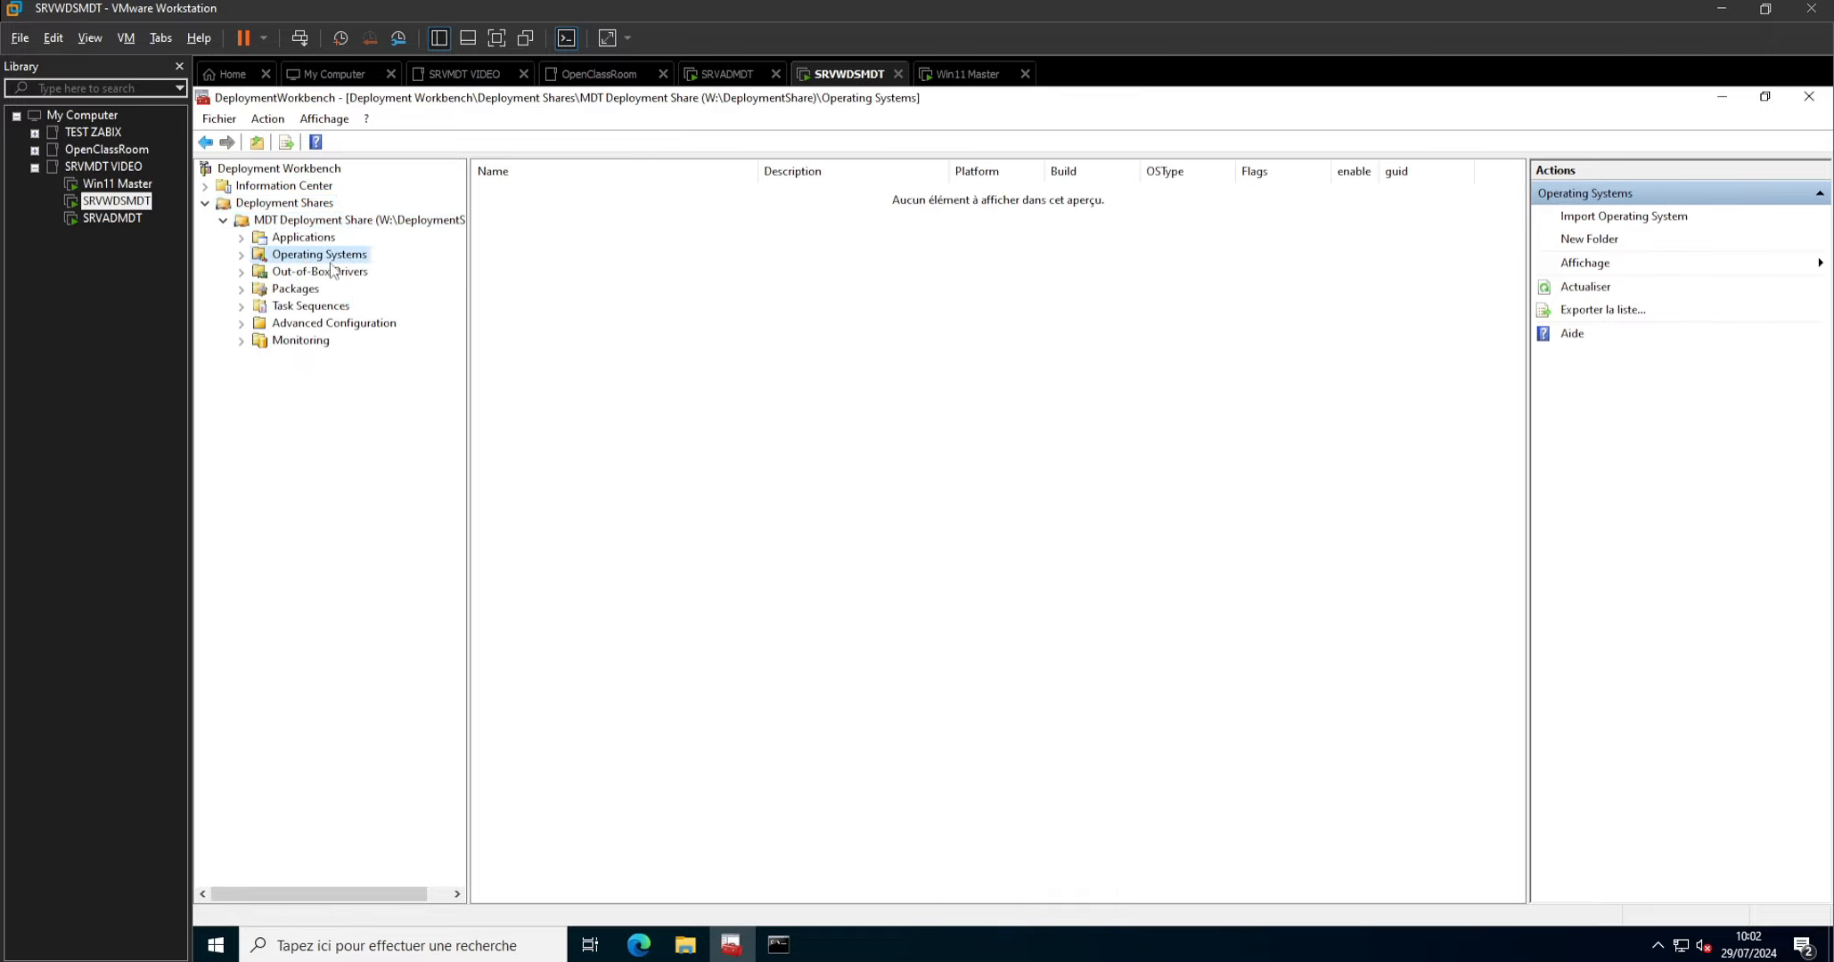
pyautogui.rightClick(321, 259)
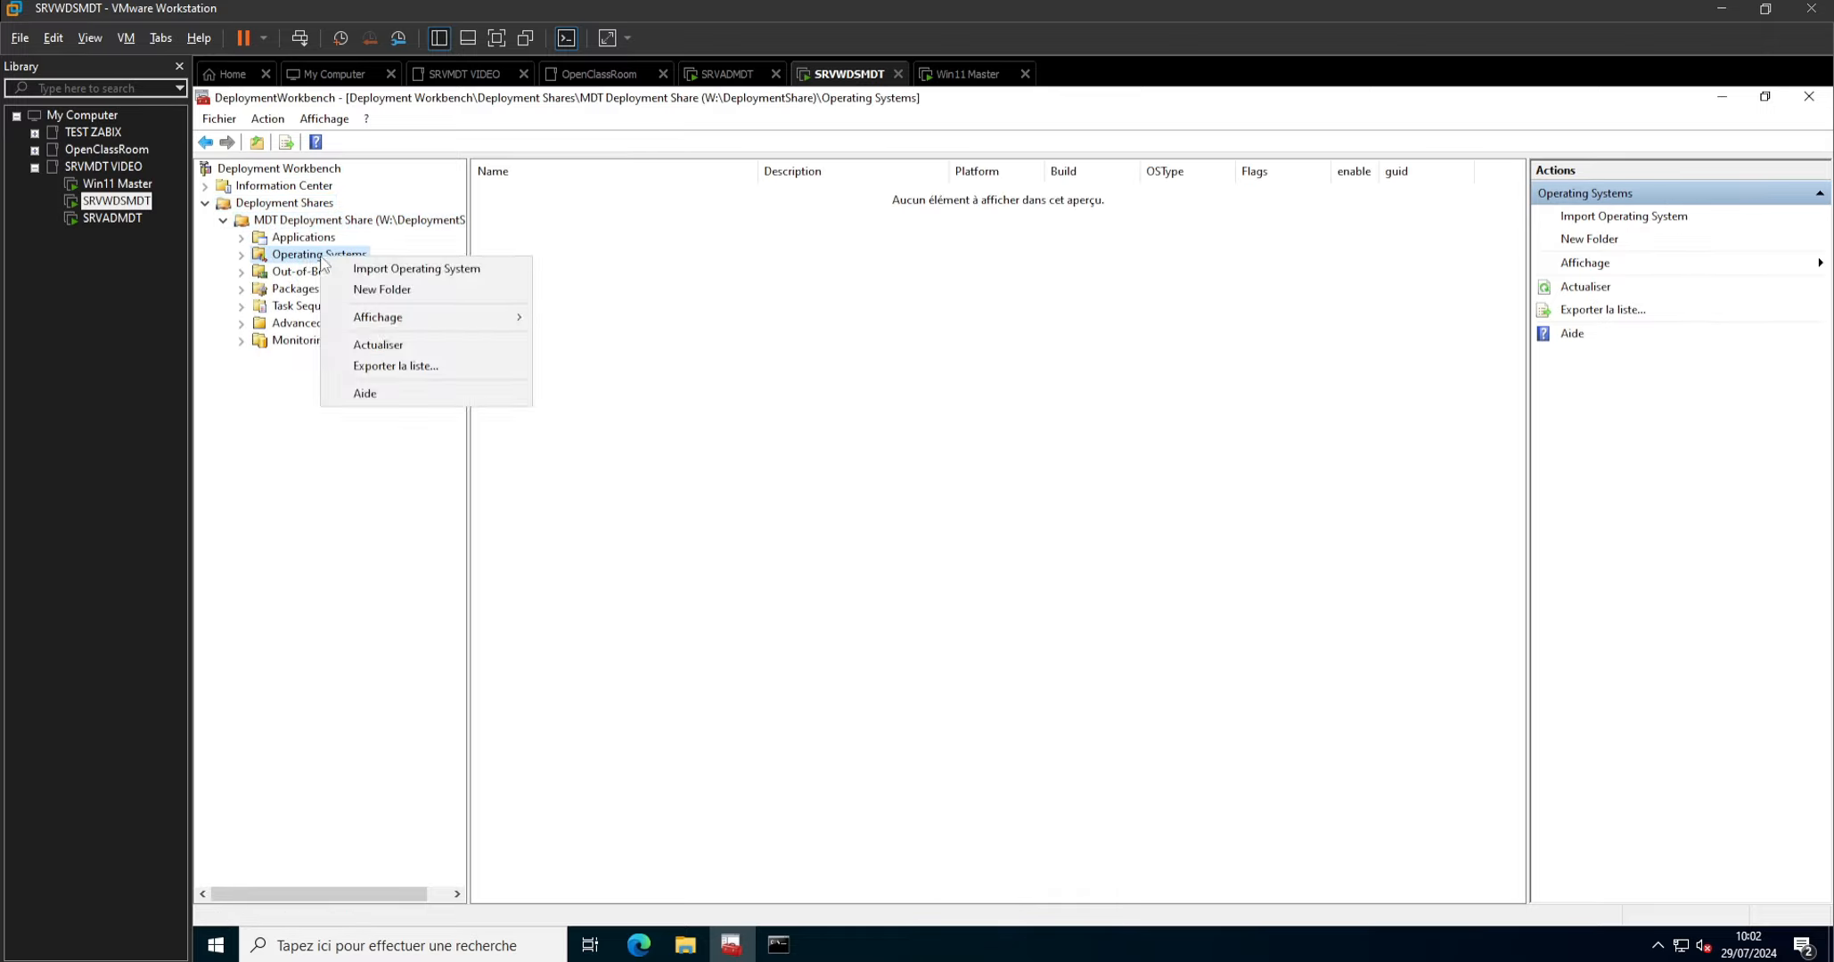
pyautogui.click(406, 269)
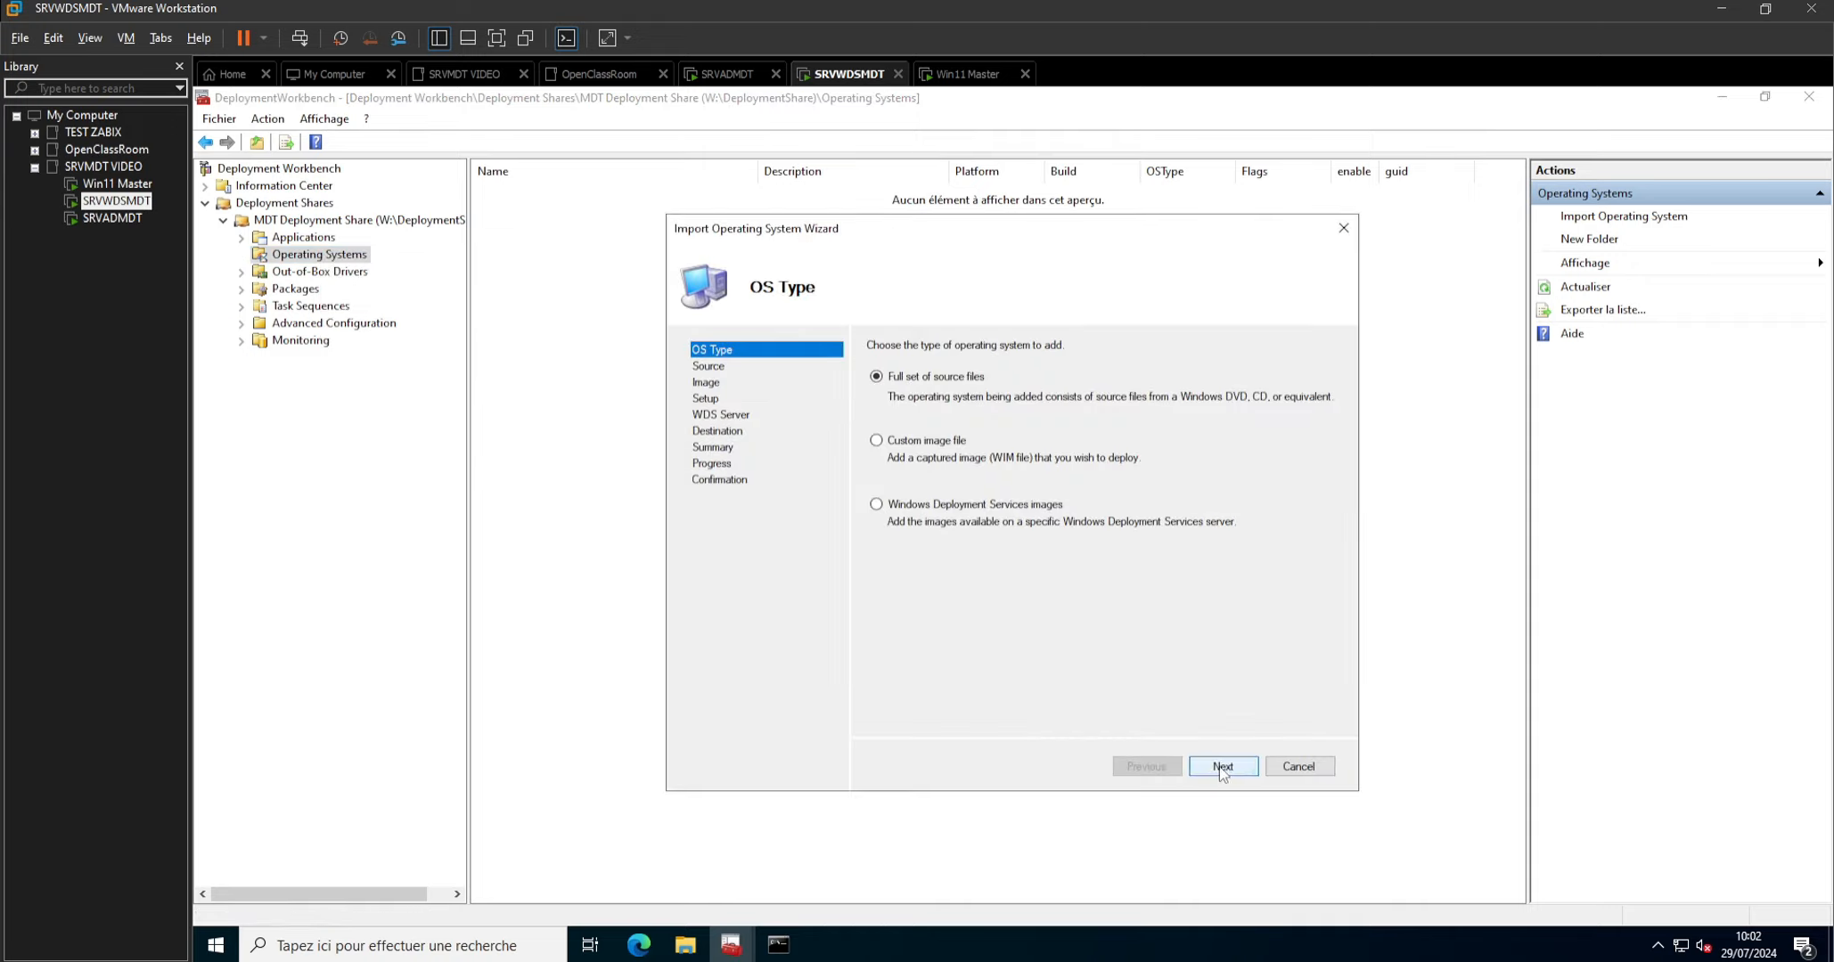
pyautogui.click(1222, 769)
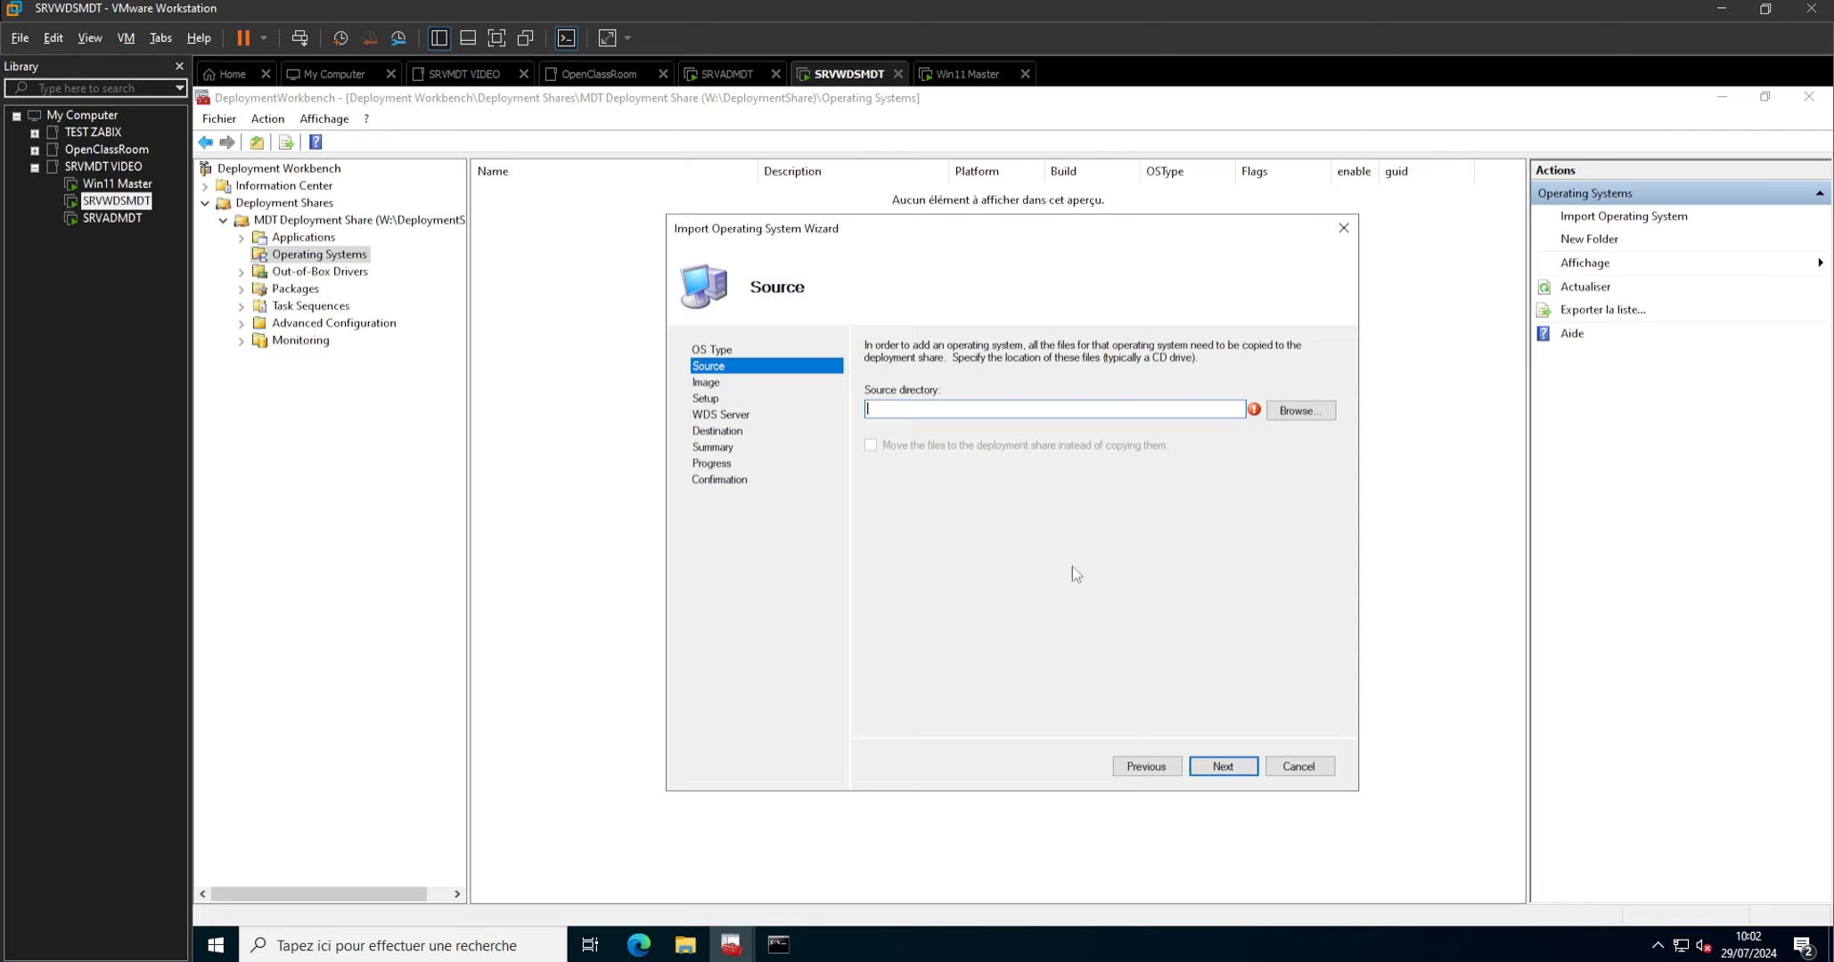
# Attach the ISO image Win11_23H2_French_x64v2.iso to the CD/DVD drive of the SRVWDSMDT virtual machine.
pyautogui.press('Num_Lock')
pyautogui.press('Num_Lock')
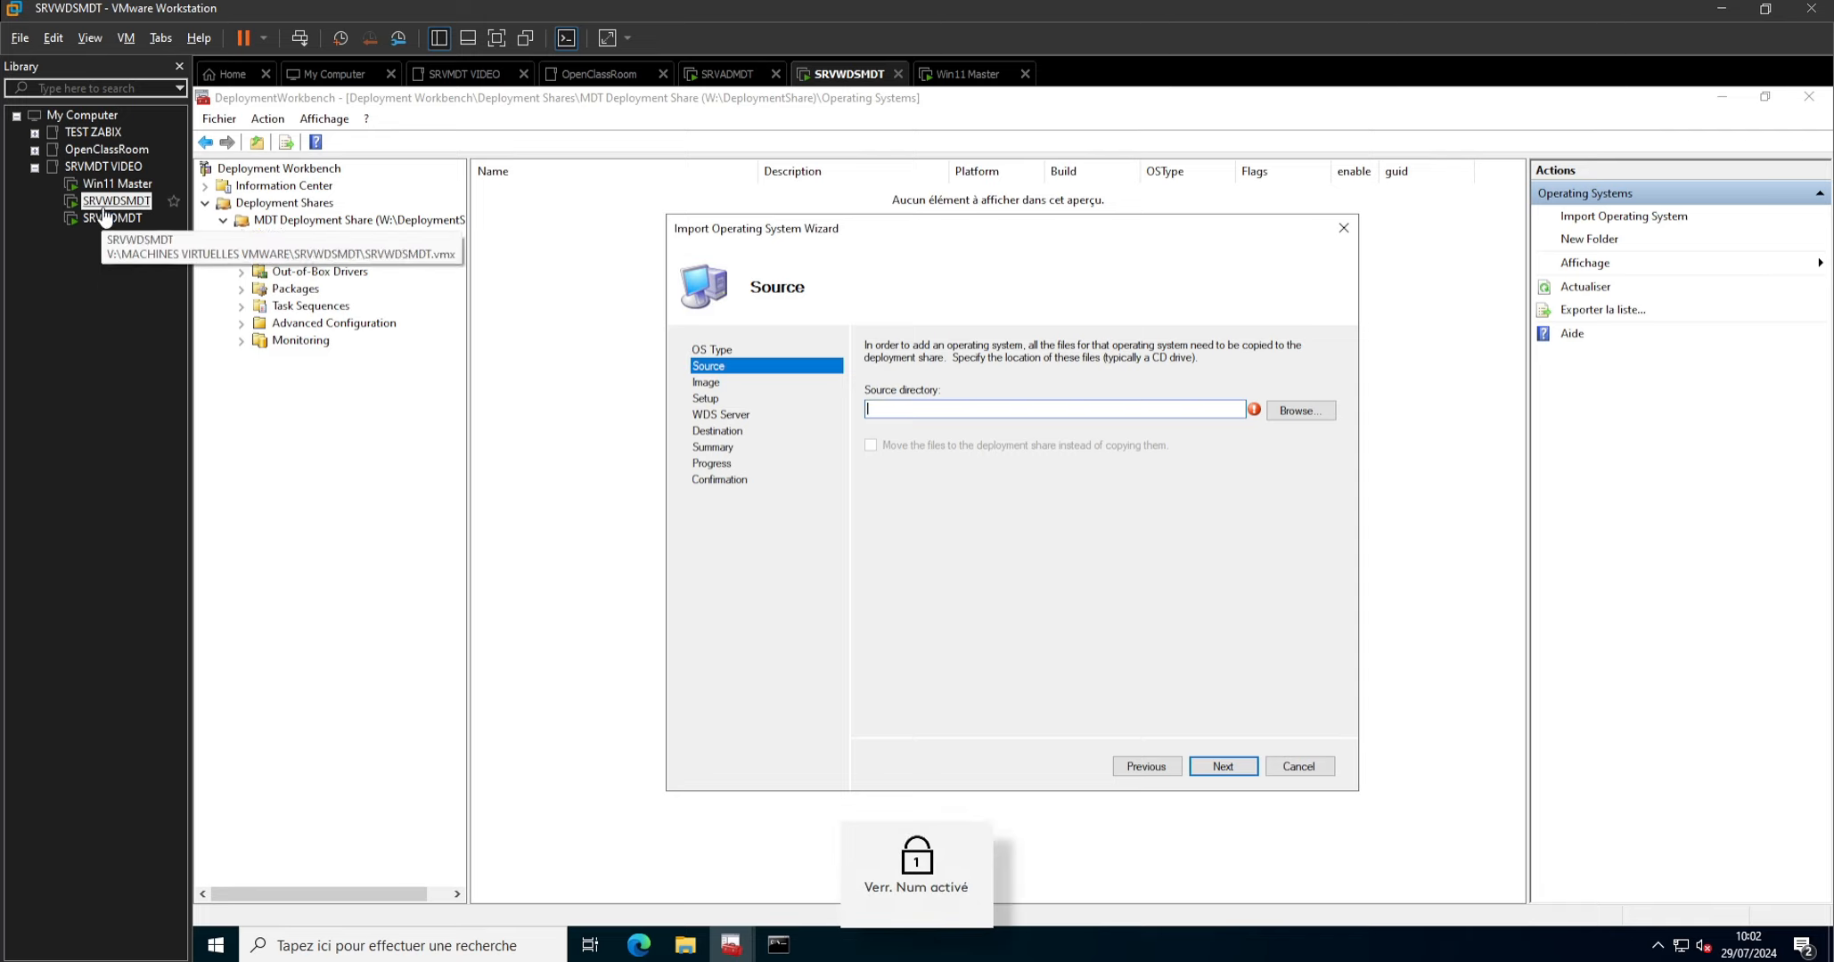
pyautogui.rightClick(107, 205)
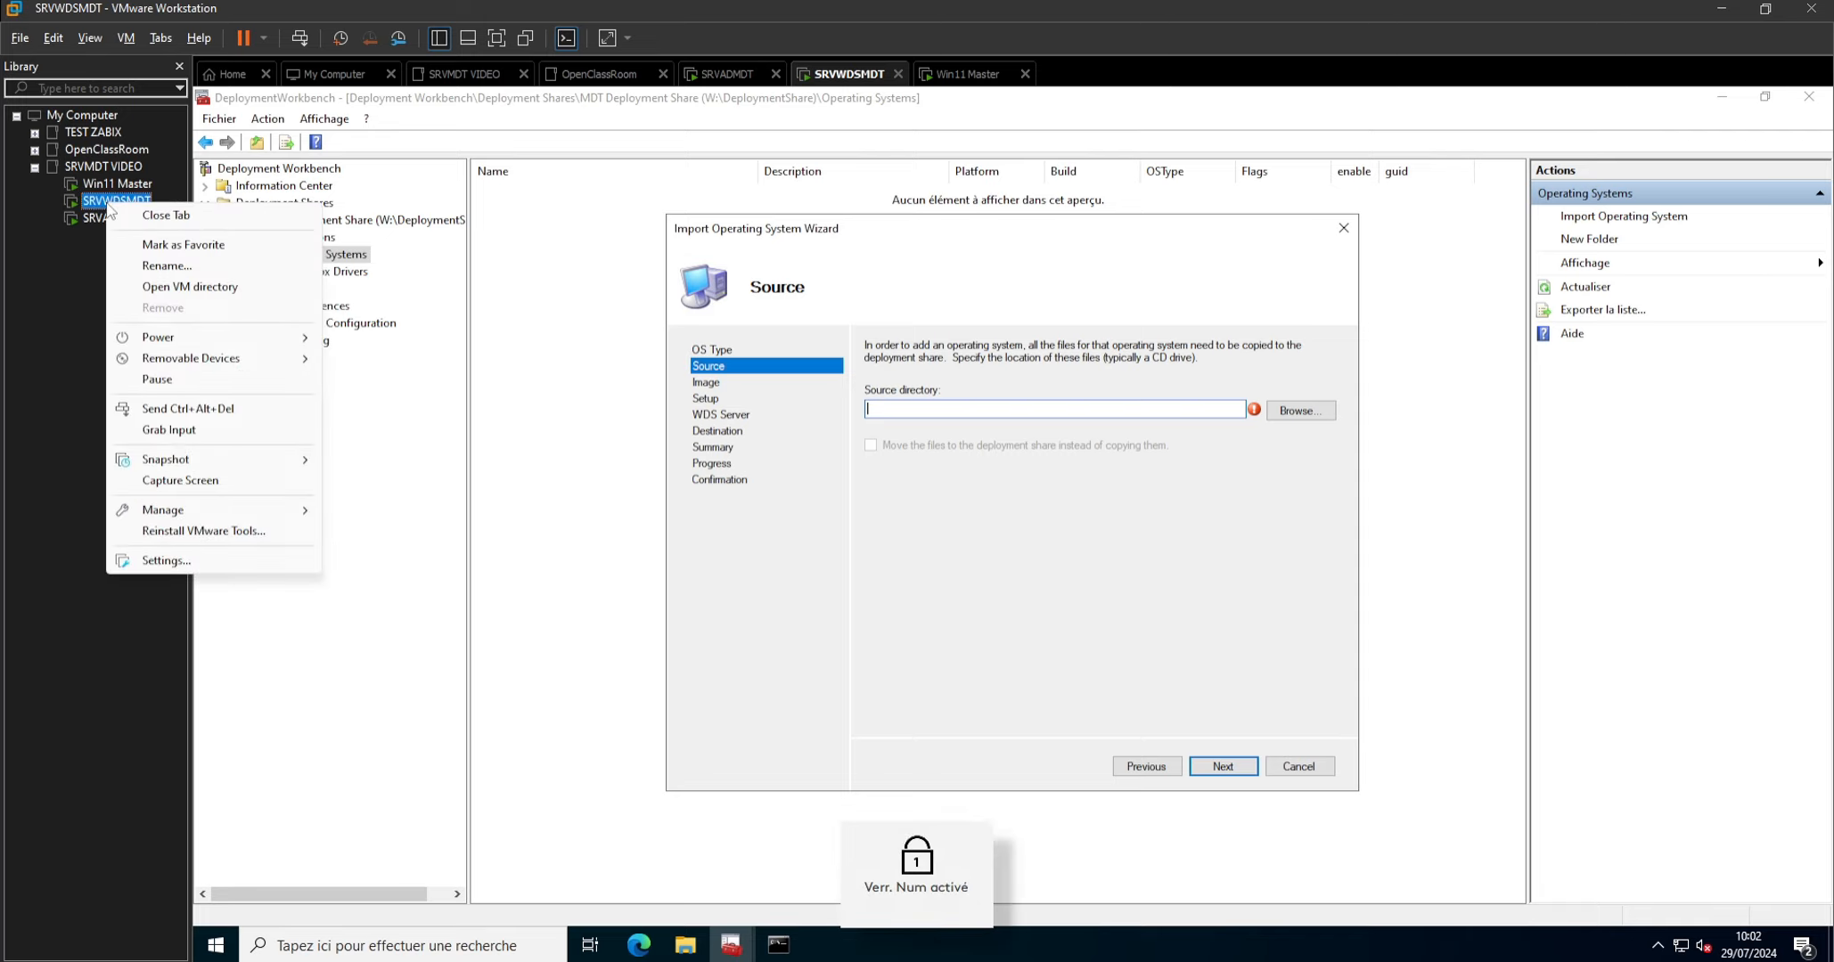
pyautogui.click(158, 562)
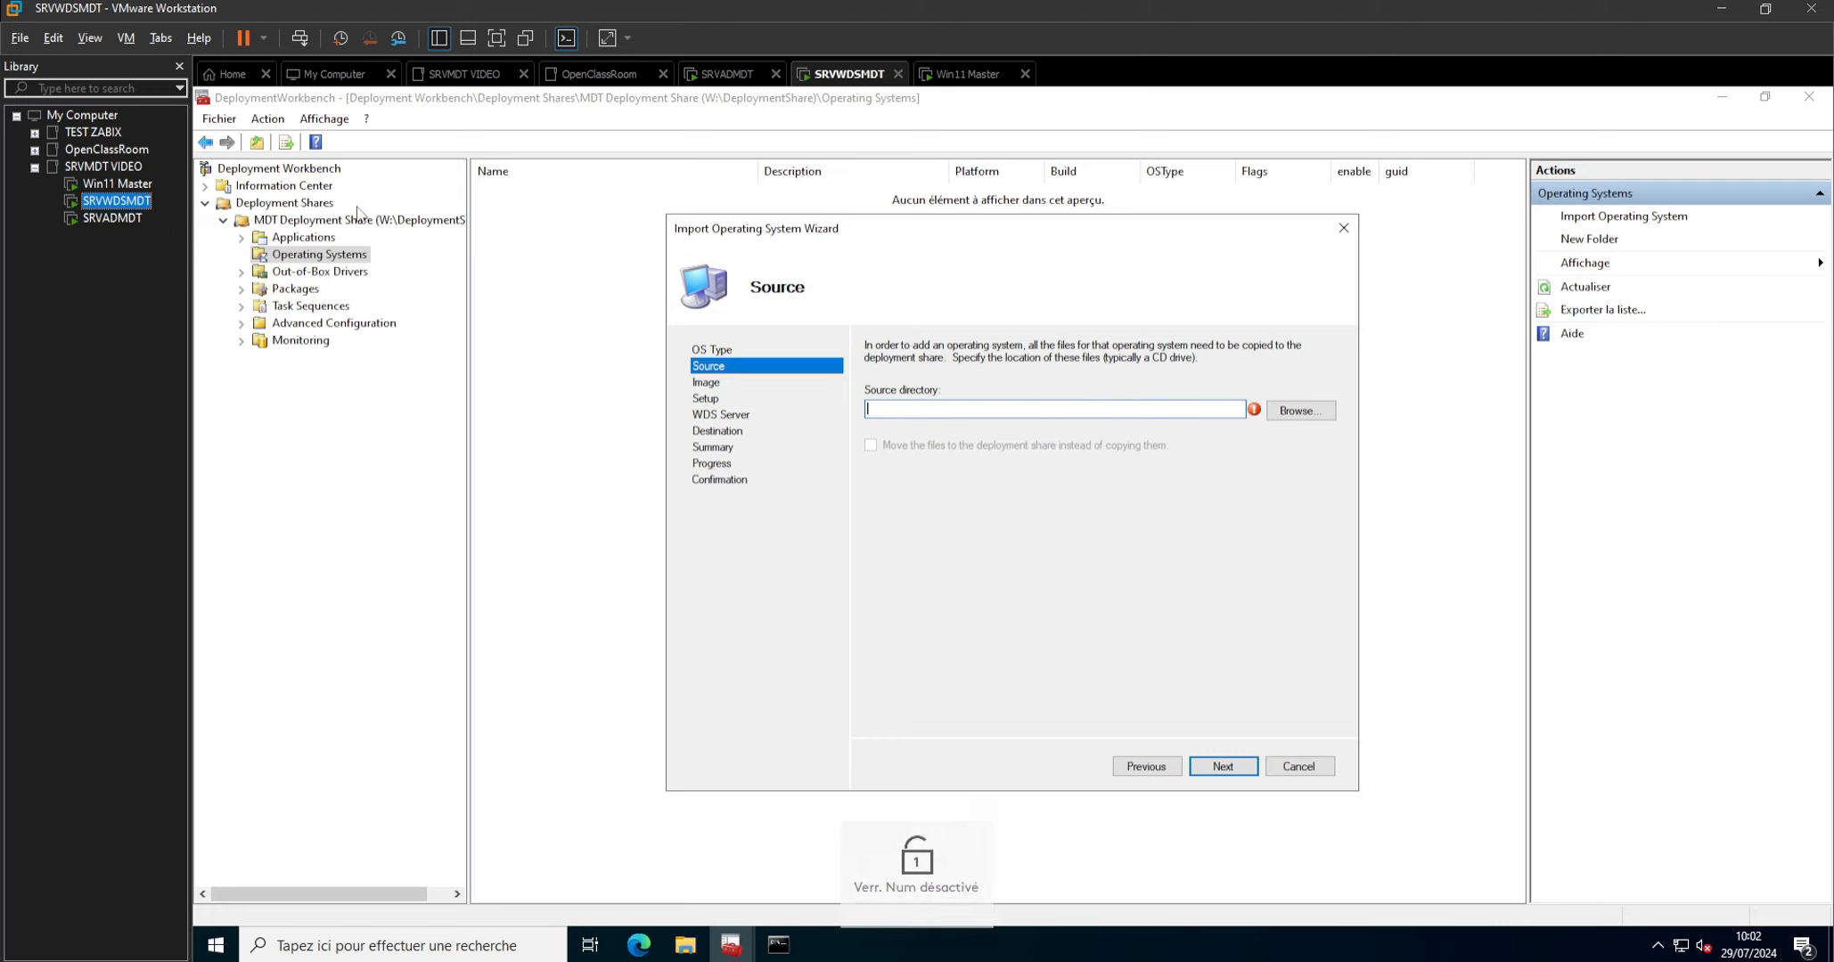
pyautogui.click(765, 303)
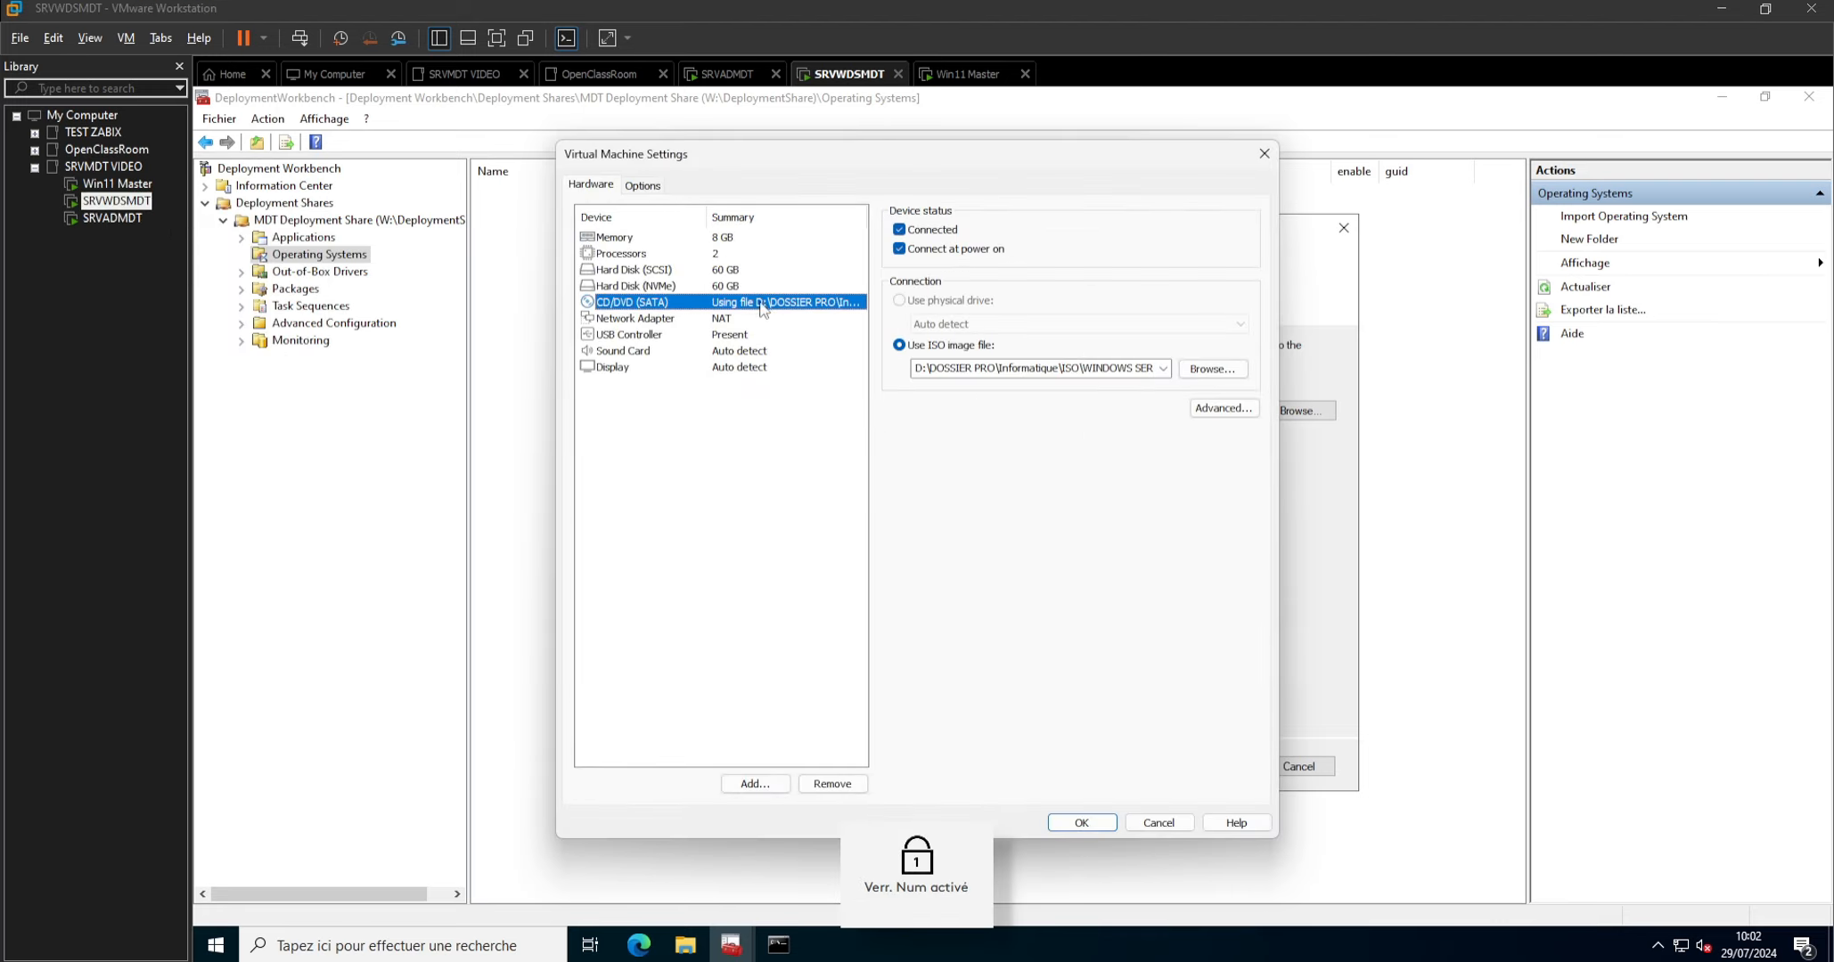
pyautogui.click(1212, 374)
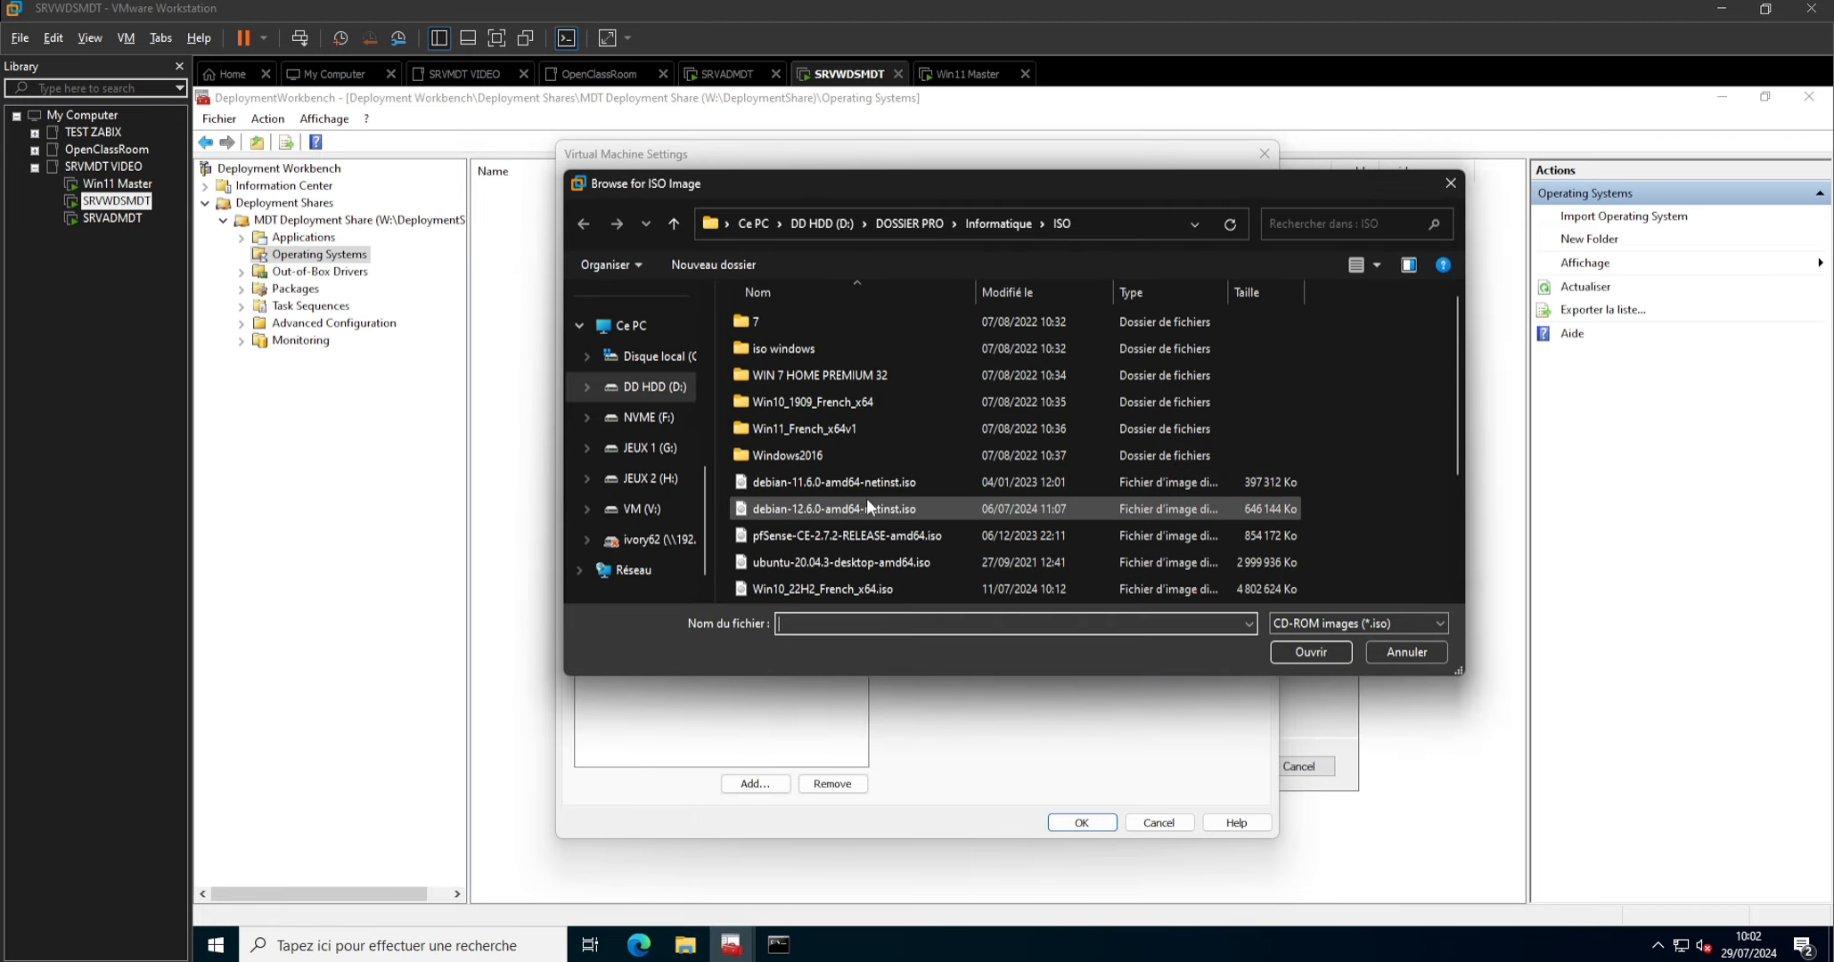
pyautogui.scroll(-2, 864, 499)
pyautogui.click(769, 484)
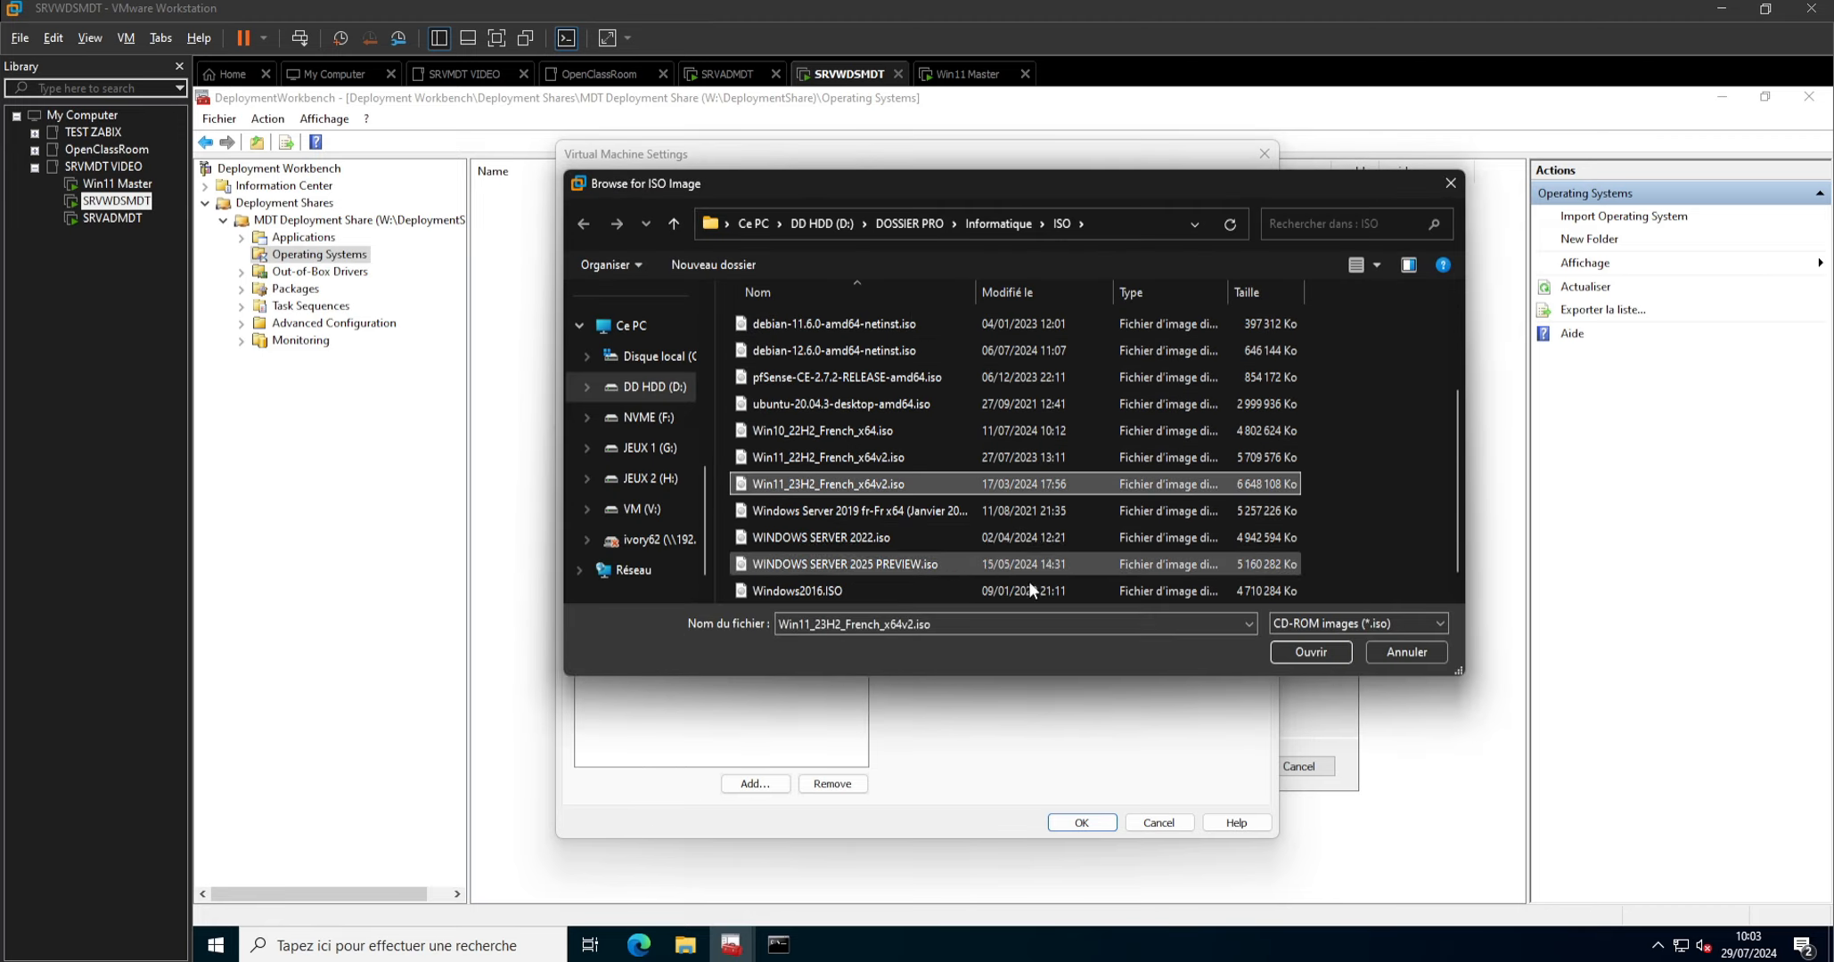
pyautogui.click(1294, 656)
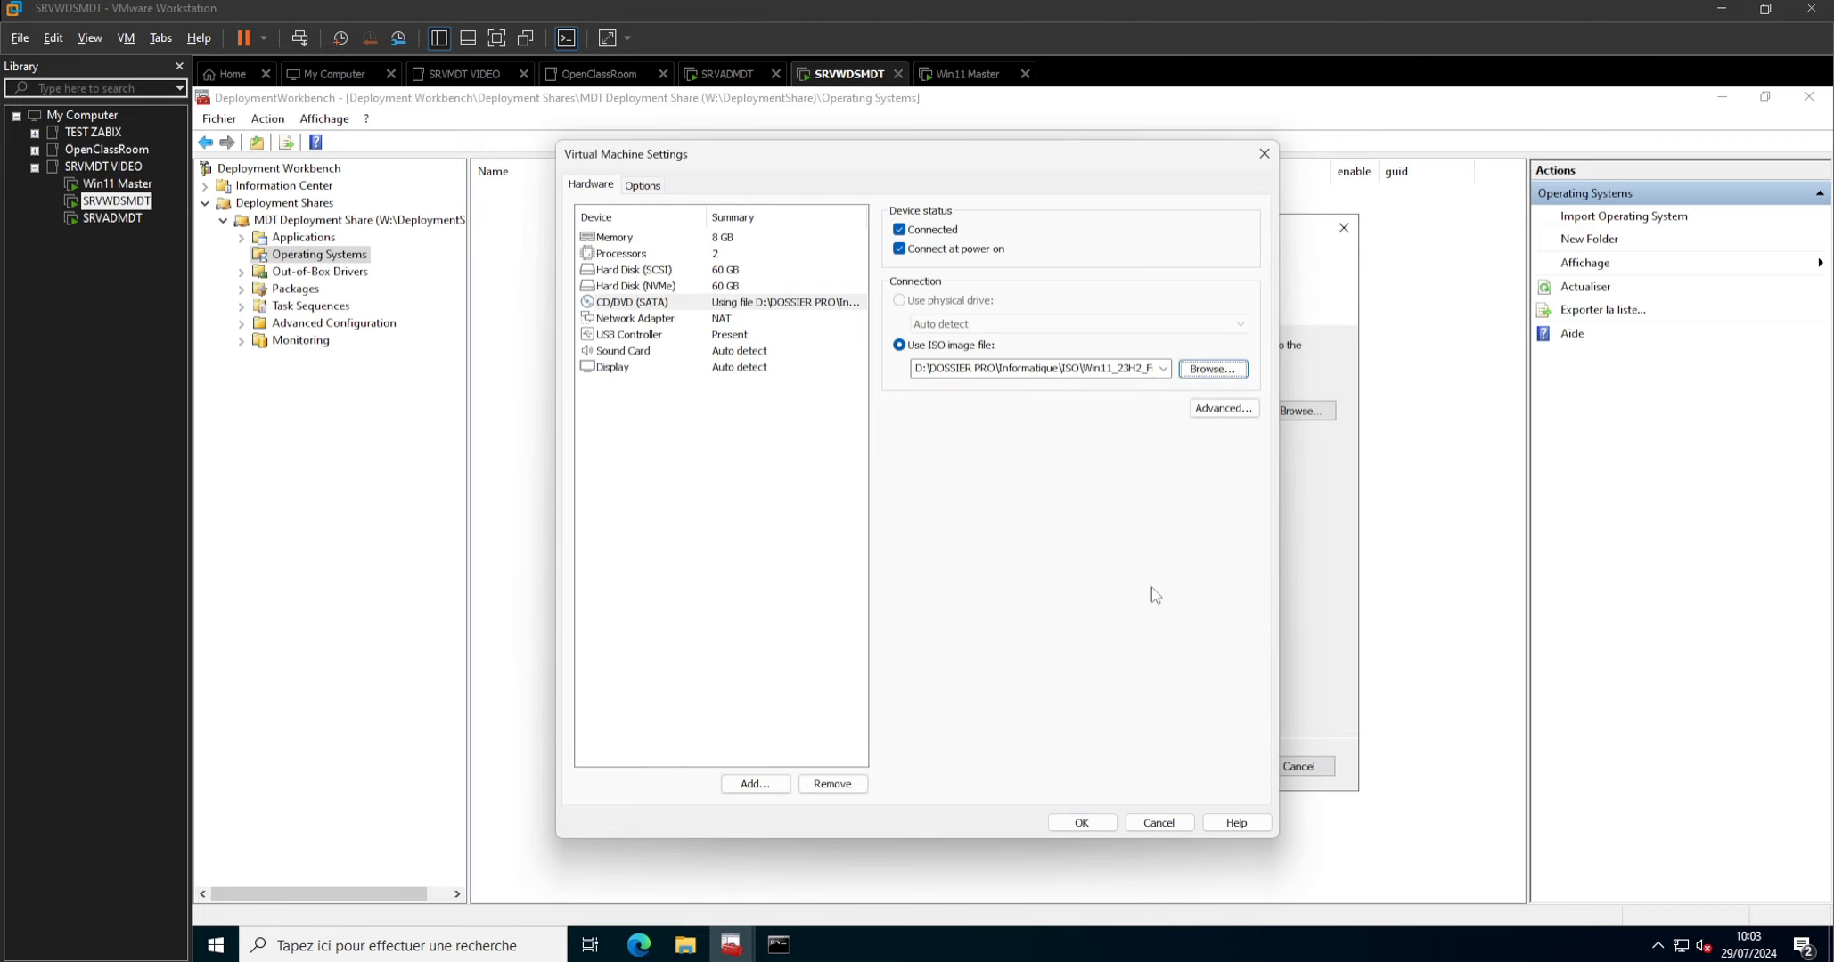
pyautogui.click(1080, 820)
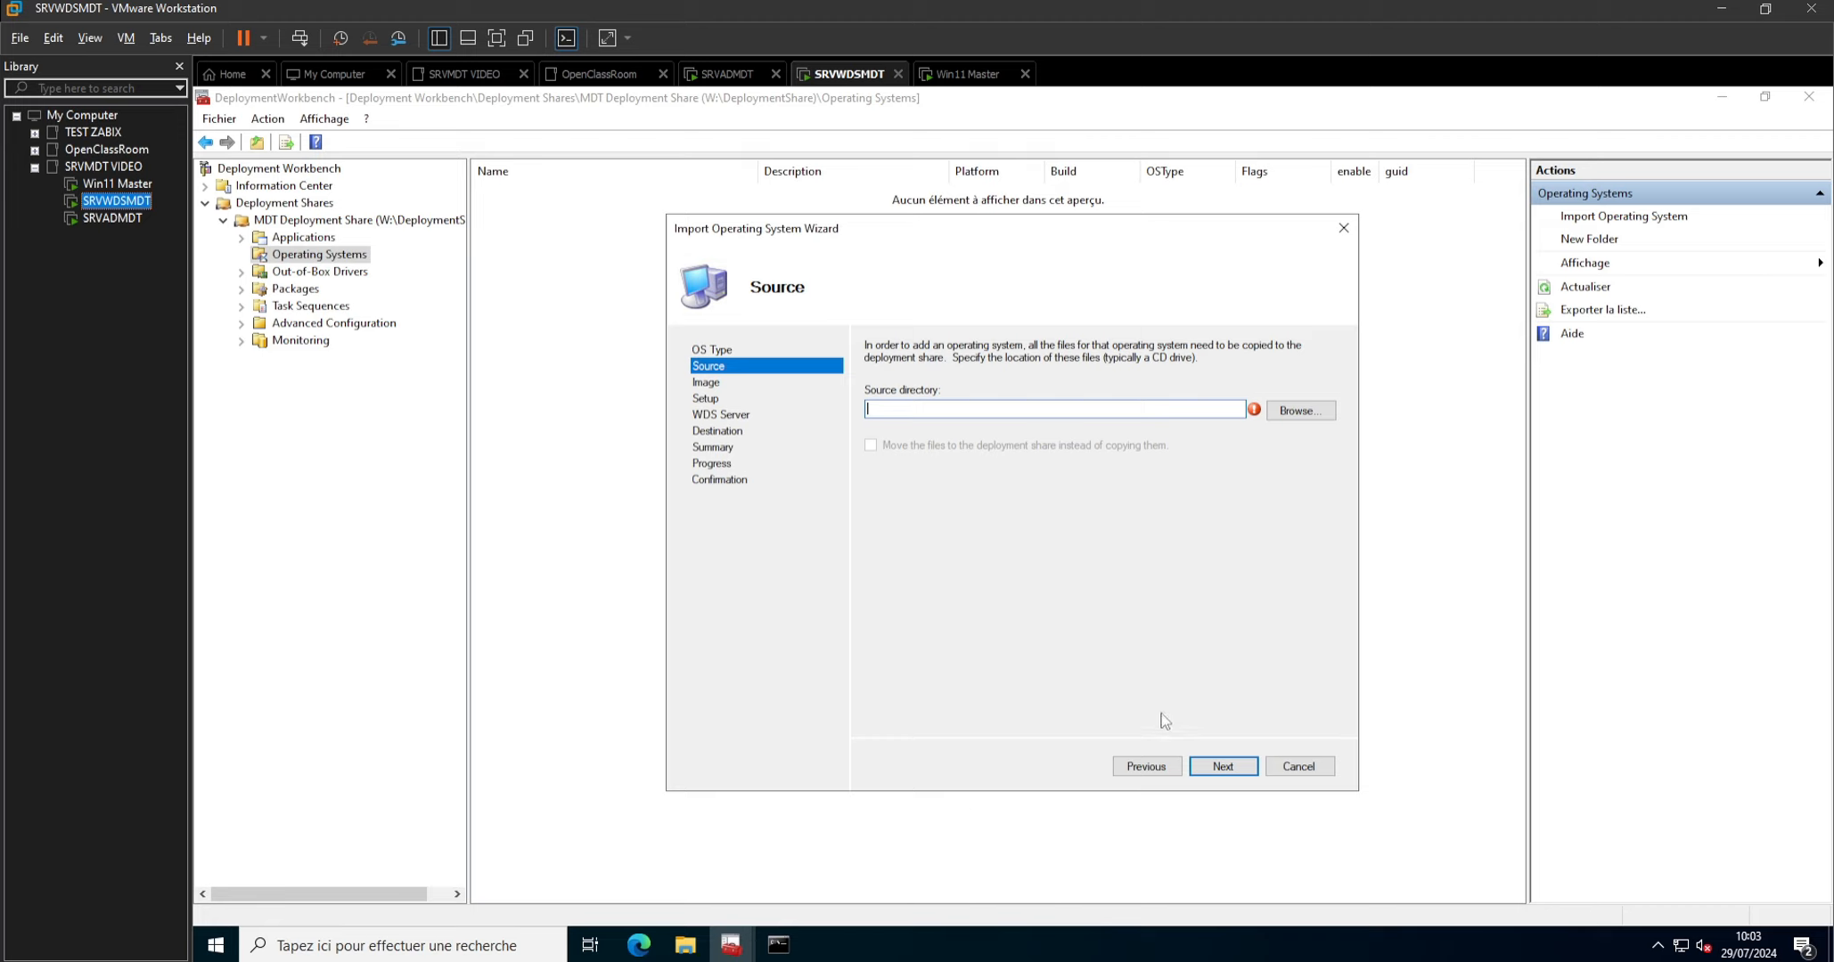
# Set the import's source directory to the DVD drive D:\ and continue to the destination name.
pyautogui.click(1300, 411)
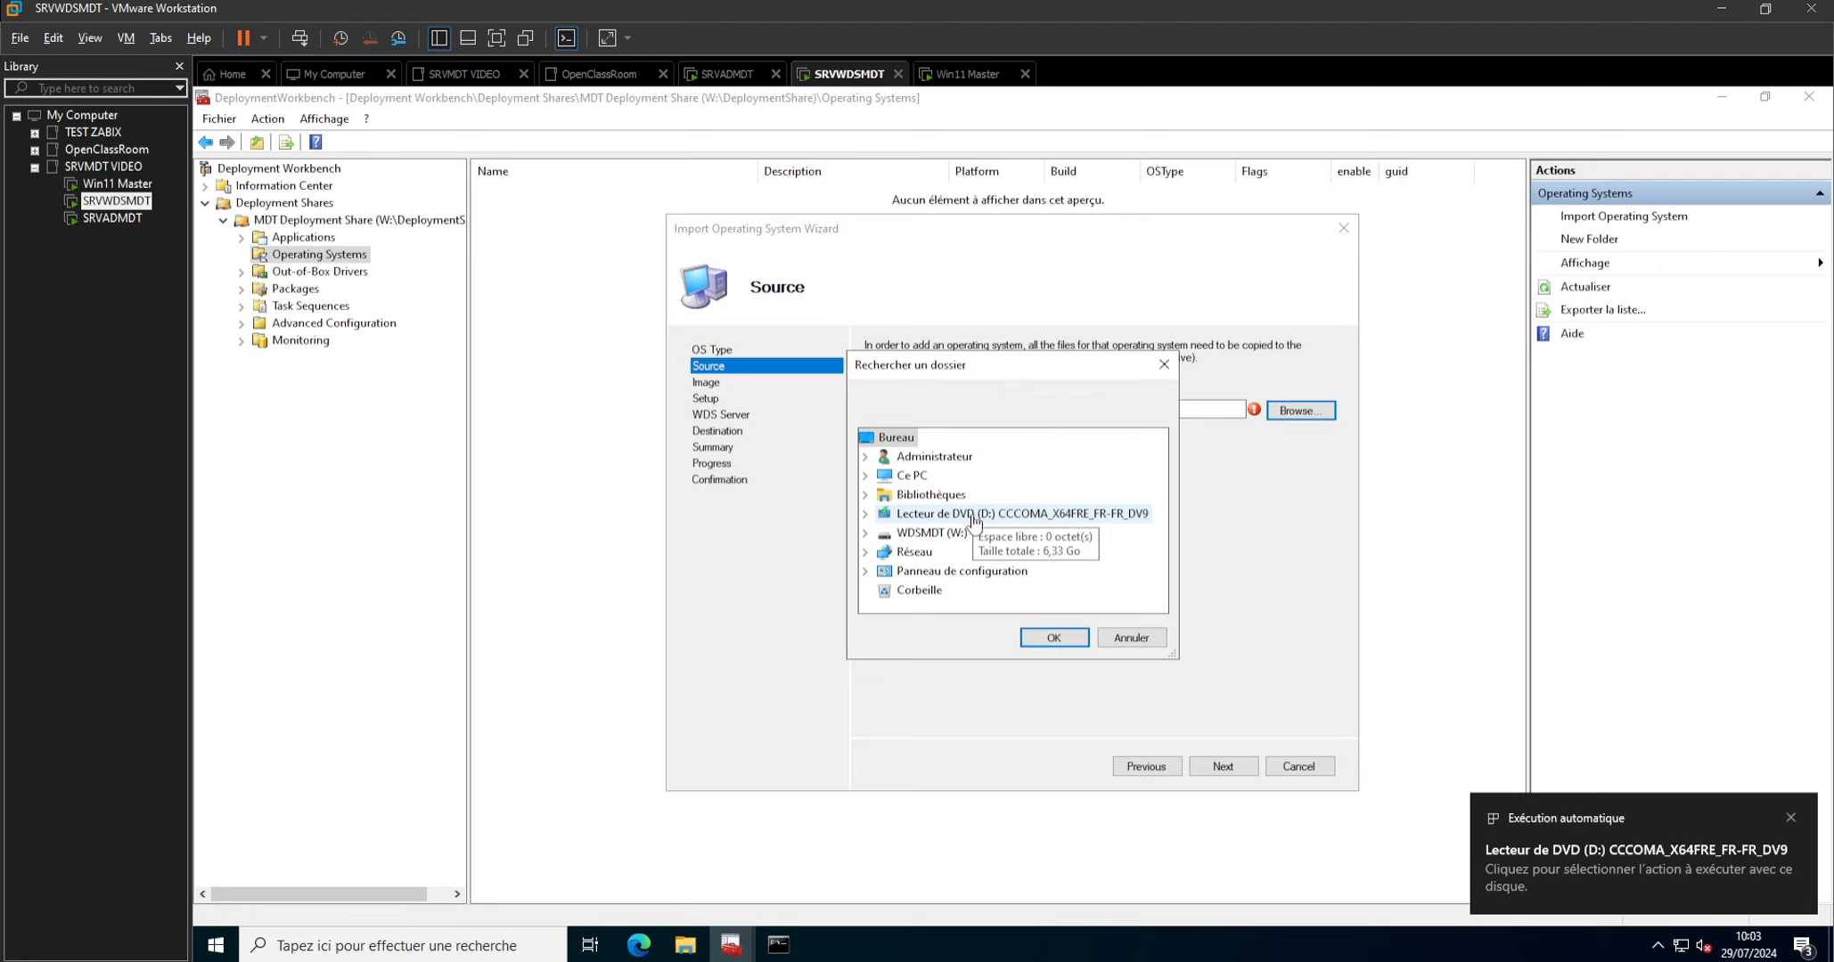
pyautogui.click(972, 517)
pyautogui.click(1053, 638)
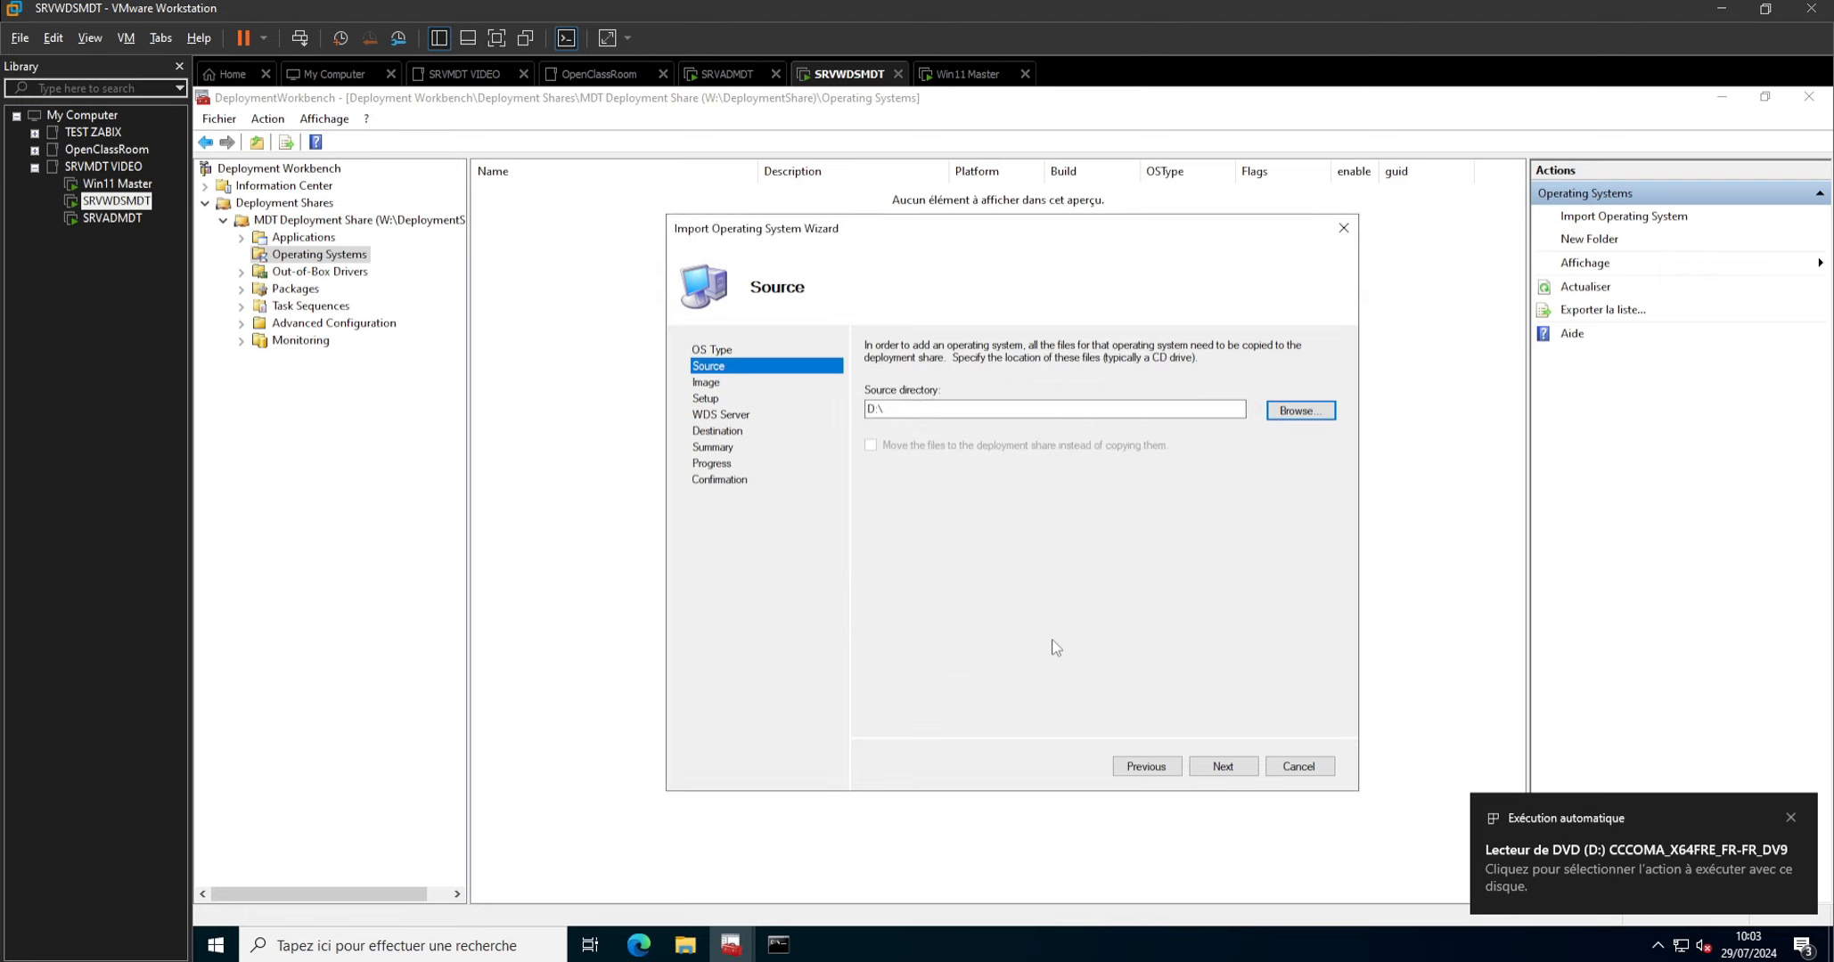
pyautogui.click(1214, 769)
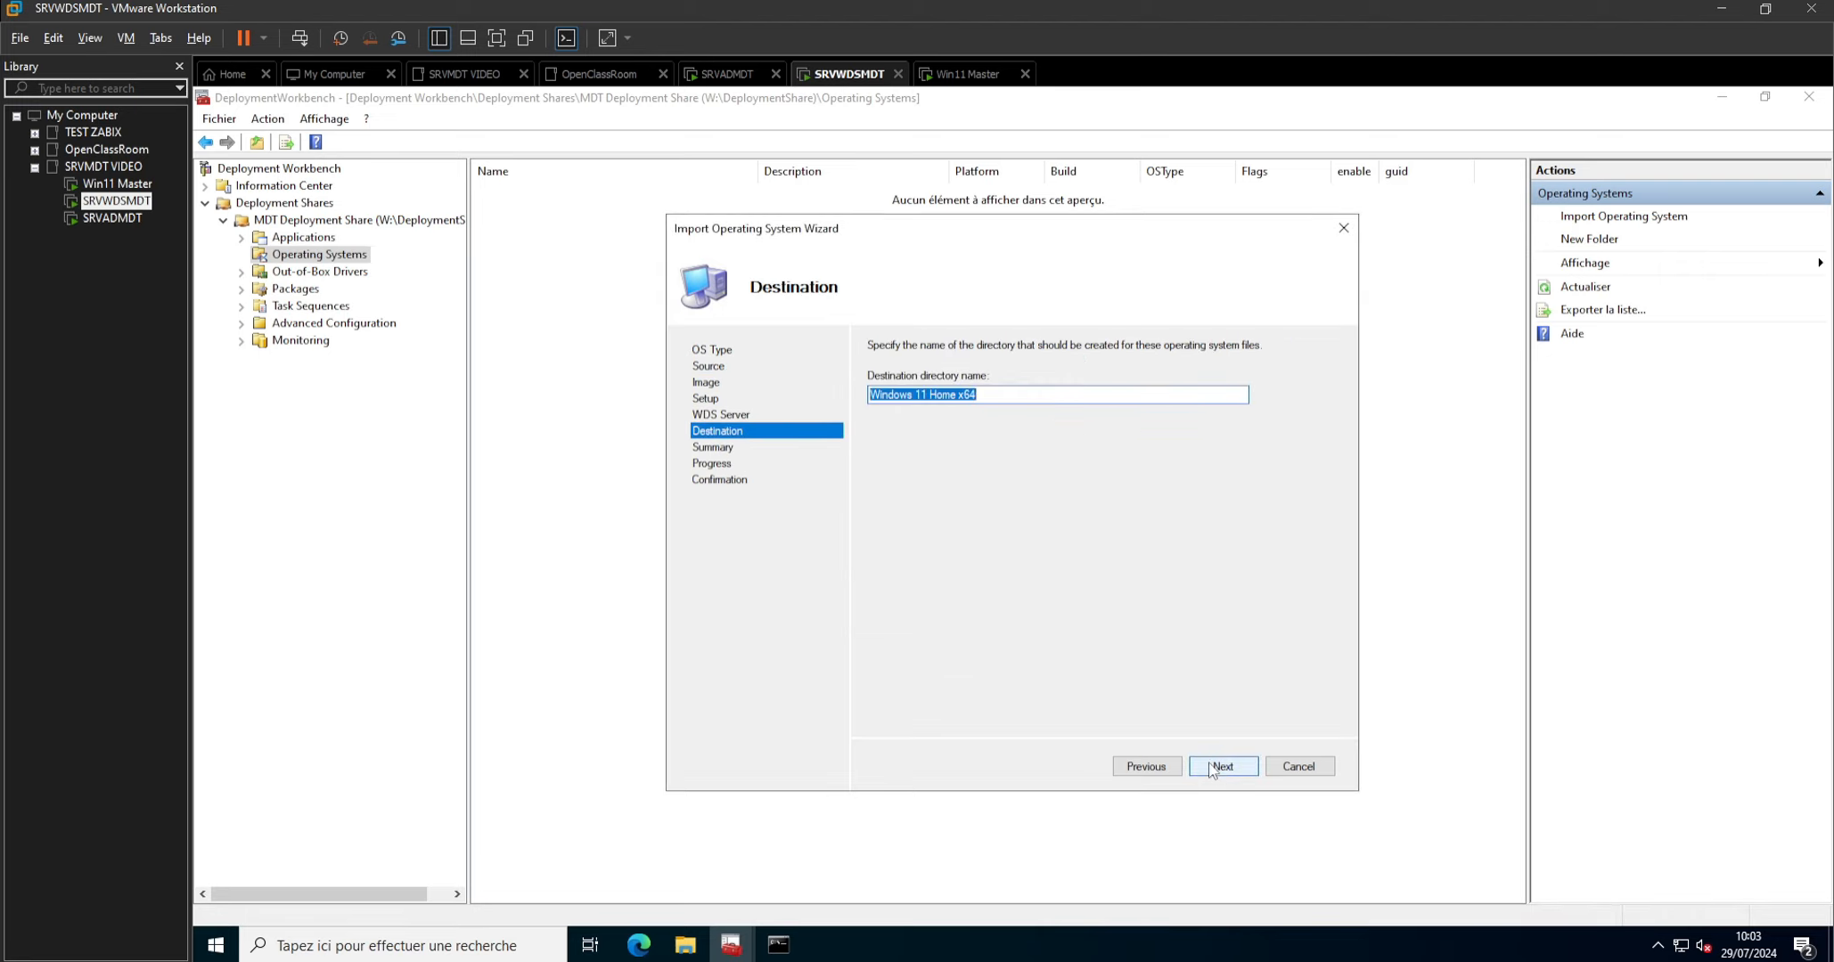
# Name the destination directory Windows 11 Pro x64 and run the operating system import.
pyautogui.press('Home')
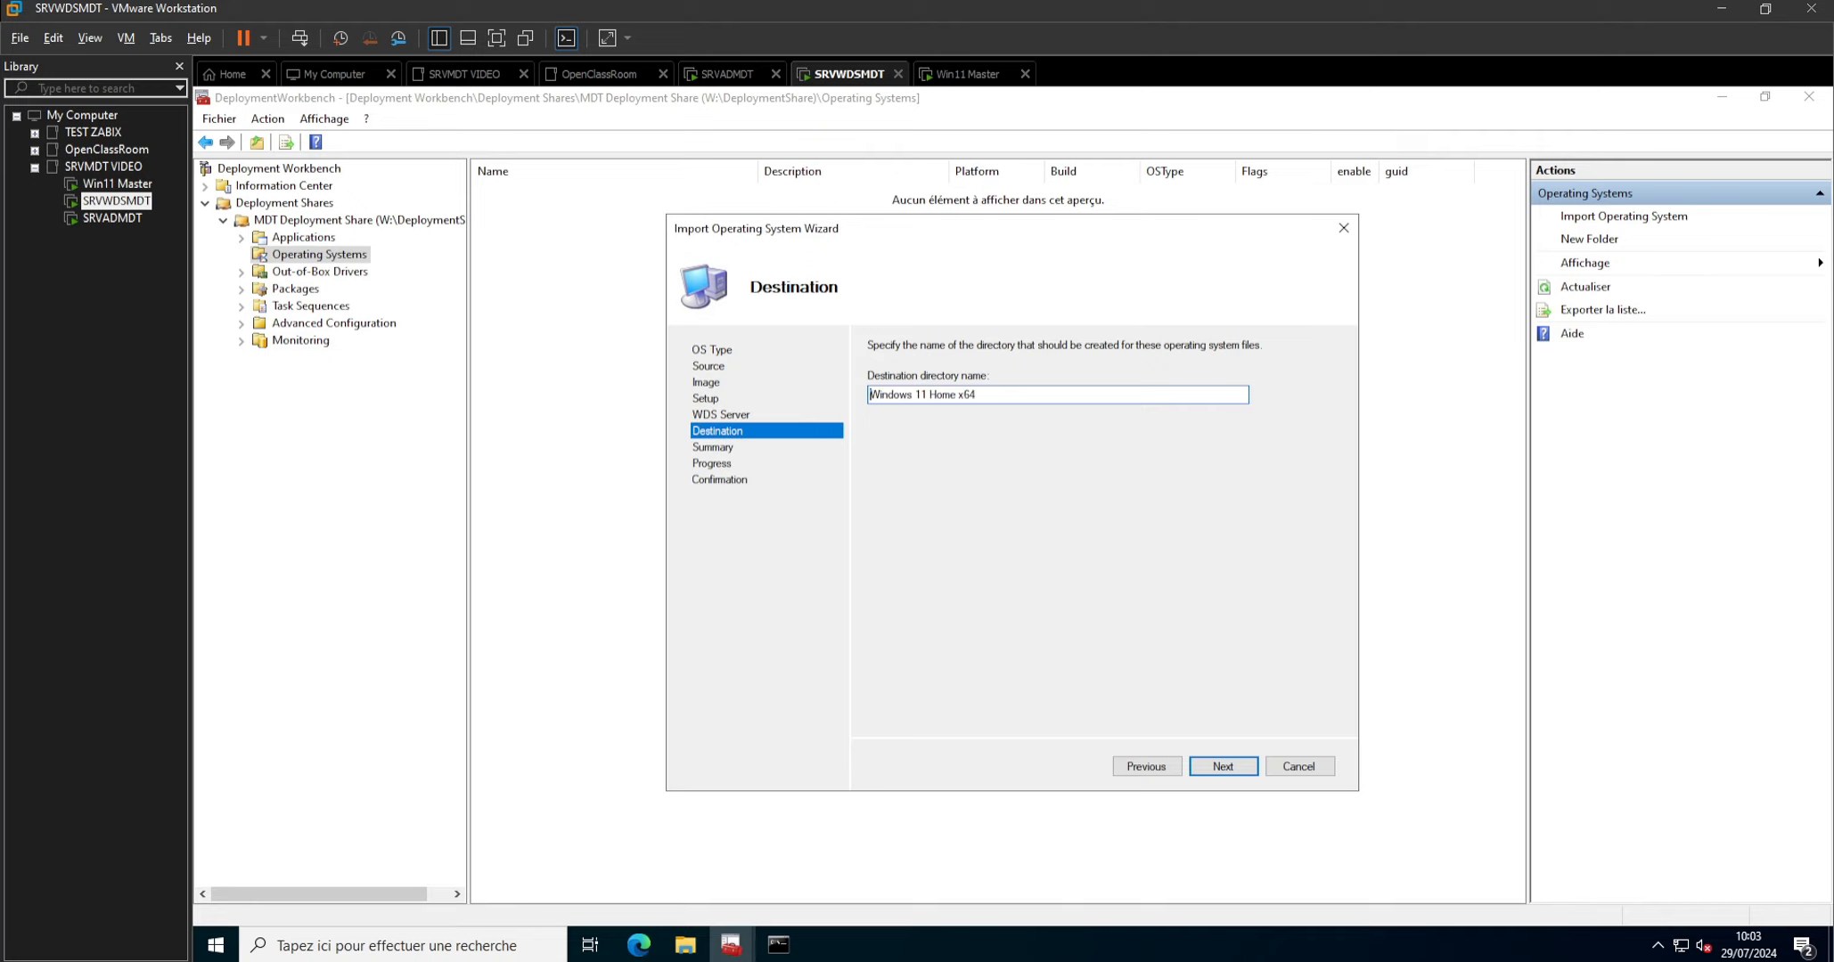
pyautogui.press('BackSpace')
pyautogui.press('BackSpace')
pyautogui.press('BackSpace')
pyautogui.press('BackSpace')
pyautogui.write('Pro')
pyautogui.click(1224, 768)
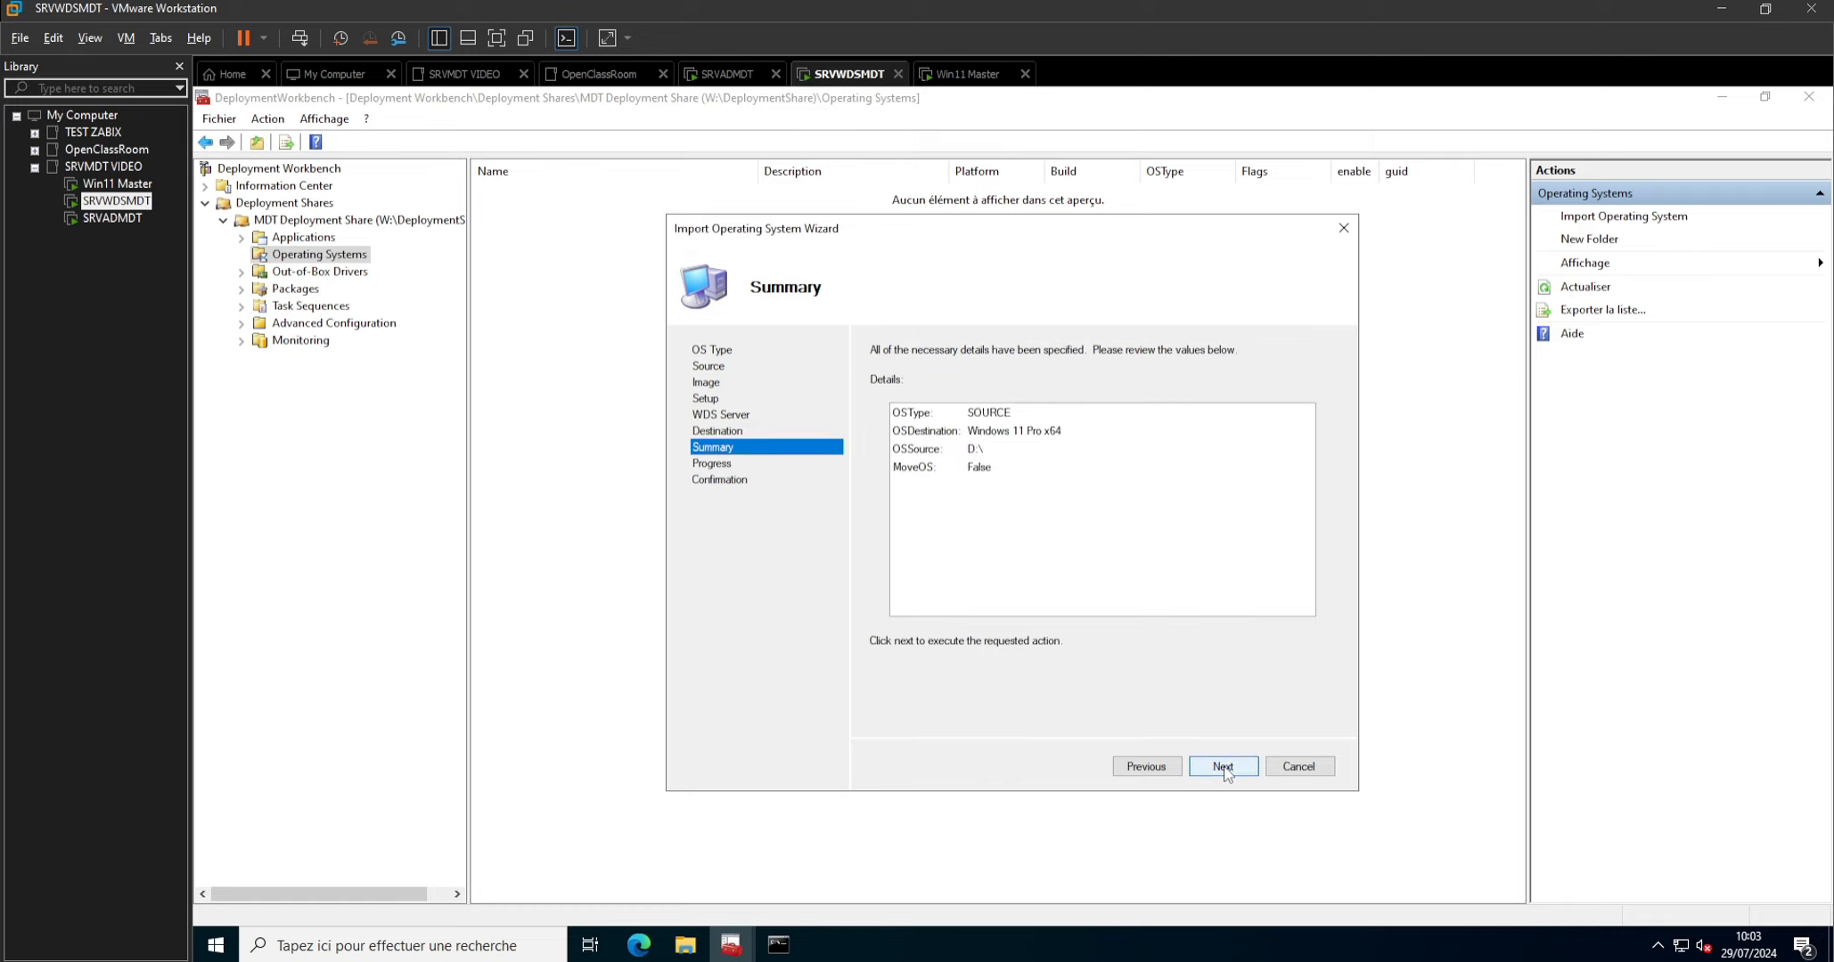
pyautogui.click(1224, 768)
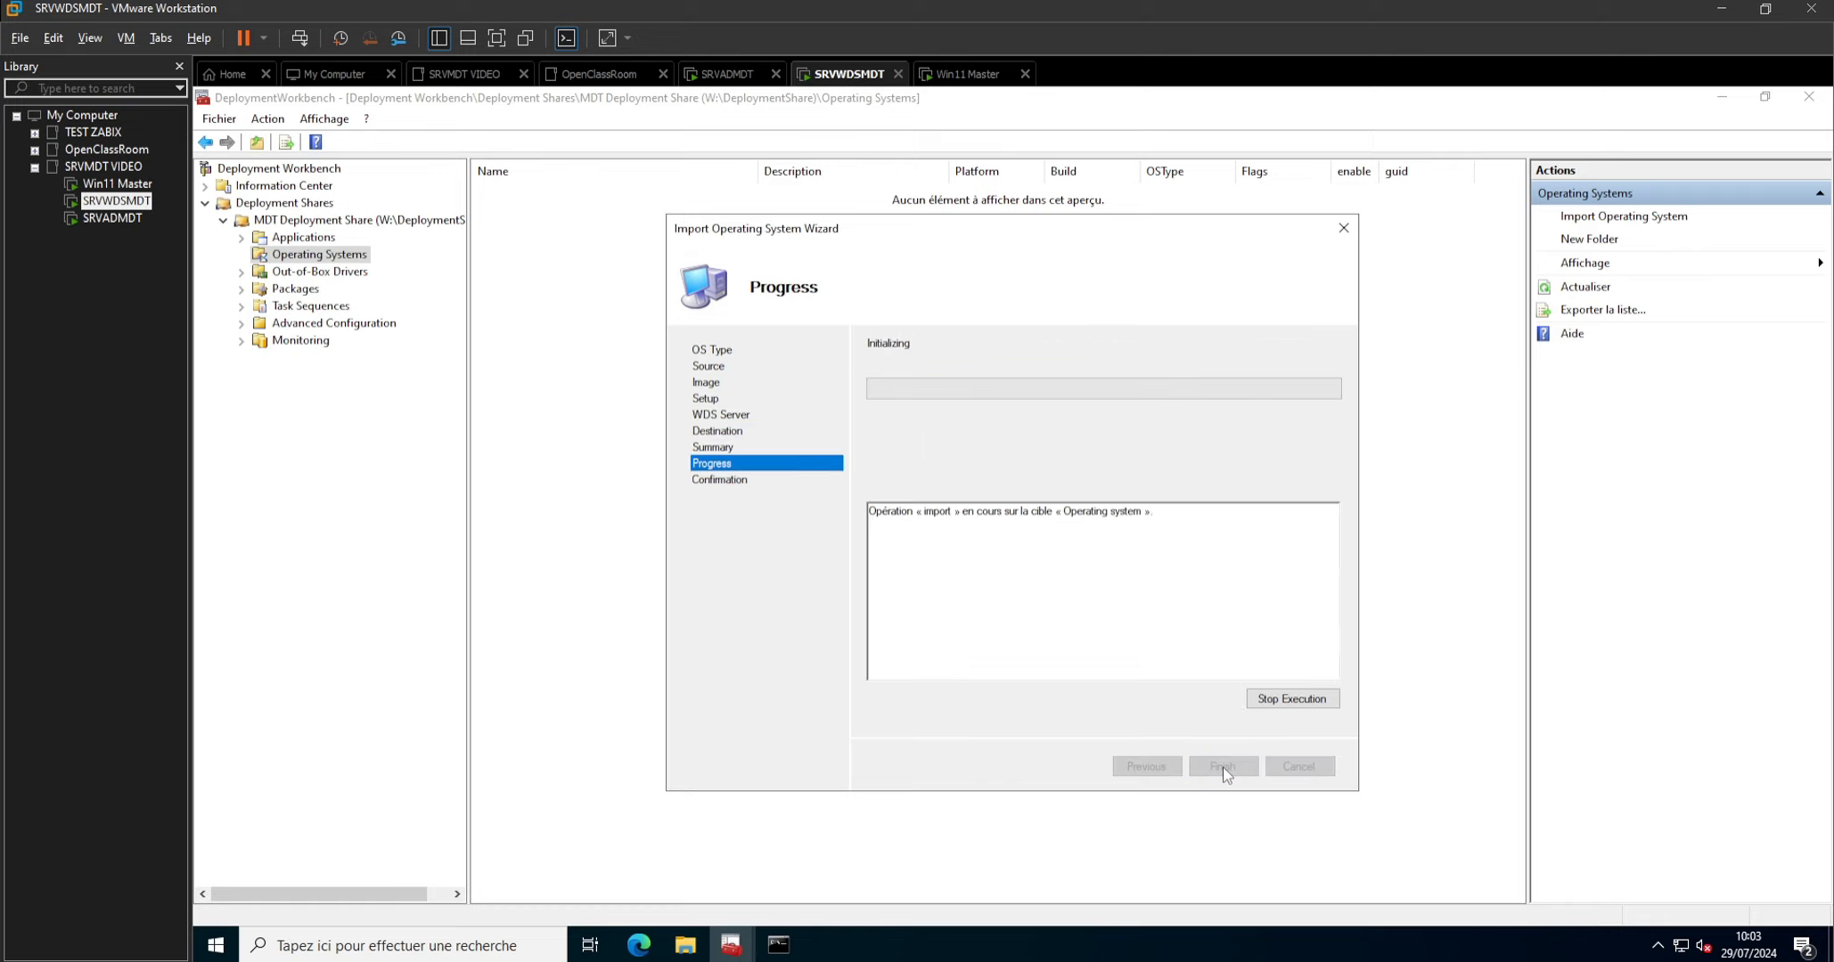
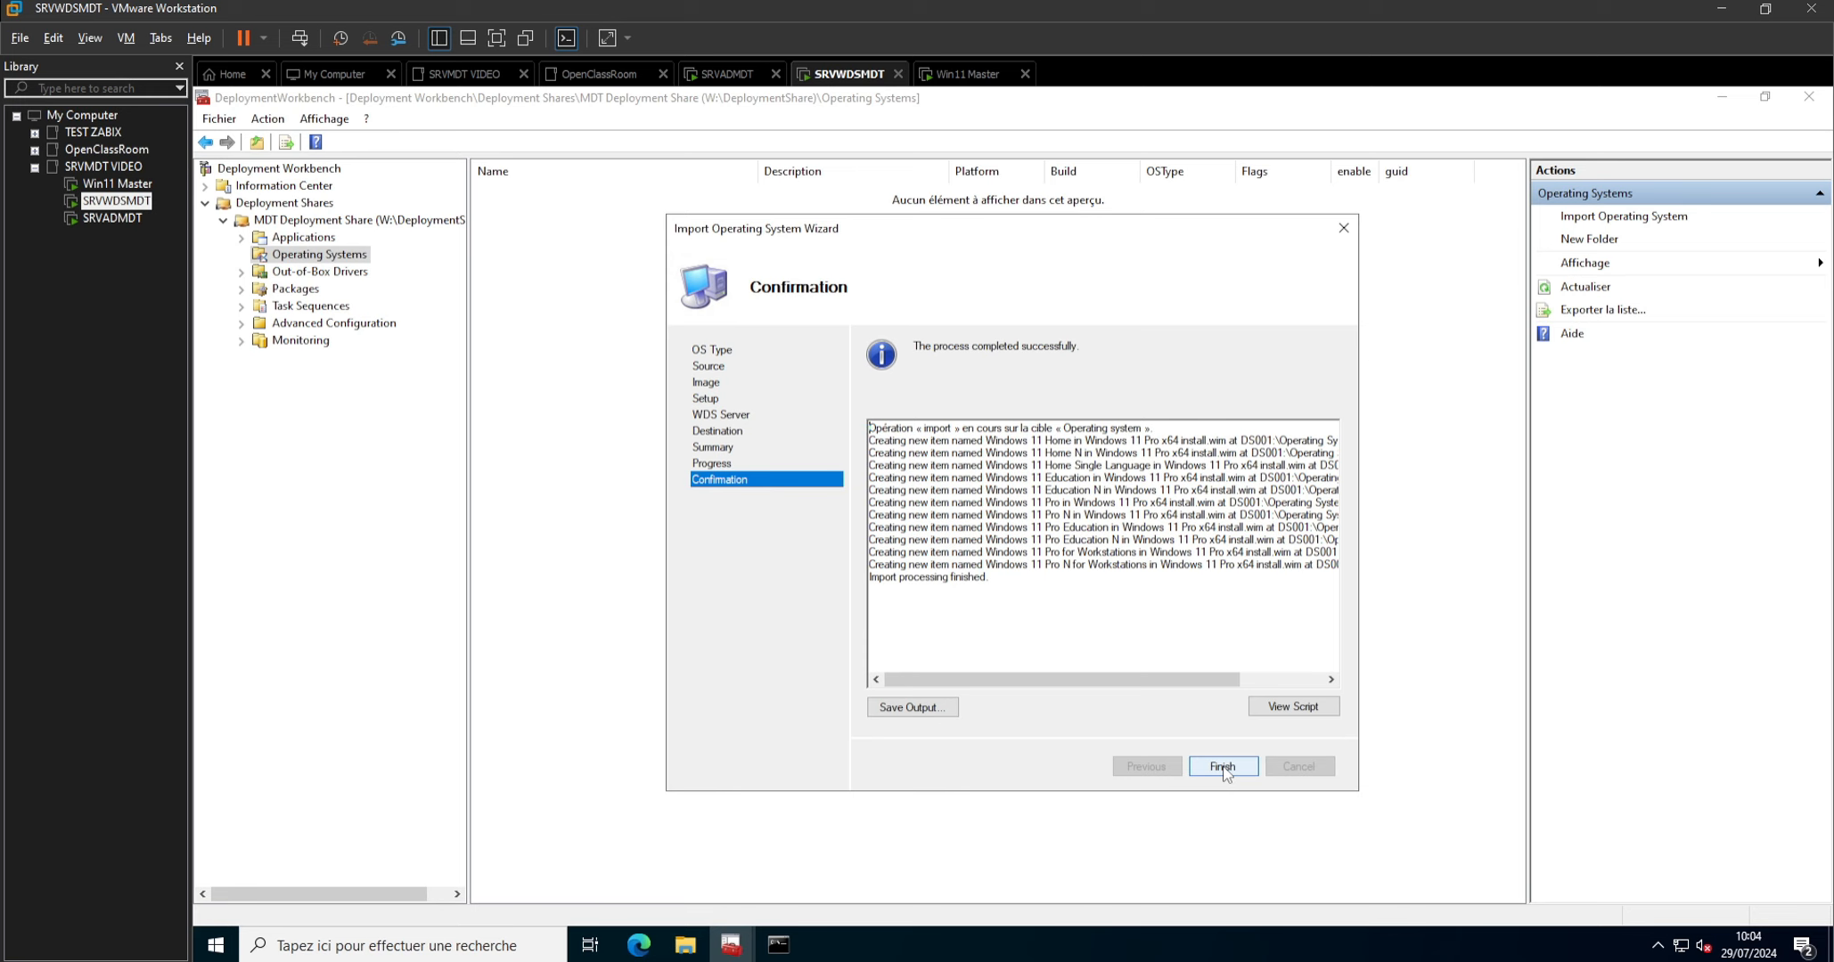
# Close the finished import and completely delete every imported Windows 11 edition except Windows 11 Pro, including copies in other folders.
pyautogui.click(1222, 767)
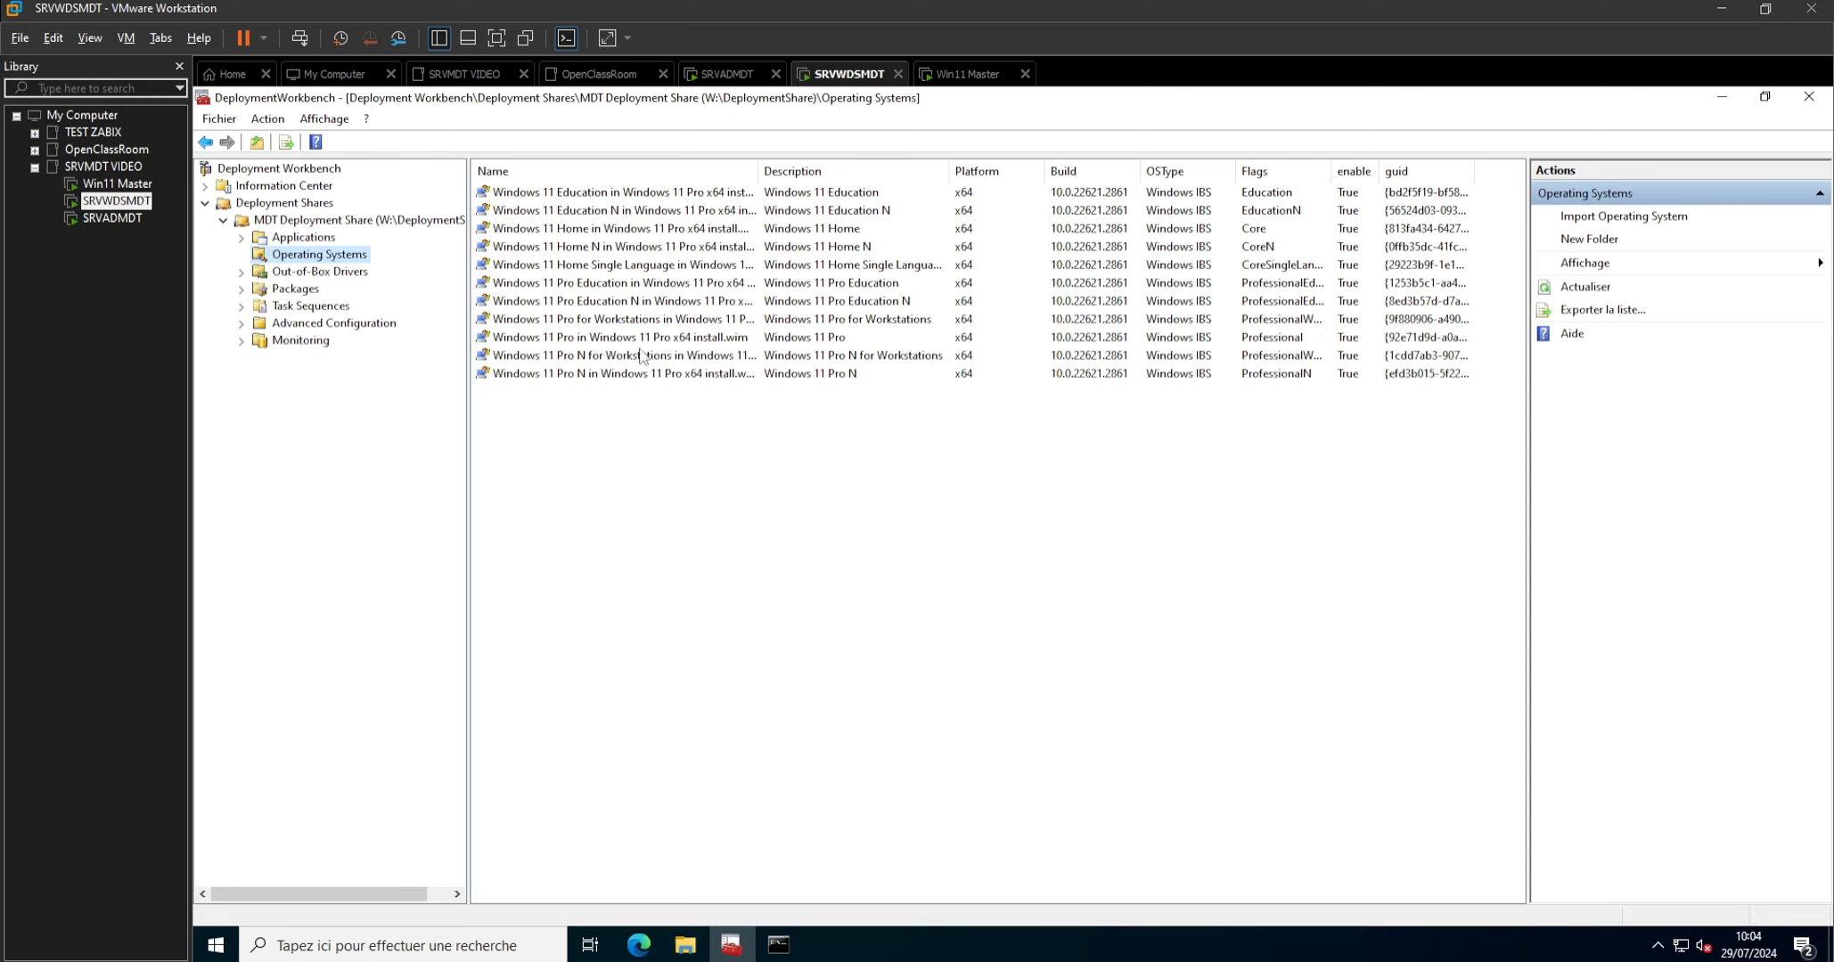
pyautogui.click(629, 194)
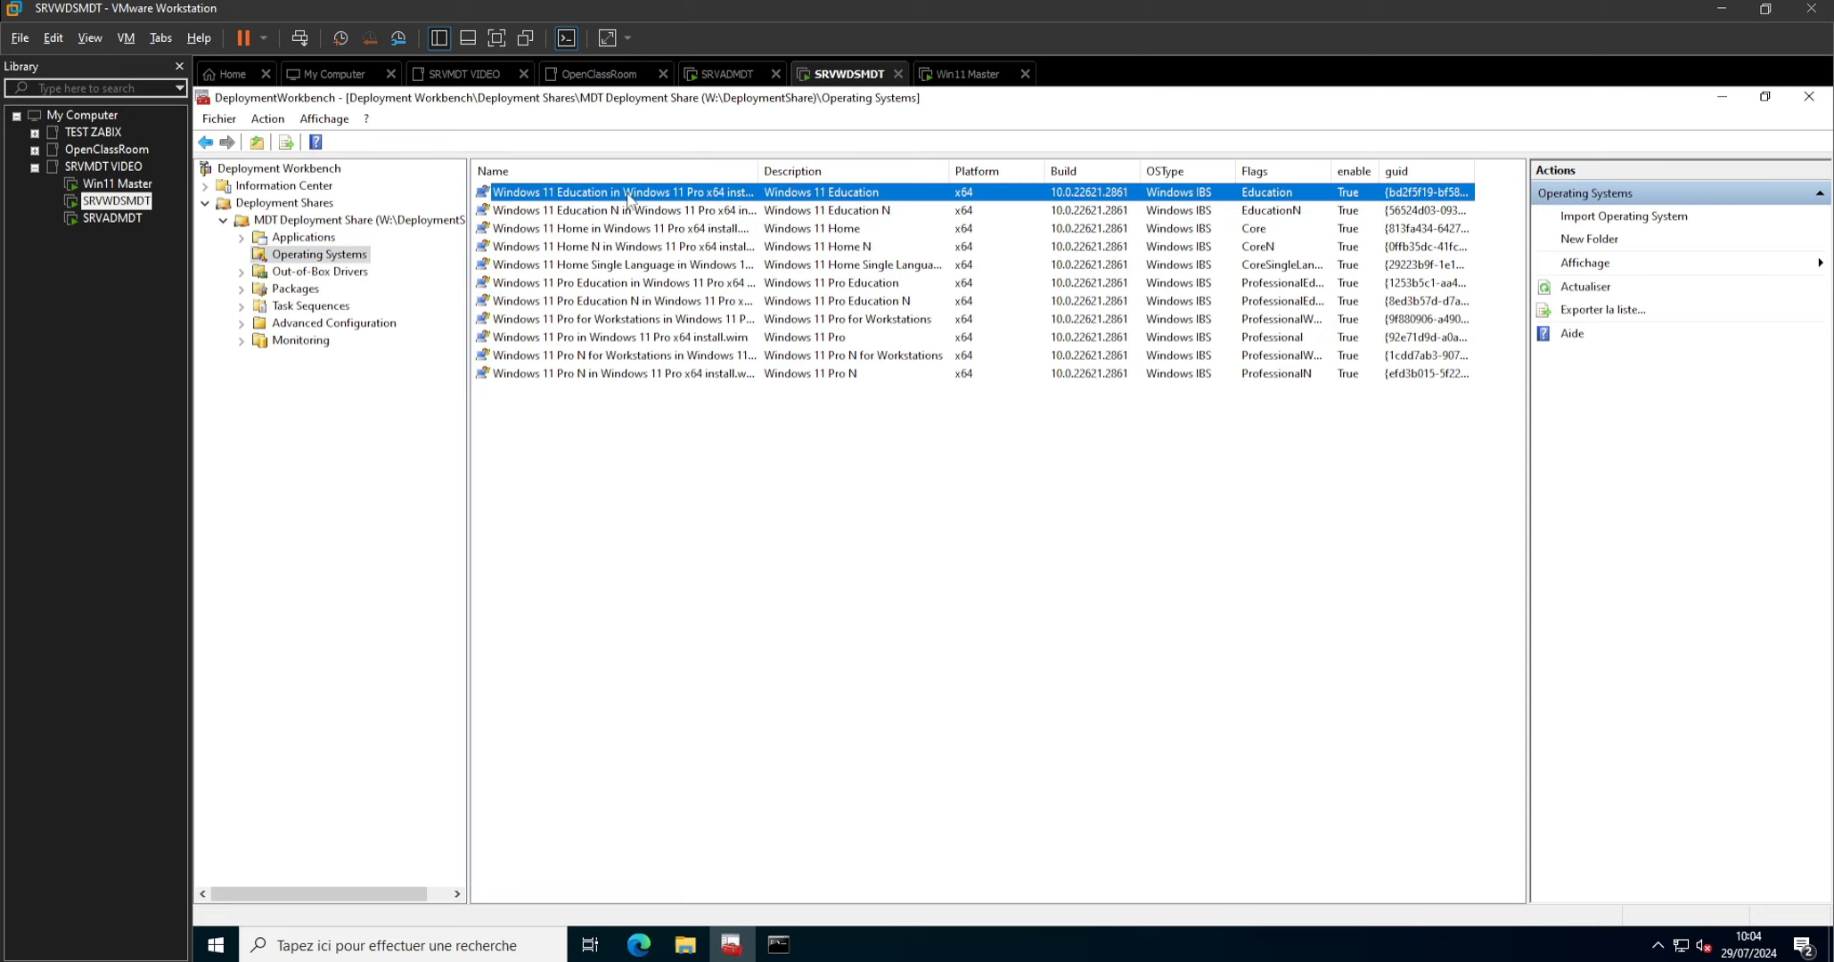
pyautogui.keyDown('ctrl'); pyautogui.click(584, 374); pyautogui.keyUp('ctrl')
pyautogui.keyDown('ctrl'); pyautogui.click(570, 374); pyautogui.keyUp('ctrl')
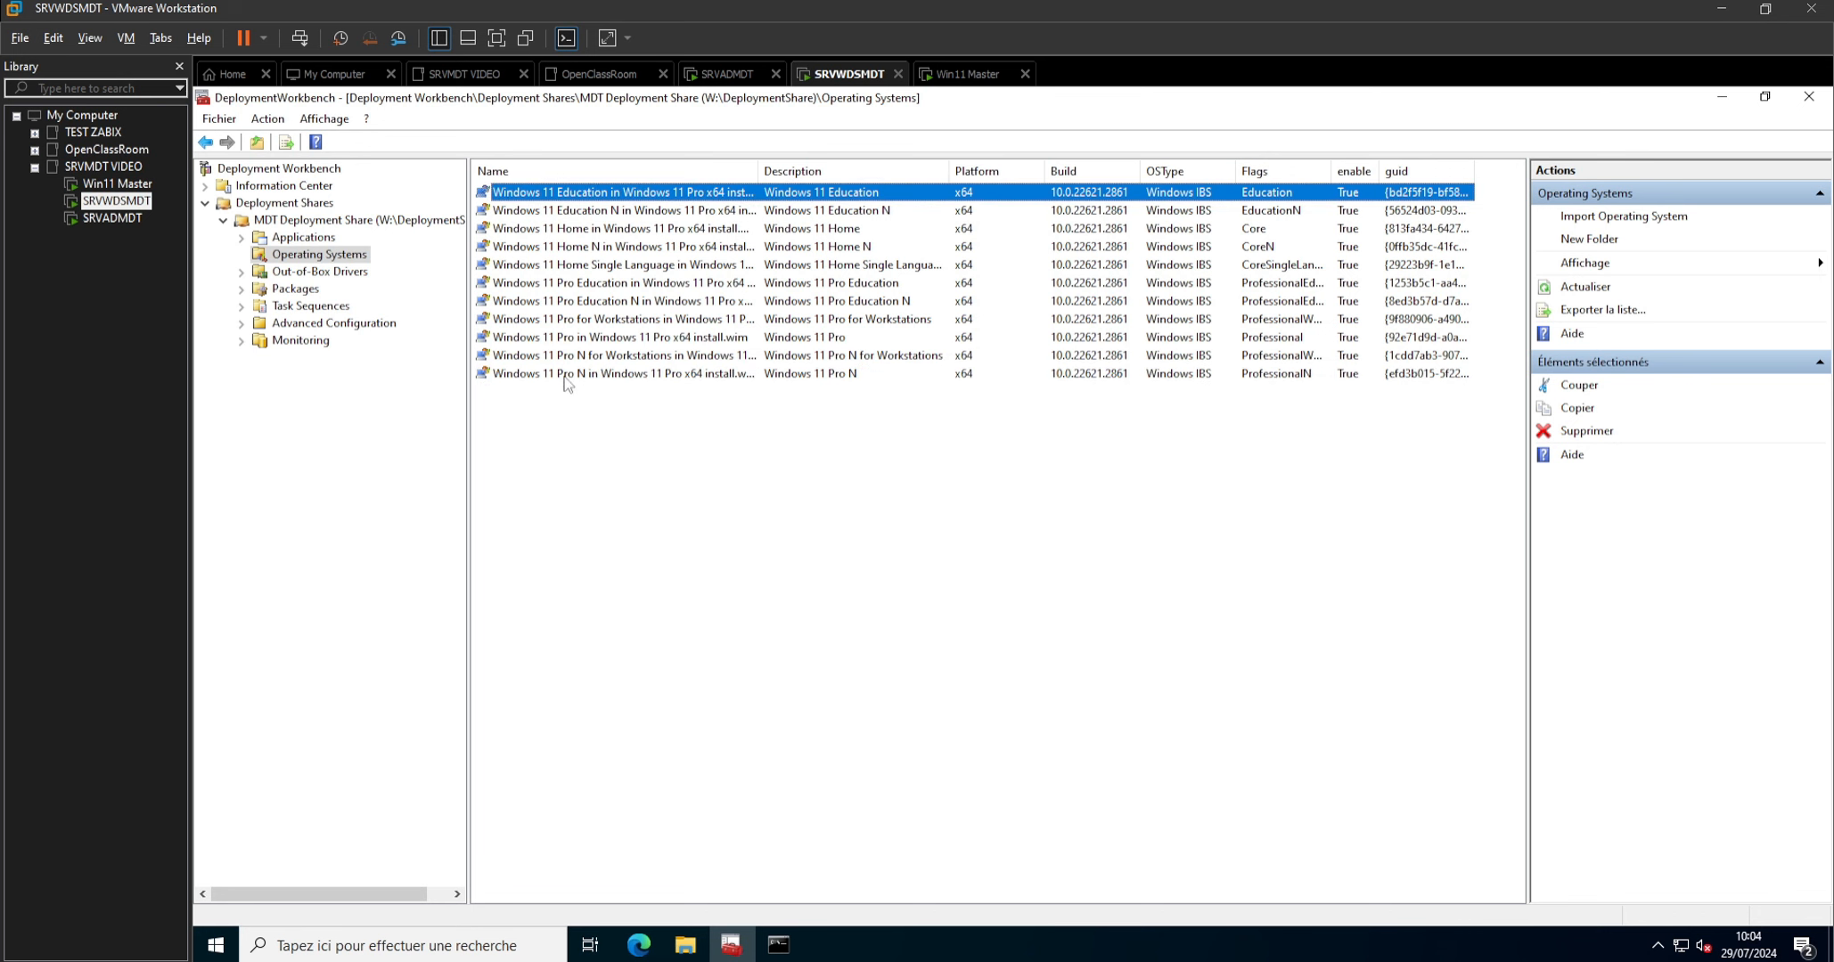
pyautogui.keyDown('shift'); pyautogui.click(570, 374); pyautogui.keyUp('shift')
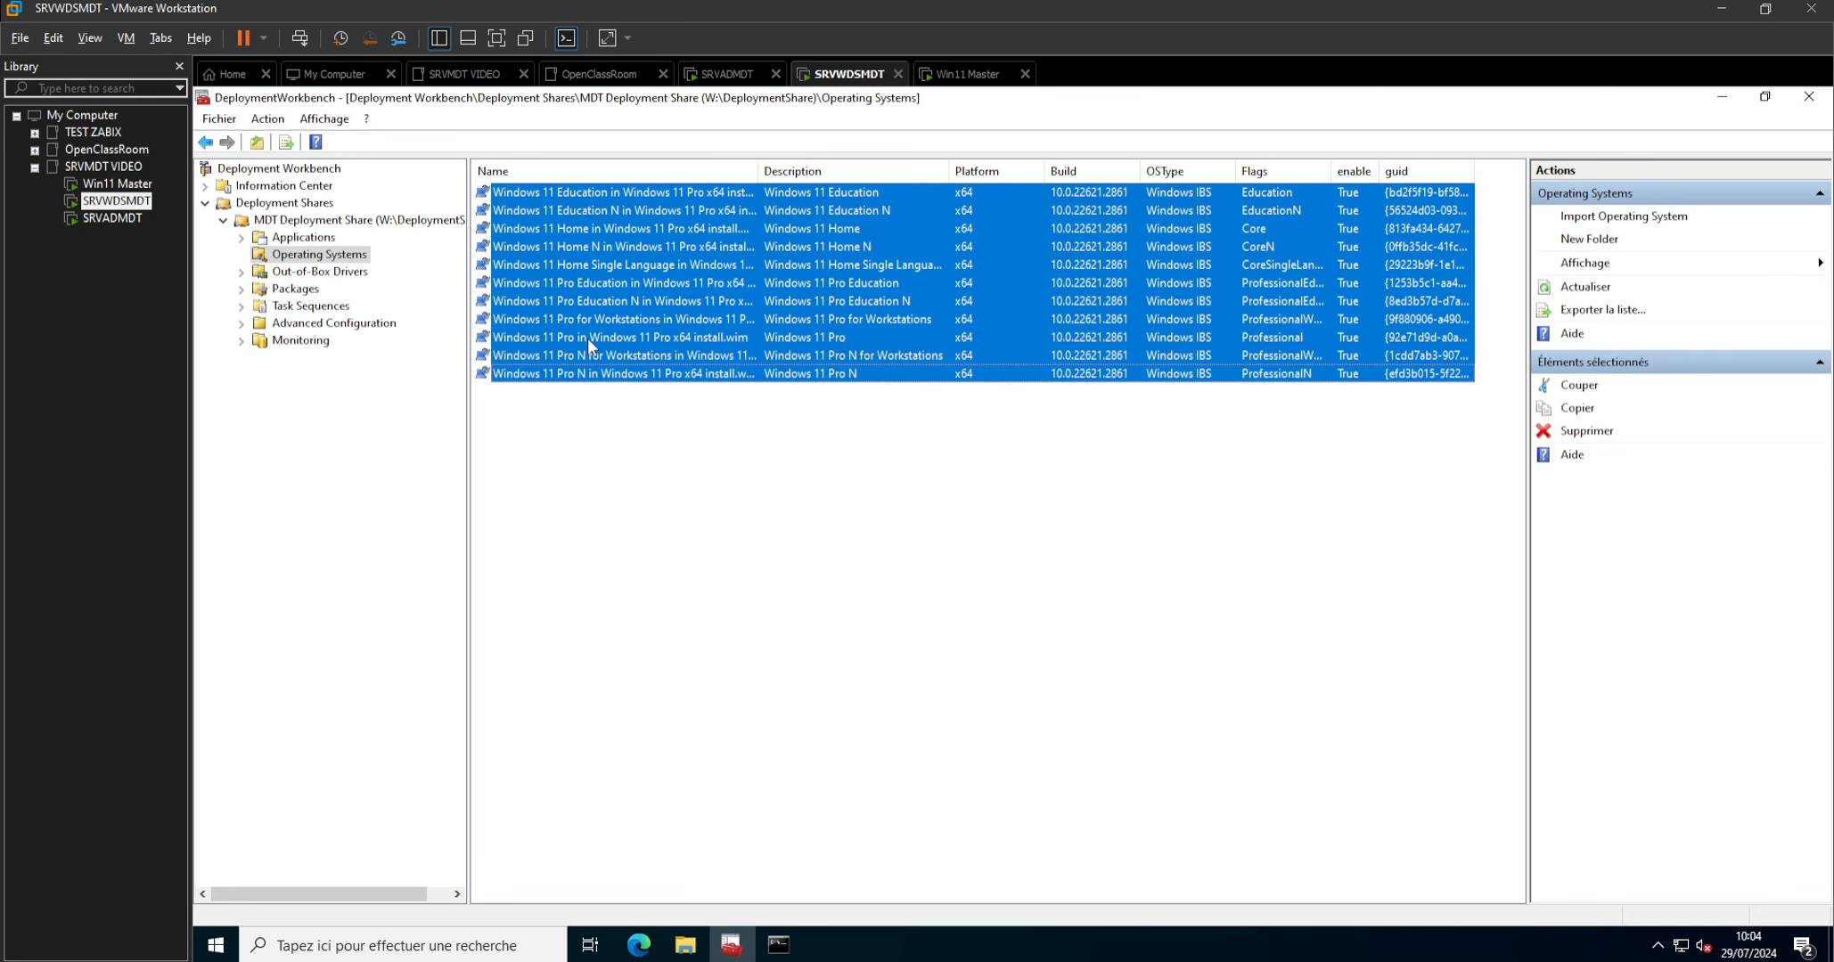
pyautogui.keyDown('ctrl'); pyautogui.click(587, 338); pyautogui.keyUp('ctrl')
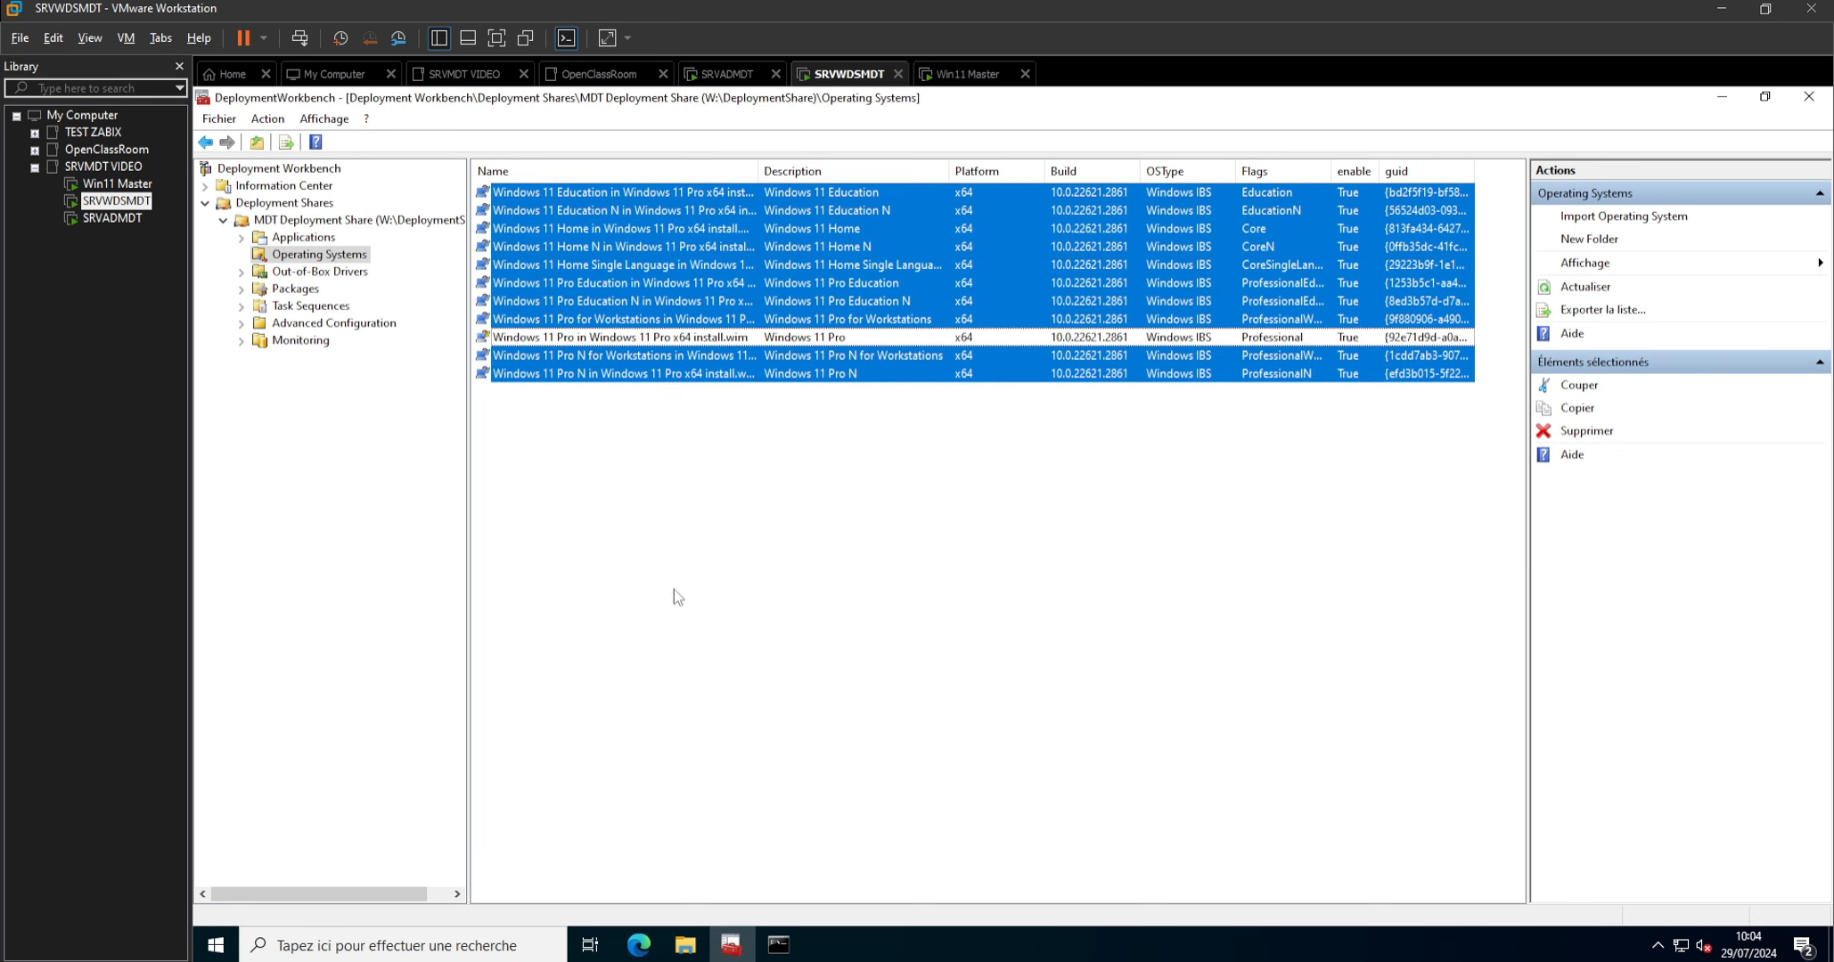
pyautogui.rightClick(591, 224)
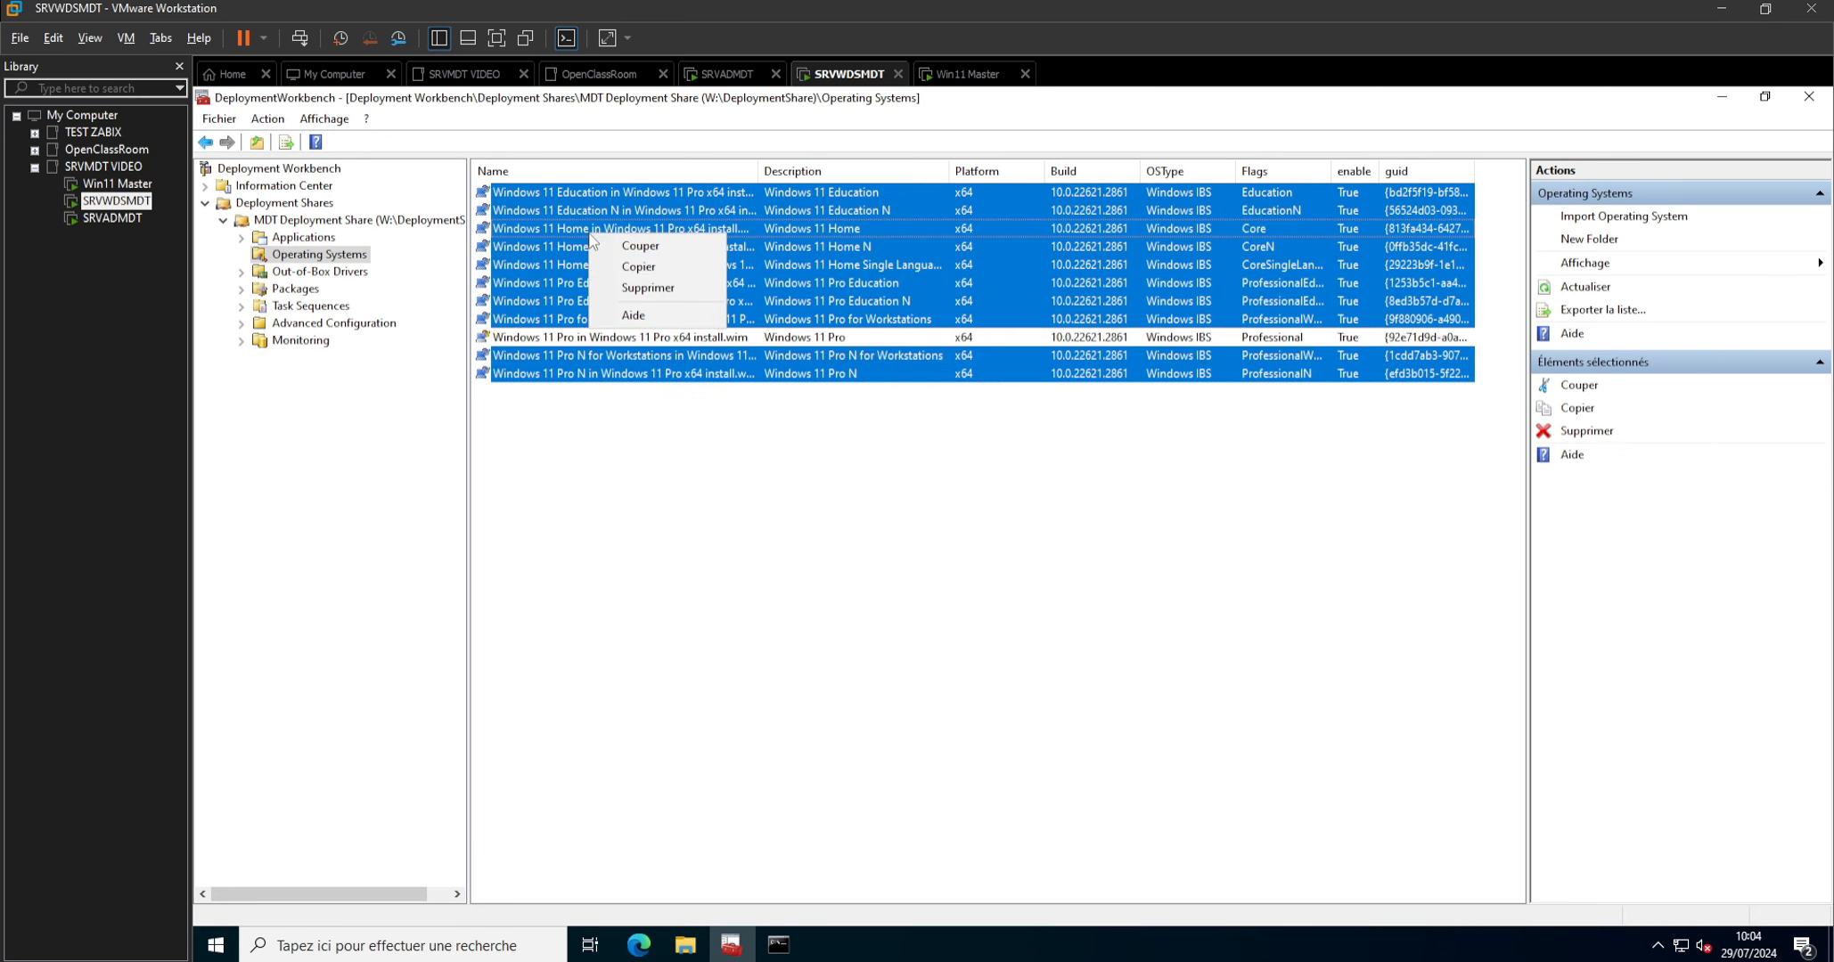
pyautogui.click(643, 303)
pyautogui.click(871, 704)
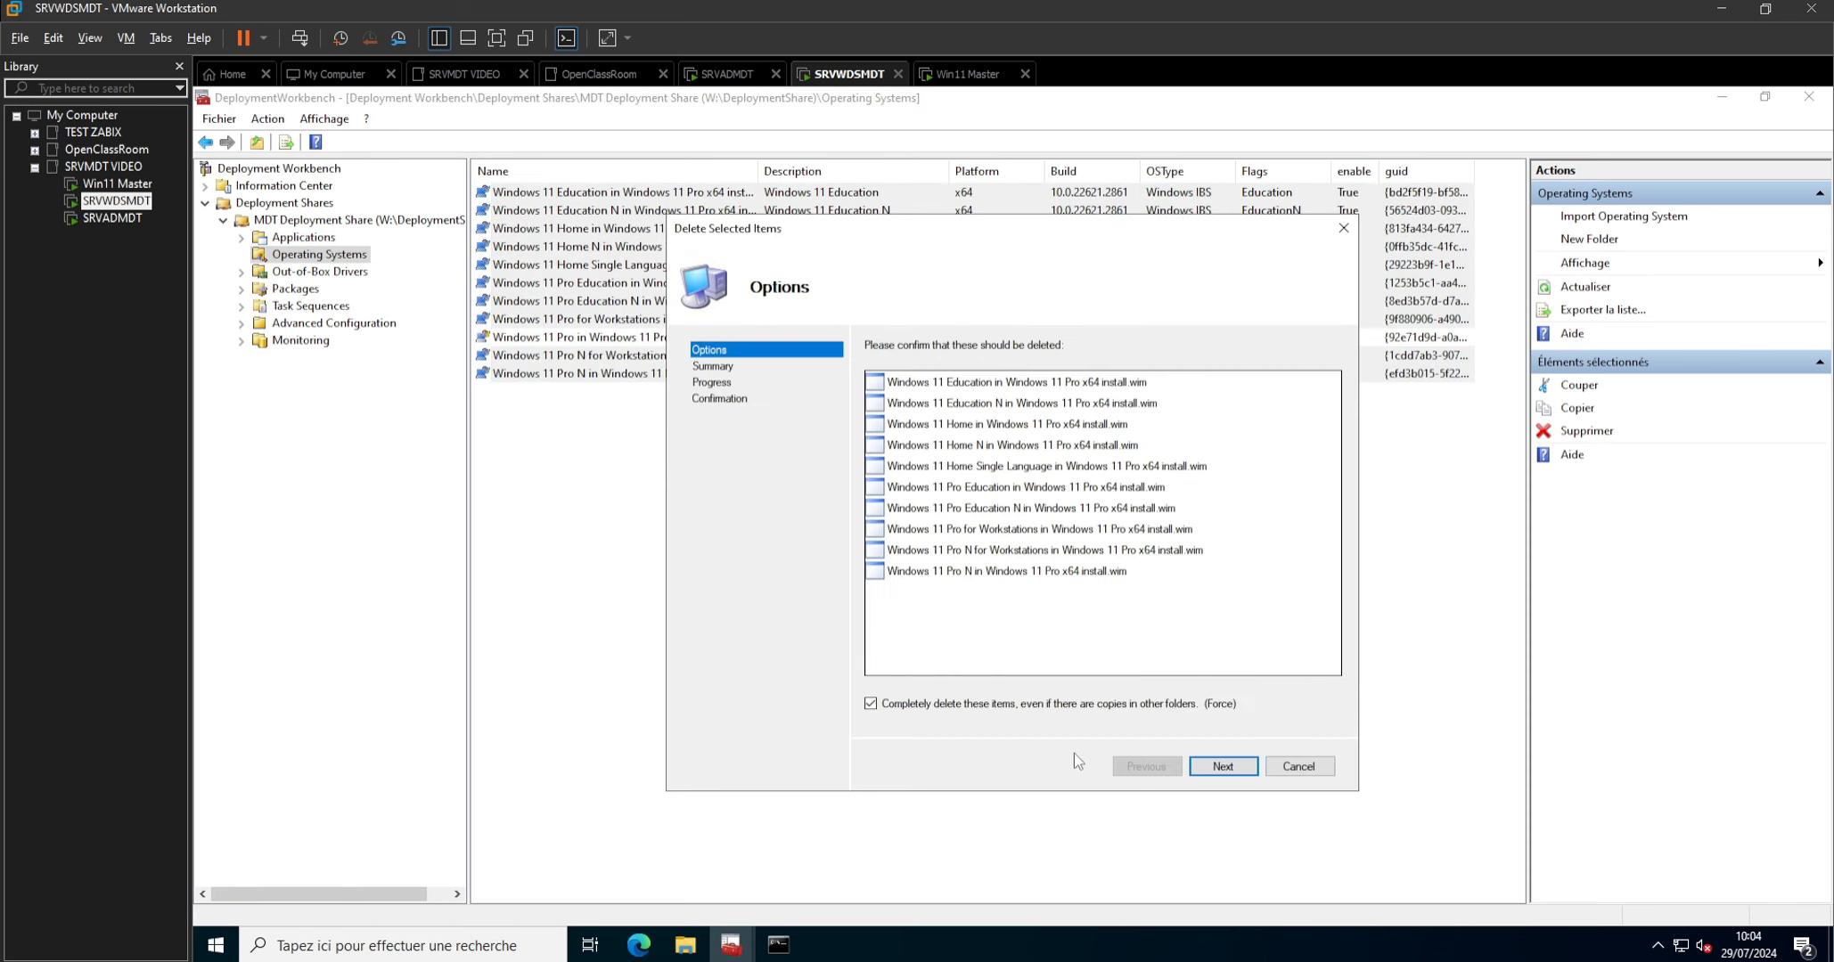
pyautogui.click(1219, 767)
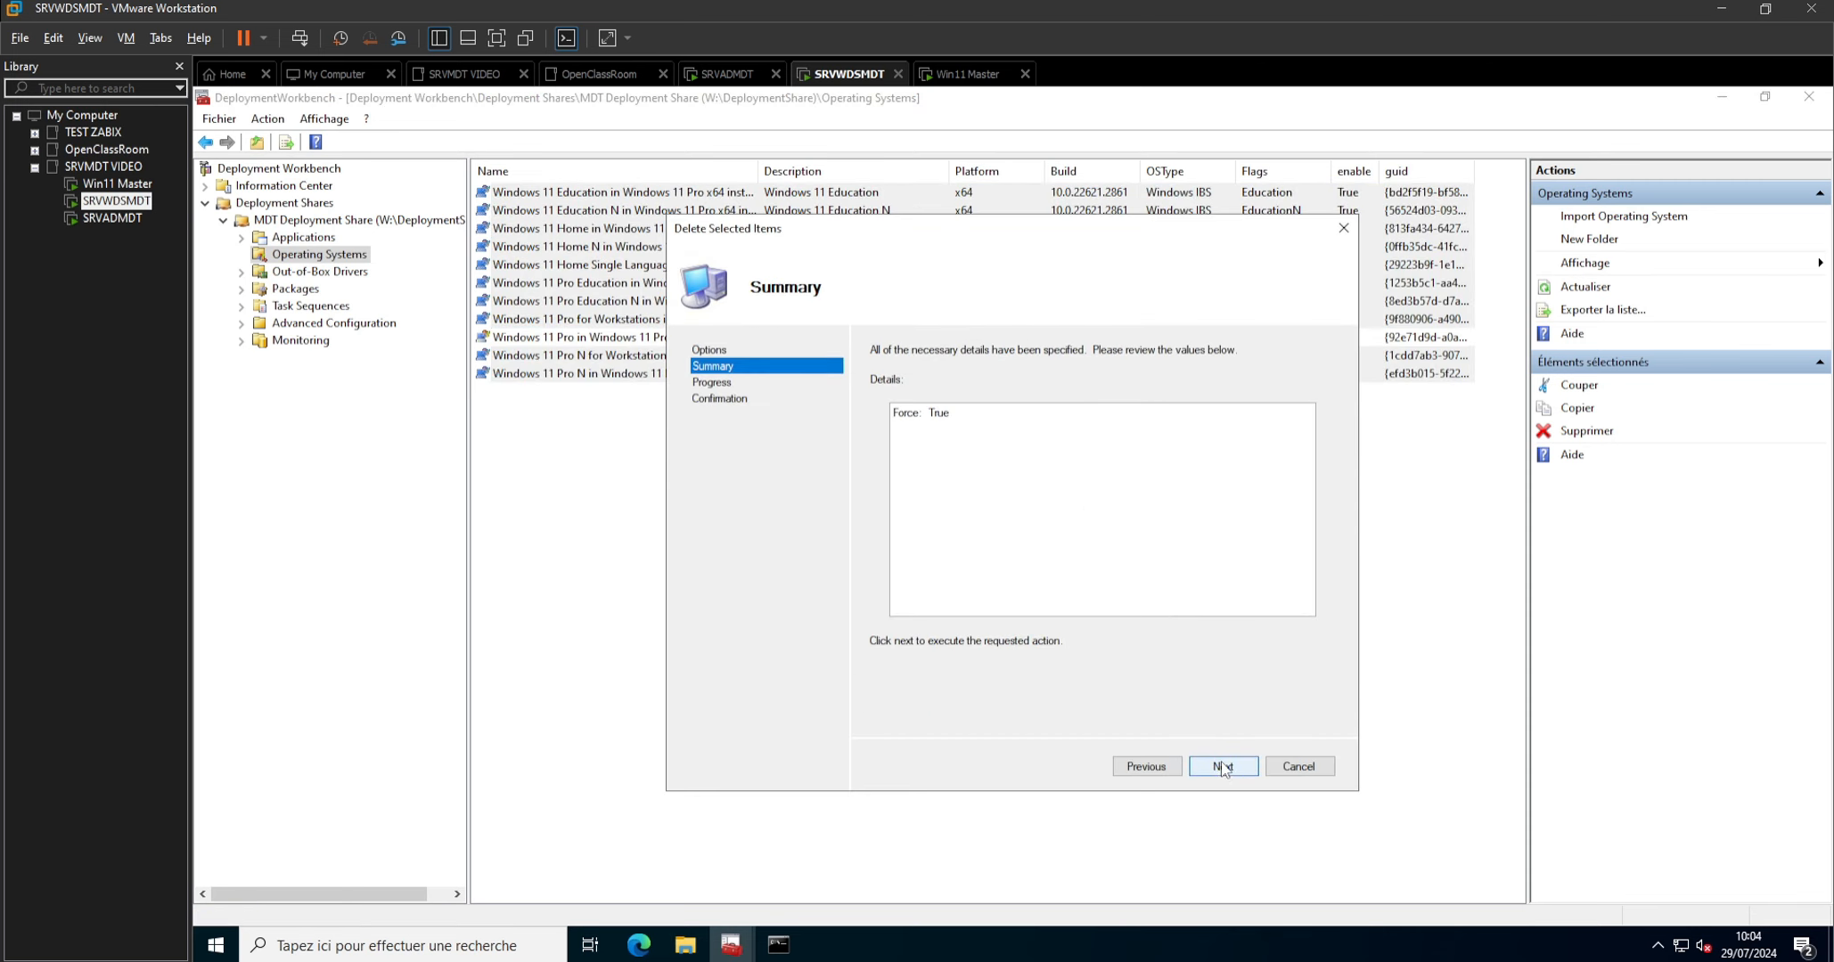
pyautogui.click(1221, 767)
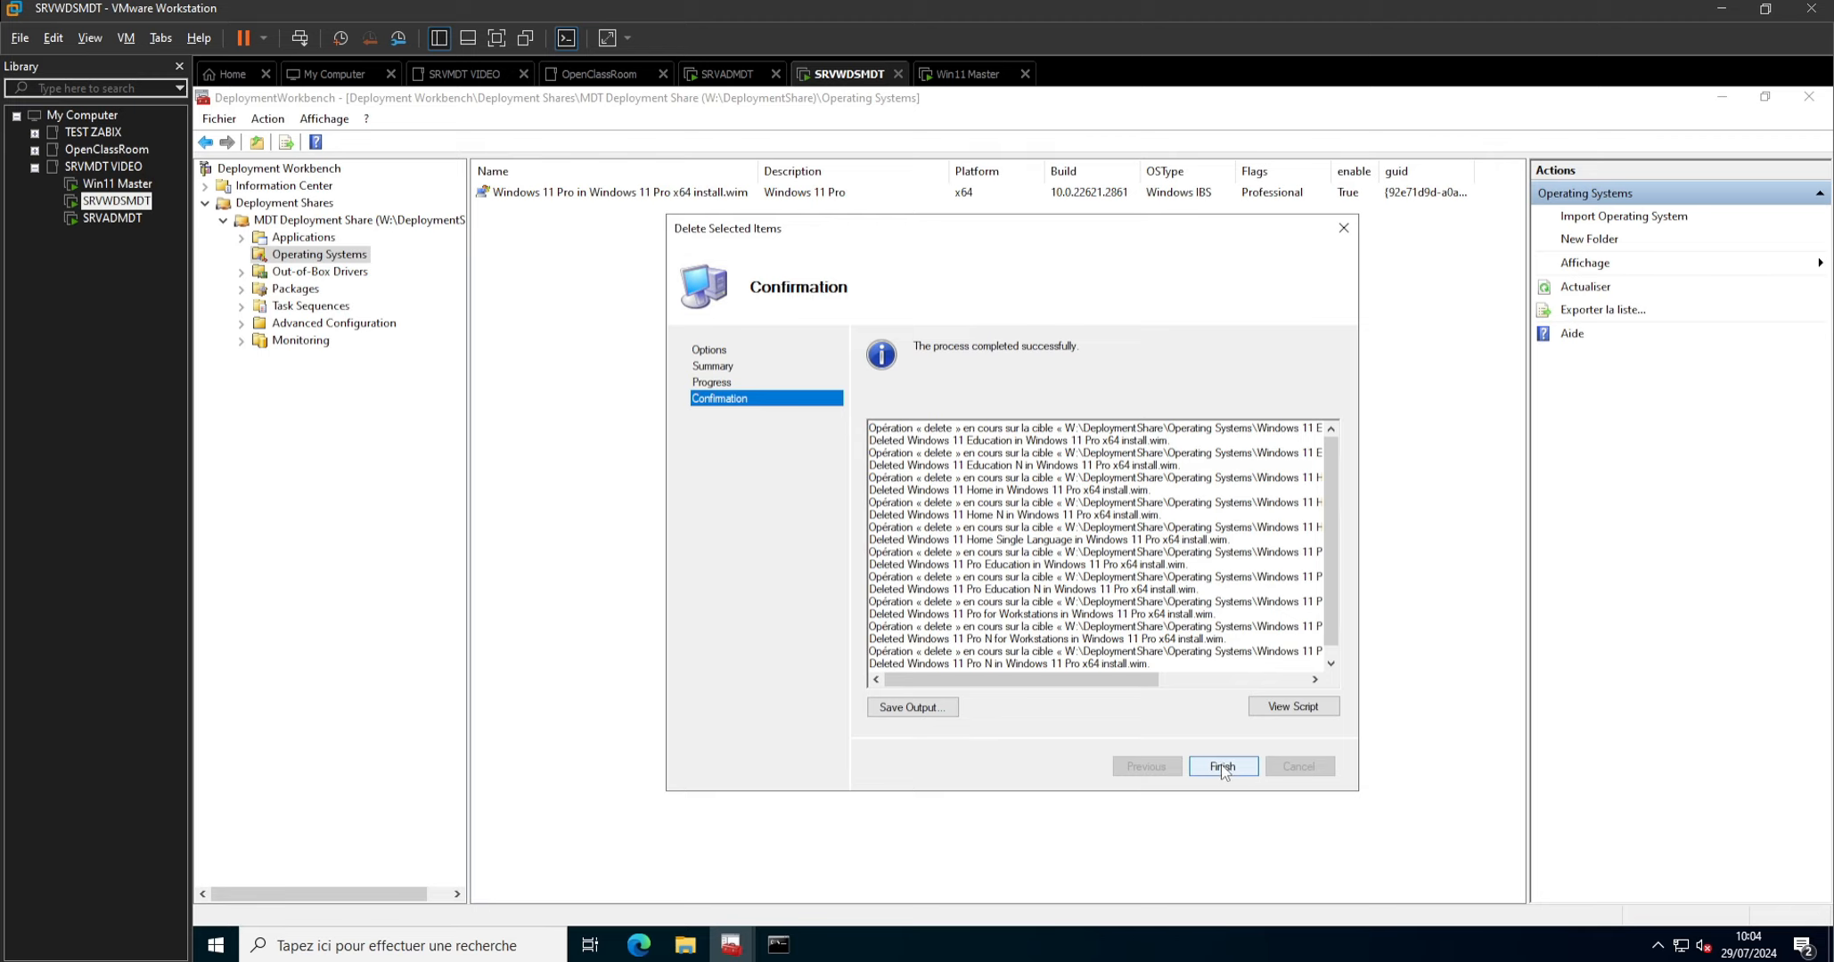
pyautogui.click(1222, 767)
# Start a new task sequence in the Task Sequences folder with the ID Capt-Win11Master.
pyautogui.press('Num_Lock')
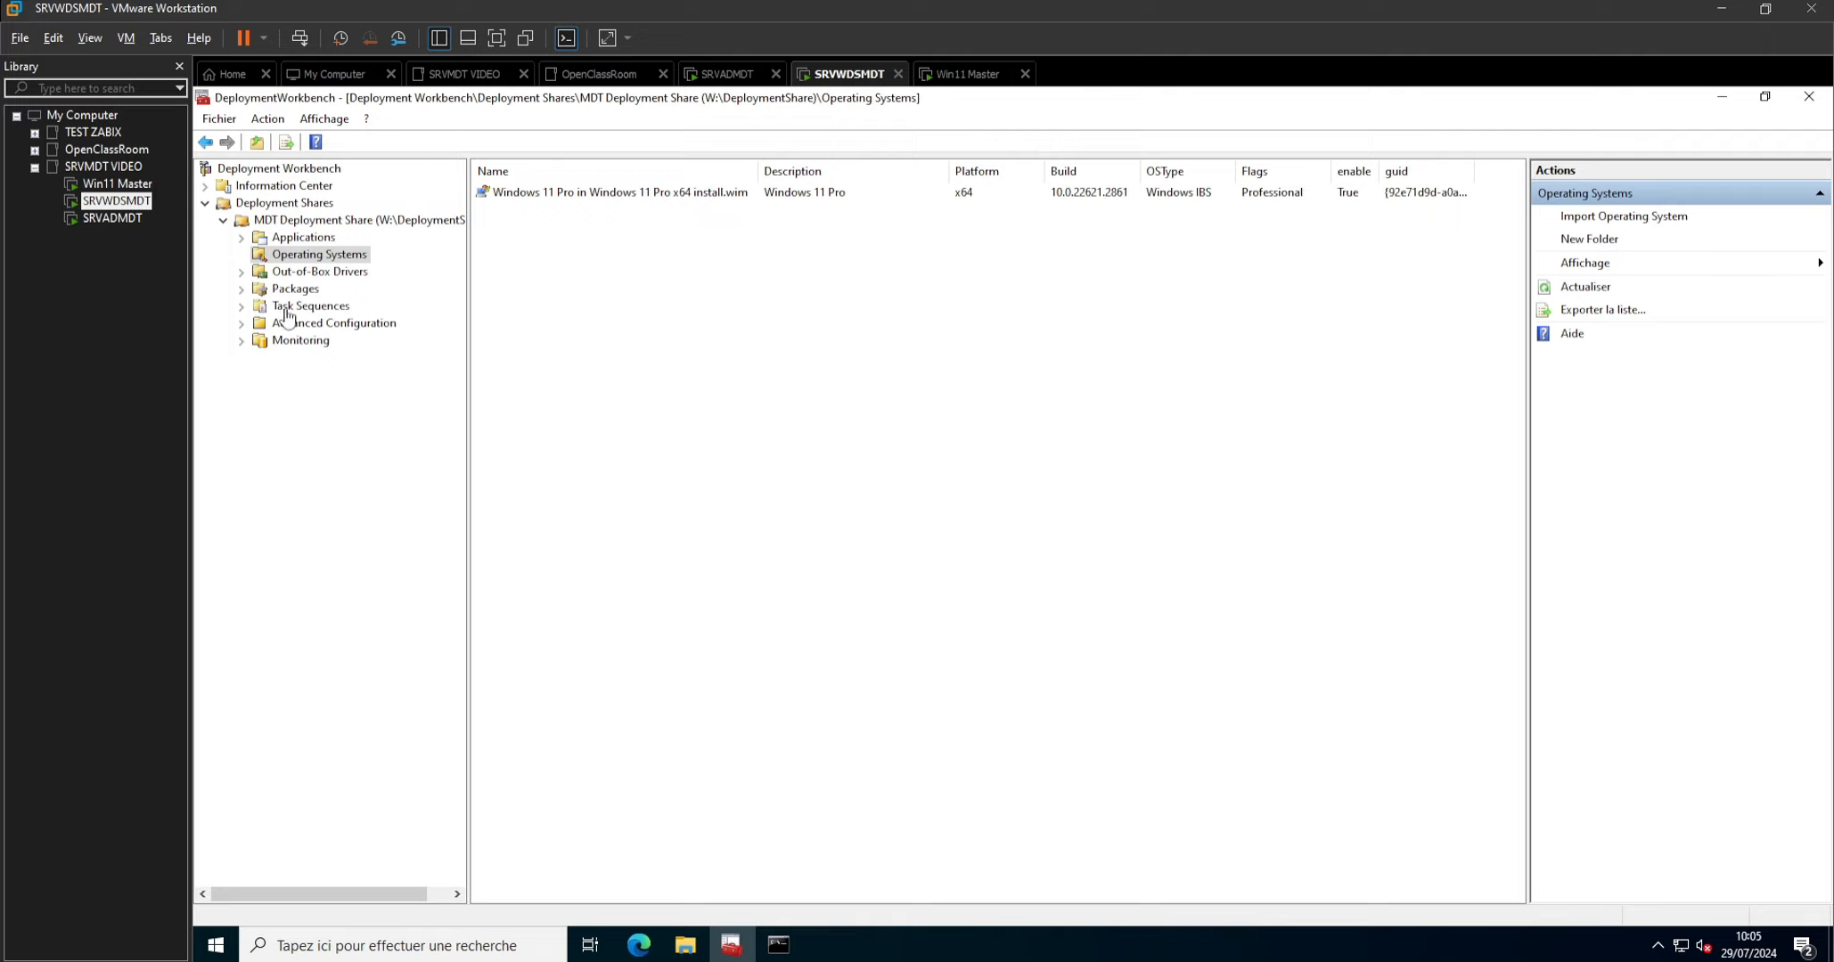
pyautogui.press('Num_Lock')
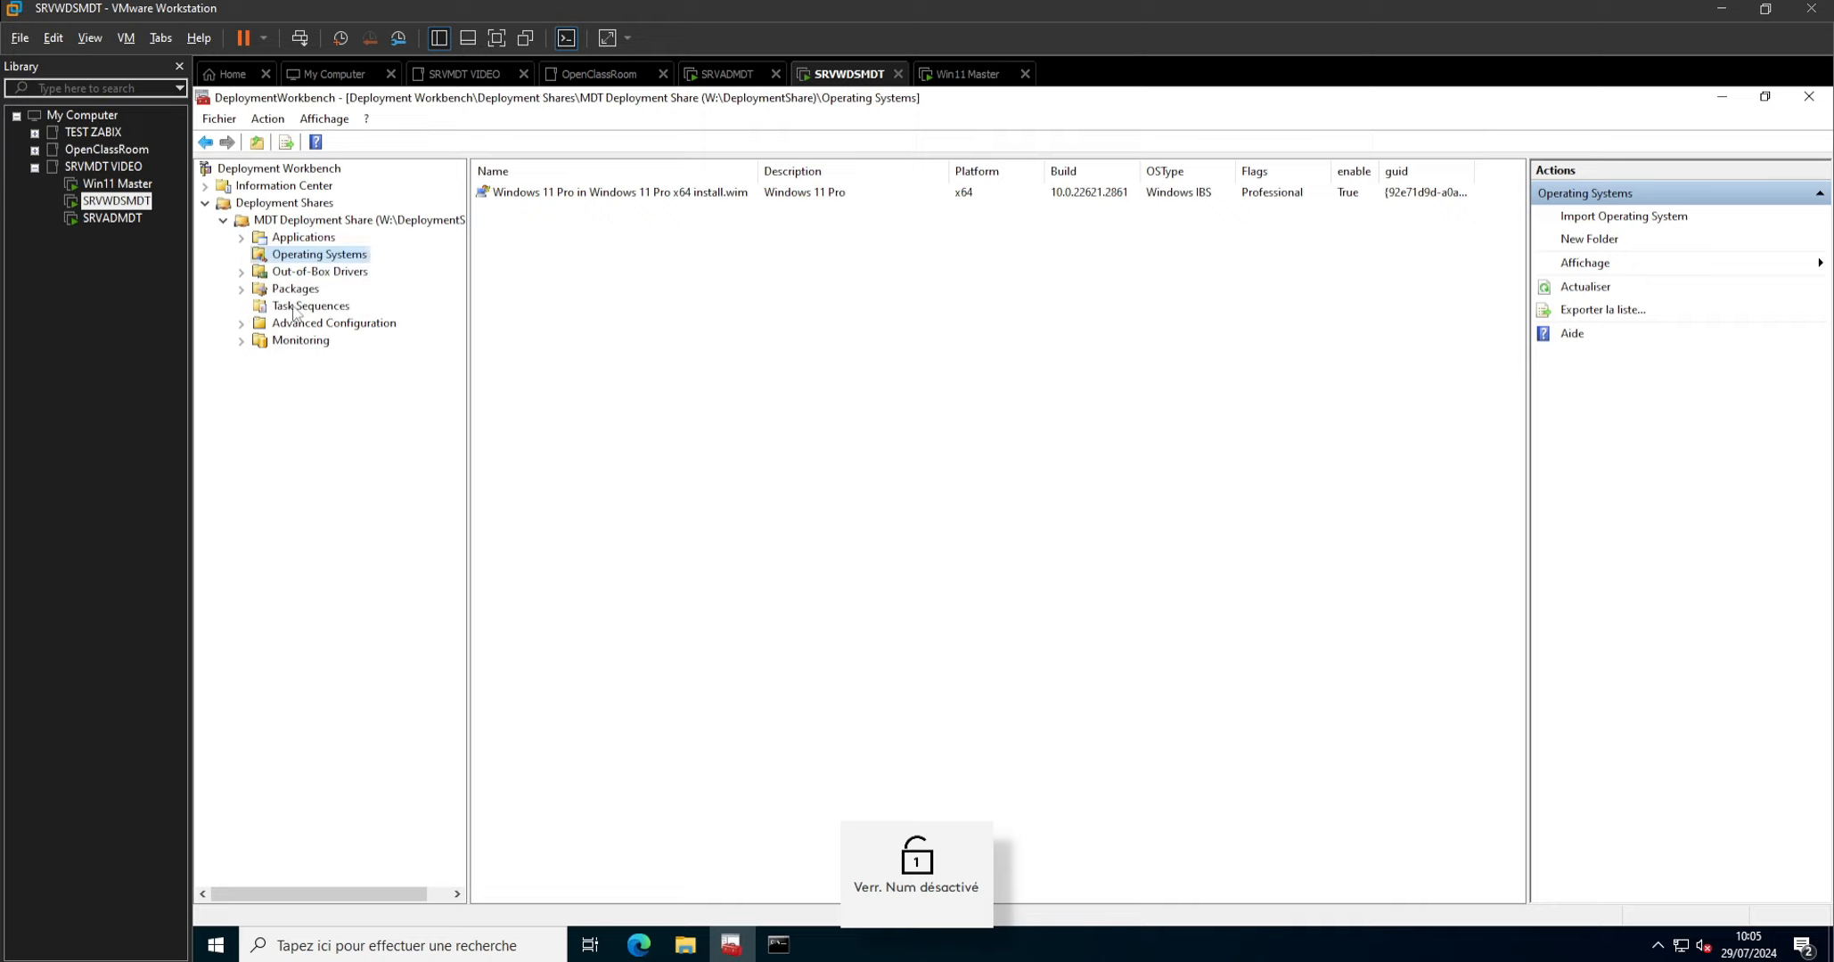
pyautogui.rightClick(297, 307)
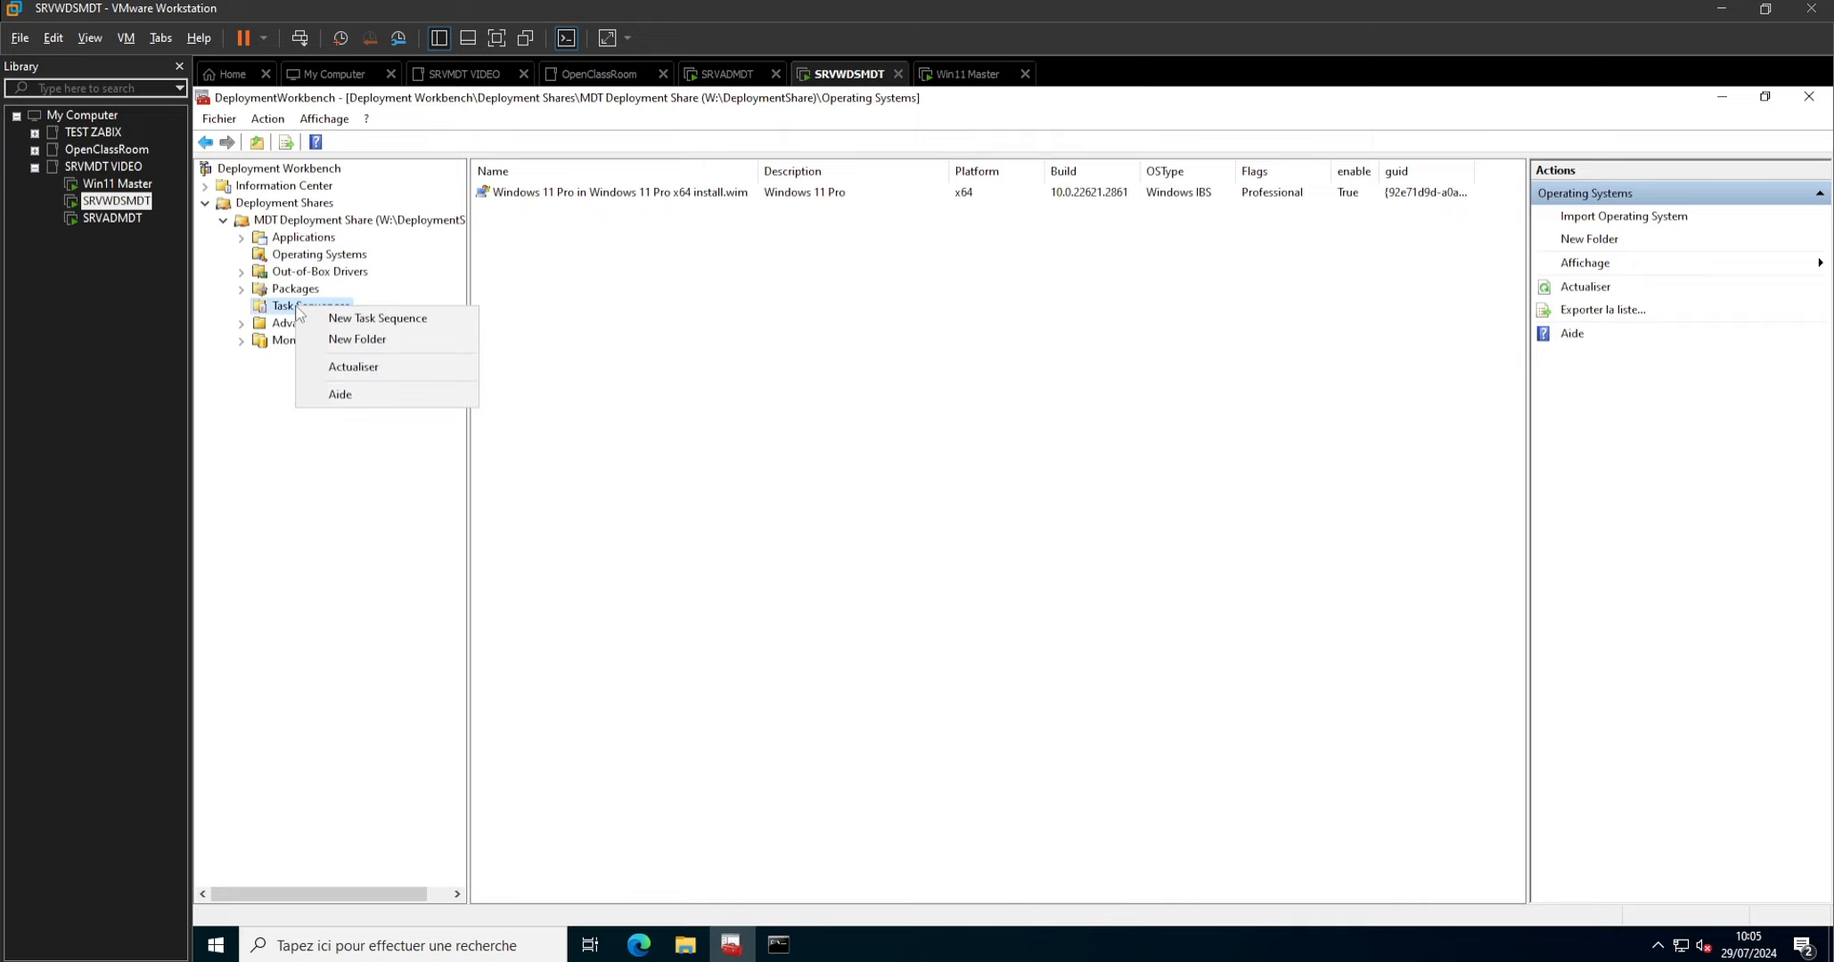
pyautogui.click(346, 322)
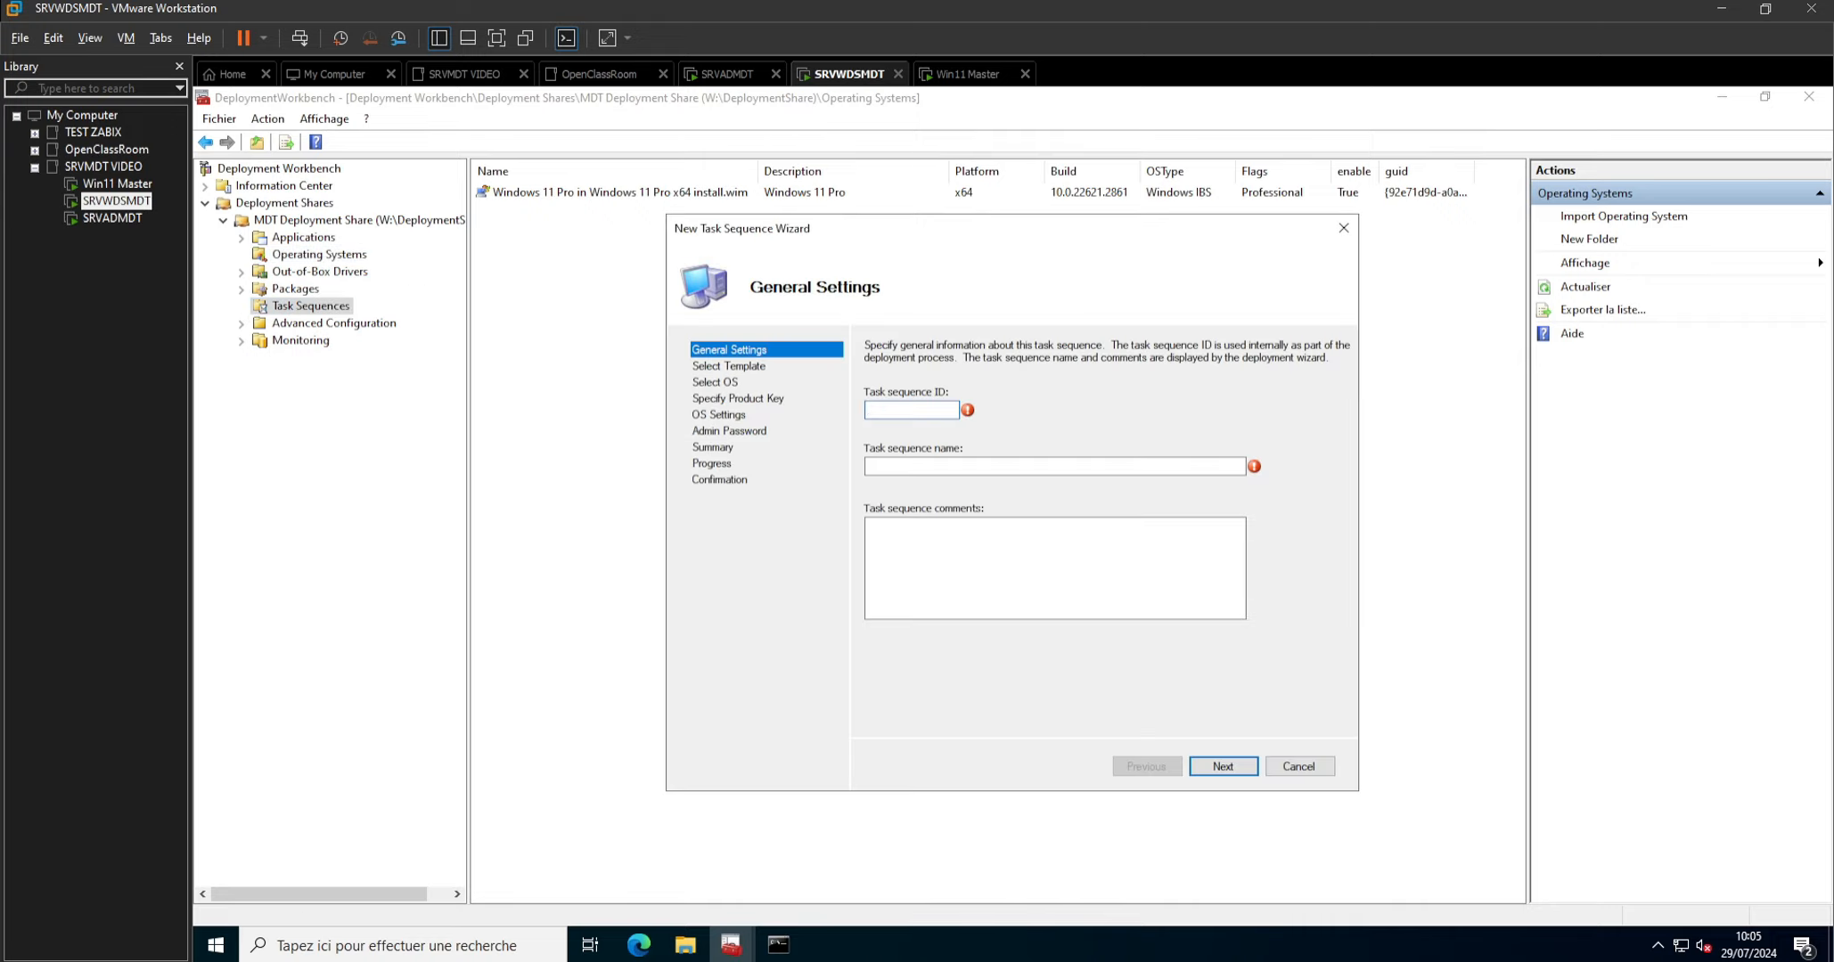
pyautogui.write('Capt-Win')
pyautogui.press('Num_Lock')
pyautogui.write('11')
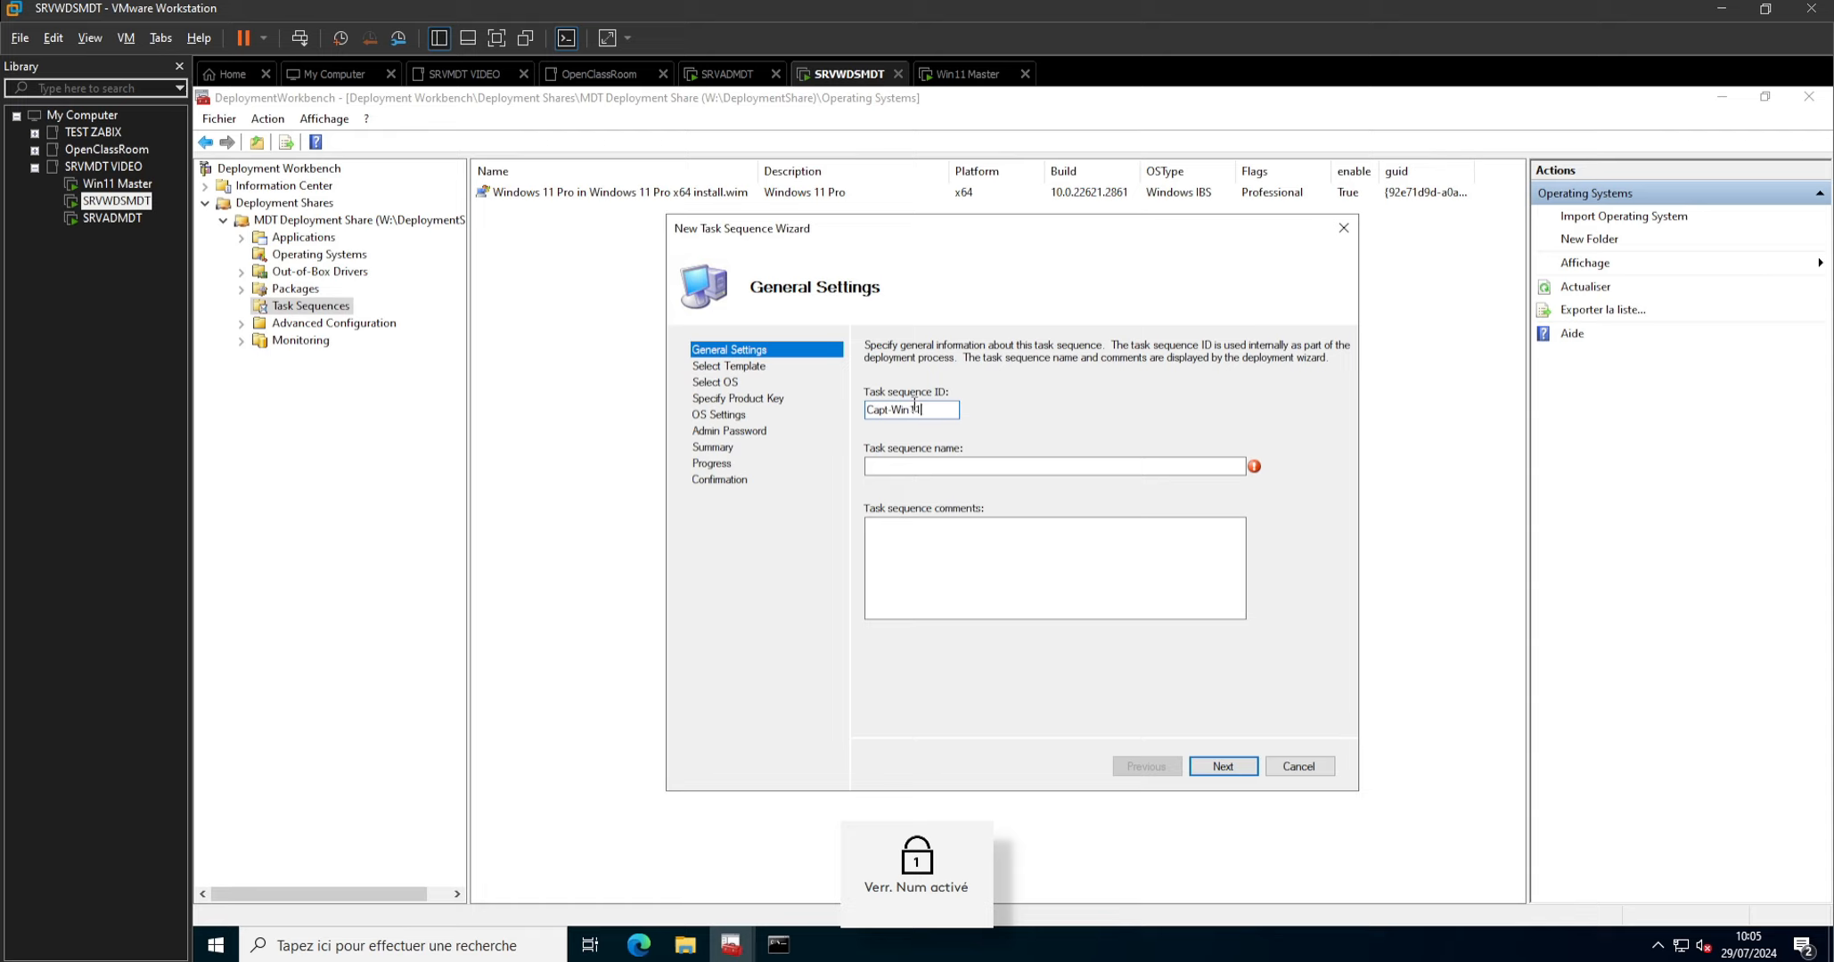
pyautogui.write('Master')
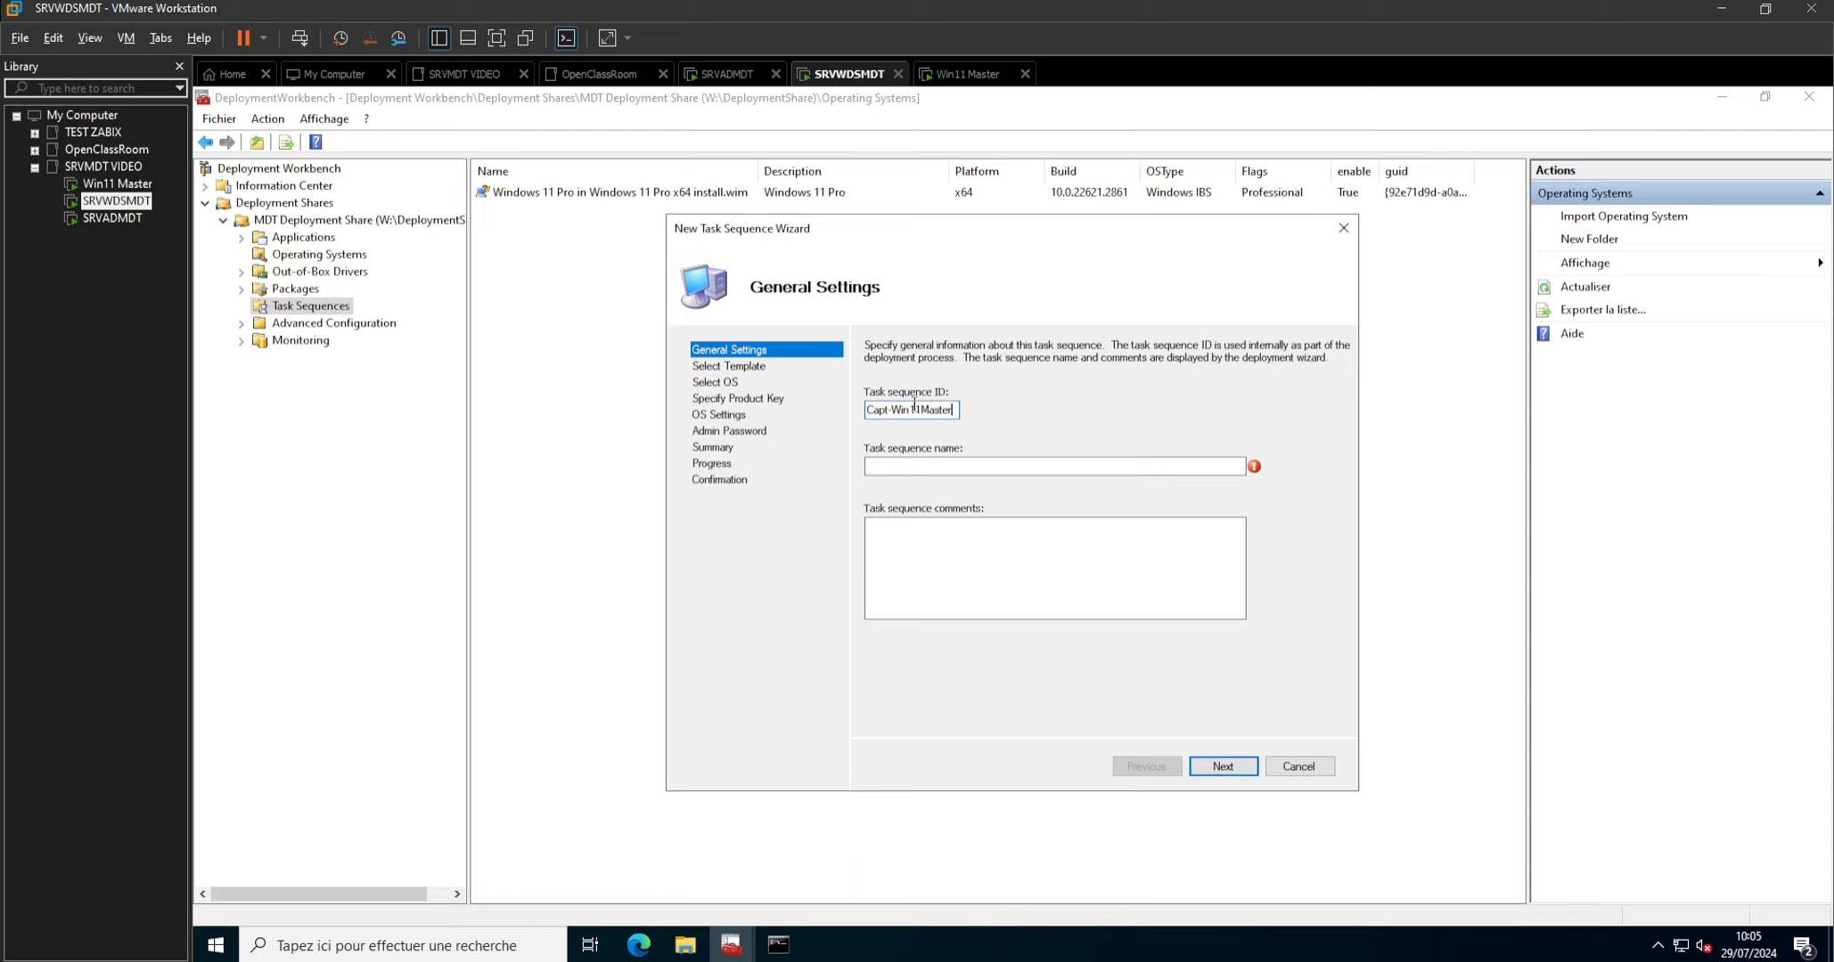
# Name the task sequence Capture image Win11 Master and continue to the template selection.
pyautogui.click(921, 464)
pyautogui.write('Capture image Win11 %aster')
pyautogui.click(974, 465)
pyautogui.press('BackSpace')
pyautogui.write('M')
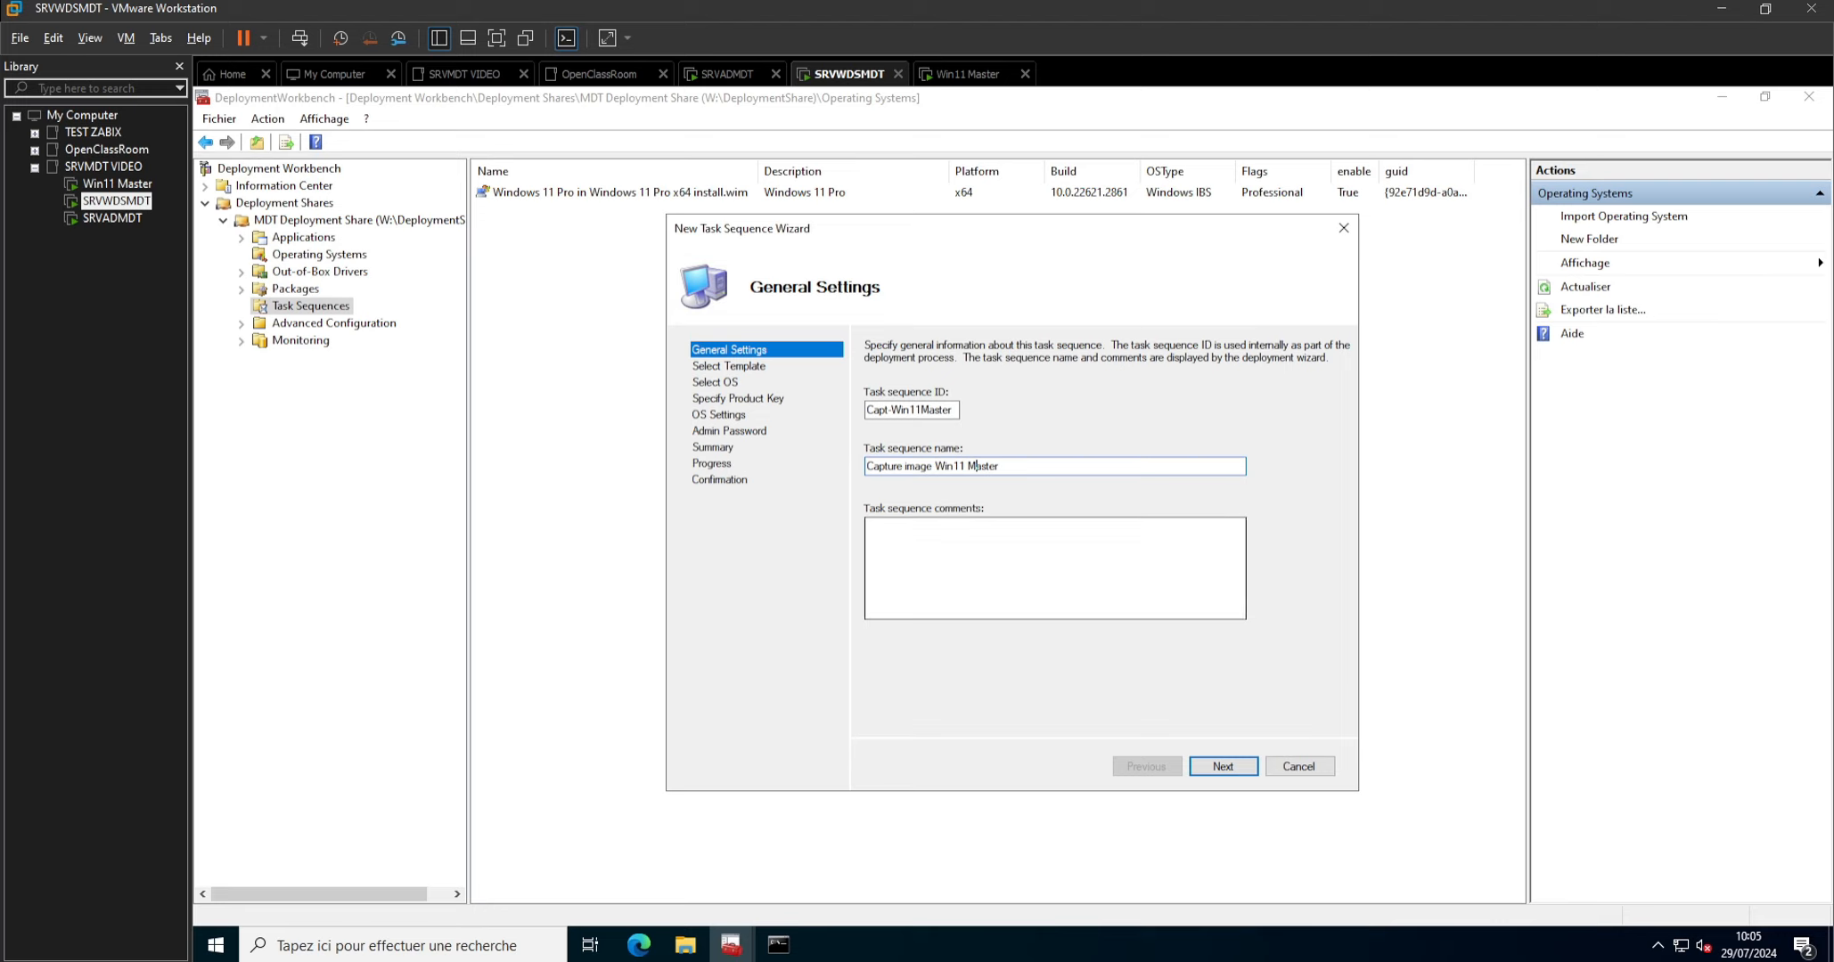
pyautogui.click(1220, 765)
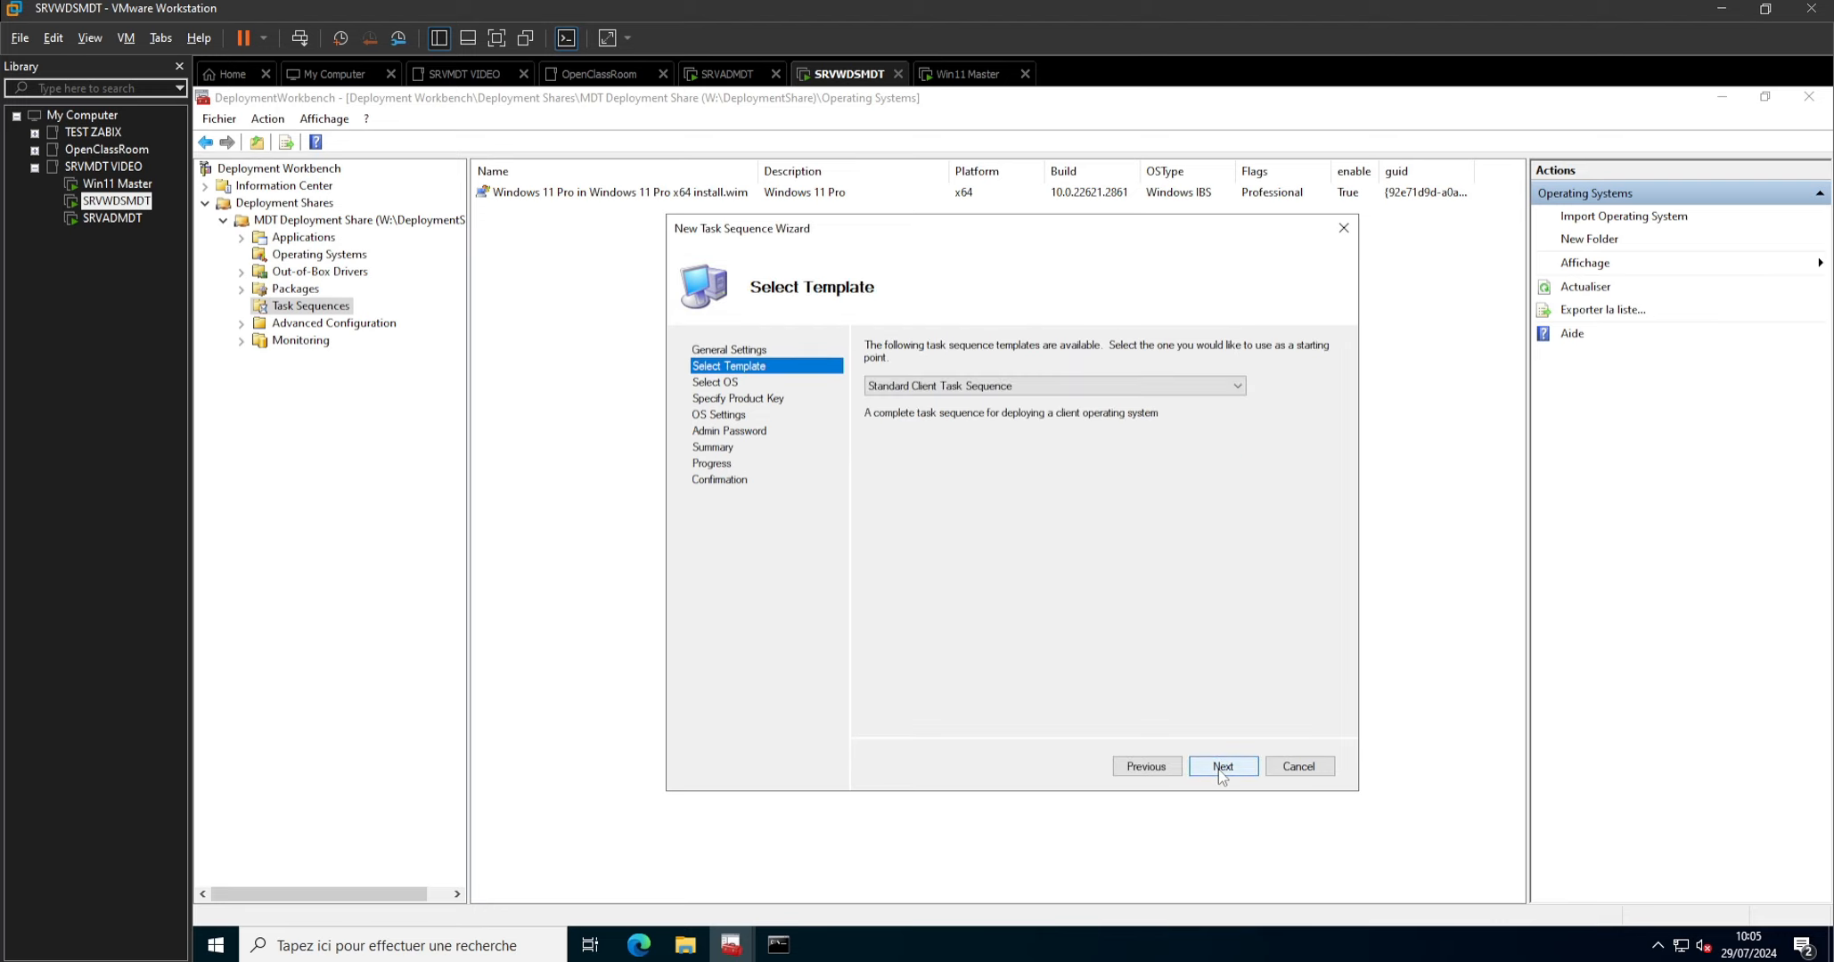
# Choose Sysprep and Capture as the task sequence template and continue to the operating system selection.
pyautogui.click(969, 389)
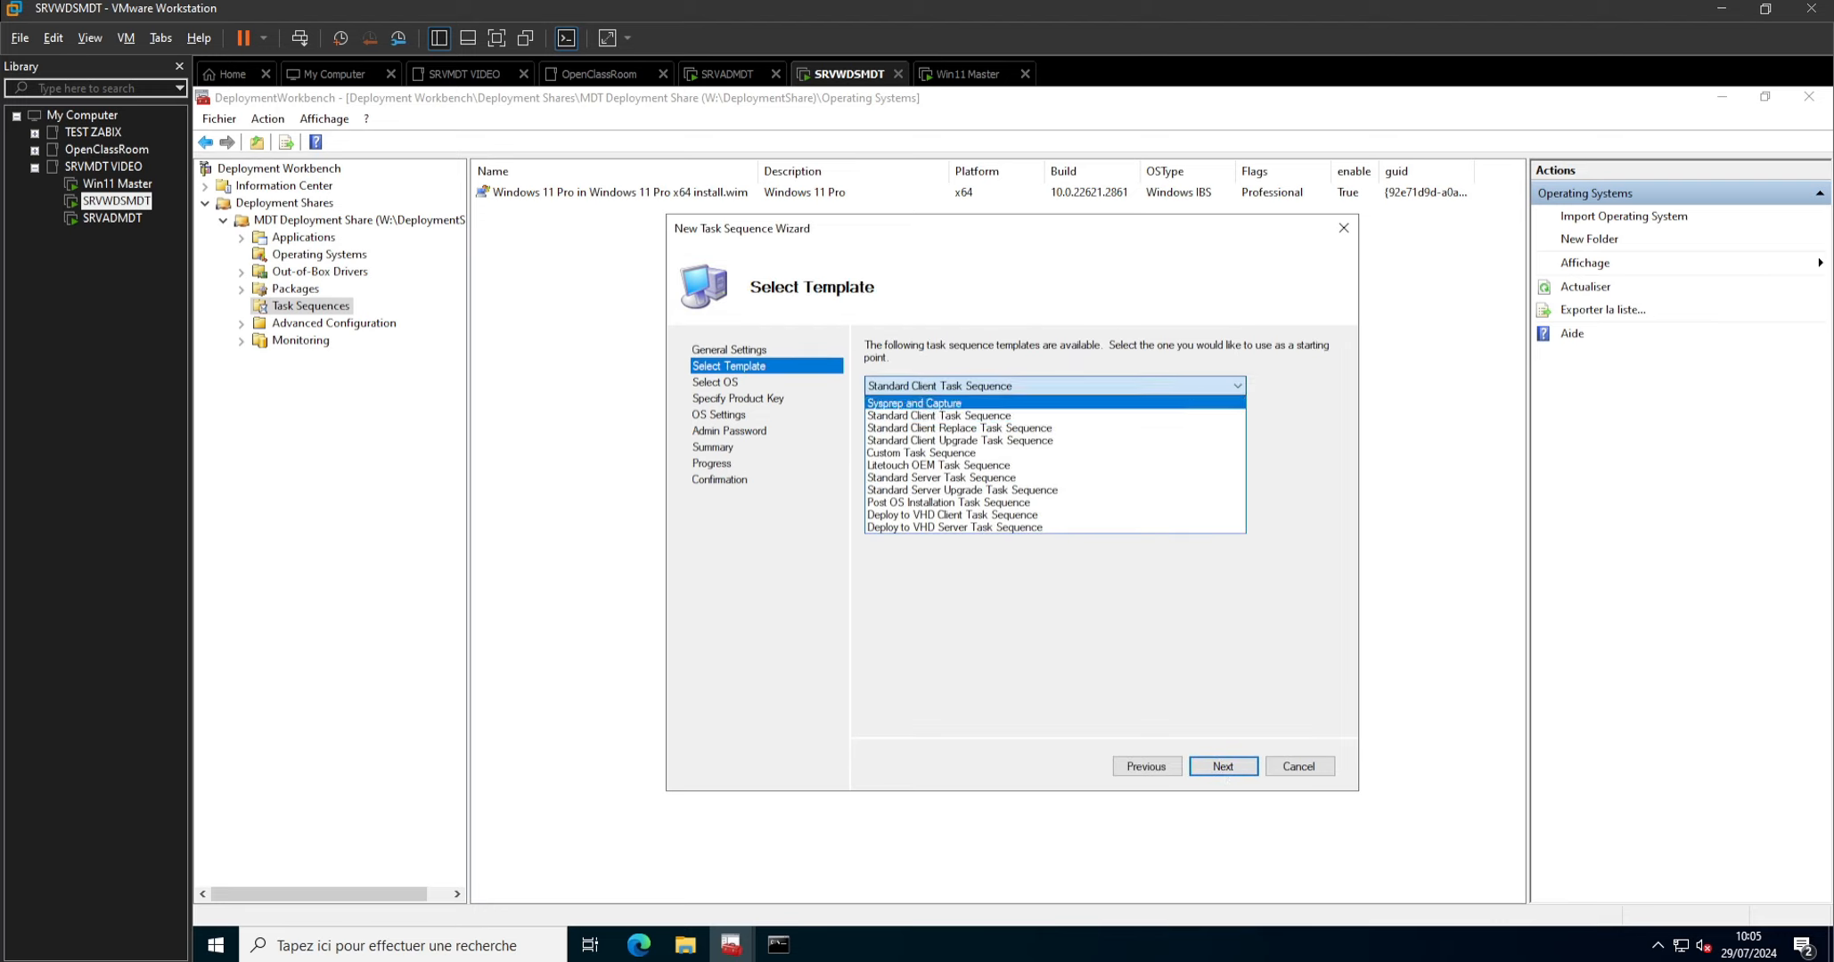
pyautogui.click(932, 403)
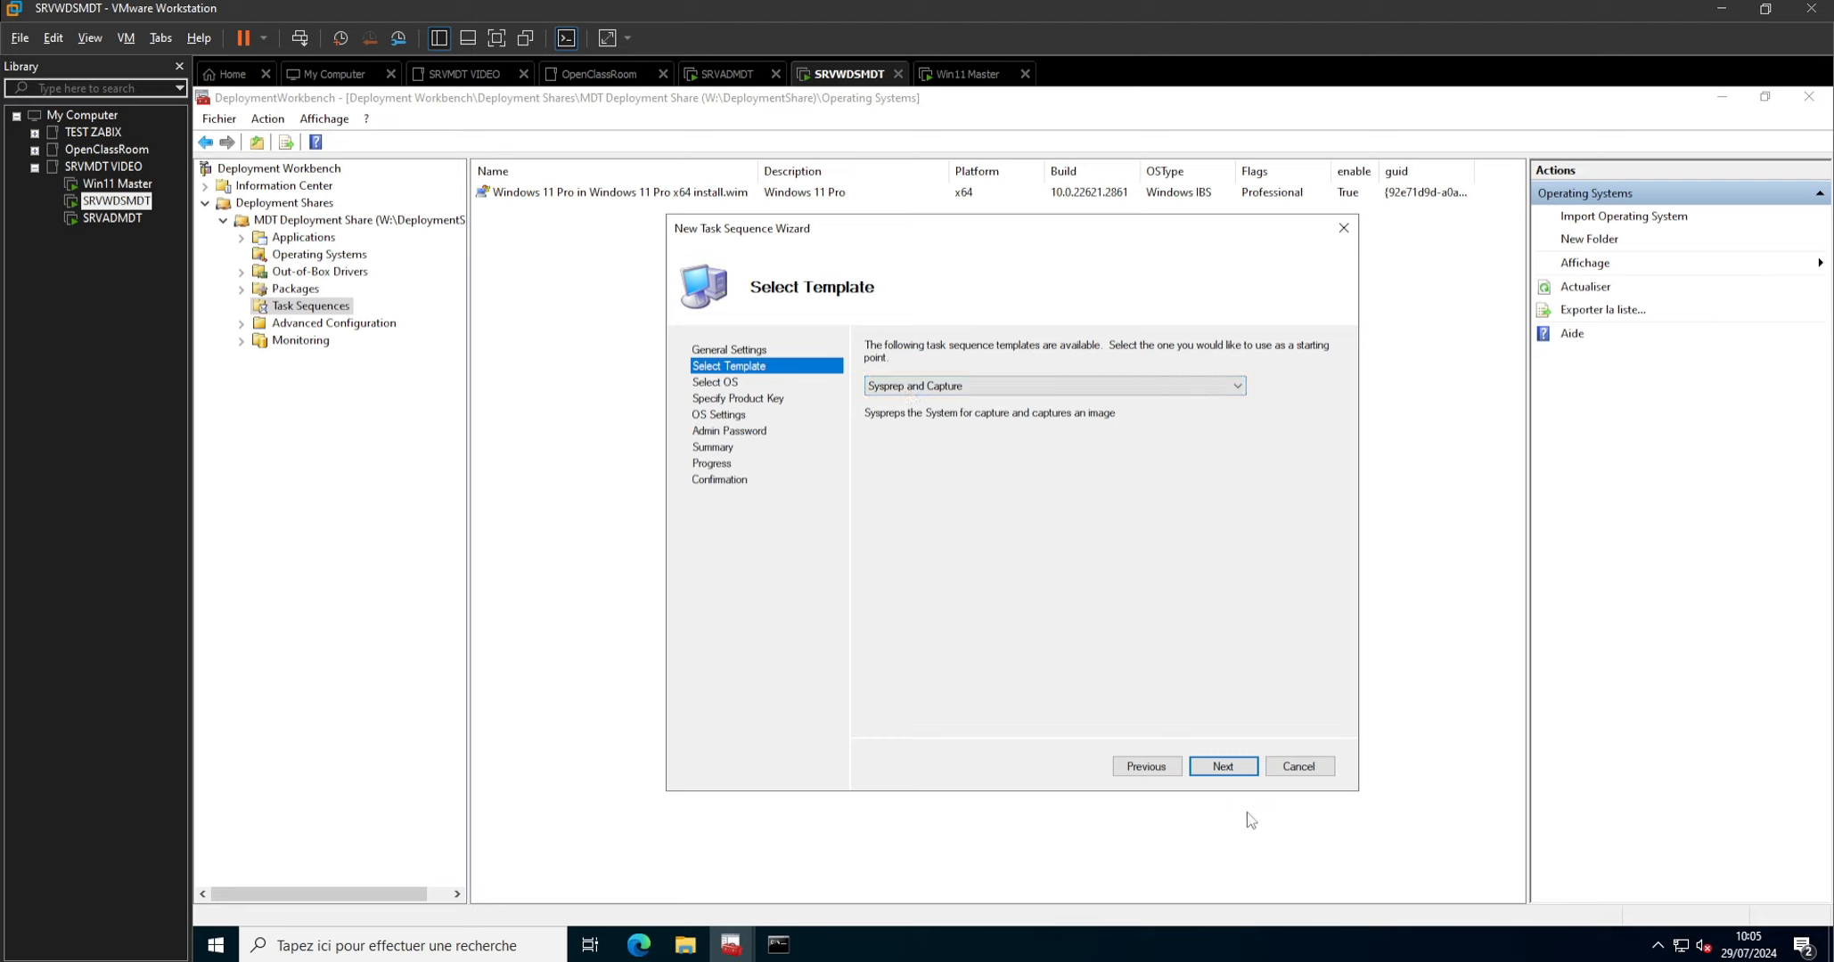
pyautogui.click(1219, 768)
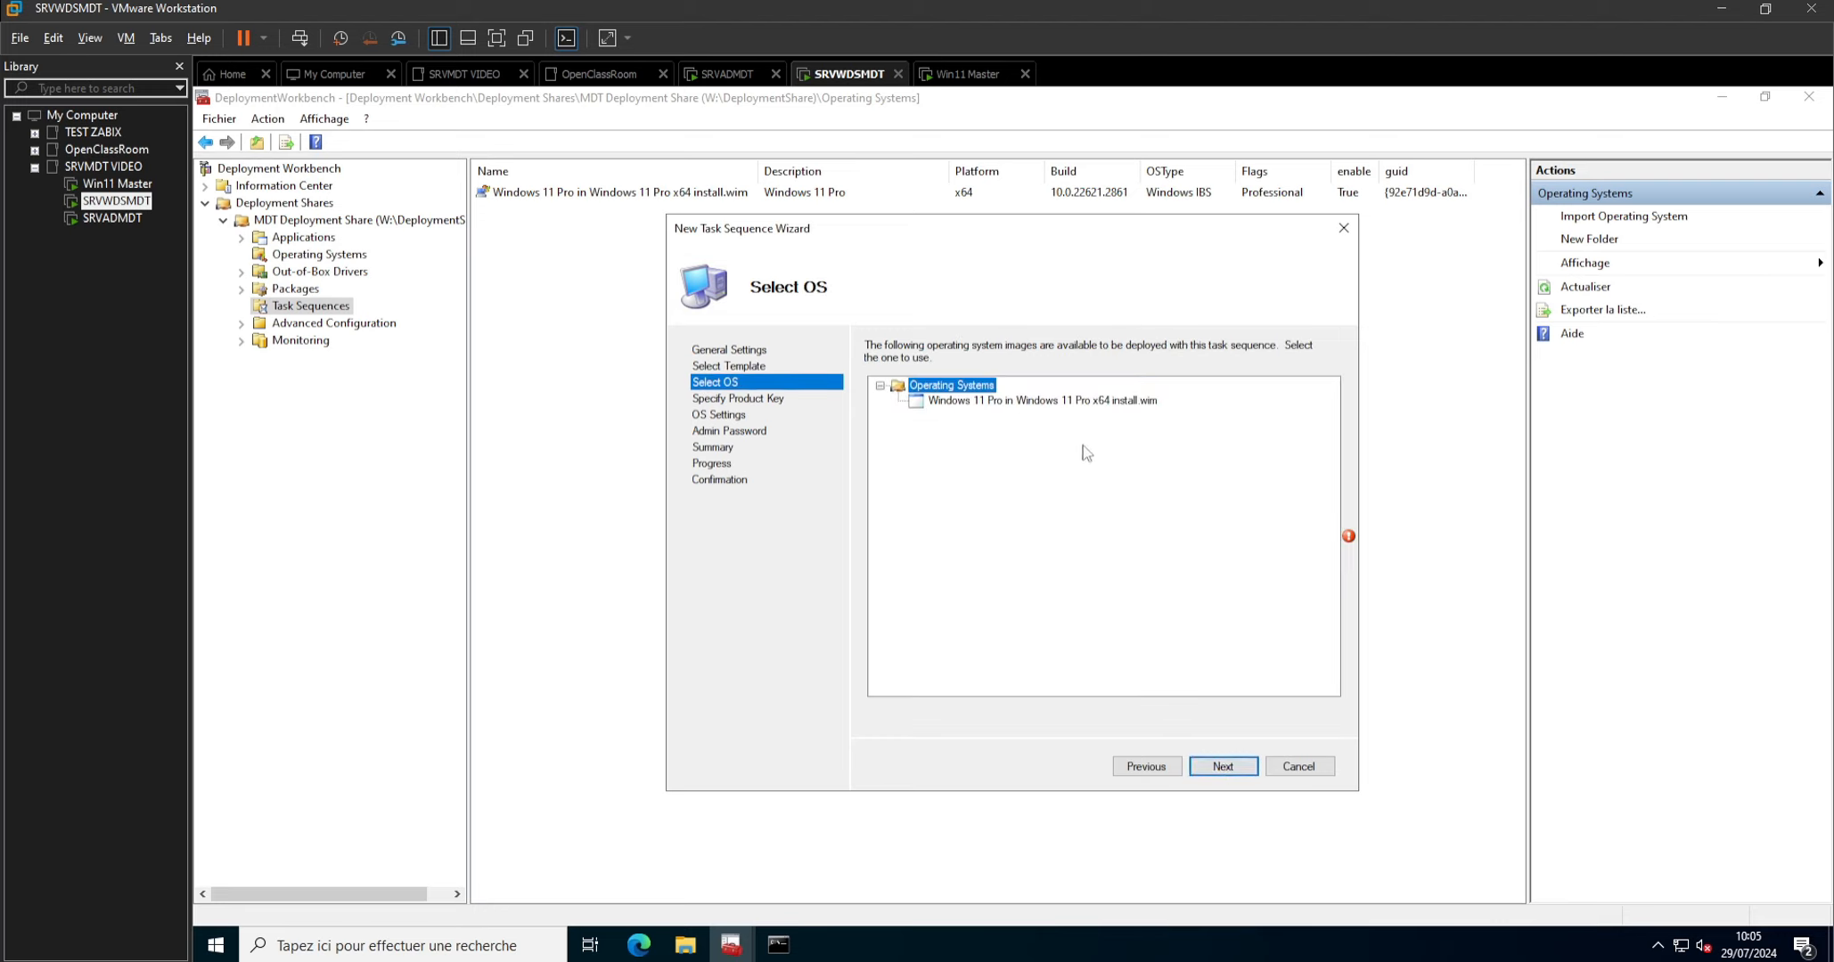
# Use the Windows 11 Pro x64 install.wim image for the task sequence and do not specify a product key.
pyautogui.click(995, 403)
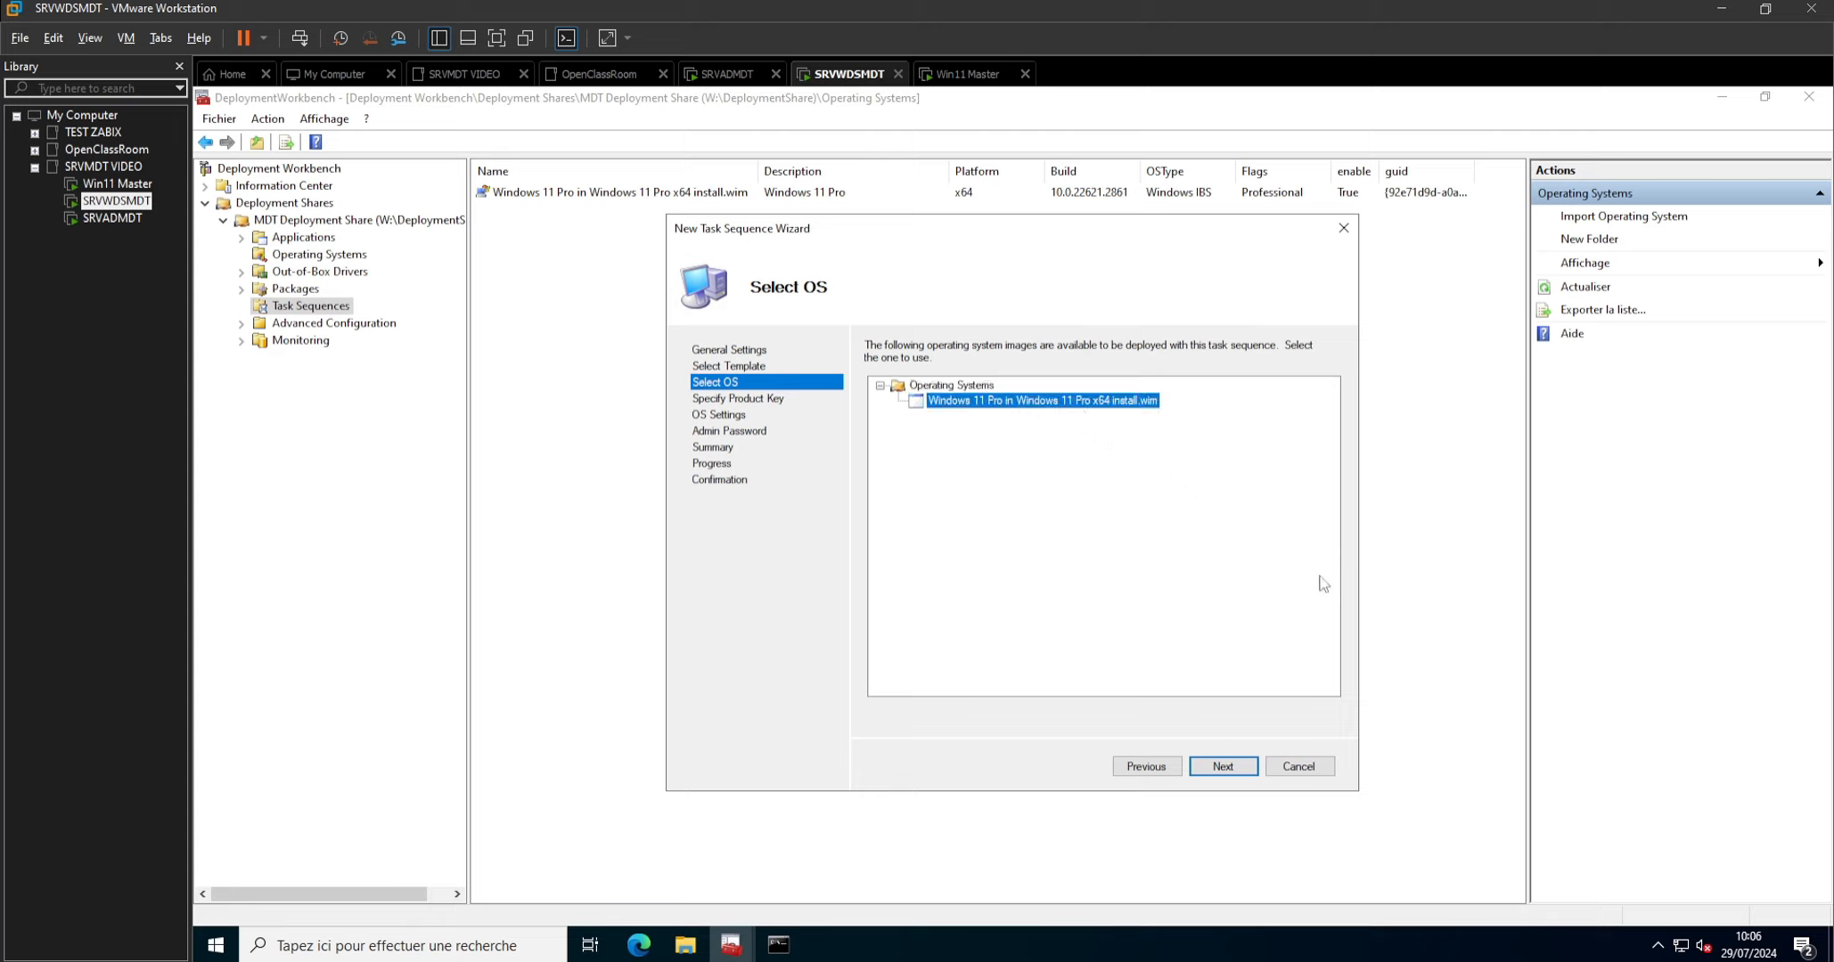
pyautogui.click(1228, 770)
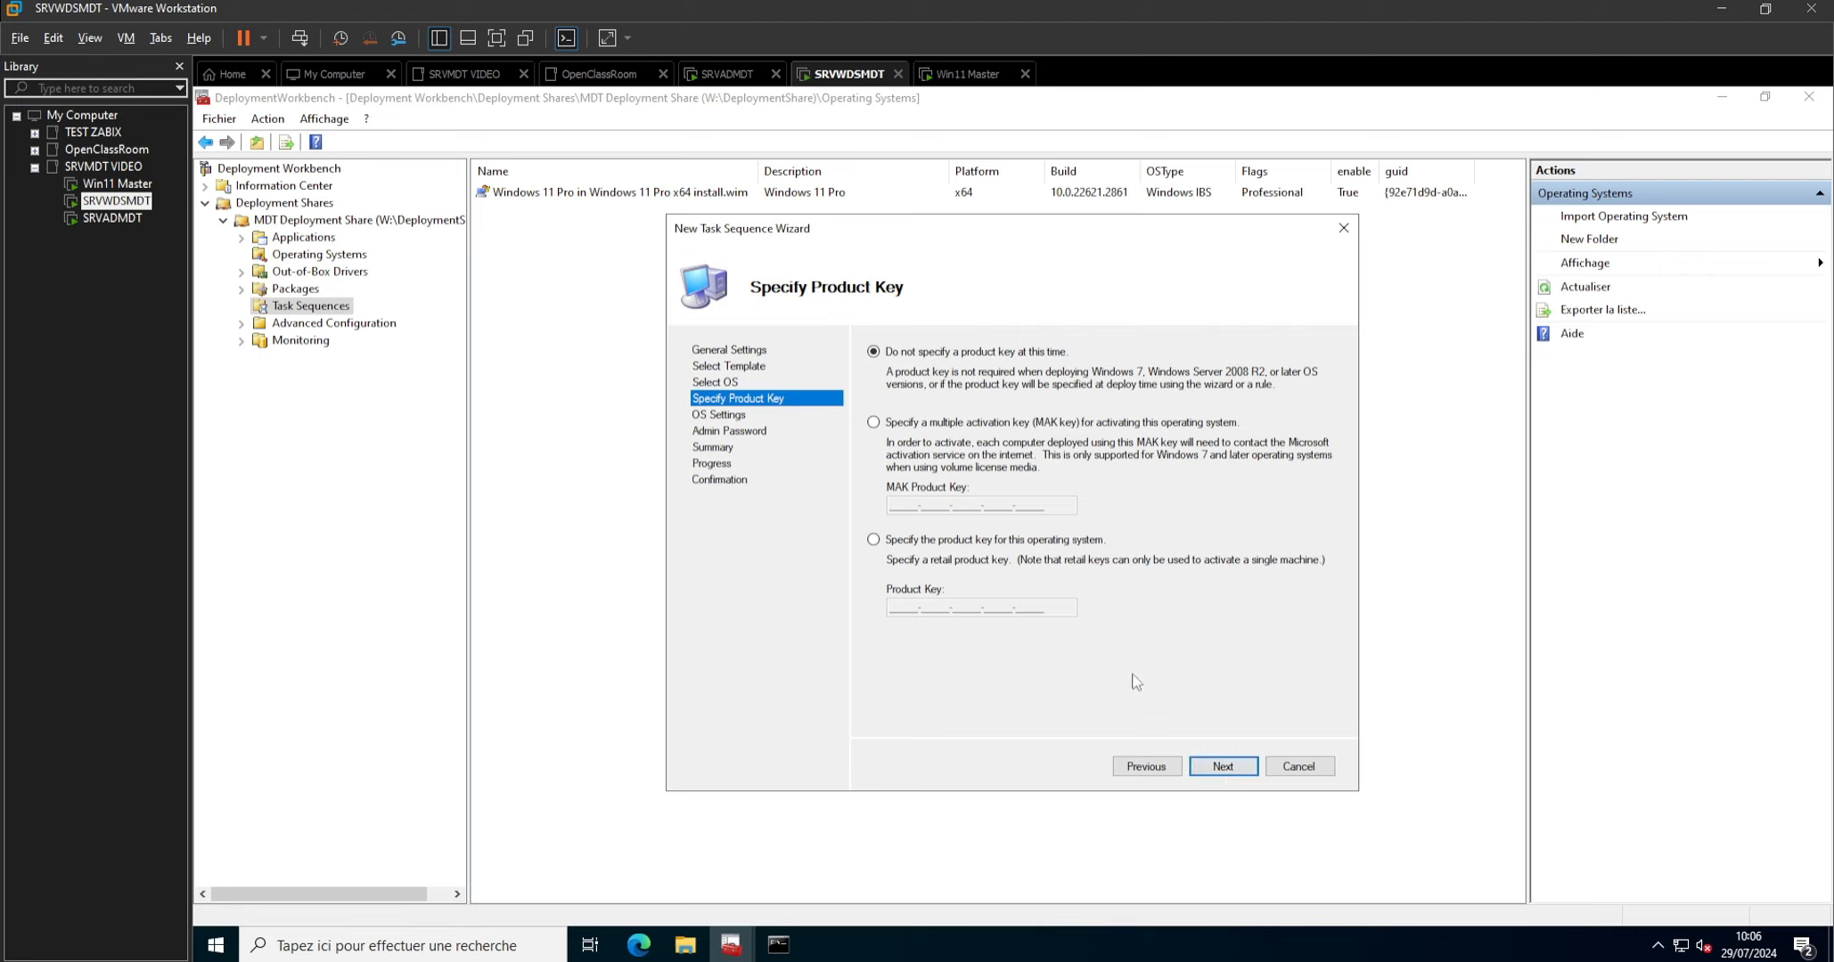
pyautogui.click(1223, 768)
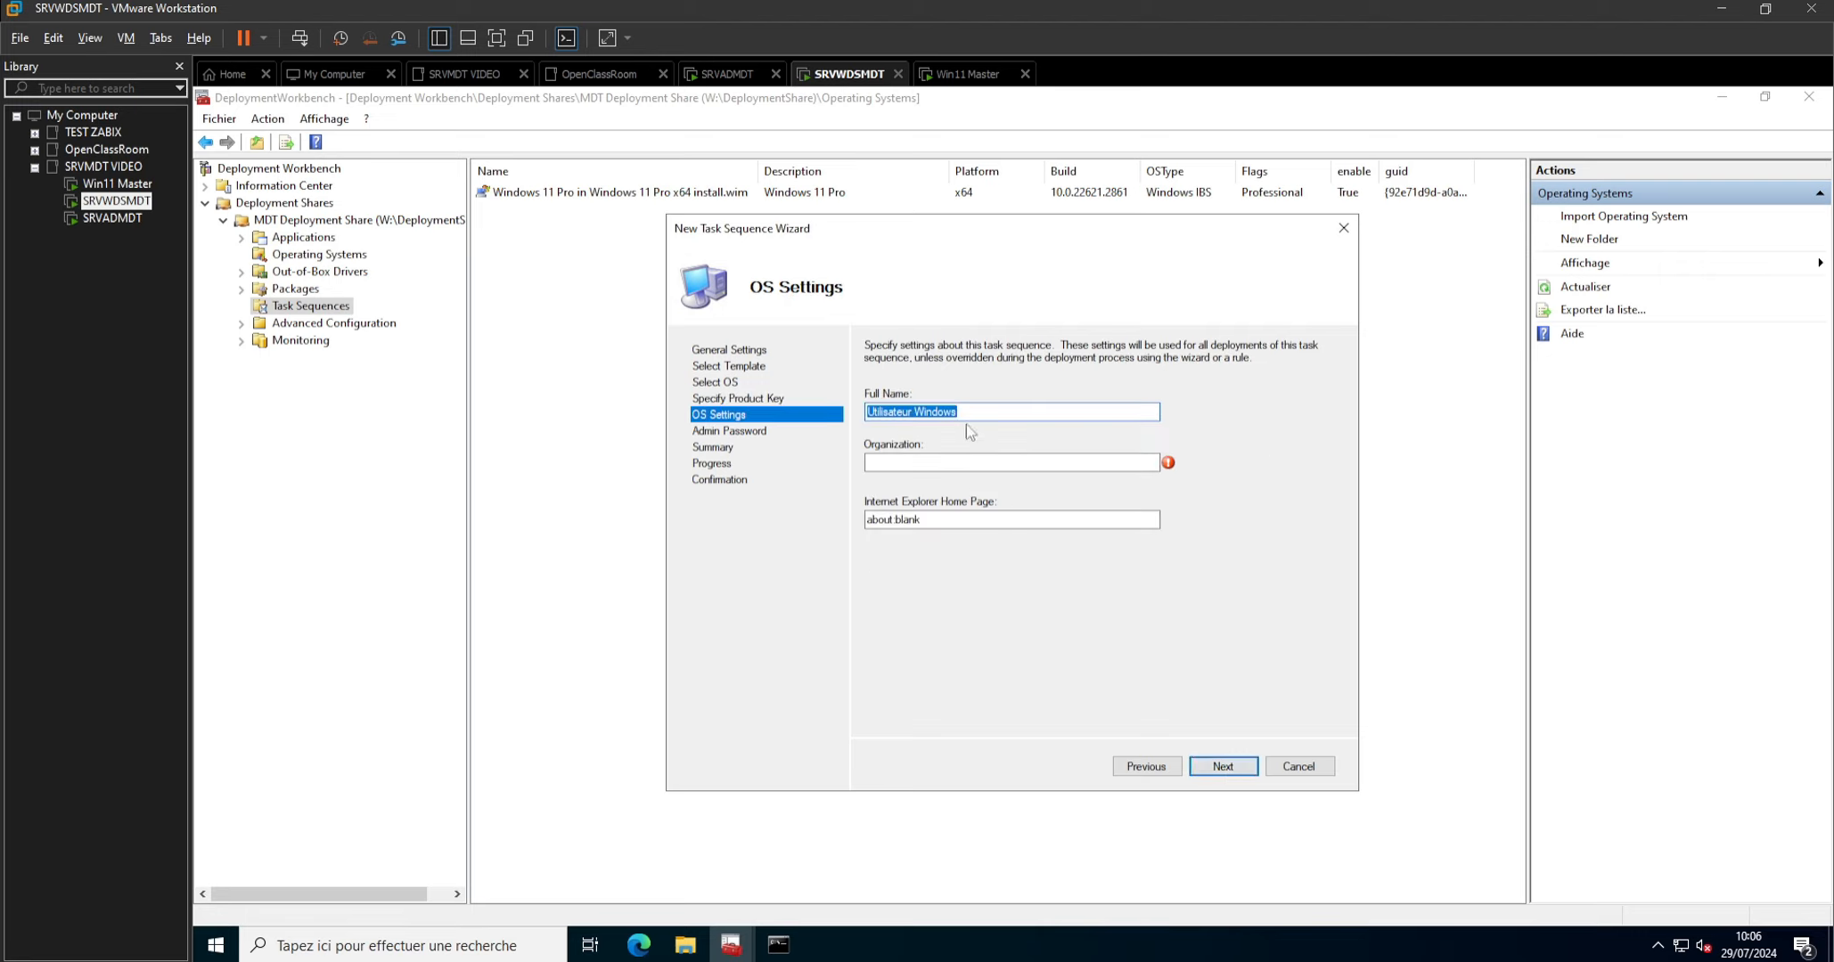
# Set the task sequence's full name to Administrateur and its organization to LABTEST, keeping the default home page.
pyautogui.write('Adminjks')
pyautogui.press('BackSpace')
pyautogui.press('BackSpace')
pyautogui.write('nistrateu')
pyautogui.write('LABTEST')
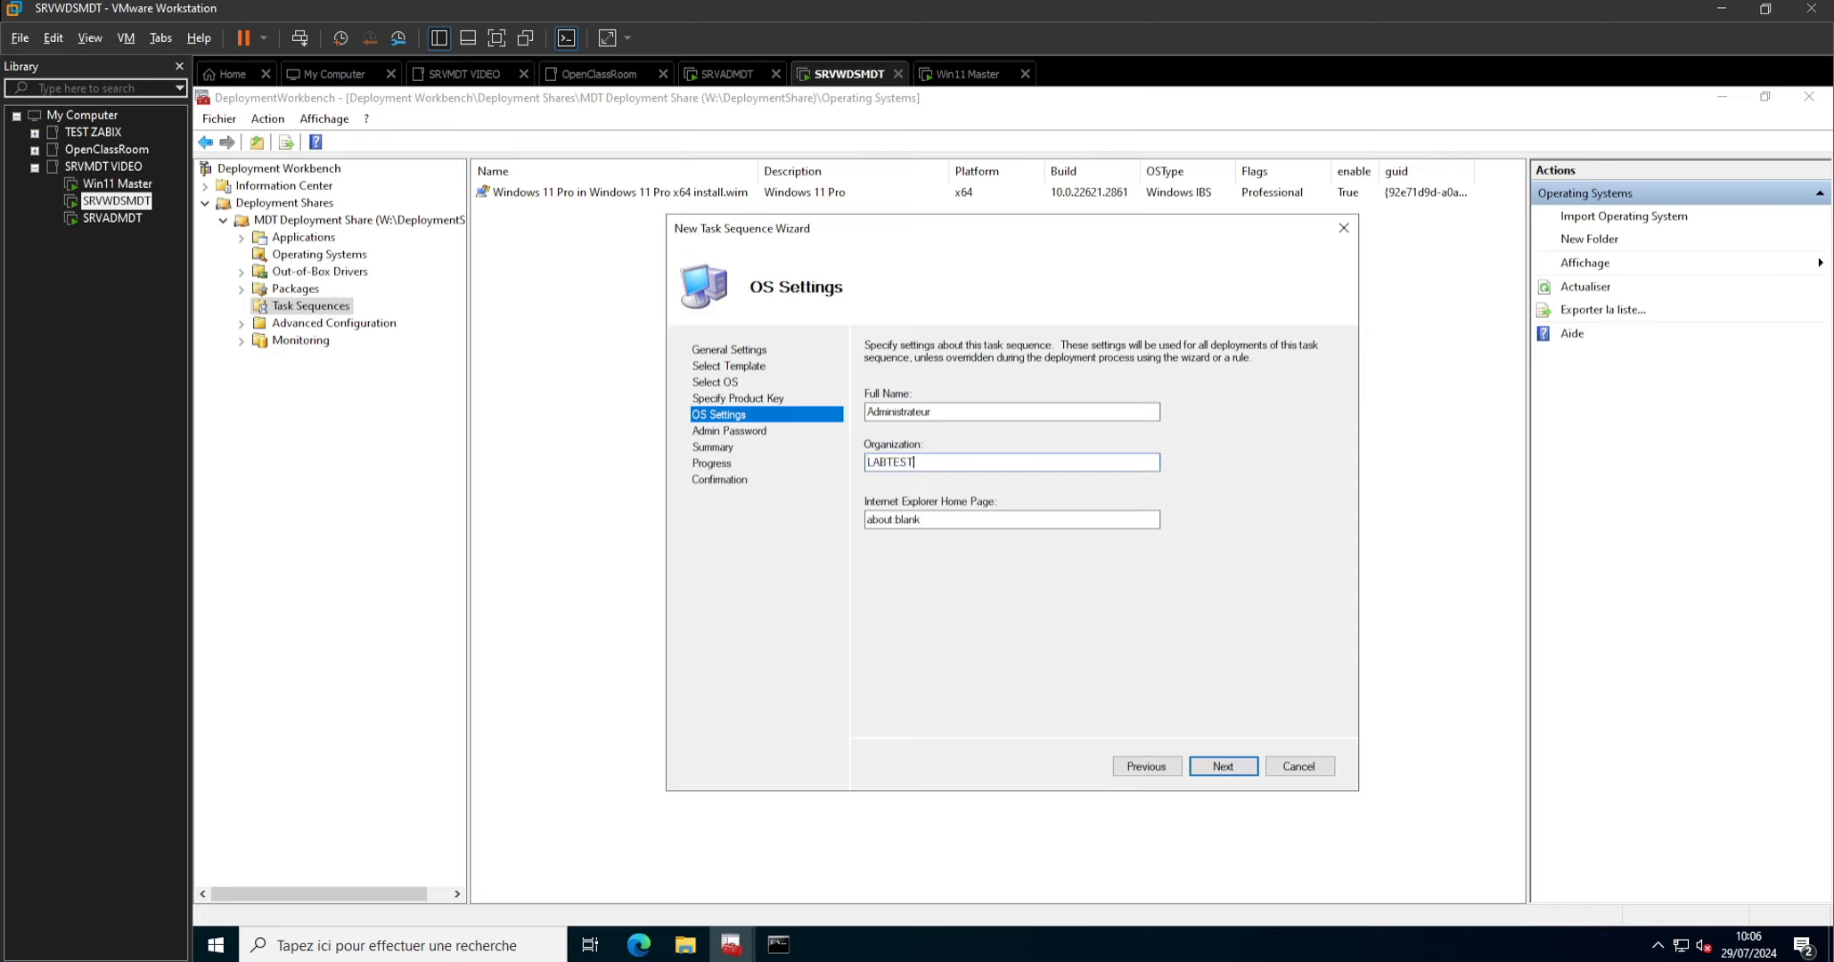
pyautogui.click(1221, 768)
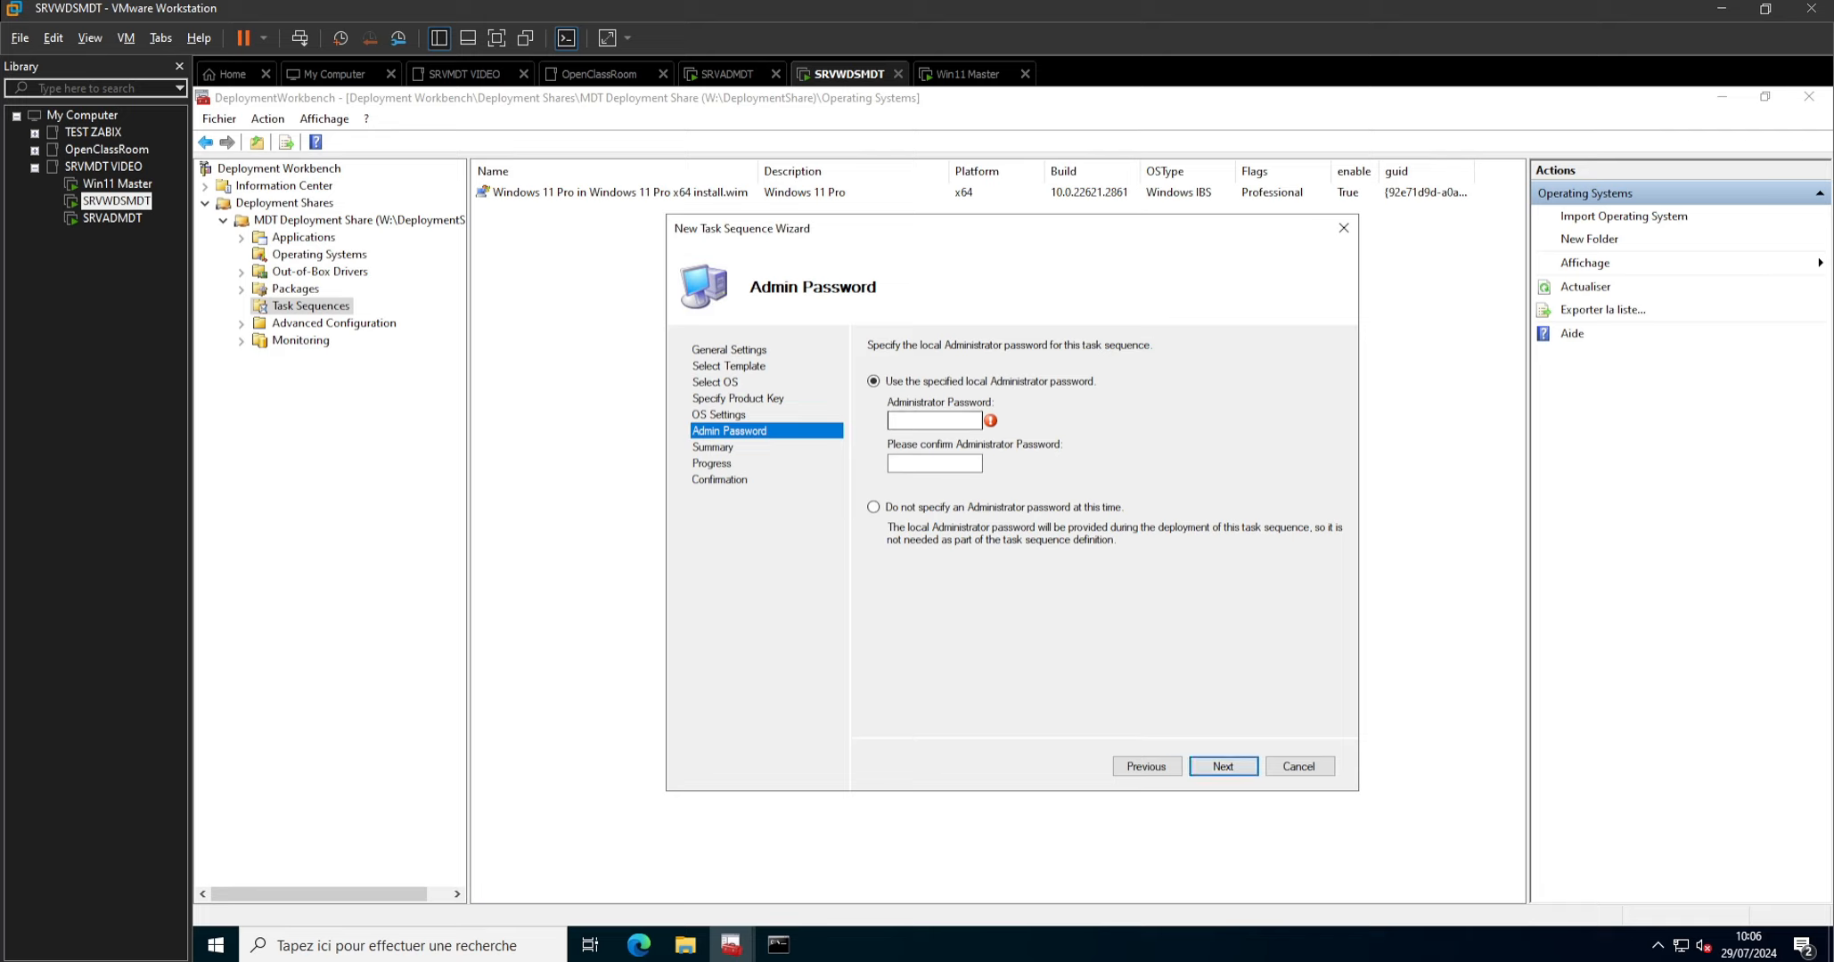
# Enter and confirm the local Administrator password, and finish creating the task sequence.
pyautogui.write('••••••••••••••••••••••••••')
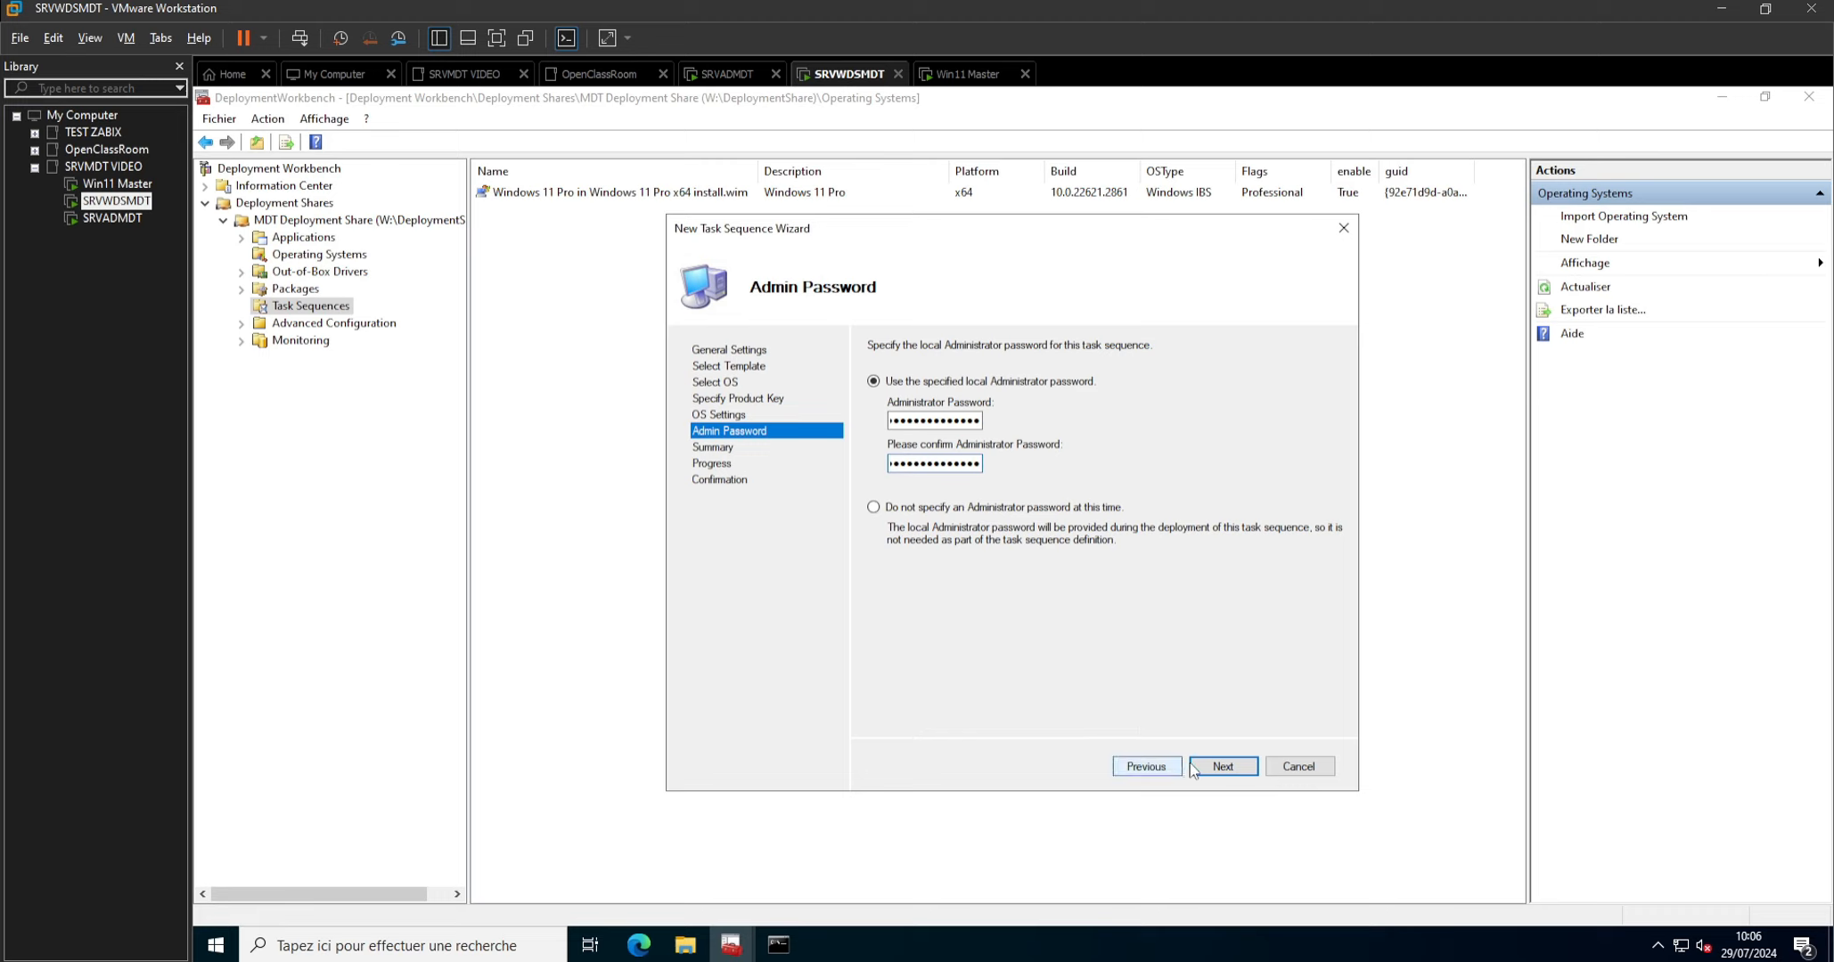
pyautogui.click(1212, 768)
pyautogui.click(1214, 770)
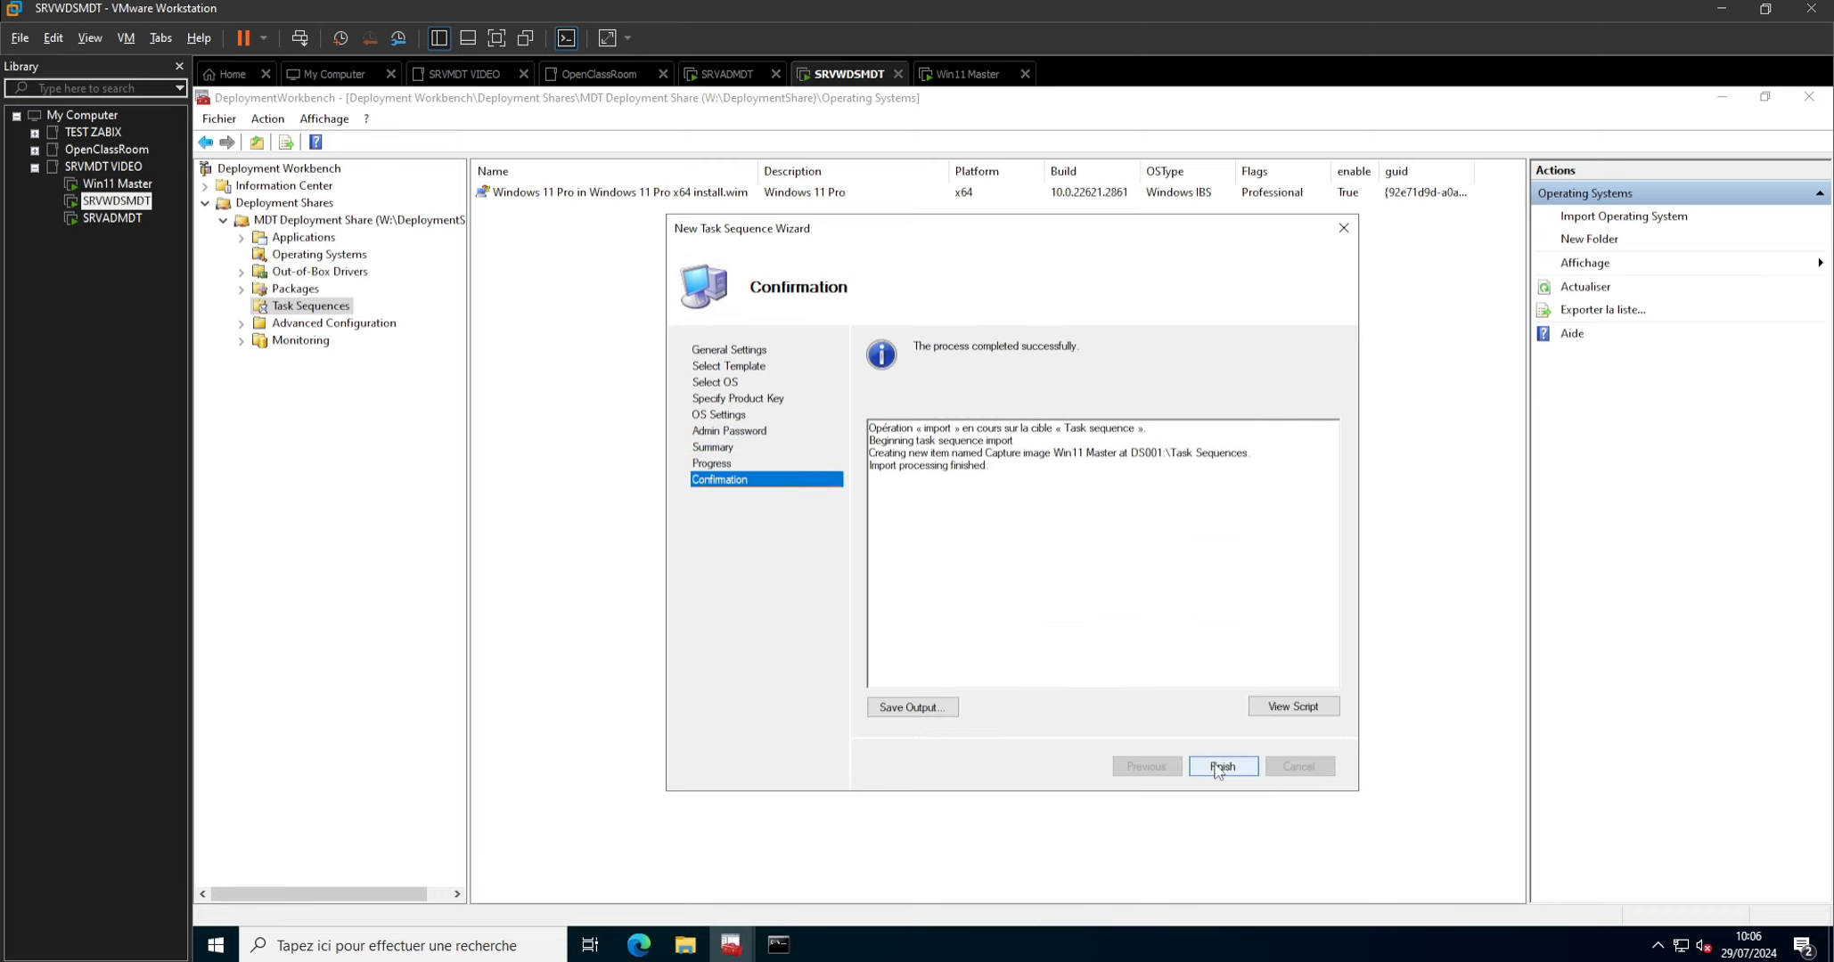
pyautogui.click(1221, 768)
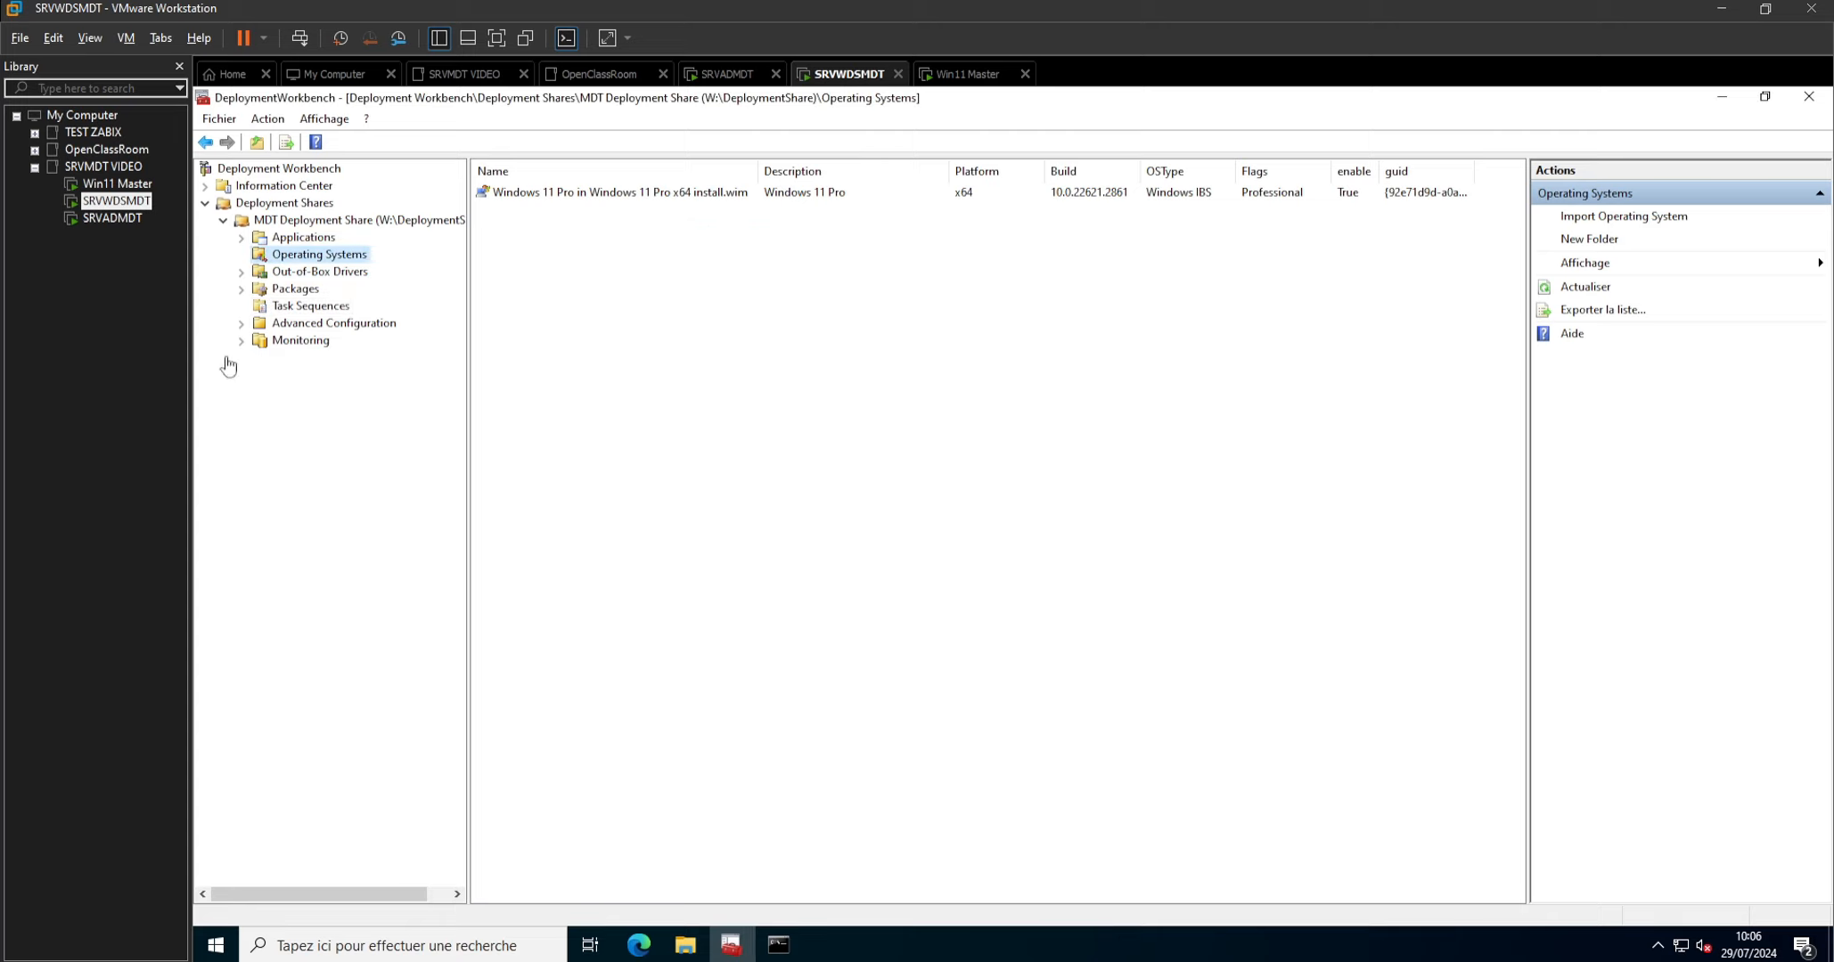
# Remove x86 from the supported platforms in the MDT Deployment Share's properties and apply the change.
pyautogui.rightClick(332, 225)
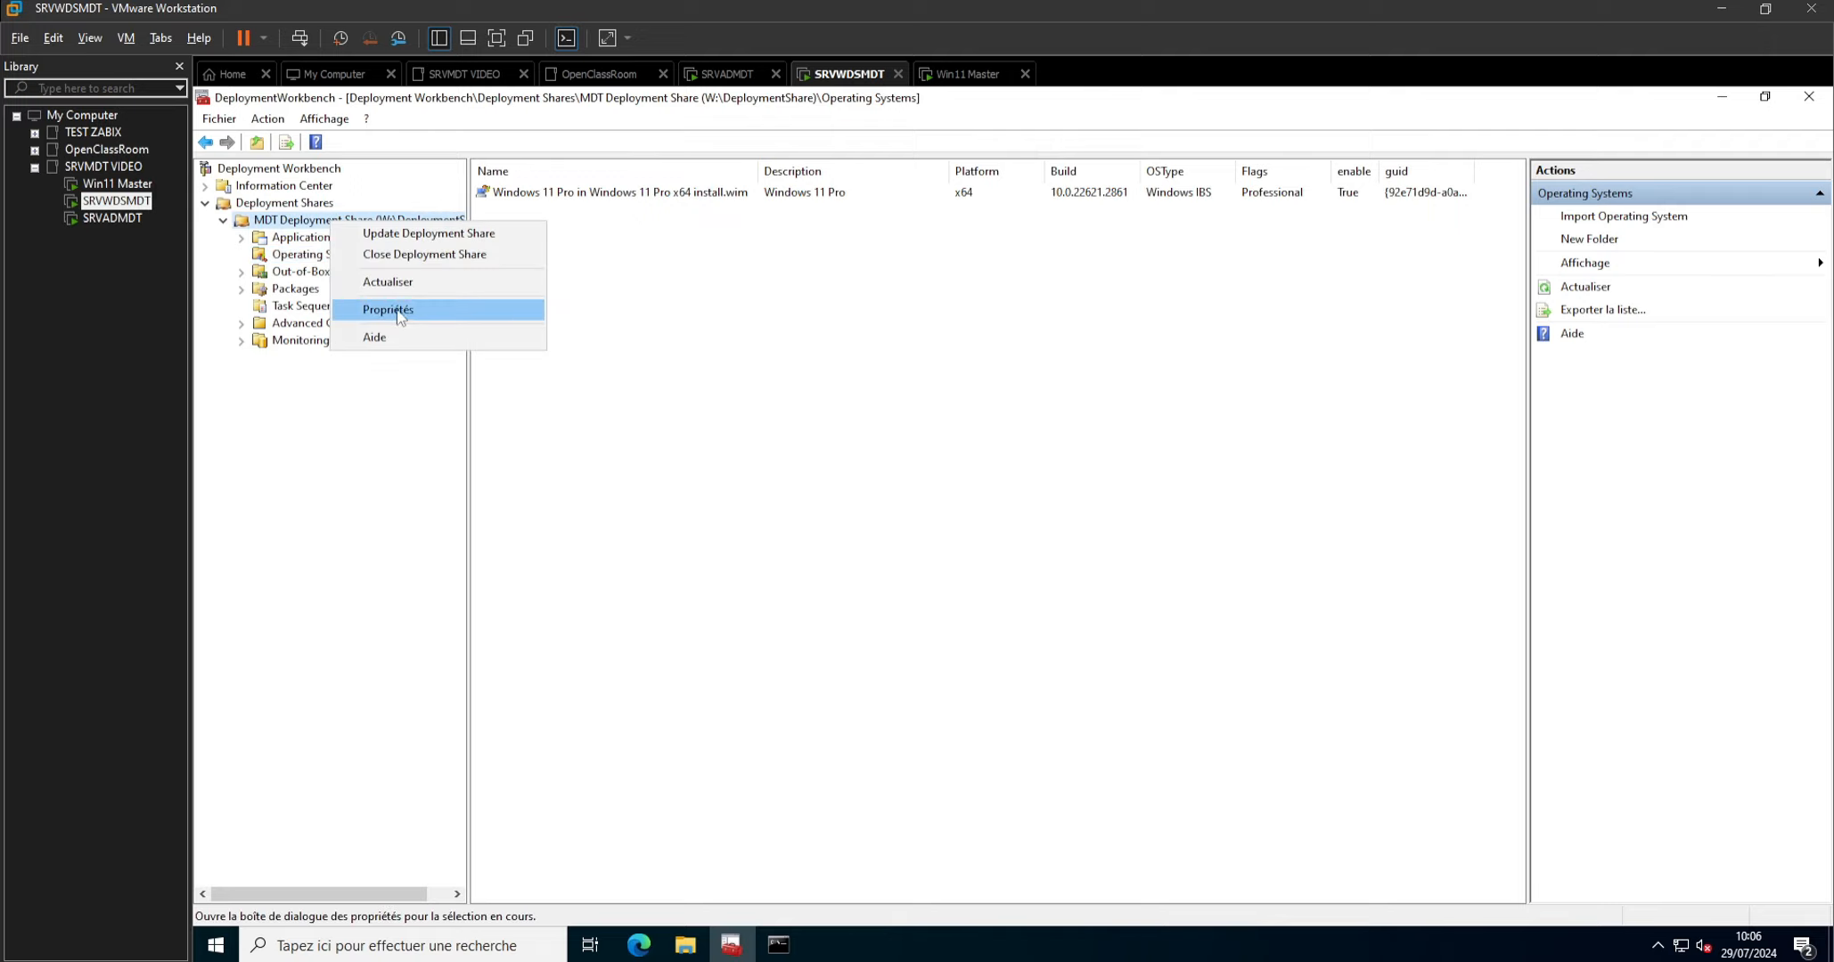
pyautogui.click(398, 311)
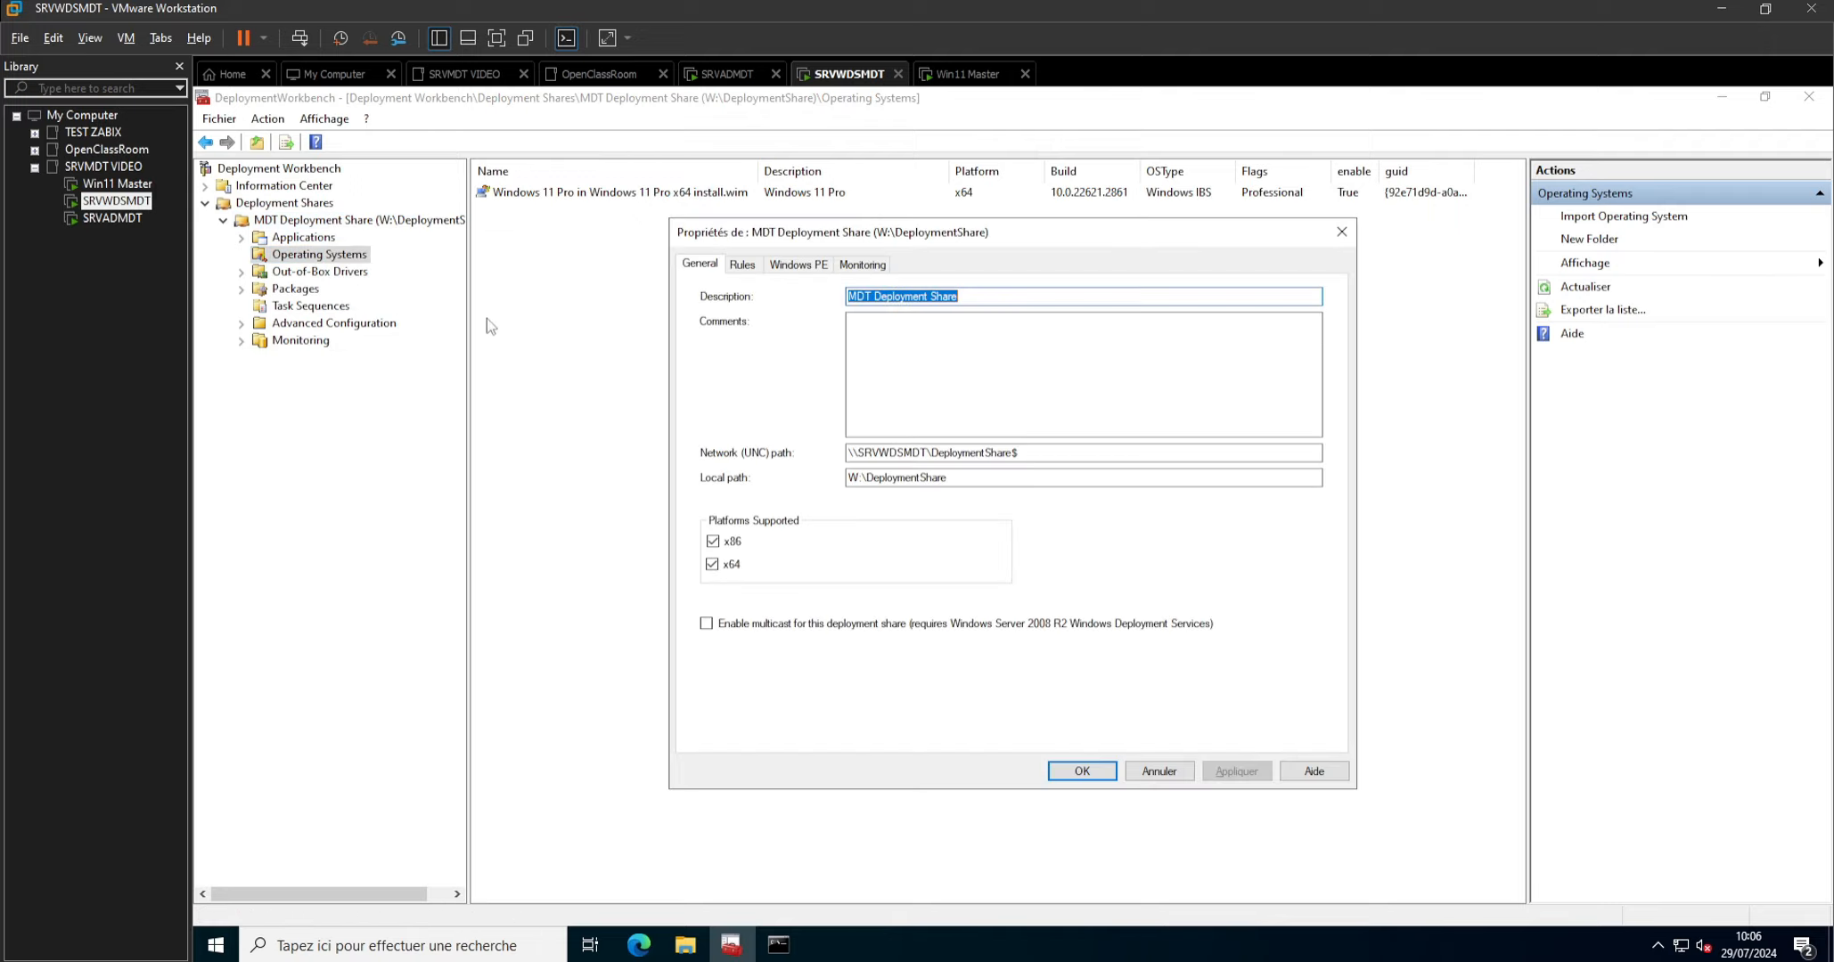
pyautogui.click(713, 542)
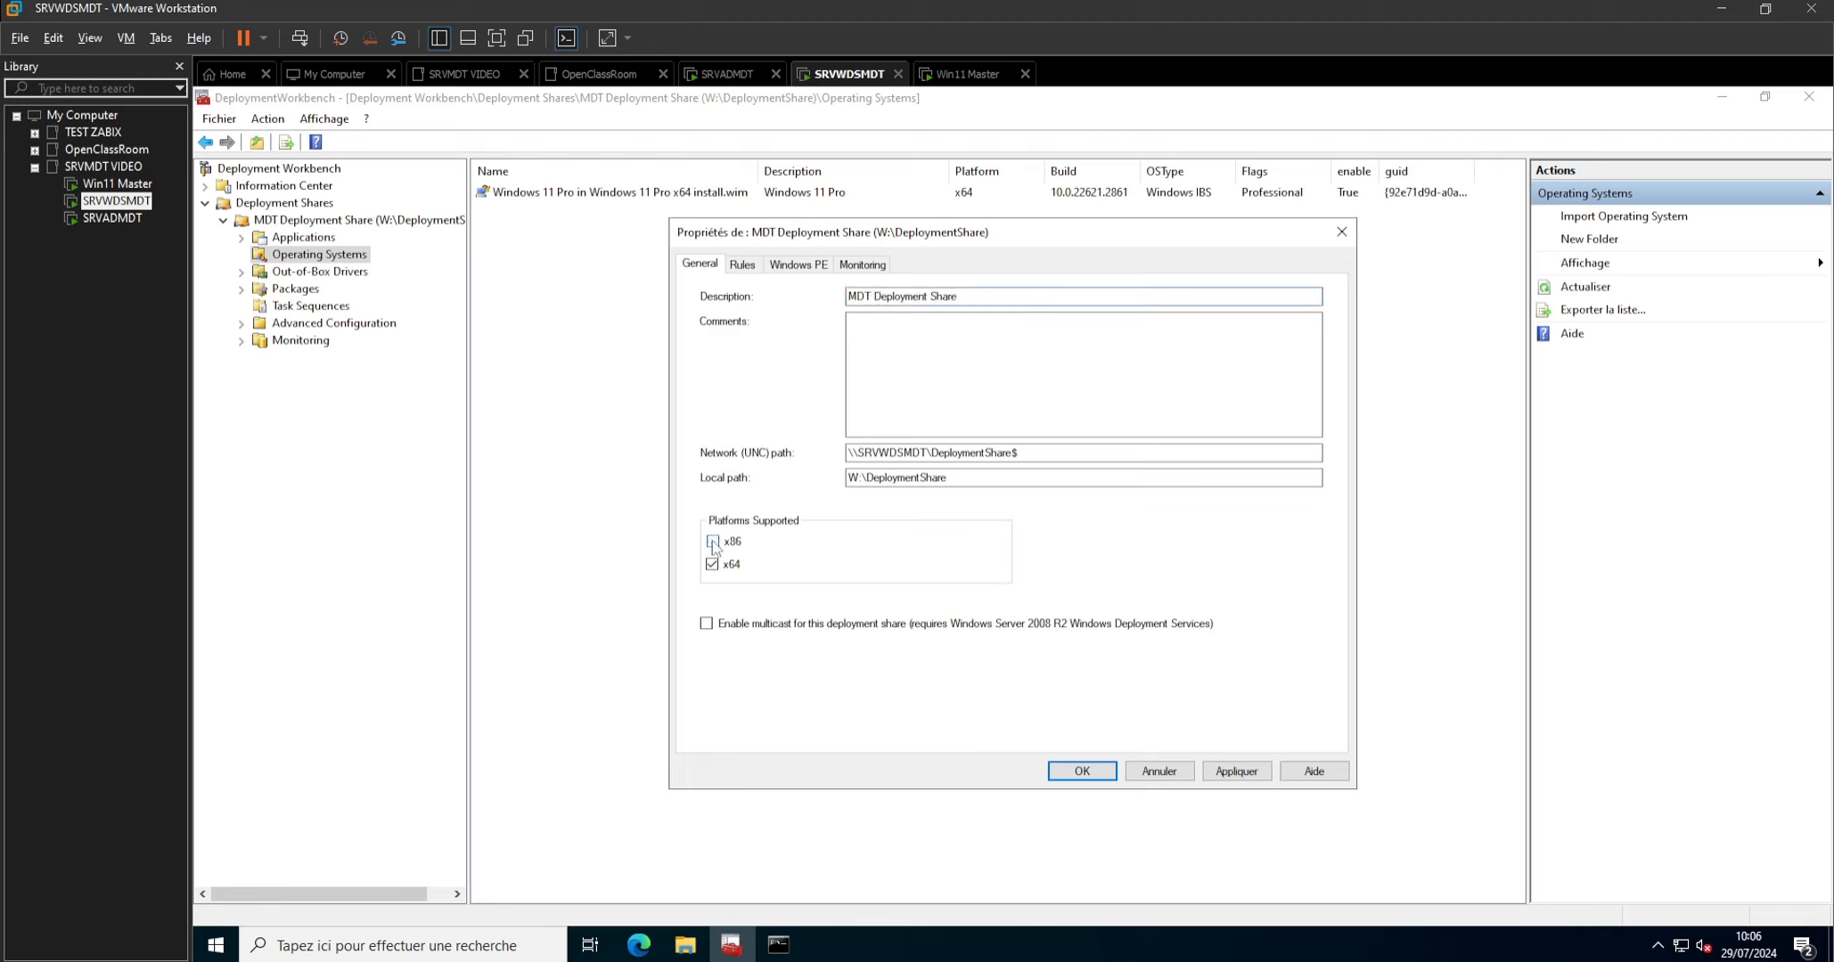
pyautogui.click(1236, 770)
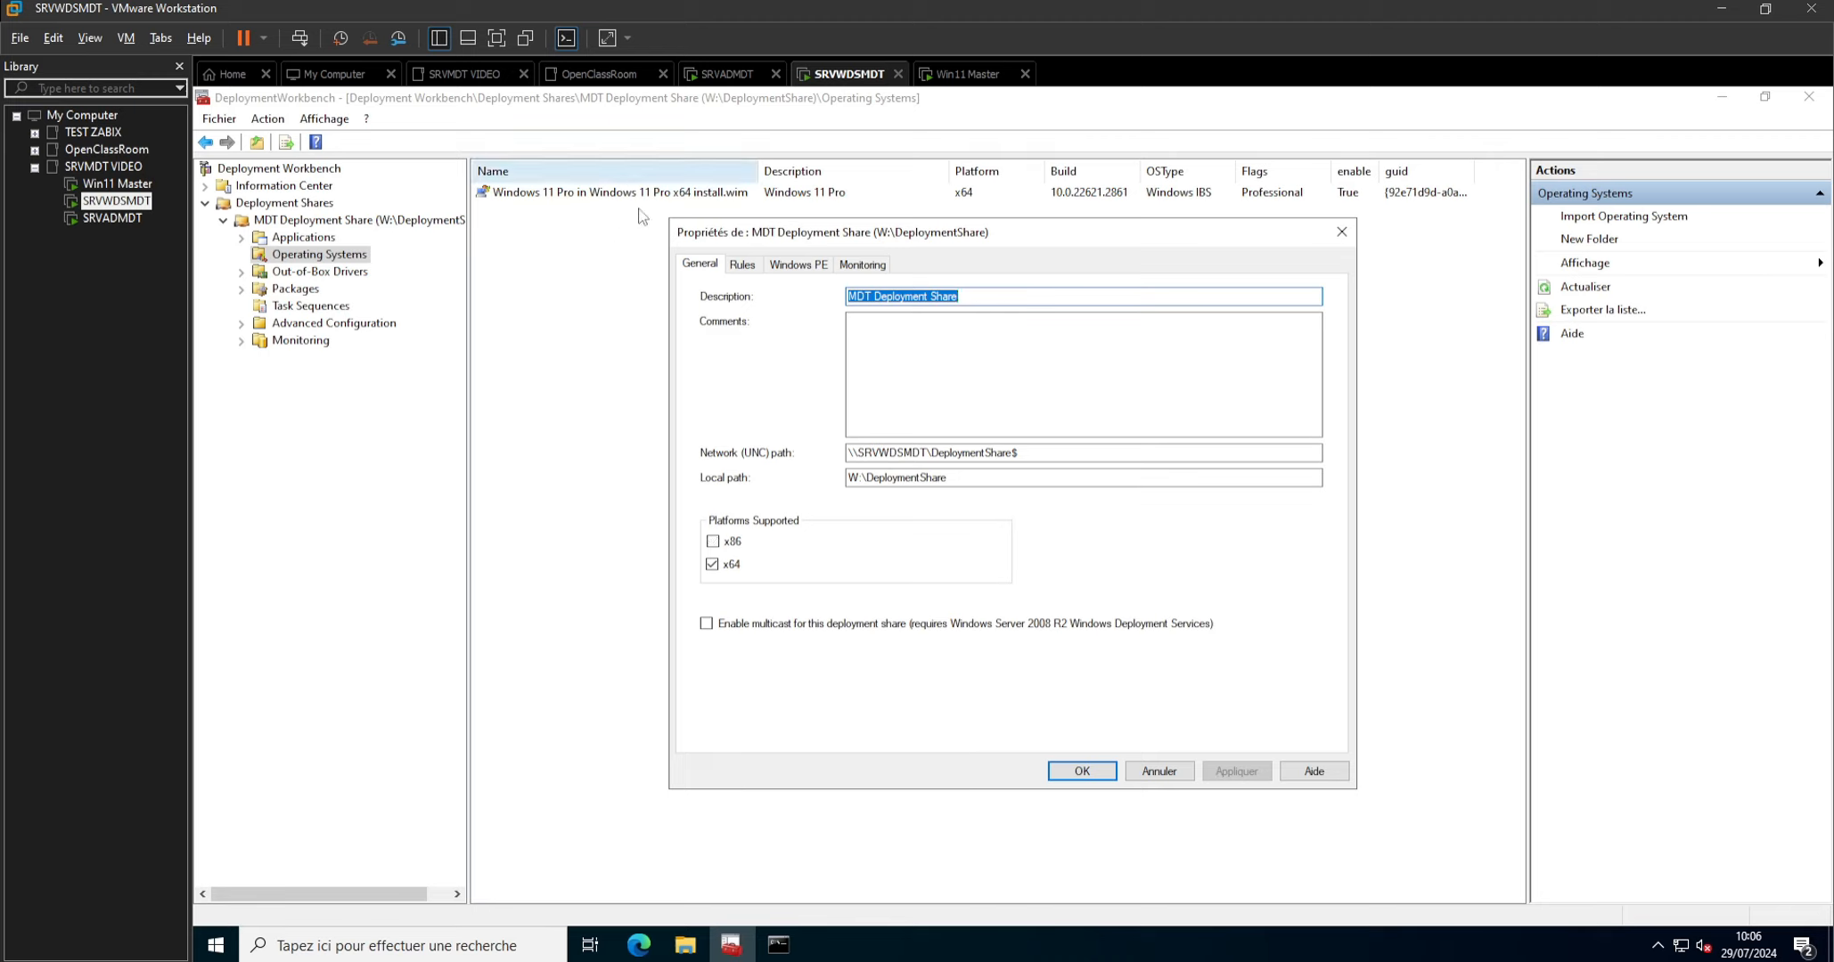
# Switch the deployment share's Windows PE platform to x64, apply it and close the properties.
pyautogui.click(798, 264)
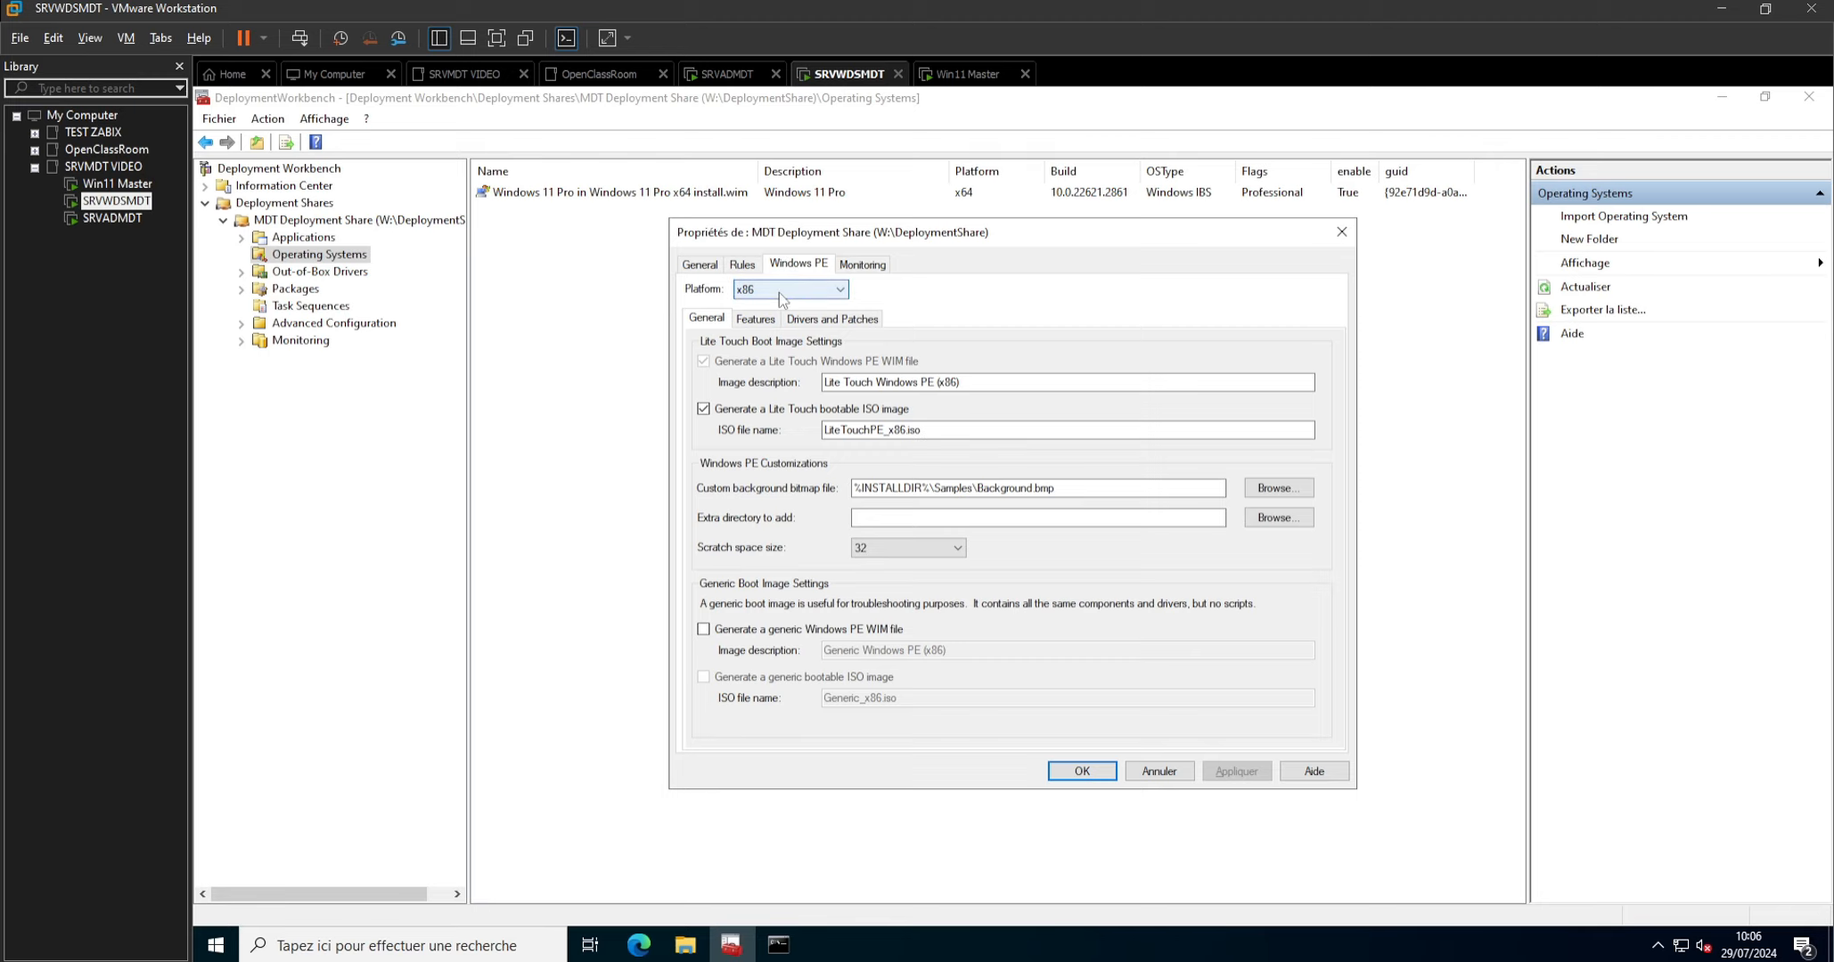
pyautogui.click(780, 297)
pyautogui.click(754, 313)
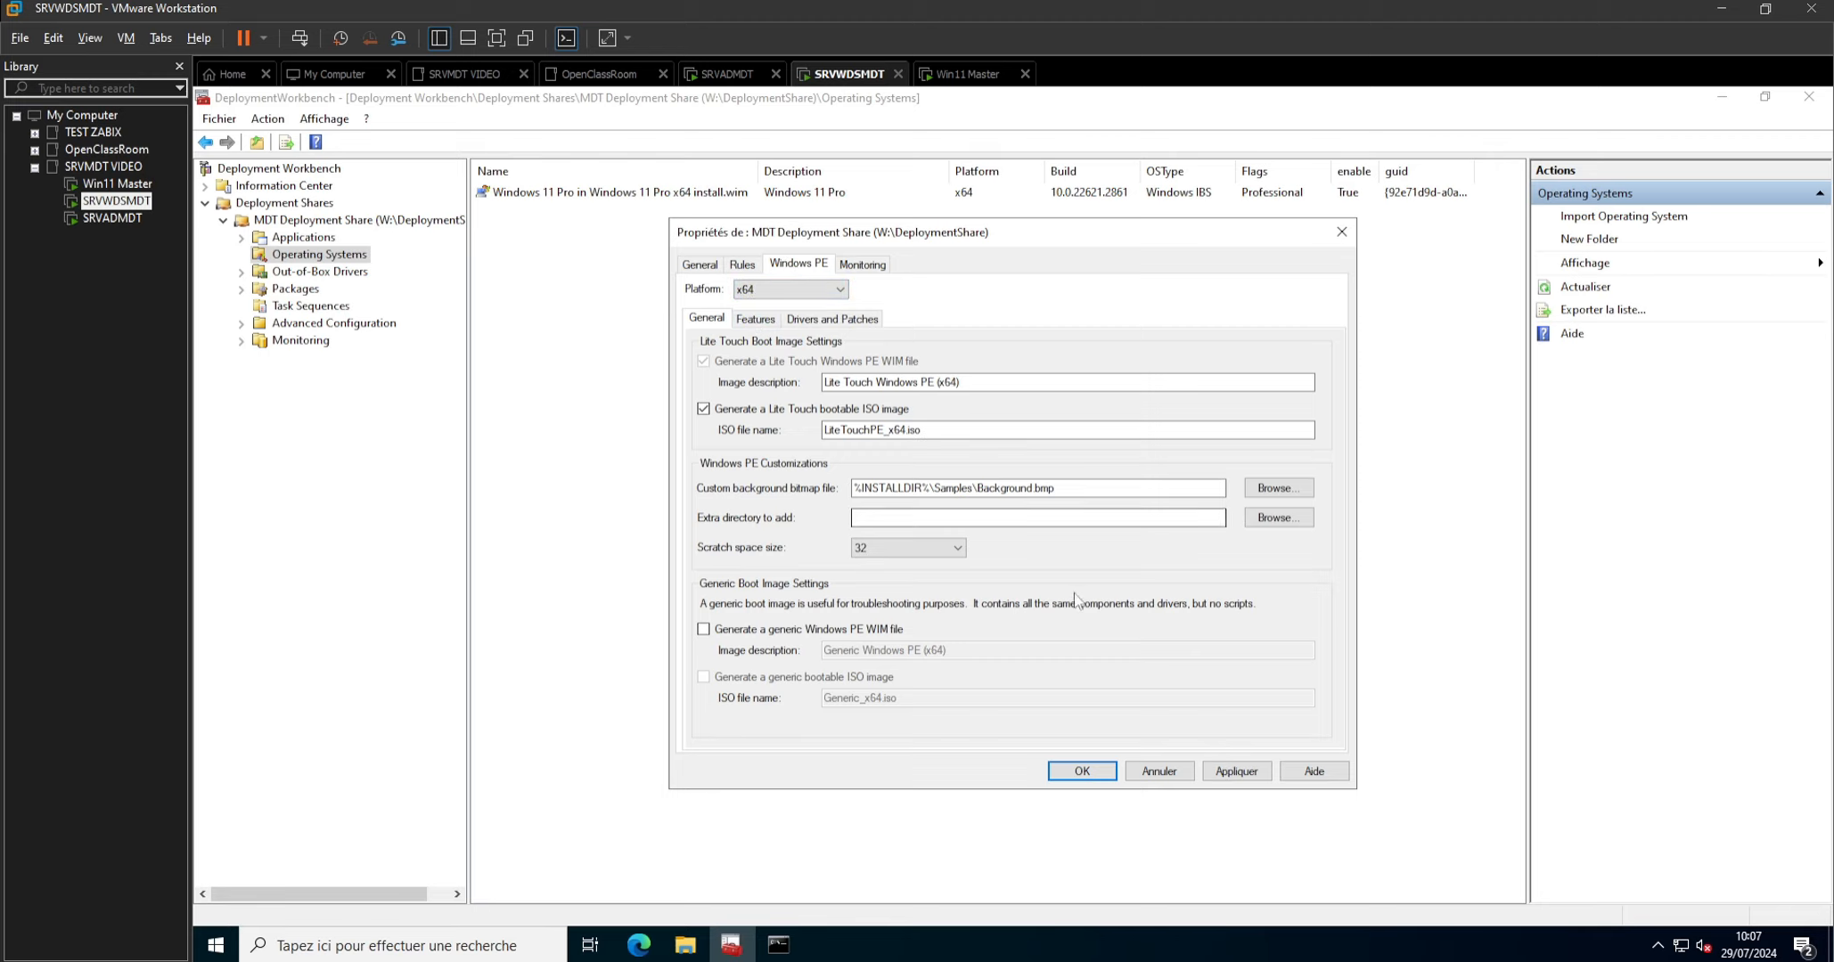
pyautogui.click(1236, 771)
pyautogui.click(1081, 772)
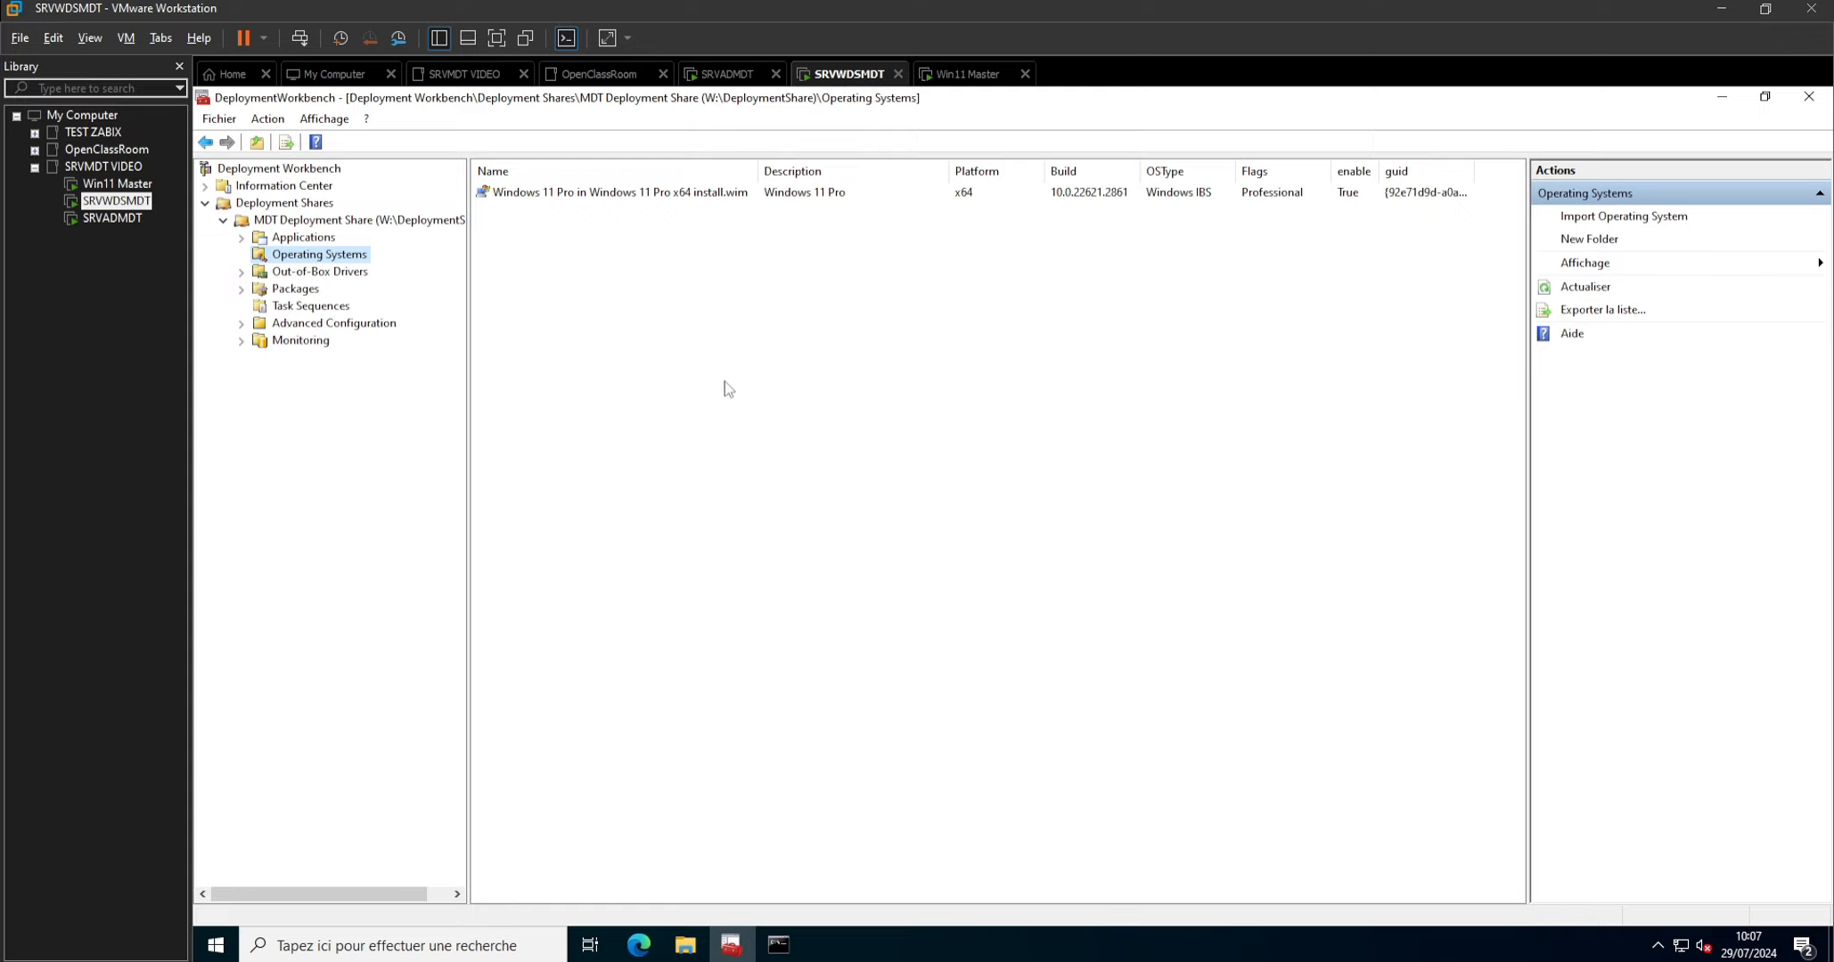
# Open Bootstrap.ini from the MDT Deployment Share's rules and paste the UserID, UserPassword and UserDomain lines below DeployRoot.
pyautogui.rightClick(336, 224)
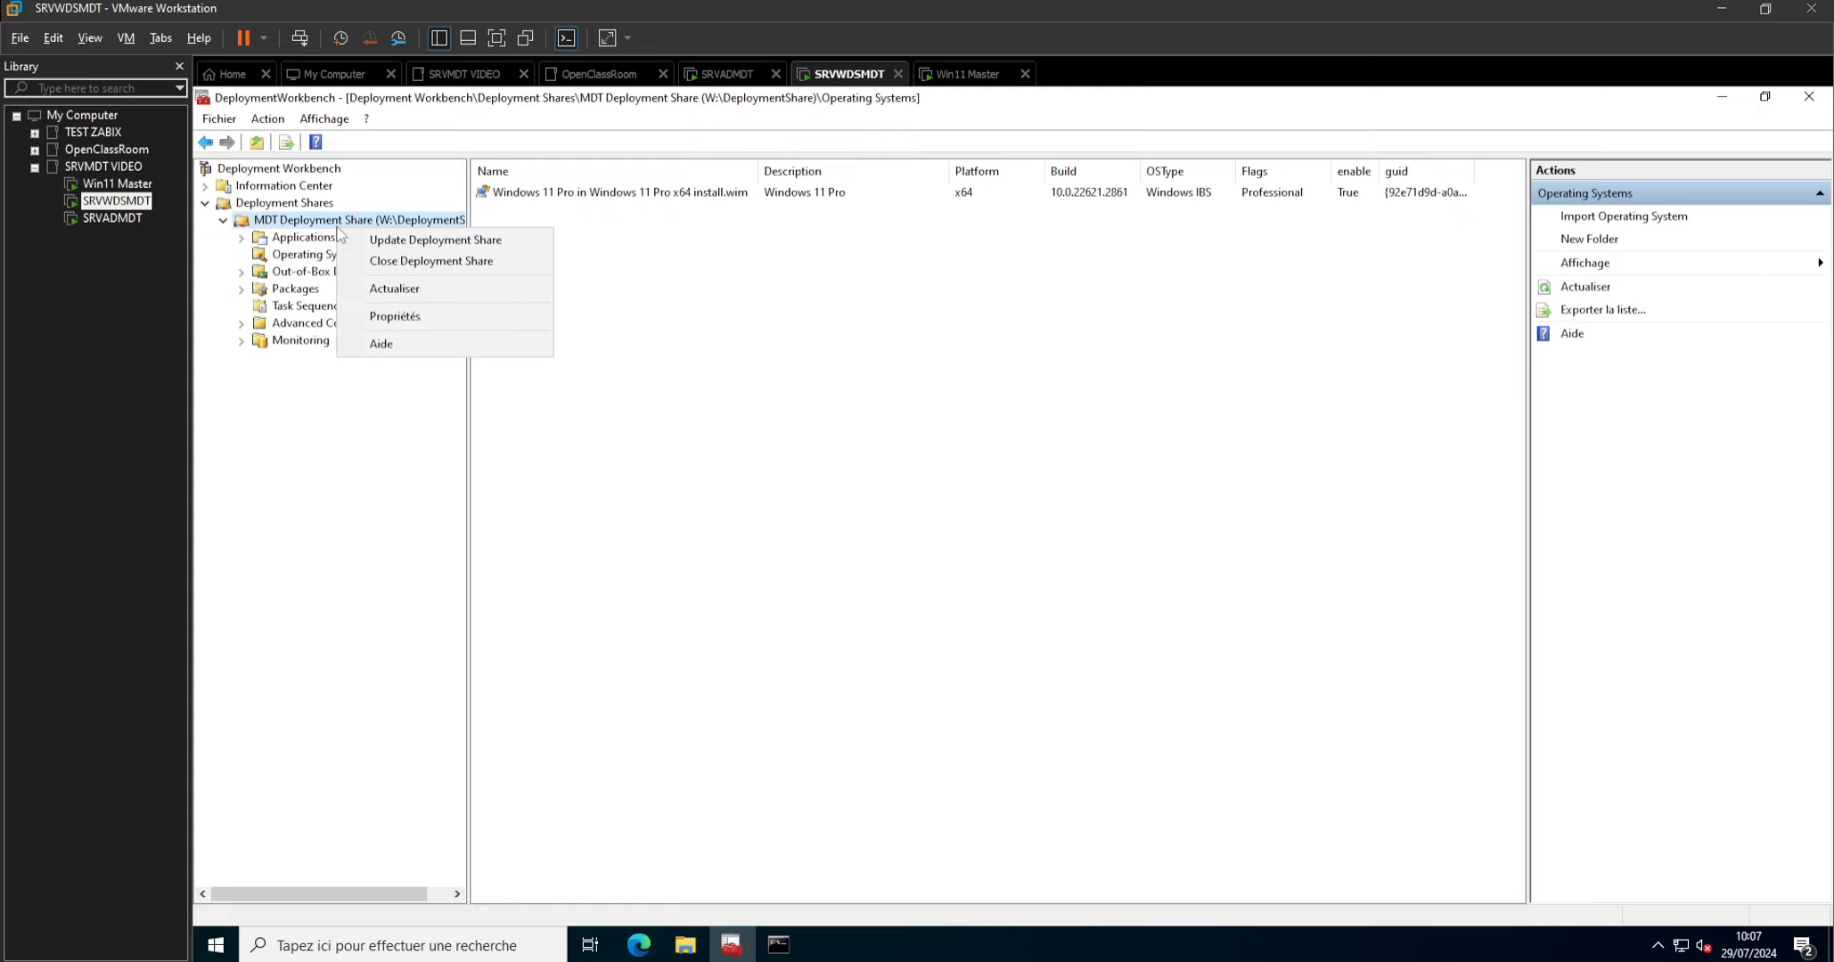
pyautogui.click(375, 316)
pyautogui.click(743, 264)
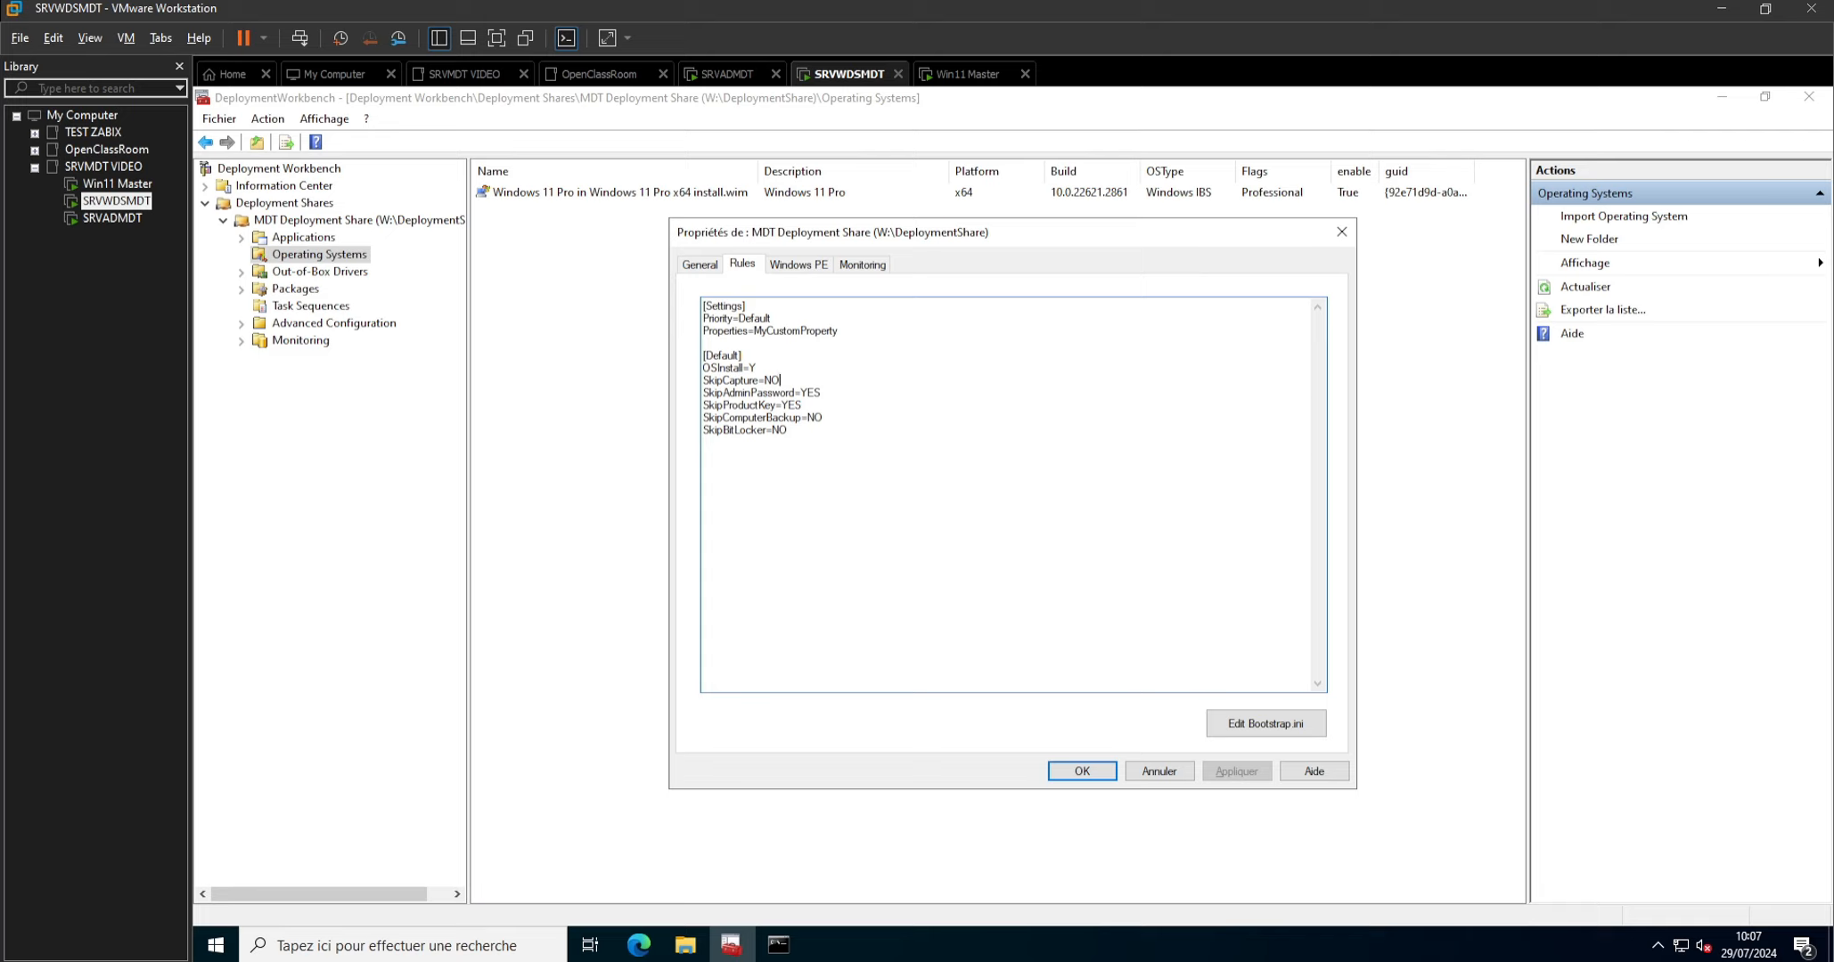
pyautogui.hotkey('shift', 'Home')
pyautogui.click(1273, 727)
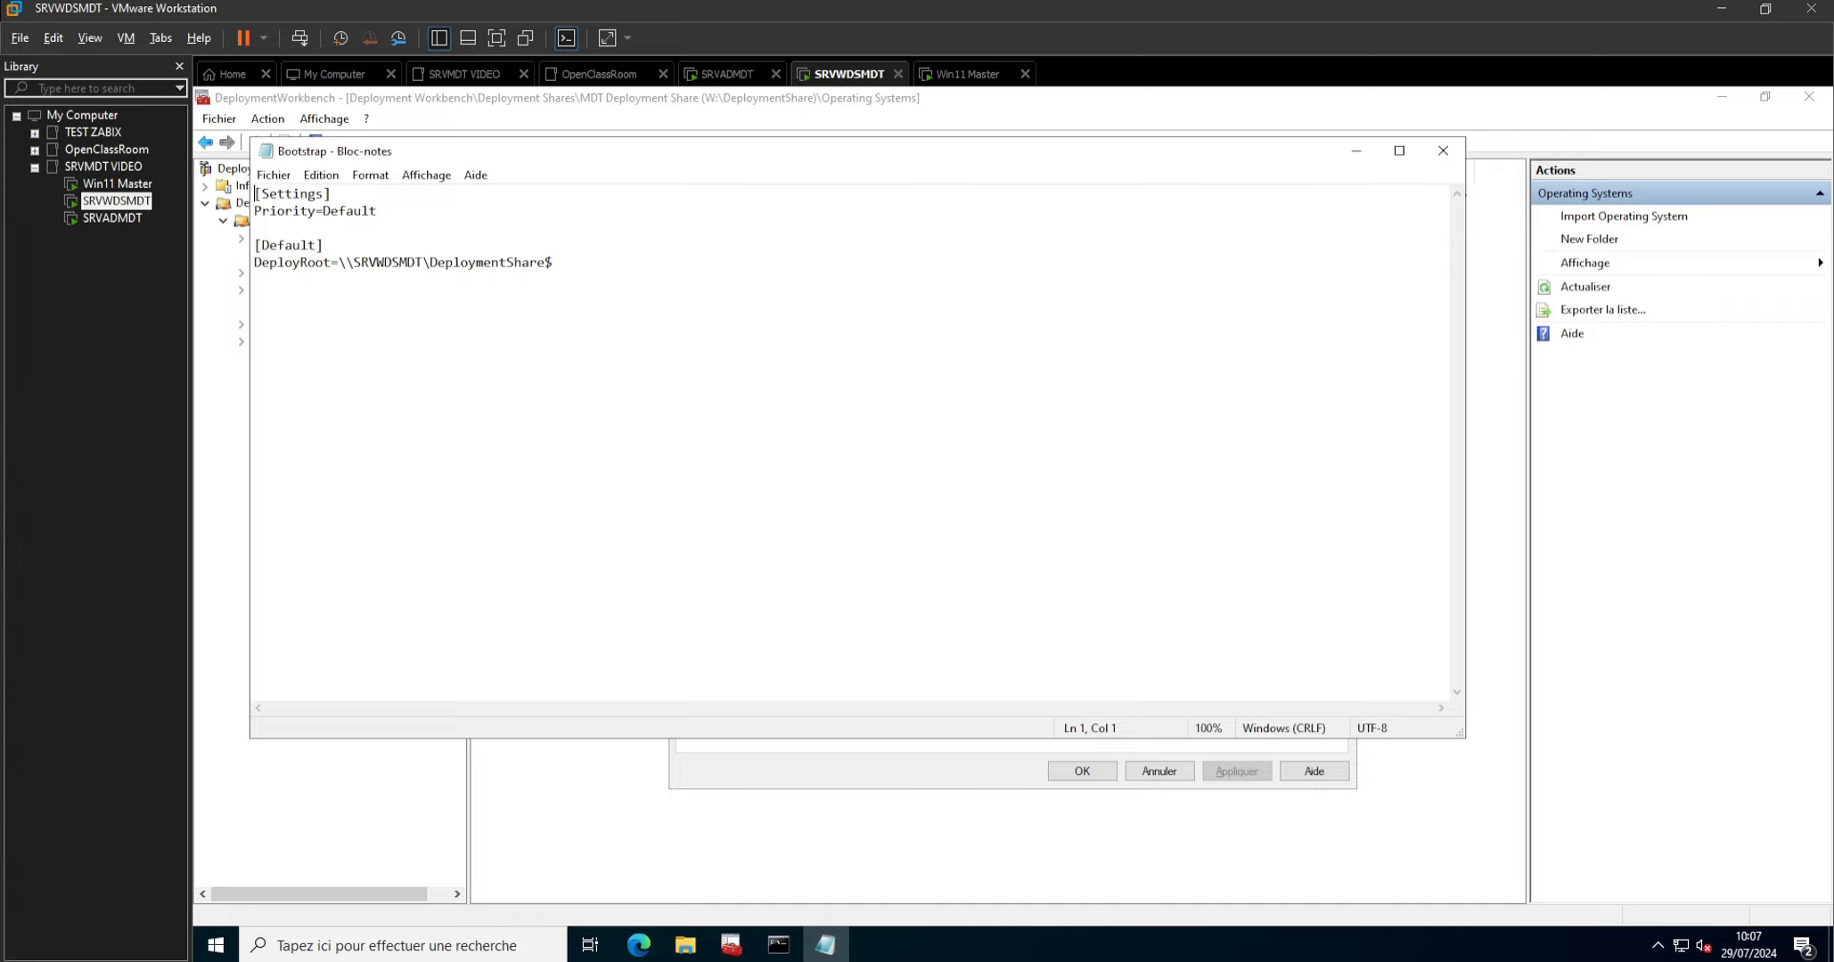
pyautogui.rightClick(267, 279)
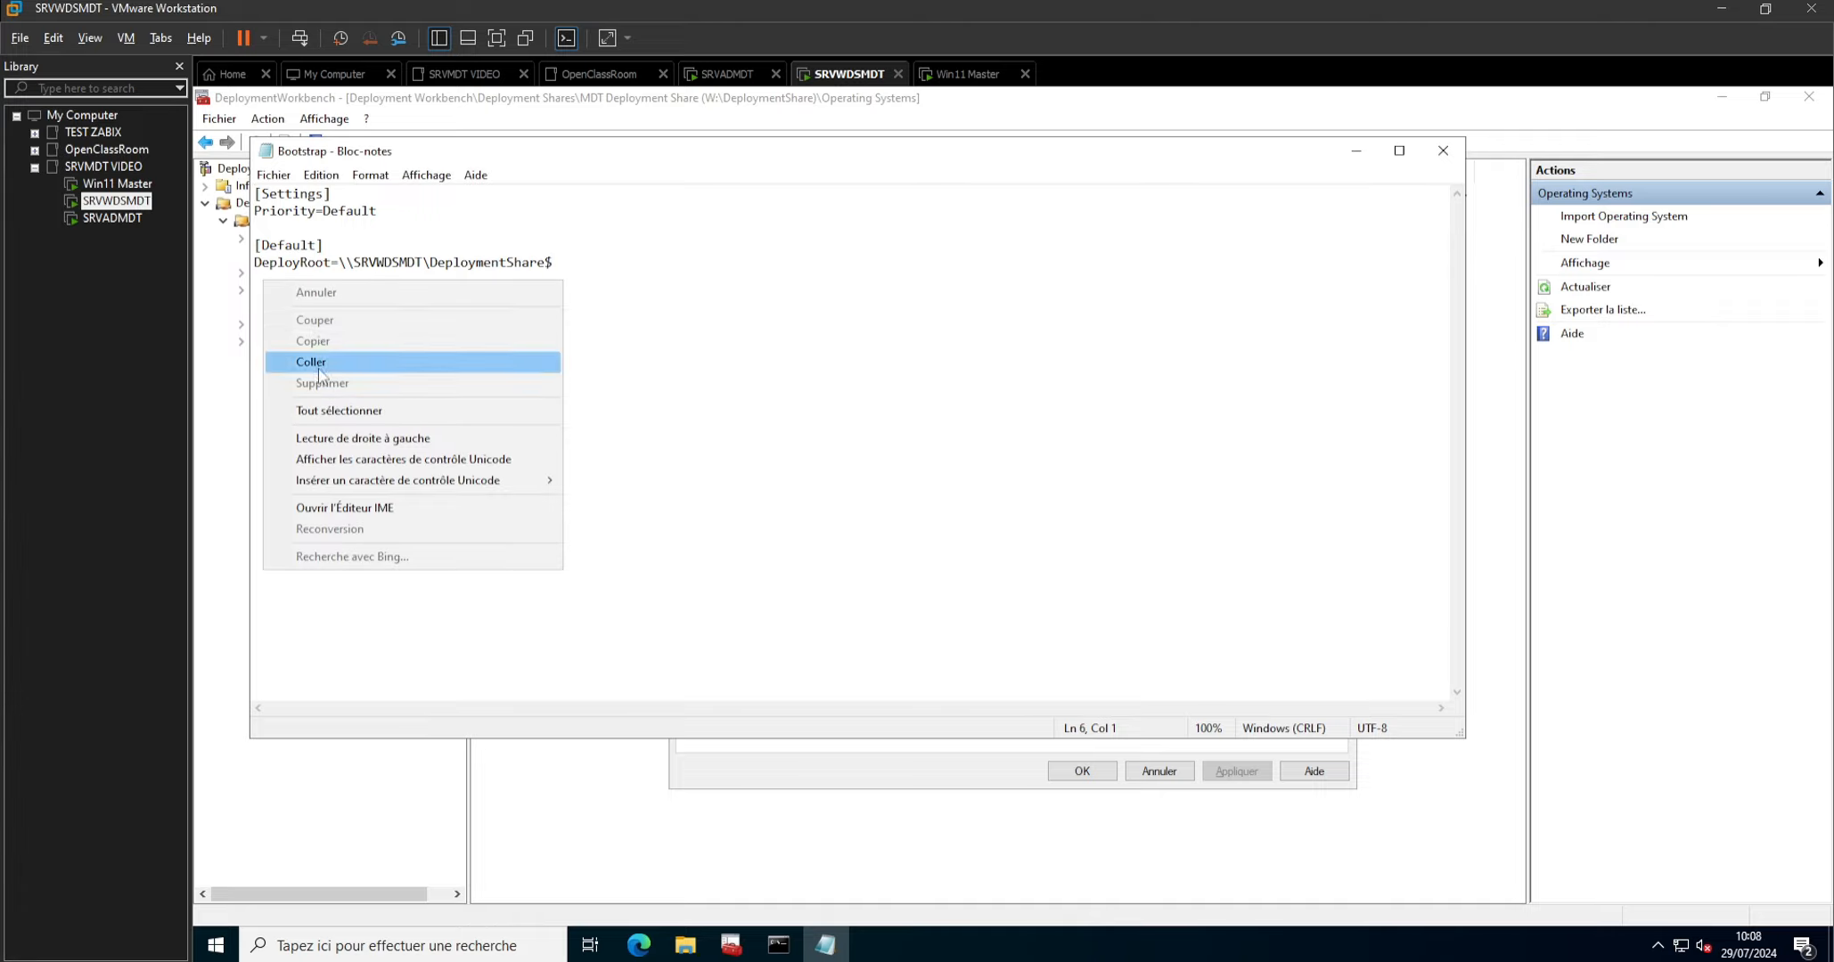
pyautogui.click(312, 358)
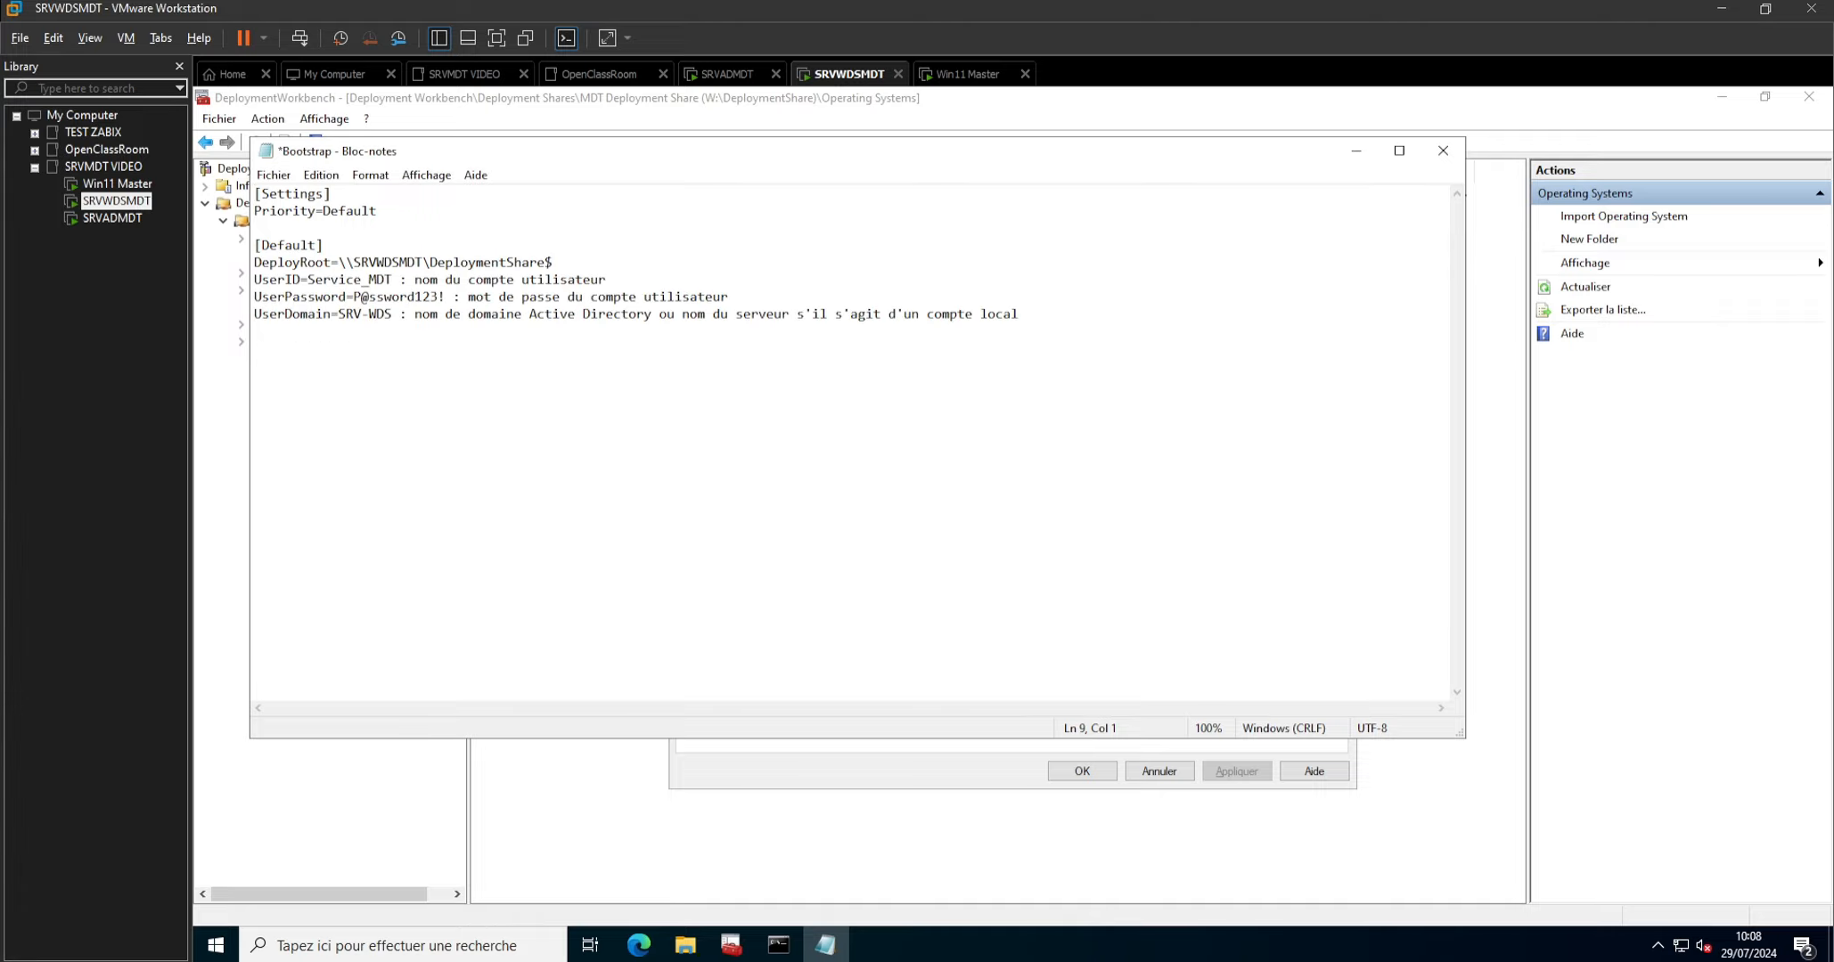
# Strip the explanatory comment from the UserID line in Bootstrap.ini so that it reads UserID=Service_MDT.
pyautogui.moveTo(607, 279); pyautogui.dragTo(408, 279)
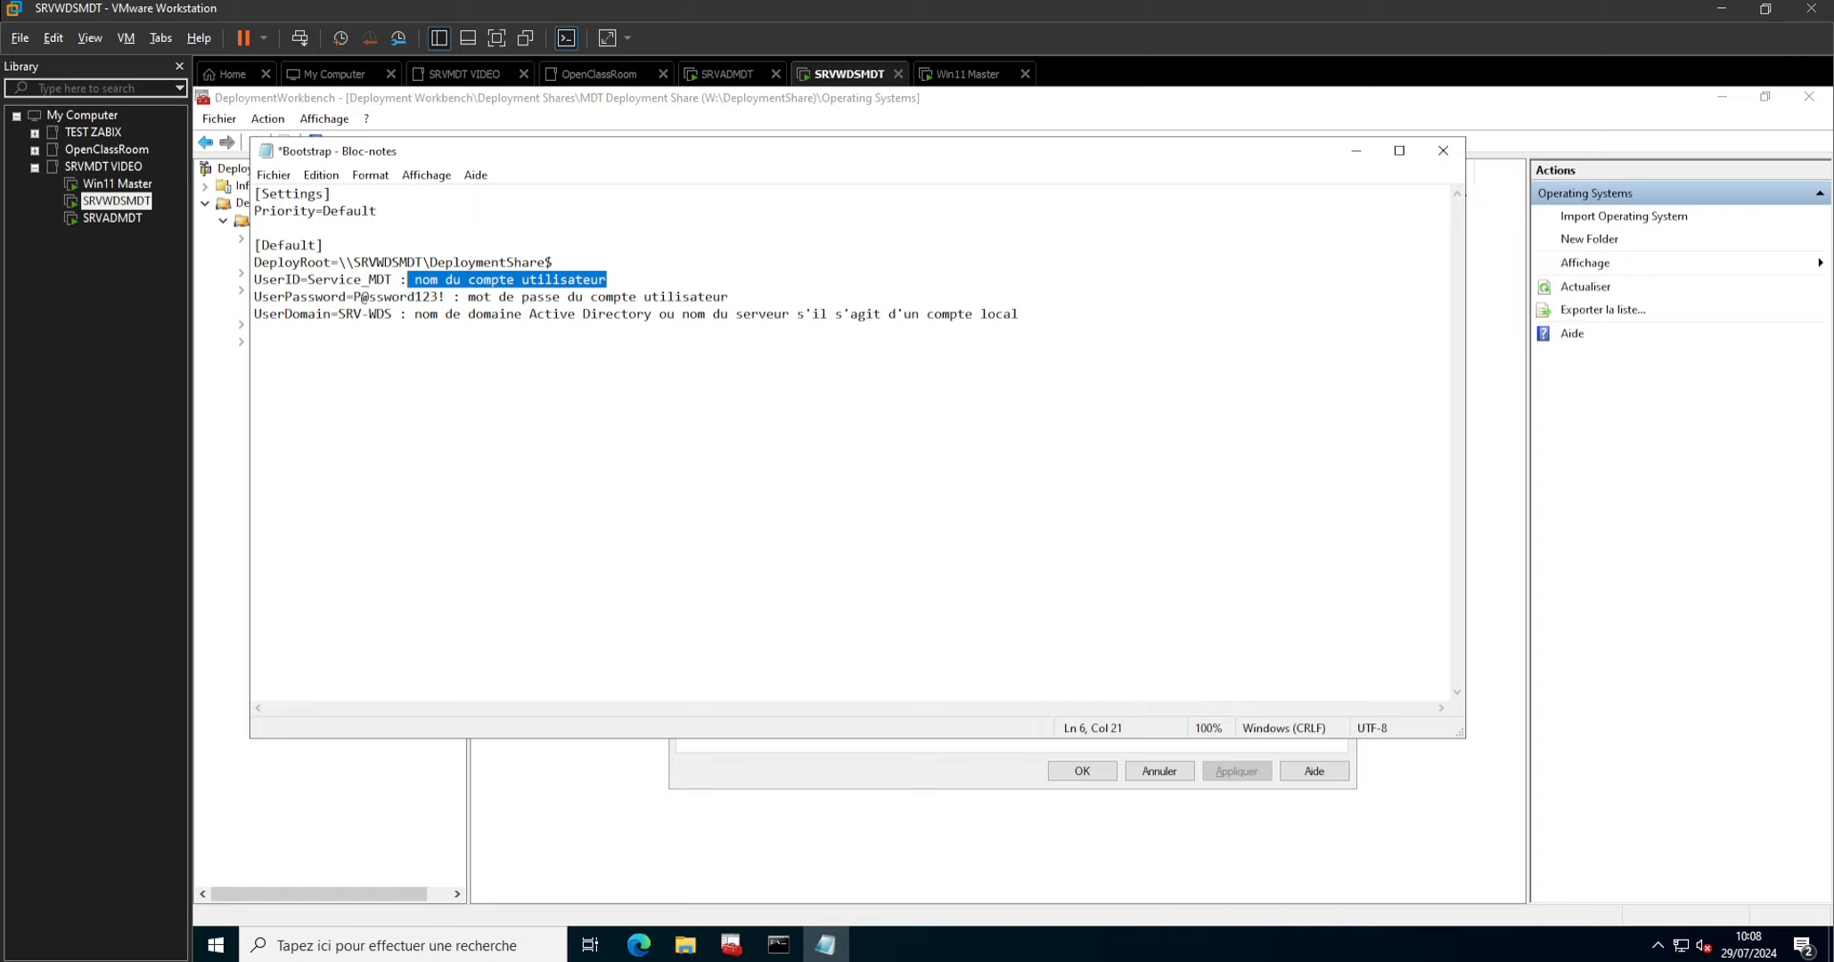
pyautogui.press('BackSpace')
pyautogui.press('BackSpace')
pyautogui.press('BackSpace')
pyautogui.press('BackSpace')
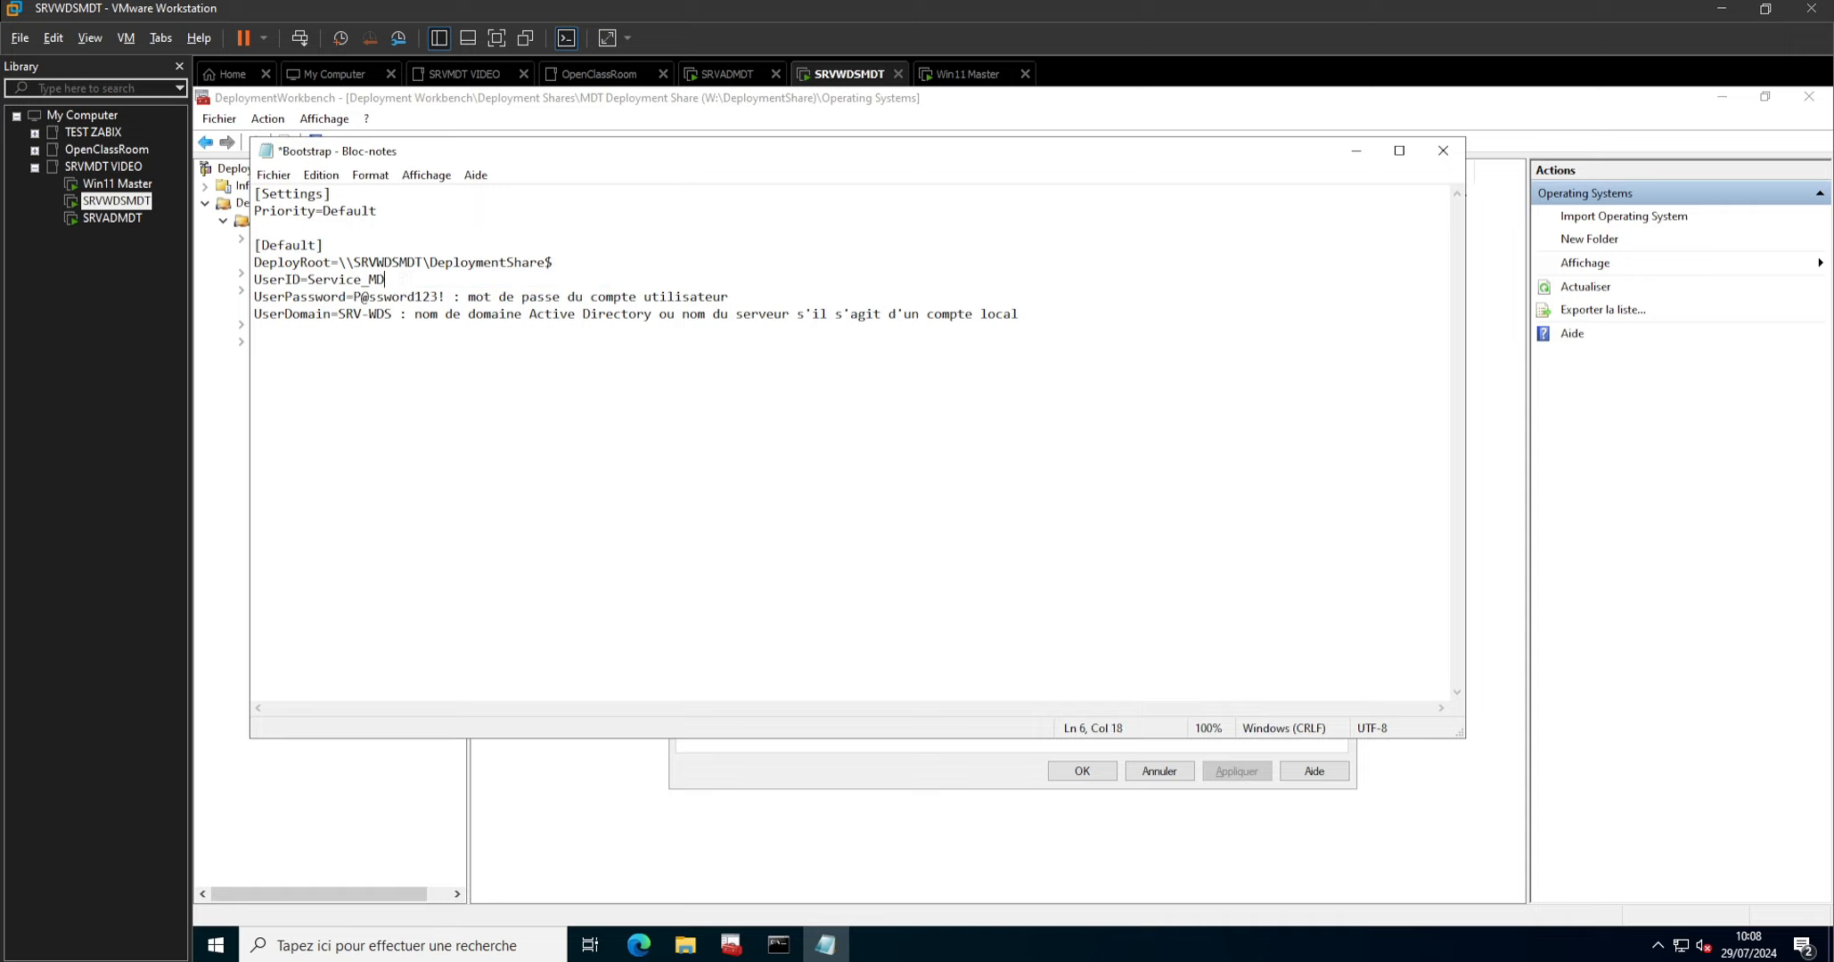
pyautogui.write('6T')
pyautogui.press('BackSpace')
pyautogui.press('BackSpace')
pyautogui.write('T')
# Replace the sample password and its comment on the UserPassword line with the service account's password.
pyautogui.moveTo(729, 297); pyautogui.dragTo(354, 297)
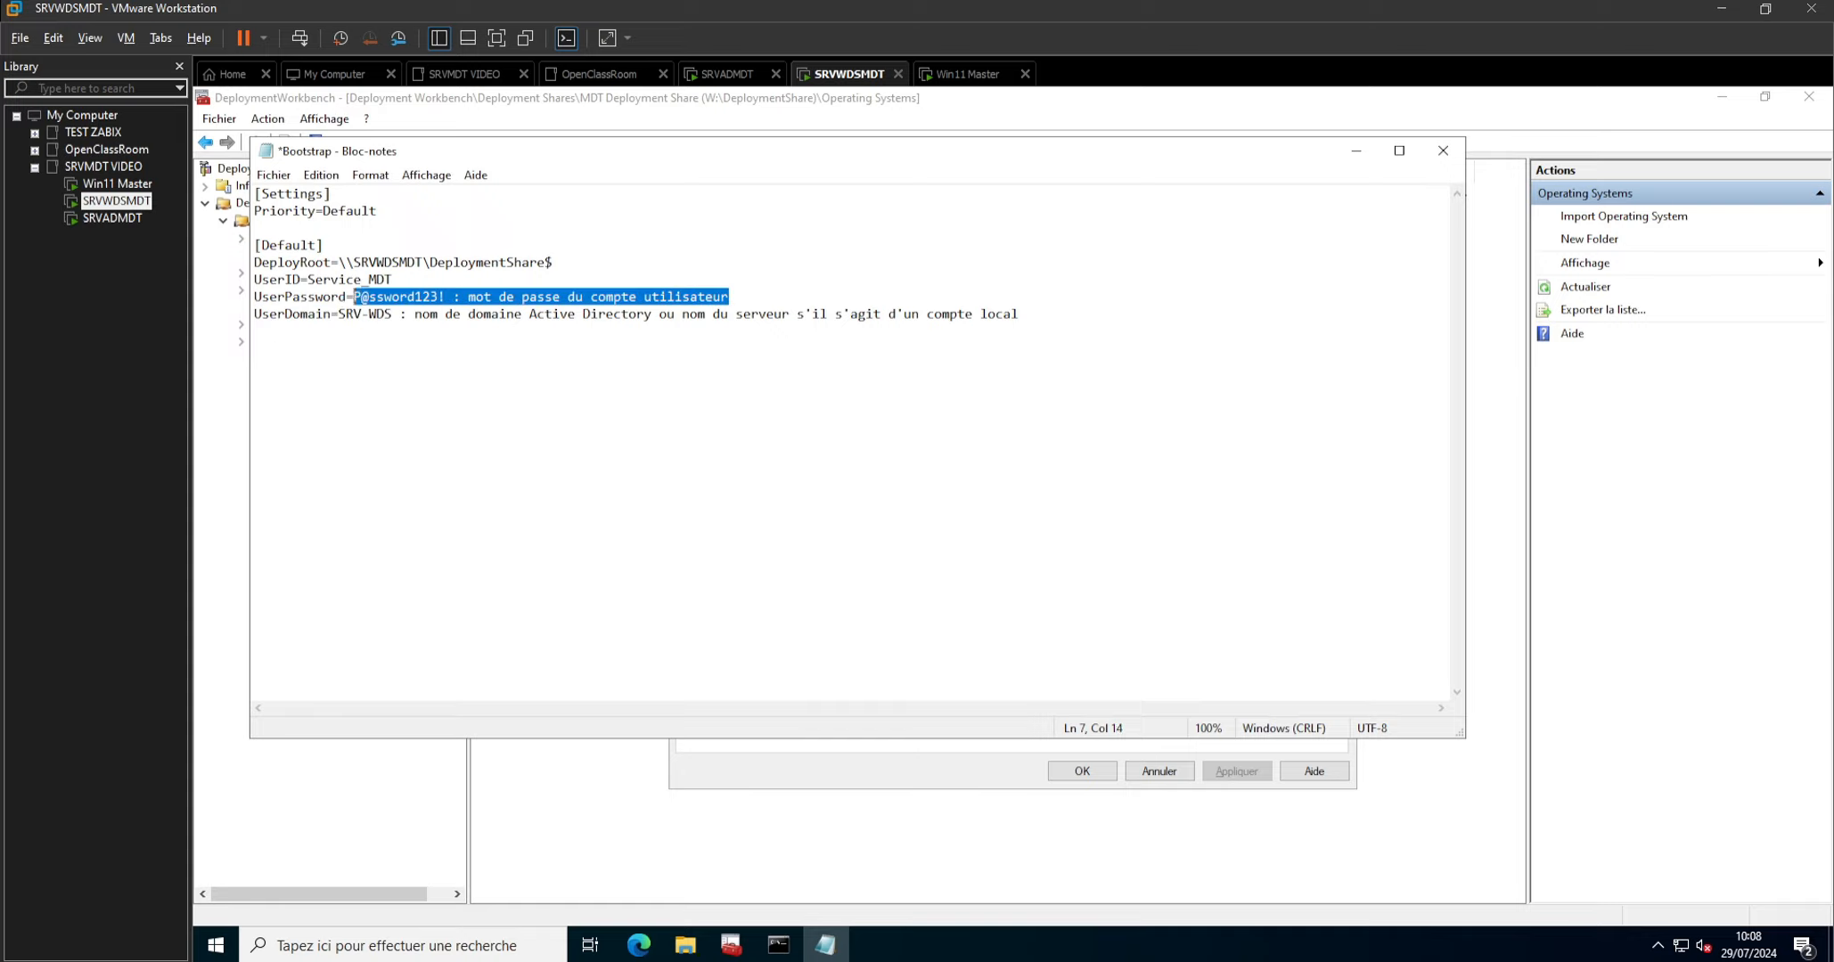
pyautogui.write('Azer')
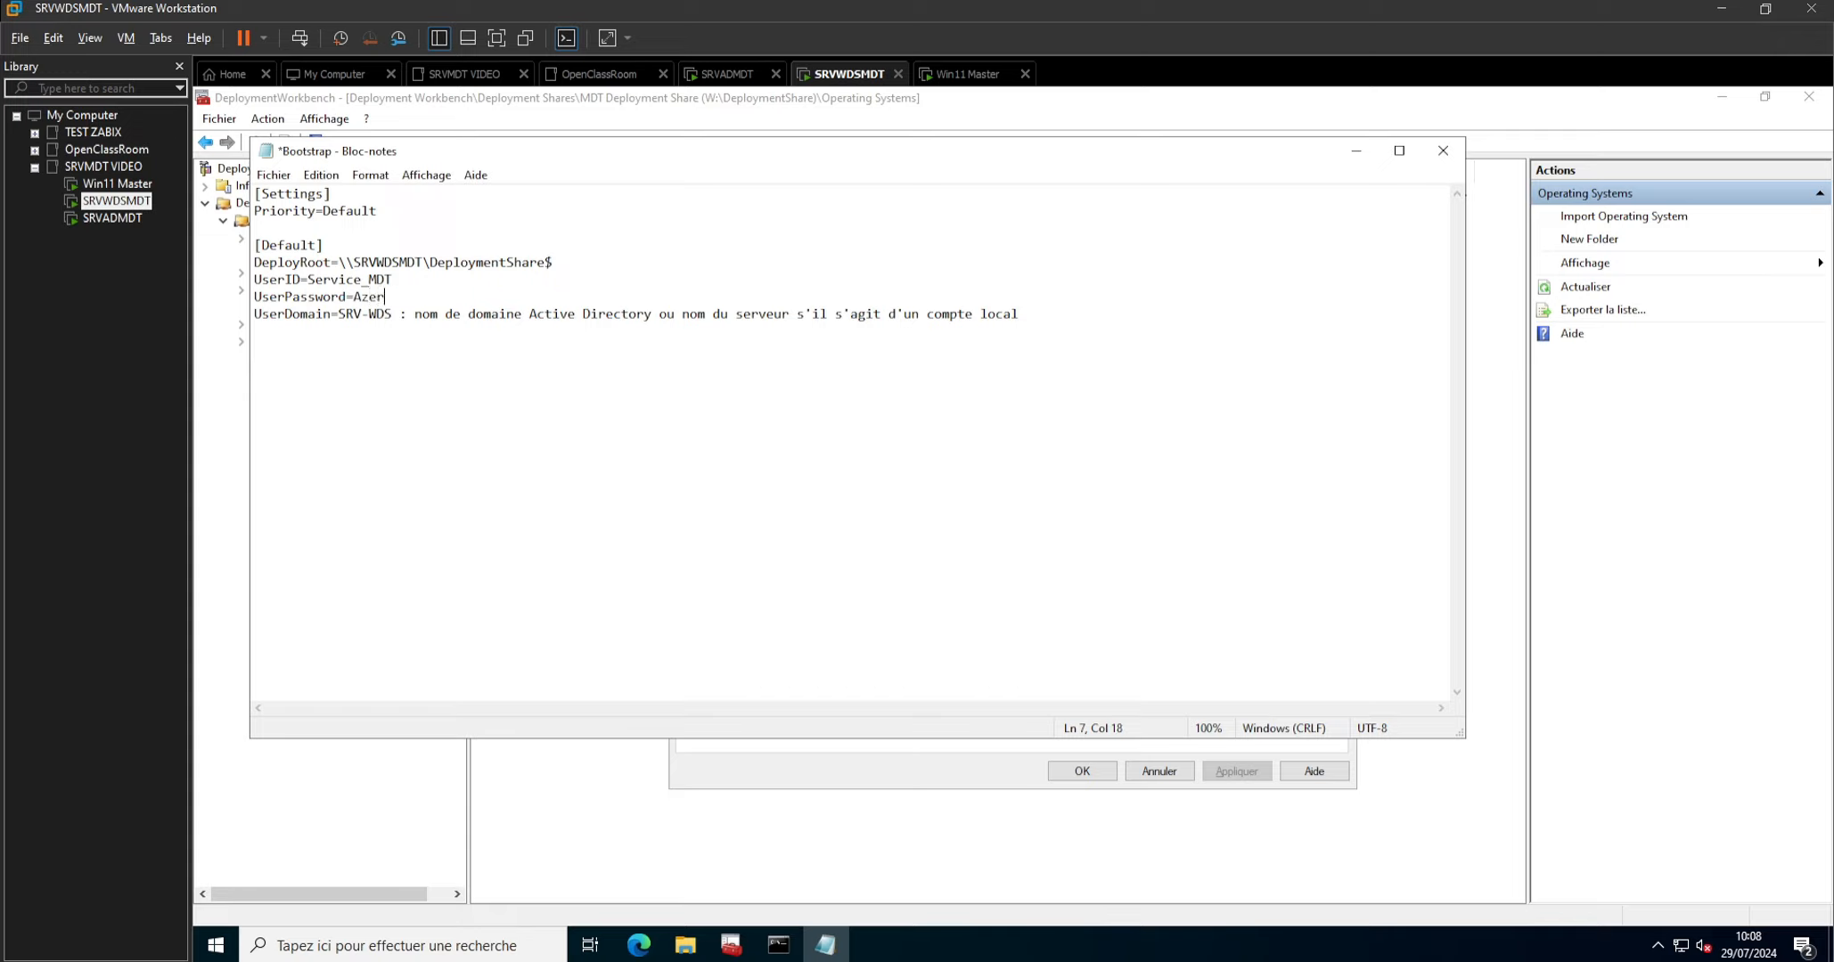
pyautogui.write('tyuiop')
pyautogui.press('Num_Lock')
pyautogui.press('Delete')
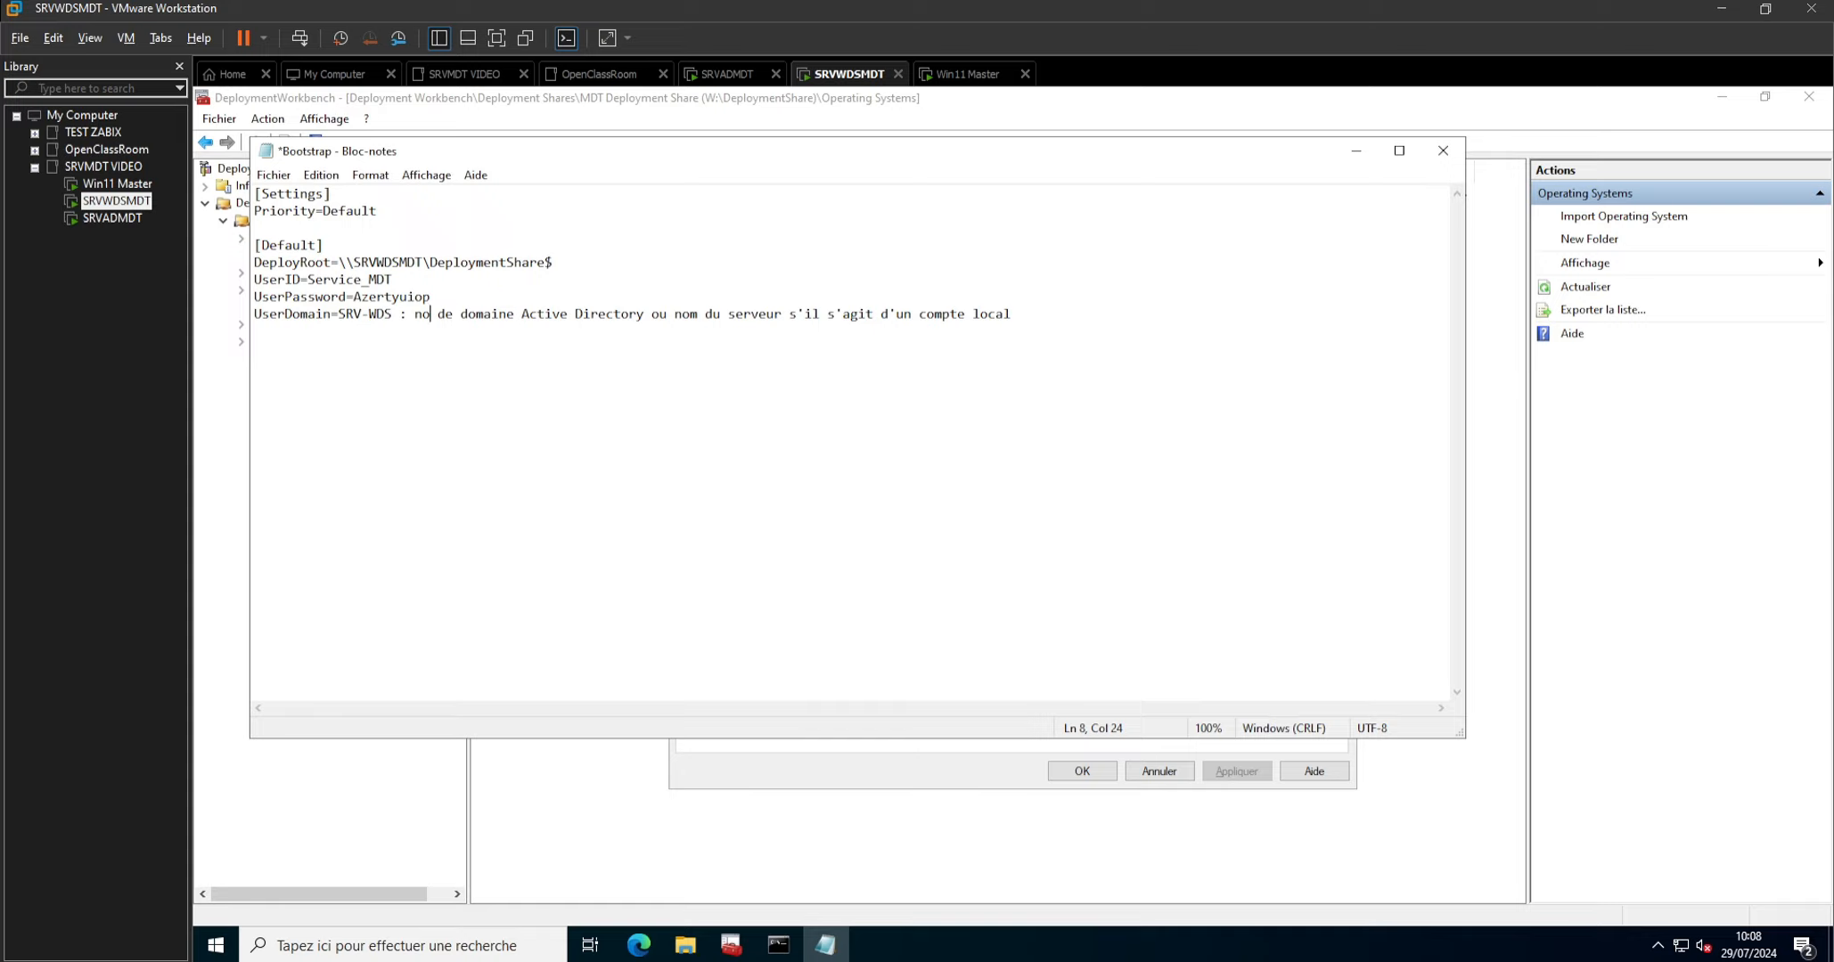
pyautogui.press('Up')
pyautogui.press('Num_Lock')
pyautogui.write('123.')
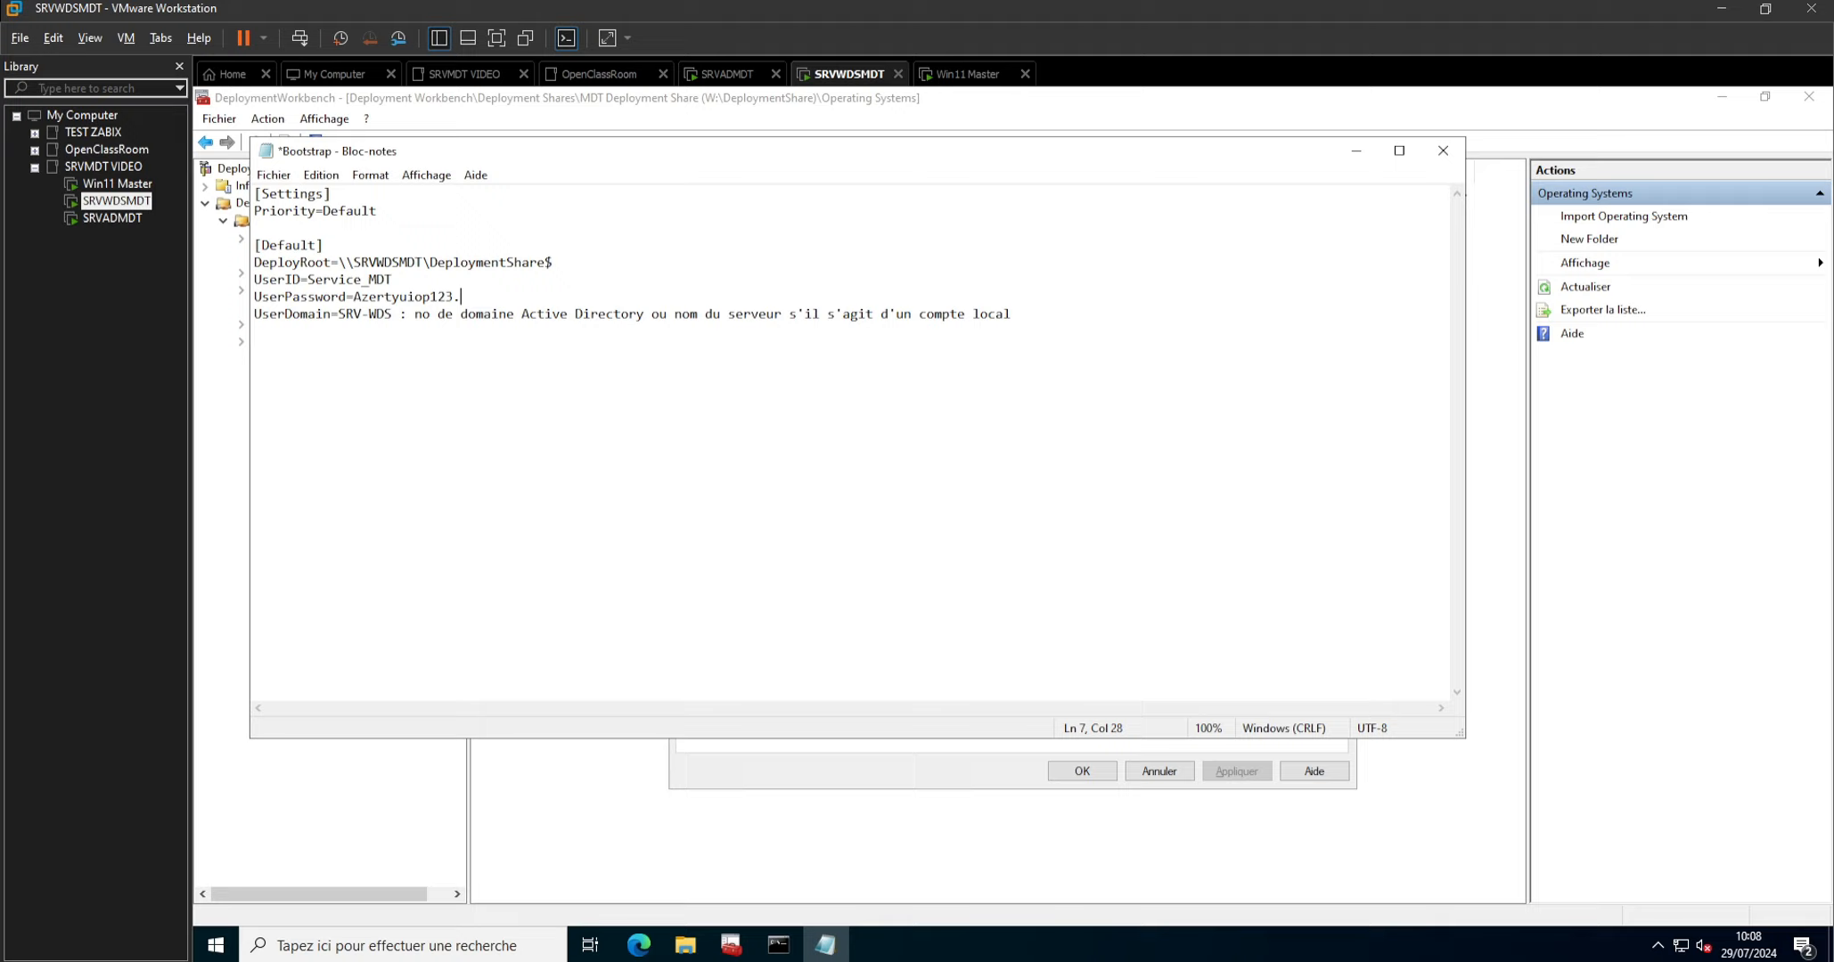
# Set UserDomain to SRVWDSMDT without its comment, save and close Bootstrap.ini, and confirm the deployment share properties.
pyautogui.moveTo(1012, 315); pyautogui.dragTo(385, 314)
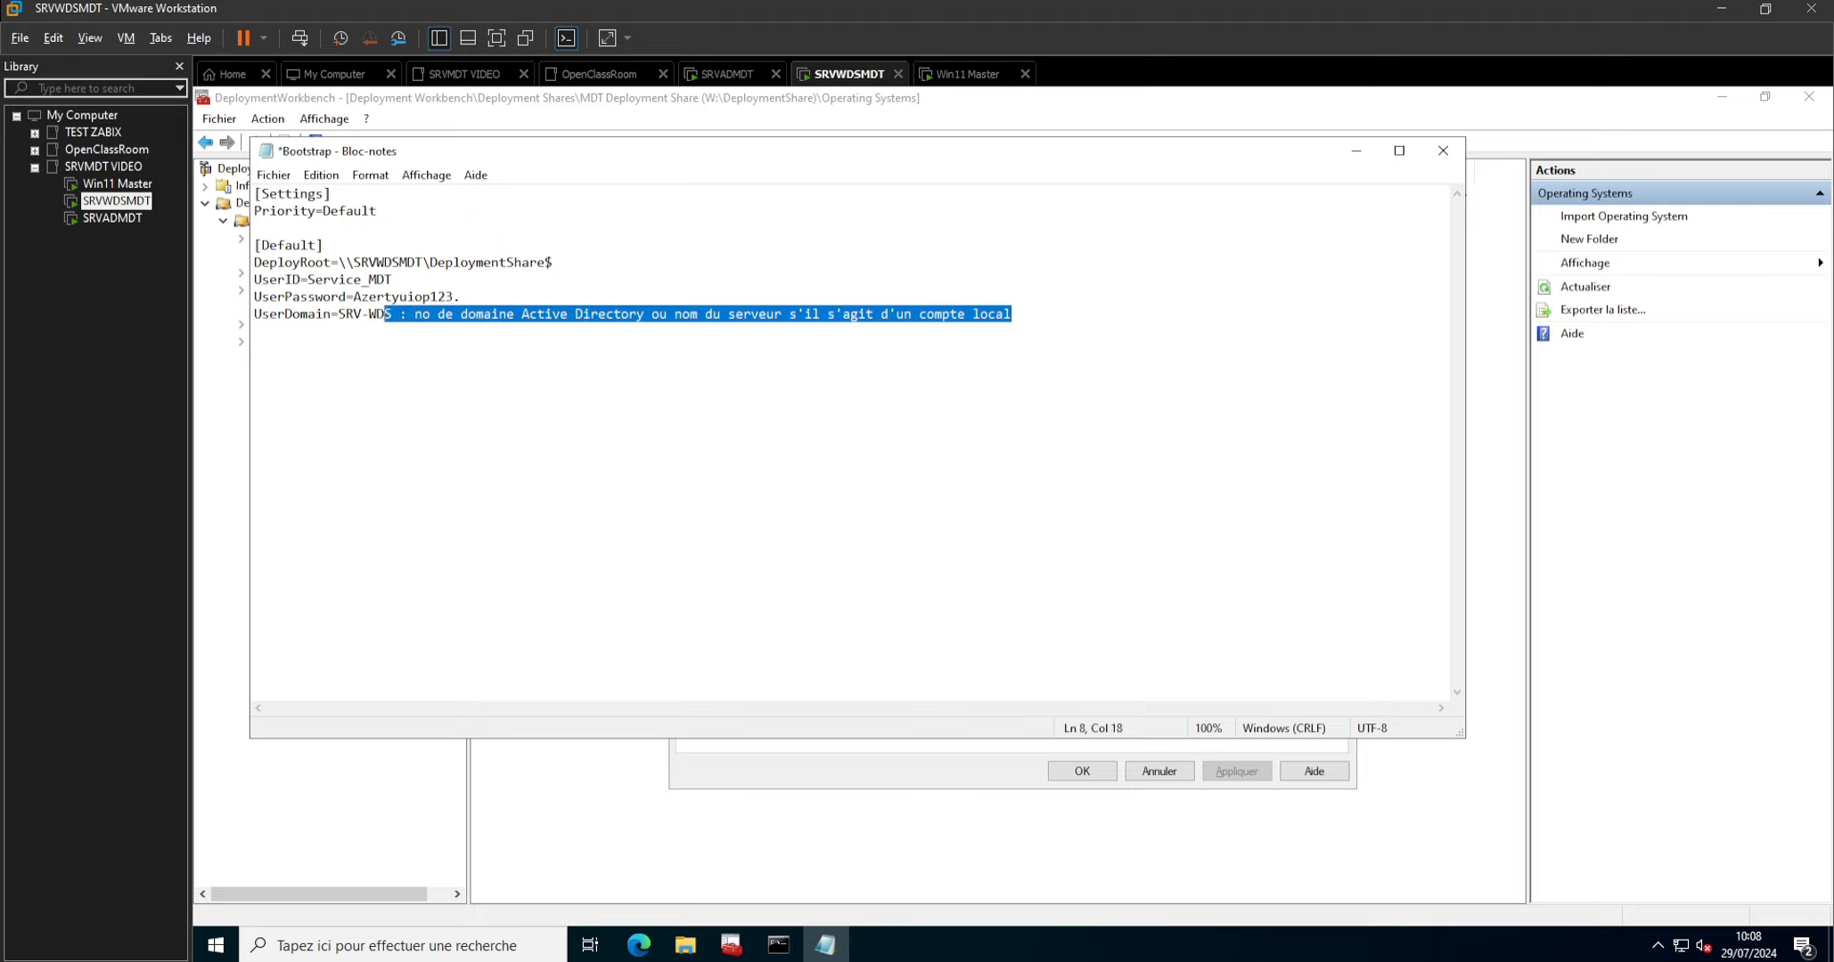
pyautogui.press('BackSpace')
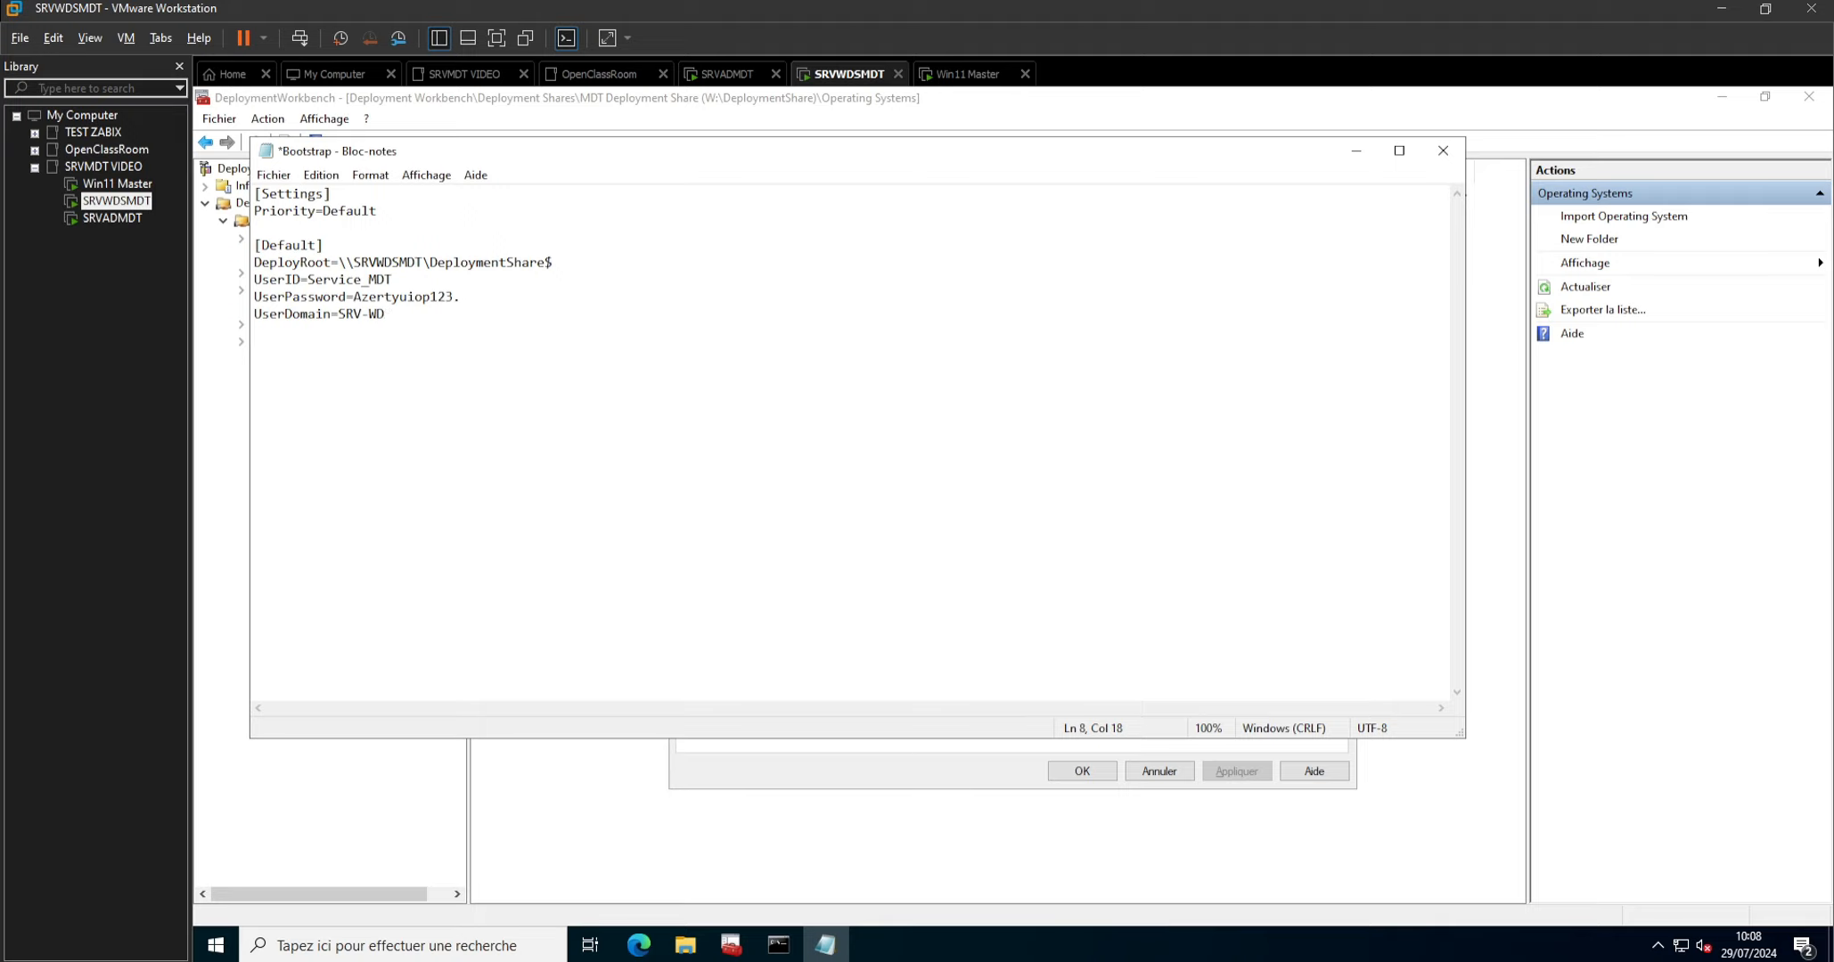
pyautogui.press('BackSpace')
pyautogui.press('BackSpace')
pyautogui.press('BackSpace')
pyautogui.write('WDSMDT')
pyautogui.hotkey('ctrl', 's')
pyautogui.click(1443, 150)
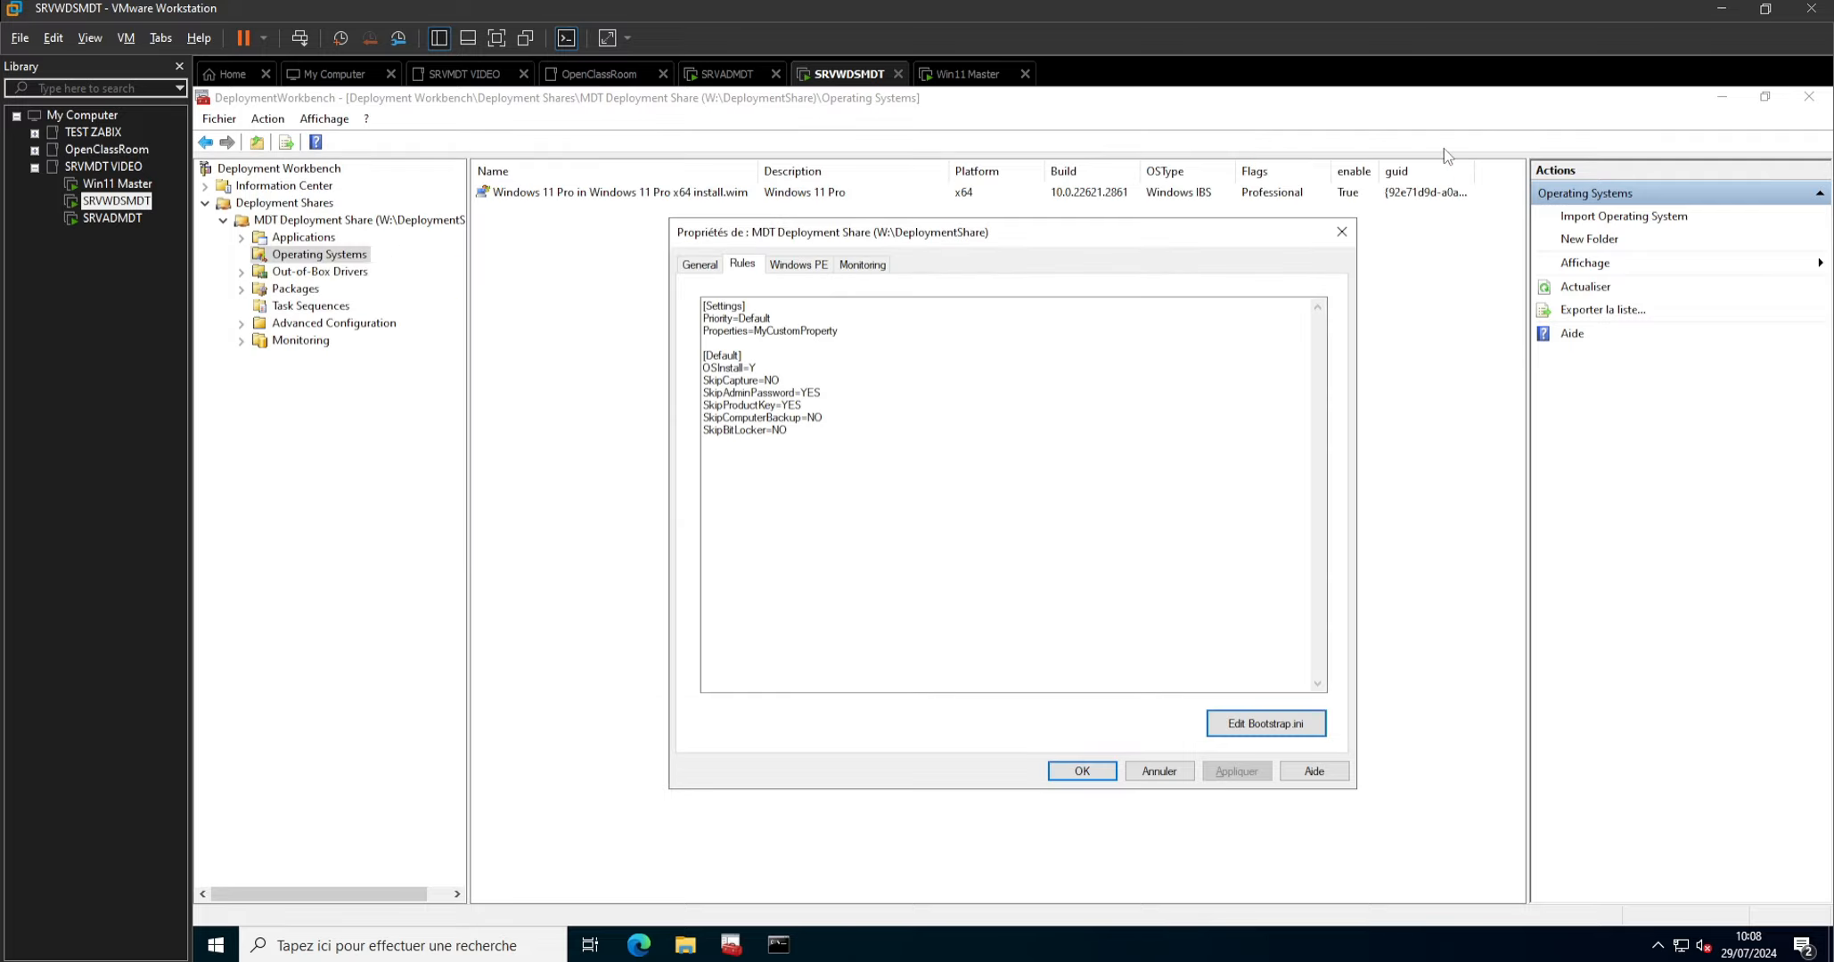
pyautogui.click(1081, 771)
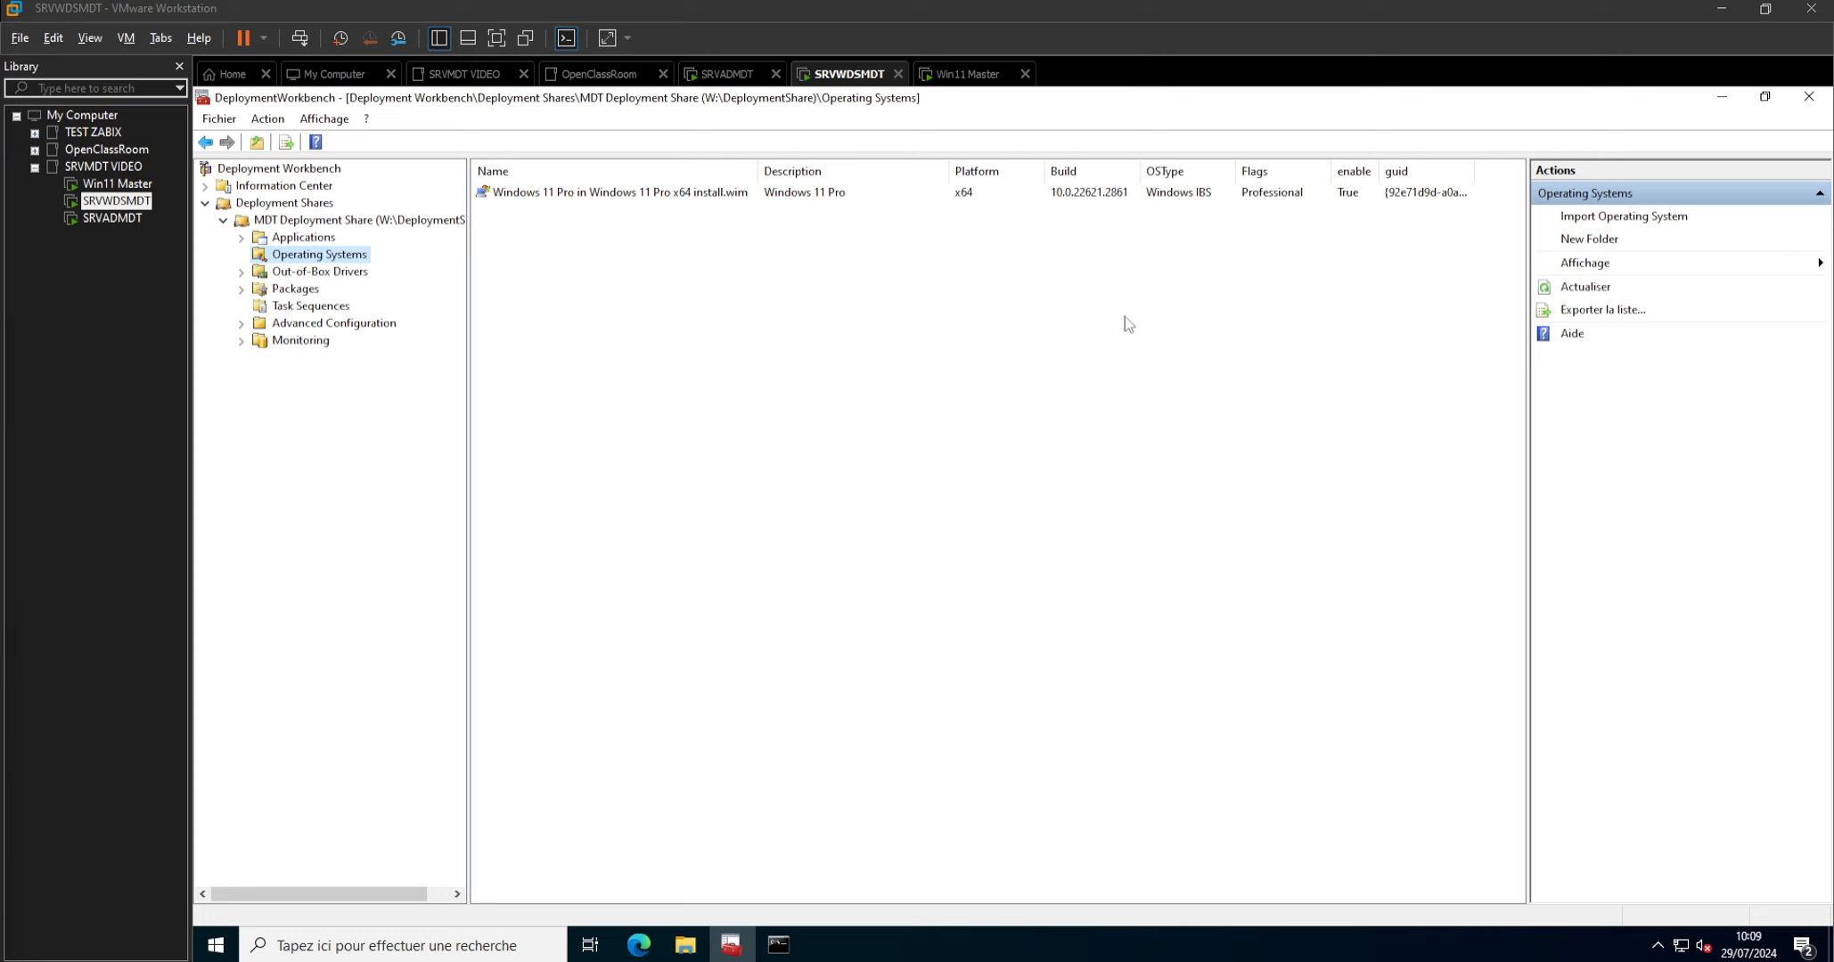
# Switch to the browser's MDT known issues page, copy the corrected Unattend_PE_x64.xml code, and return to the SRVWDSMDT virtual machine.
pyautogui.hotkey('alt', 'Tab')
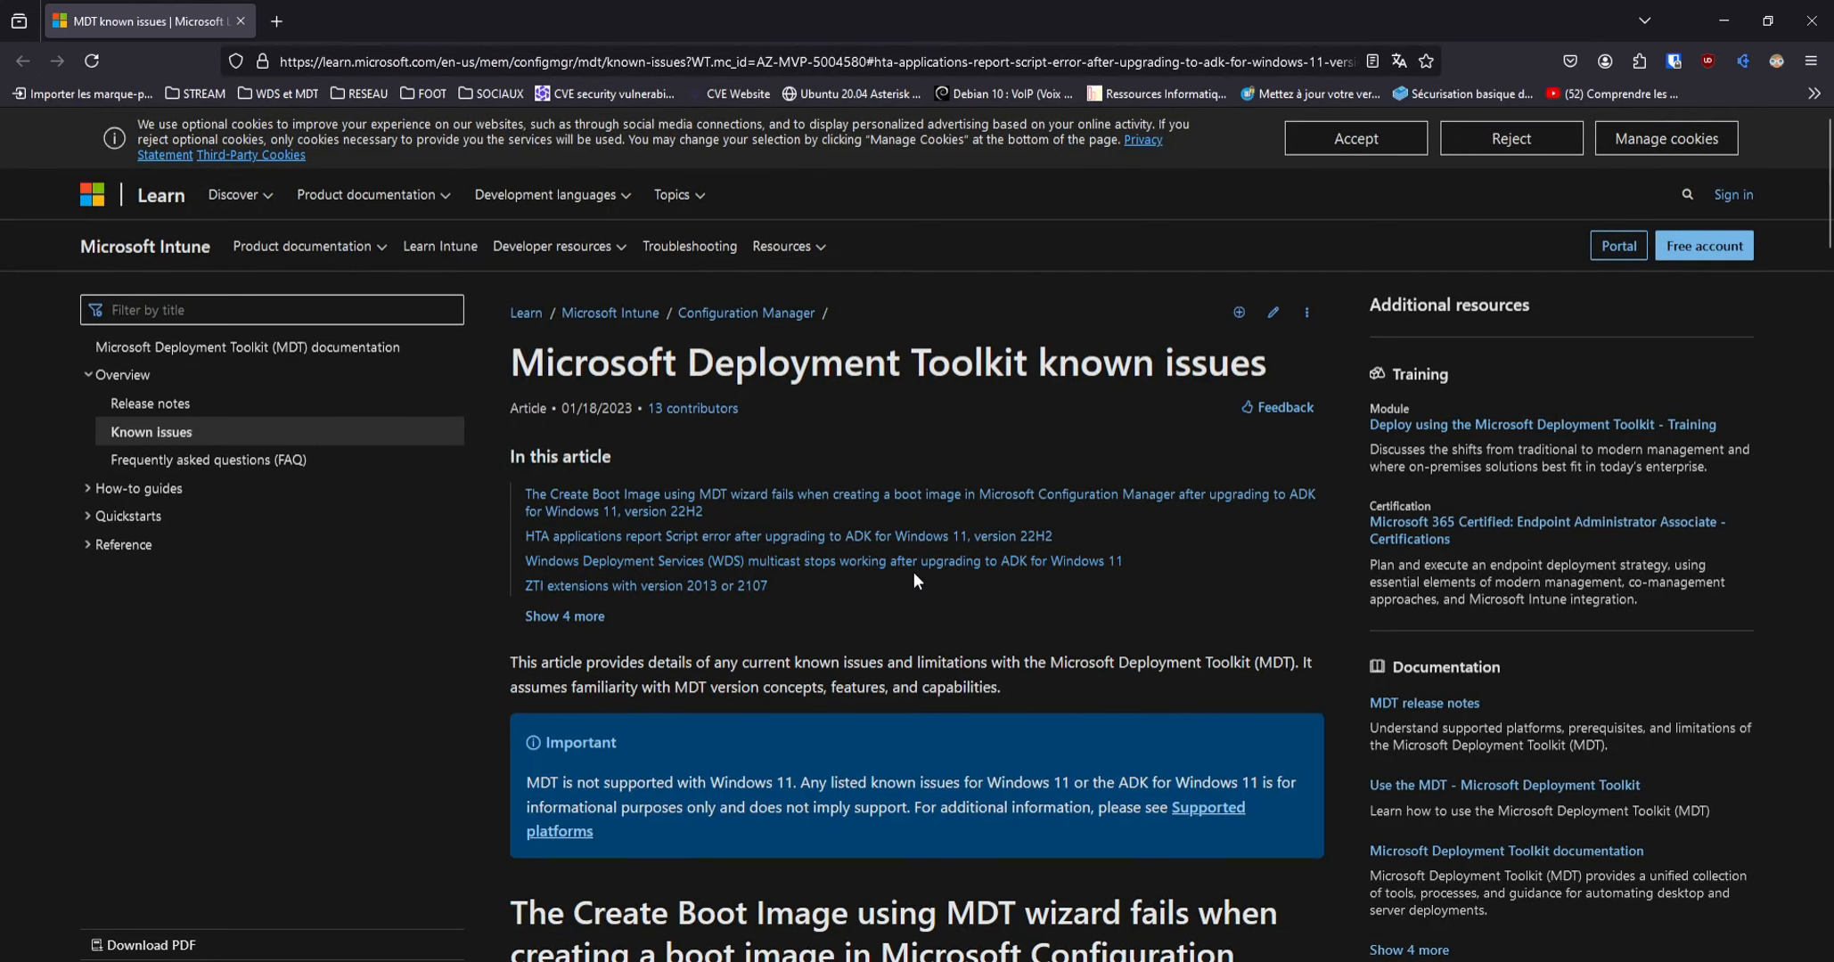
pyautogui.scroll(-5, 914, 572)
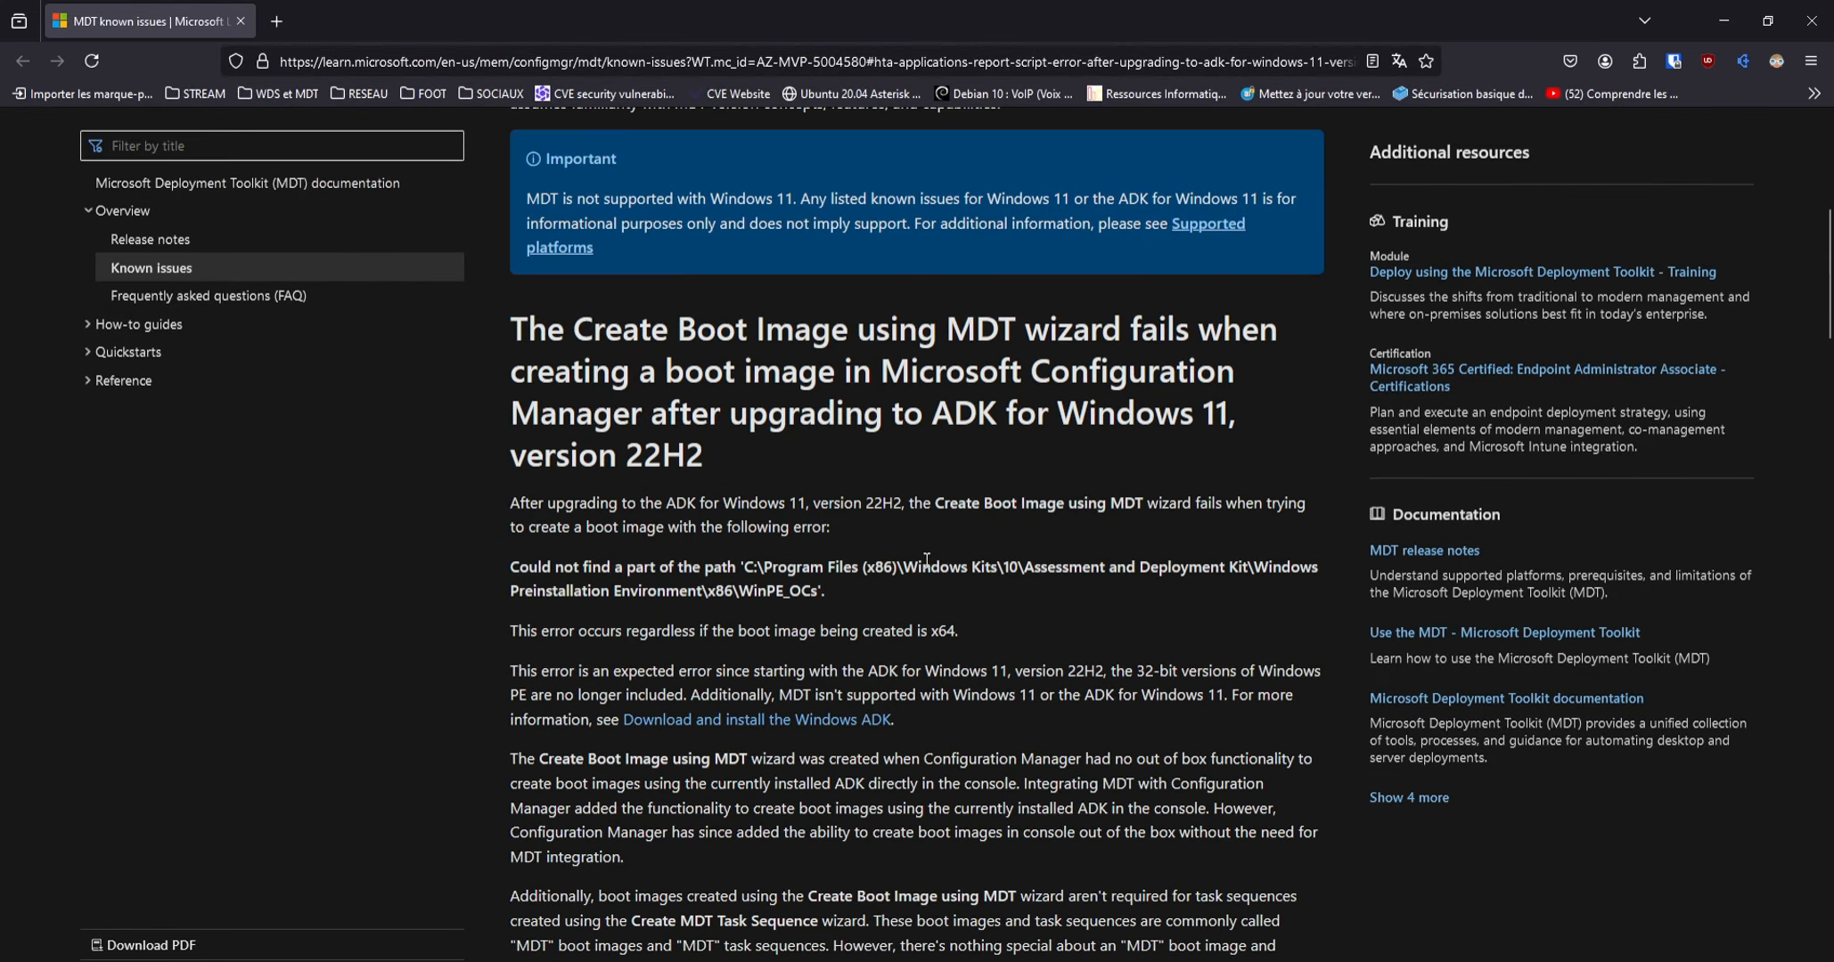
pyautogui.scroll(-8, 927, 559)
pyautogui.scroll(-15, 922, 560)
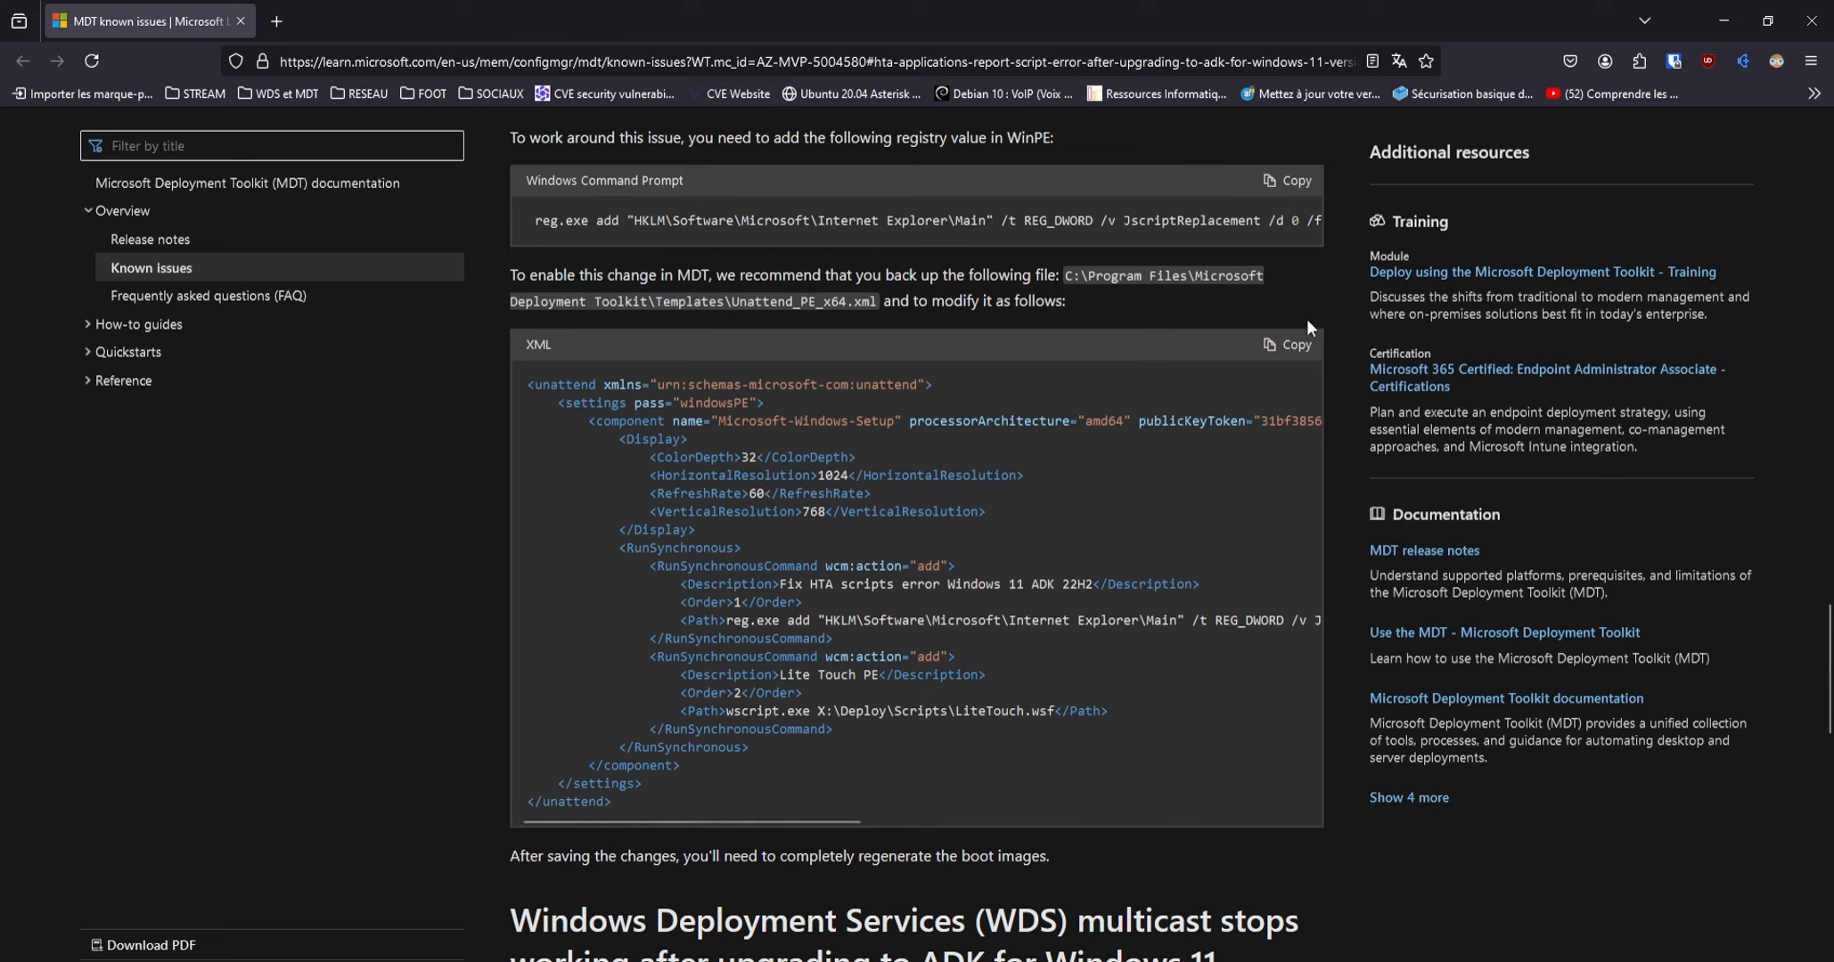
pyautogui.click(1296, 347)
pyautogui.moveTo(1234, 23); pyautogui.dragTo(1833, 27)
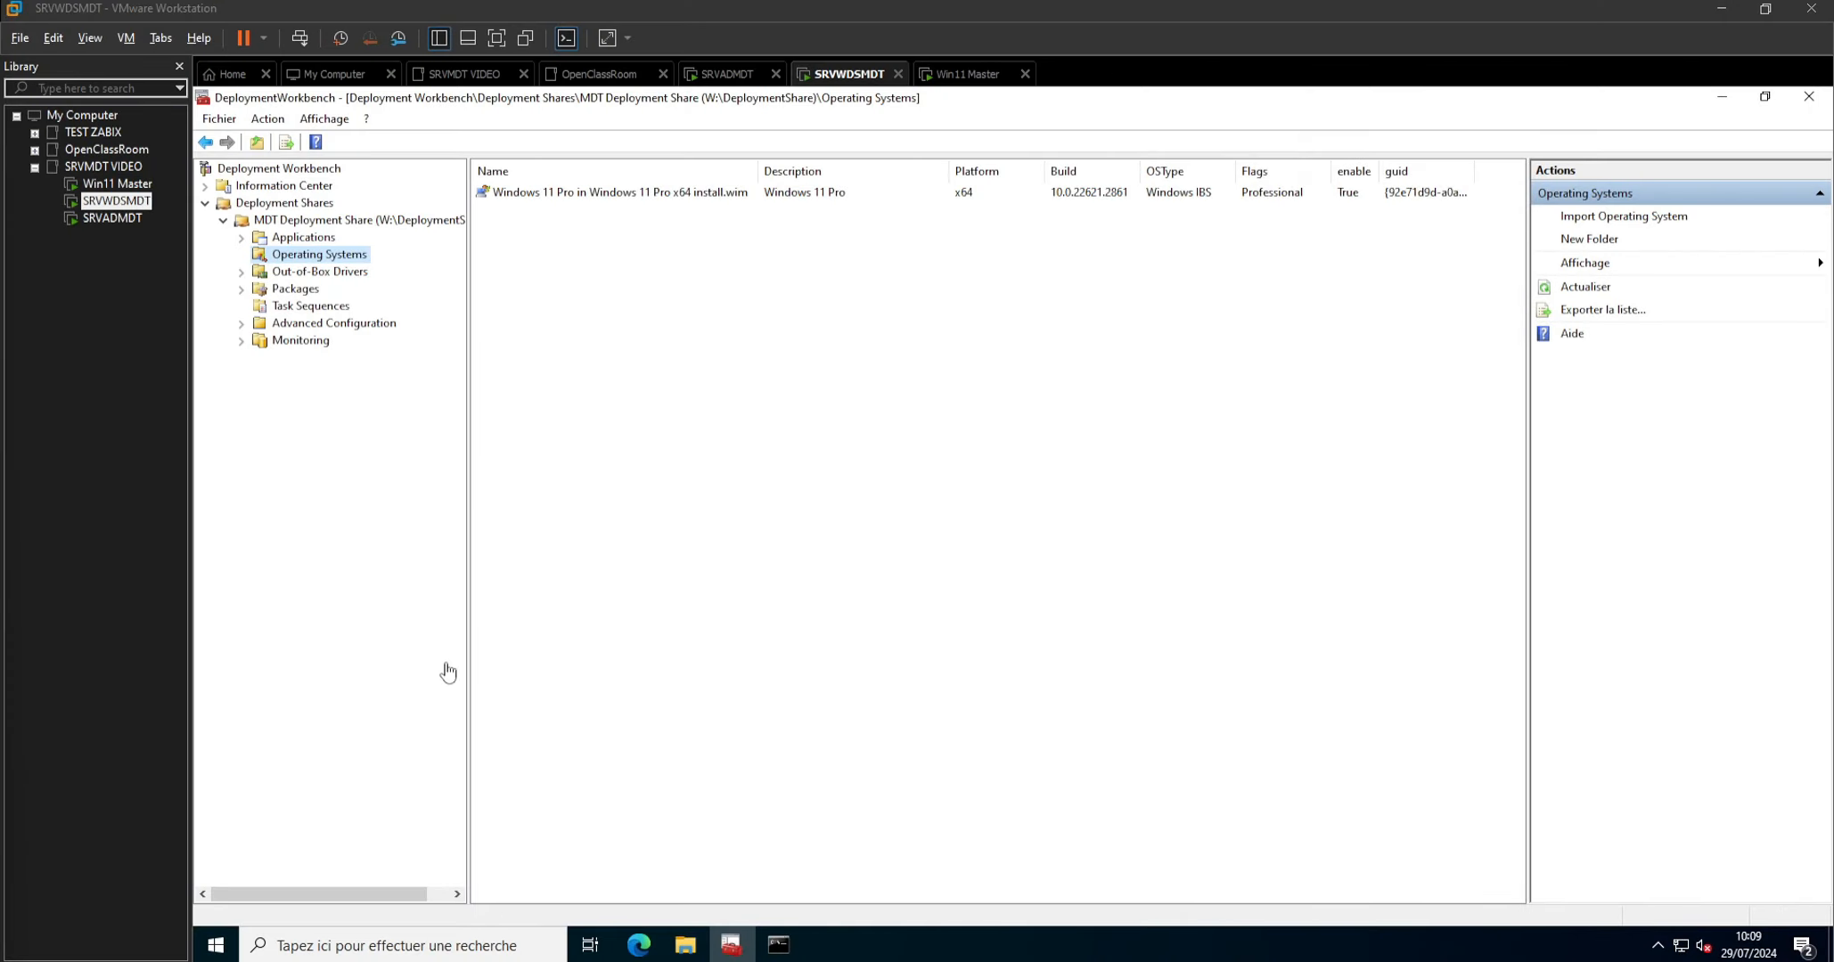
# Browse in File Explorer to the Templates folder under C:\Programmes\Microsoft Deployment Toolkit.
pyautogui.click(704, 949)
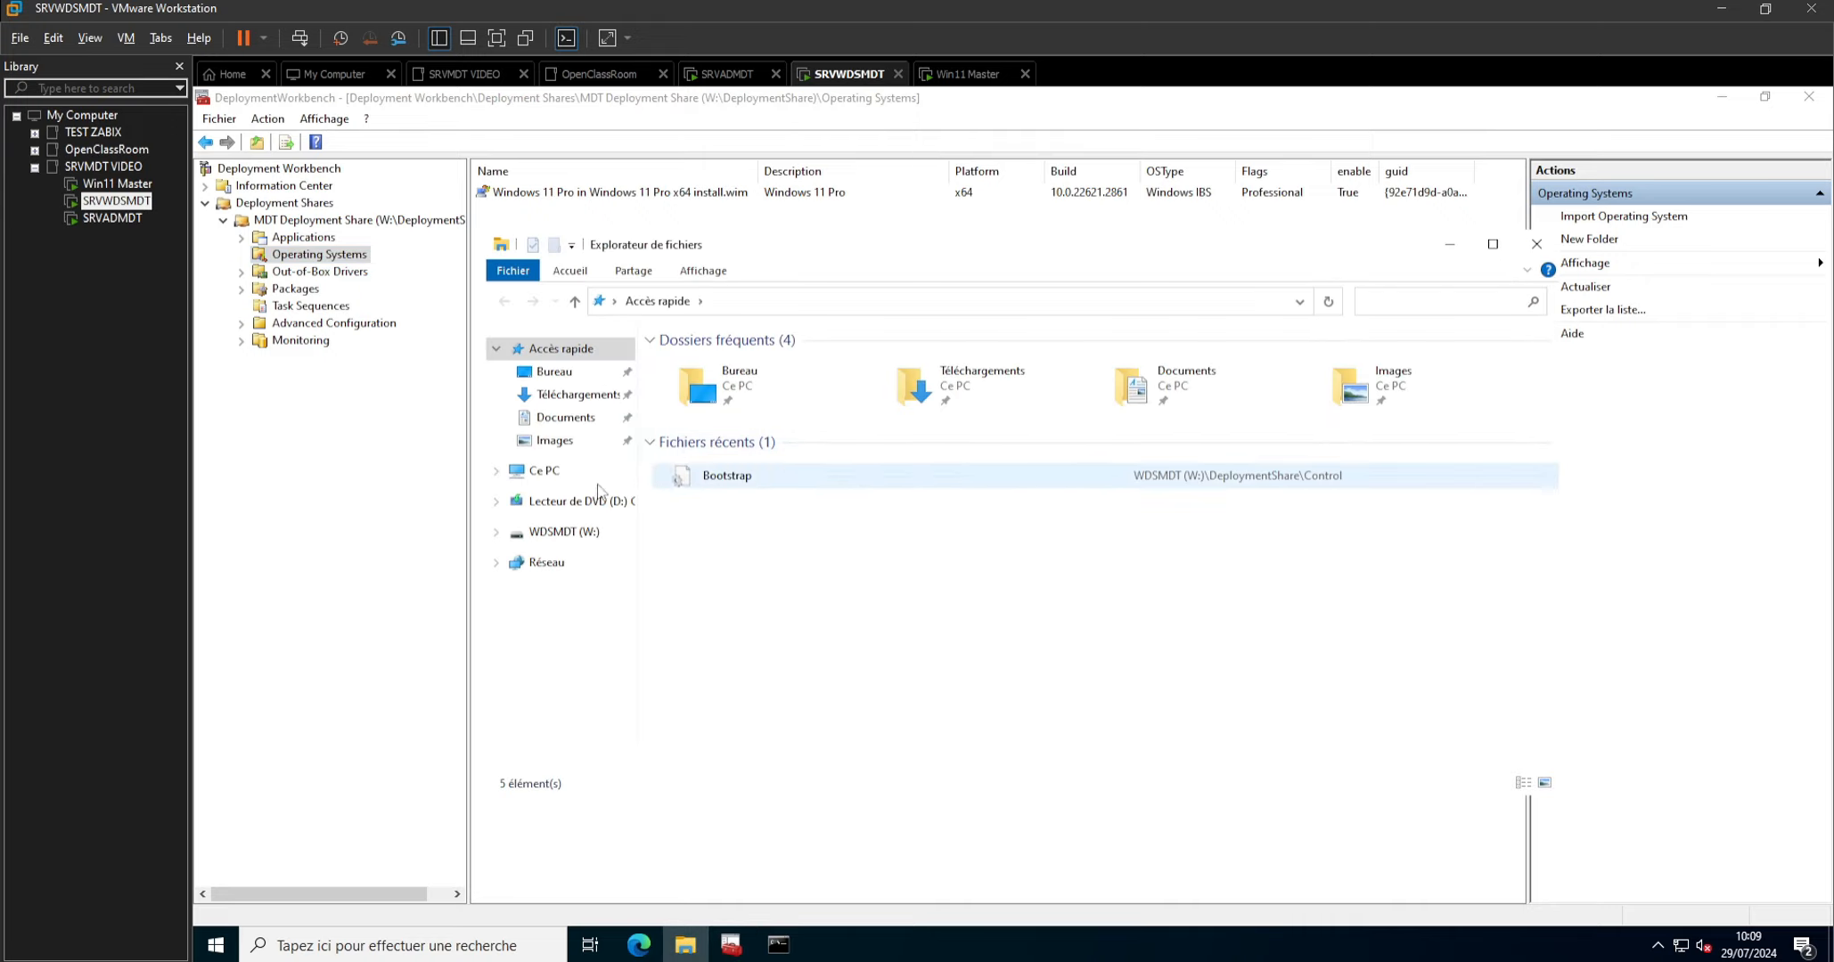
pyautogui.click(558, 477)
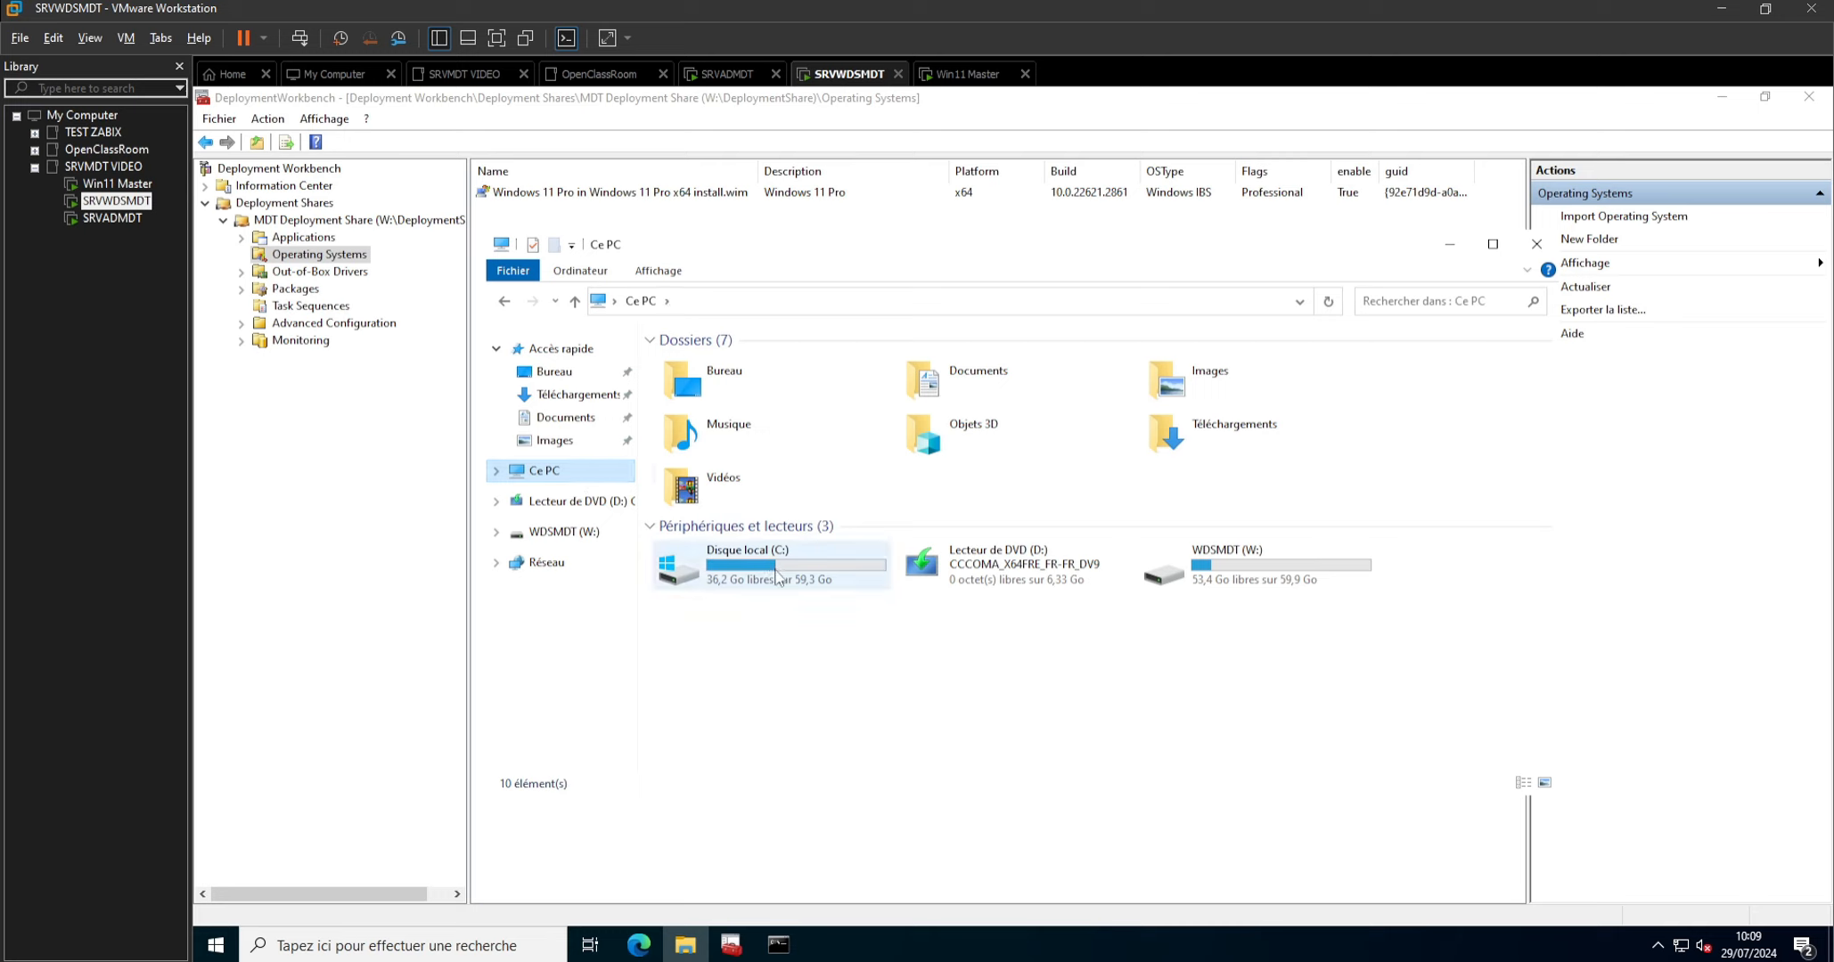
pyautogui.doubleClick(776, 567)
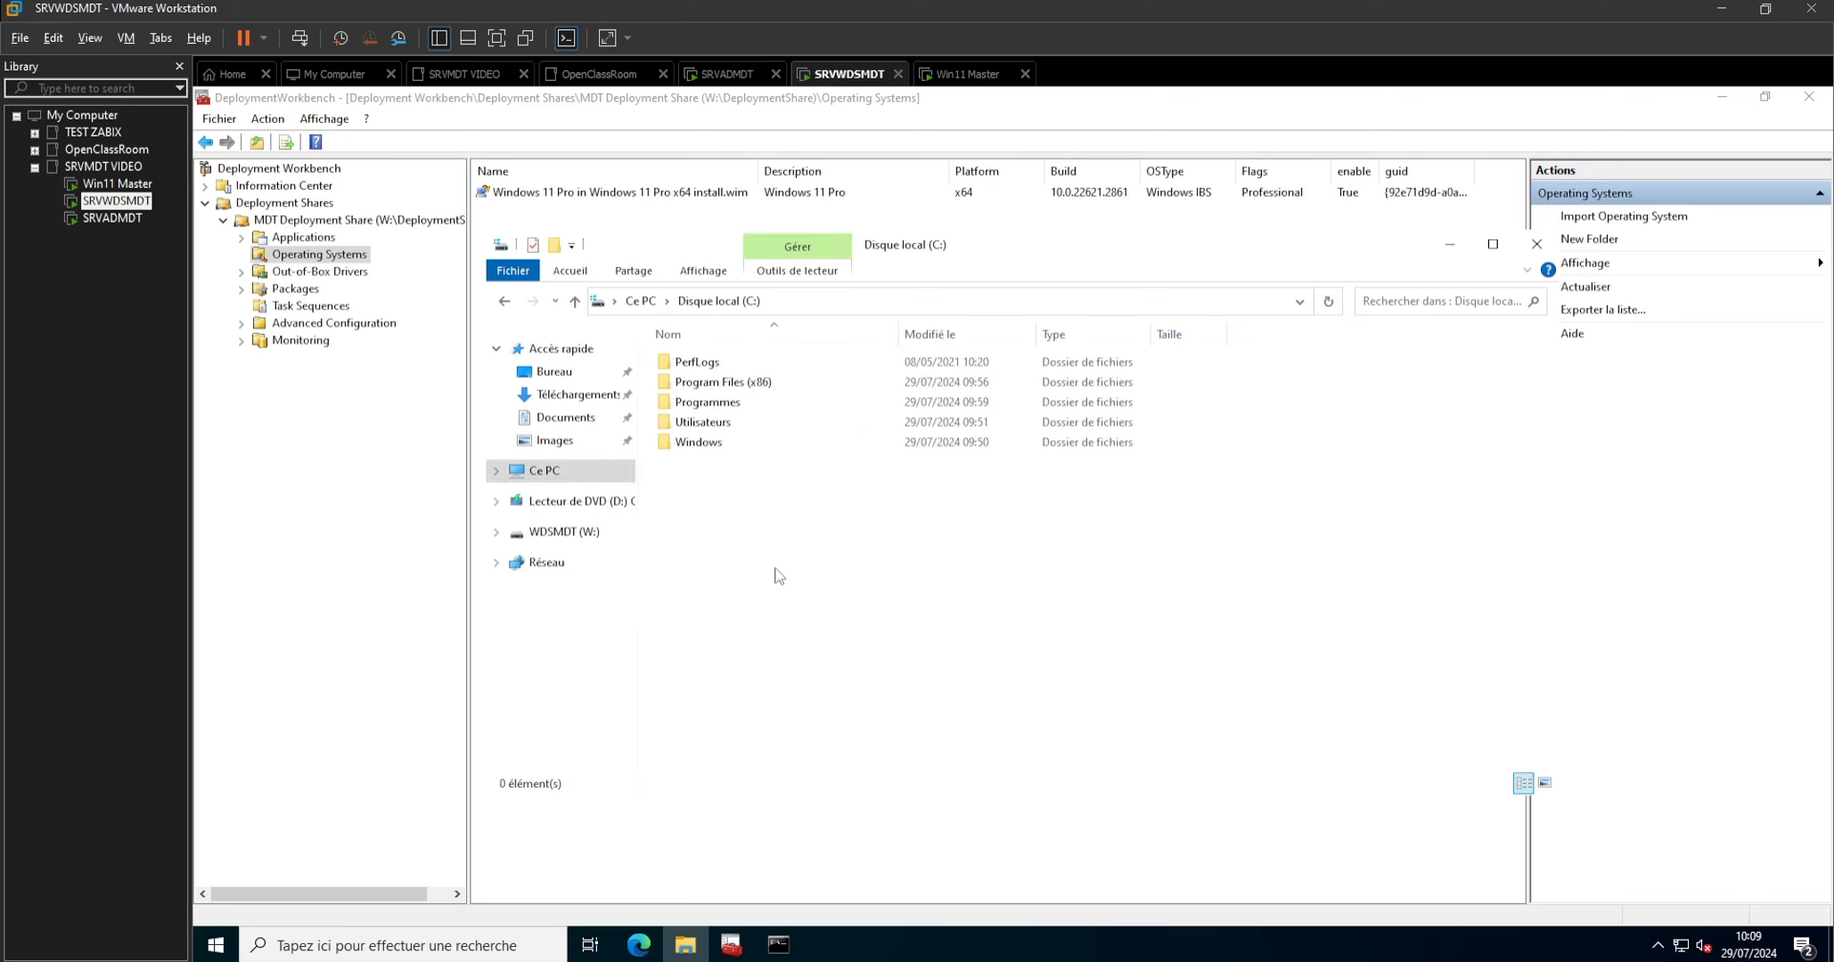
pyautogui.doubleClick(736, 403)
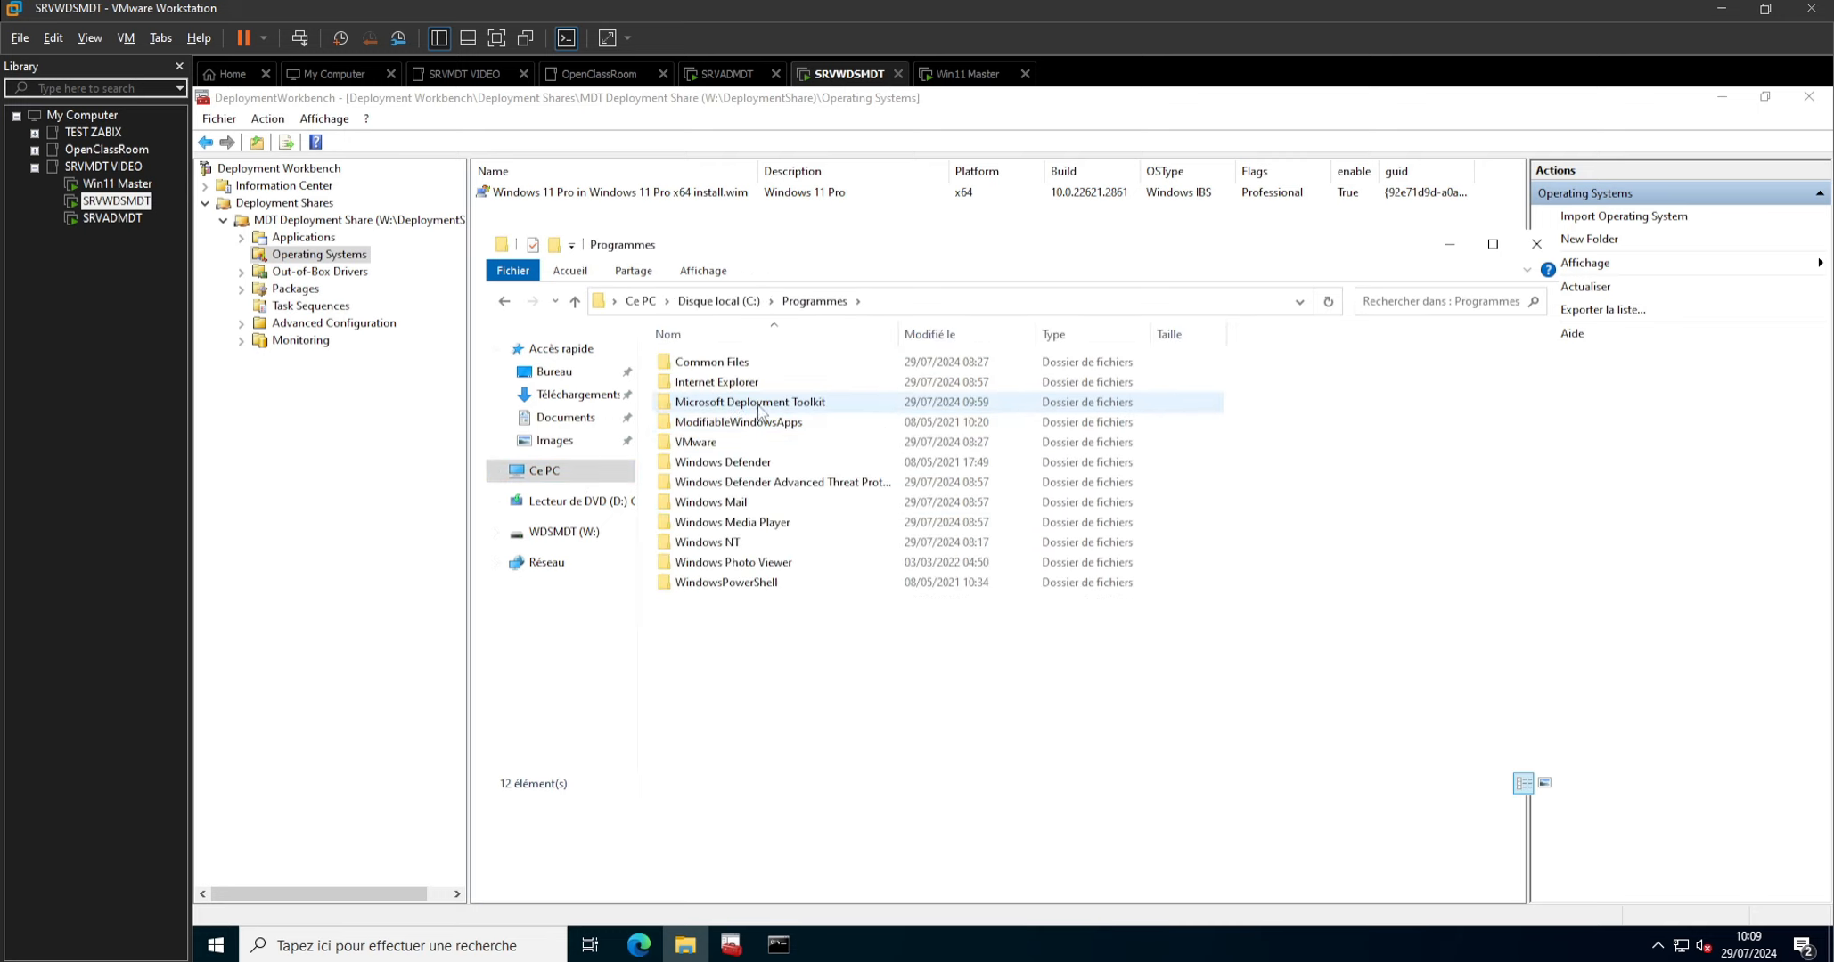
pyautogui.doubleClick(762, 405)
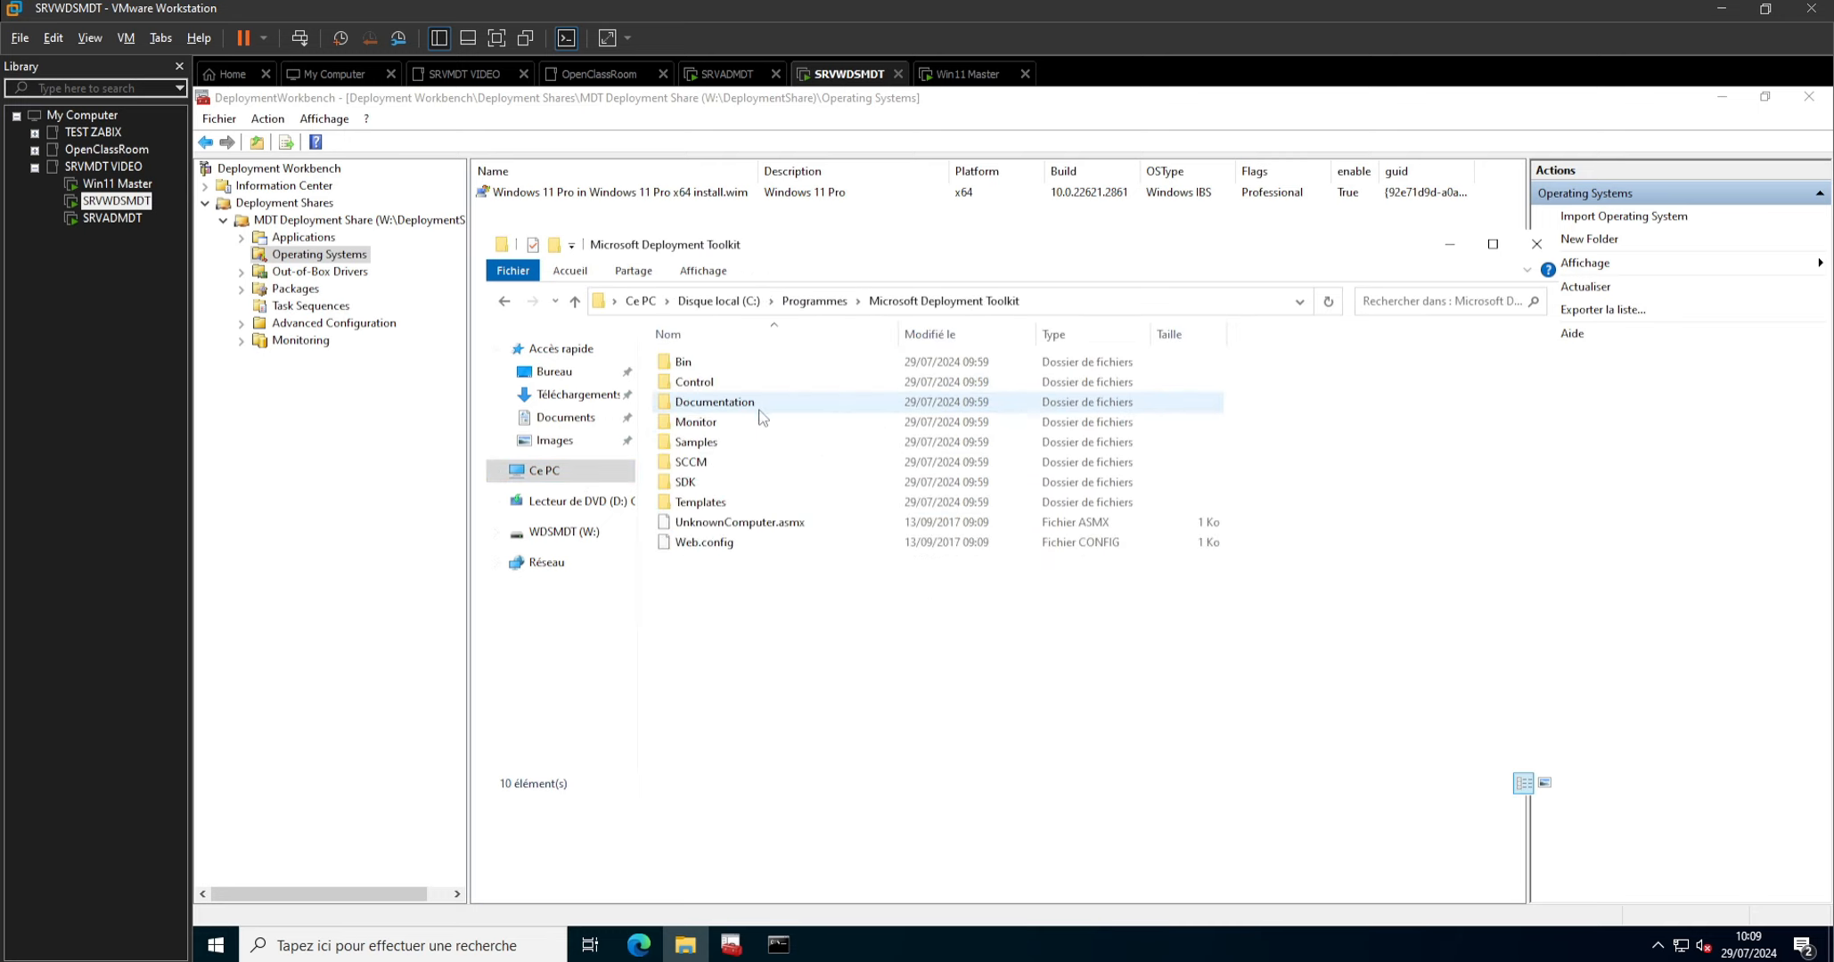
pyautogui.doubleClick(701, 503)
pyautogui.scroll(-13, 722, 515)
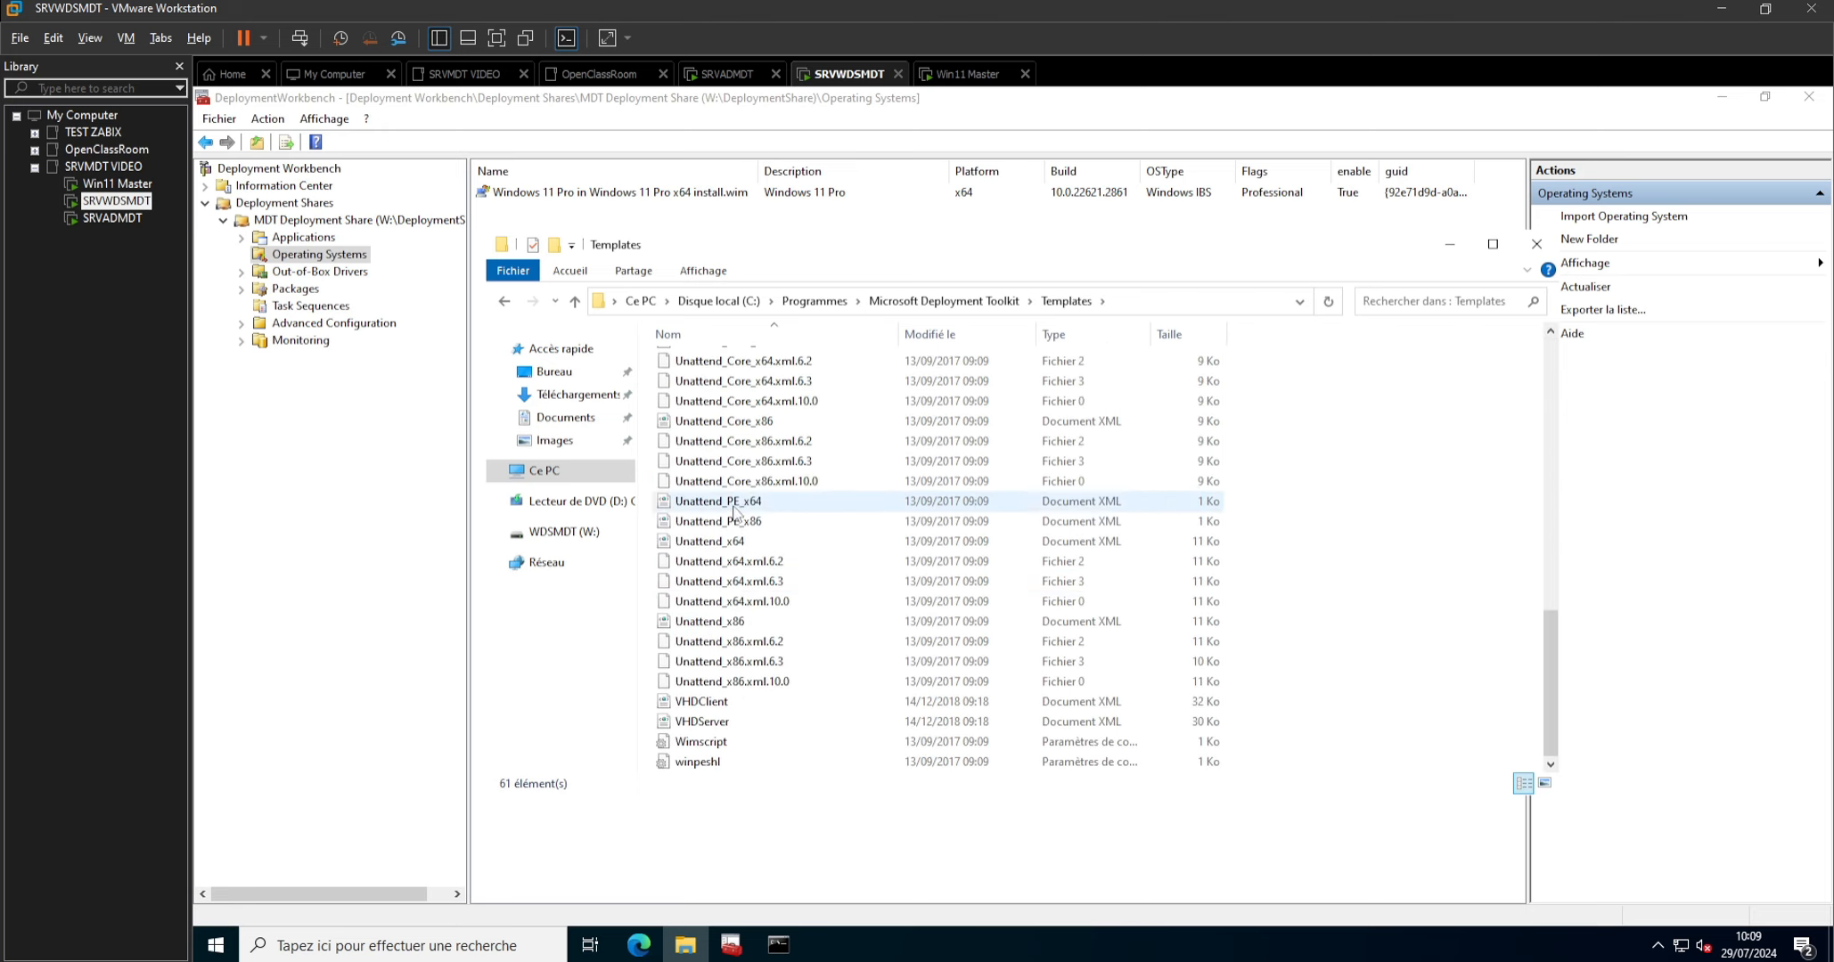
# Open Unattend_PE_x64 in Notepad, replace its entire content with the copied XML, then save and close the file.
pyautogui.click(705, 504)
pyautogui.rightClick(705, 510)
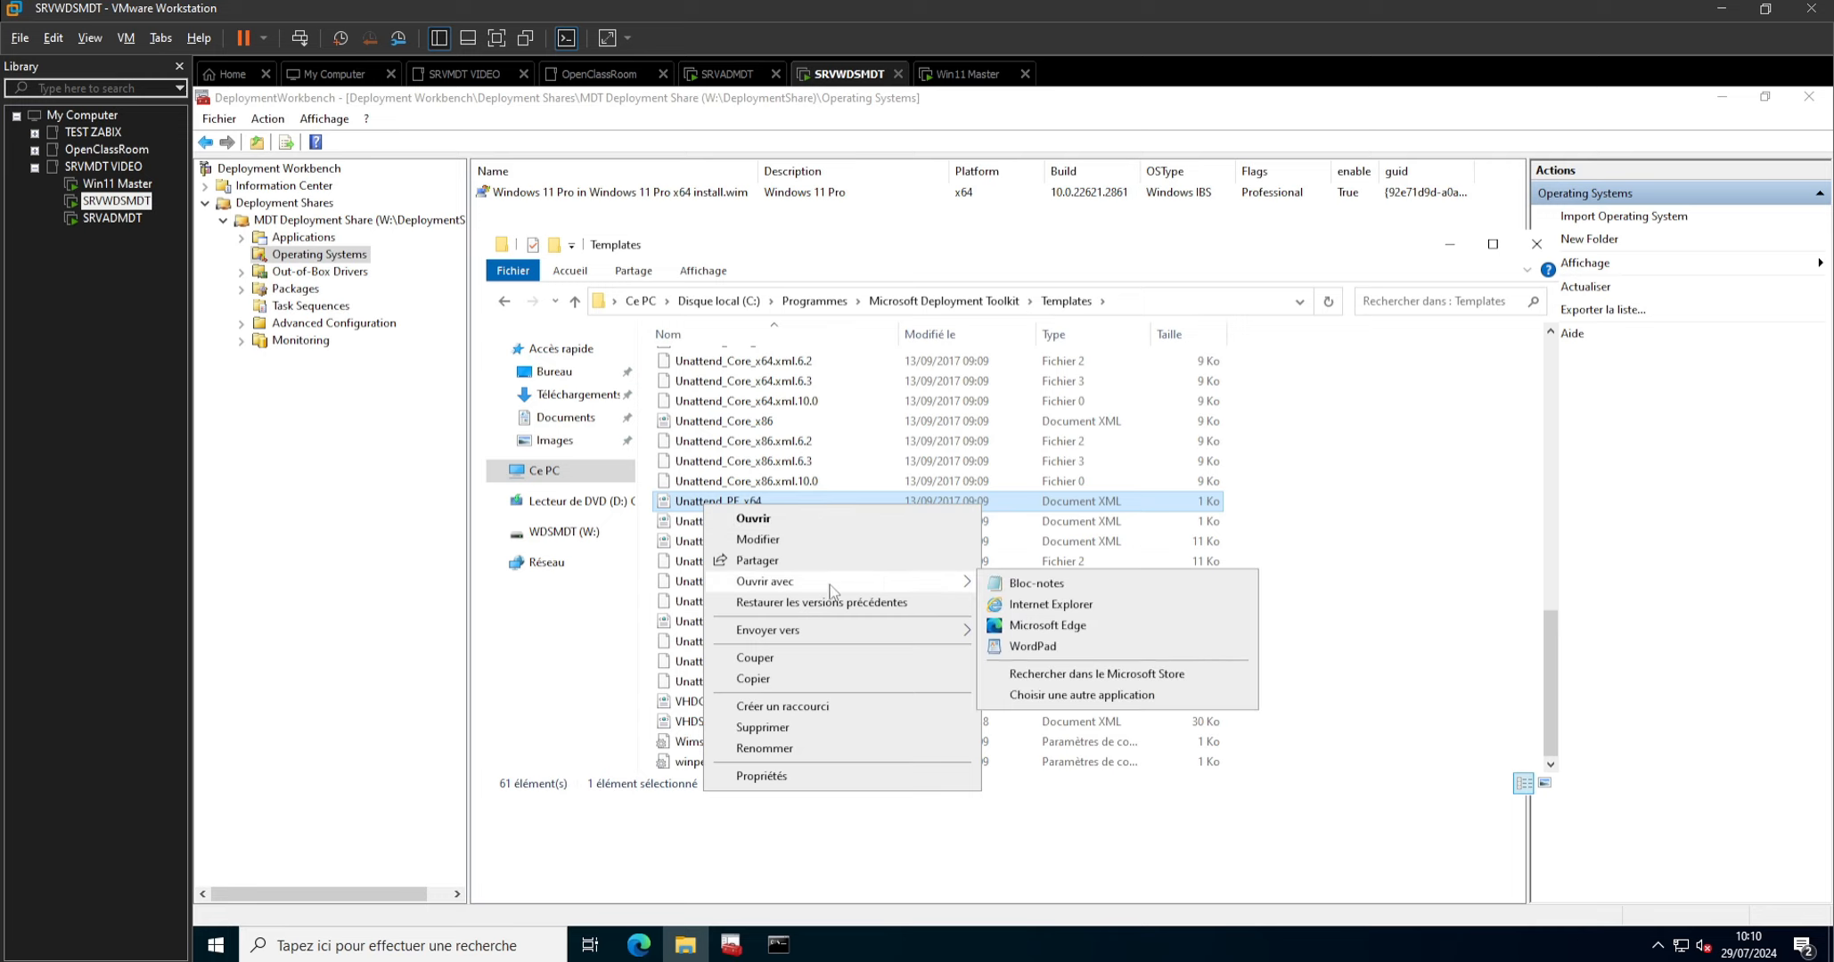
pyautogui.moveTo(966, 579)
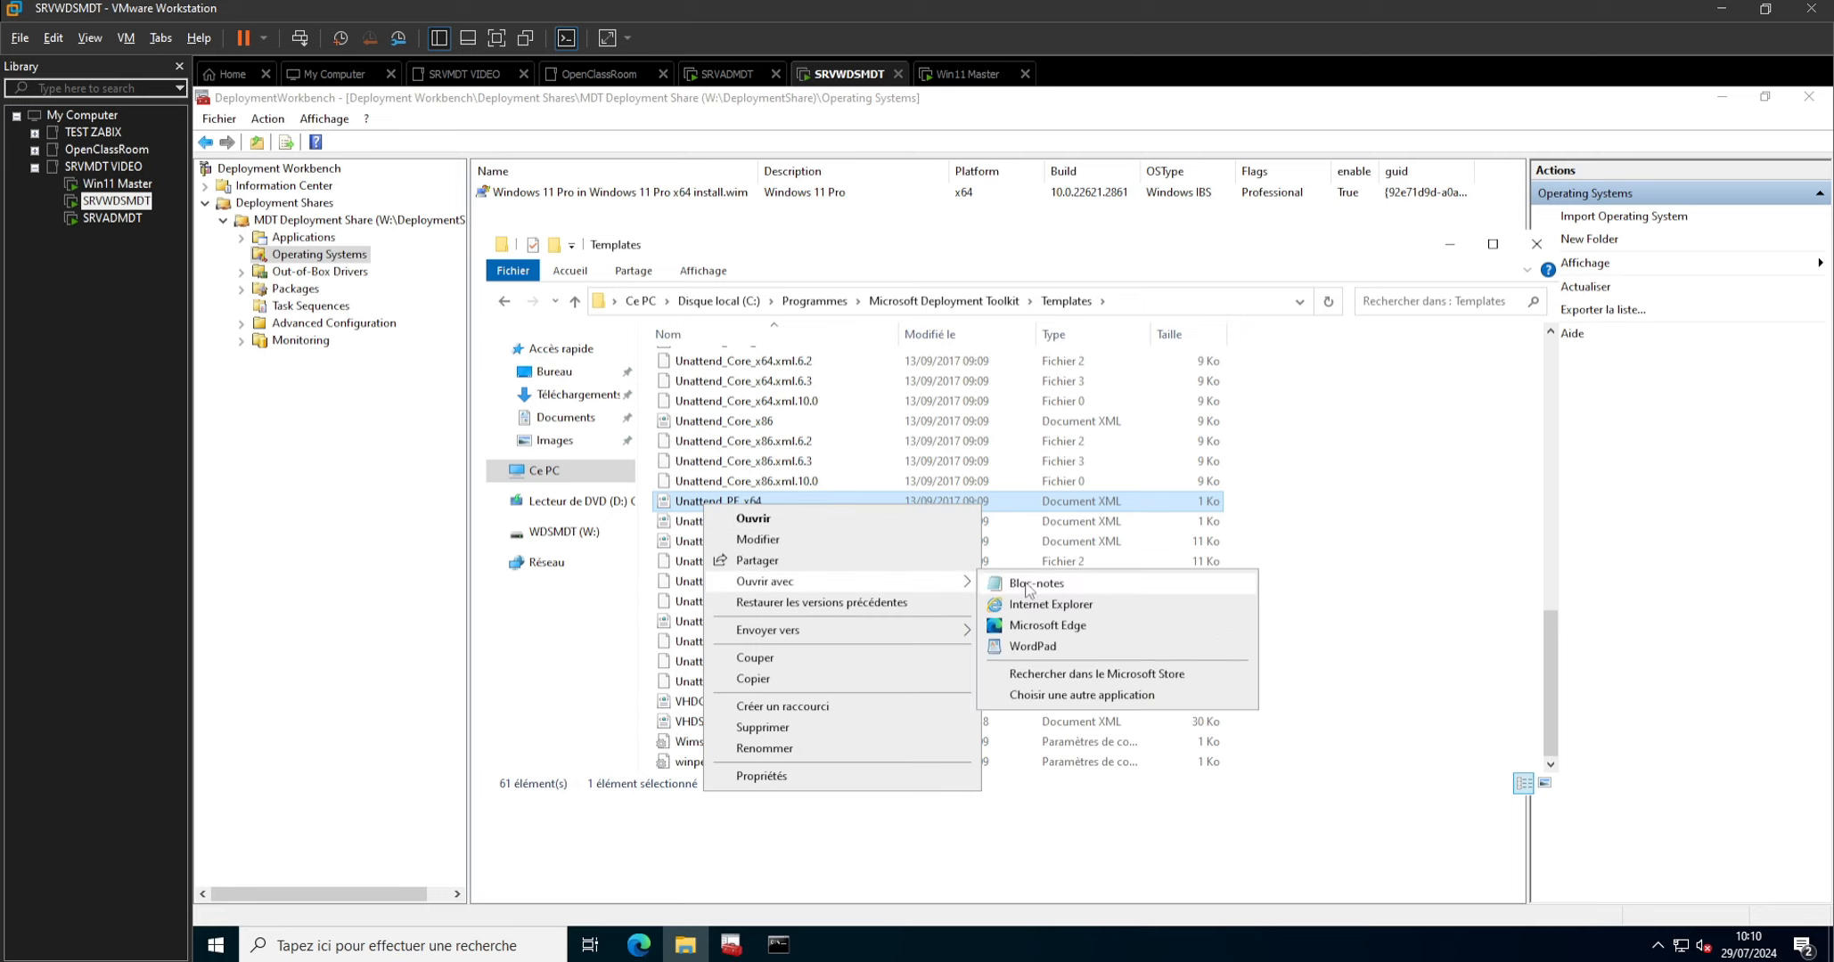
pyautogui.click(1149, 581)
pyautogui.hotkey('ctrl', 'a')
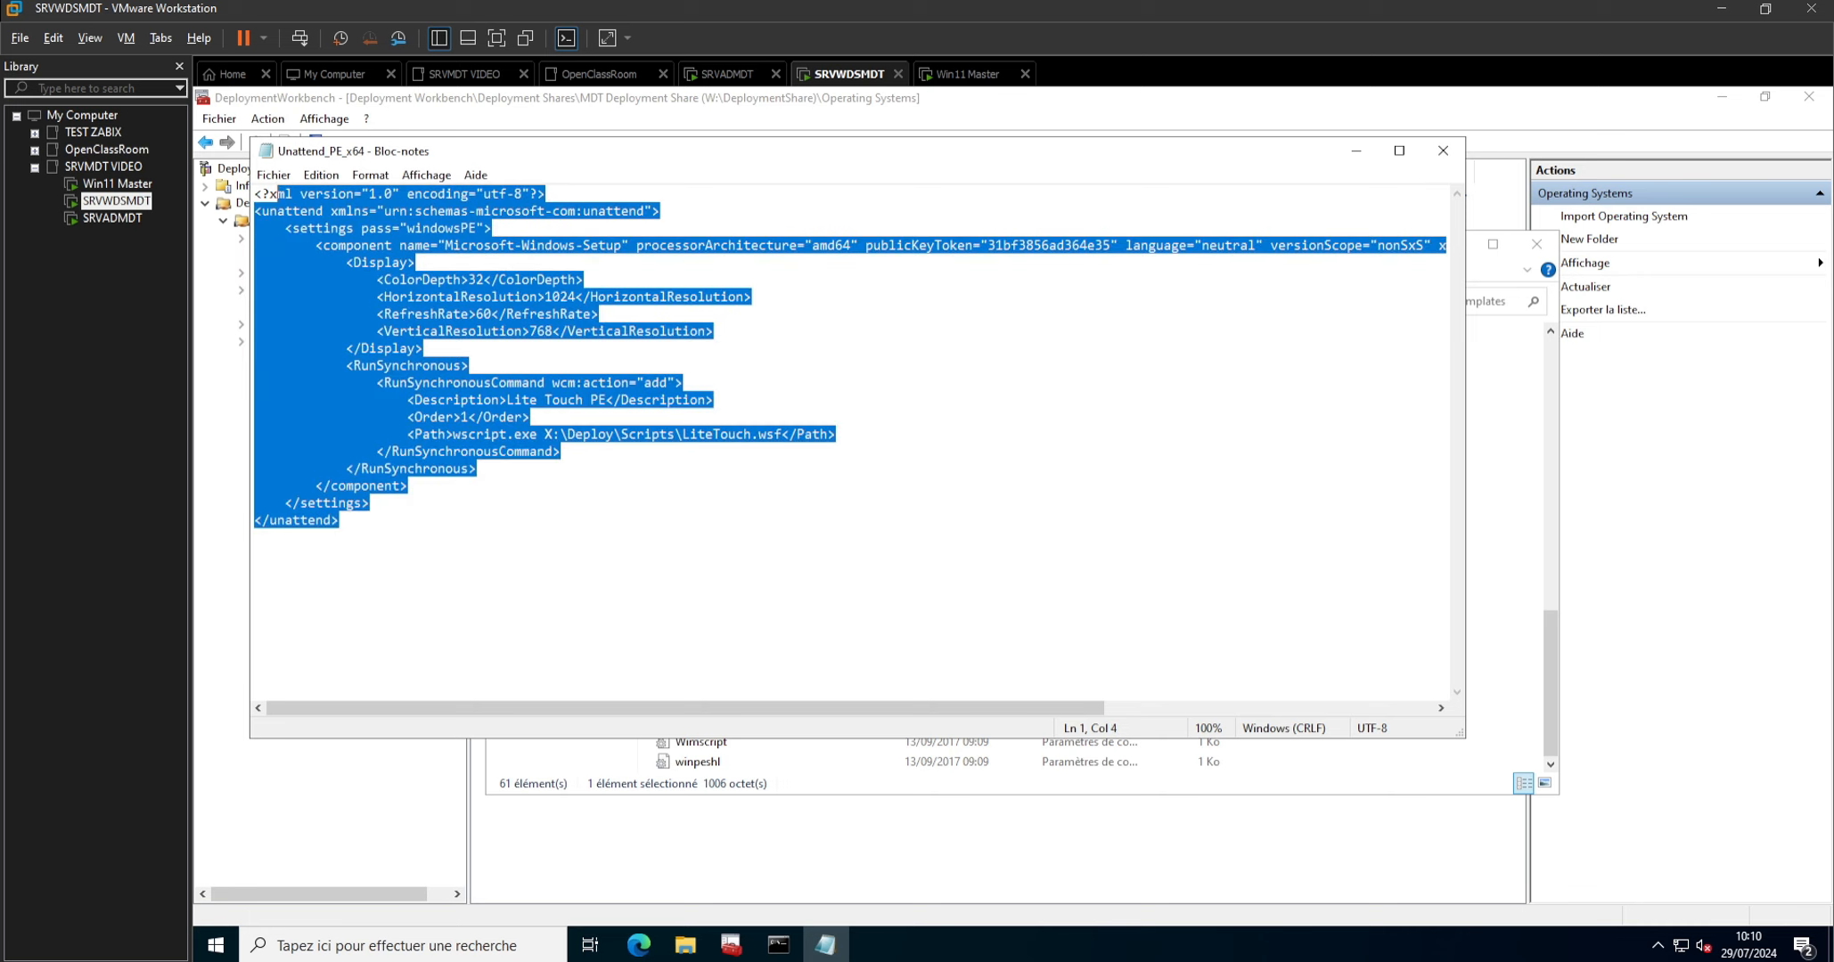
pyautogui.hotkey('ctrl', 'v')
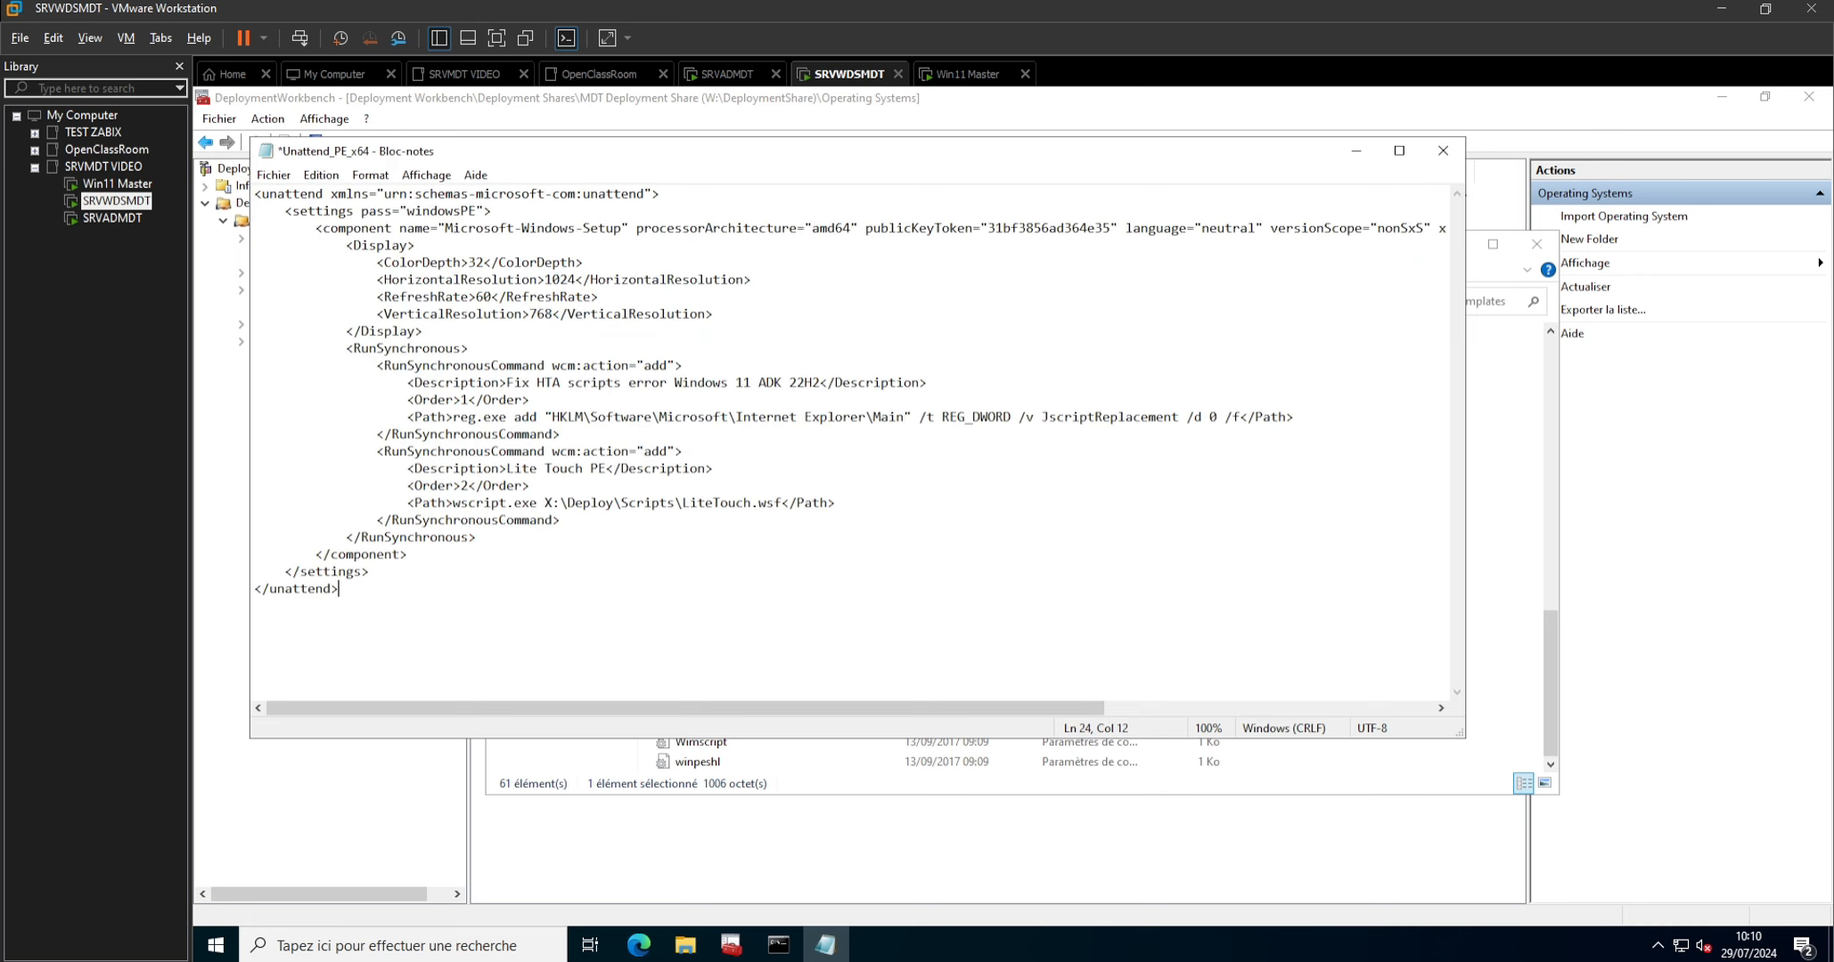
pyautogui.hotkey('ctrl', 's')
pyautogui.click(1443, 150)
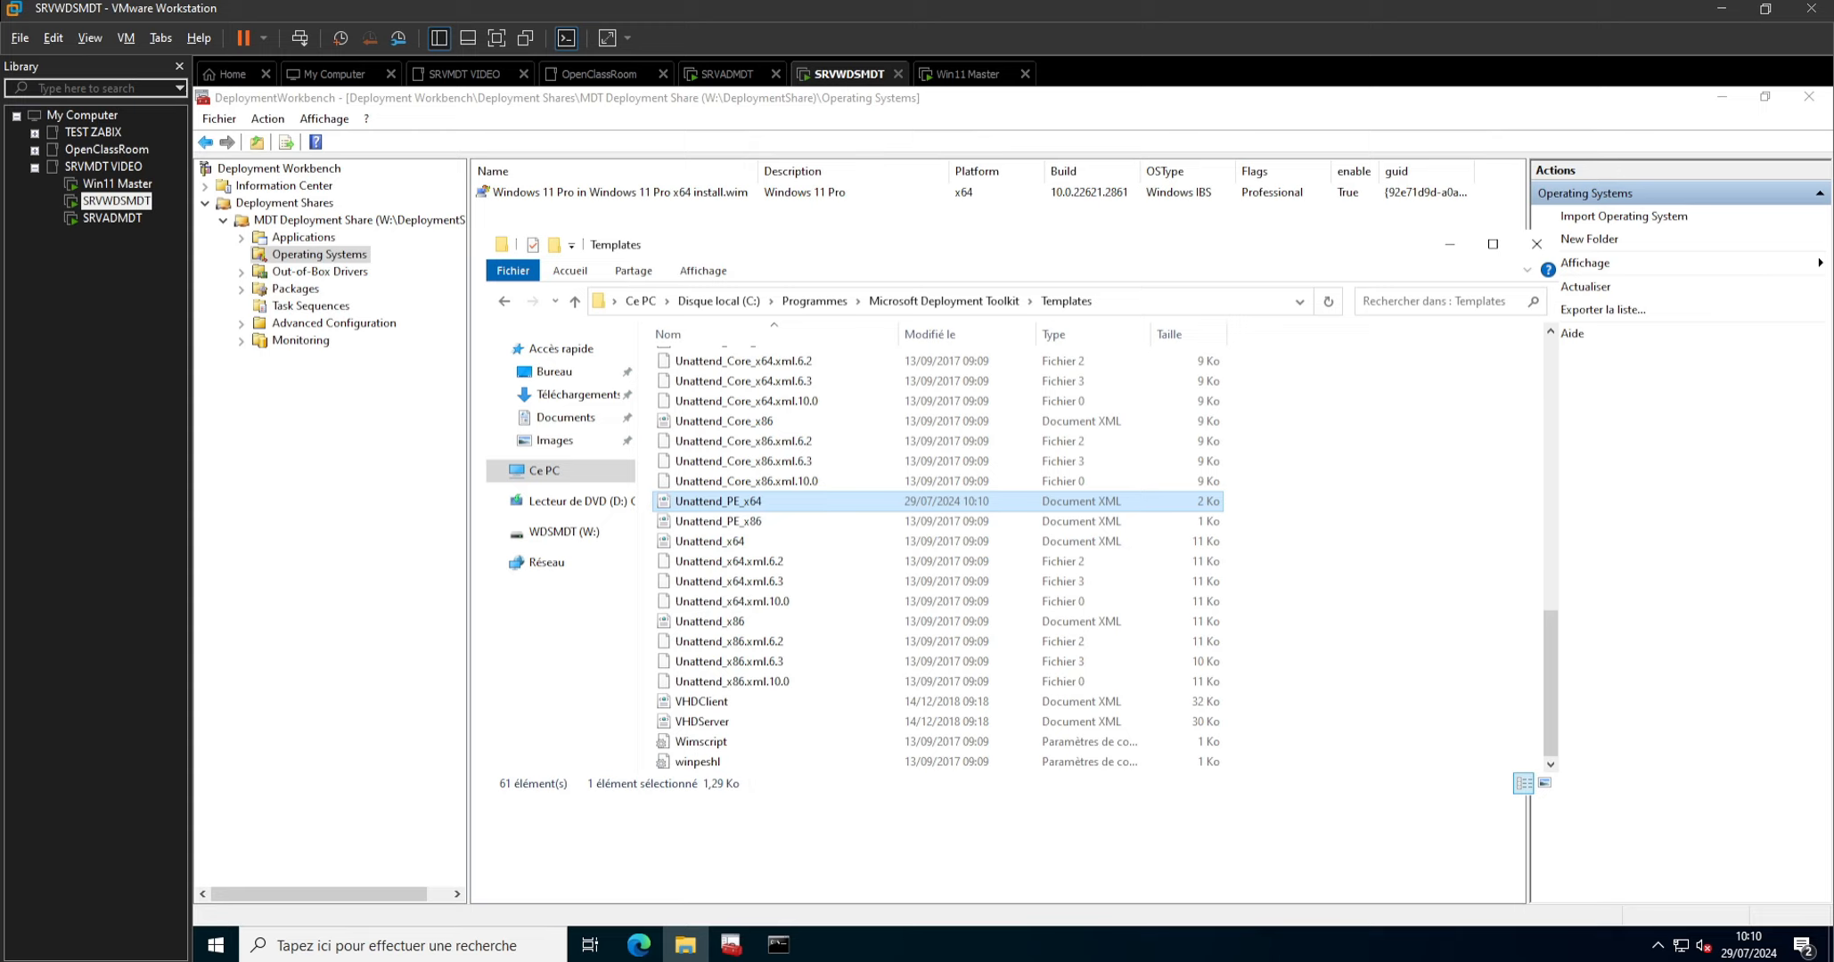
# Start updating the MDT Deployment Share, keeping the option to optimize the boot image updating process.
pyautogui.click(412, 545)
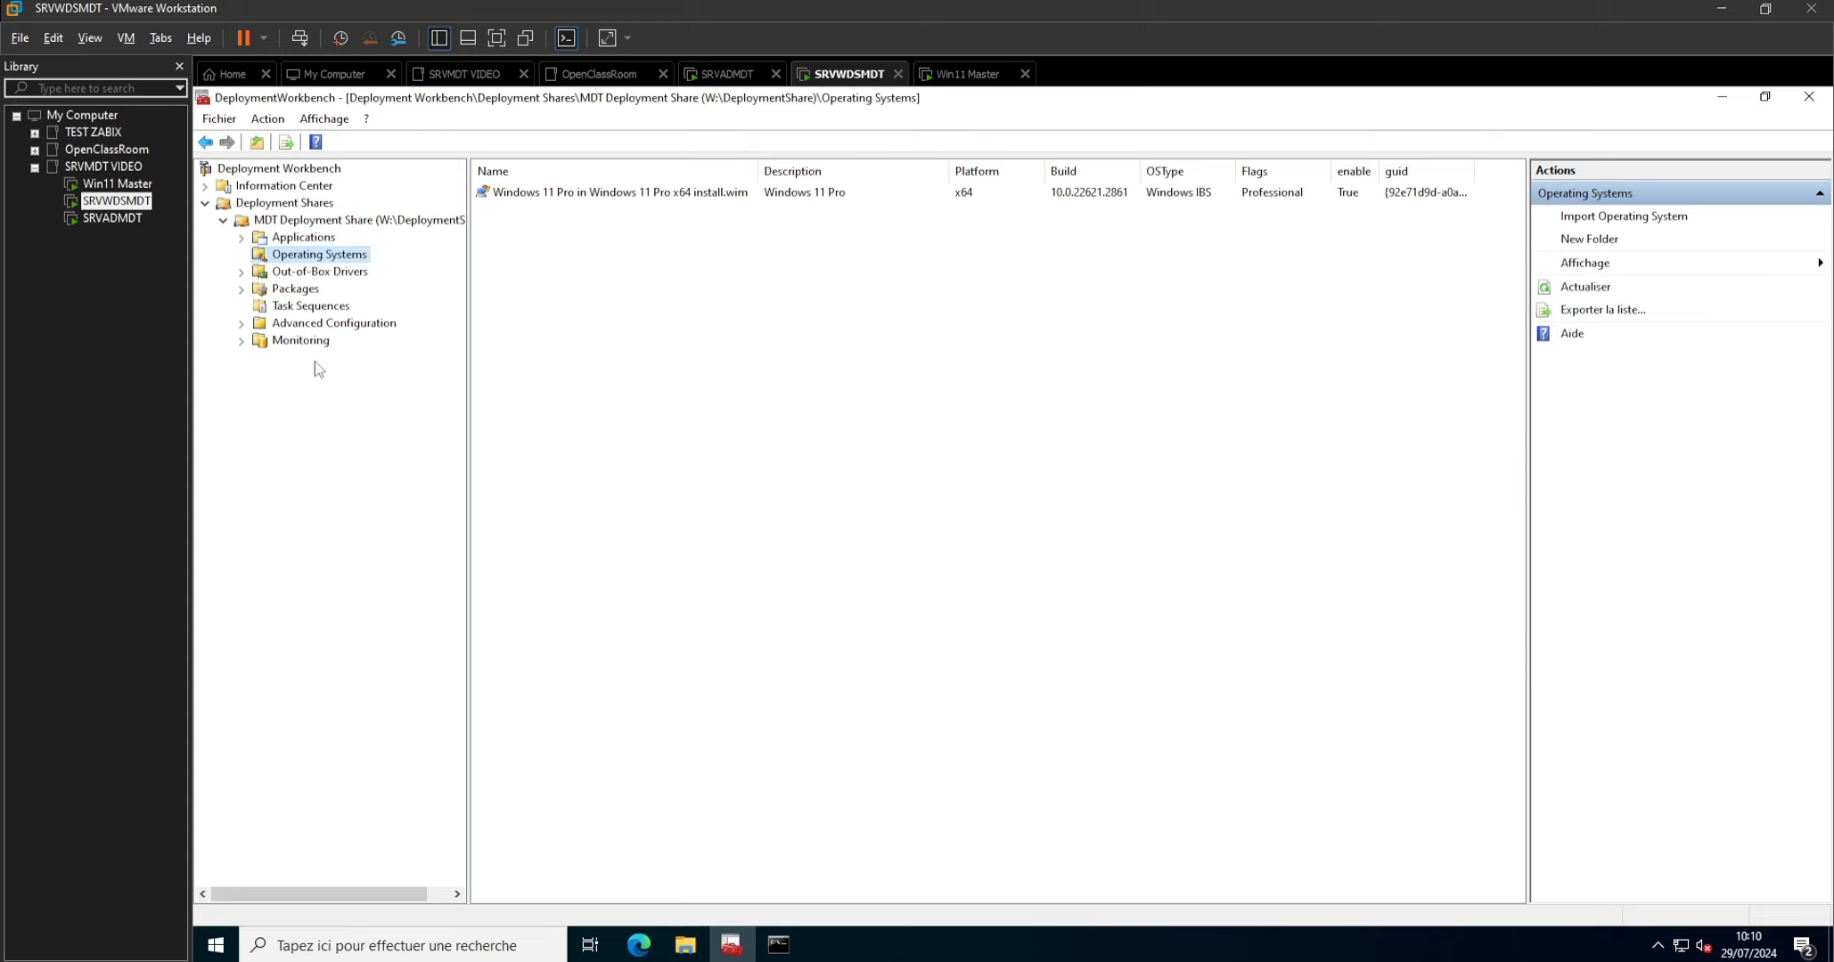
pyautogui.rightClick(299, 223)
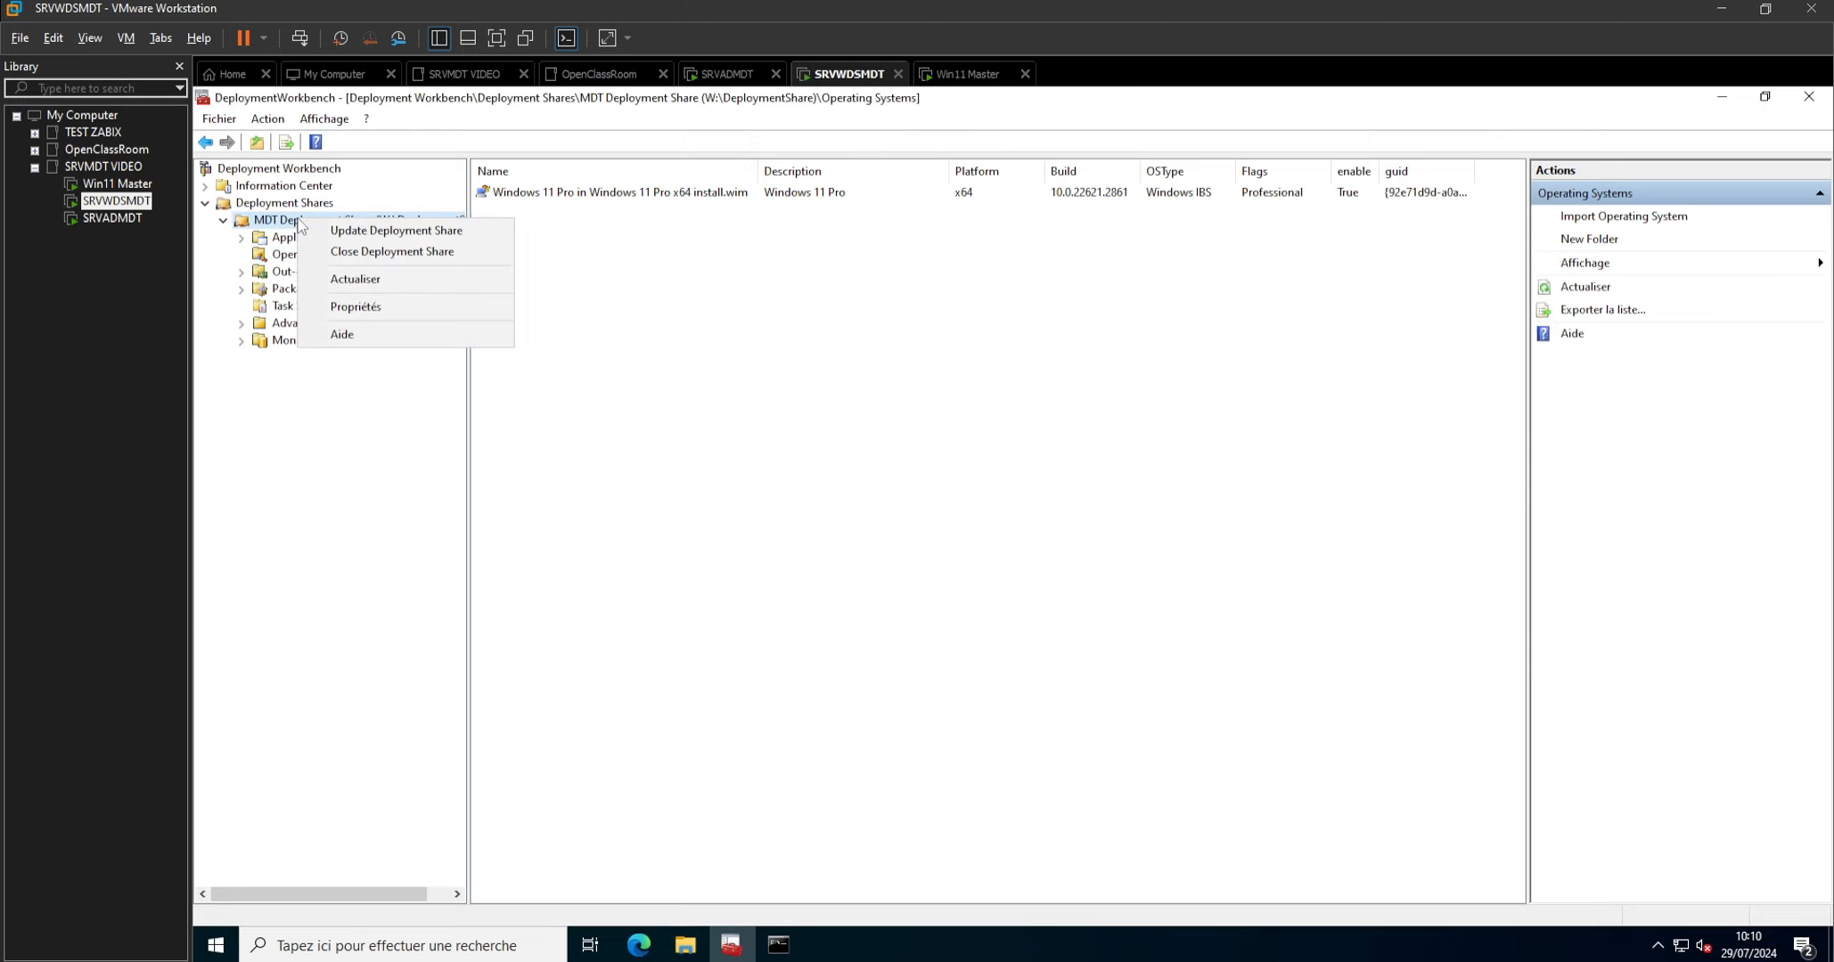
pyautogui.click(381, 231)
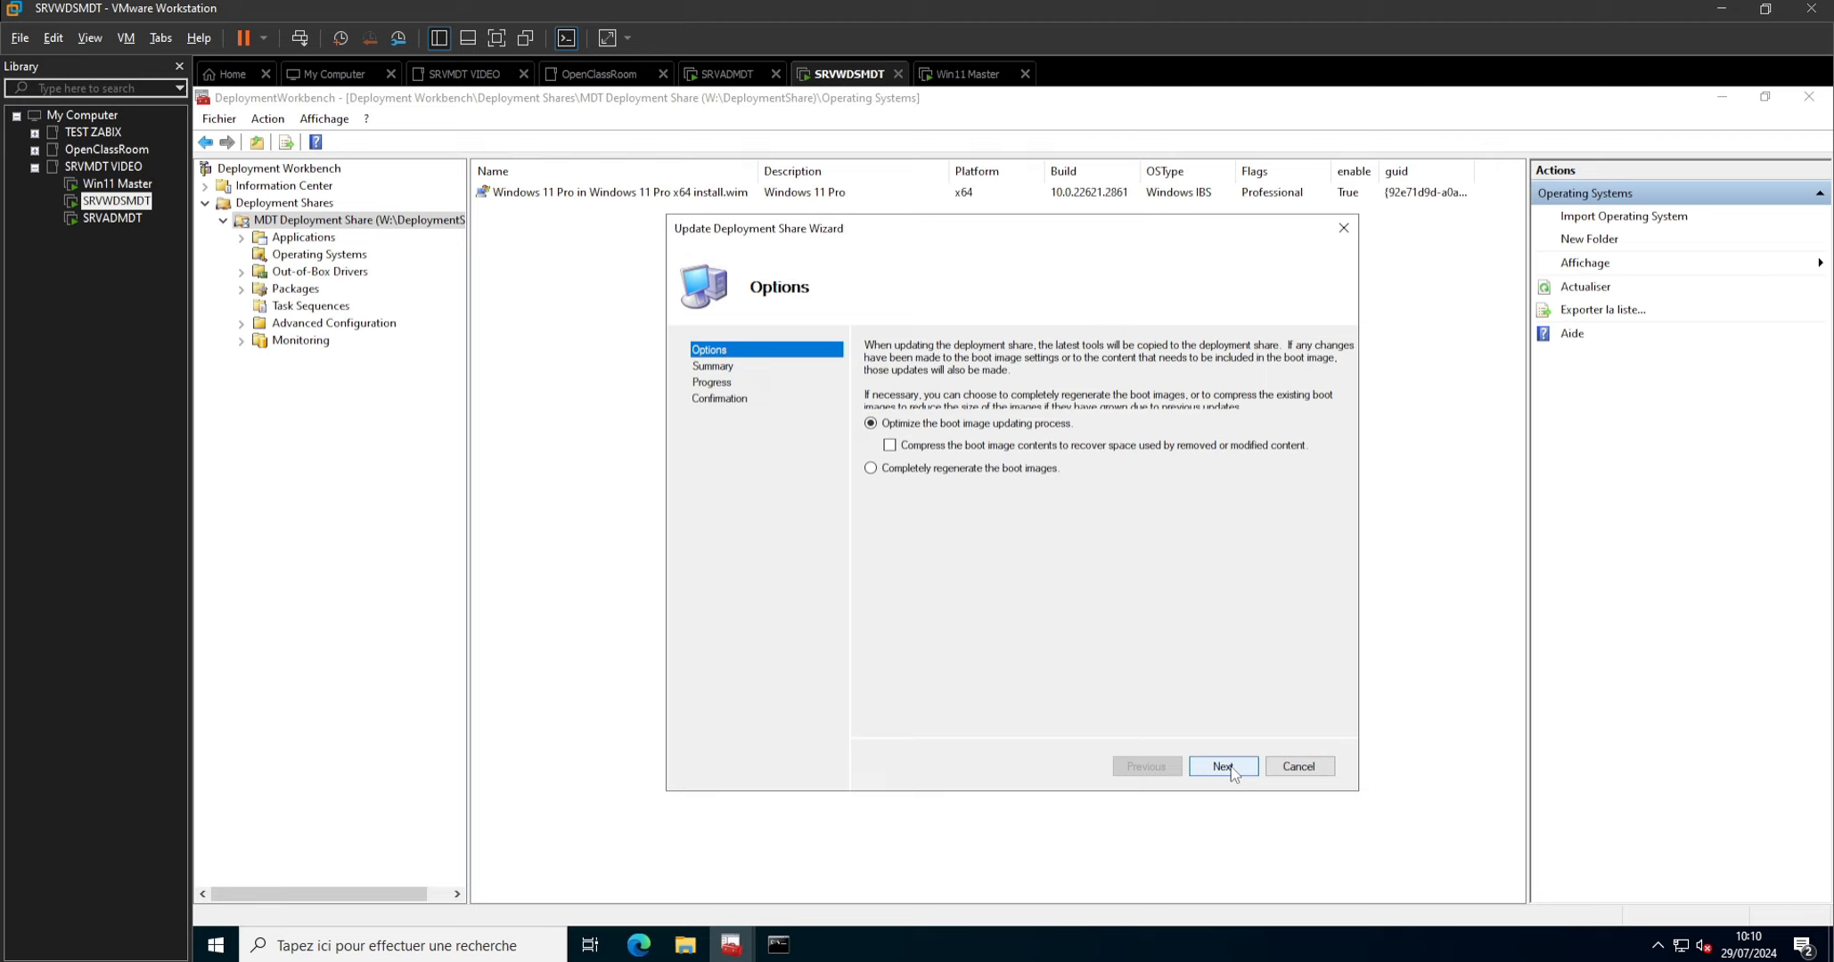
pyautogui.click(1231, 772)
pyautogui.click(1230, 767)
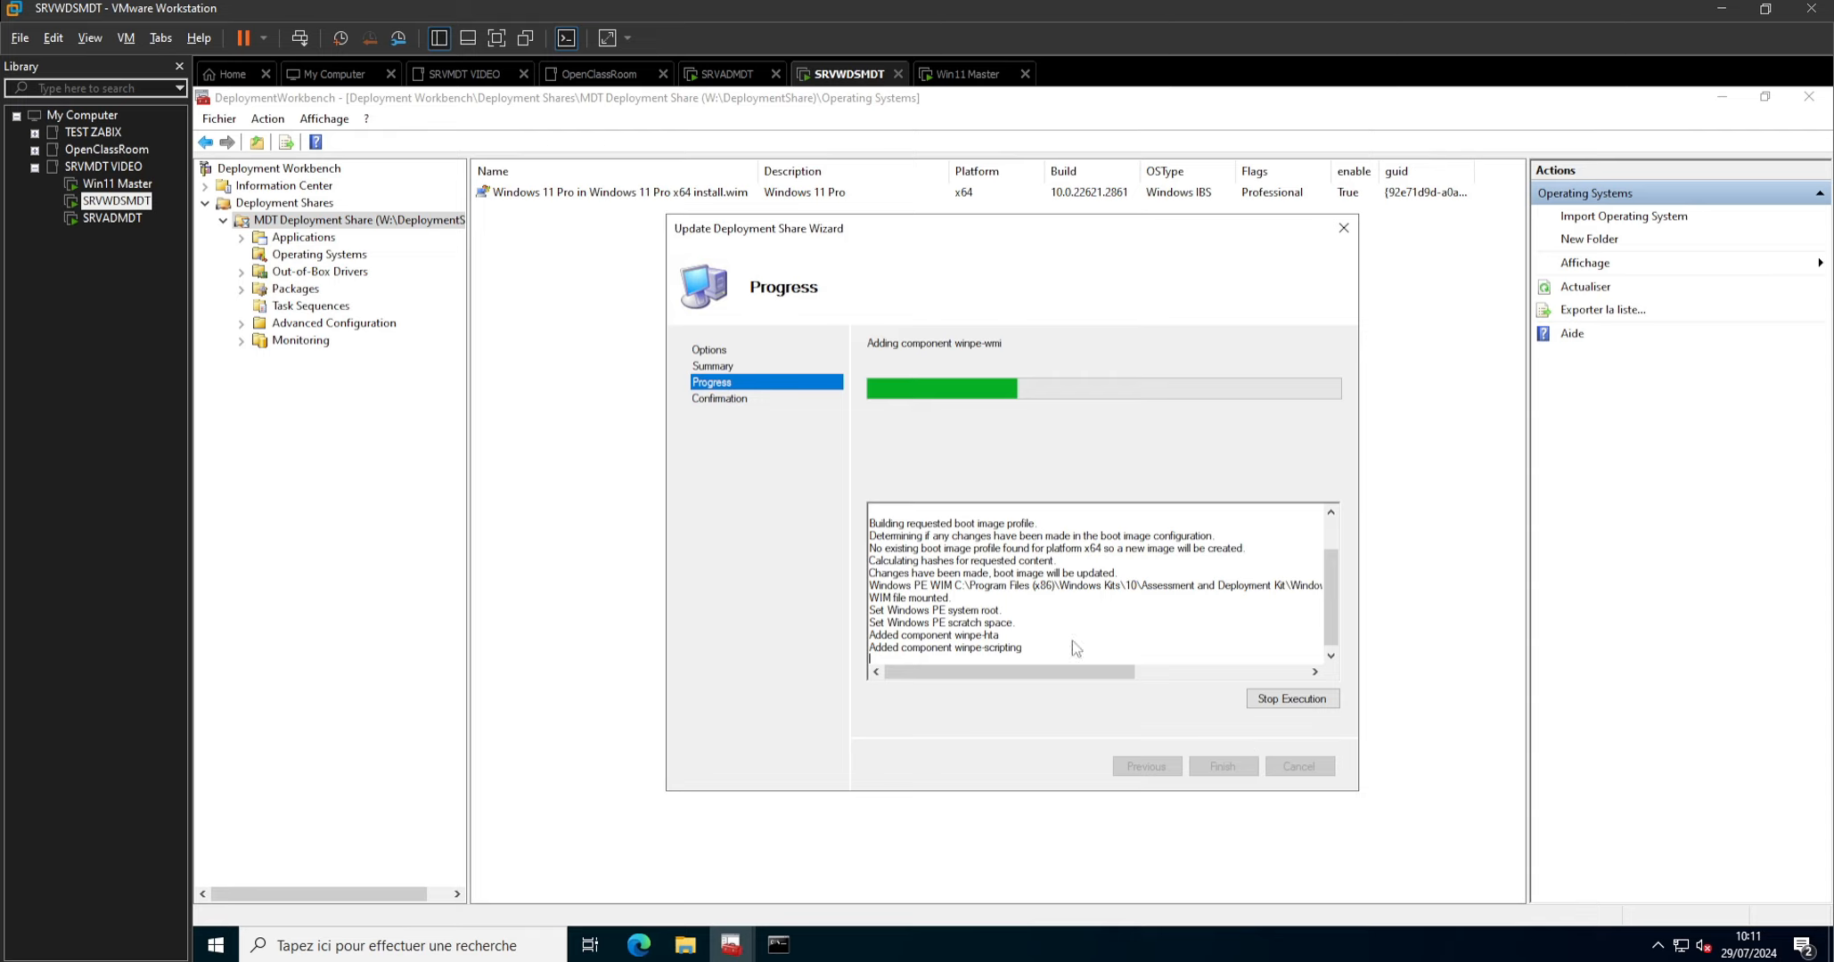
# In the Win11 Master virtual machine's setup, confirm France as the region and accept the proposed keyboard layout without adding a second one.
pyautogui.click(117, 184)
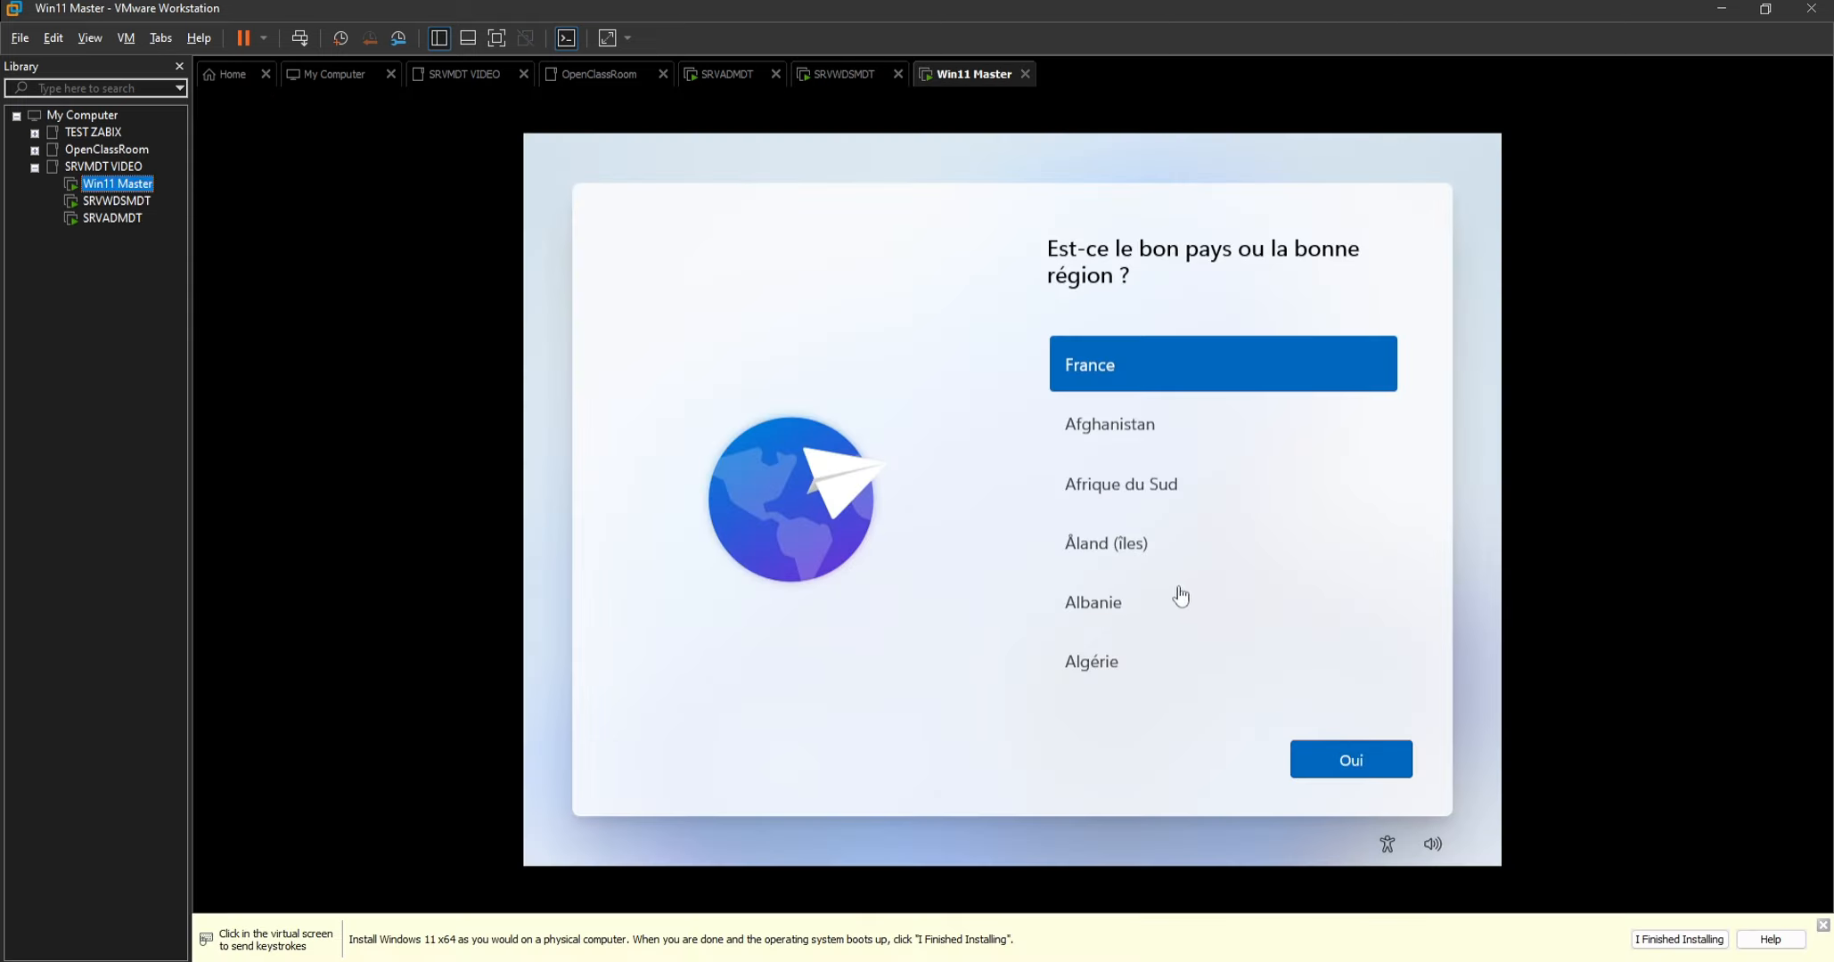
pyautogui.click(1307, 772)
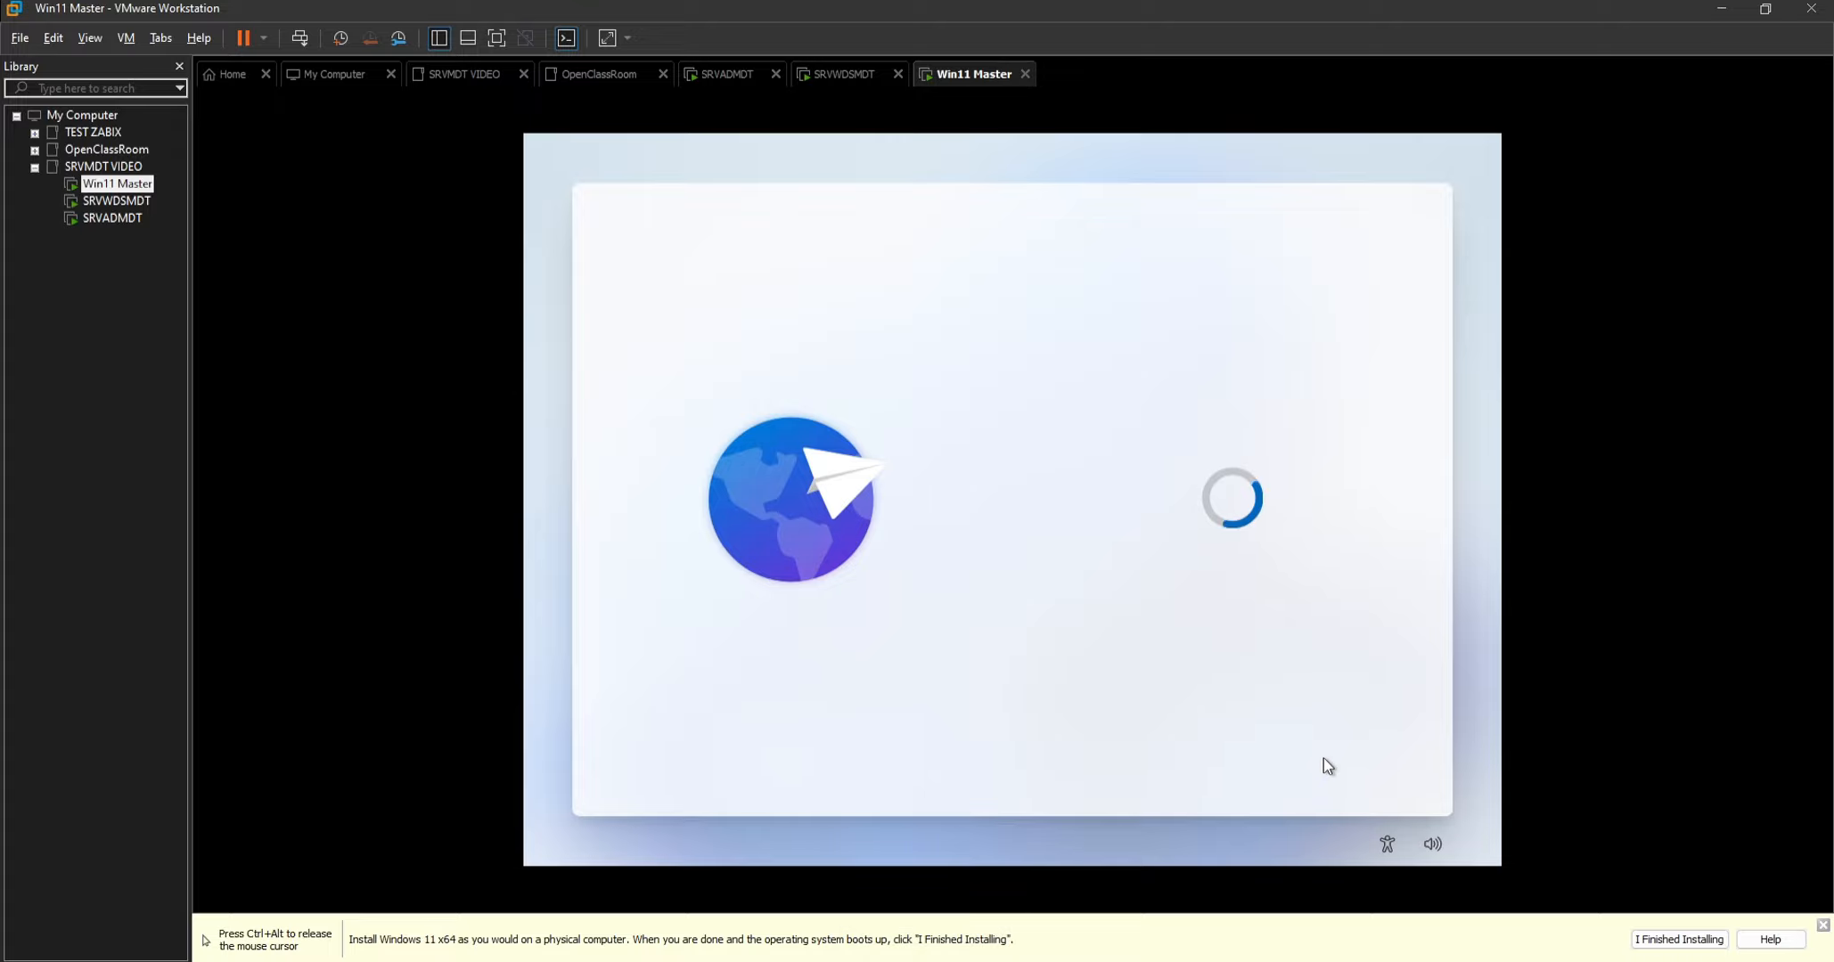
pyautogui.click(1324, 761)
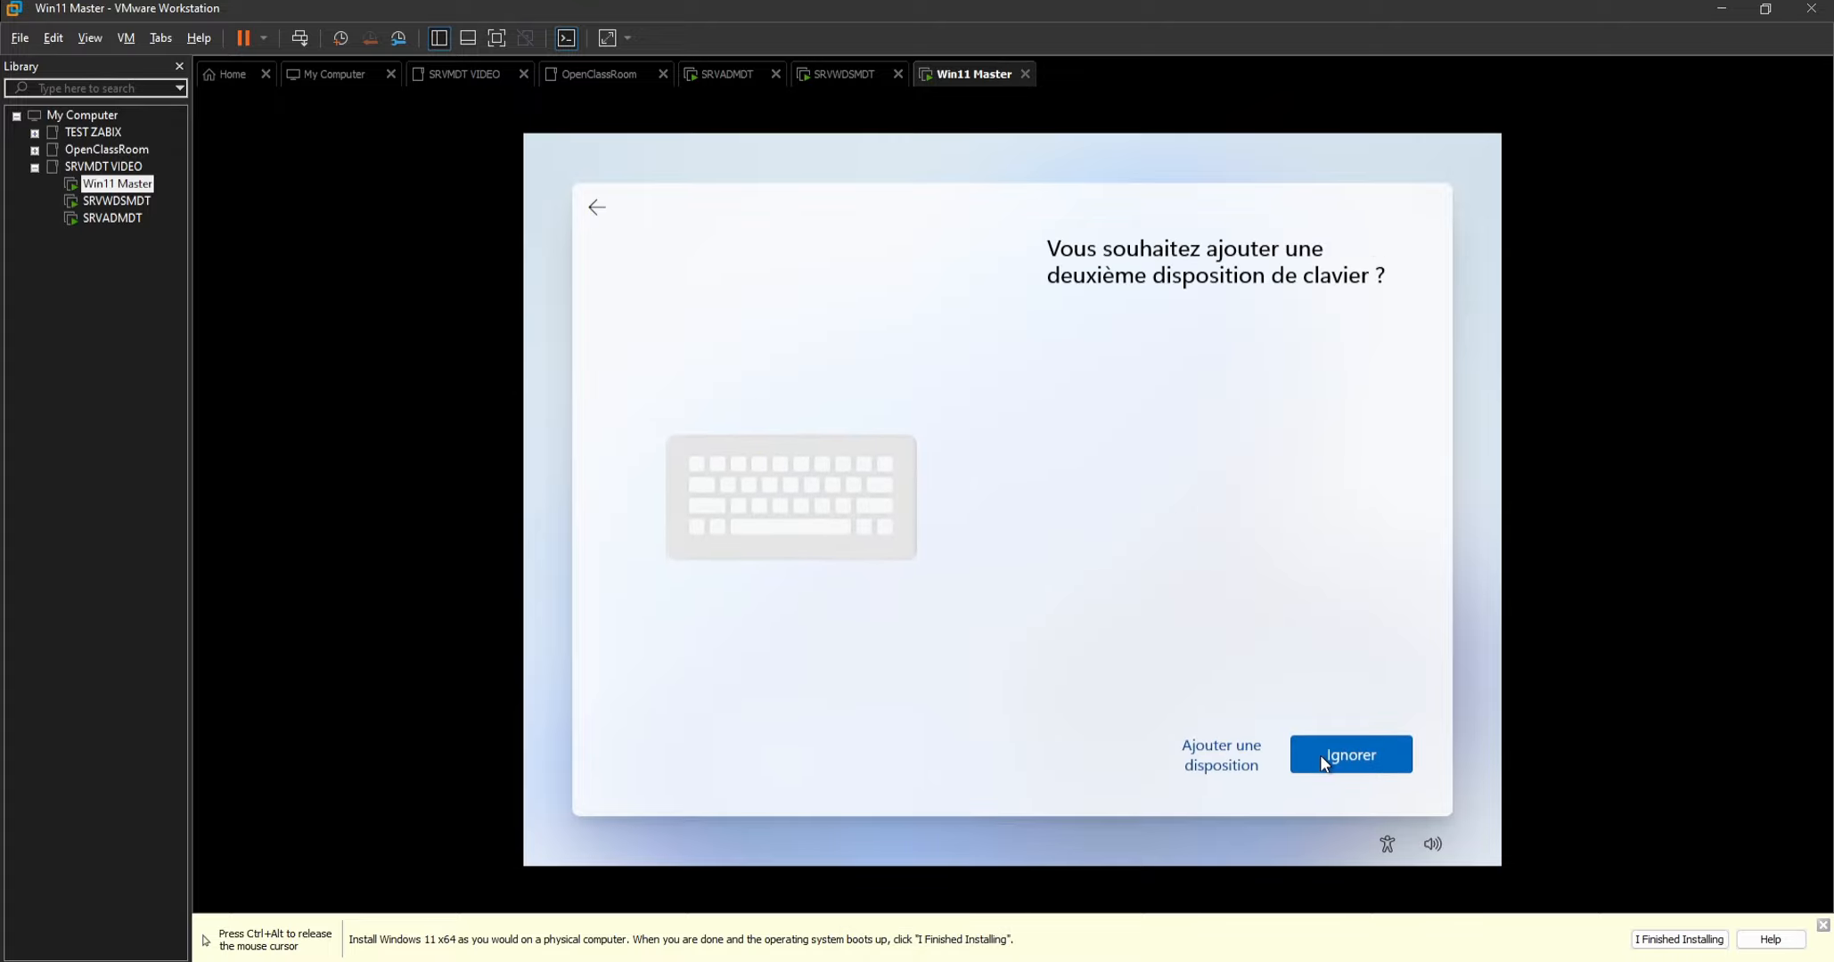
pyautogui.click(1296, 737)
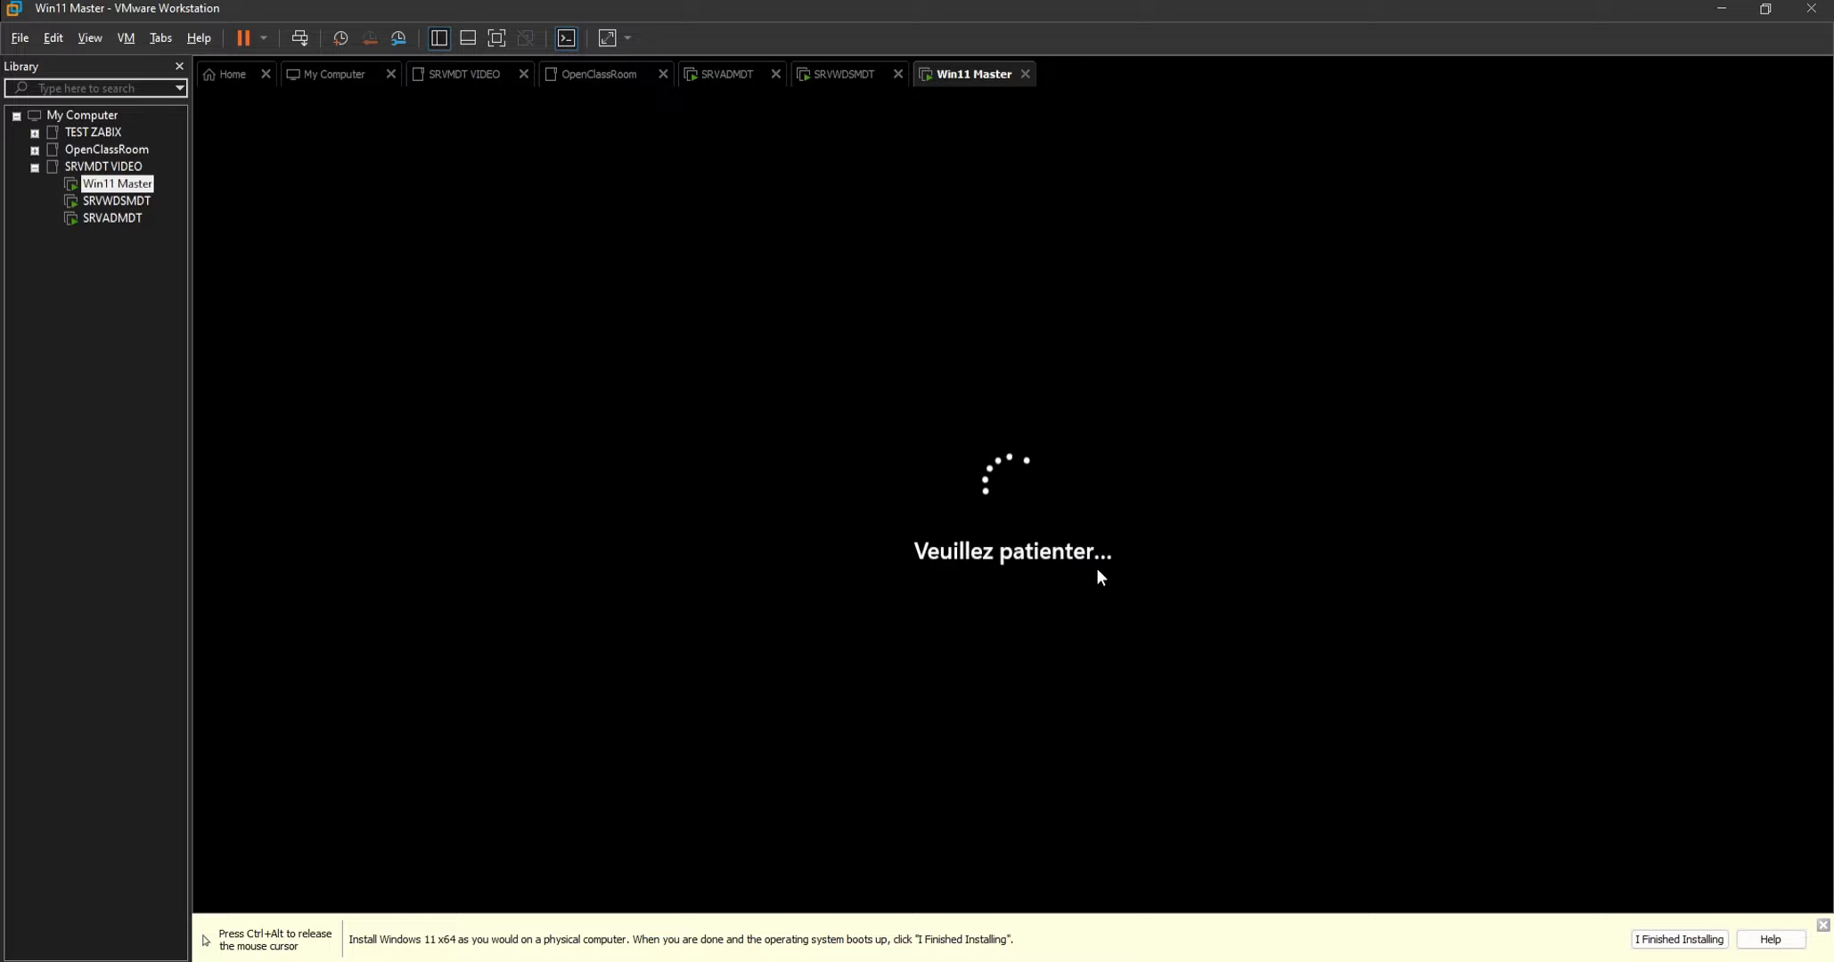
# Return to the SRVWDSMDT virtual machine and finish the Update Deployment Share wizard.
pyautogui.hotkey('ctrl', 'alt')
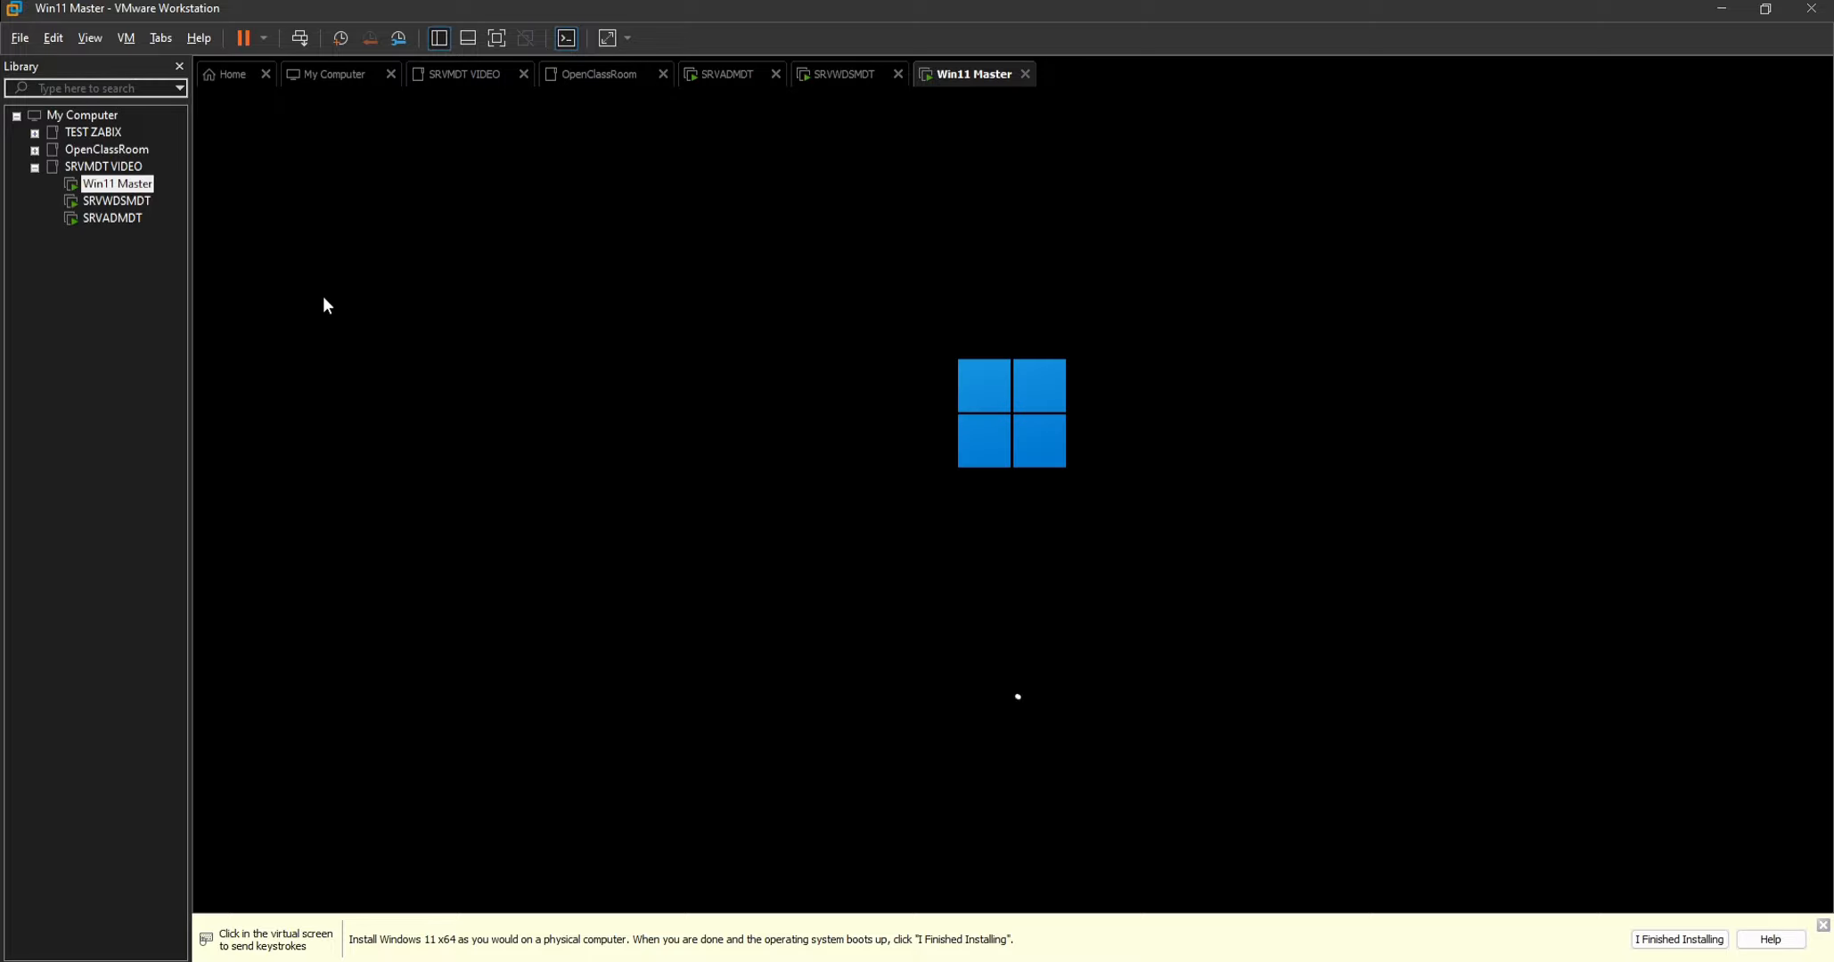
pyautogui.click(132, 202)
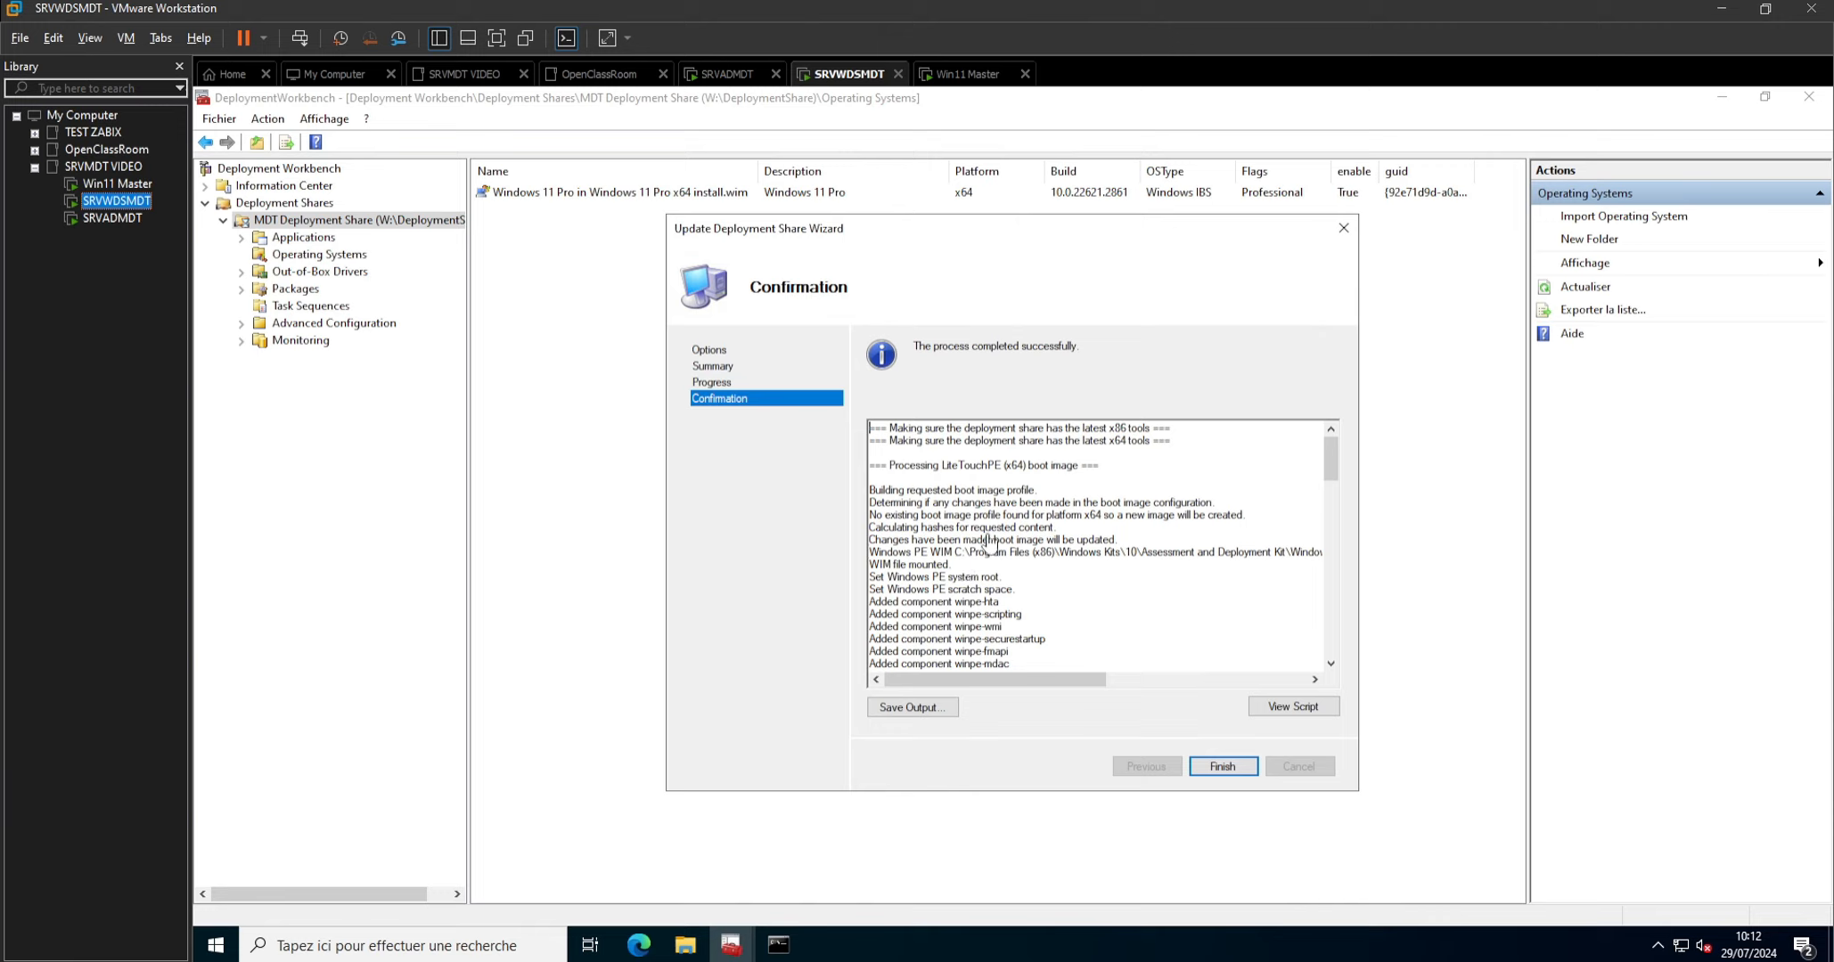
pyautogui.click(1214, 772)
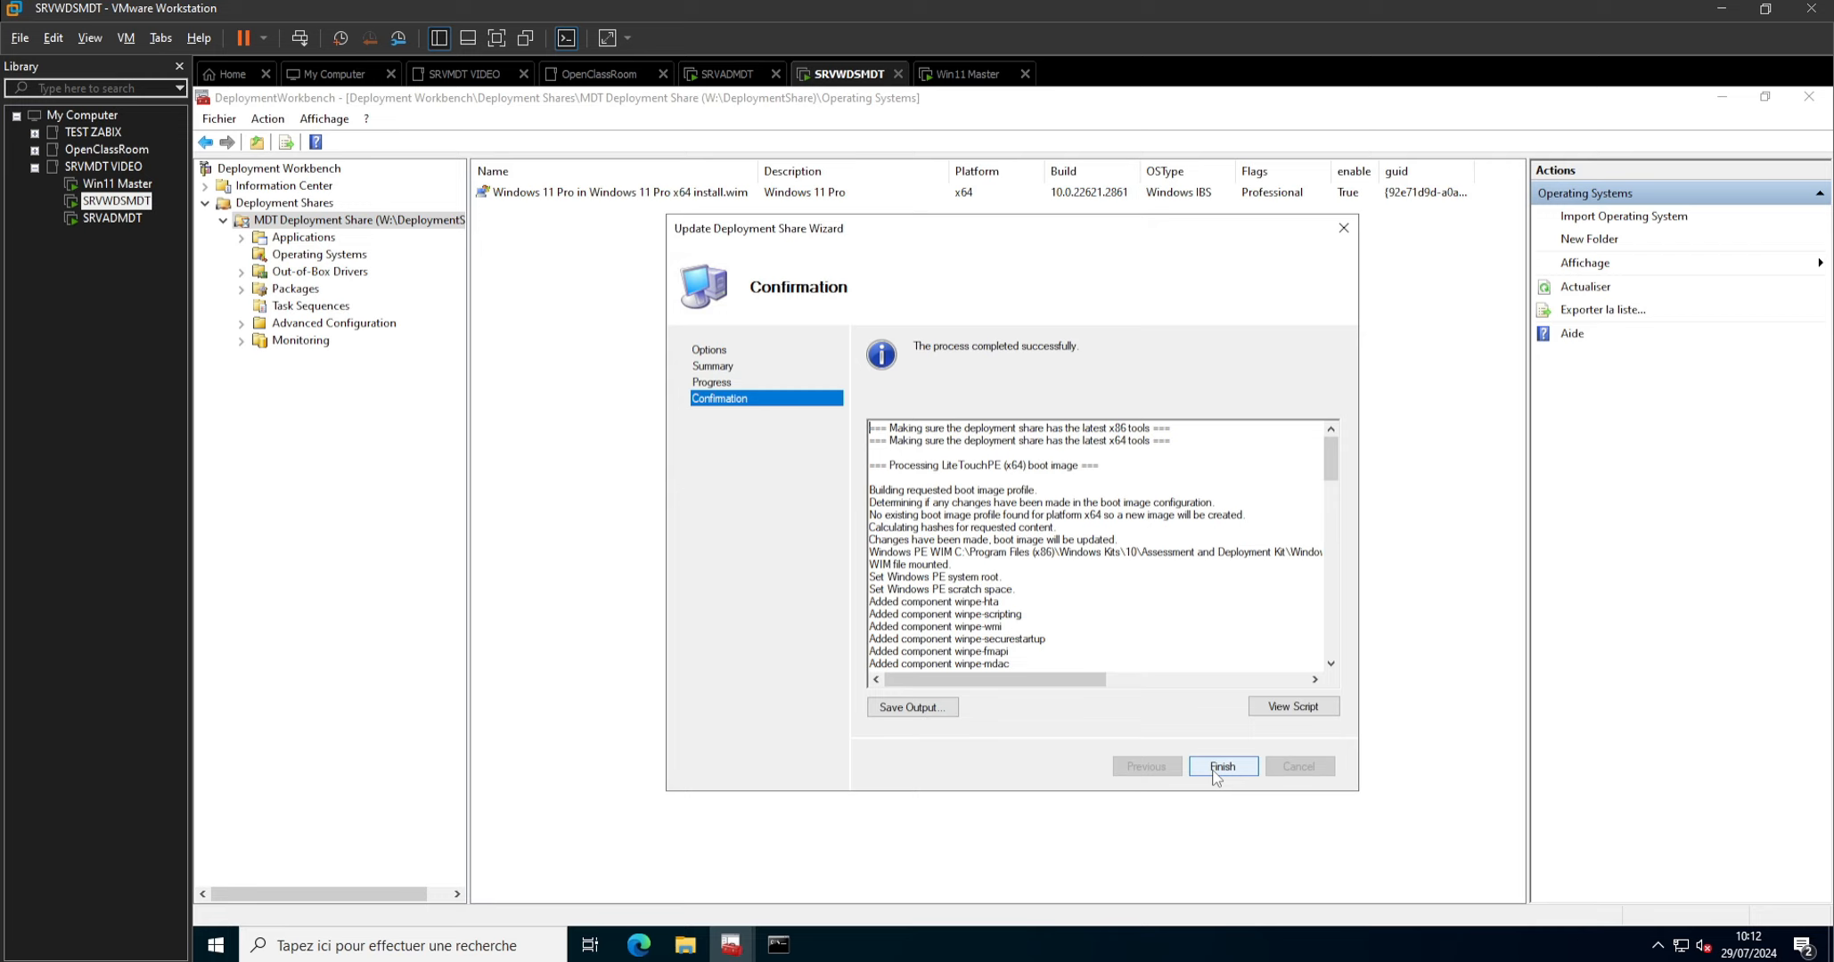
pyautogui.click(1219, 771)
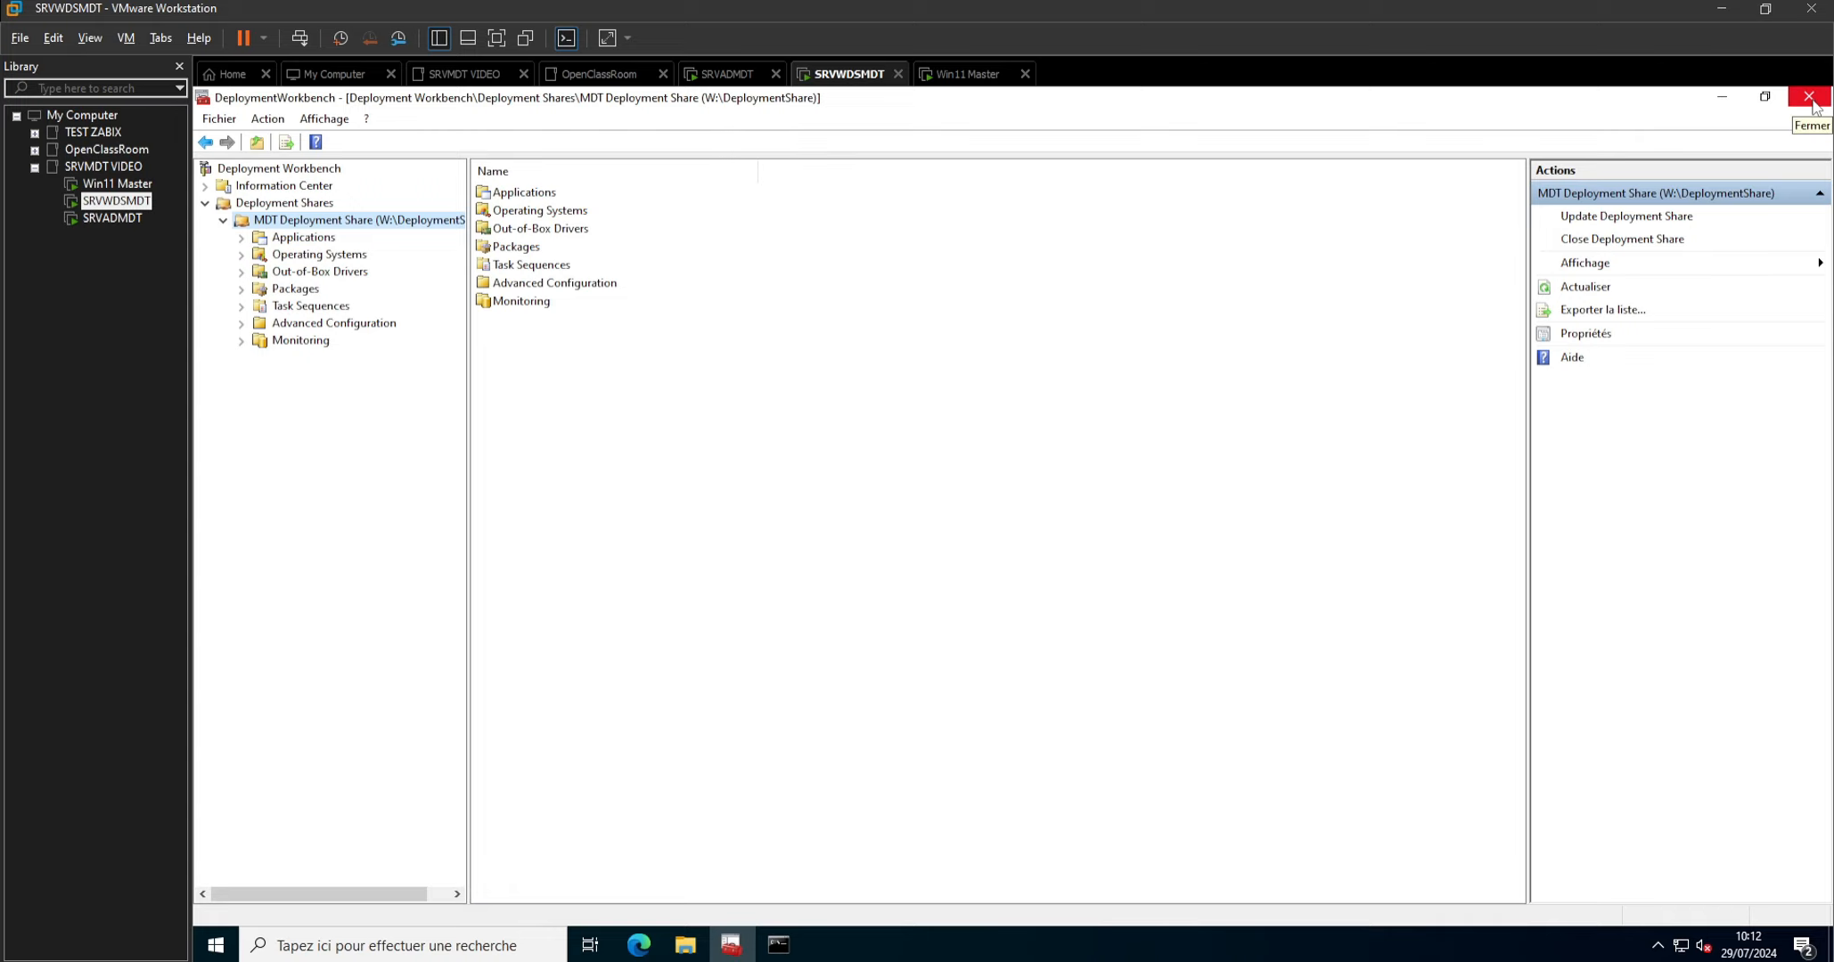
# Clear the desktop by minimizing Deployment Workbench and closing the Templates folder and command prompt windows.
pyautogui.click(1721, 96)
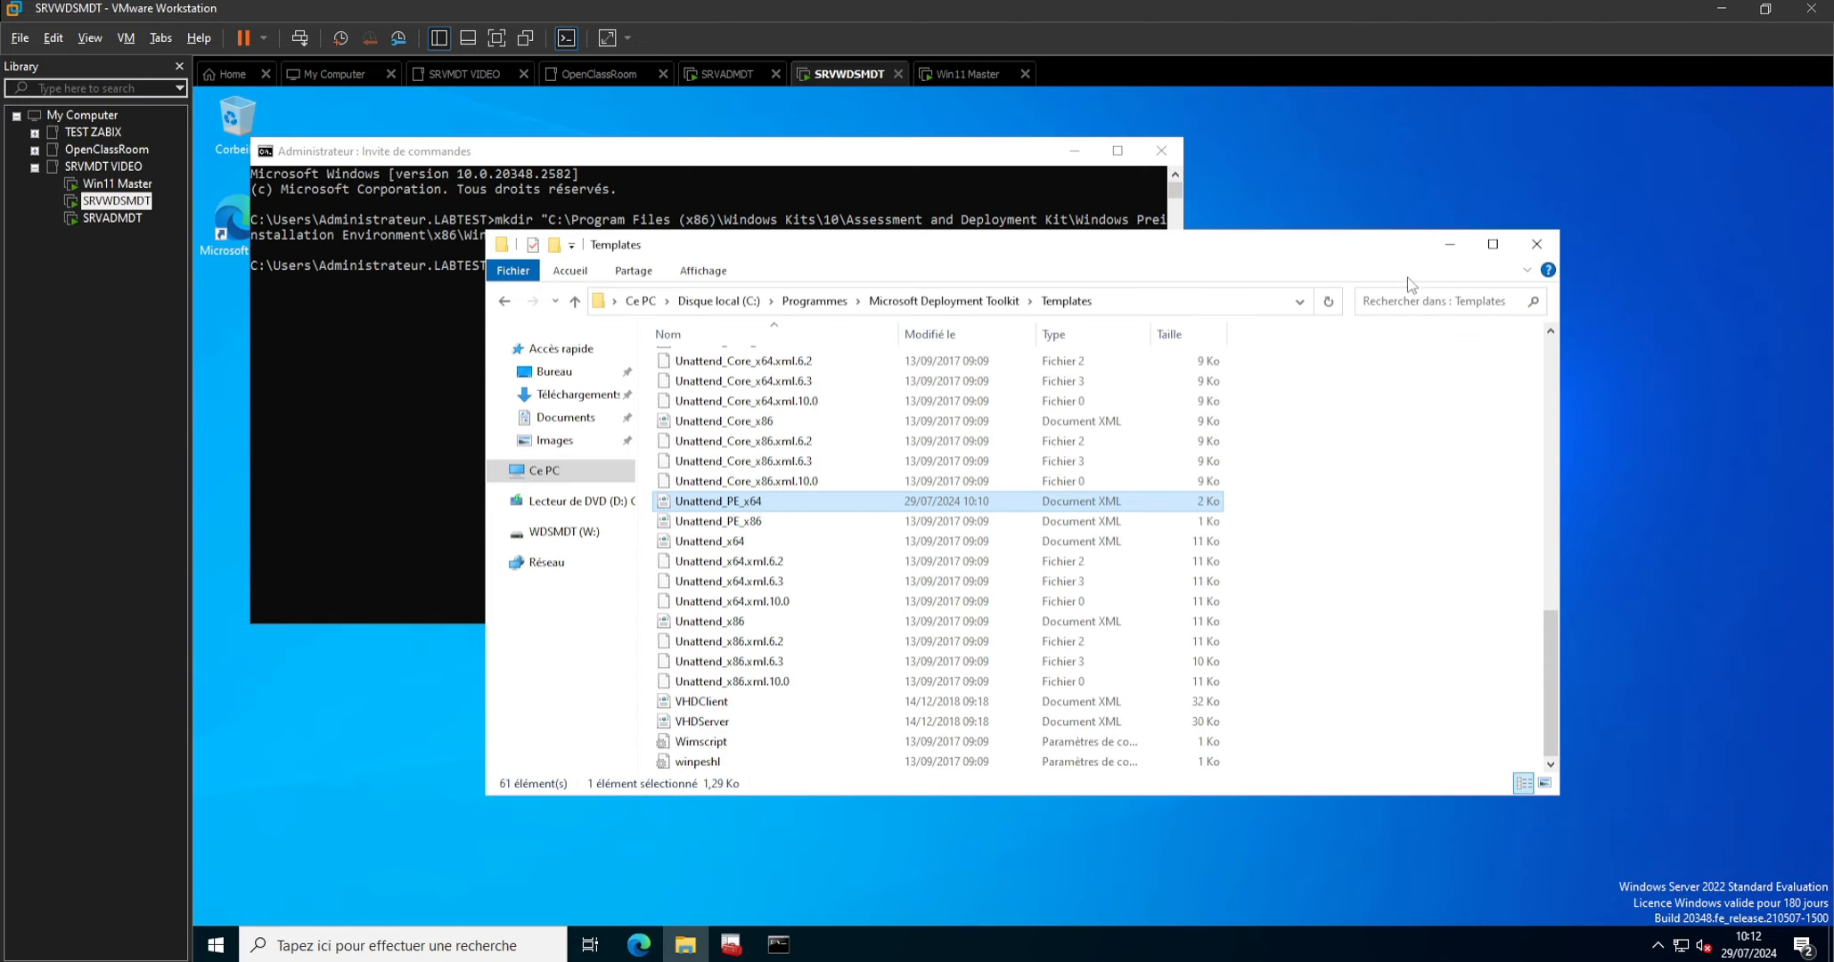
pyautogui.click(1536, 244)
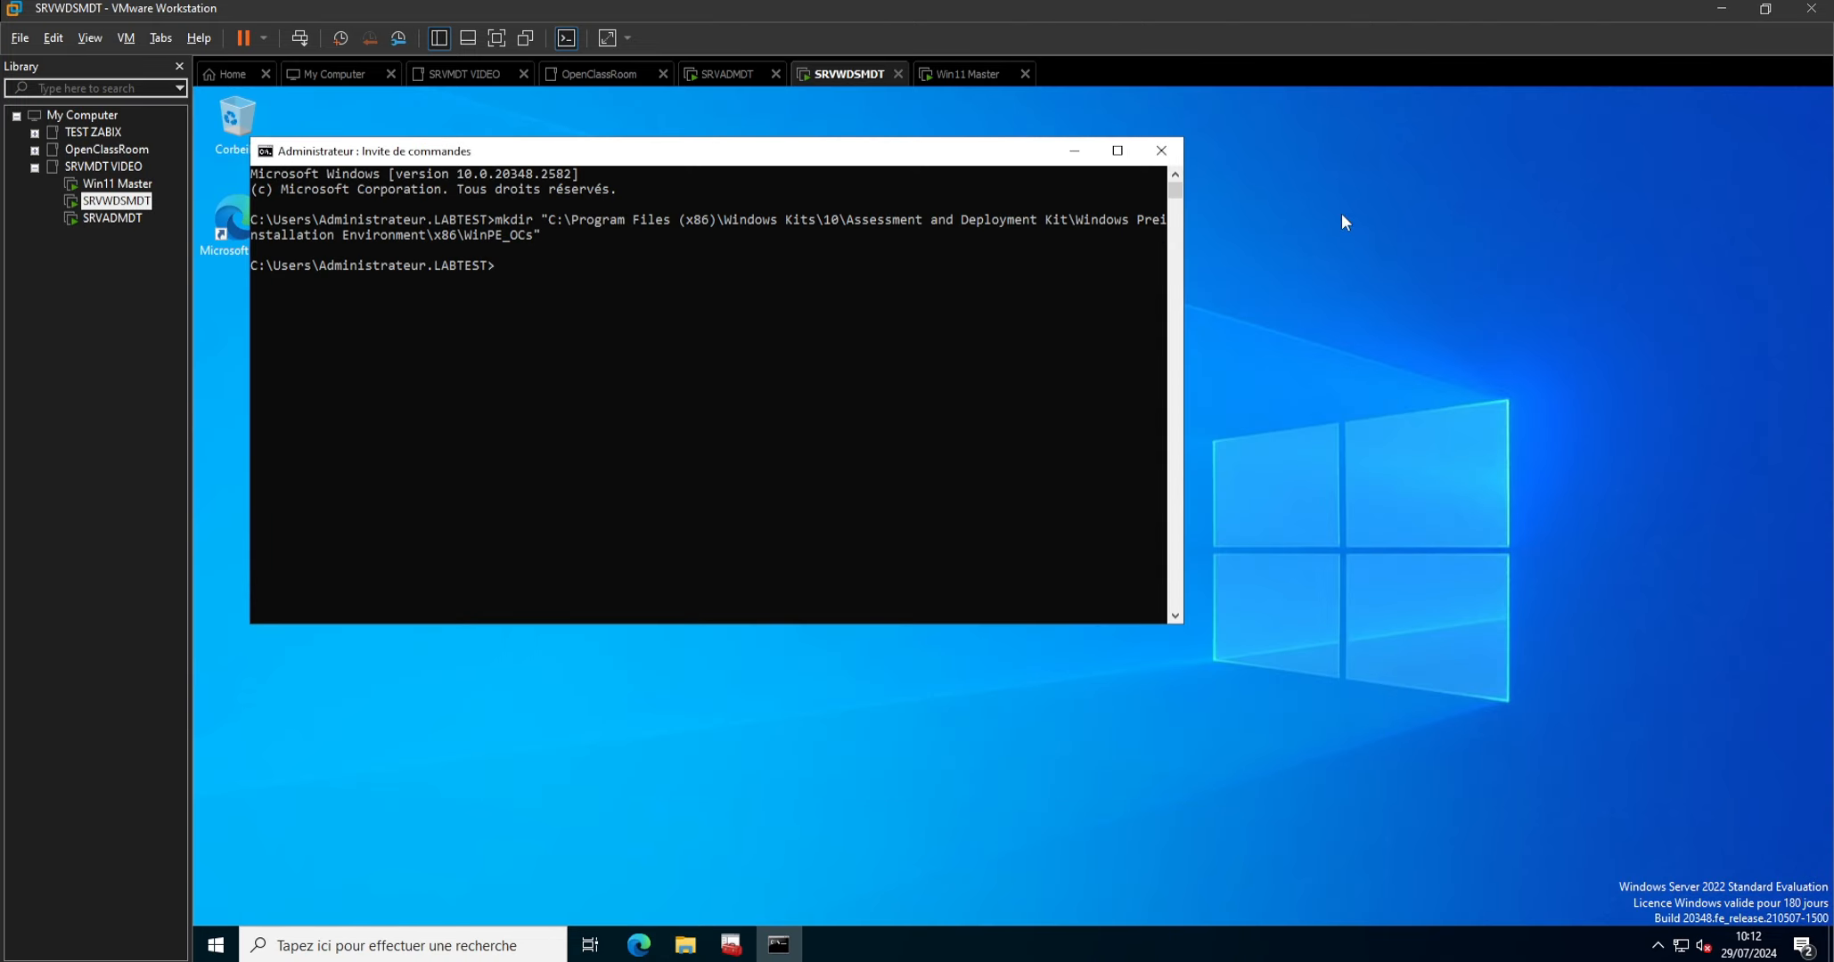
pyautogui.click(1161, 149)
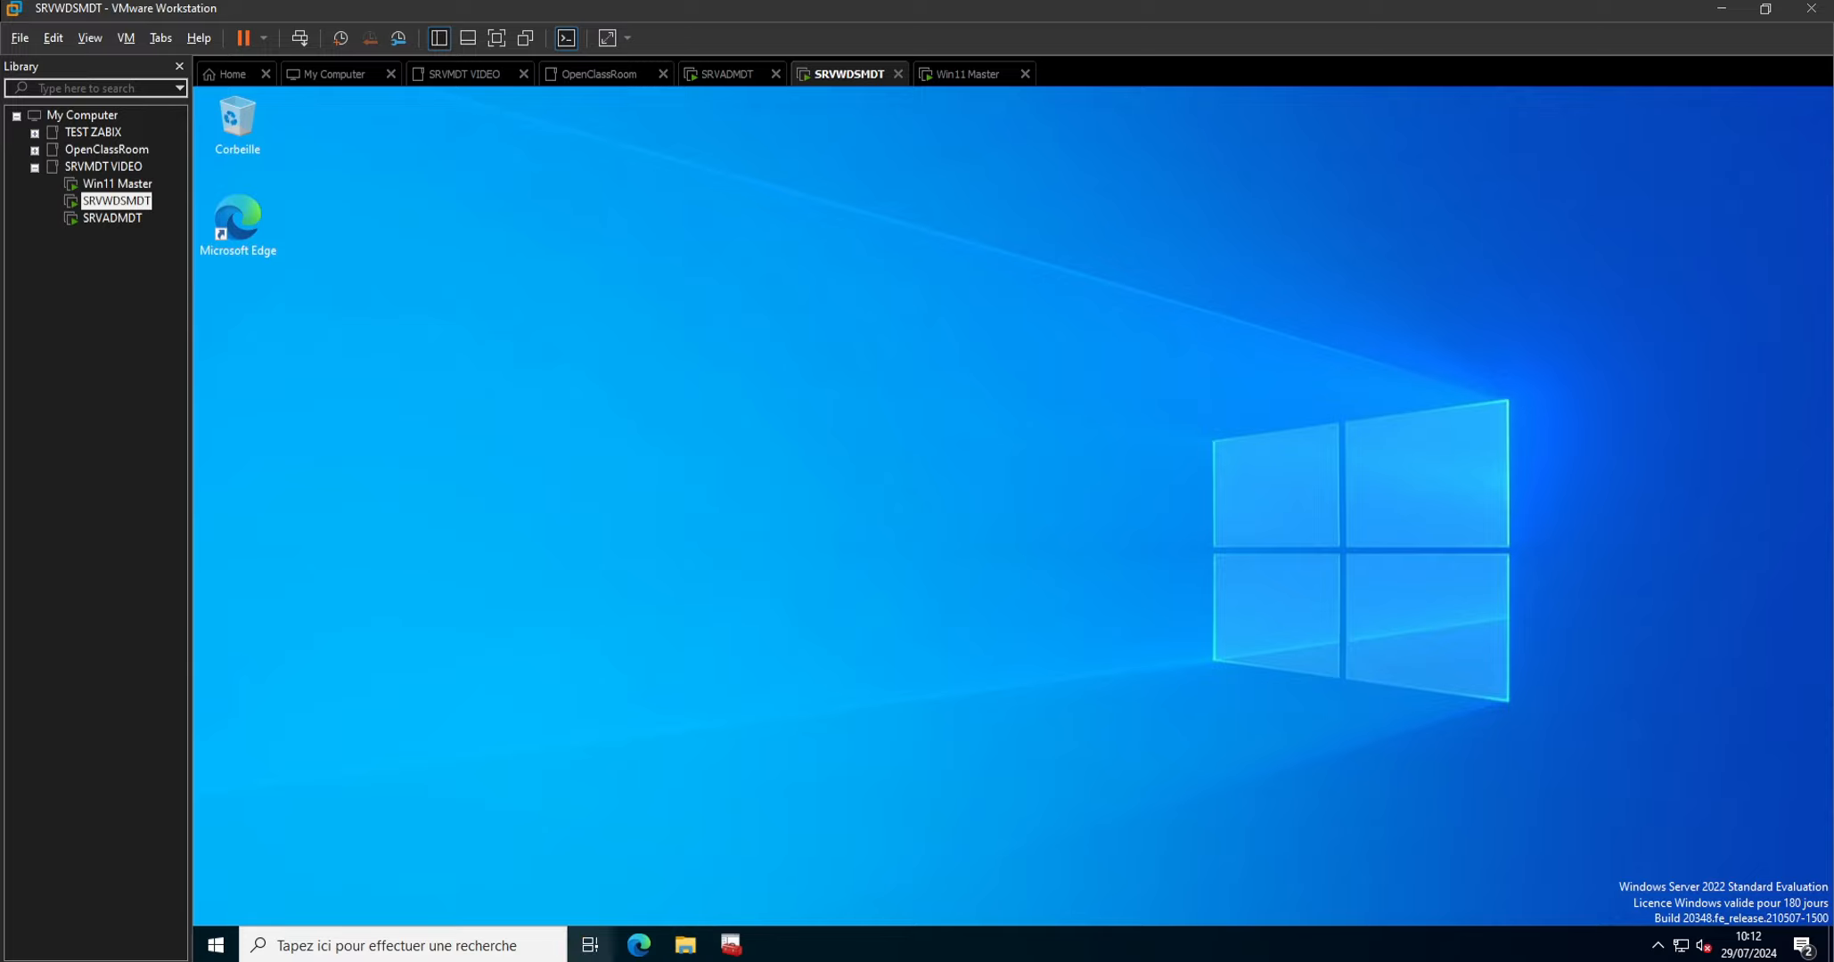
# Open the Windows Deployment Services console from Server Manager.
pyautogui.click(222, 946)
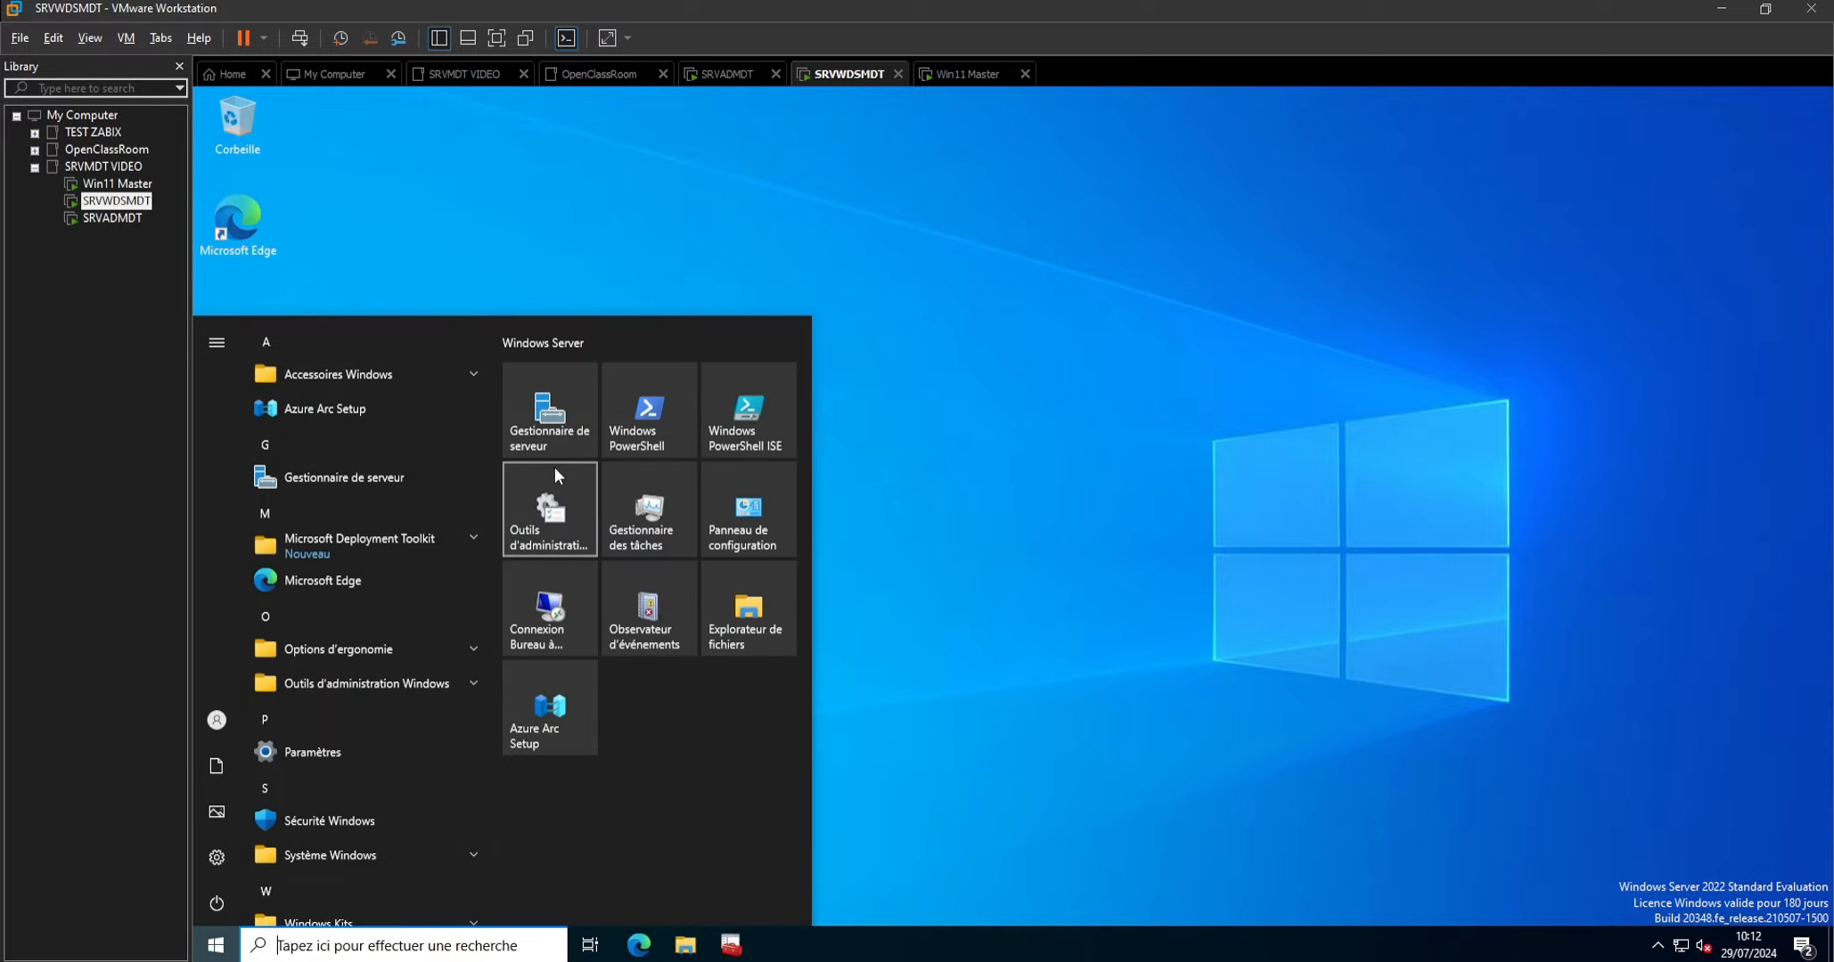
pyautogui.click(546, 420)
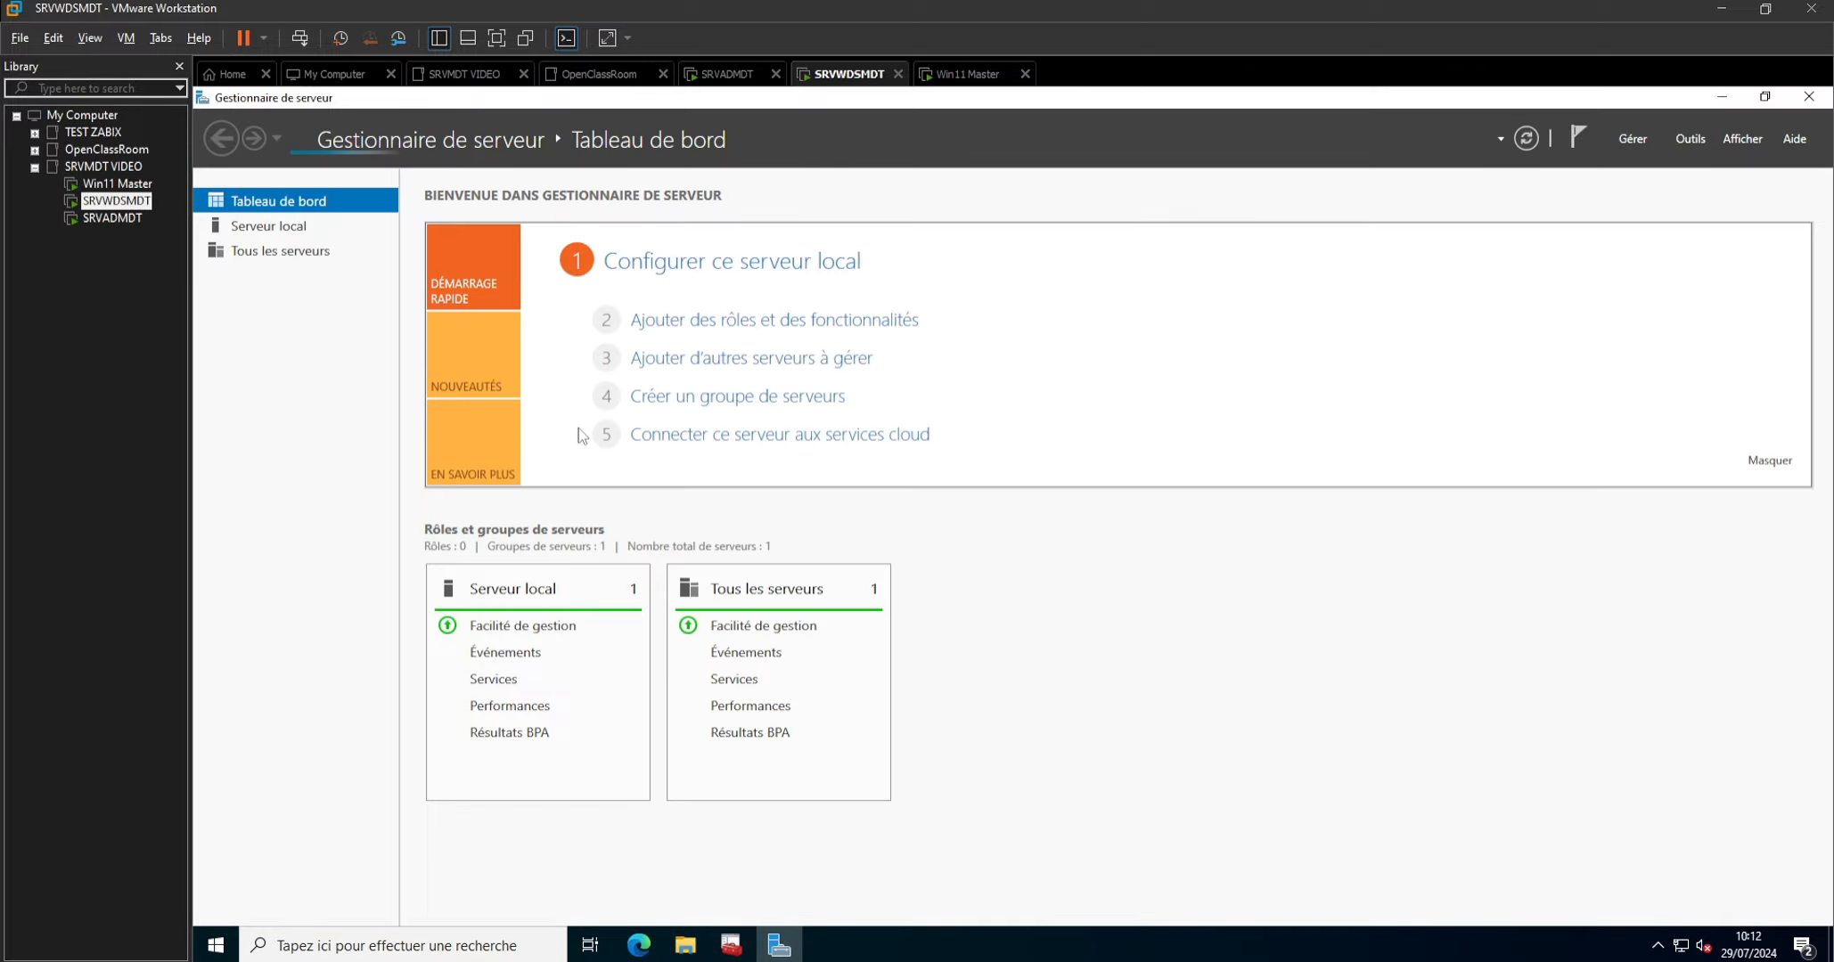
pyautogui.click(1687, 141)
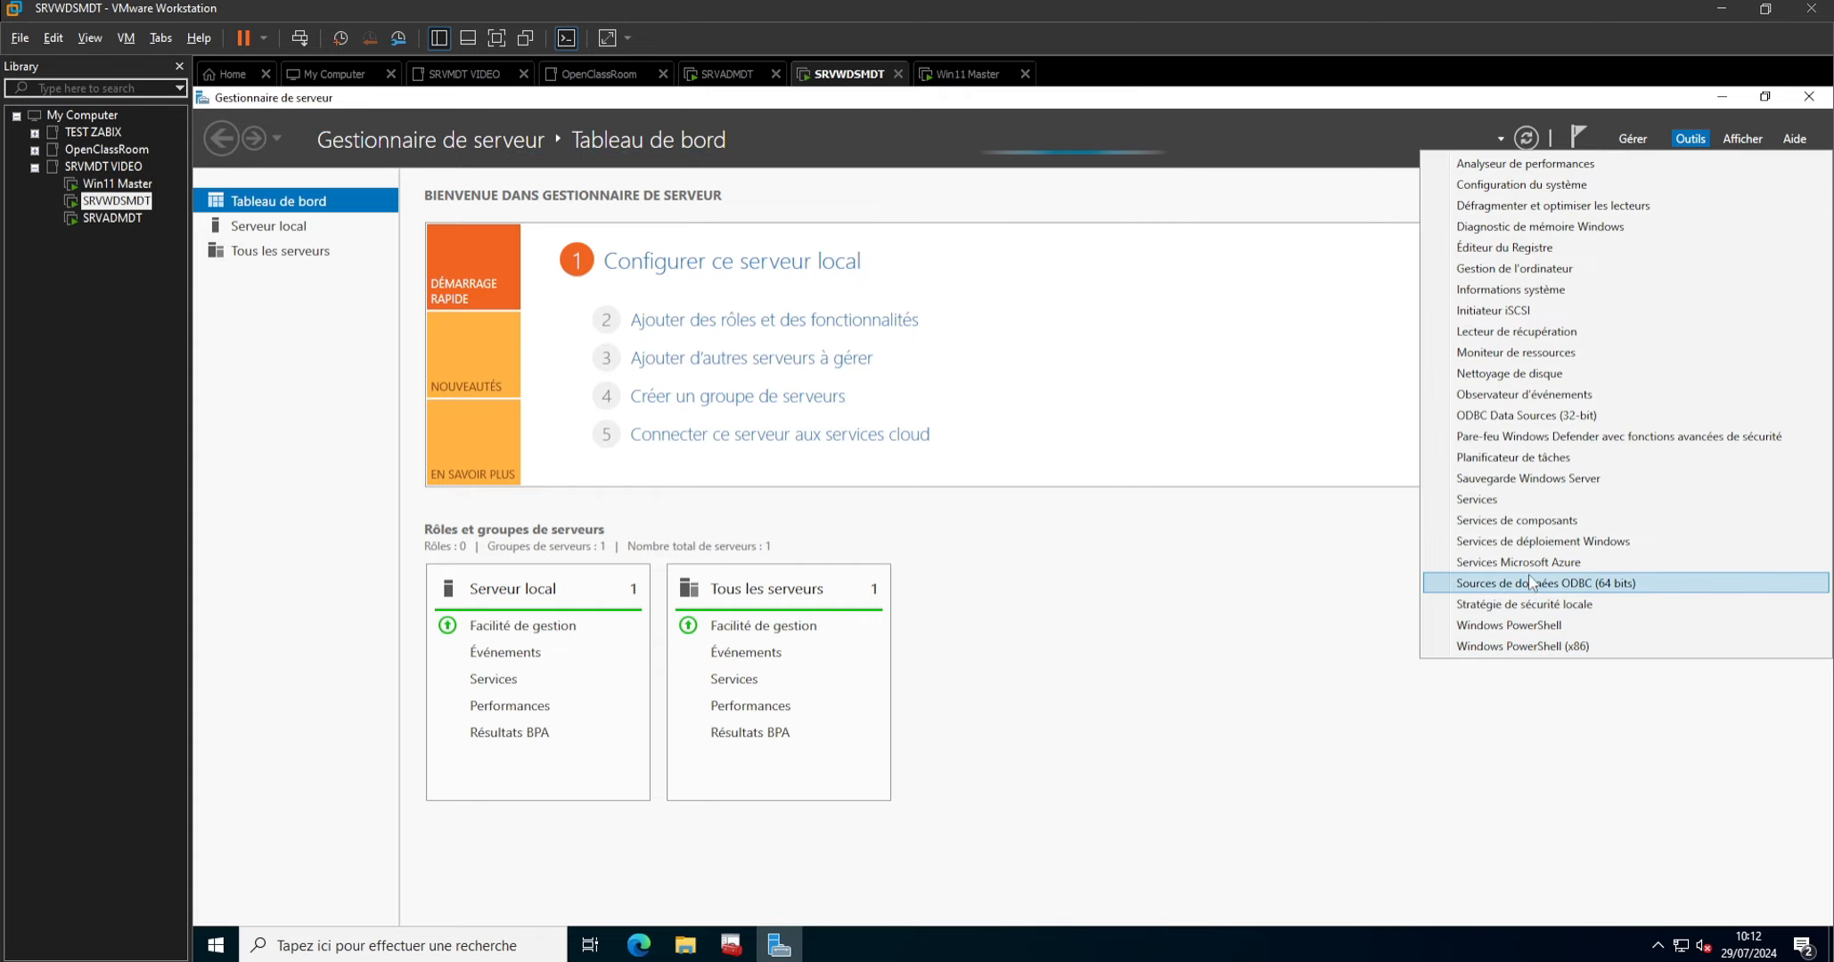
pyautogui.click(1530, 541)
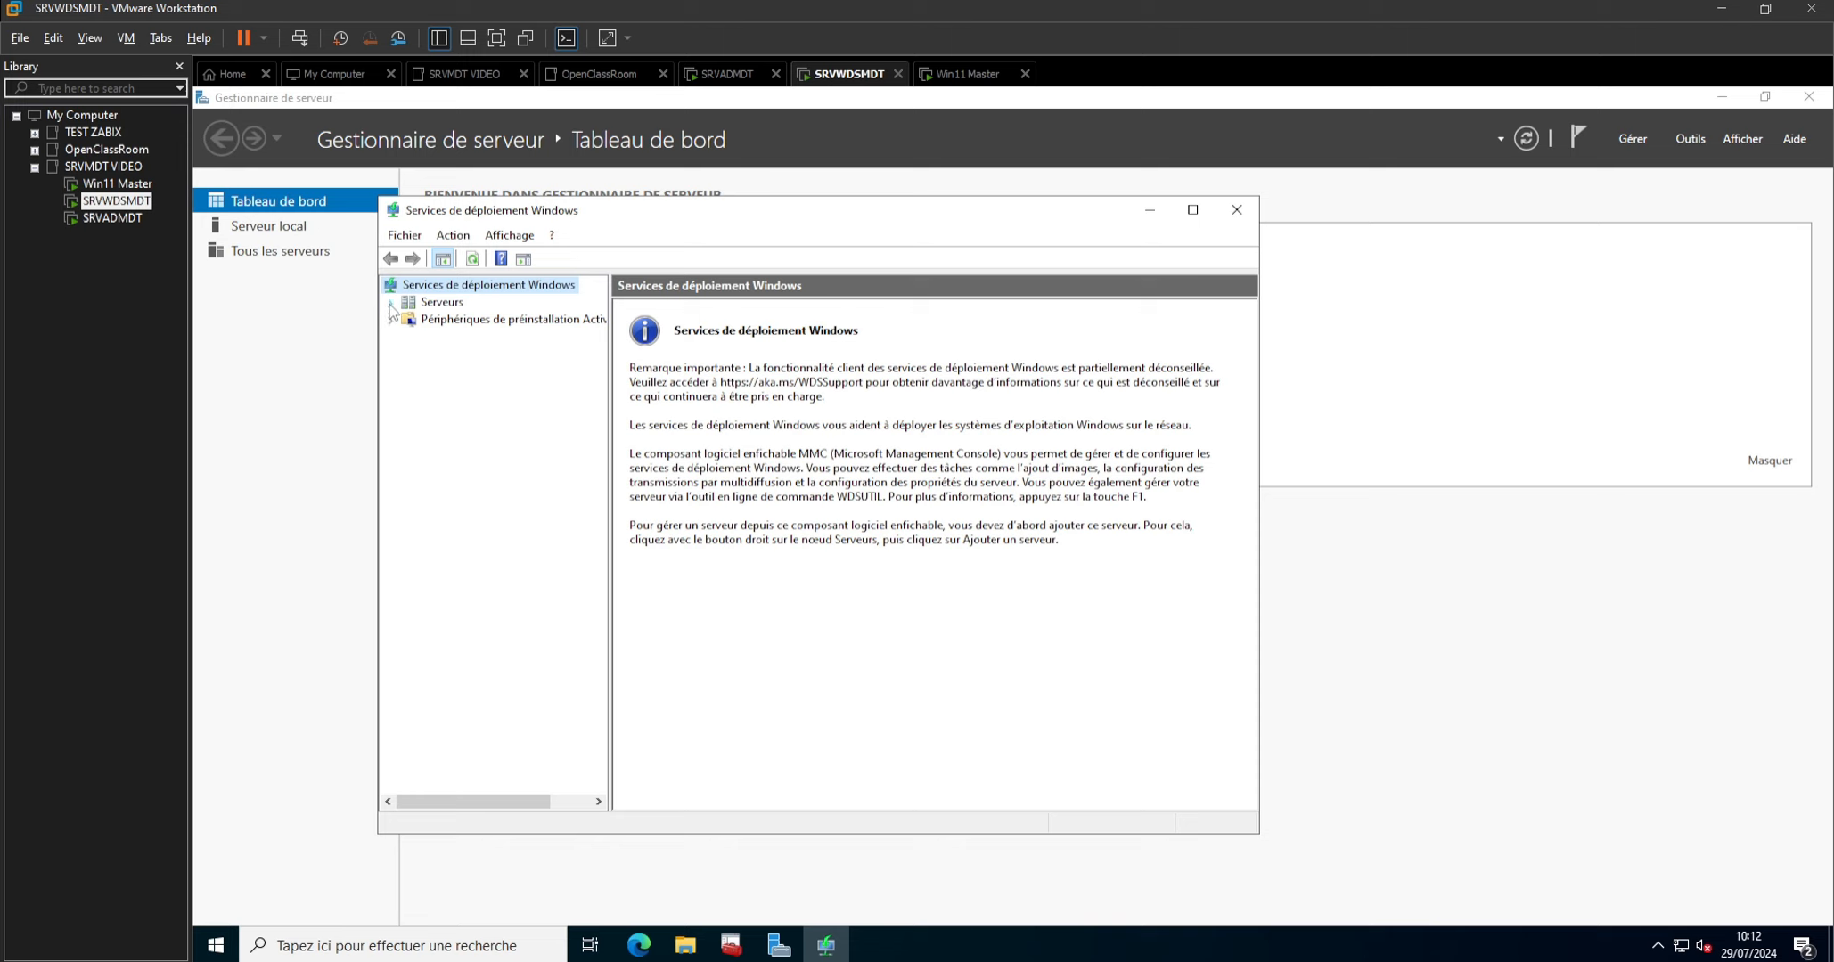
# Start configuring the SRVWDSMDT.labtest.lan server and proceed to the wizard's installation options.
pyautogui.click(390, 303)
pyautogui.rightClick(459, 320)
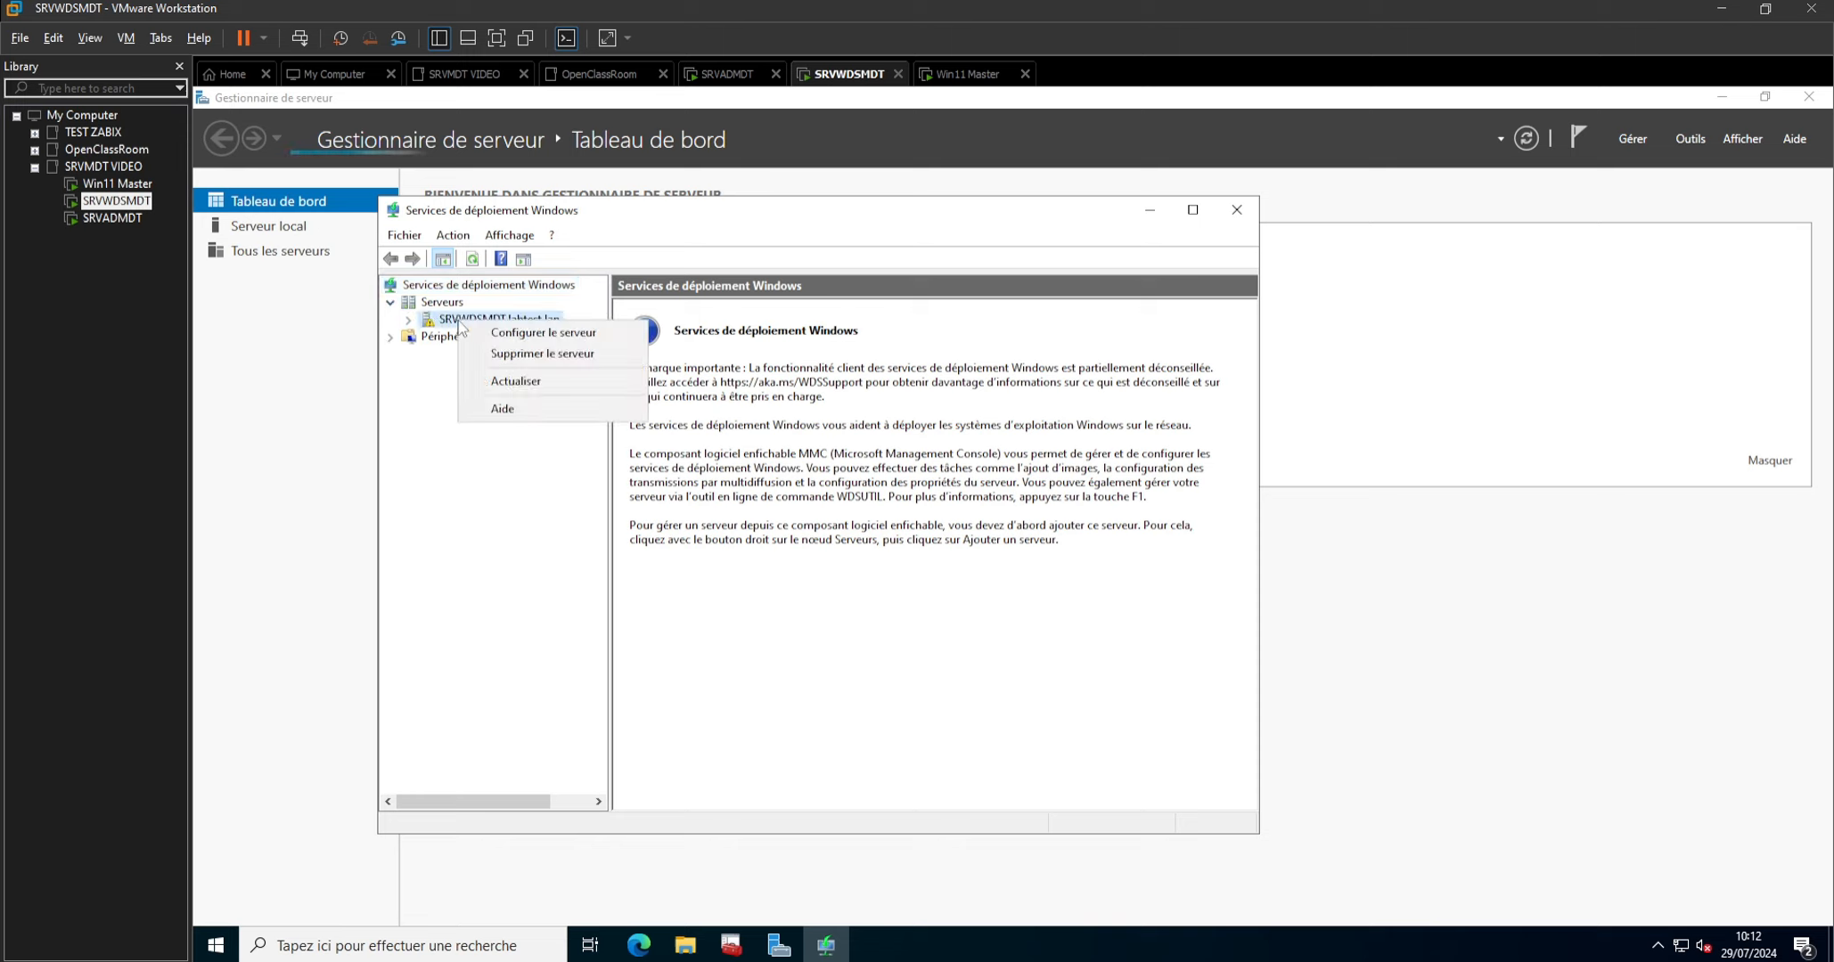
pyautogui.click(525, 331)
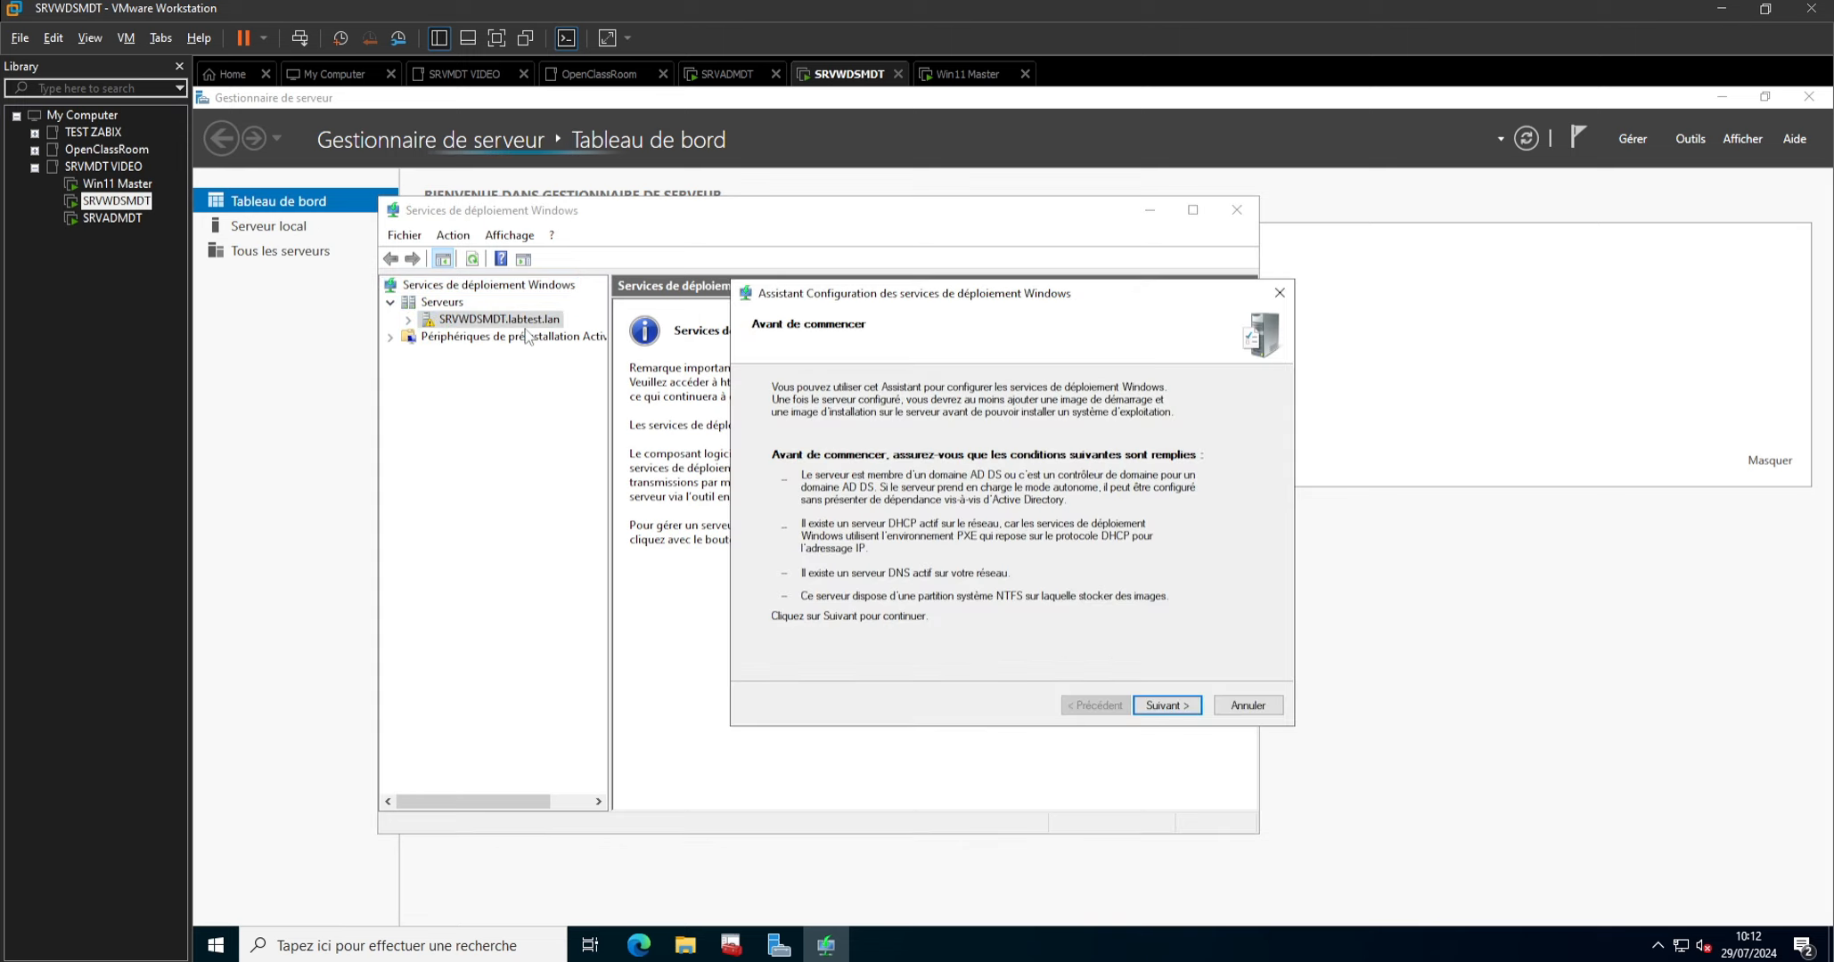
pyautogui.click(1176, 706)
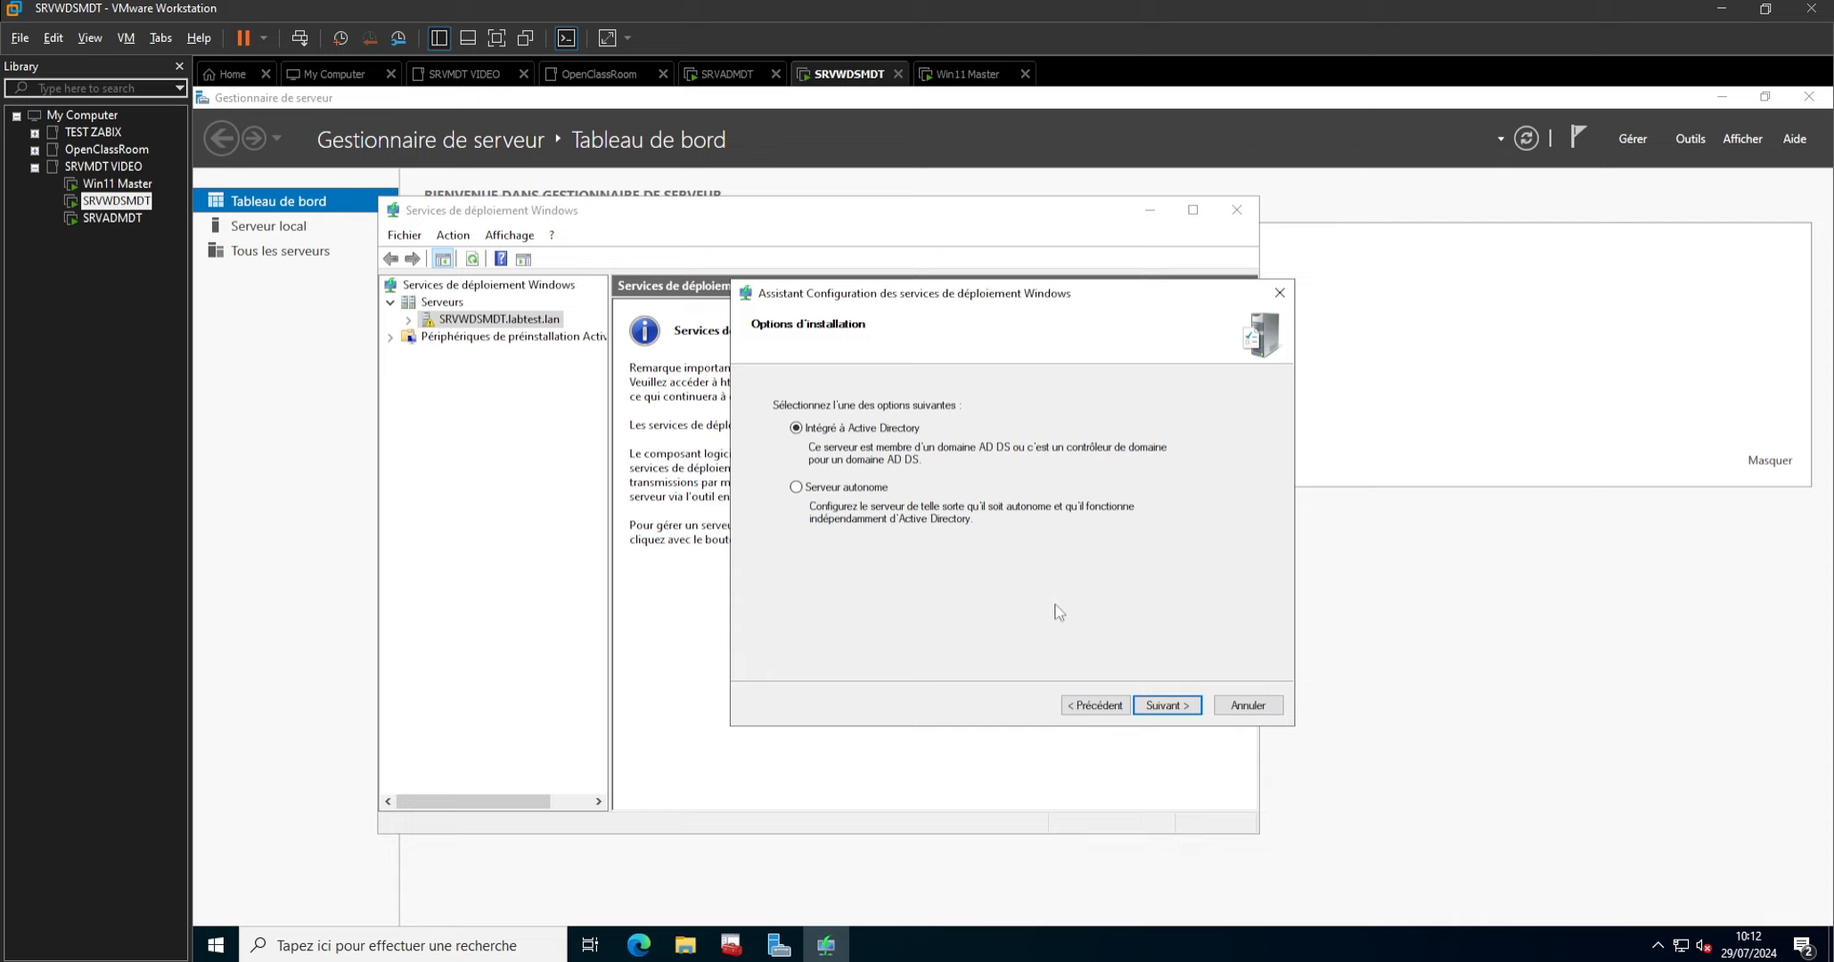
# Check the server's full device name and domain in the system's About settings, and return to the configuration wizard.
pyautogui.click(1136, 882)
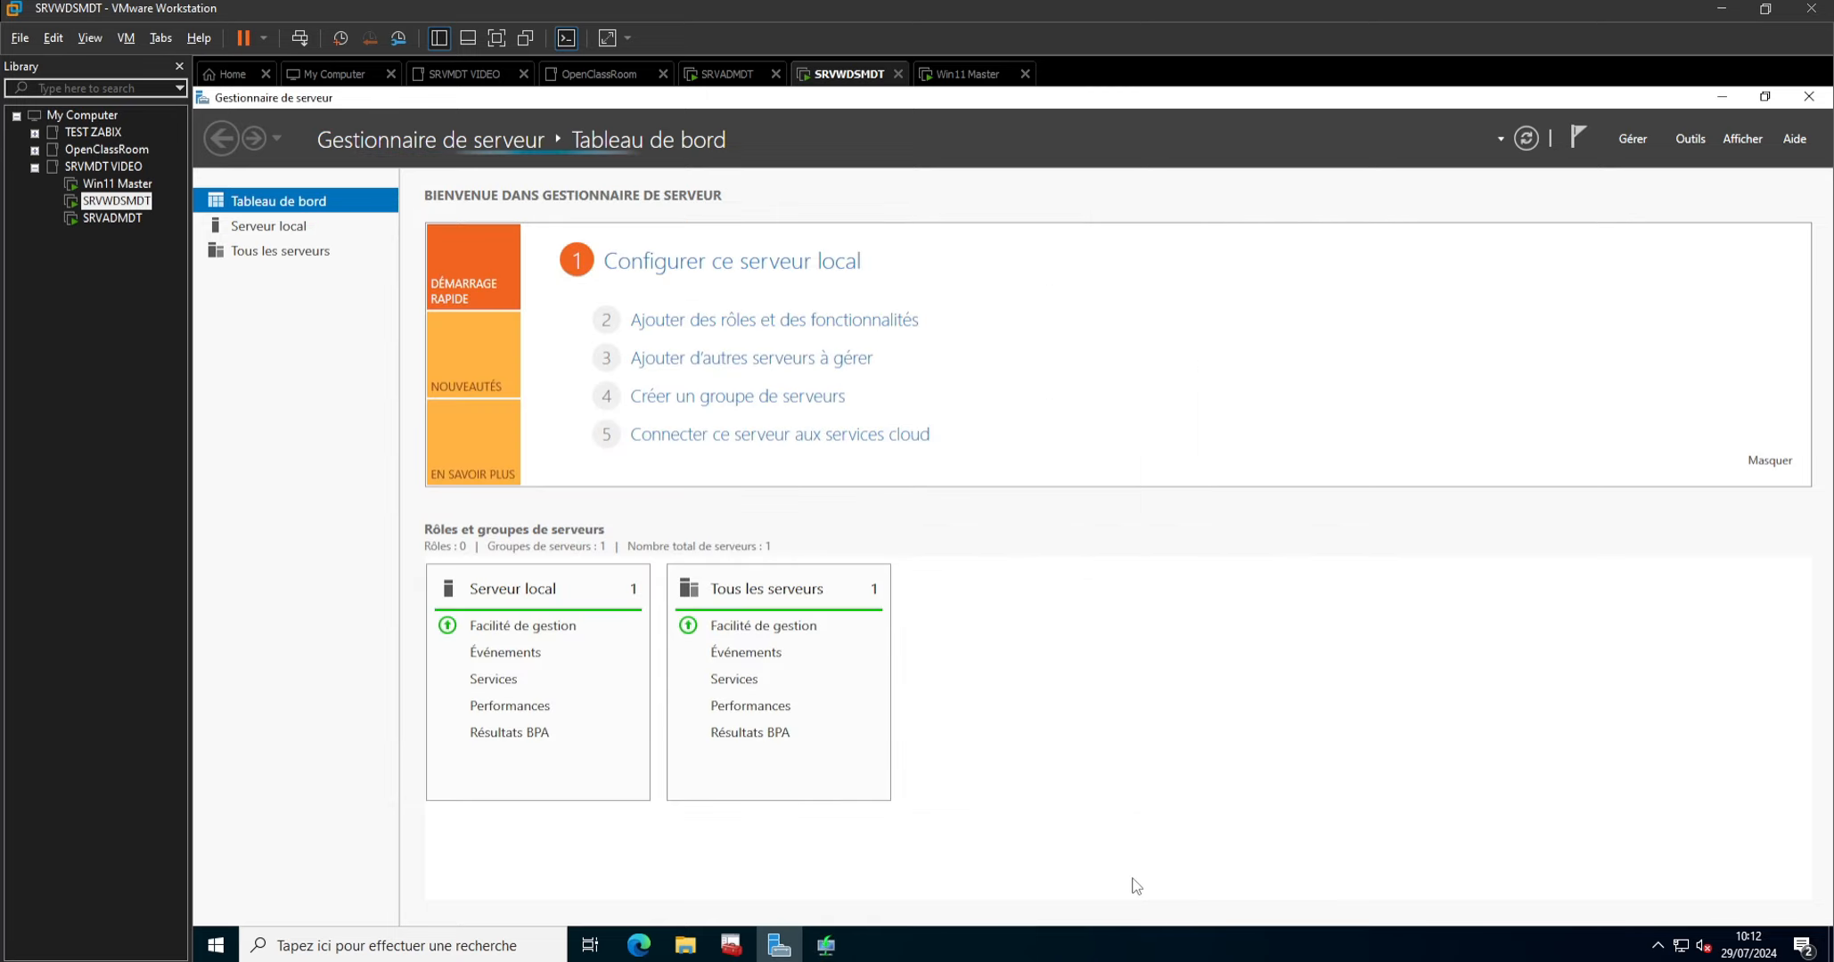
pyautogui.press('super+i')
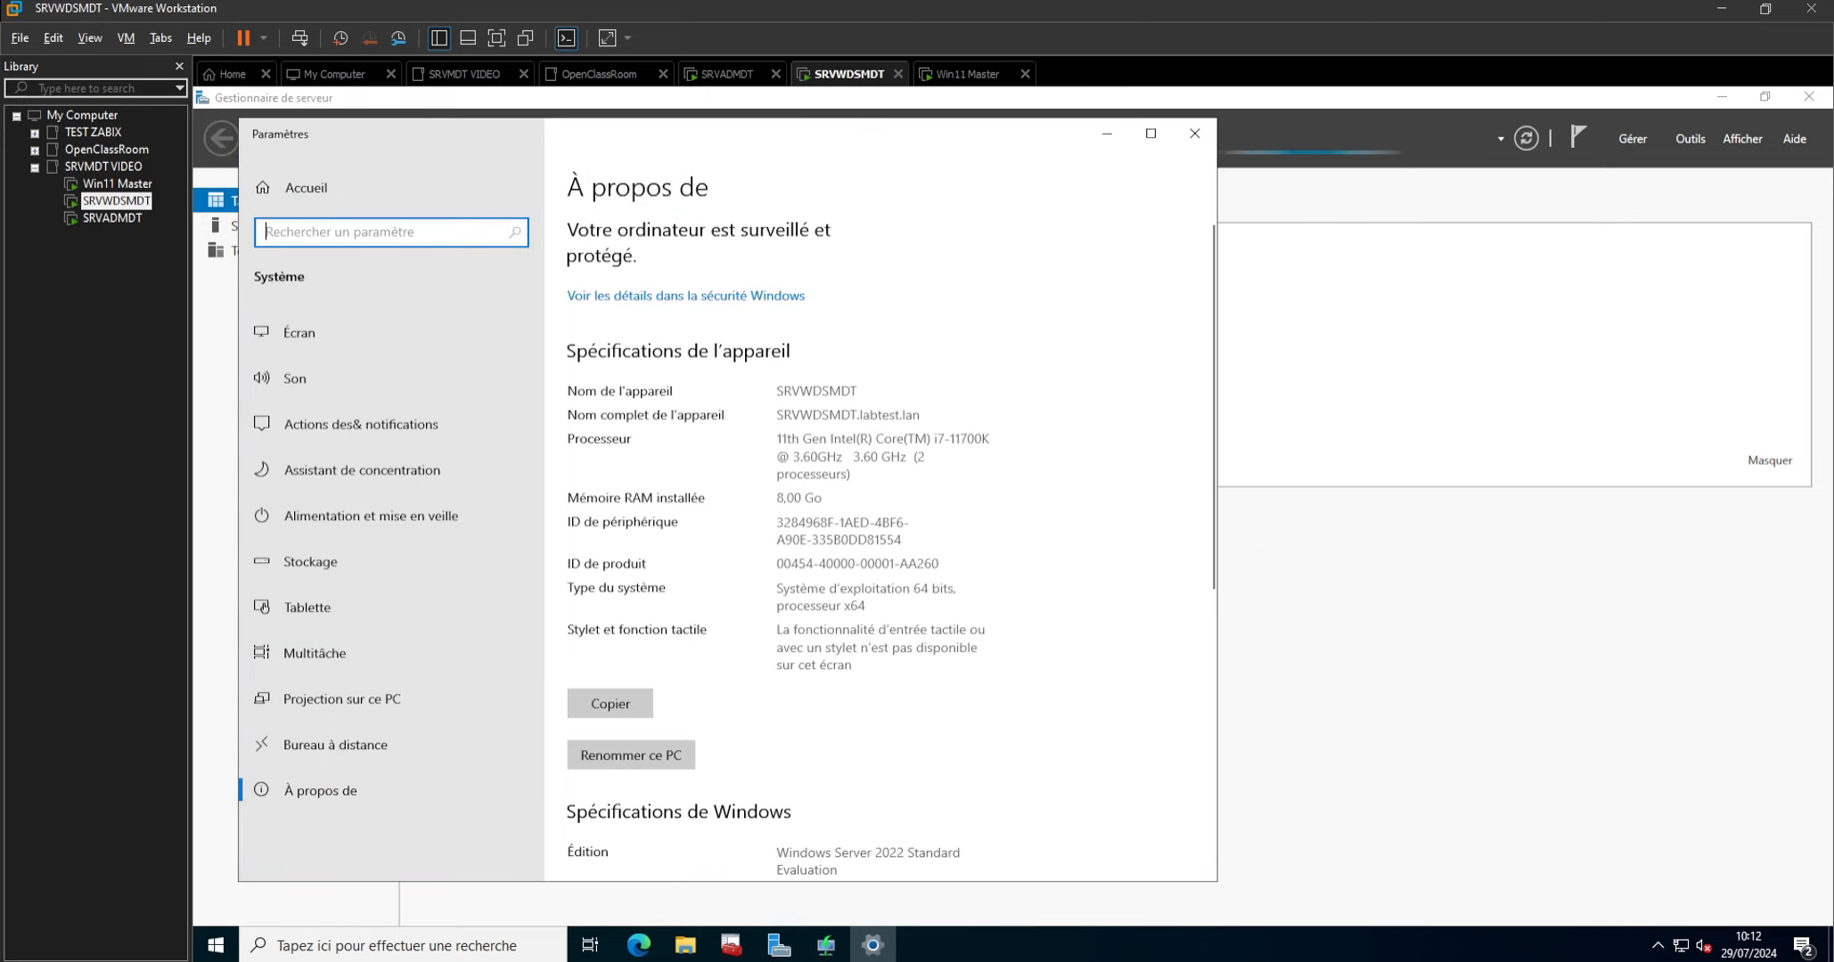
pyautogui.click(1209, 140)
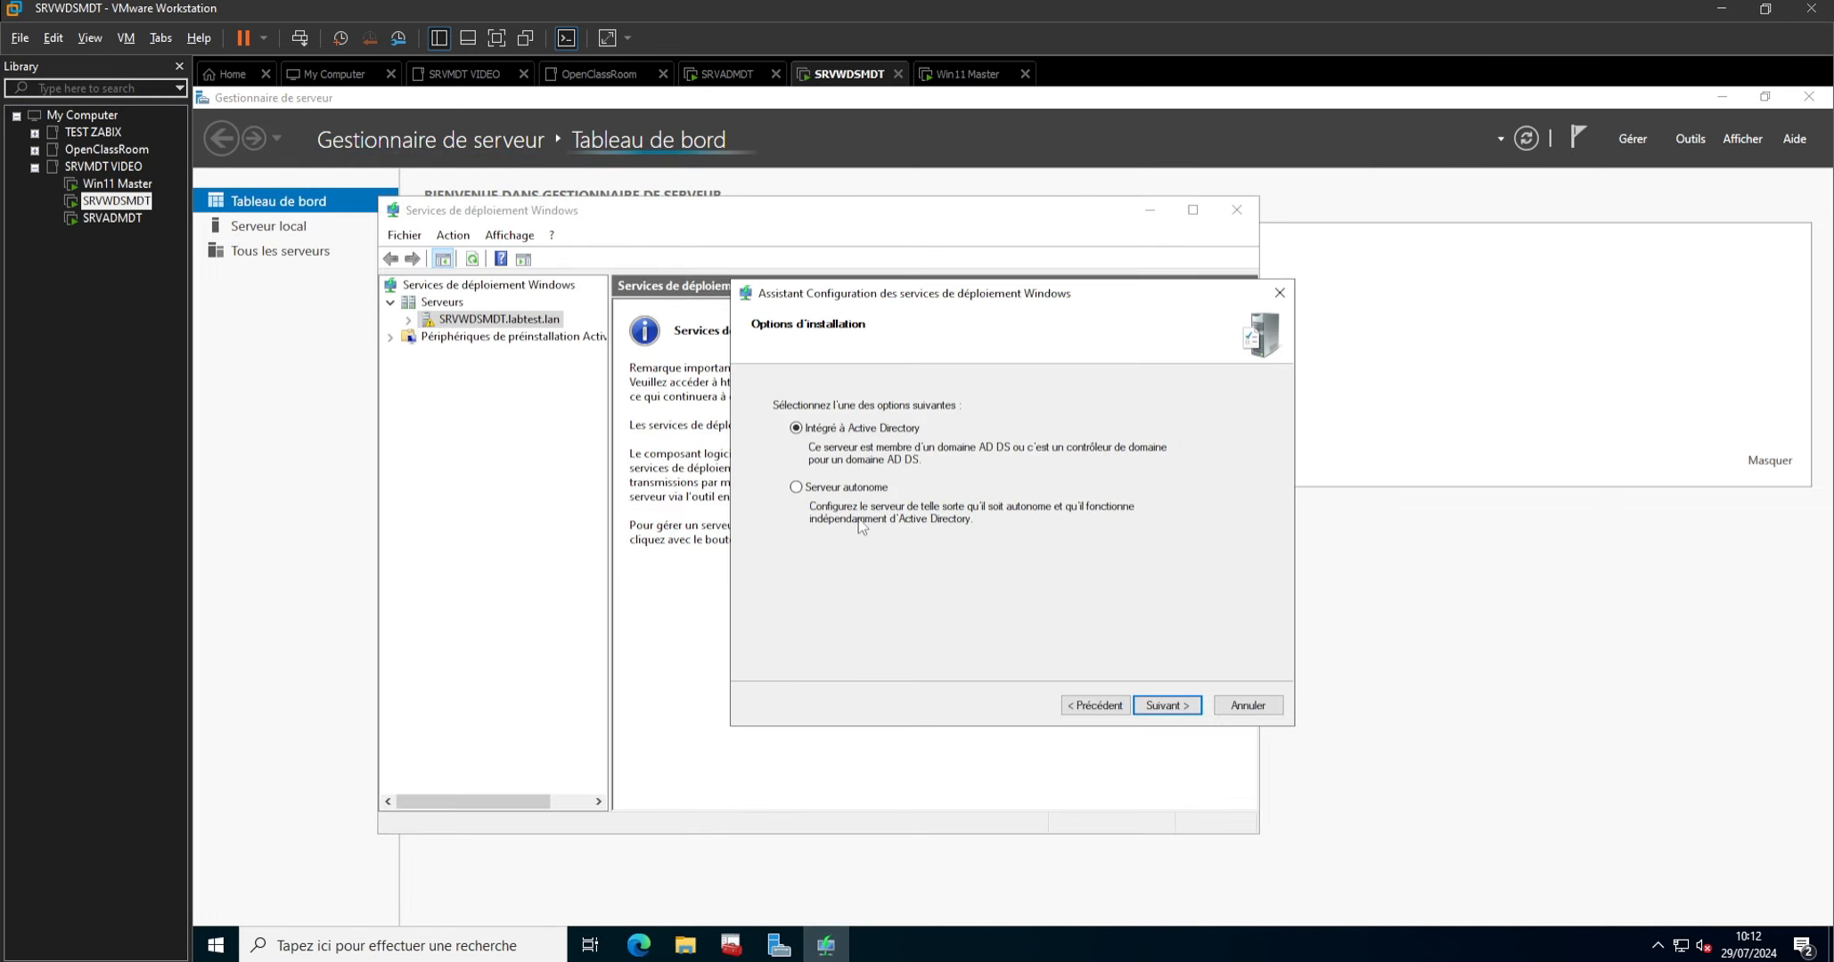
# Keep the server integrated with Active Directory and set the remote installation folder to W:\RemoteInstall.
pyautogui.click(1166, 705)
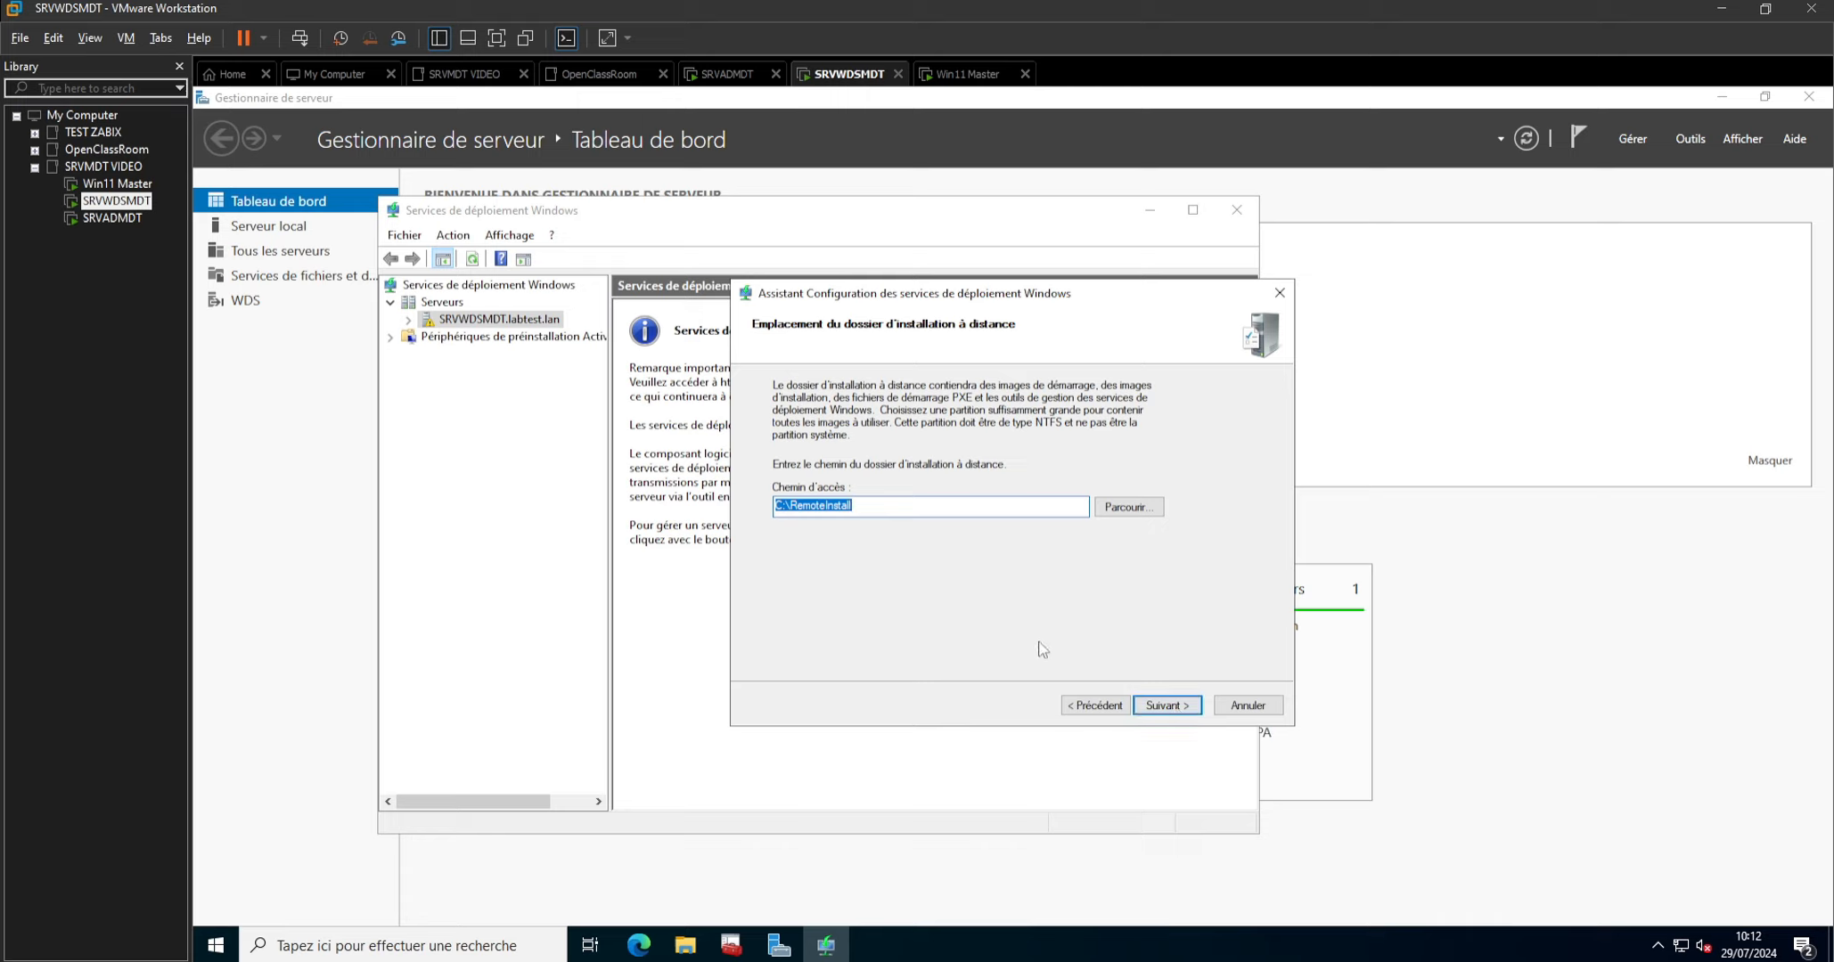
pyautogui.click(781, 505)
pyautogui.press('BackSpace')
pyautogui.press('BackSpace')
pyautogui.write('W')
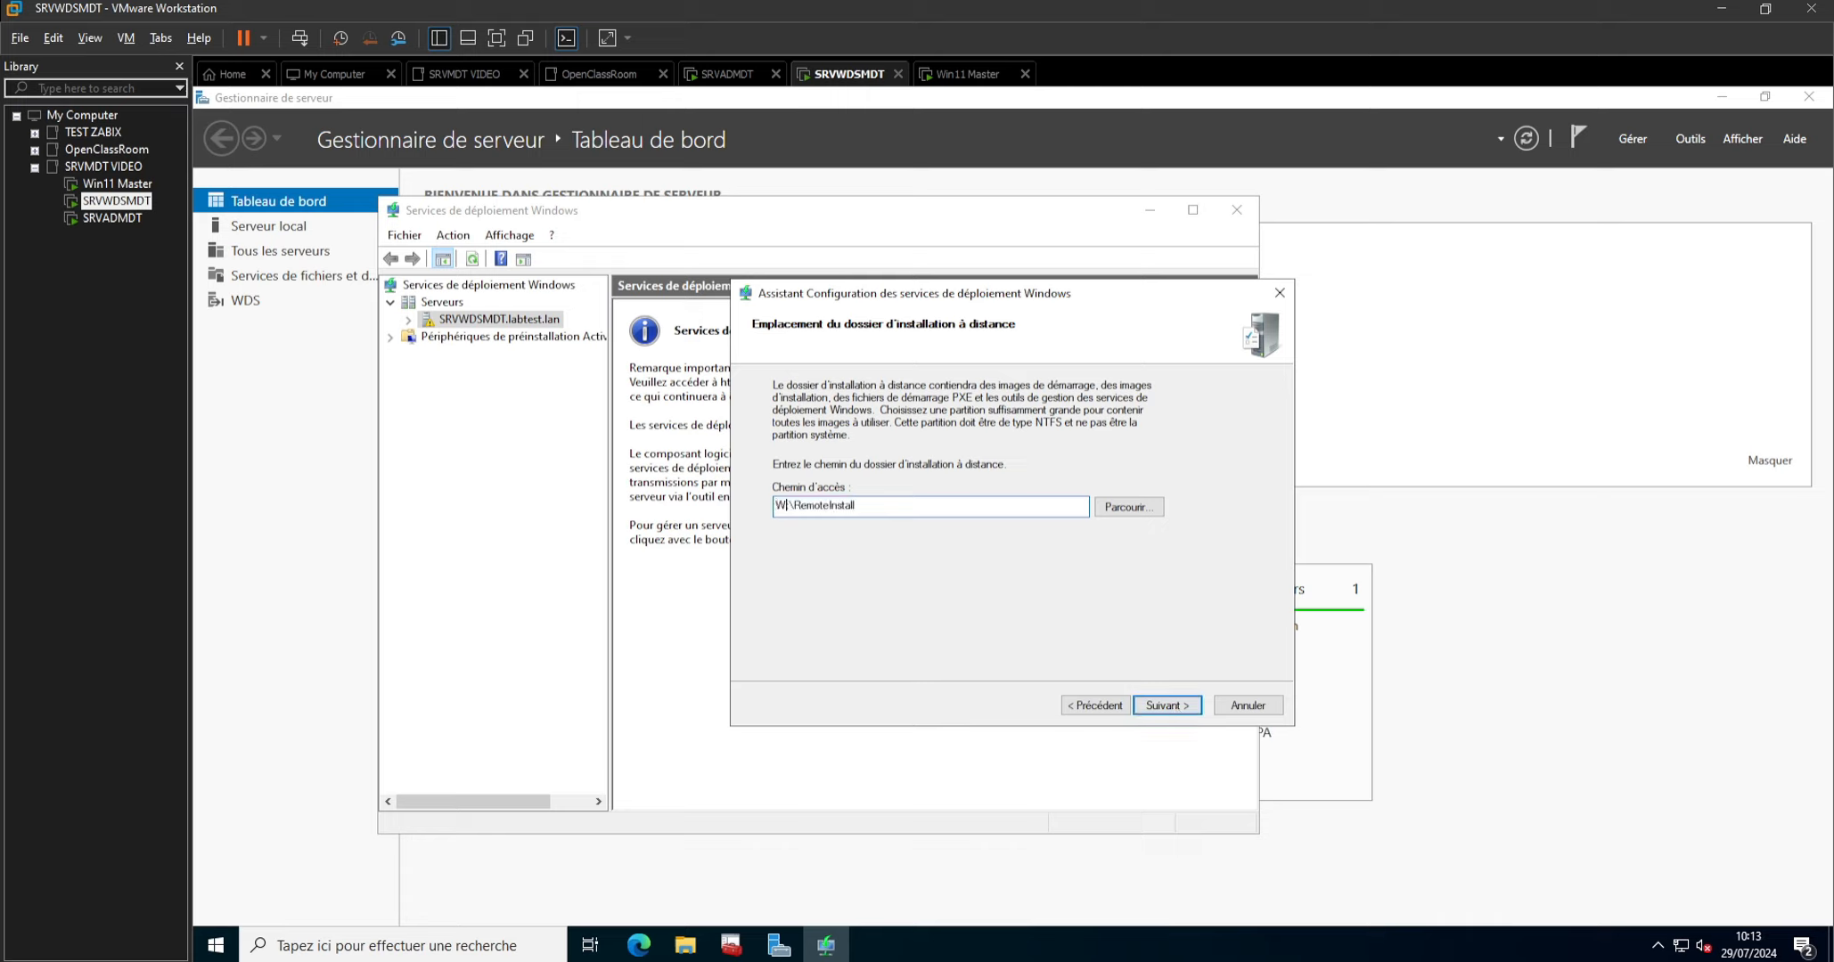
pyautogui.click(1157, 709)
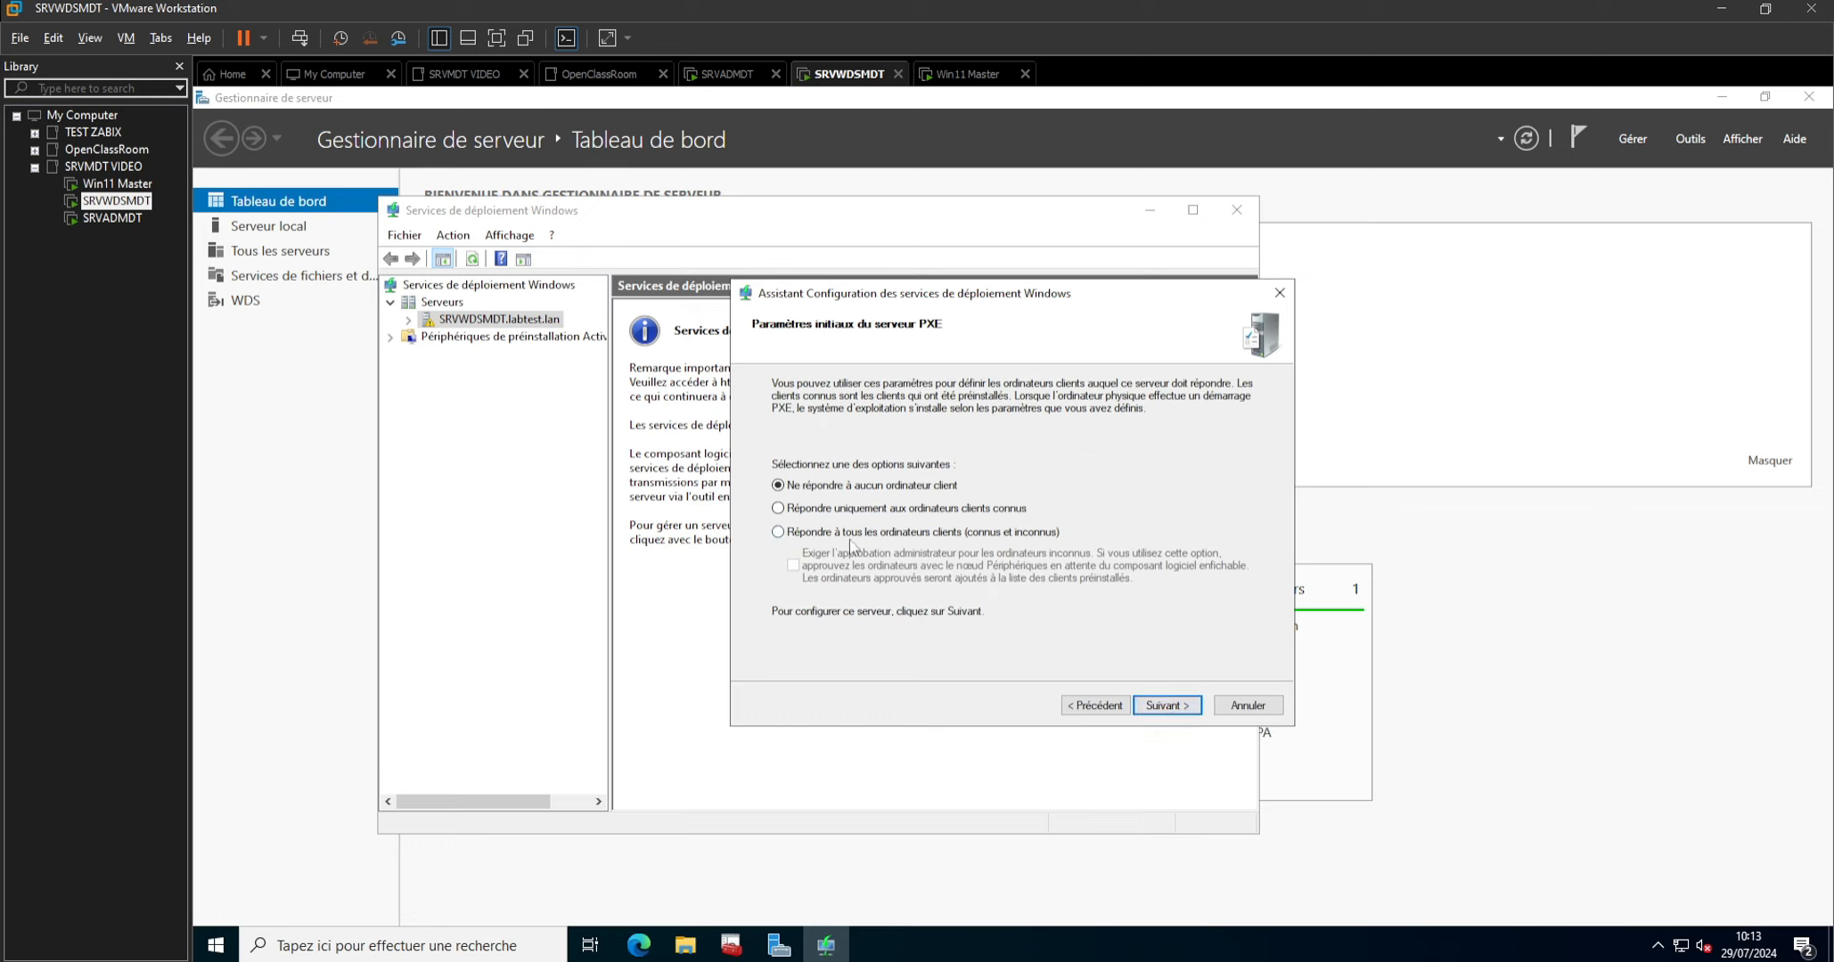
# Make the PXE server respond to all known and unknown client computers, and finish the wizard without adding images.
pyautogui.click(851, 533)
pyautogui.click(1156, 699)
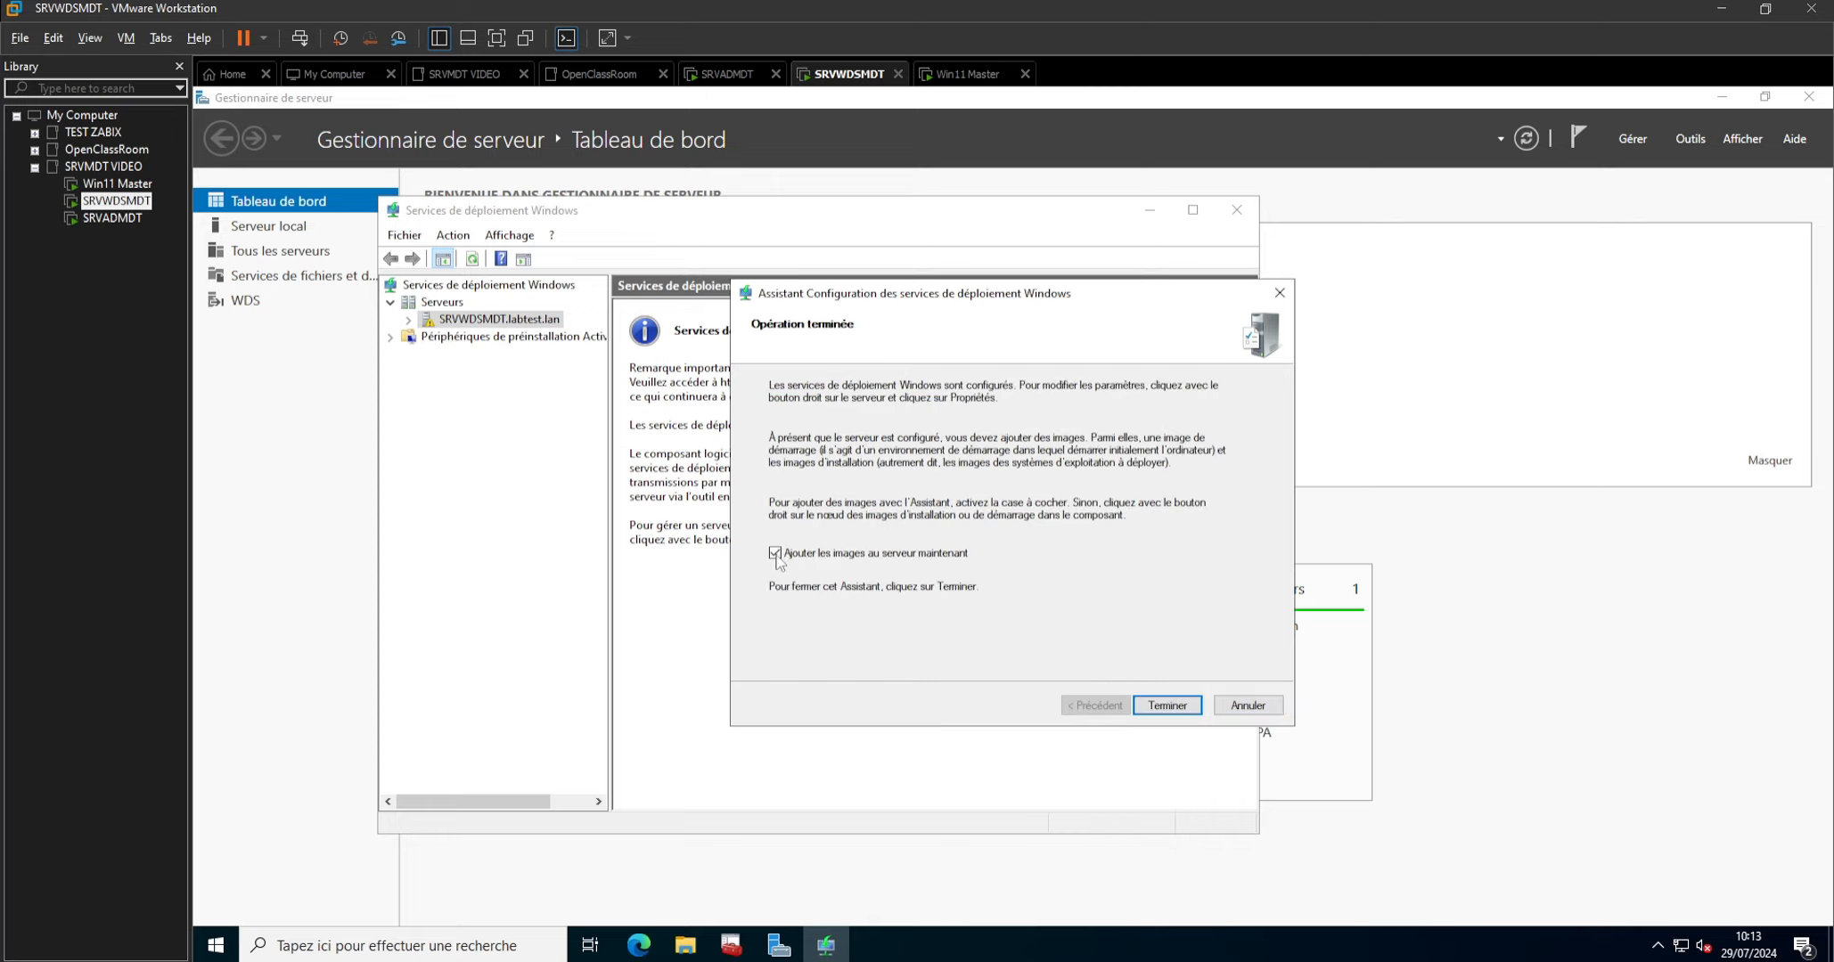
pyautogui.click(1145, 705)
# Start adding a boot image to SRVWDSMDT.labtest.lan and choose W:\DeploymentShare\Boot\LiteTouchPE_x64.wim as the image file.
pyautogui.click(409, 320)
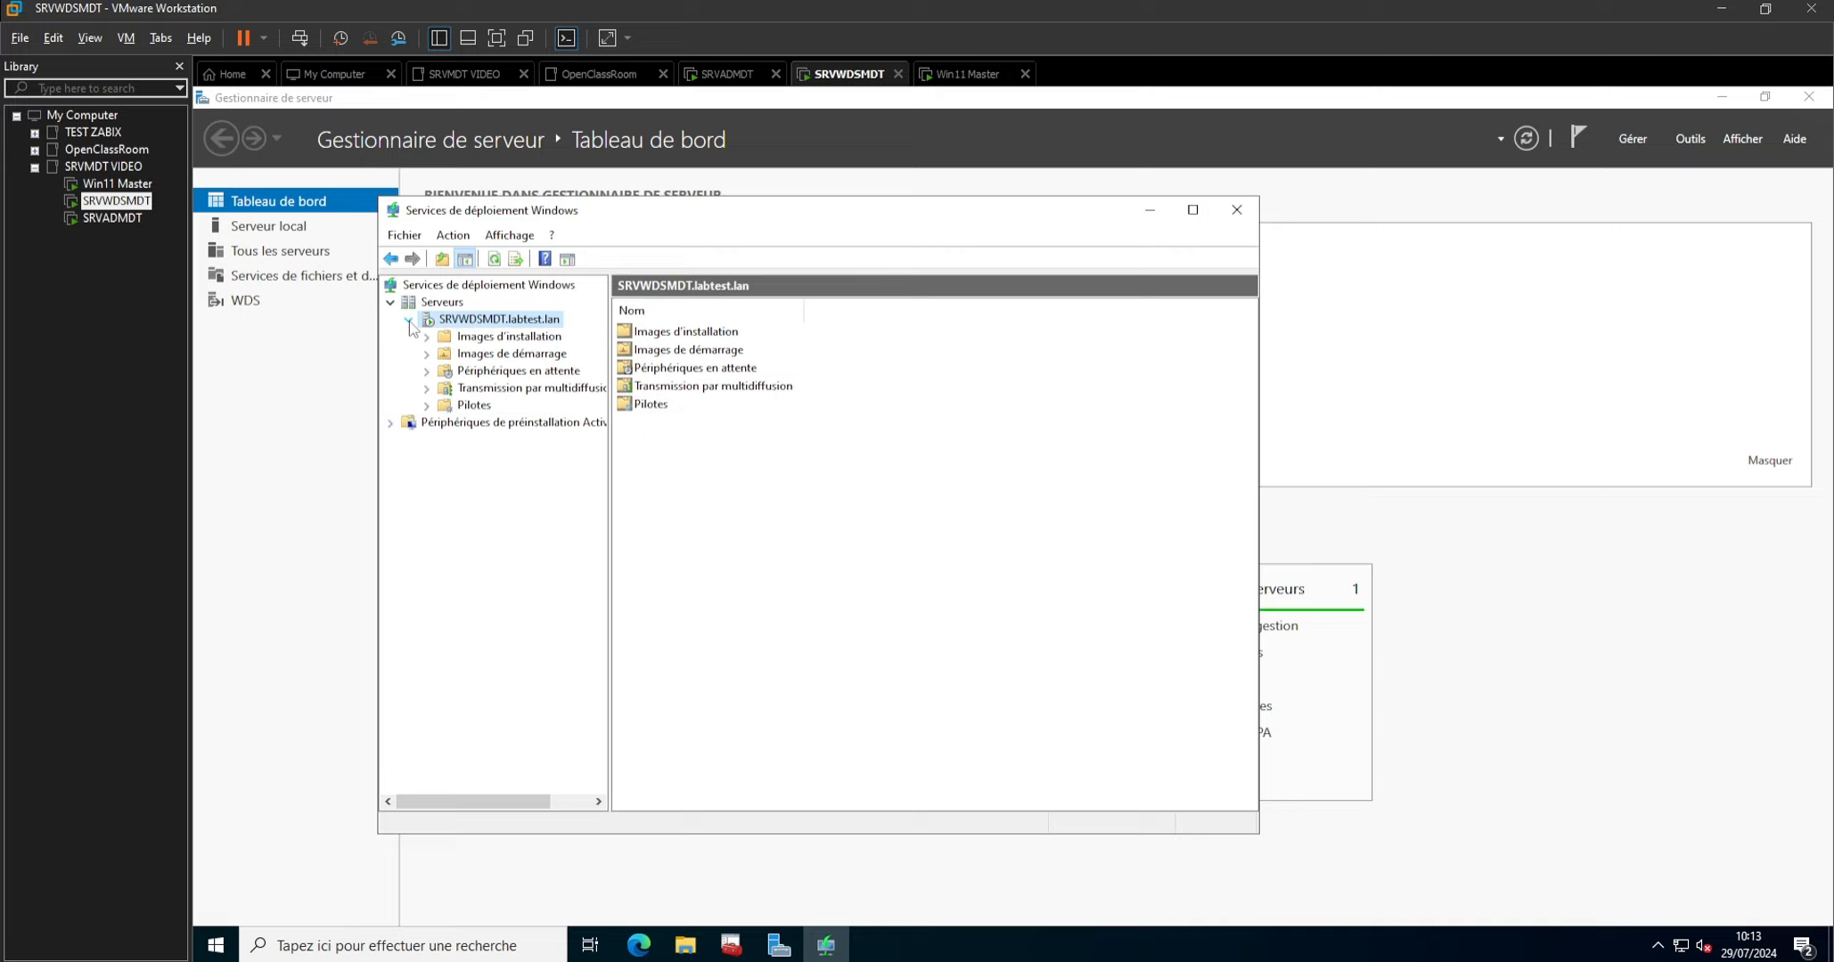
pyautogui.click(478, 359)
pyautogui.rightClick(480, 355)
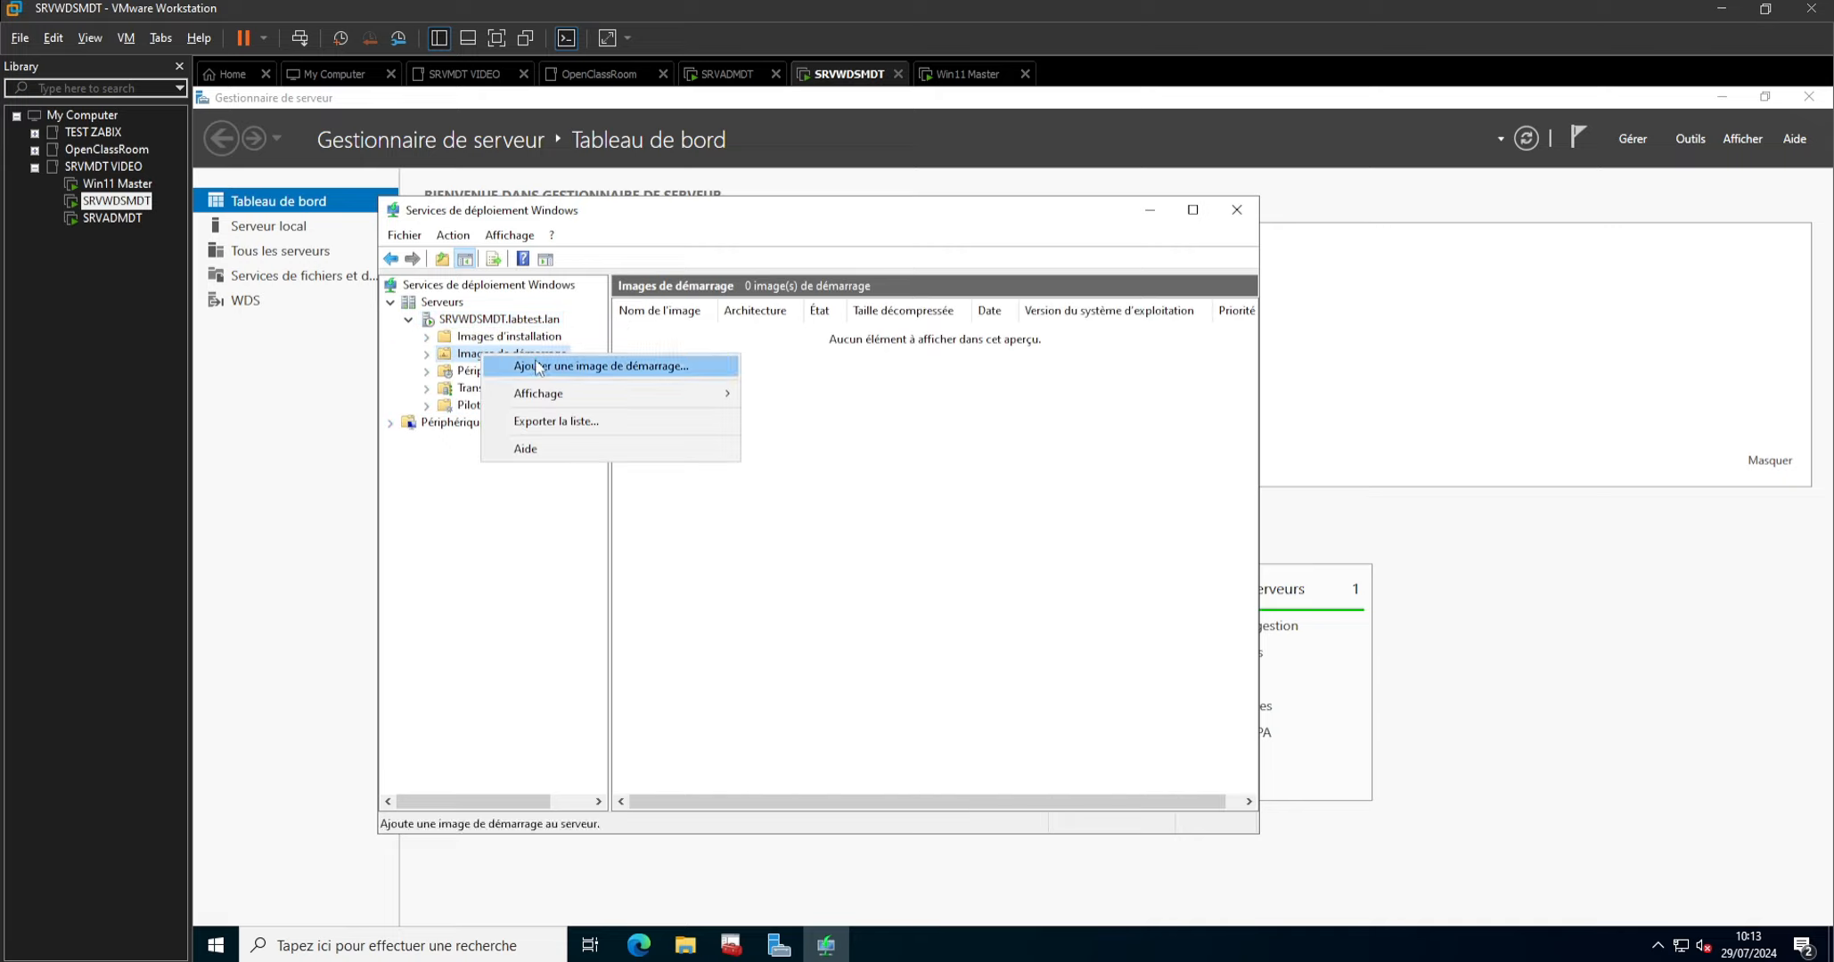
pyautogui.click(574, 368)
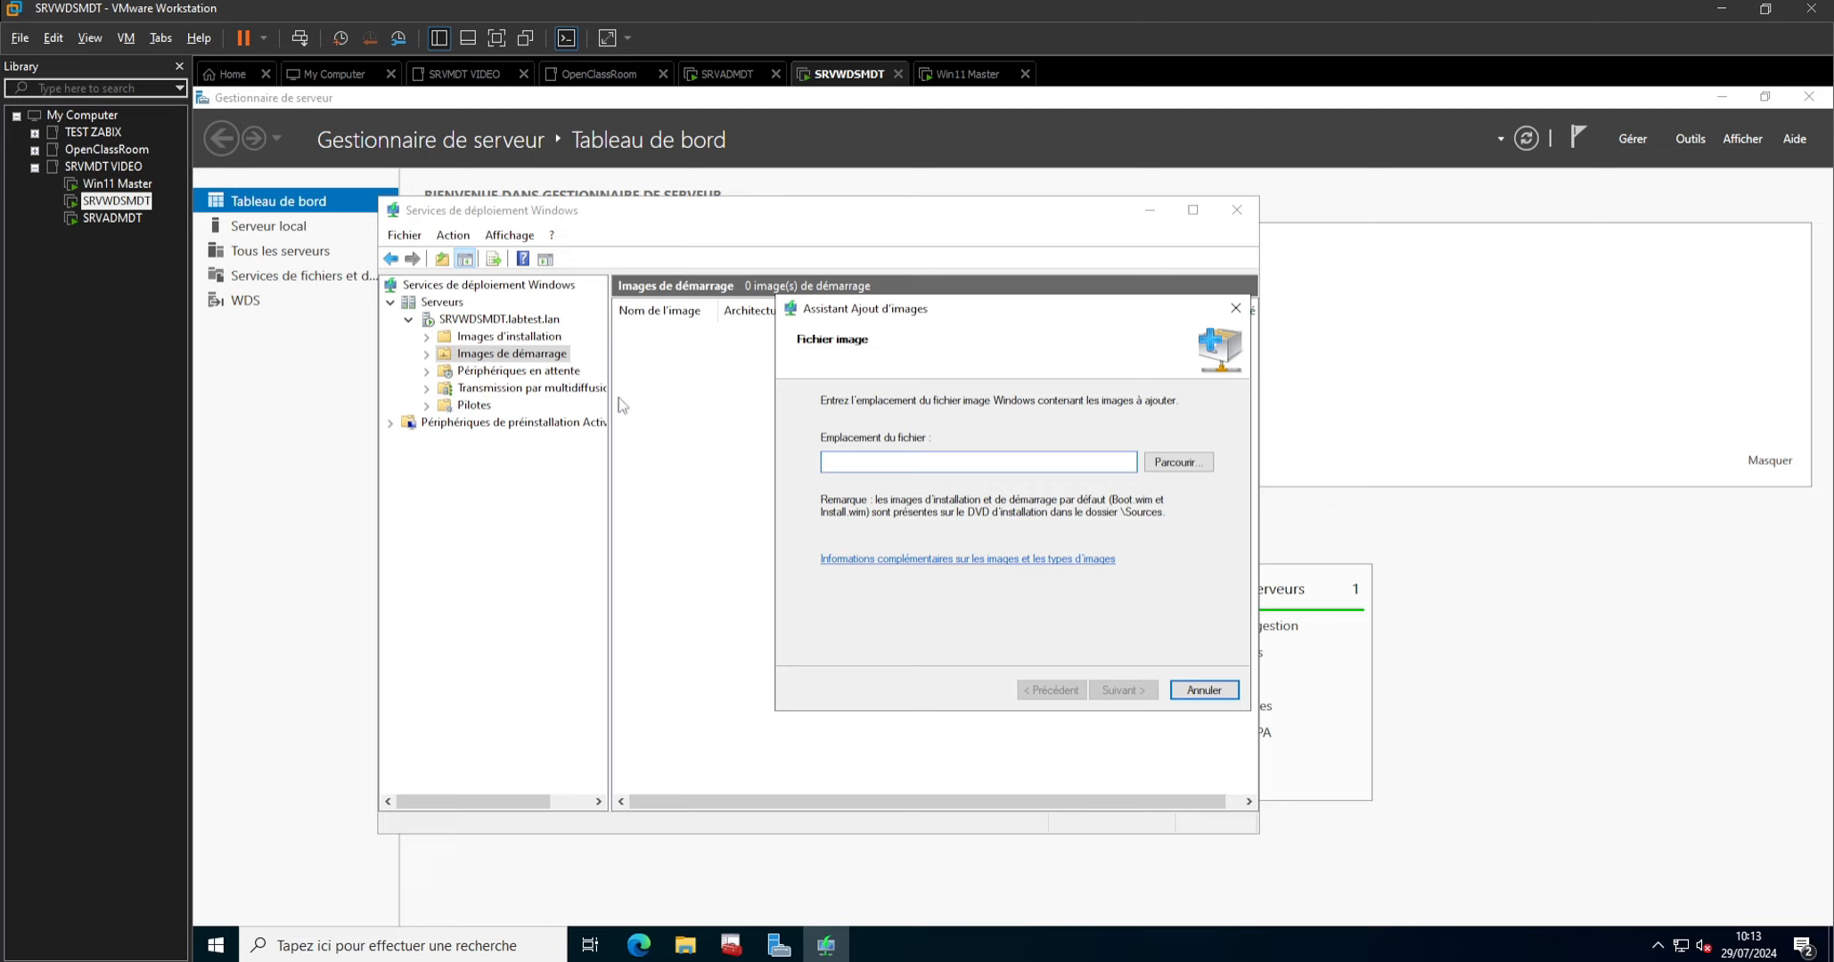
pyautogui.click(1179, 462)
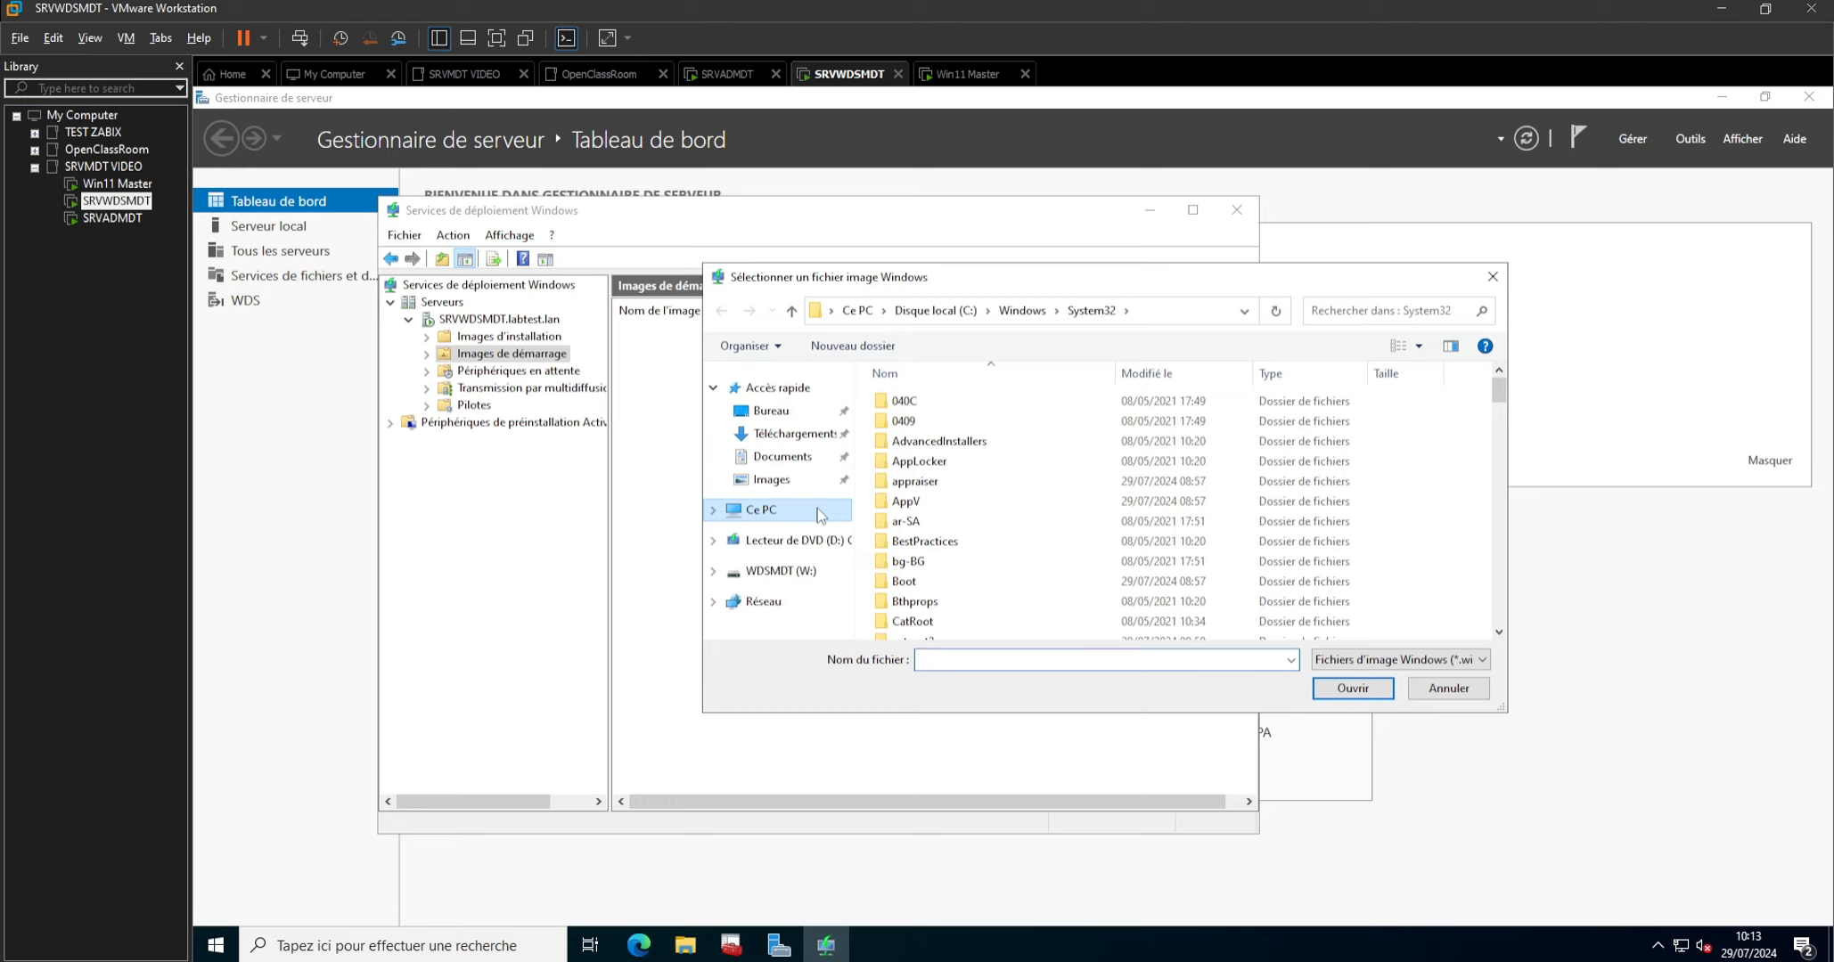
pyautogui.click(772, 578)
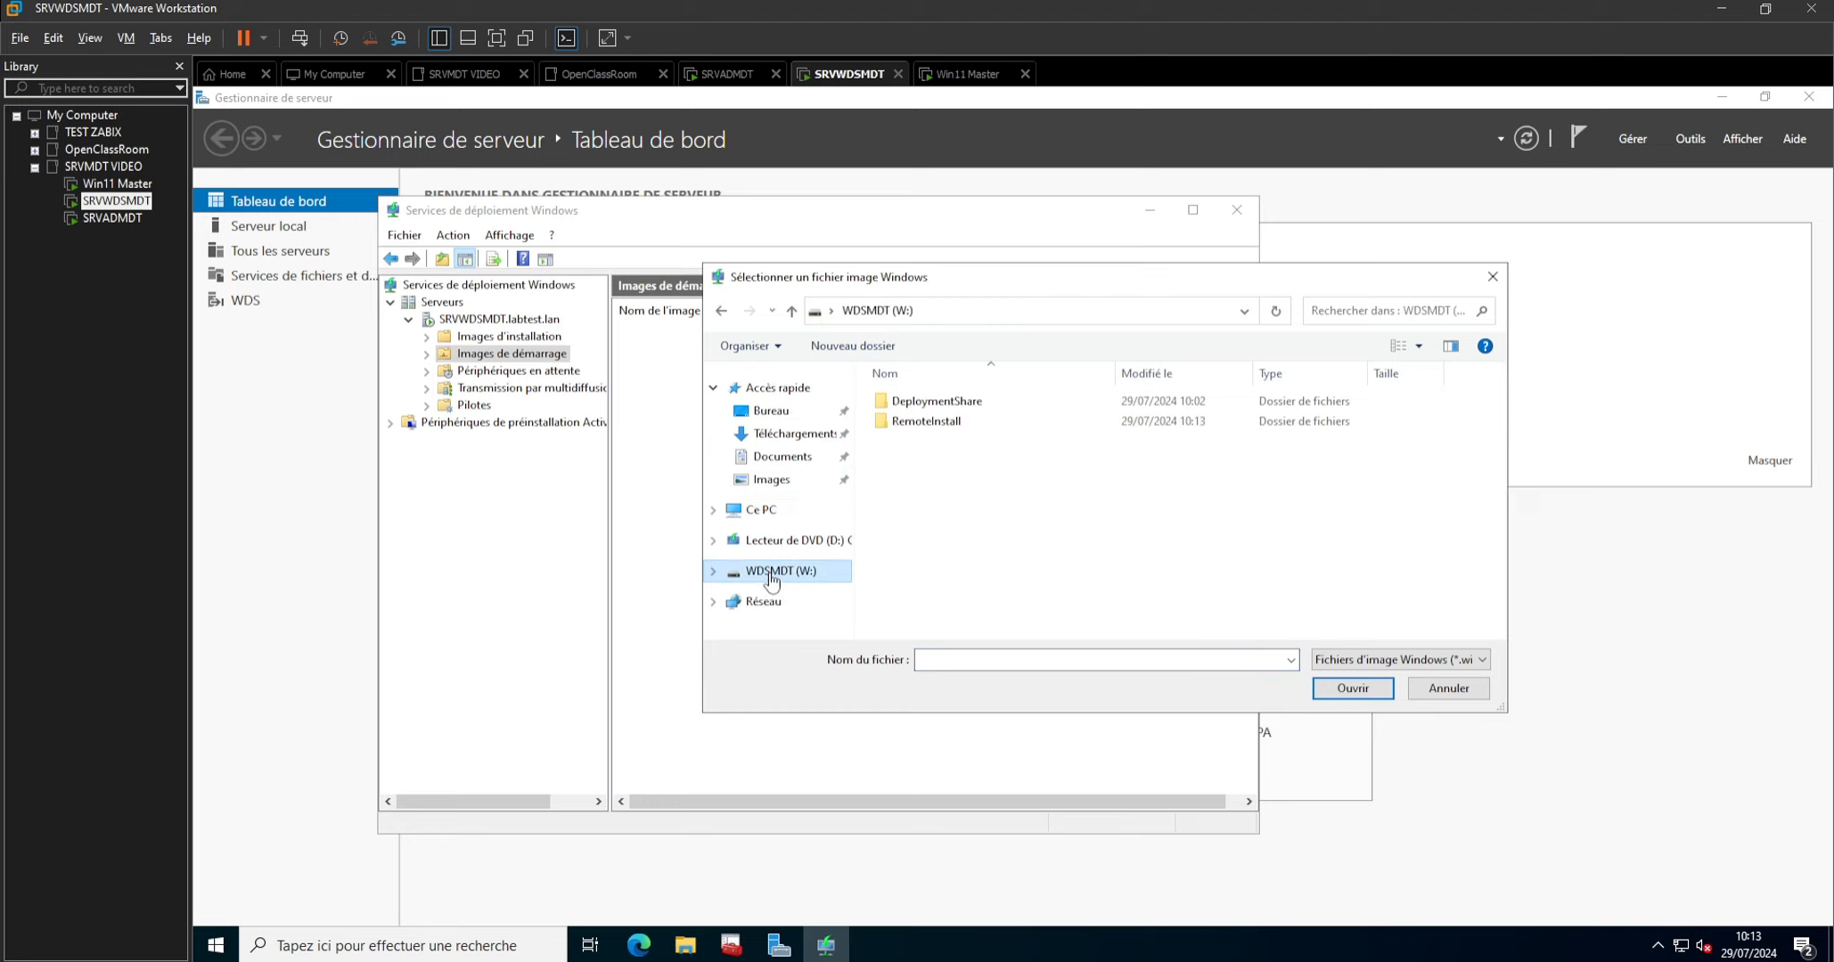
pyautogui.doubleClick(936, 401)
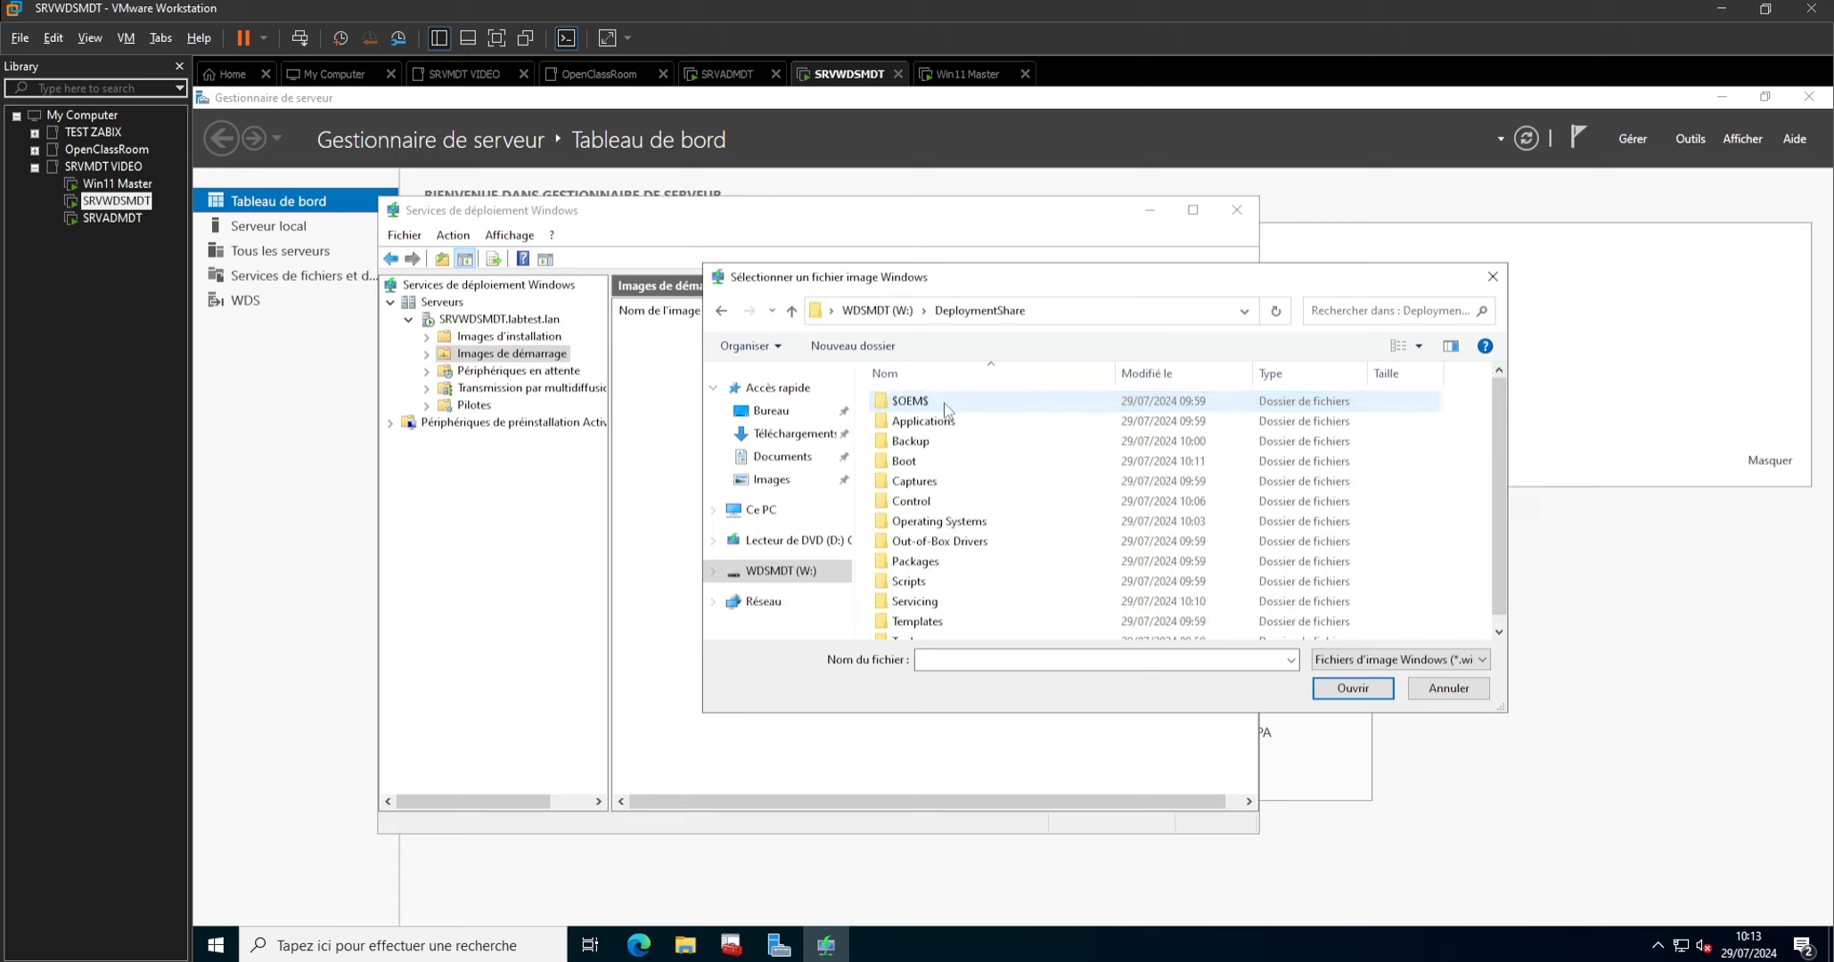
pyautogui.doubleClick(904, 462)
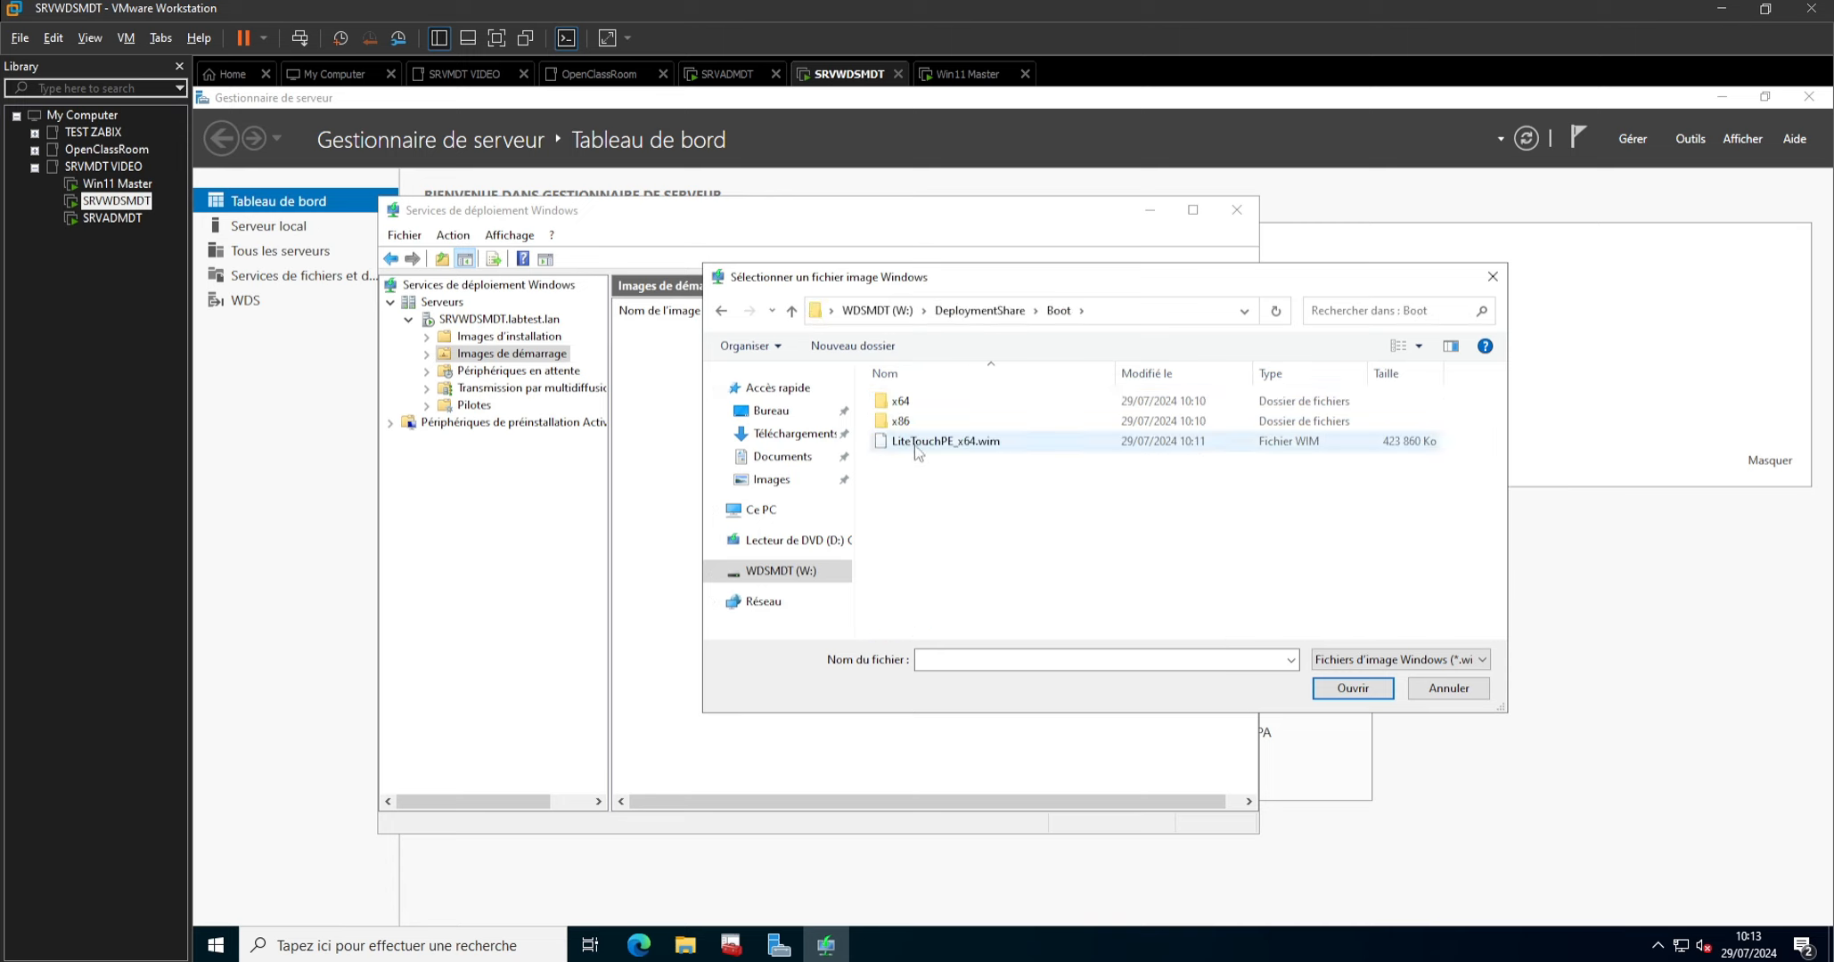
pyautogui.click(966, 442)
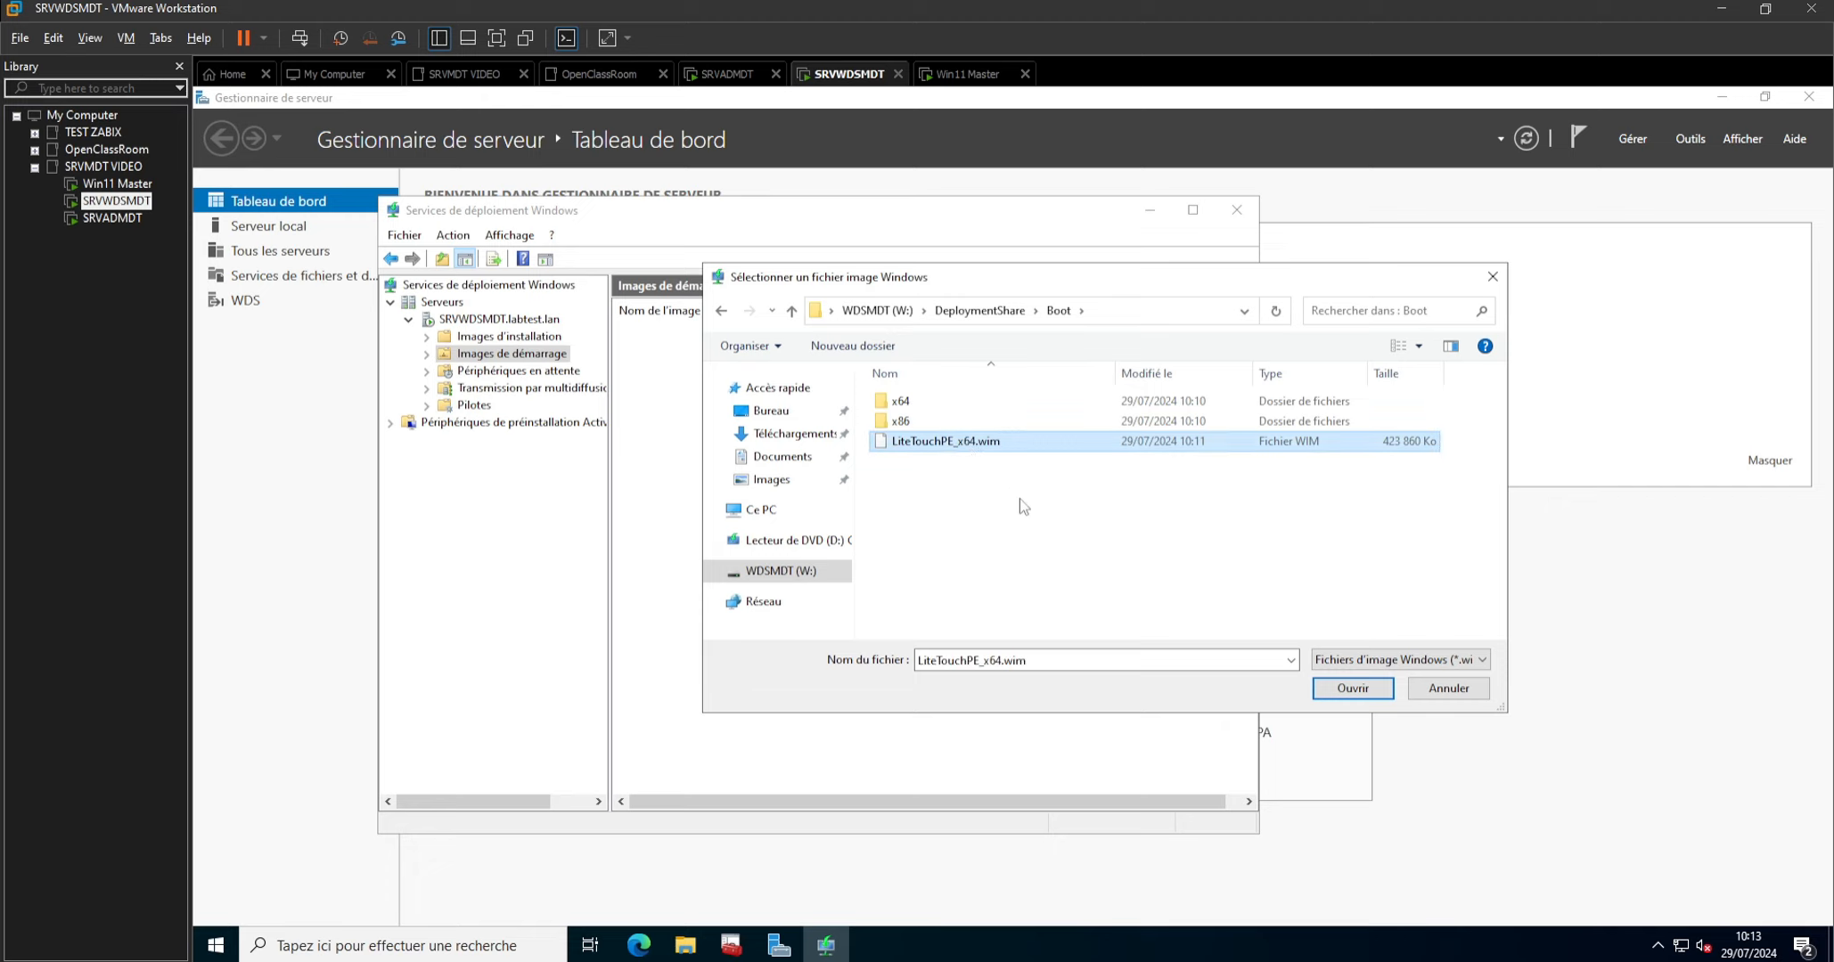
pyautogui.click(1353, 689)
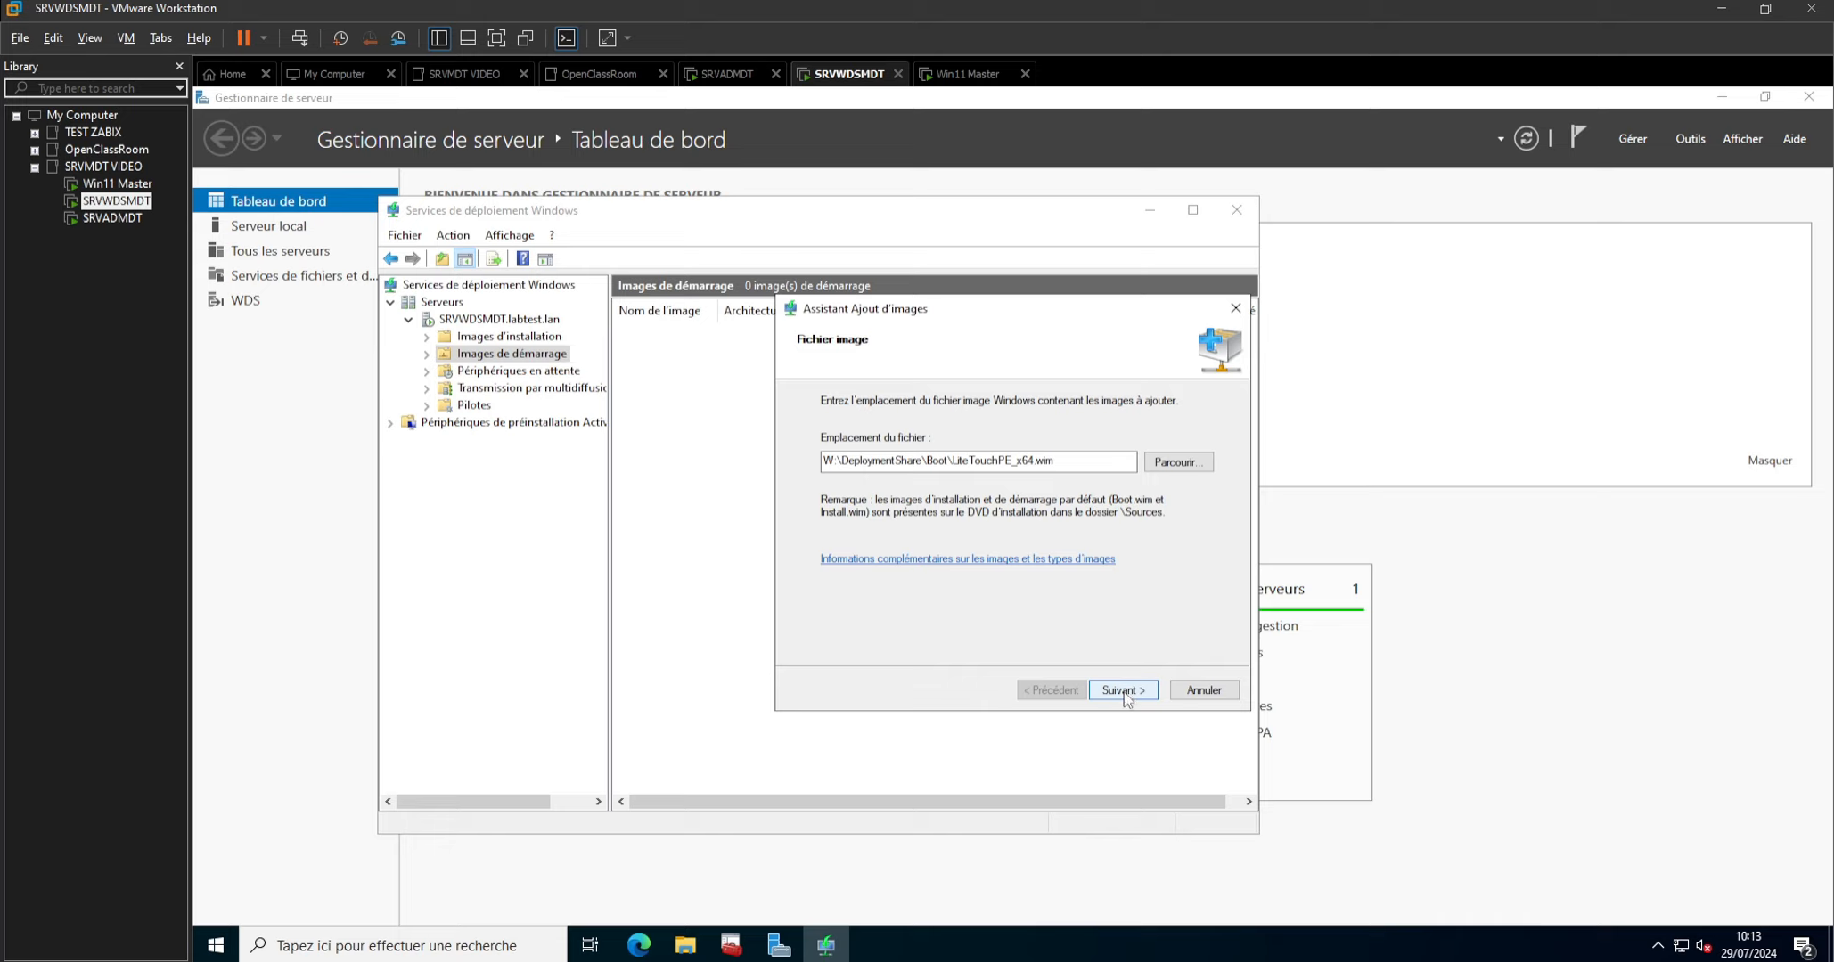
# Keep the image name and description Lite Touch Windows PE (x64) and finish adding the boot image.
pyautogui.click(1123, 692)
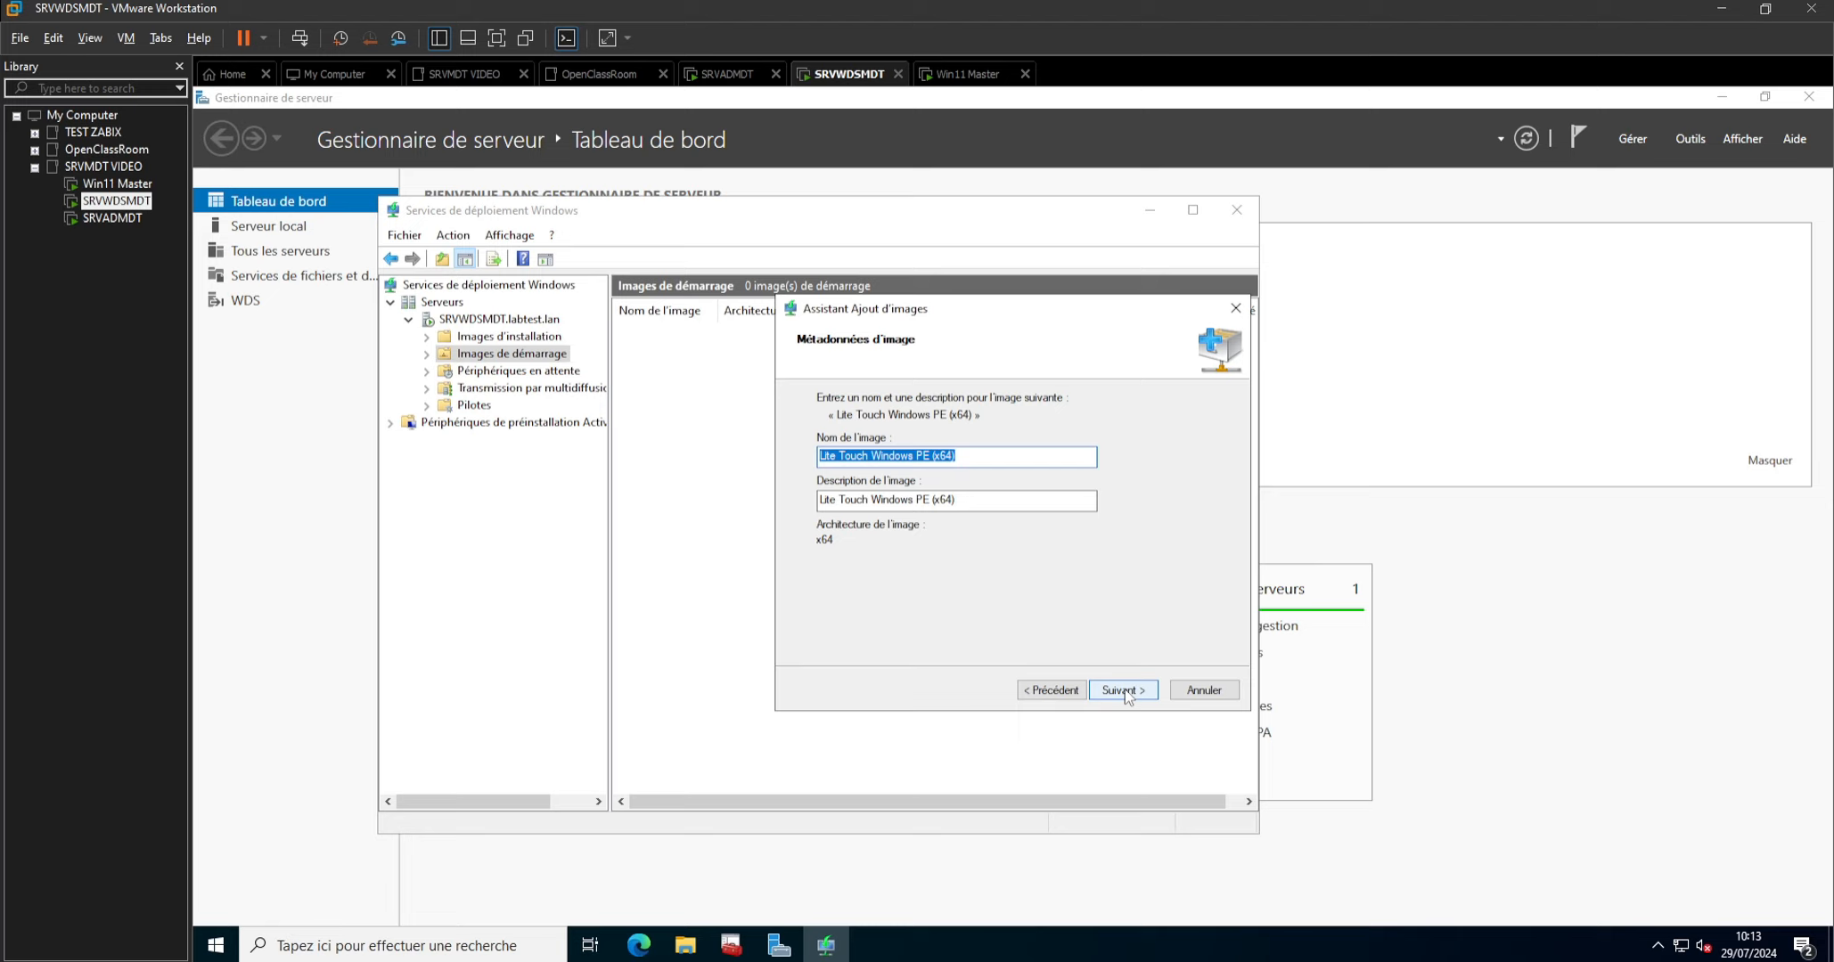
pyautogui.click(1125, 692)
pyautogui.click(1124, 692)
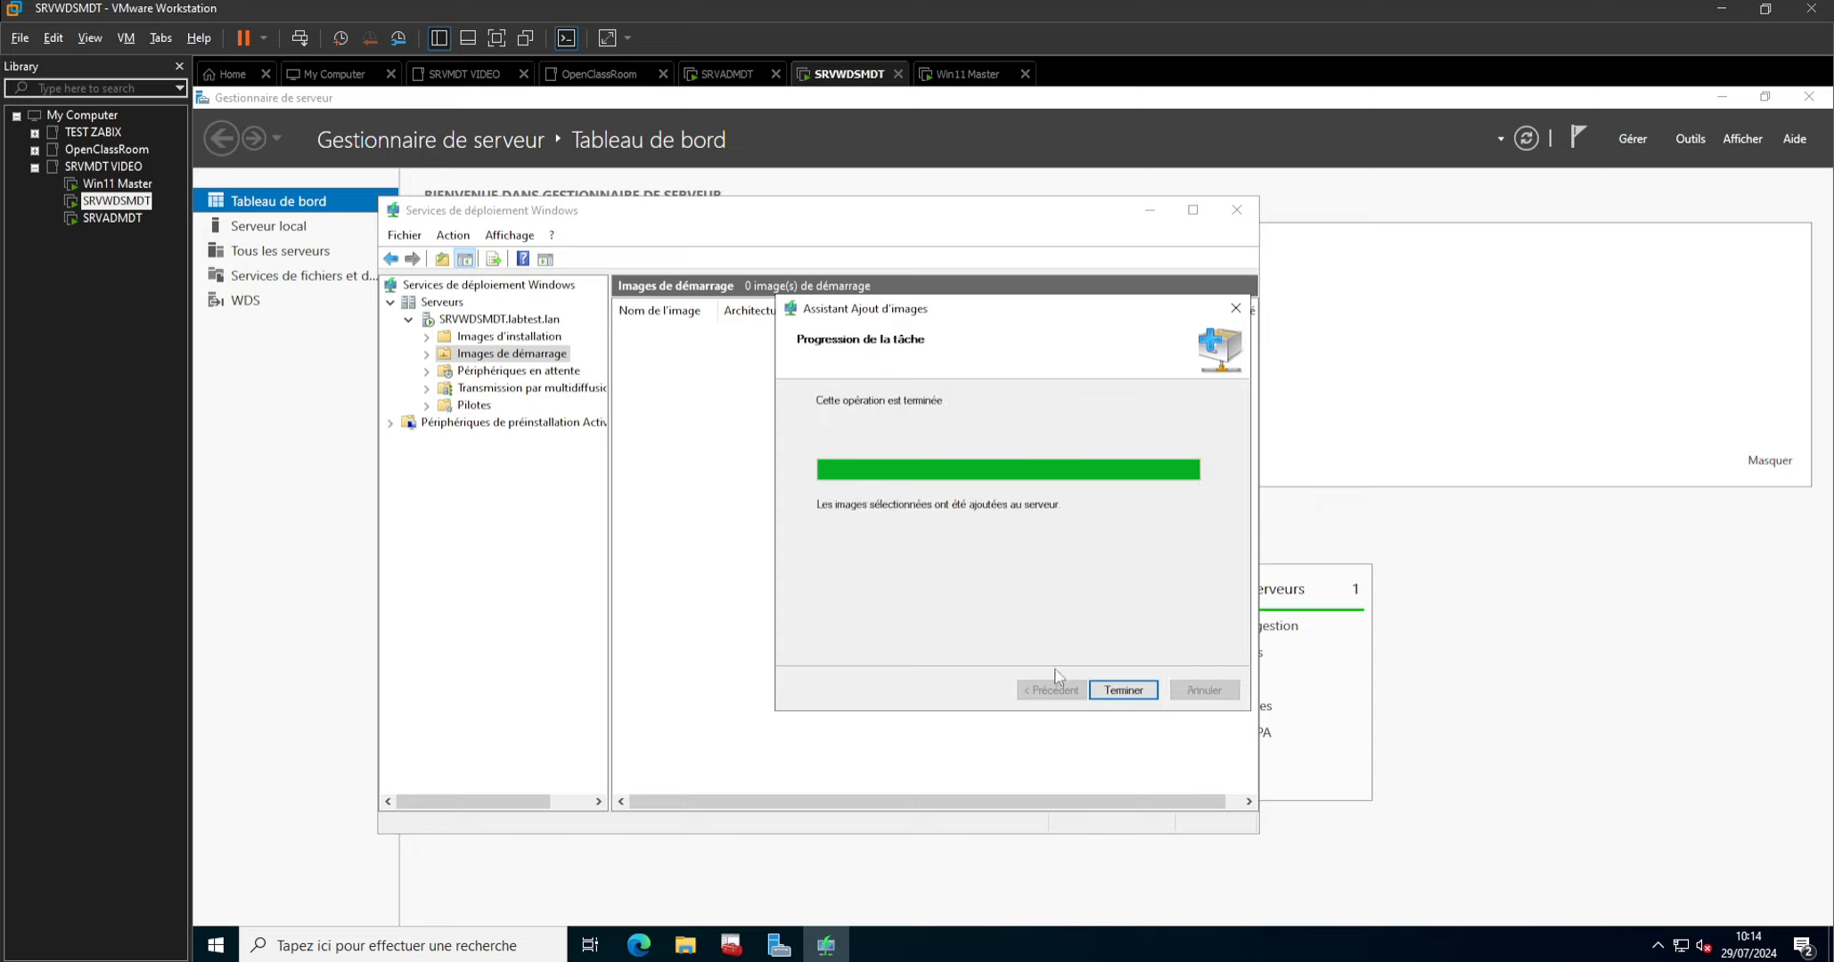
pyautogui.click(1124, 691)
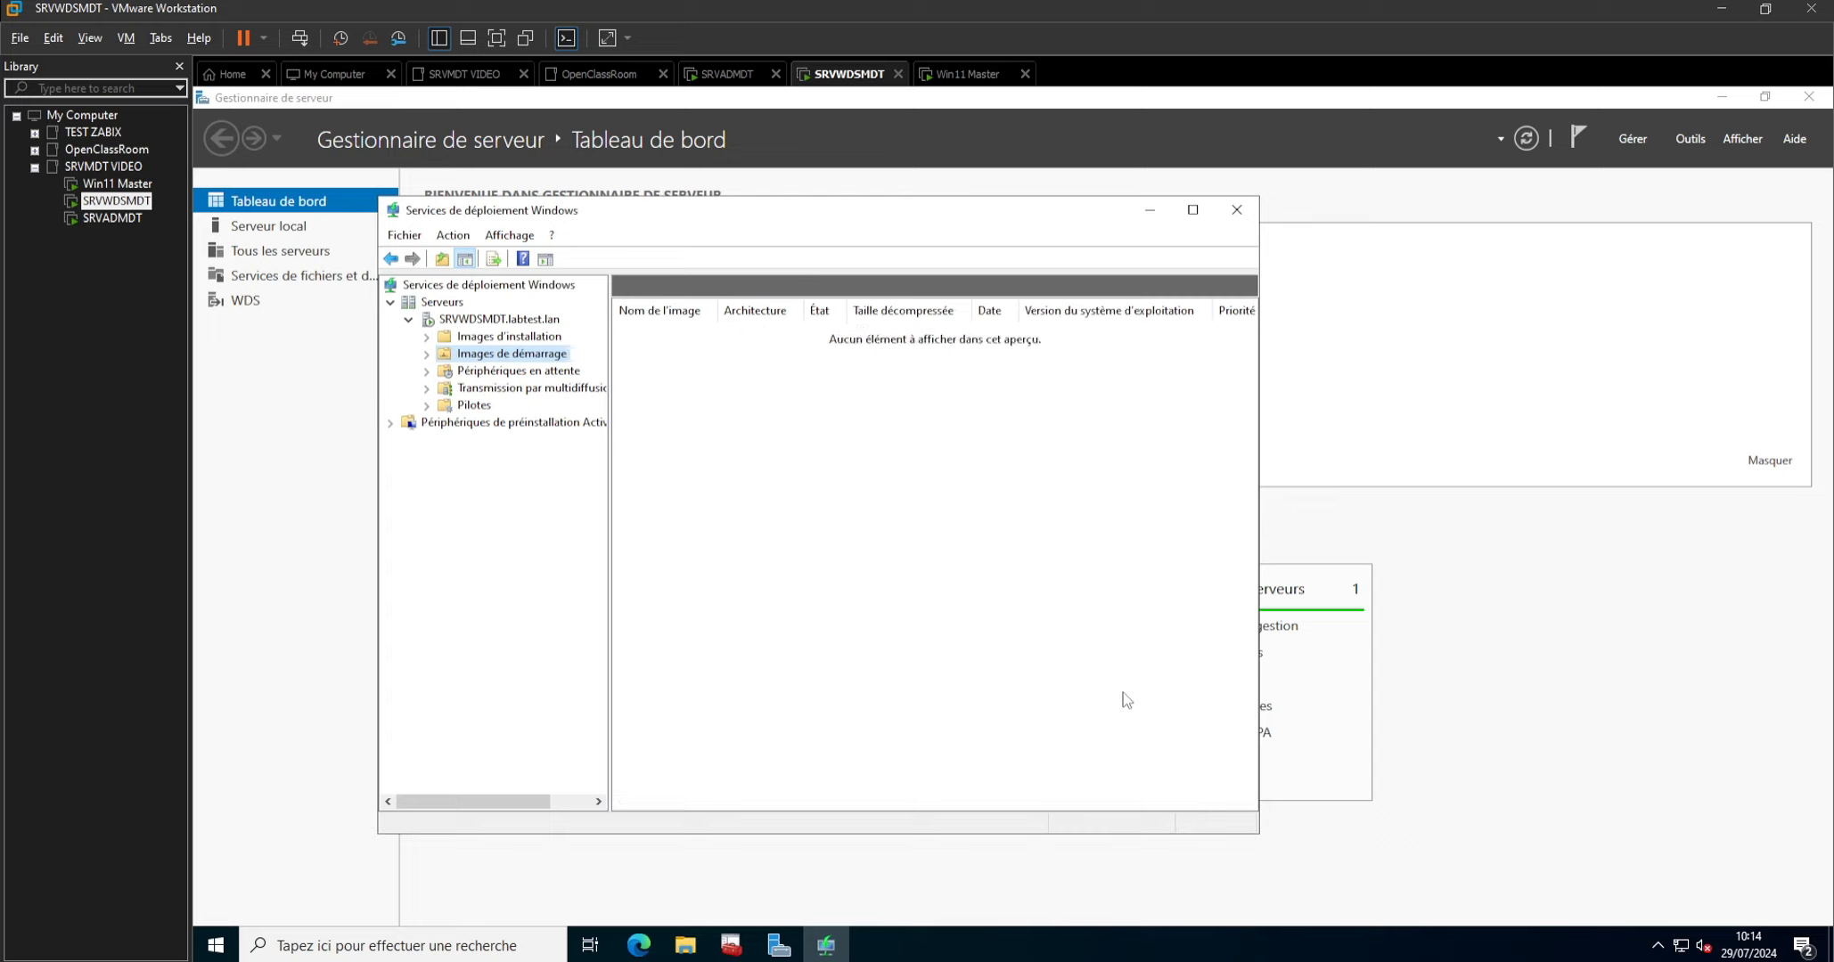
# Review the Windows PE platform settings of the MDT Deployment Share, close them without changes, and return to Windows Deployment Services.
pyautogui.click(745, 940)
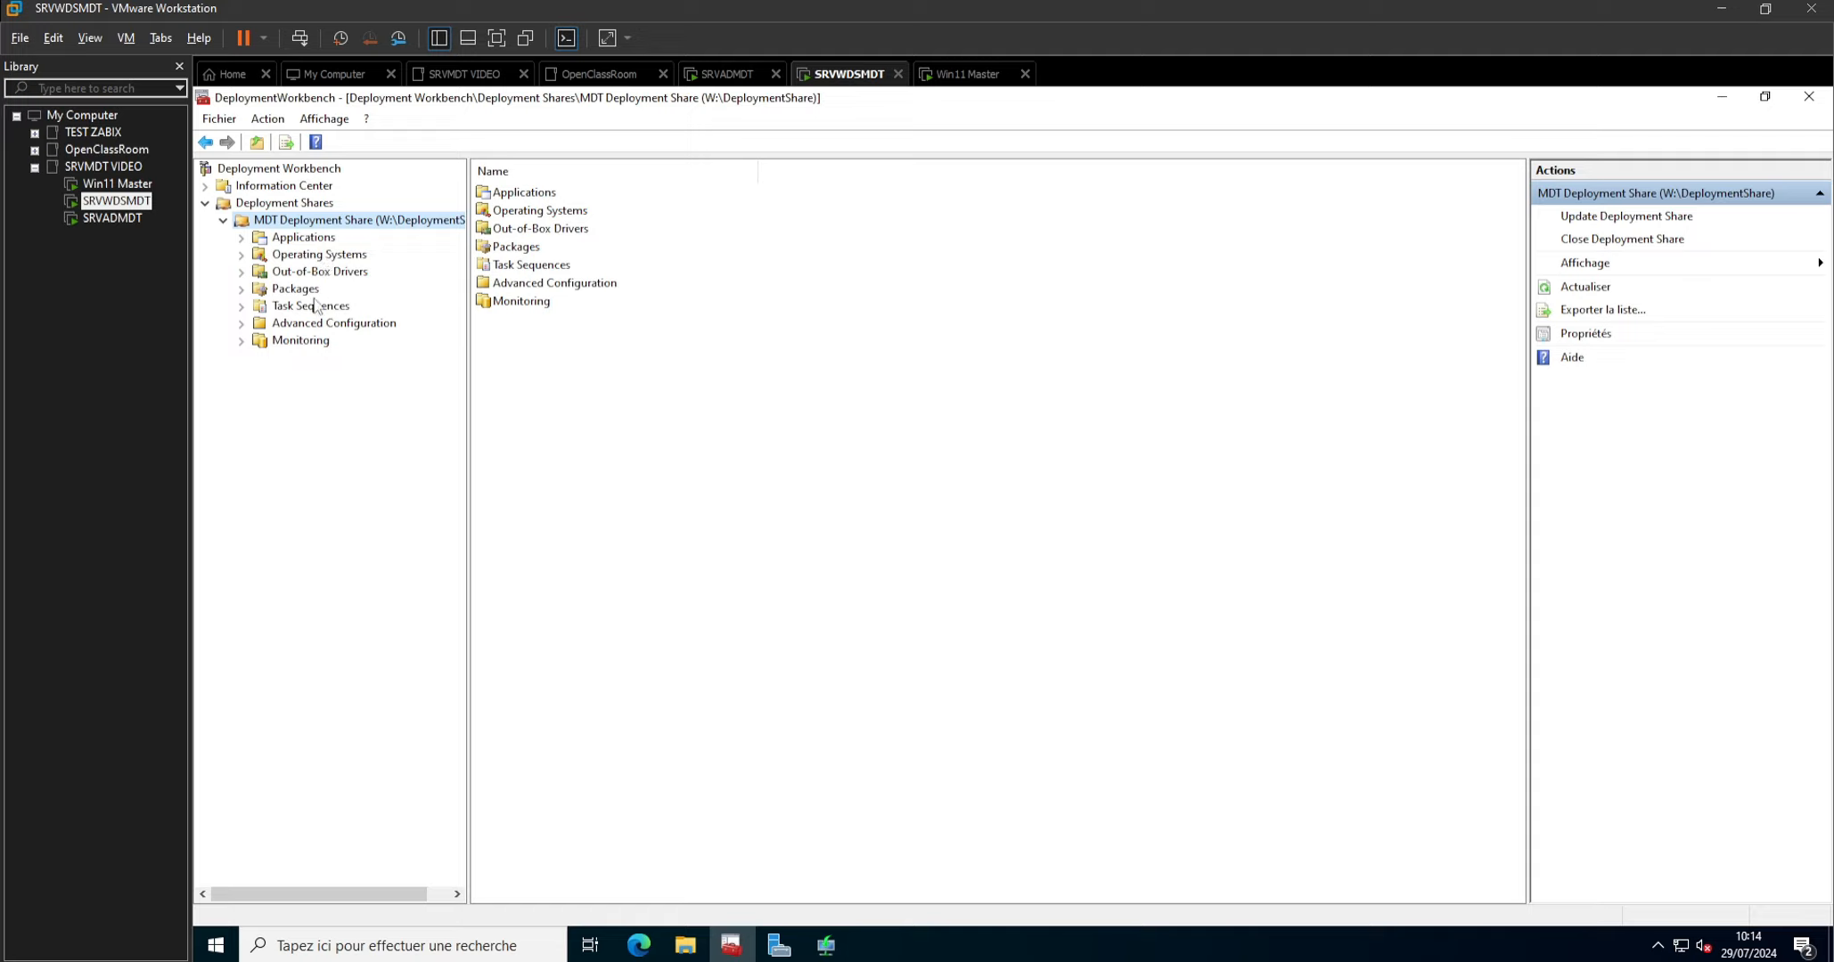
pyautogui.rightClick(346, 226)
pyautogui.click(419, 358)
pyautogui.click(798, 266)
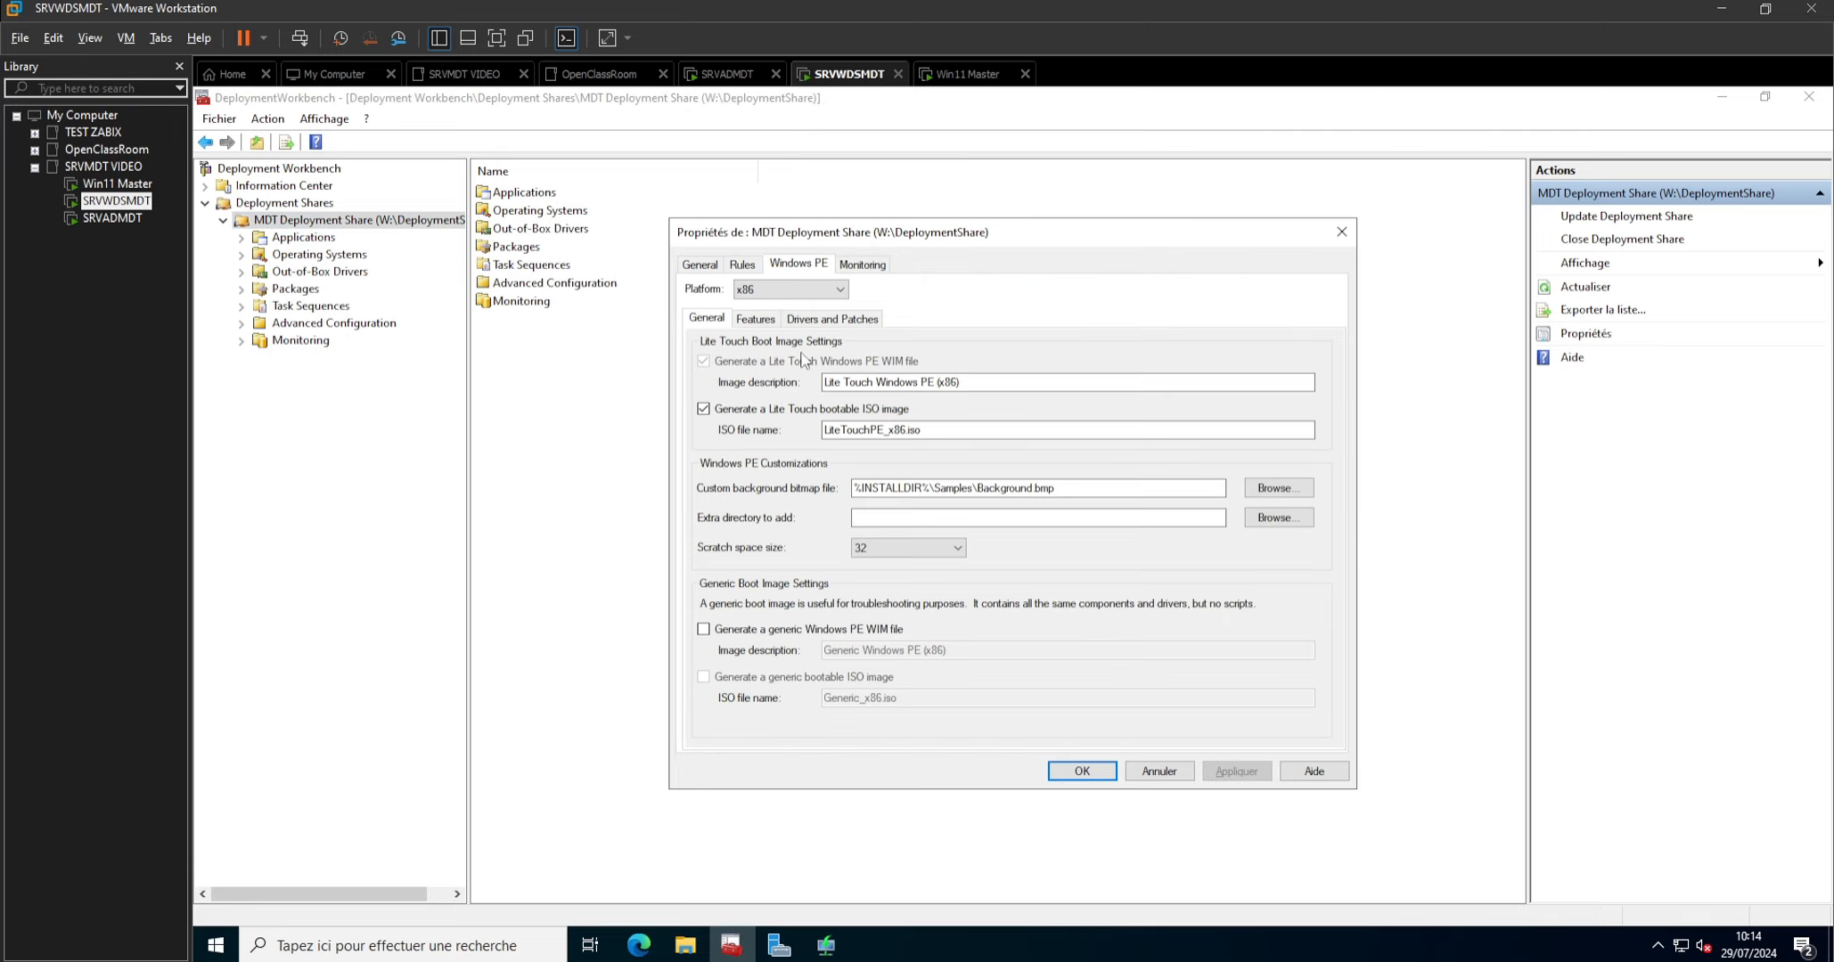
pyautogui.click(790, 289)
pyautogui.click(775, 318)
pyautogui.click(1161, 772)
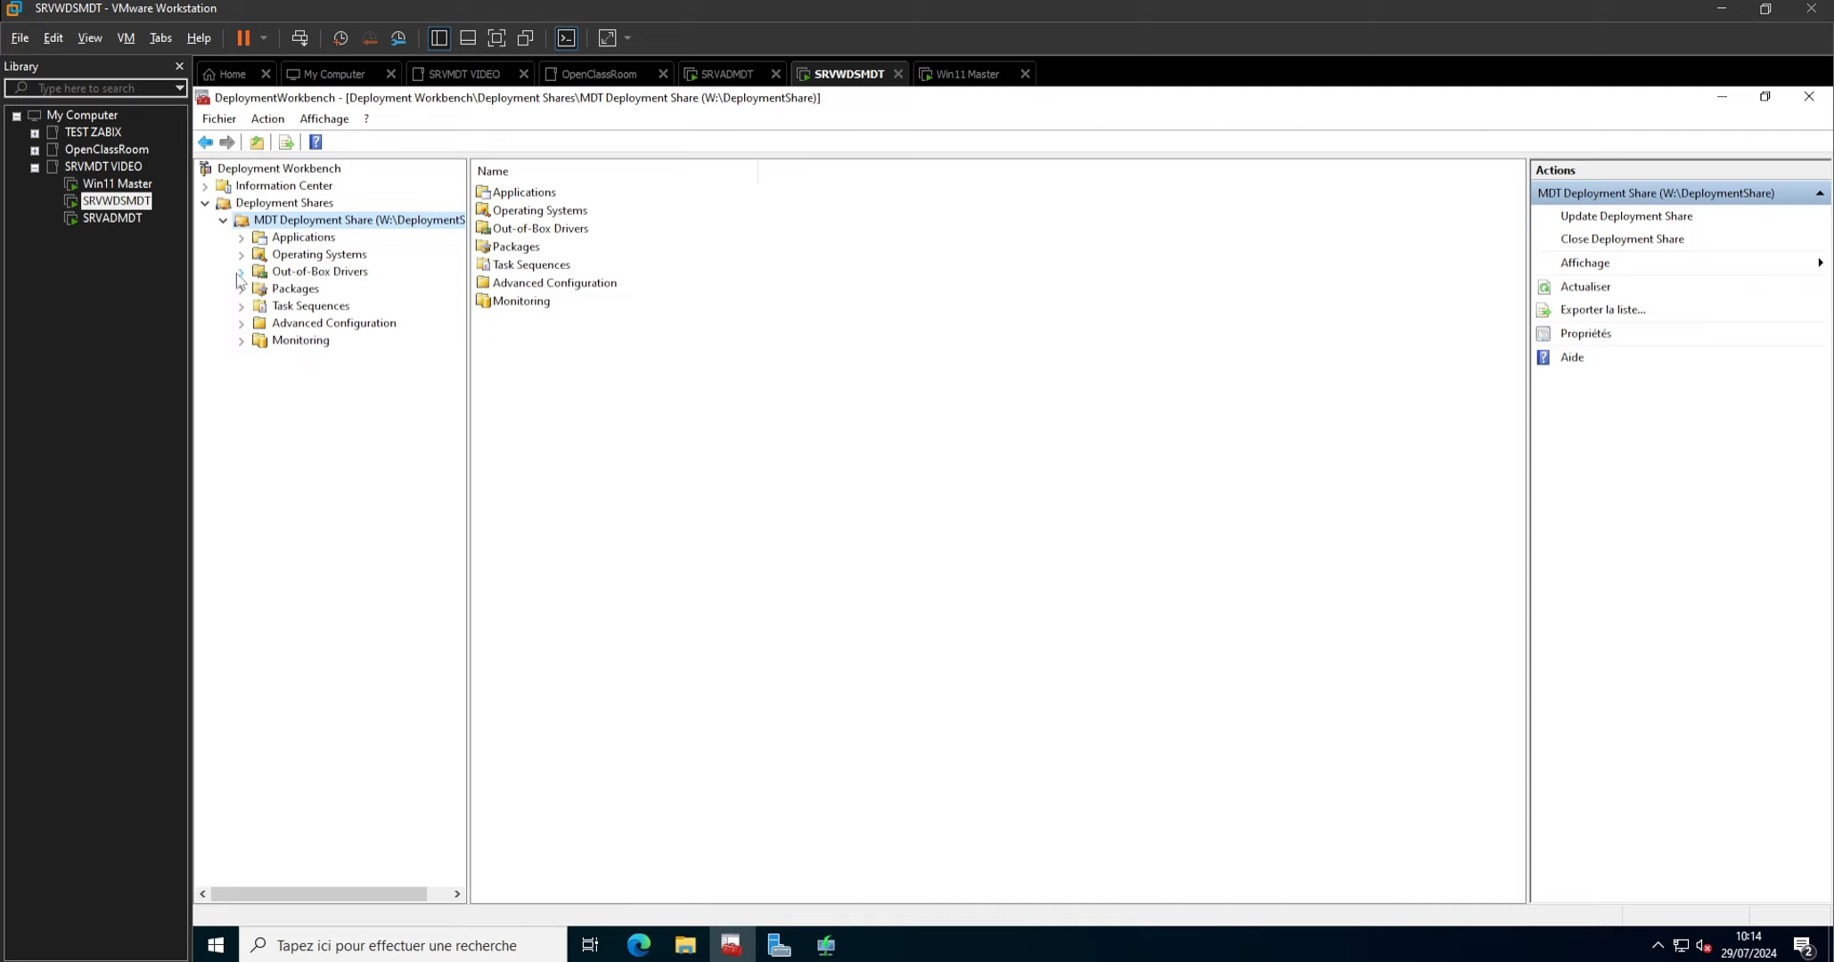
pyautogui.click(838, 947)
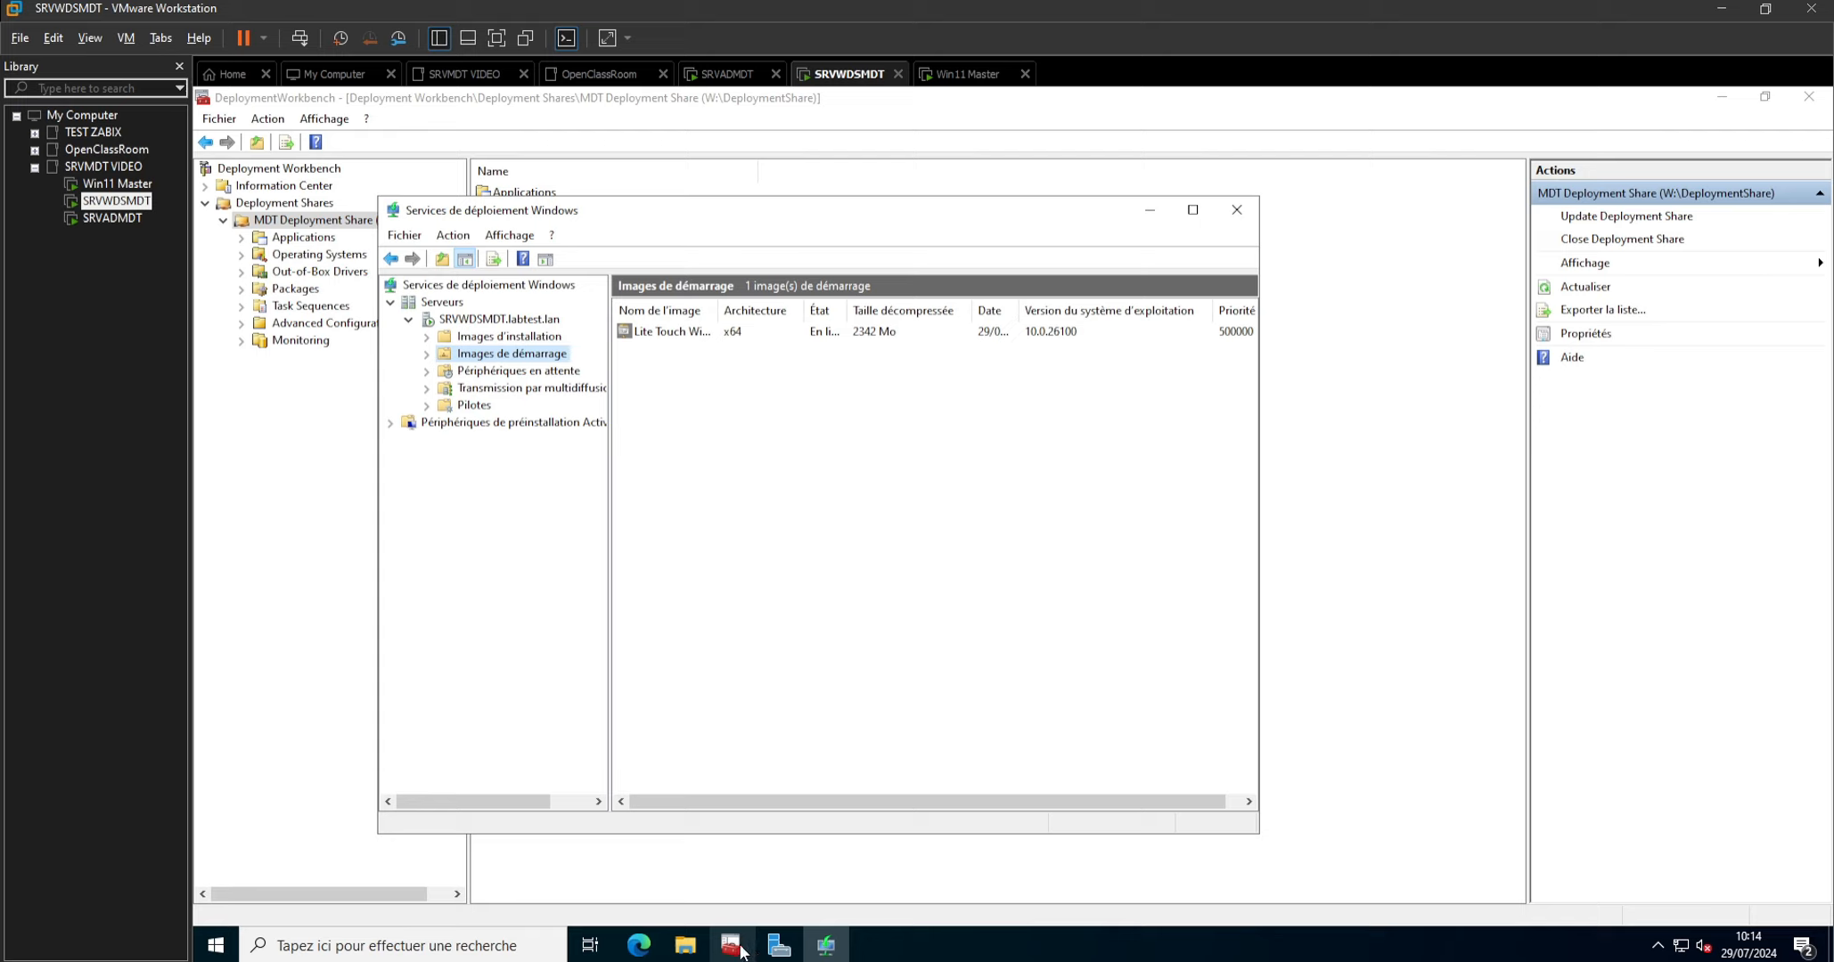
pyautogui.moveTo(770, 953)
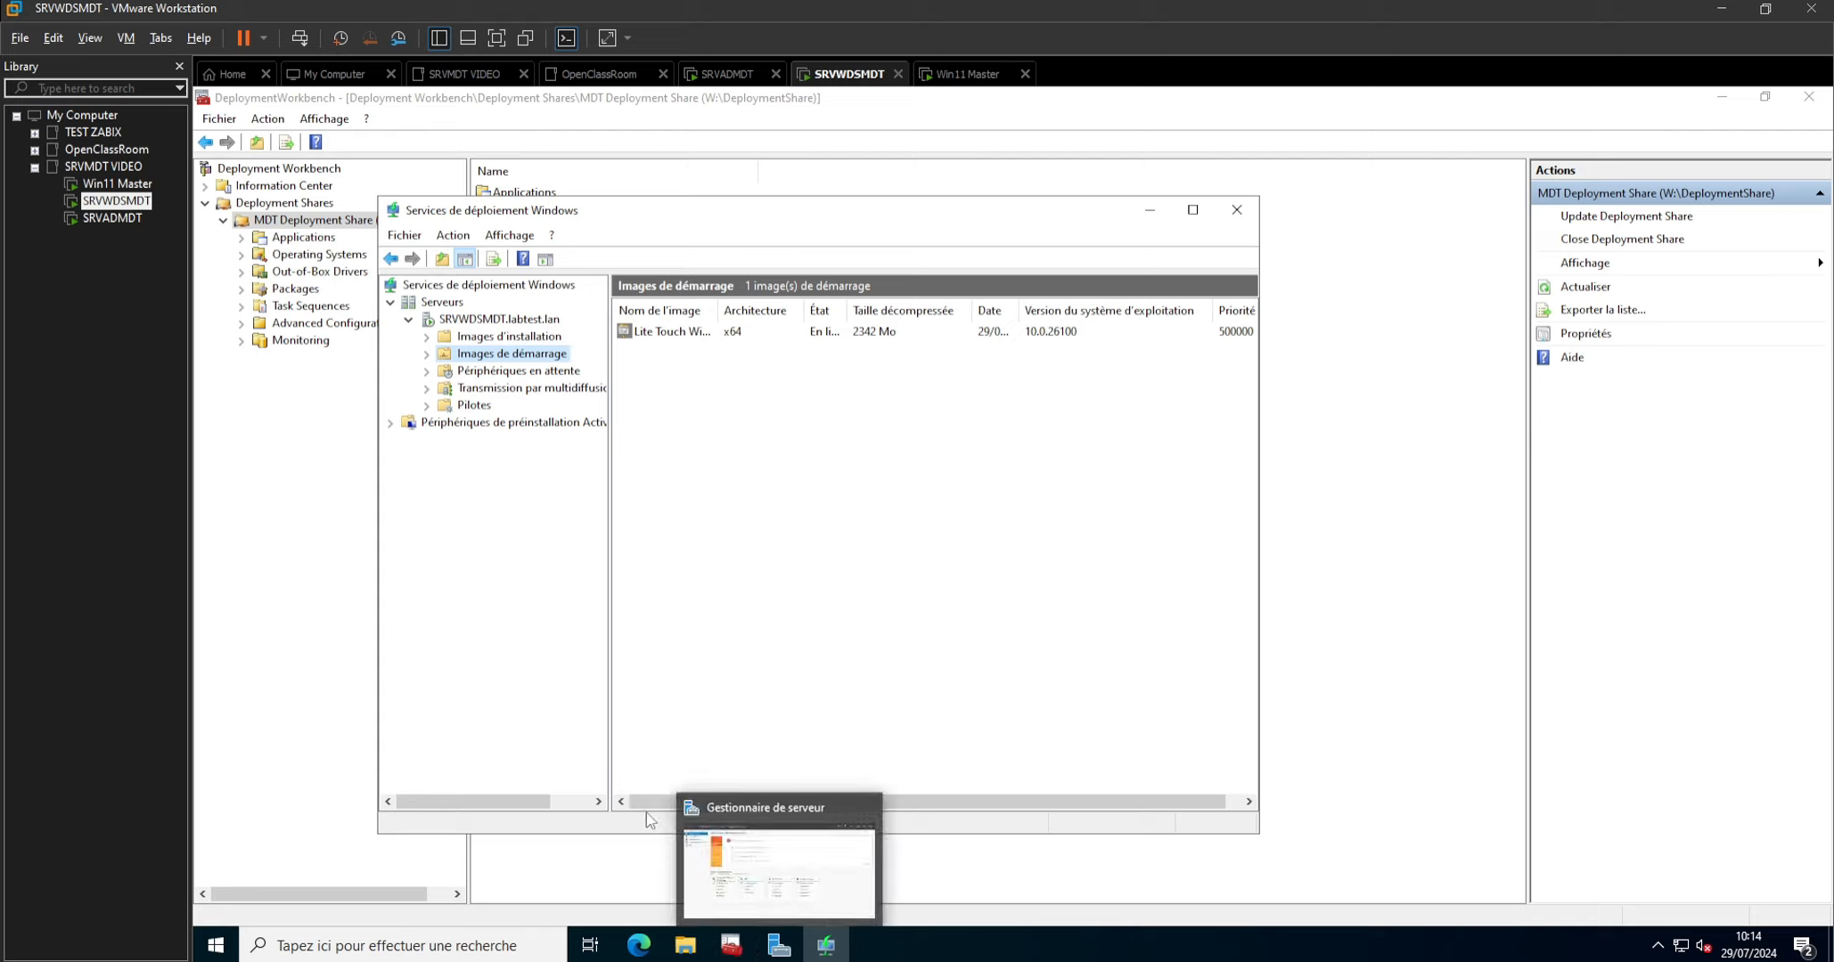
# Switch to the Win11 Master virtual machine and skip naming the device for now.
pyautogui.click(100, 184)
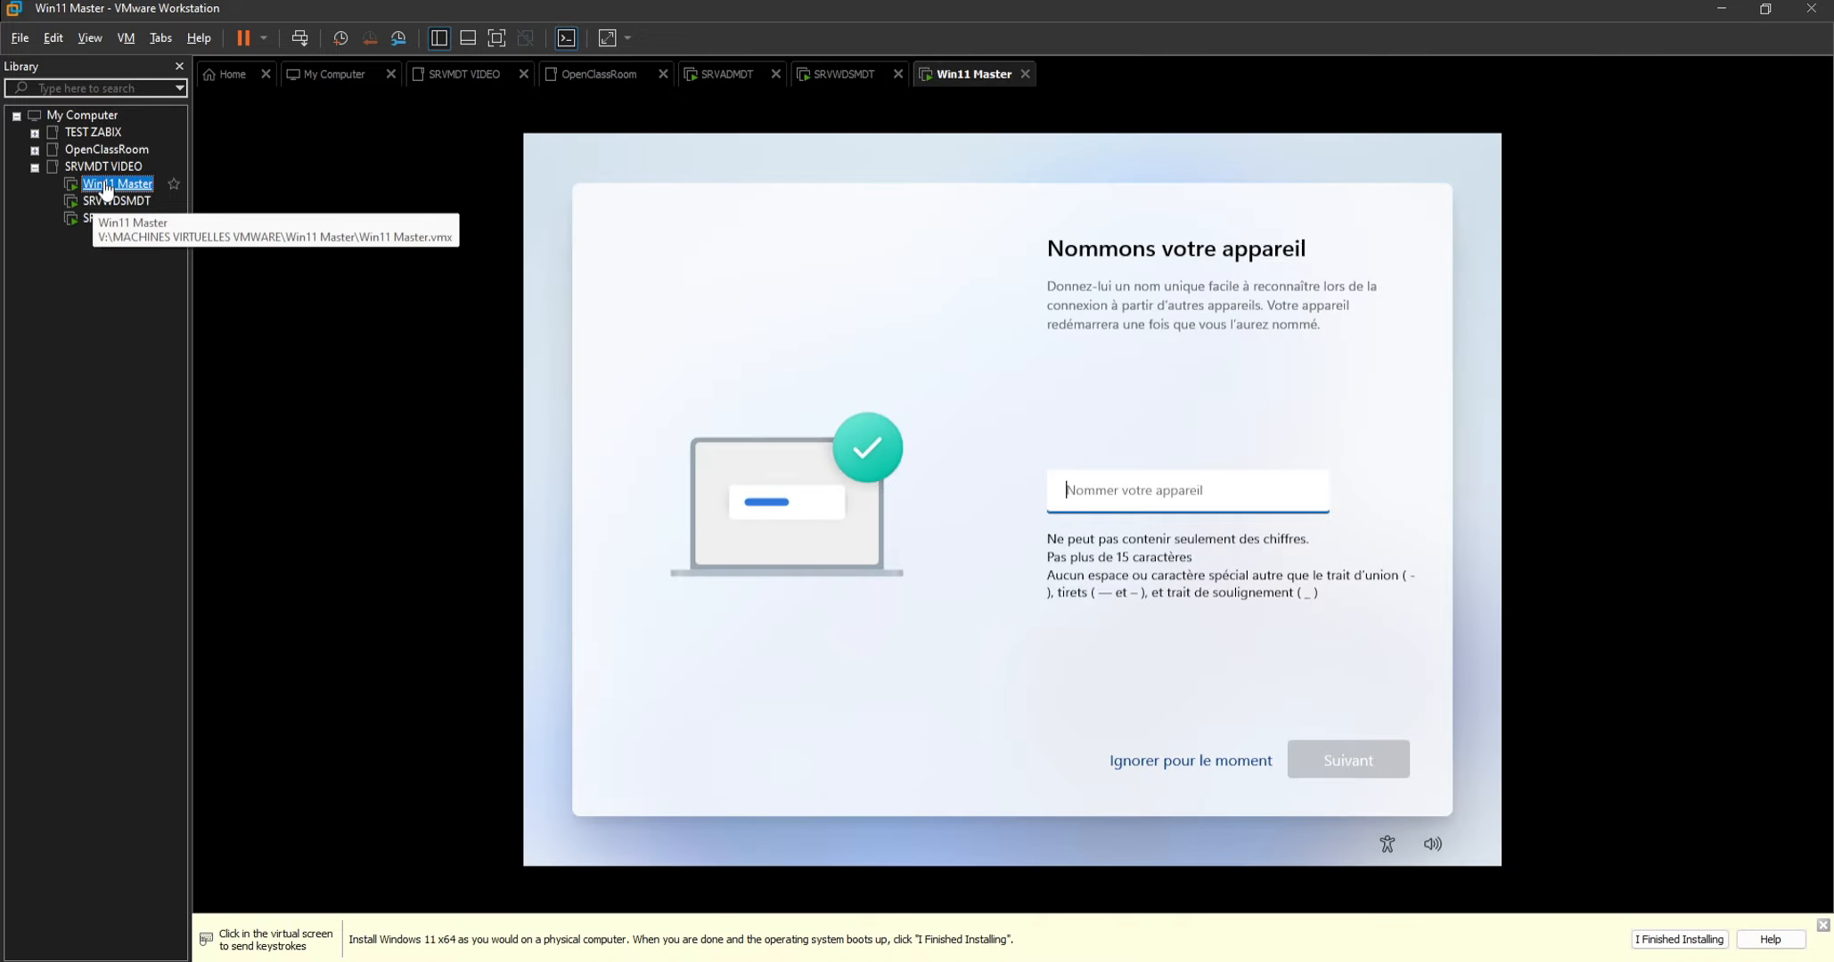
pyautogui.click(1161, 764)
pyautogui.click(1162, 765)
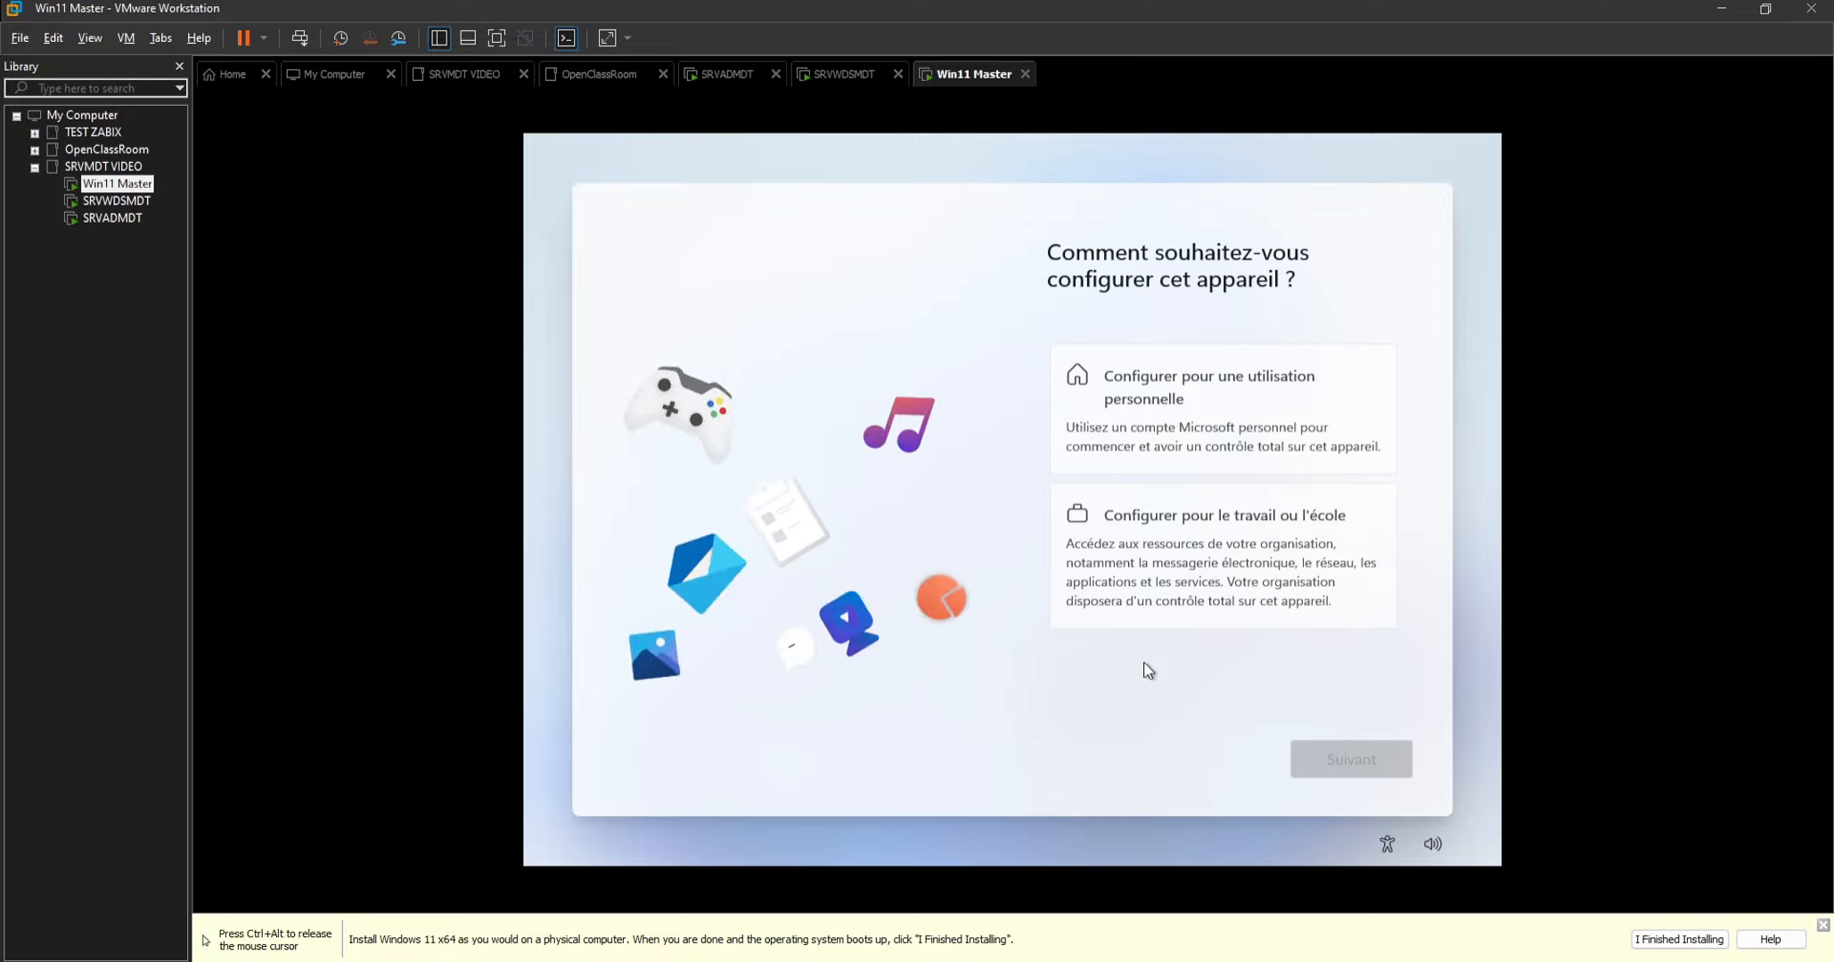
# Set the device up for work or school and choose to join a domain instead of signing in with Microsoft.
pyautogui.click(1228, 539)
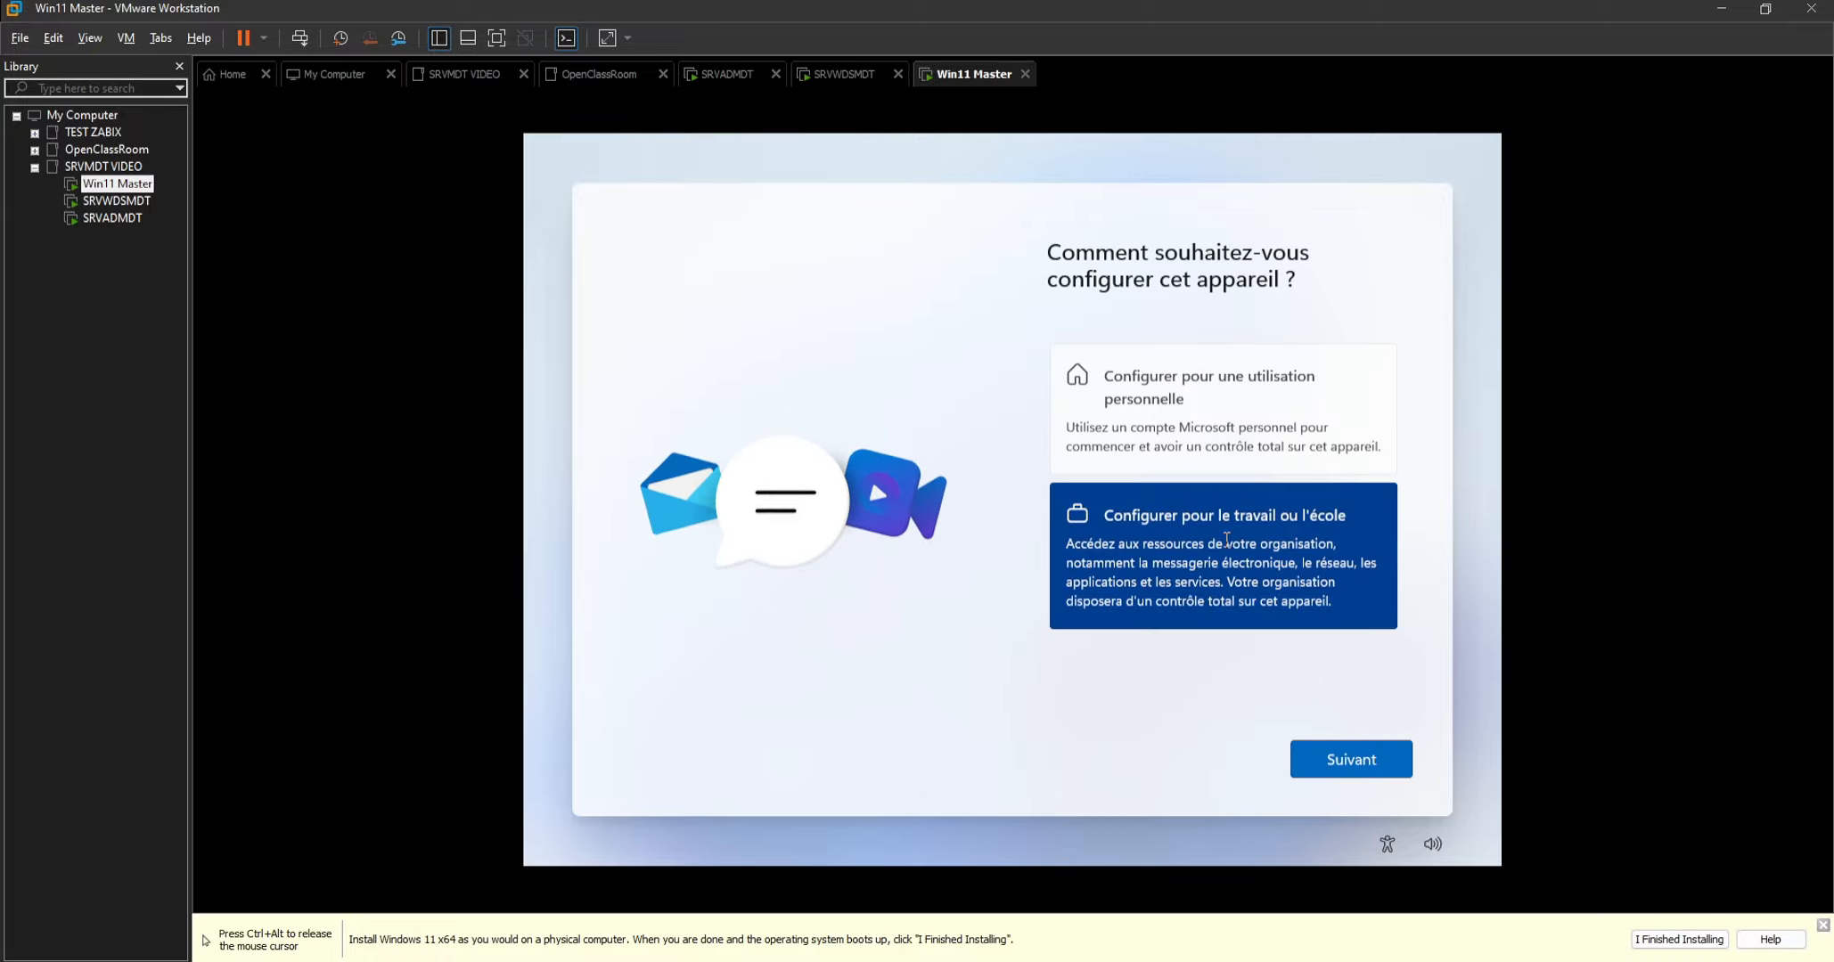
pyautogui.click(1349, 765)
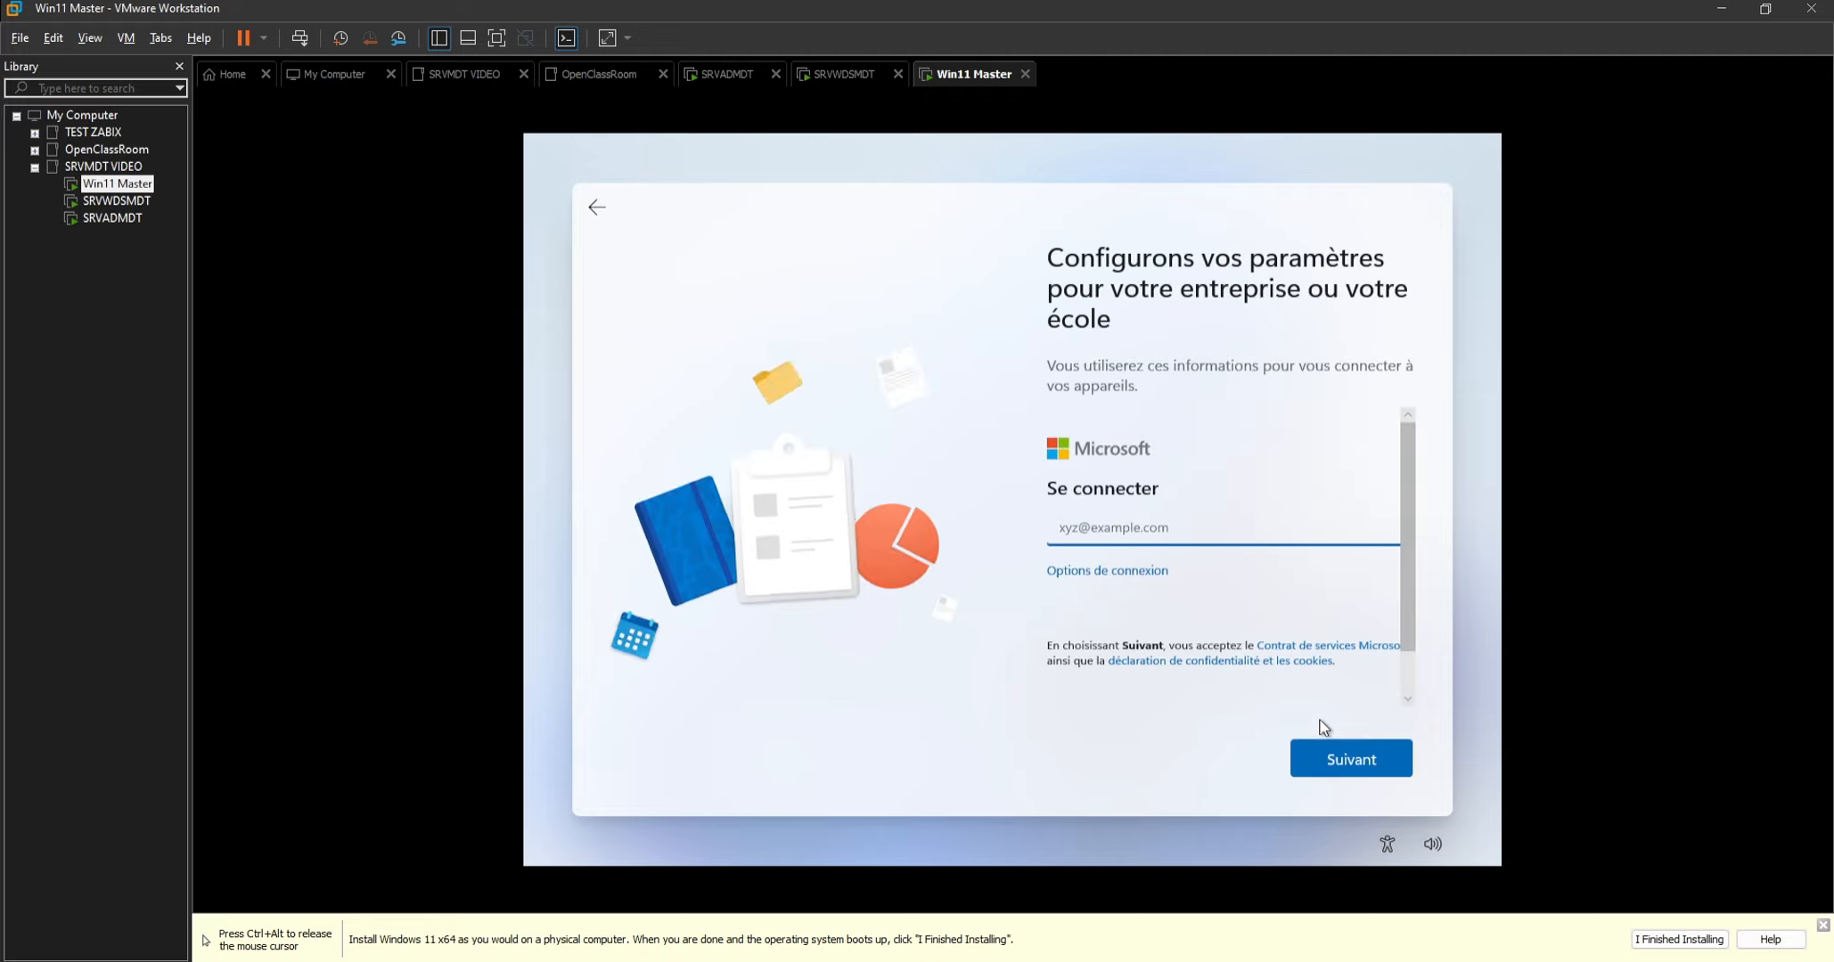
pyautogui.click(1102, 577)
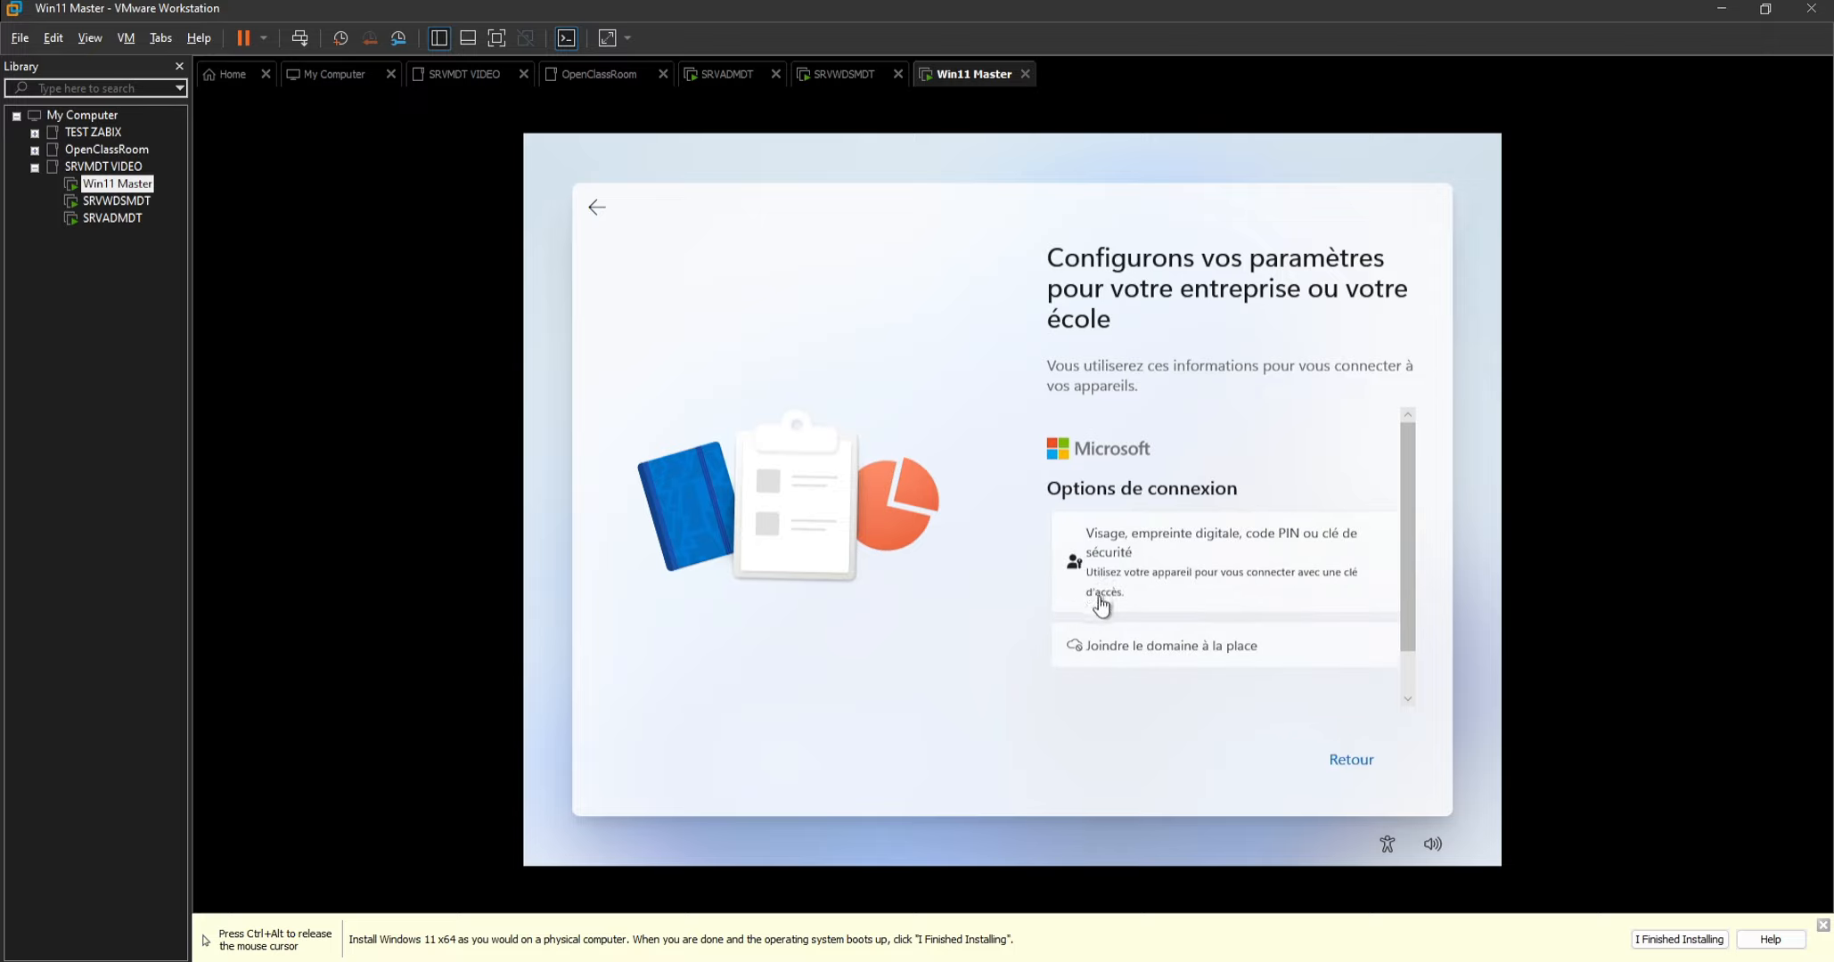
pyautogui.click(1186, 658)
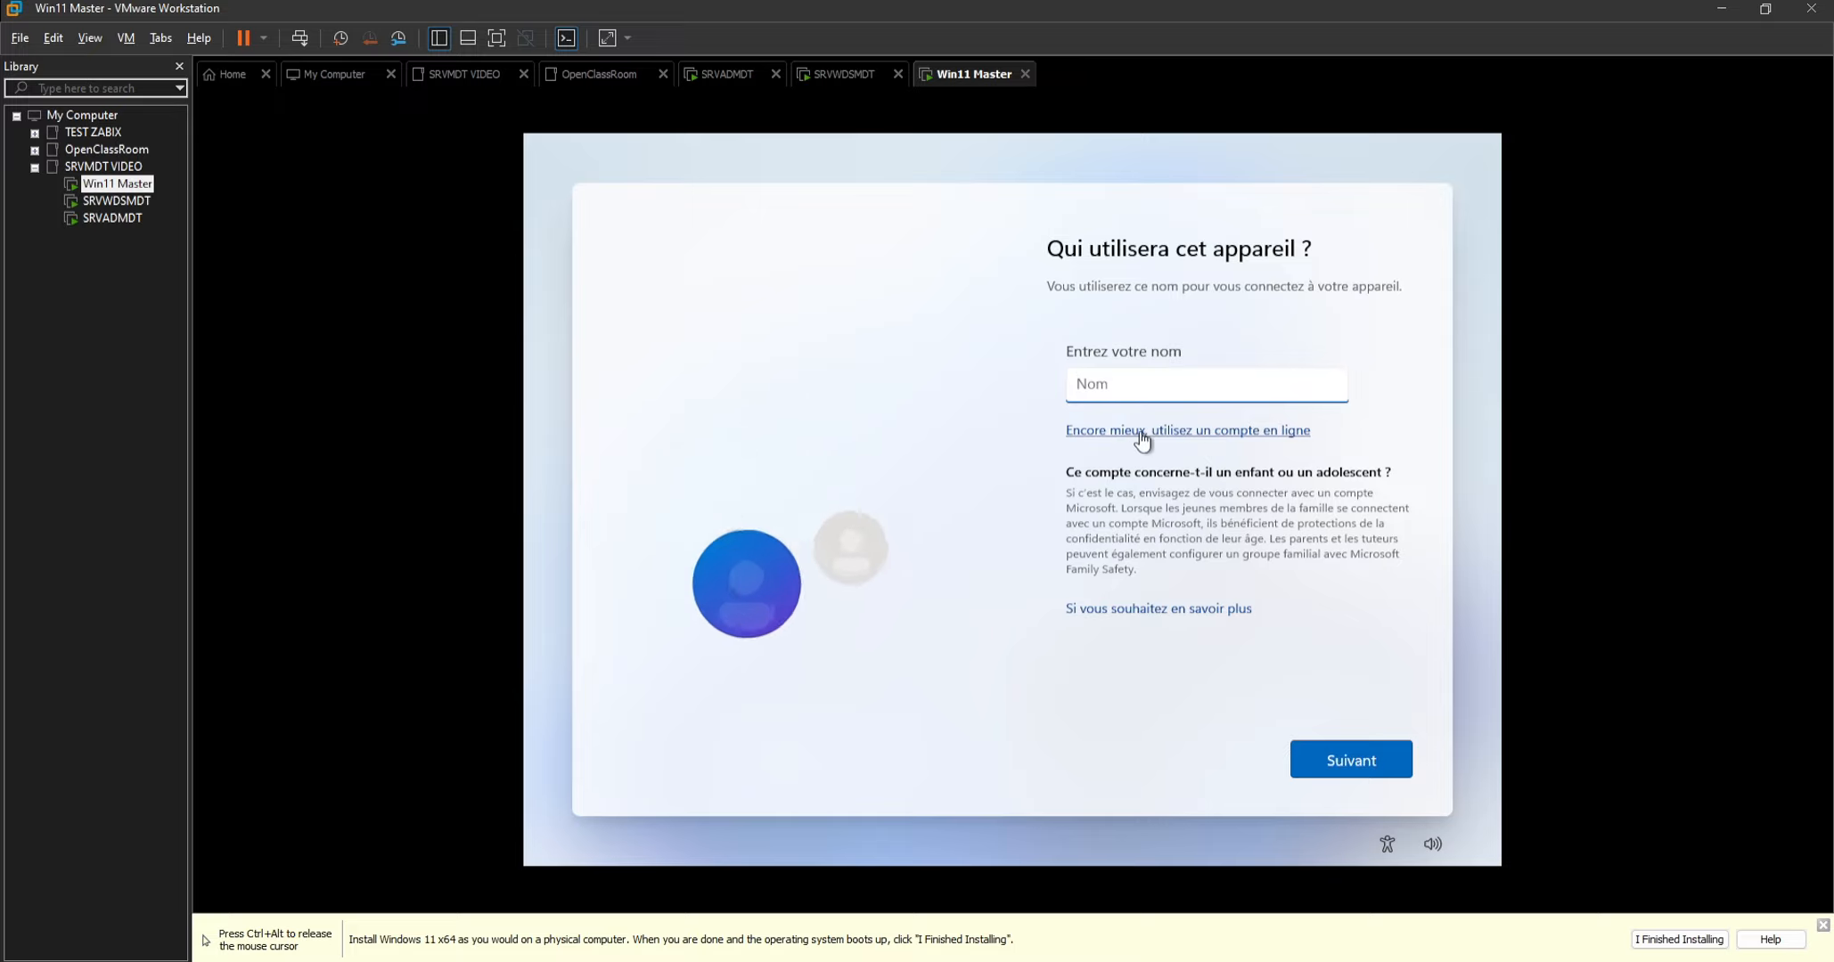
# Enter the local user's name, then enter and confirm the account password.
pyautogui.write('vory')
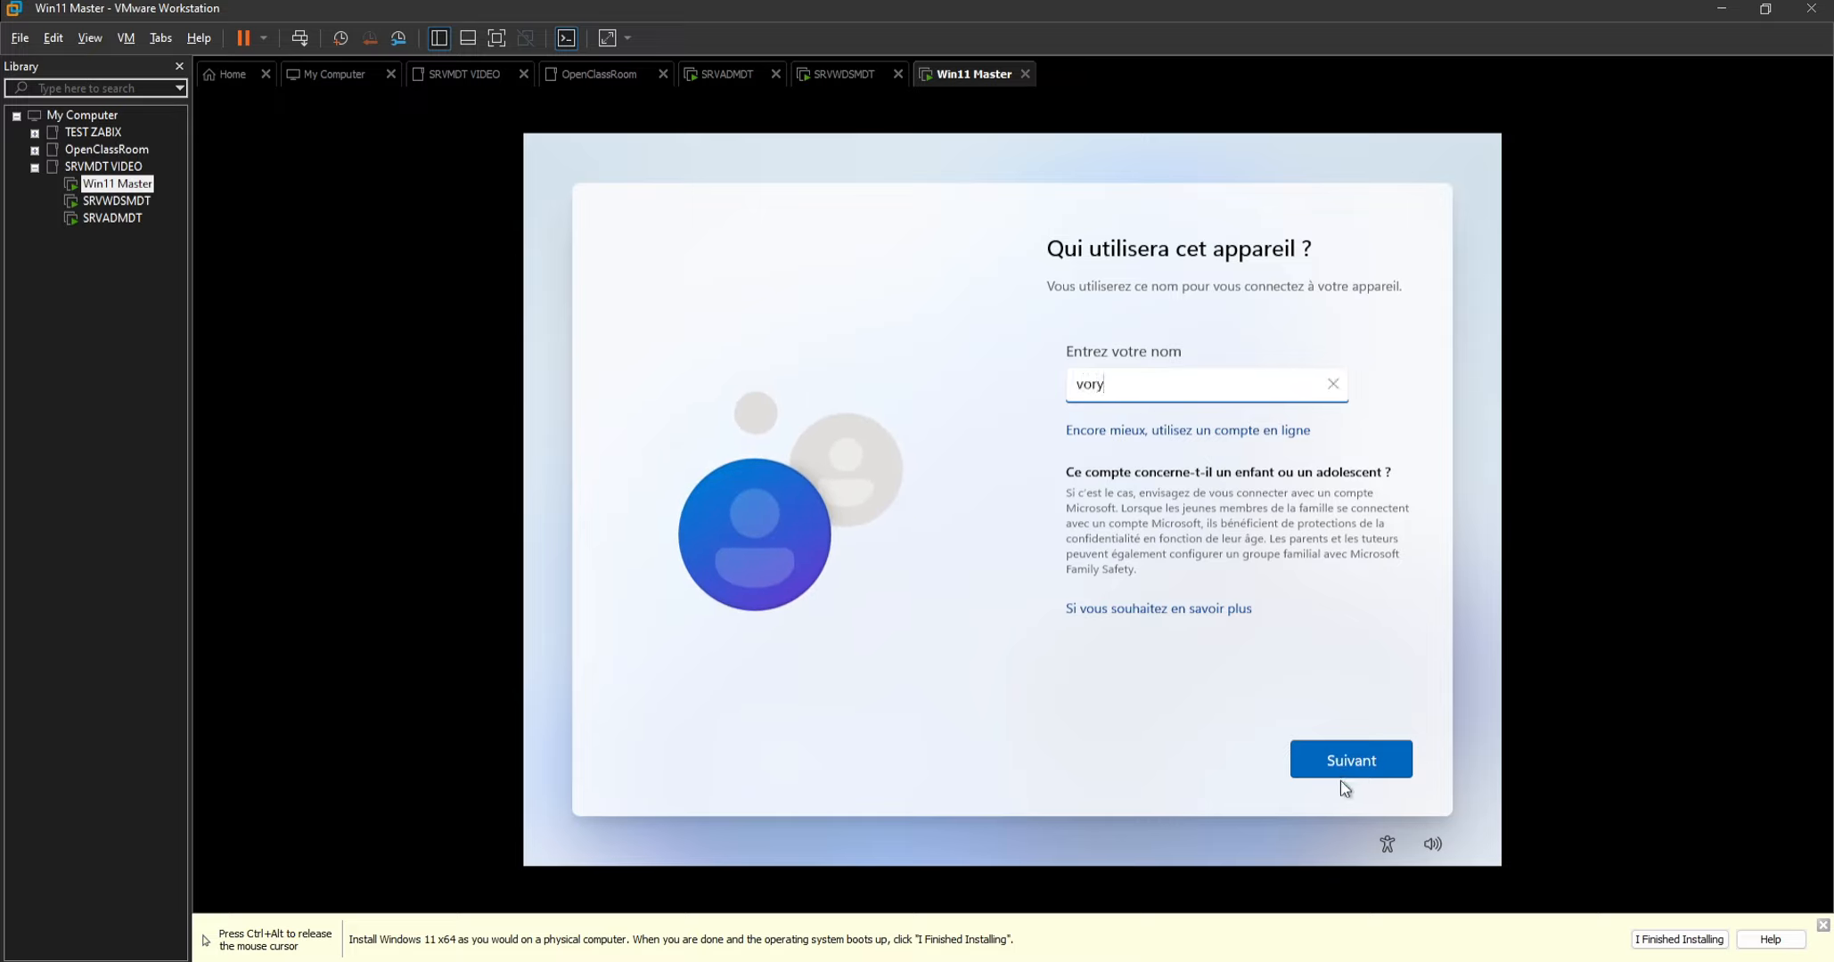
pyautogui.click(1335, 768)
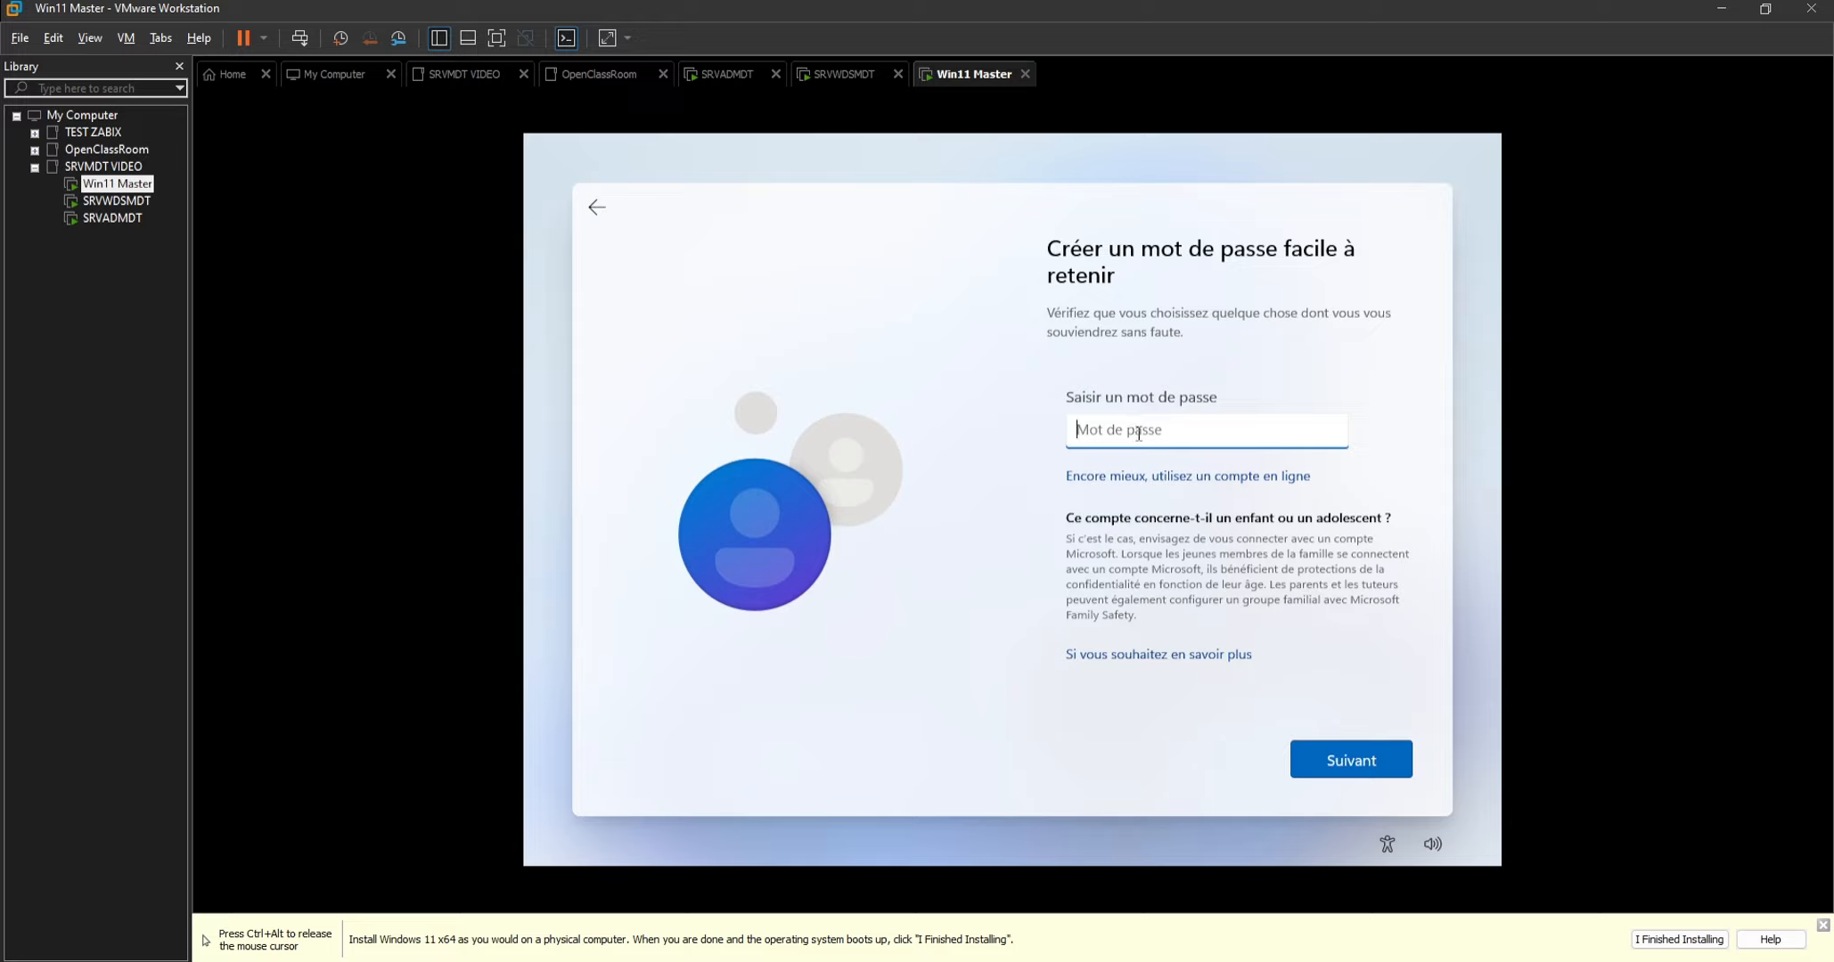
pyautogui.write('•')
pyautogui.click(1337, 765)
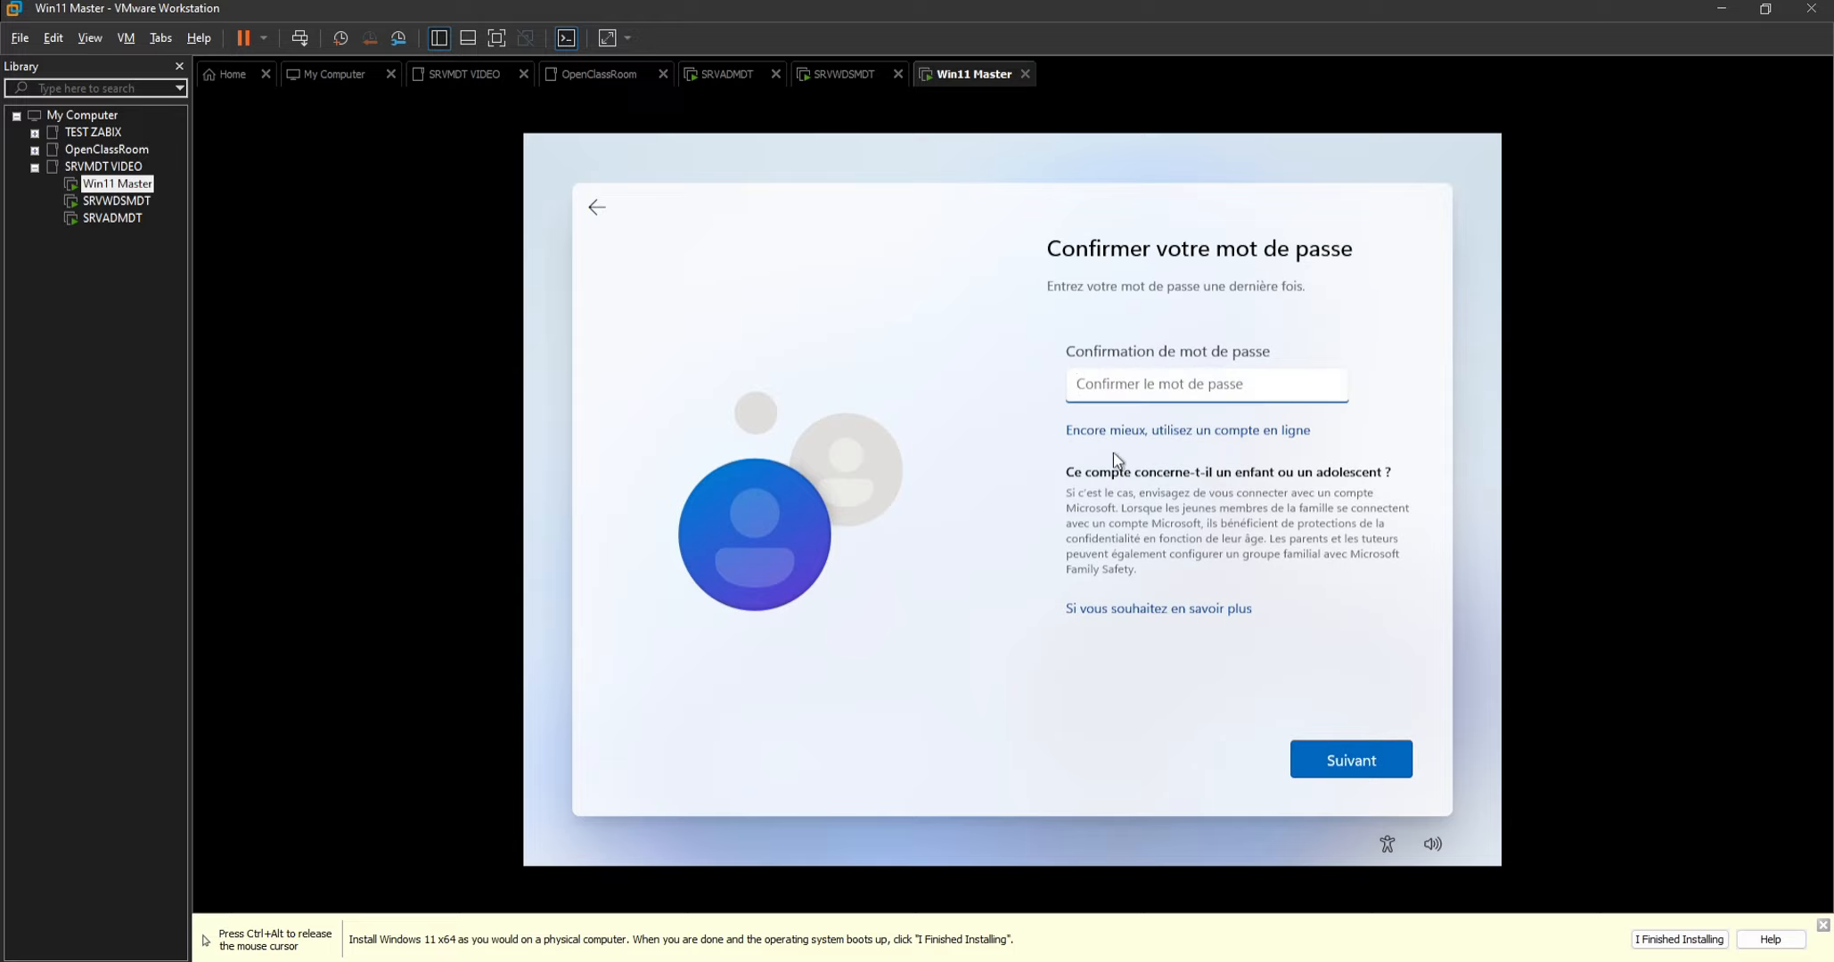
pyautogui.write('•')
pyautogui.click(1332, 758)
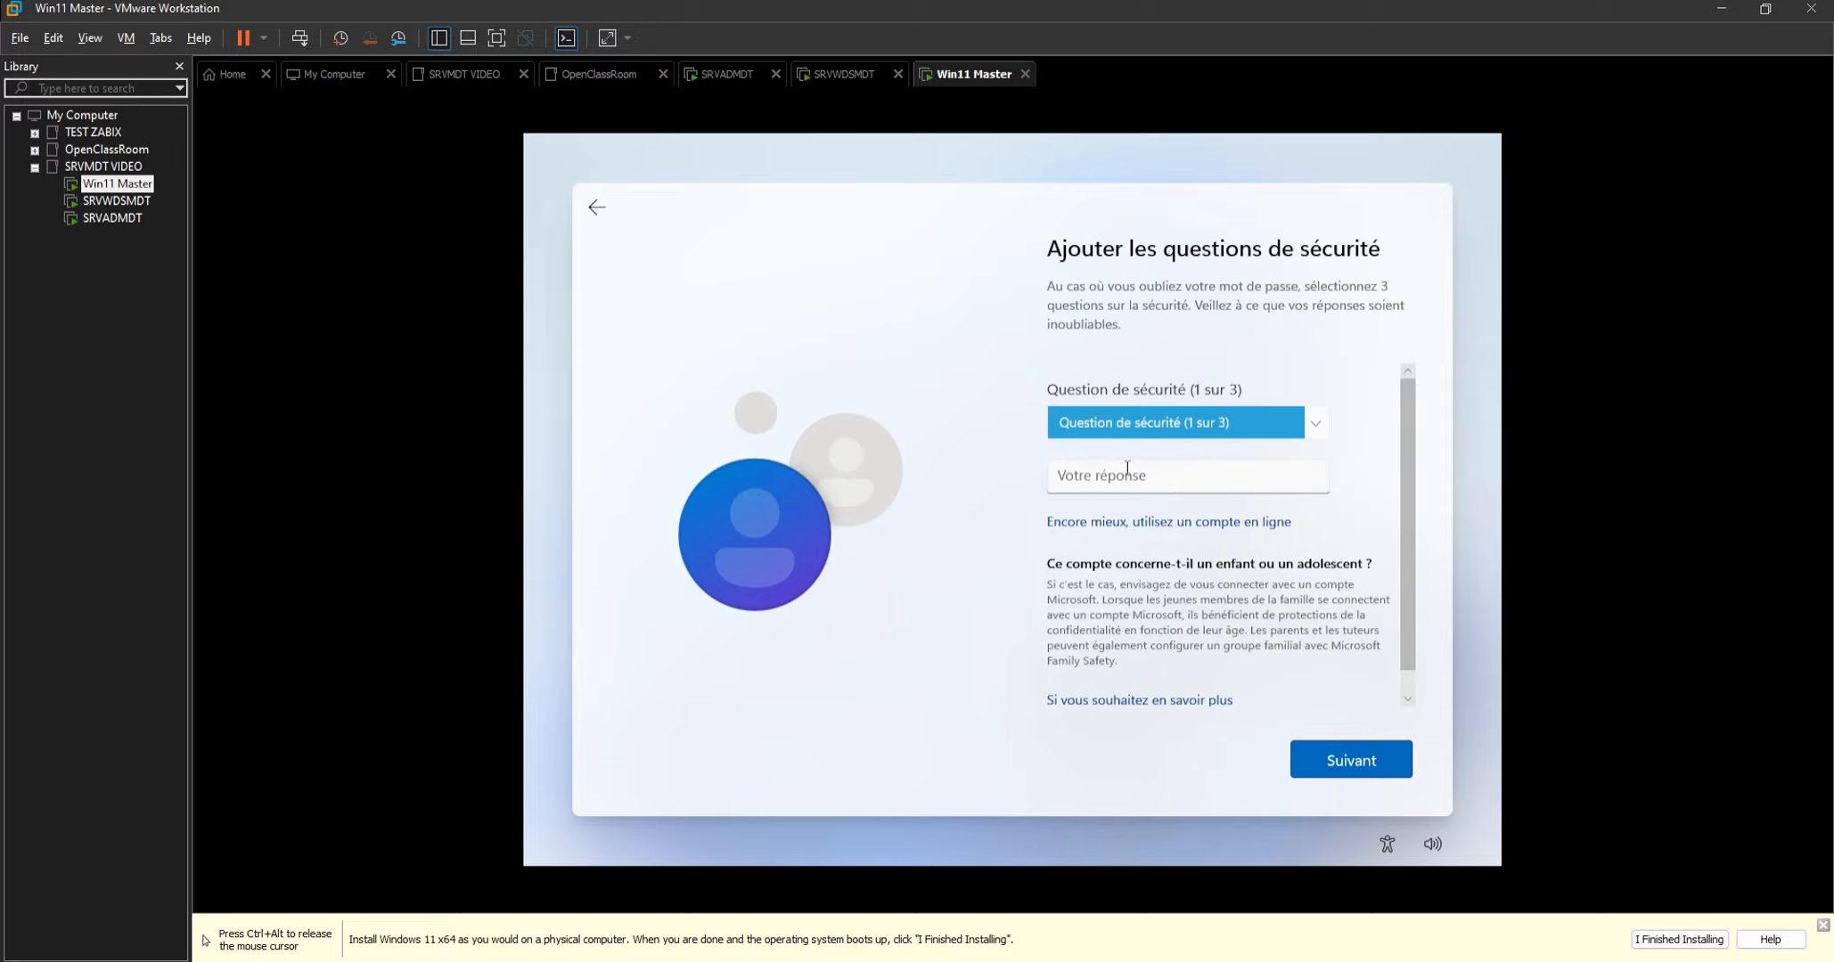
# Choose "Quel est le nom de la ville où vous êtes…" as the first security question and enter the security answer.
pyautogui.click(1135, 423)
pyautogui.click(1128, 467)
pyautogui.click(1123, 490)
pyautogui.write('a')
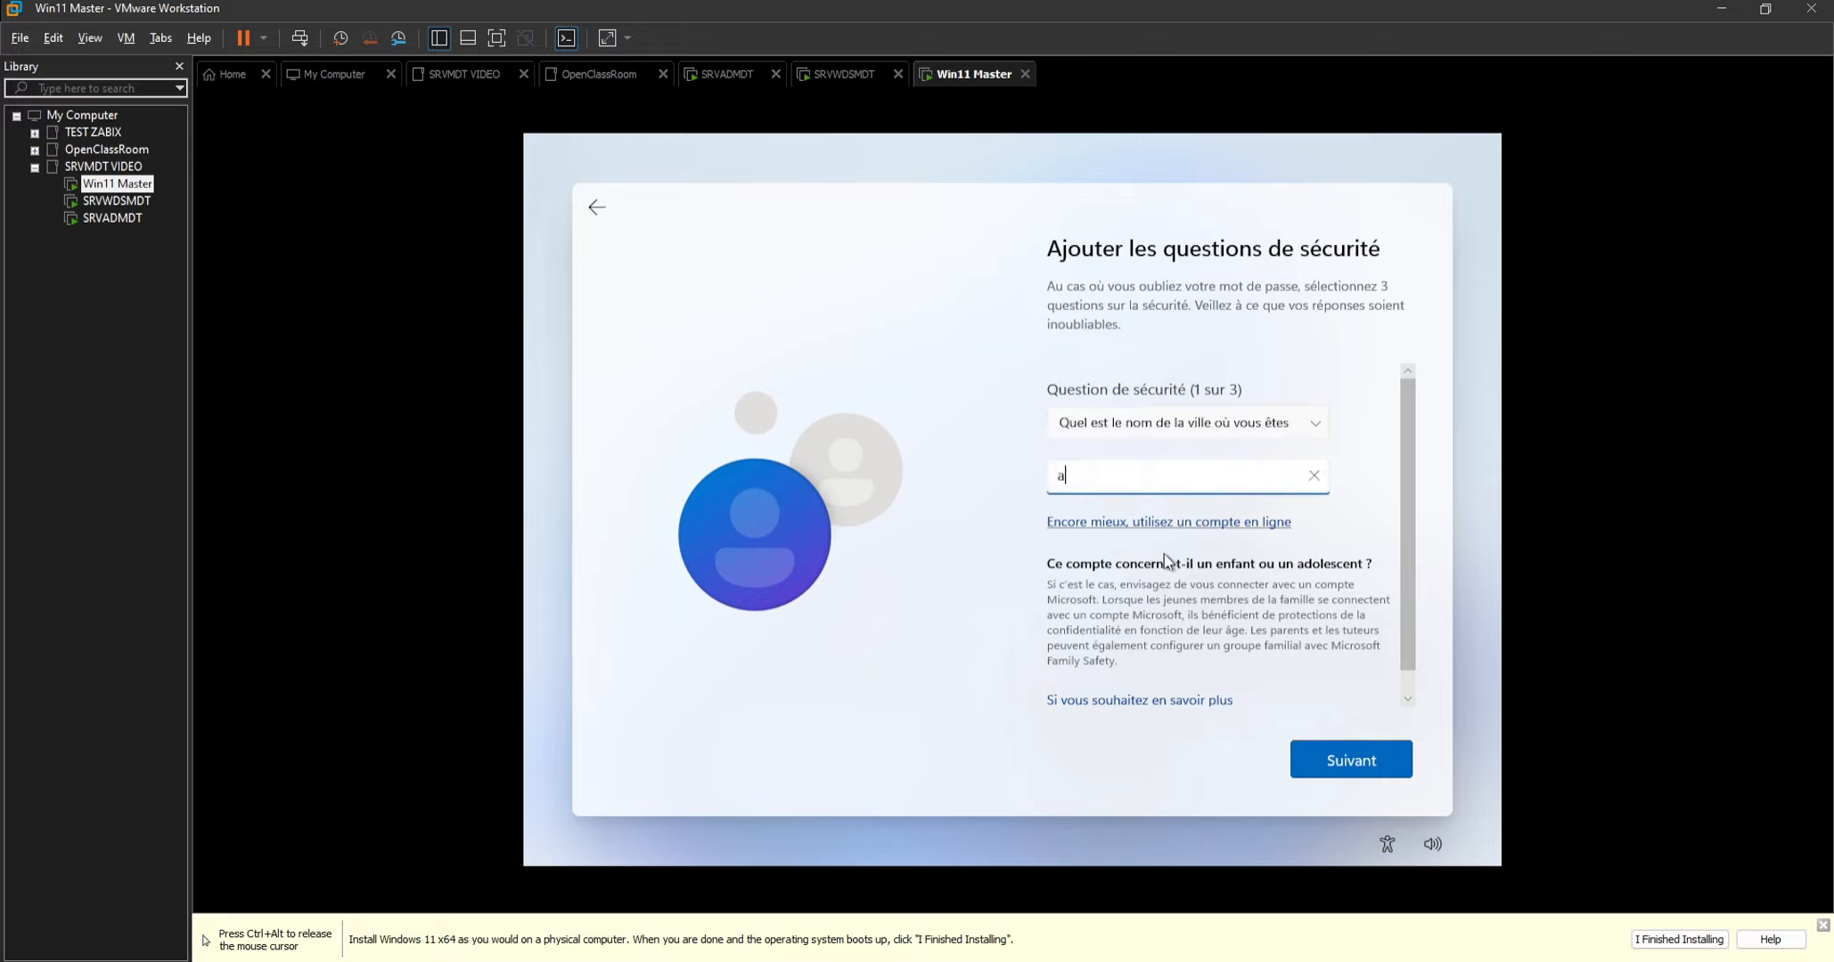
pyautogui.click(1336, 773)
# Choose the city where the parents met as the second security question and enter the security answer.
pyautogui.click(1172, 428)
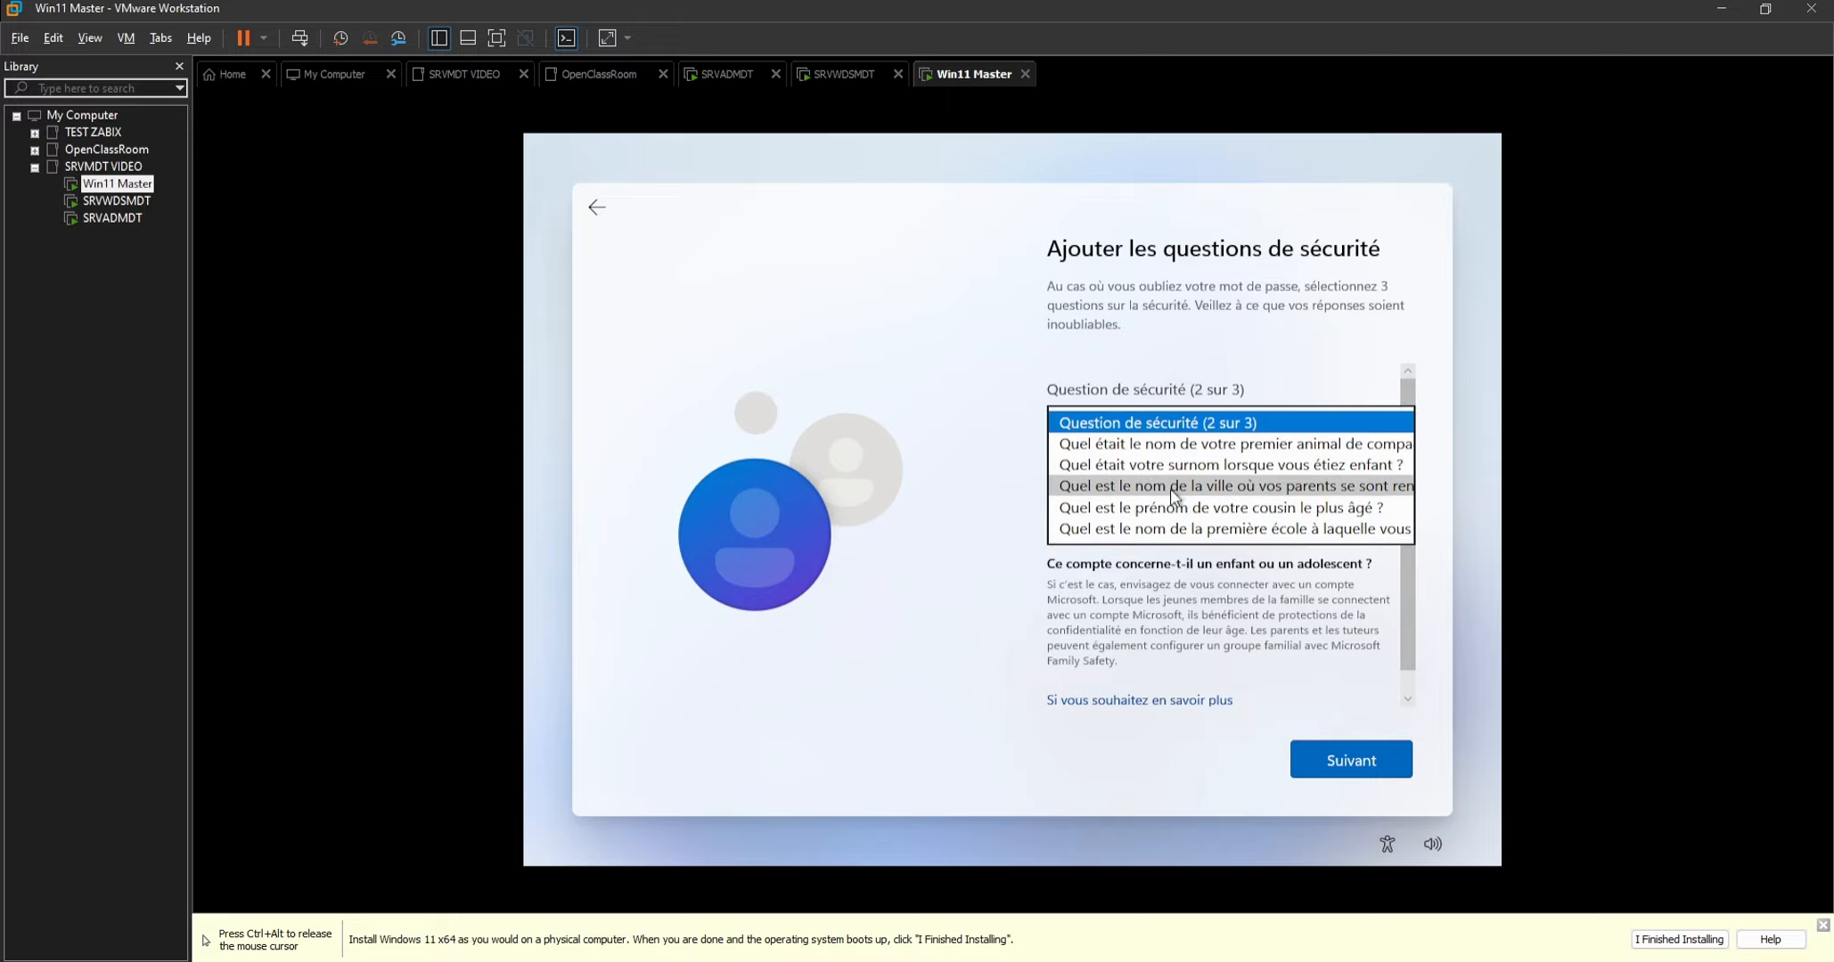
pyautogui.click(1158, 496)
pyautogui.click(1161, 485)
pyautogui.write('a')
pyautogui.click(1348, 757)
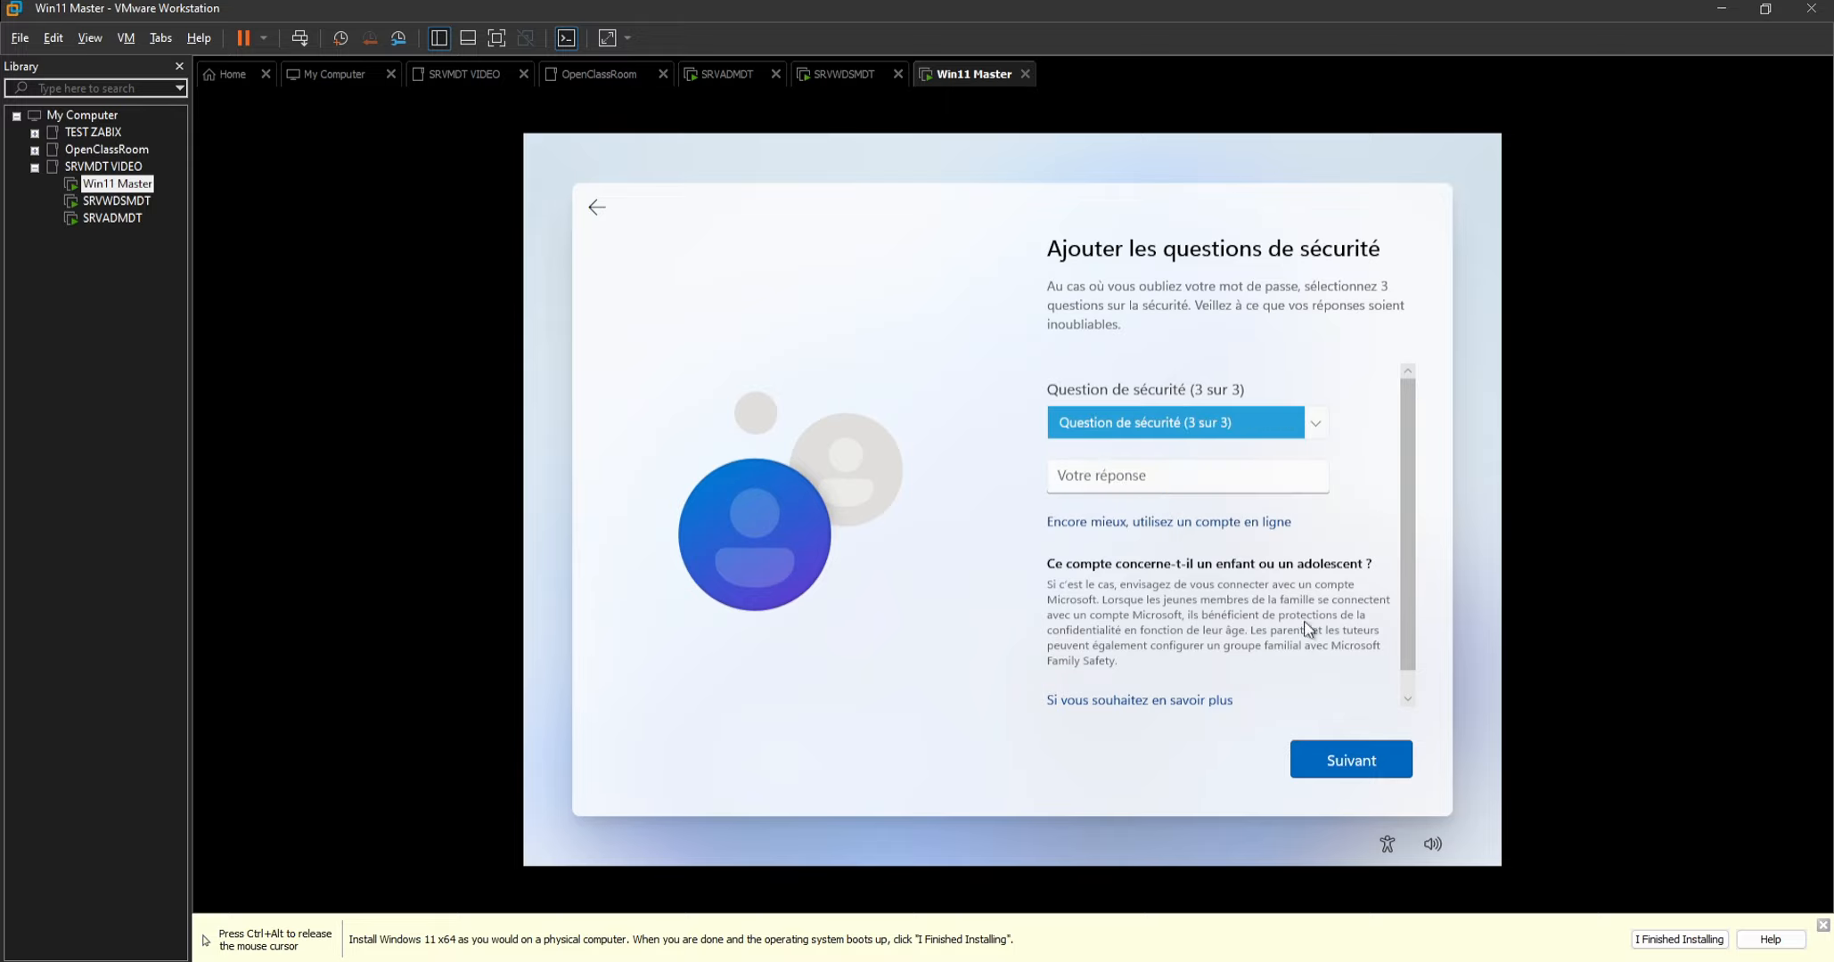
# Choose the oldest cousin's first name as the third security question and enter the security answer.
pyautogui.click(1195, 422)
pyautogui.click(1138, 485)
pyautogui.click(1144, 482)
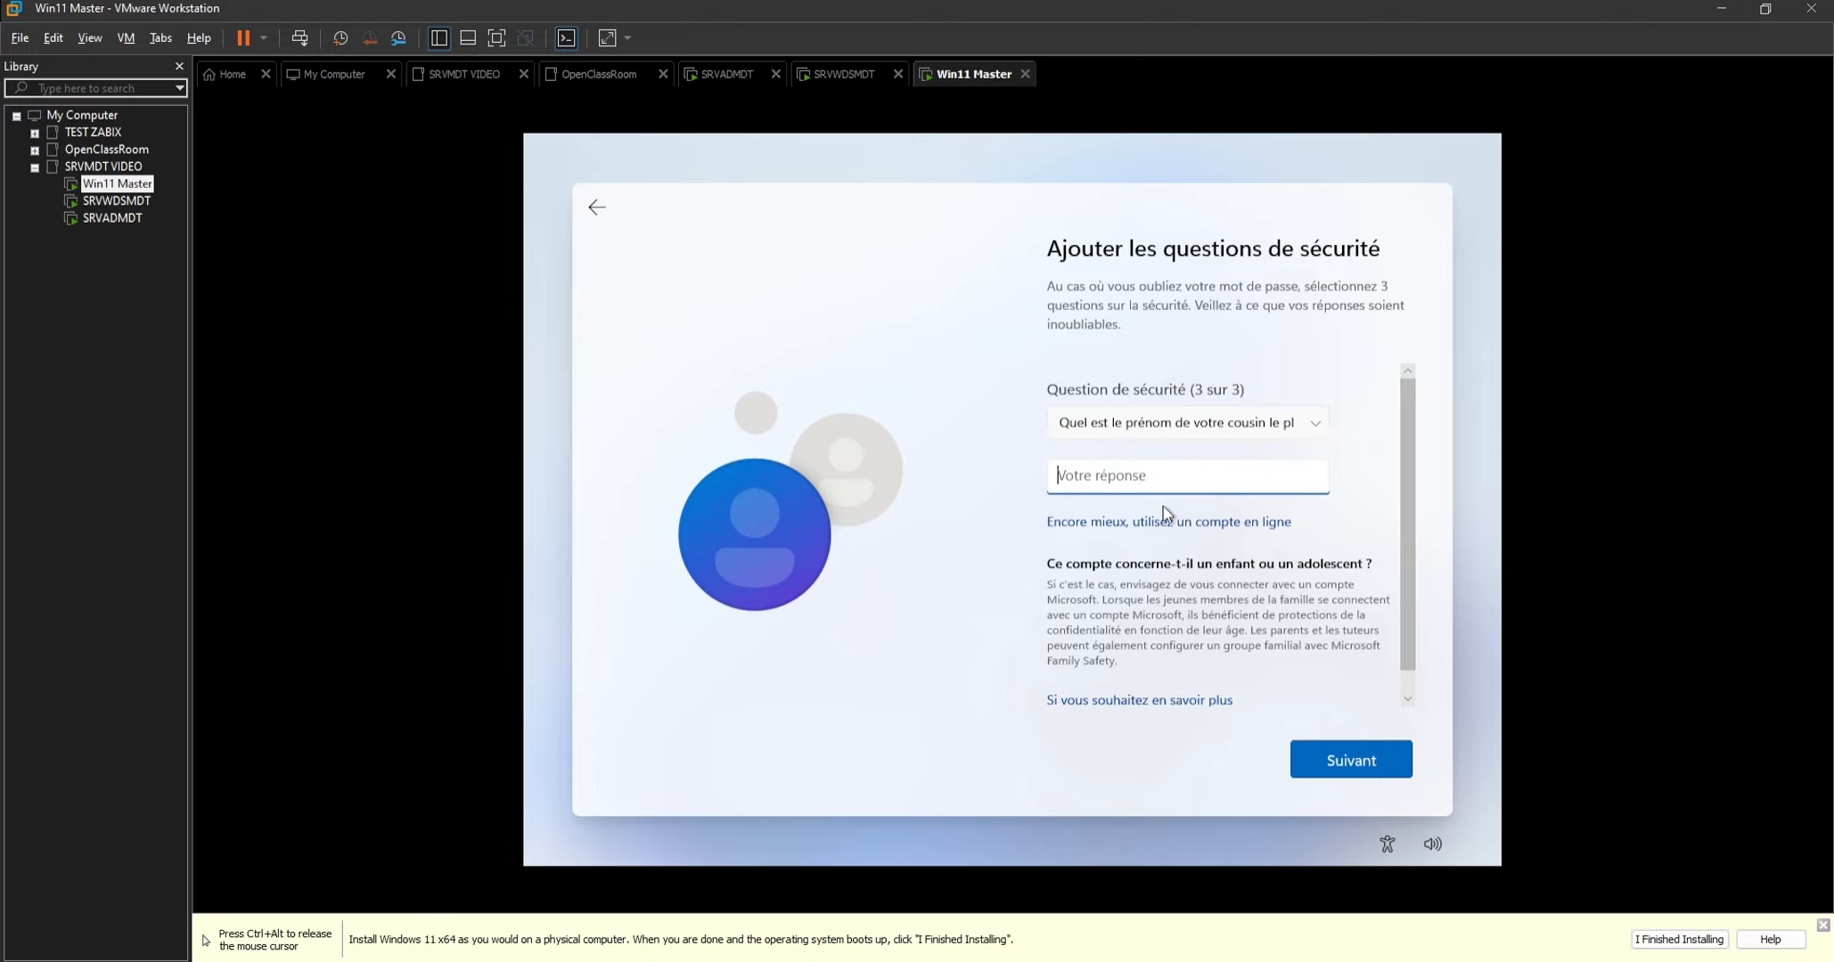
pyautogui.write('a')
pyautogui.click(1323, 758)
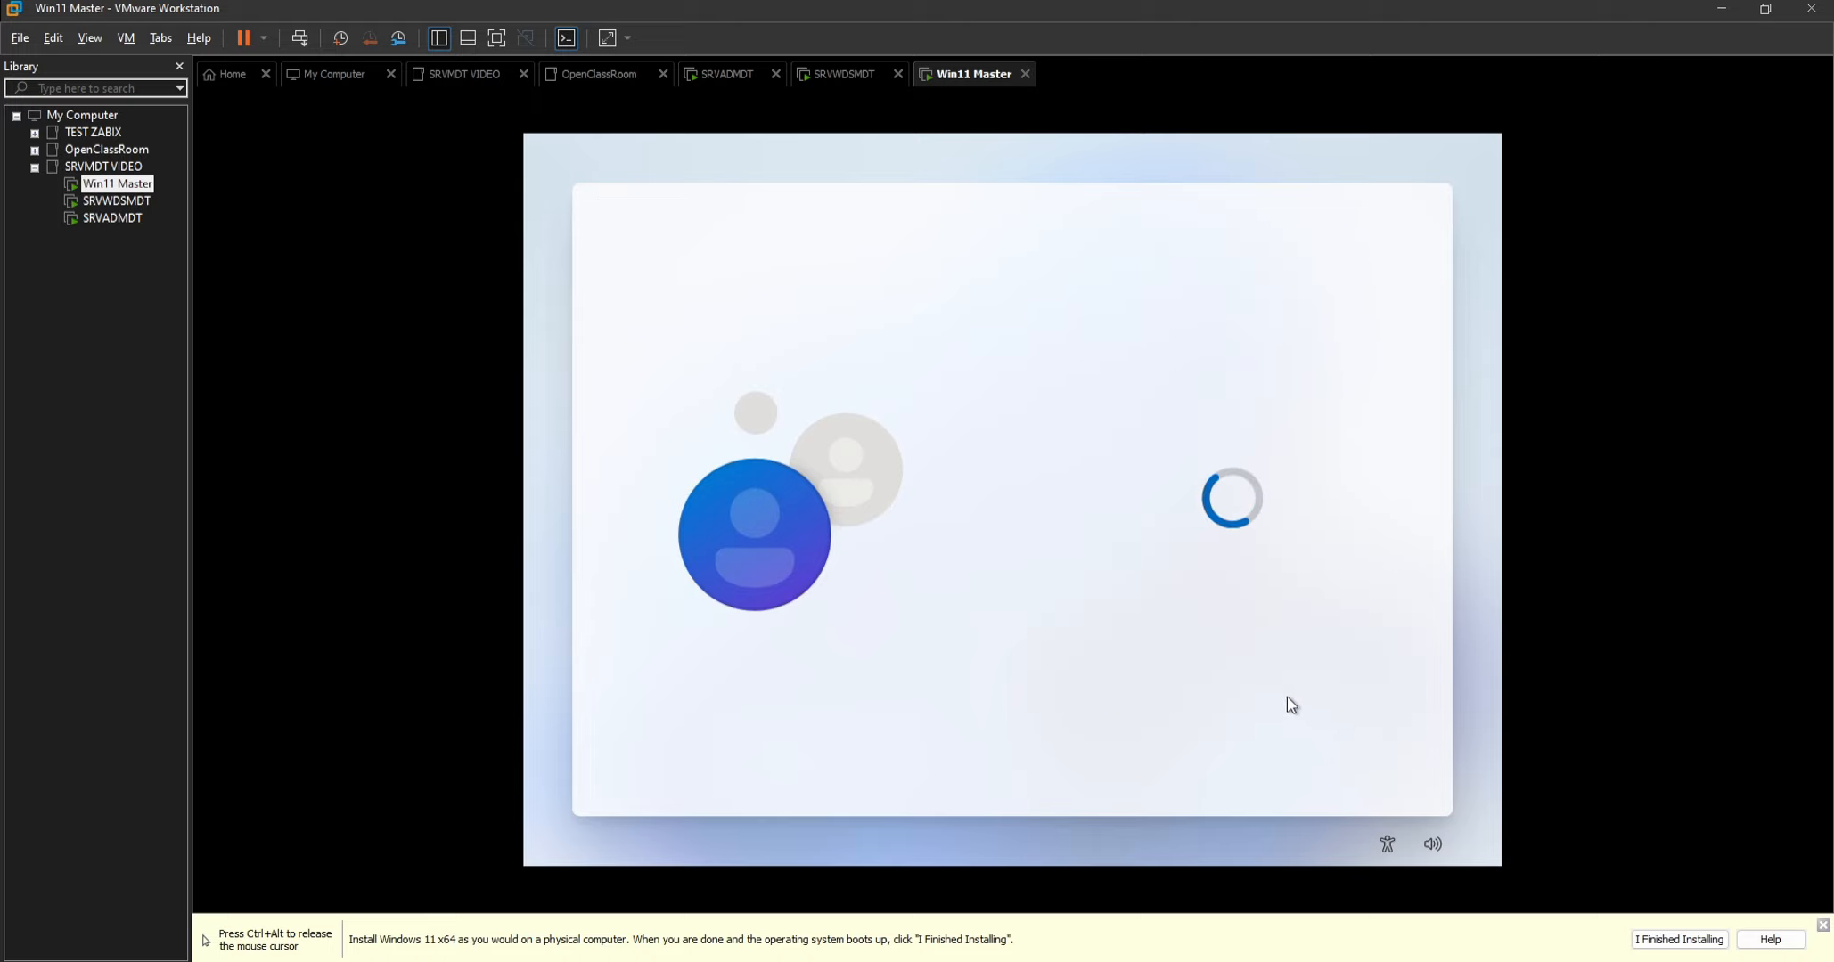
# Refuse location access for Microsoft and applications by choosing Non and accept the setting.
pyautogui.scroll(-1, 1228, 643)
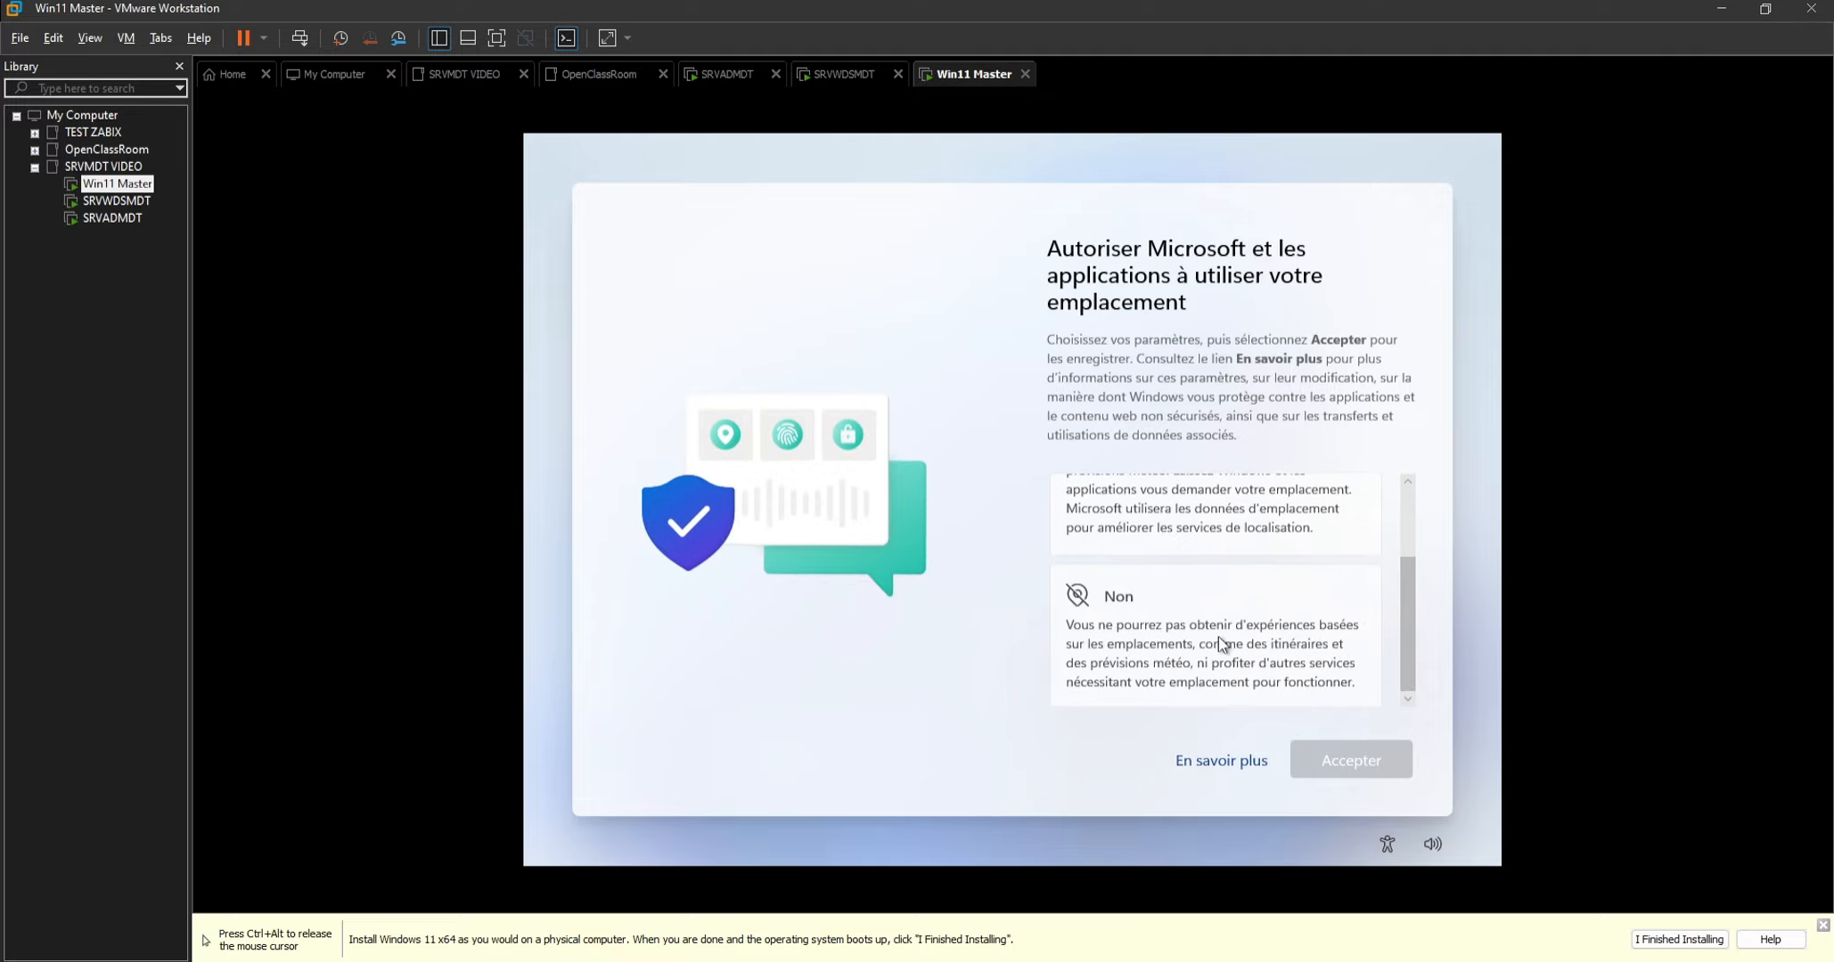
pyautogui.click(1218, 651)
pyautogui.click(1218, 653)
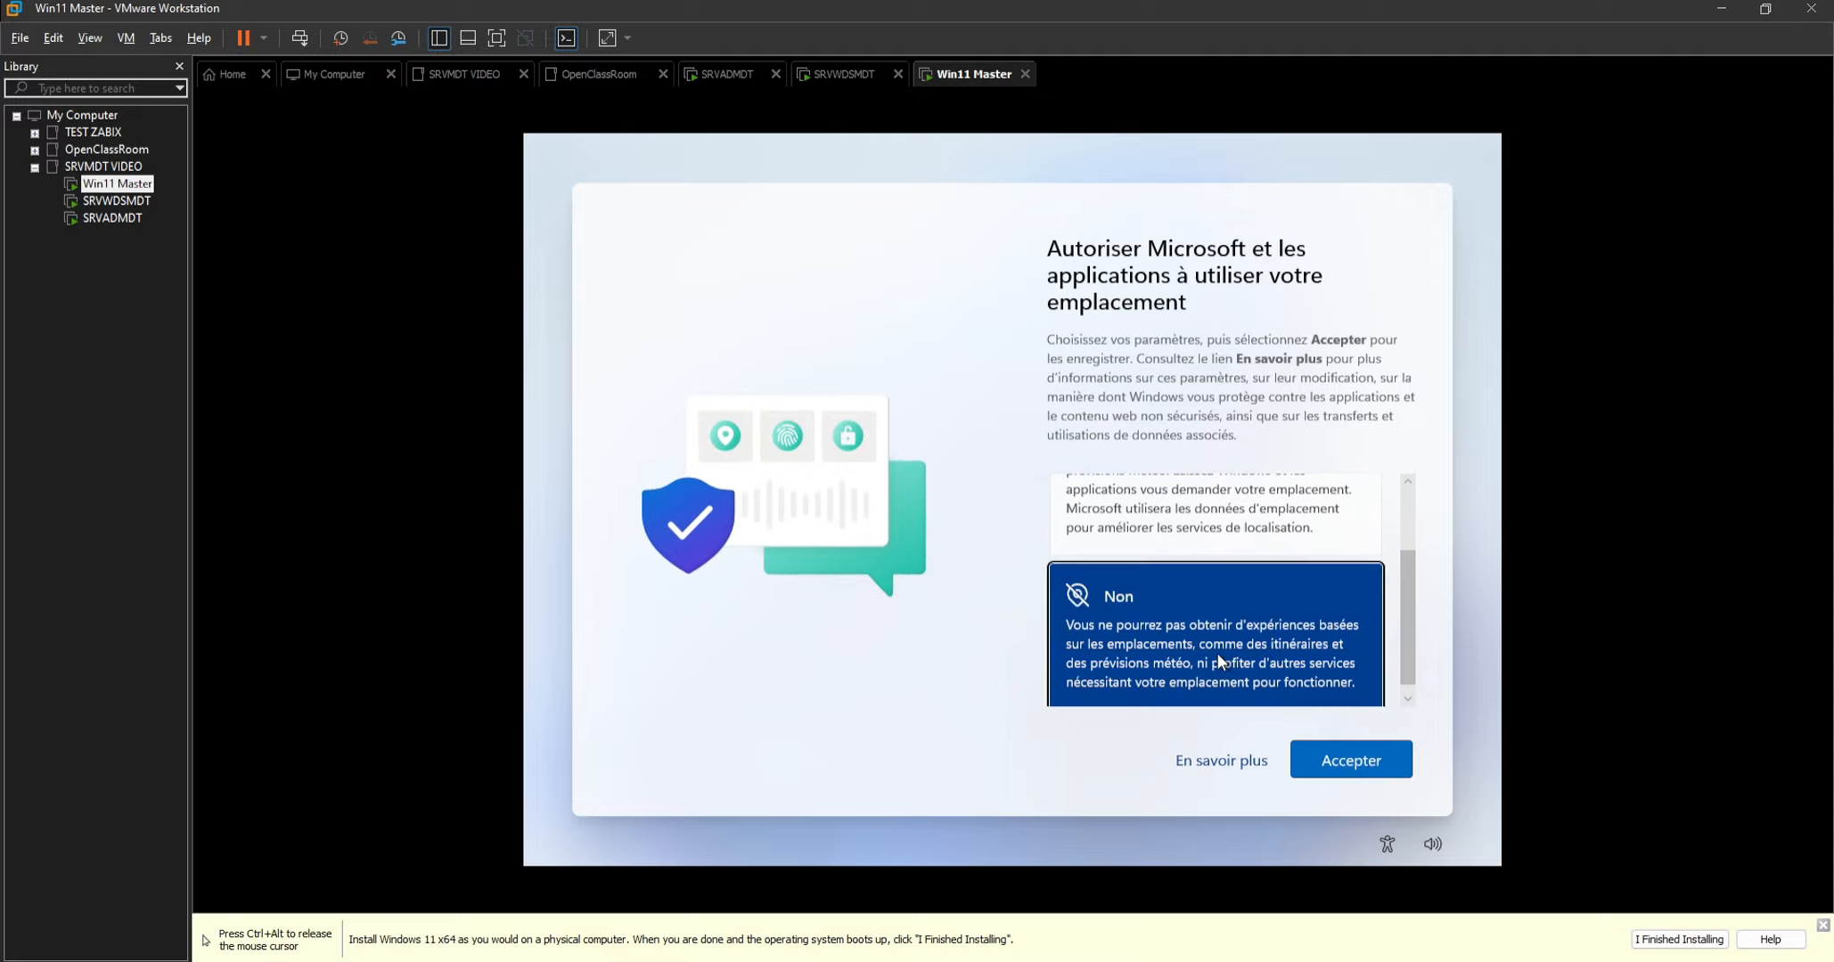
pyautogui.click(1218, 653)
pyautogui.press('Return')
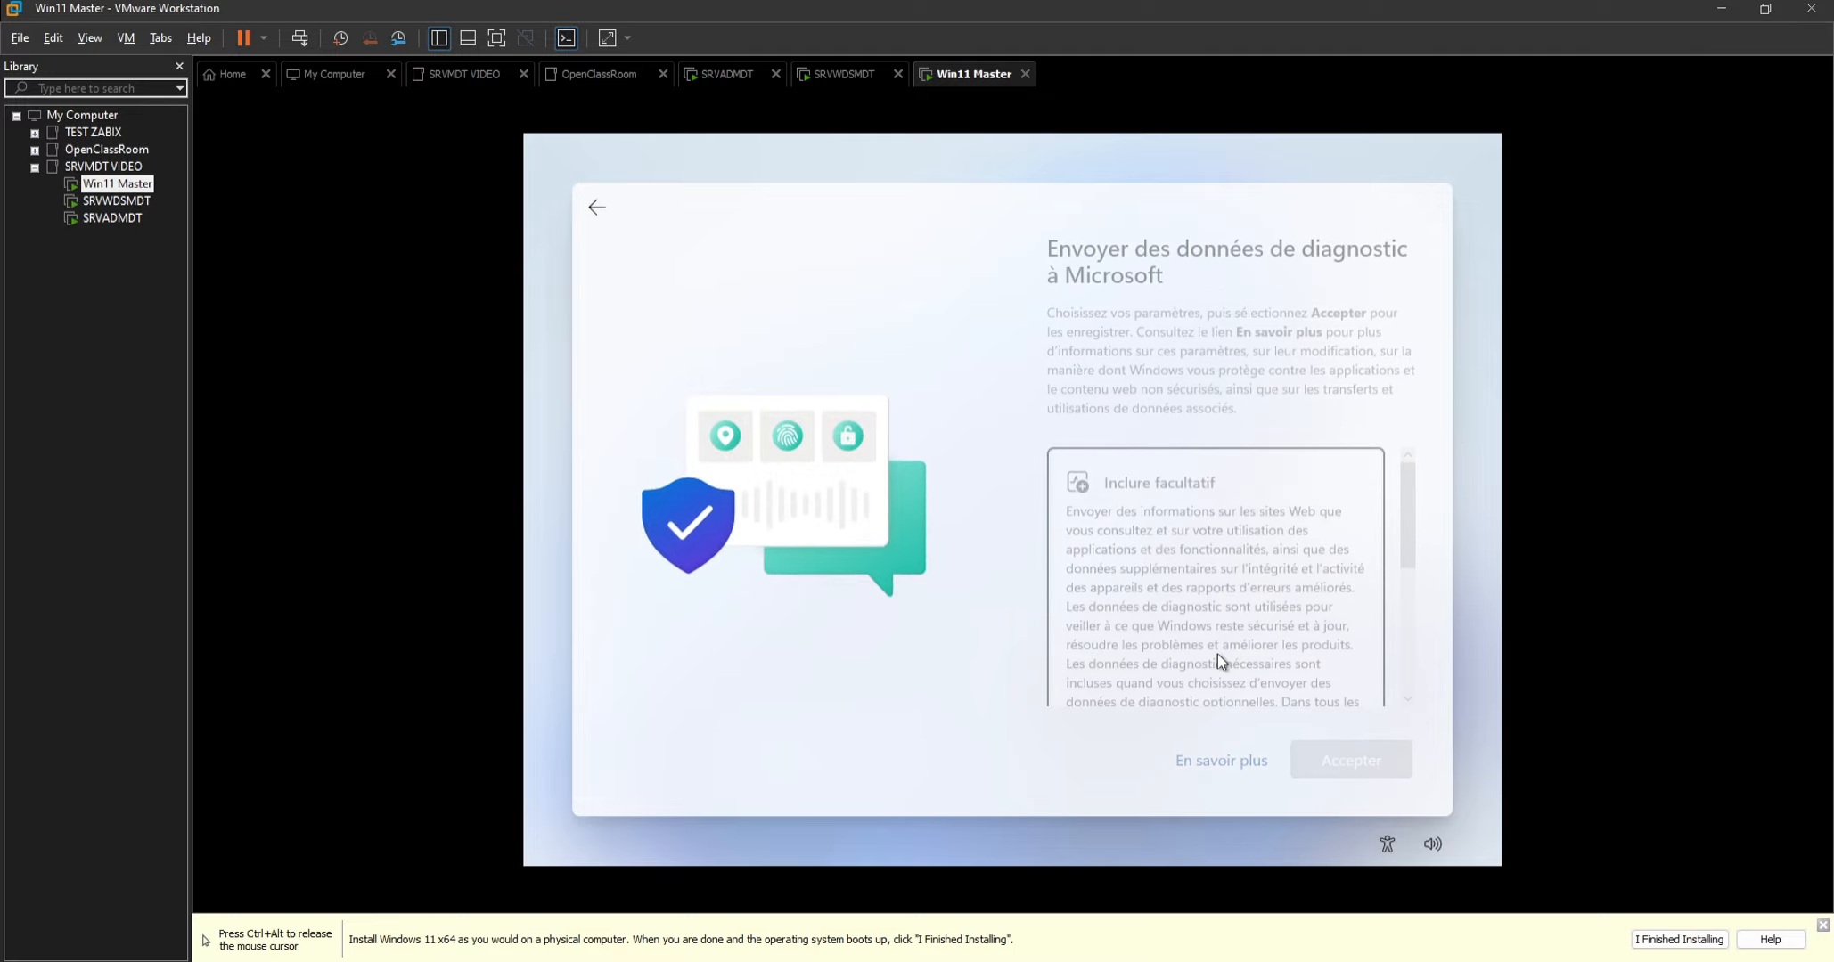
# Choose not to send optional diagnostic data and answer Non to improving handwriting and typing.
pyautogui.press('Down')
pyautogui.press('Return')
pyautogui.press('Return')
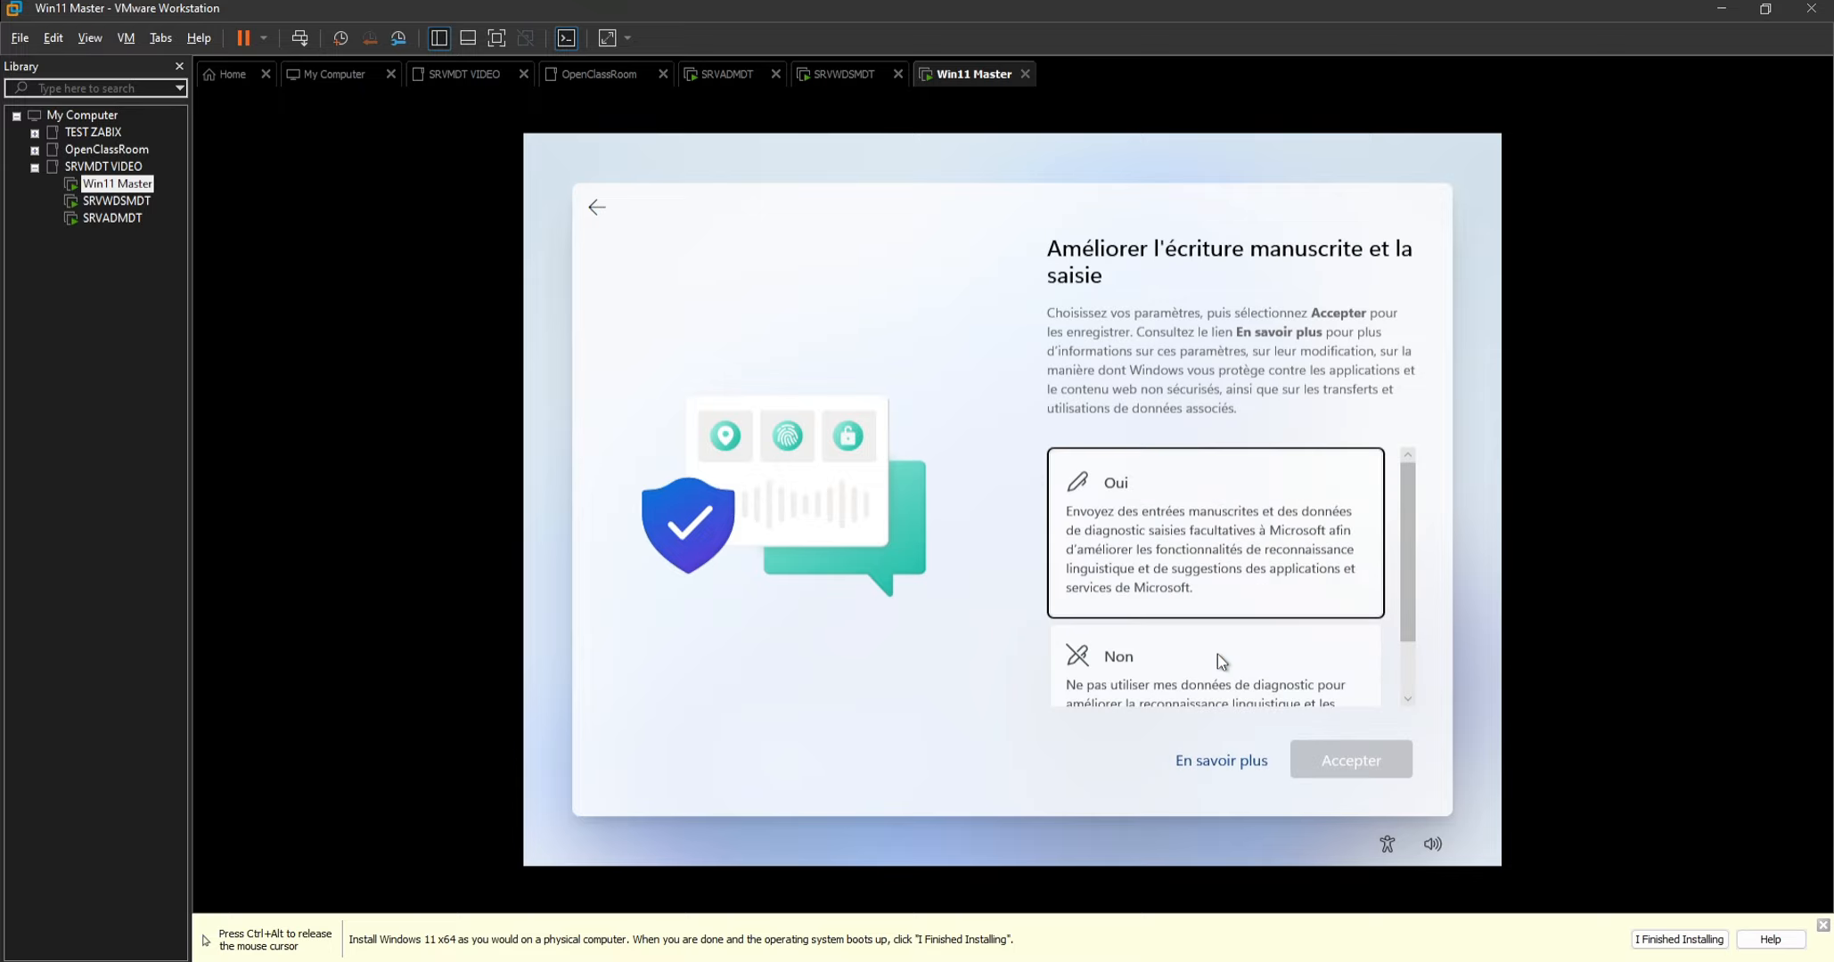
pyautogui.press('Down')
pyautogui.press('Return')
pyautogui.press('Return')
# Answer Non to personalised experiences based on diagnostic data and decline the final privacy option.
pyautogui.press('Down')
pyautogui.press('Return')
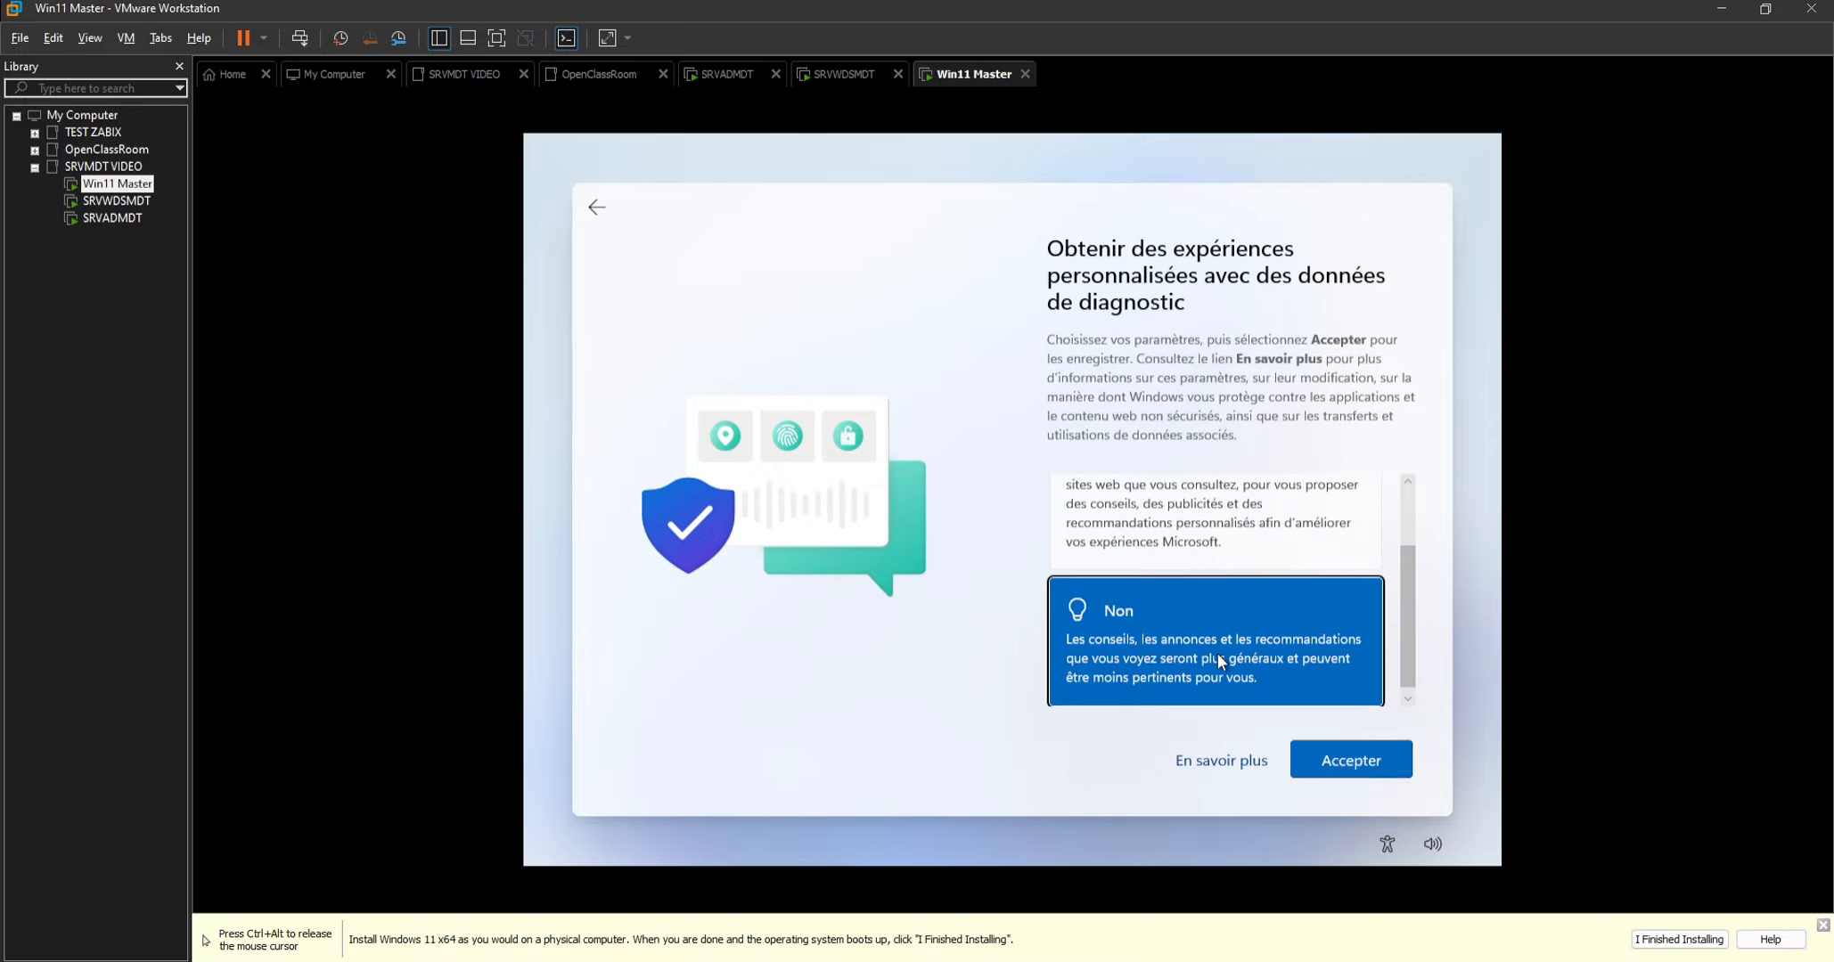
pyautogui.press('Return')
pyautogui.press('Down')
pyautogui.press('Return')
pyautogui.press('Return')
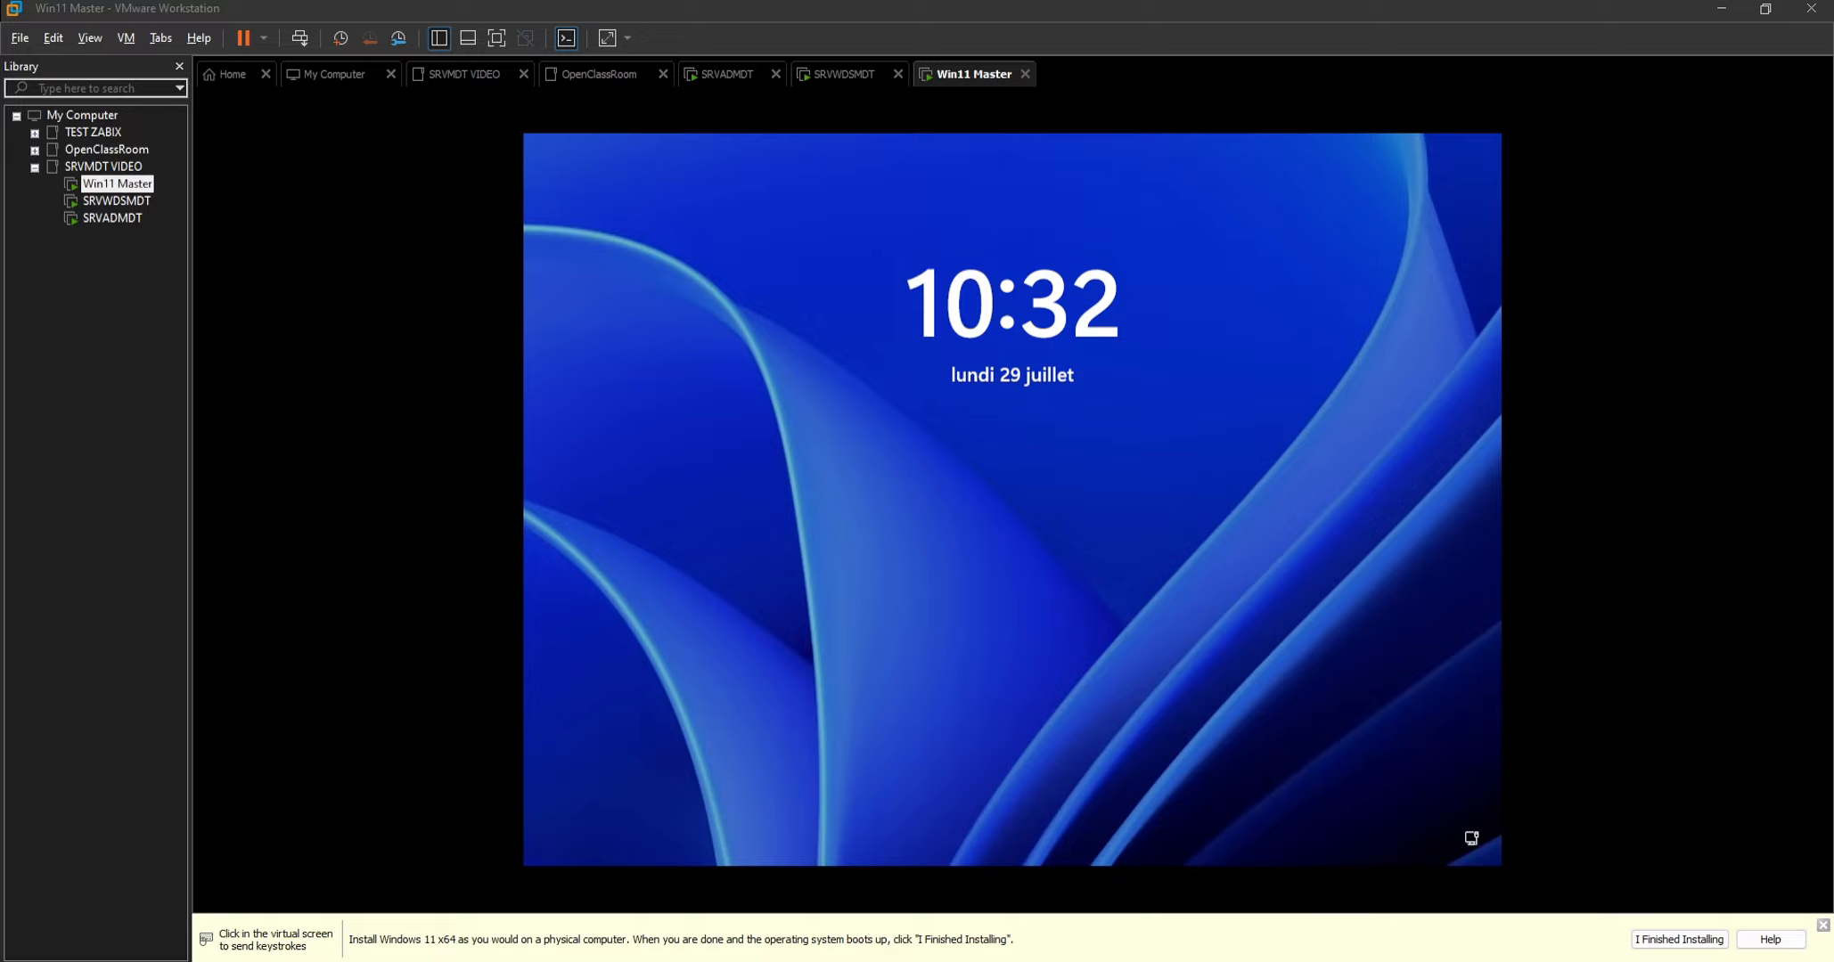
# Sign in to Windows on Win11 Master with the local account's password.
pyautogui.click(896, 582)
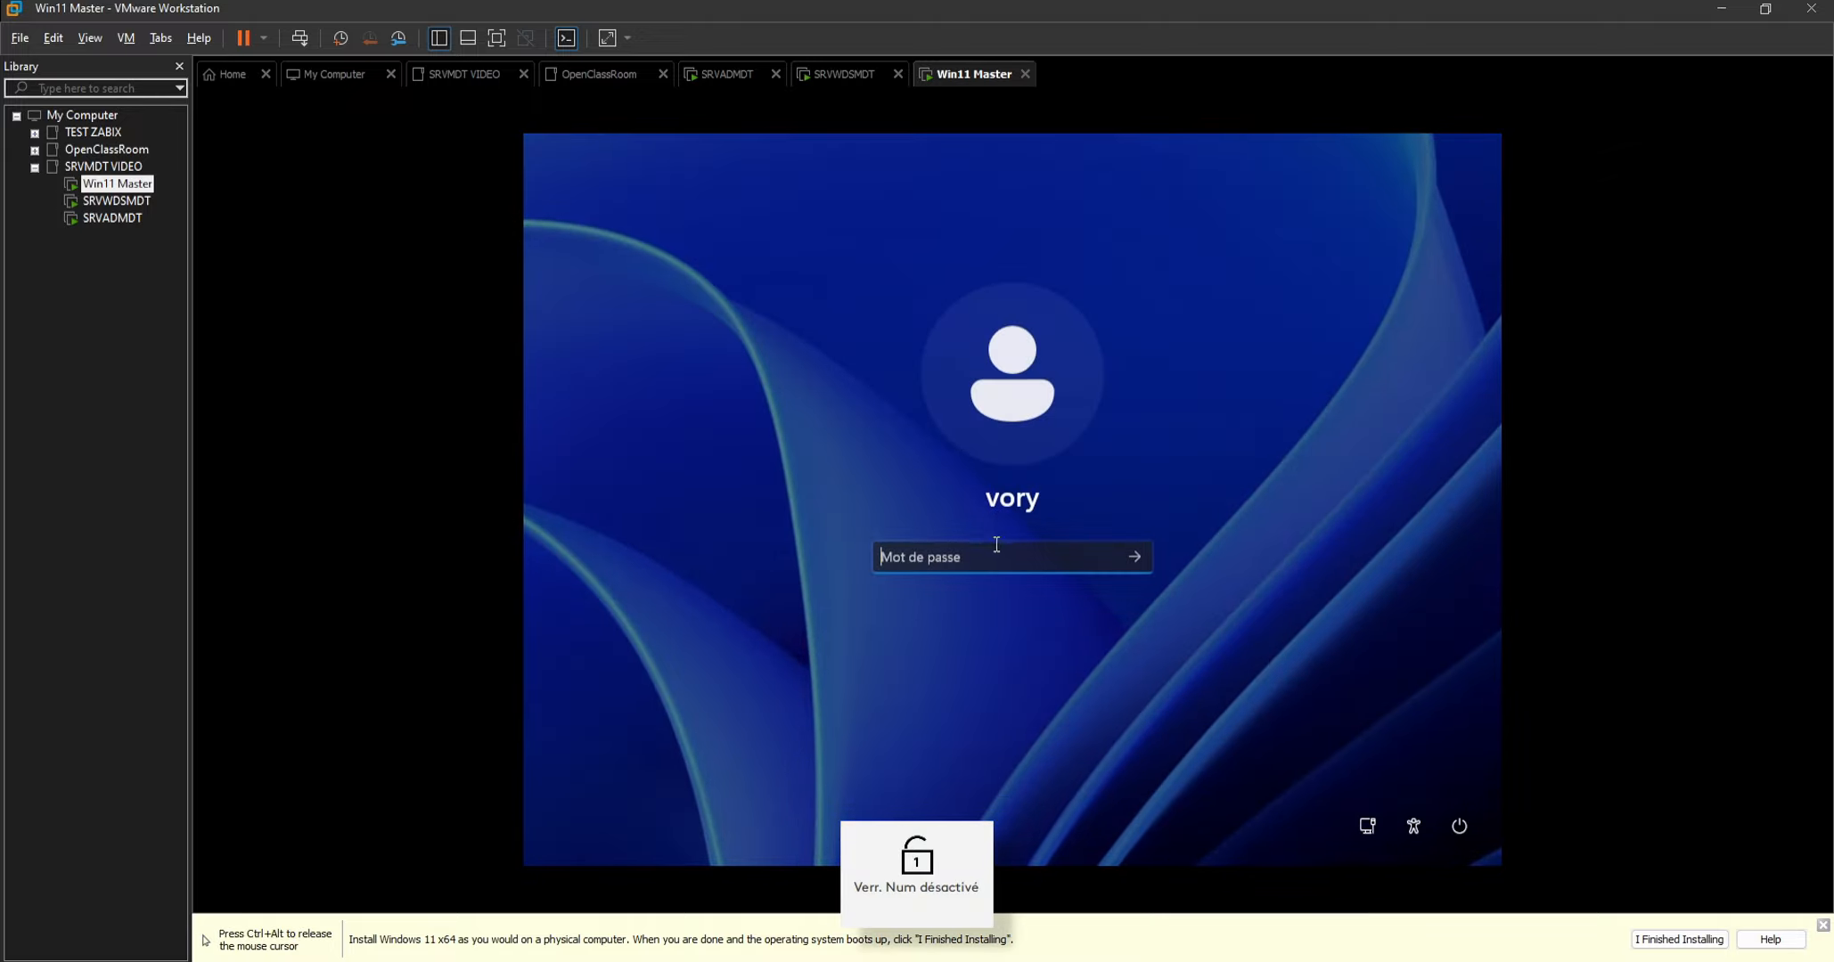
pyautogui.write('a')
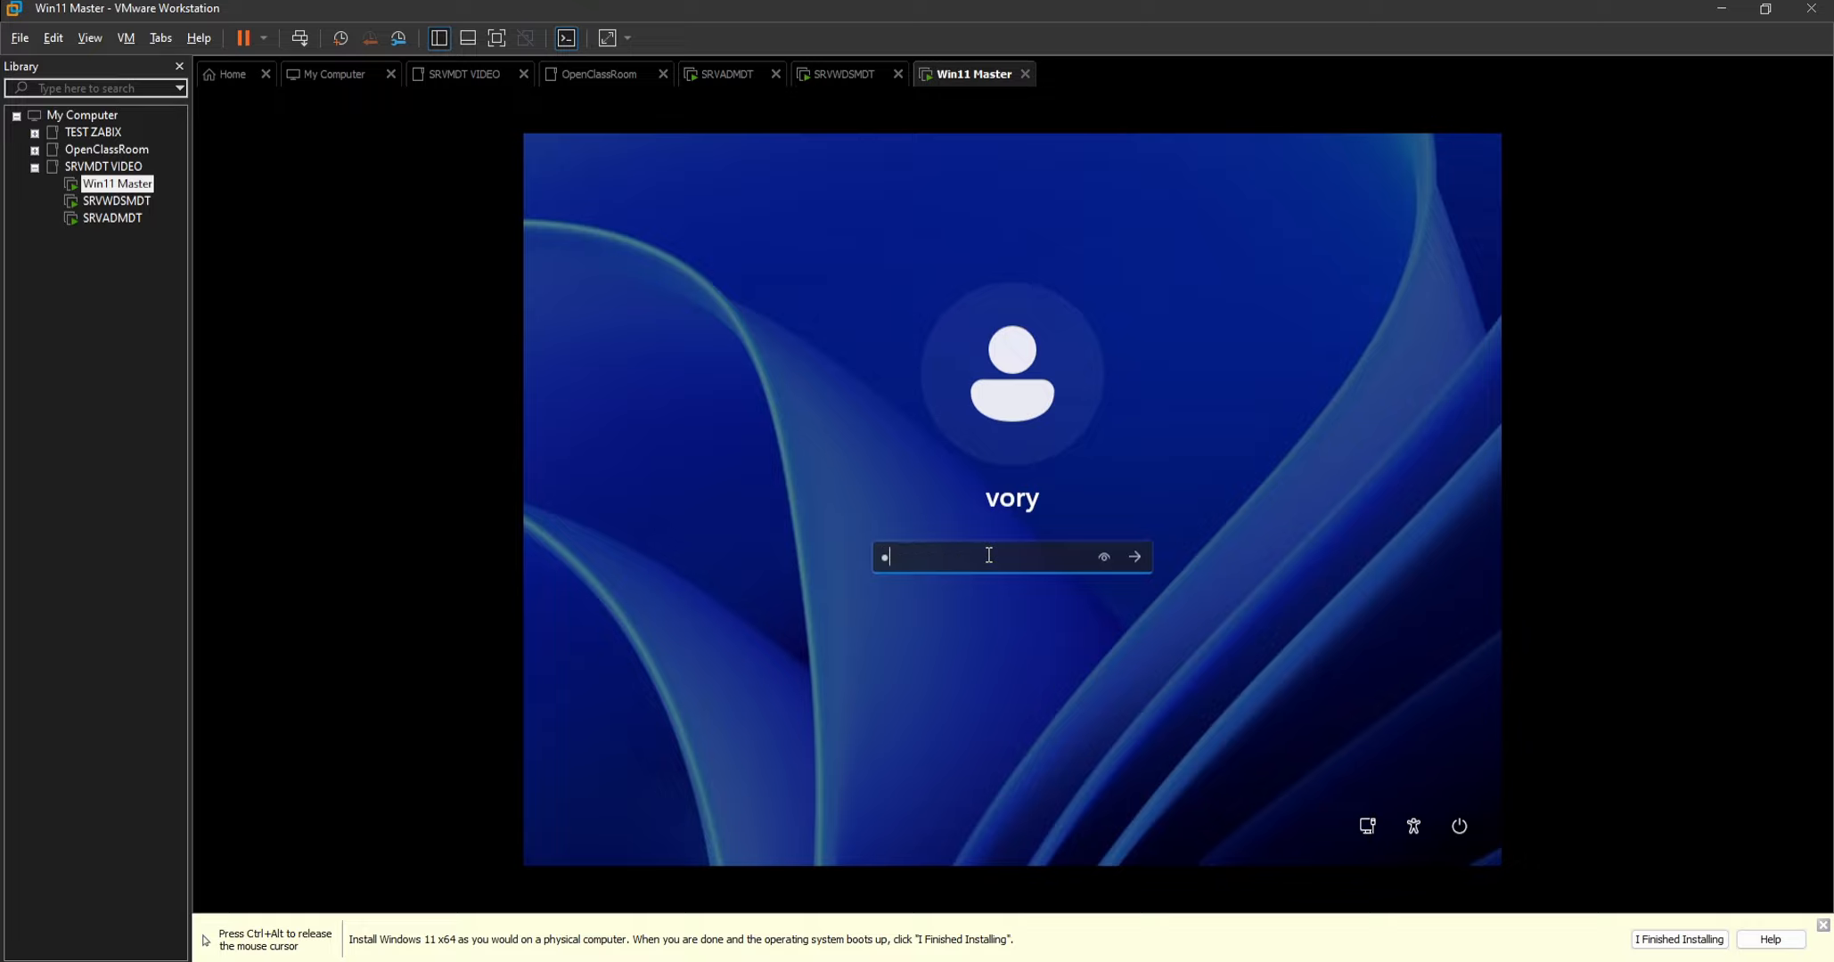
pyautogui.press('Return')
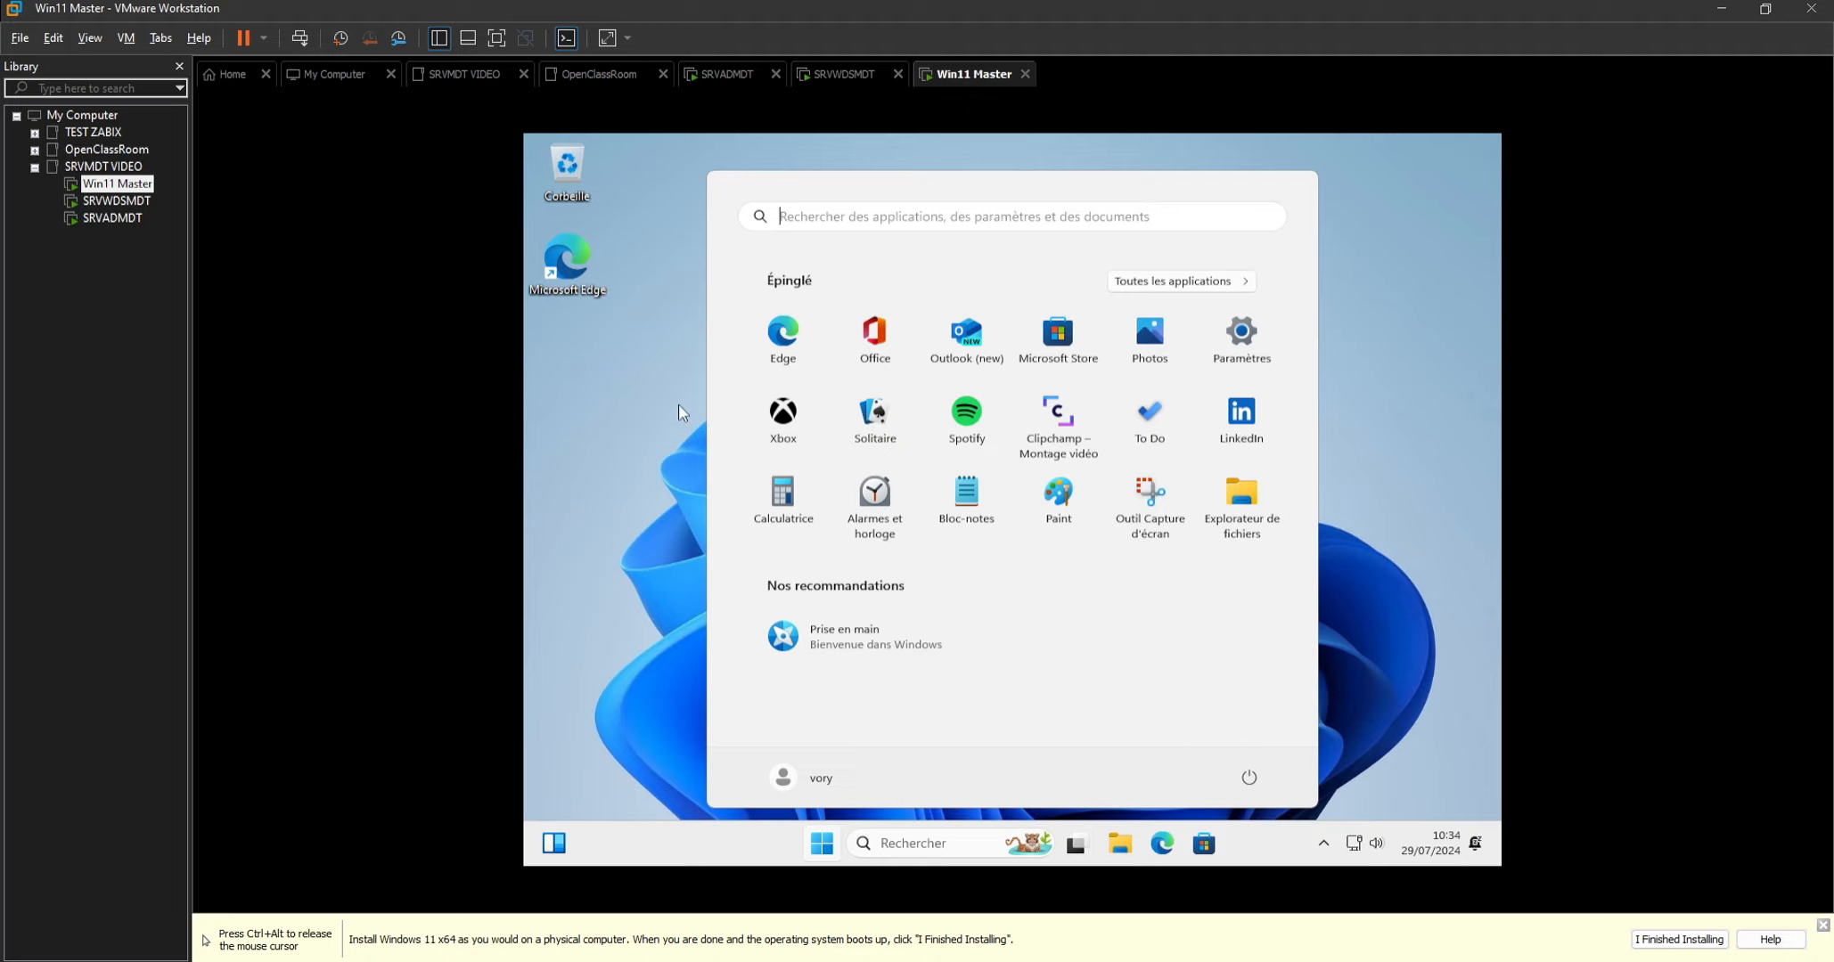
# Launch the VMware Tools installation for Win11 Master, run setup64.exe from the DVD drive and authorise its changes.
pyautogui.click(634, 391)
pyautogui.rightClick(974, 76)
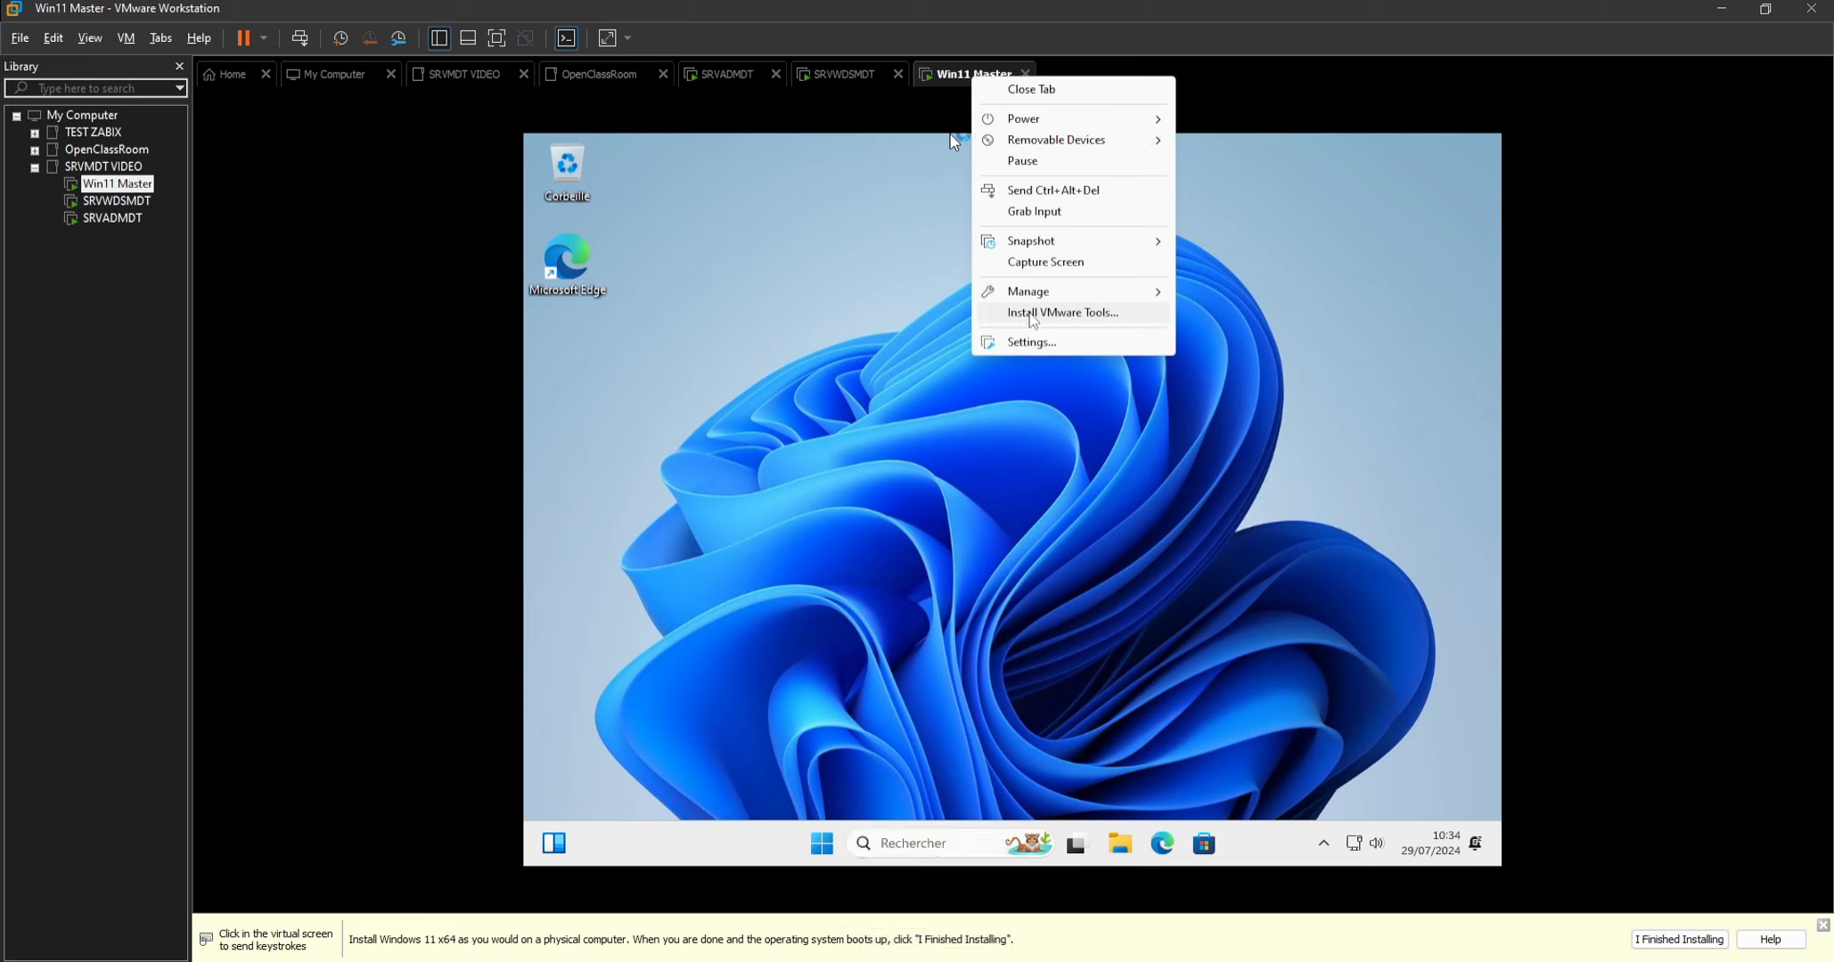
pyautogui.click(1032, 314)
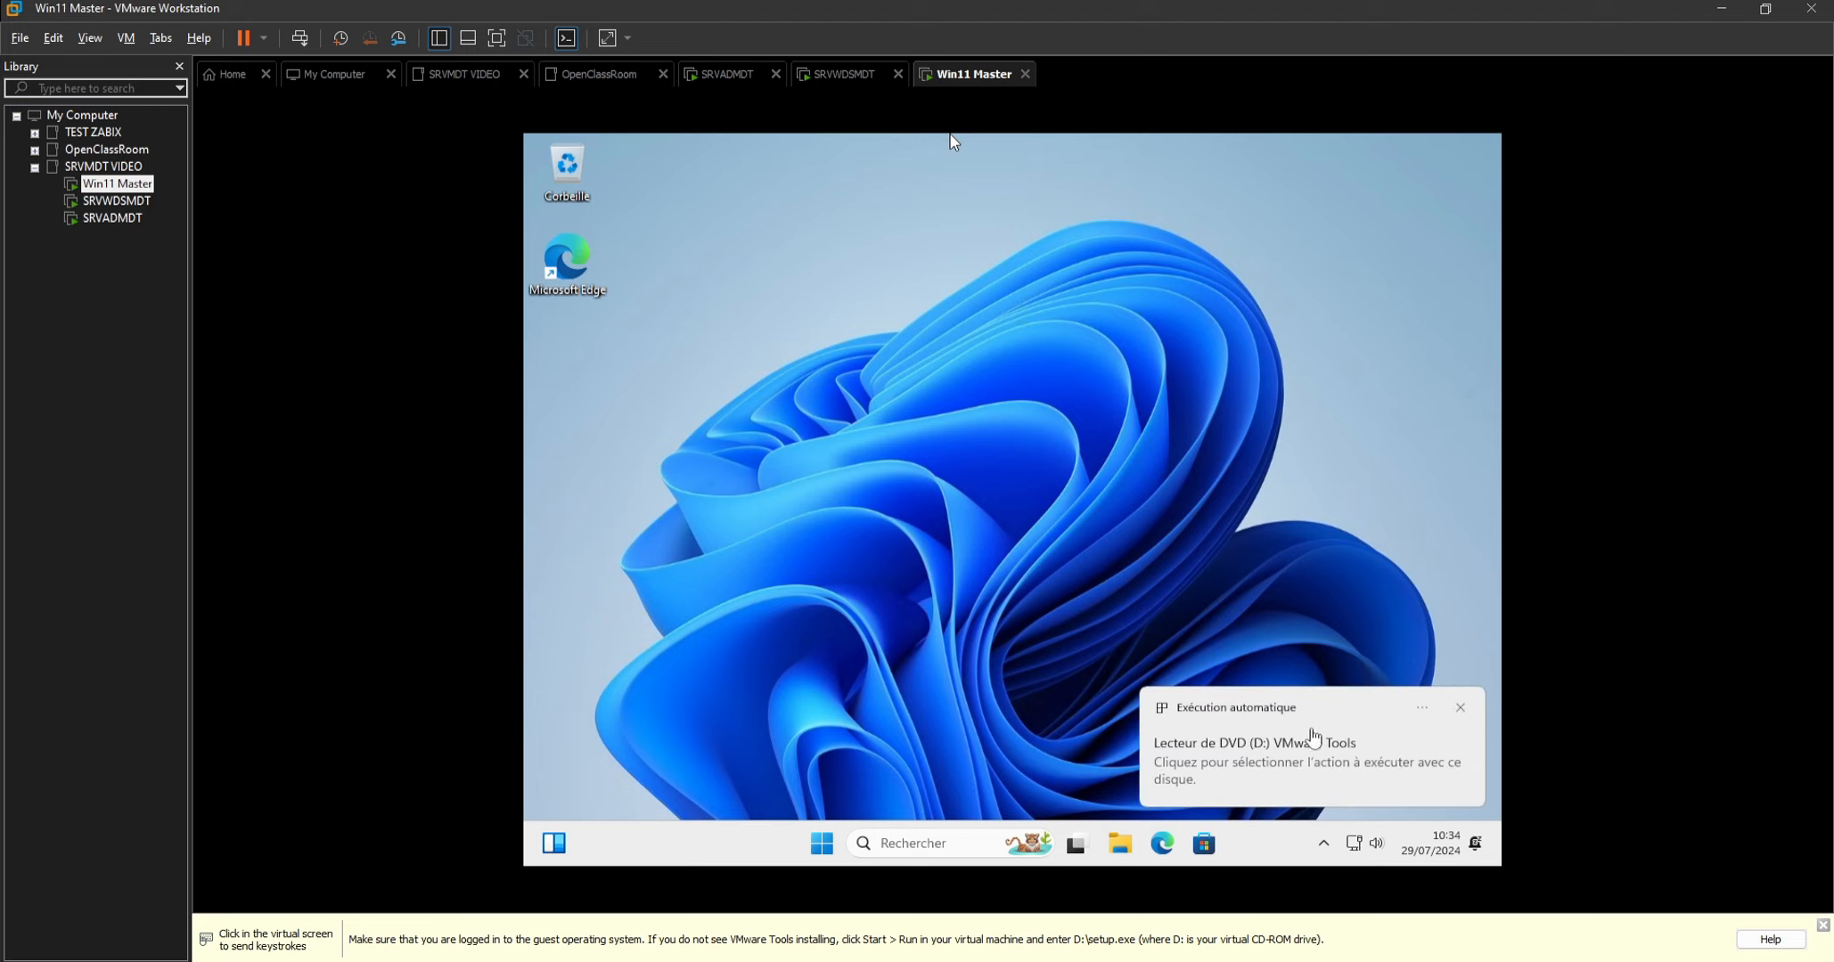
pyautogui.click(1313, 754)
pyautogui.click(1310, 752)
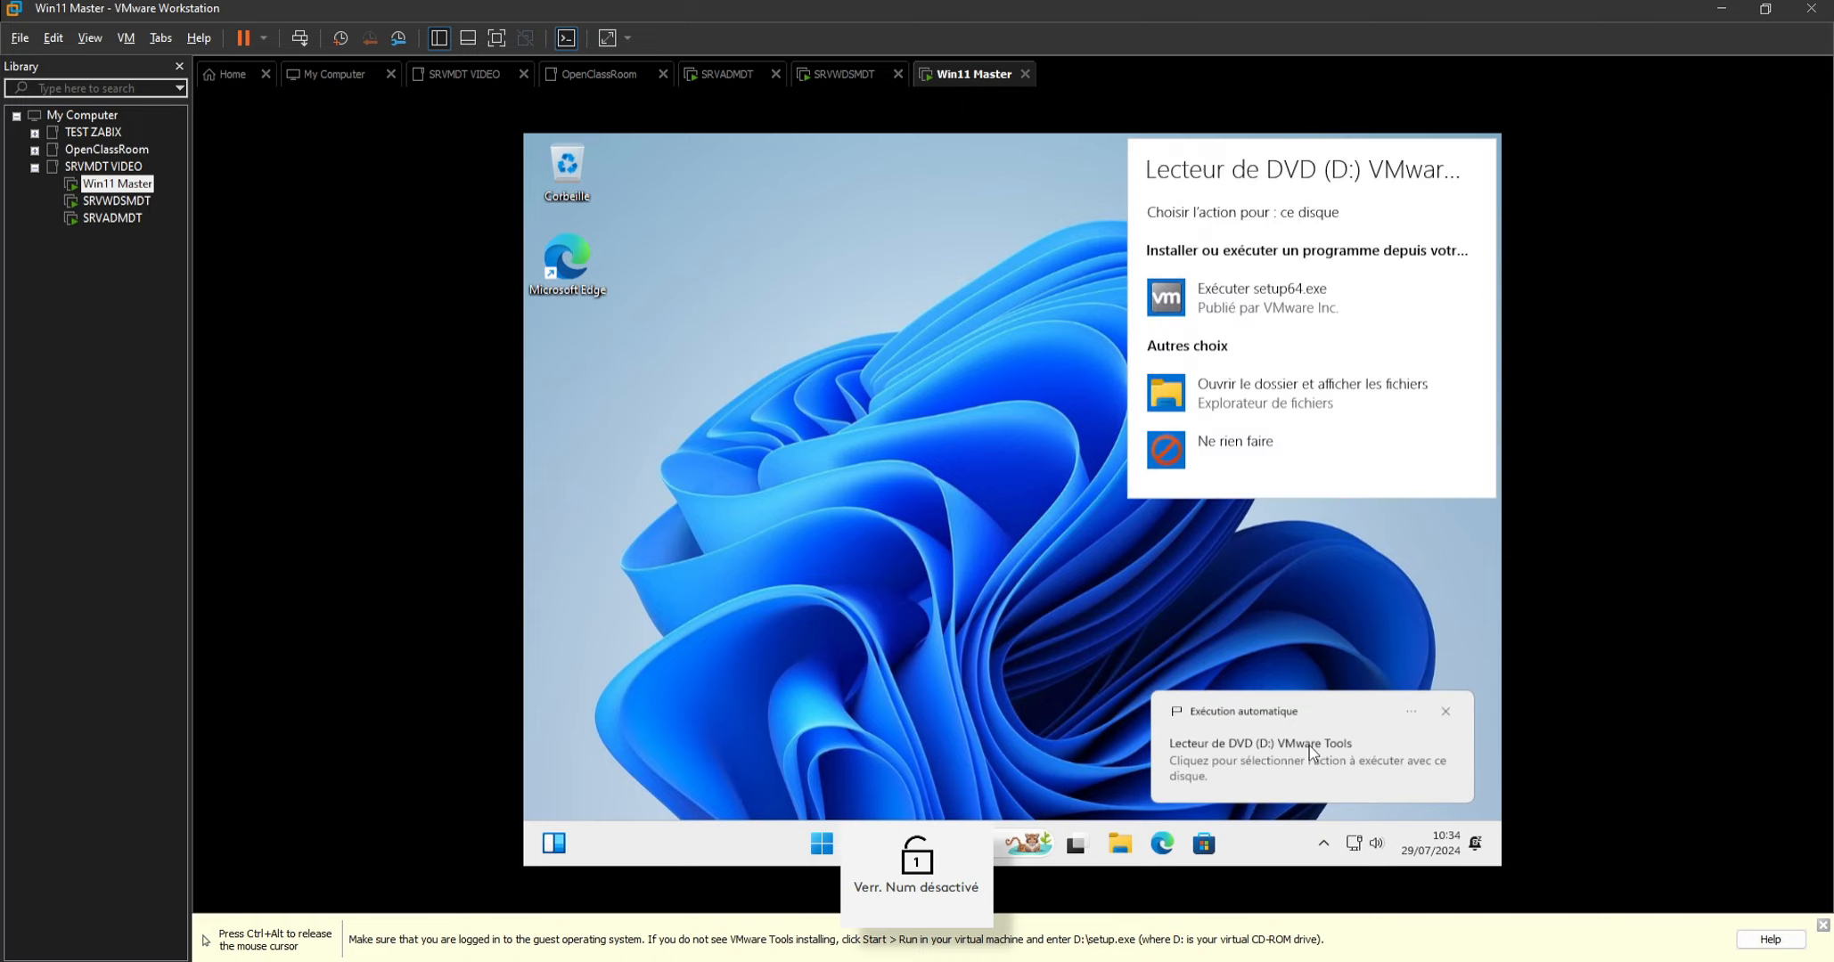
pyautogui.click(1271, 308)
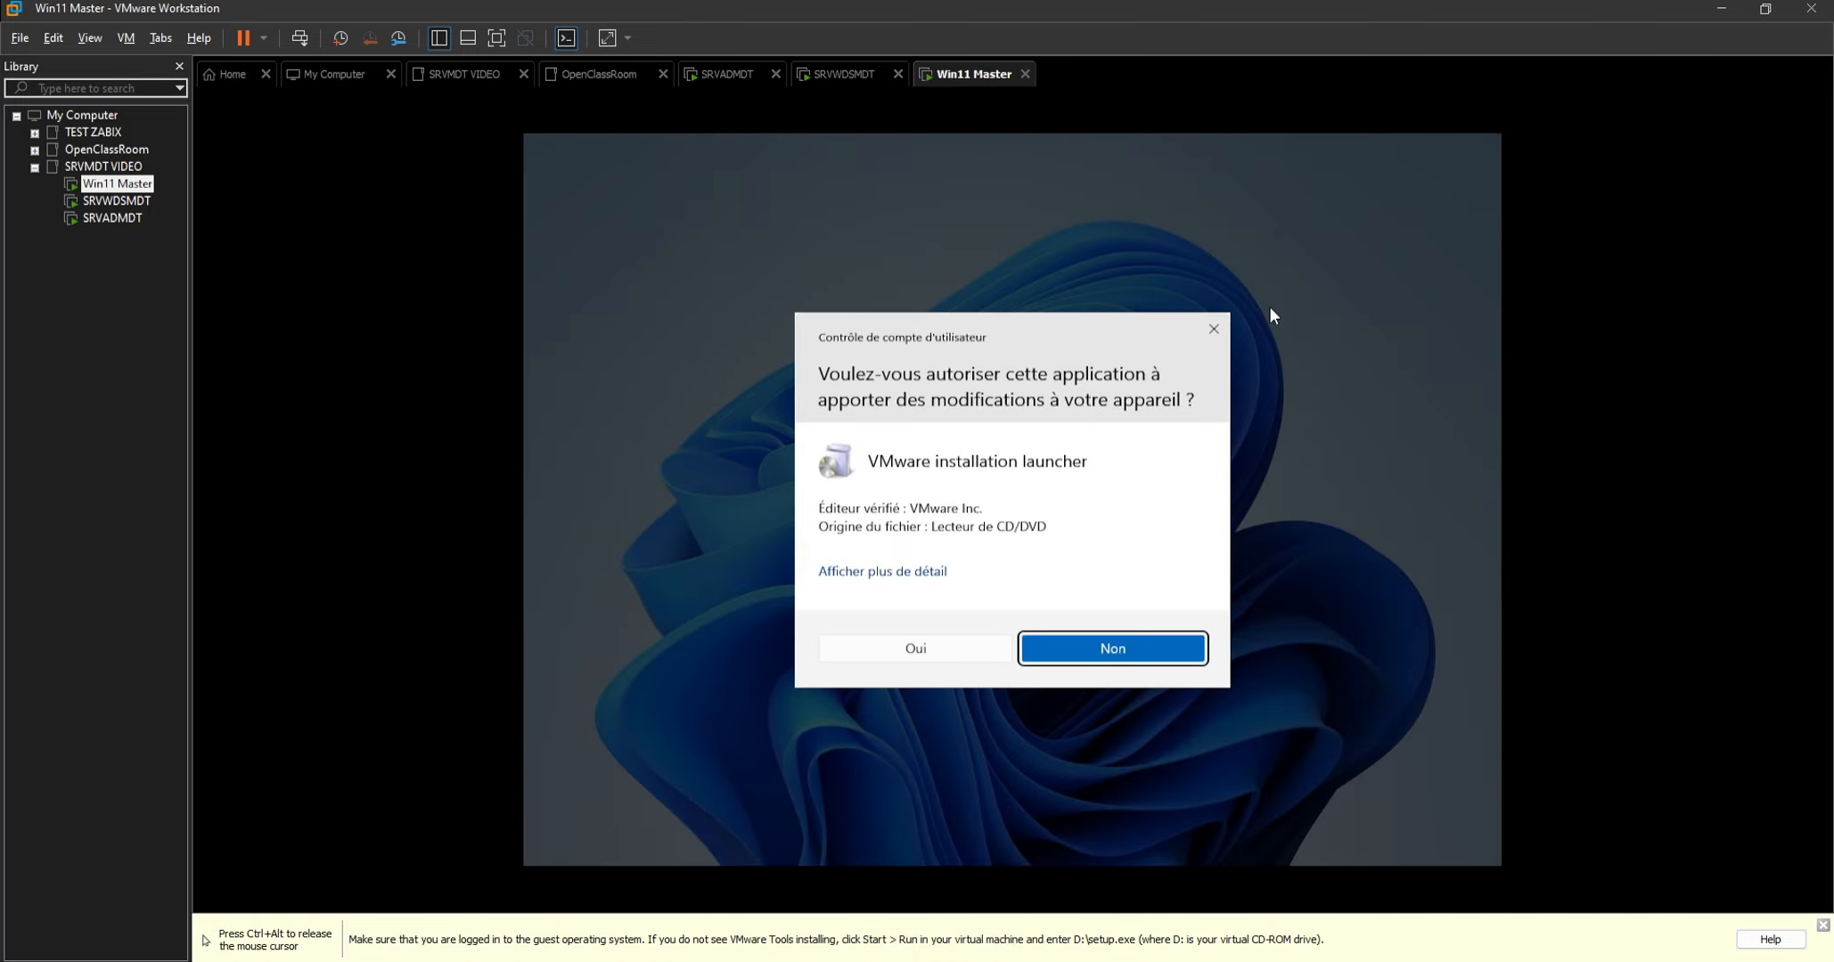
pyautogui.click(911, 661)
# Install VMware Tools with the Complète installation type, finish the wizard and restart the virtual machine.
pyautogui.press('super')
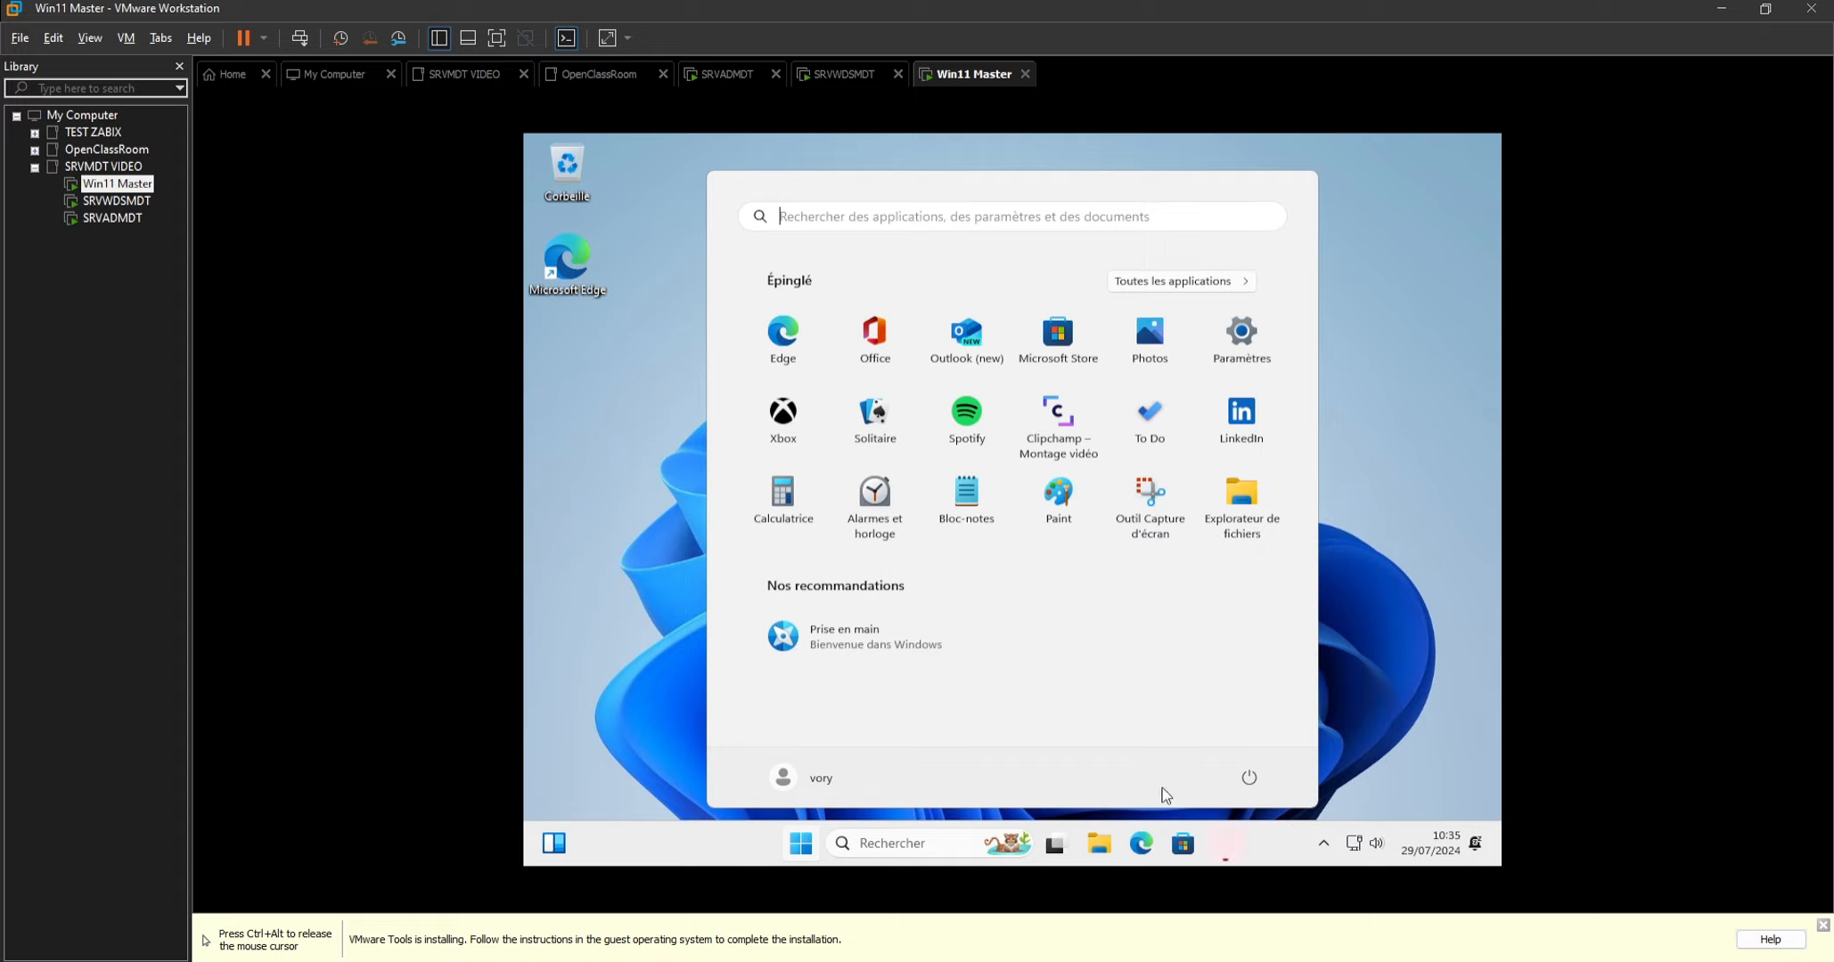
pyautogui.click(1221, 841)
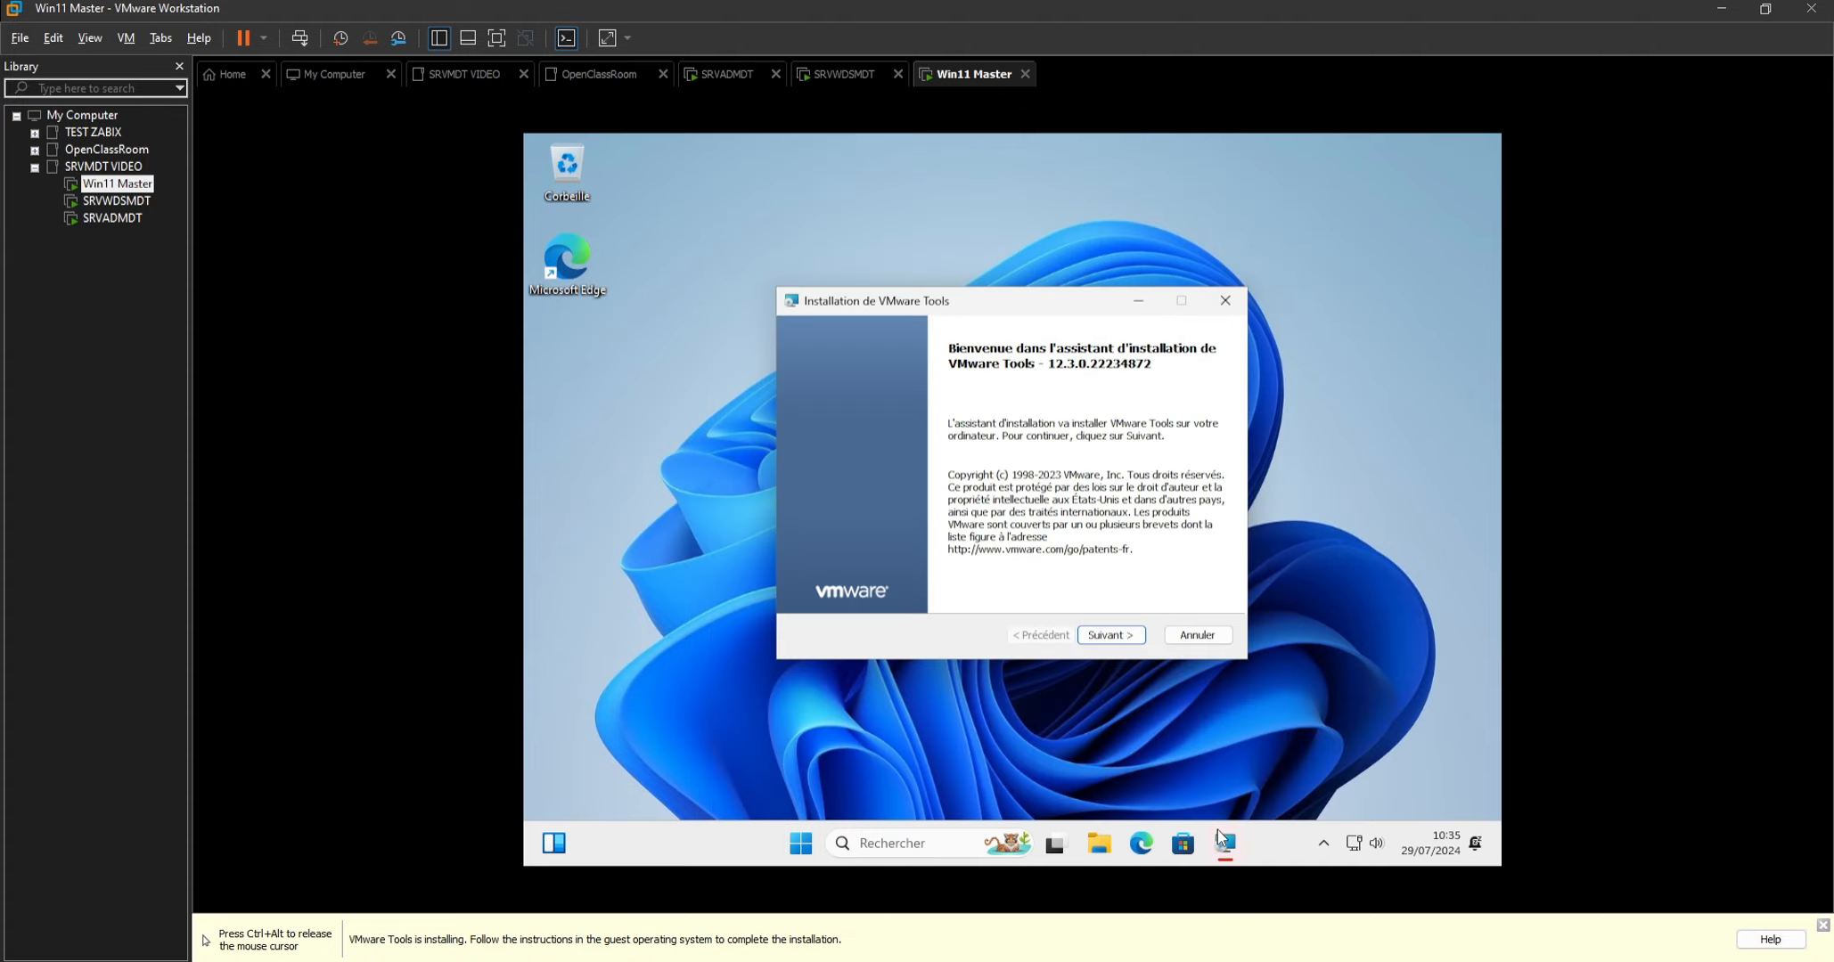
pyautogui.click(1125, 641)
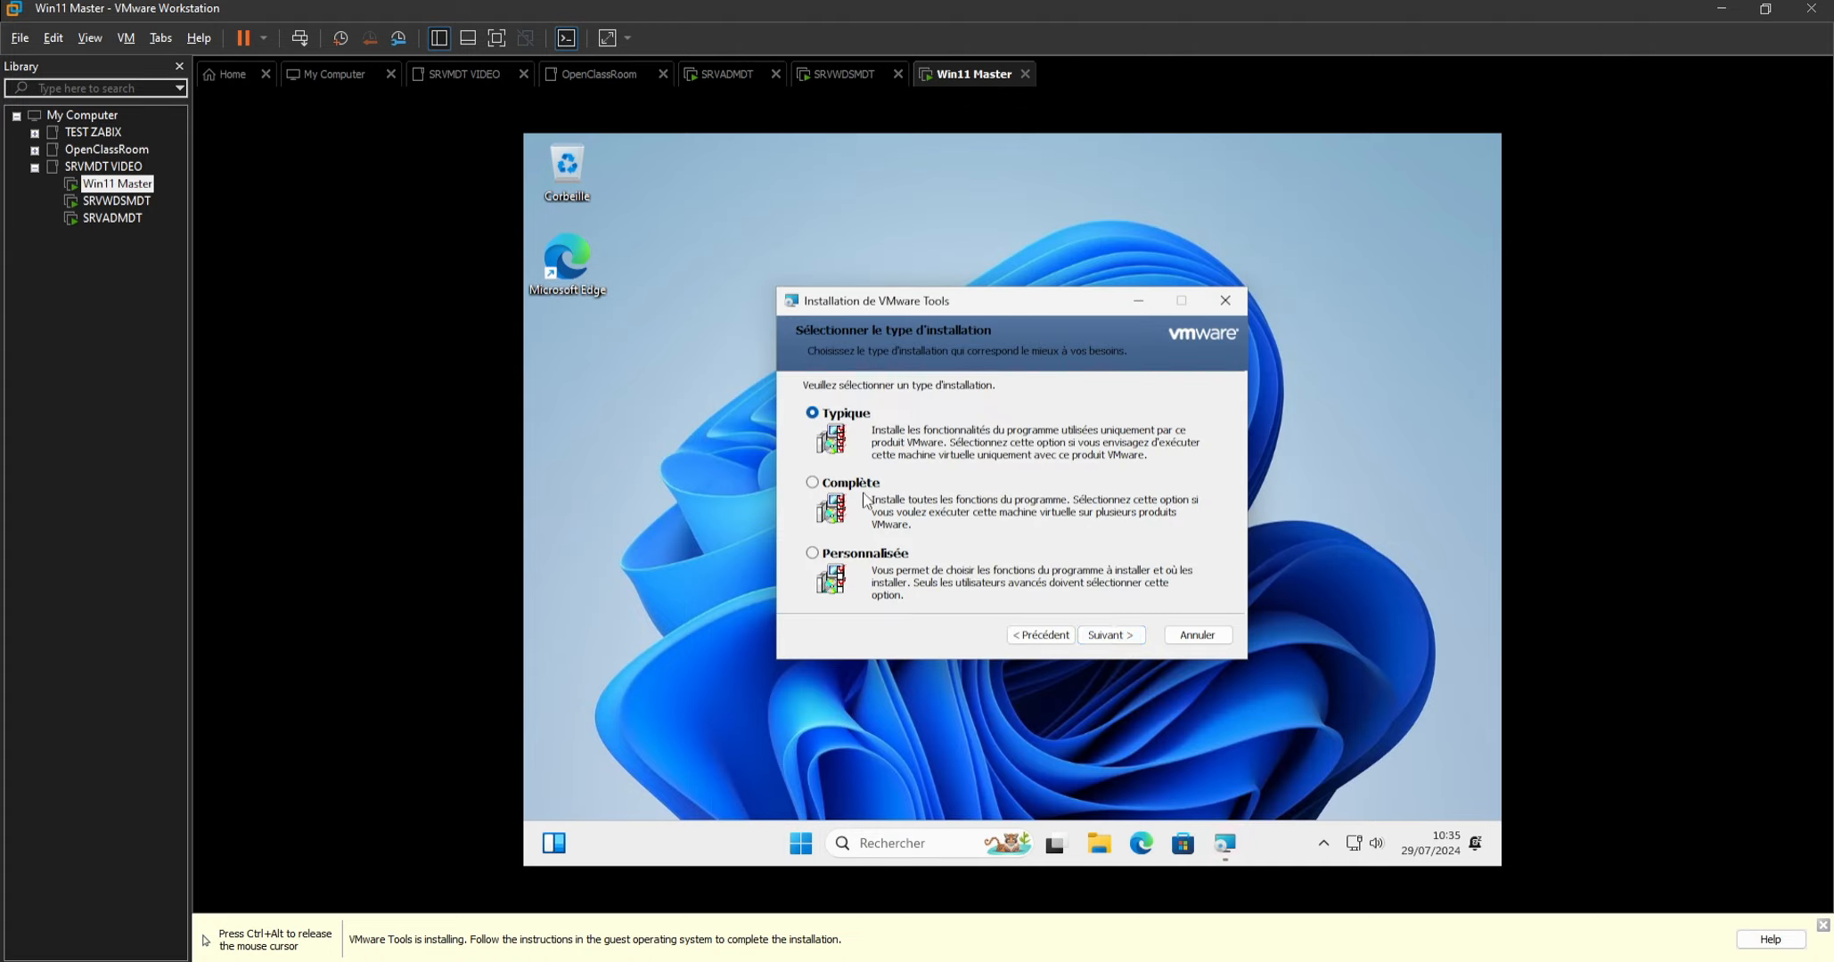
pyautogui.click(861, 487)
pyautogui.click(1112, 638)
pyautogui.click(1113, 637)
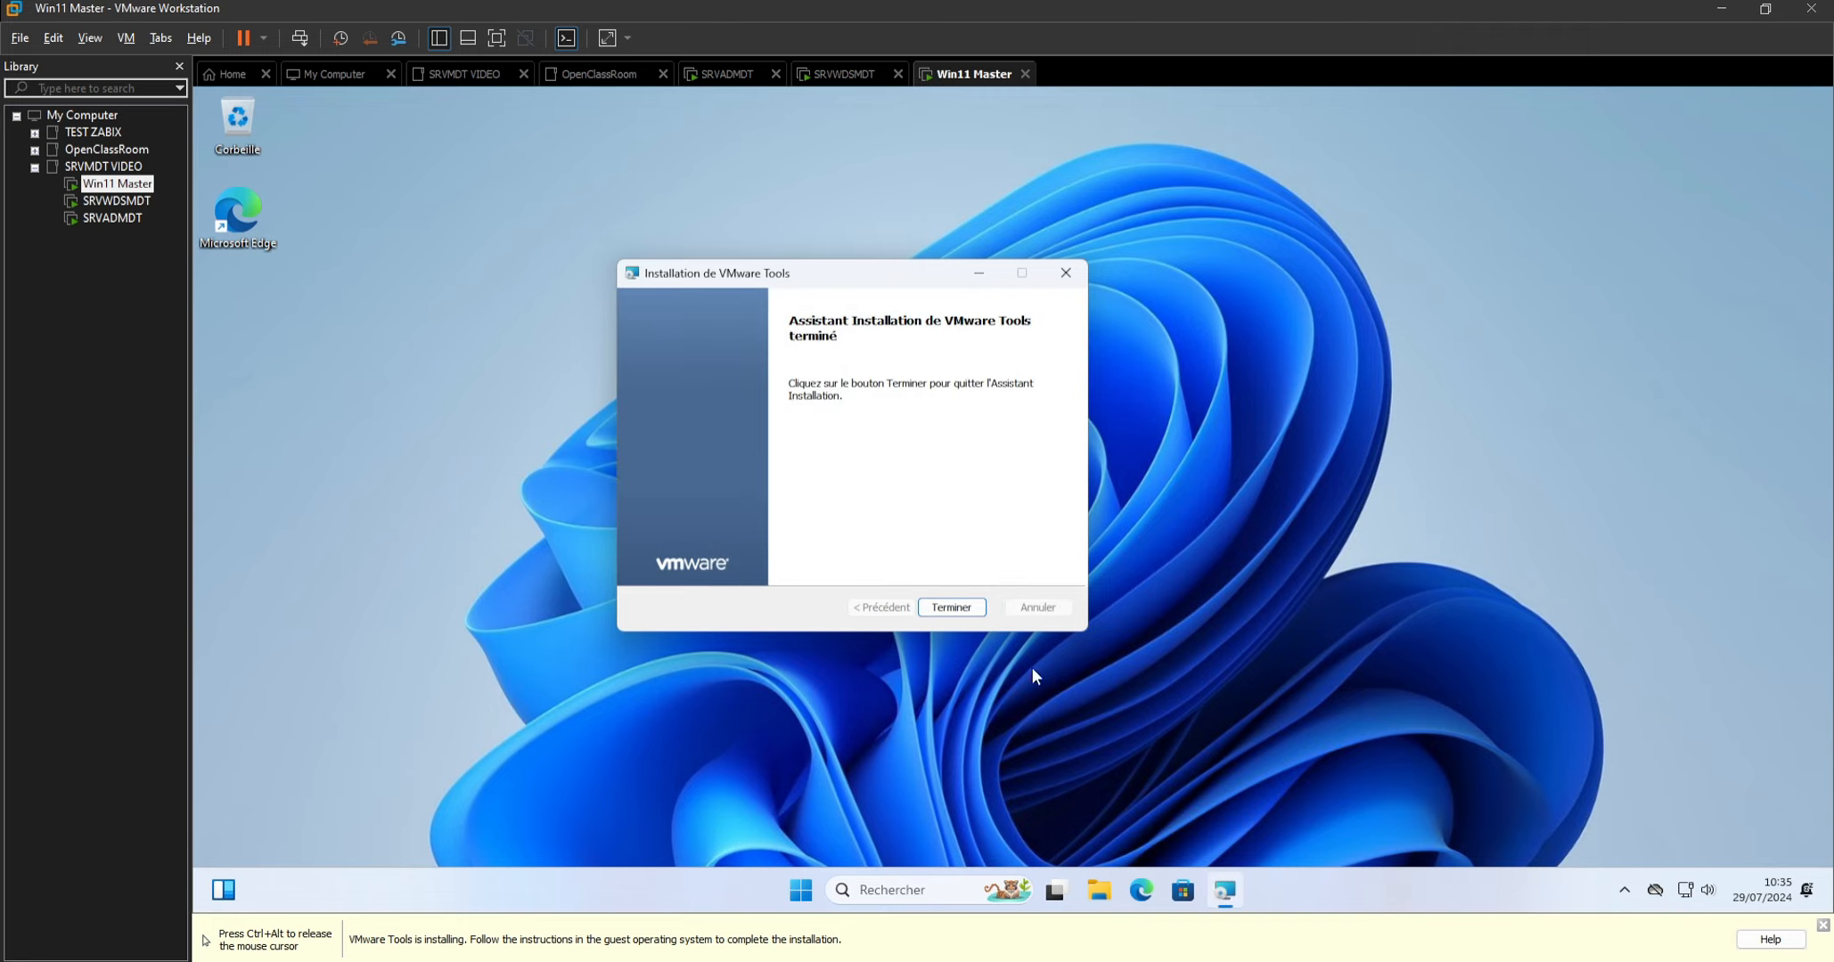
pyautogui.click(952, 608)
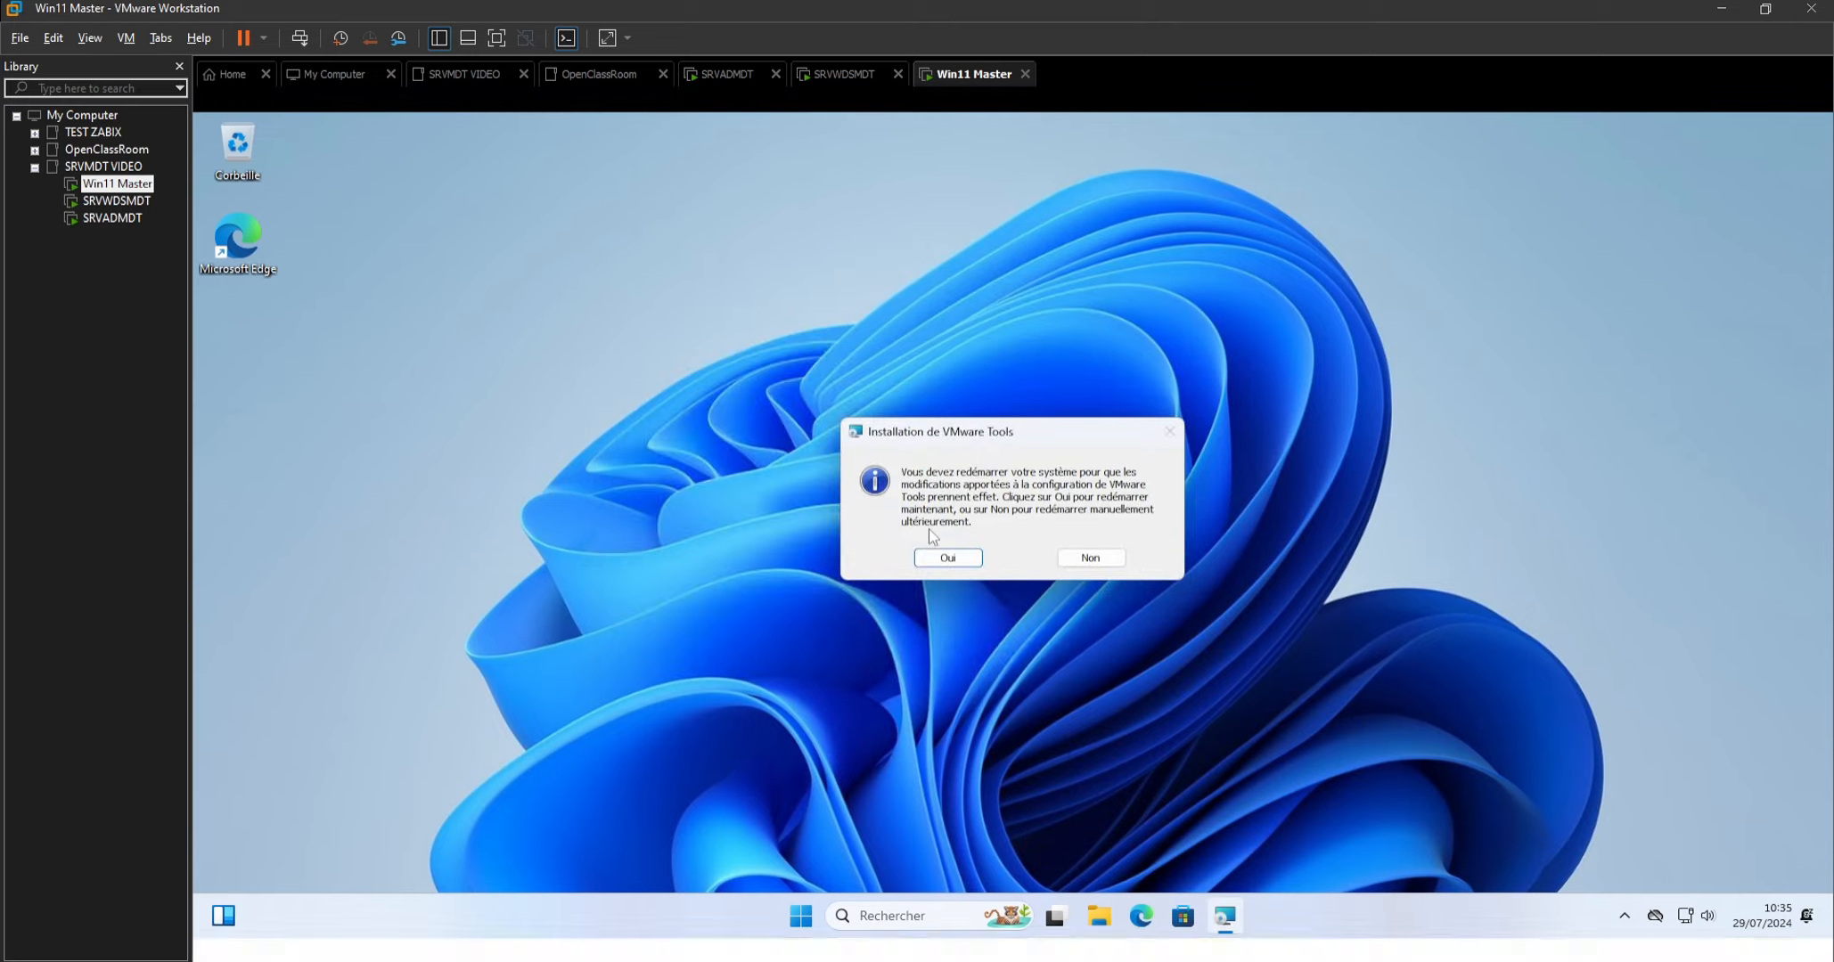
pyautogui.click(934, 555)
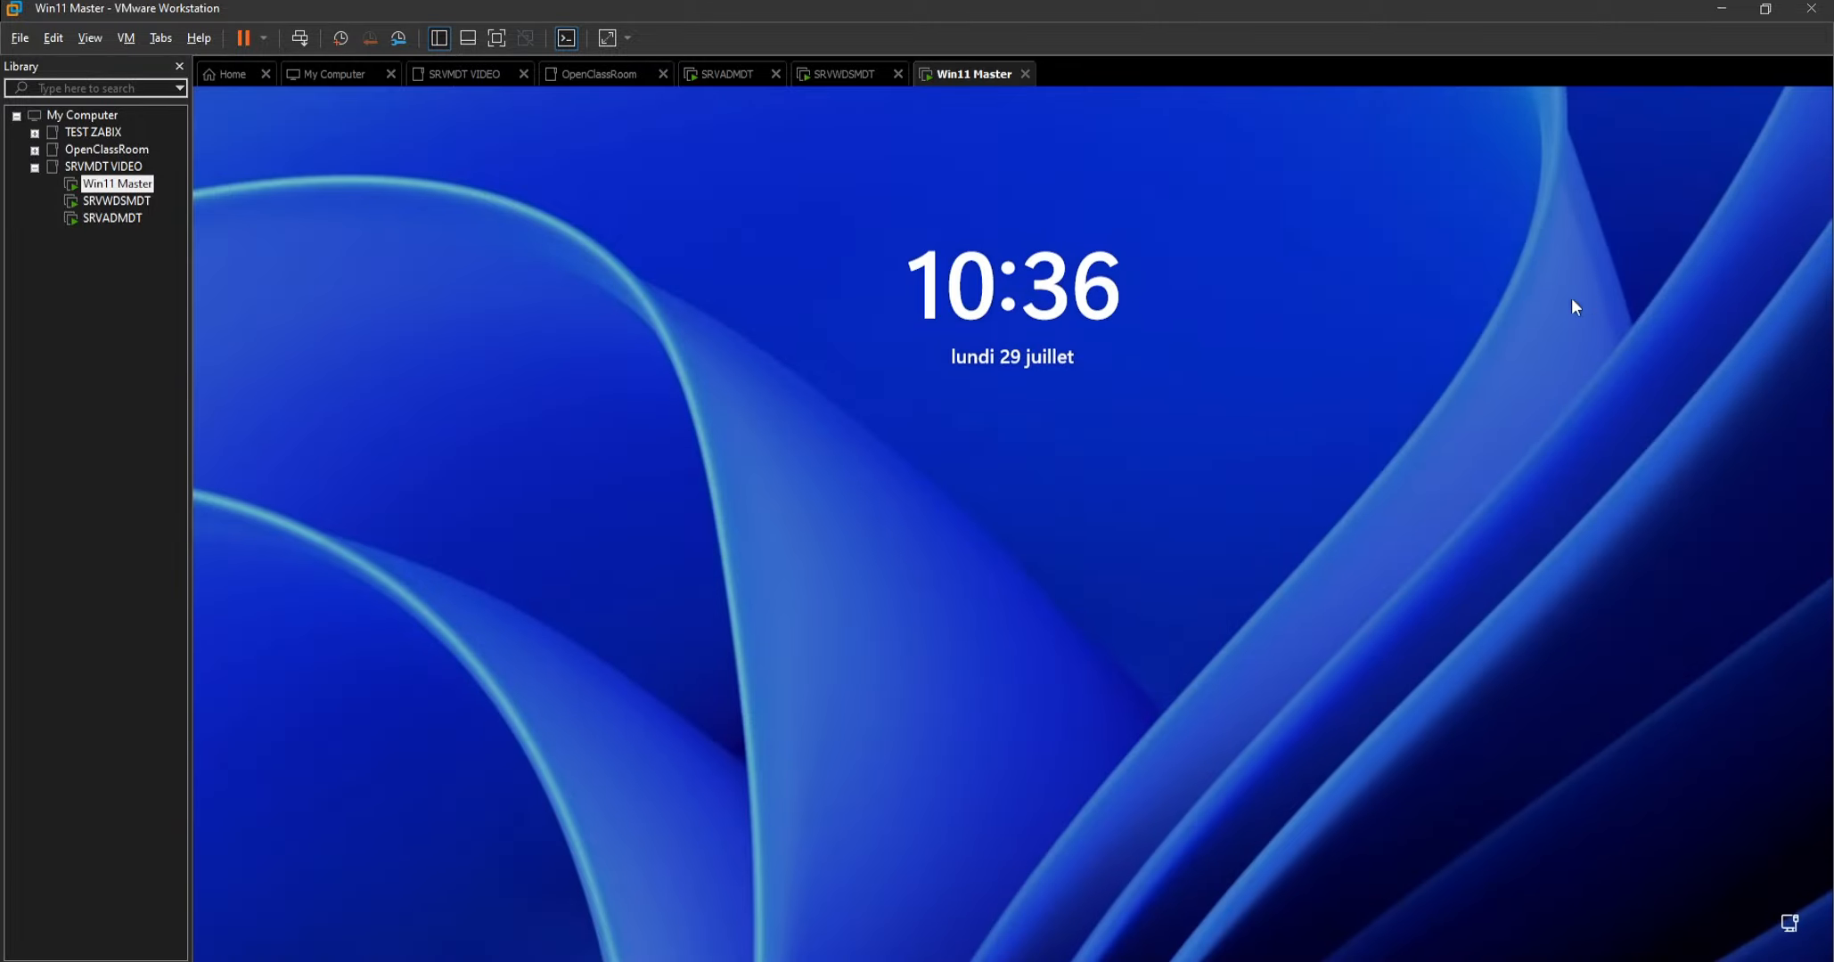
# Unlock the restarted Win11 Master by entering the local account's password.
pyautogui.click(1053, 477)
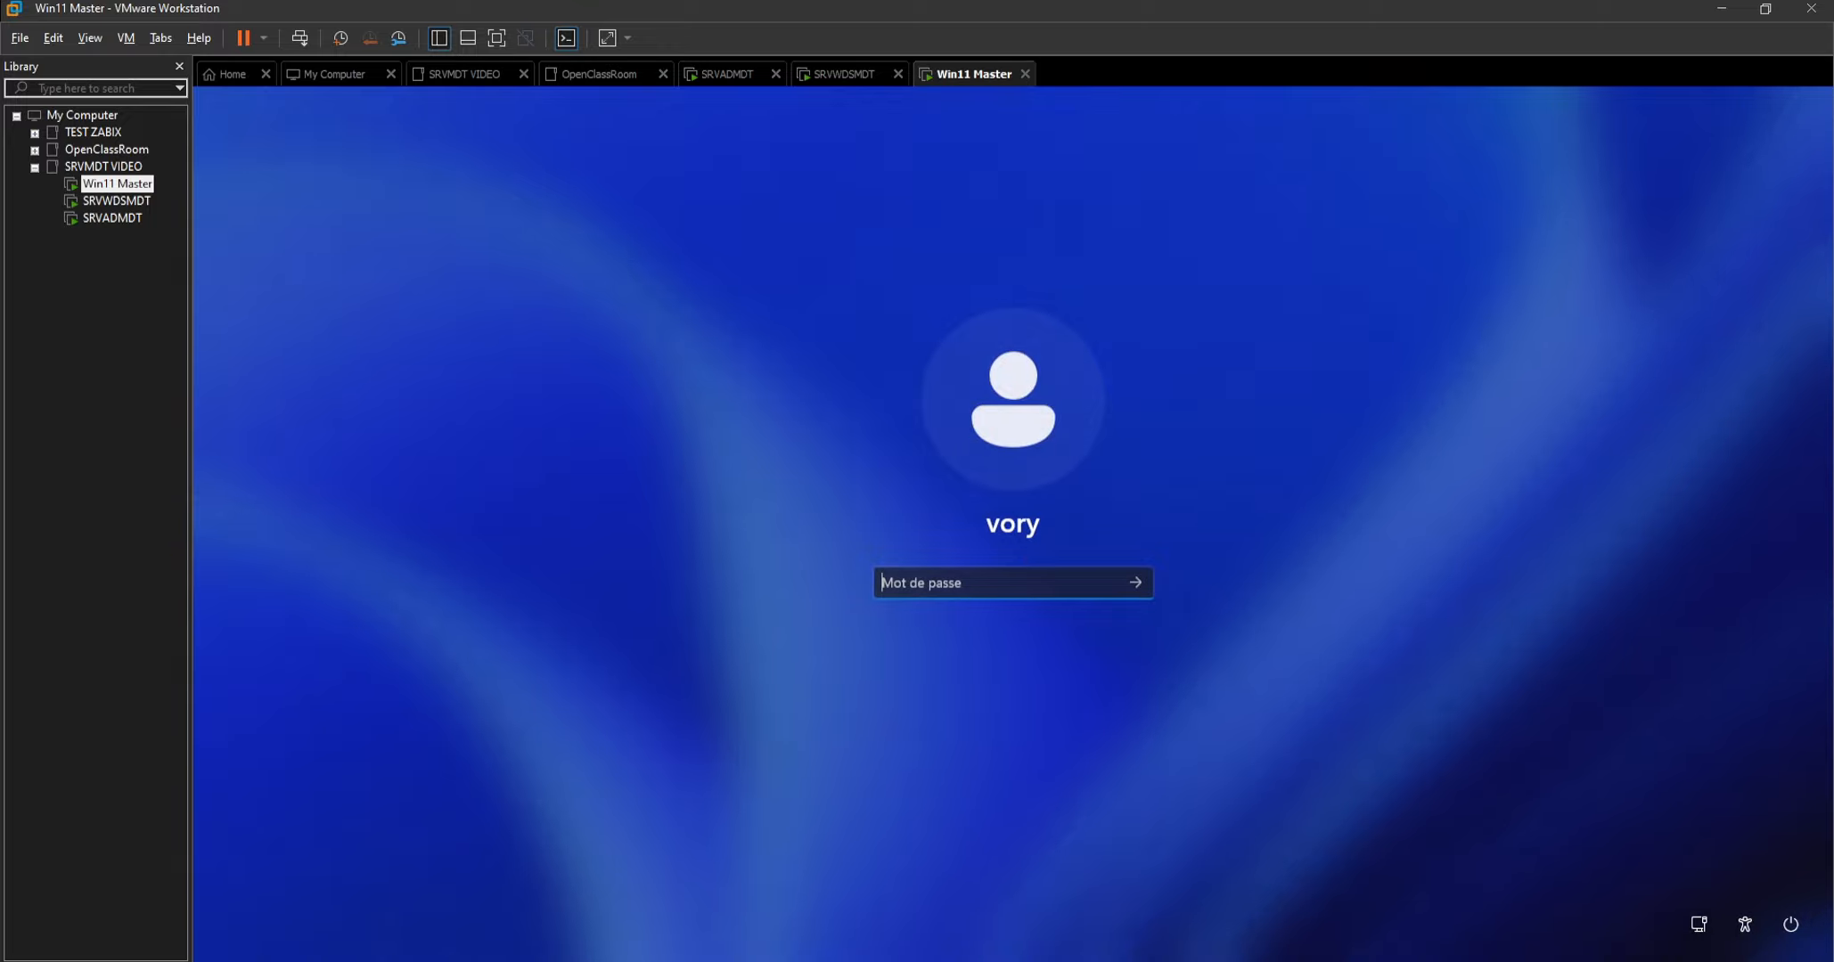
pyautogui.write('********')
pyautogui.press('Return')
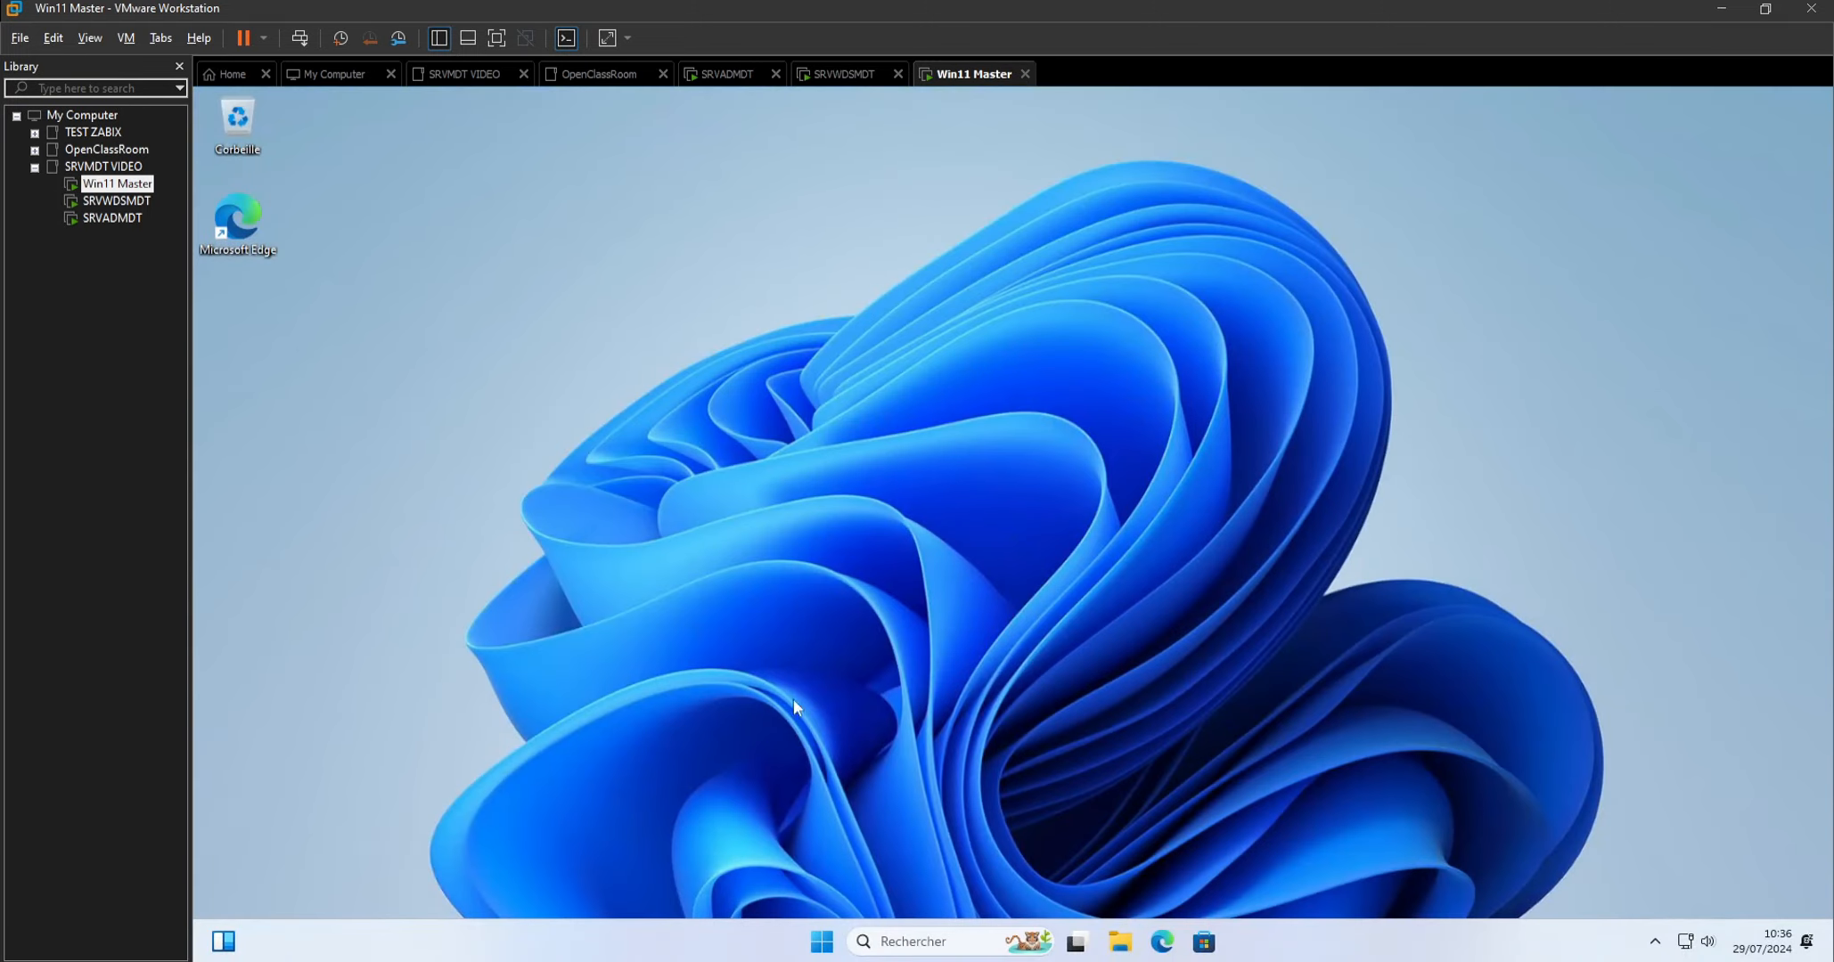
# Try to copy the software folder from the host into Win11 Master's Téléchargements folder, and close File Explorer.
pyautogui.click(1120, 944)
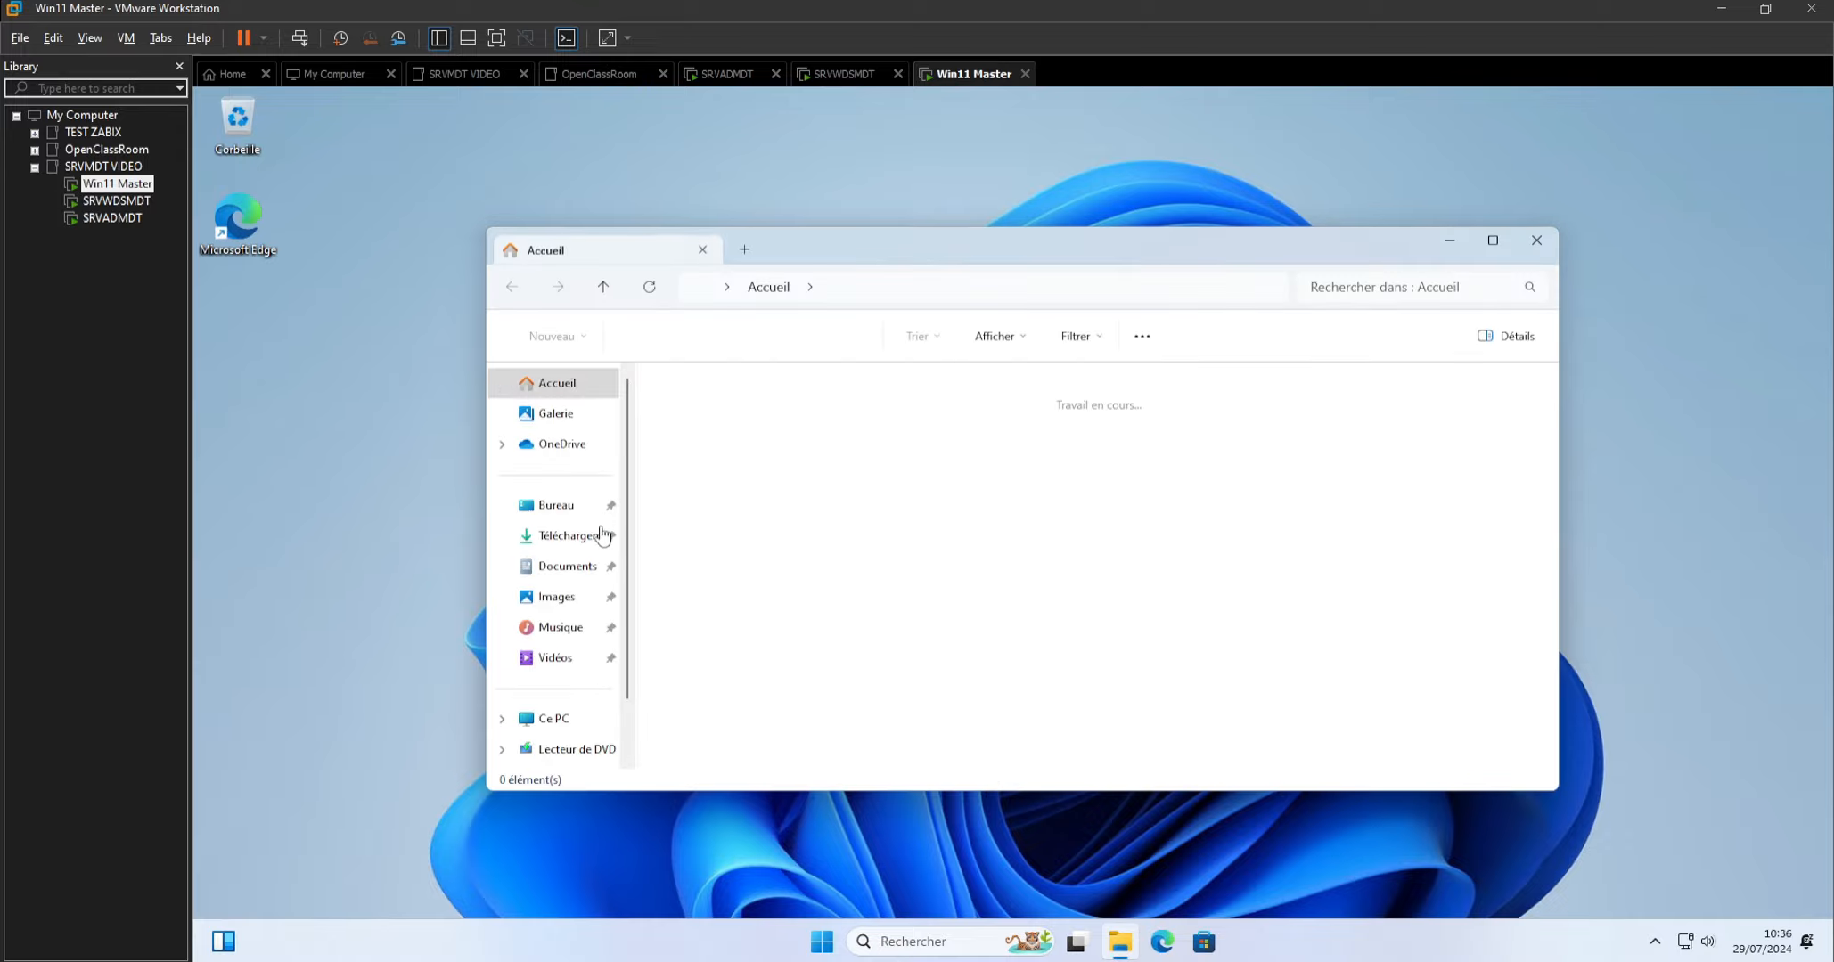
pyautogui.click(584, 544)
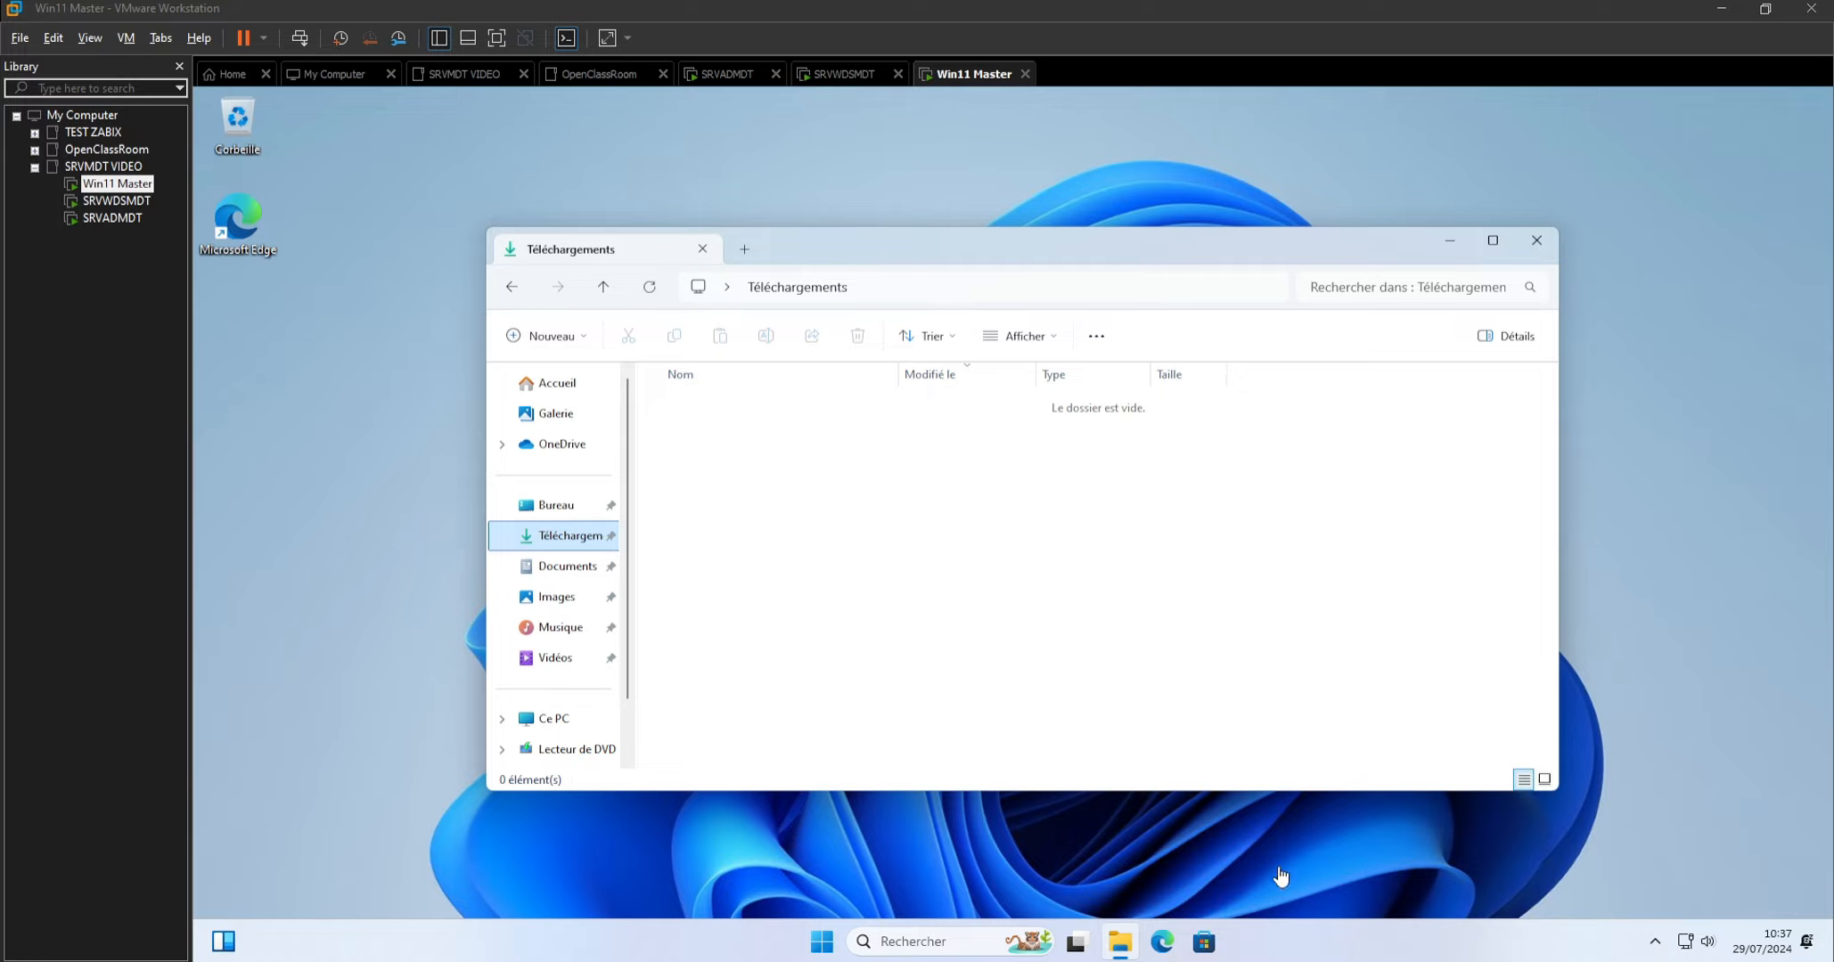
pyautogui.press('Num_Lock')
pyautogui.moveTo(980, 262); pyautogui.dragTo(957, 197)
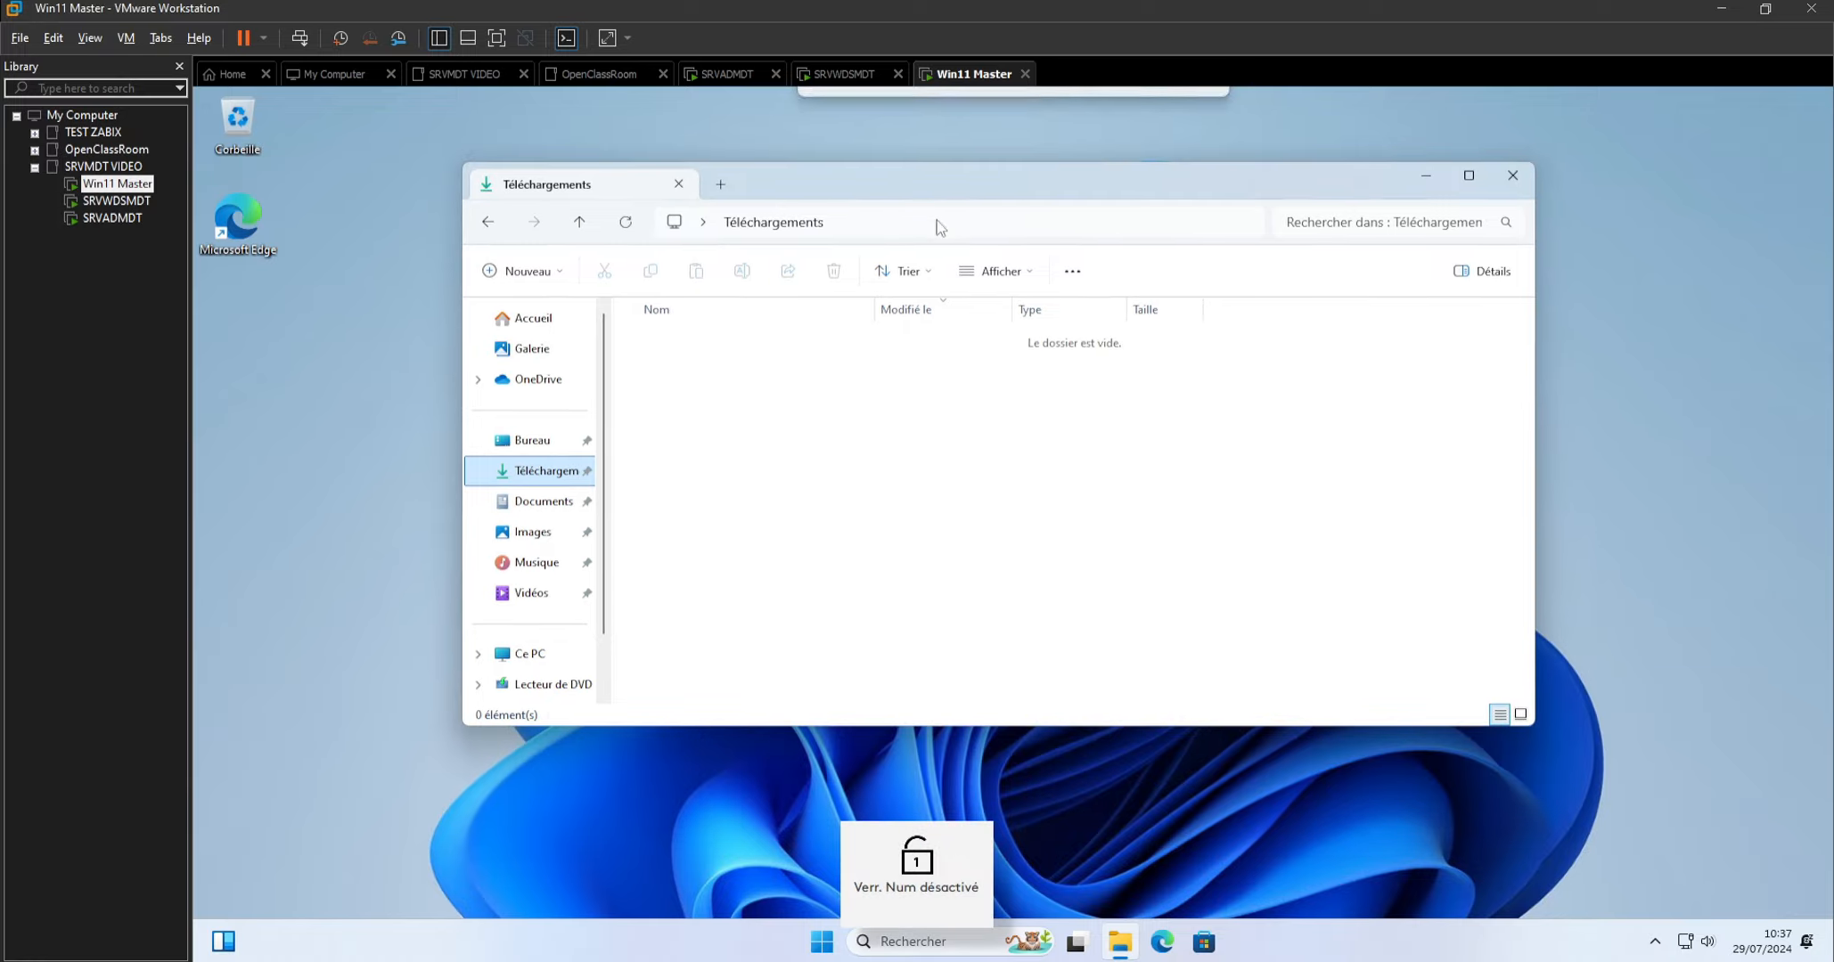
pyautogui.click(539, 501)
pyautogui.click(535, 470)
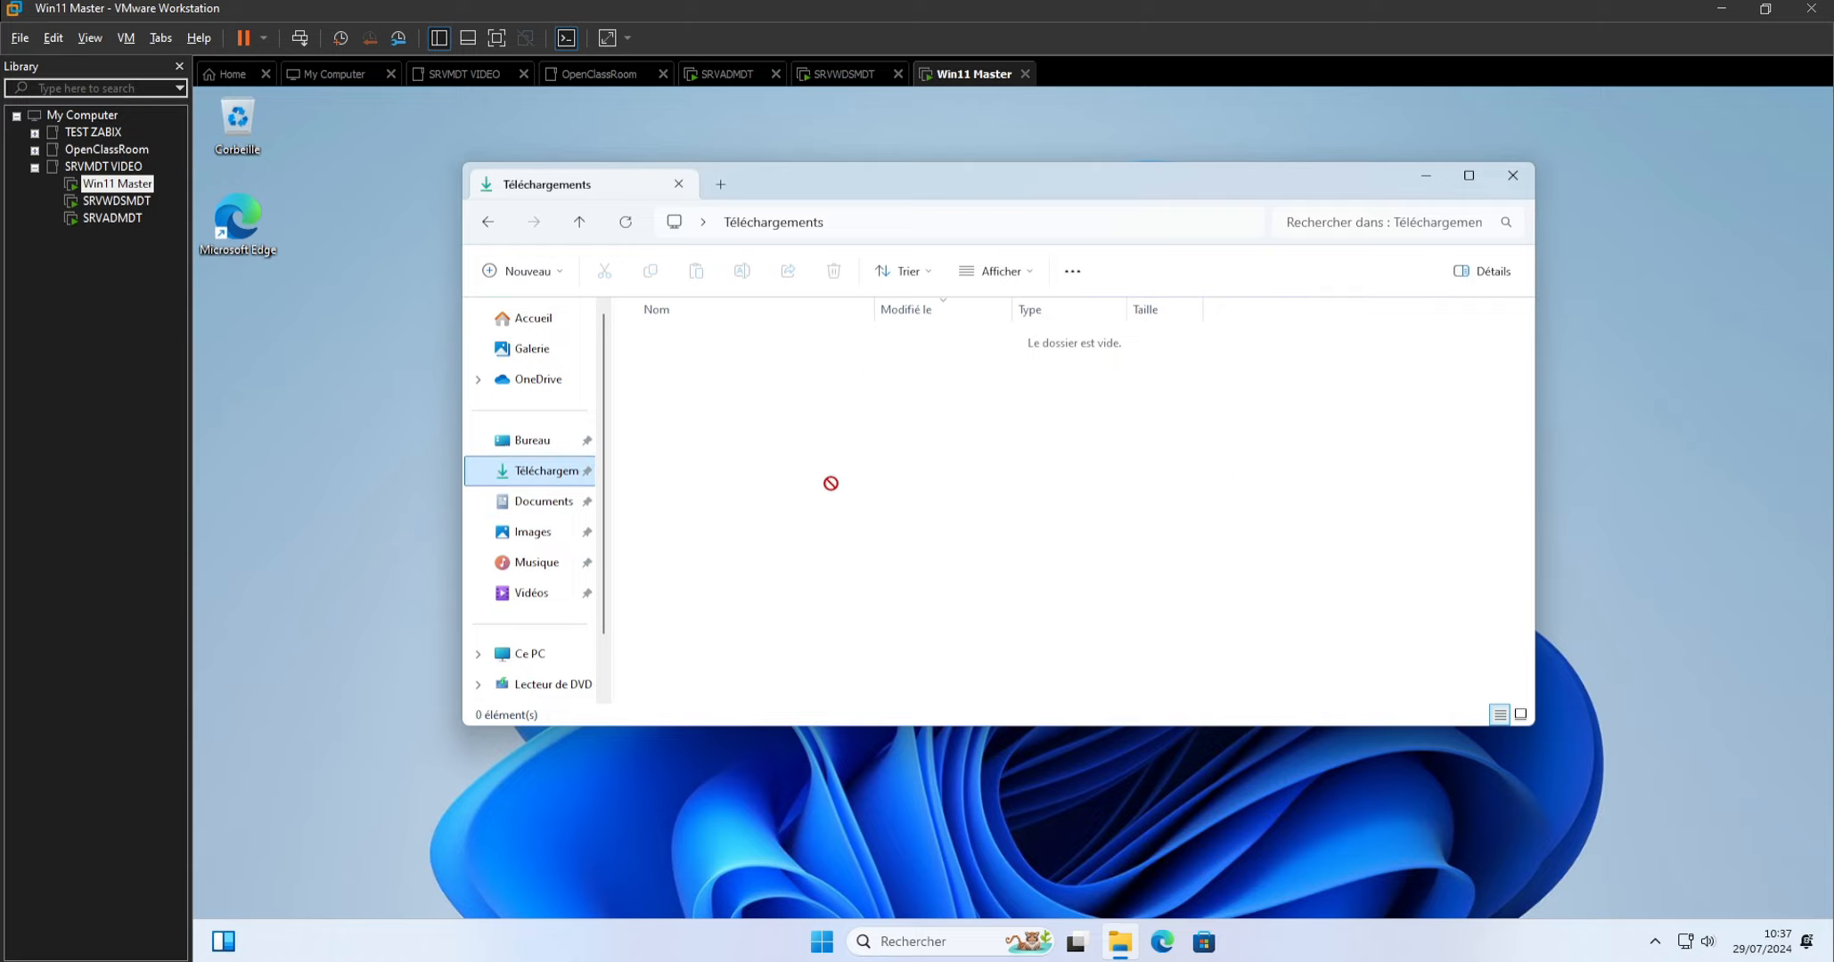
pyautogui.click(1584, 396)
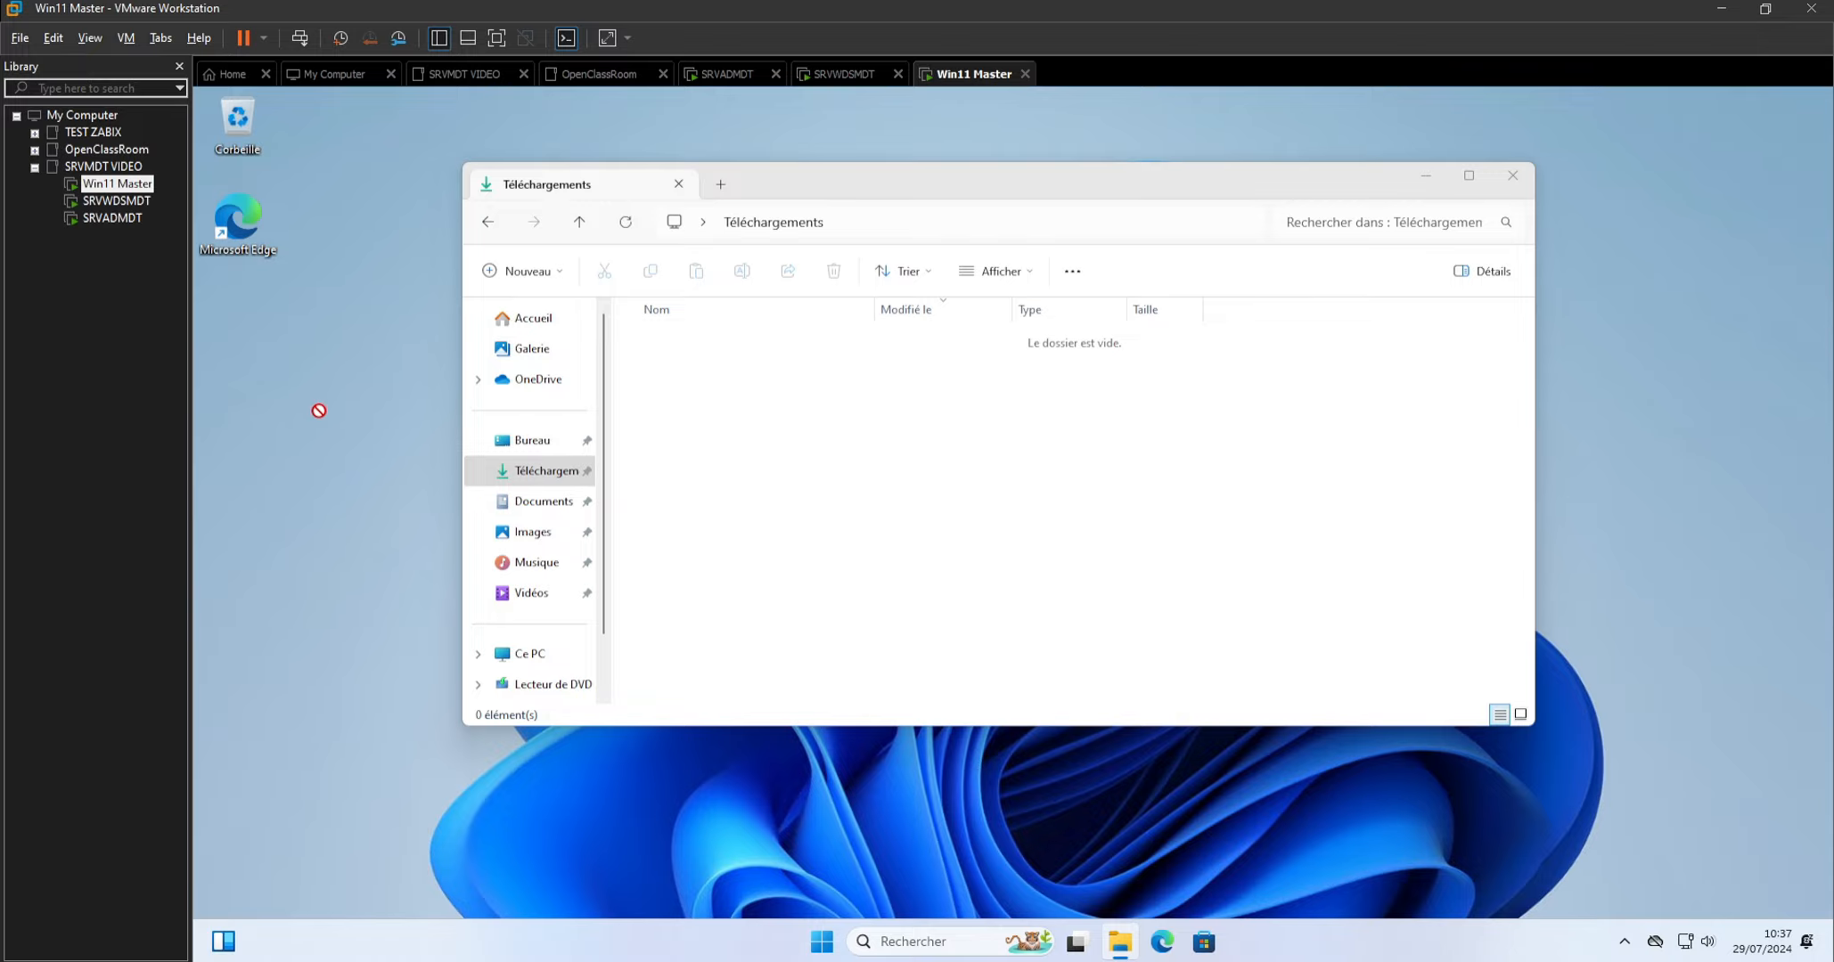
pyautogui.click(1512, 175)
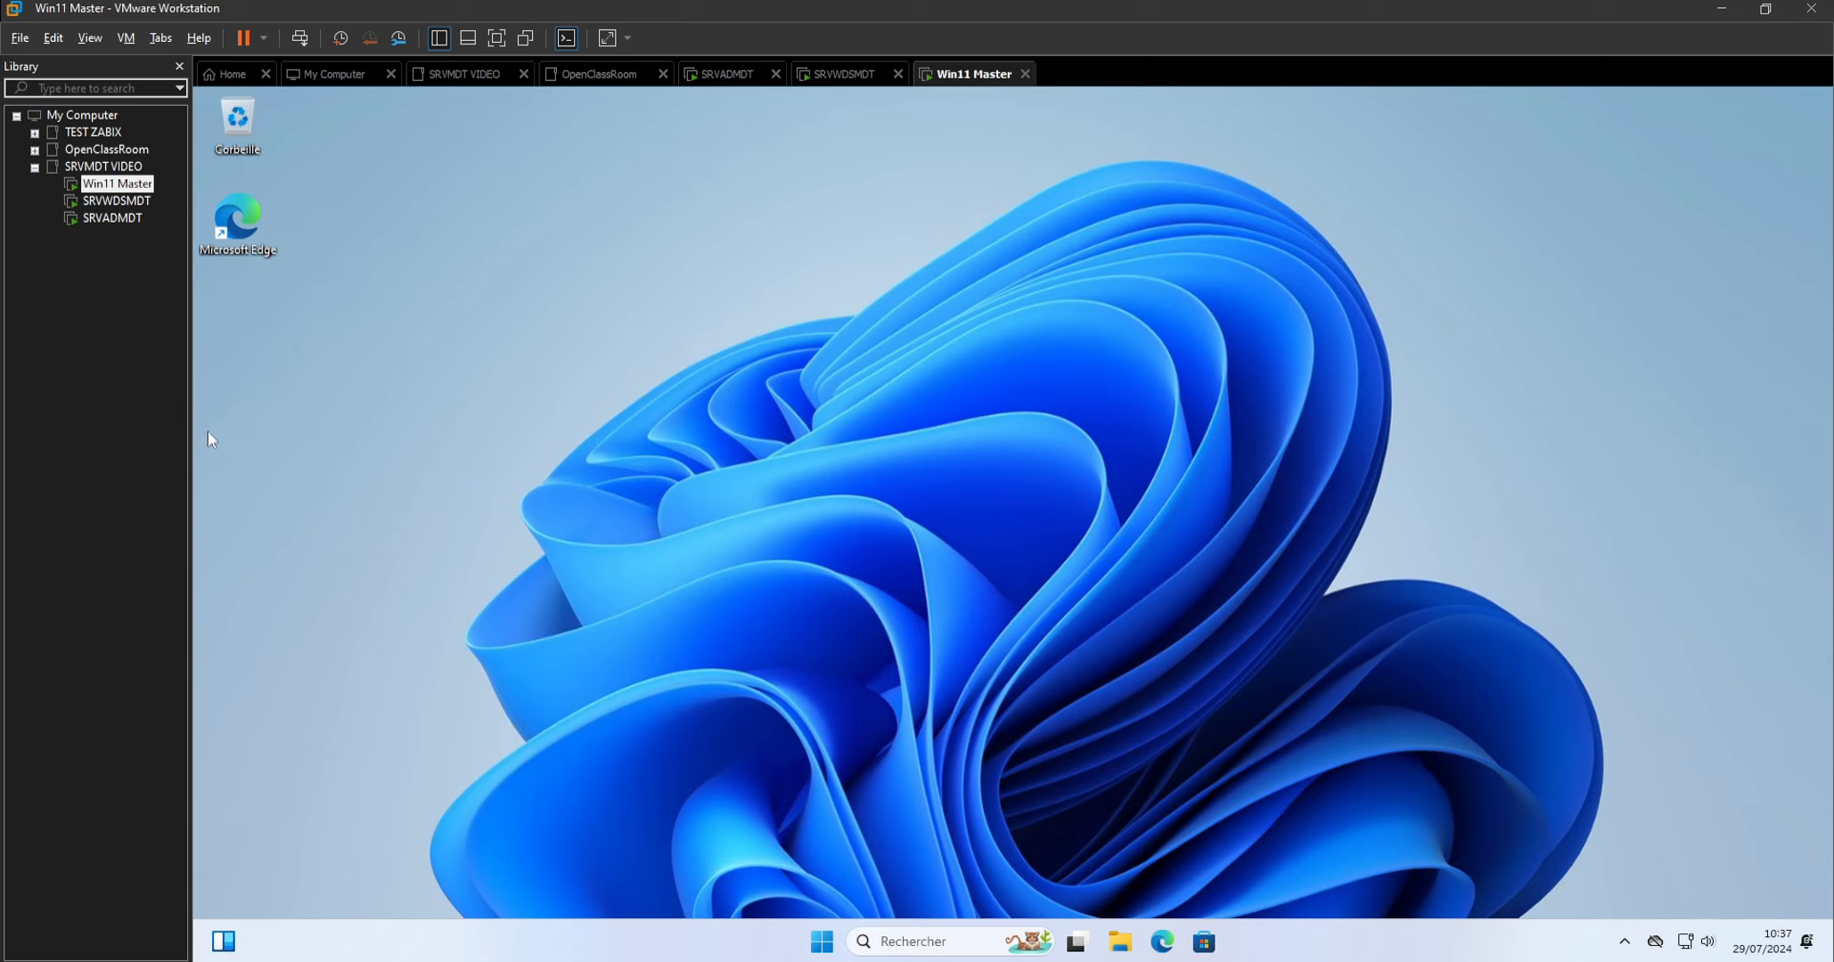
# Set Win11 Master's memory to 8192 MB in the virtual machine settings and confirm.
pyautogui.rightClick(122, 186)
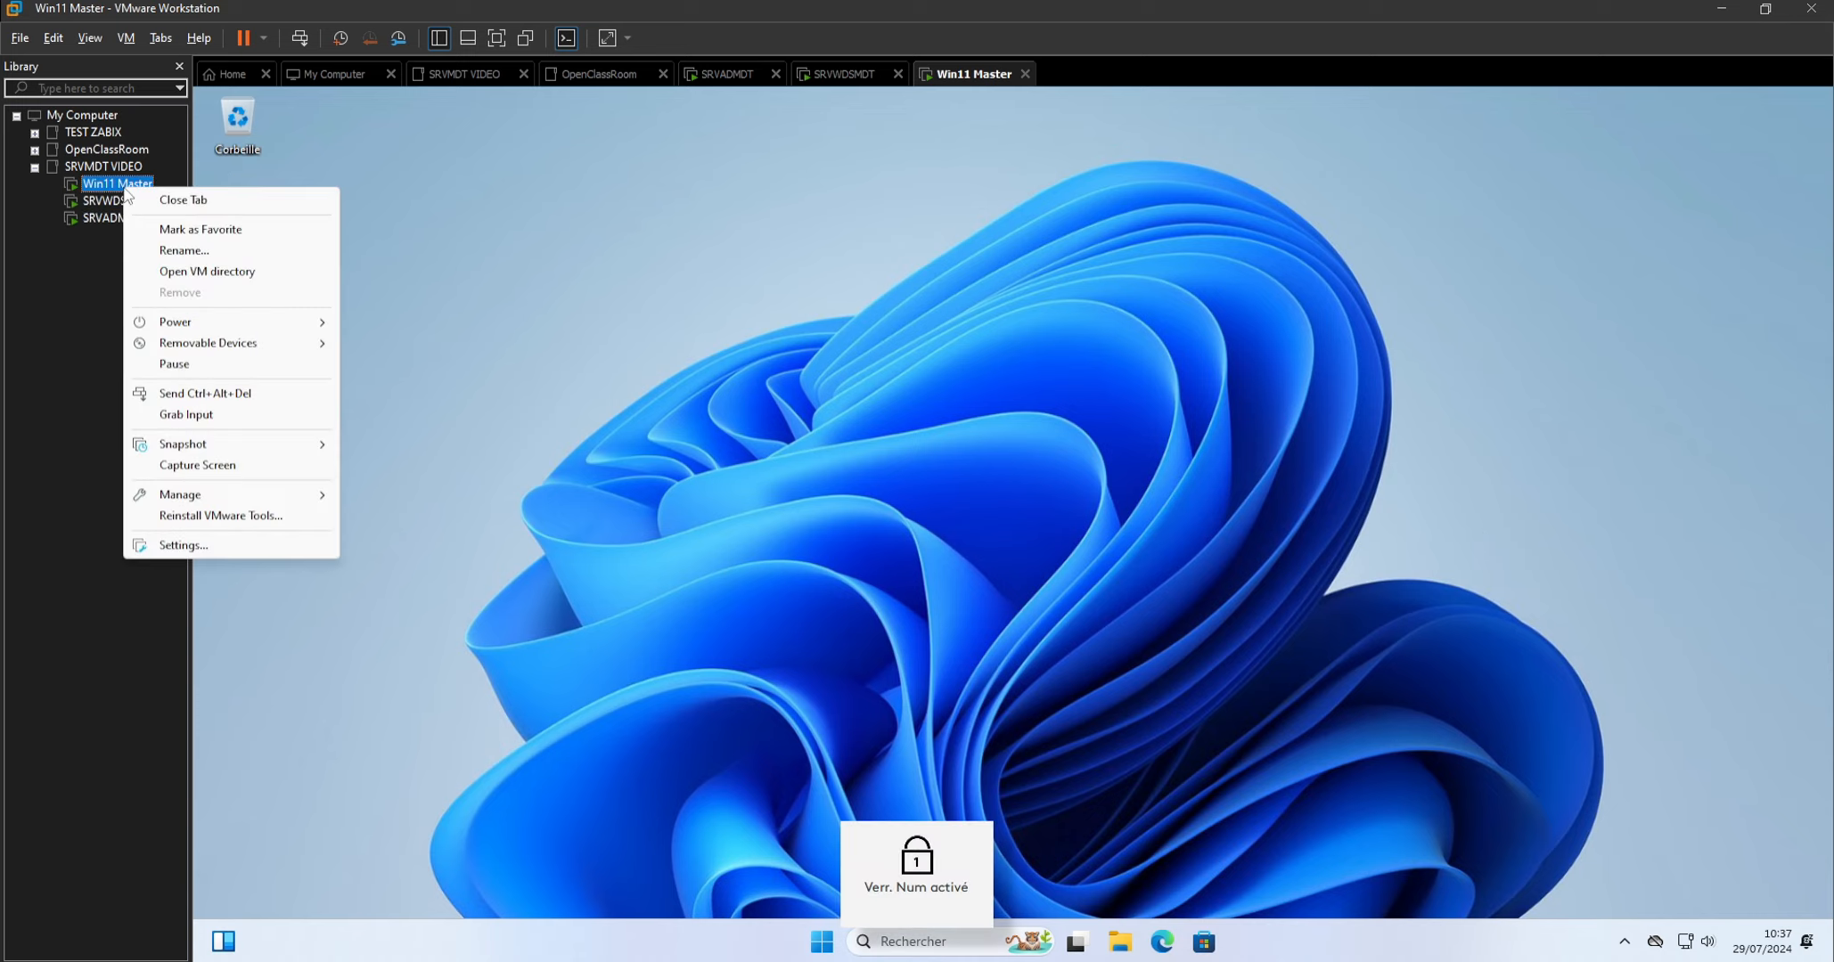
pyautogui.click(184, 555)
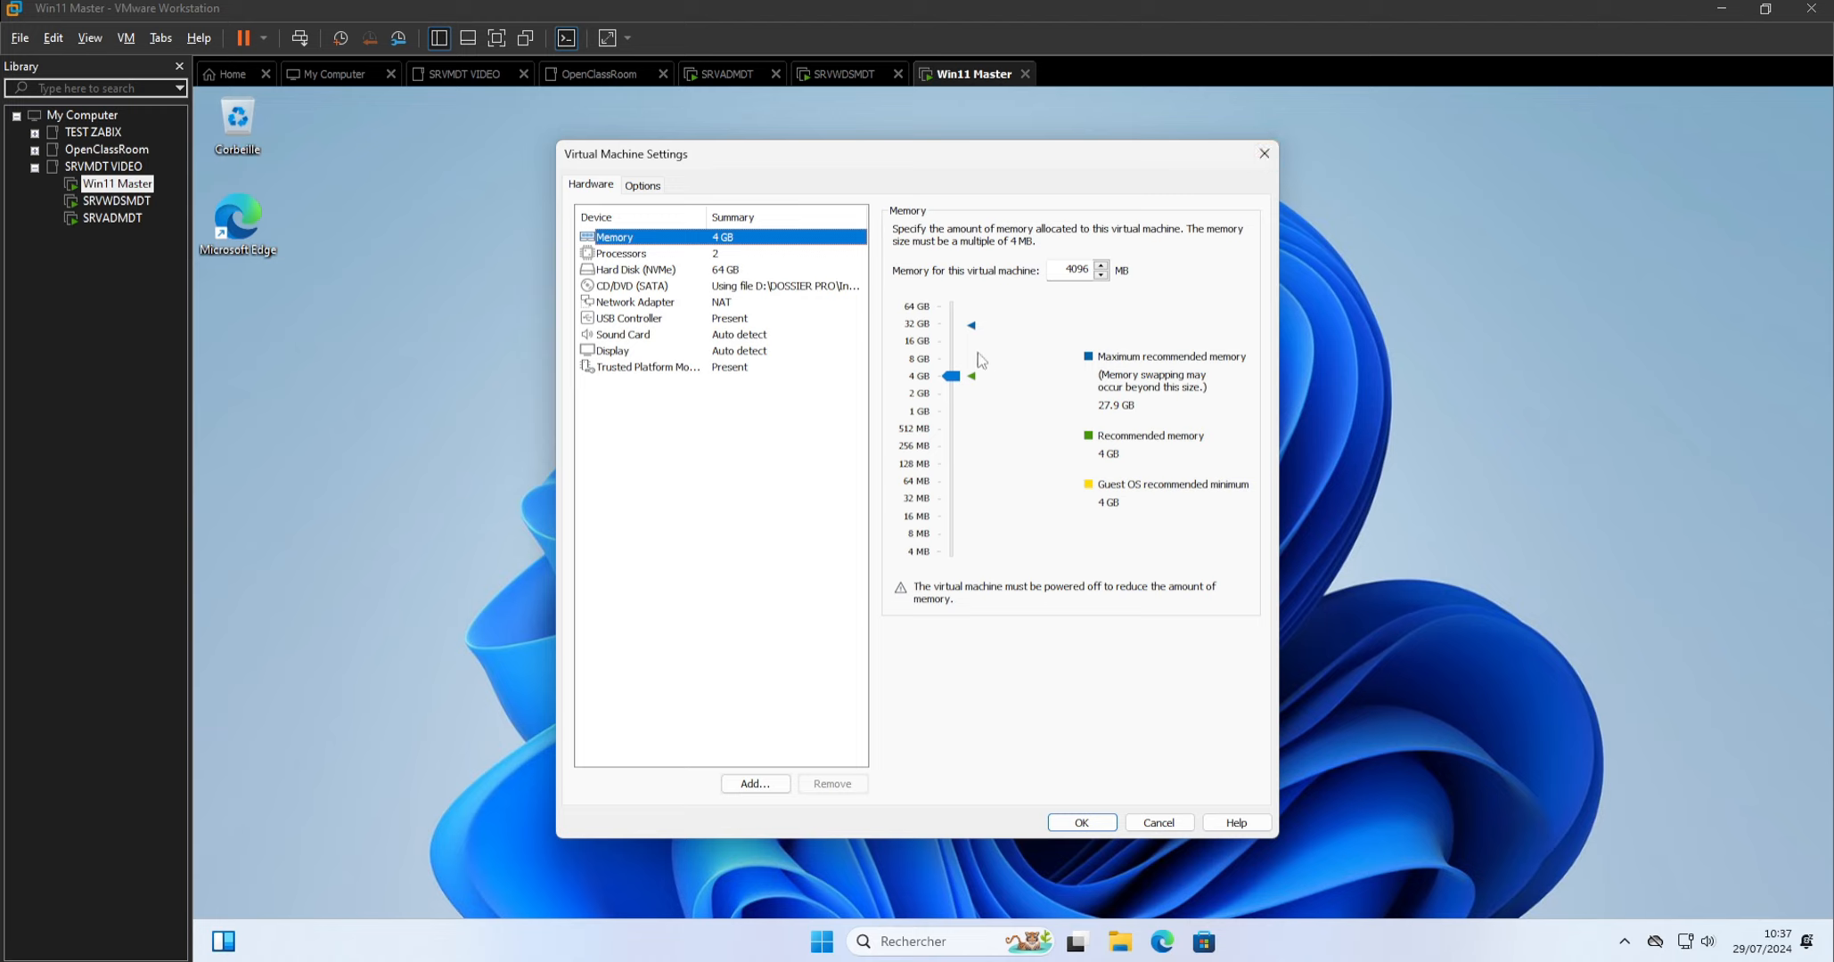
pyautogui.moveTo(950, 376); pyautogui.dragTo(955, 357)
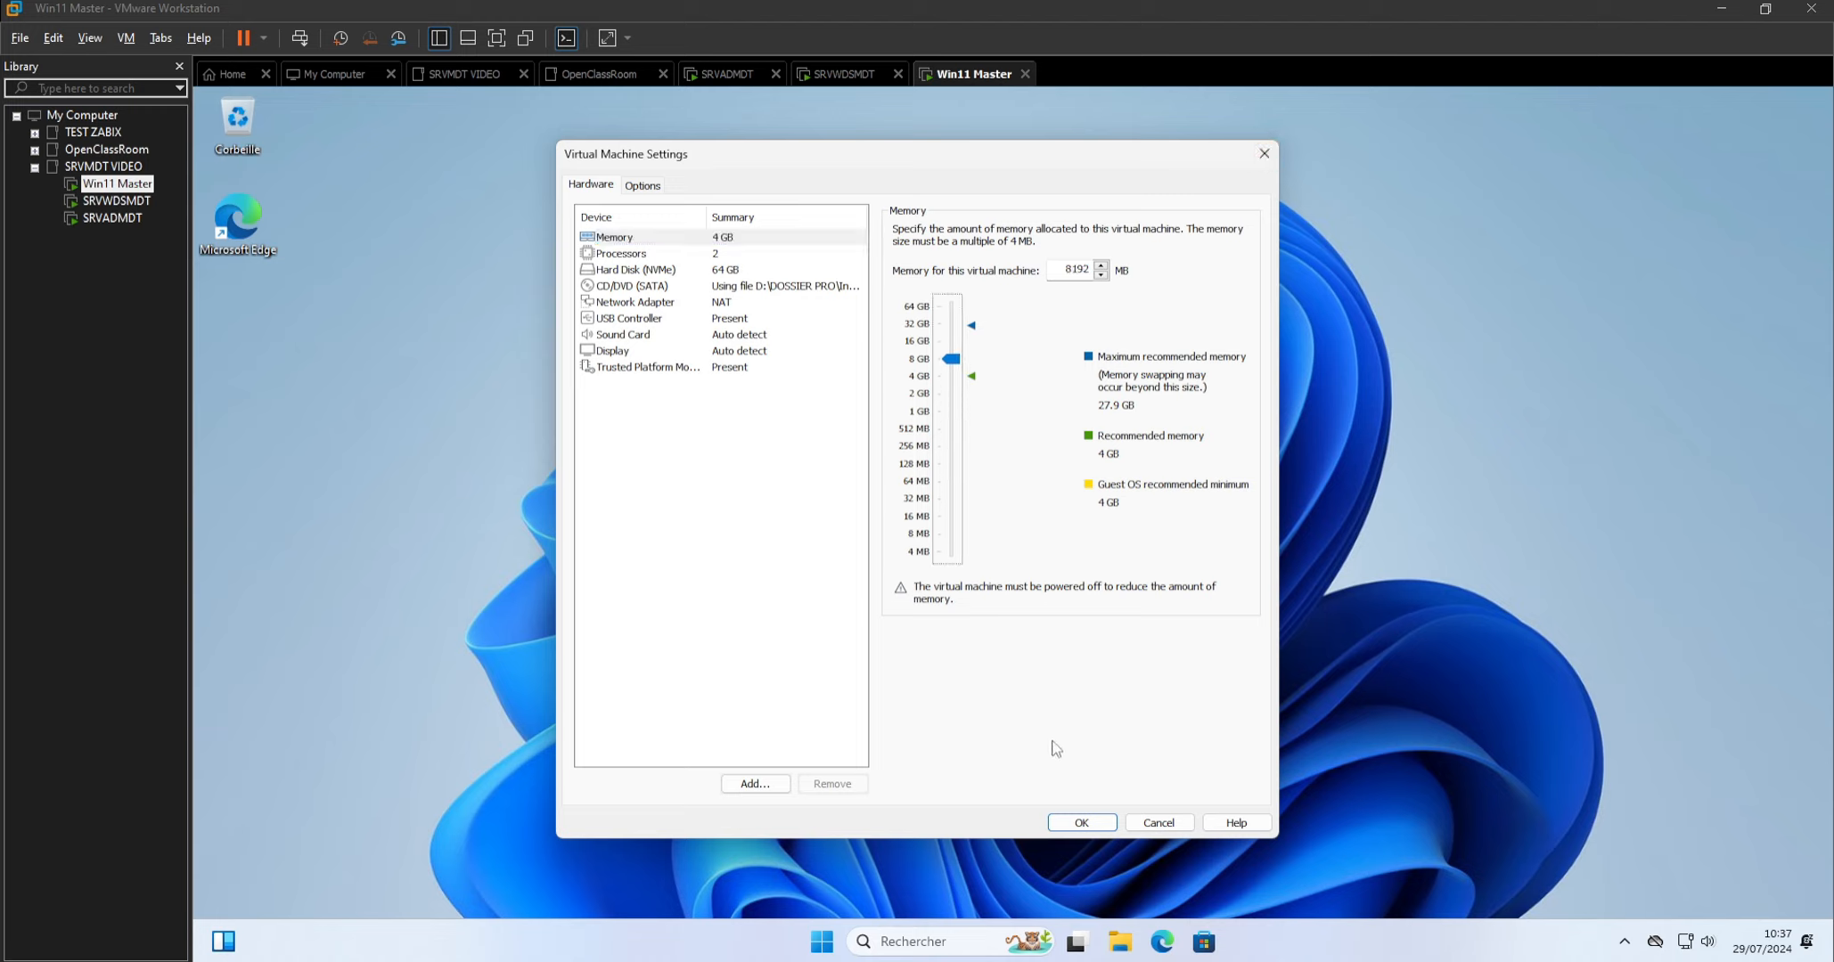
pyautogui.click(1092, 826)
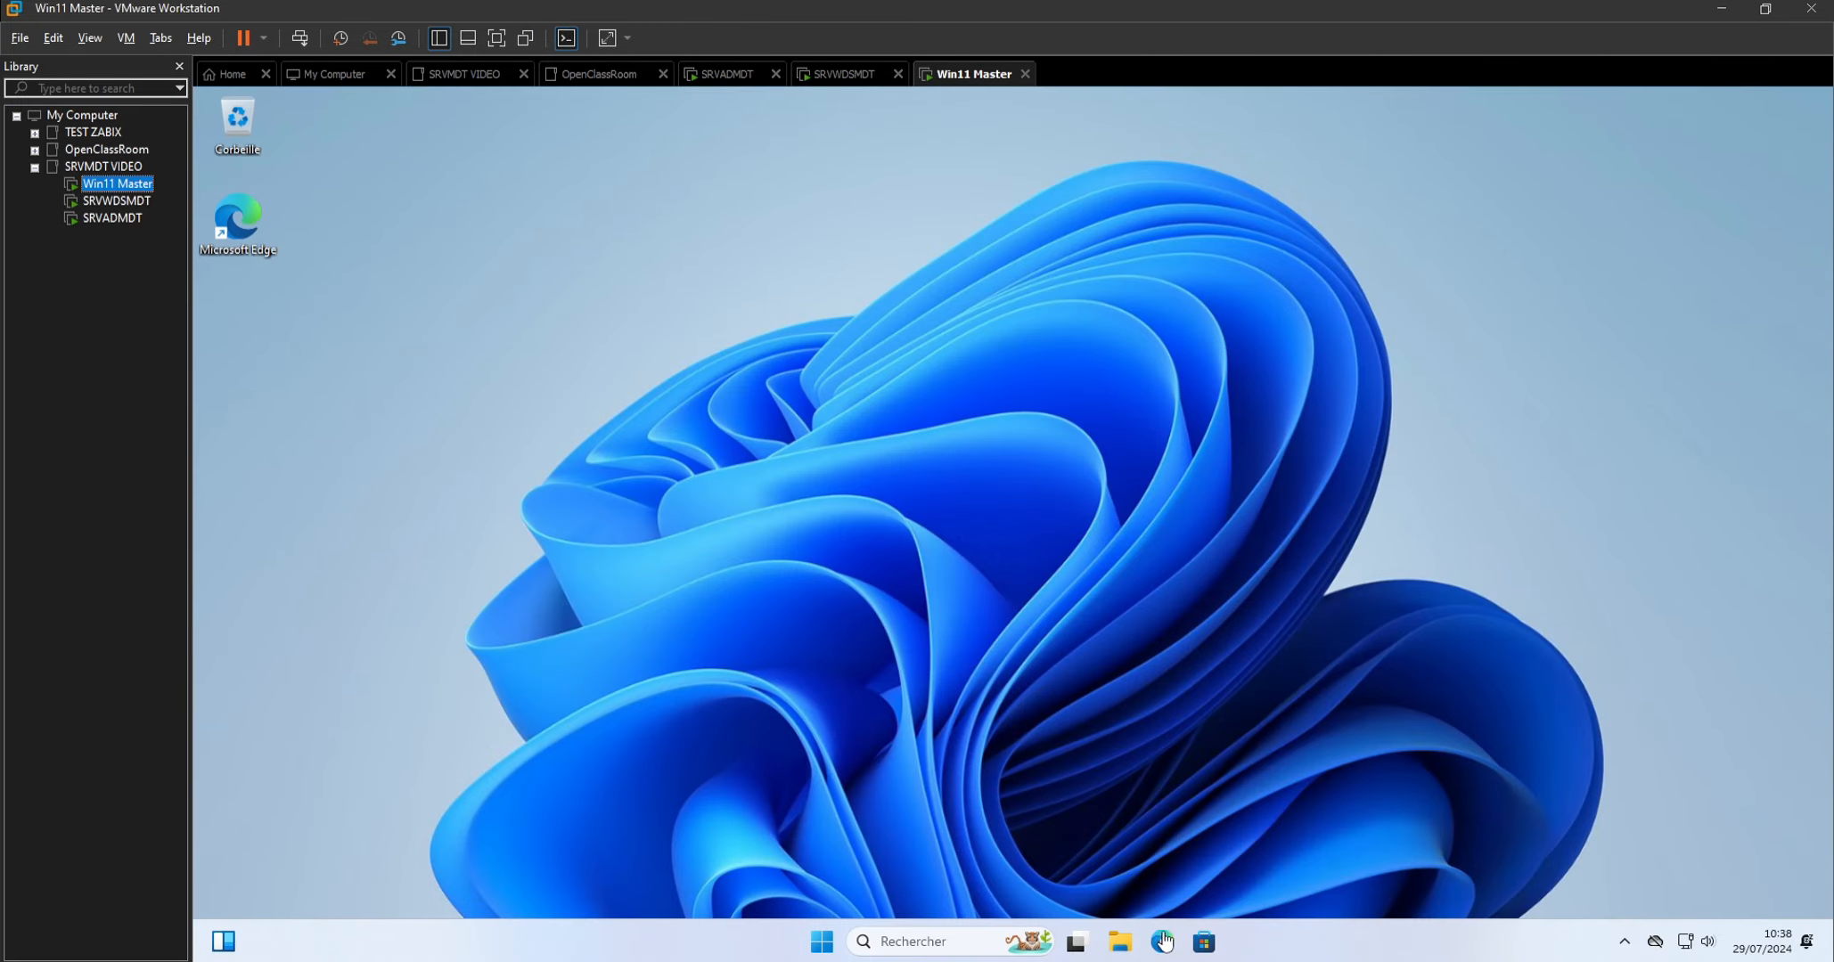
# Open Téléchargements in File Explorer and copy the LOGICIELS folder from the host into it.
pyautogui.click(1123, 948)
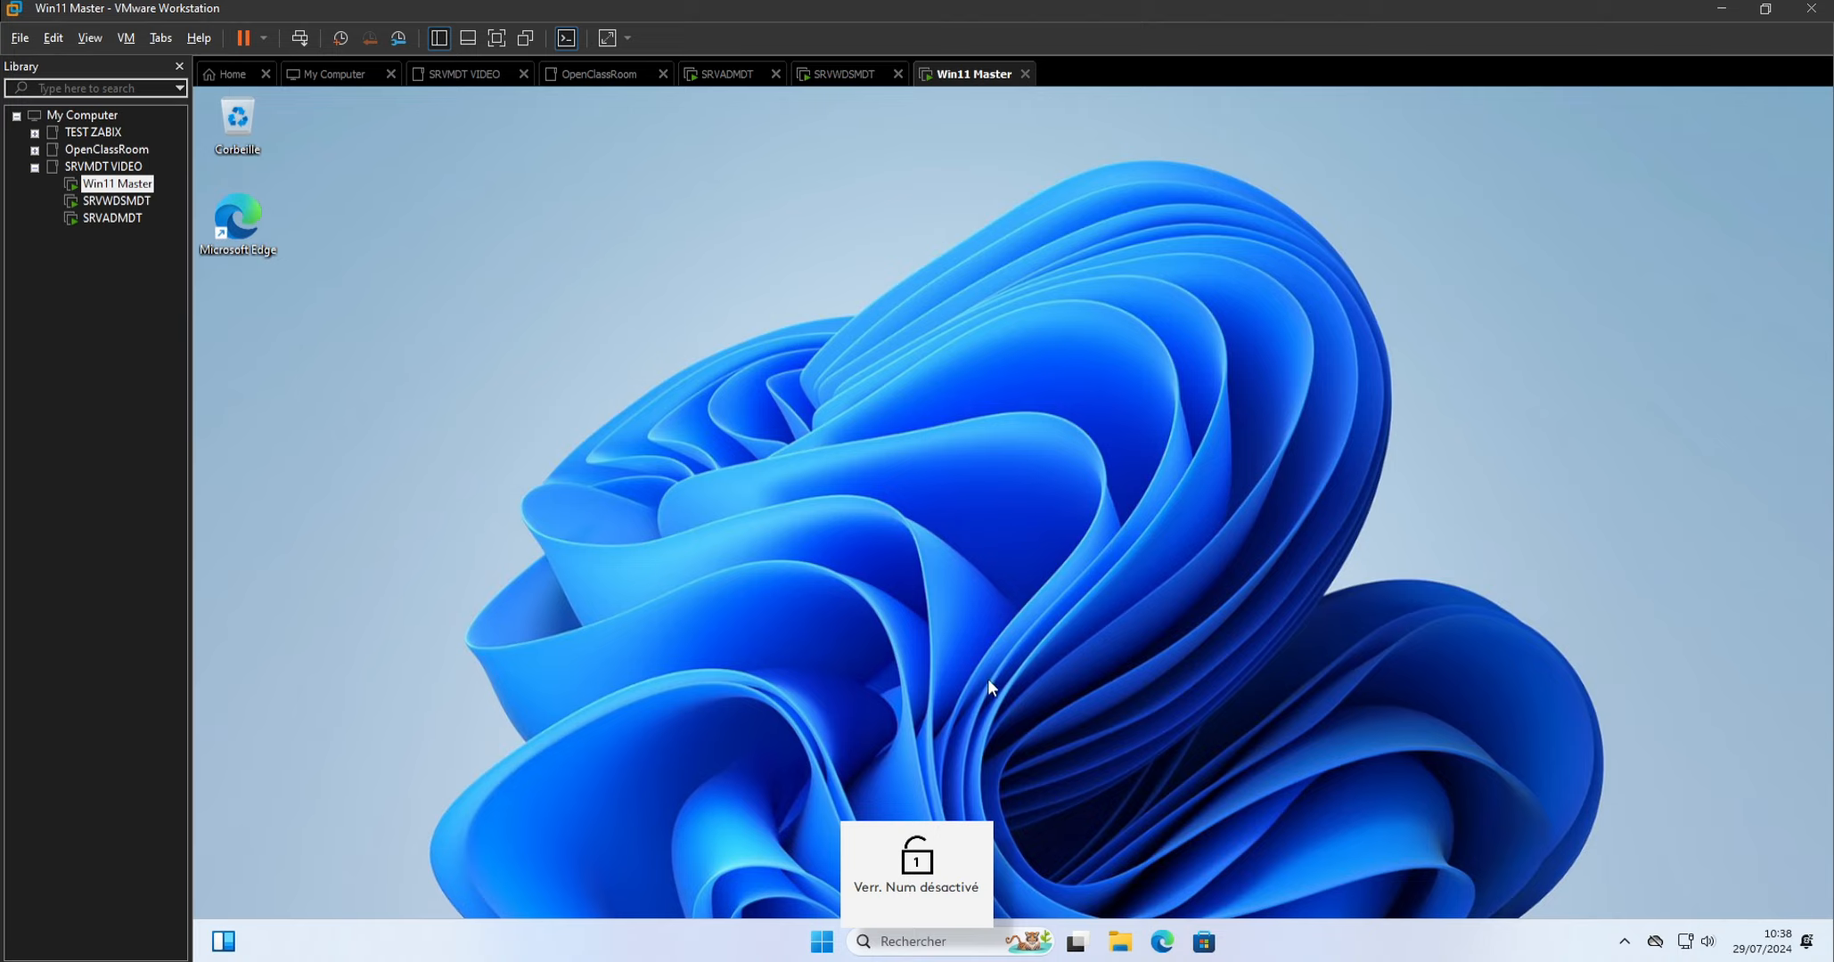
pyautogui.click(1121, 948)
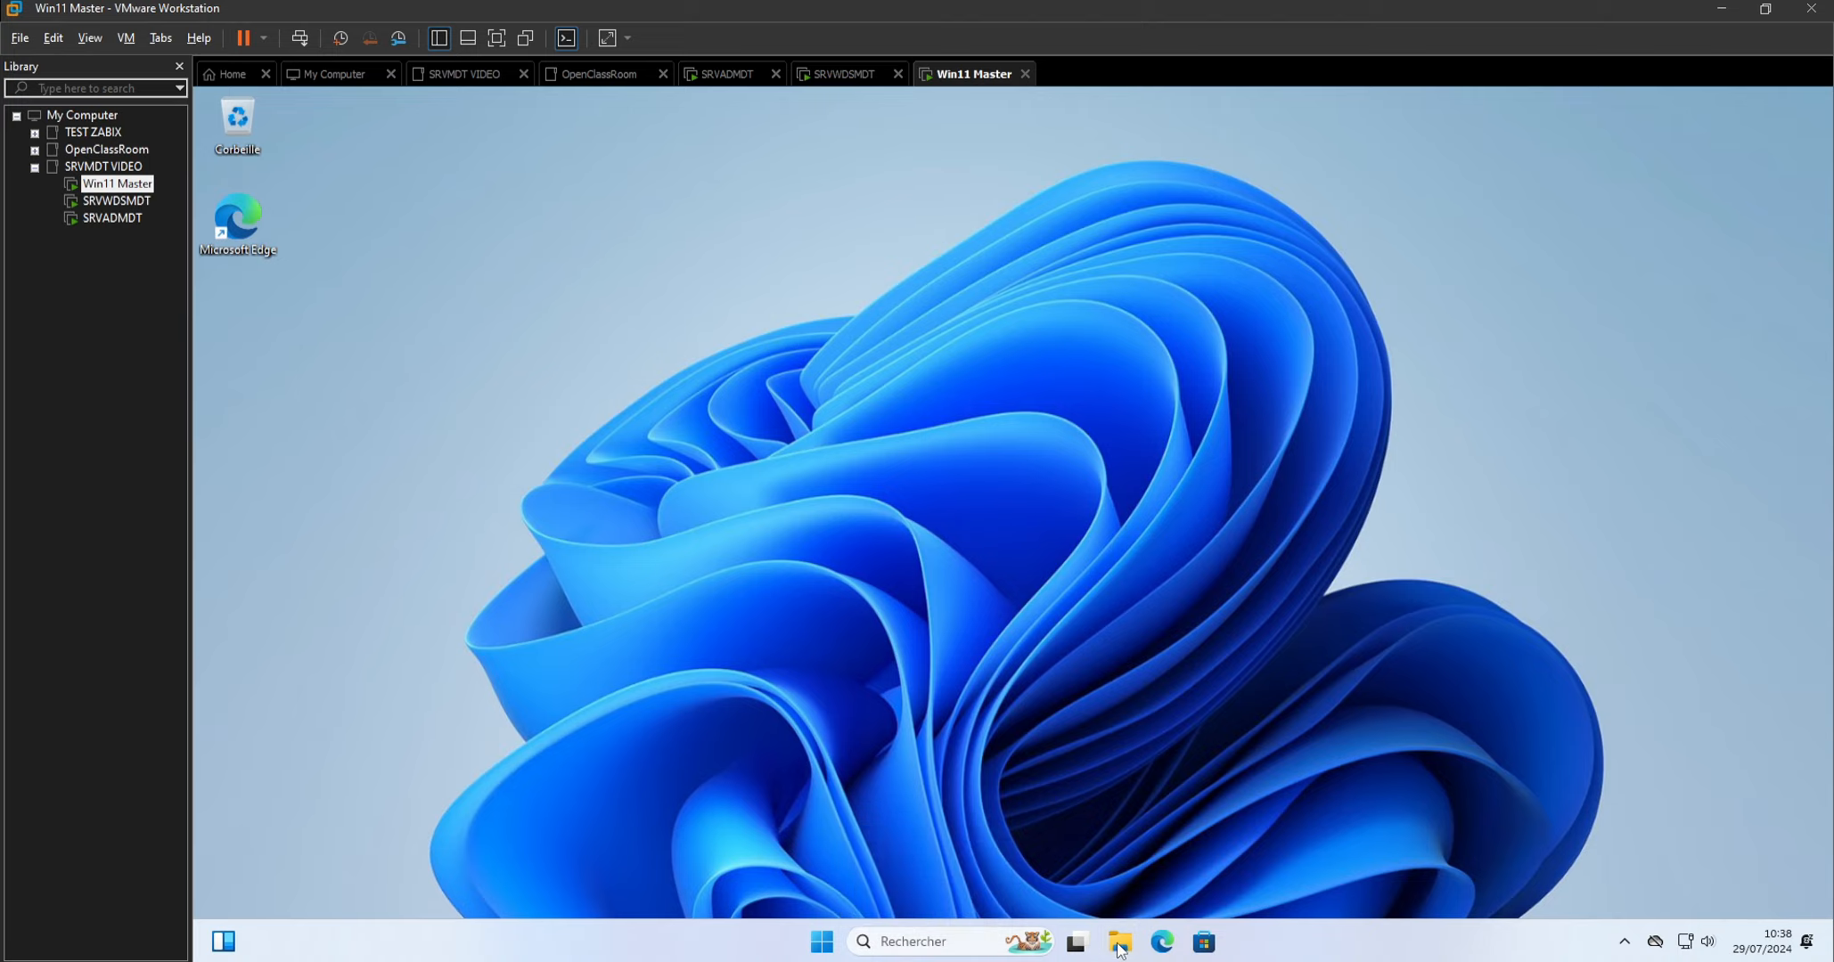
pyautogui.click(531, 482)
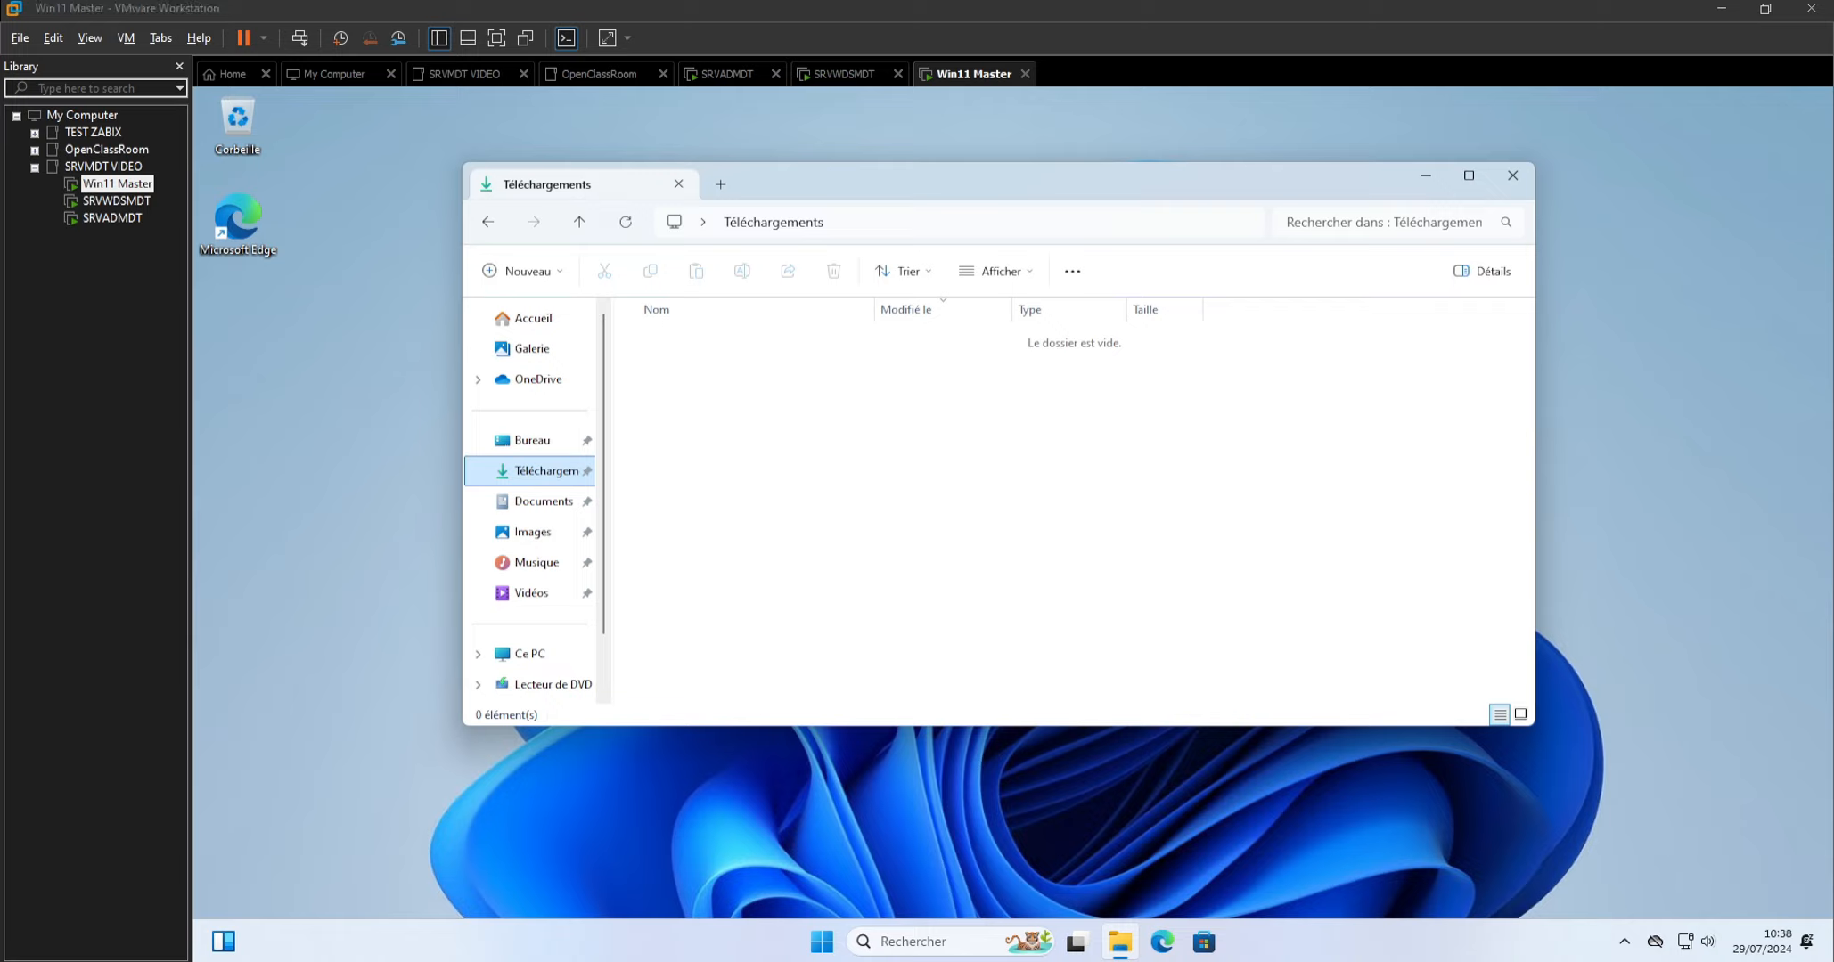
pyautogui.moveTo(1792, 396); pyautogui.dragTo(865, 477)
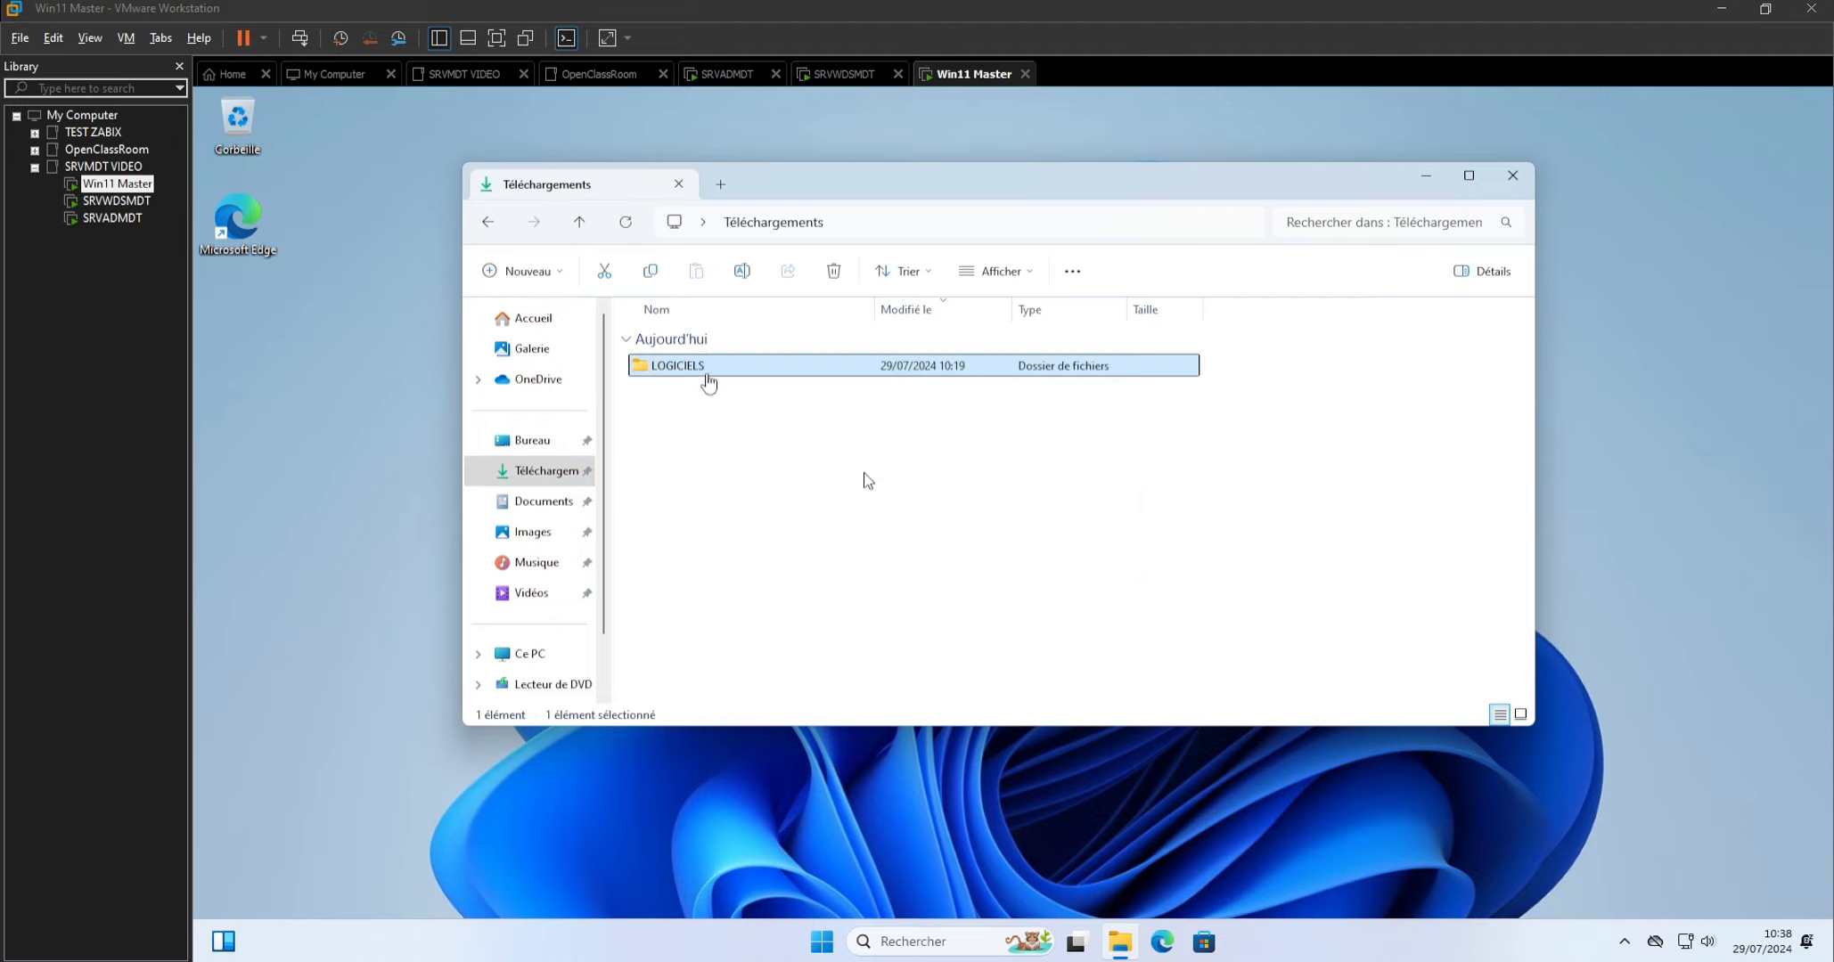
# Install LibreOffice 24.2.4.2 from the LOGICIELS folder with the Normale installation type, authorise the changes and finish the wizard.
pyautogui.click(707, 373)
pyautogui.doubleClick(708, 373)
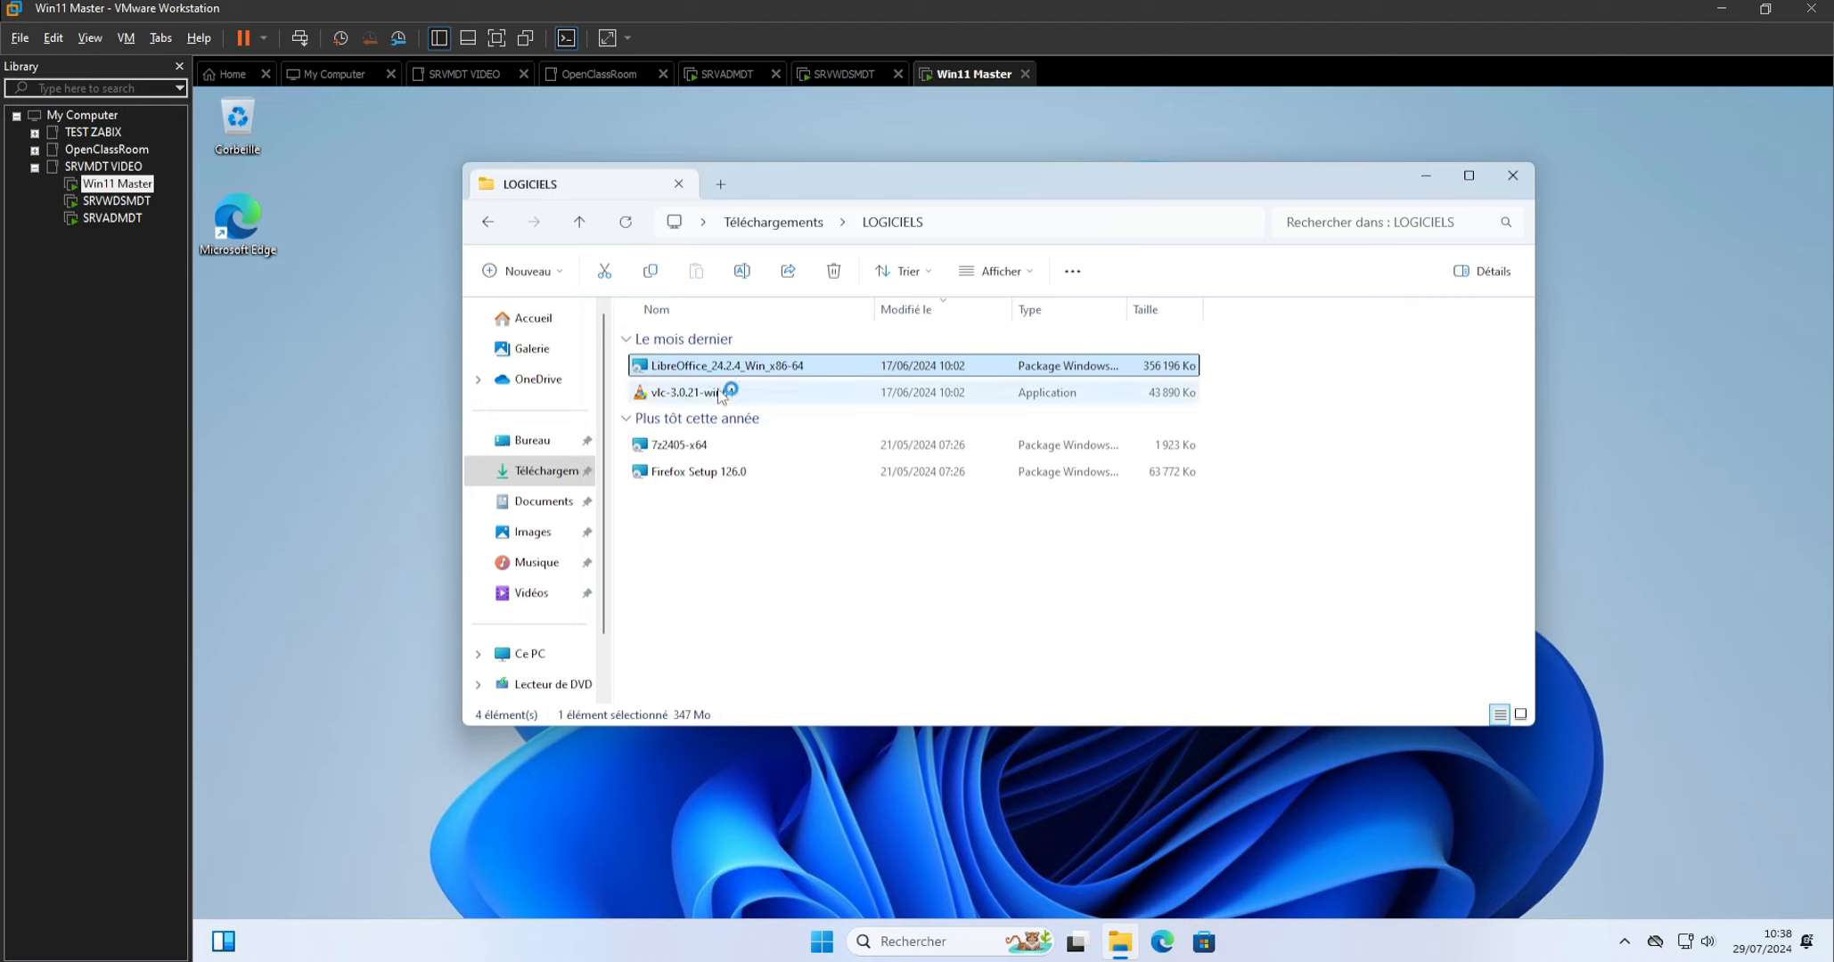
pyautogui.doubleClick(740, 372)
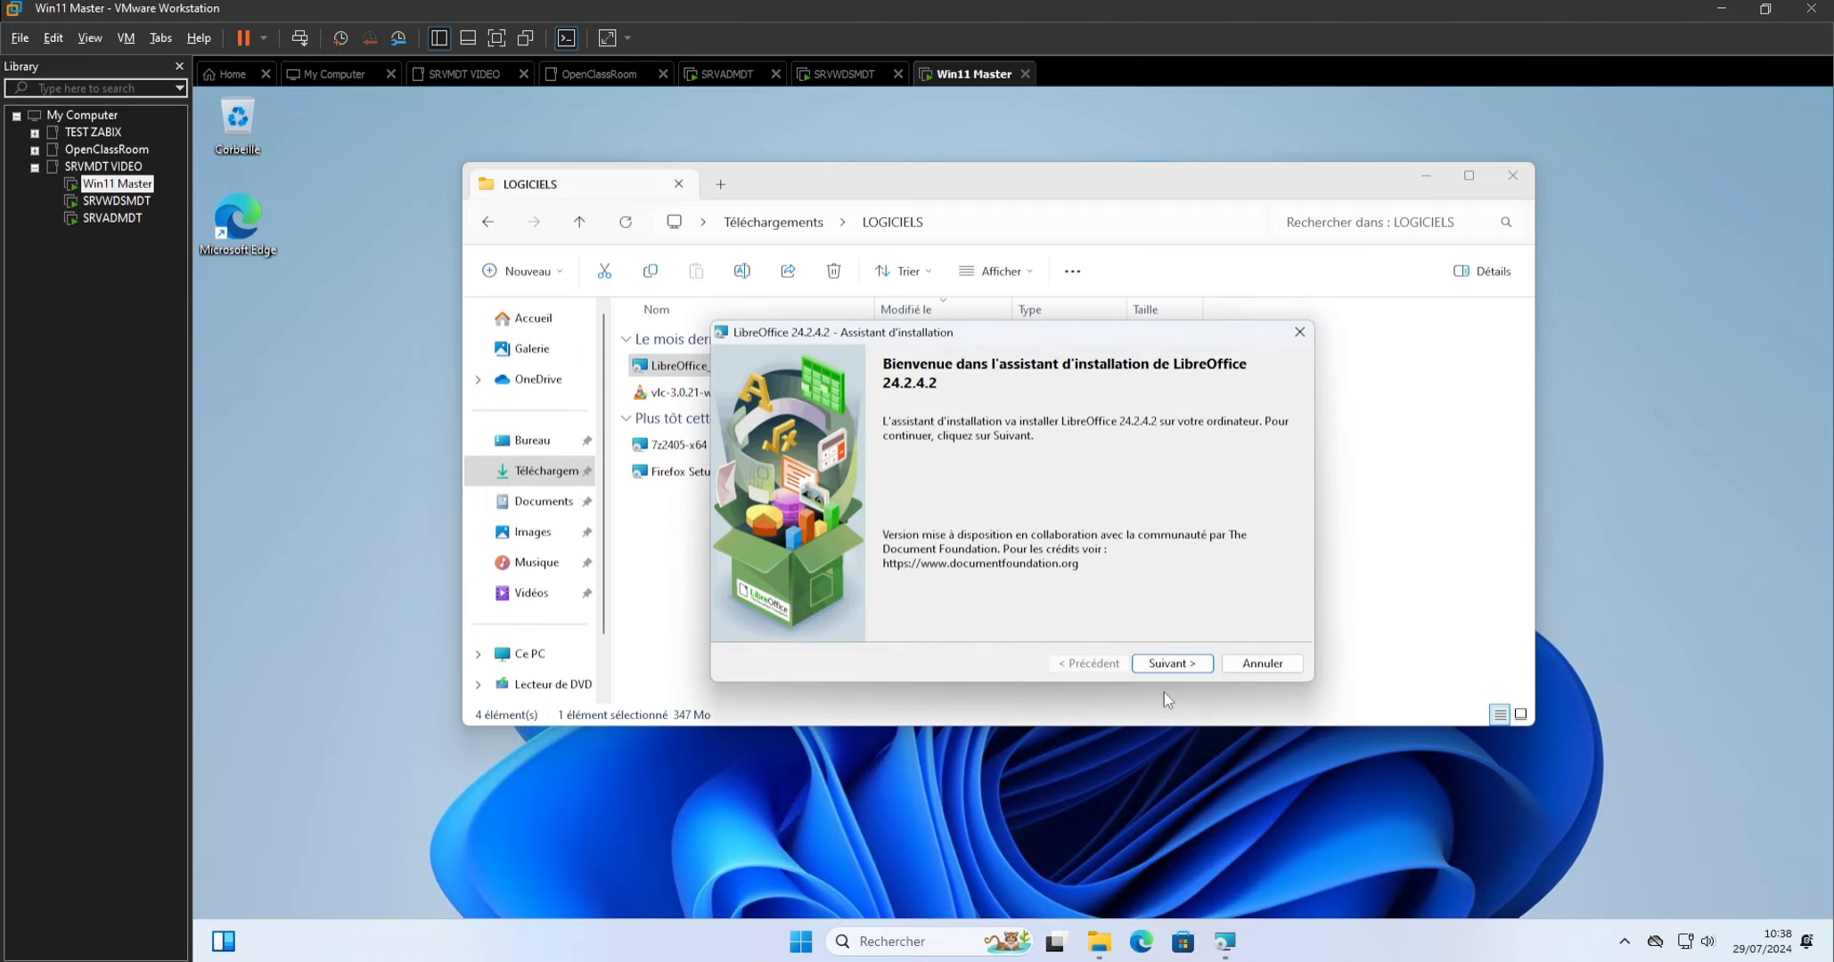
pyautogui.click(1174, 668)
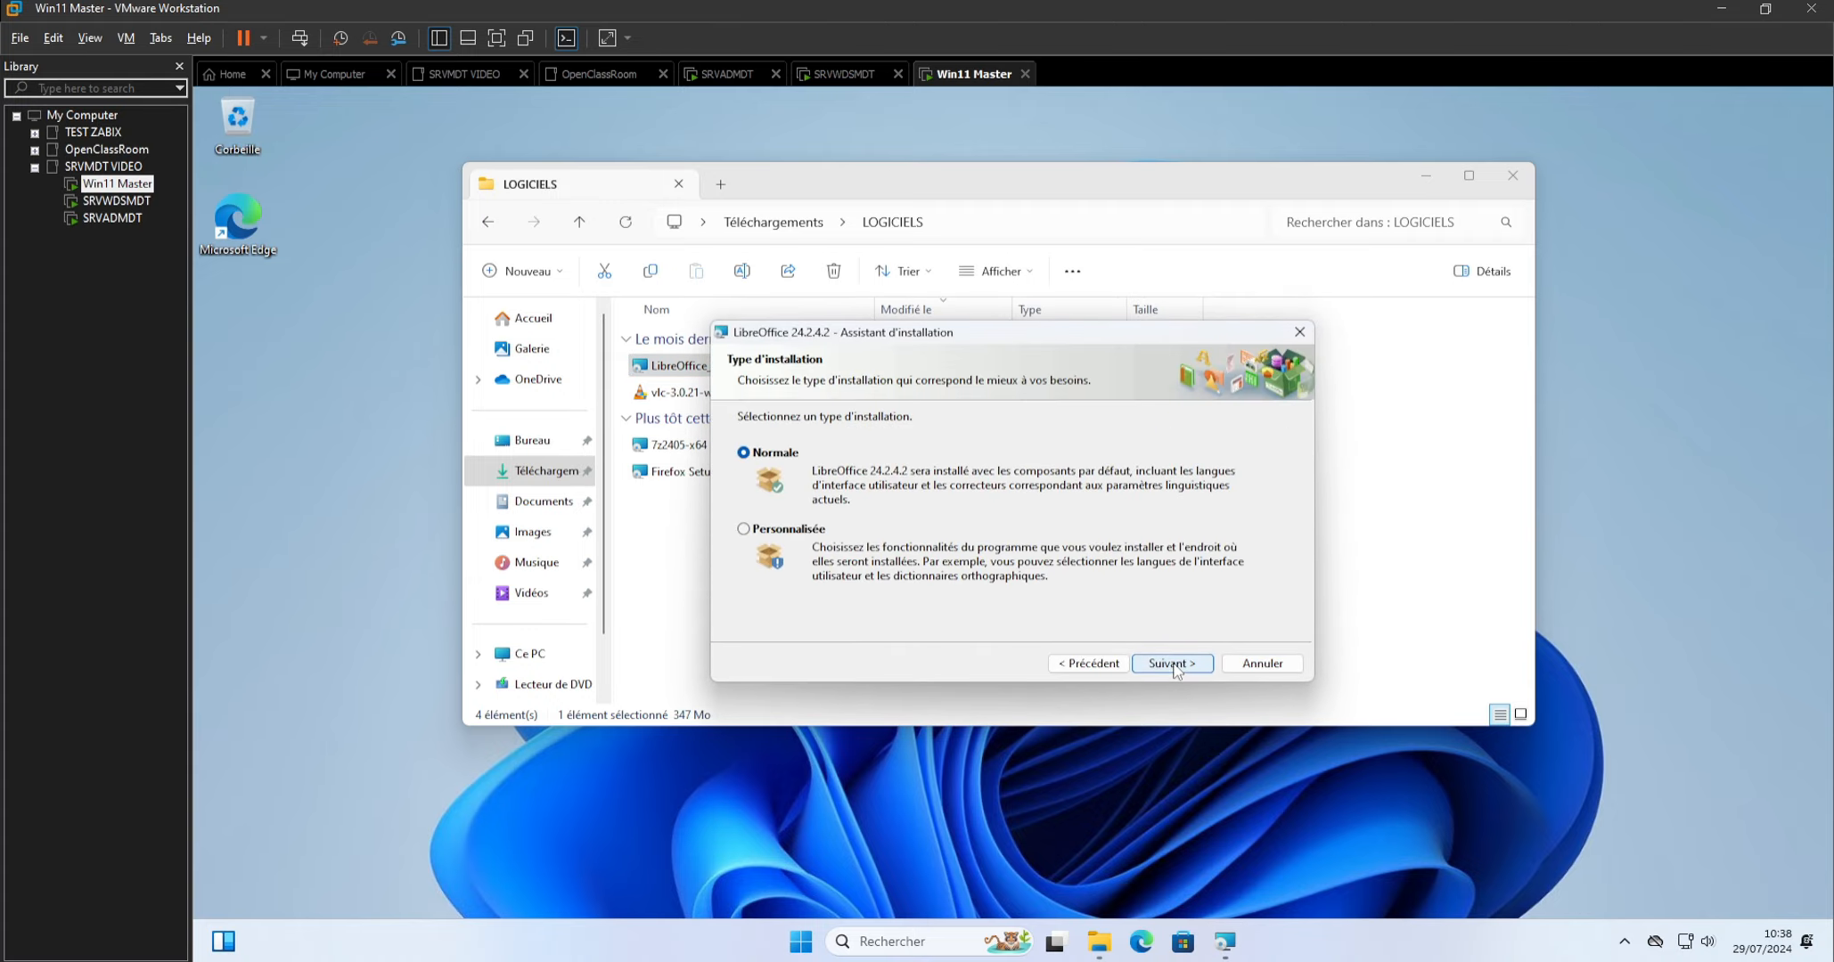
pyautogui.click(1173, 664)
pyautogui.click(1172, 663)
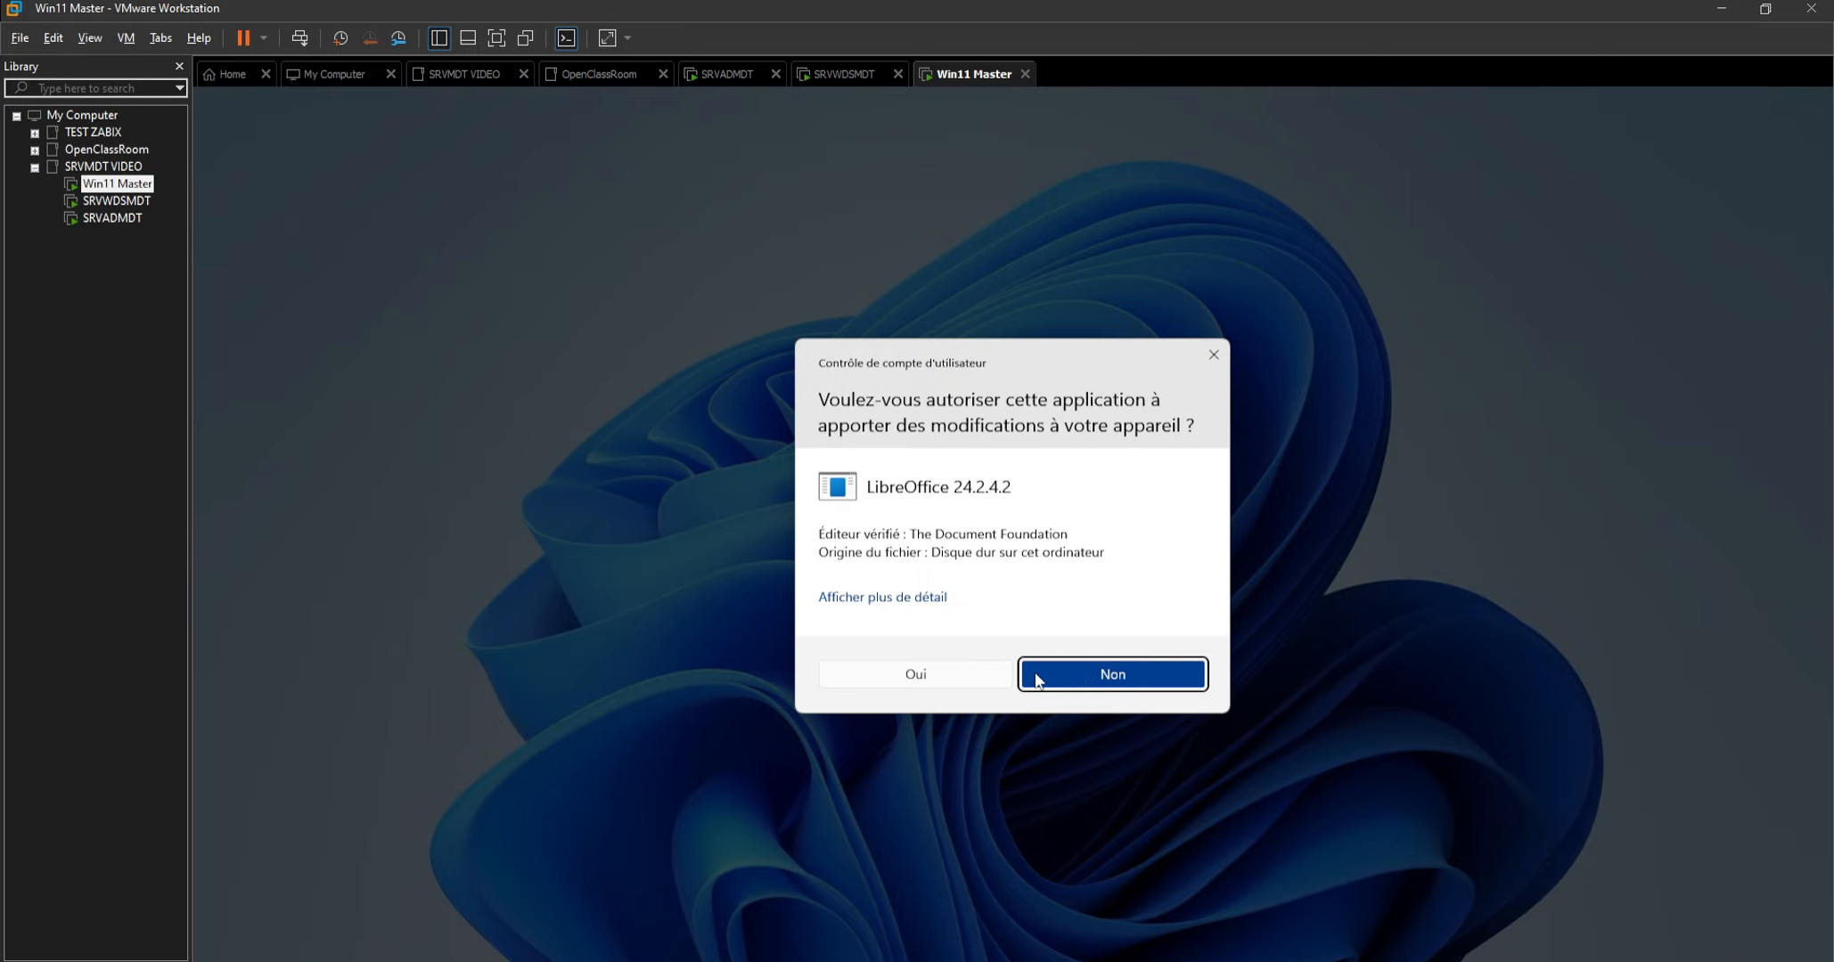
pyautogui.click(924, 675)
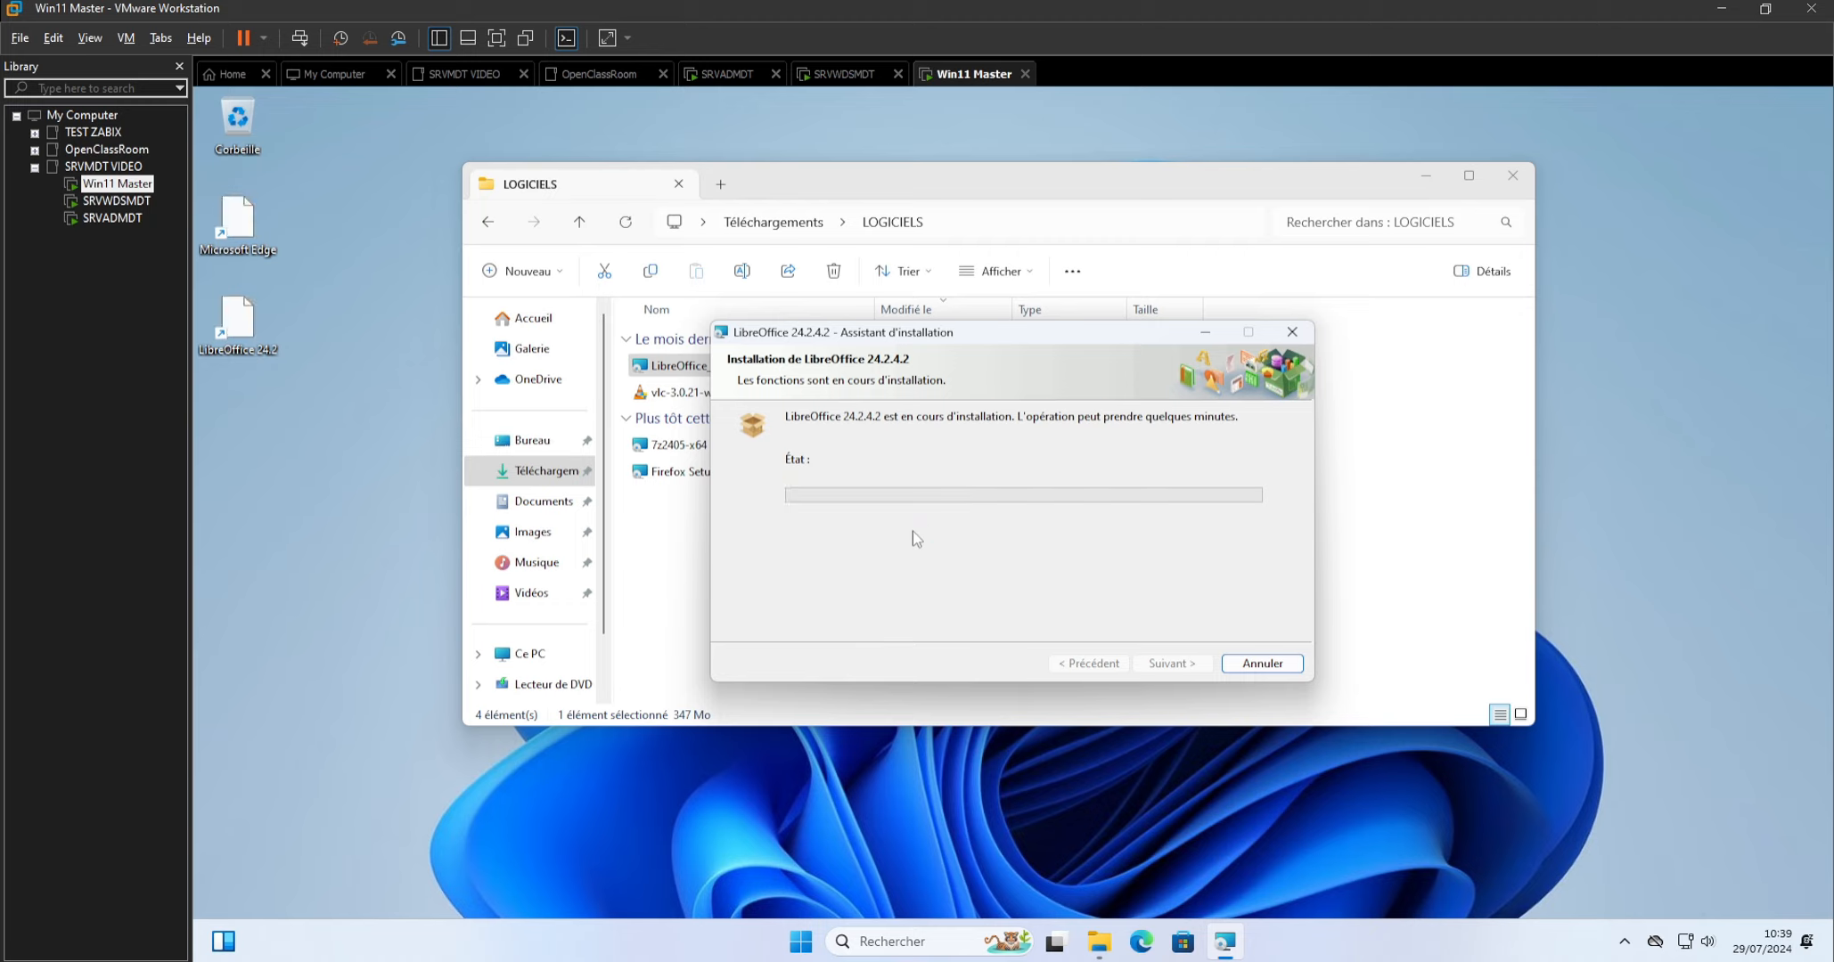
pyautogui.click(1165, 664)
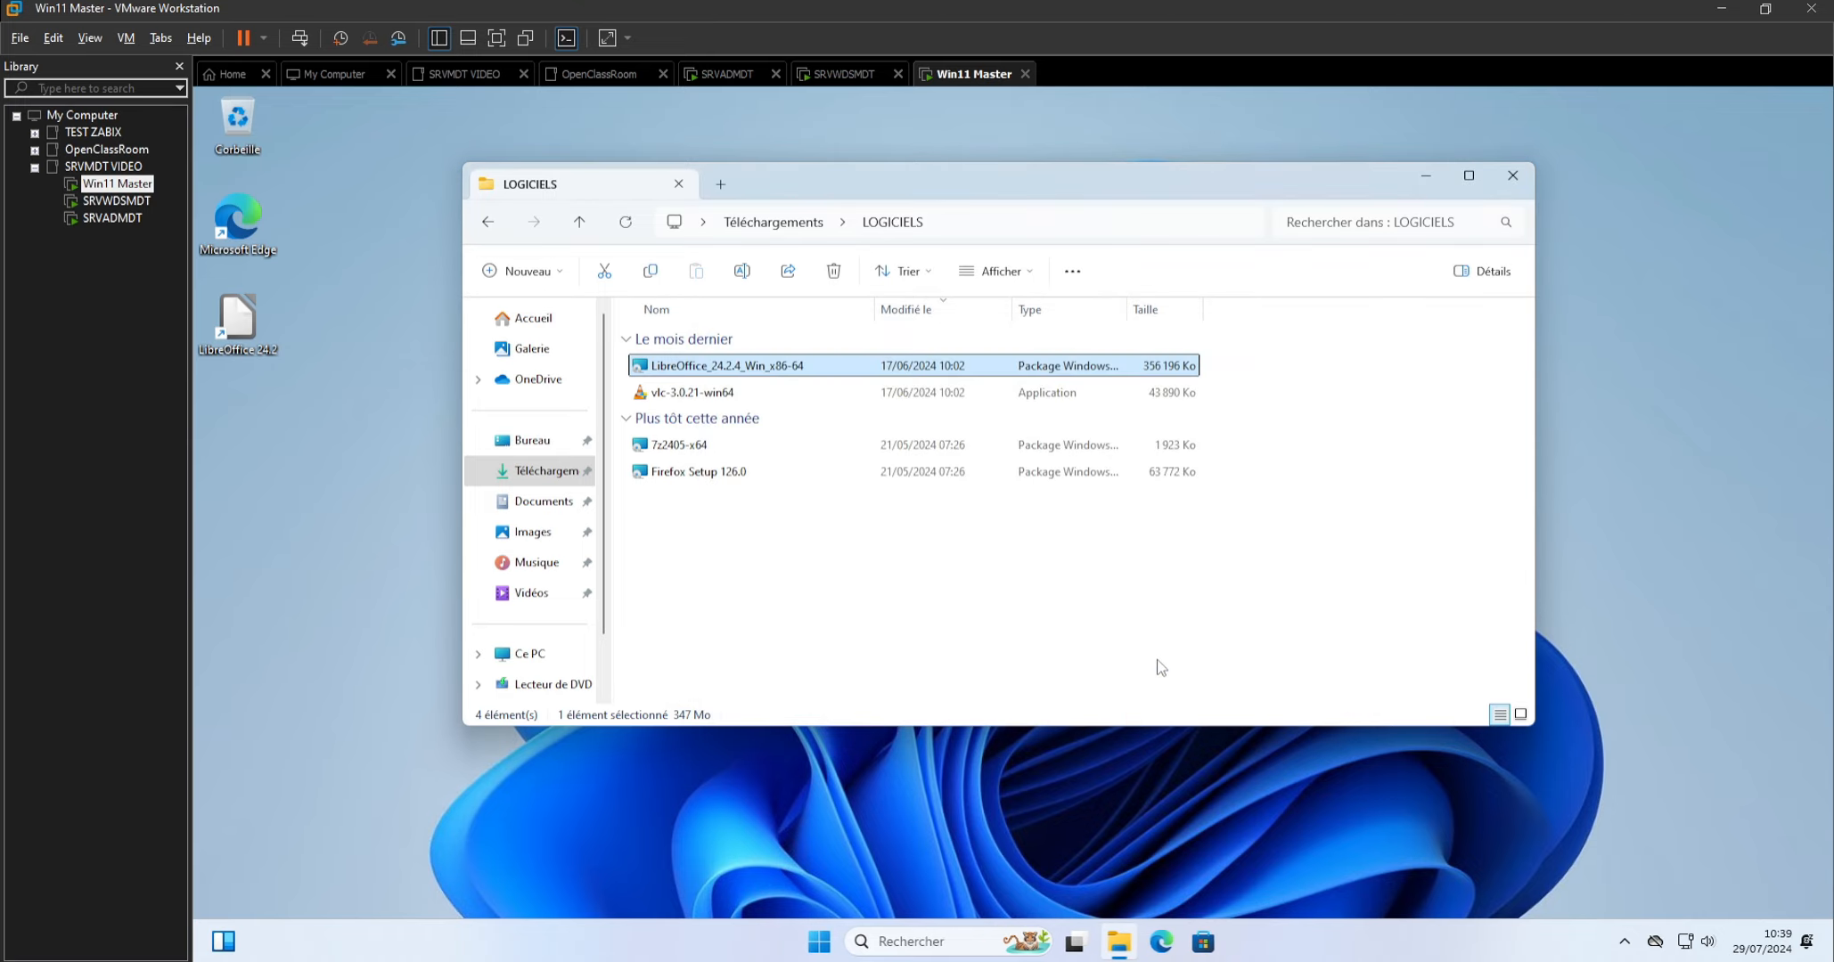
# Install VLC 3.0.21 in French with the default components and folder, and finish without launching VLC media player.
pyautogui.doubleClick(704, 392)
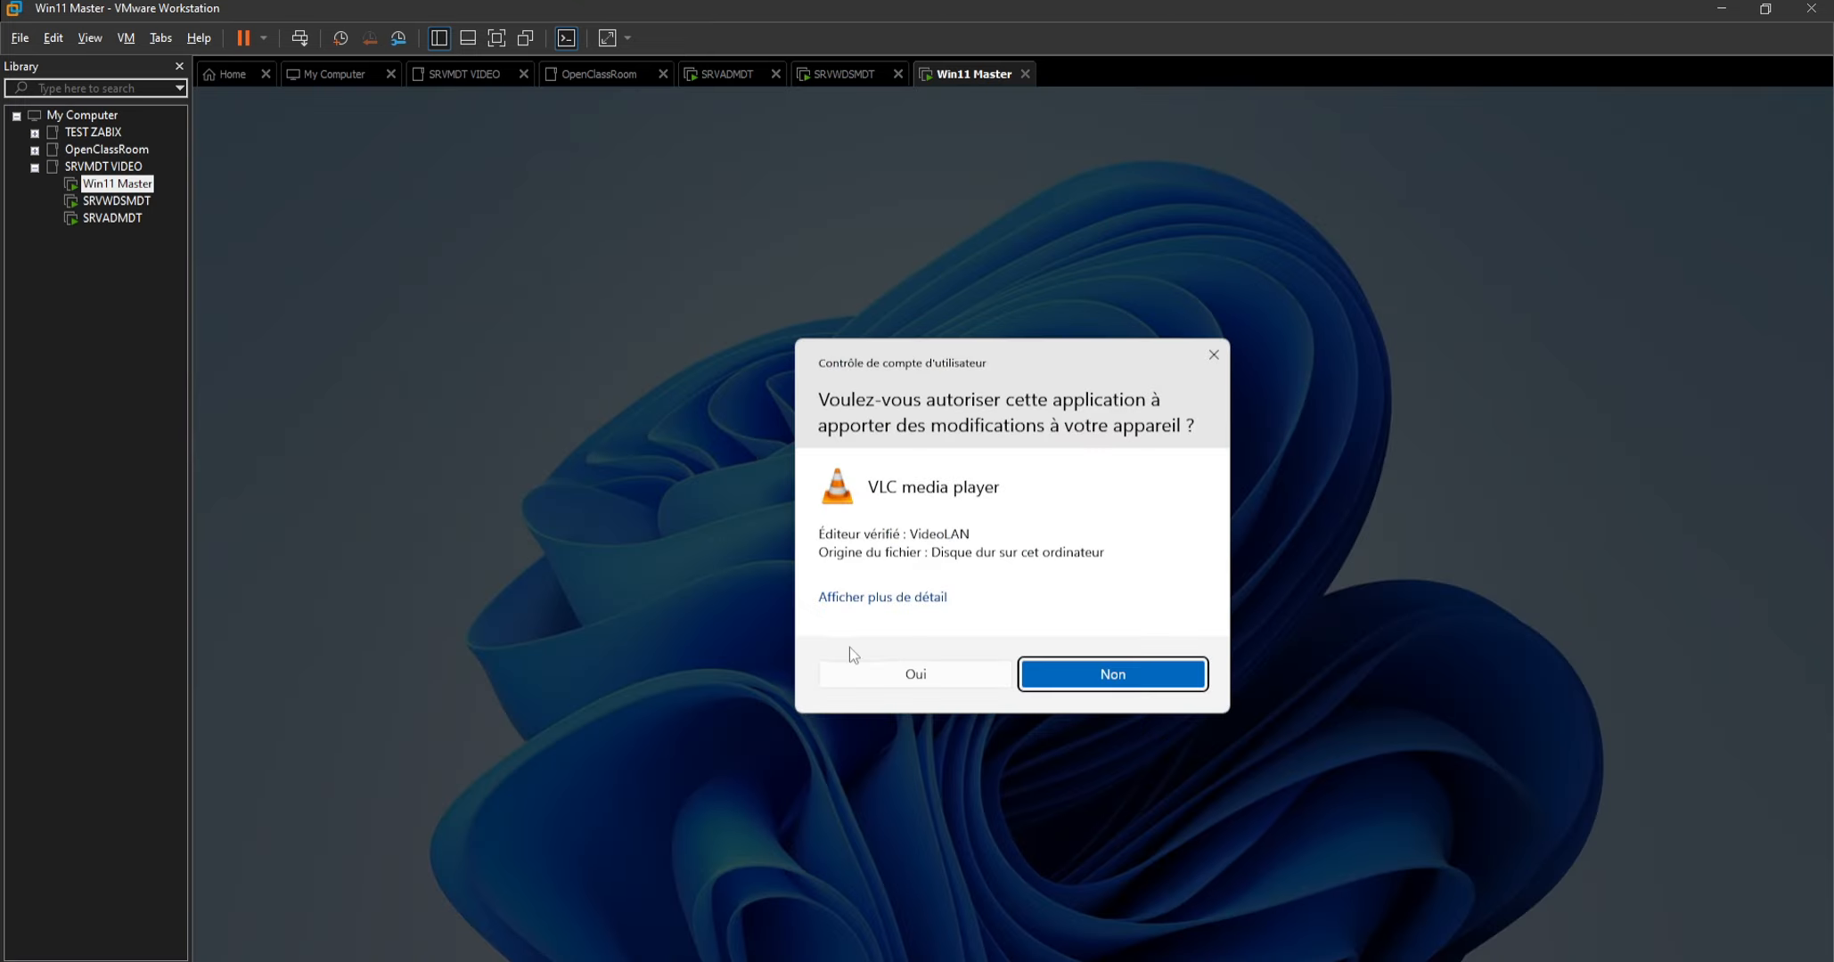
pyautogui.click(880, 667)
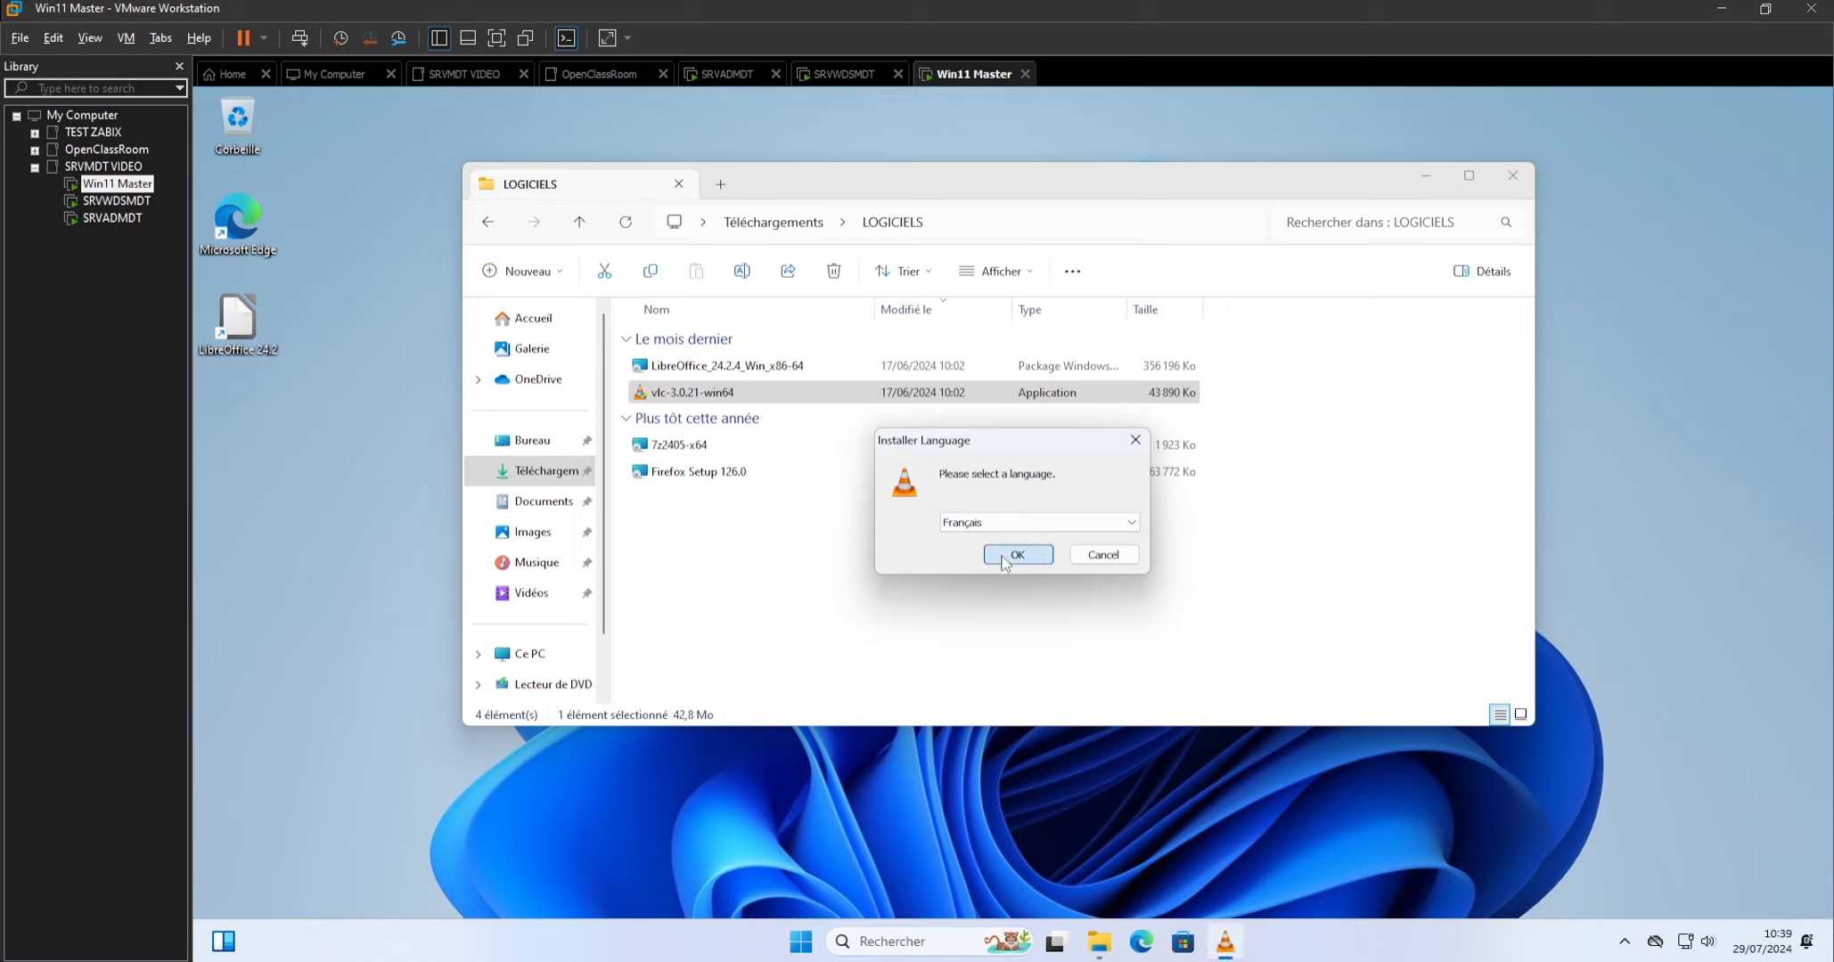
pyautogui.click(1009, 552)
pyautogui.click(1119, 665)
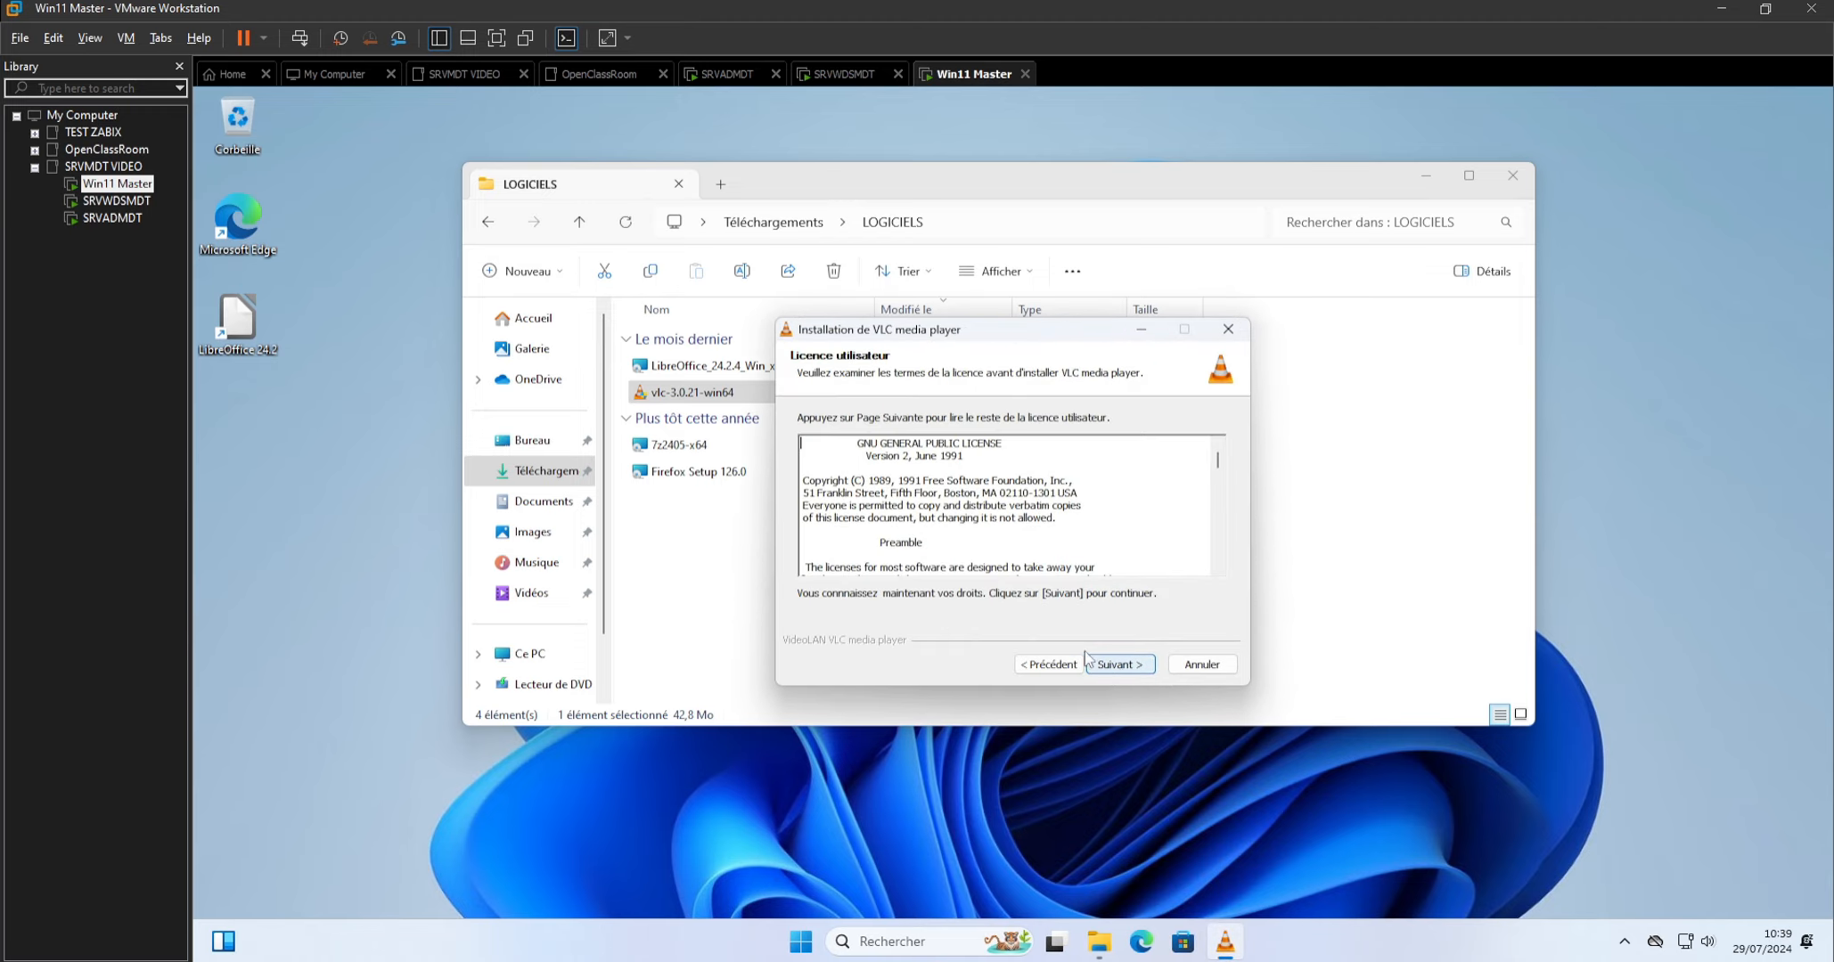
pyautogui.click(1115, 672)
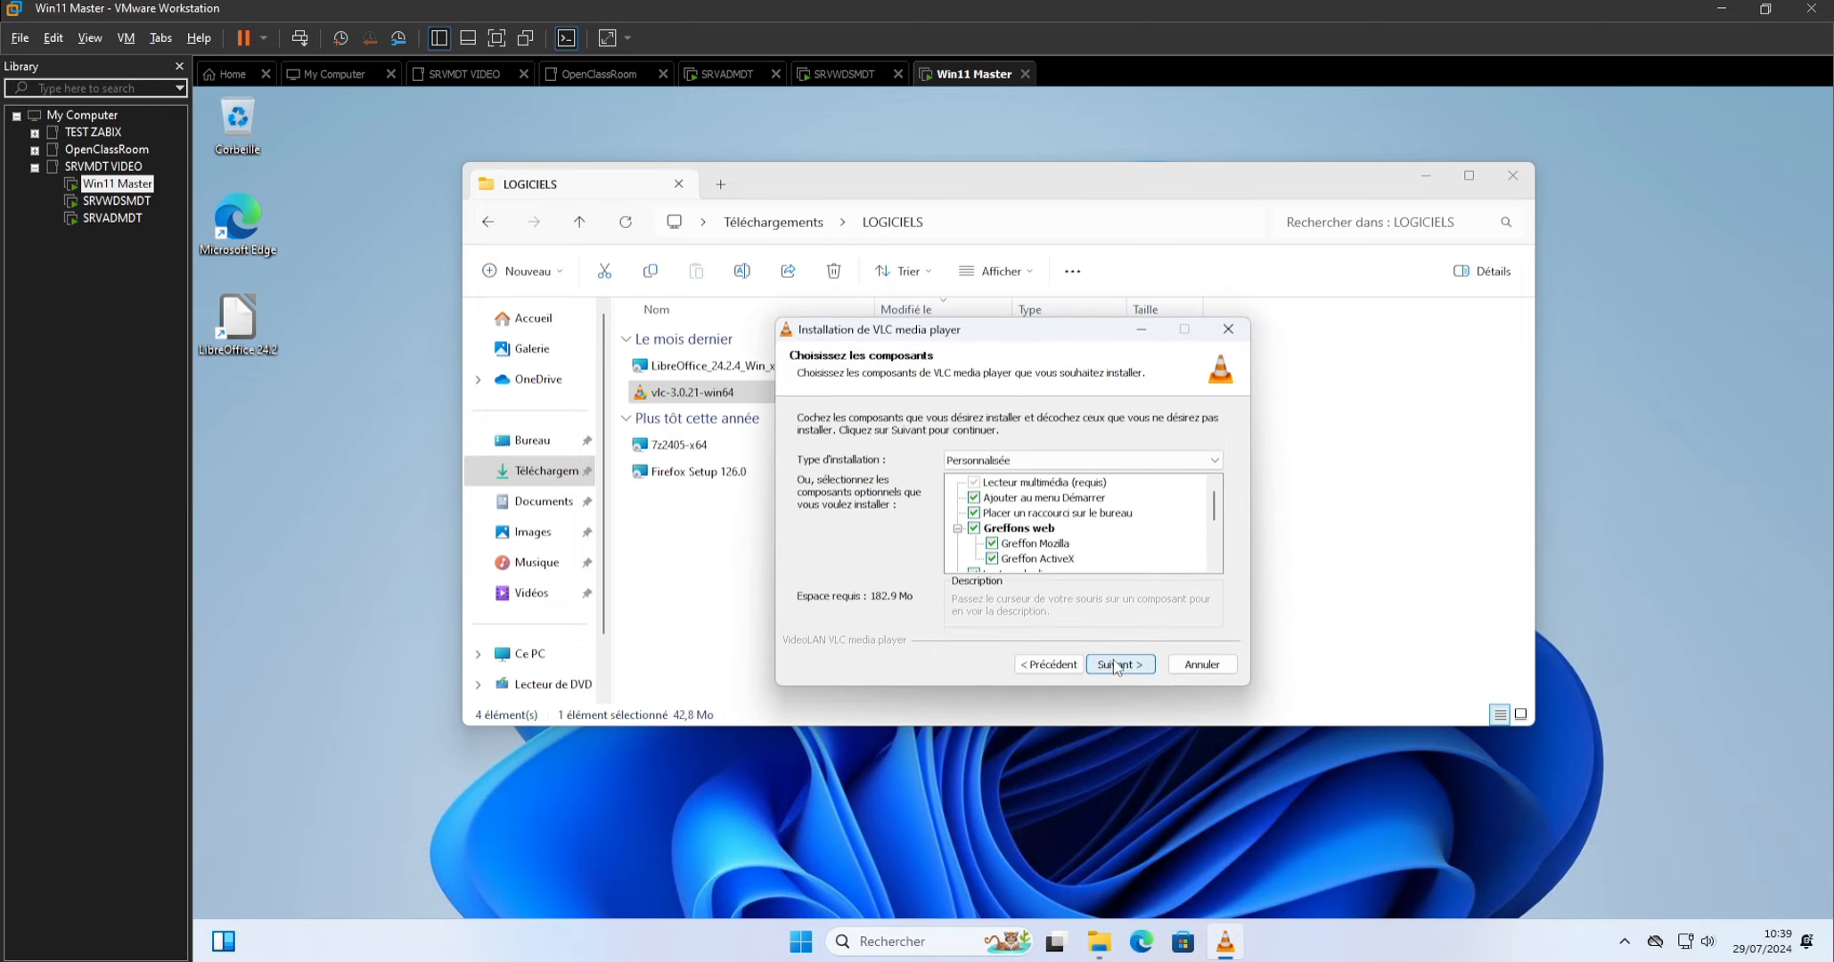
pyautogui.click(1117, 667)
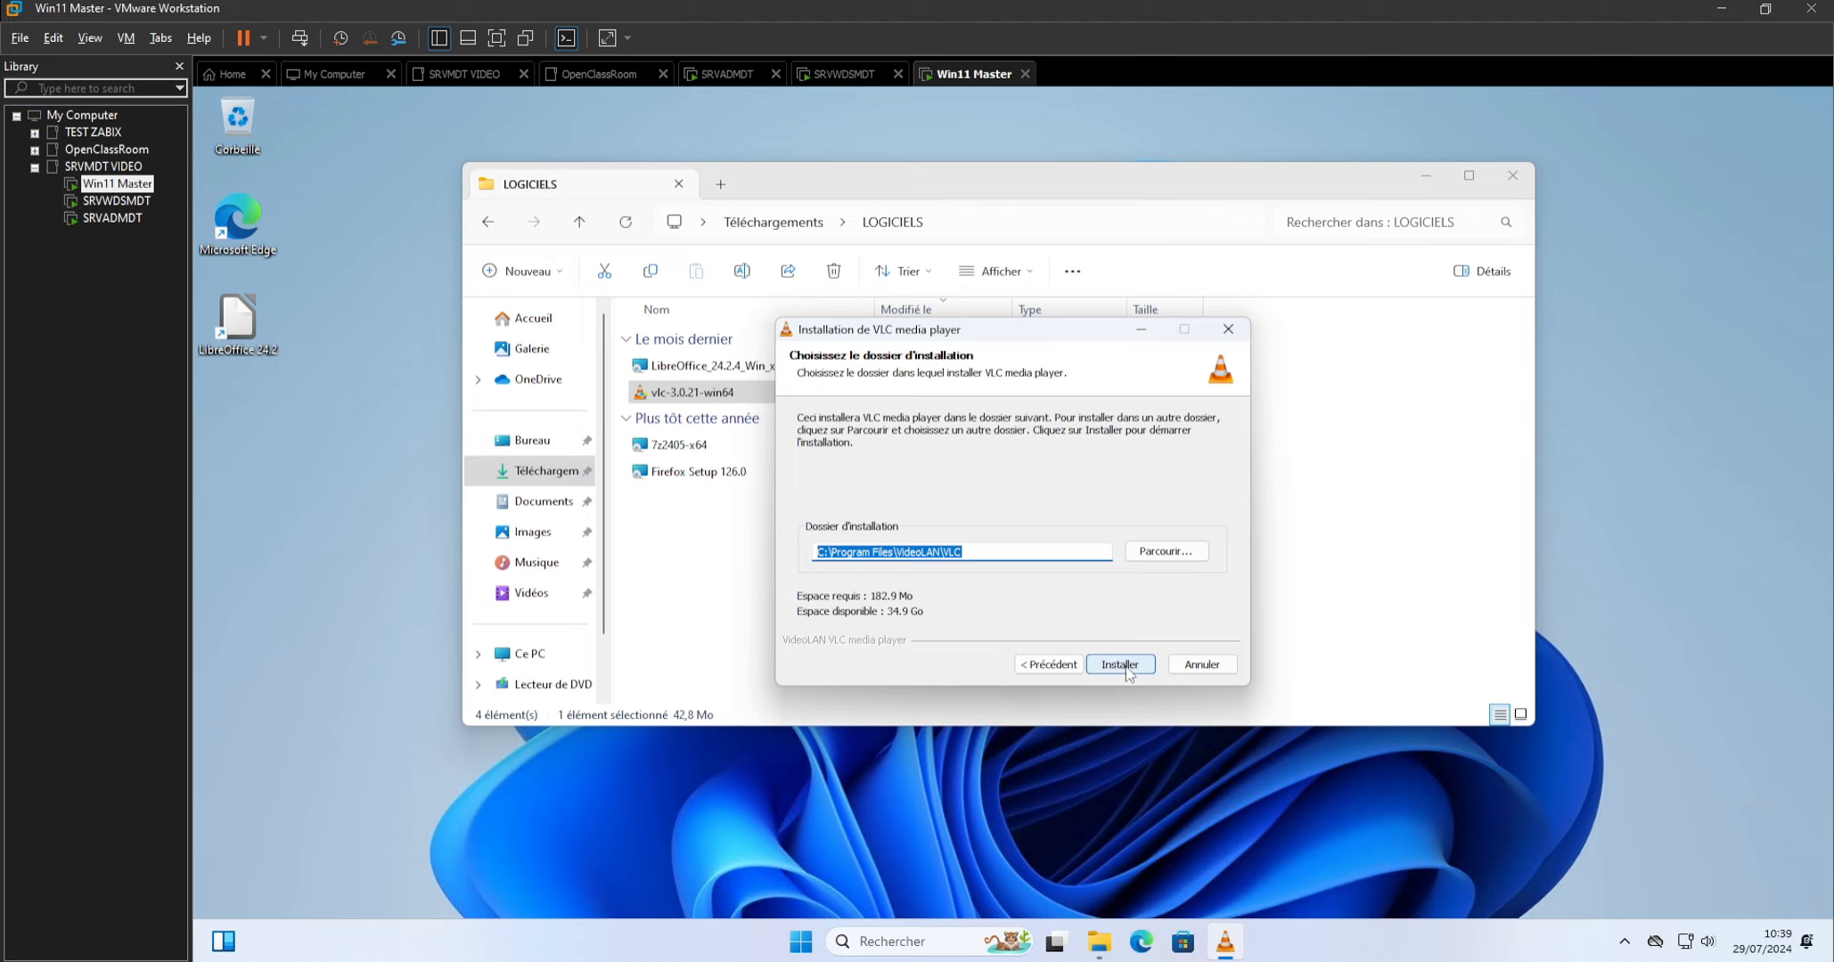
pyautogui.click(1127, 668)
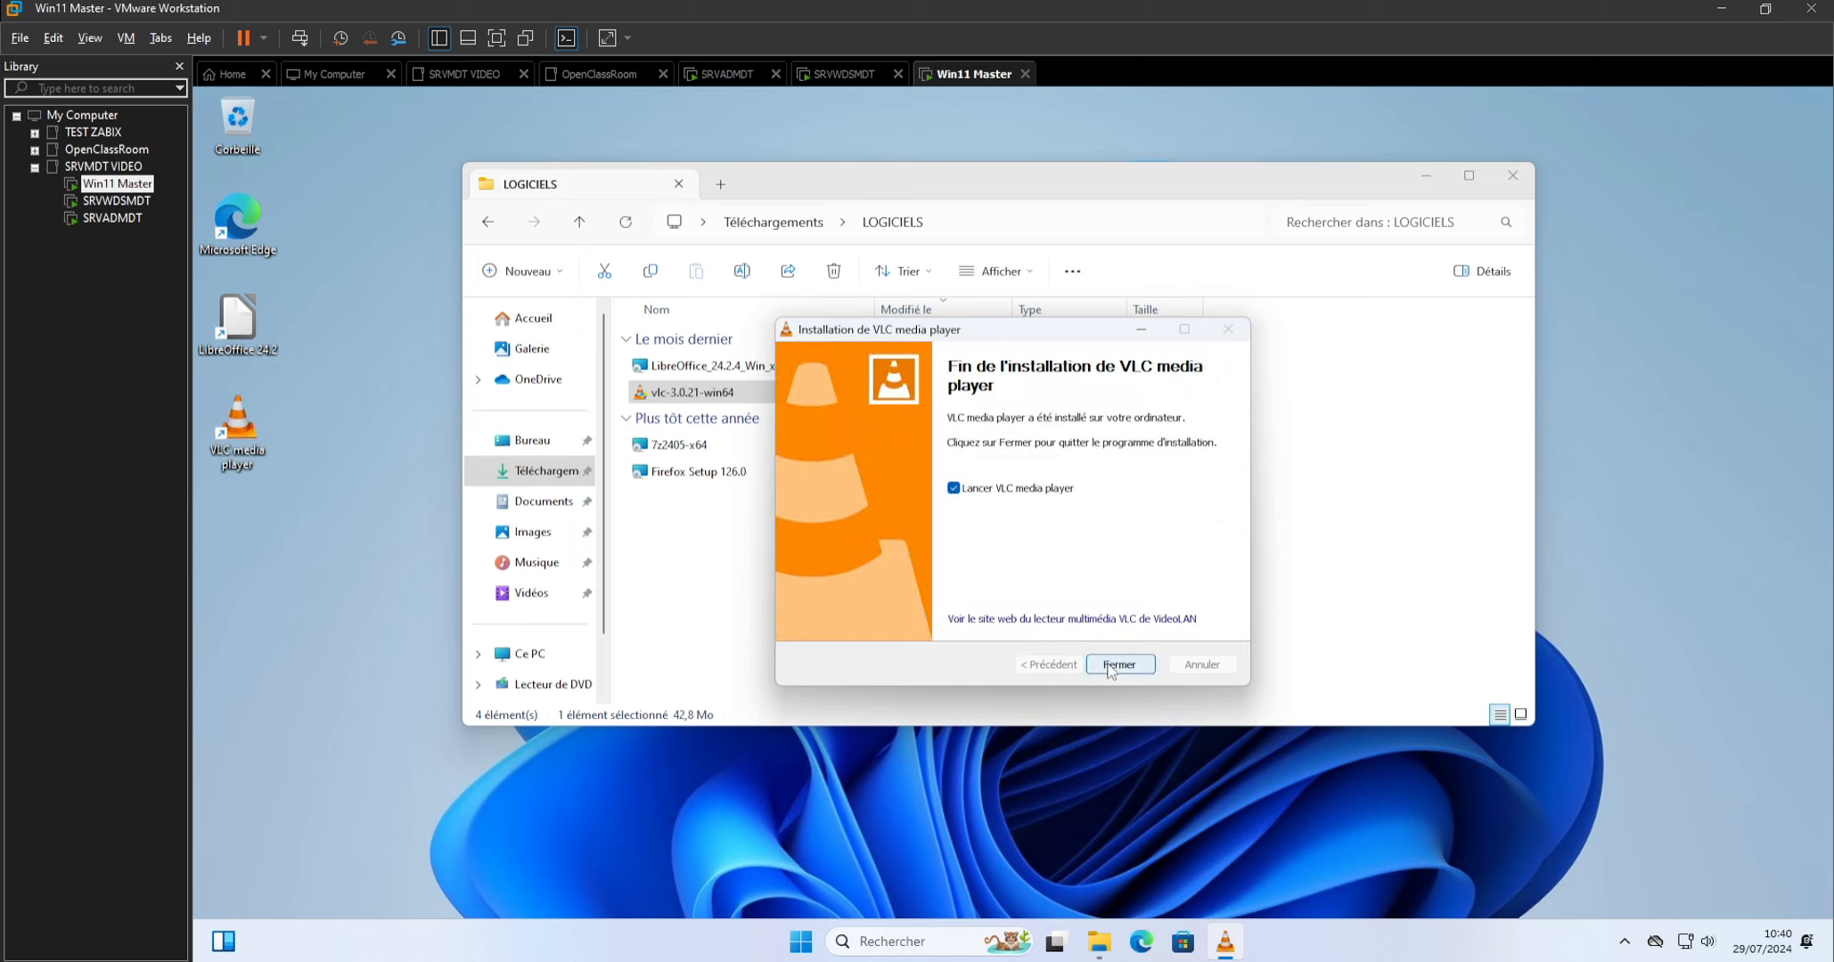
pyautogui.click(952, 489)
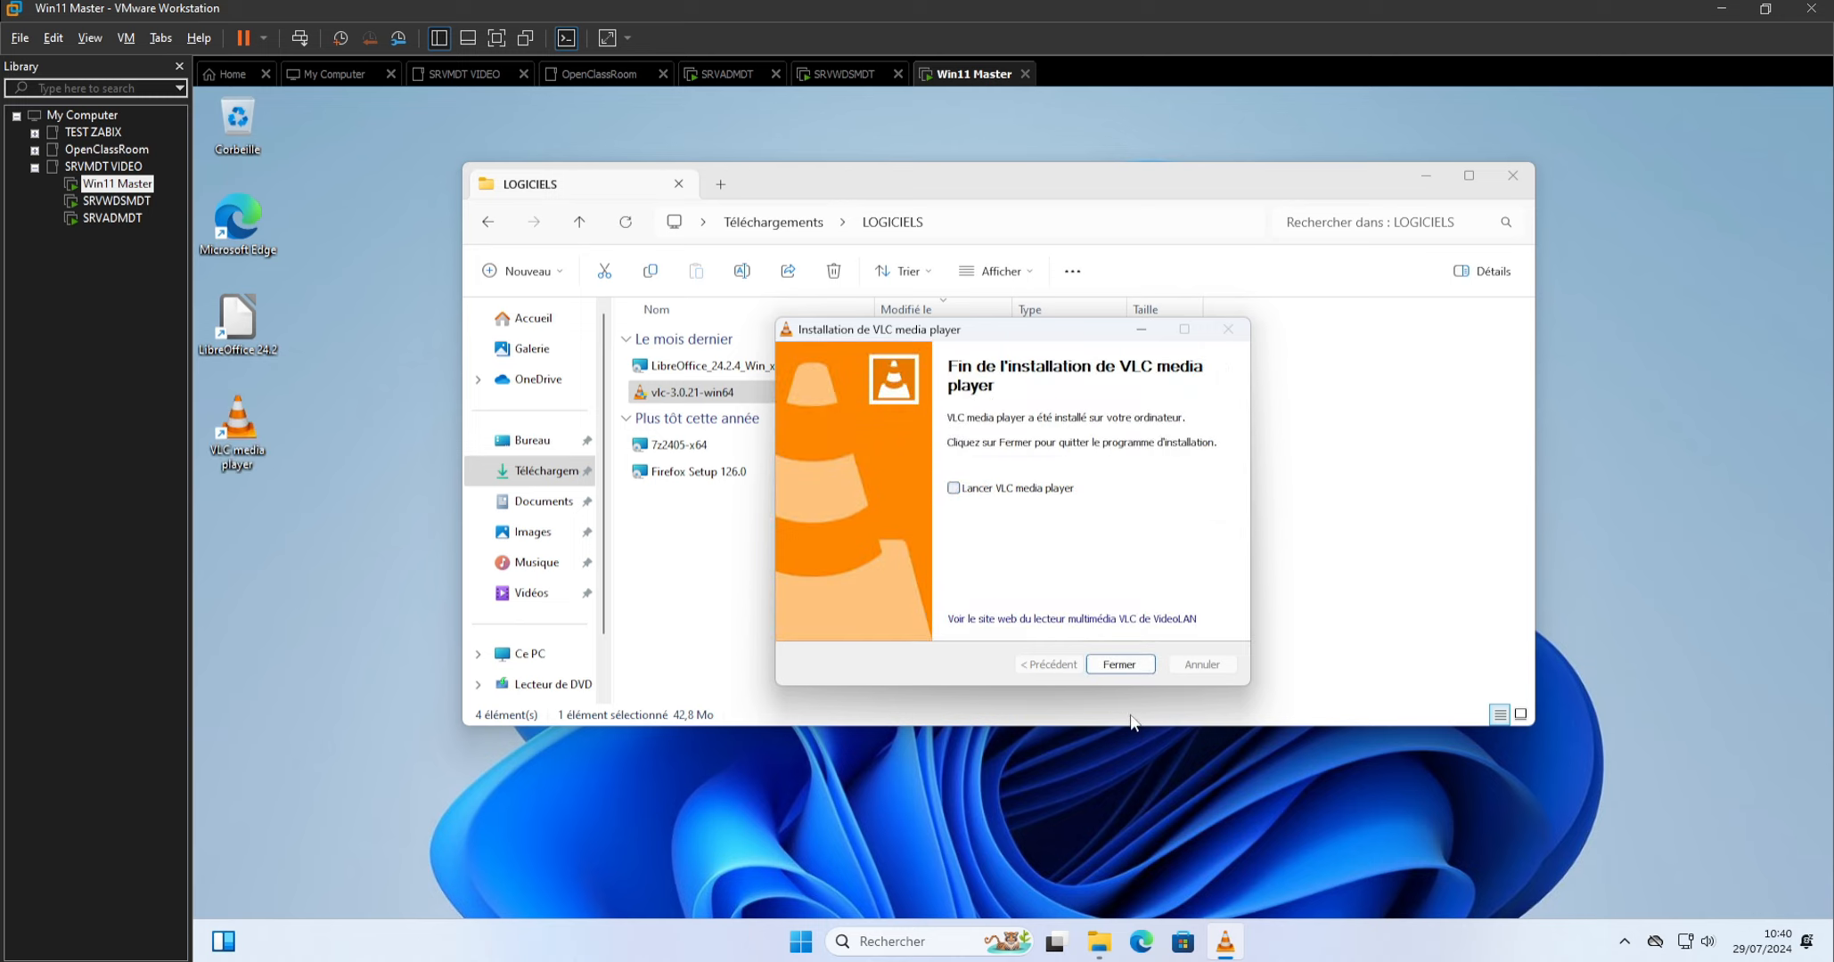
pyautogui.click(1120, 665)
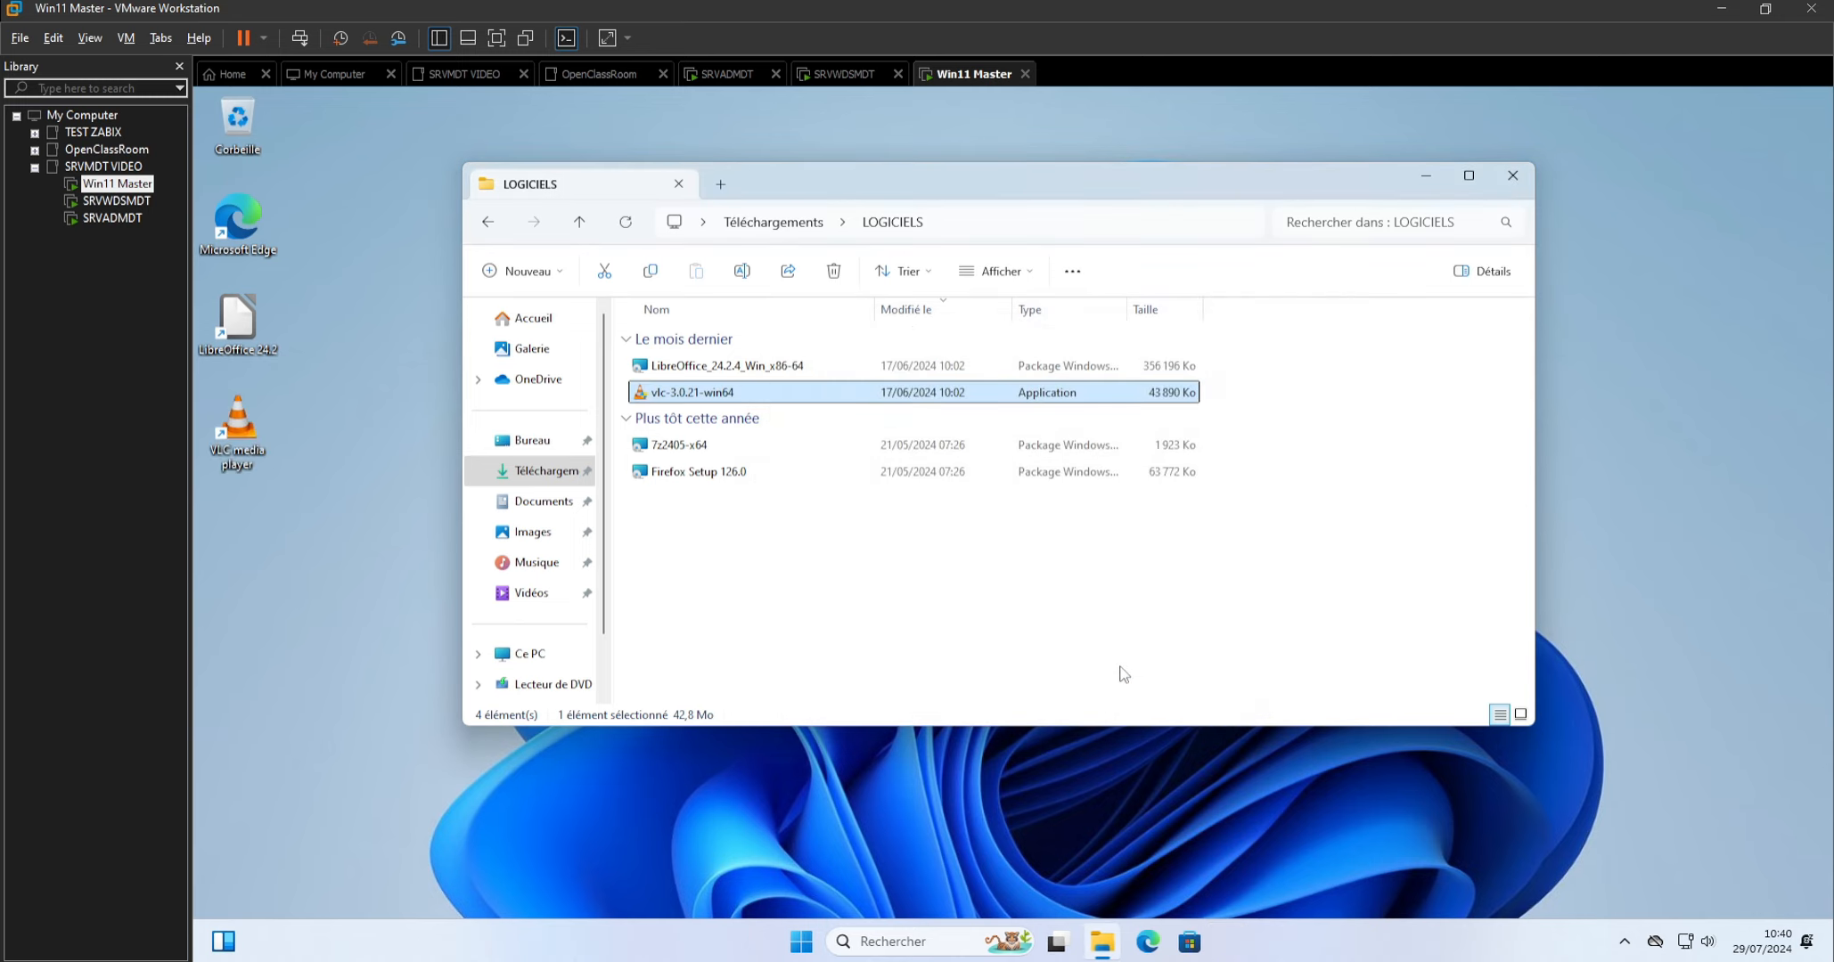
# Install 7-Zip 24.05 (x64 edition) from the 7z2405-x64 package with its default settings, accepting the licence agreement.
pyautogui.doubleClick(710, 450)
pyautogui.click(1110, 662)
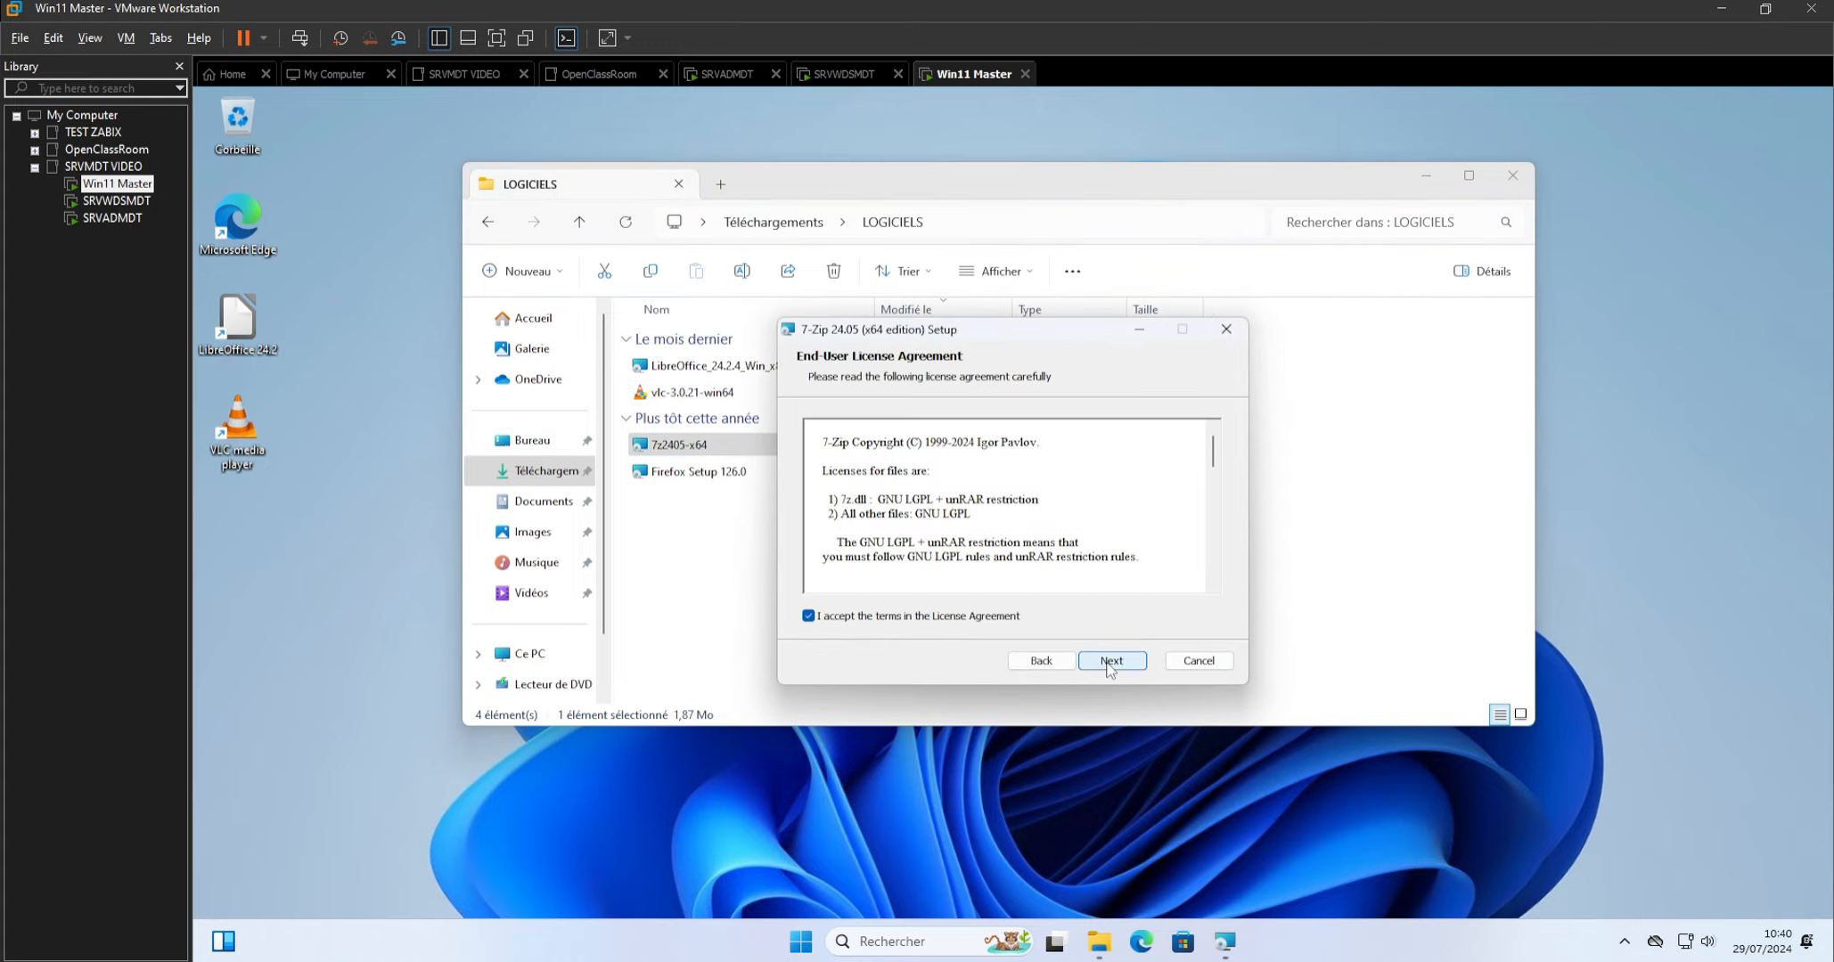
pyautogui.click(1110, 663)
pyautogui.click(1109, 664)
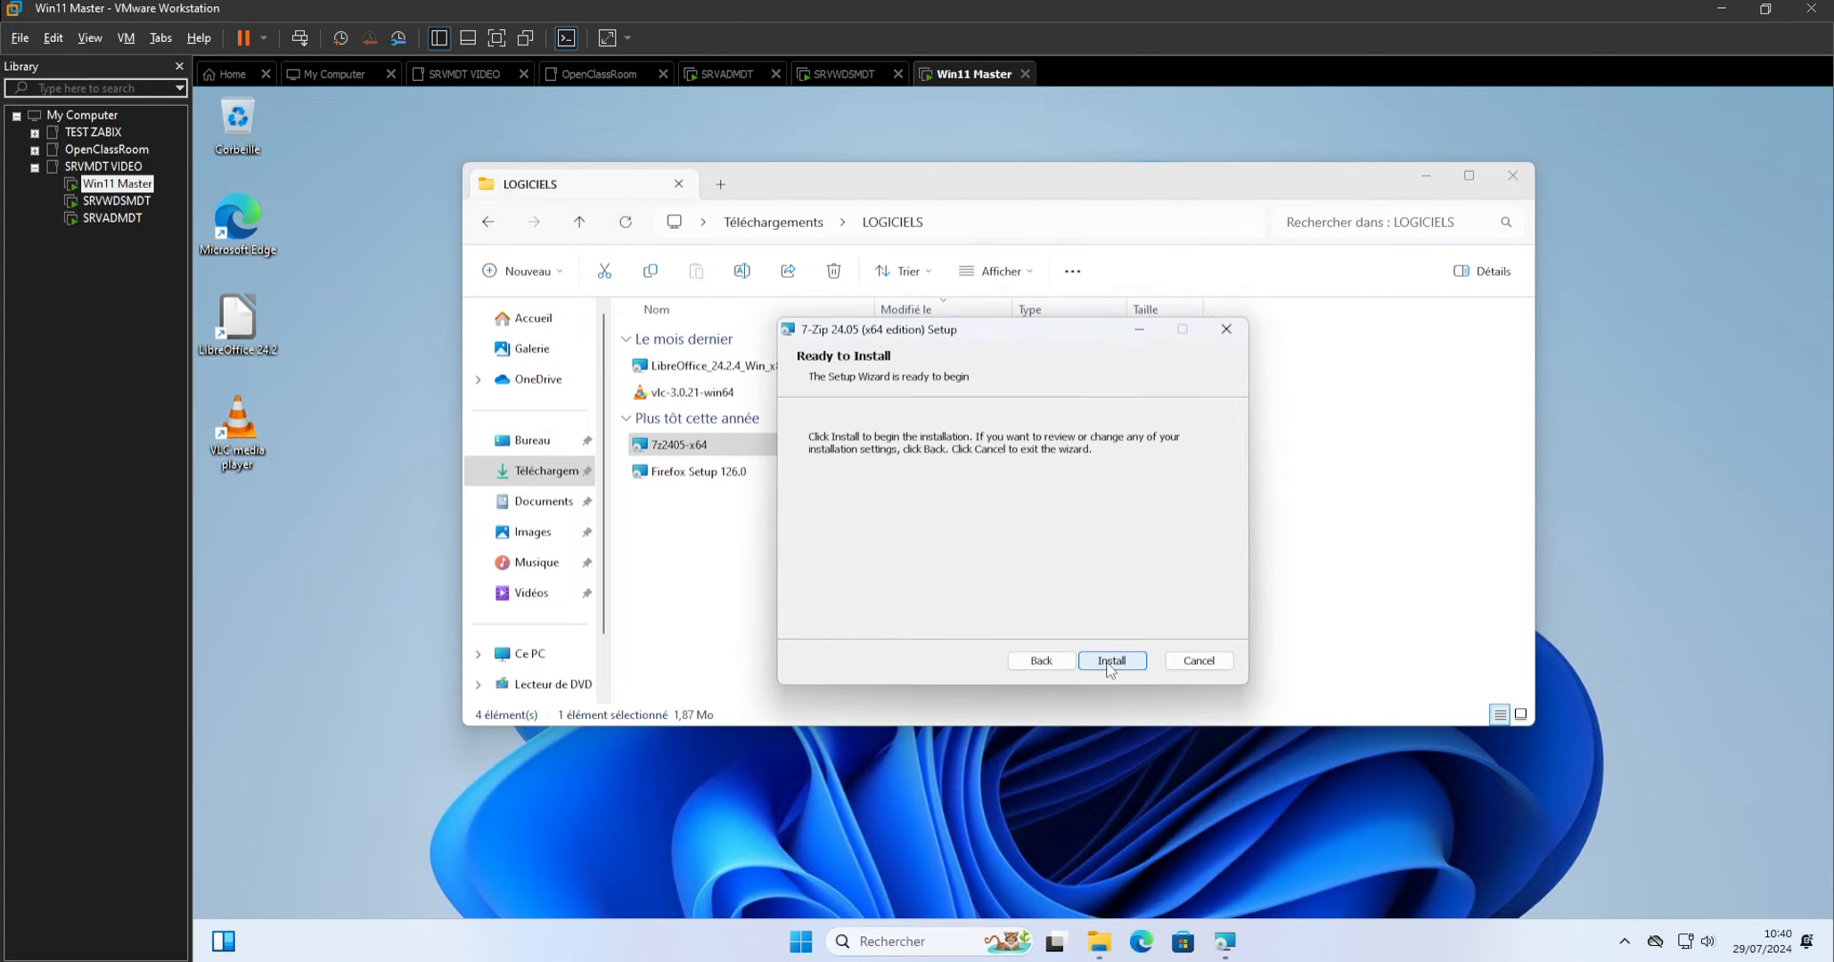
pyautogui.click(1110, 664)
pyautogui.click(1110, 685)
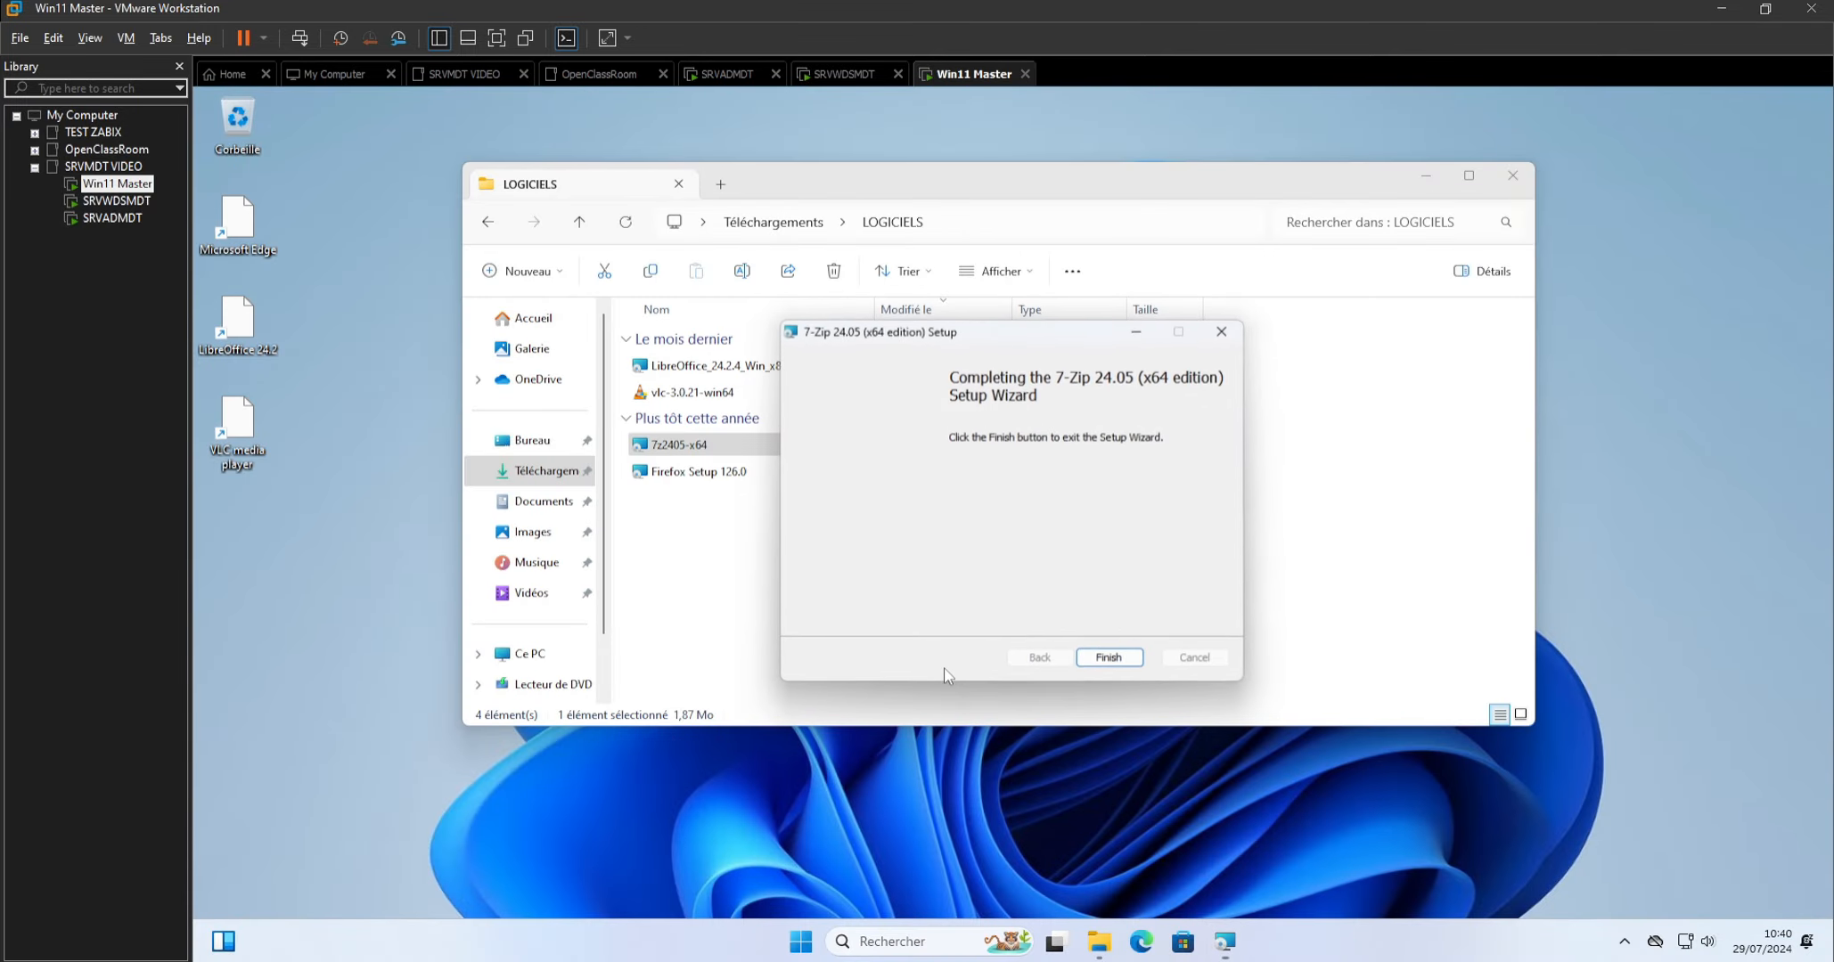
pyautogui.click(1108, 658)
# Install Firefox from the Firefox Setup 126.0 package, authorise the changes, and close File Explorer.
pyautogui.click(688, 475)
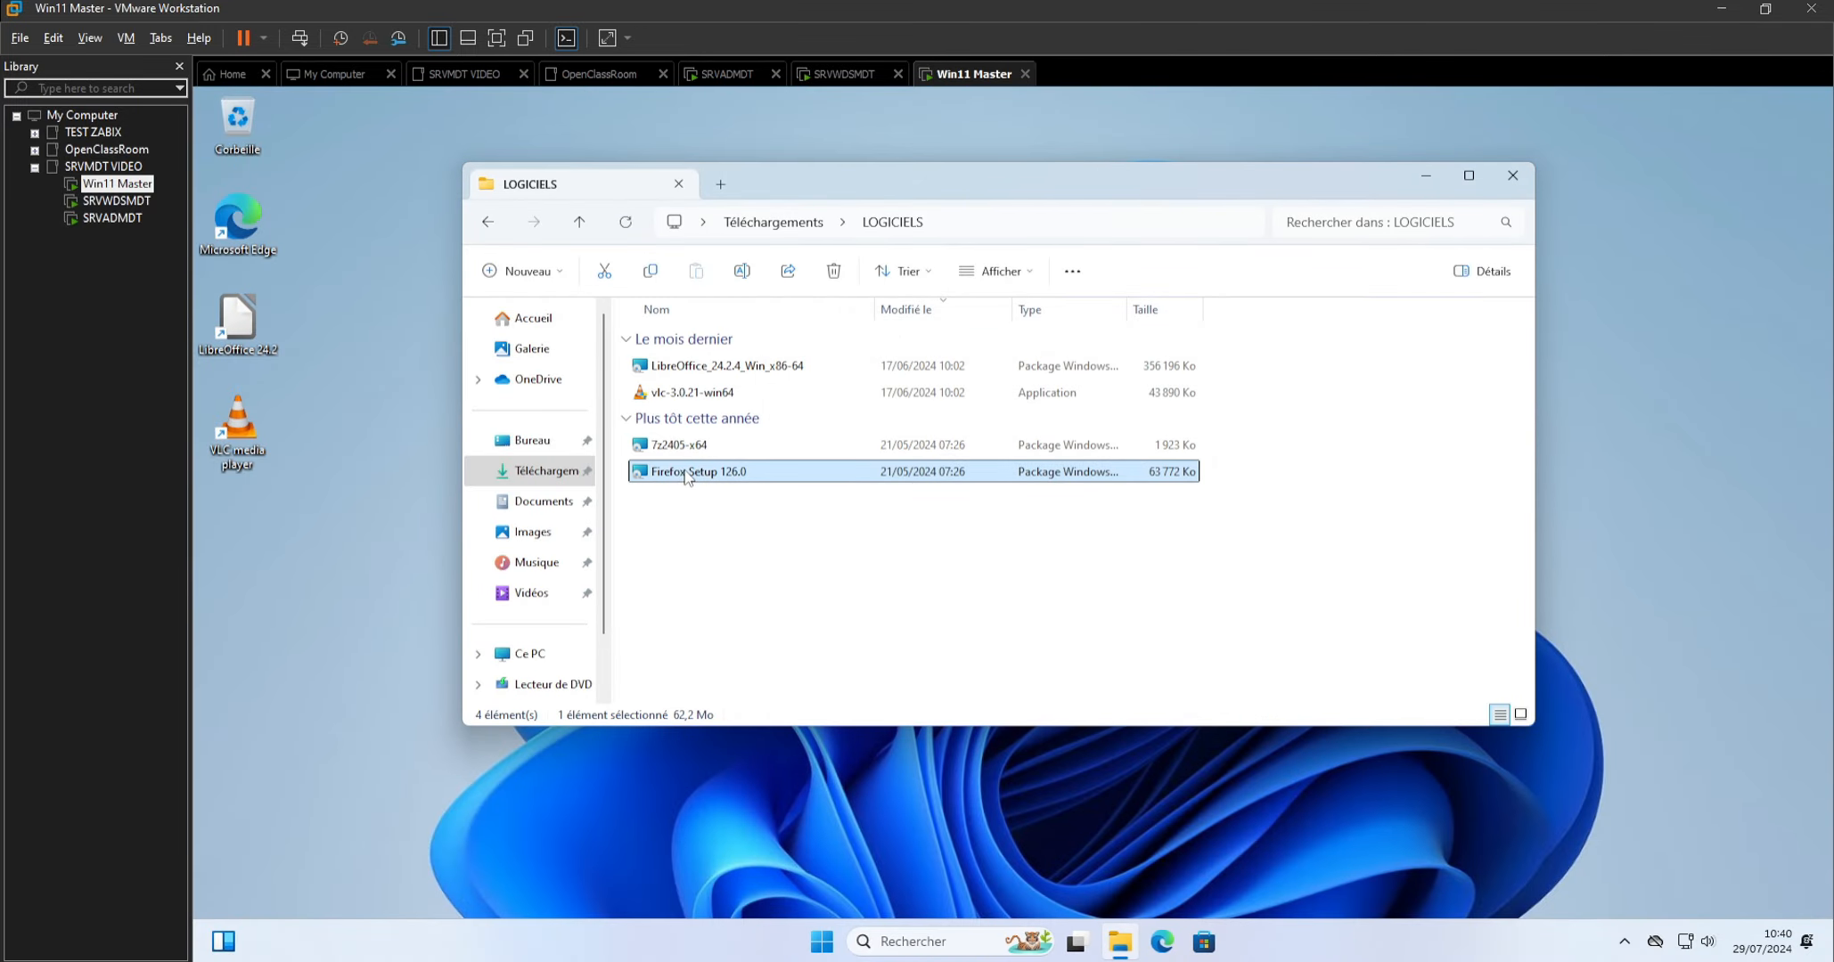
pyautogui.doubleClick(688, 475)
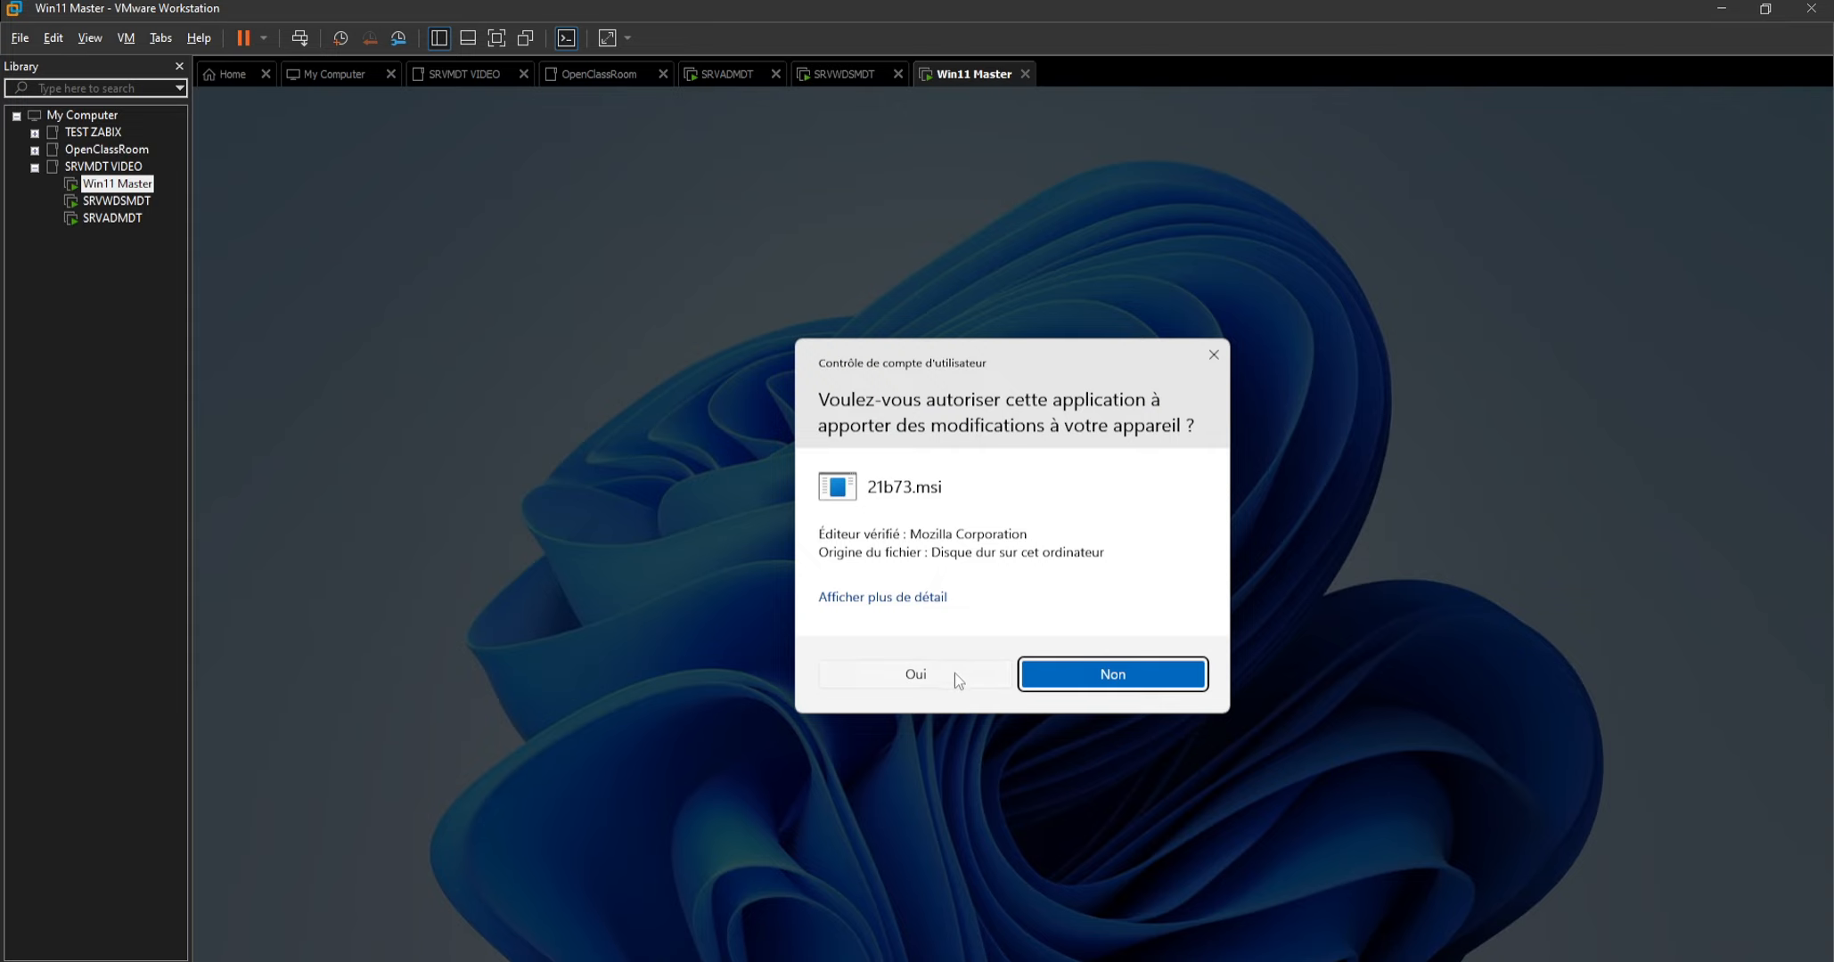
pyautogui.click(954, 674)
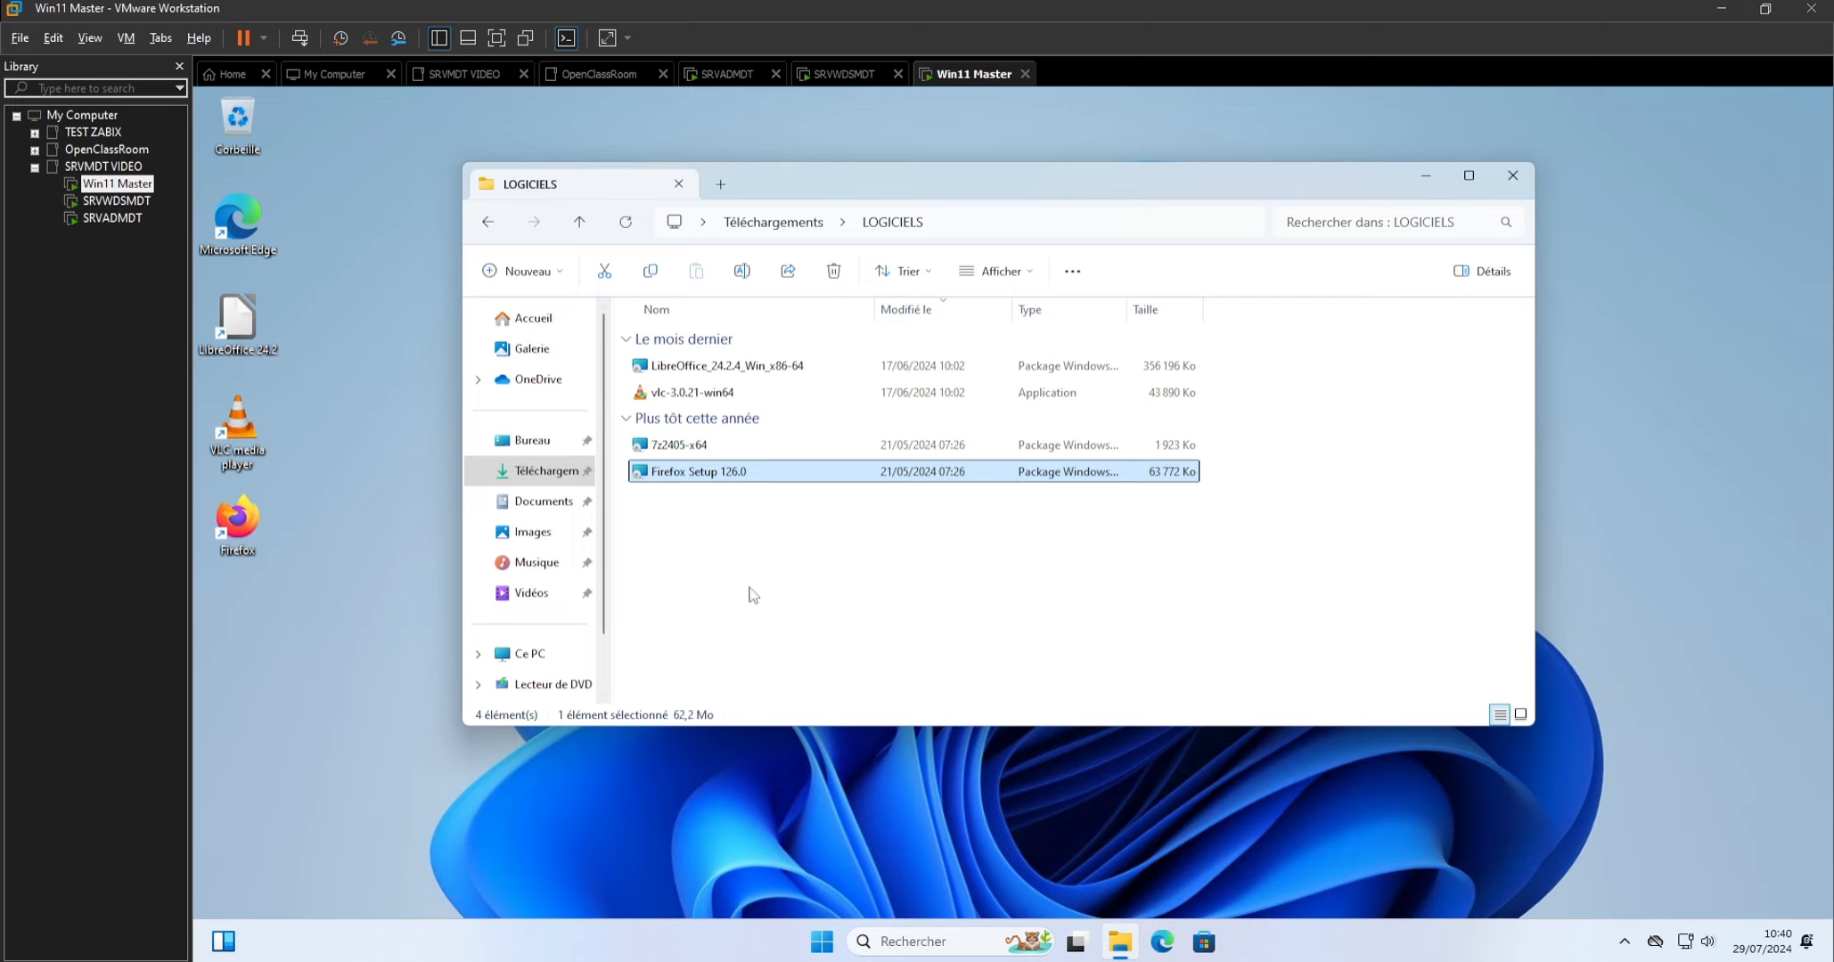
pyautogui.click(1511, 178)
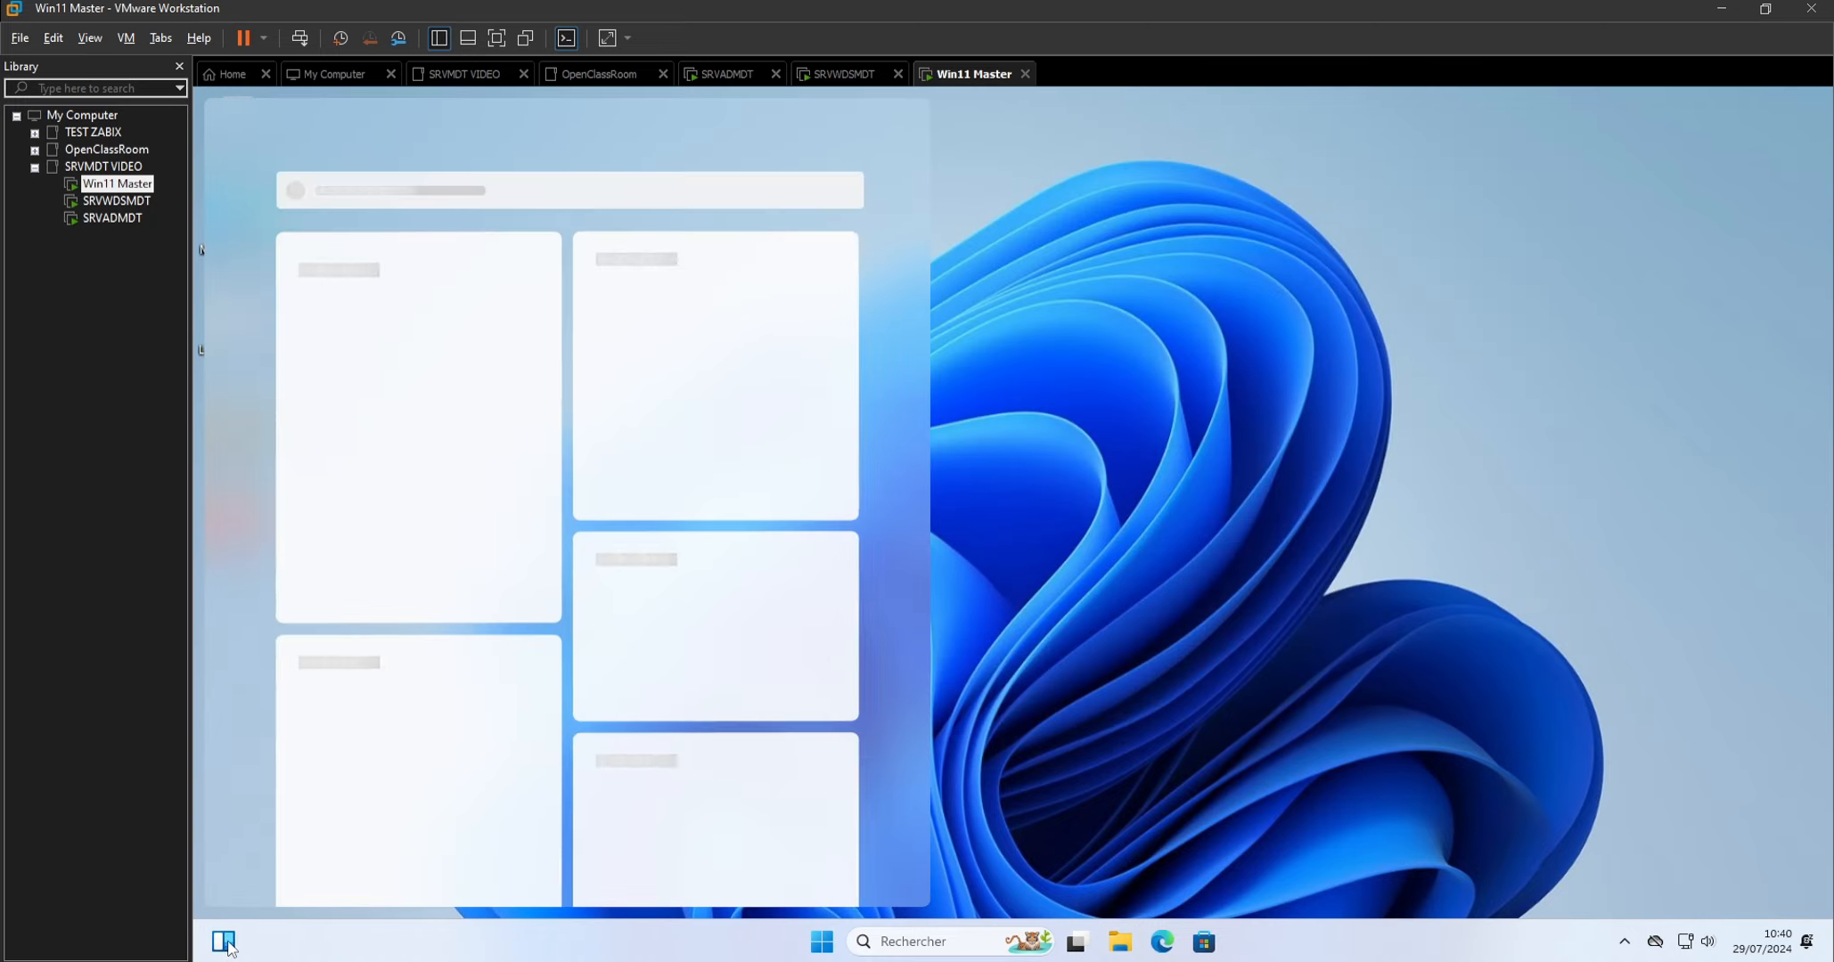
# Restart Win11 Master and sign back in by entering the local account's password.
pyautogui.click(822, 942)
pyautogui.click(1245, 878)
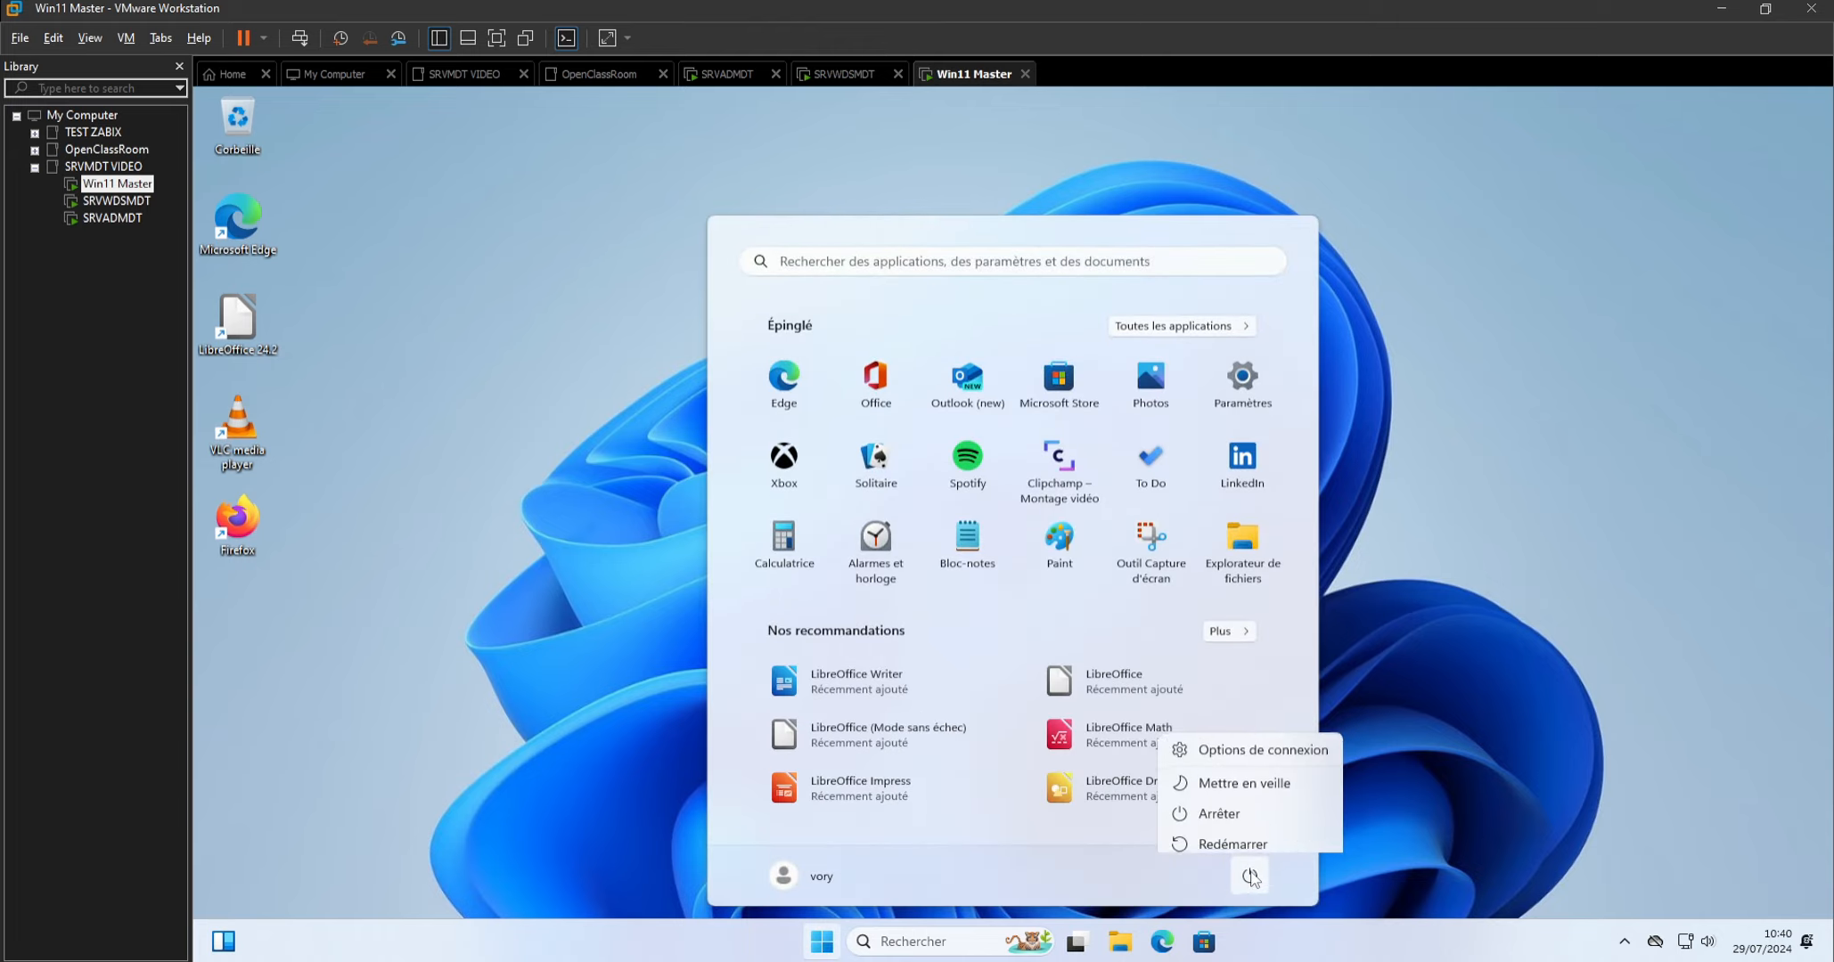
pyautogui.click(1229, 836)
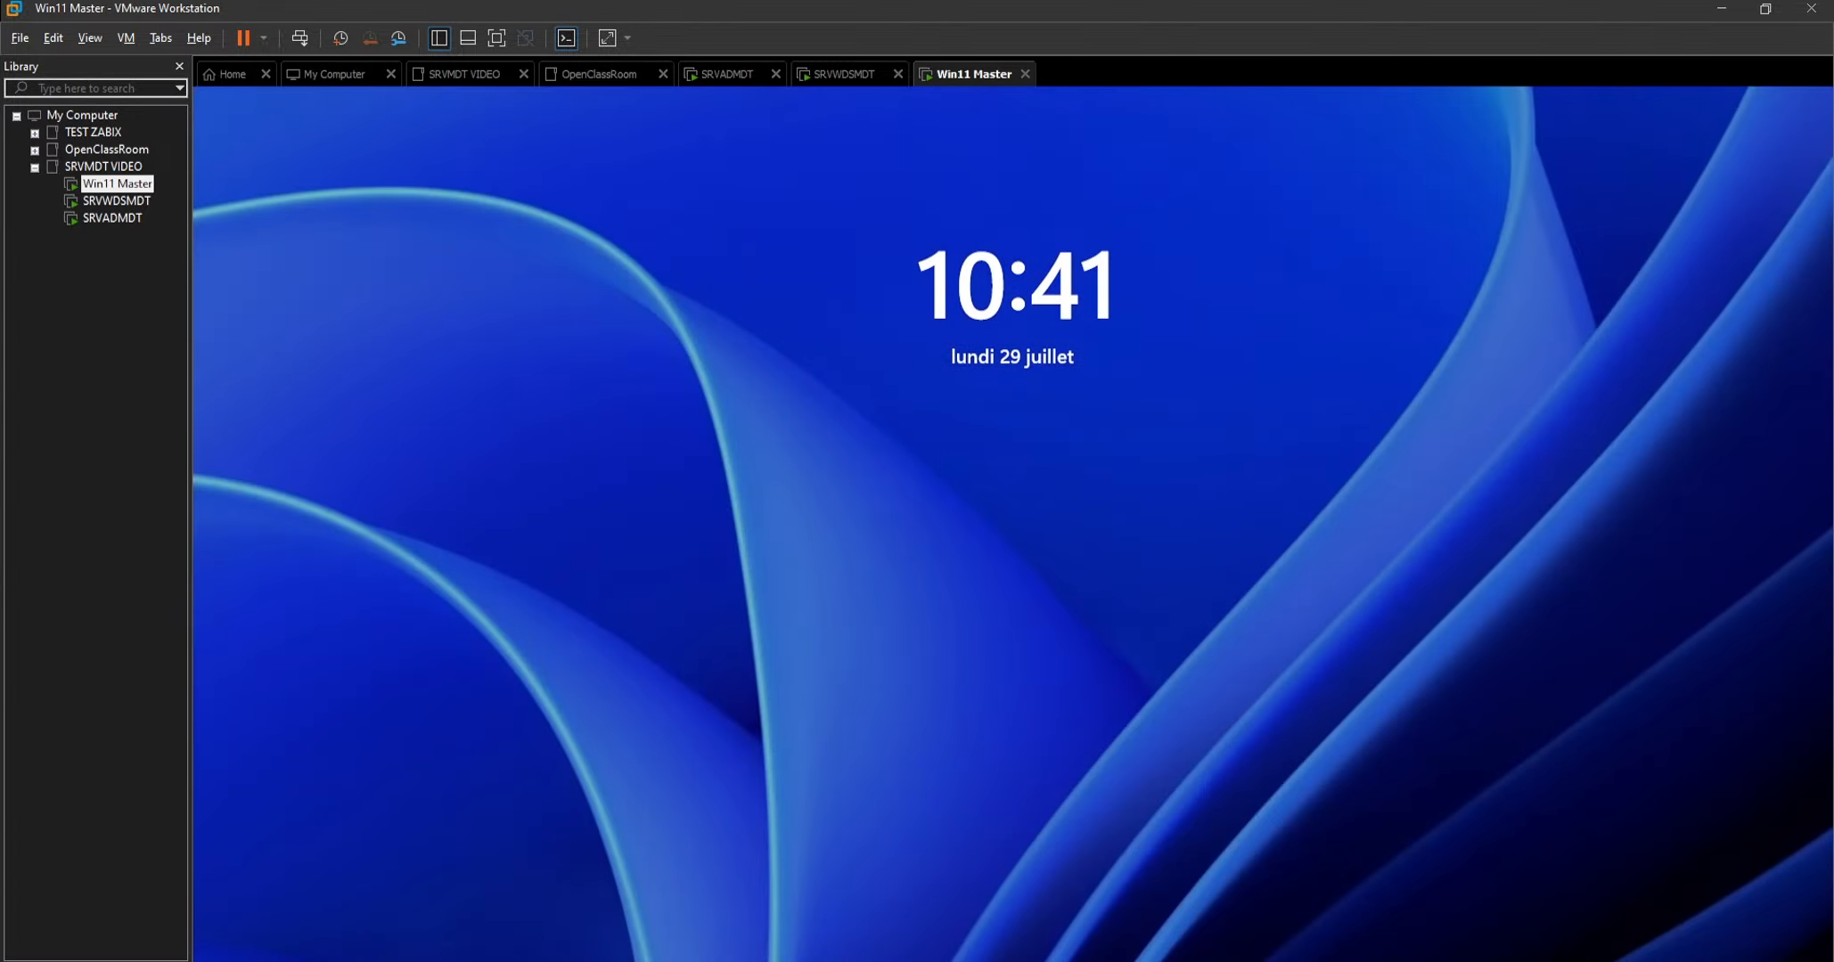
pyautogui.click(1167, 549)
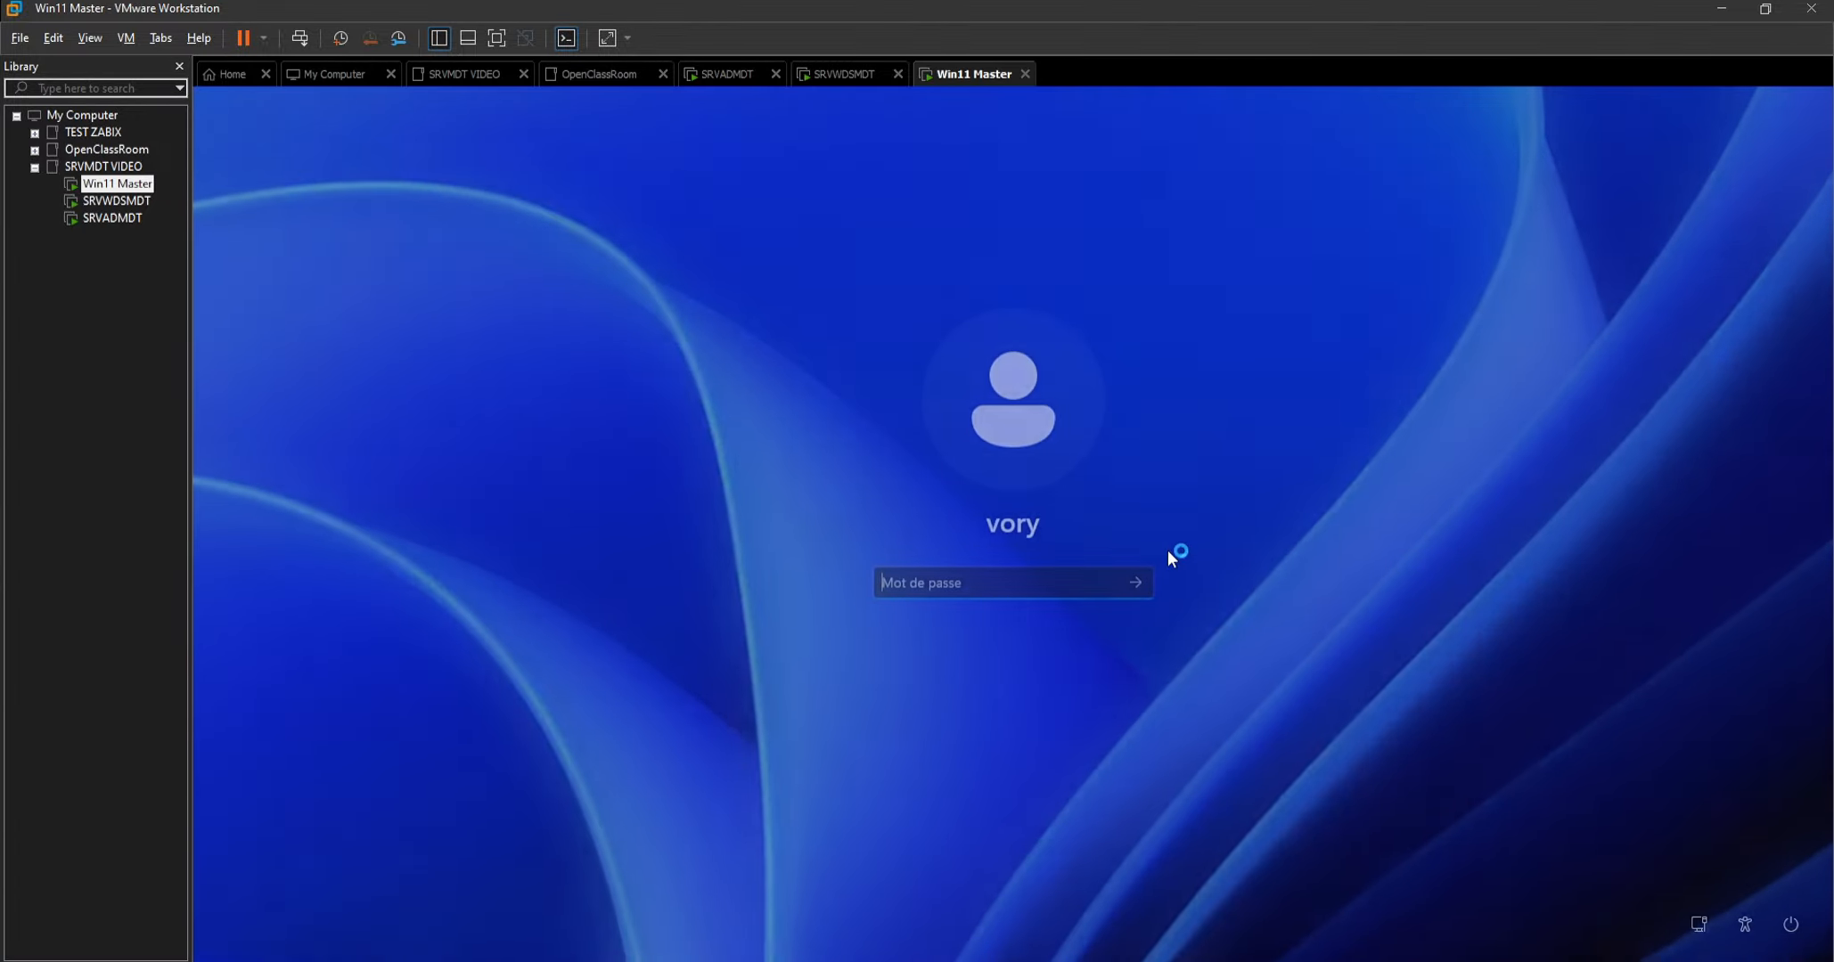
pyautogui.write('****')
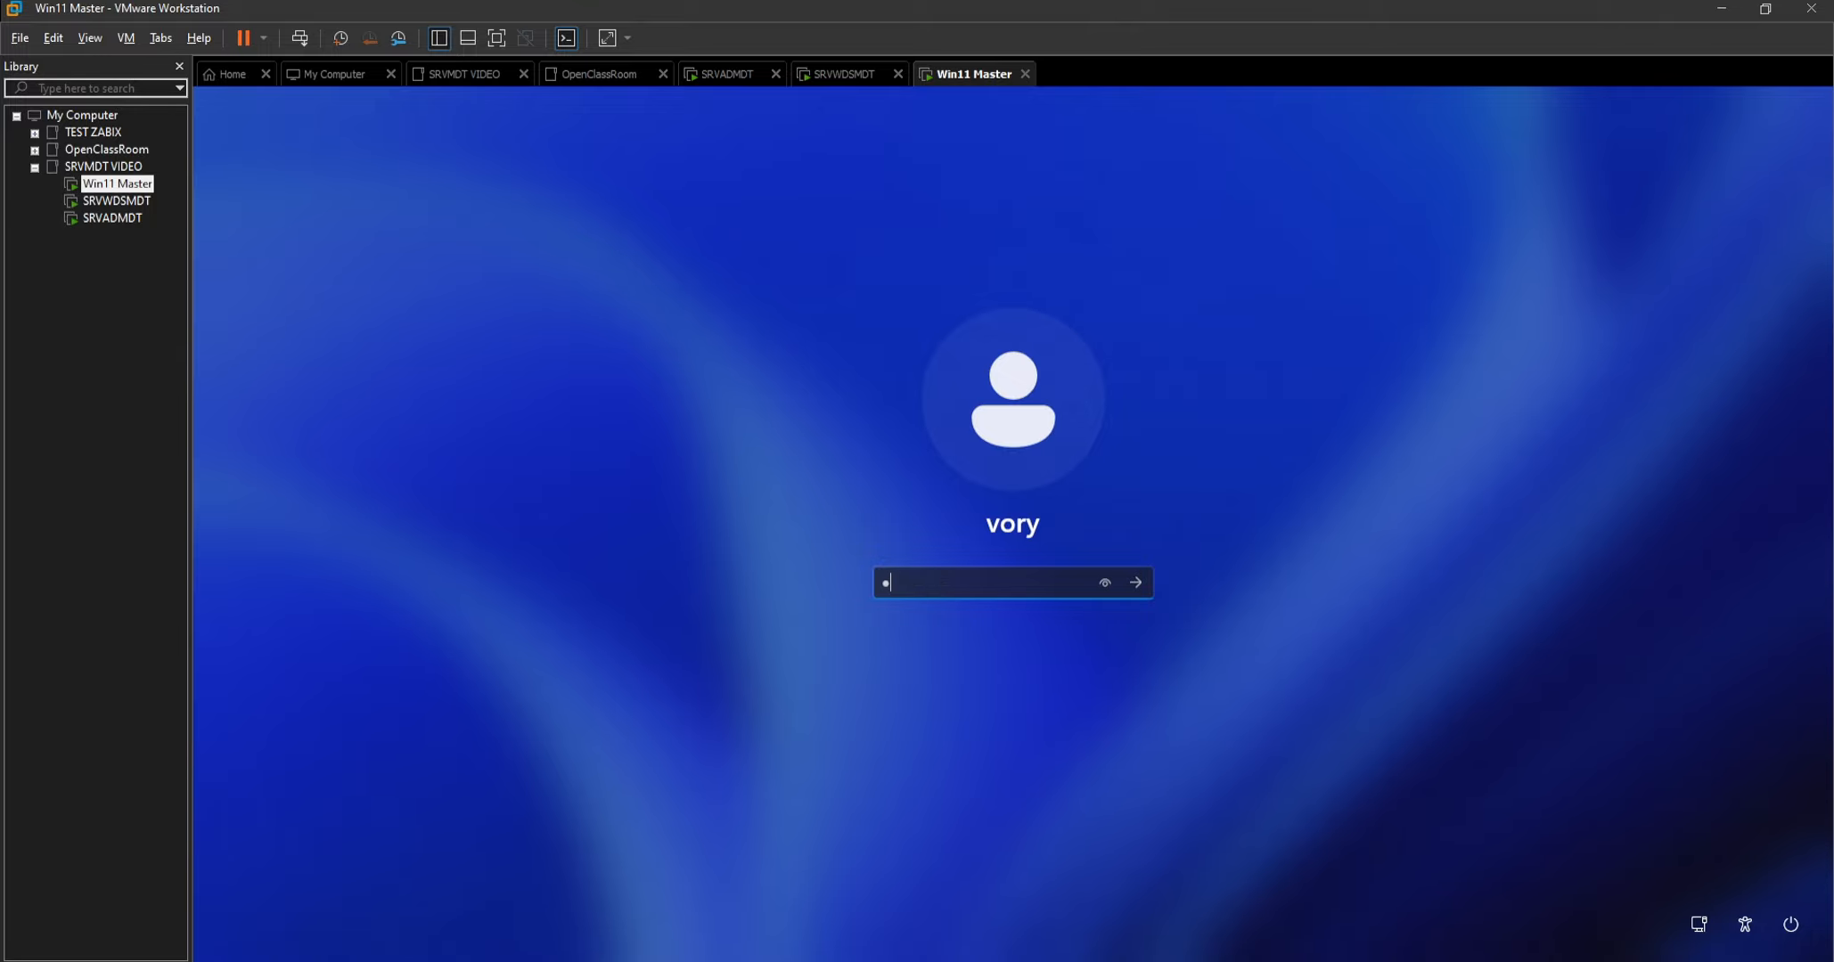
pyautogui.press('Return')
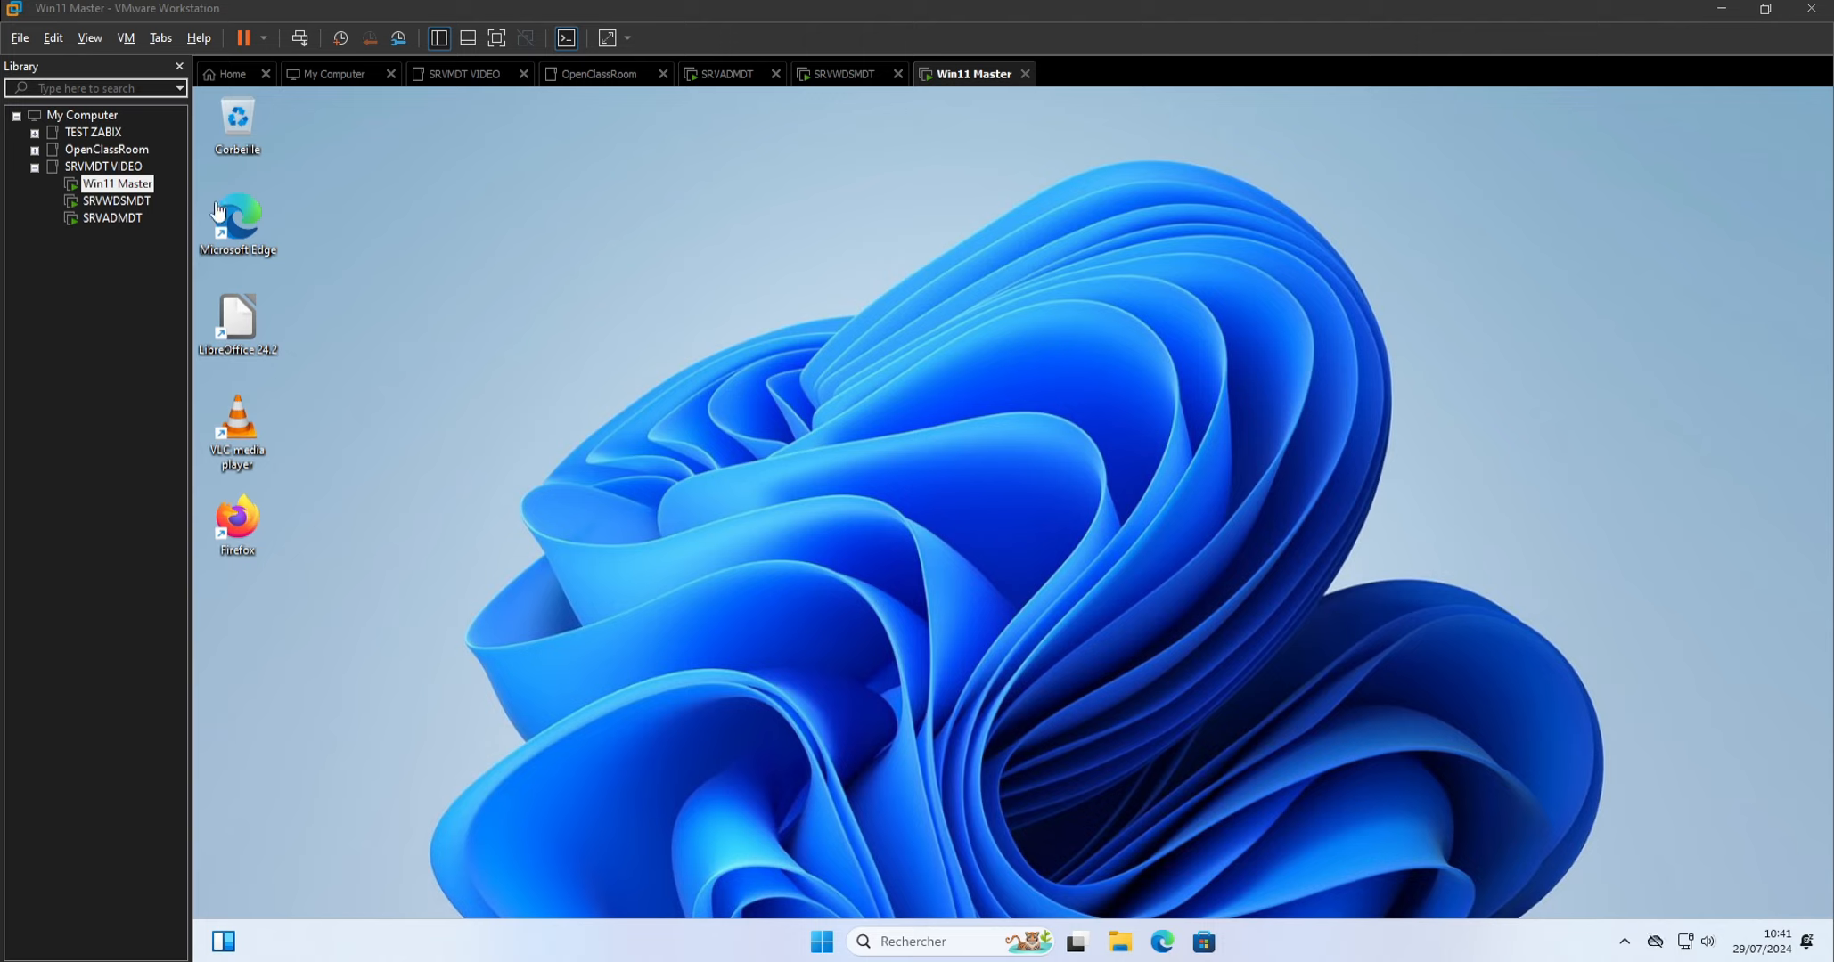
# Open File Explorer and fill in the network path \\SRVWDSMDT\DeploymentShare$\Scripts as the location.
pyautogui.click(1122, 951)
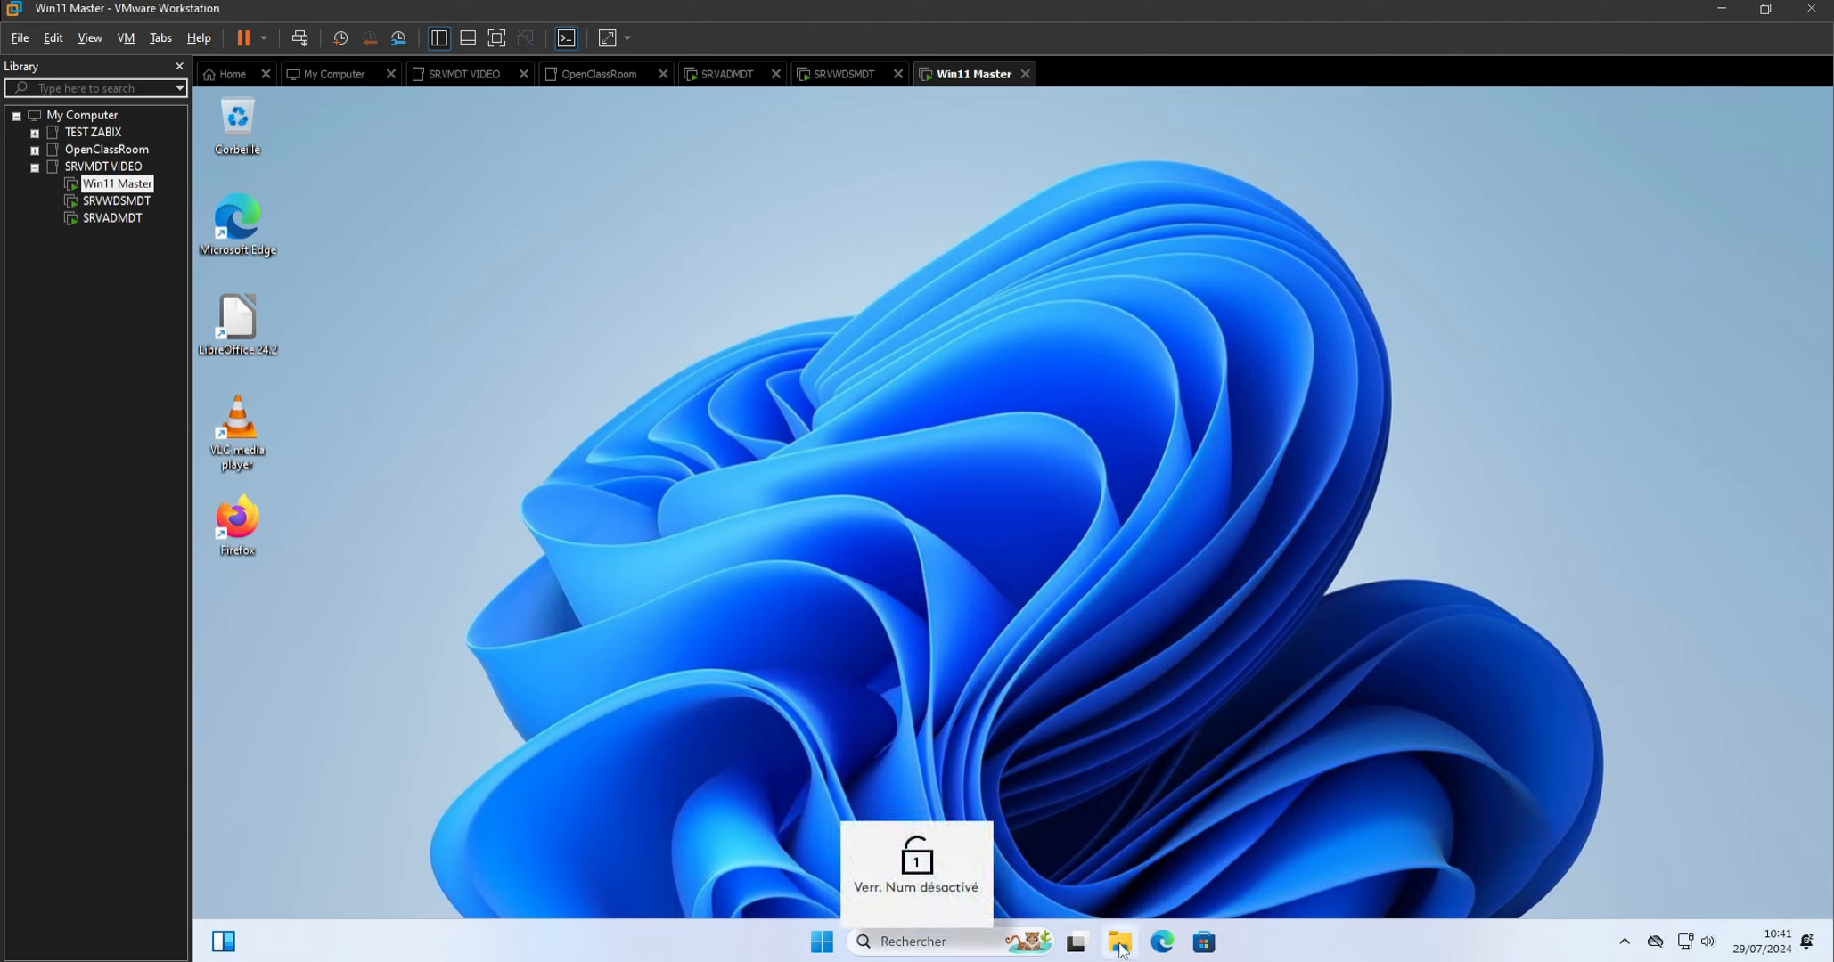
pyautogui.click(1119, 947)
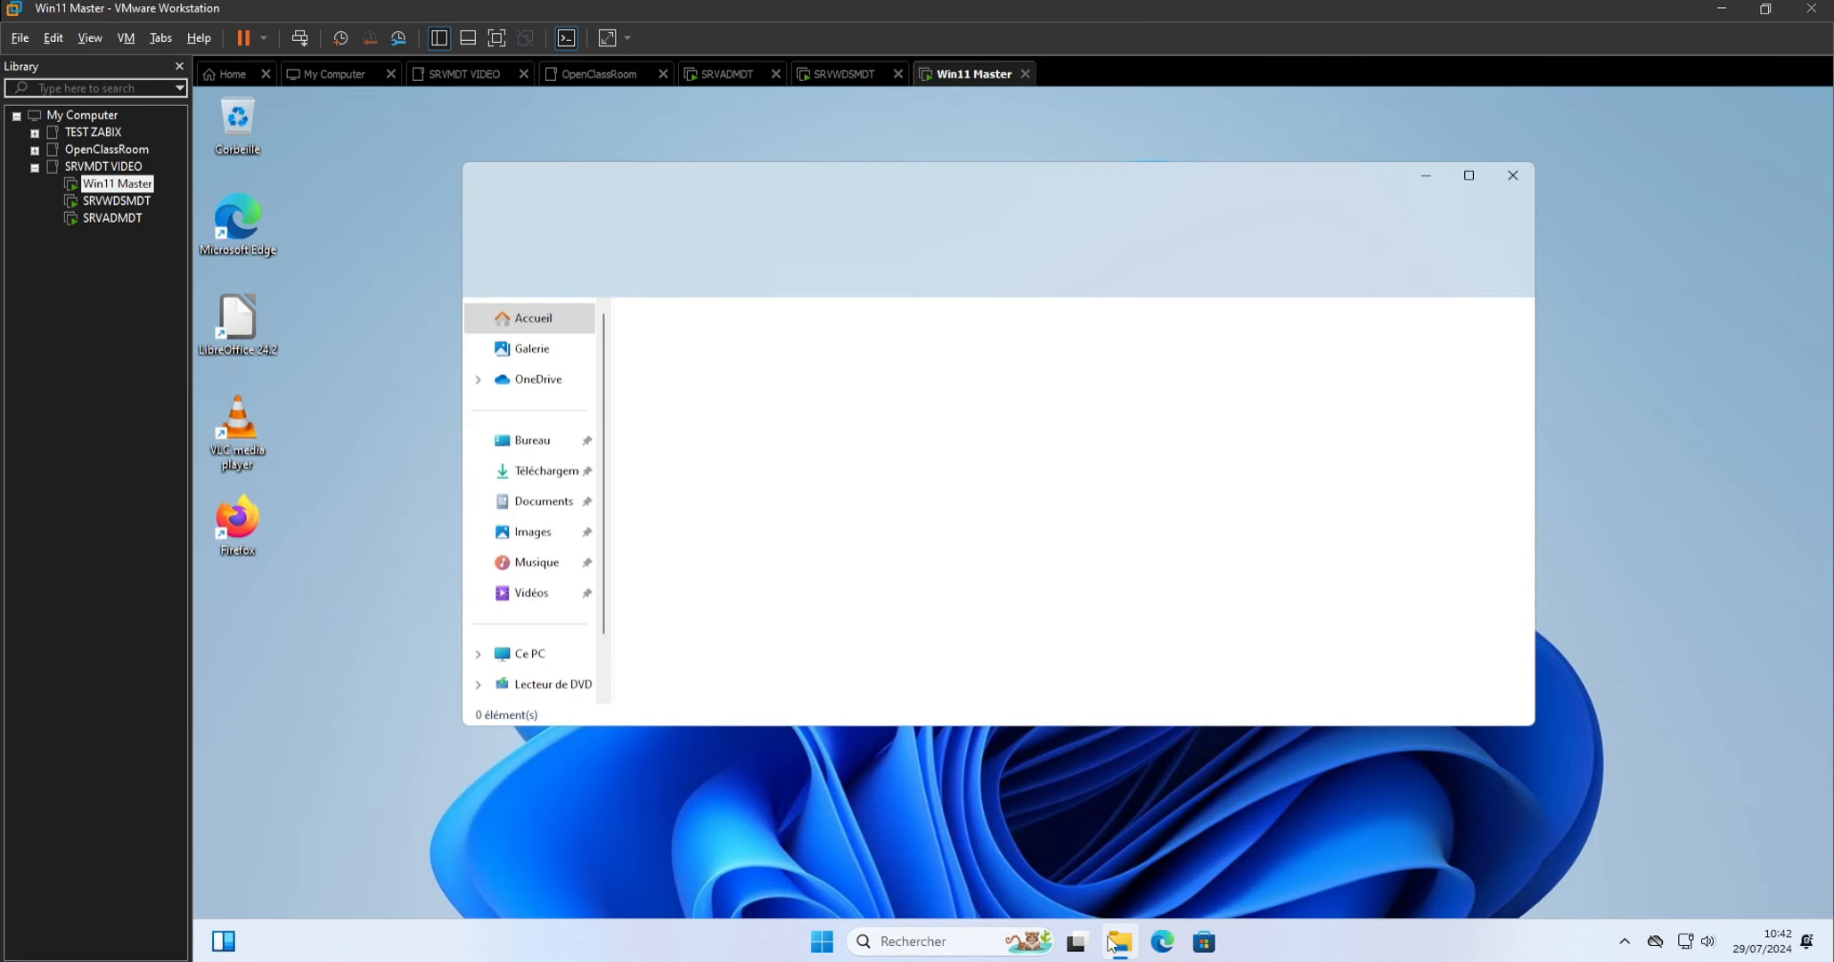
pyautogui.click(814, 230)
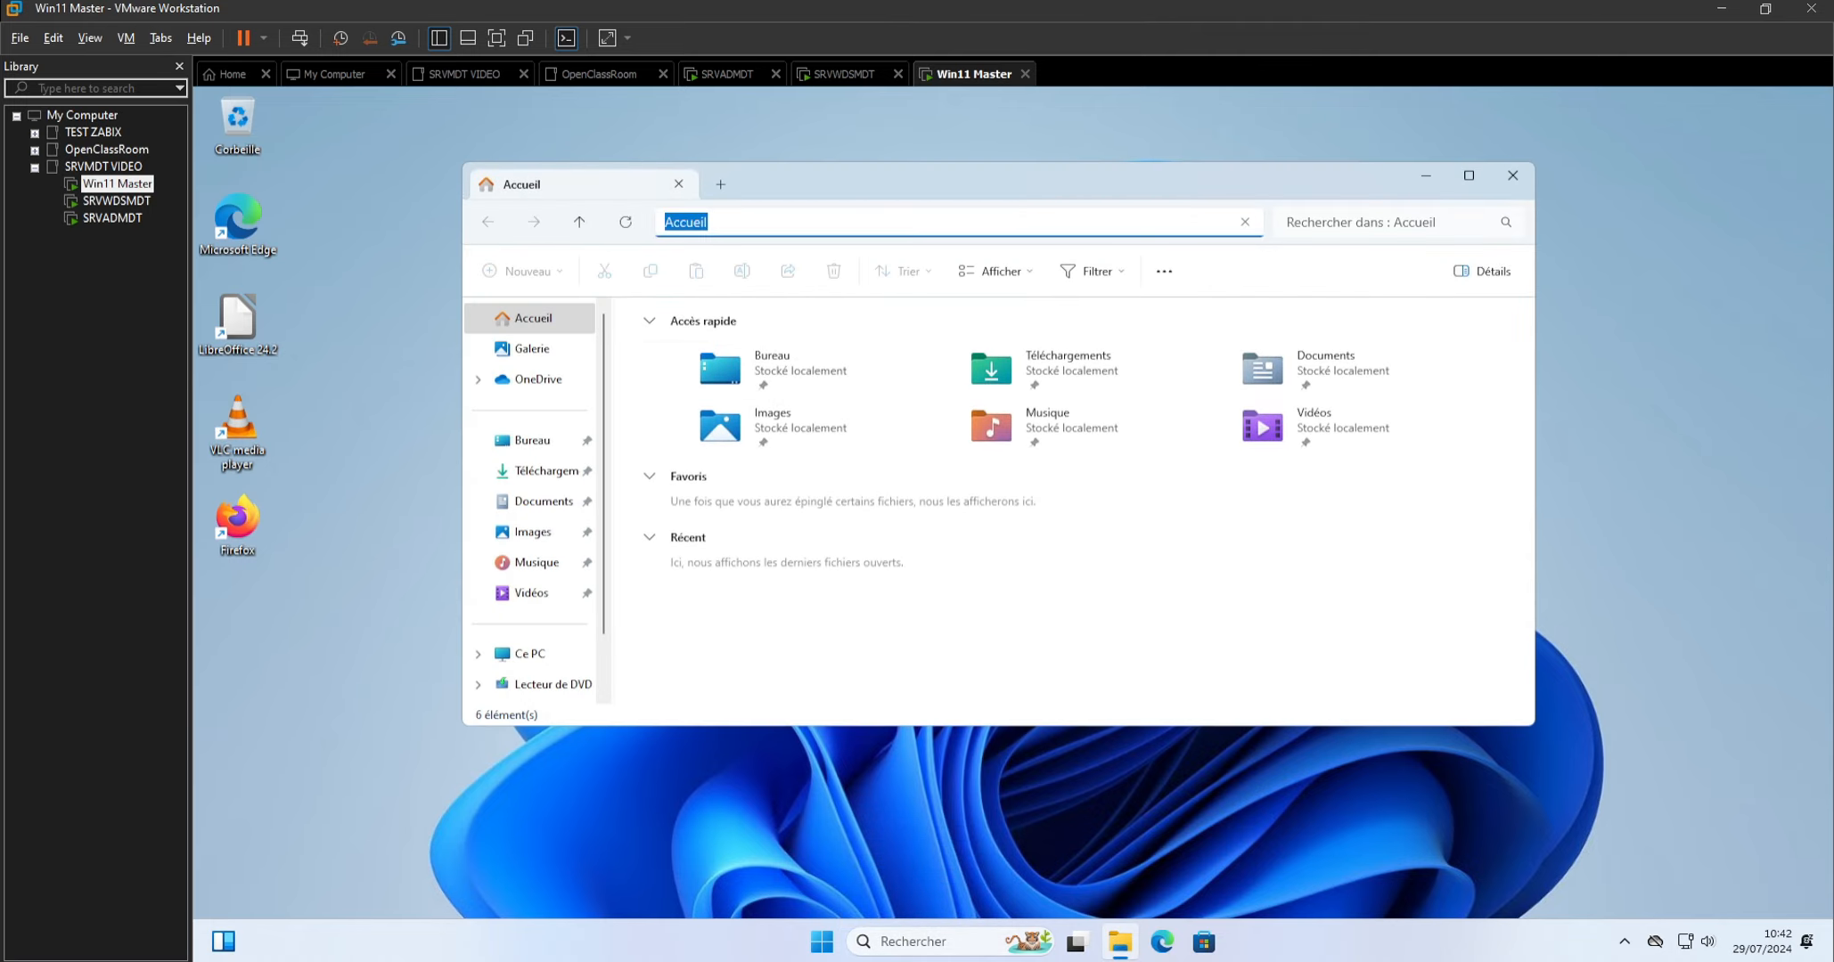
pyautogui.click(812, 227)
pyautogui.hotkey('ctrl', 'a')
pyautogui.press('Num_Lock')
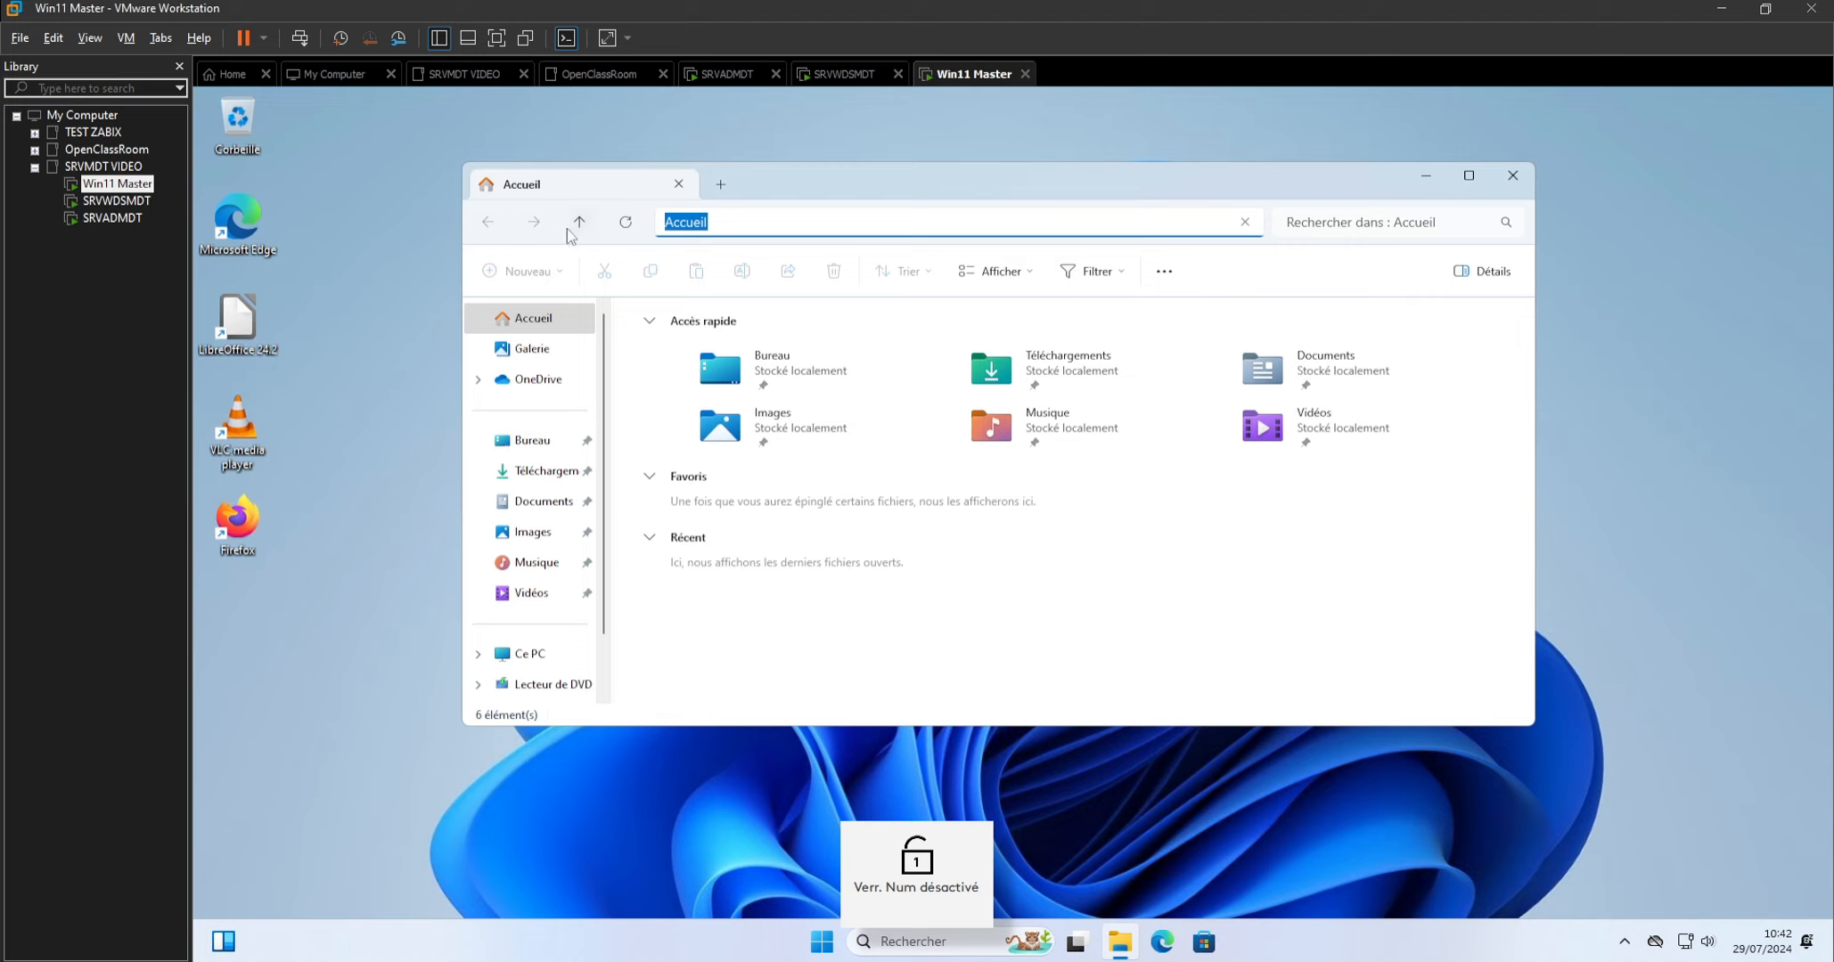
pyautogui.write('\\\\SRV-WDS\\DeploymentShare$\\Scripts')
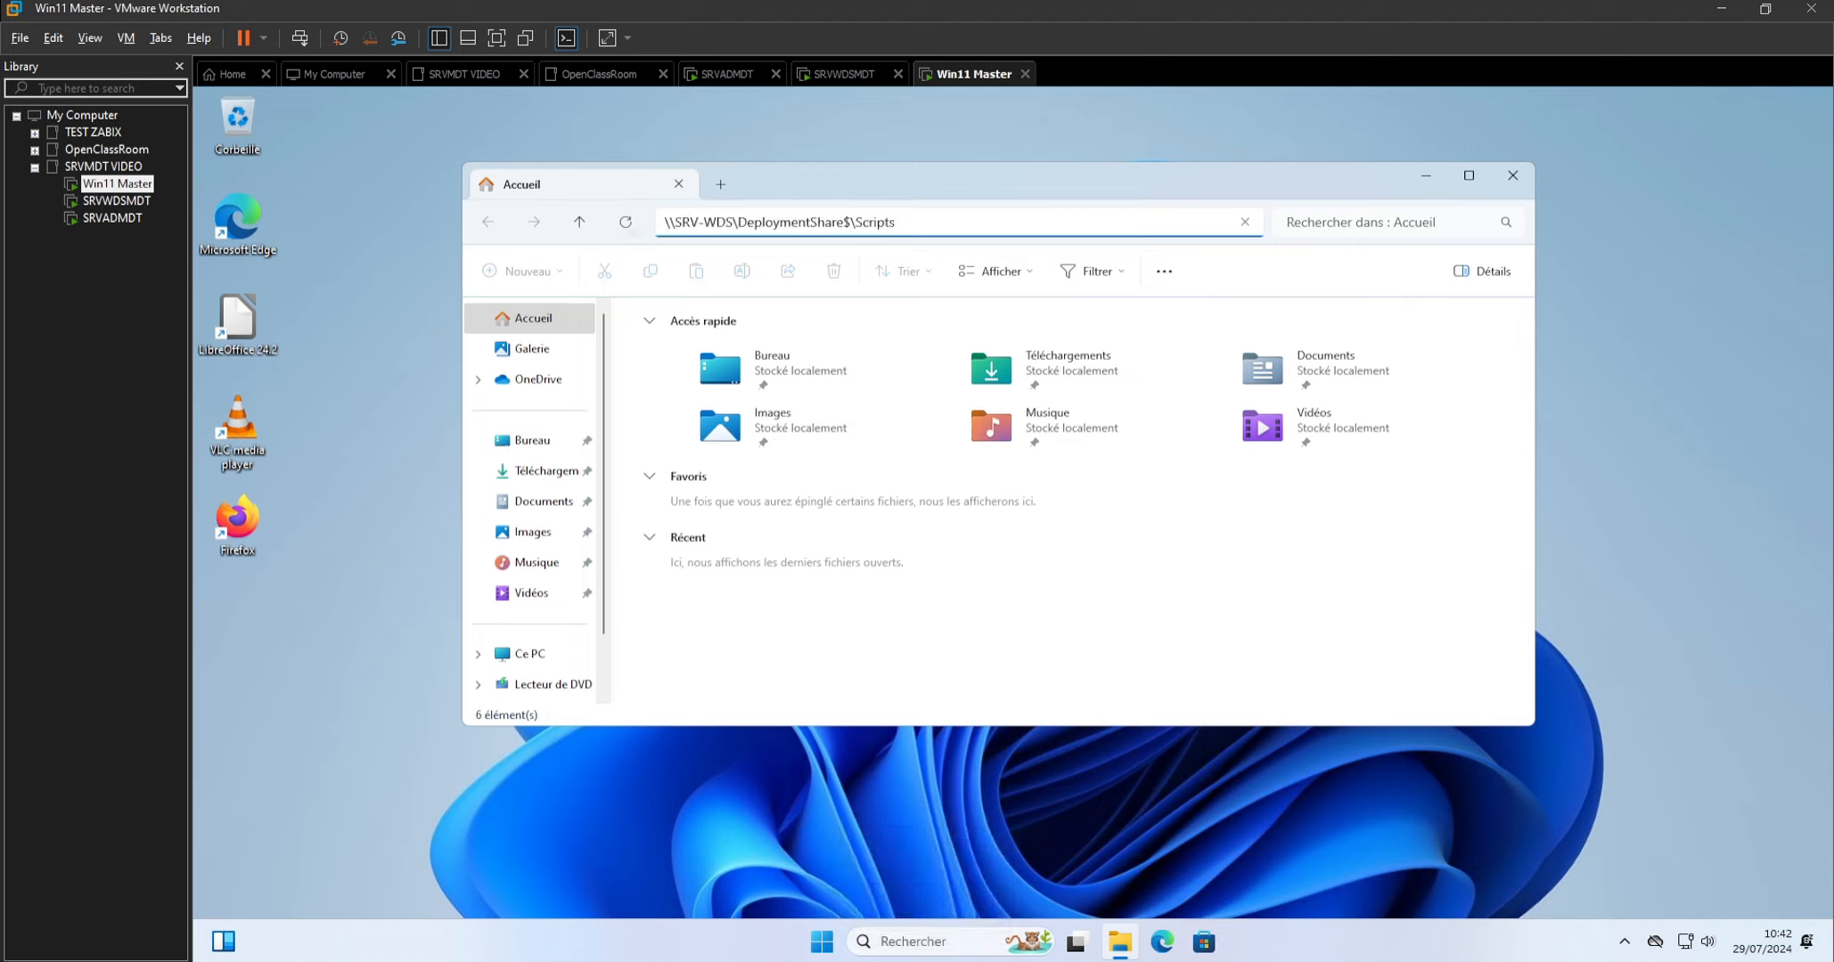
pyautogui.press('BackSpace')
pyautogui.press('Right')
pyautogui.press('Right')
pyautogui.press('Right')
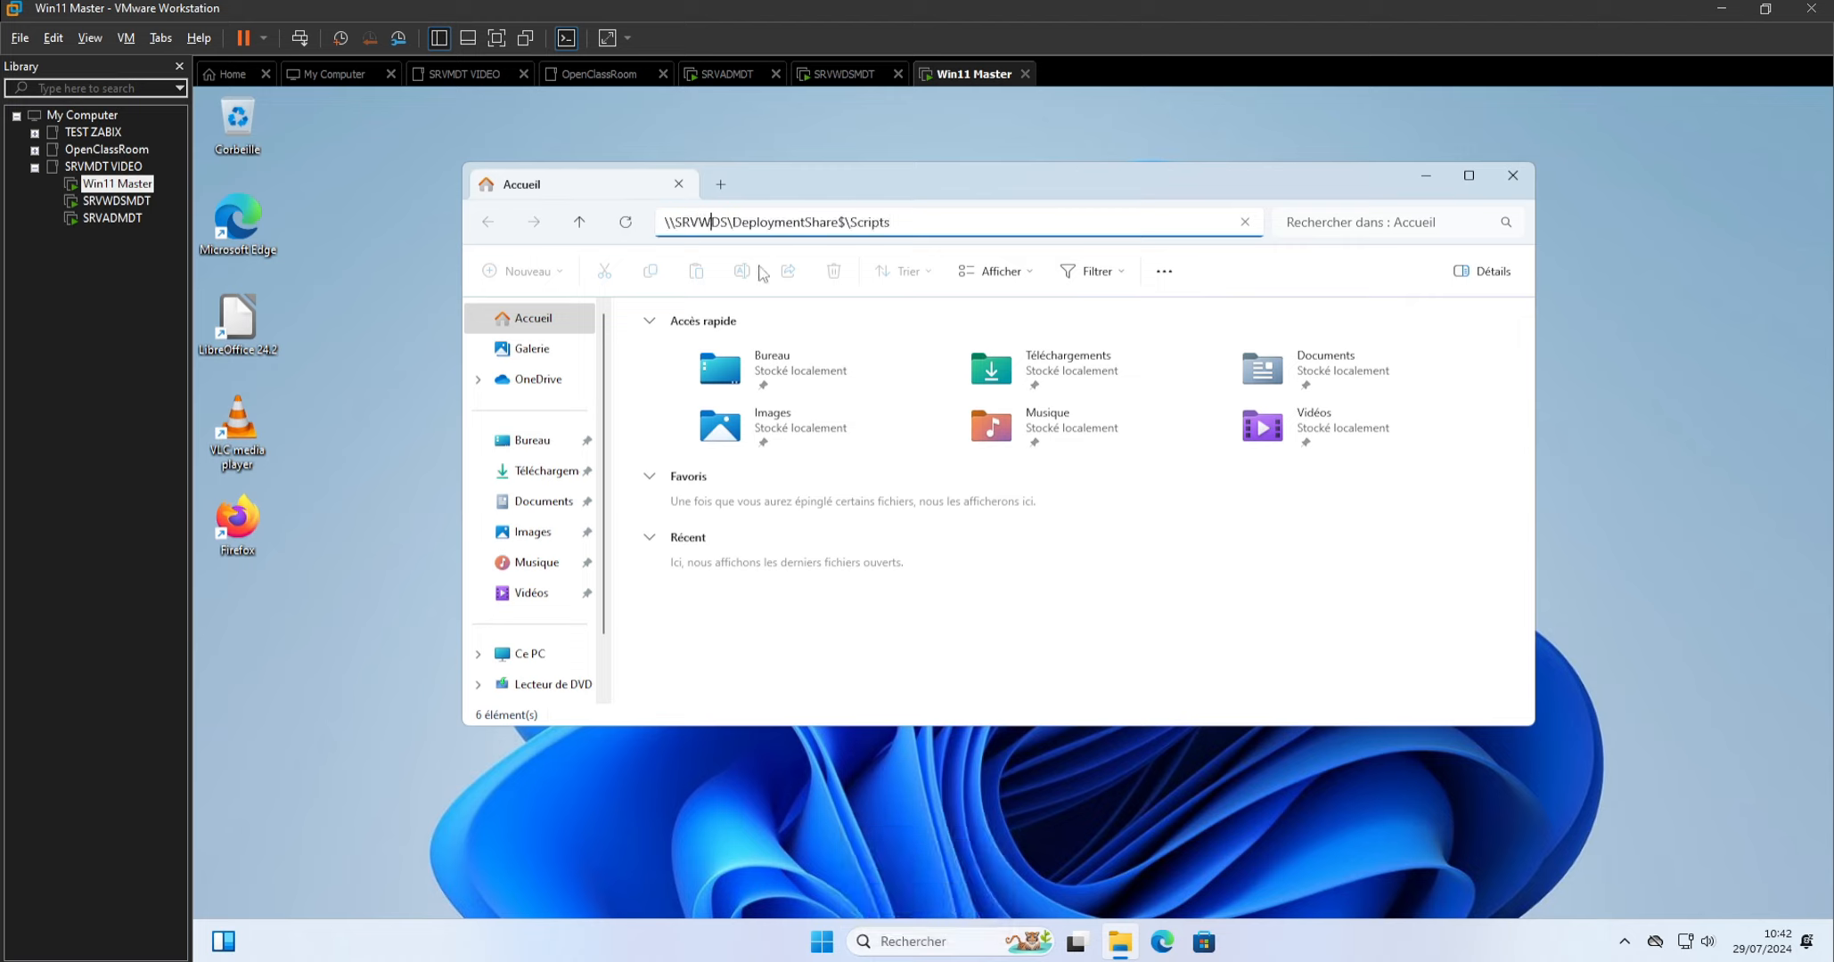
pyautogui.write('MDT')
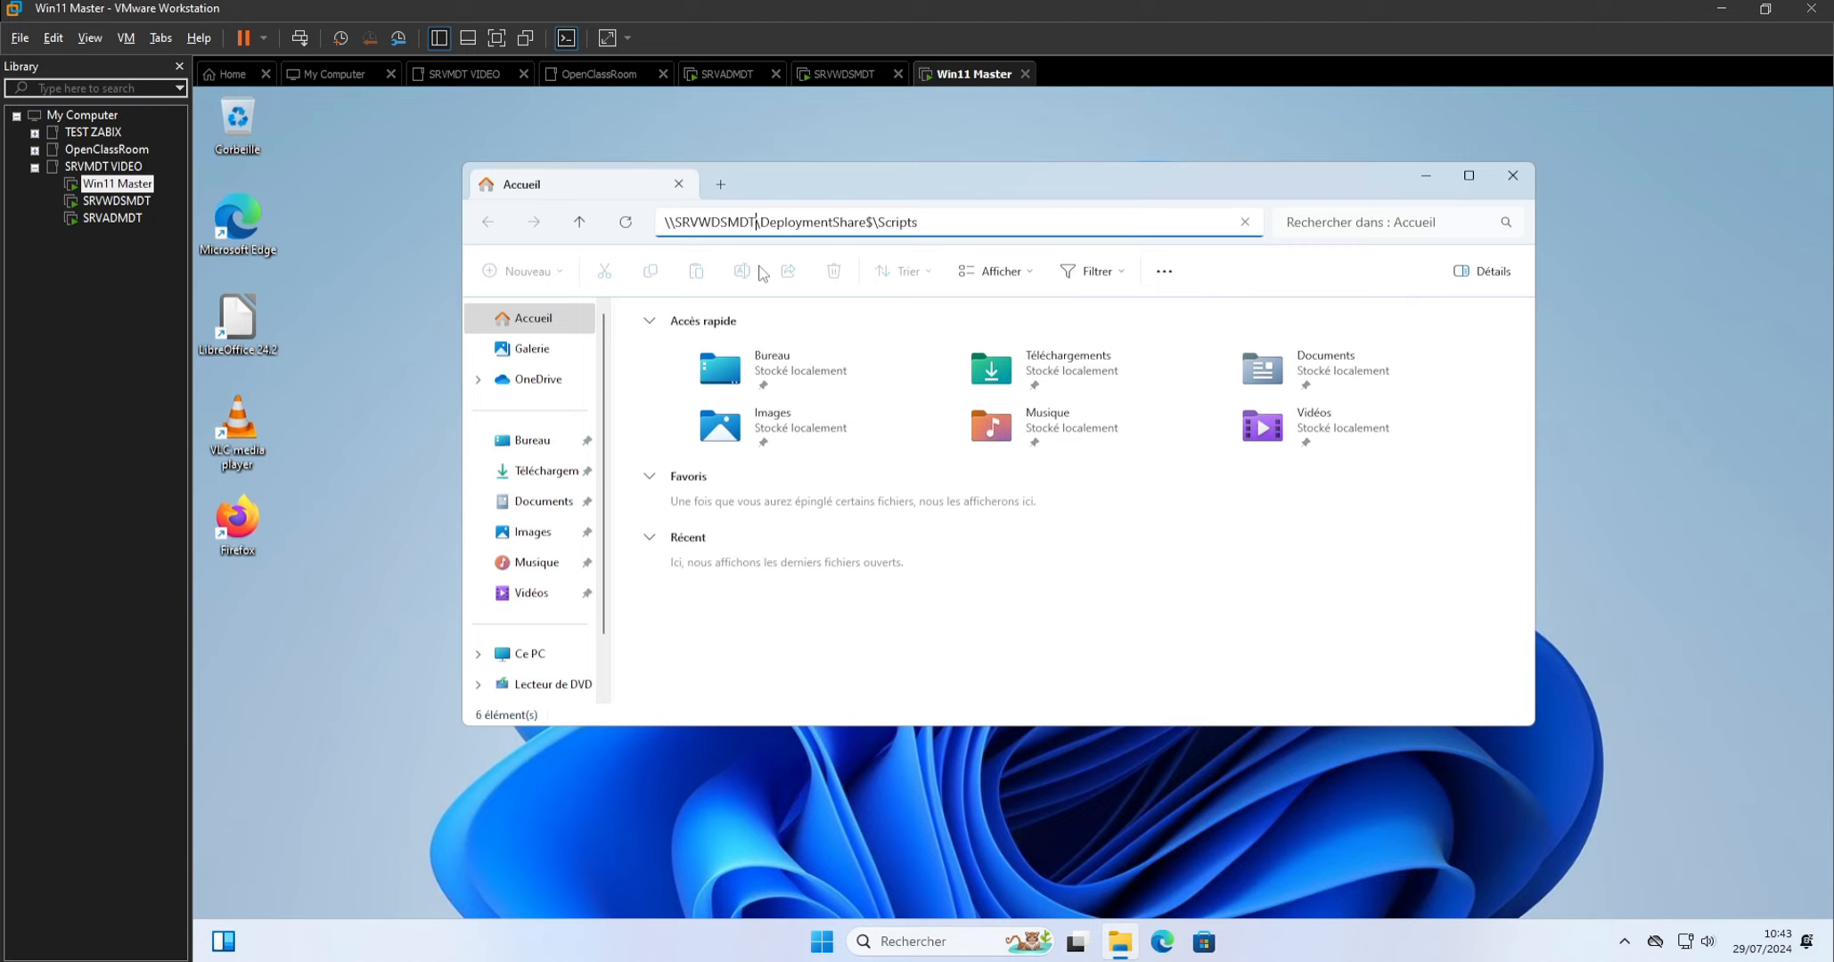
# Turn on network discovery and file sharing from the Réseau location, changing the connected network to a private one.
pyautogui.scroll(-1, 520, 614)
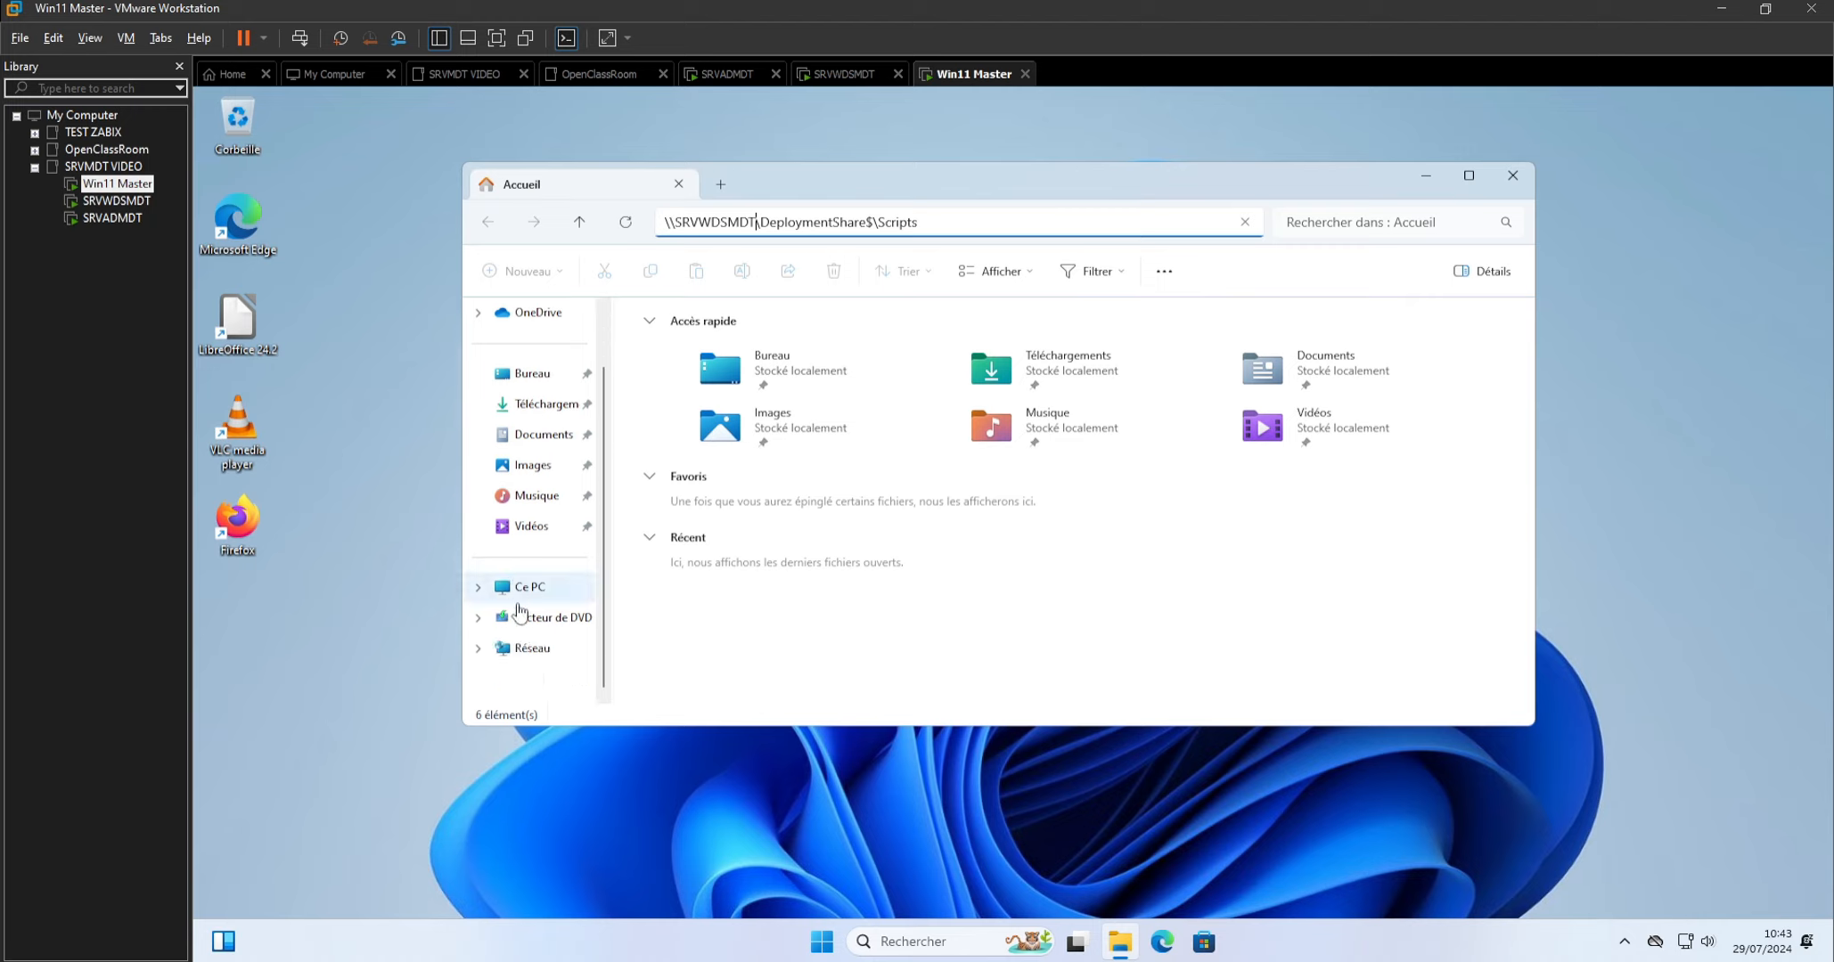
pyautogui.click(520, 648)
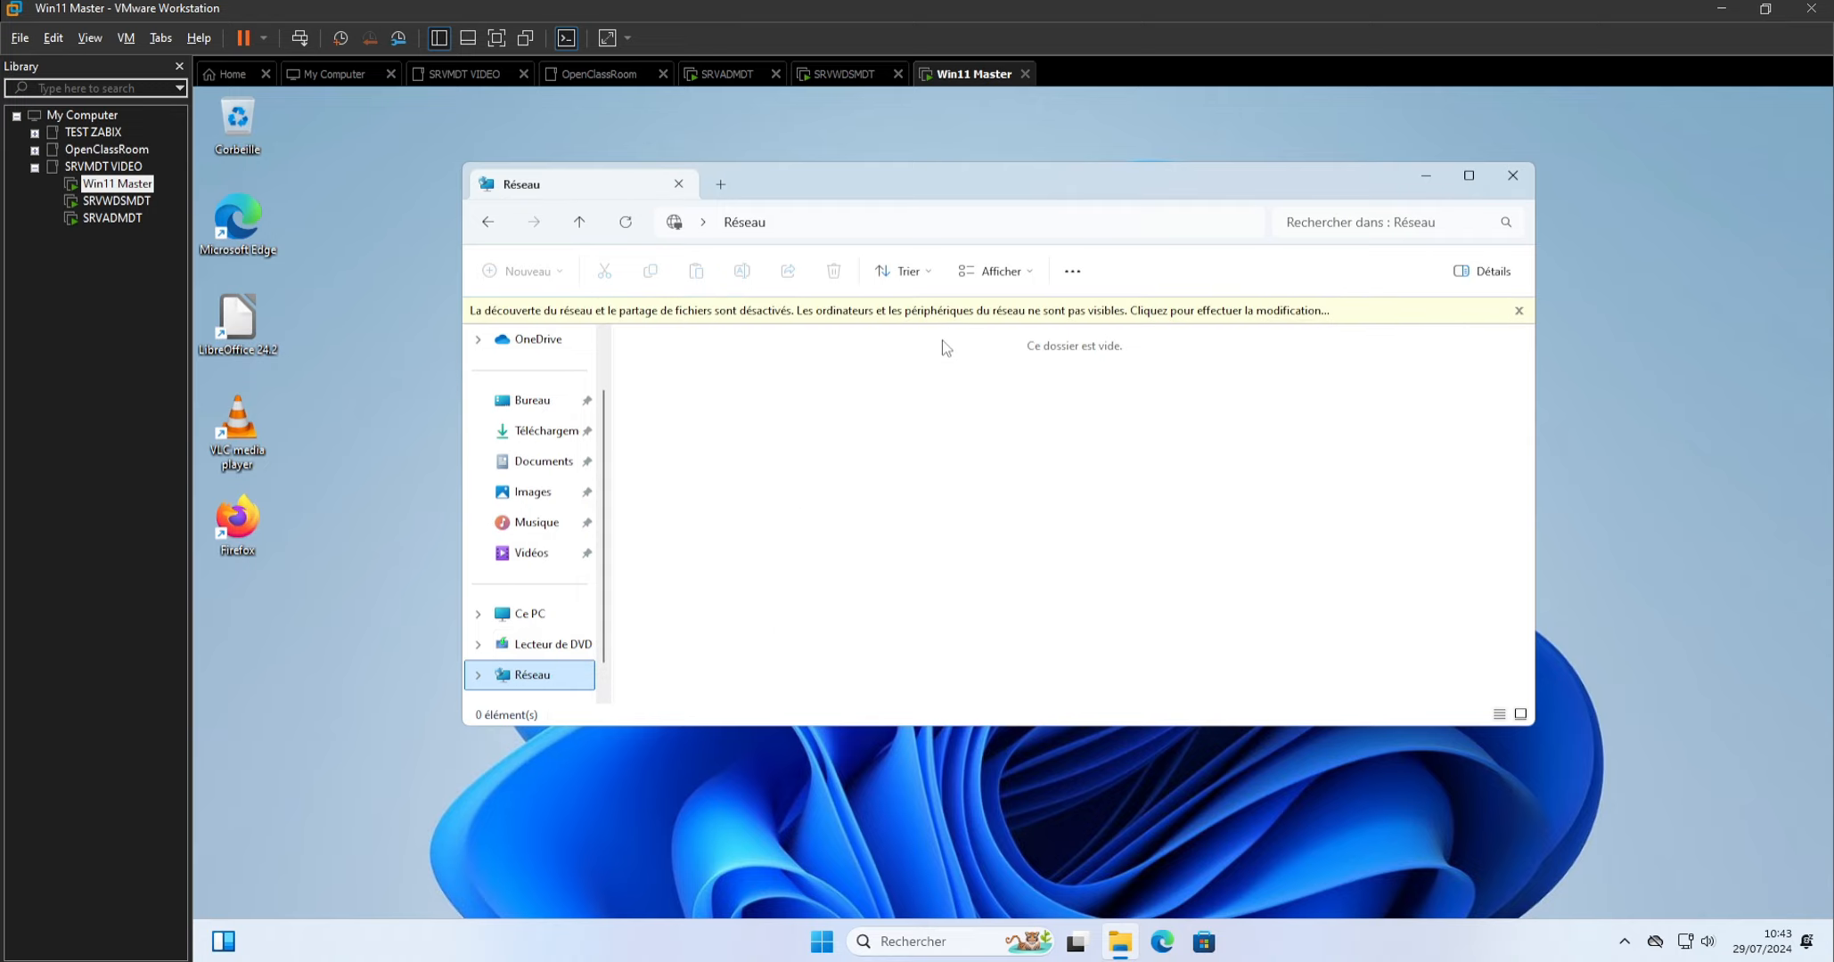
pyautogui.click(964, 312)
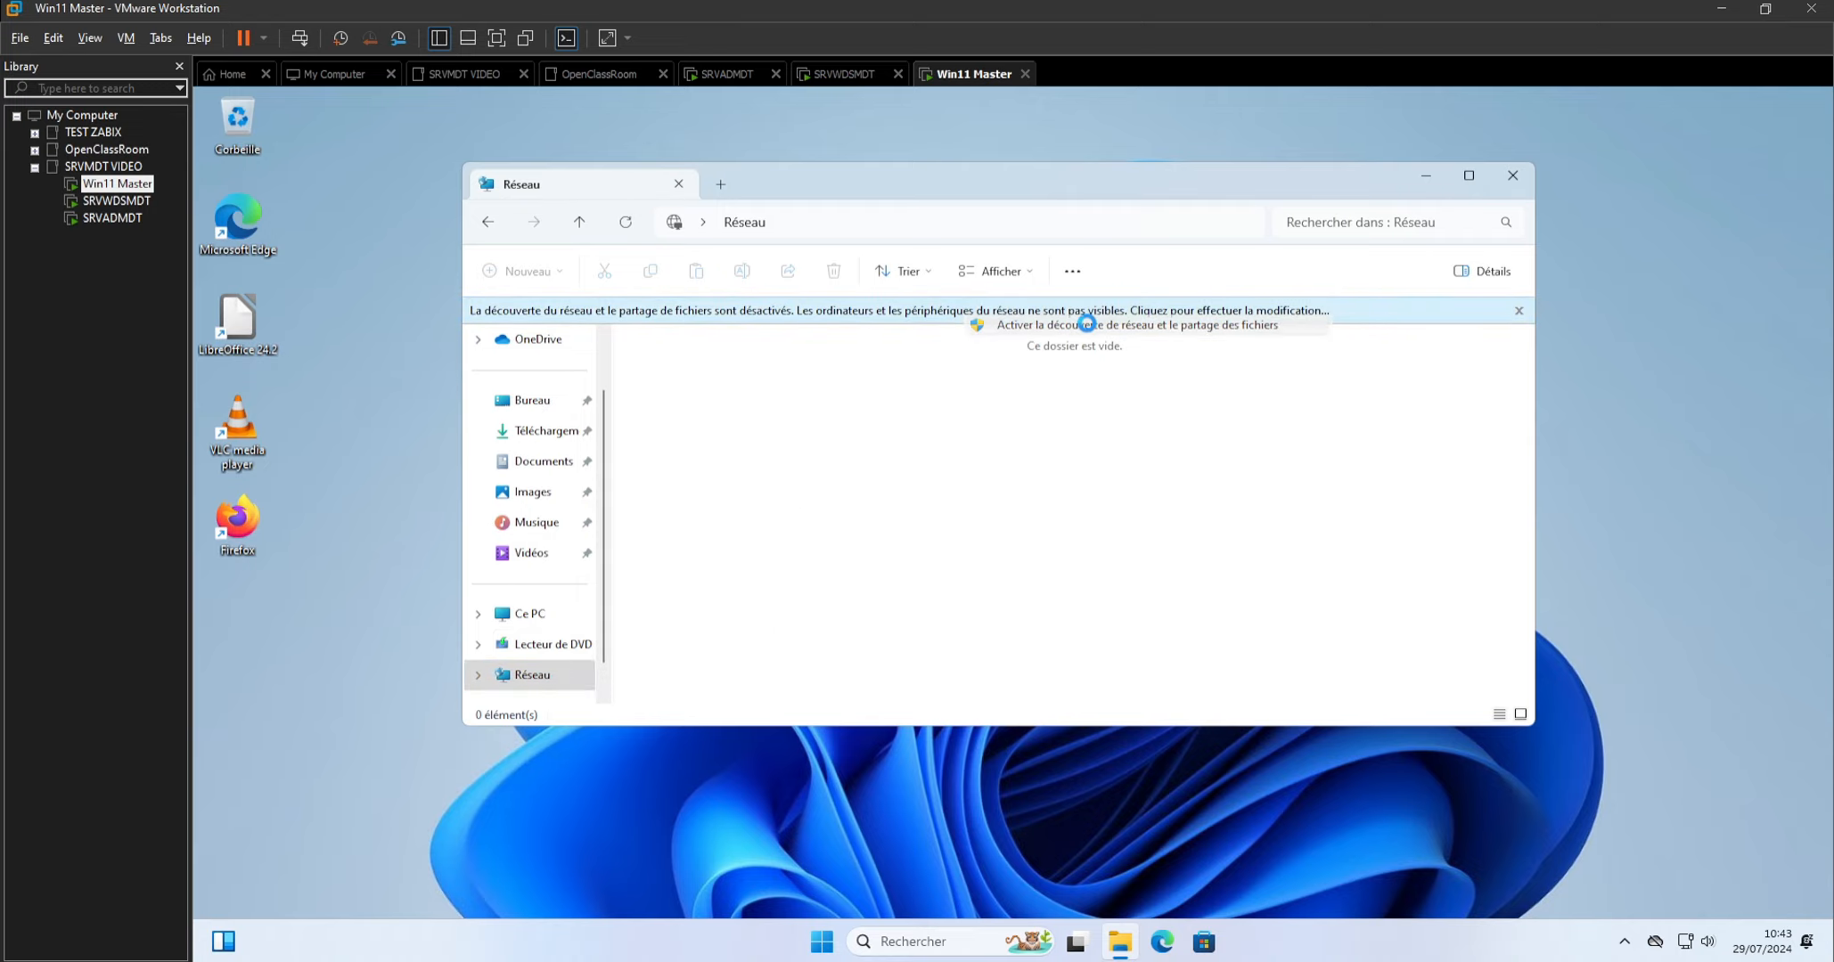
pyautogui.click(1086, 324)
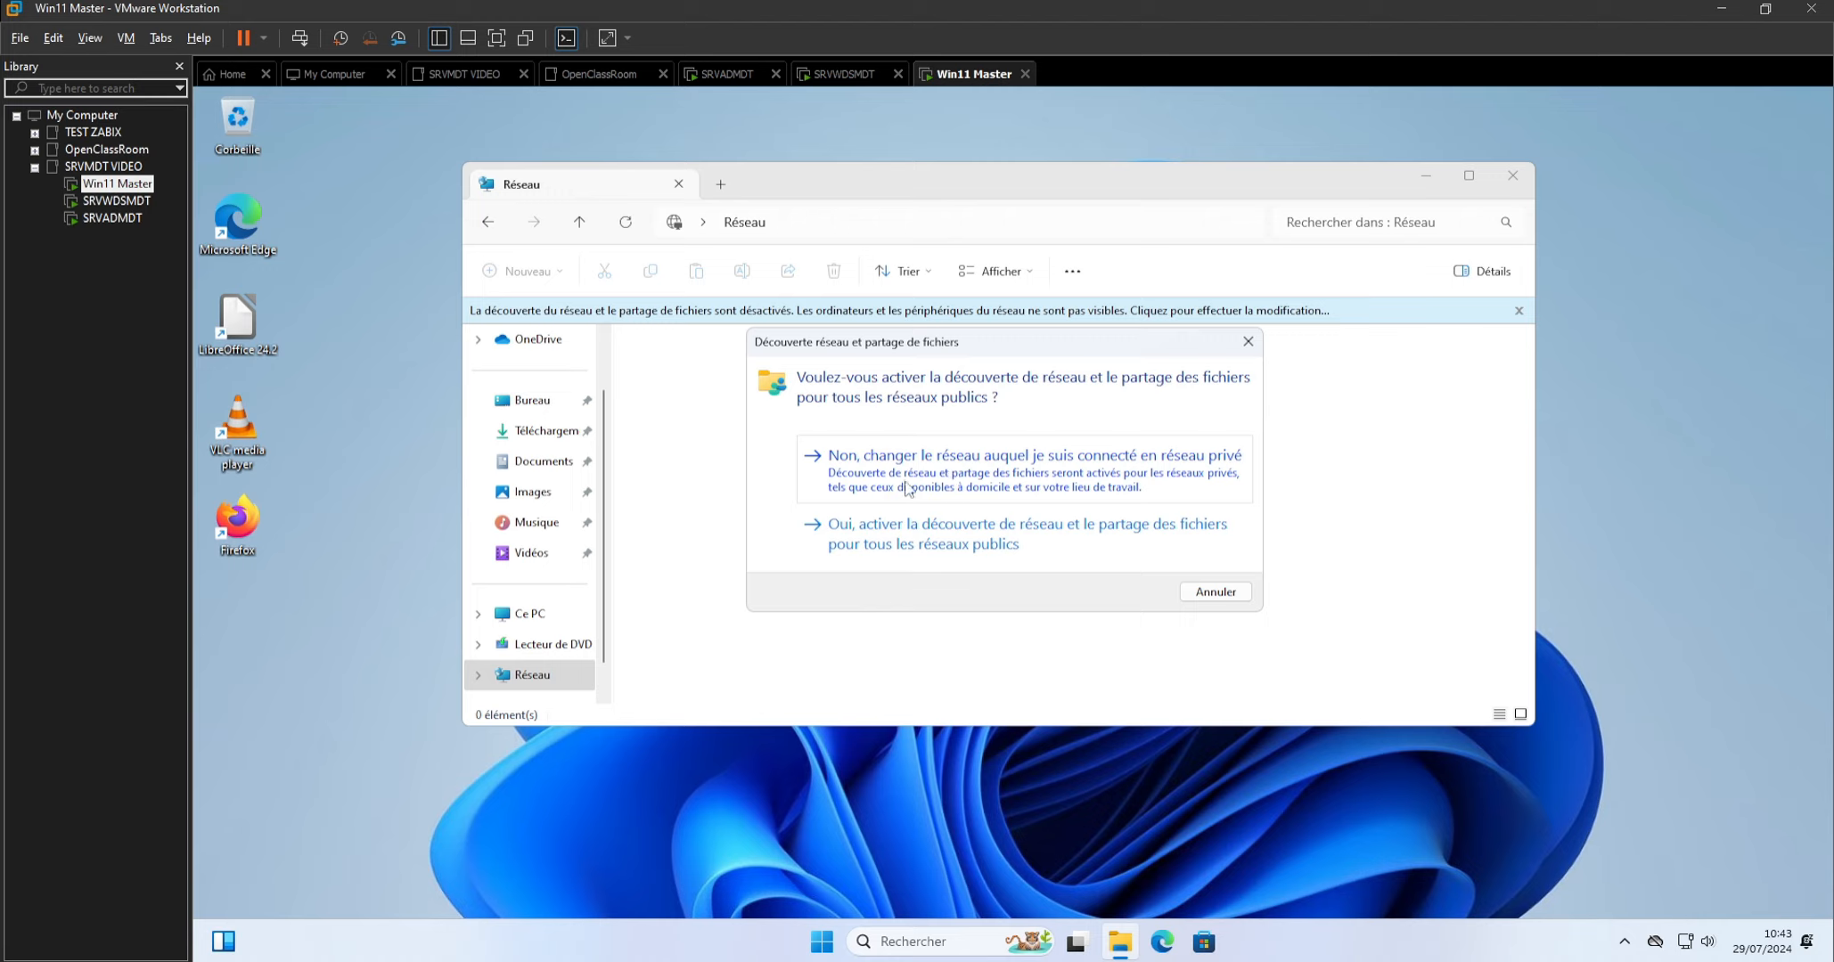
pyautogui.click(947, 483)
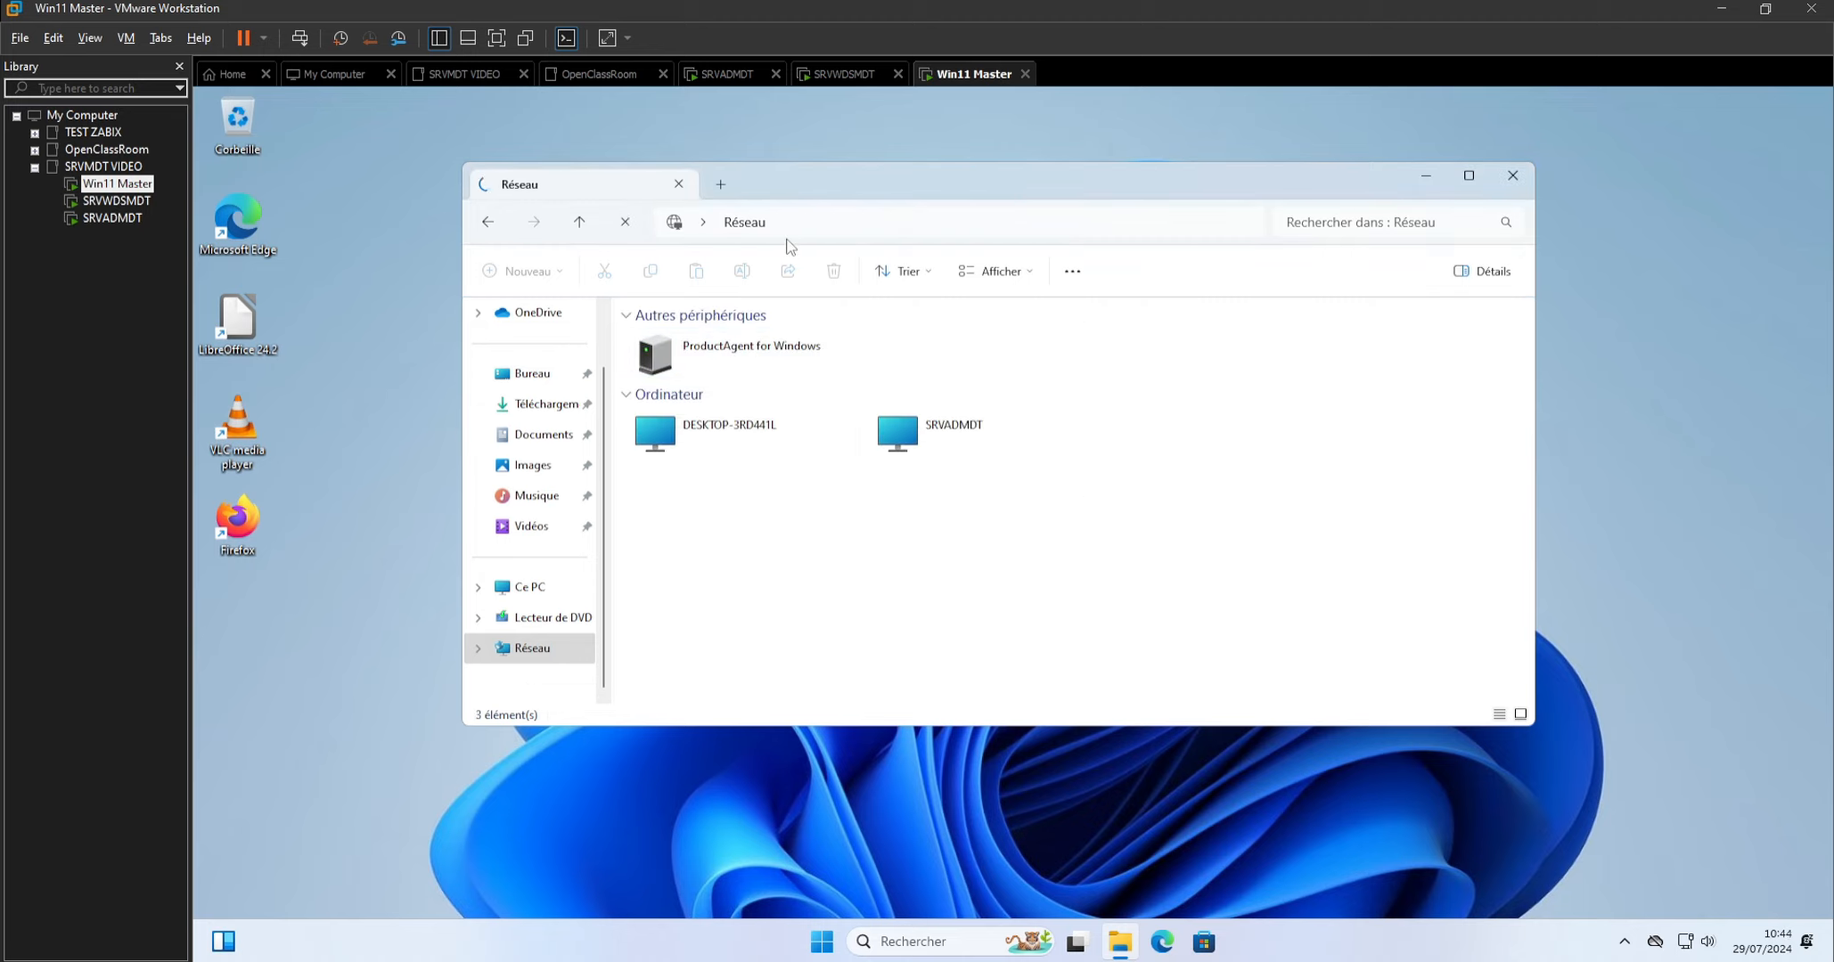
# Try to reach the deployment scripts by entering \\SRVWDSMDT\DeploymentShare$\Scripts as the File Explorer location.
pyautogui.click(816, 234)
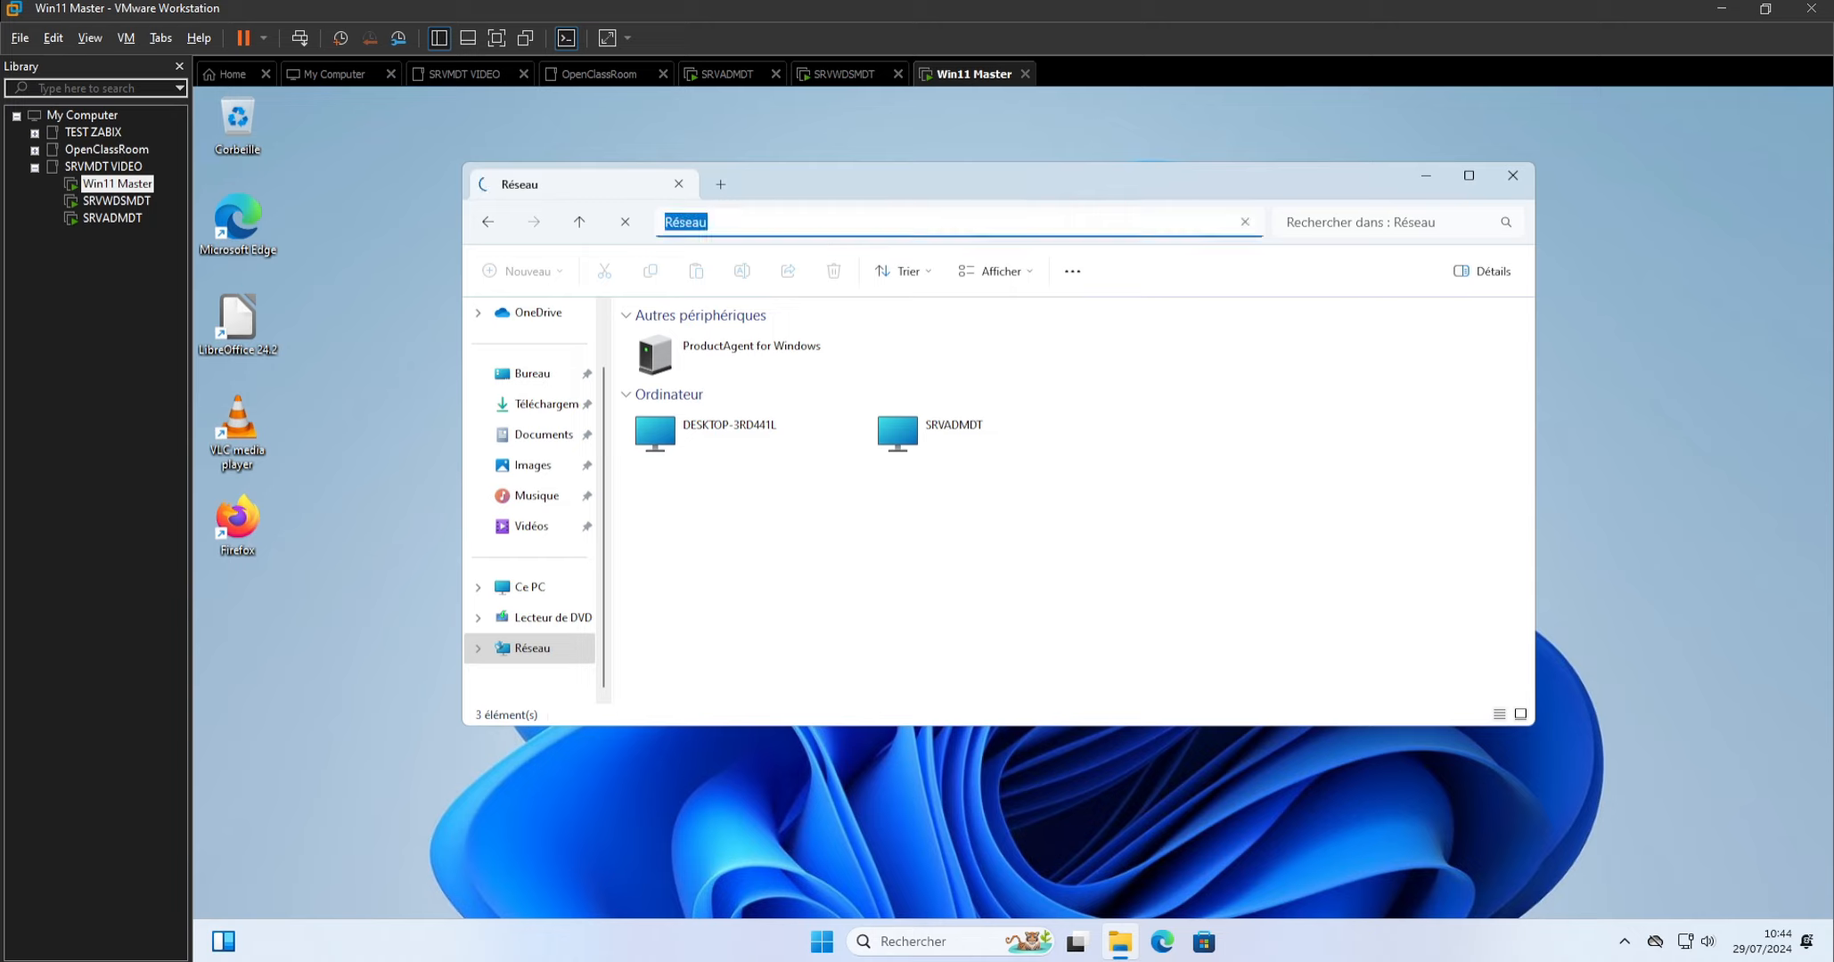
pyautogui.rightClick(811, 232)
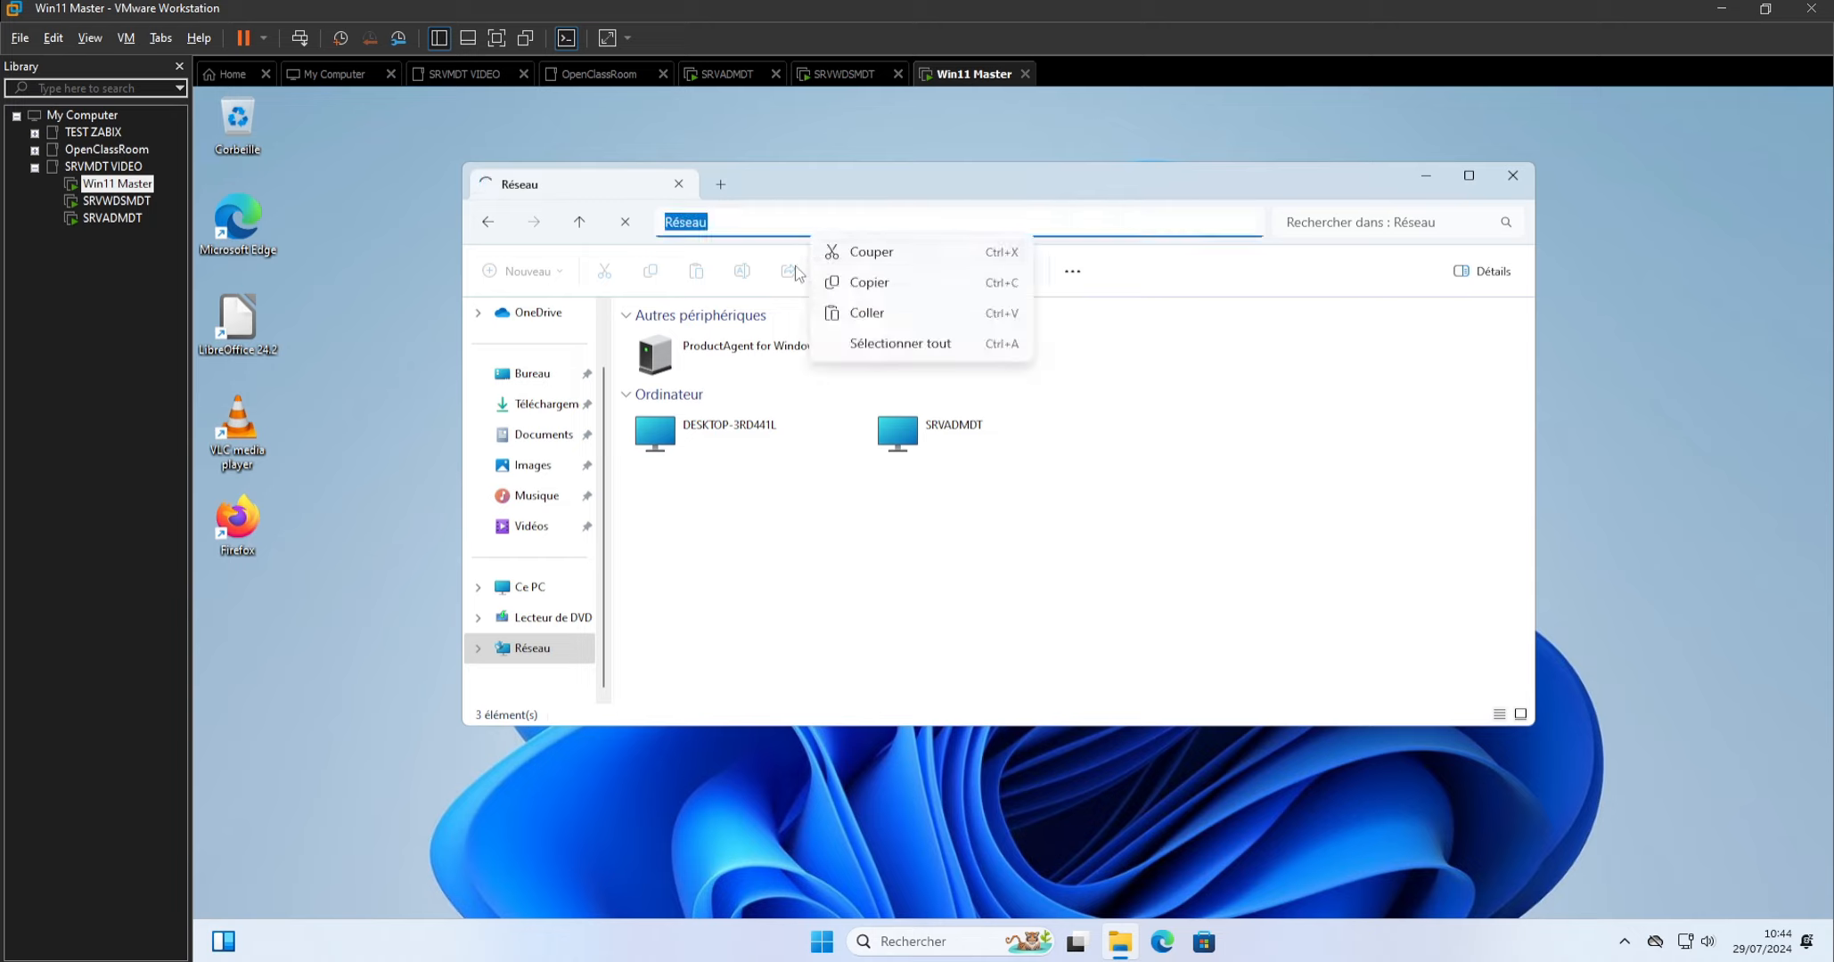
pyautogui.click(861, 312)
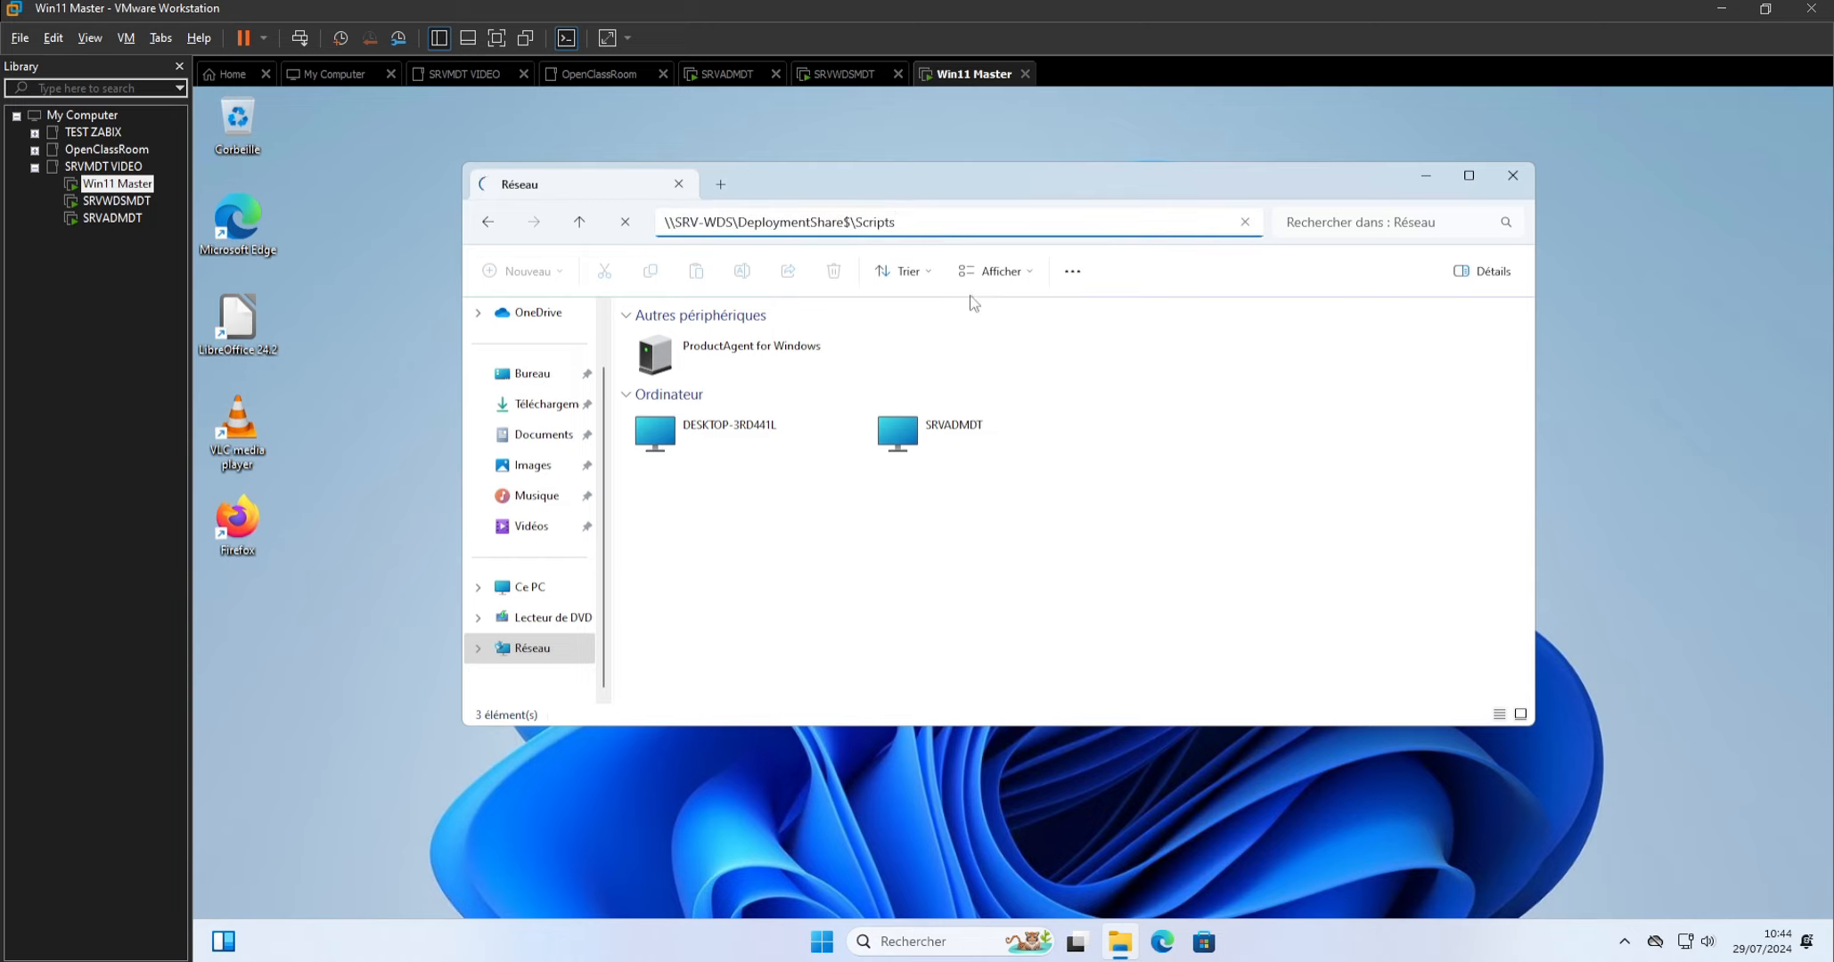
pyautogui.press('Left')
pyautogui.press('Left')
pyautogui.press('Left')
pyautogui.press('Left')
pyautogui.press('Left')
pyautogui.press('Left')
pyautogui.press('Left')
pyautogui.press('Left')
pyautogui.press('Left')
pyautogui.press('Left')
pyautogui.press('Left')
pyautogui.press('Left')
pyautogui.press('Left')
pyautogui.press('Left')
pyautogui.press('Left')
pyautogui.press('Left')
pyautogui.press('BackSpace')
pyautogui.press('Right')
pyautogui.press('Right')
pyautogui.press('Right')
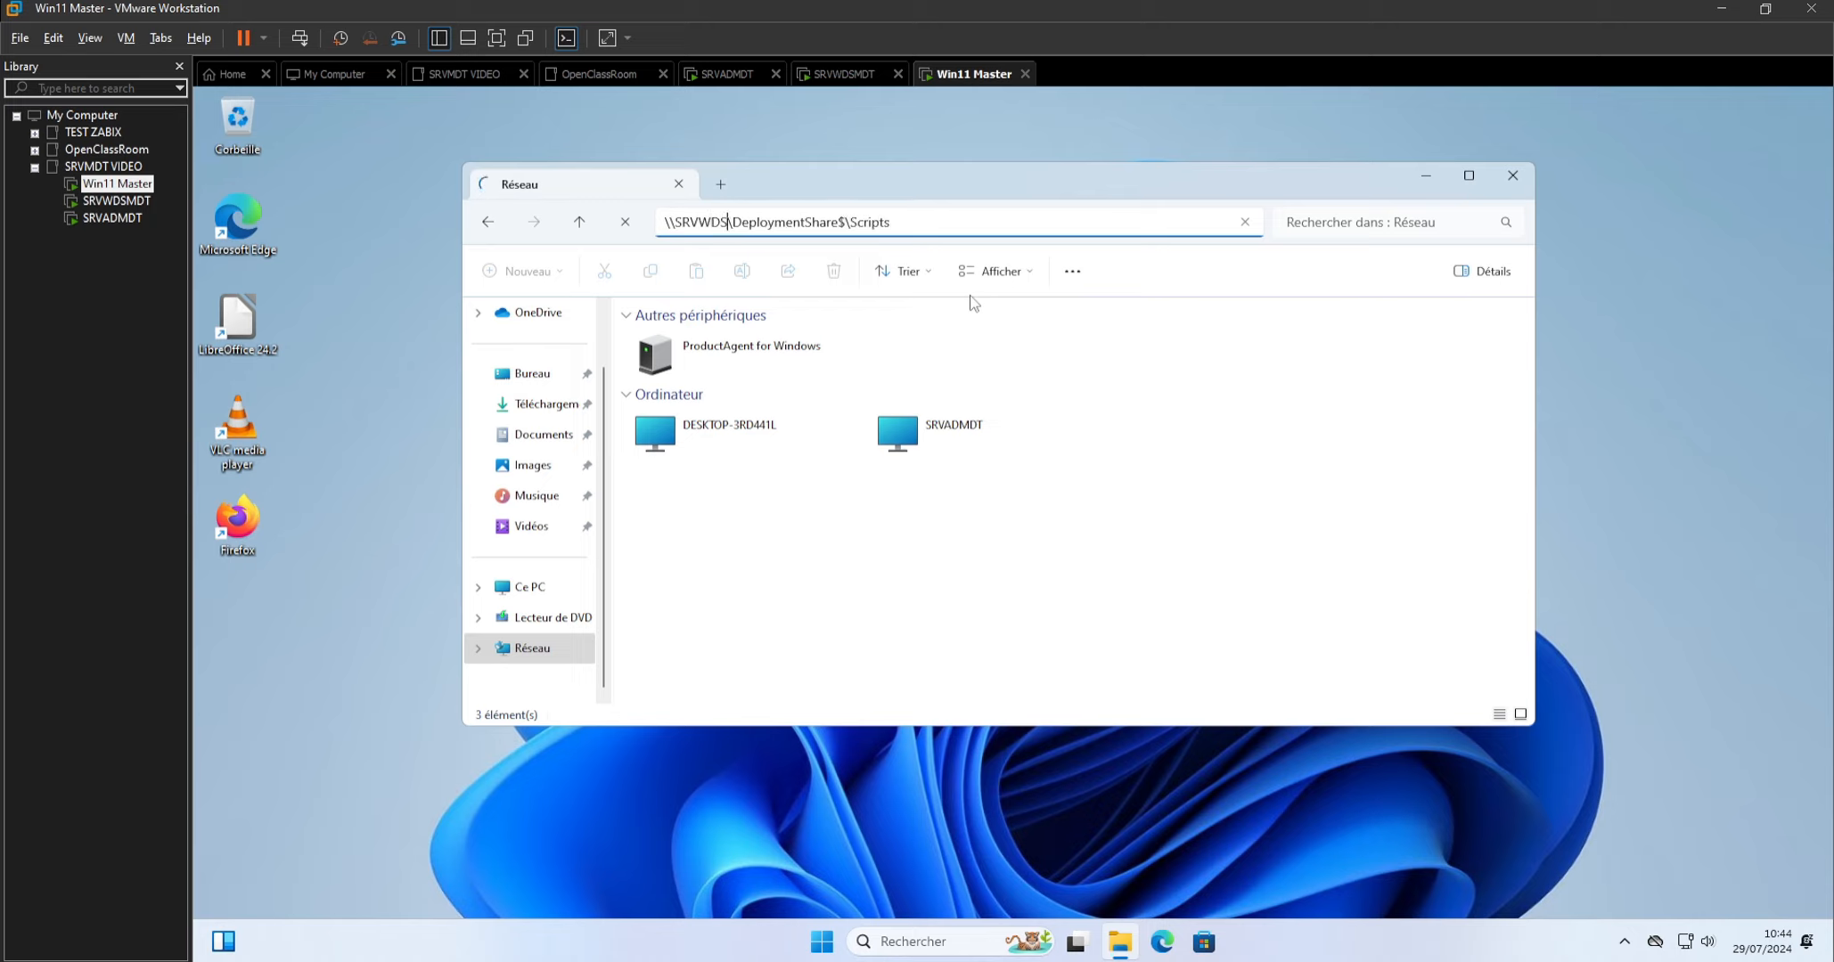
pyautogui.write('MDT')
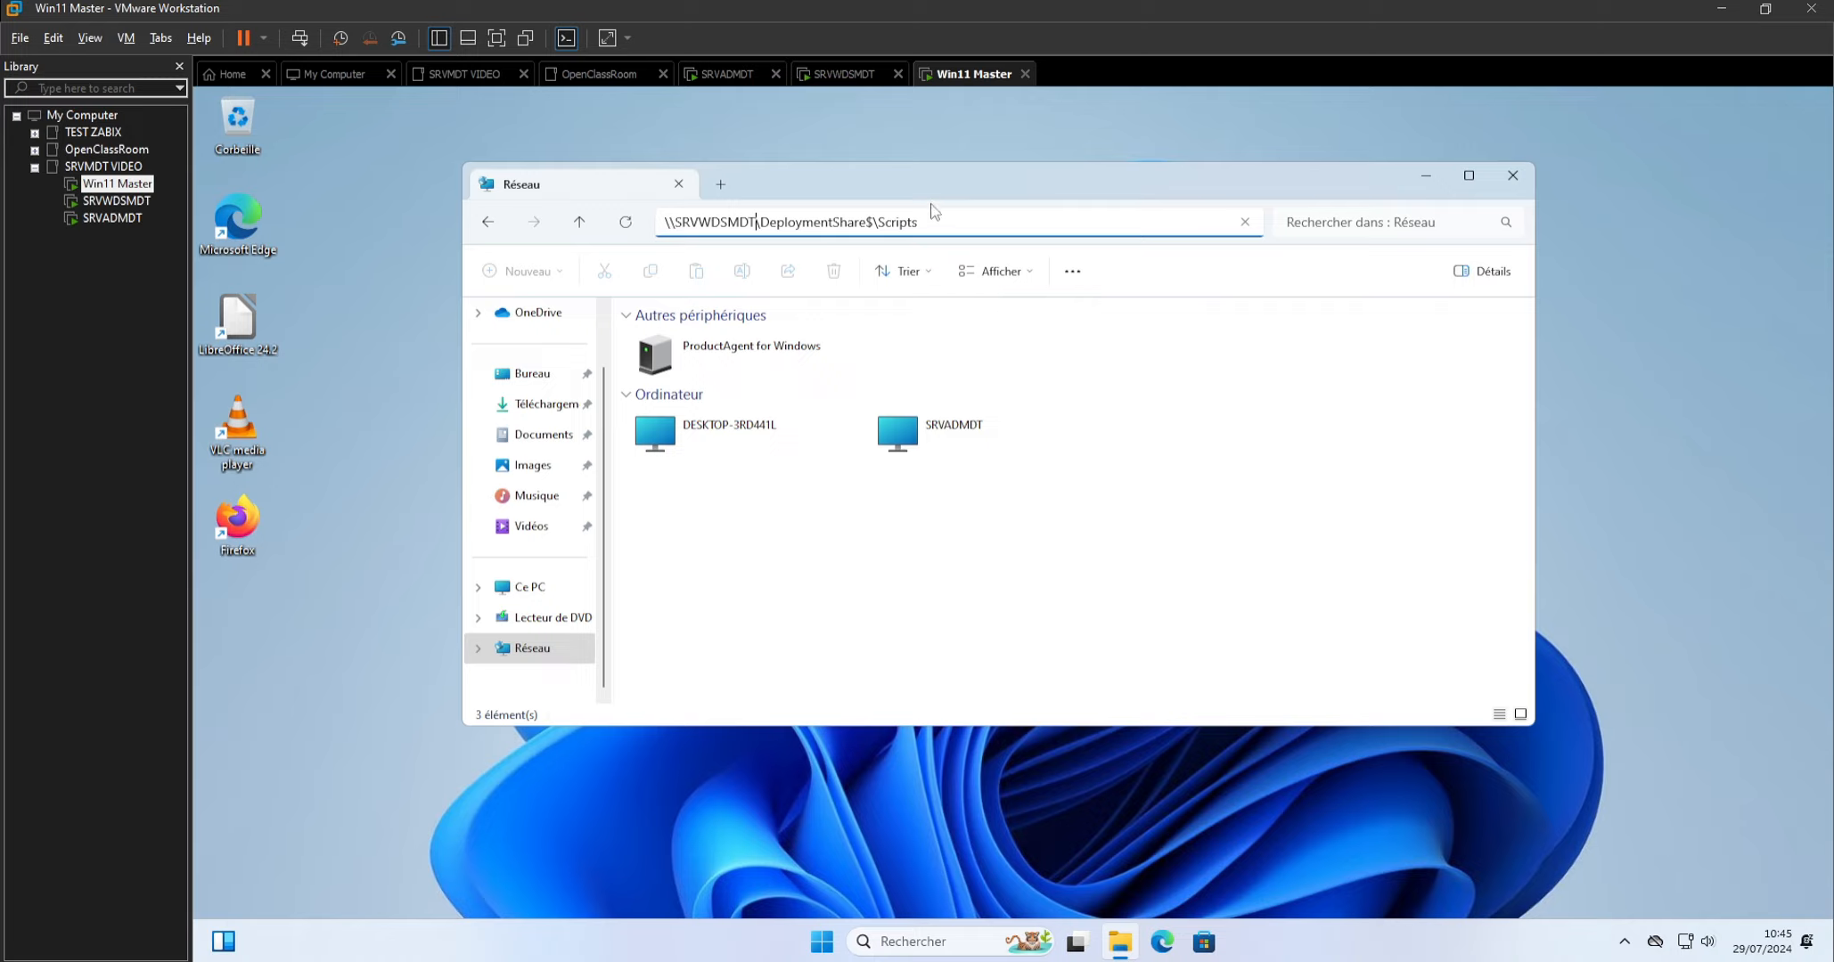
pyautogui.moveTo(941, 184)
pyautogui.mouseDown()
pyautogui.moveTo(823, 623)
pyautogui.moveTo(937, 182)
pyautogui.mouseUp()
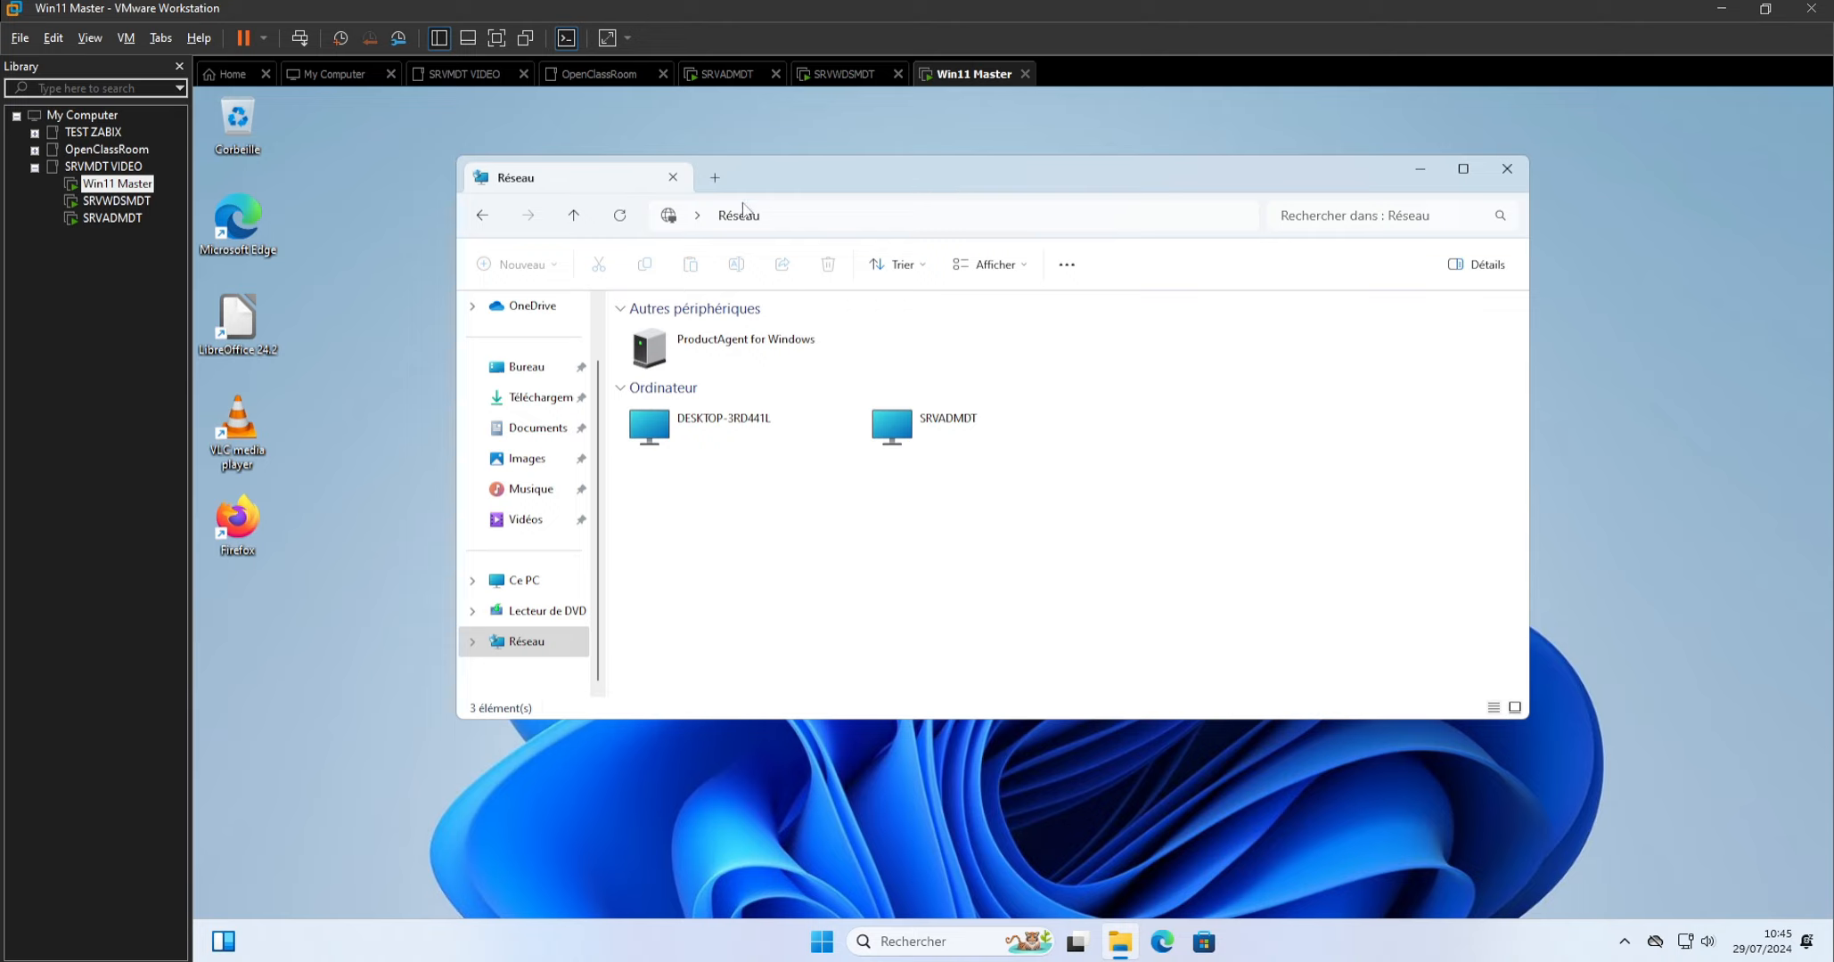
# Paste the share path again, correct the server name to SRVWDSMDT, and open \\SRVWDSMDT\DeploymentShare$\Scripts.
pyautogui.click(793, 217)
pyautogui.rightClick(793, 223)
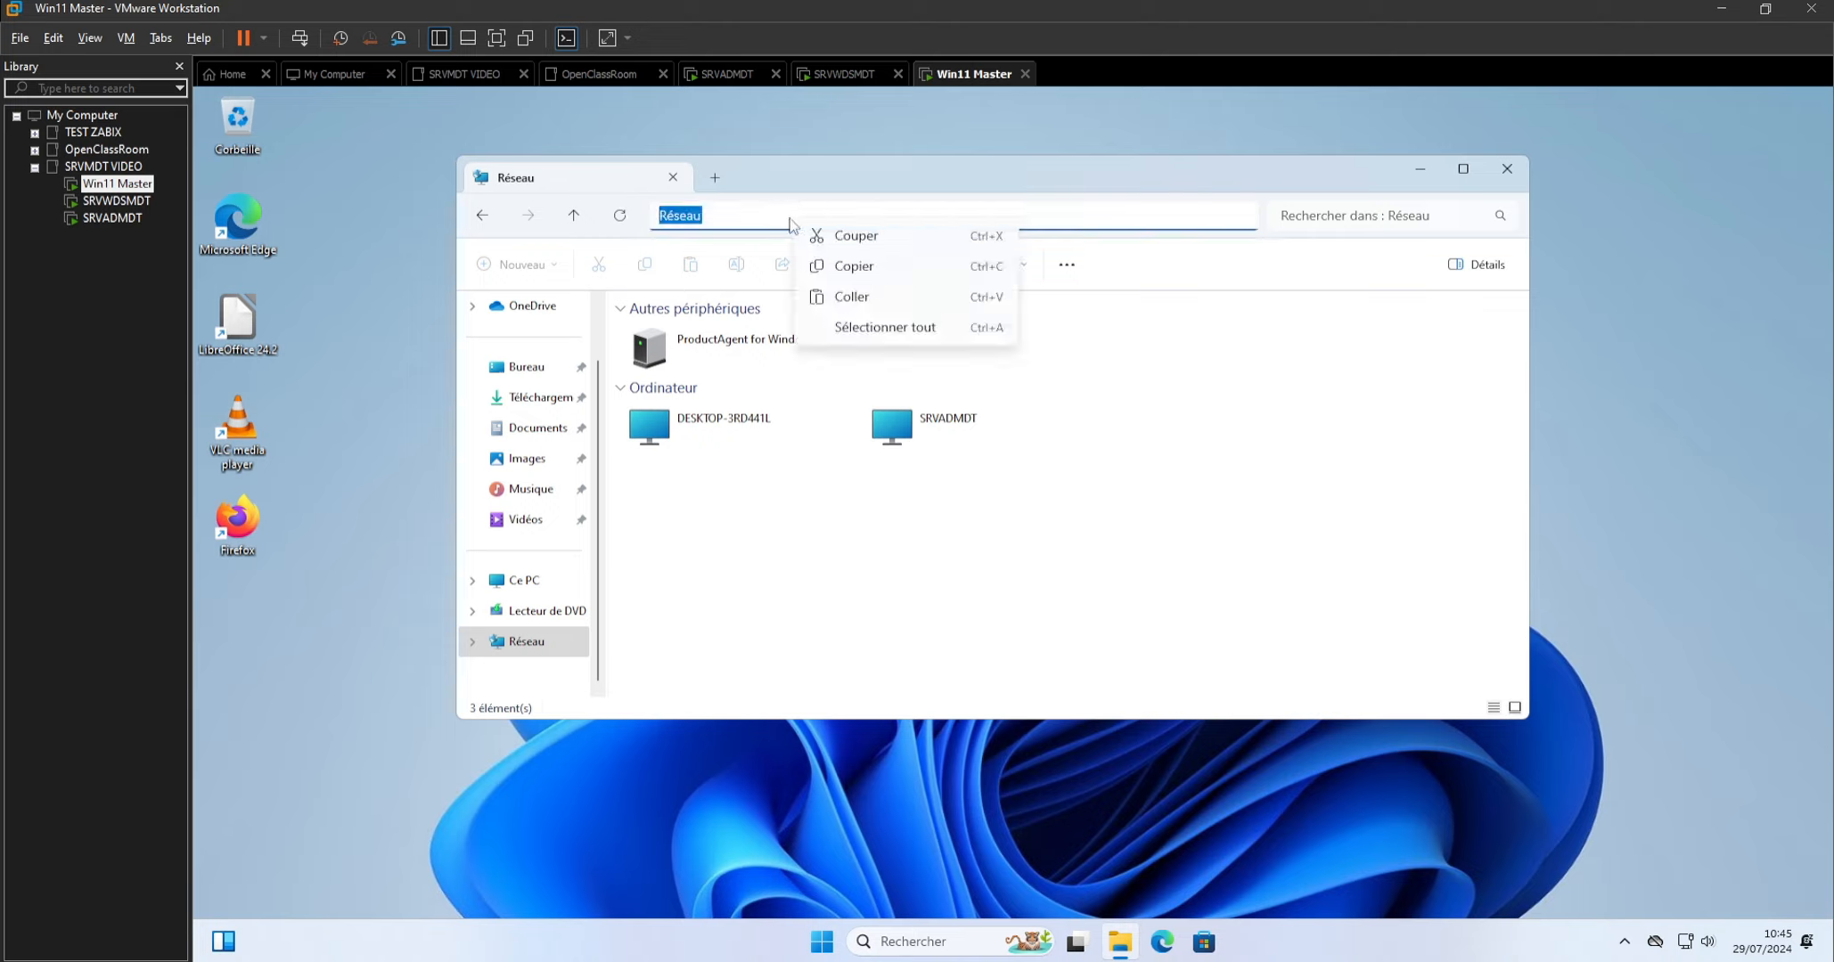
pyautogui.click(829, 298)
pyautogui.click(698, 215)
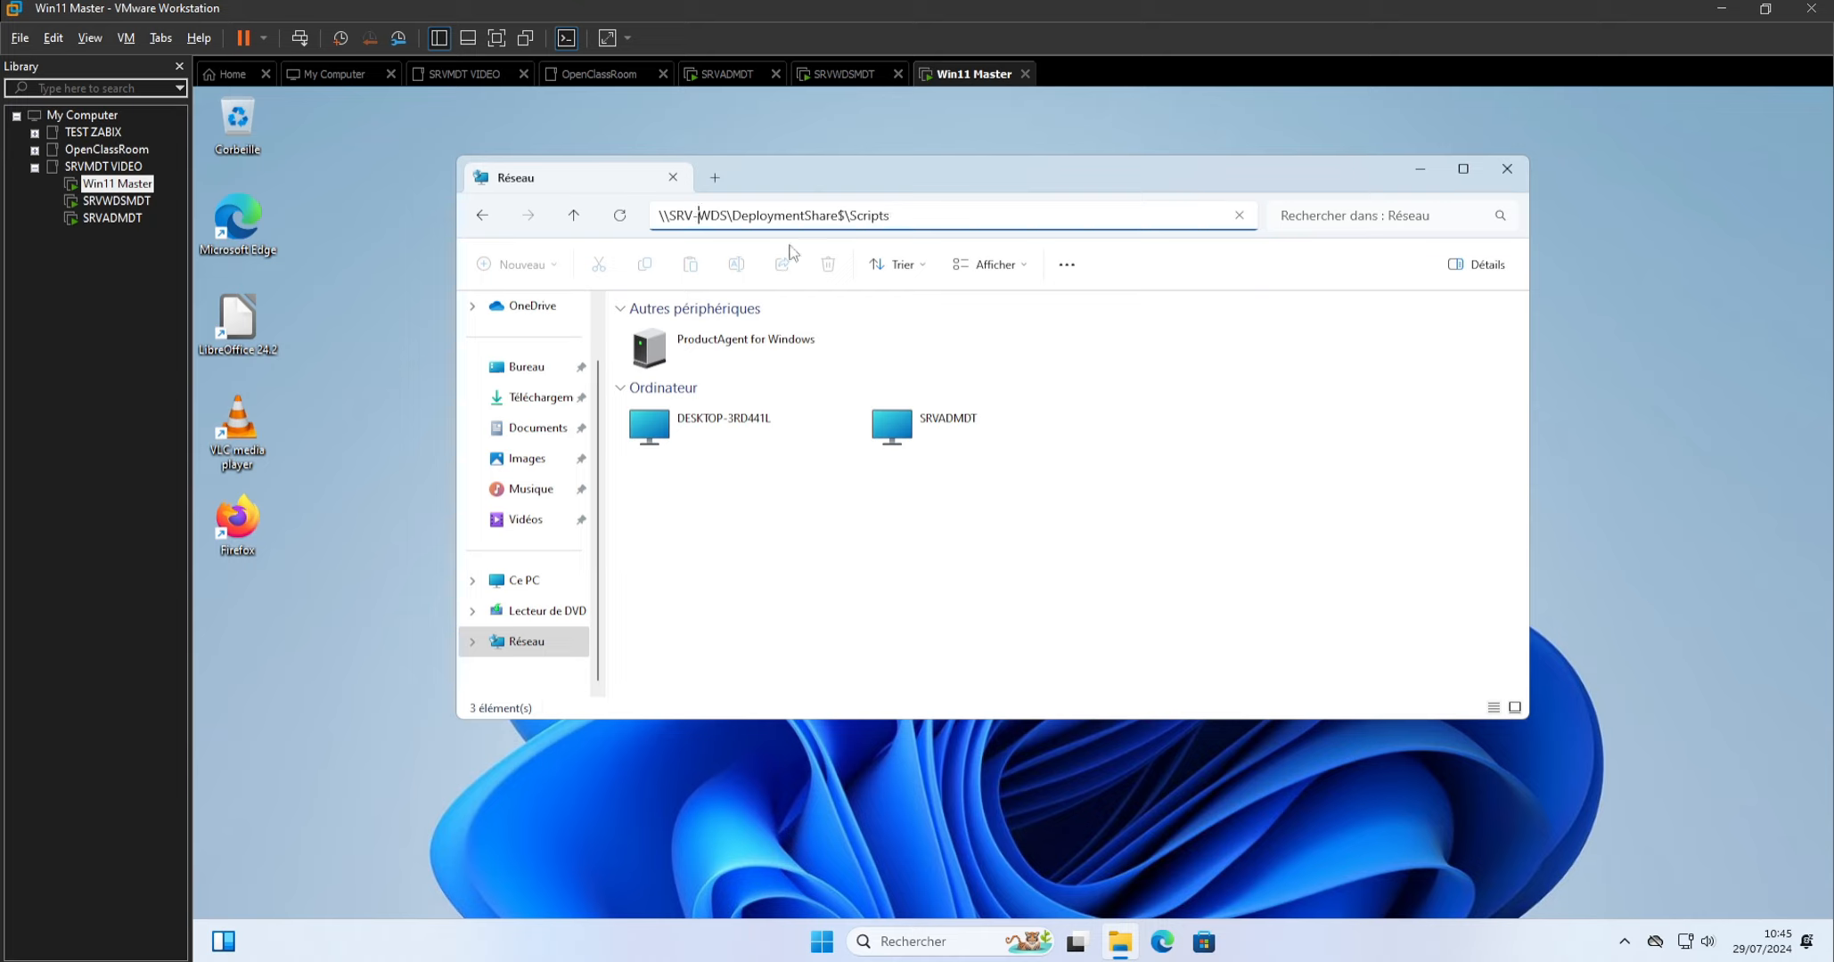
pyautogui.press('BackSpace')
pyautogui.press('Right')
pyautogui.write('MDT')
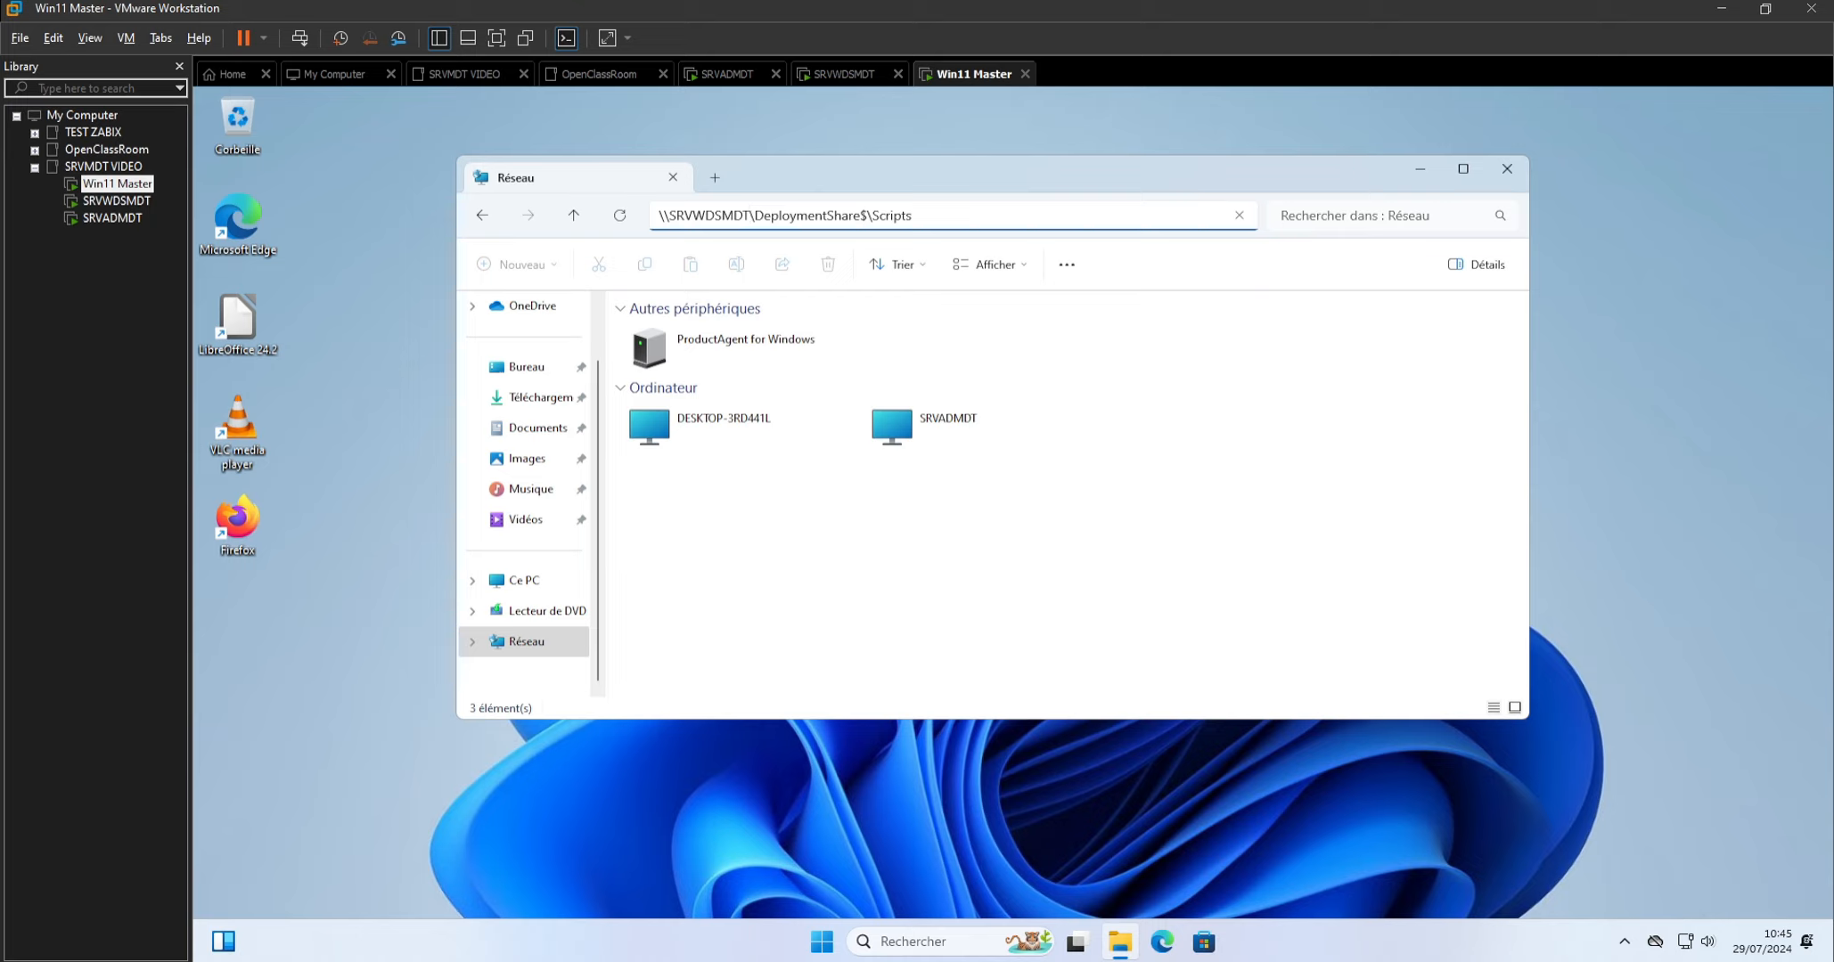
pyautogui.press('Right')
pyautogui.press('Right')
pyautogui.press('Right')
pyautogui.press('Right')
pyautogui.press('Right')
pyautogui.press('Right')
pyautogui.press('Right')
pyautogui.press('Right')
pyautogui.press('Right')
pyautogui.press('Right')
pyautogui.press('Right')
pyautogui.press('Right')
pyautogui.press('Right')
pyautogui.press('Right')
pyautogui.press('Right')
pyautogui.press('Right')
pyautogui.press('Right')
pyautogui.press('Right')
pyautogui.press('Right')
pyautogui.press('Right')
pyautogui.press('Return')
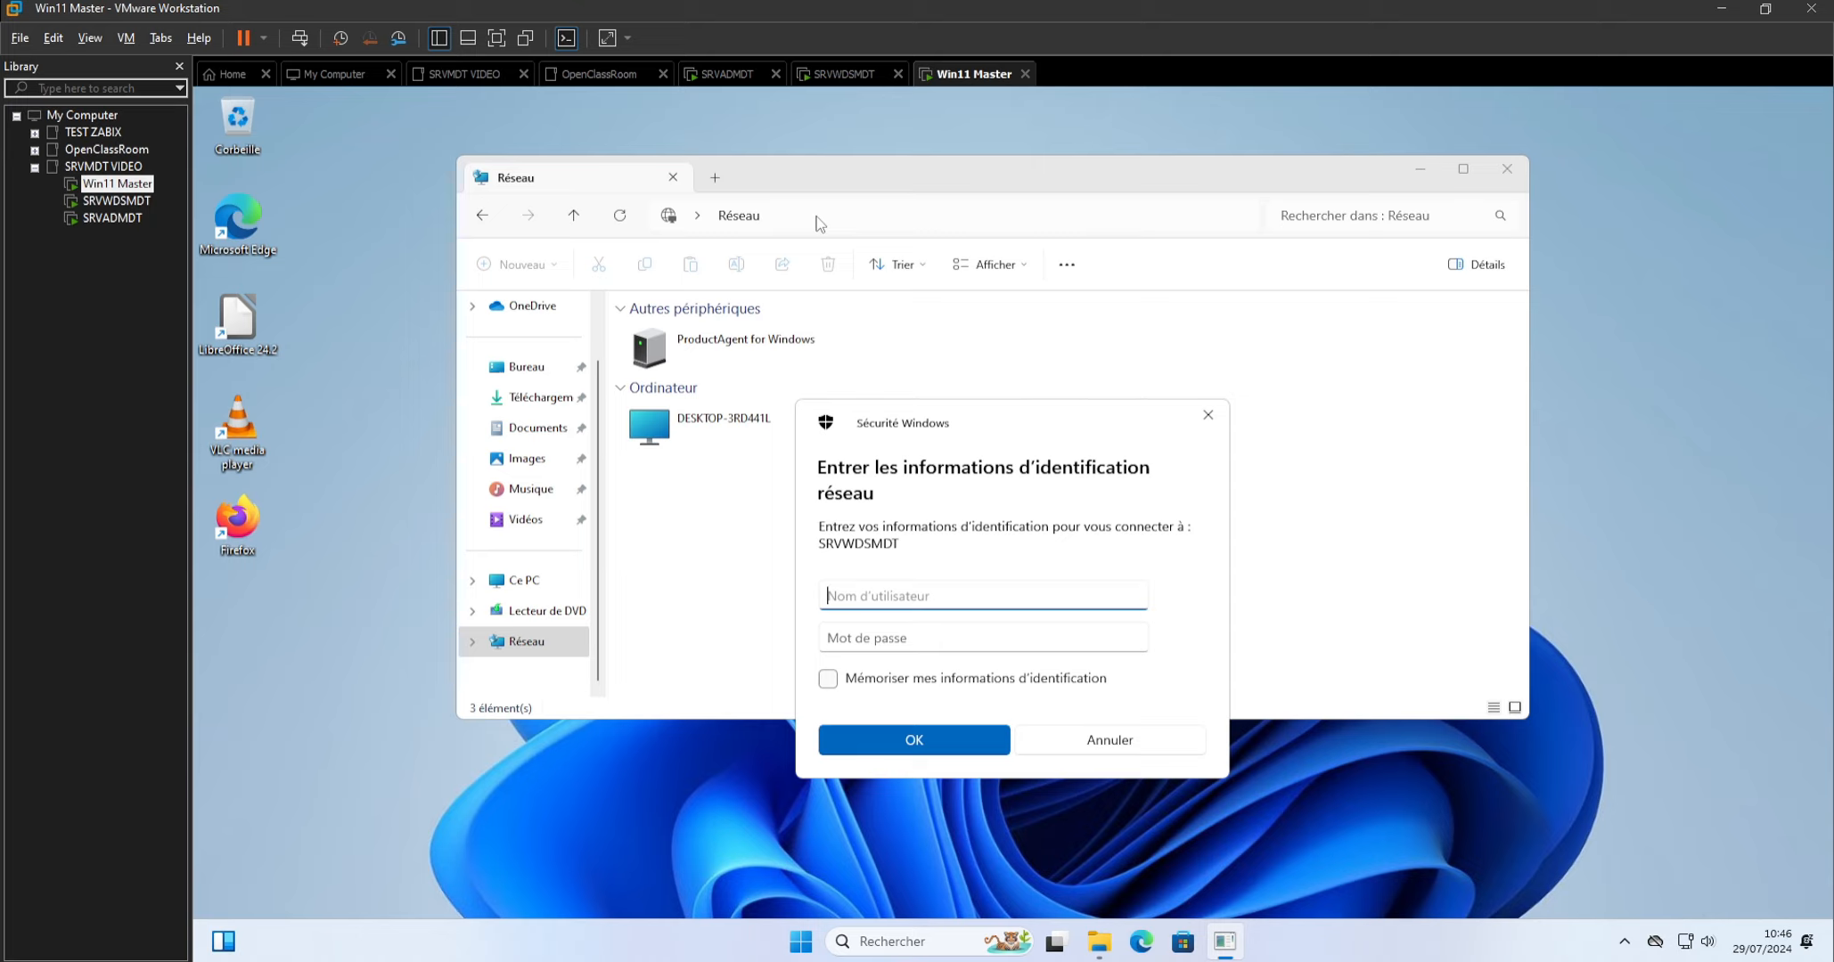
# Try to authenticate to SRVWDSMDT as Administrateur by entering the account password.
pyautogui.write('Administrateur')
pyautogui.press('Tab')
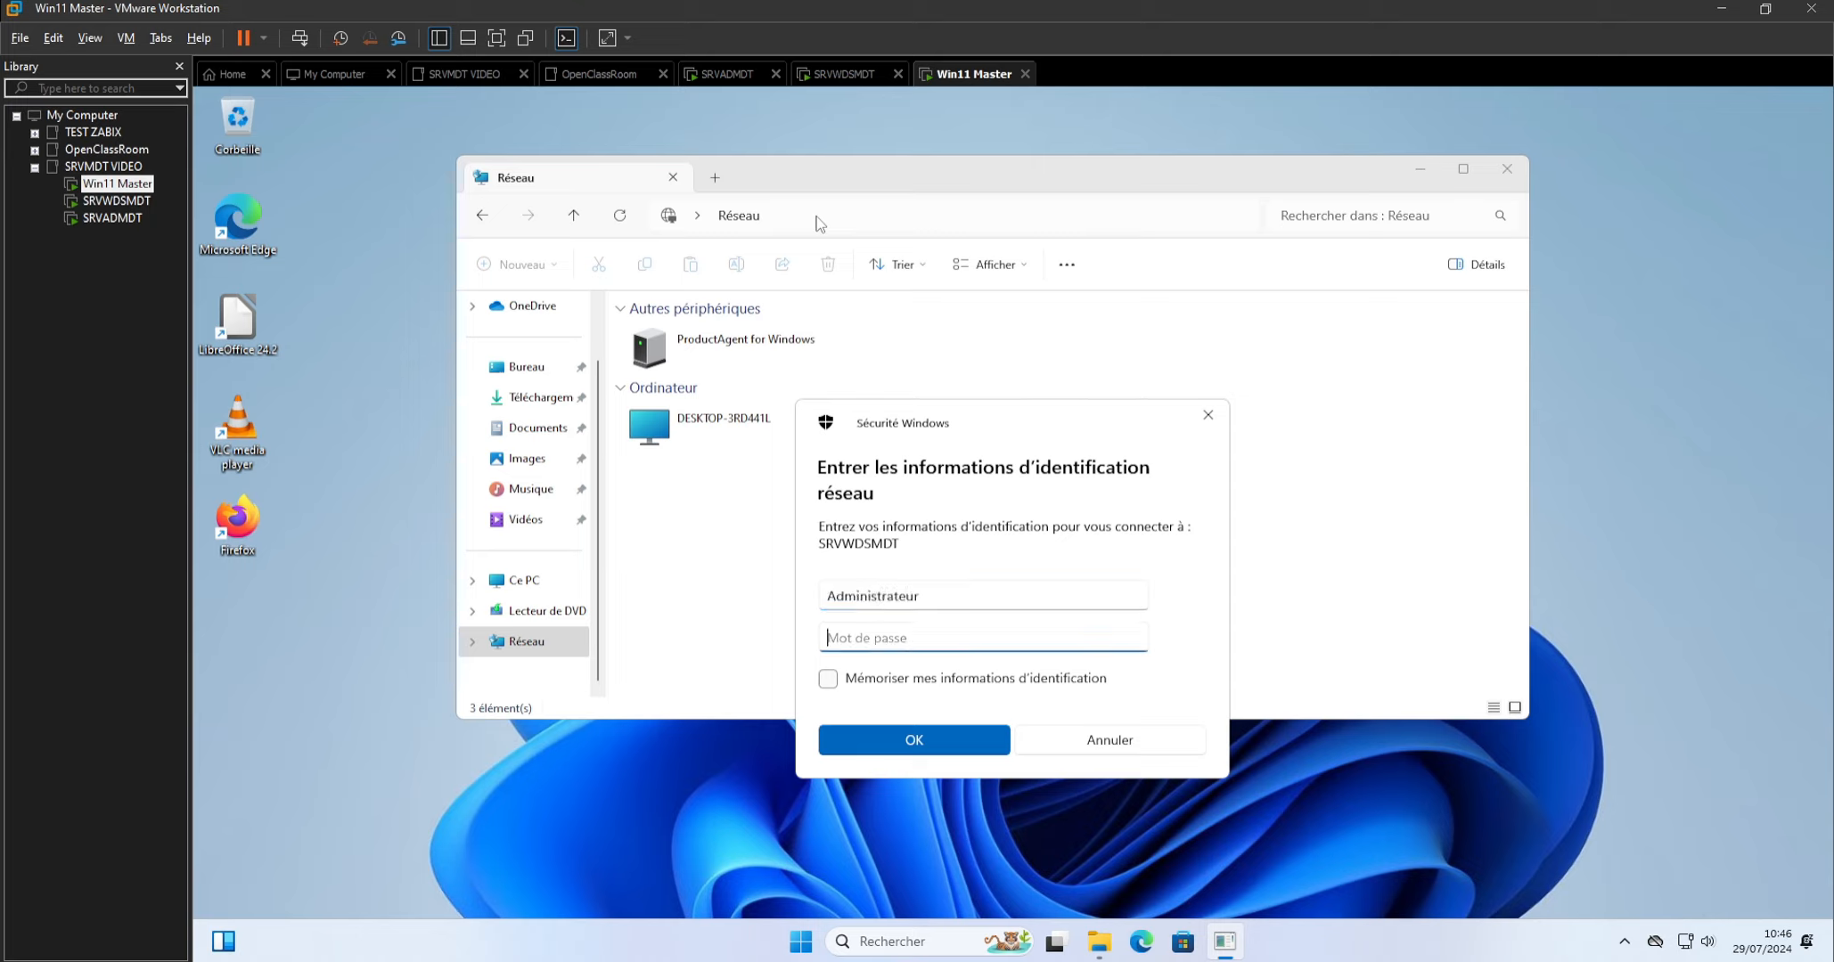
pyautogui.write('**********')
pyautogui.press('Num_Lock')
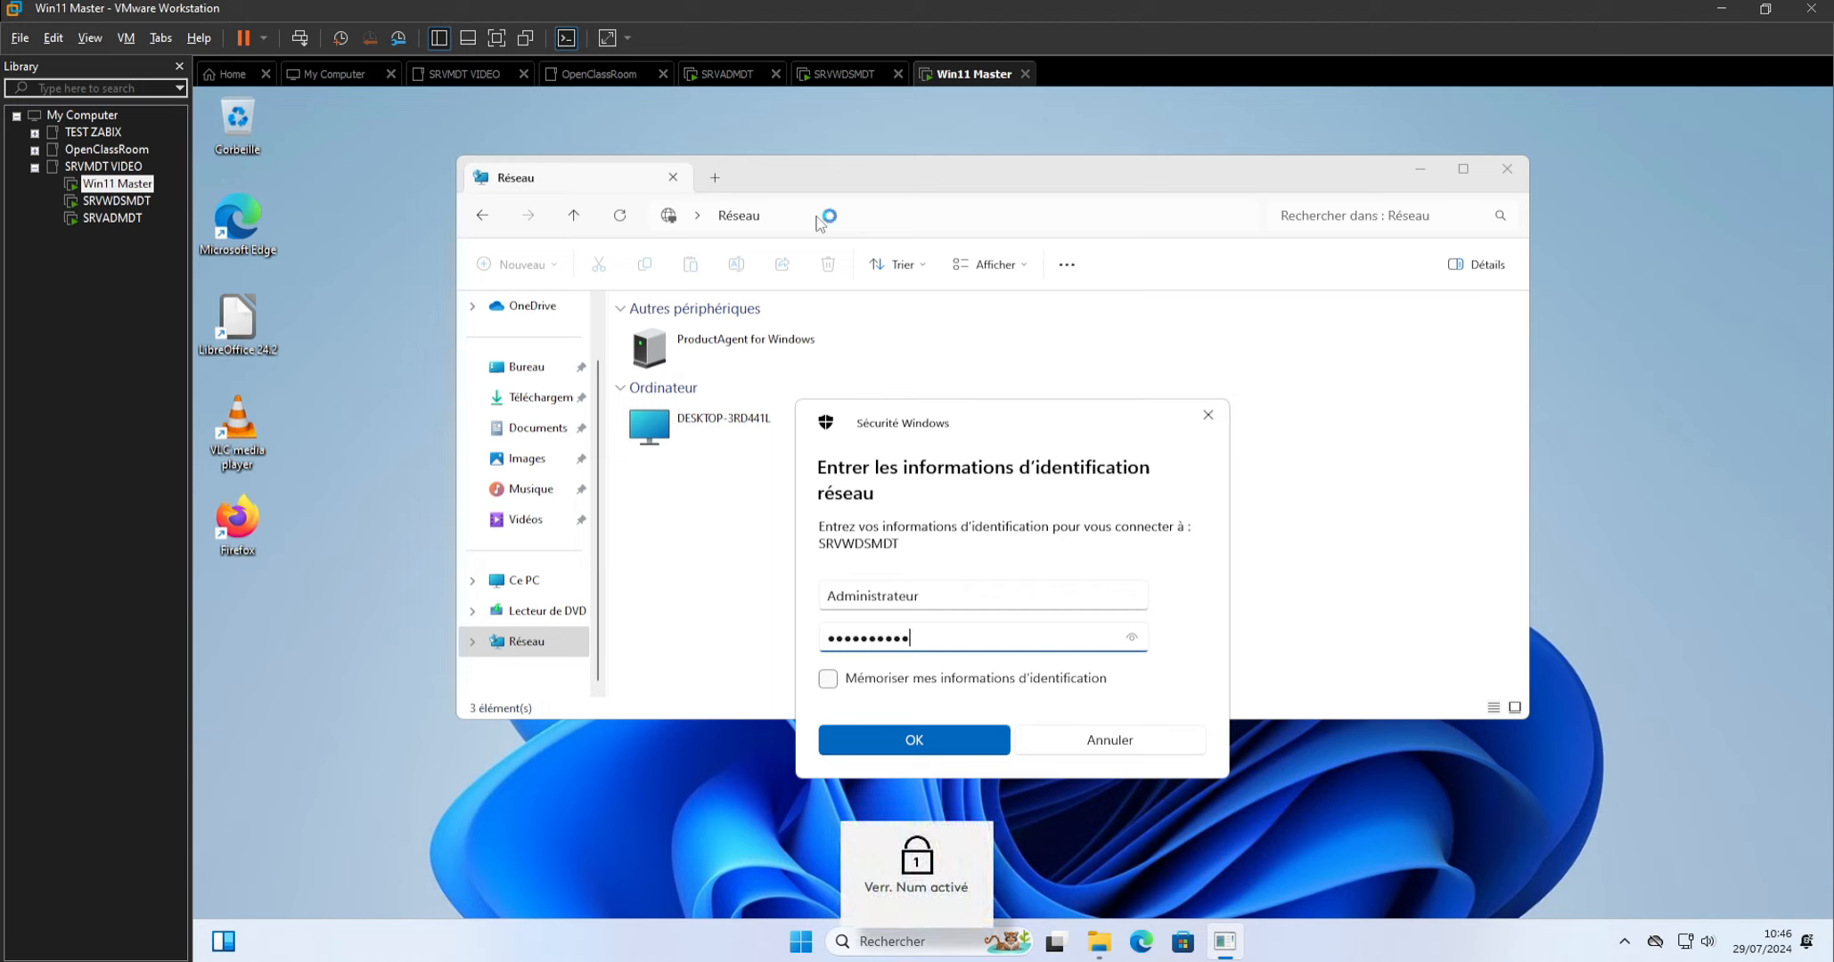
pyautogui.write('****')
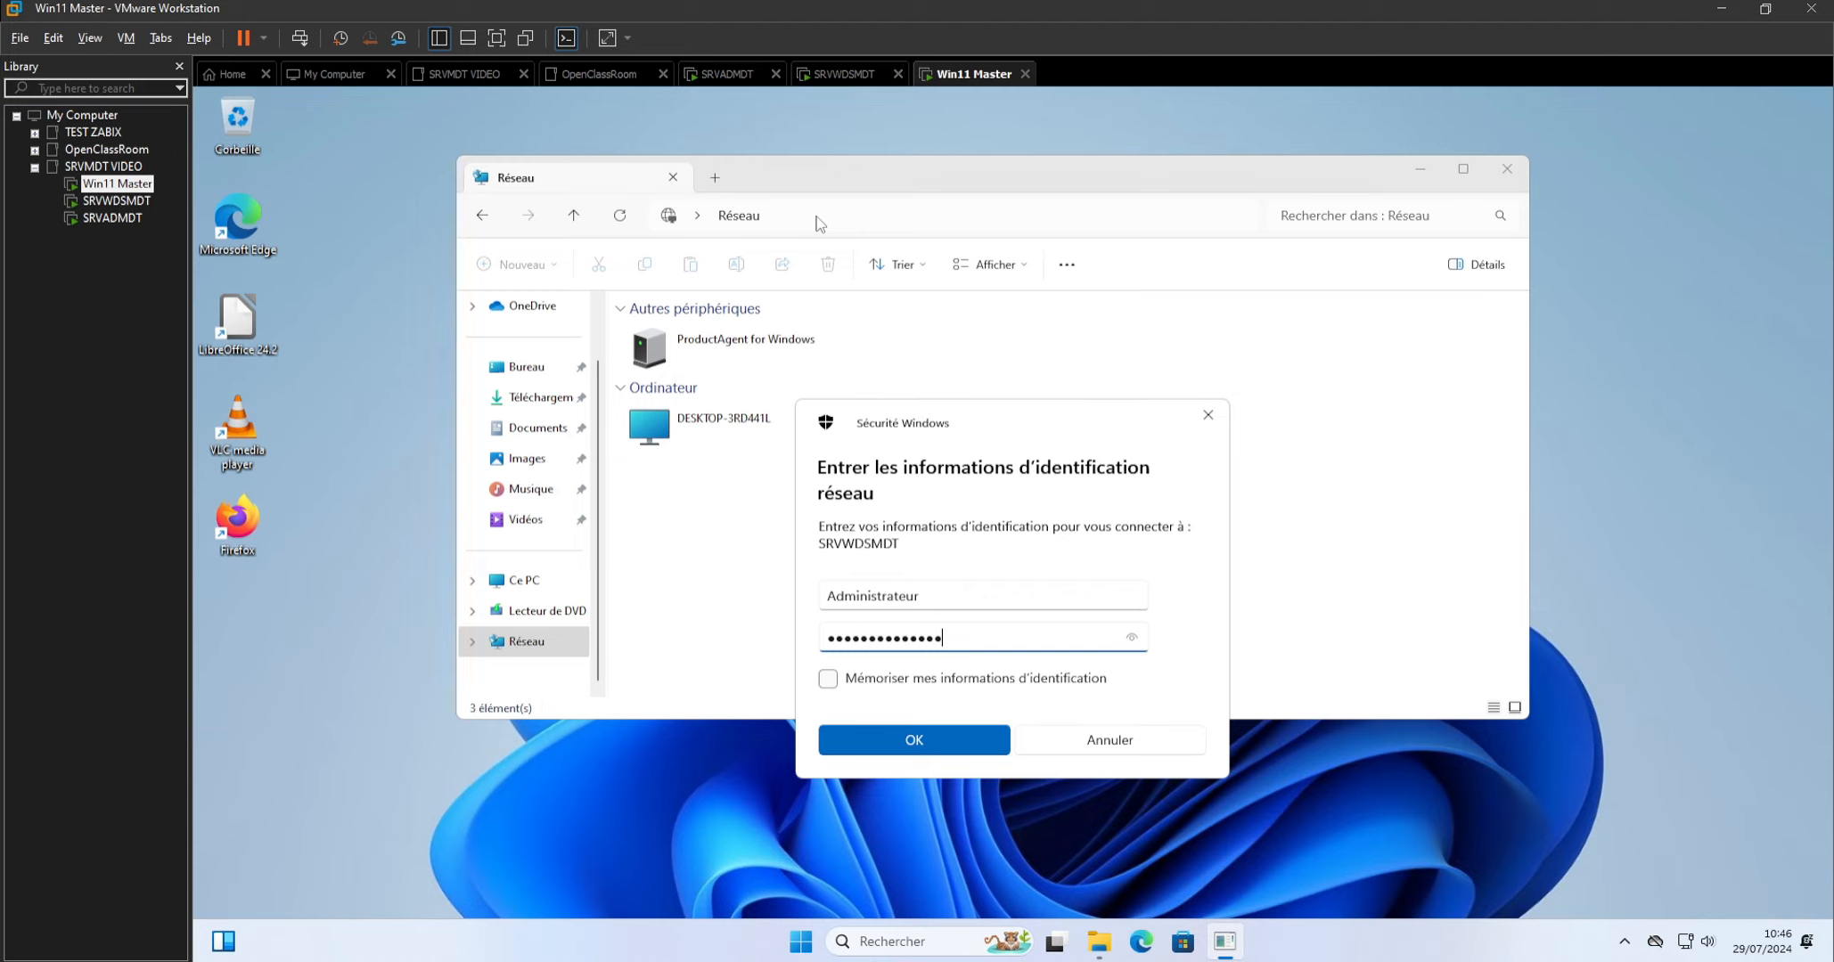
pyautogui.press('Return')
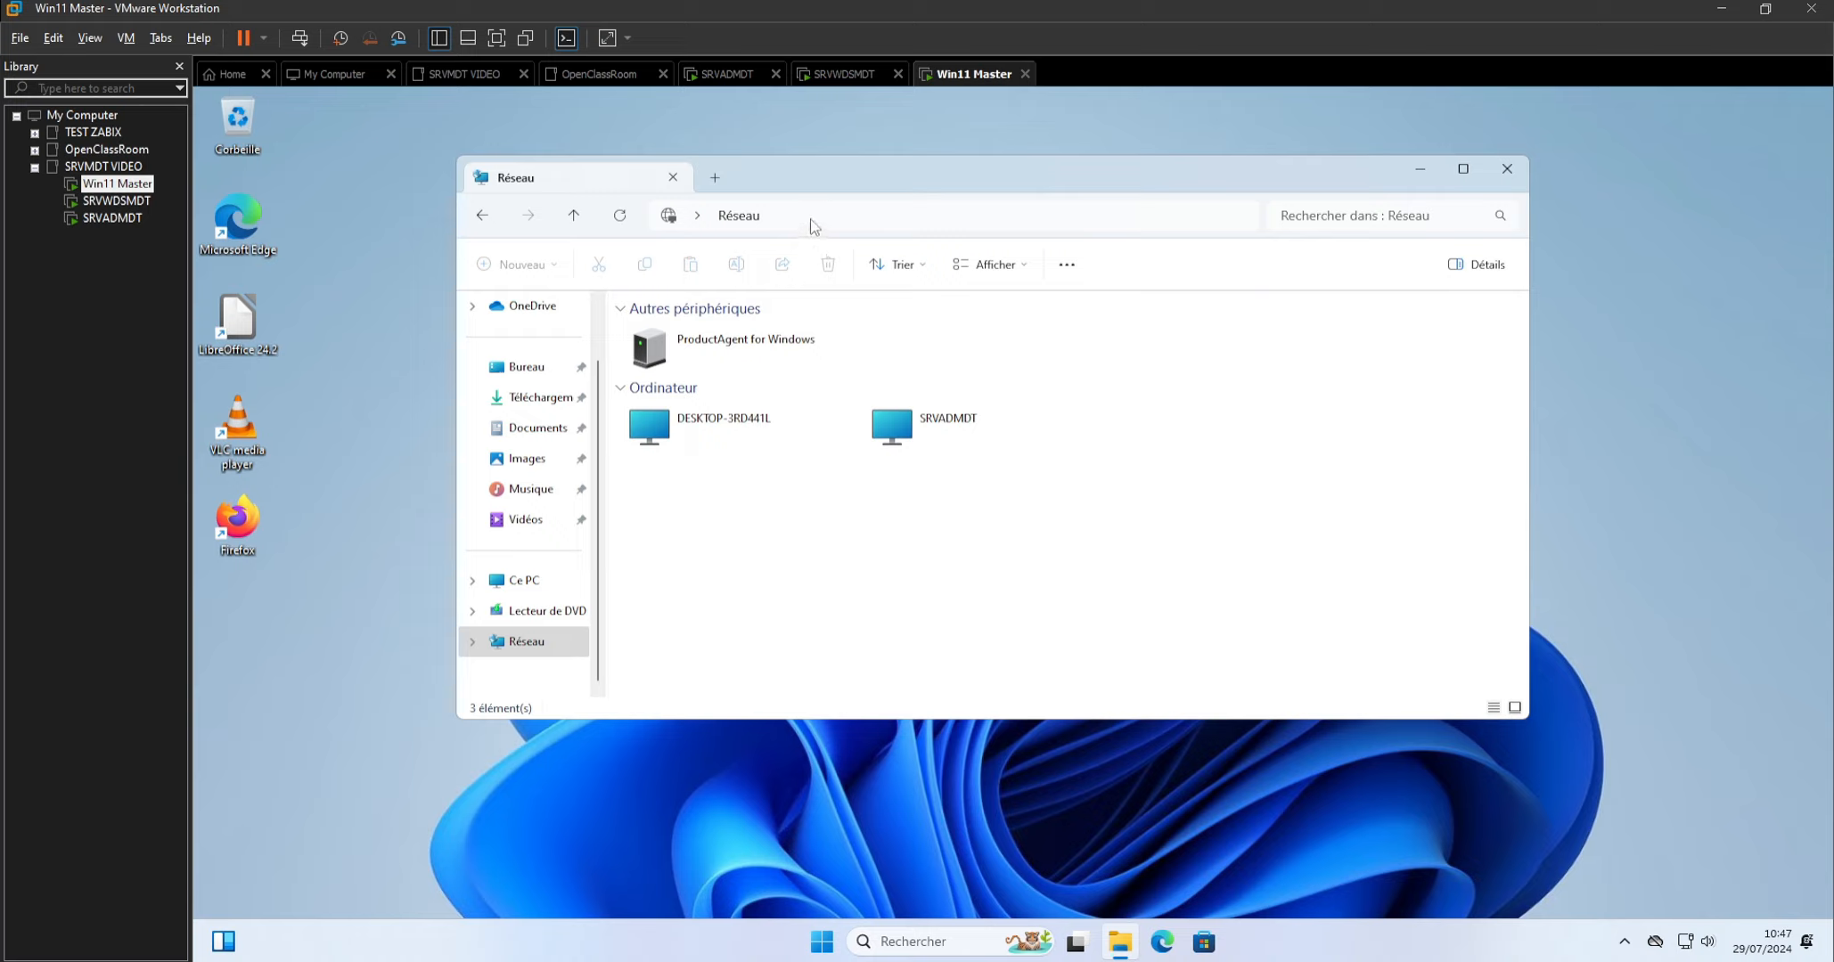
# Re-enter the deployment share's network path as \\SRVWDSMDT\DeploymentShare$\Scripts in File Explorer.
pyautogui.click(814, 223)
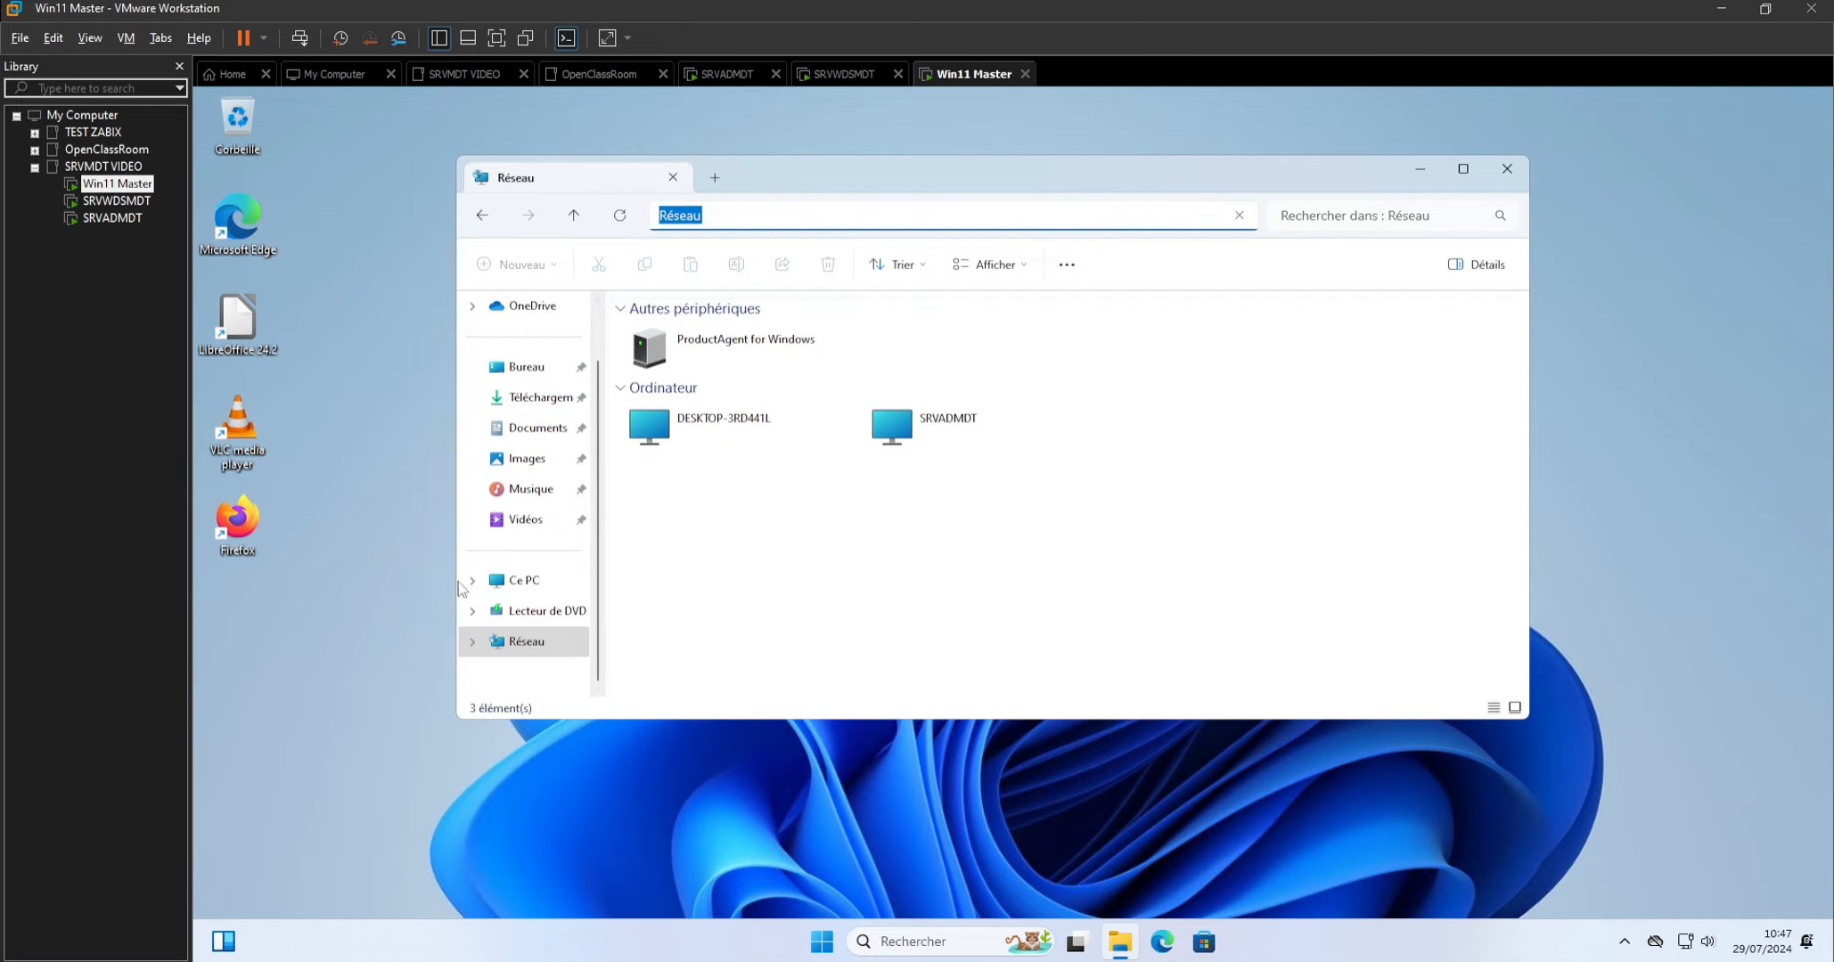
pyautogui.press('End')
pyautogui.moveTo(795, 173); pyautogui.dragTo(684, 221)
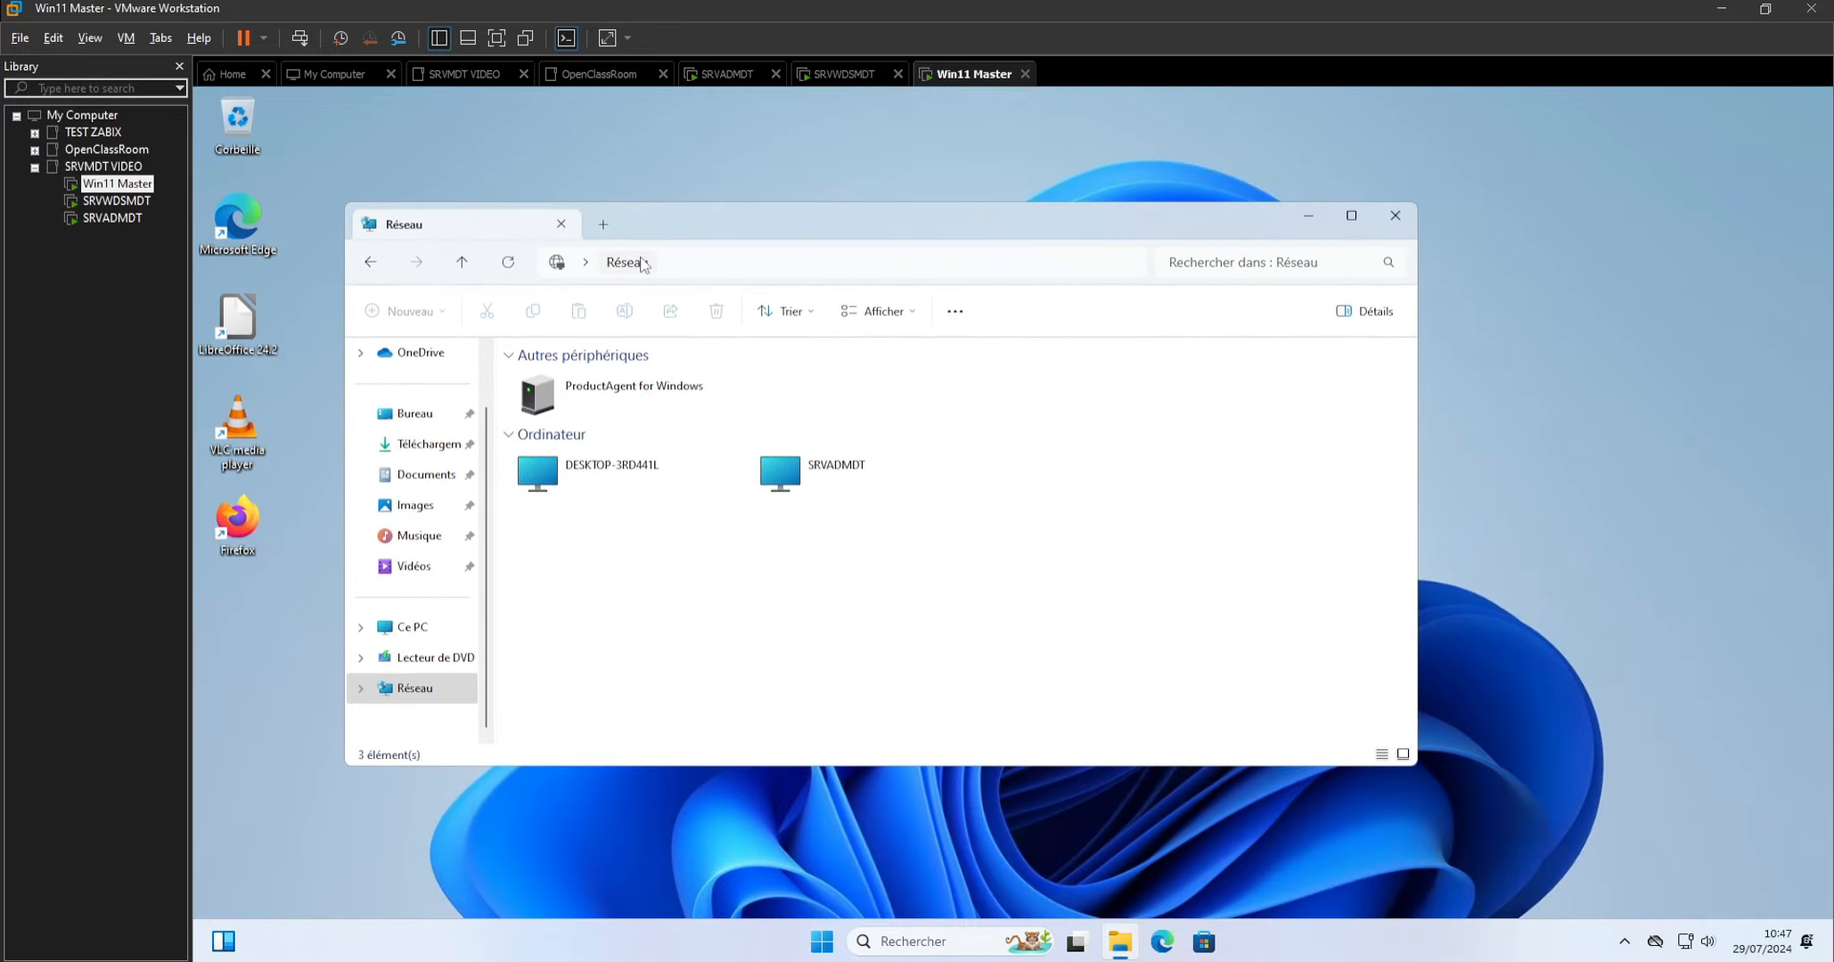
pyautogui.click(665, 264)
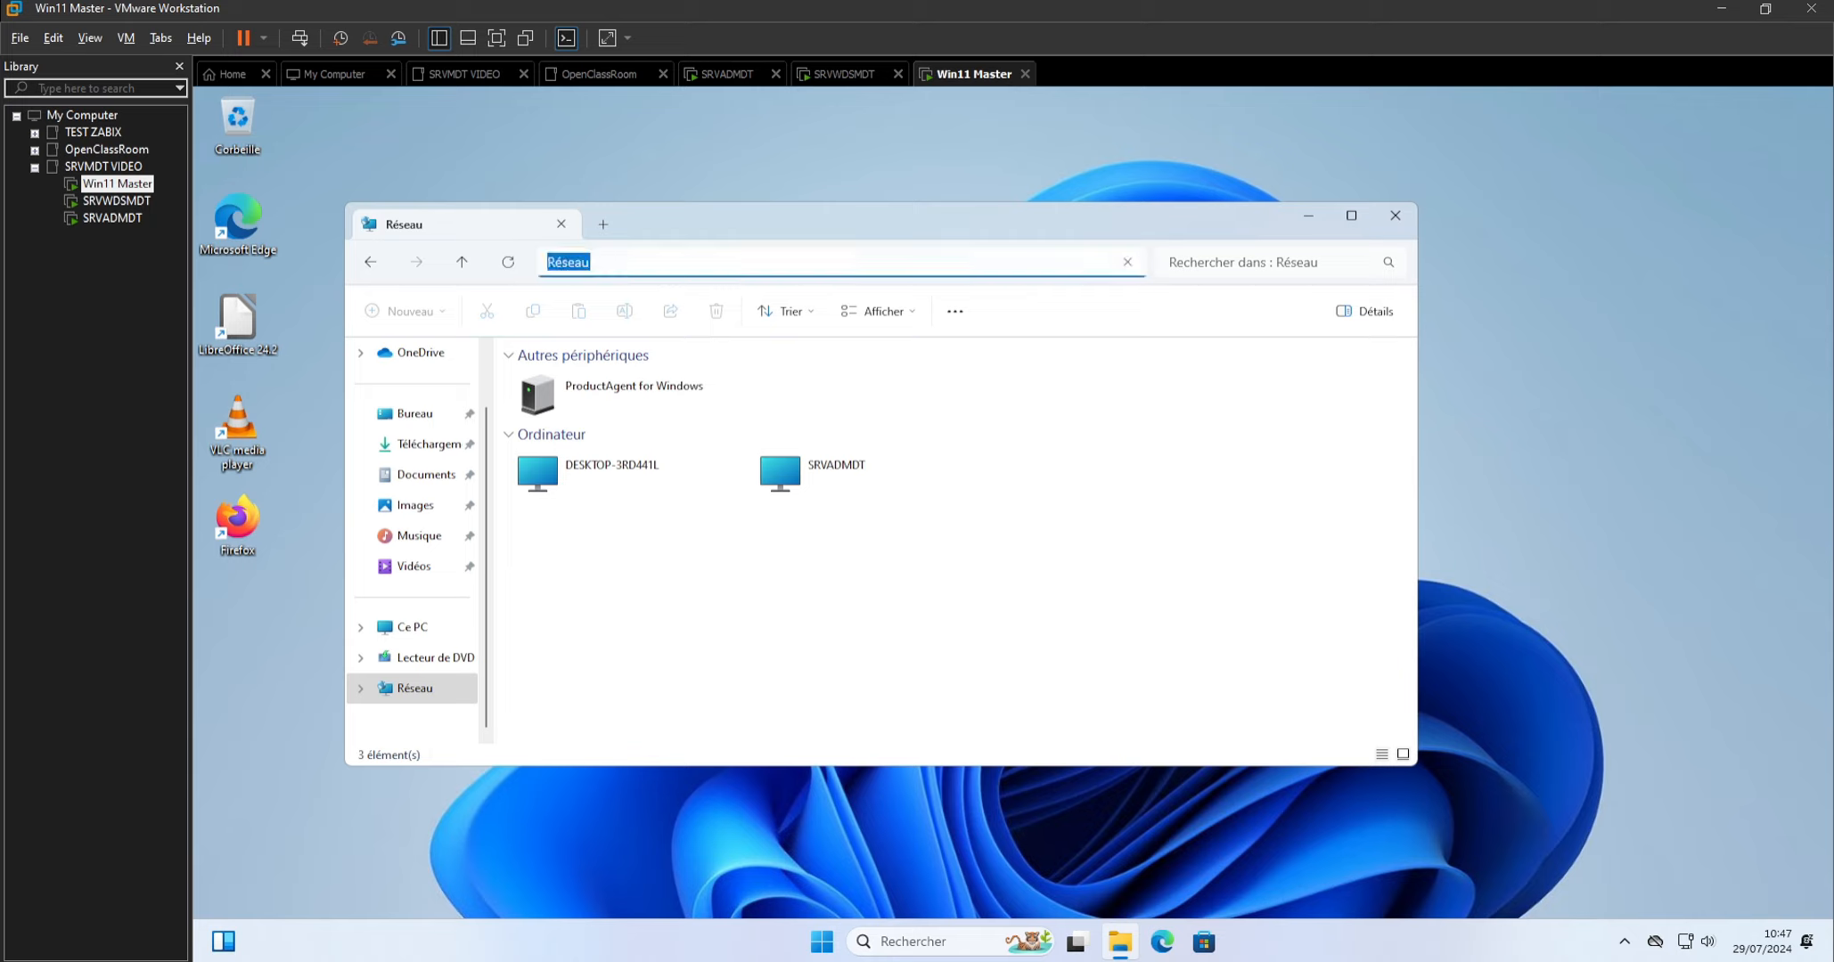
pyautogui.rightClick(586, 264)
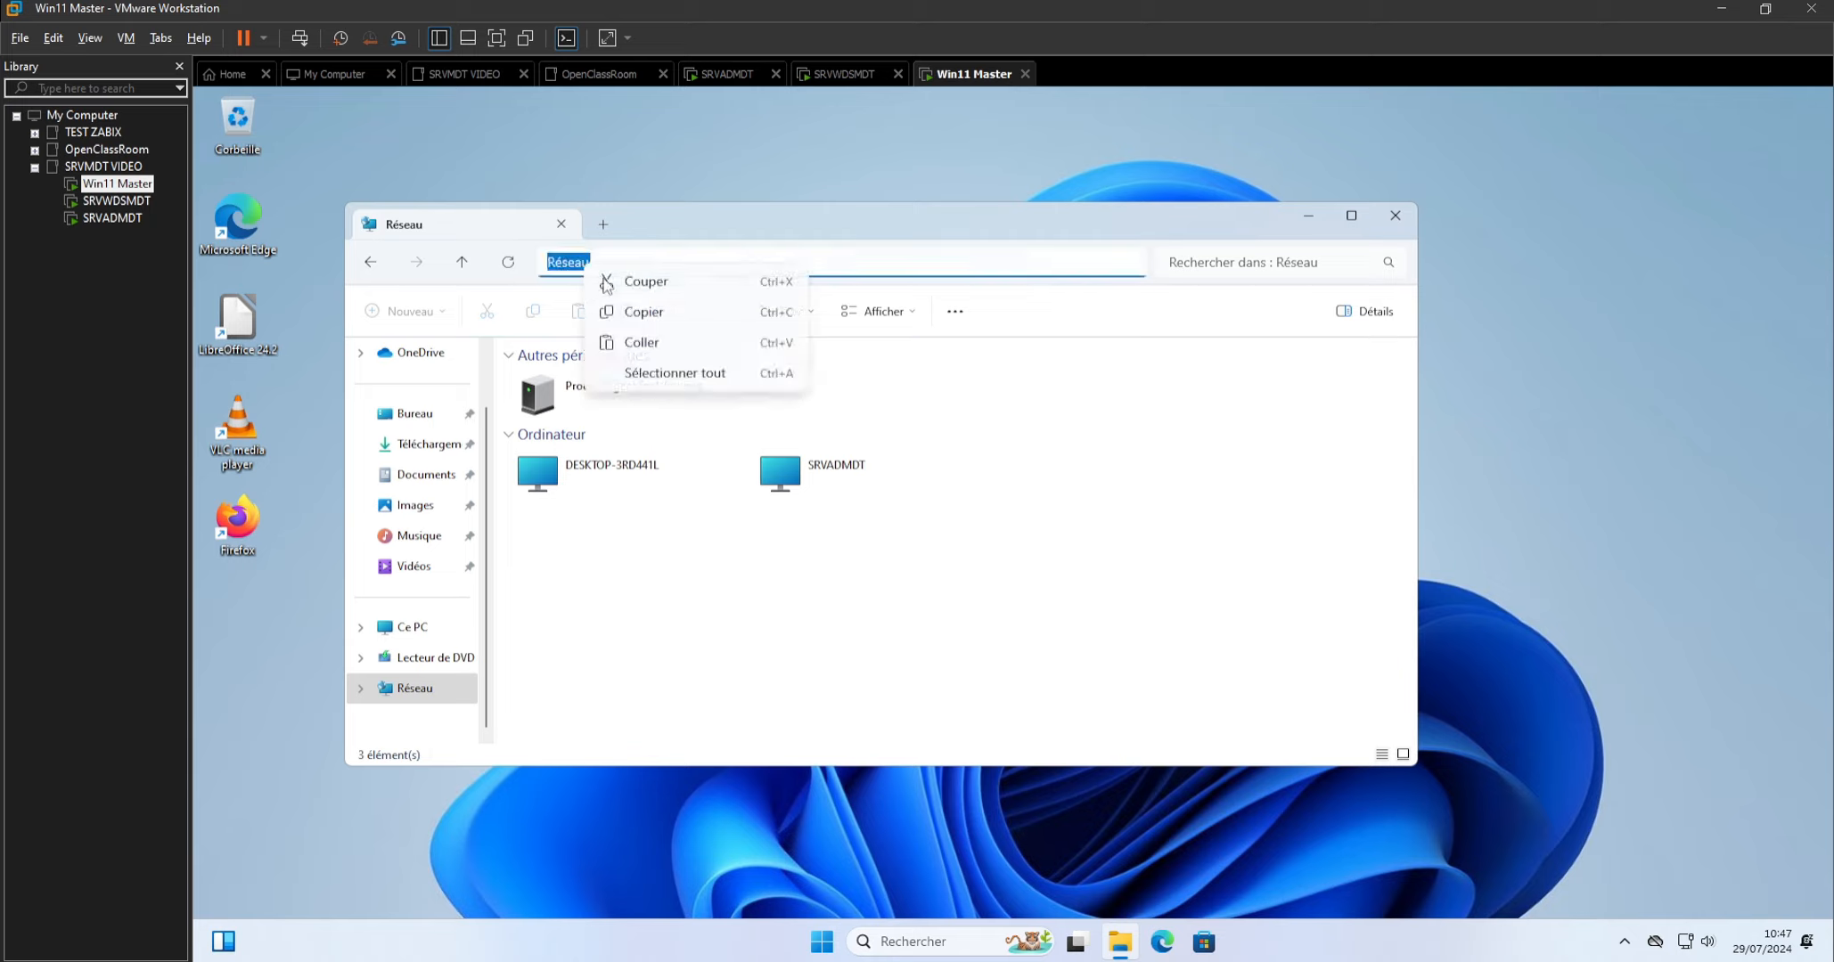
pyautogui.click(636, 344)
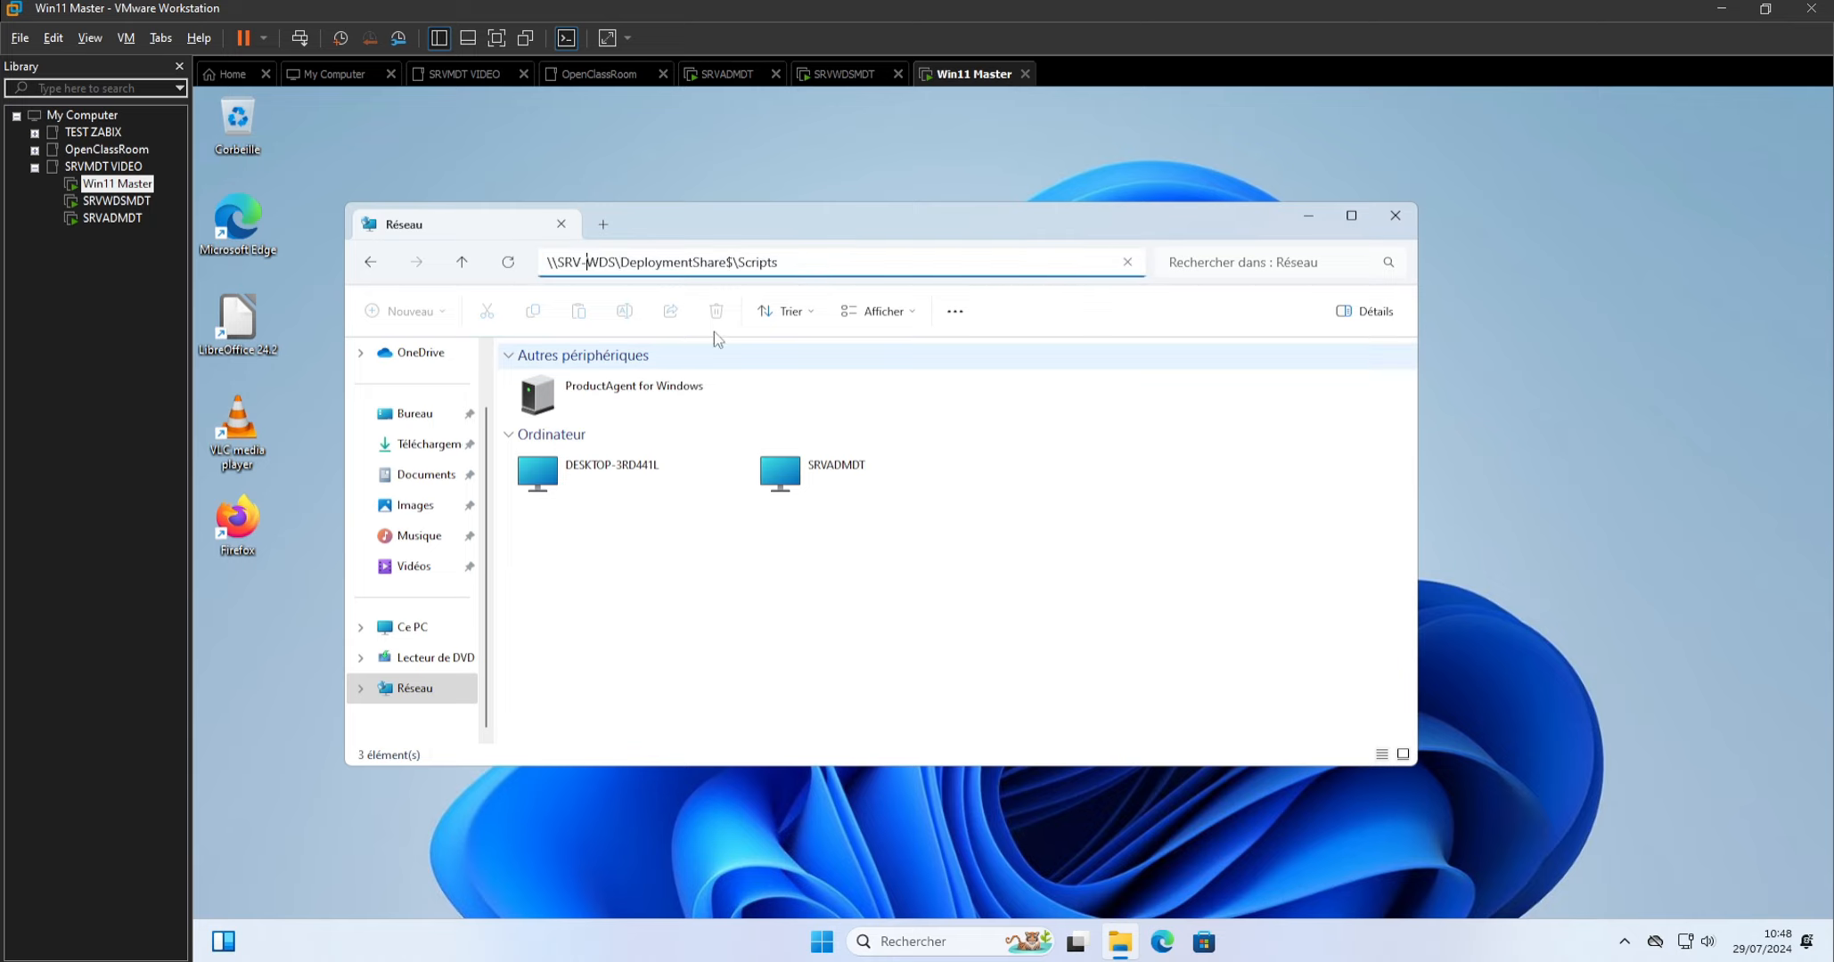
pyautogui.press('BackSpace')
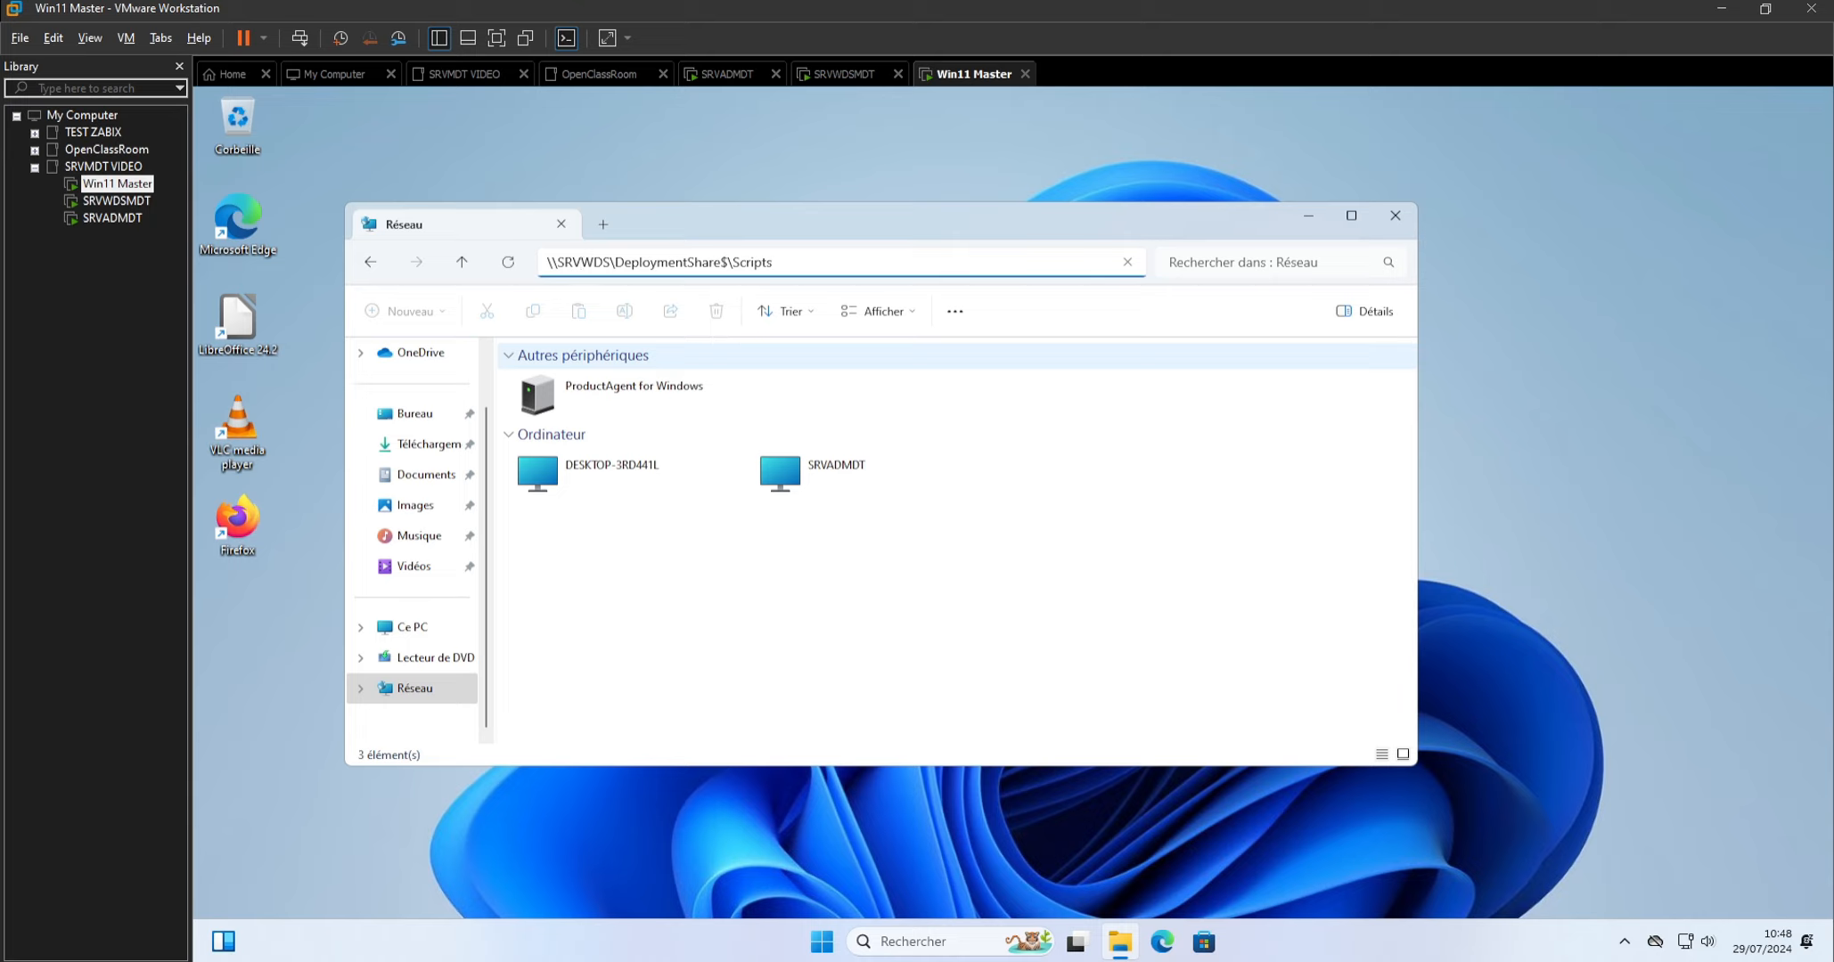
pyautogui.write('MDT')
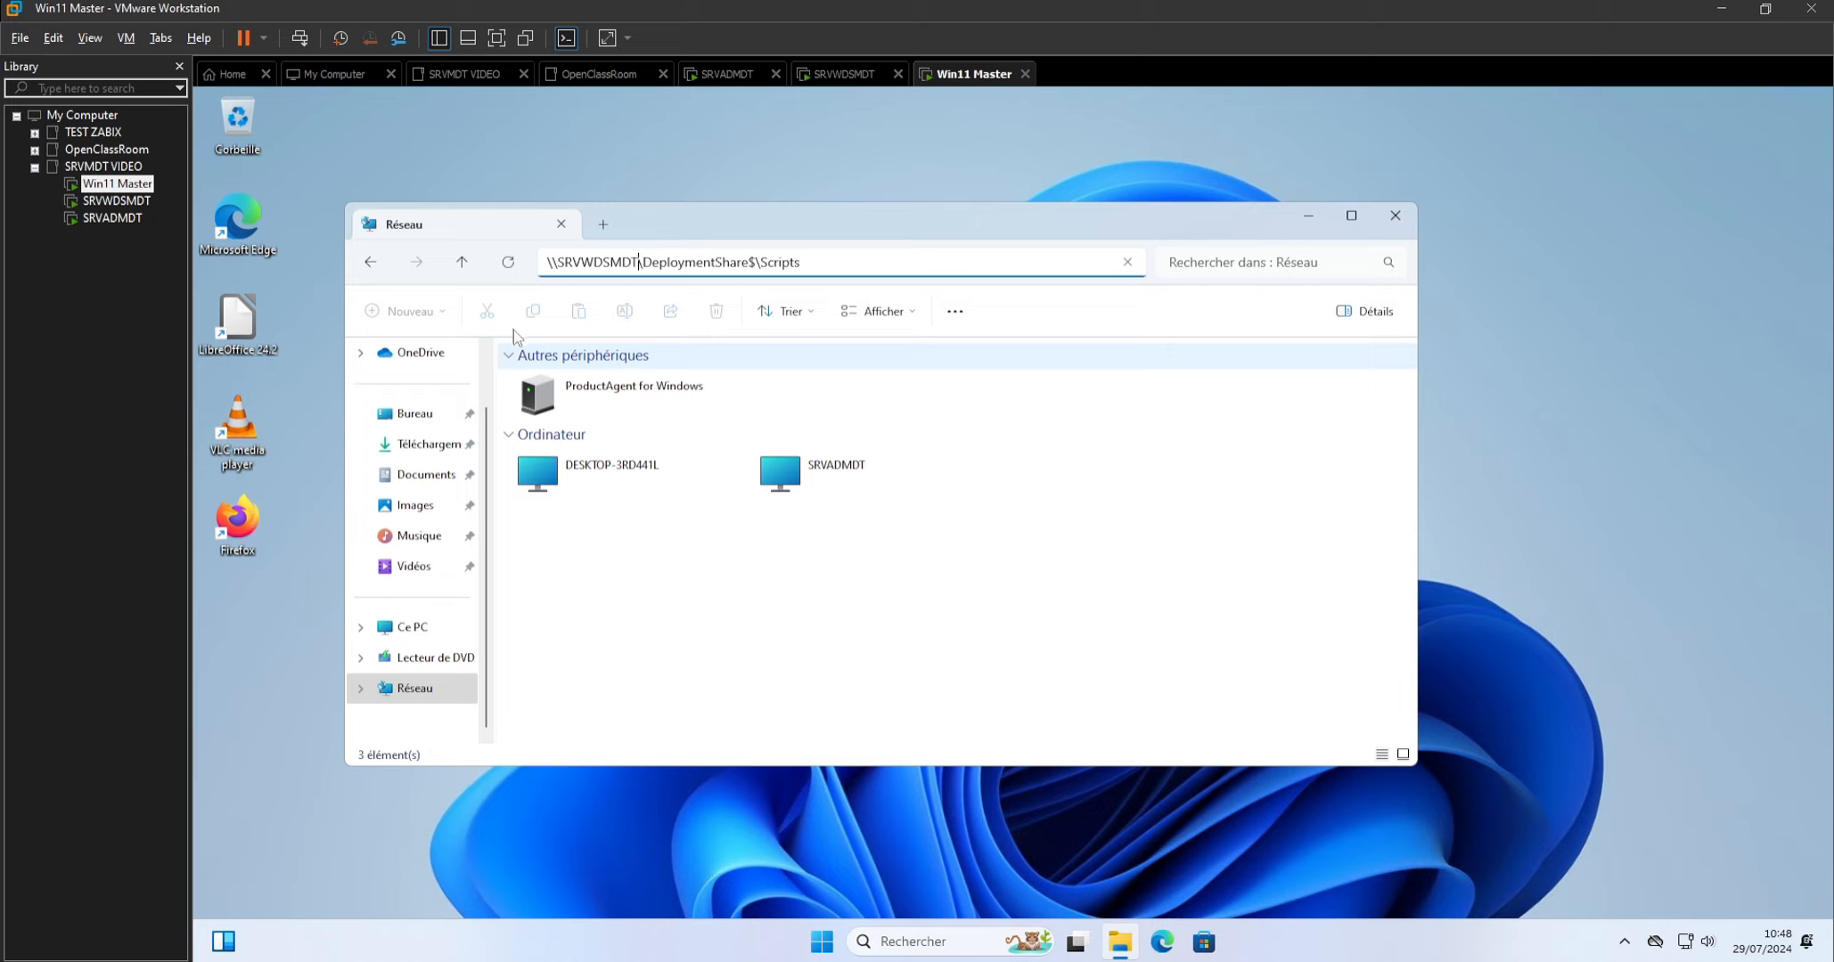
# Expand the Réseau location in the navigation tree to view the computers on the network.
pyautogui.click(367, 699)
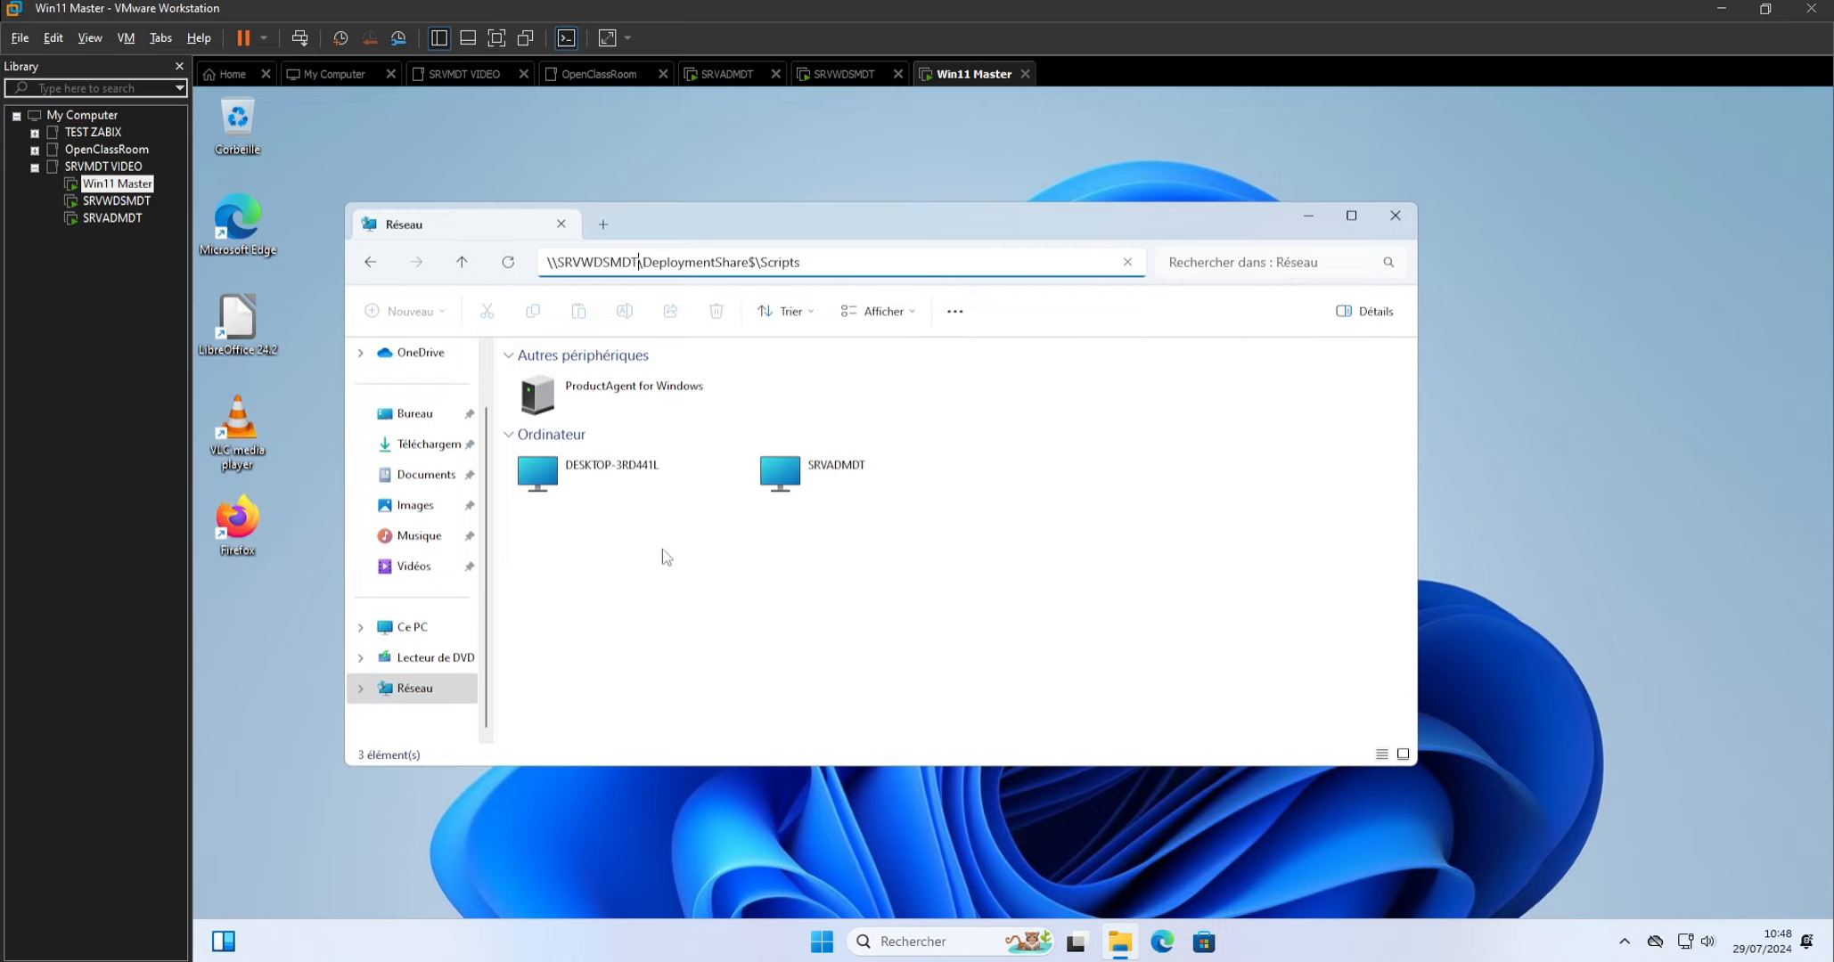
pyautogui.moveTo(784, 236); pyautogui.dragTo(790, 216)
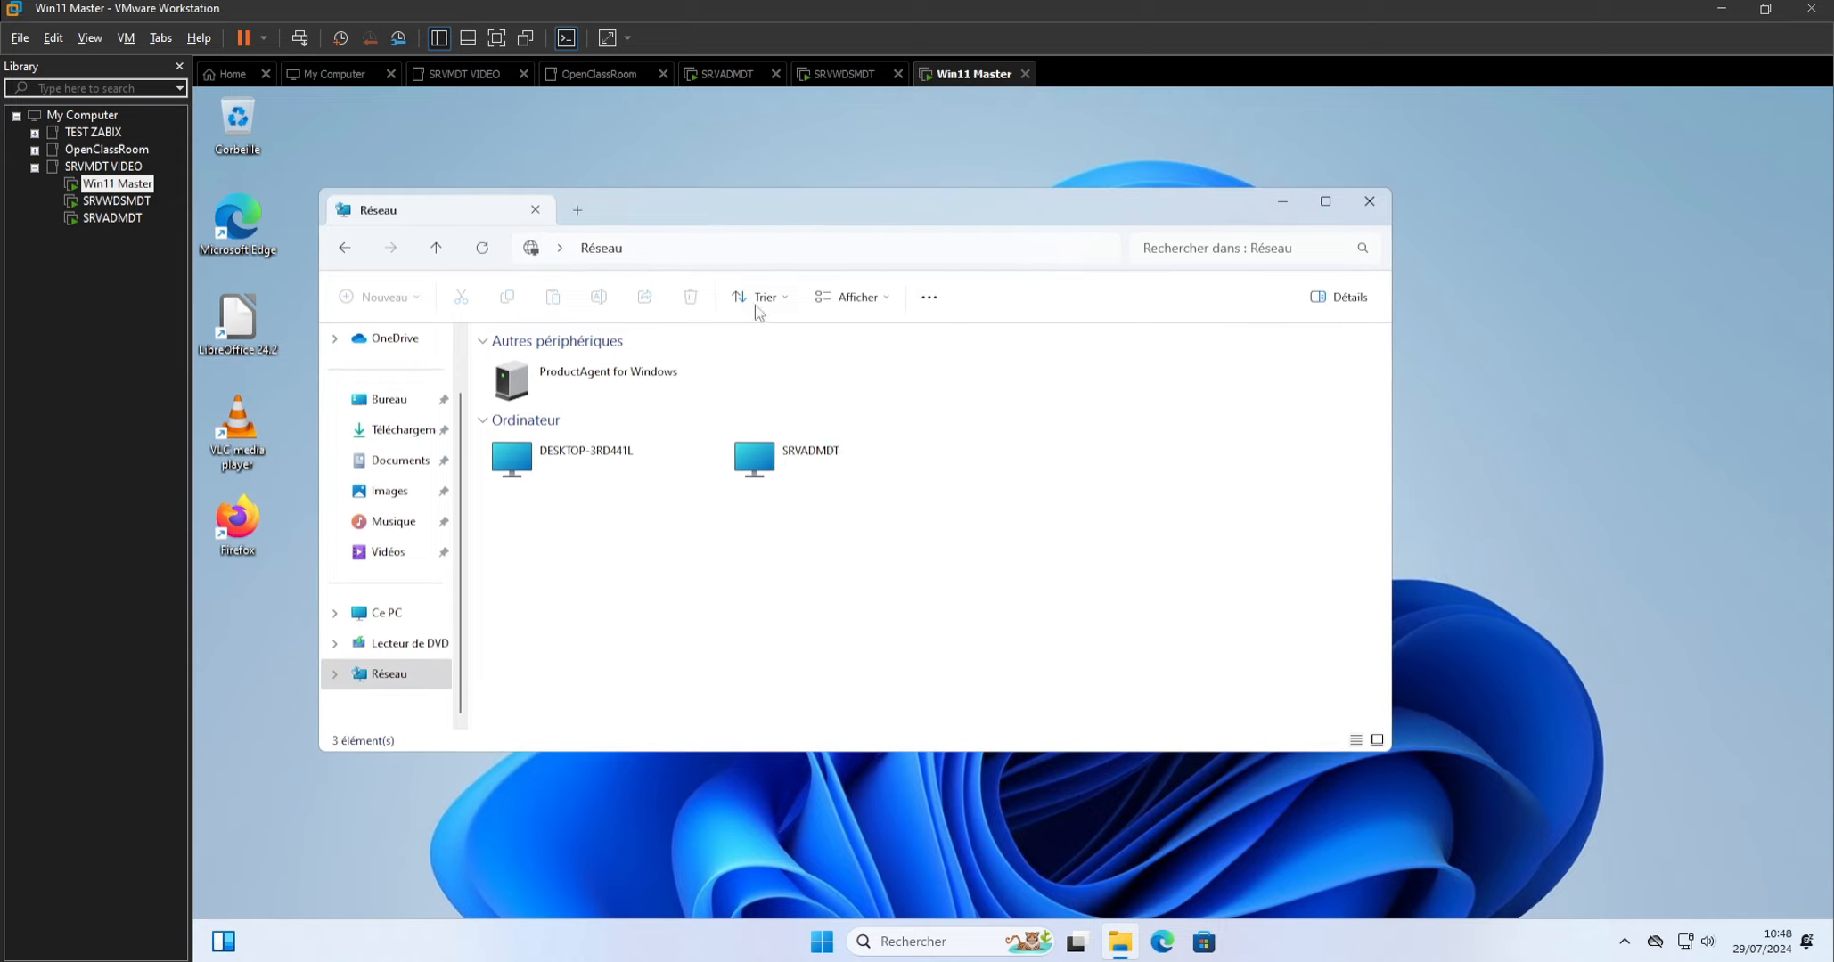
pyautogui.moveTo(1122, 952)
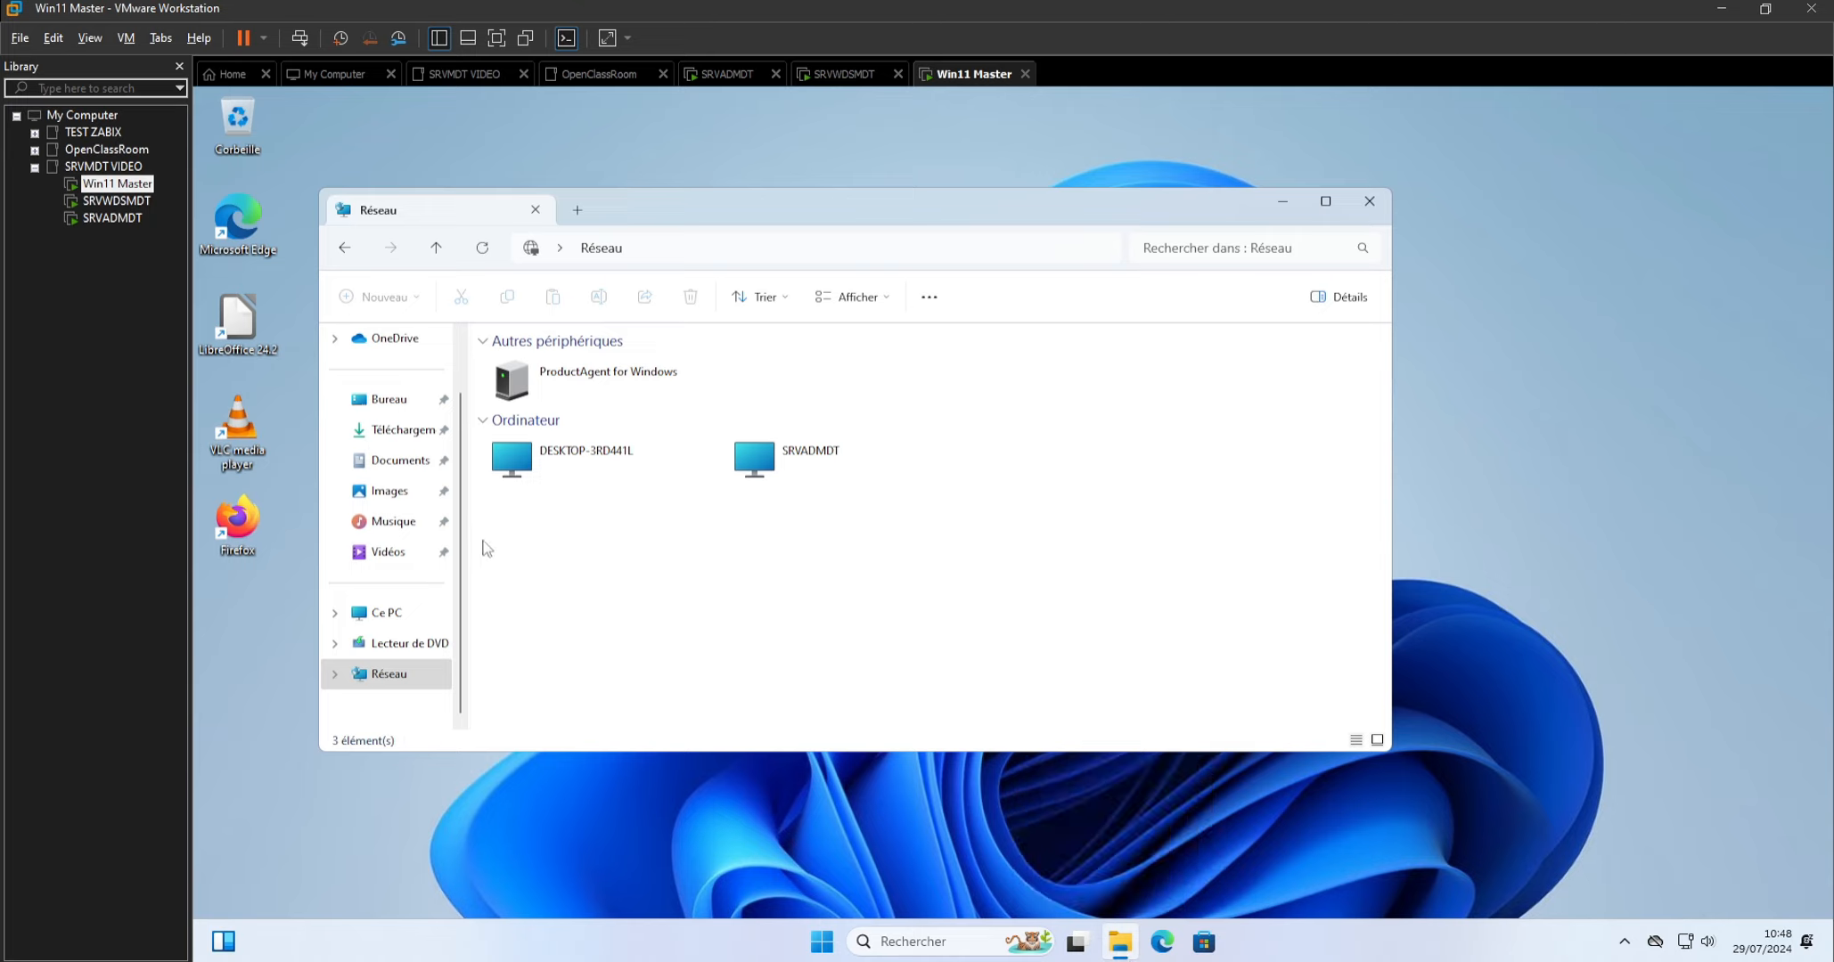
pyautogui.click(335, 674)
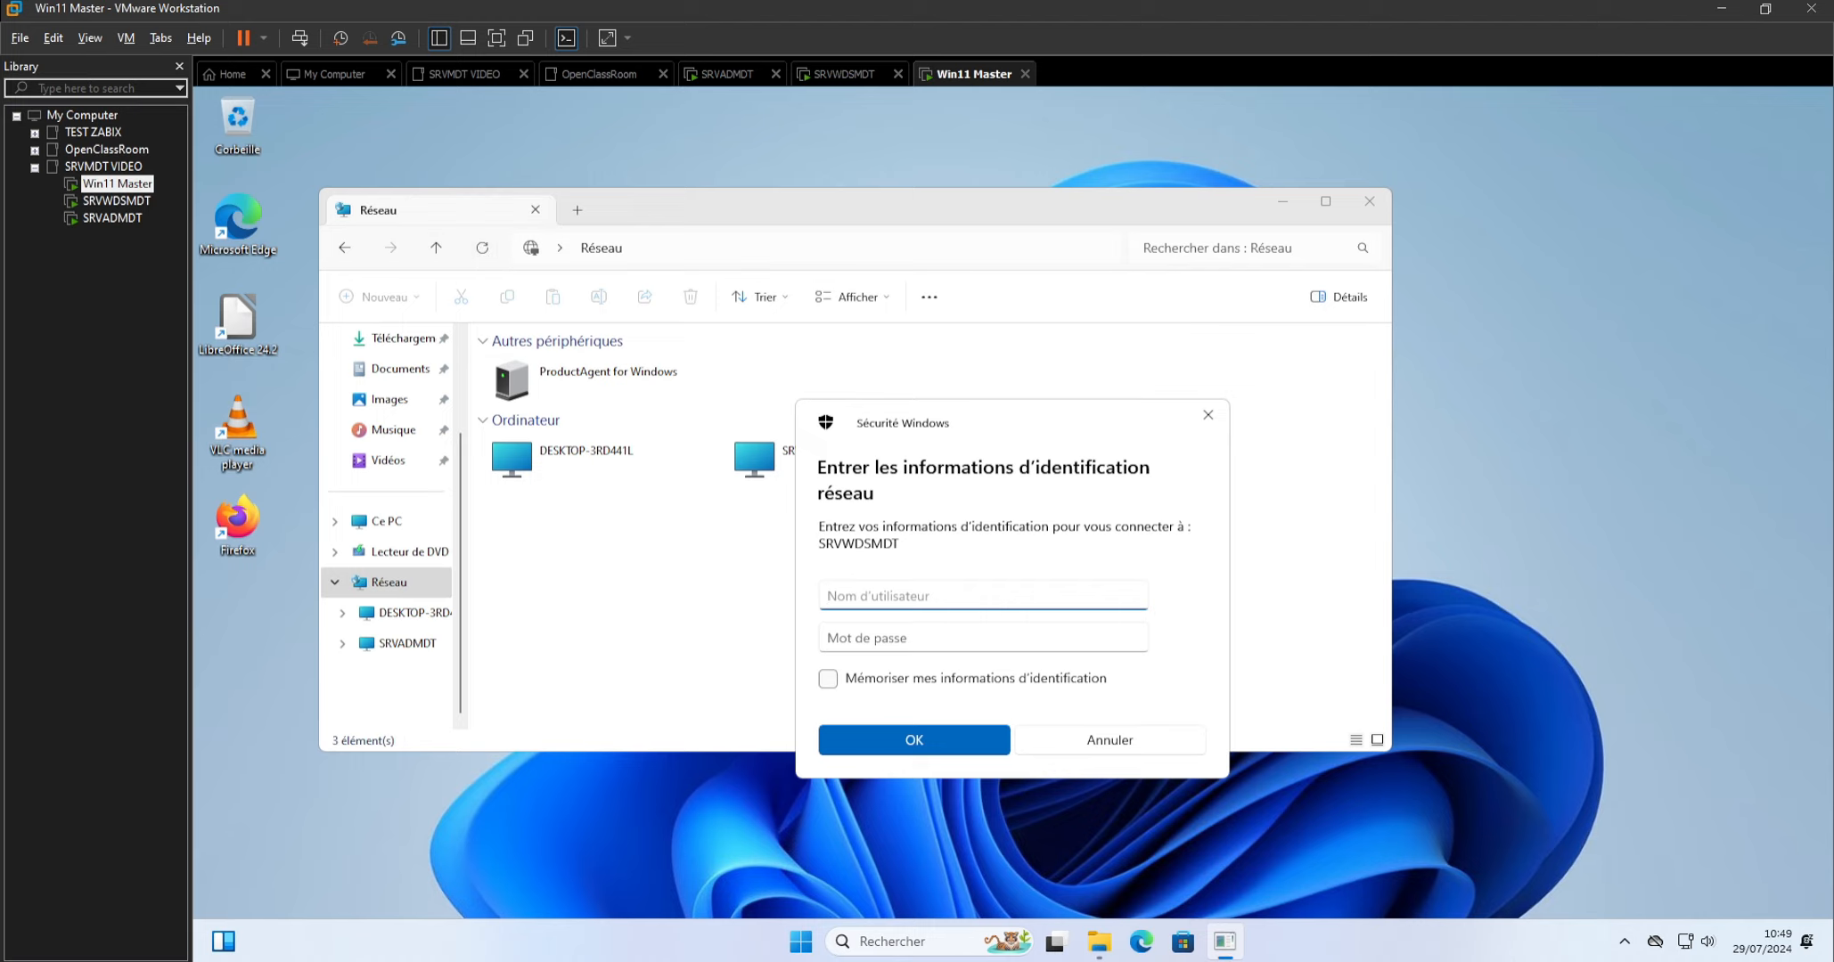
# Submit the network credentials for SRVWDSMDT with the user name Administrateur and the account password.
pyautogui.write('Administrateur')
pyautogui.press('BackSpace')
pyautogui.press('BackSpace')
pyautogui.write('ur')
pyautogui.press('Tab')
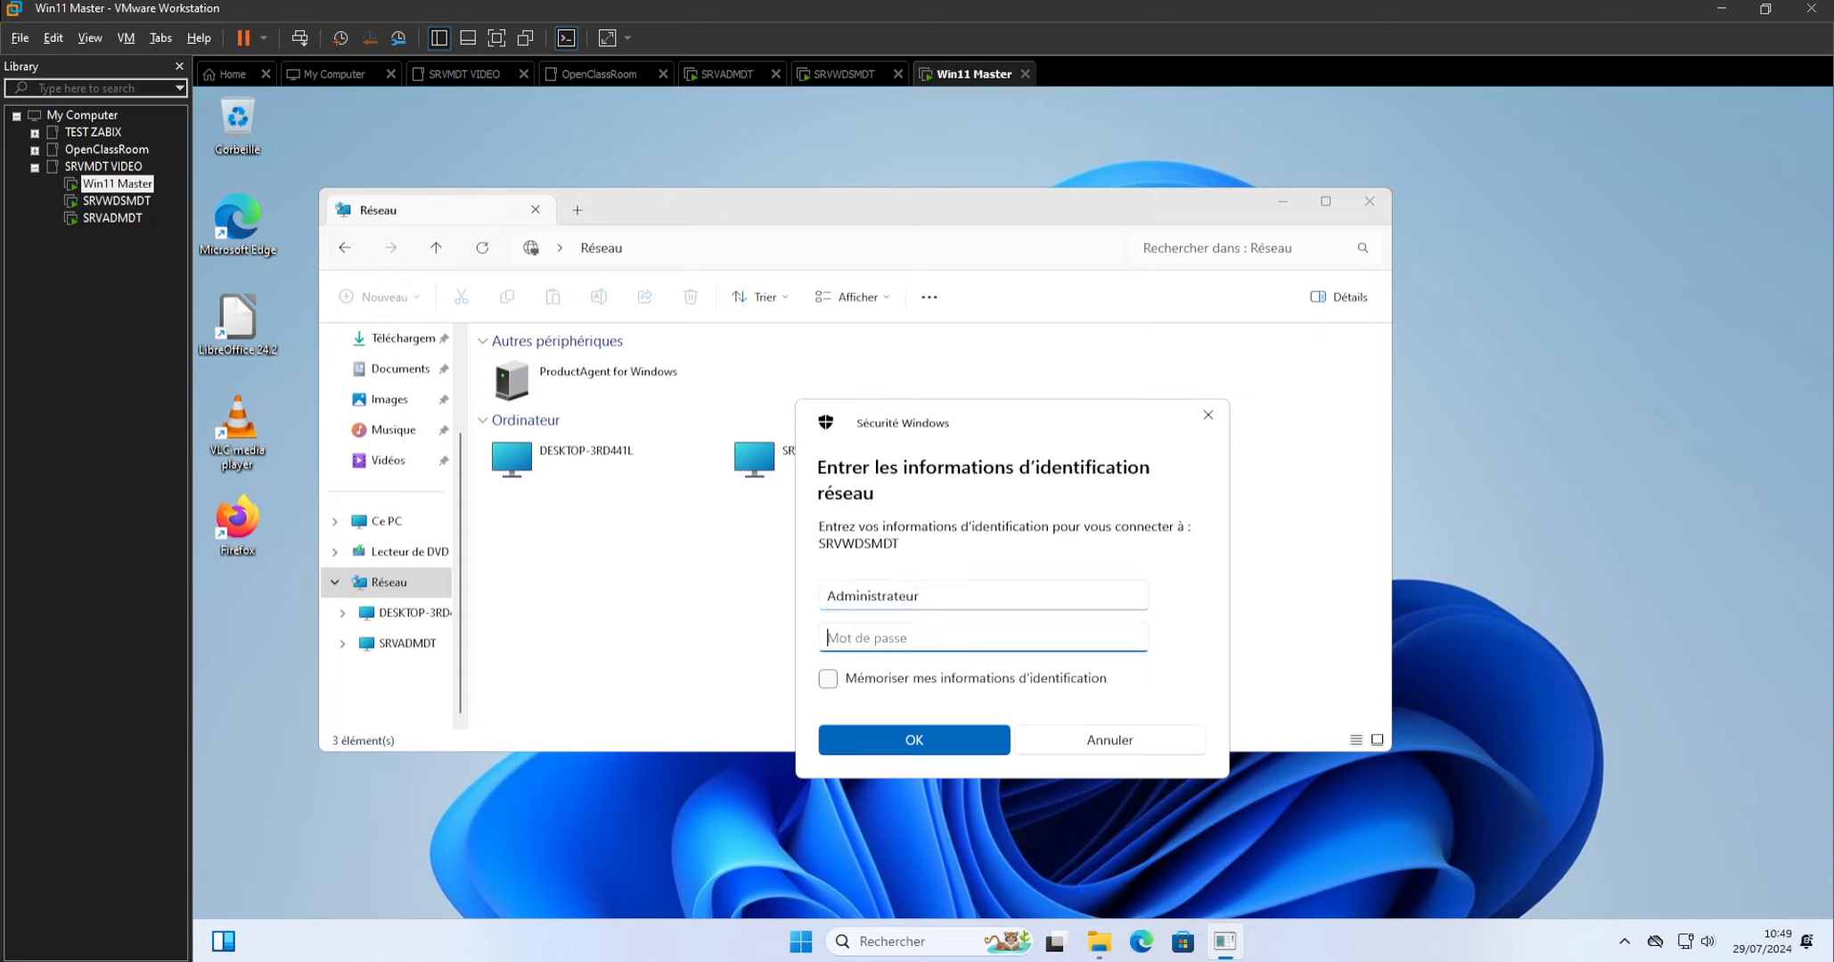
pyautogui.write('**********')
pyautogui.press('Num_Lock')
pyautogui.write('****')
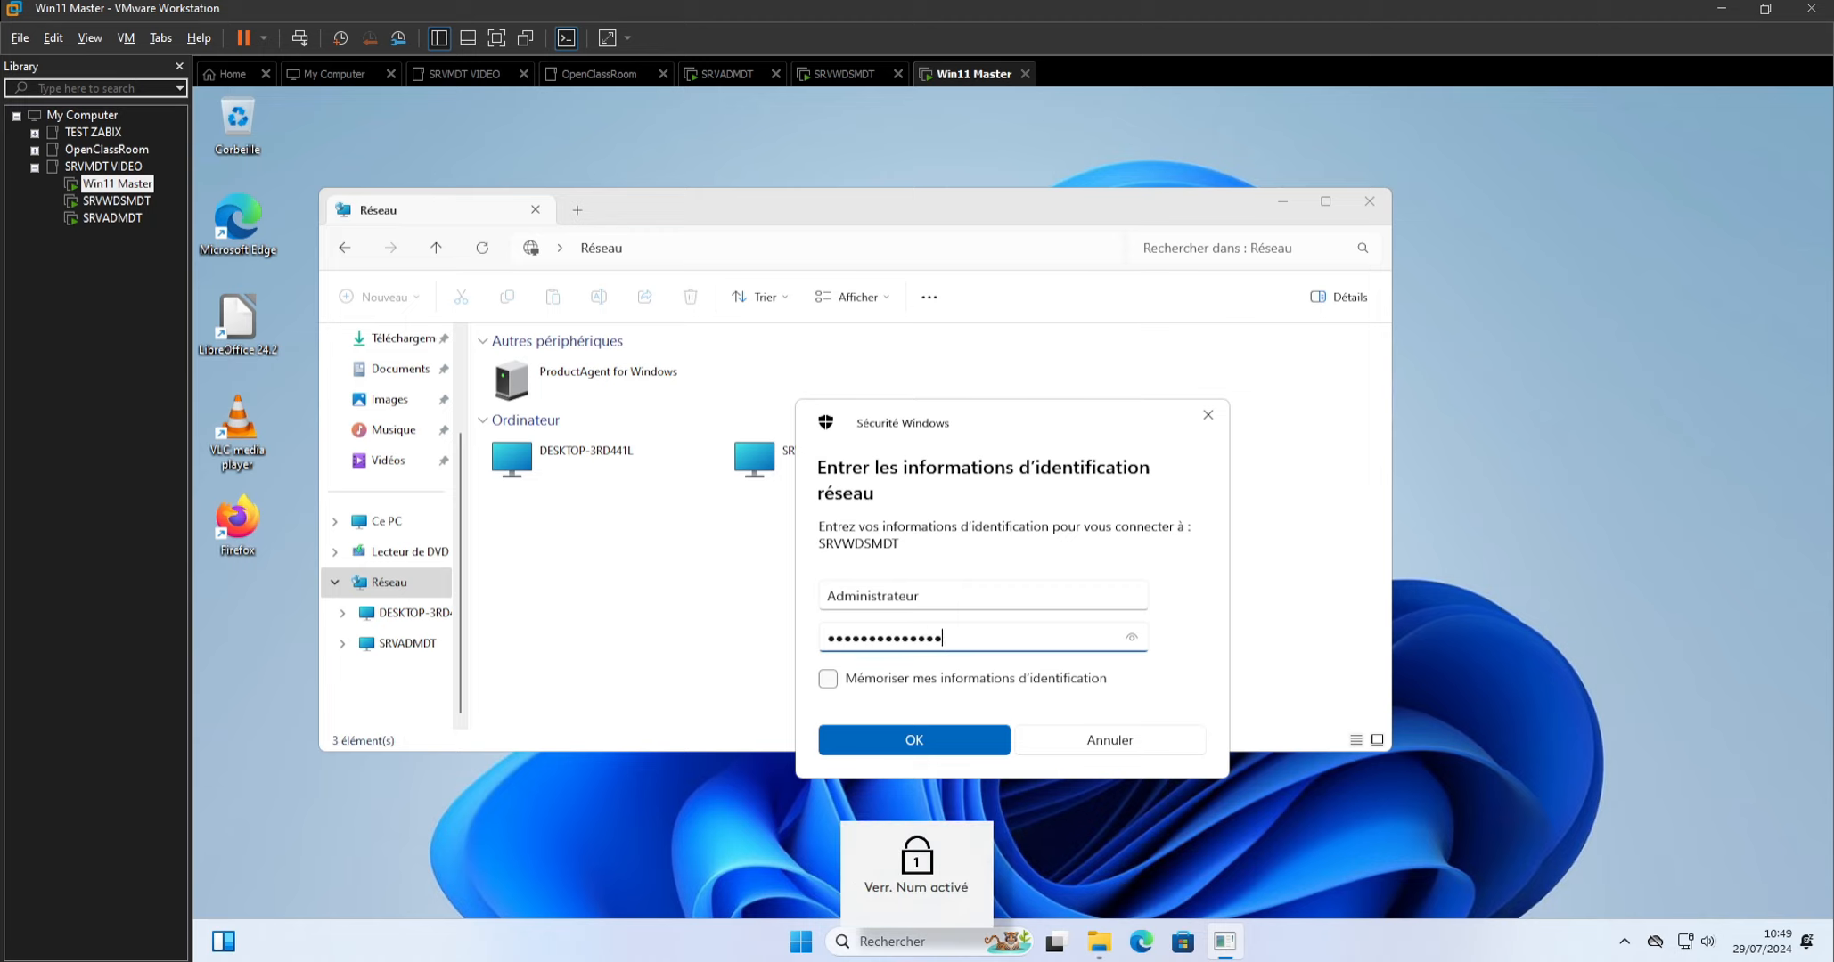
pyautogui.press('Return')
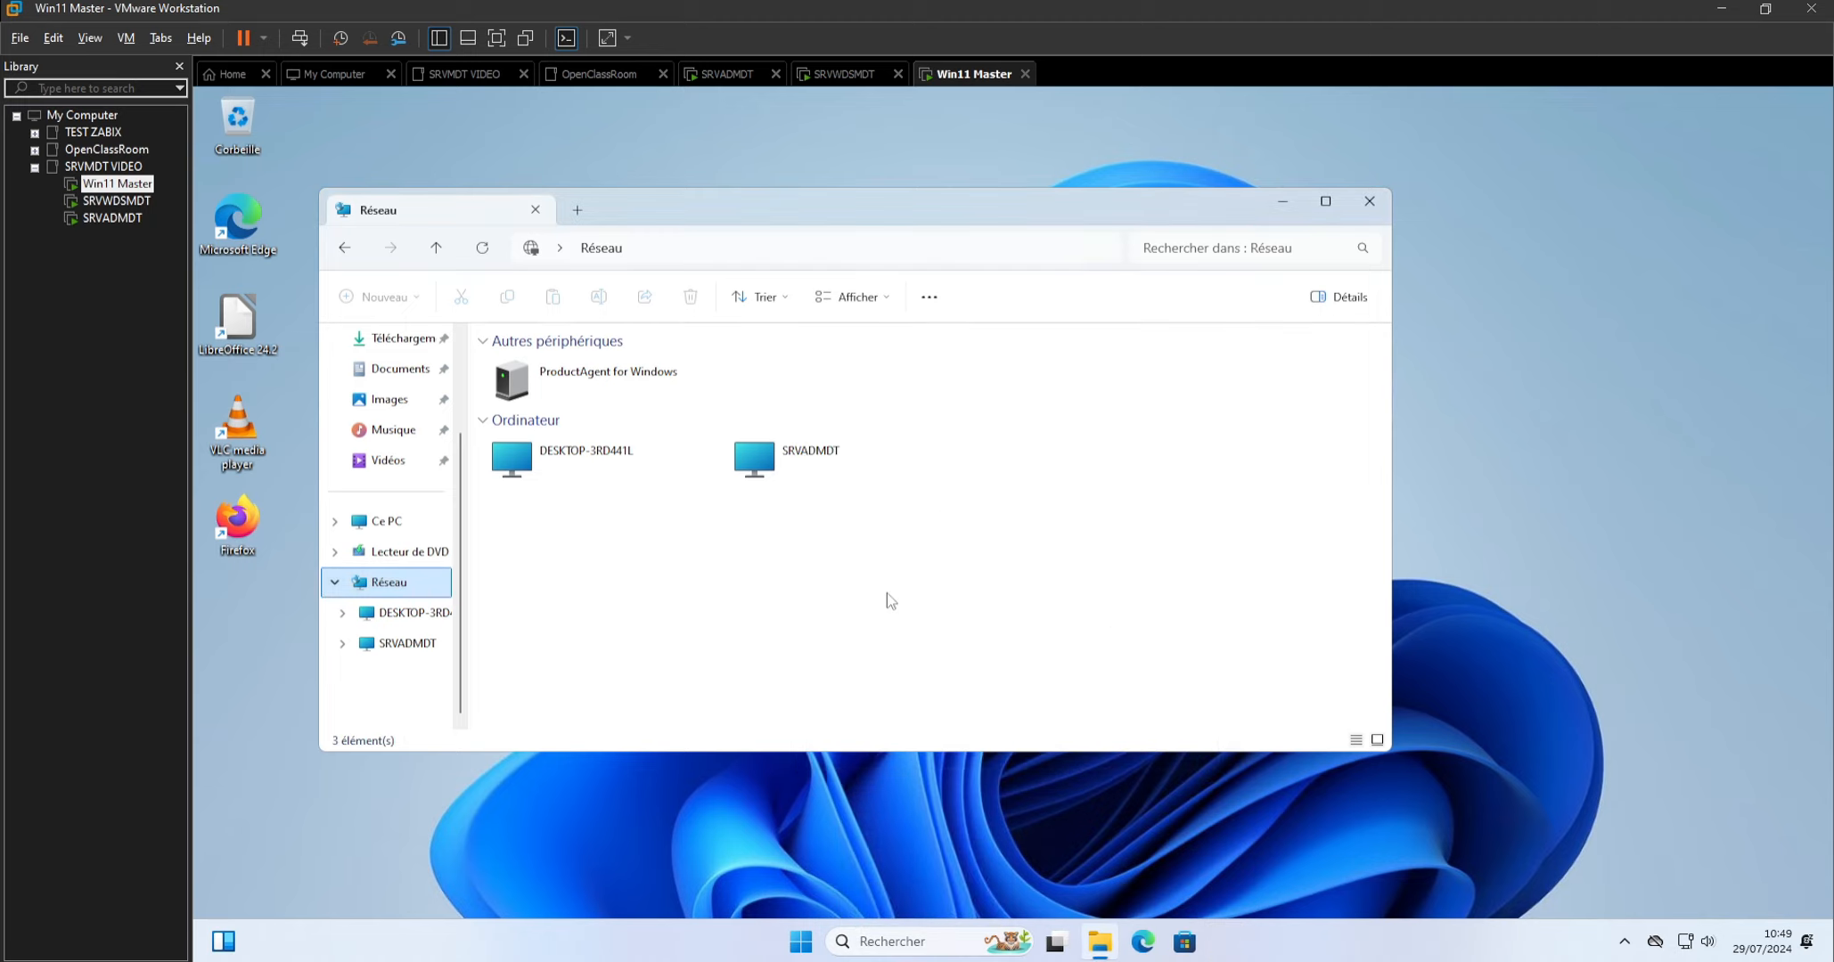
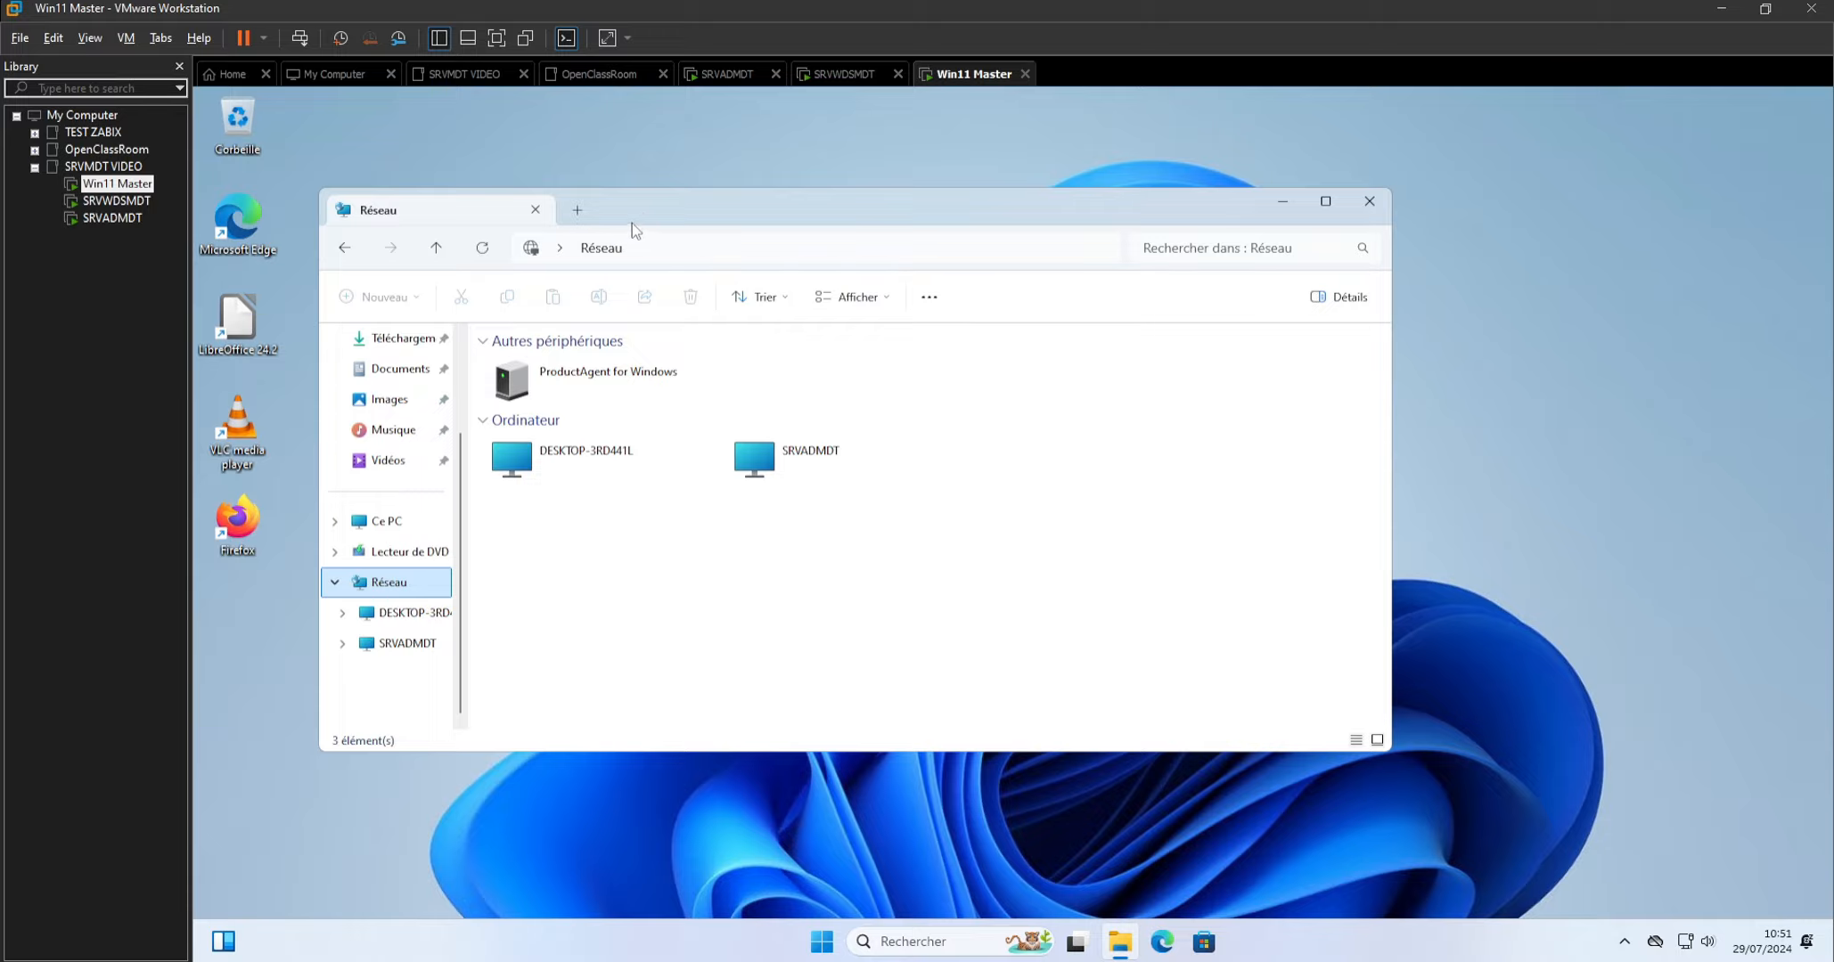
pyautogui.moveTo(632, 221)
pyautogui.mouseDown()
pyautogui.moveTo(1019, 500)
pyautogui.moveTo(806, 405)
pyautogui.moveTo(665, 229)
pyautogui.mouseUp()
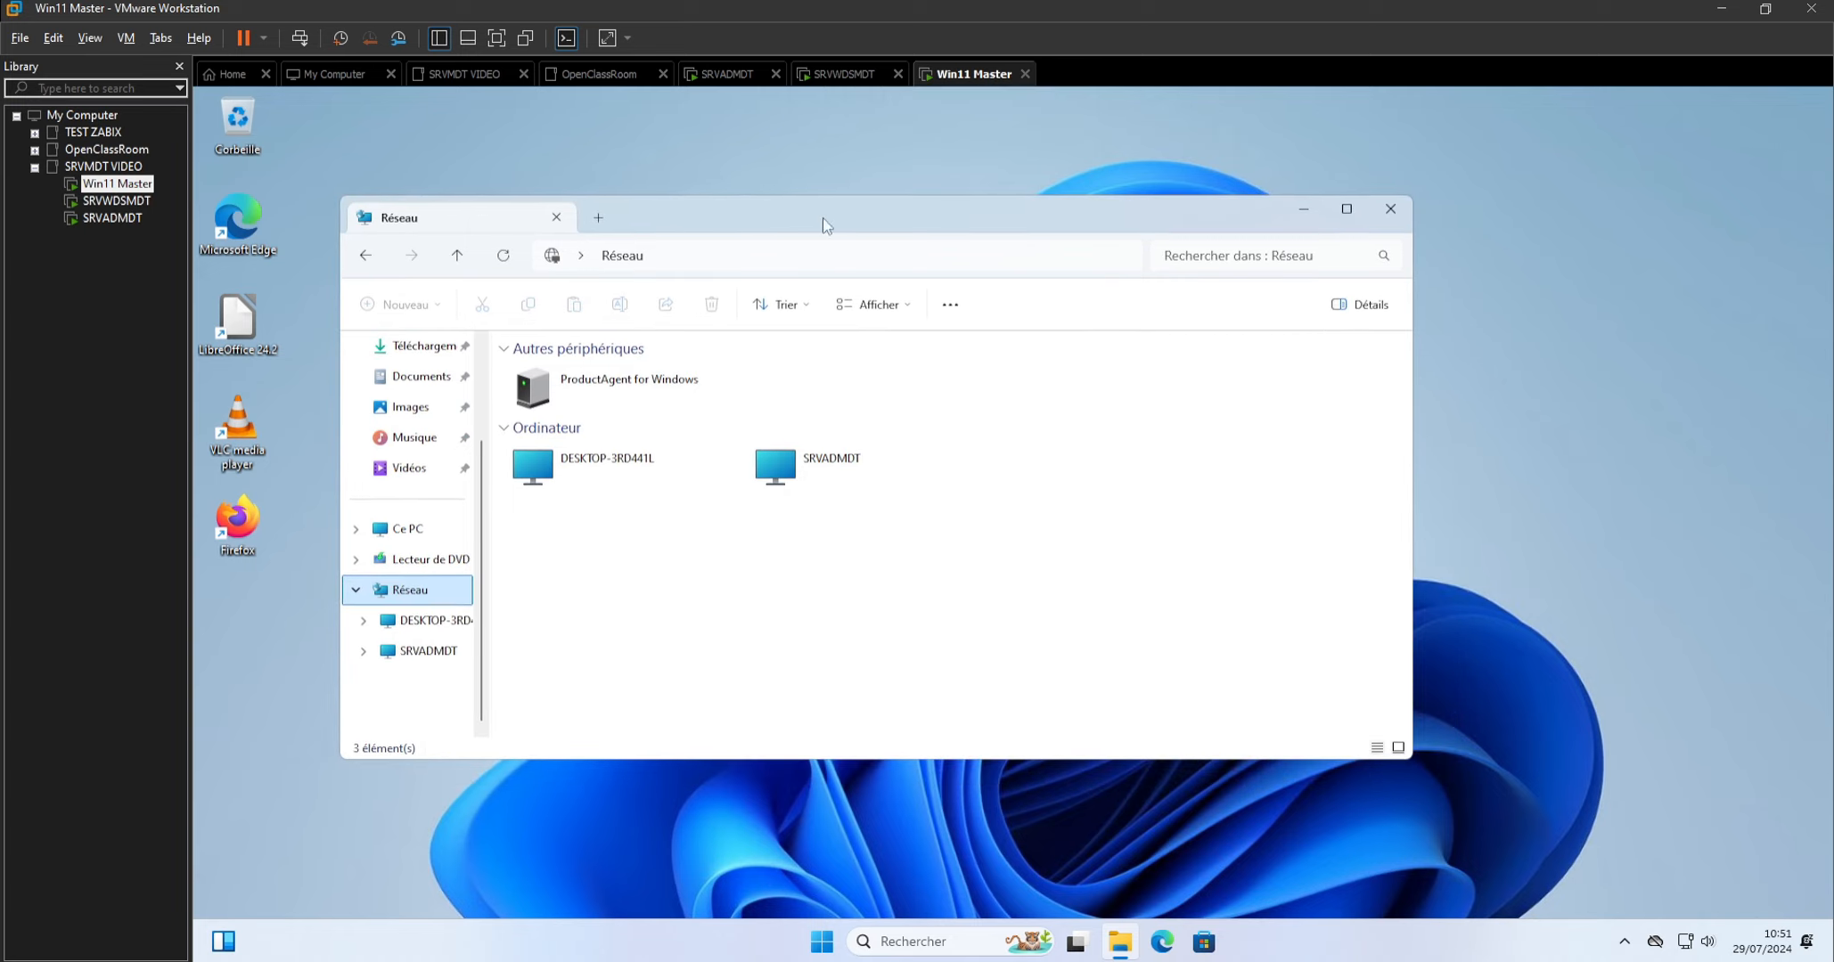
pyautogui.moveTo(1113, 953)
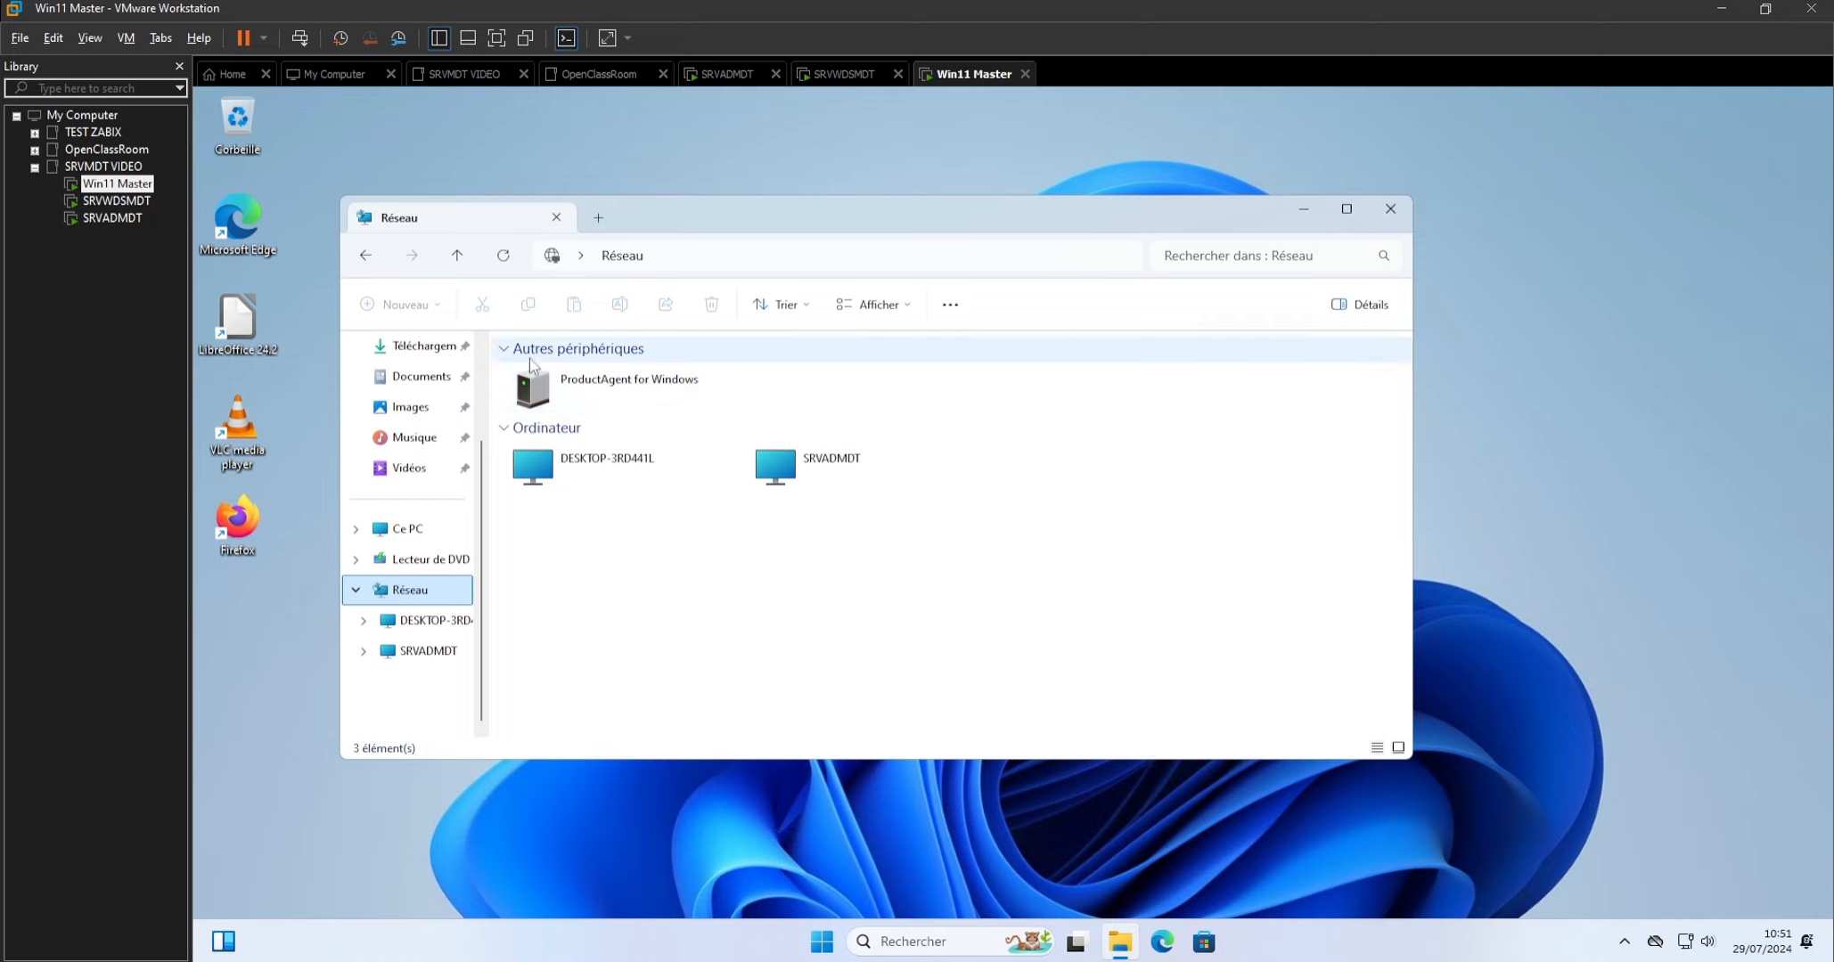
pyautogui.click(355, 530)
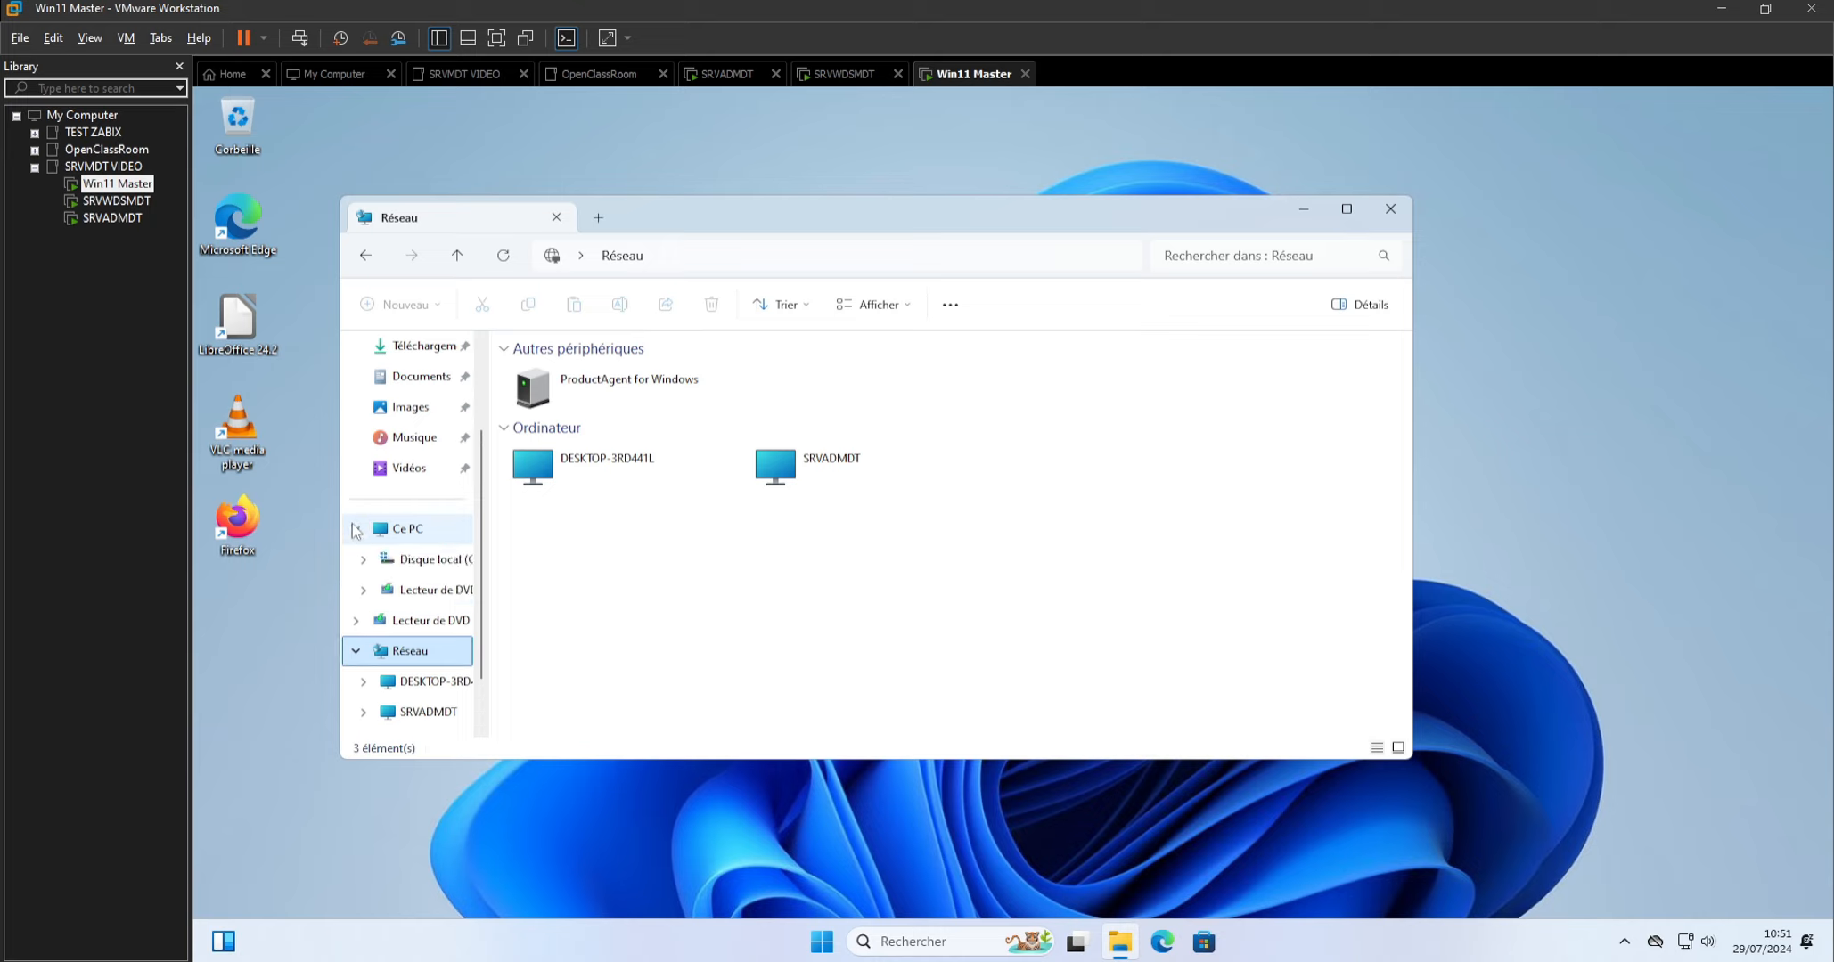
pyautogui.scroll(-1, 356, 532)
pyautogui.click(354, 504)
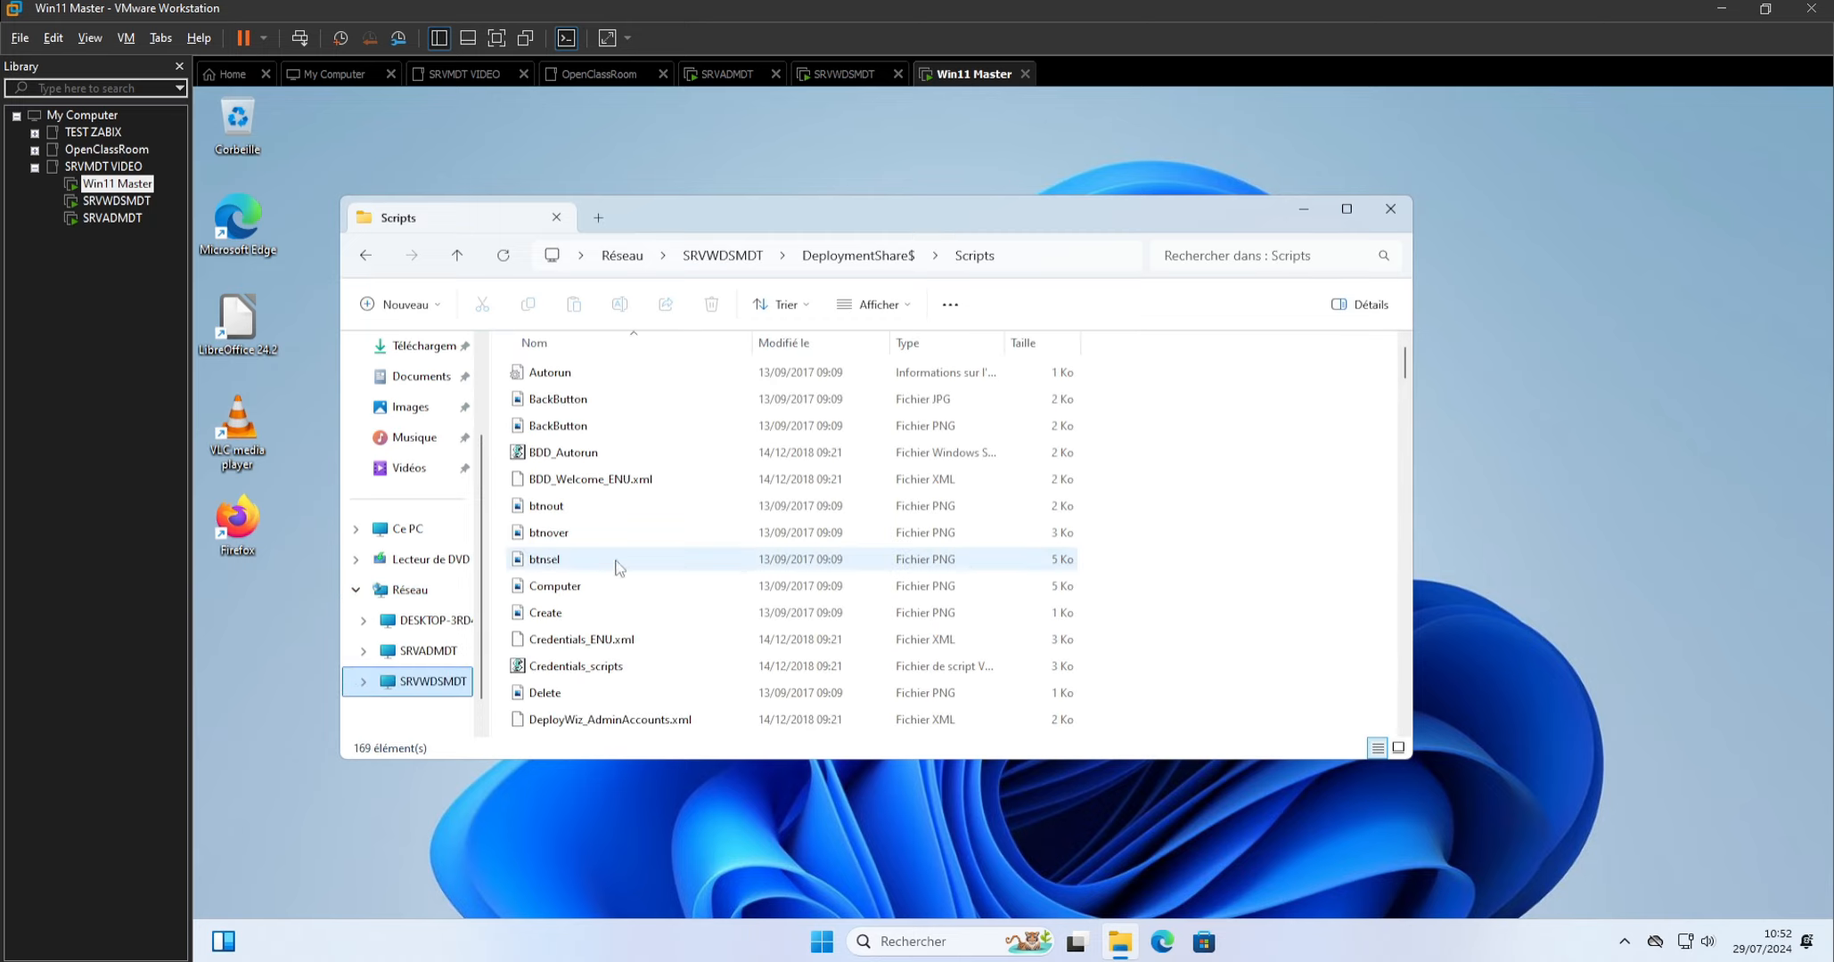
# Run the LiteTouch VBScript file from the deployment share's Scripts folder and allow Microsoft Deployment Toolkit to make changes to the device.
pyautogui.scroll(-15, 634, 559)
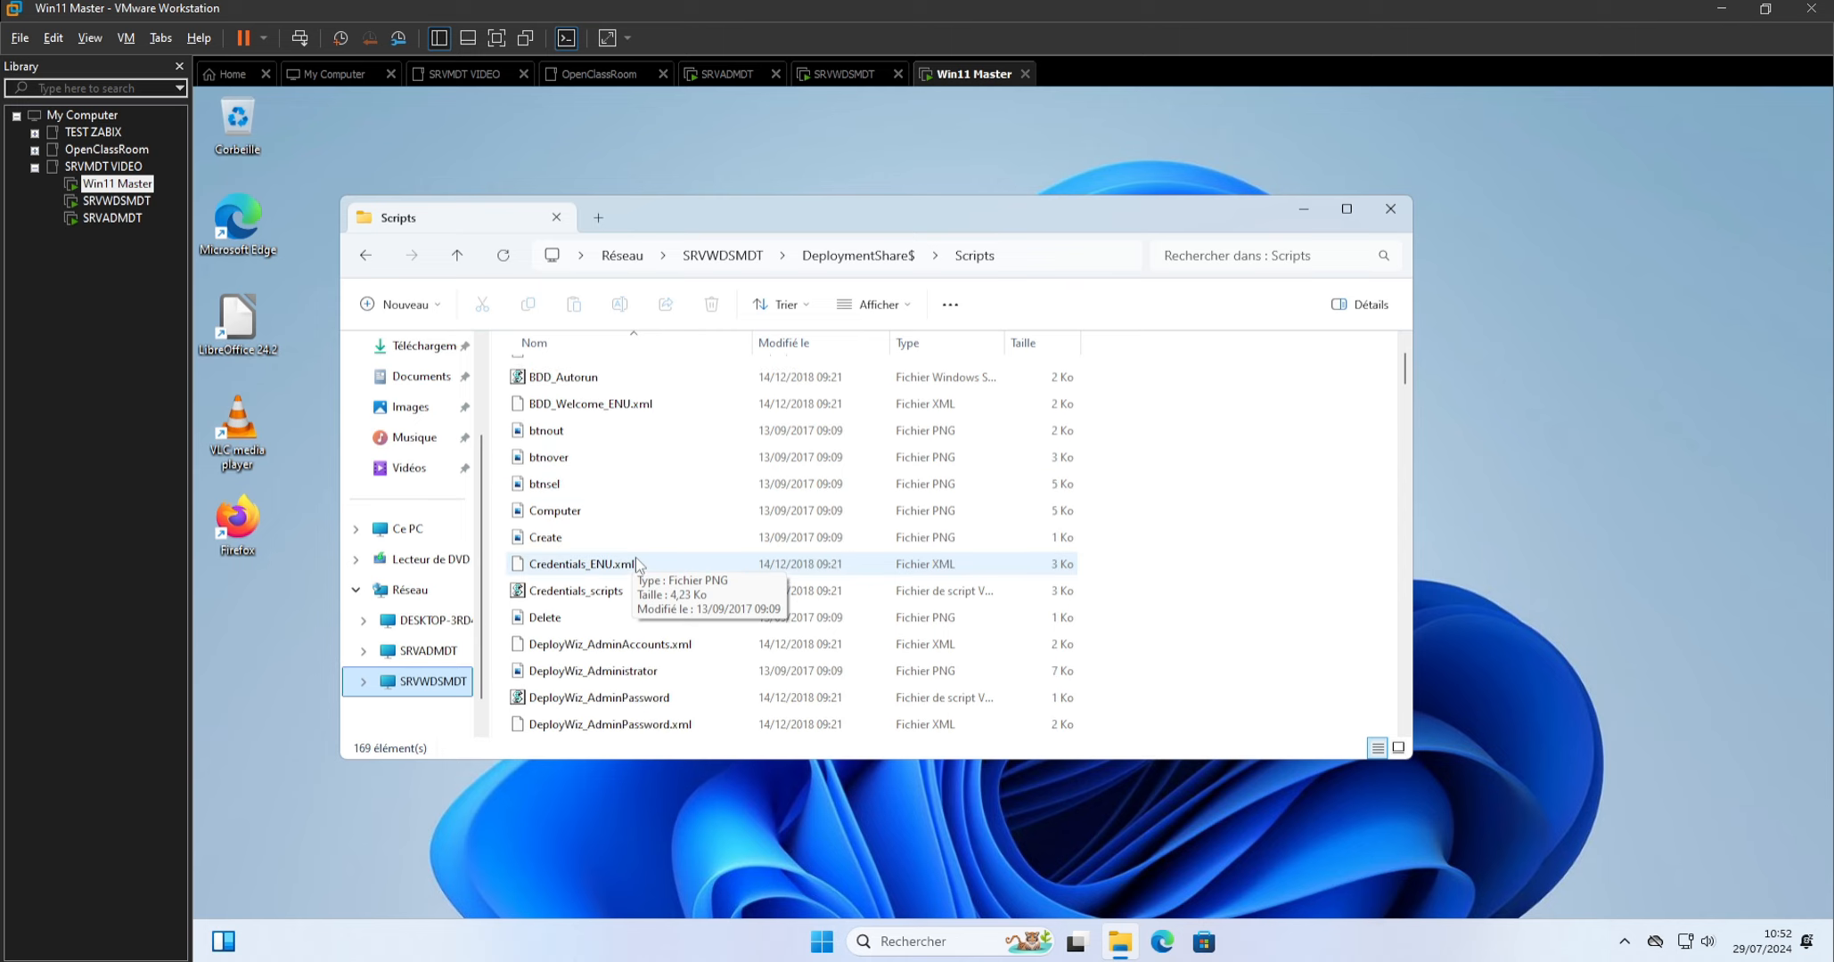
pyautogui.scroll(-7, 633, 564)
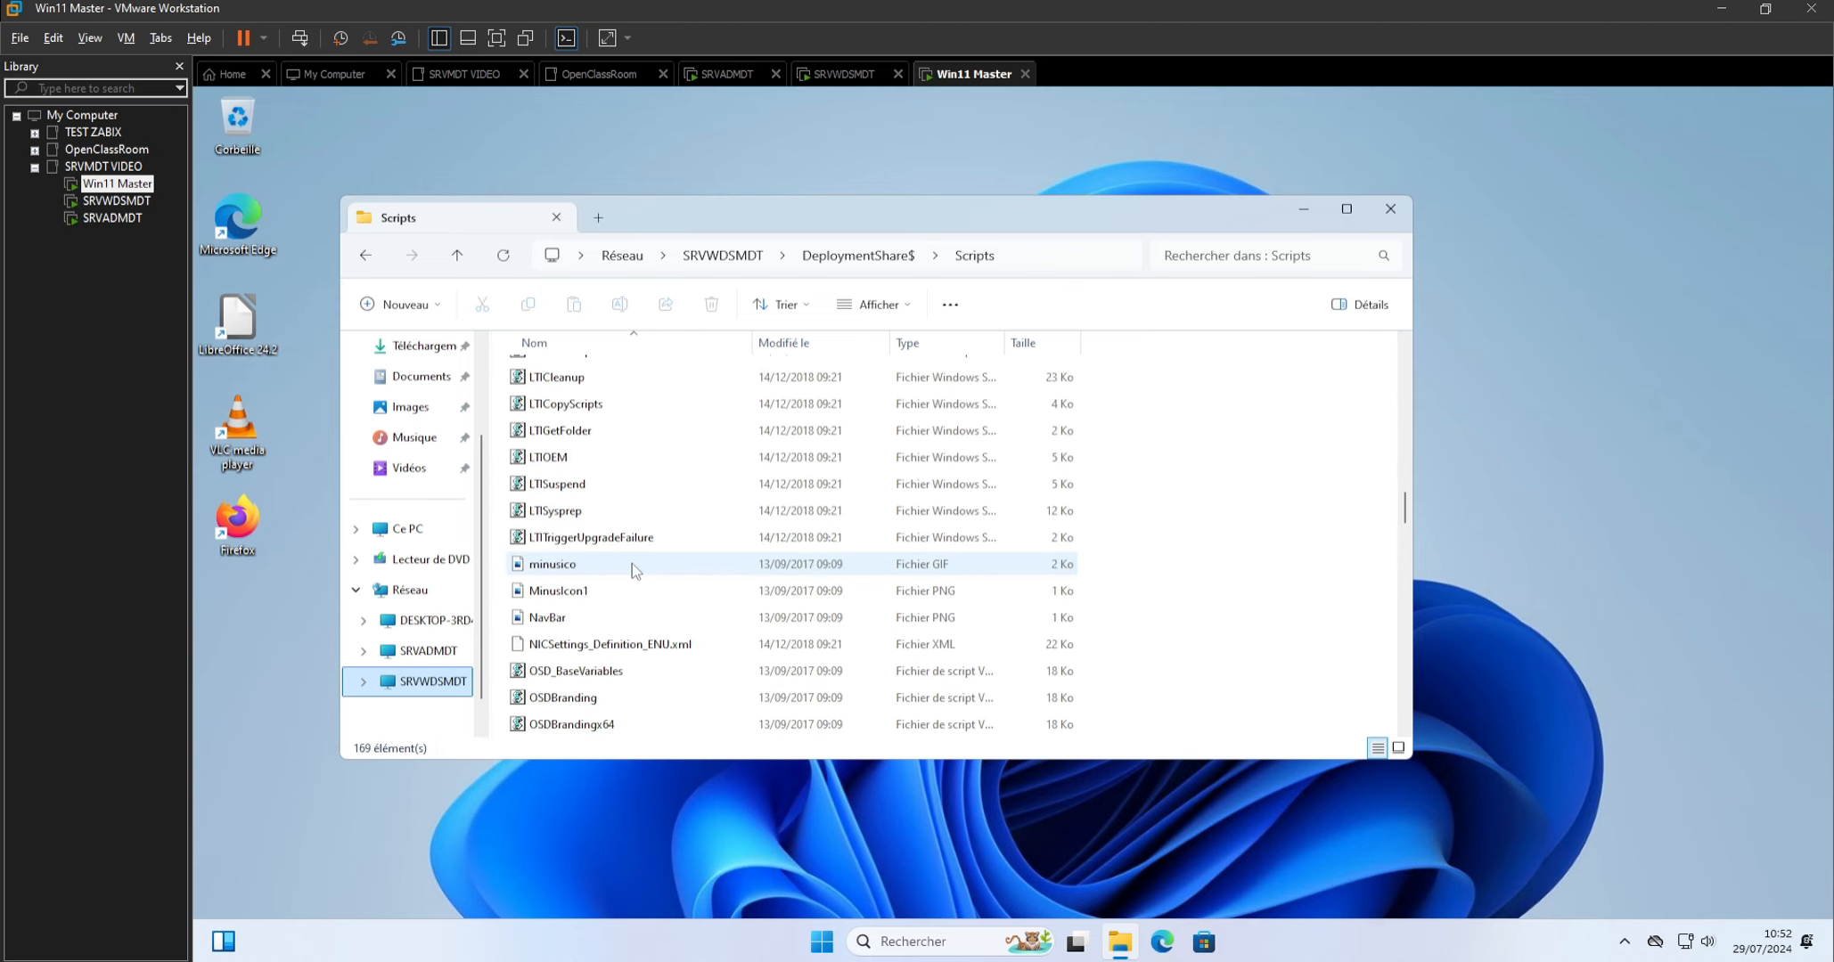
pyautogui.scroll(3, 632, 565)
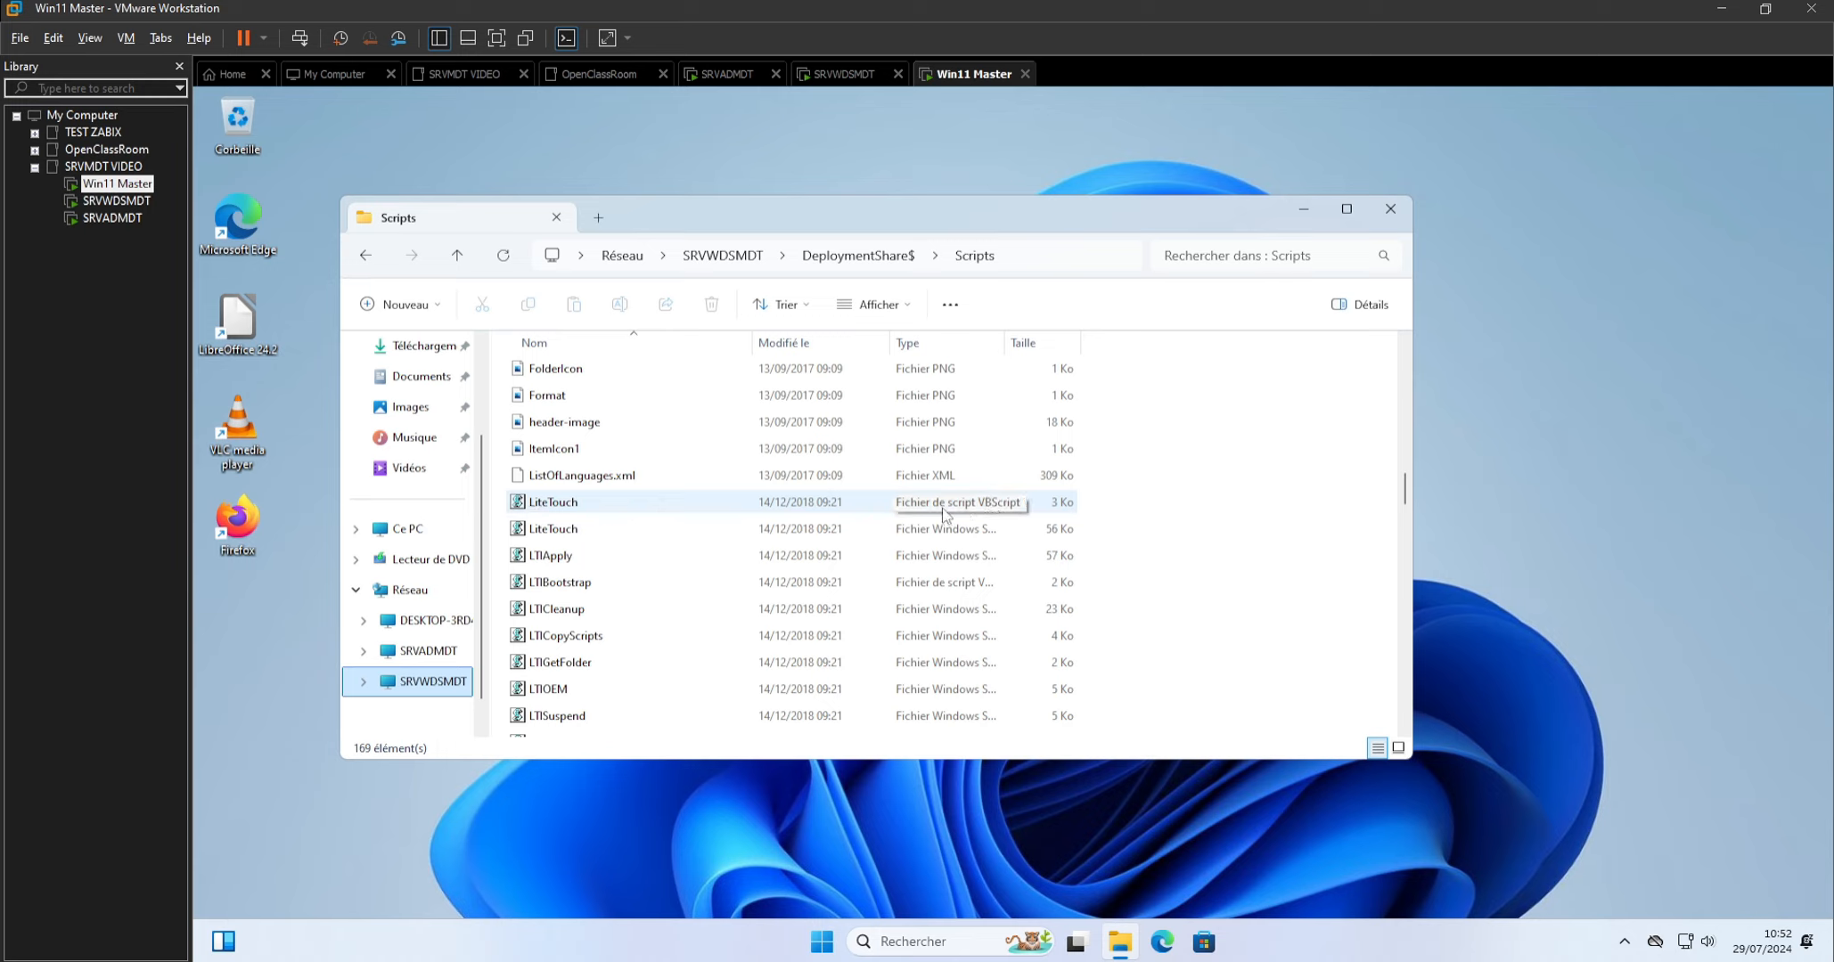
pyautogui.click(609, 504)
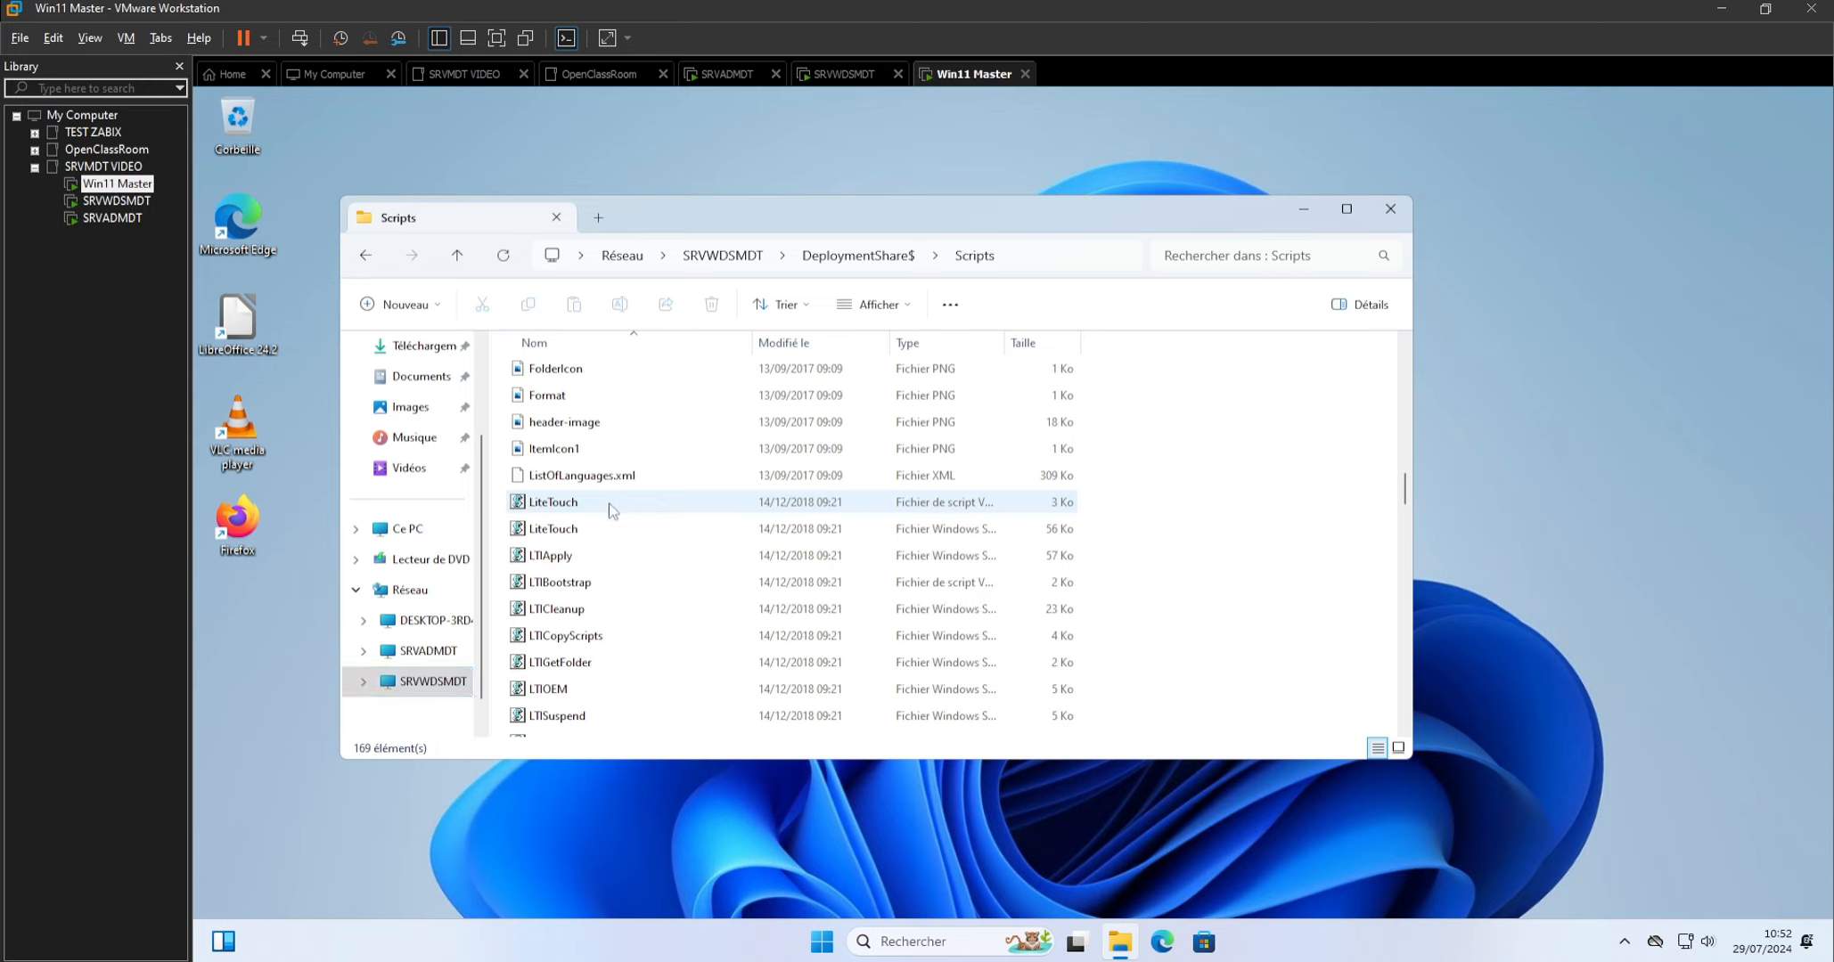
pyautogui.rightClick(608, 503)
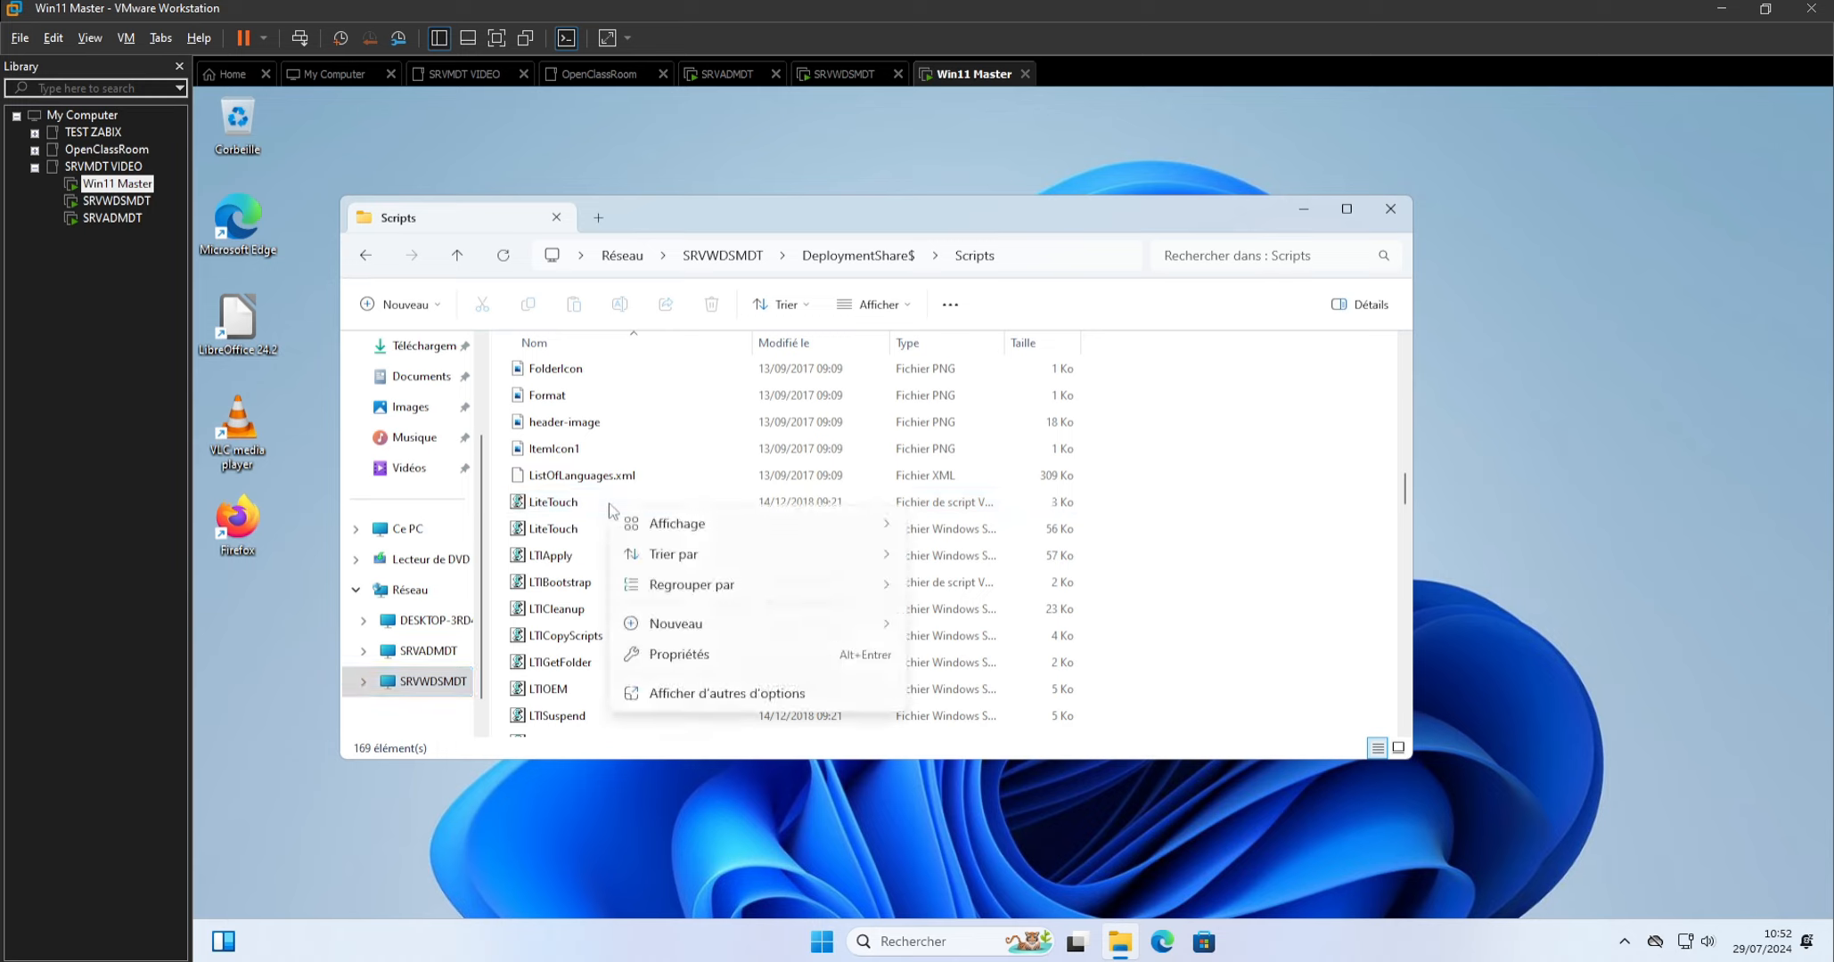
pyautogui.click(564, 505)
pyautogui.rightClick(563, 505)
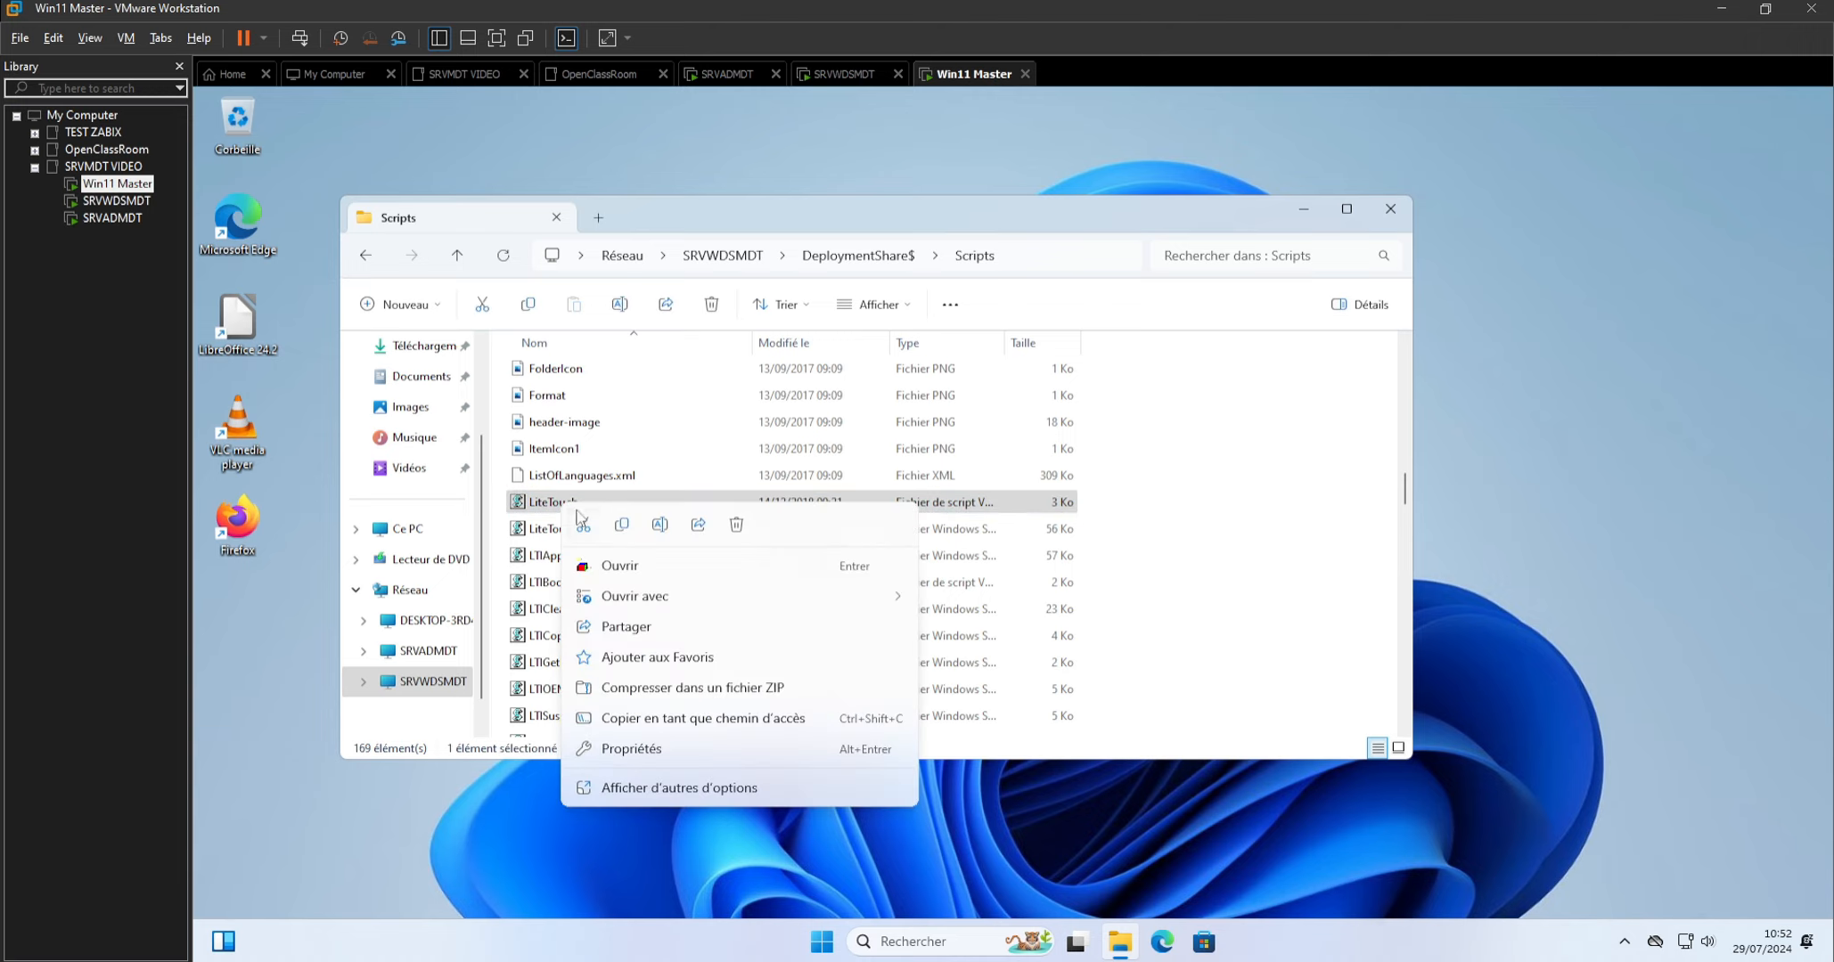
pyautogui.click(631, 569)
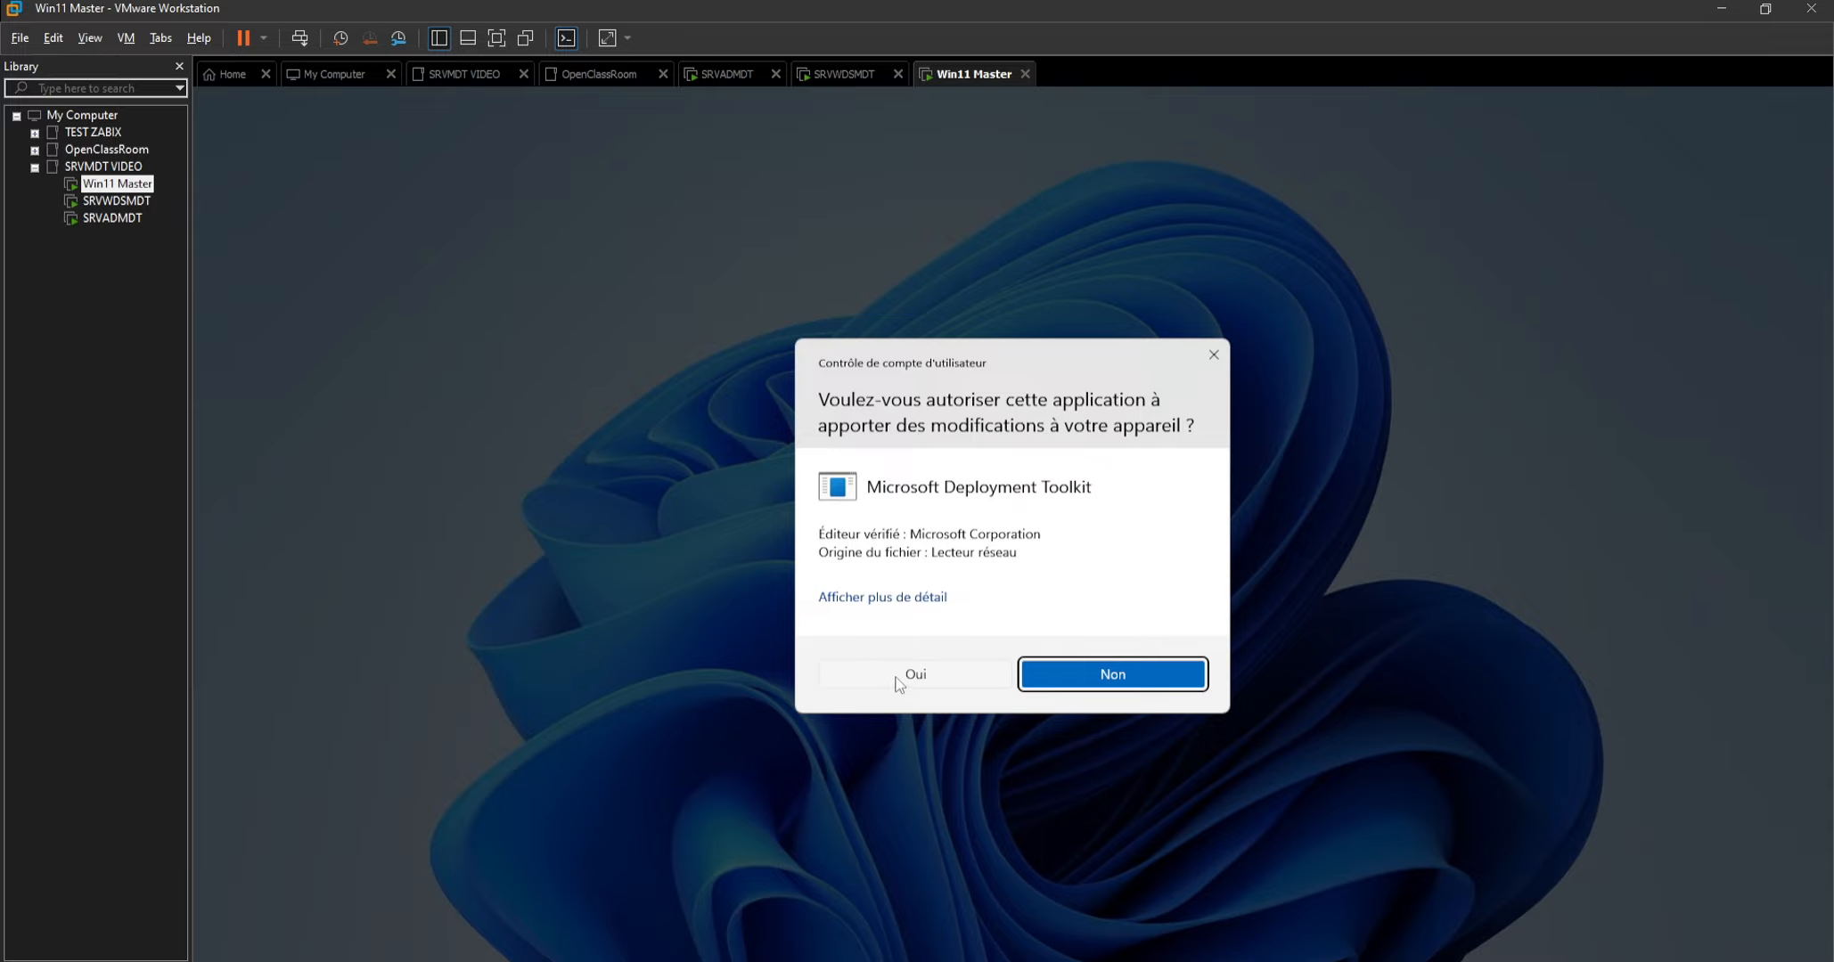
pyautogui.click(897, 675)
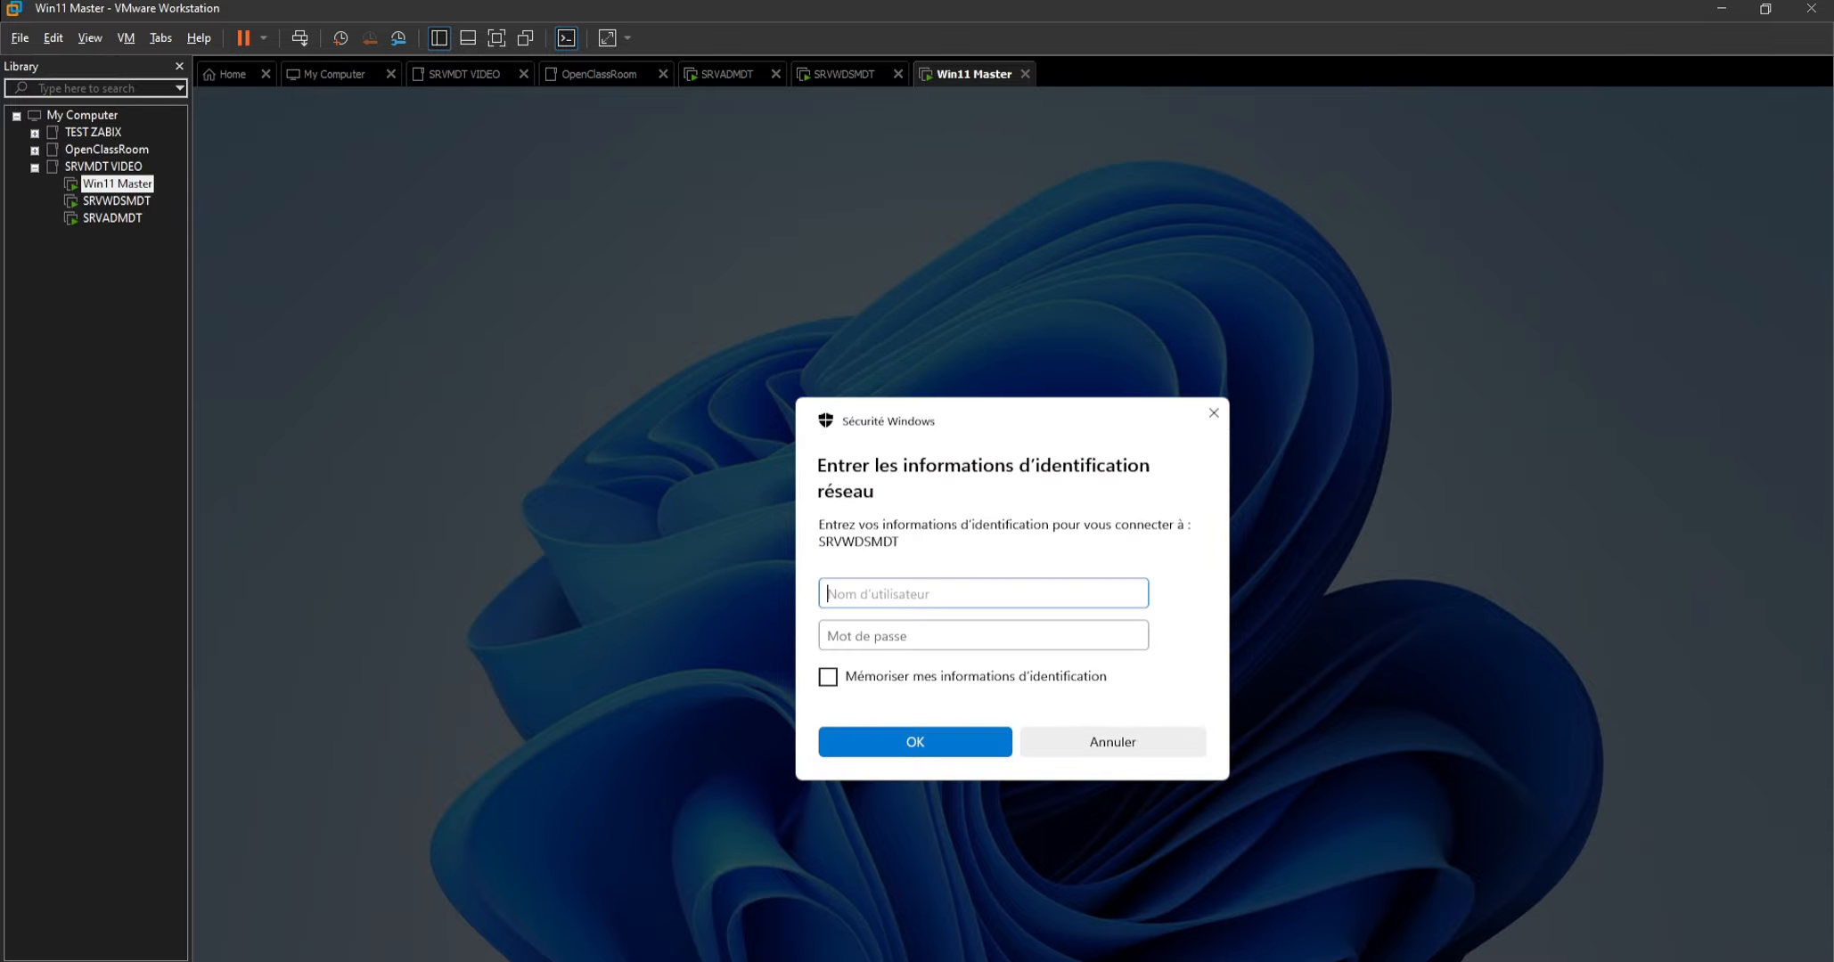
# Submit the network credentials for the deployment wizard's SRVWDSMDT connection with the user name Administrateur and the account password.
pyautogui.write('Administrateur')
pyautogui.press('Tab')
pyautogui.write('******')
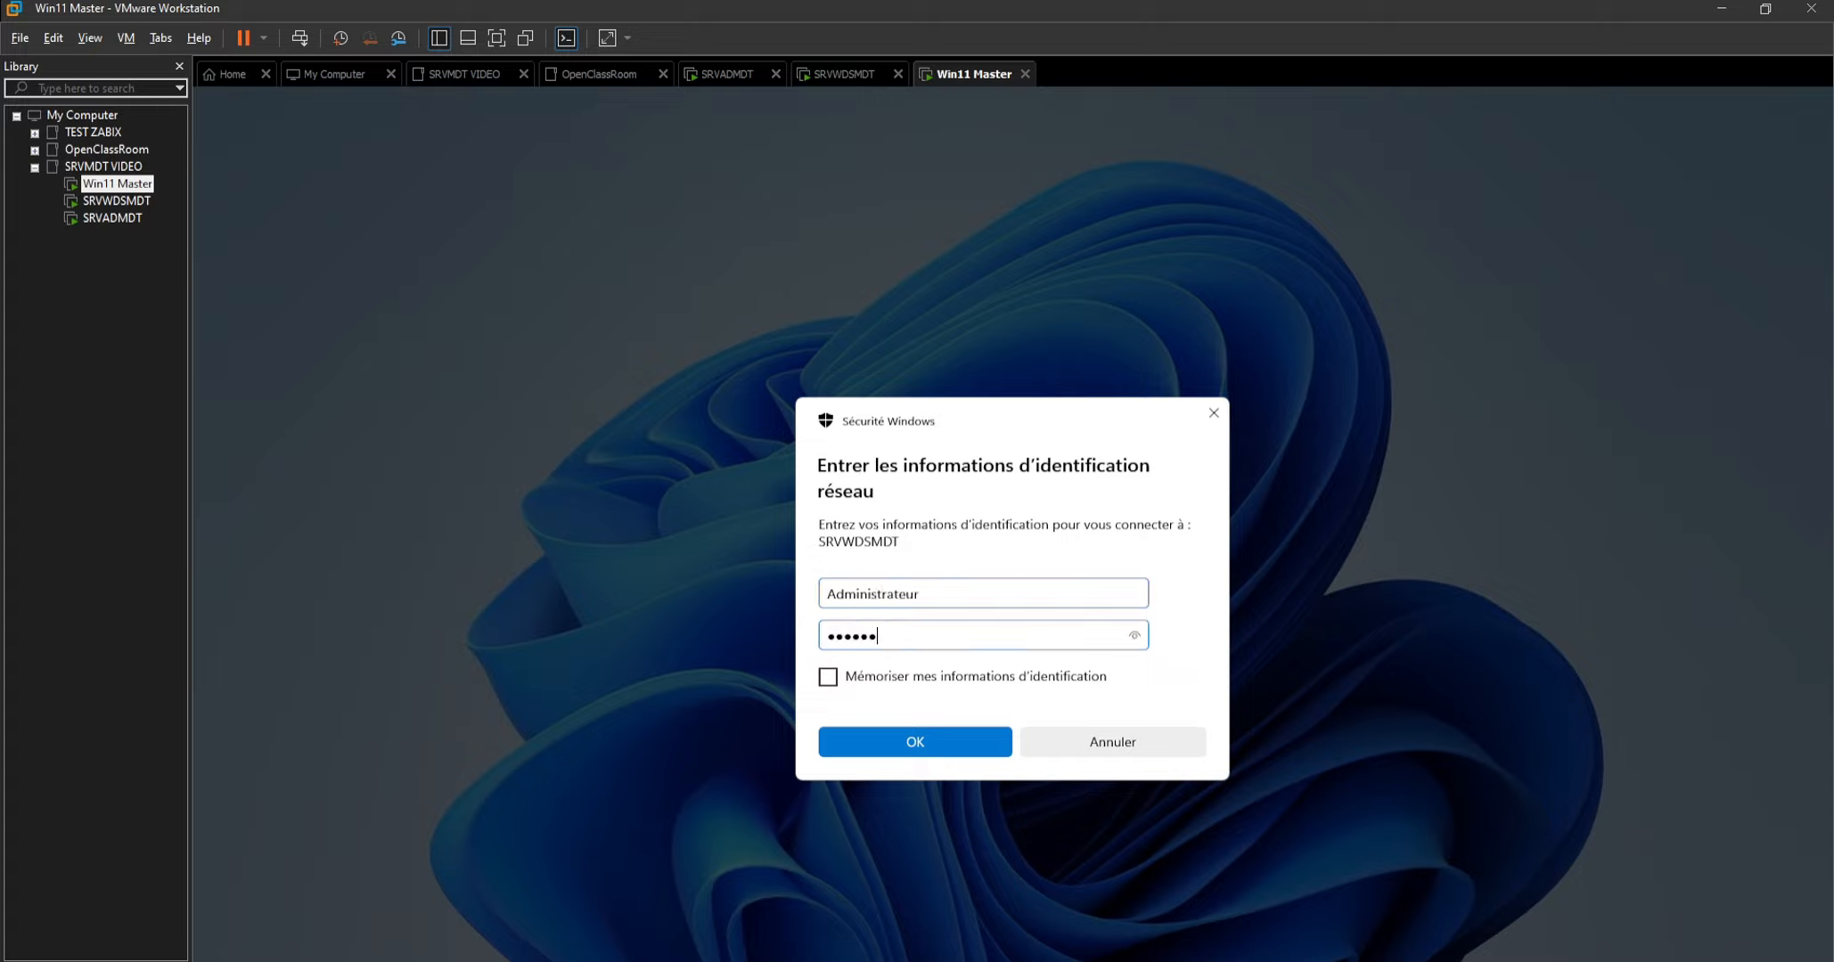
pyautogui.write('********')
pyautogui.click(916, 741)
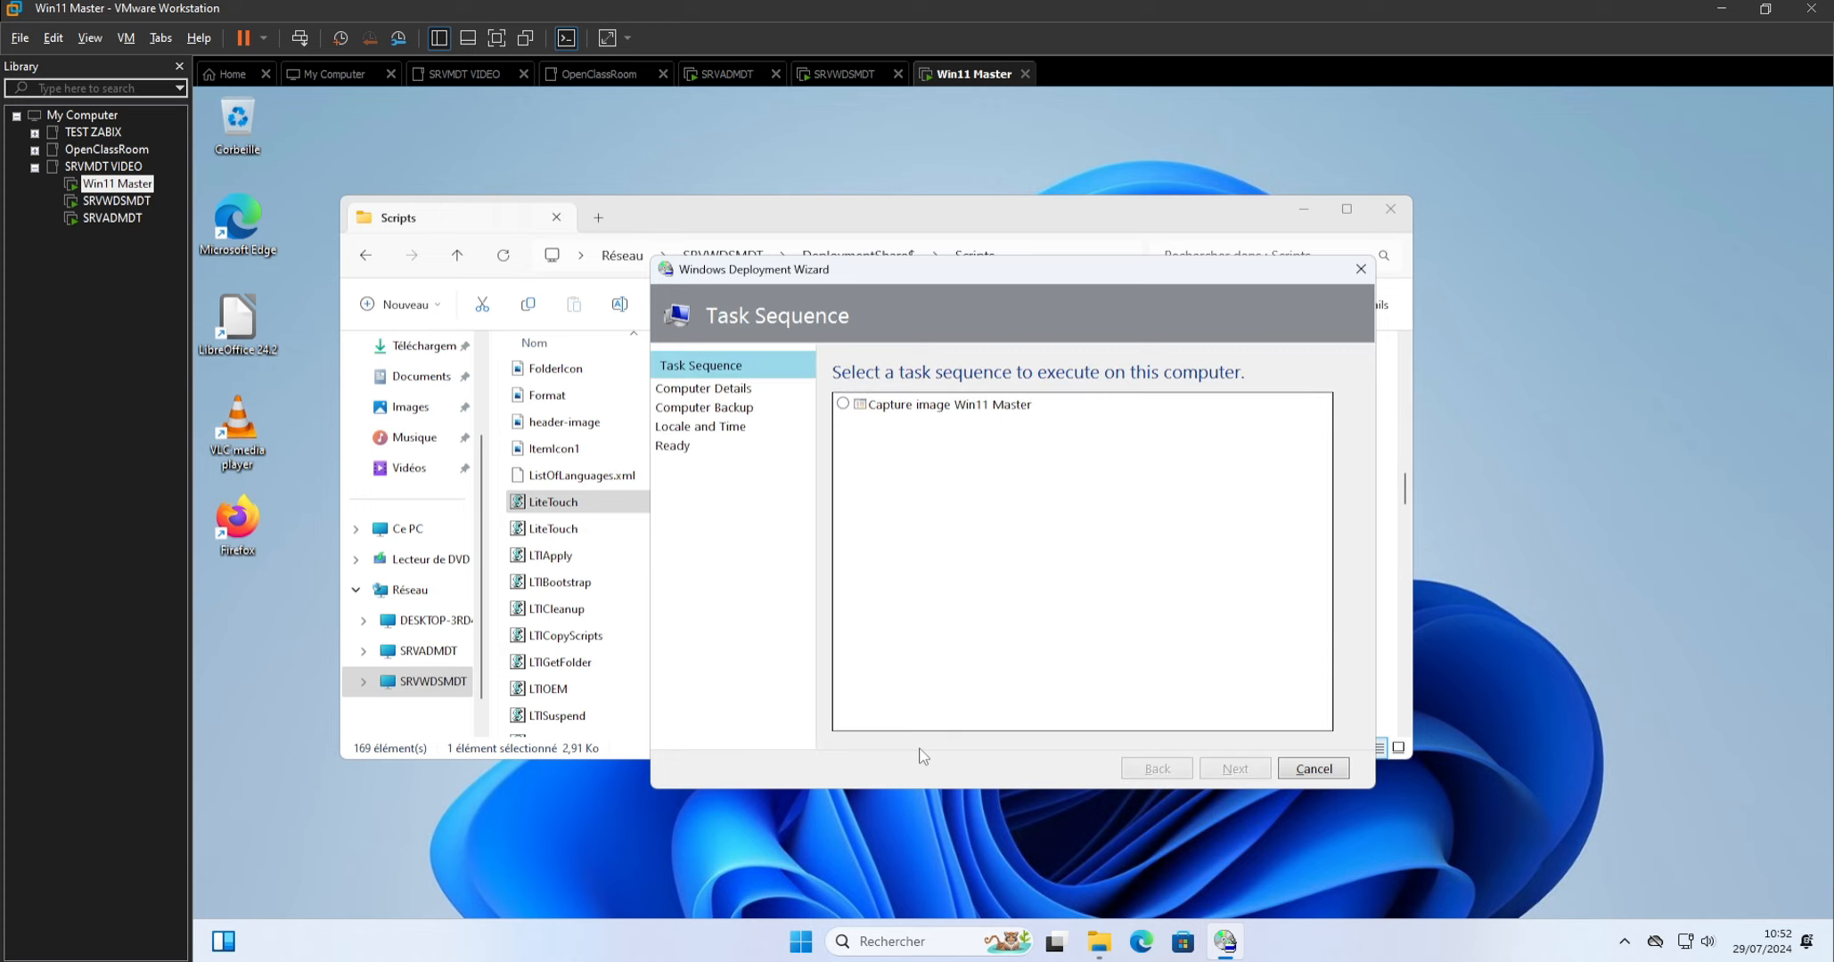
# Start the Capture image Win11 Master task sequence, capturing this reference computer to \\SRVWDSMDT\DeploymentShare$\Captures as CAPT-WIN11MASTER.wim.
pyautogui.click(843, 405)
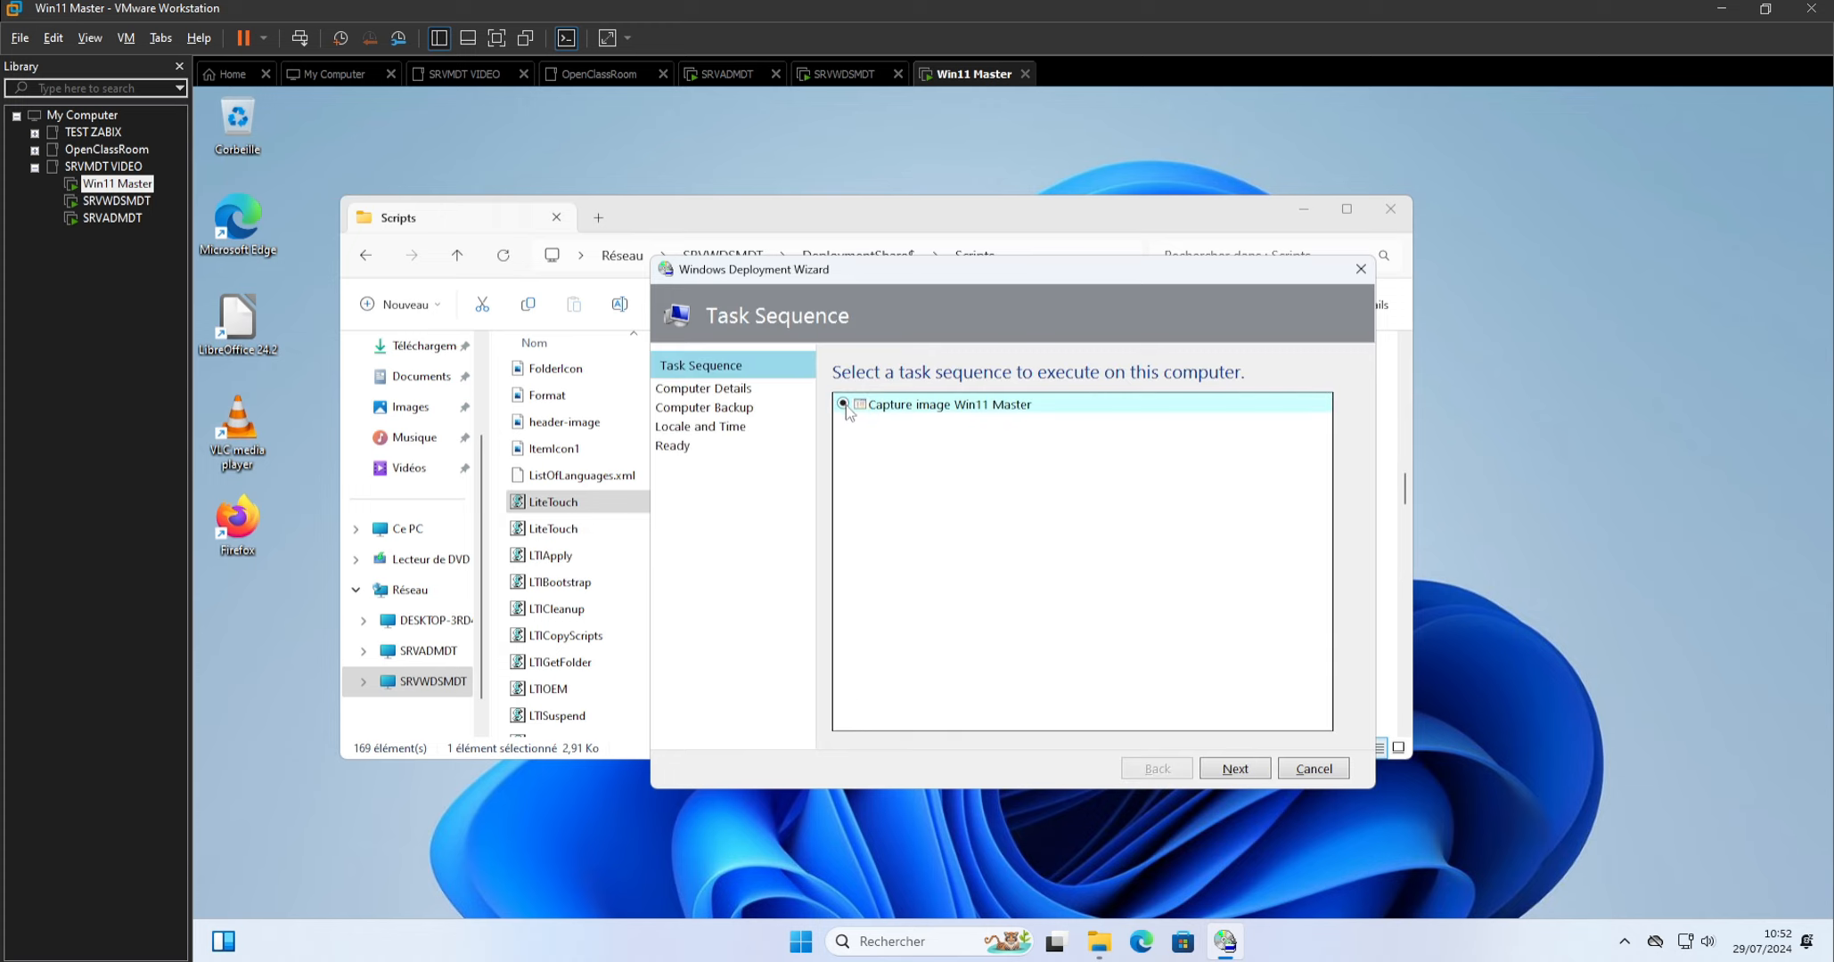
pyautogui.click(1234, 771)
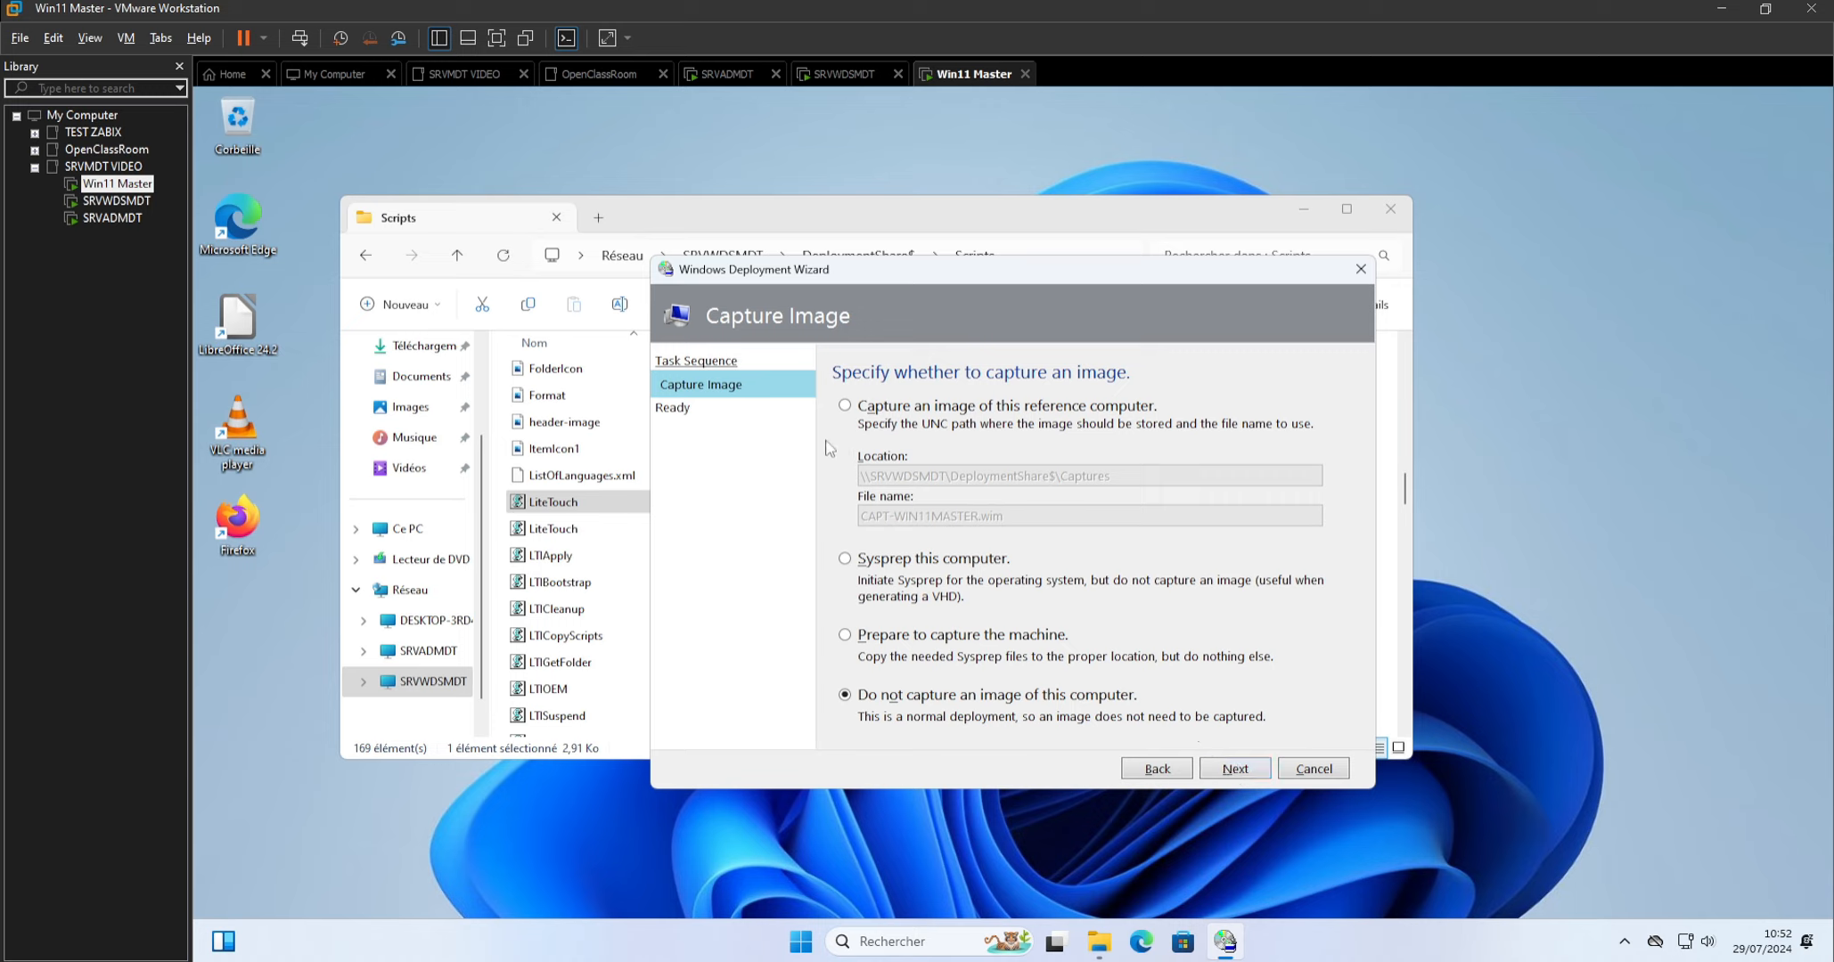
pyautogui.click(845, 407)
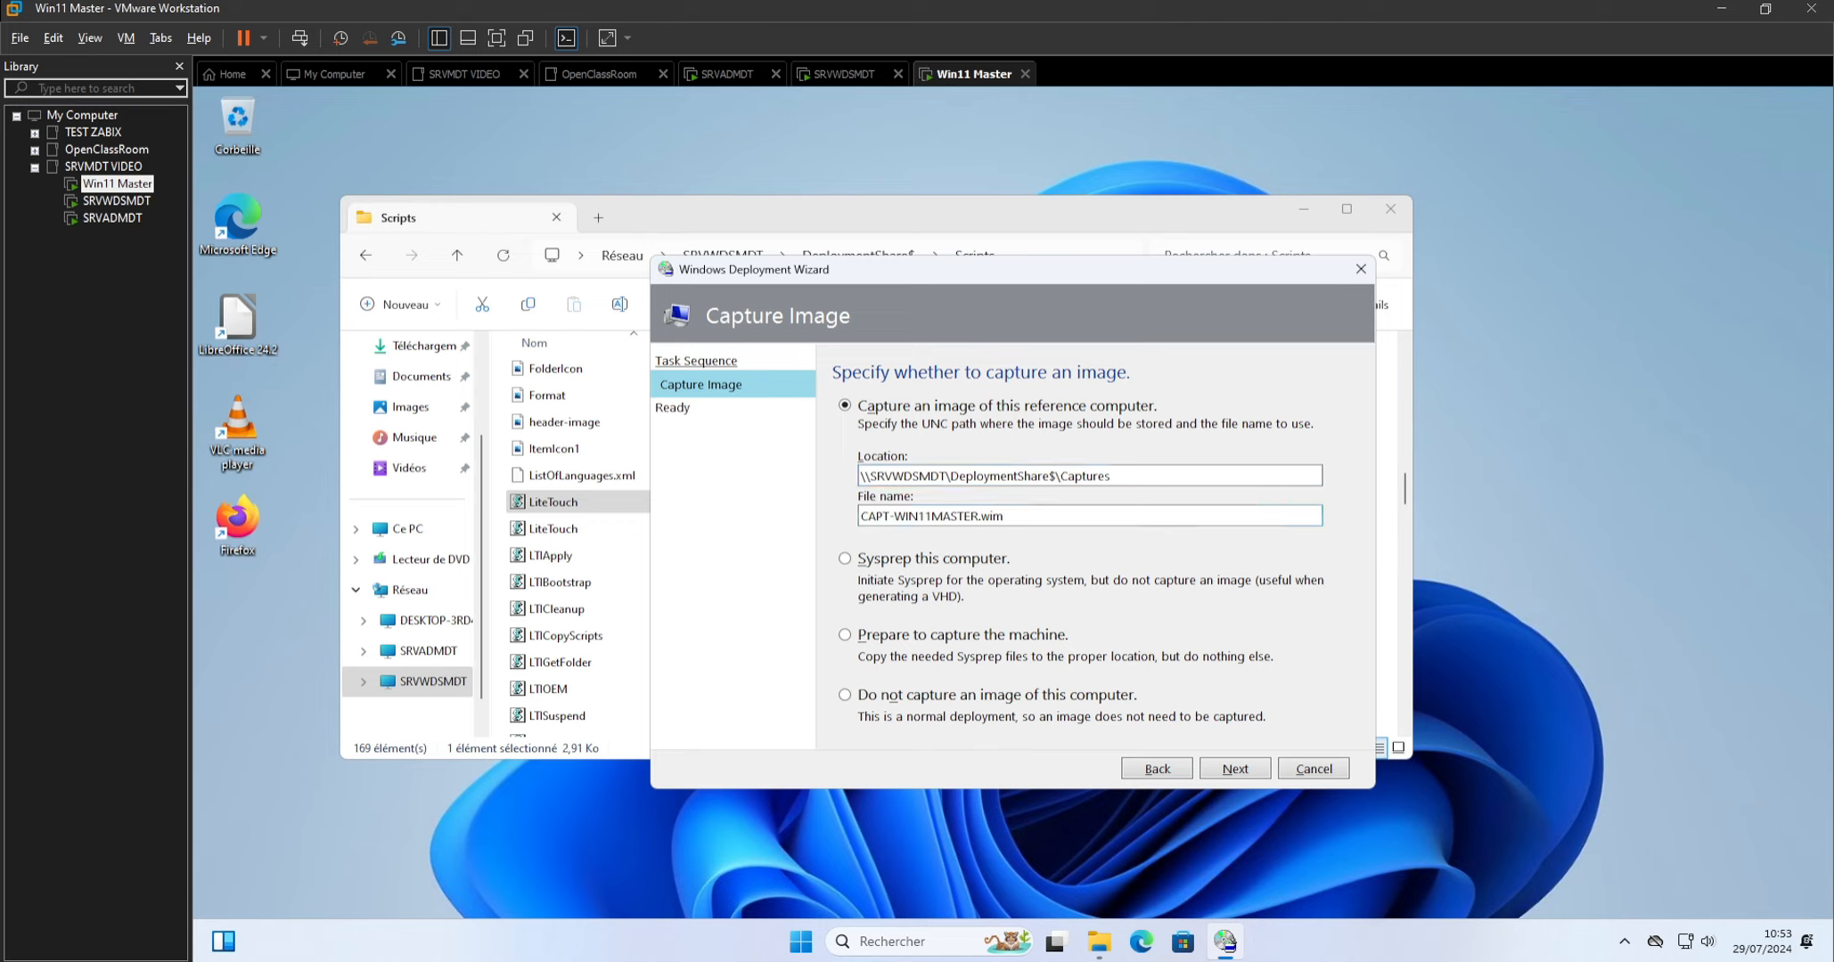
pyautogui.click(1235, 769)
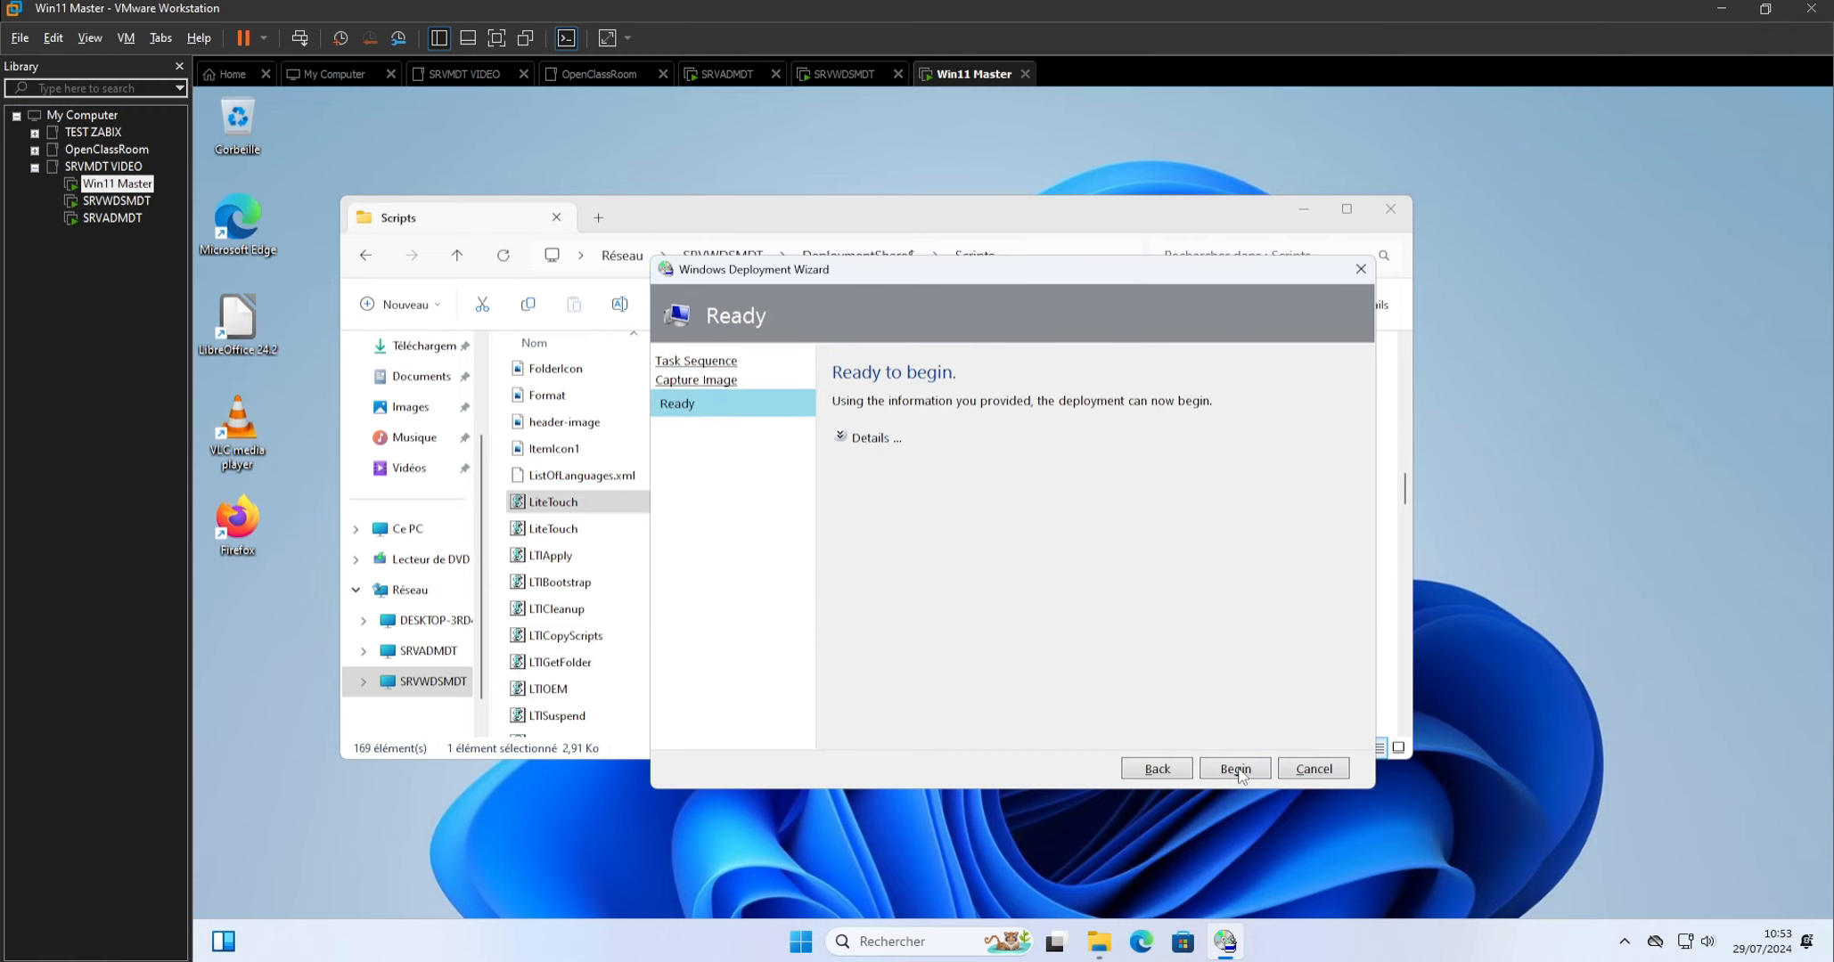
pyautogui.click(1235, 769)
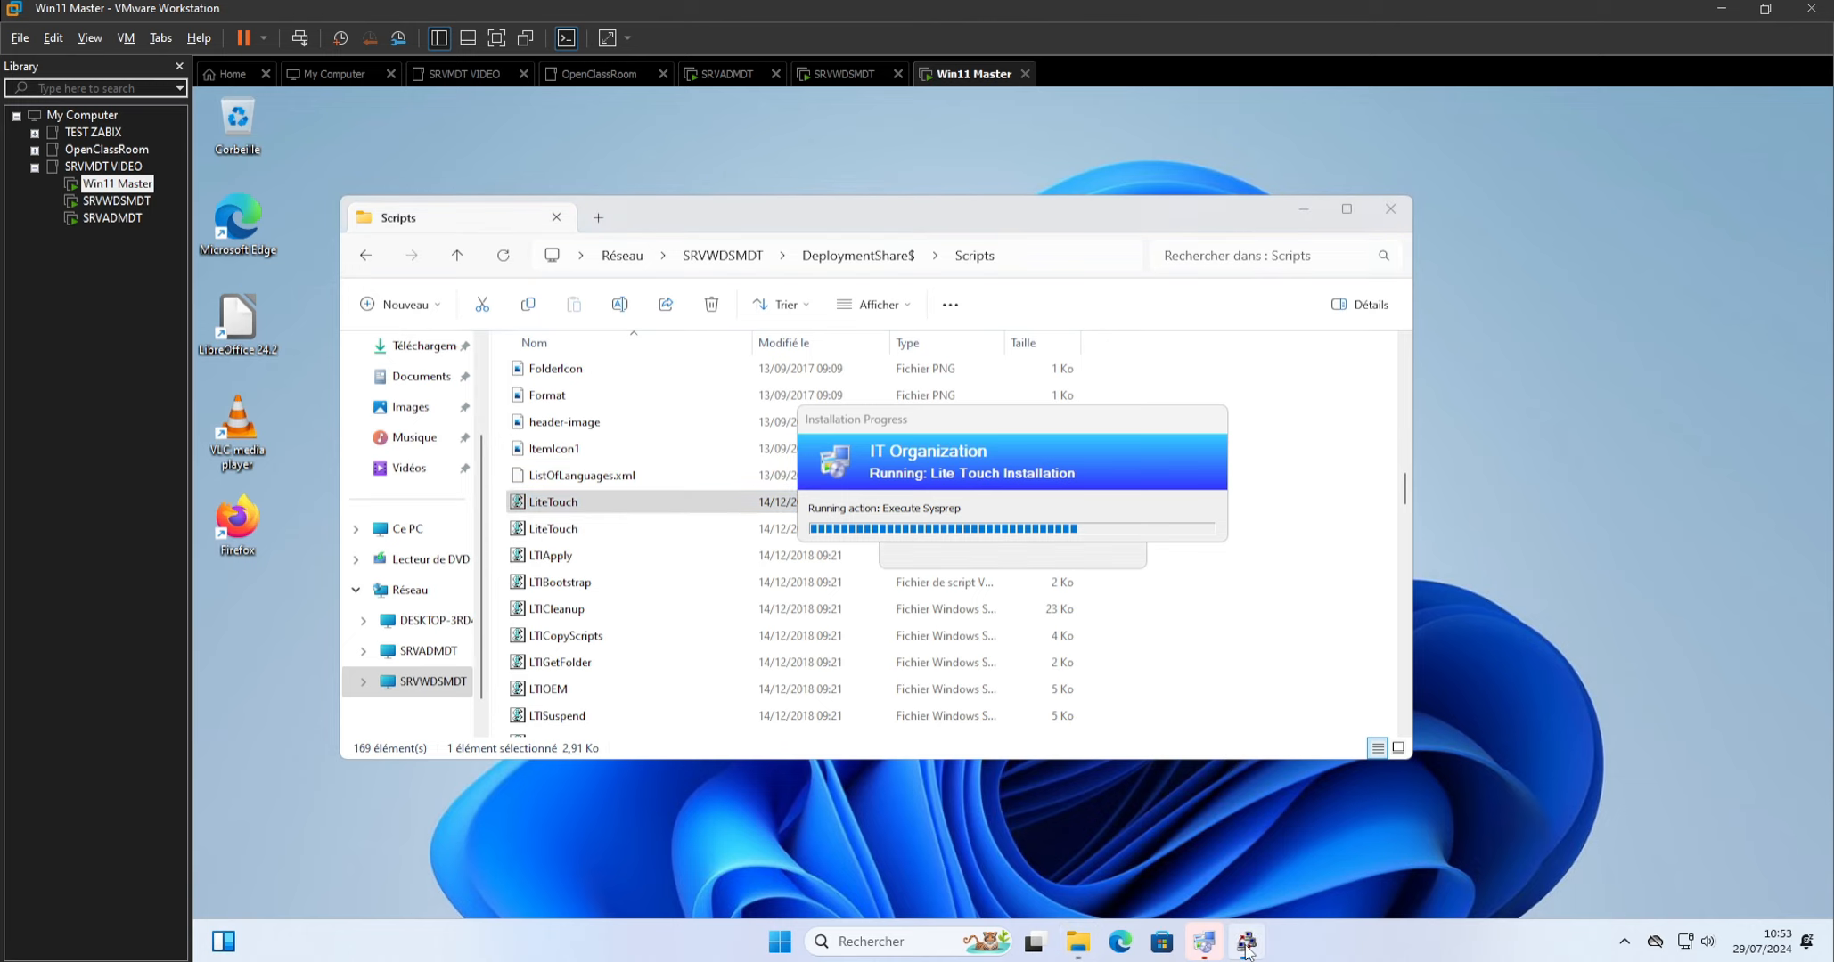
# Move the installation progress window out of the way and finish the Deployment Summary once the capture is done.
pyautogui.moveTo(1044, 421); pyautogui.dragTo(1069, 309)
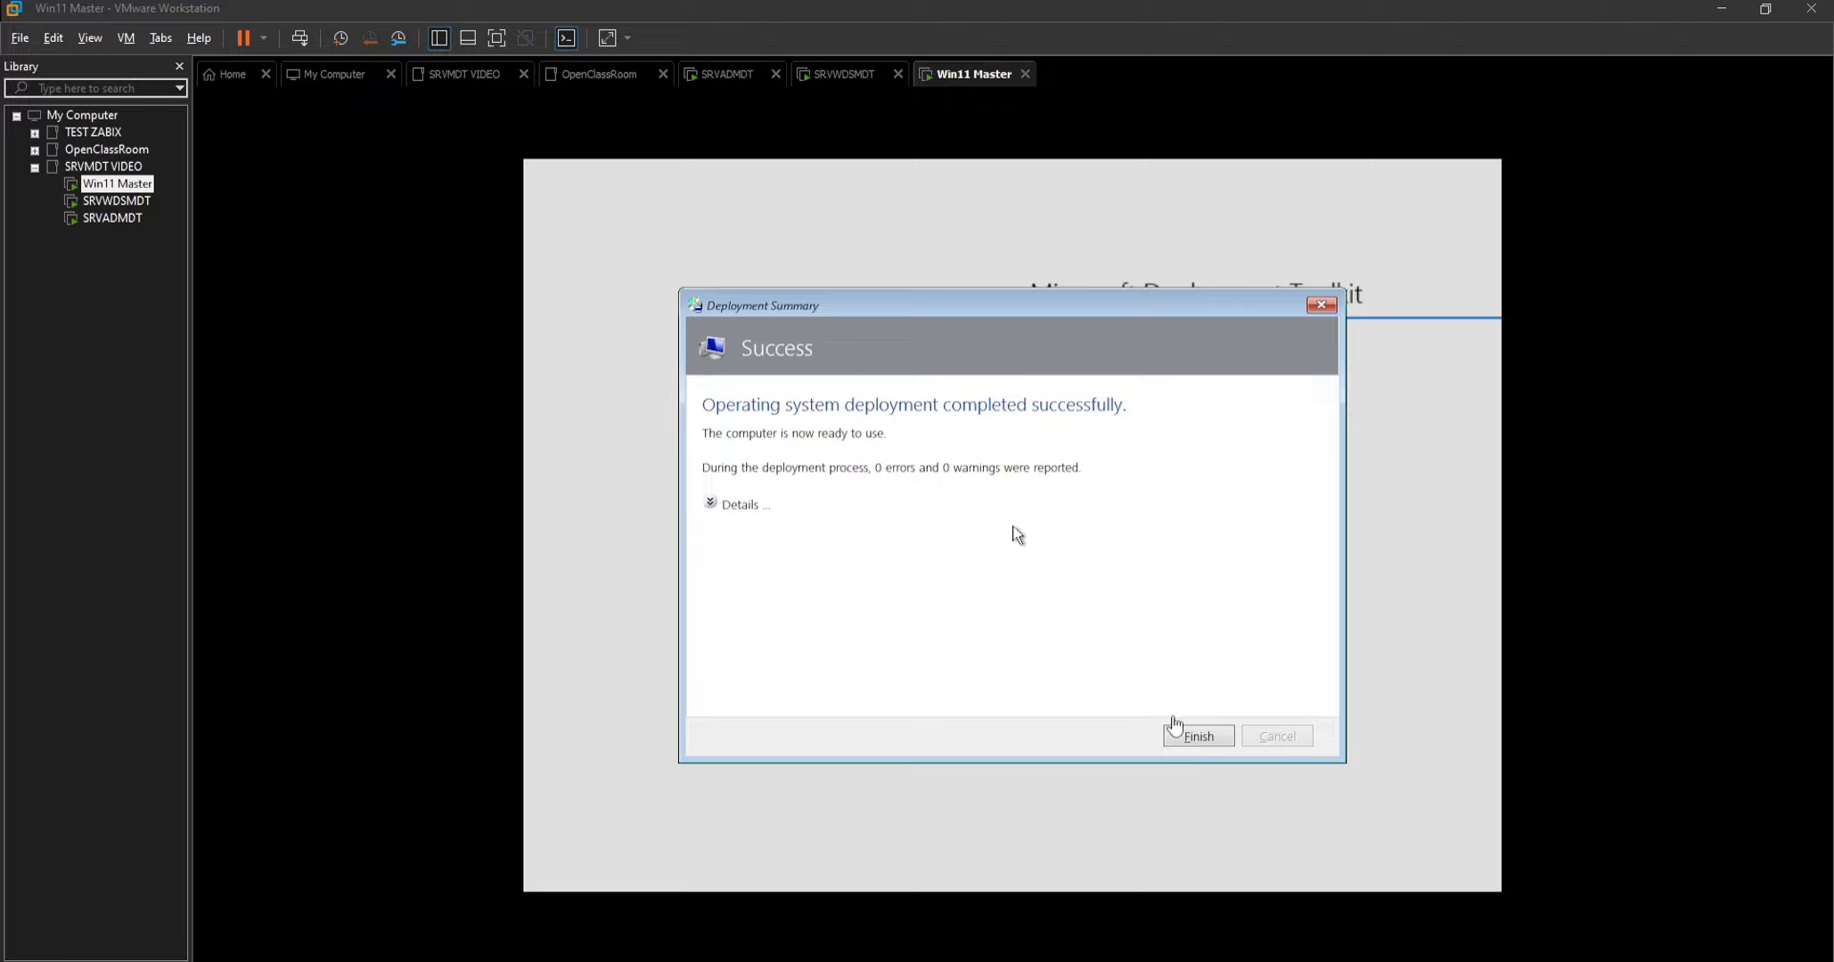
pyautogui.click(1191, 746)
pyautogui.click(1192, 737)
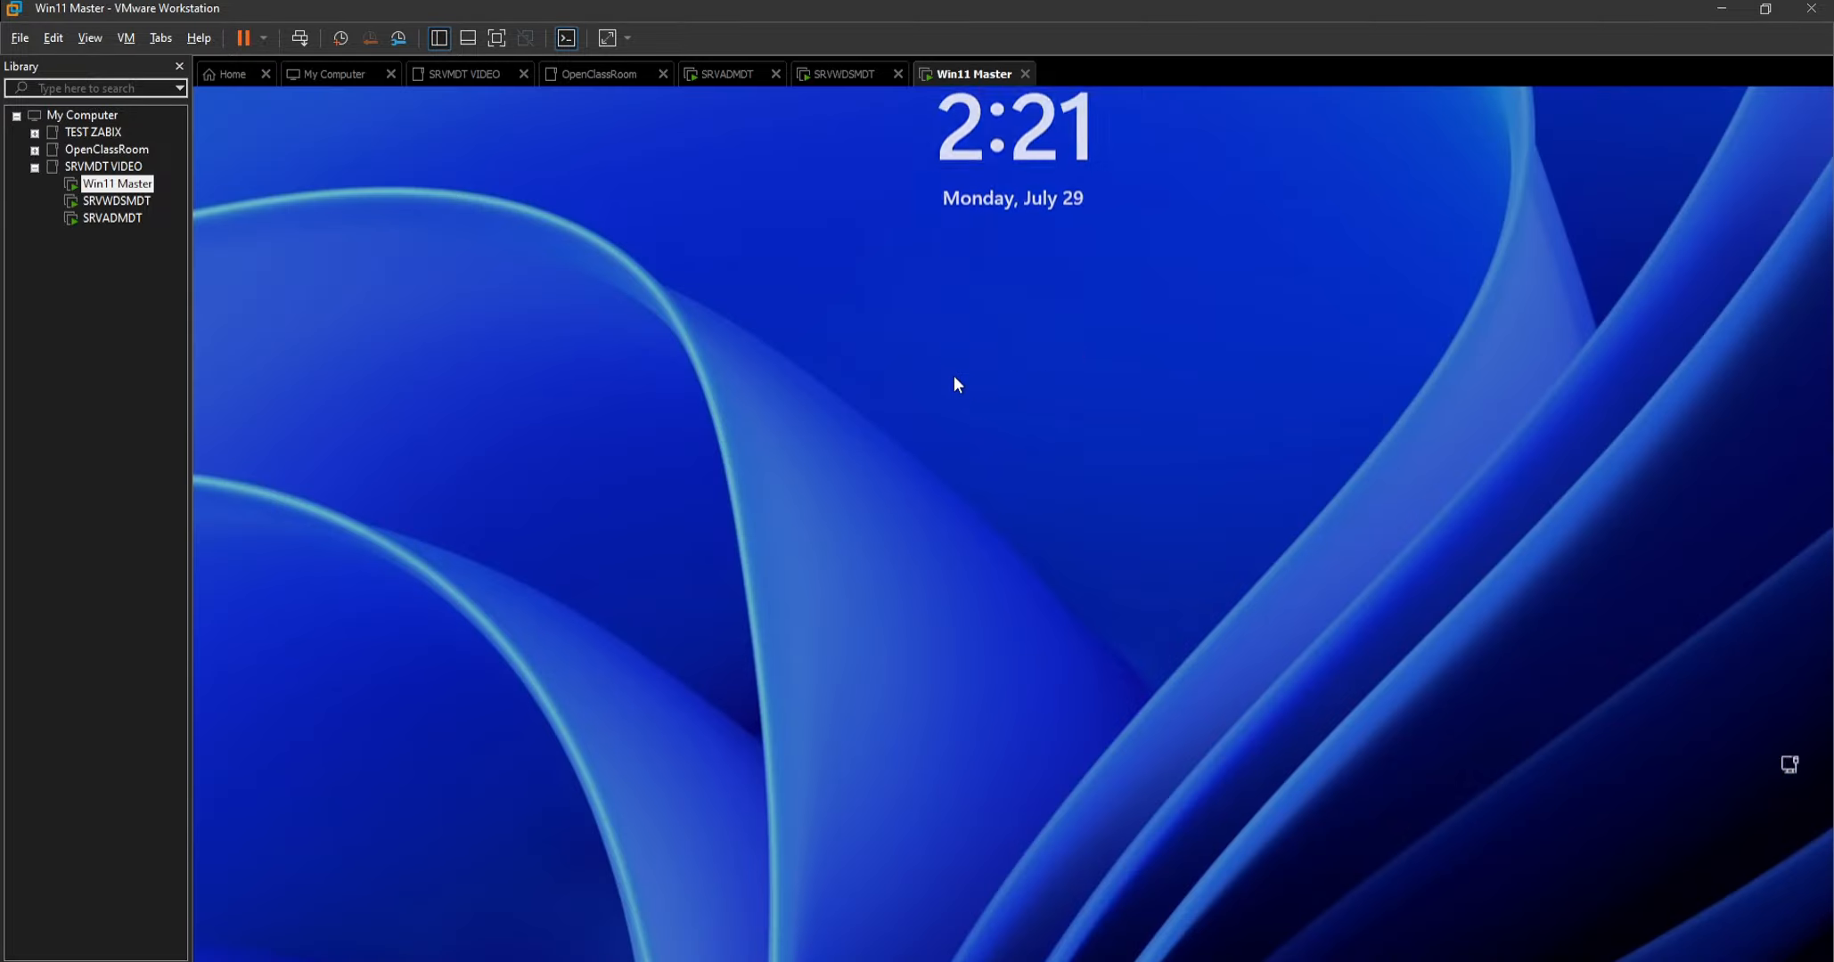
# Sign in to the Win11 Master machine by entering the local account's password.
pyautogui.click(955, 378)
pyautogui.write('•••')
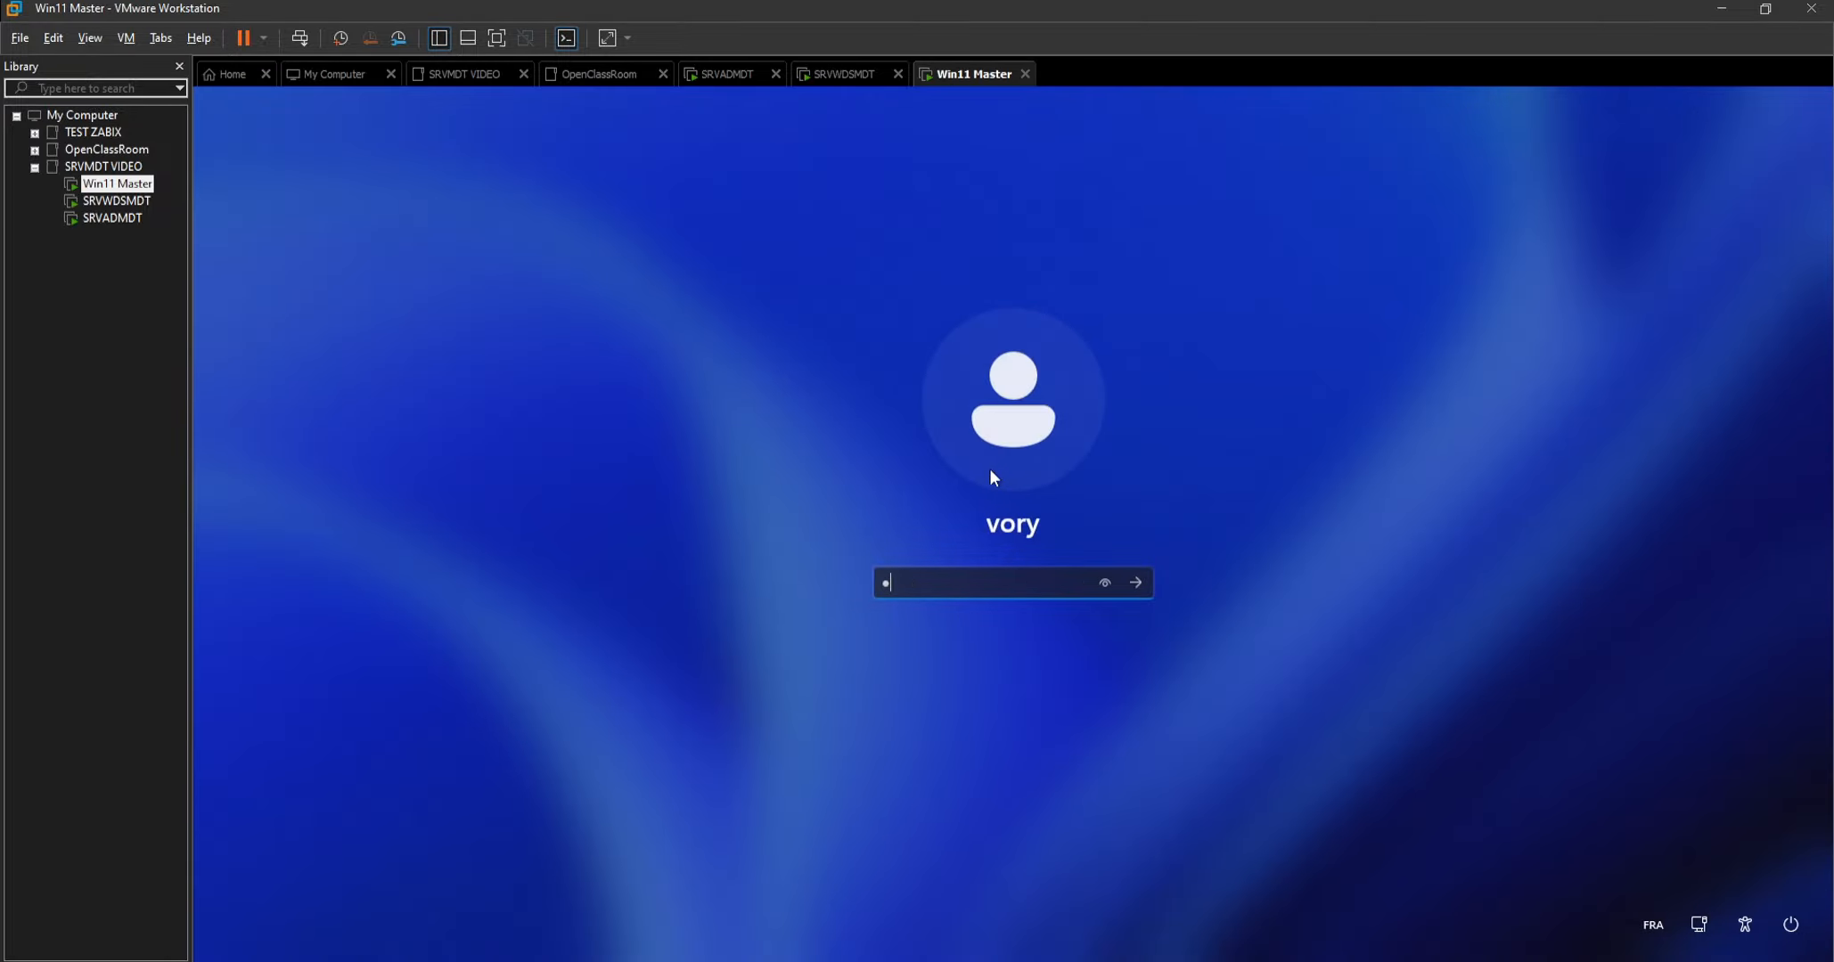
pyautogui.press('Return')
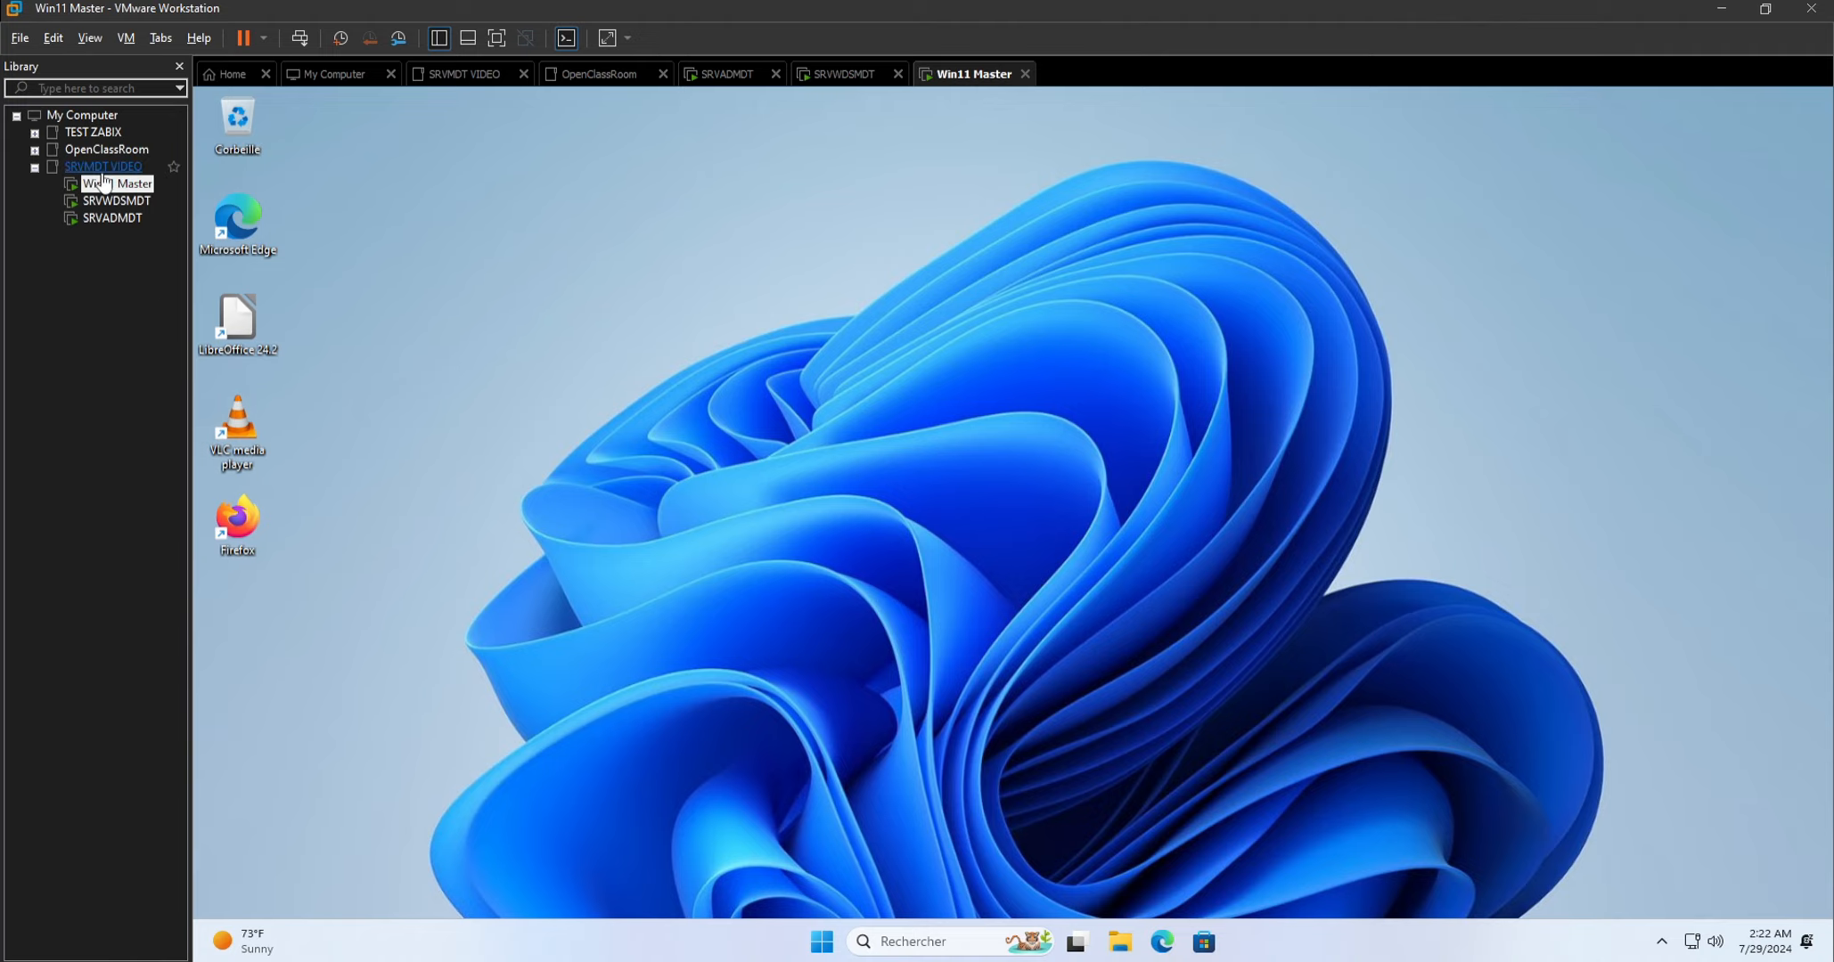
# Switch to the SRVWDSMDT virtual machine and unlock the LABTEST administrator session with the account password.
pyautogui.click(106, 202)
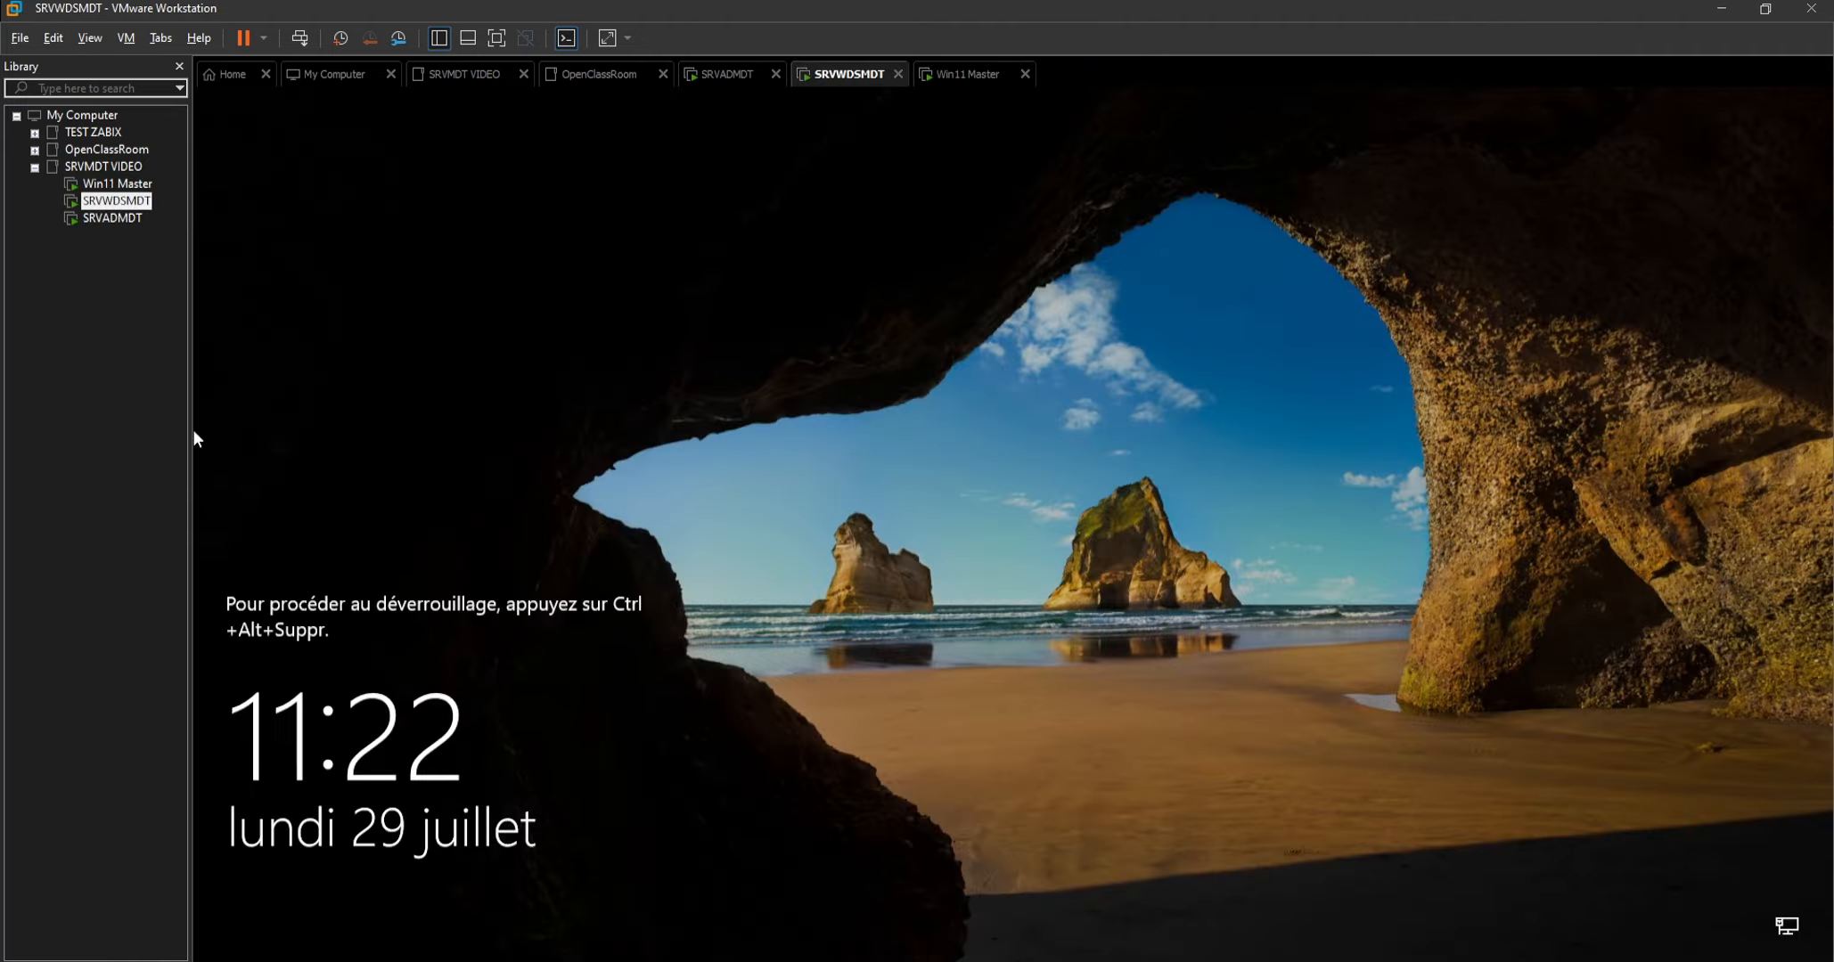
pyautogui.rightClick(853, 72)
pyautogui.click(918, 188)
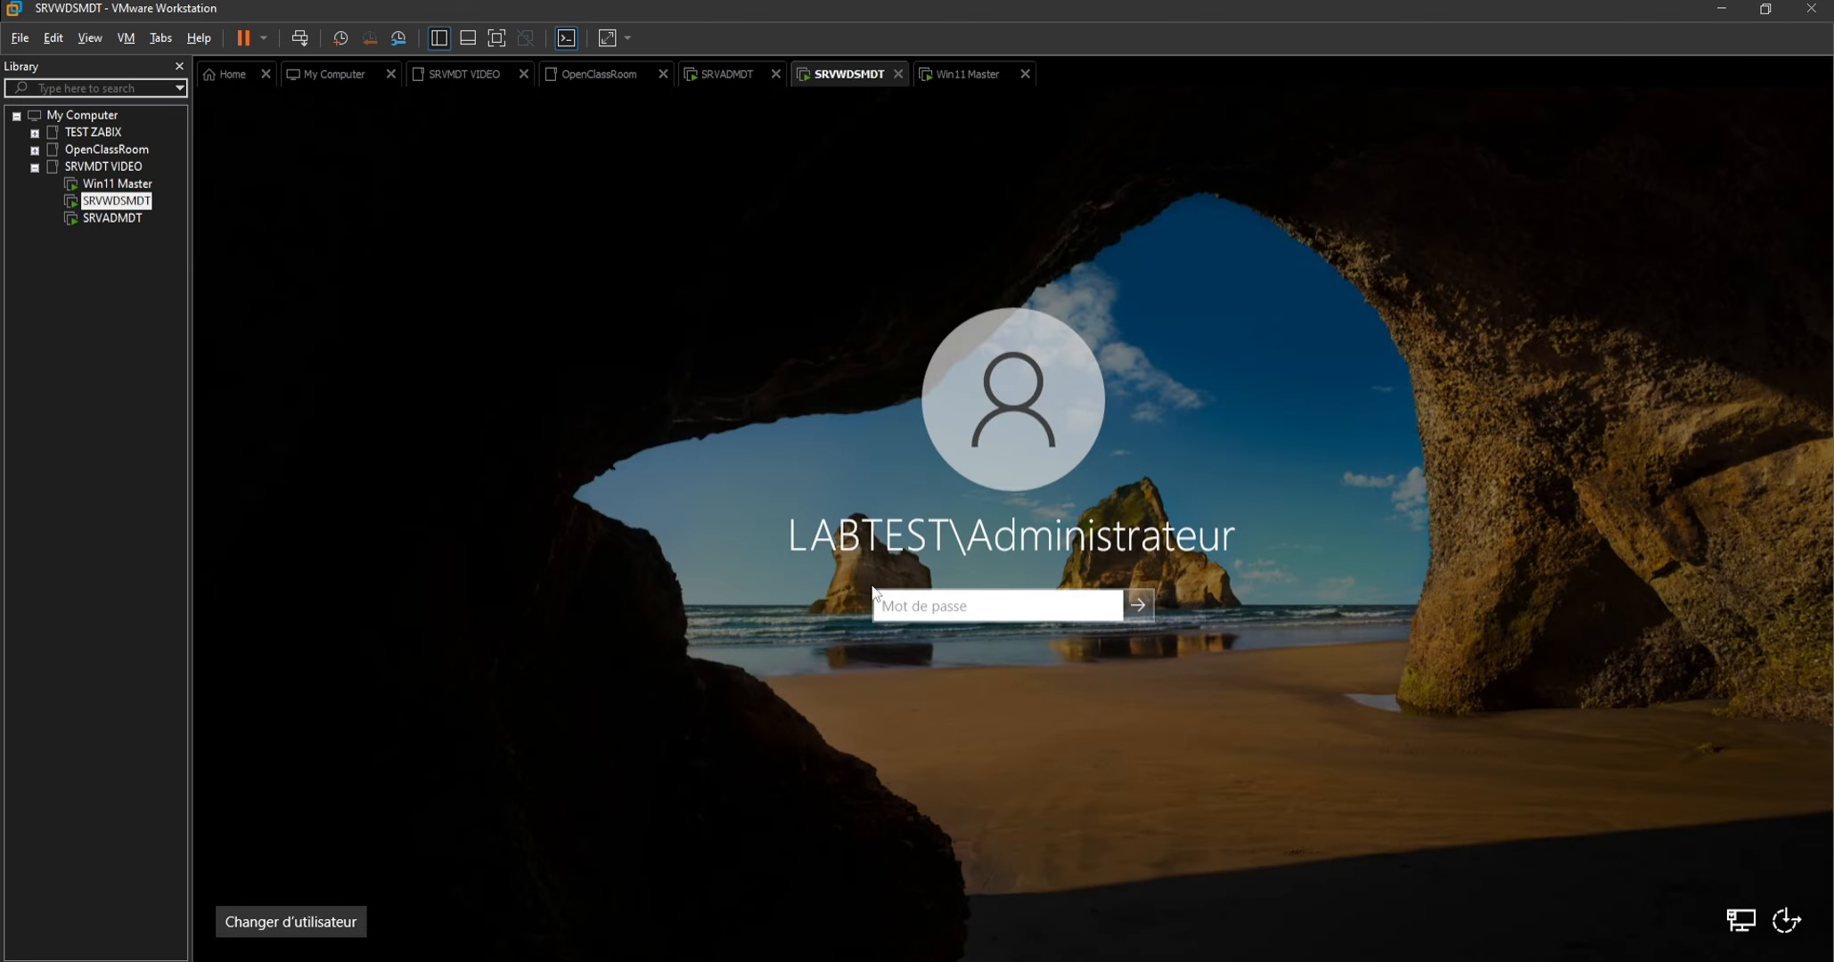
pyautogui.write('**************')
pyautogui.press('Return')
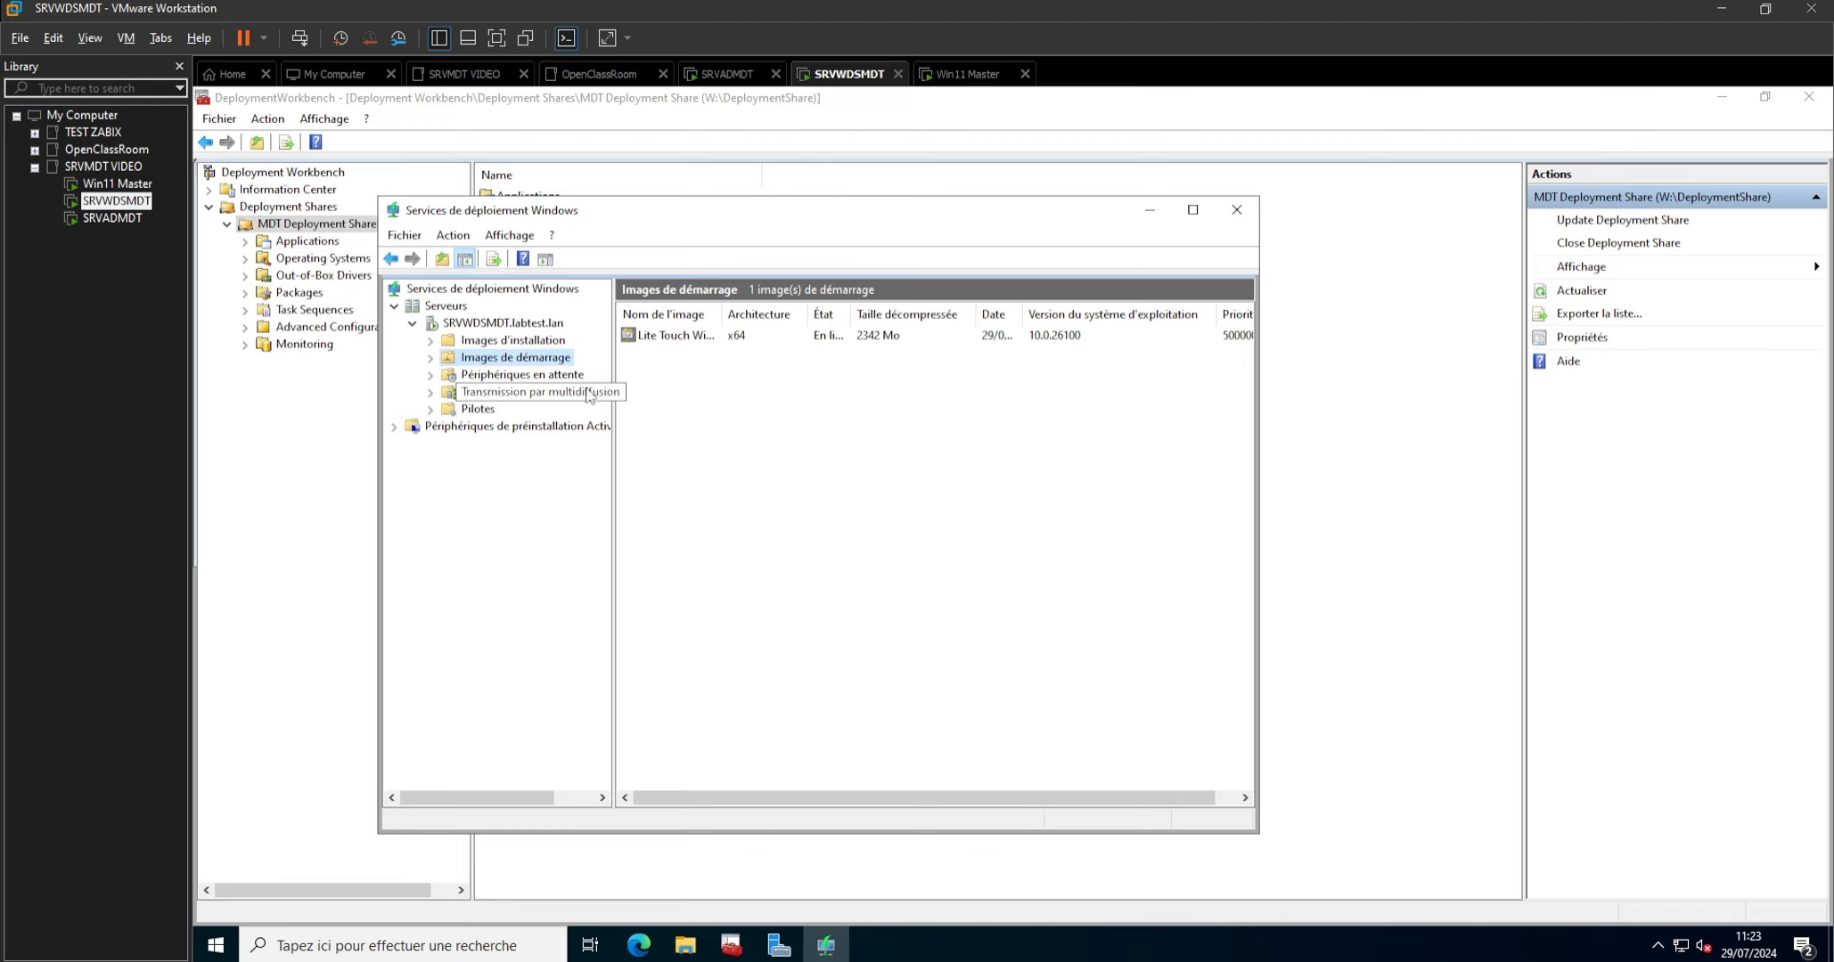
# Close the Windows Deployment Services console and start importing an operating system in Deployment Workbench, using the Custom image file type.
pyautogui.click(1236, 210)
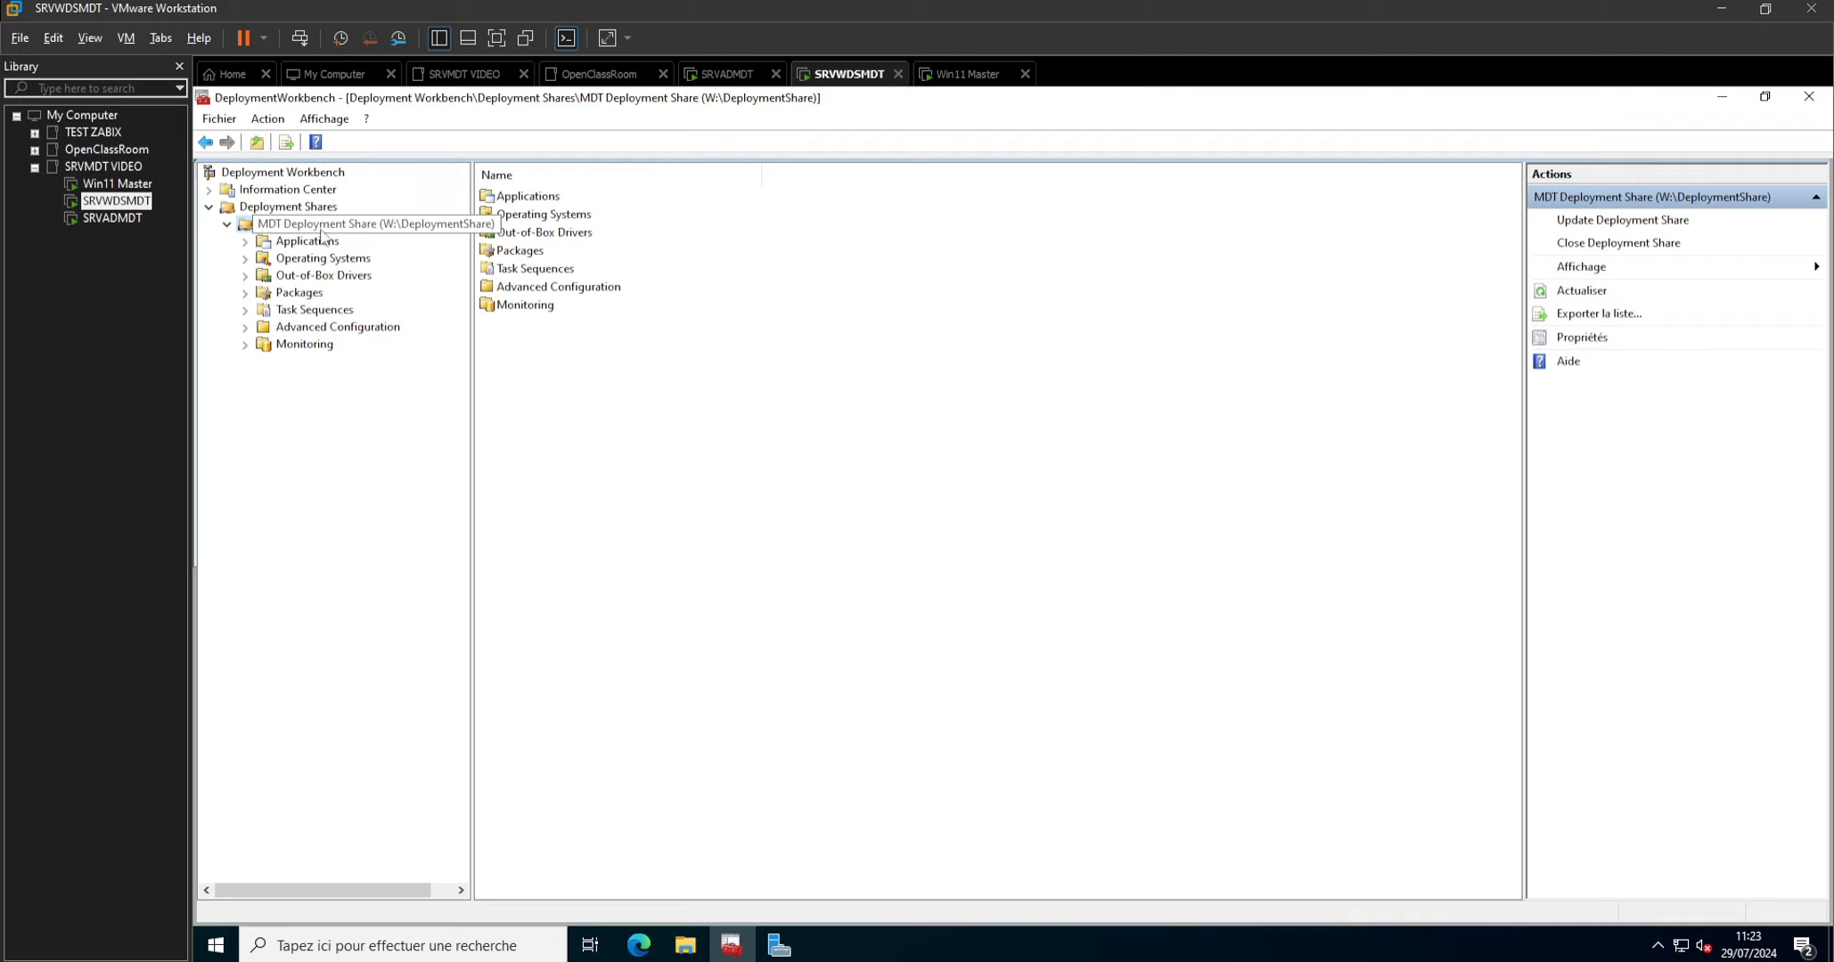
pyautogui.rightClick(307, 260)
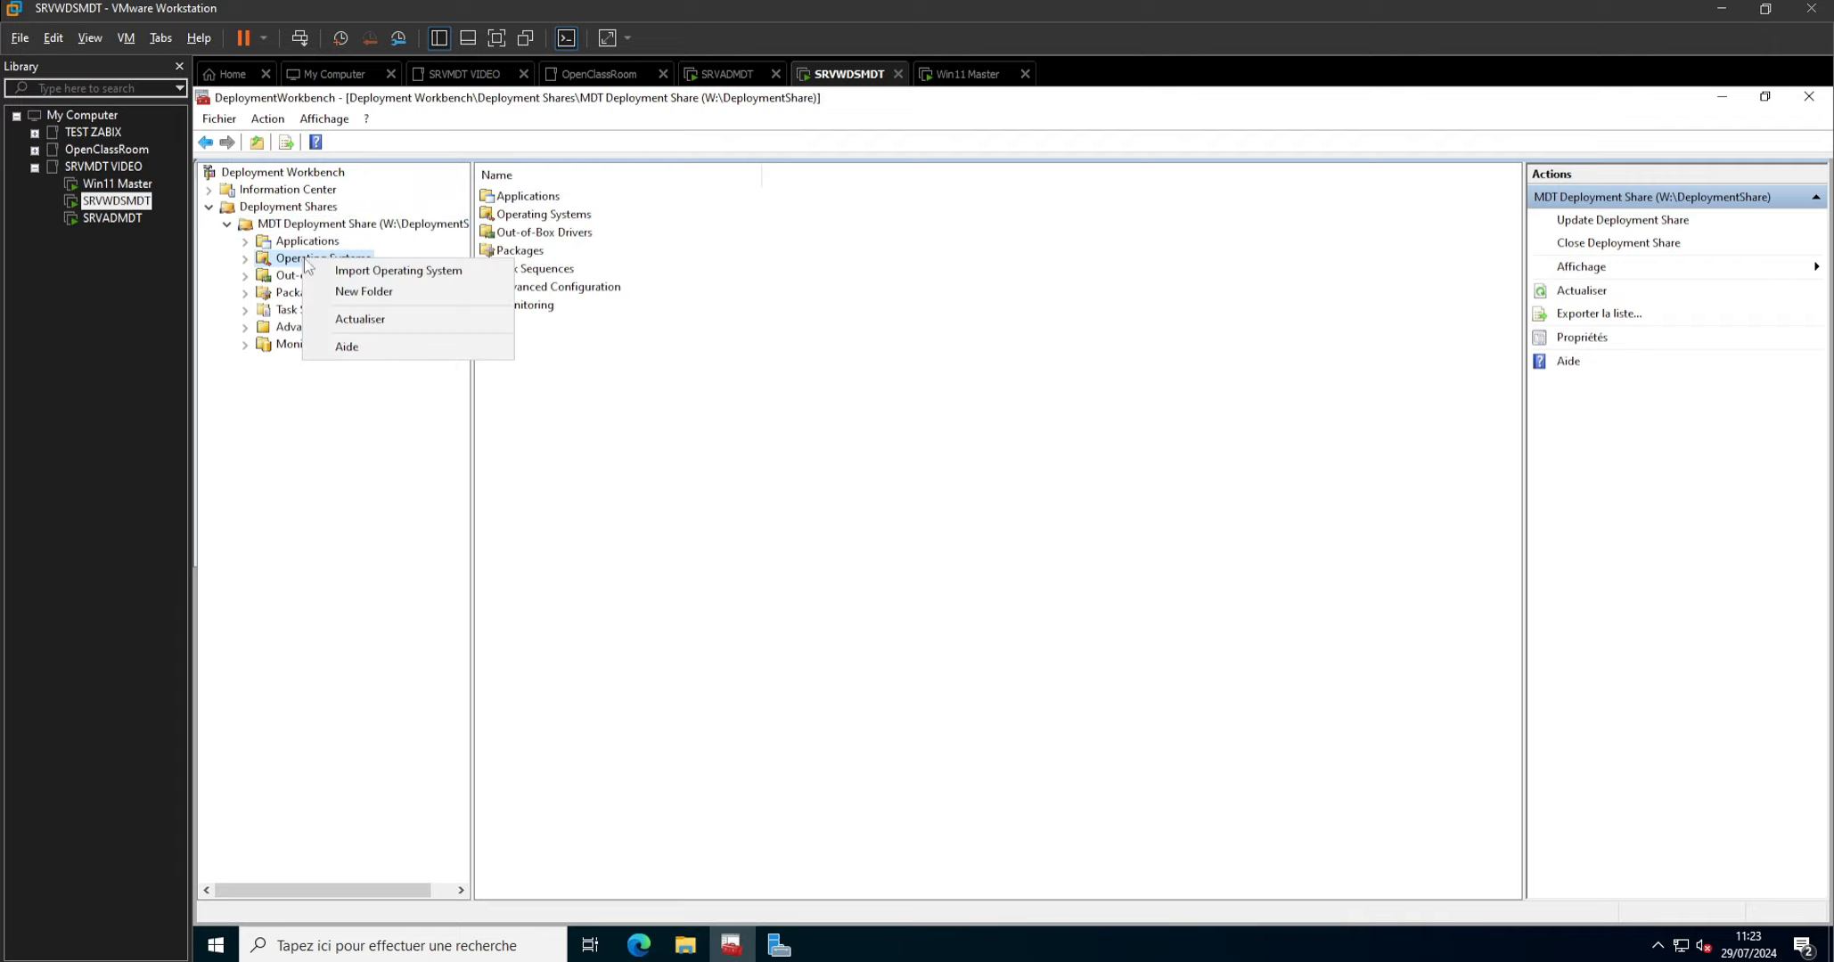
pyautogui.click(362, 277)
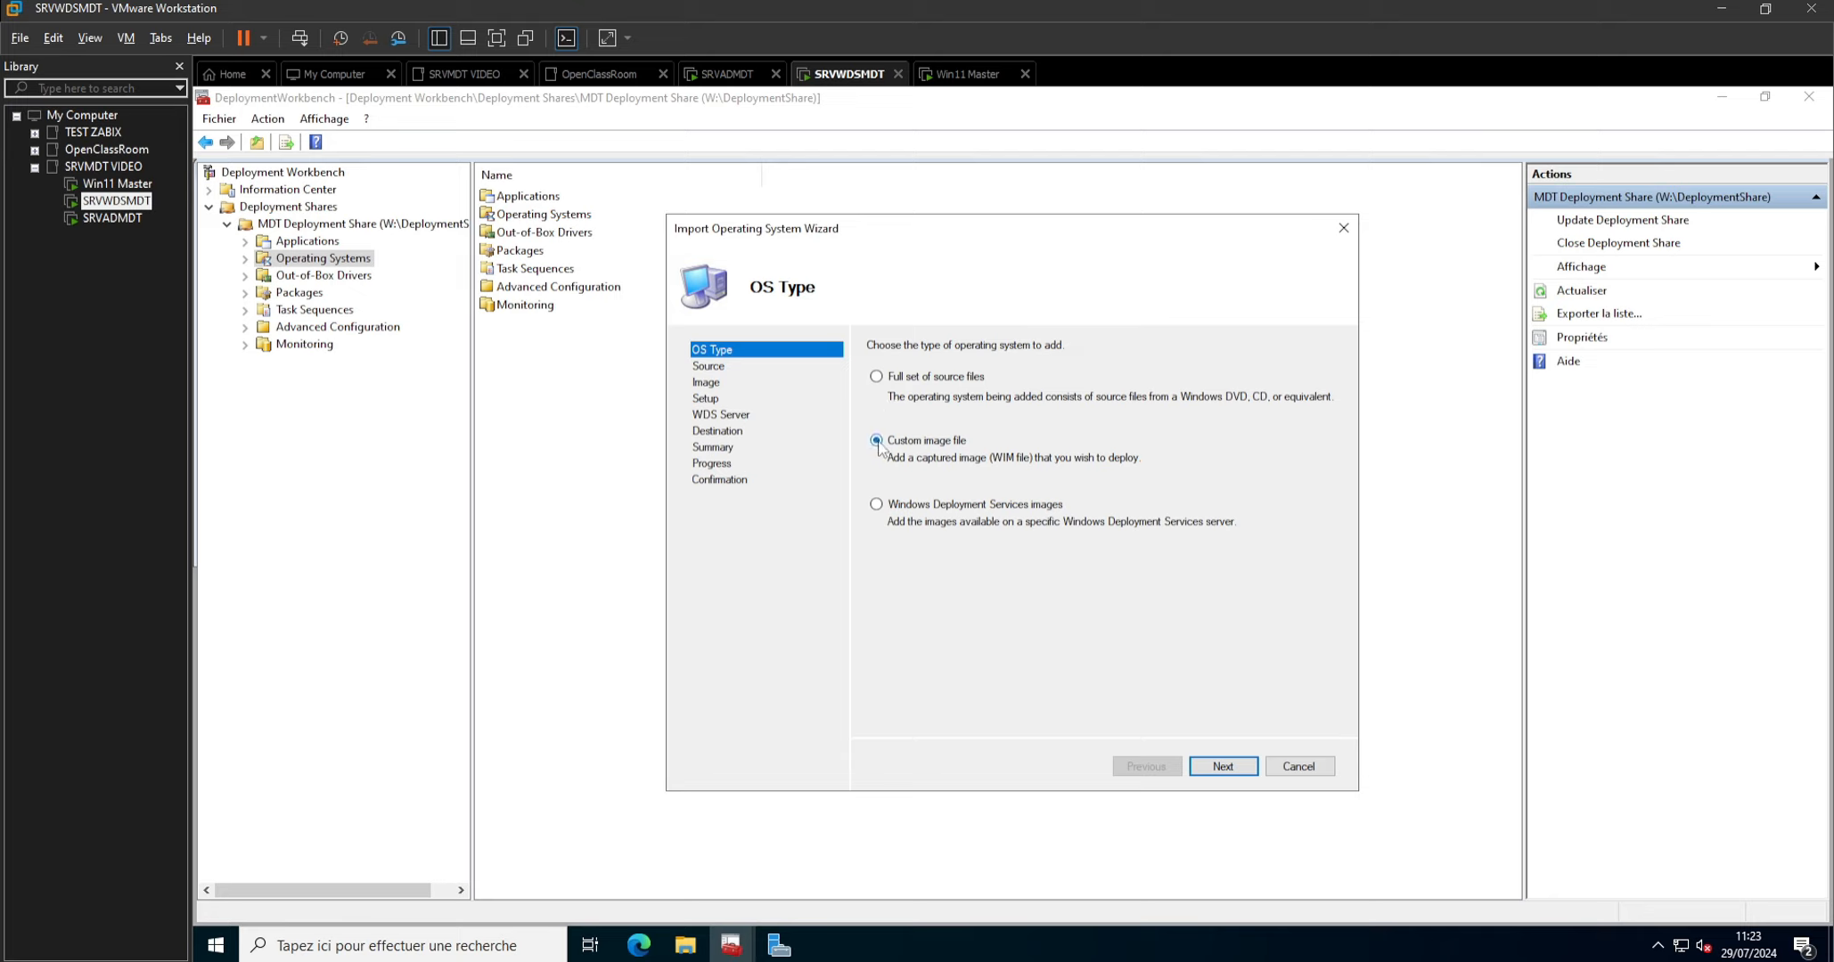
pyautogui.click(1221, 768)
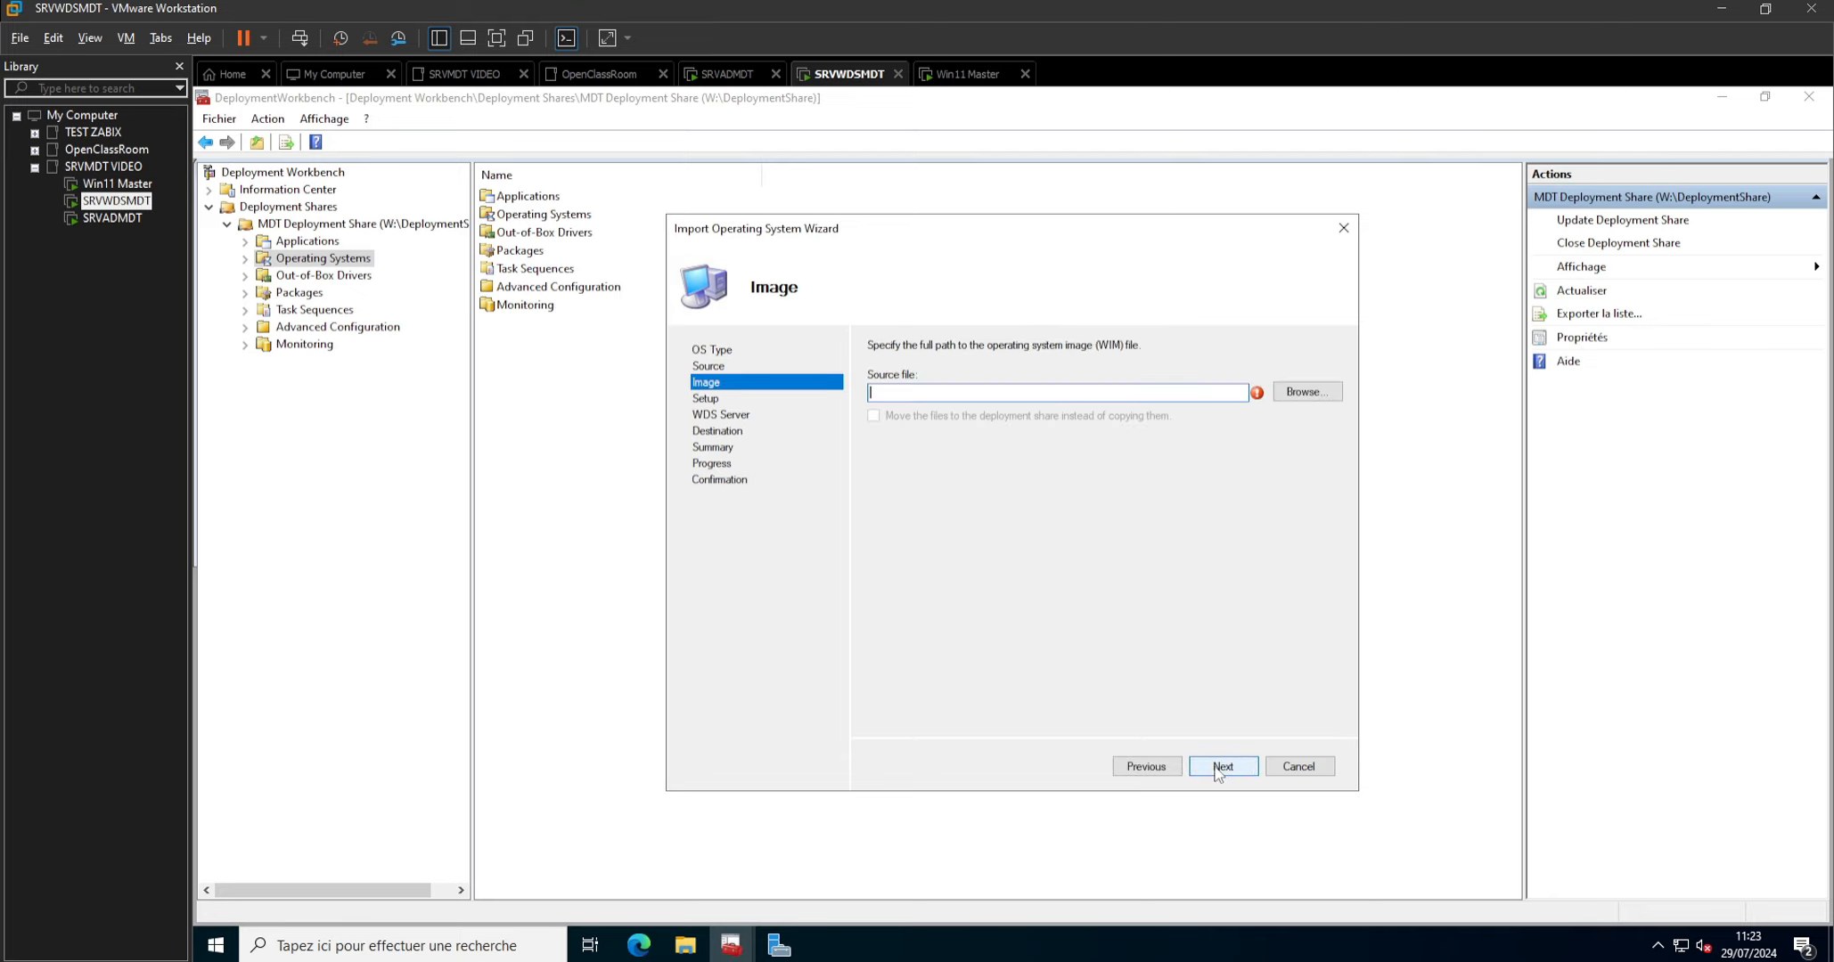
# Set the import's source file to CAPT-WIN11MASTER.wim from the Captures folder of W:\DeploymentShare.
pyautogui.click(1307, 392)
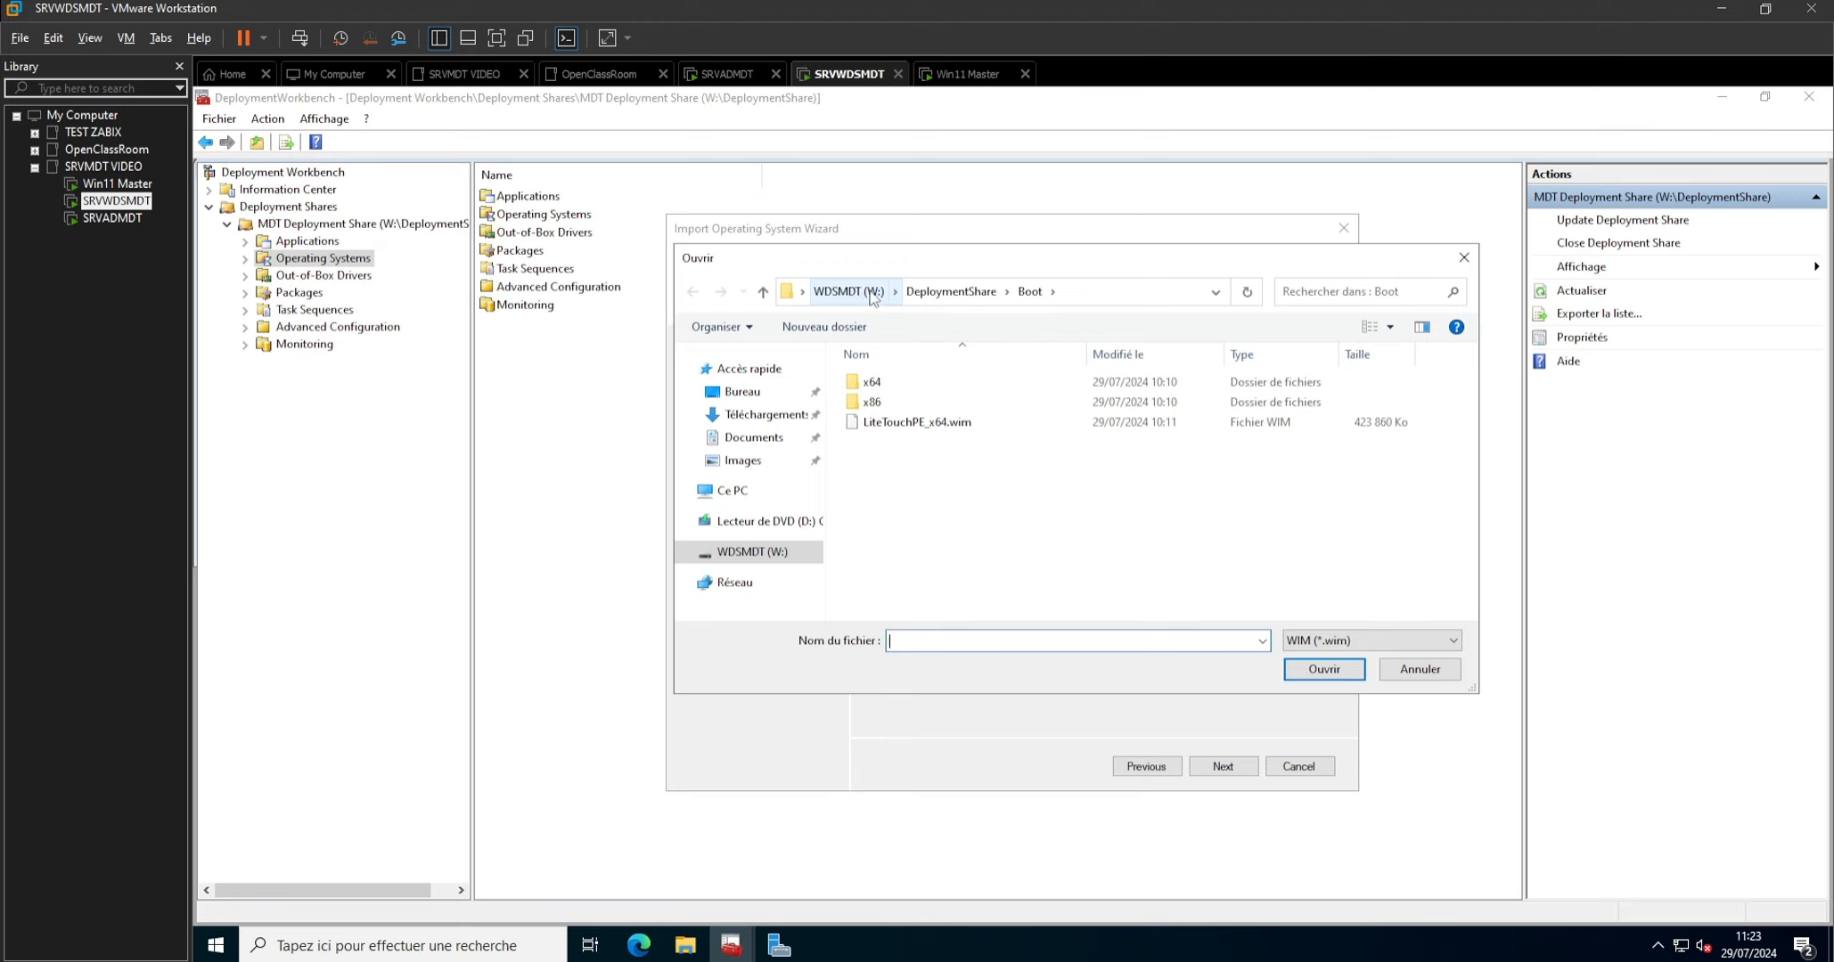
pyautogui.click(941, 303)
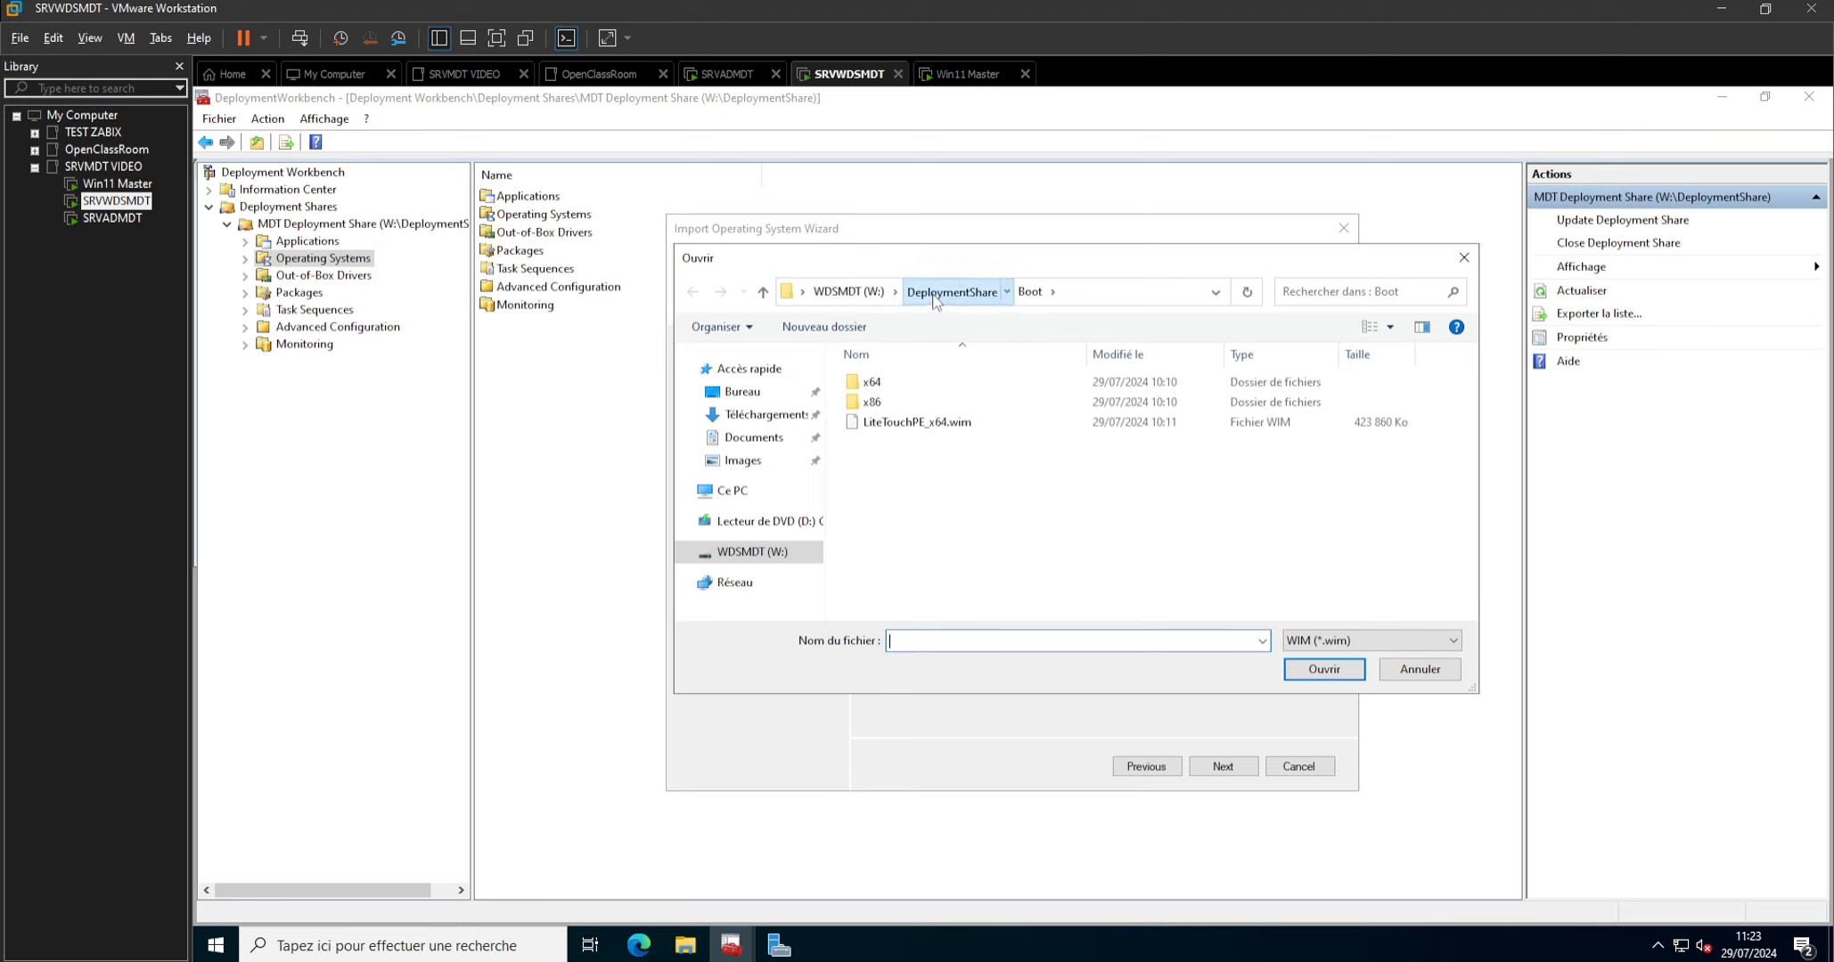
pyautogui.doubleClick(897, 465)
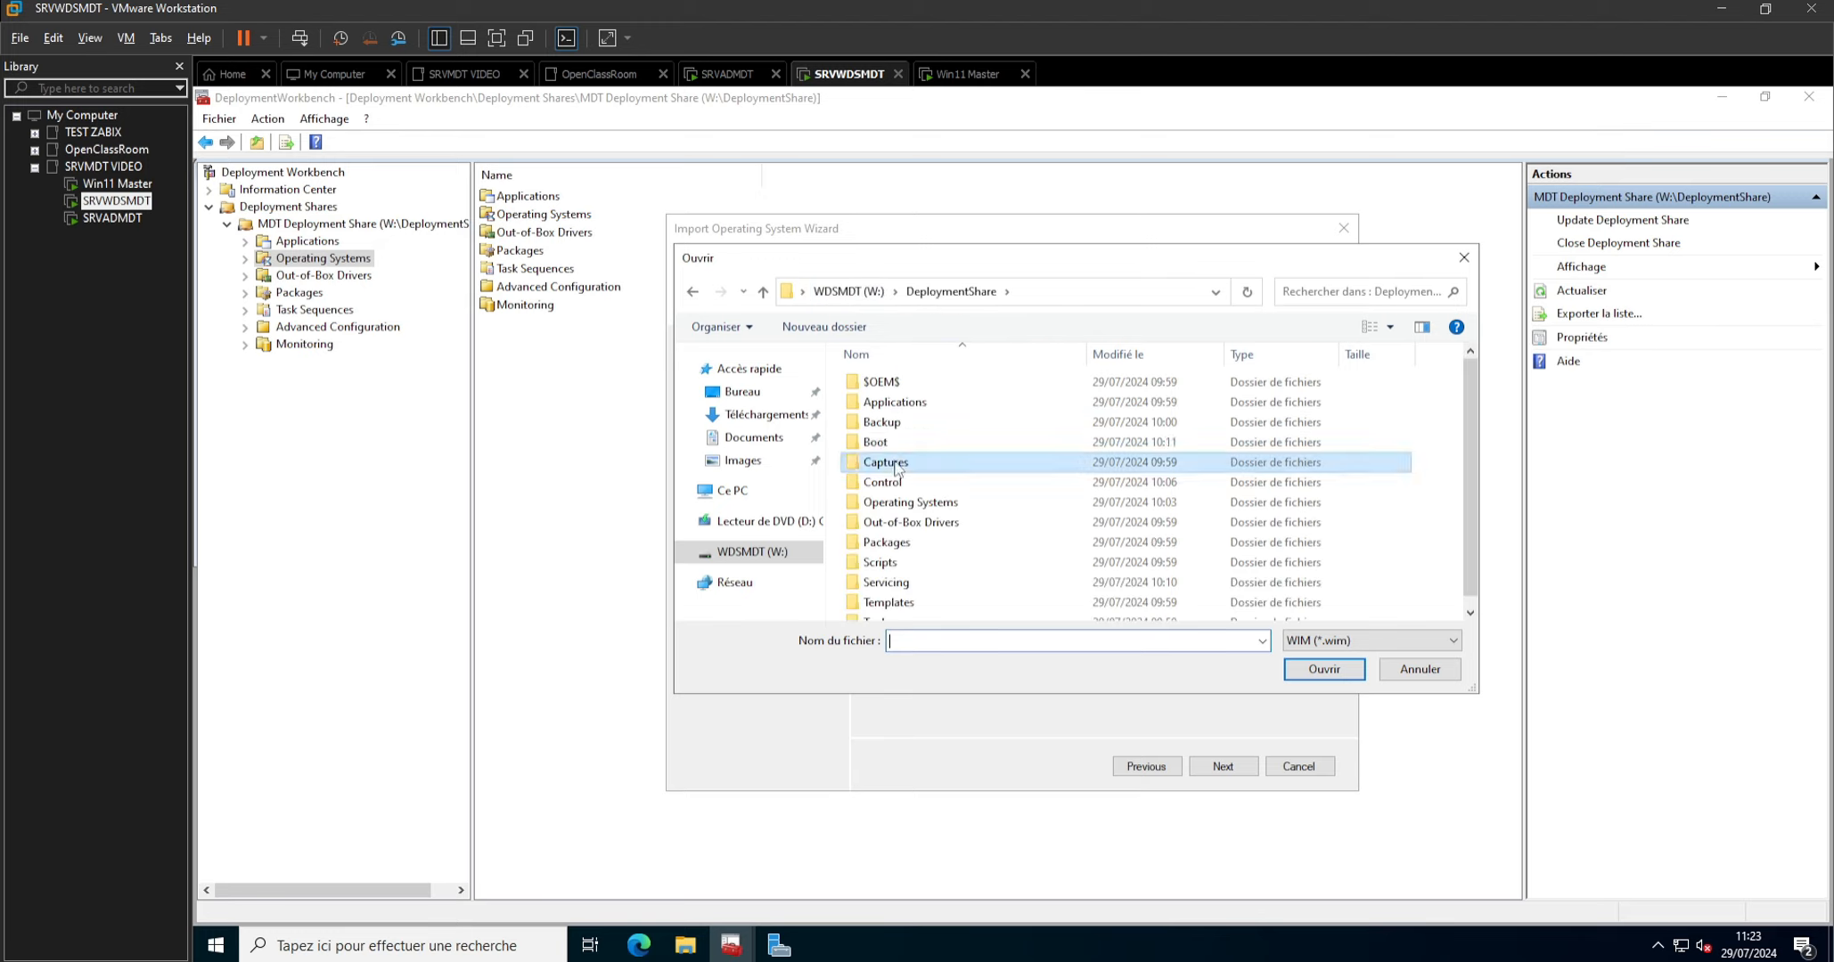
pyautogui.click(907, 384)
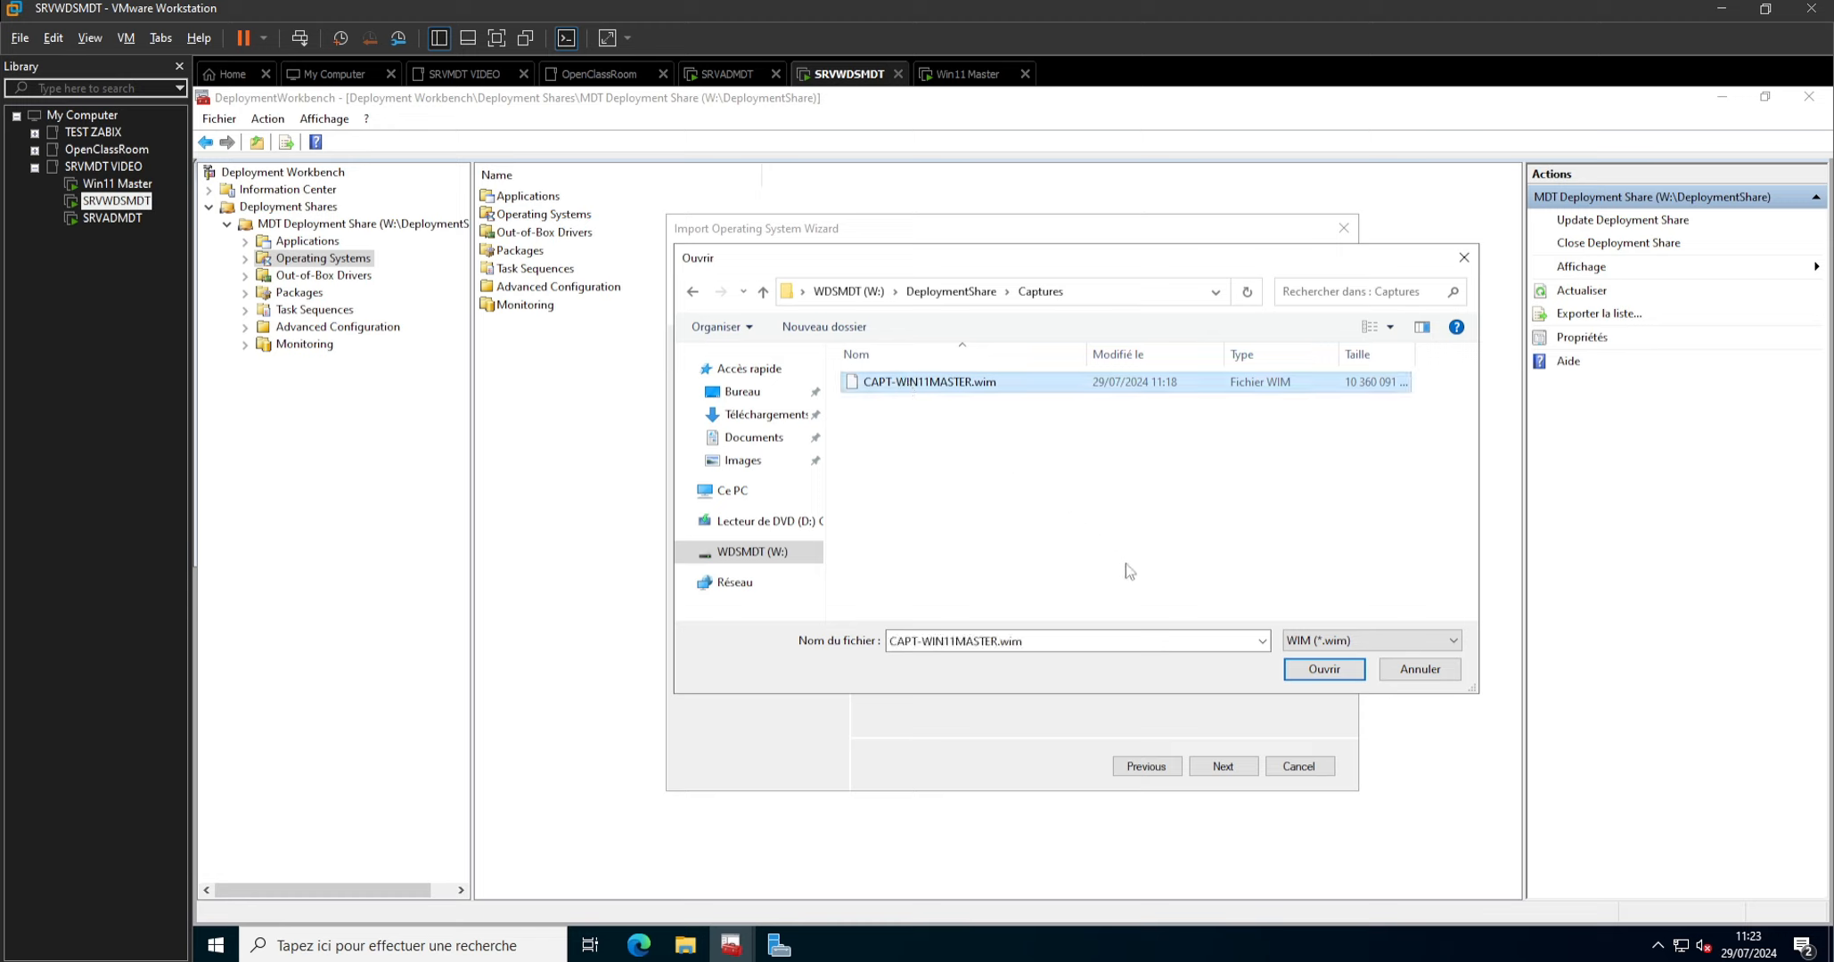
pyautogui.click(1321, 676)
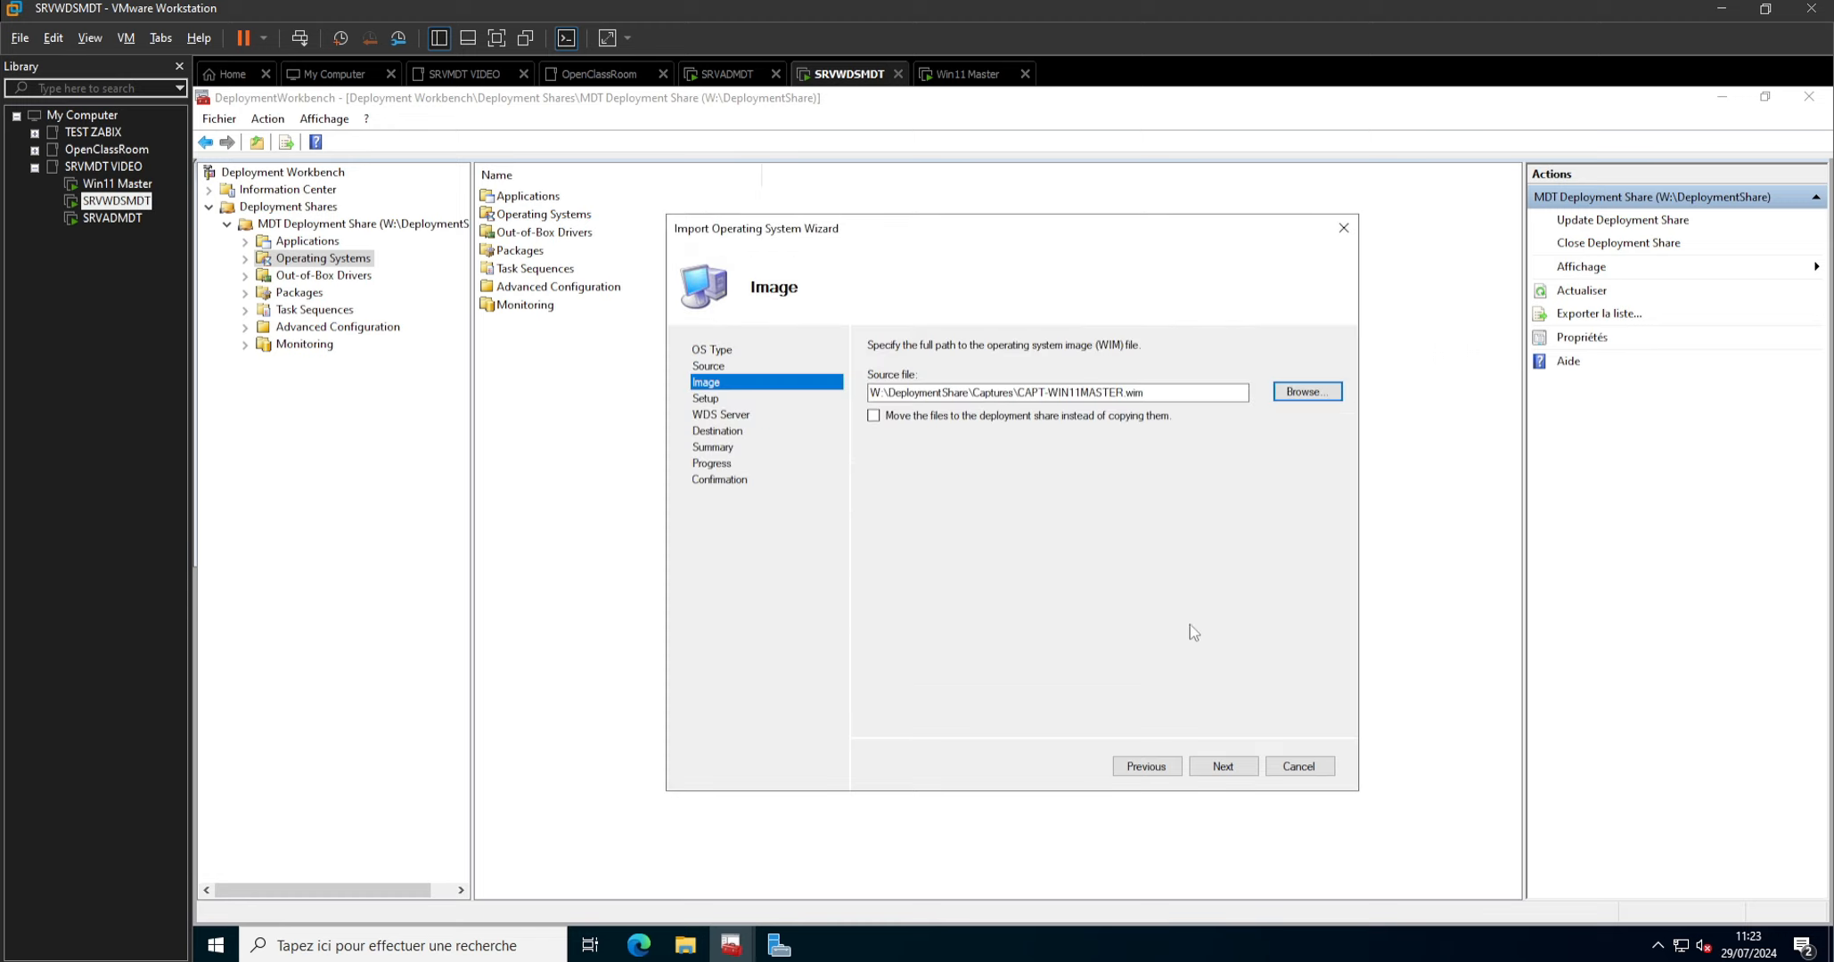
# Complete the custom image import by moving the files to the deployment share, without setup files, into destination directory CAPT-WIN11MASTER.
pyautogui.click(874, 416)
pyautogui.click(1222, 768)
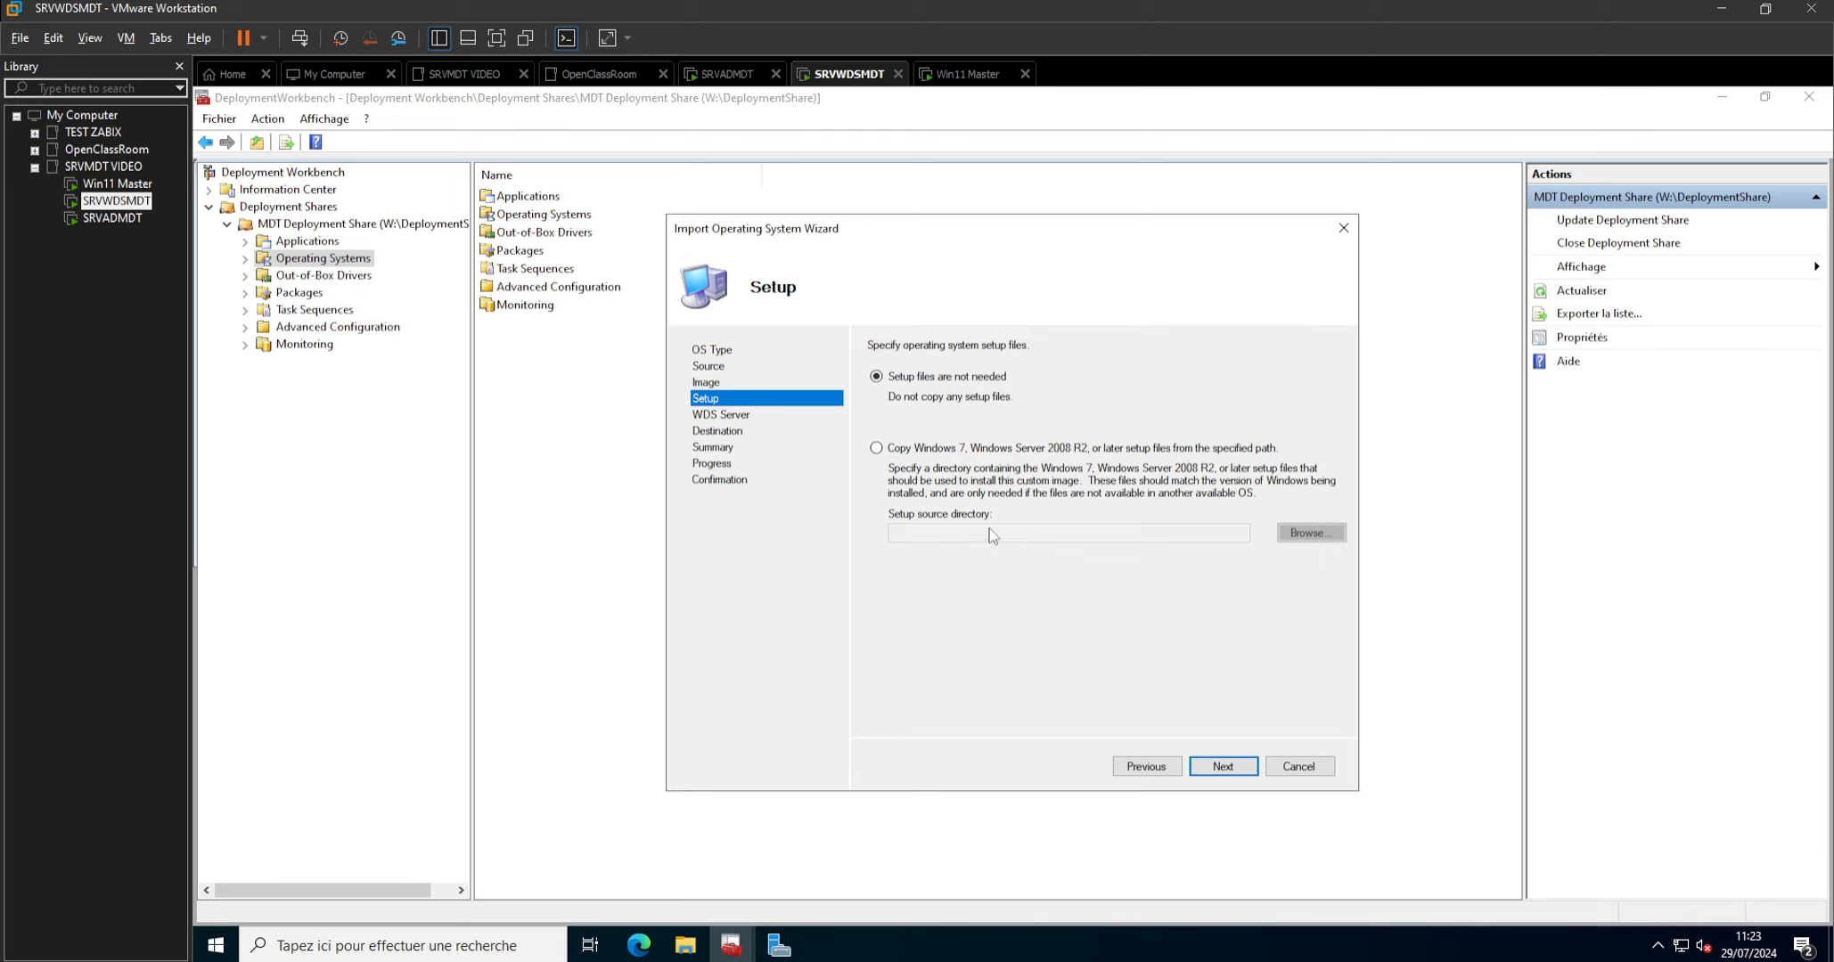
pyautogui.click(1223, 768)
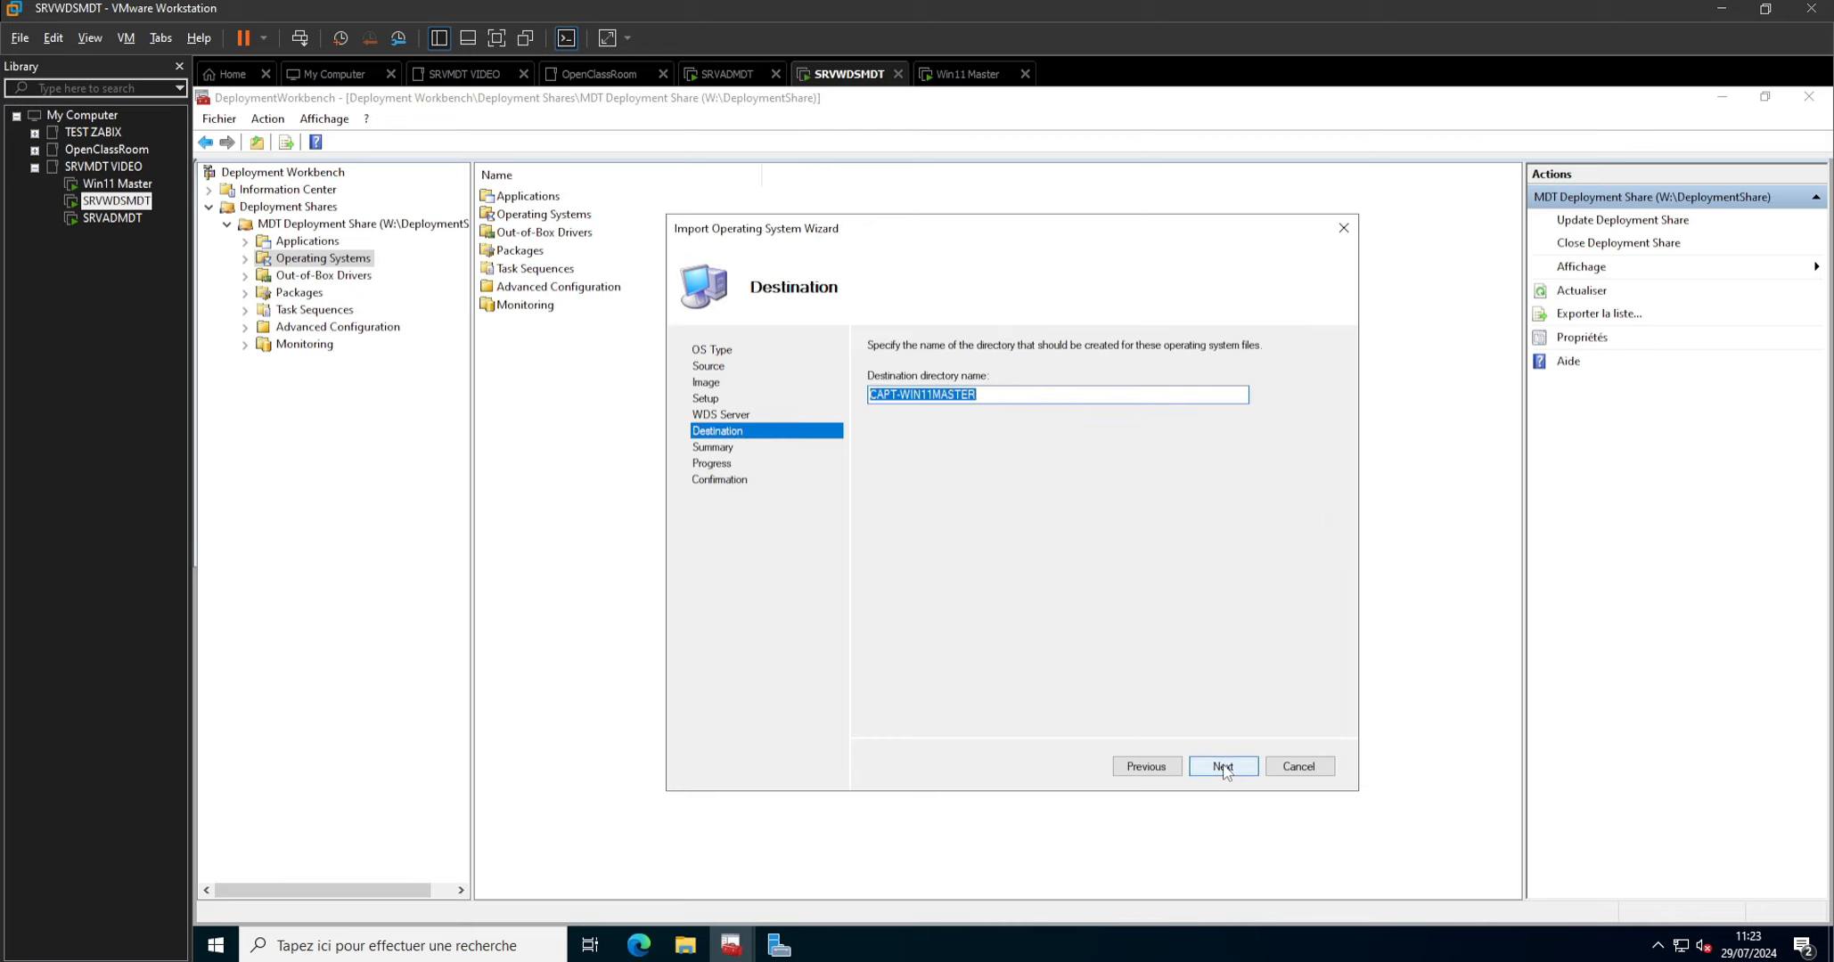
pyautogui.click(1223, 766)
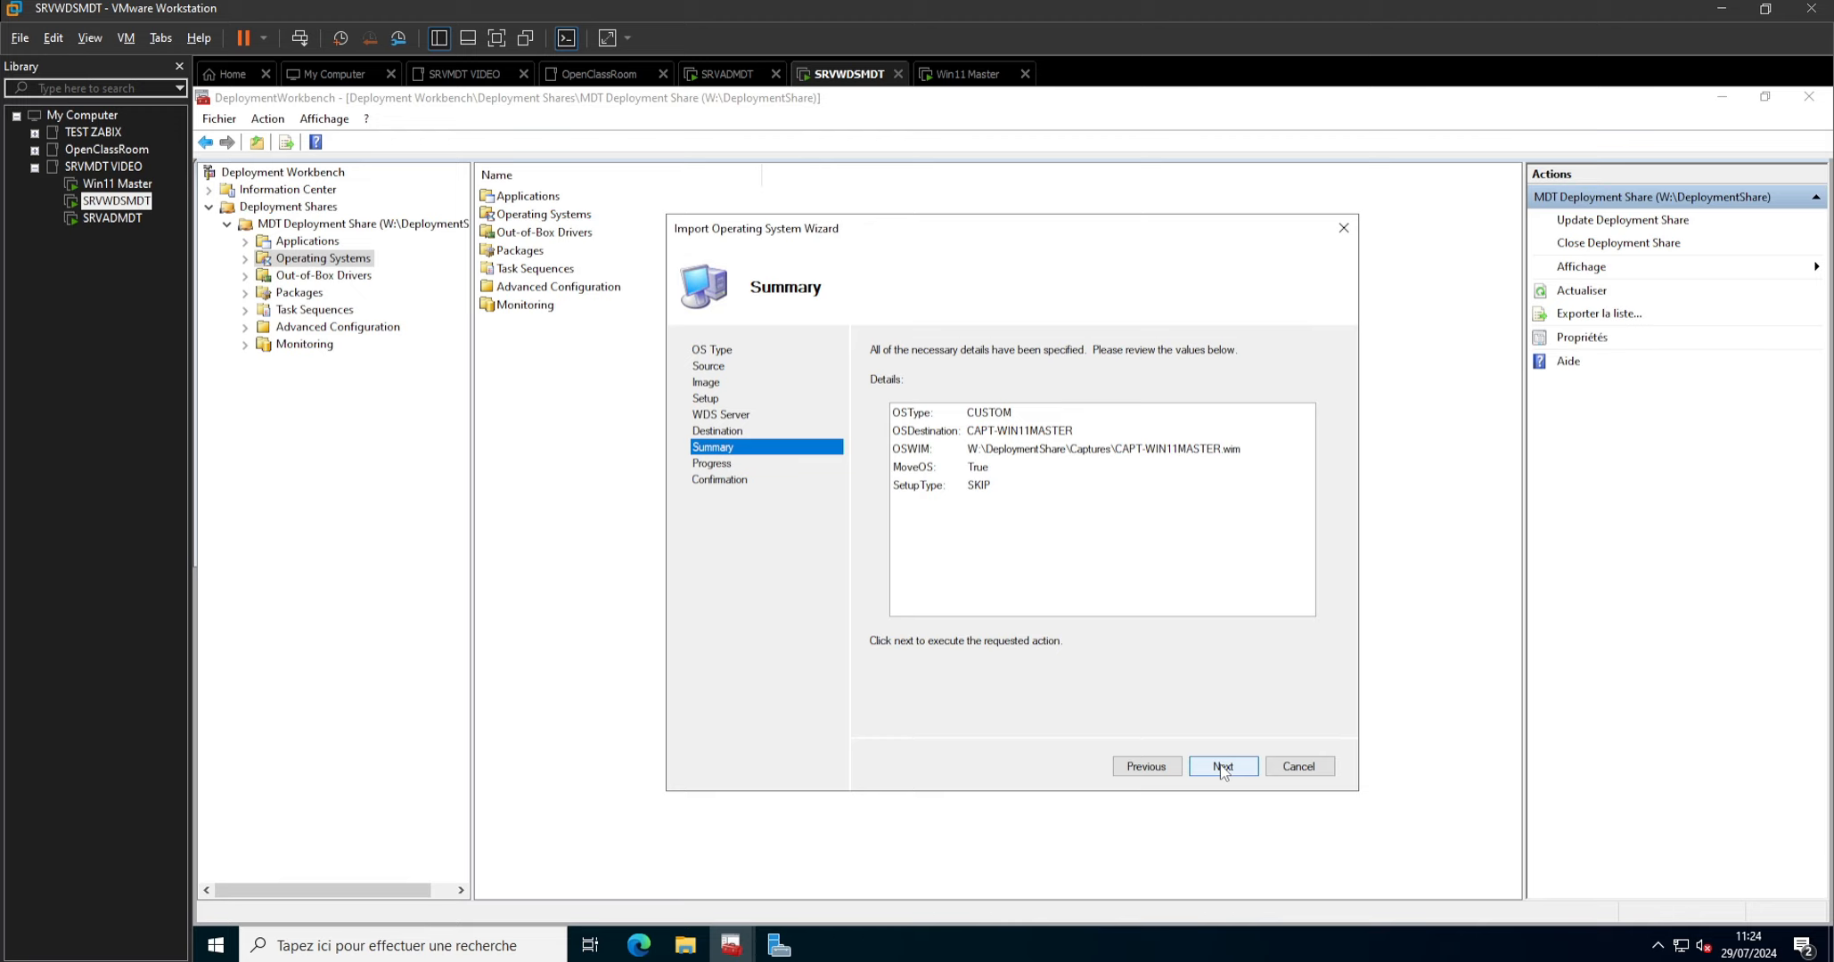
pyautogui.click(1223, 768)
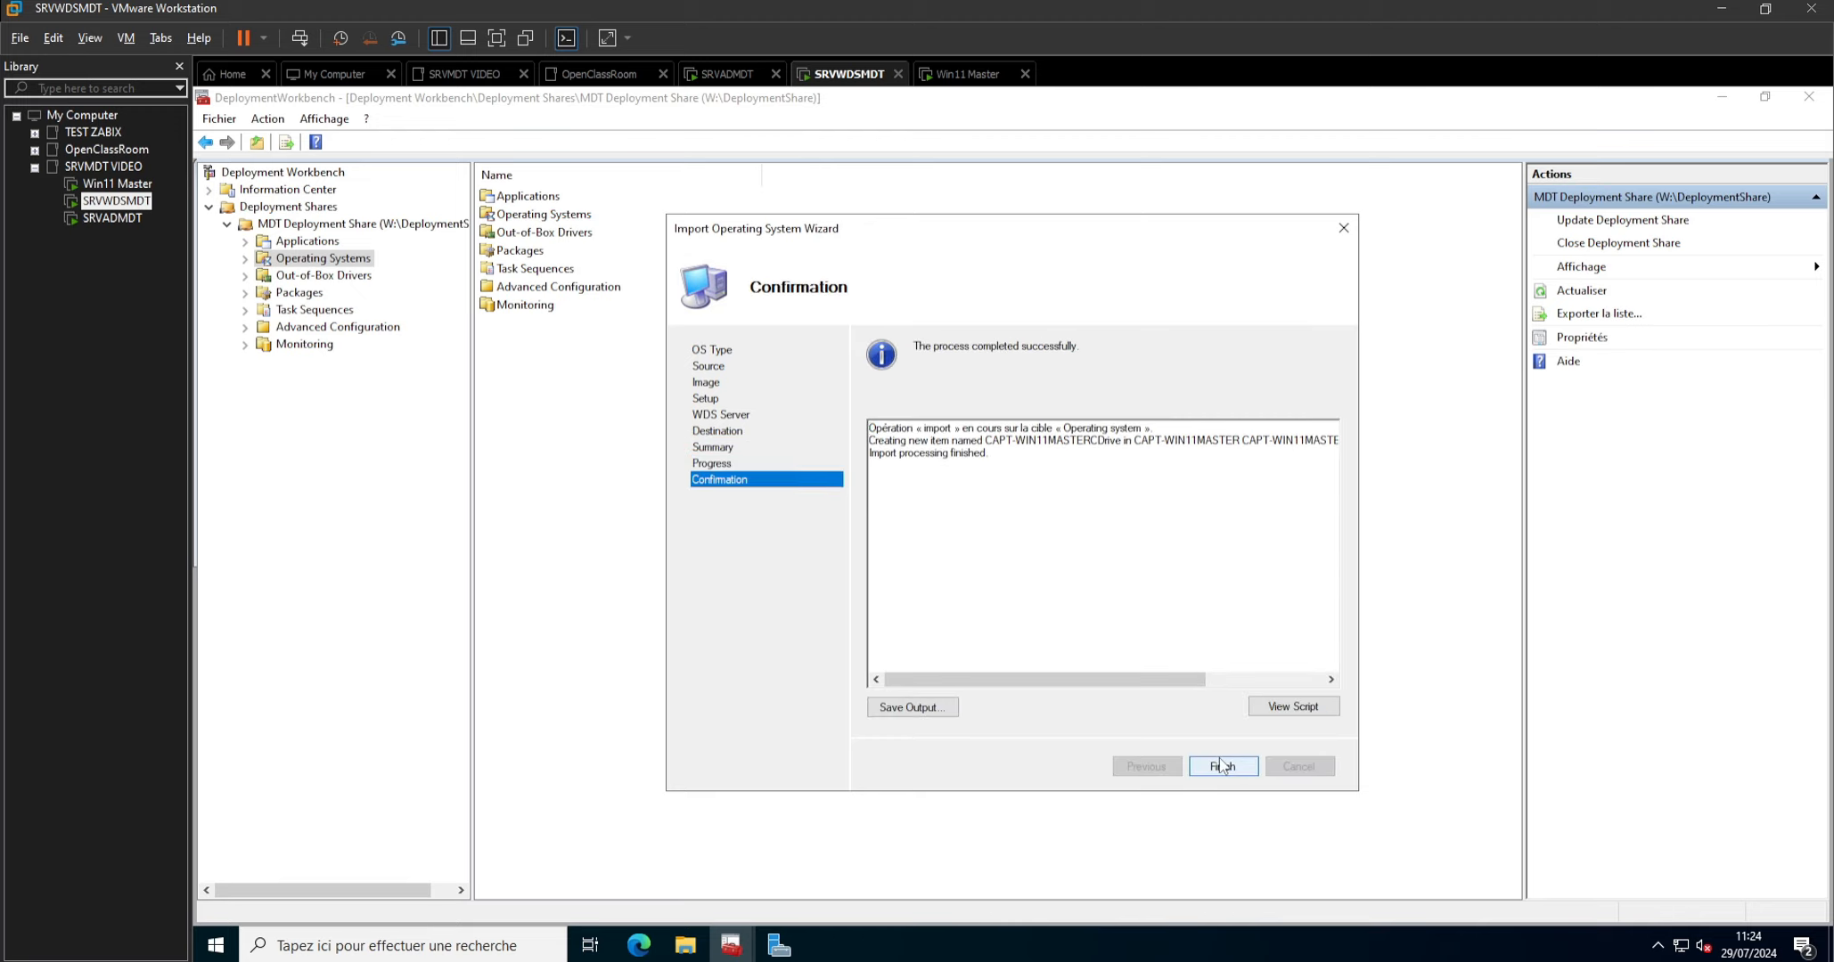
pyautogui.click(1221, 766)
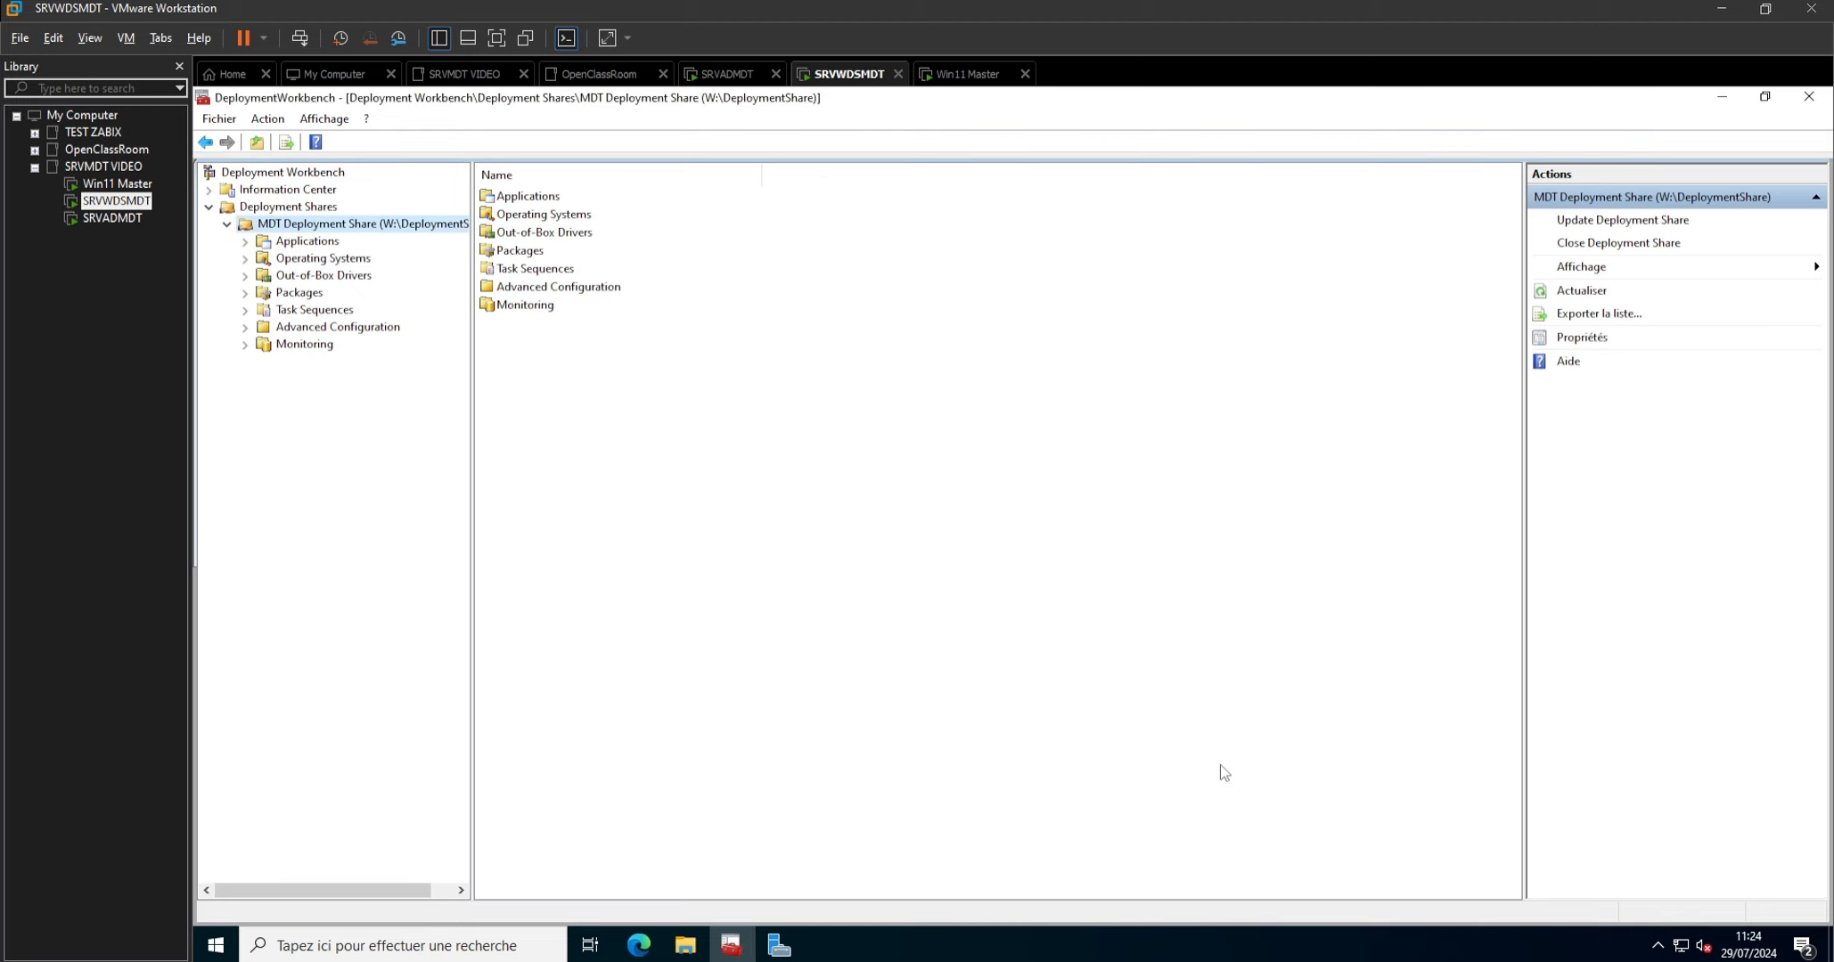
# Start a new task sequence with the ID "Install Win11" and the name "Installer Win11 Master".
pyautogui.rightClick(331, 311)
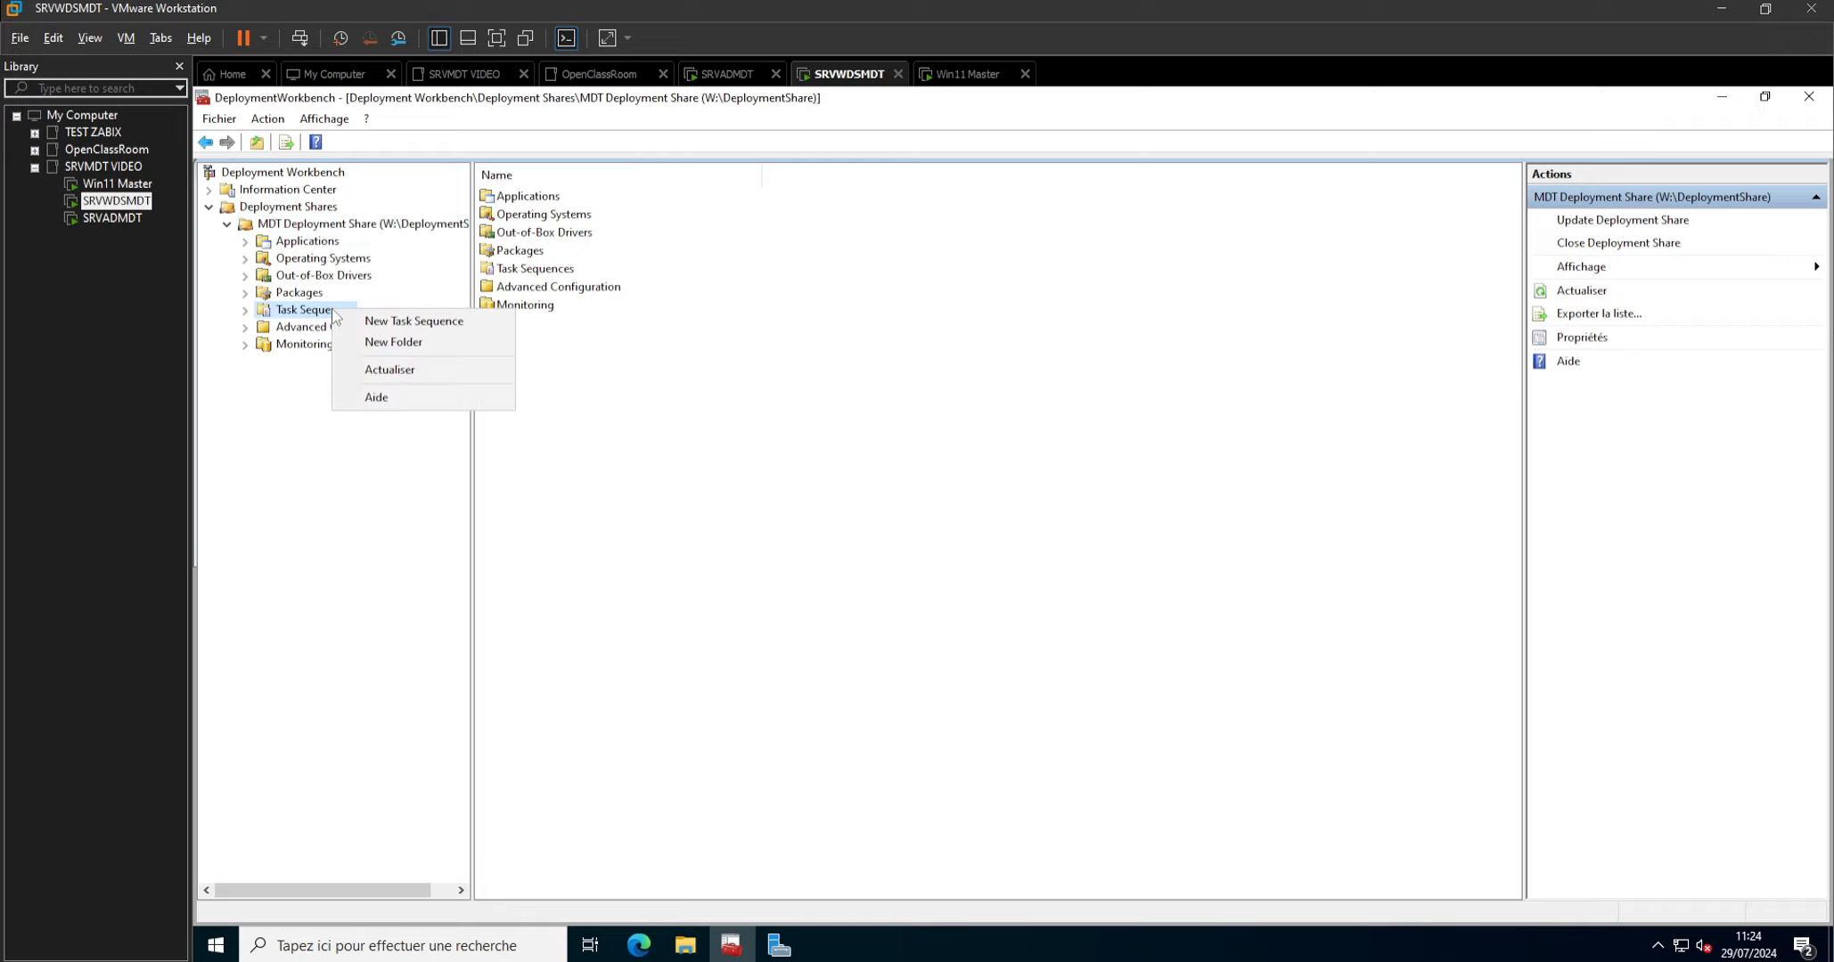
pyautogui.click(385, 324)
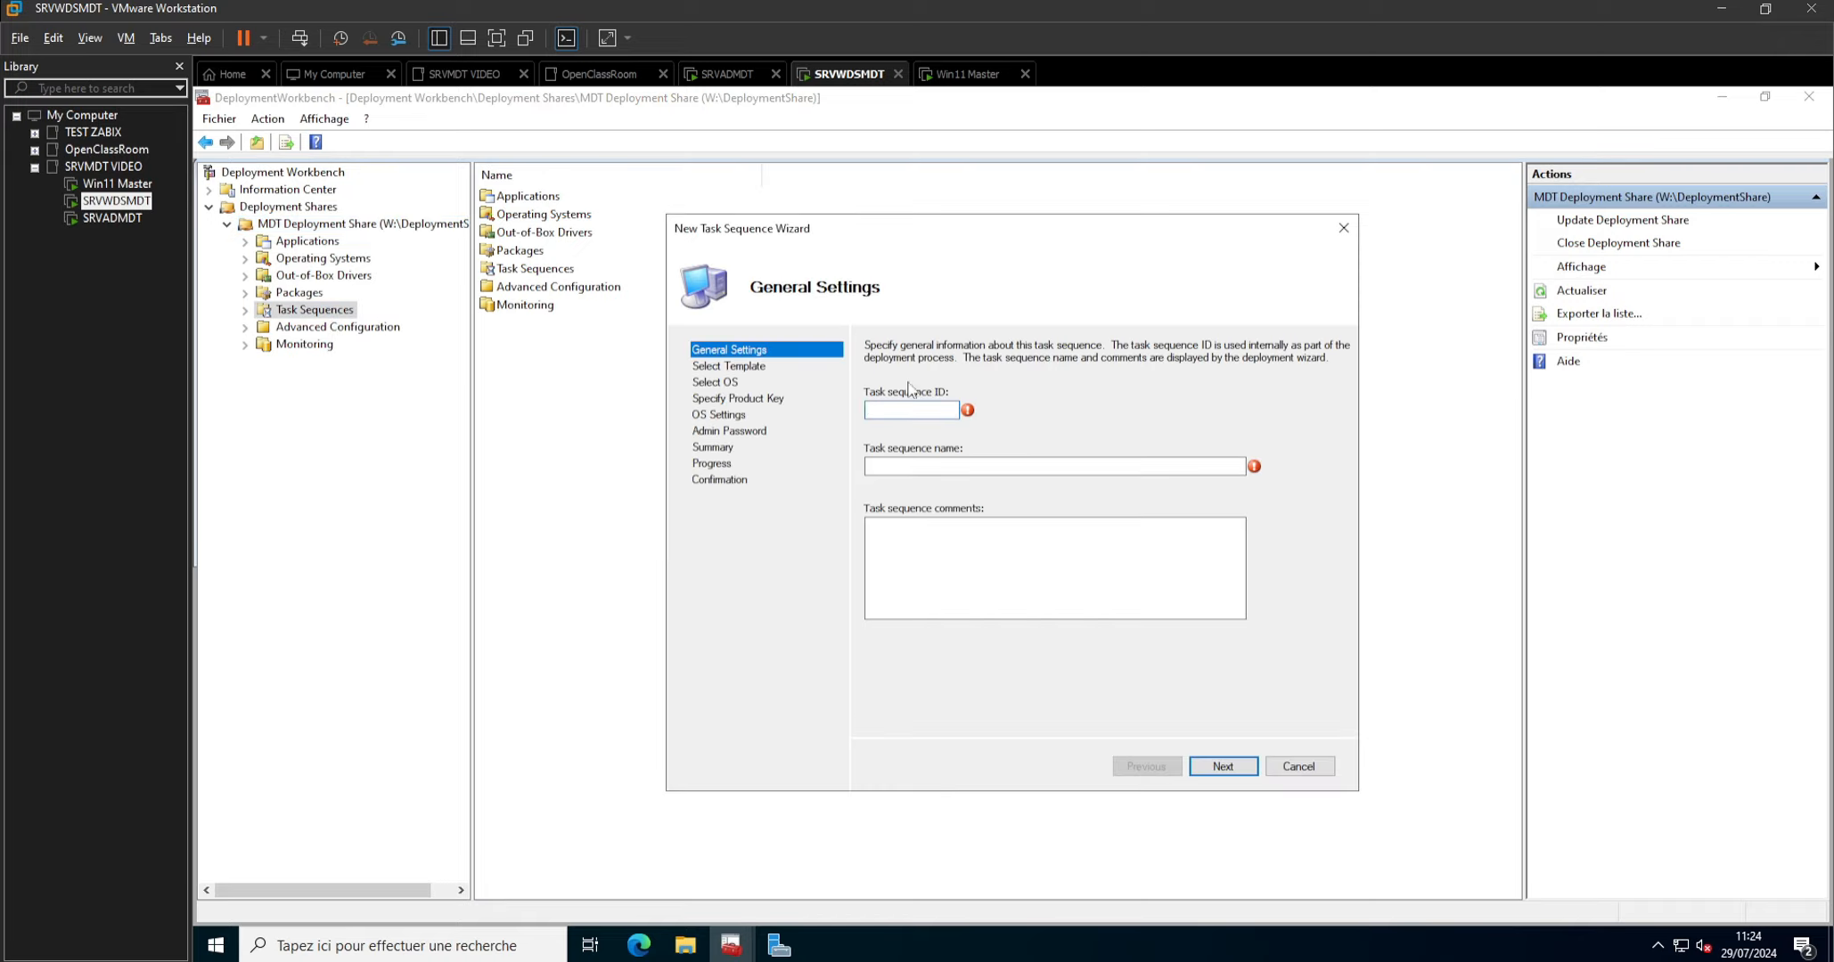
pyautogui.write('Install Win11')
pyautogui.press('Tab')
pyautogui.write('Installer Win')
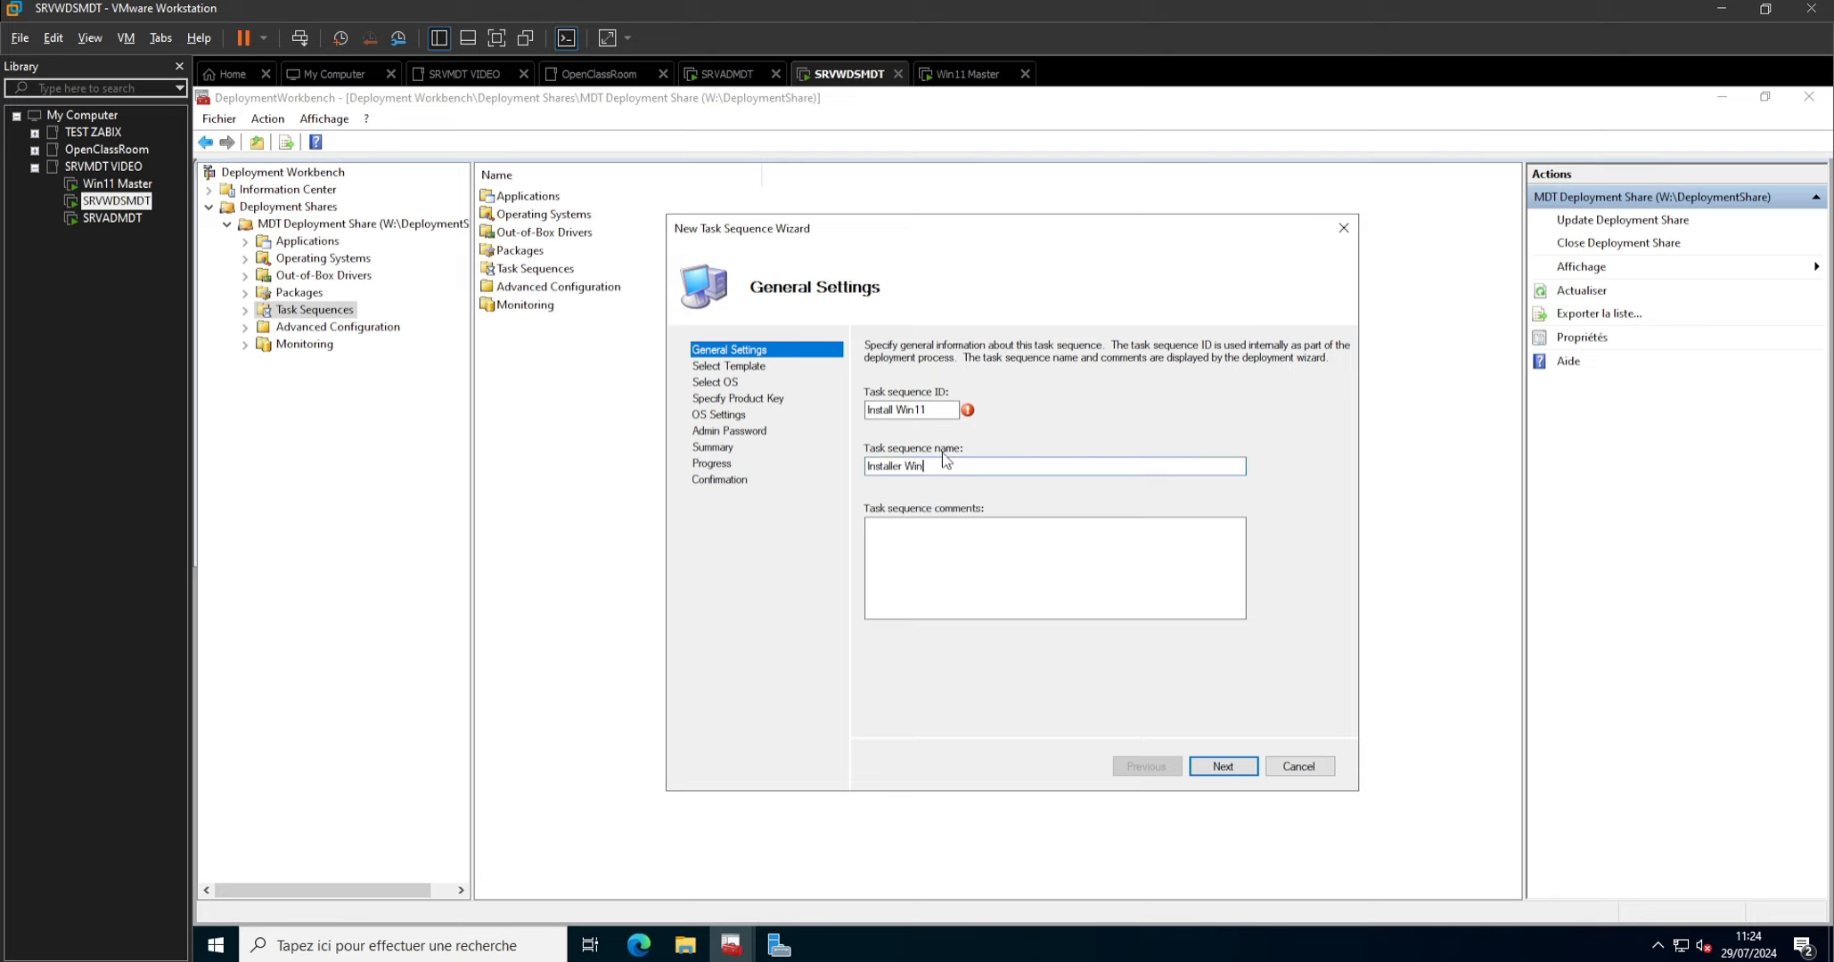
pyautogui.write('11 Master')
pyautogui.click(1223, 767)
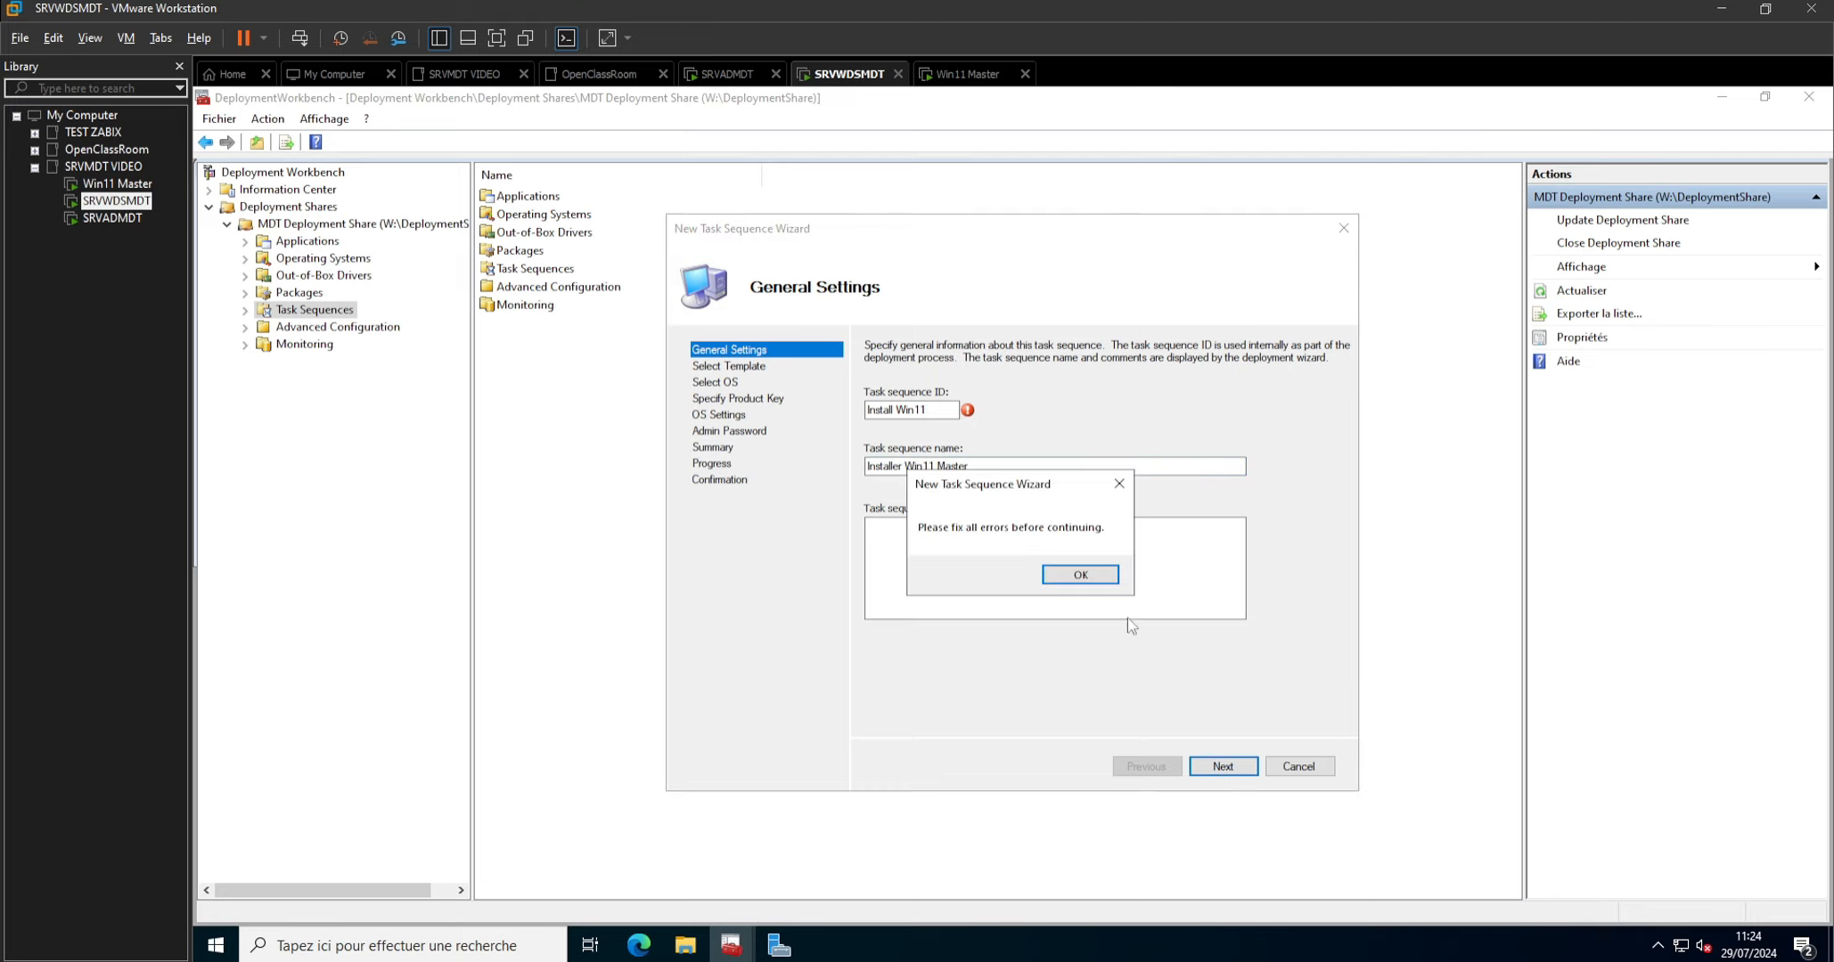
# Correct the task sequence ID to Install-Win11, replacing the space with a hyphen, and accept the general settings.
pyautogui.click(1080, 574)
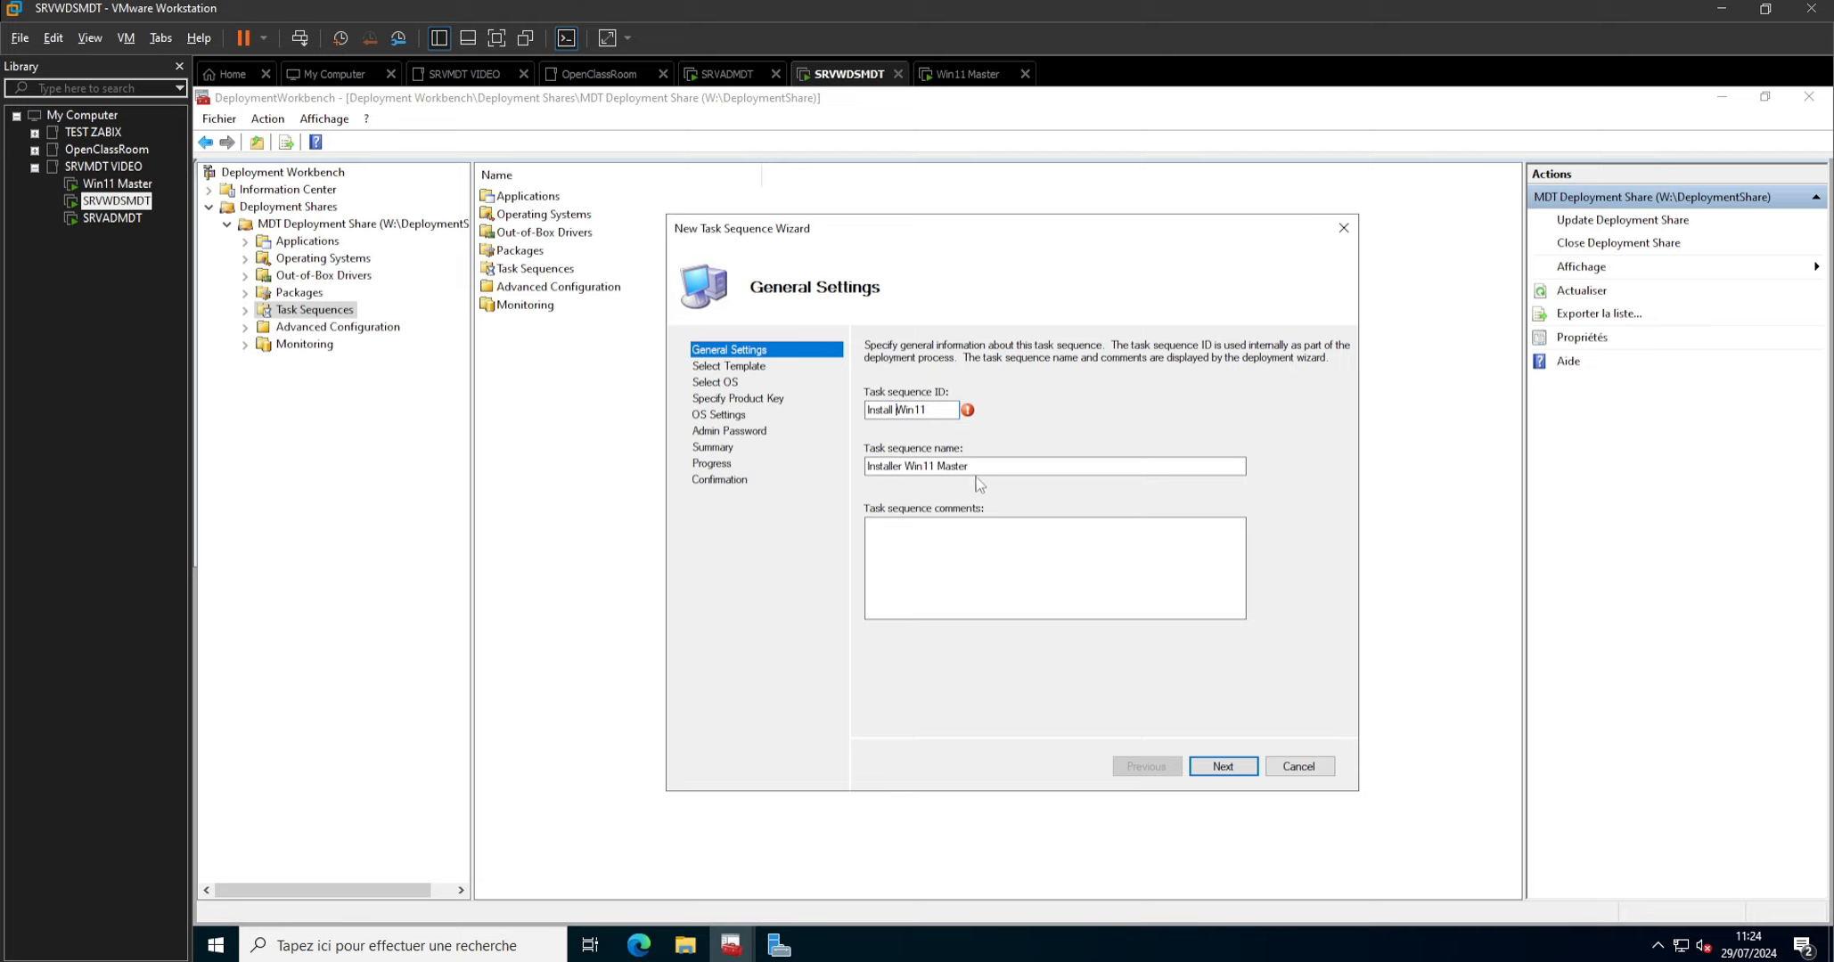
pyautogui.press('BackSpace')
pyautogui.write('-')
pyautogui.click(1223, 768)
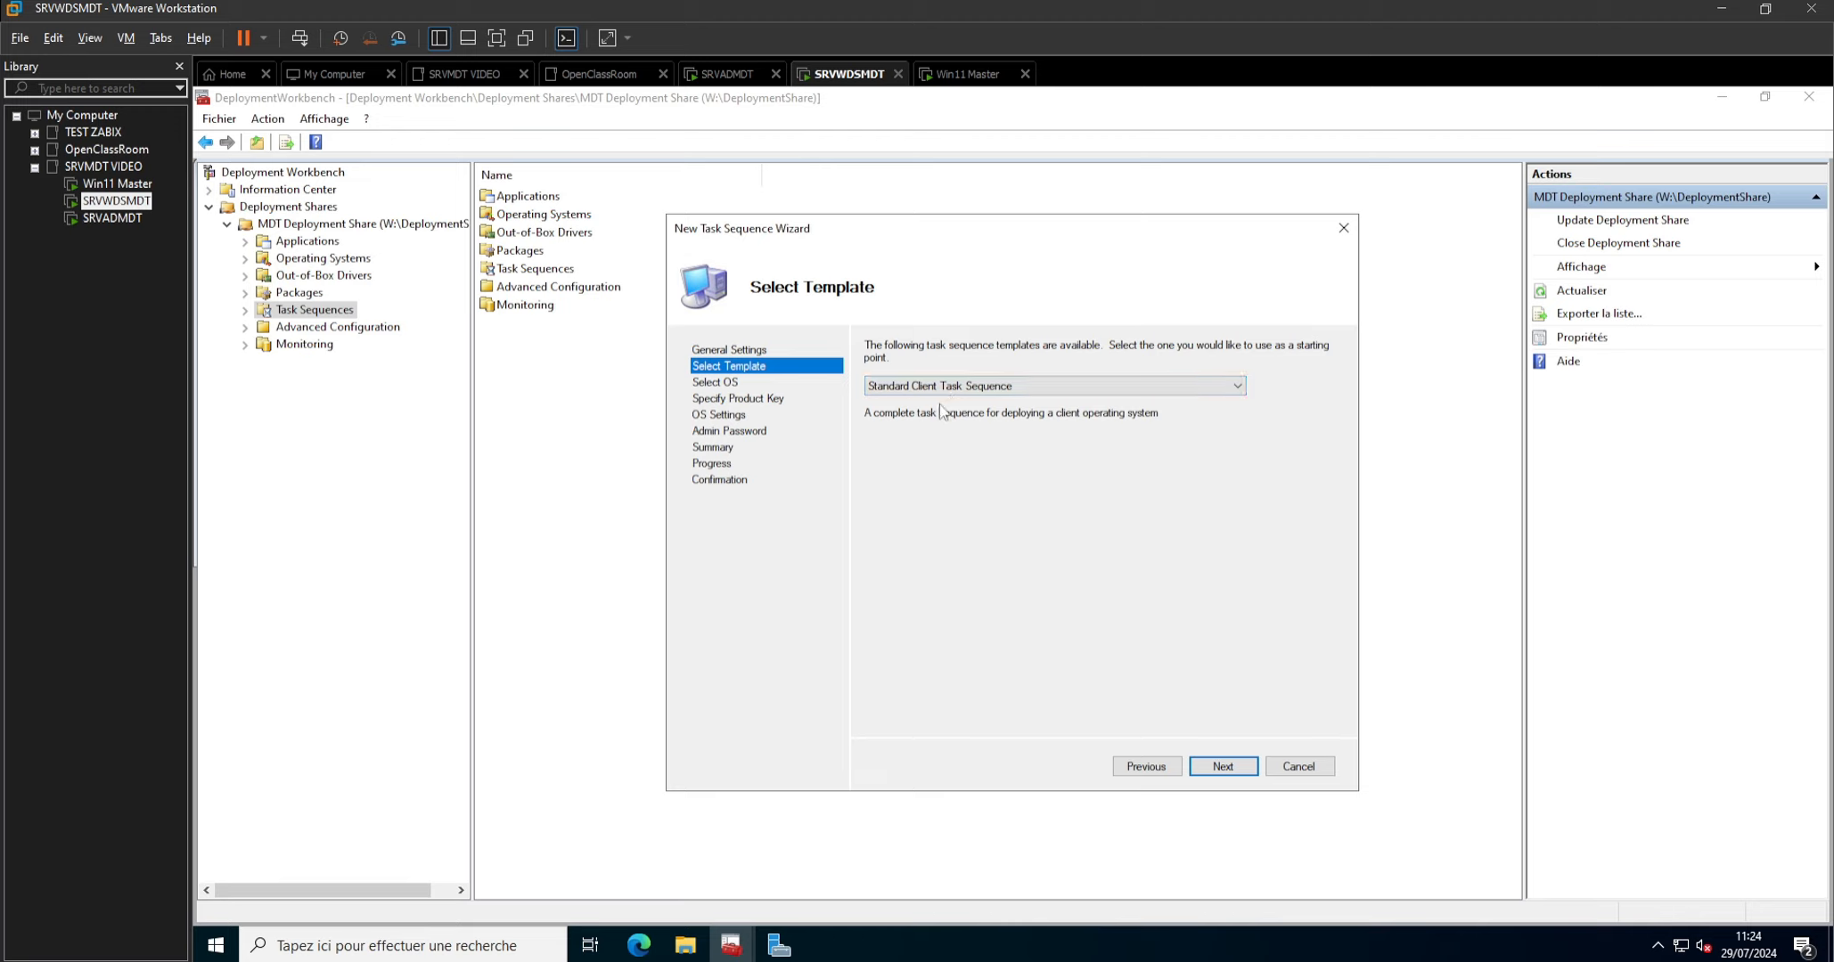
# Use the Standard Client Task Sequence template with the CAPT-WIN11MASTER.wim operating system and specify no product key.
pyautogui.click(1223, 768)
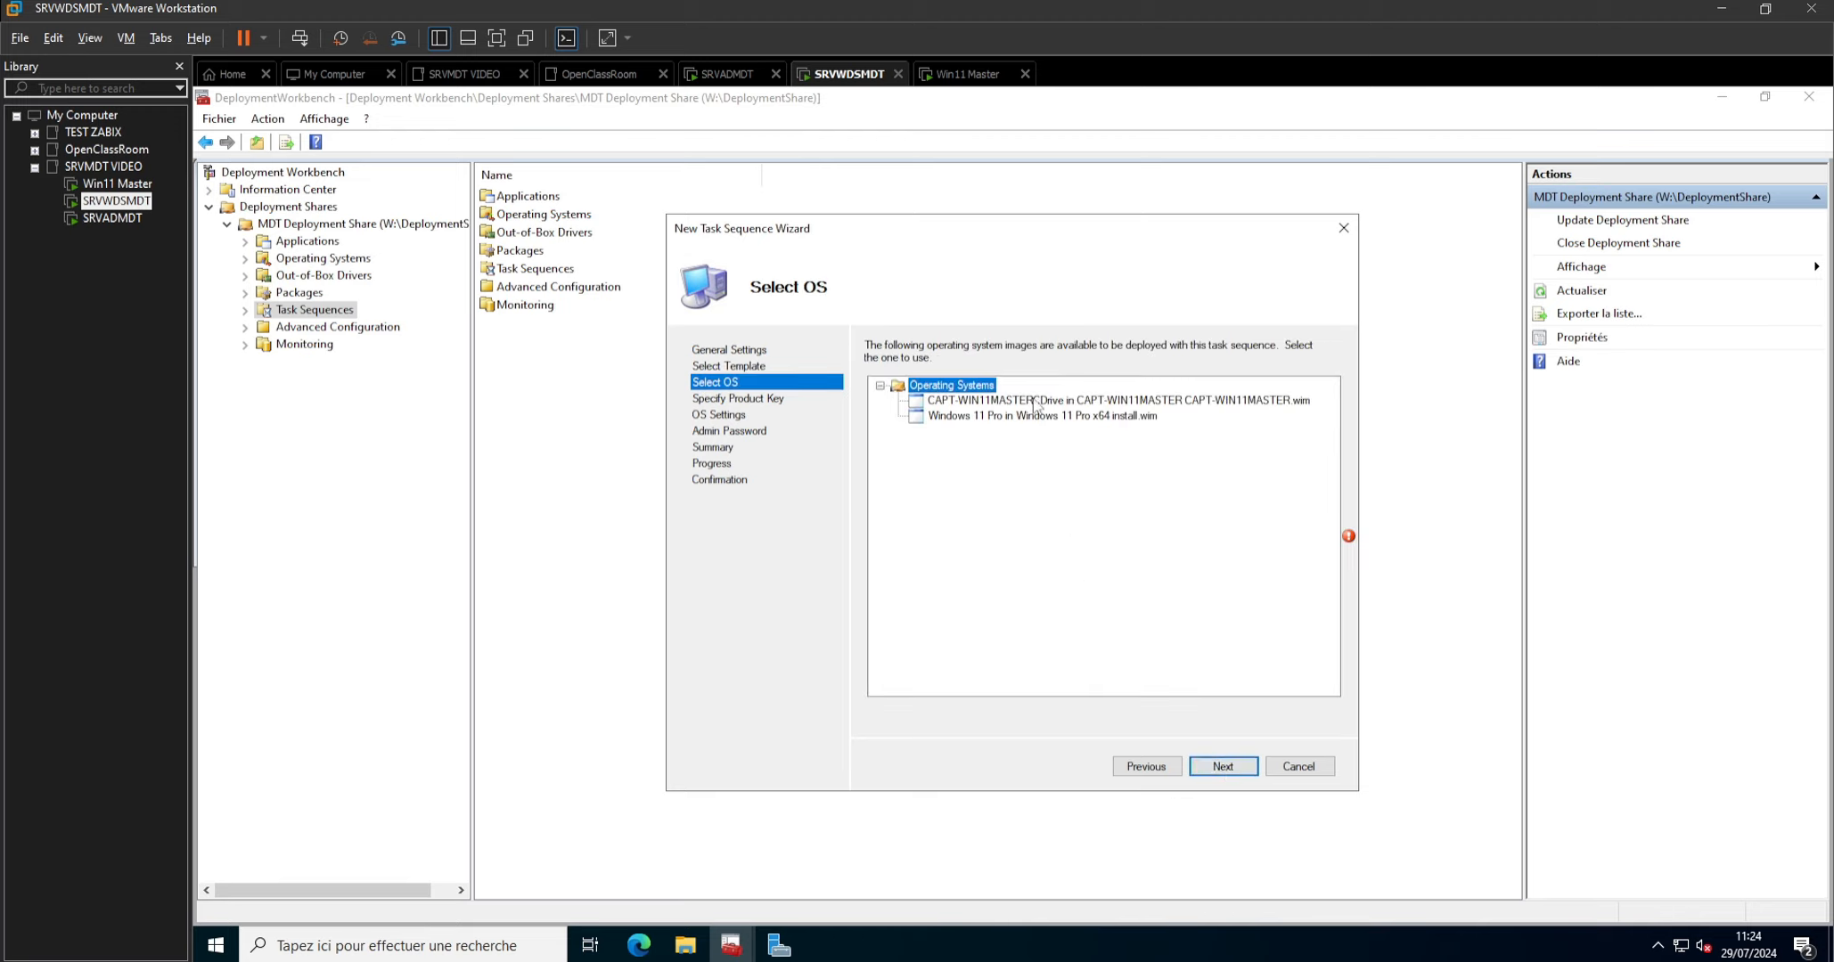
pyautogui.click(1036, 403)
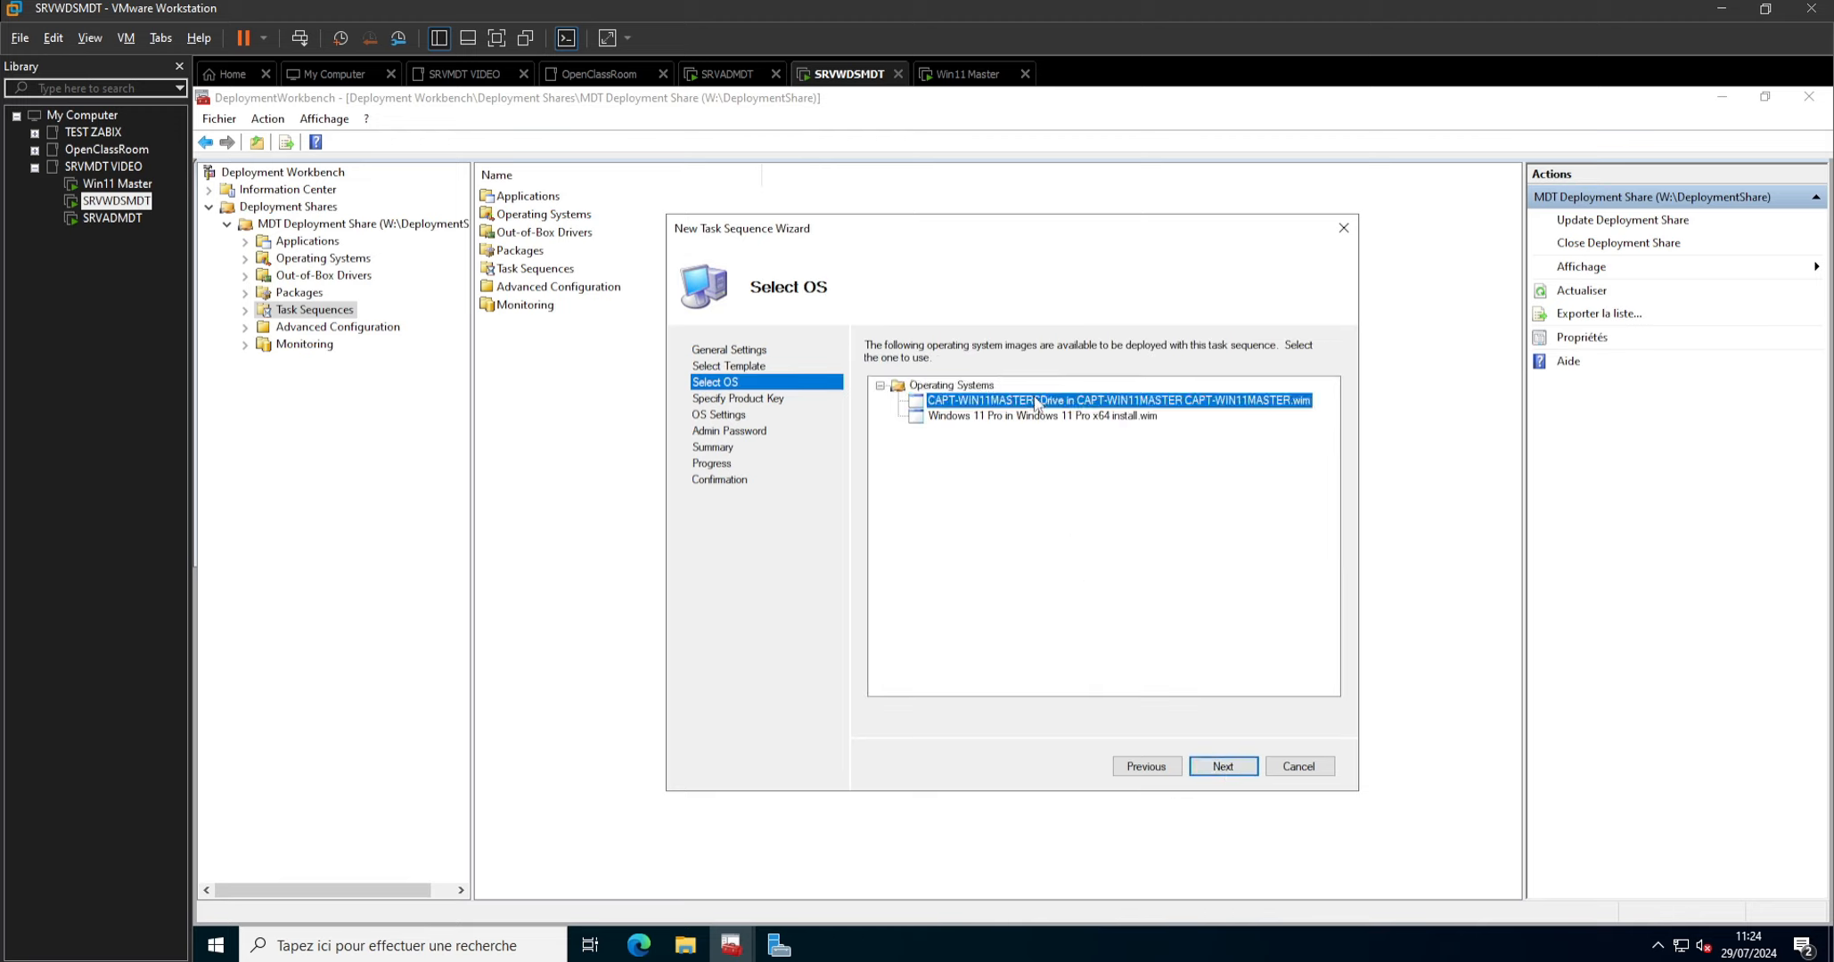
pyautogui.click(1227, 769)
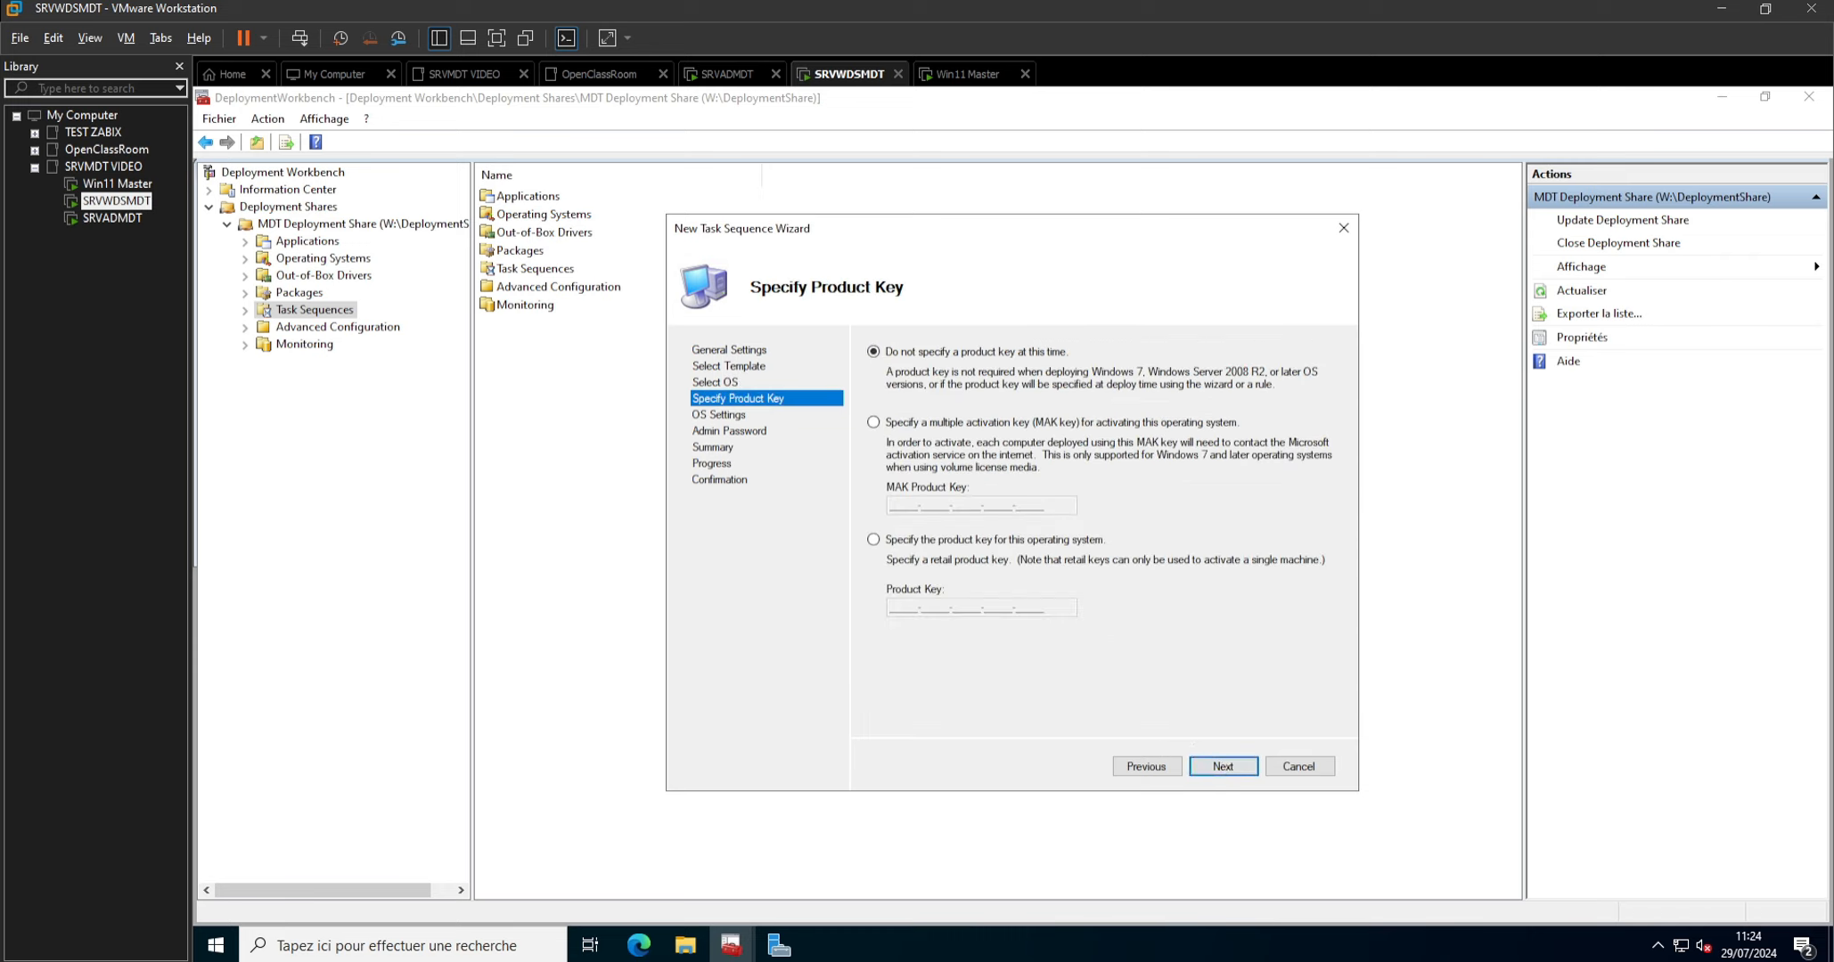
pyautogui.click(1214, 770)
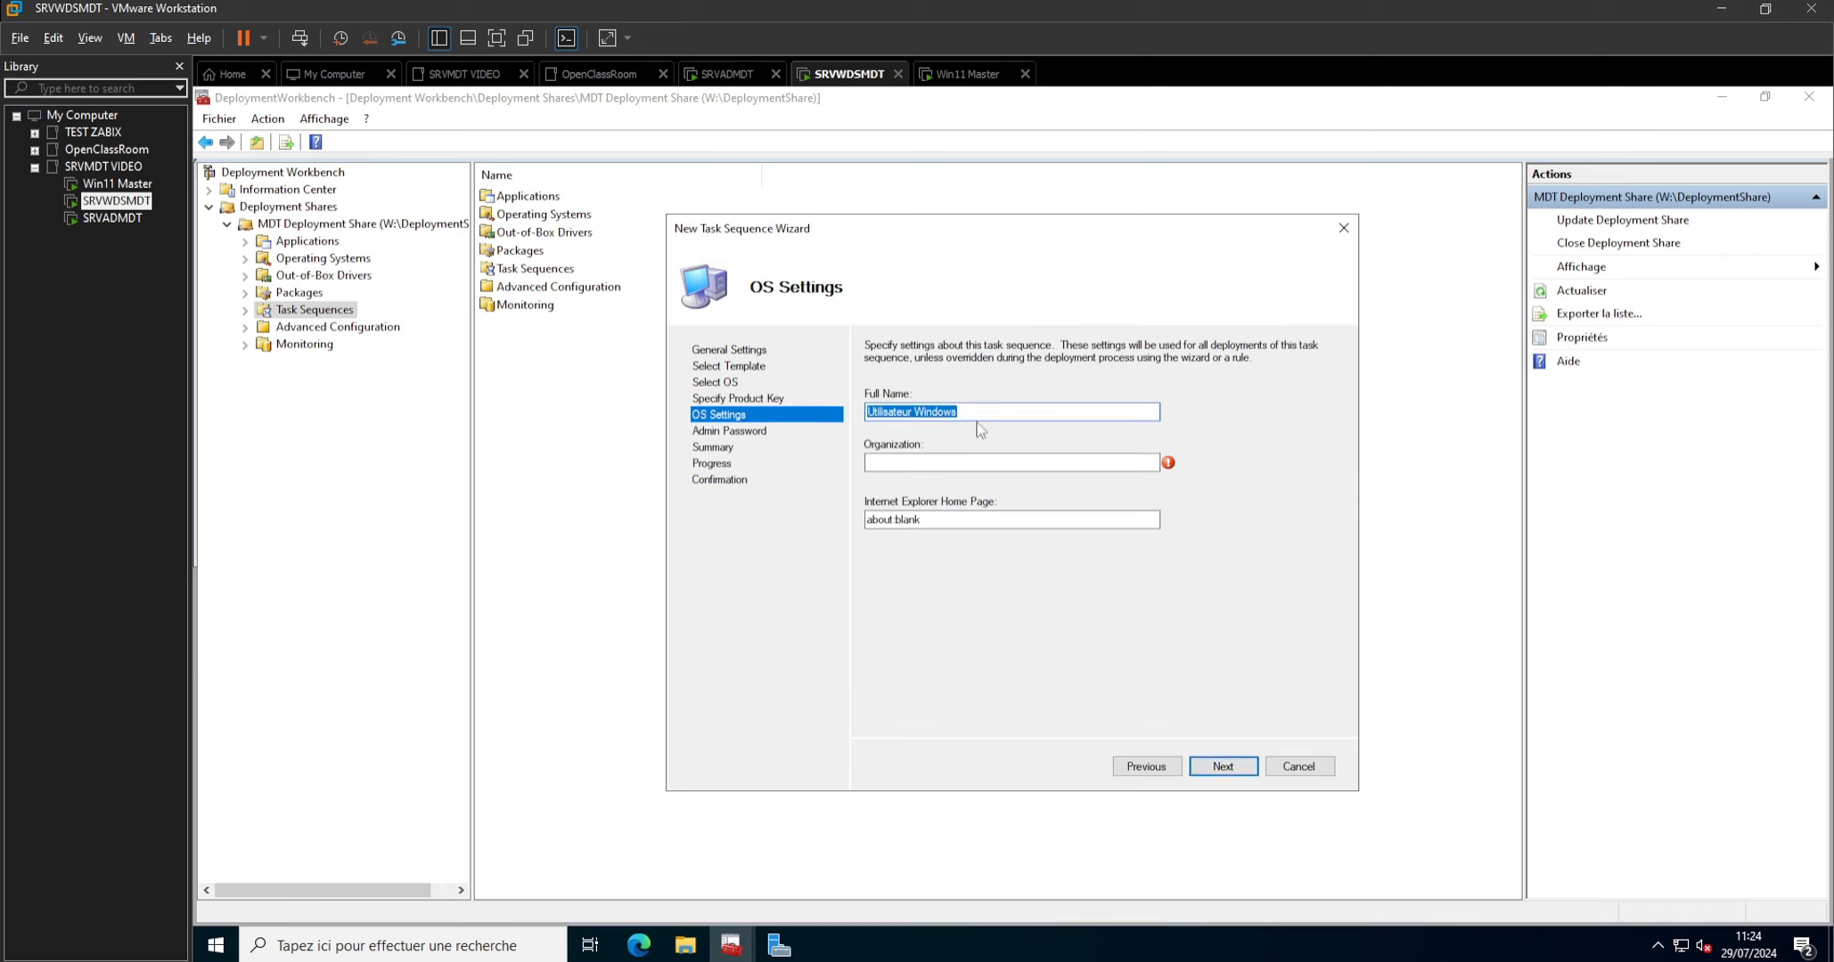
# Set the task sequence's full name to Administrateur and its organization to LABTEST.
pyautogui.write('Administrateur')
pyautogui.press('Tab')
pyautogui.write('LABTEST')
pyautogui.click(1225, 768)
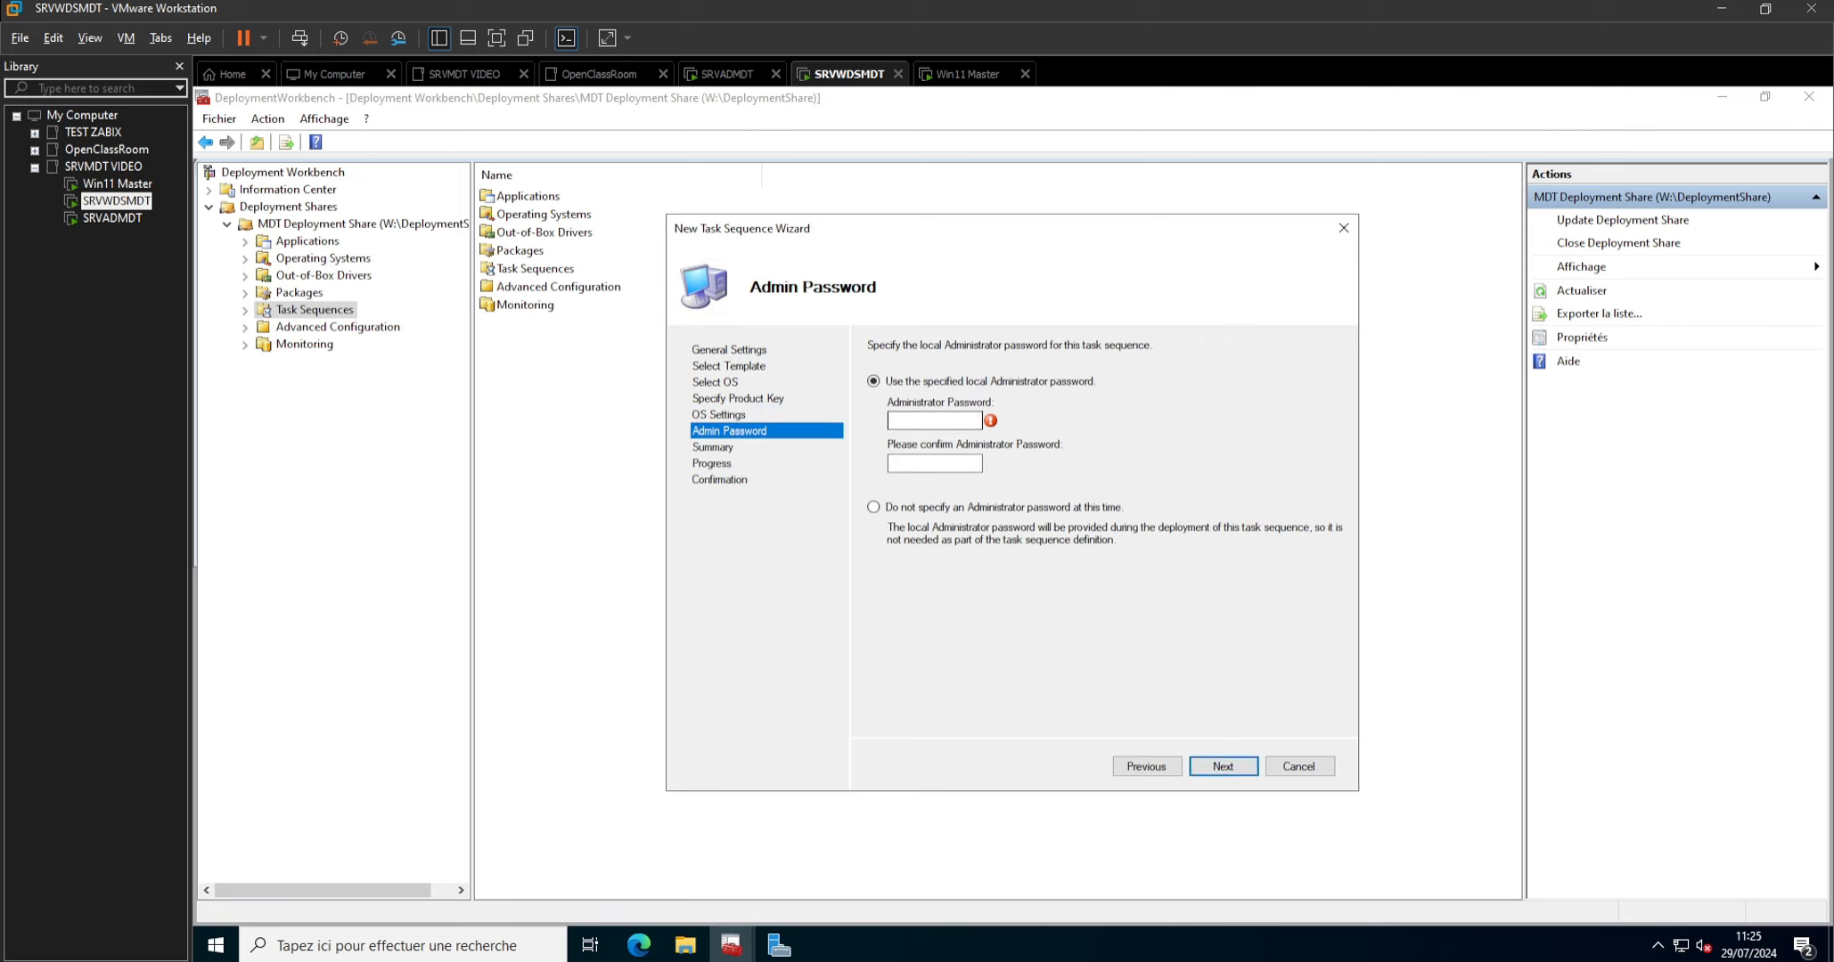
# Enter and confirm the local Administrator password, and finish creating the task sequence.
pyautogui.write('*********')
pyautogui.press('Tab')
pyautogui.write('**************')
pyautogui.click(1221, 767)
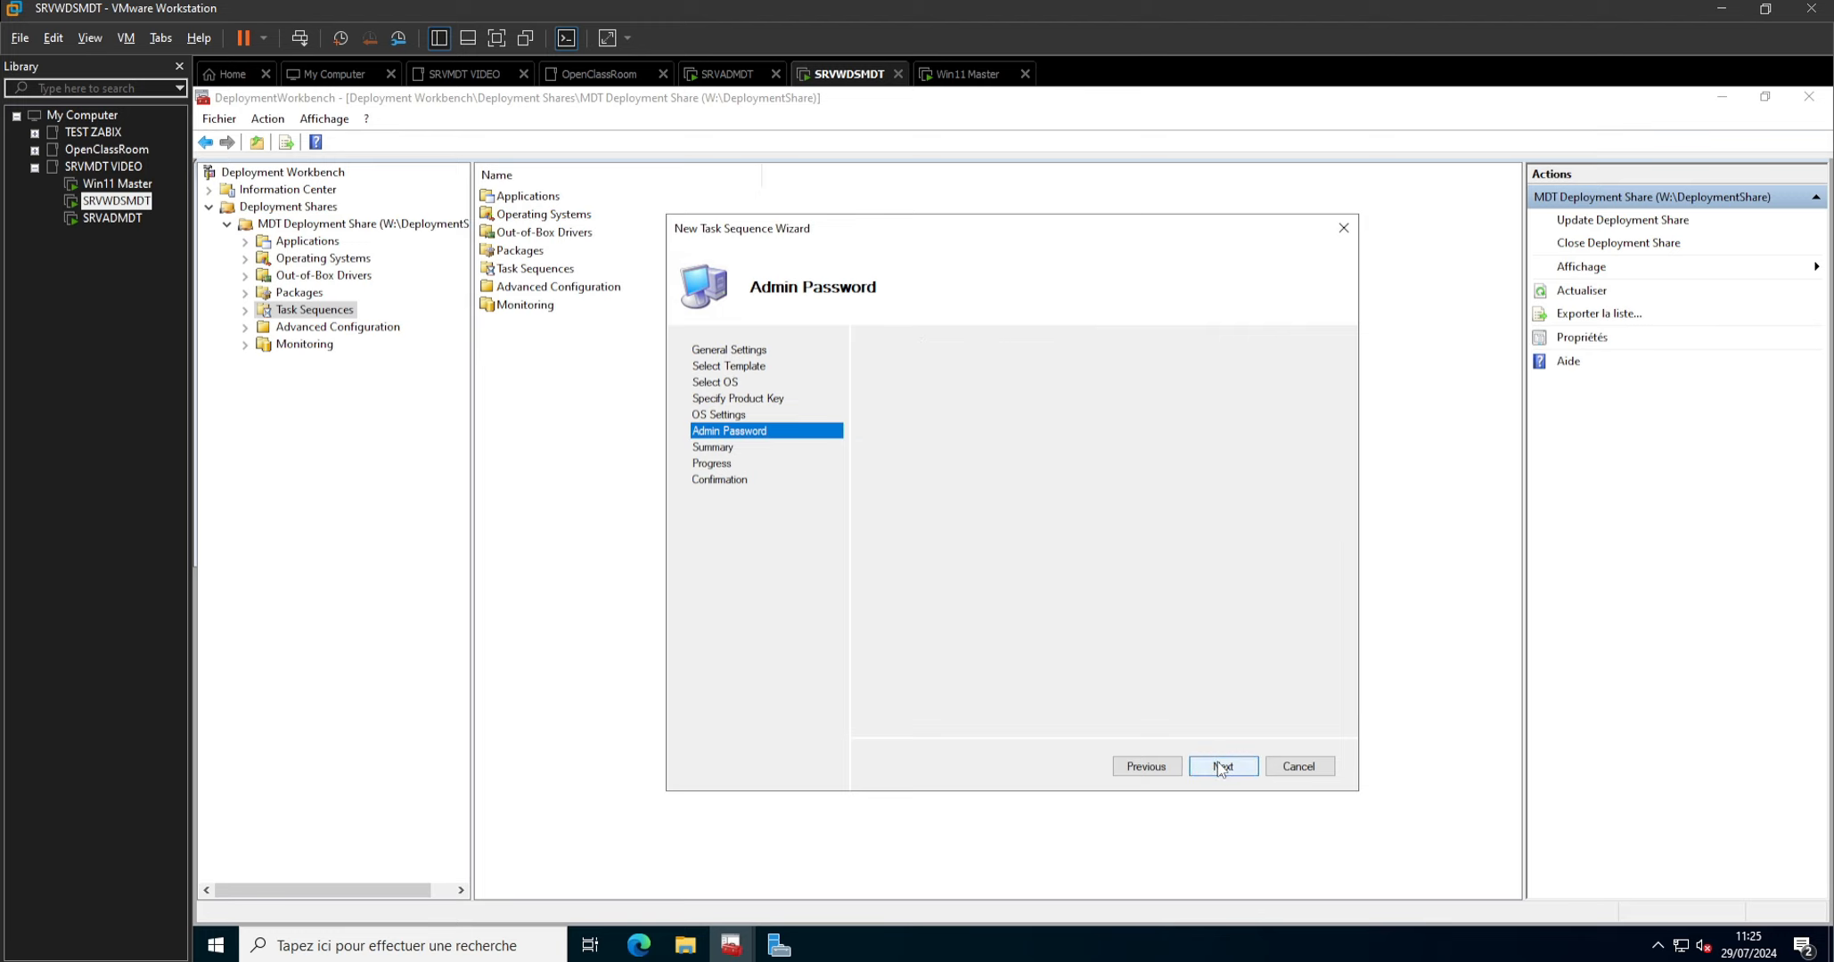
pyautogui.click(1221, 767)
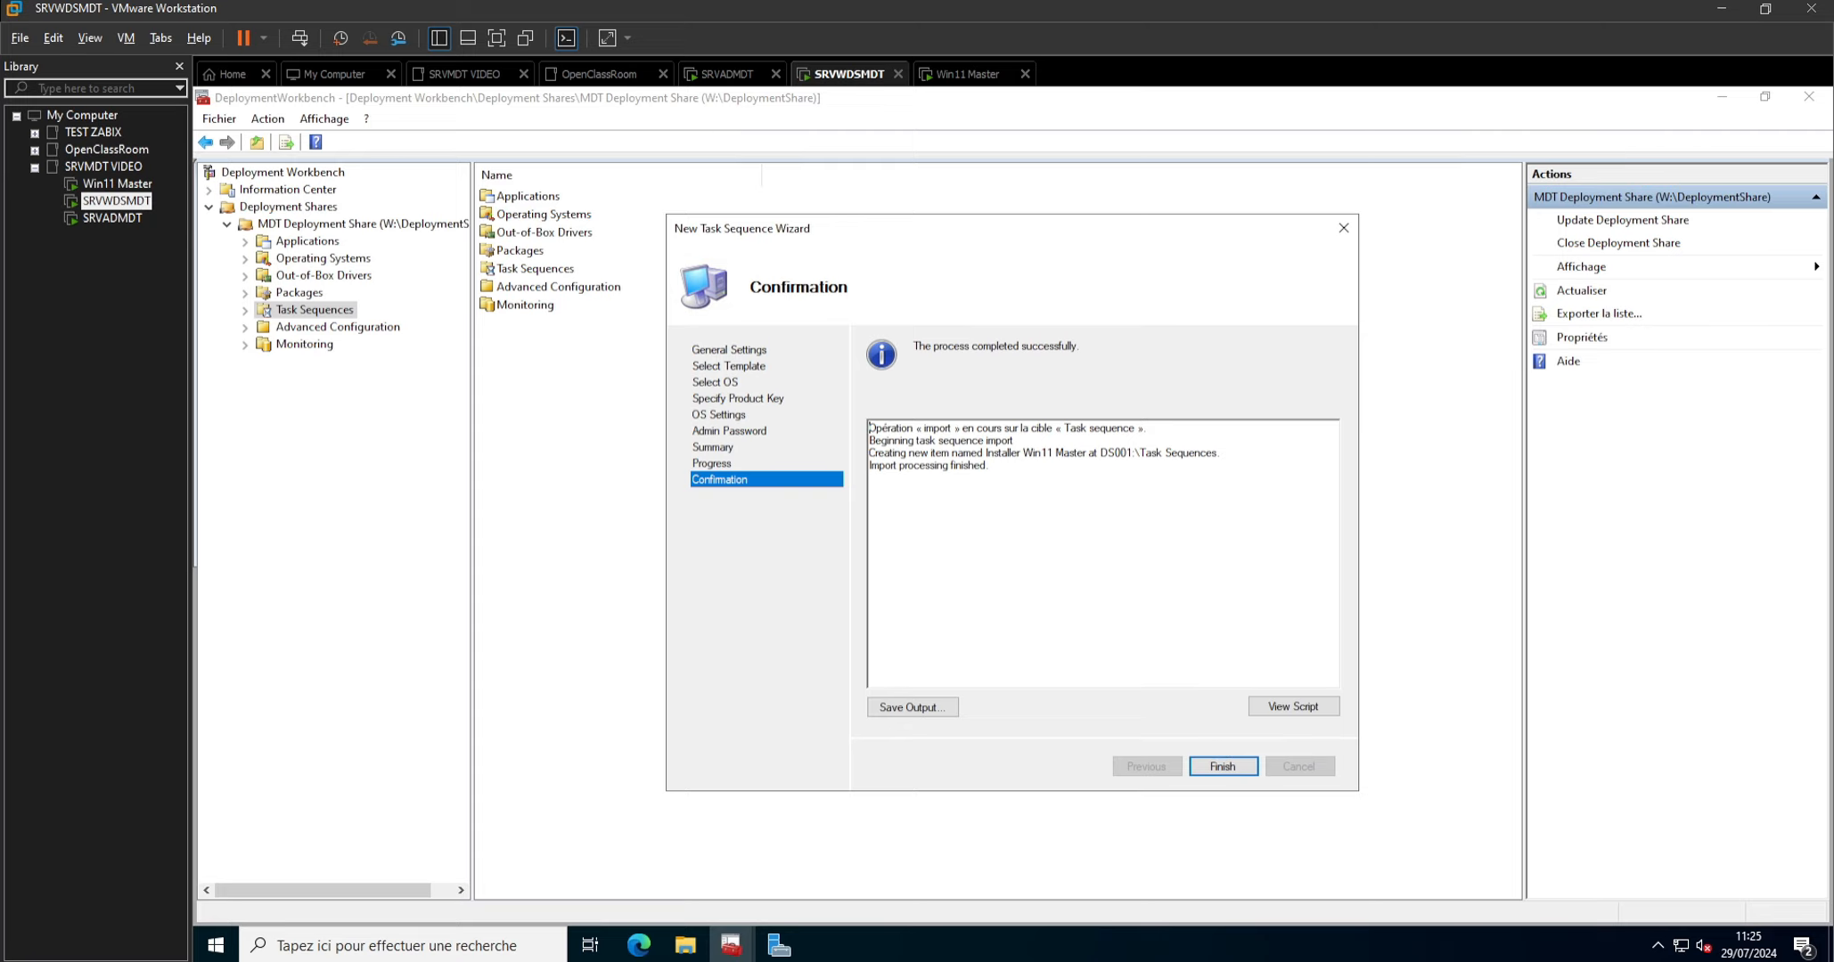
pyautogui.click(1222, 767)
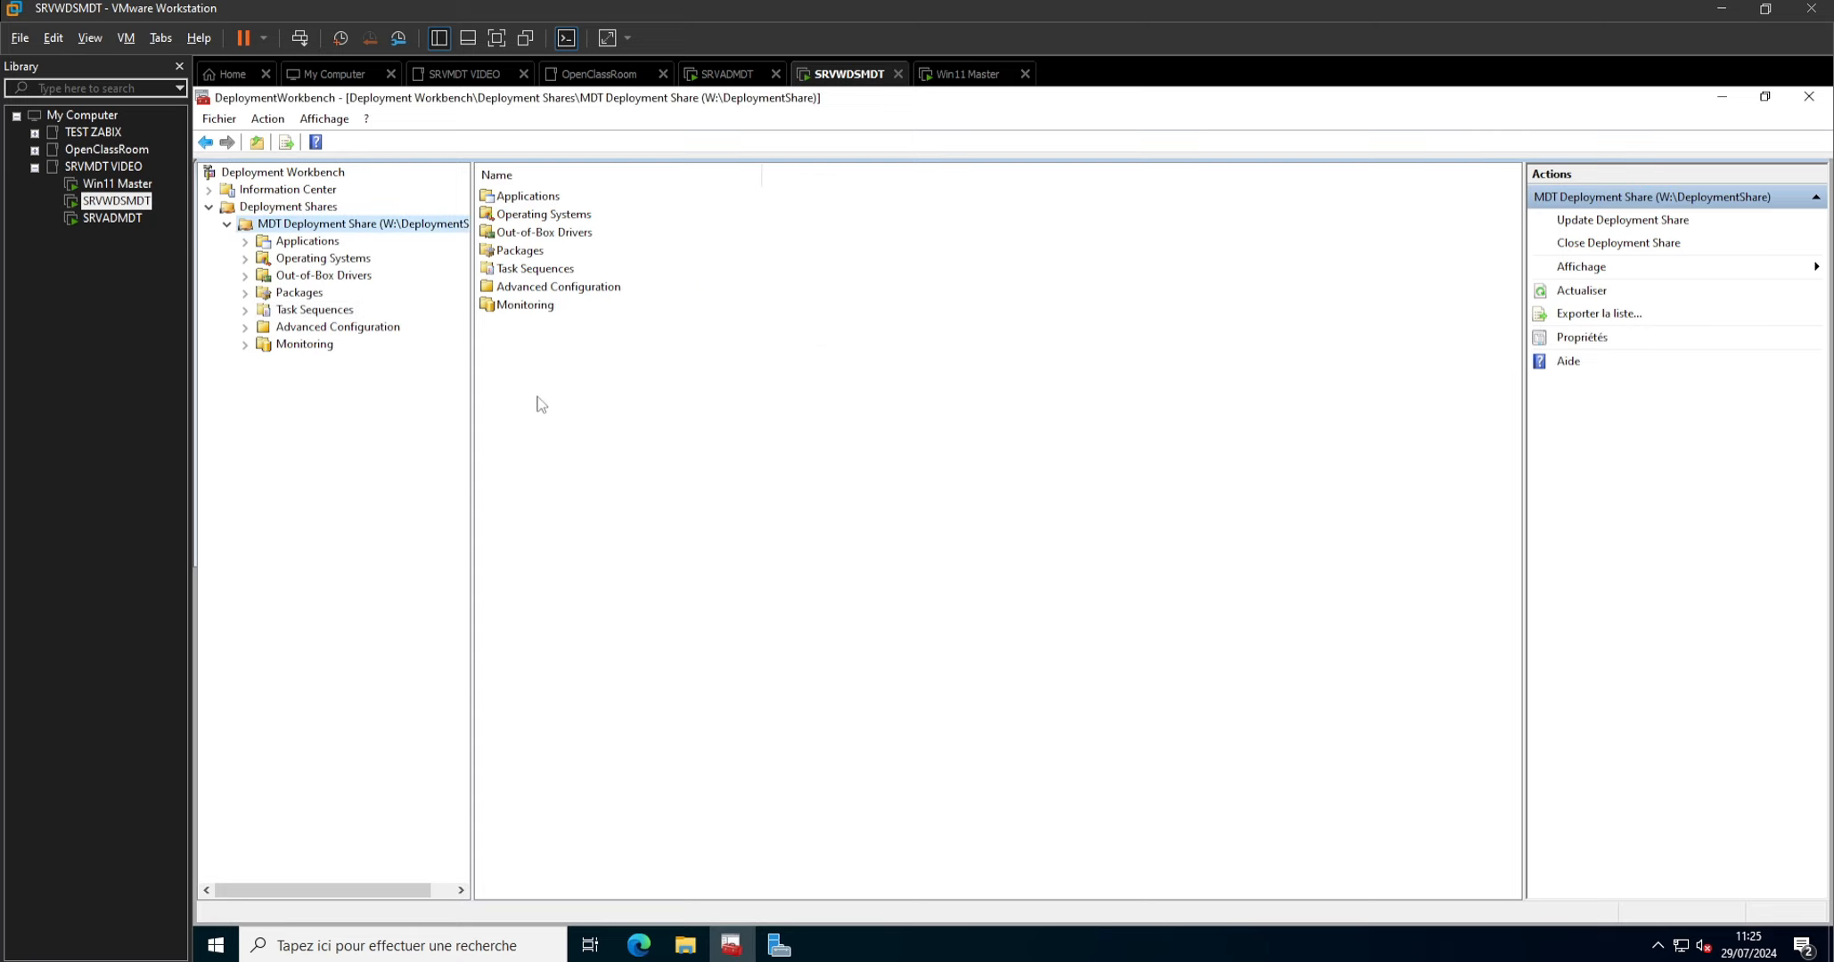
# Update the MDT Deployment Share using the option to optimize the boot image updating process, without compression.
pyautogui.rightClick(356, 229)
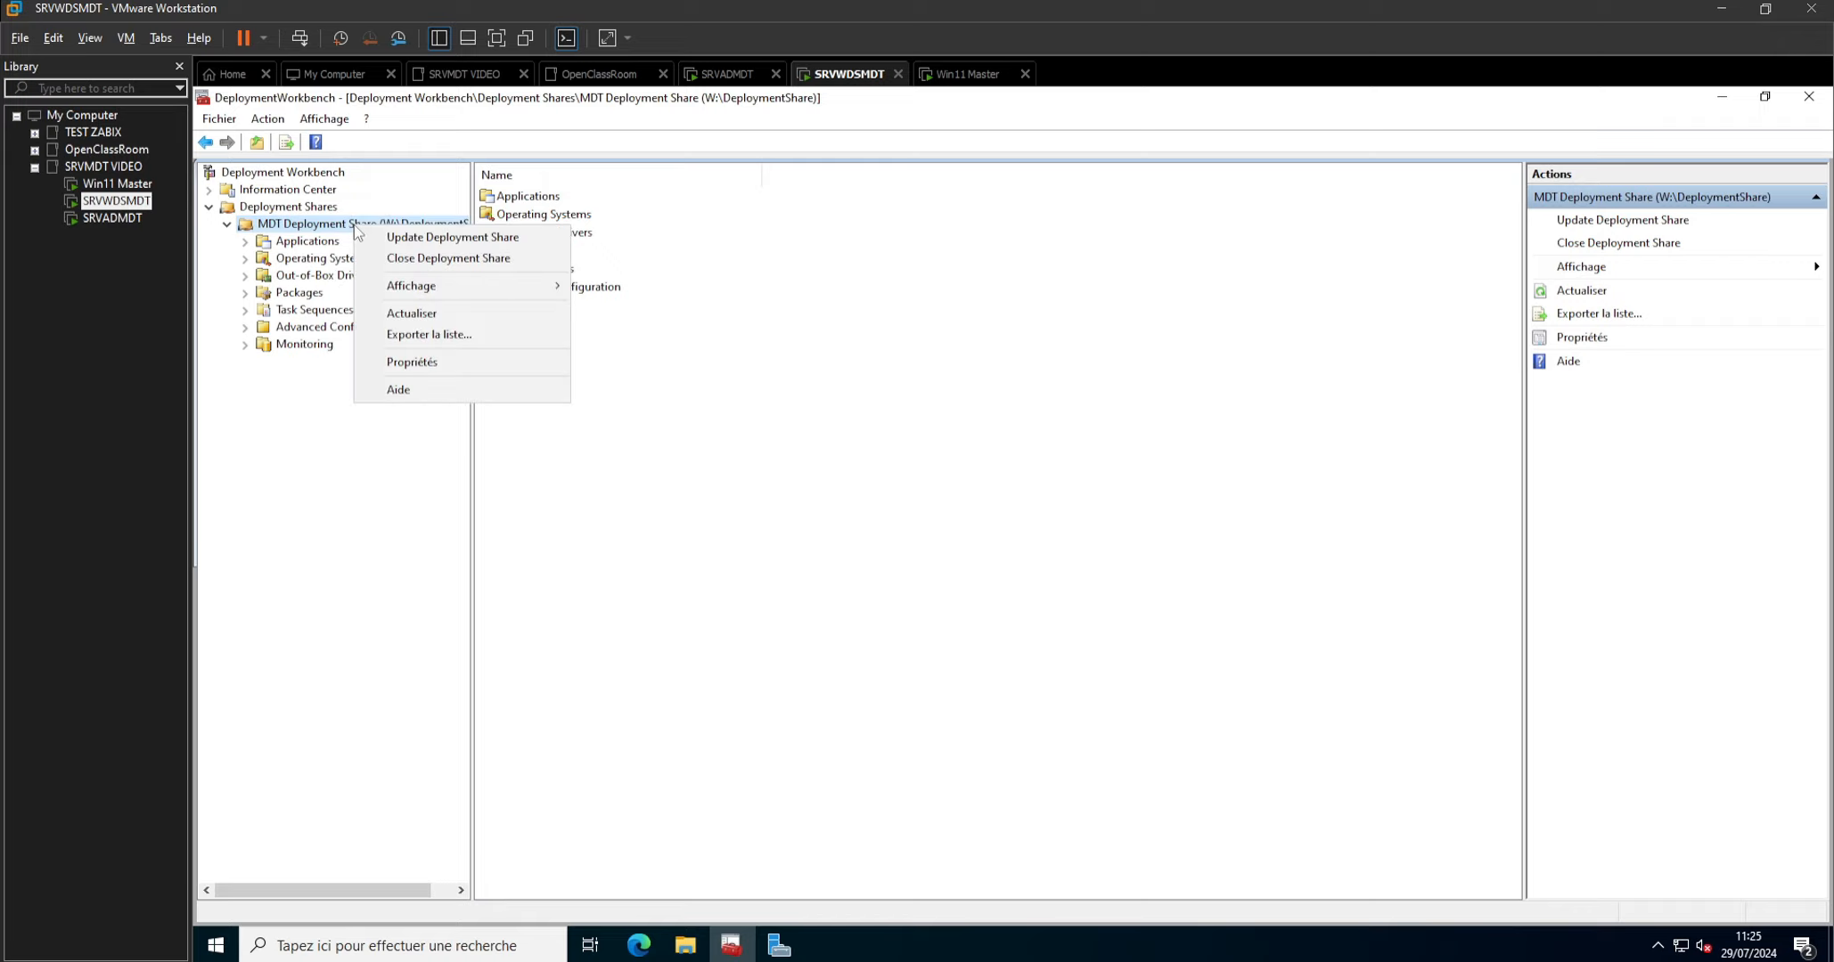
pyautogui.click(447, 239)
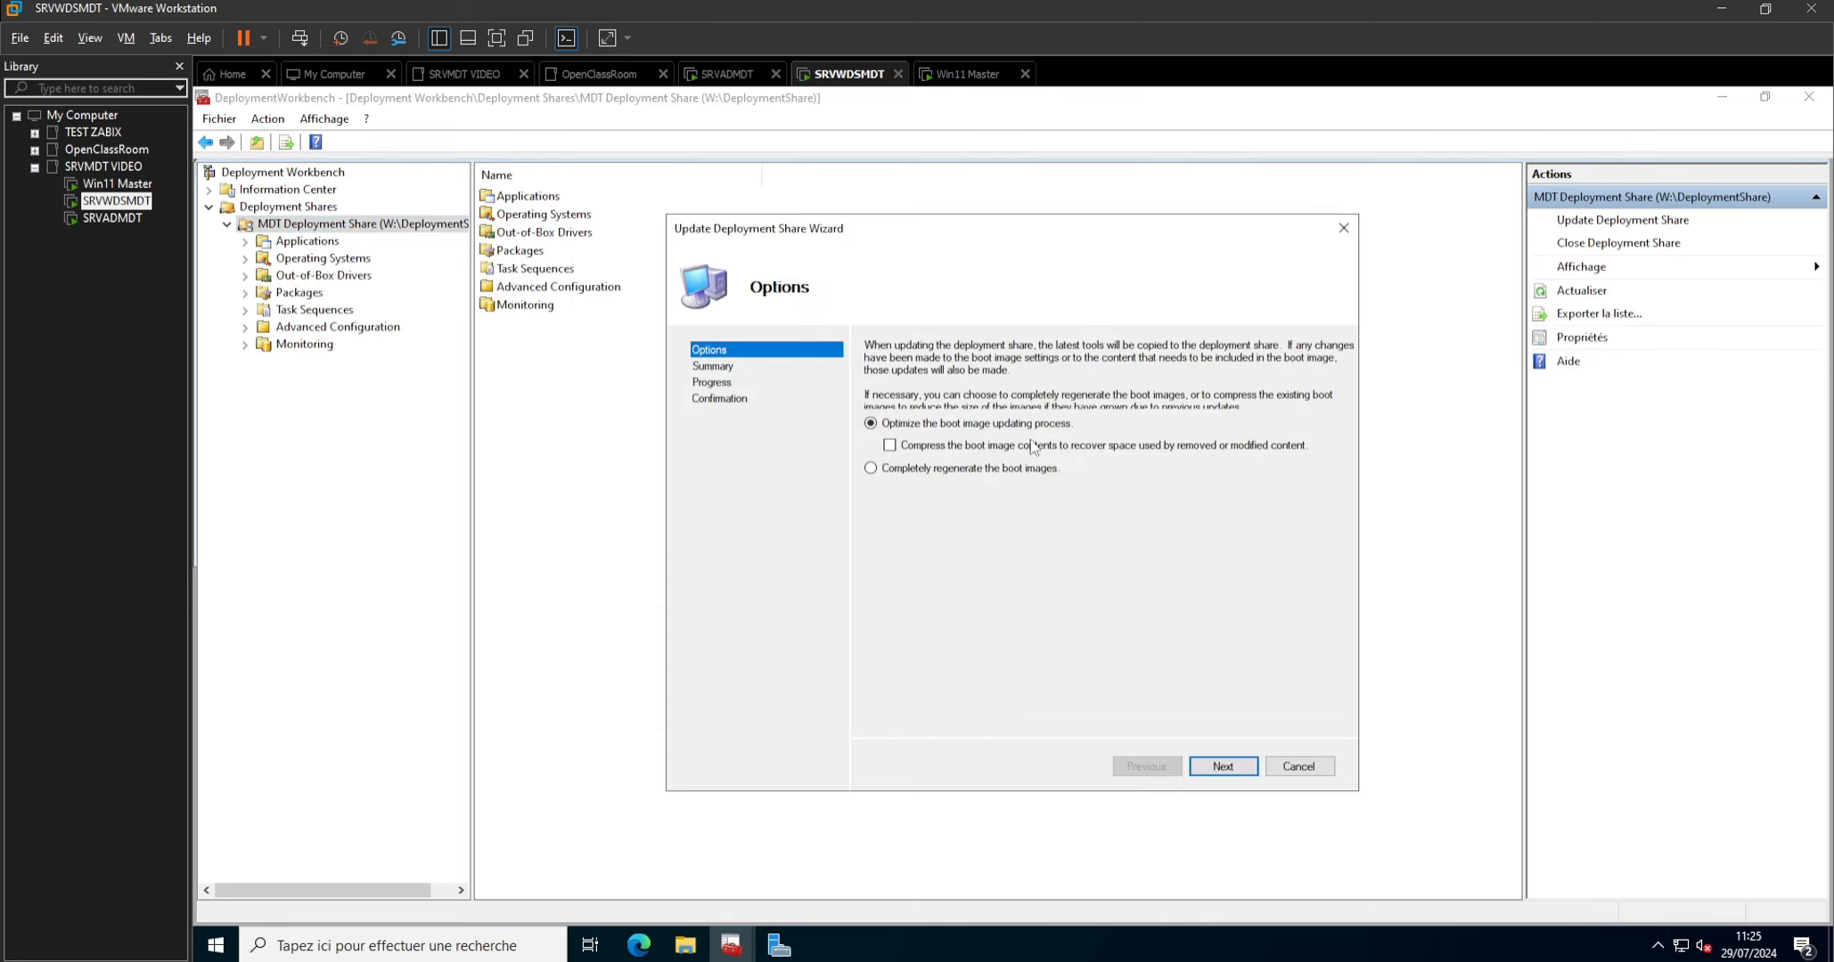
pyautogui.click(1221, 767)
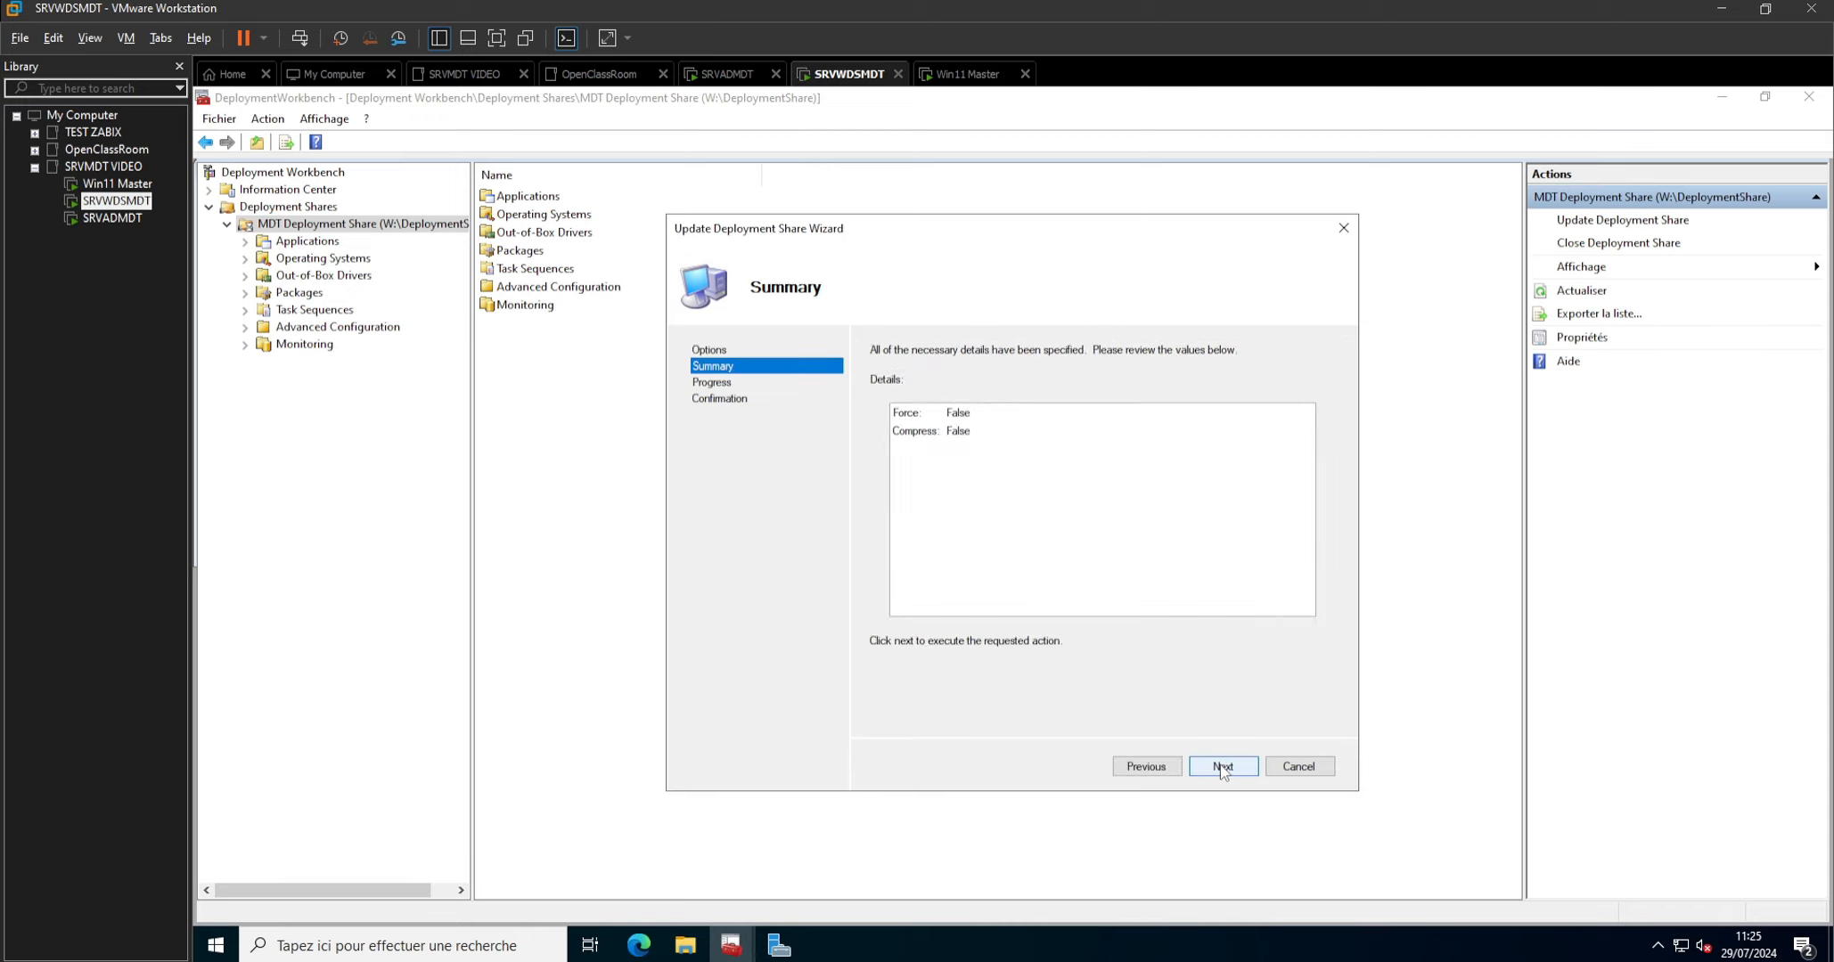
pyautogui.click(1222, 766)
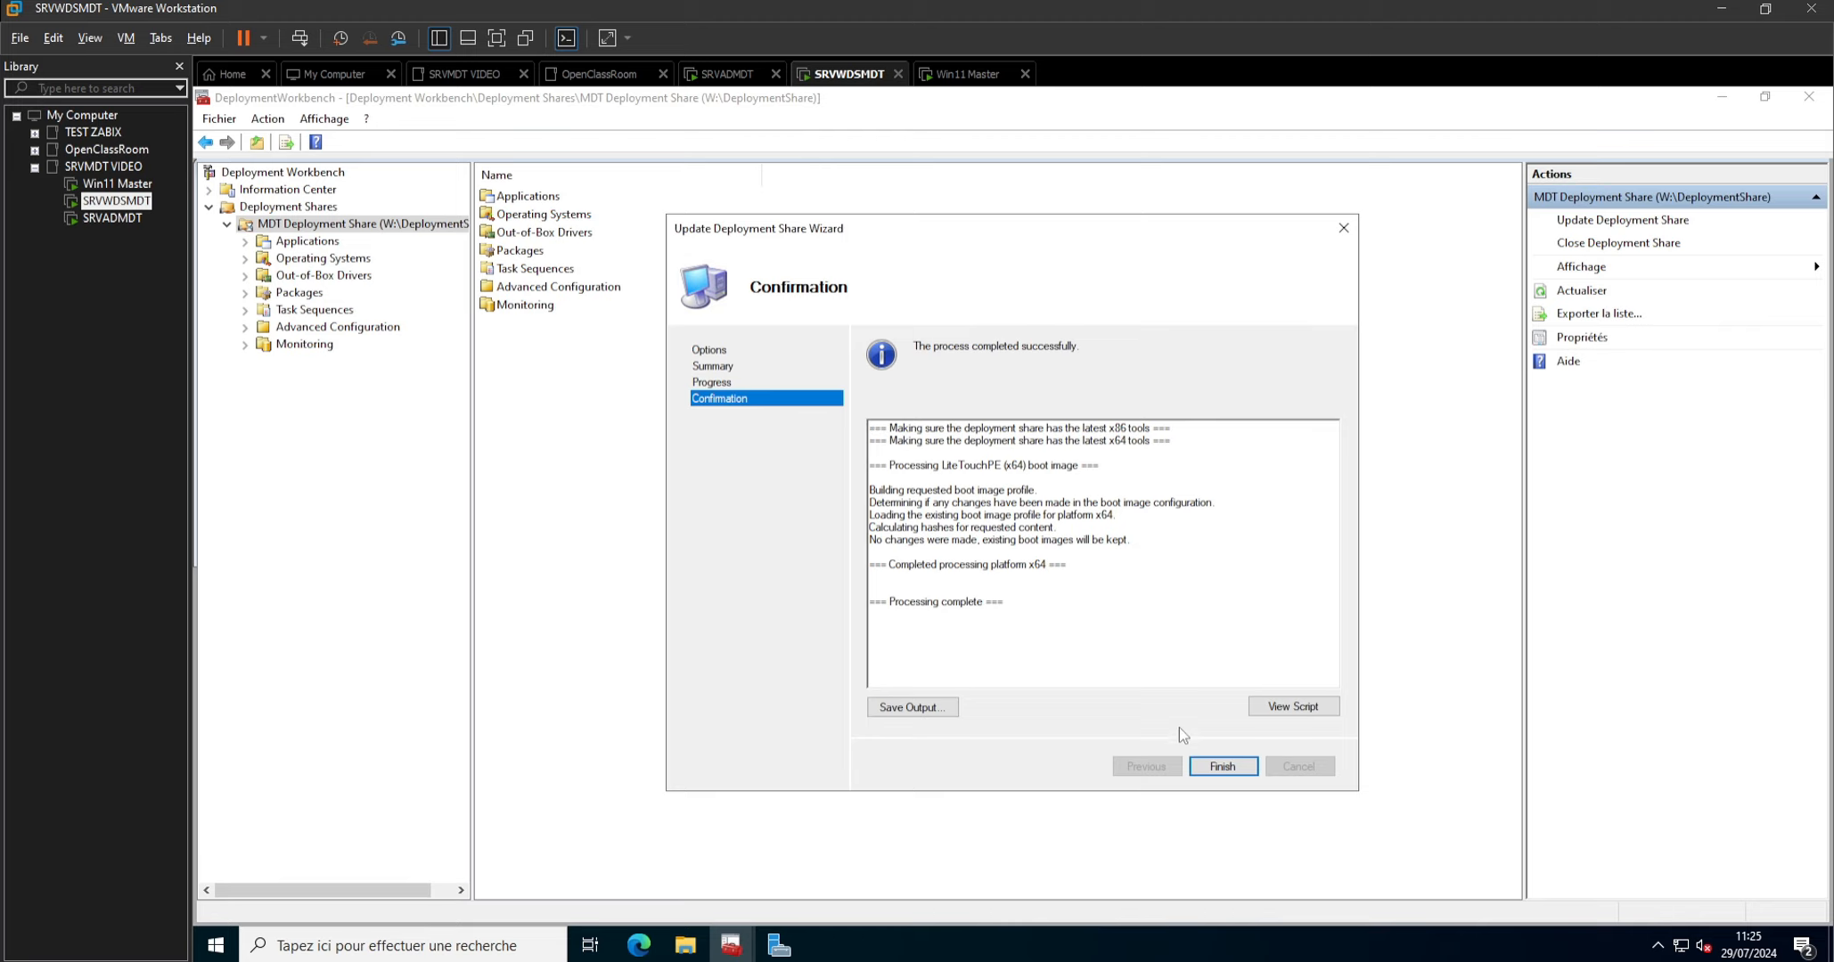
pyautogui.click(1214, 759)
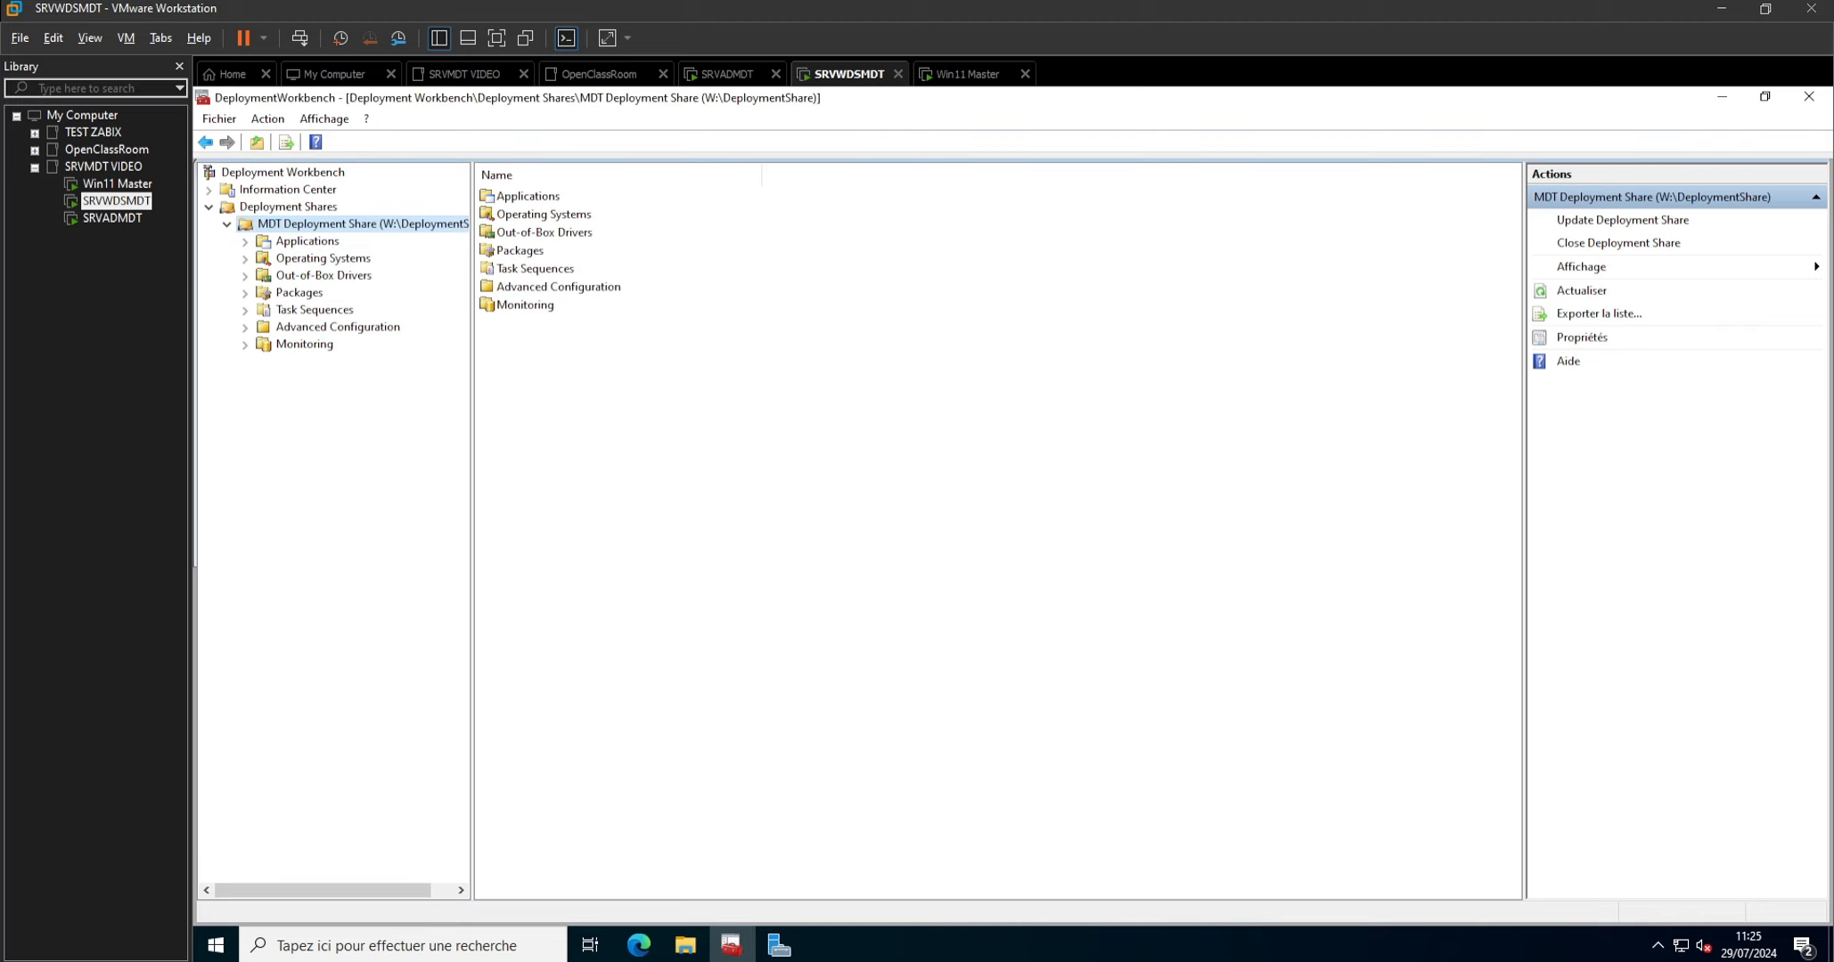
# Switch to the Win11 Master virtual machine and shut down its Windows session.
pyautogui.click(117, 183)
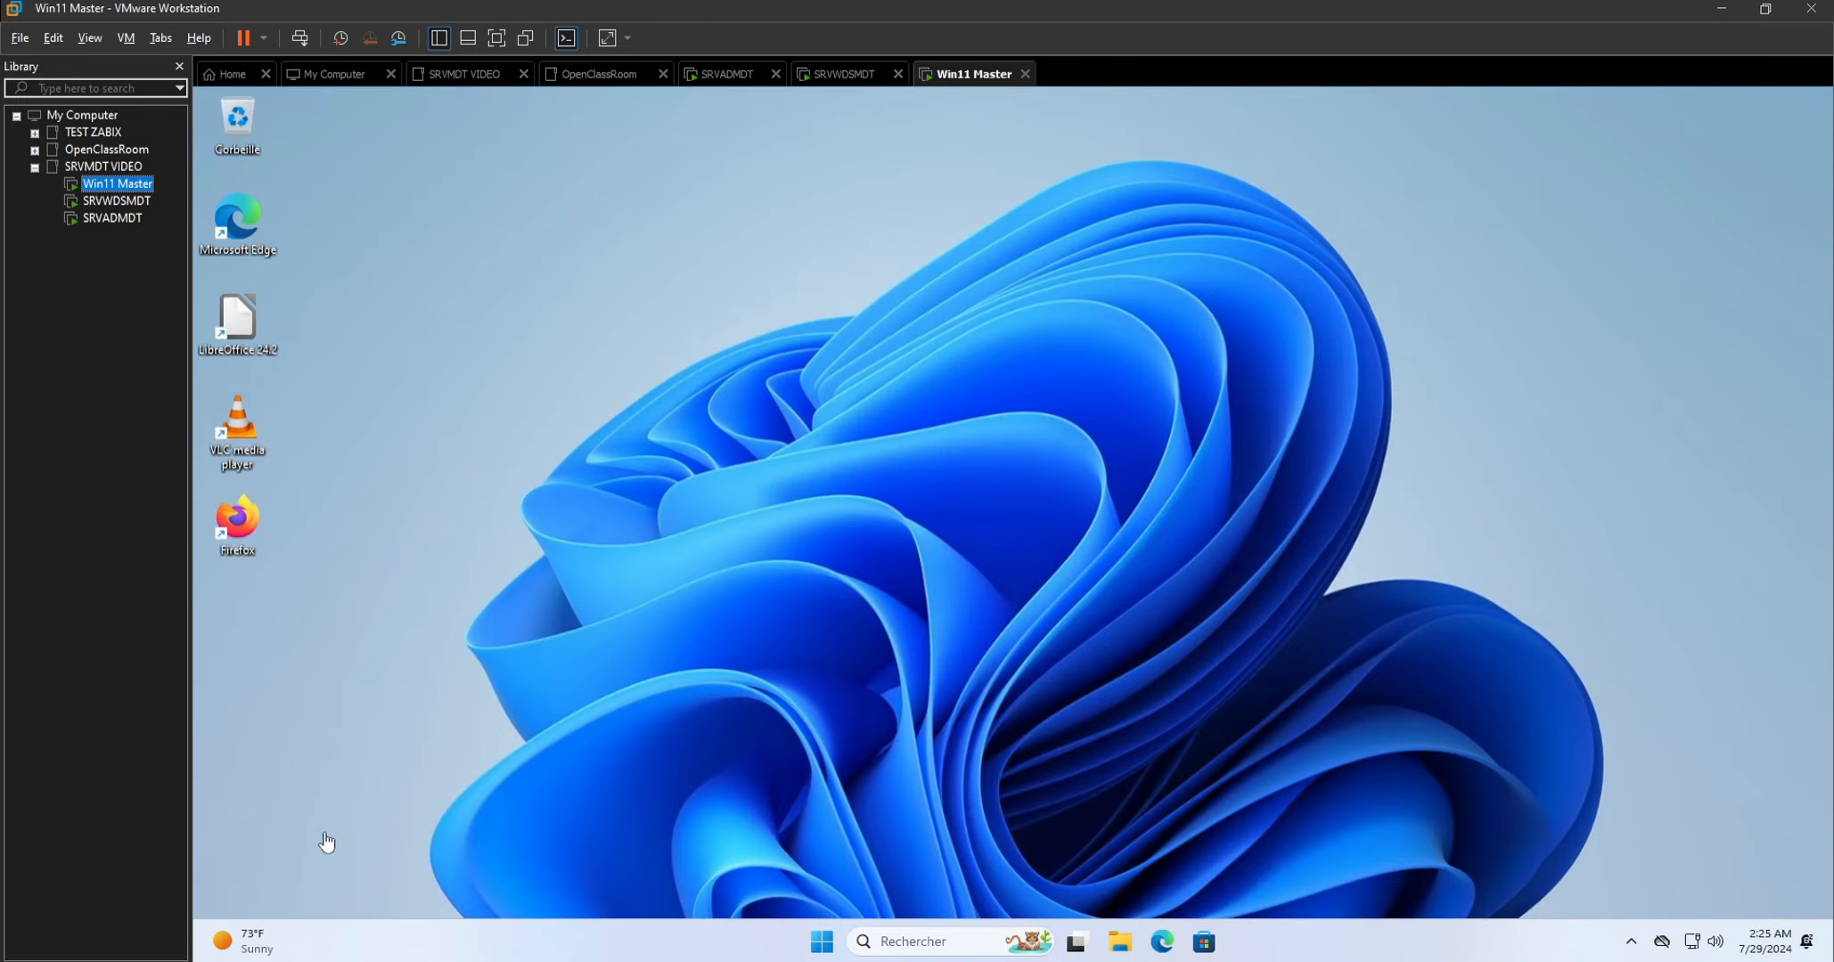
pyautogui.click(821, 942)
pyautogui.click(1250, 878)
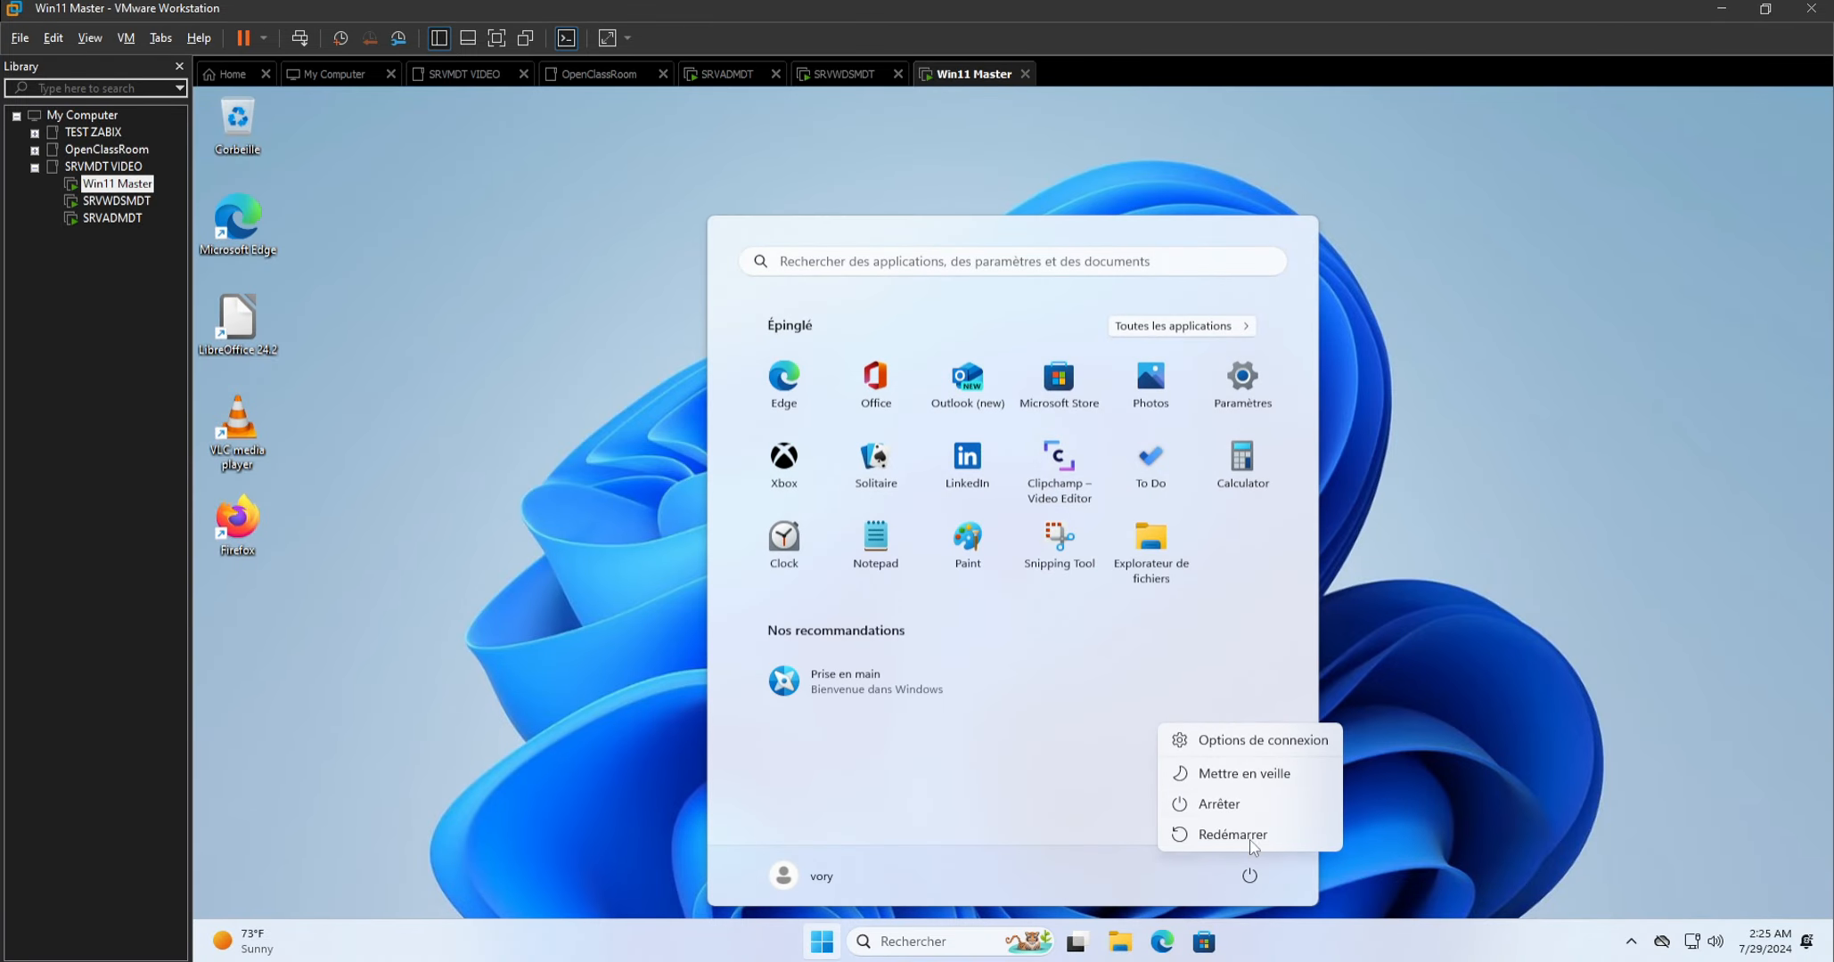
pyautogui.click(1247, 805)
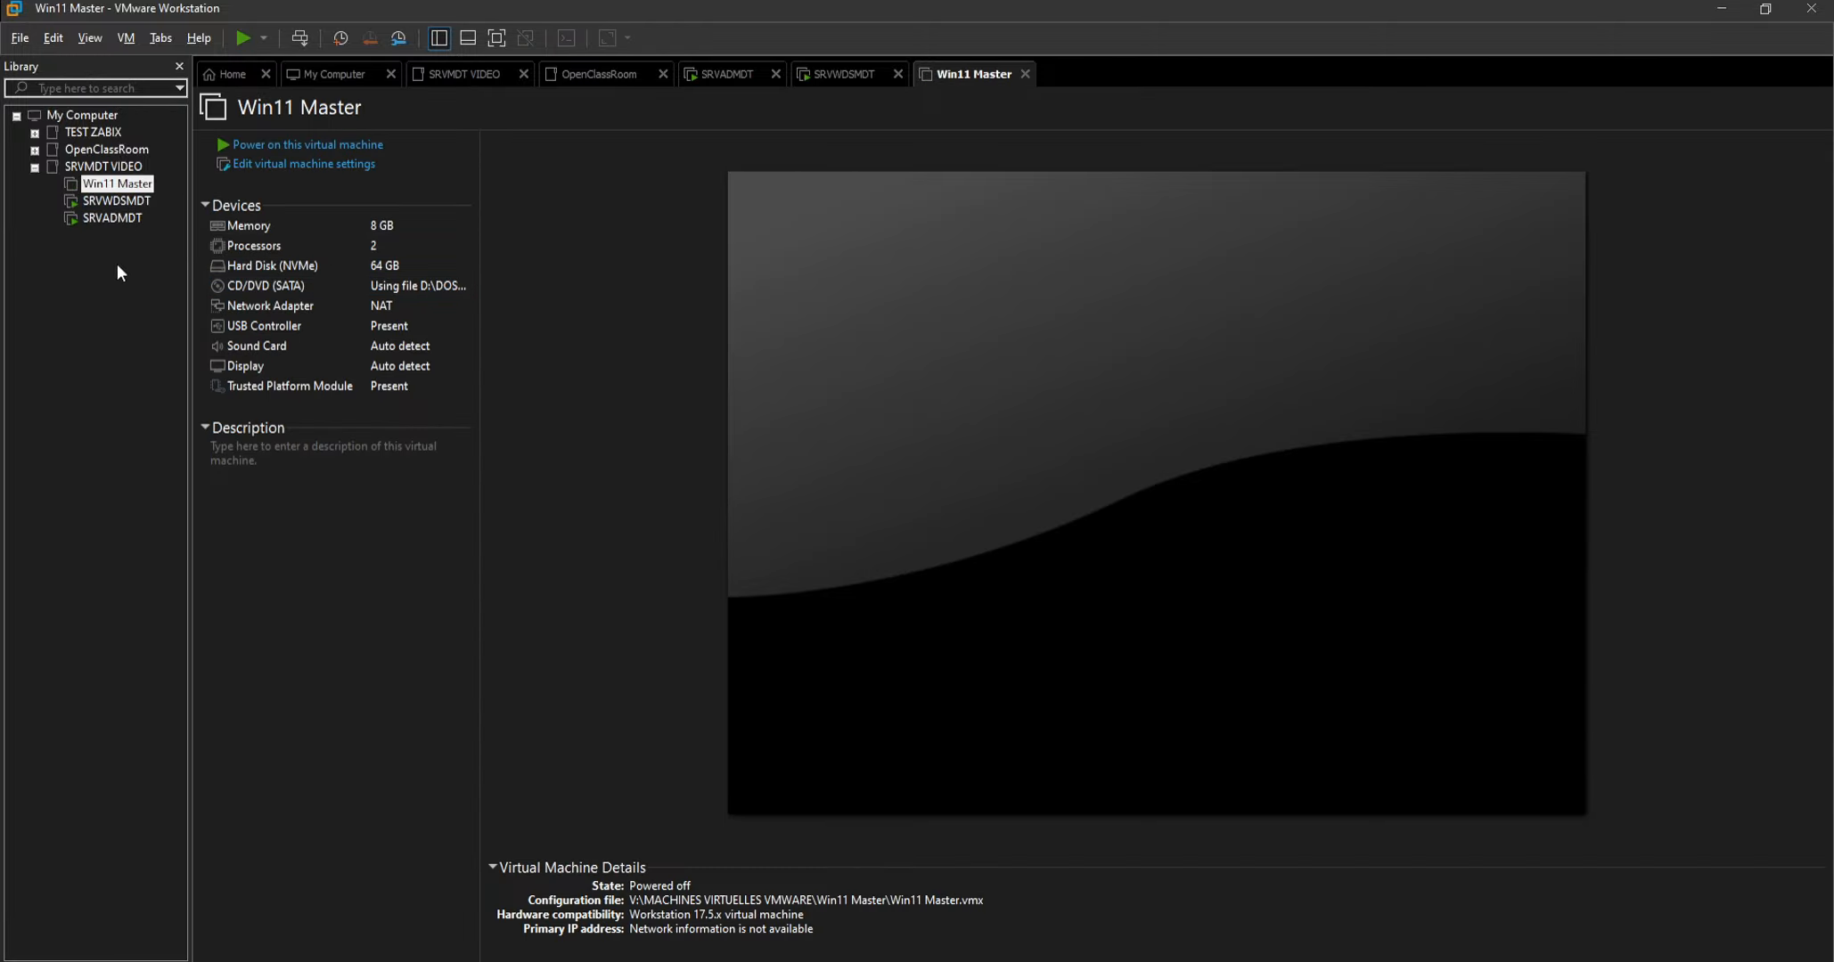
# Start a Typical new virtual machine named Windows 11 x64, with Windows 11 x64 as guest and the operating system installed later.
pyautogui.rightClick(97, 248)
pyautogui.click(203, 261)
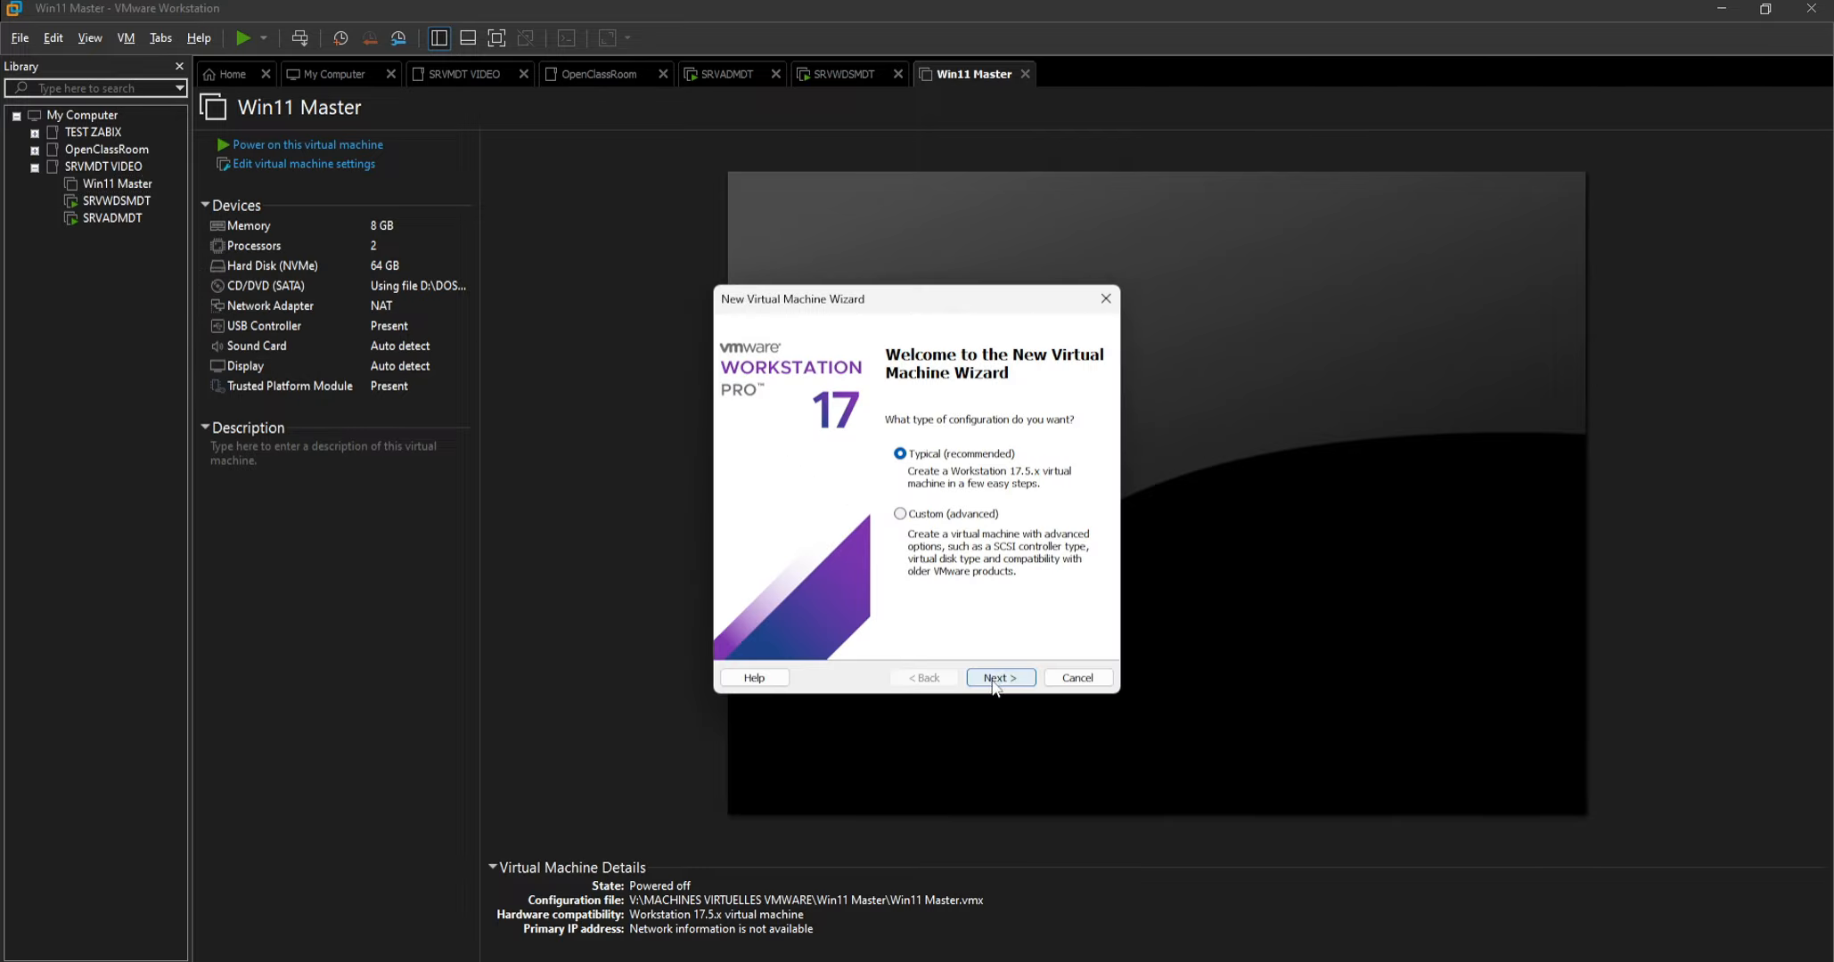
pyautogui.click(997, 682)
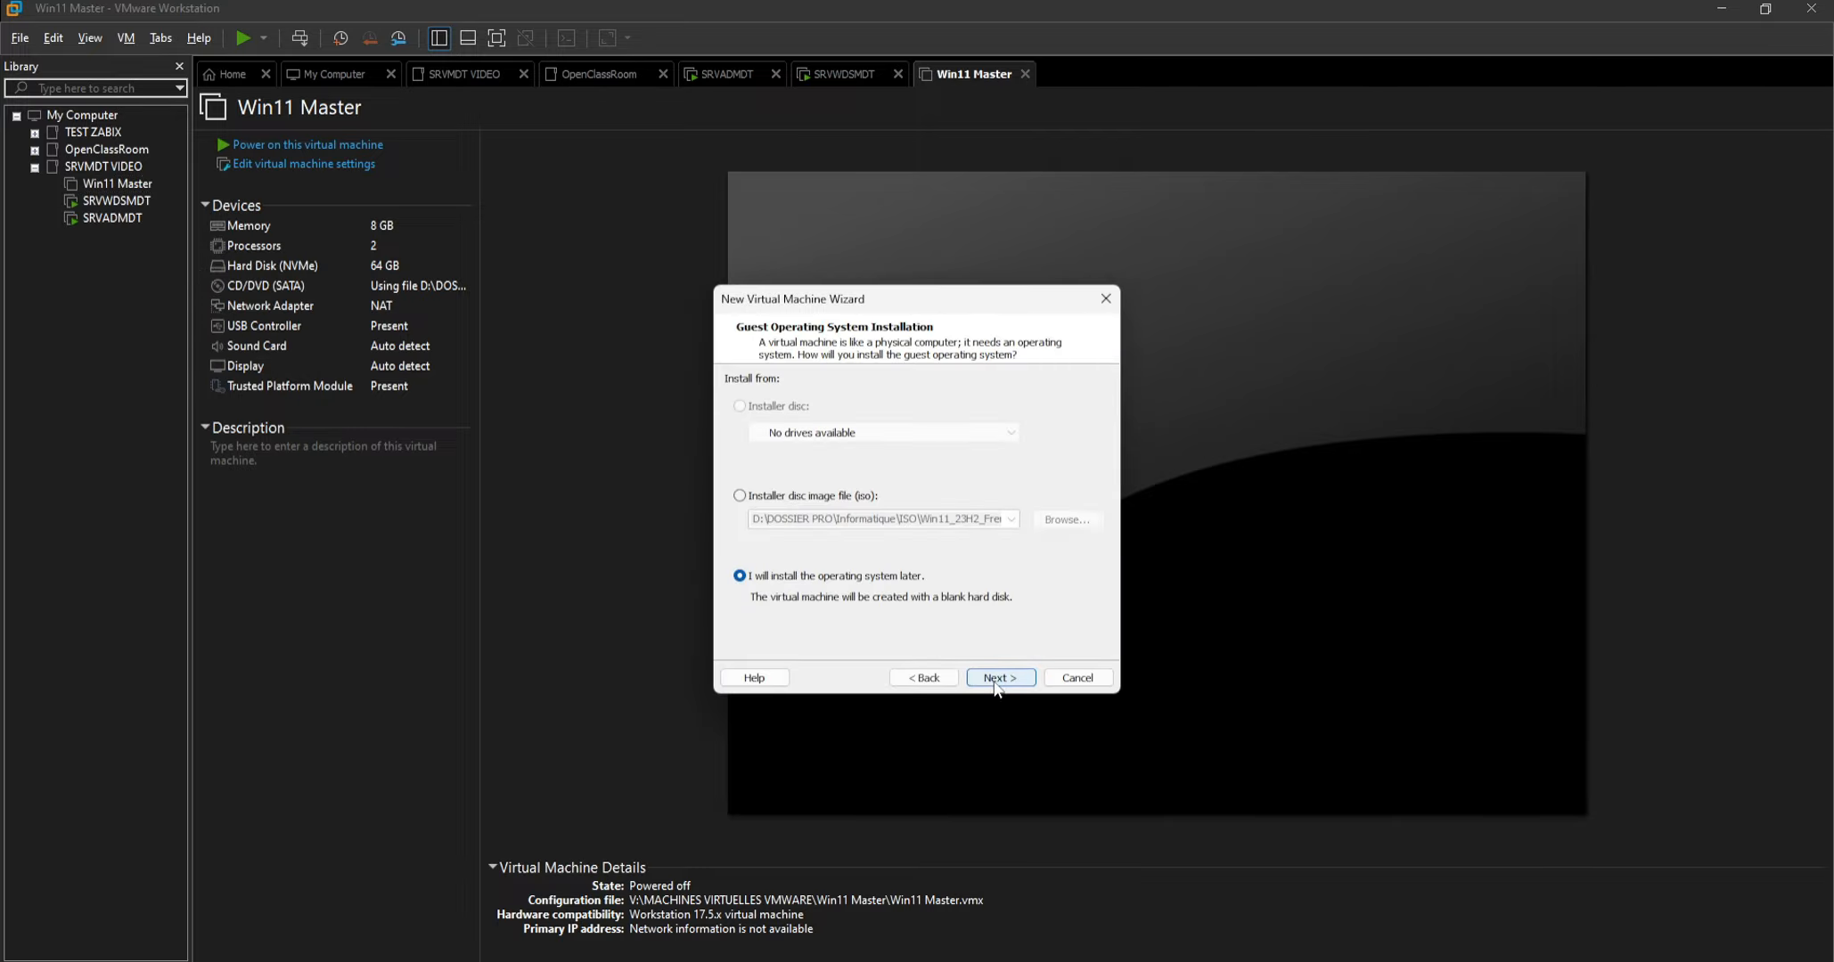
pyautogui.click(995, 681)
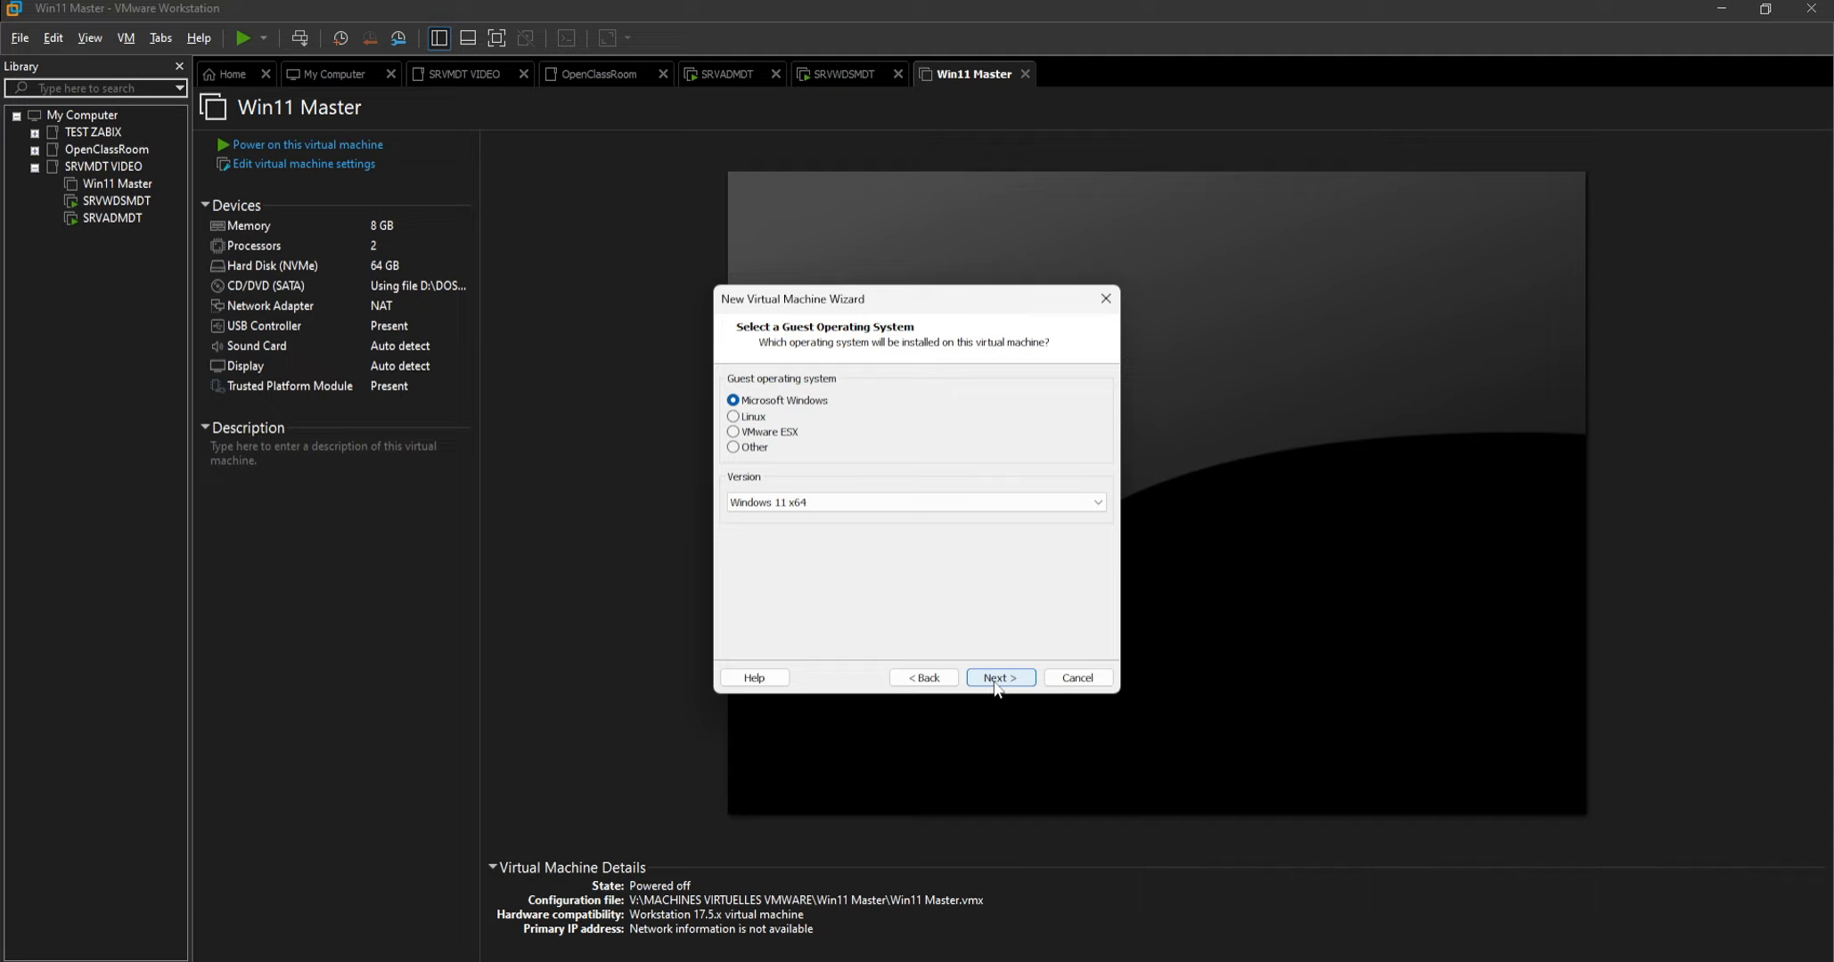
pyautogui.click(995, 682)
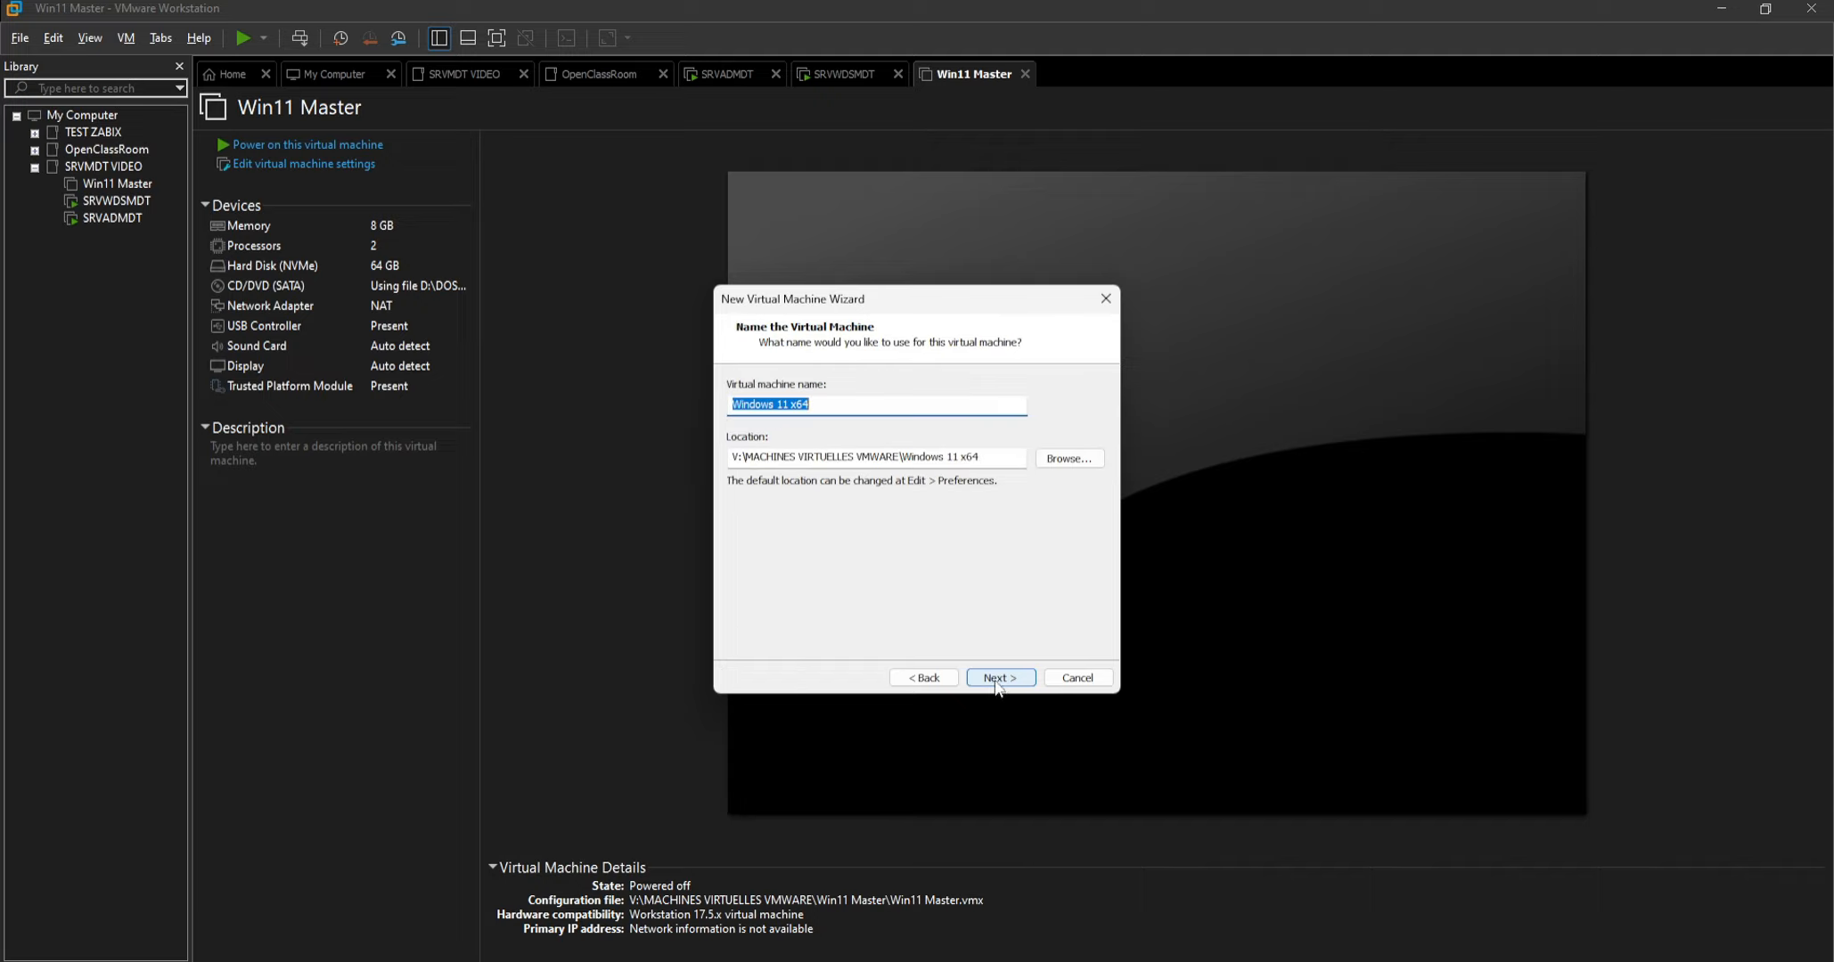
pyautogui.click(995, 681)
# Generate the encryption password for the TPM-support files only, and store the 64 GB virtual disk as a single file.
pyautogui.click(1086, 575)
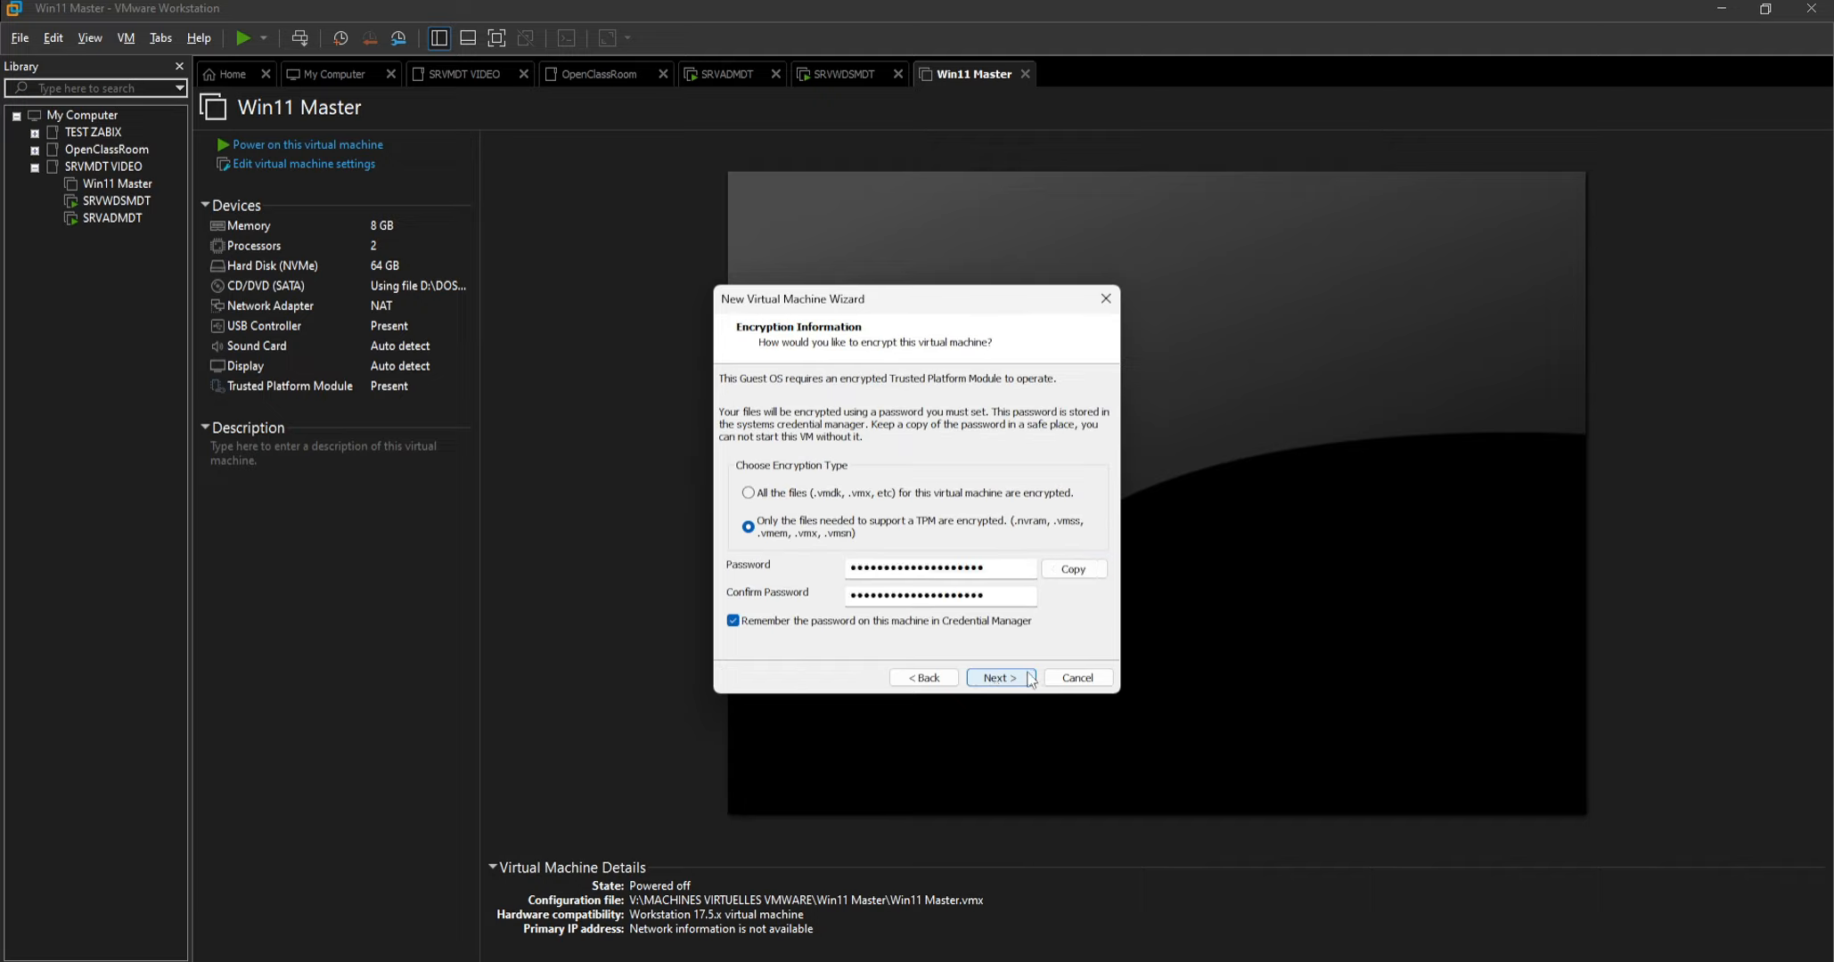
pyautogui.click(998, 678)
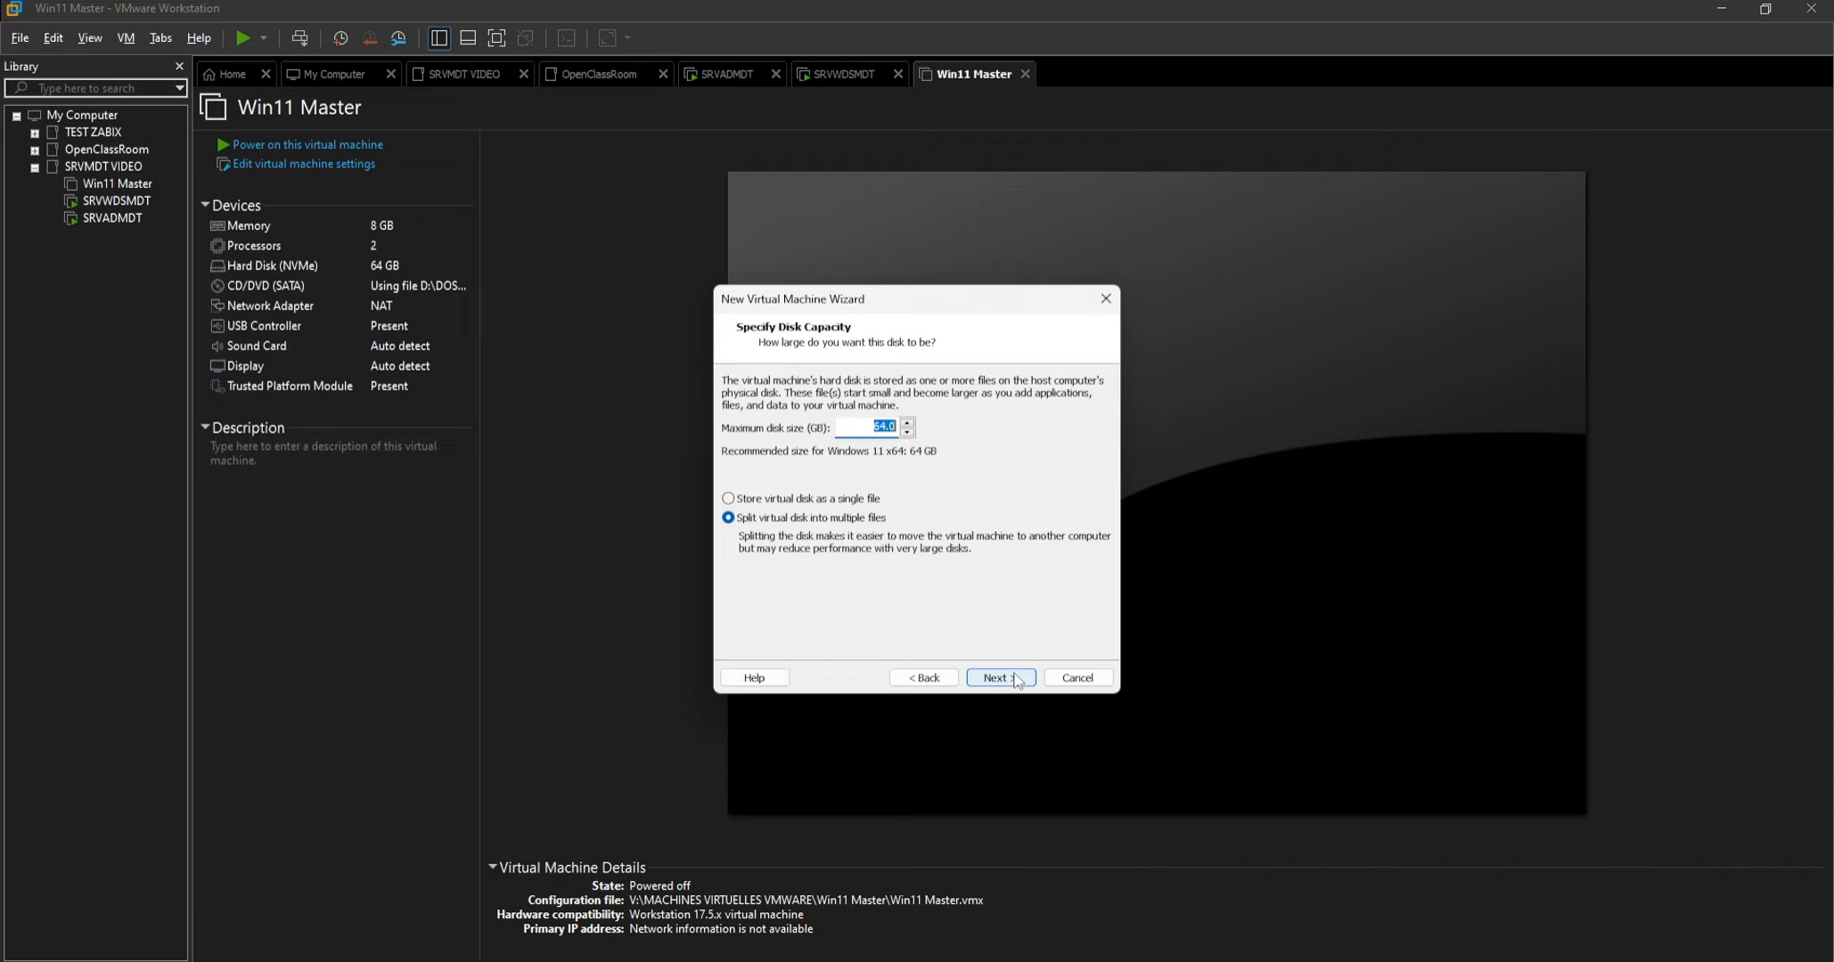
pyautogui.click(830, 498)
pyautogui.click(995, 680)
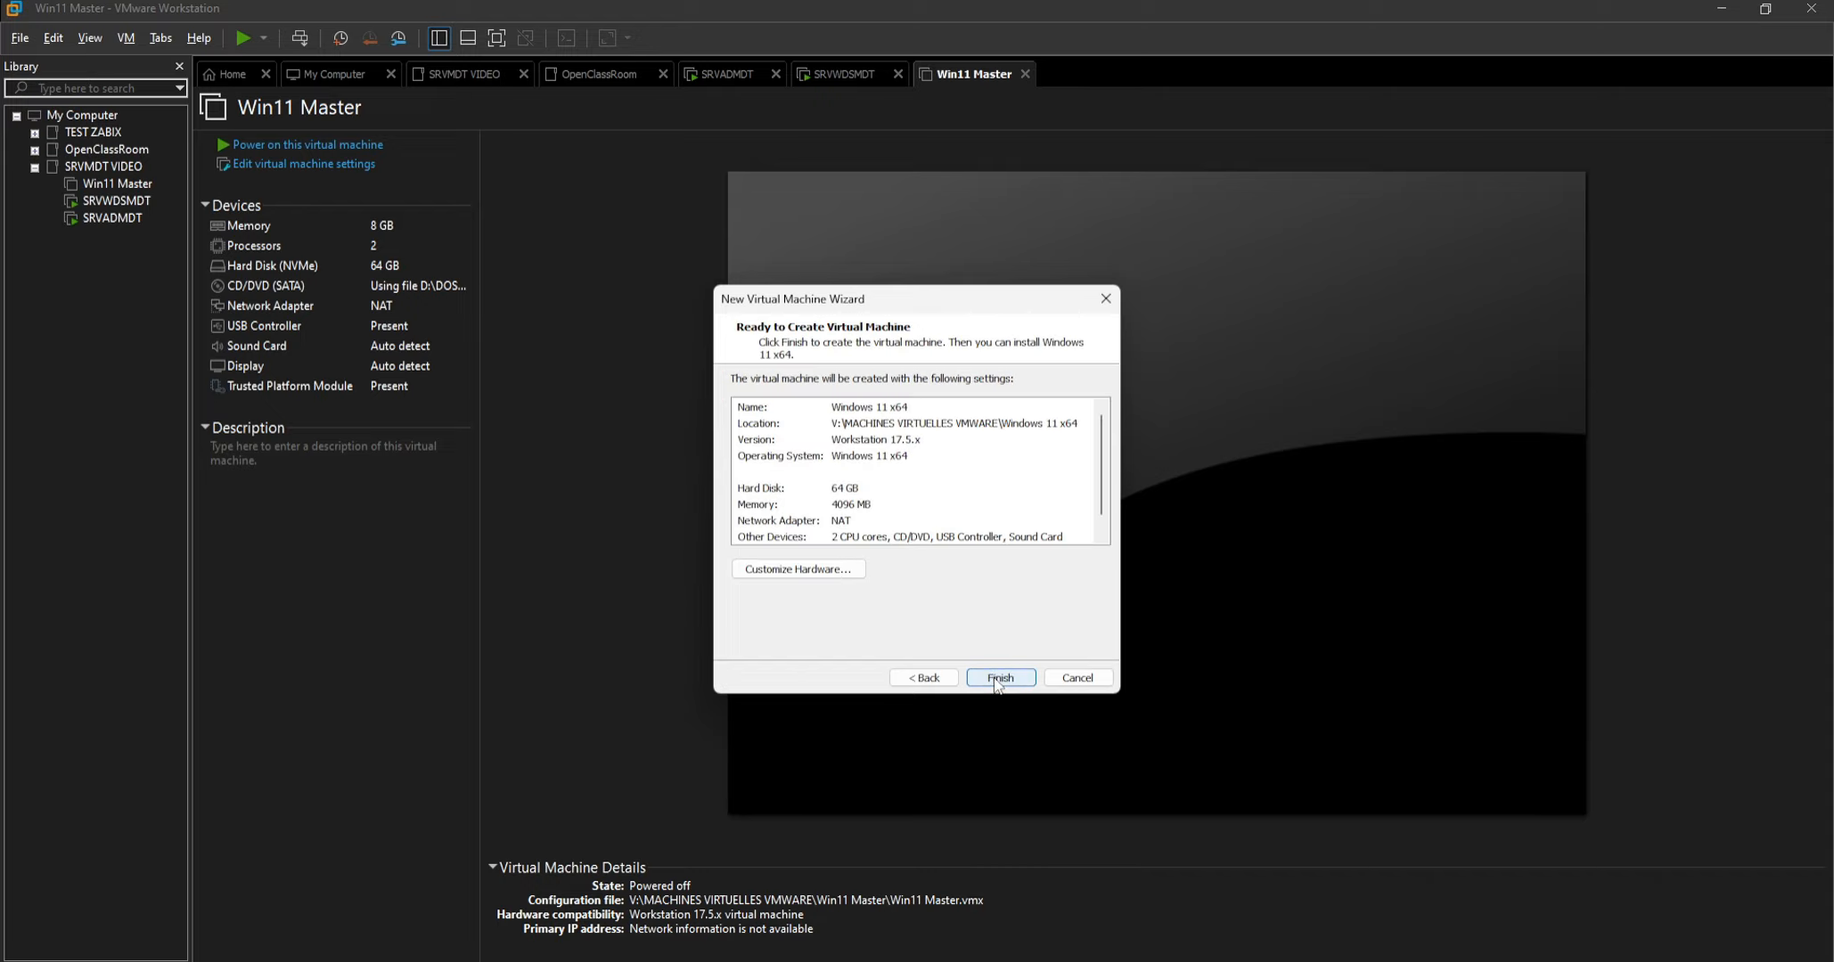
# Finish creating the Windows 11 x64 virtual machine and move it into the SRVMDT VIDEO folder of the library.
pyautogui.click(998, 678)
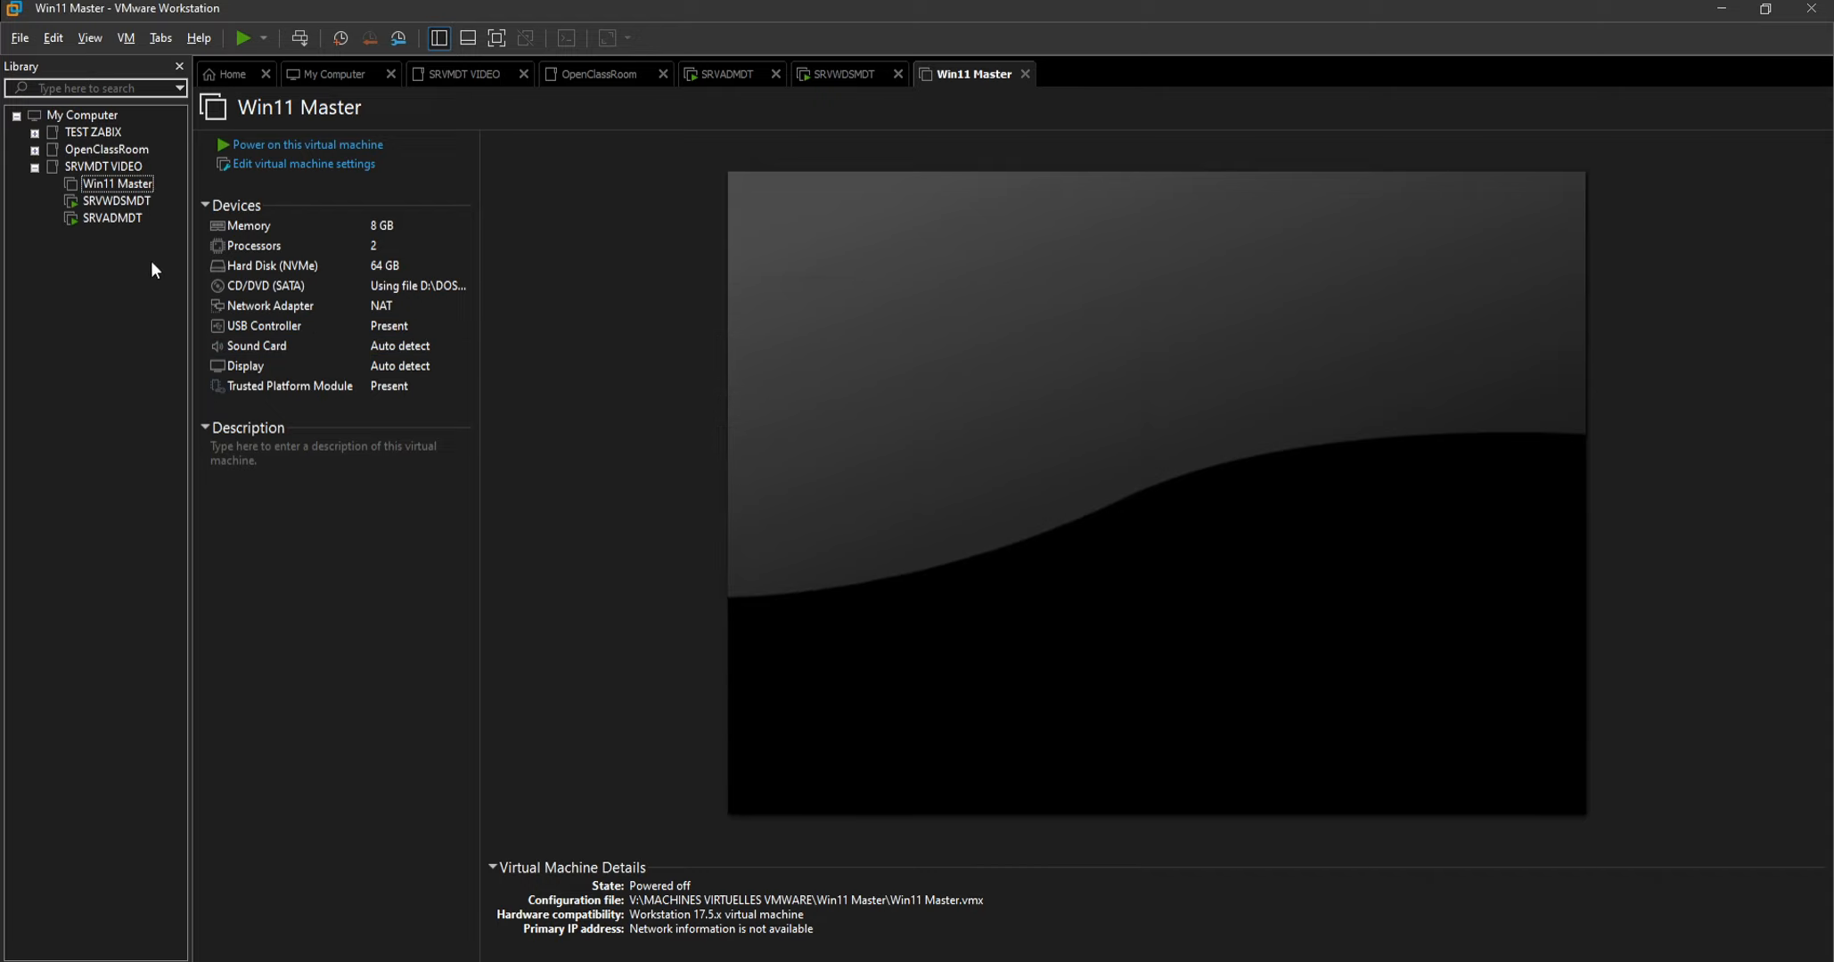
pyautogui.moveTo(98, 239); pyautogui.dragTo(105, 167)
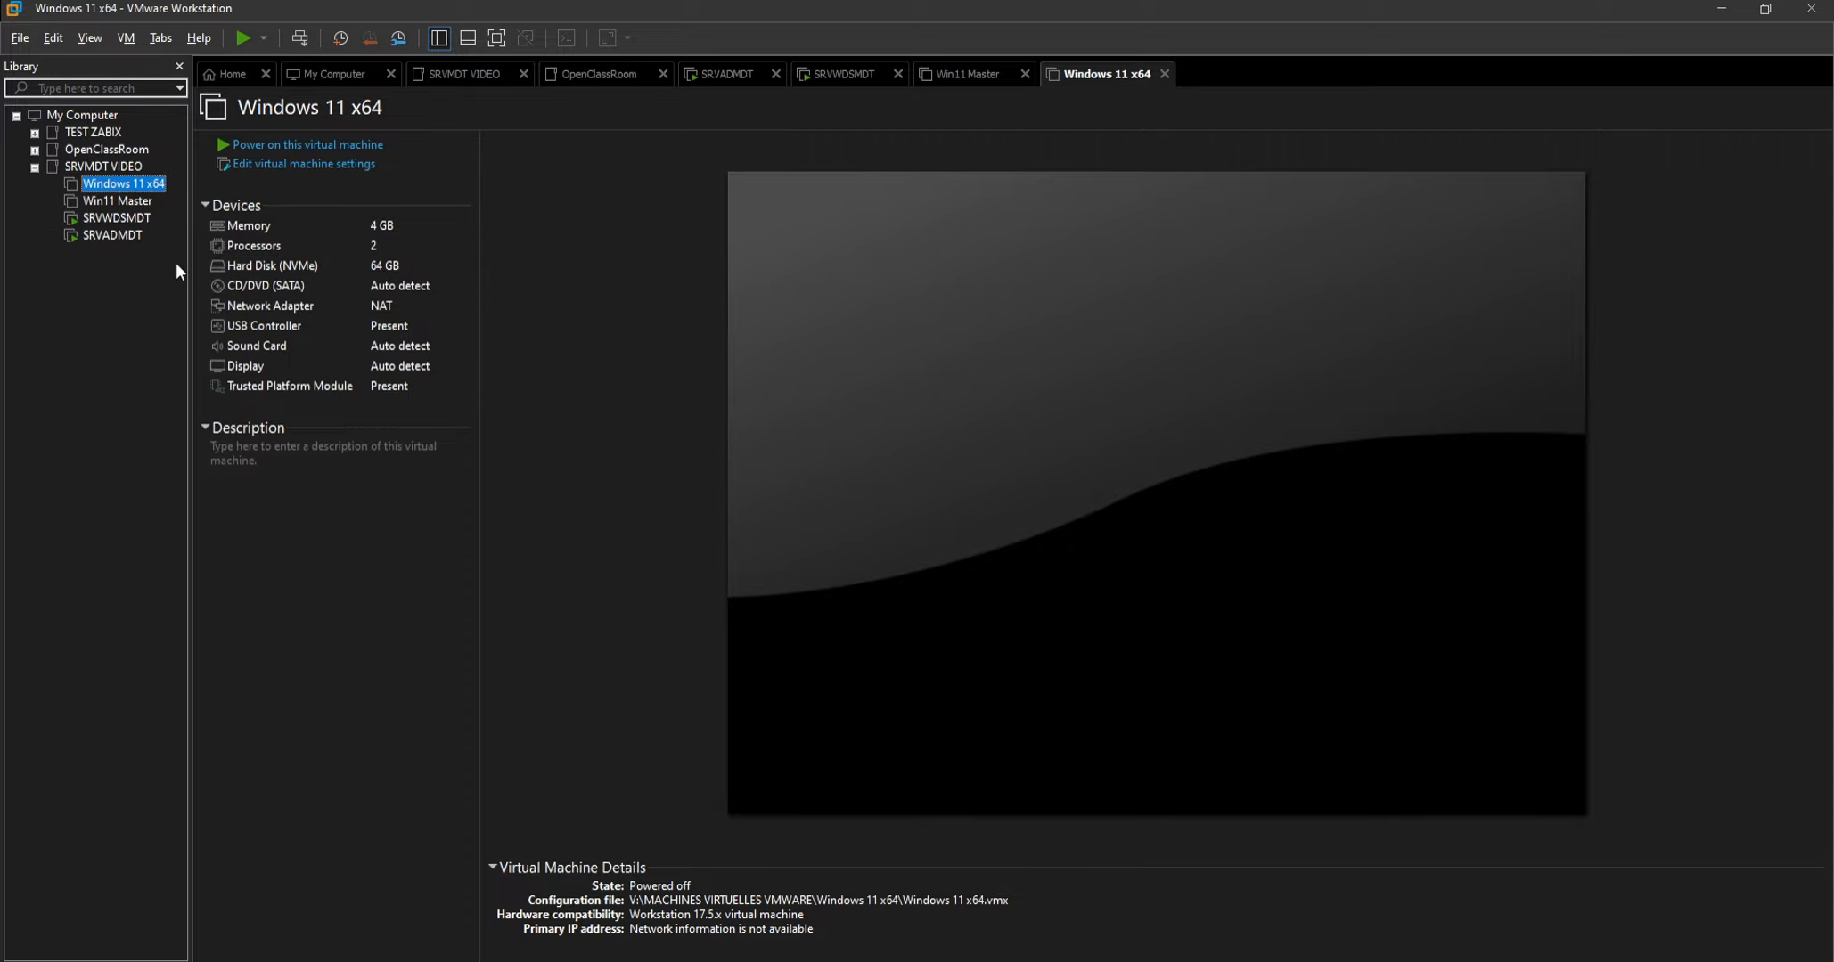
# Power on the Windows 11 x64 virtual machine, keep its unavailable device set to connect at power-on, and boot it from the WDS network service.
pyautogui.click(288, 148)
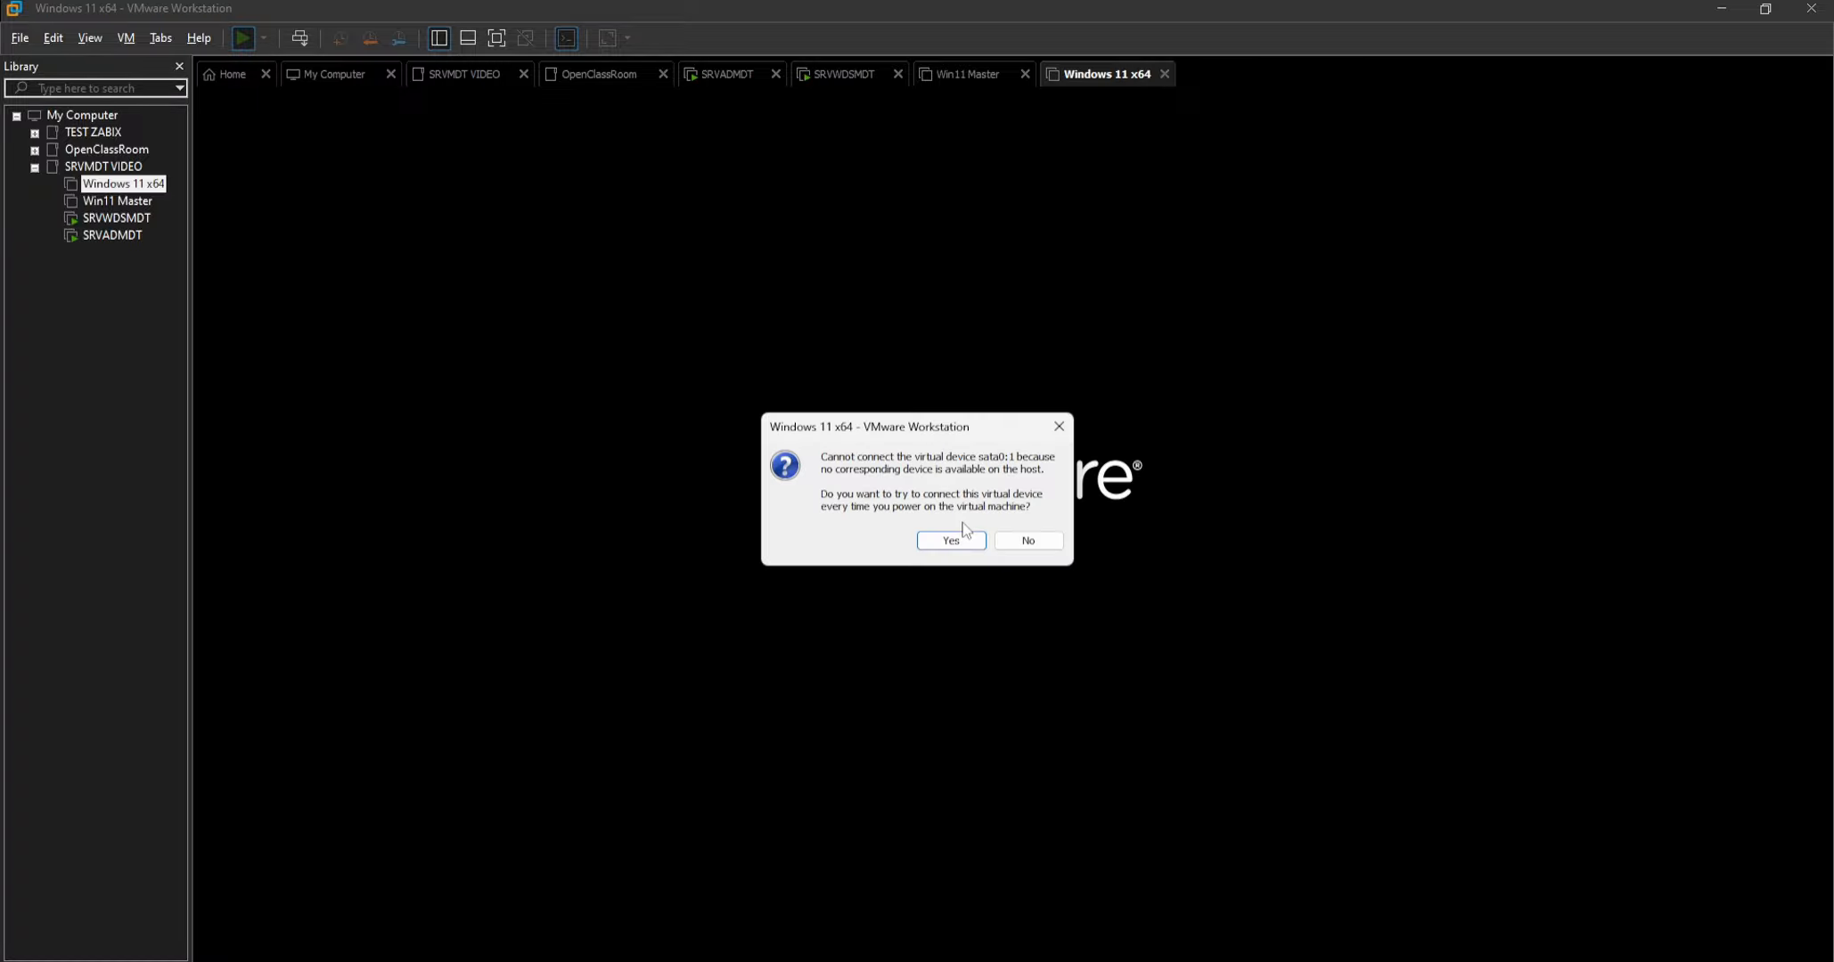
pyautogui.click(967, 543)
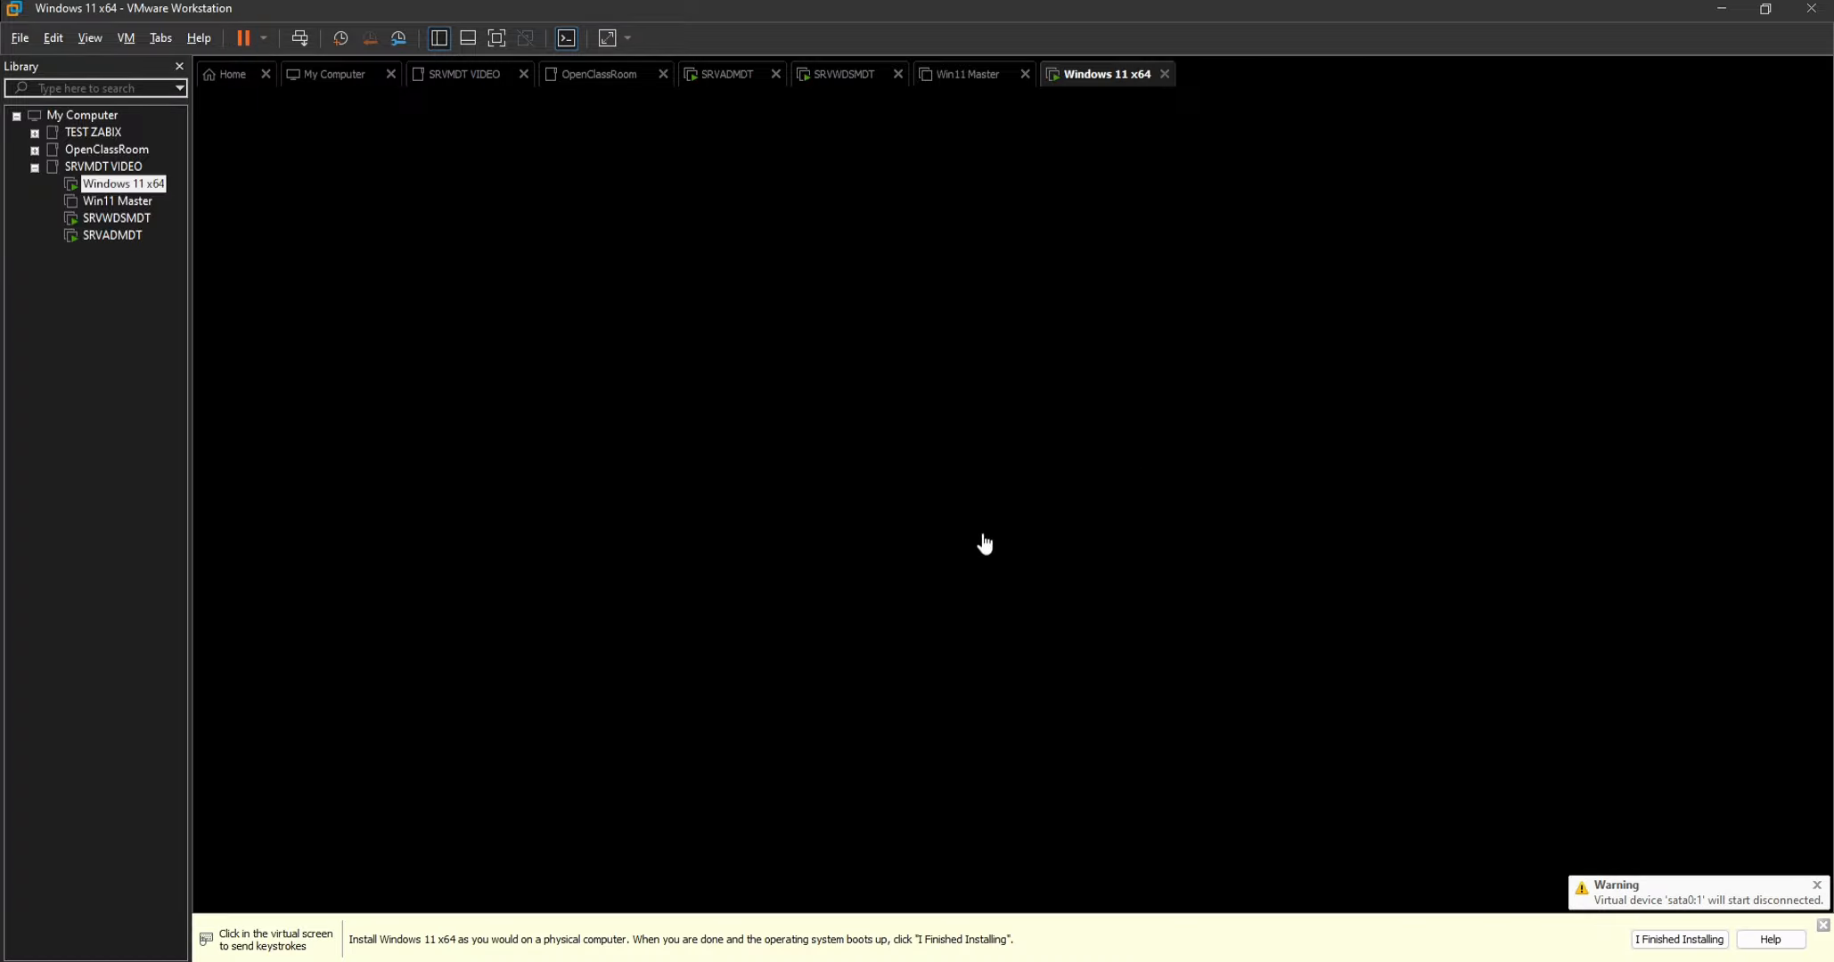
pyautogui.click(982, 532)
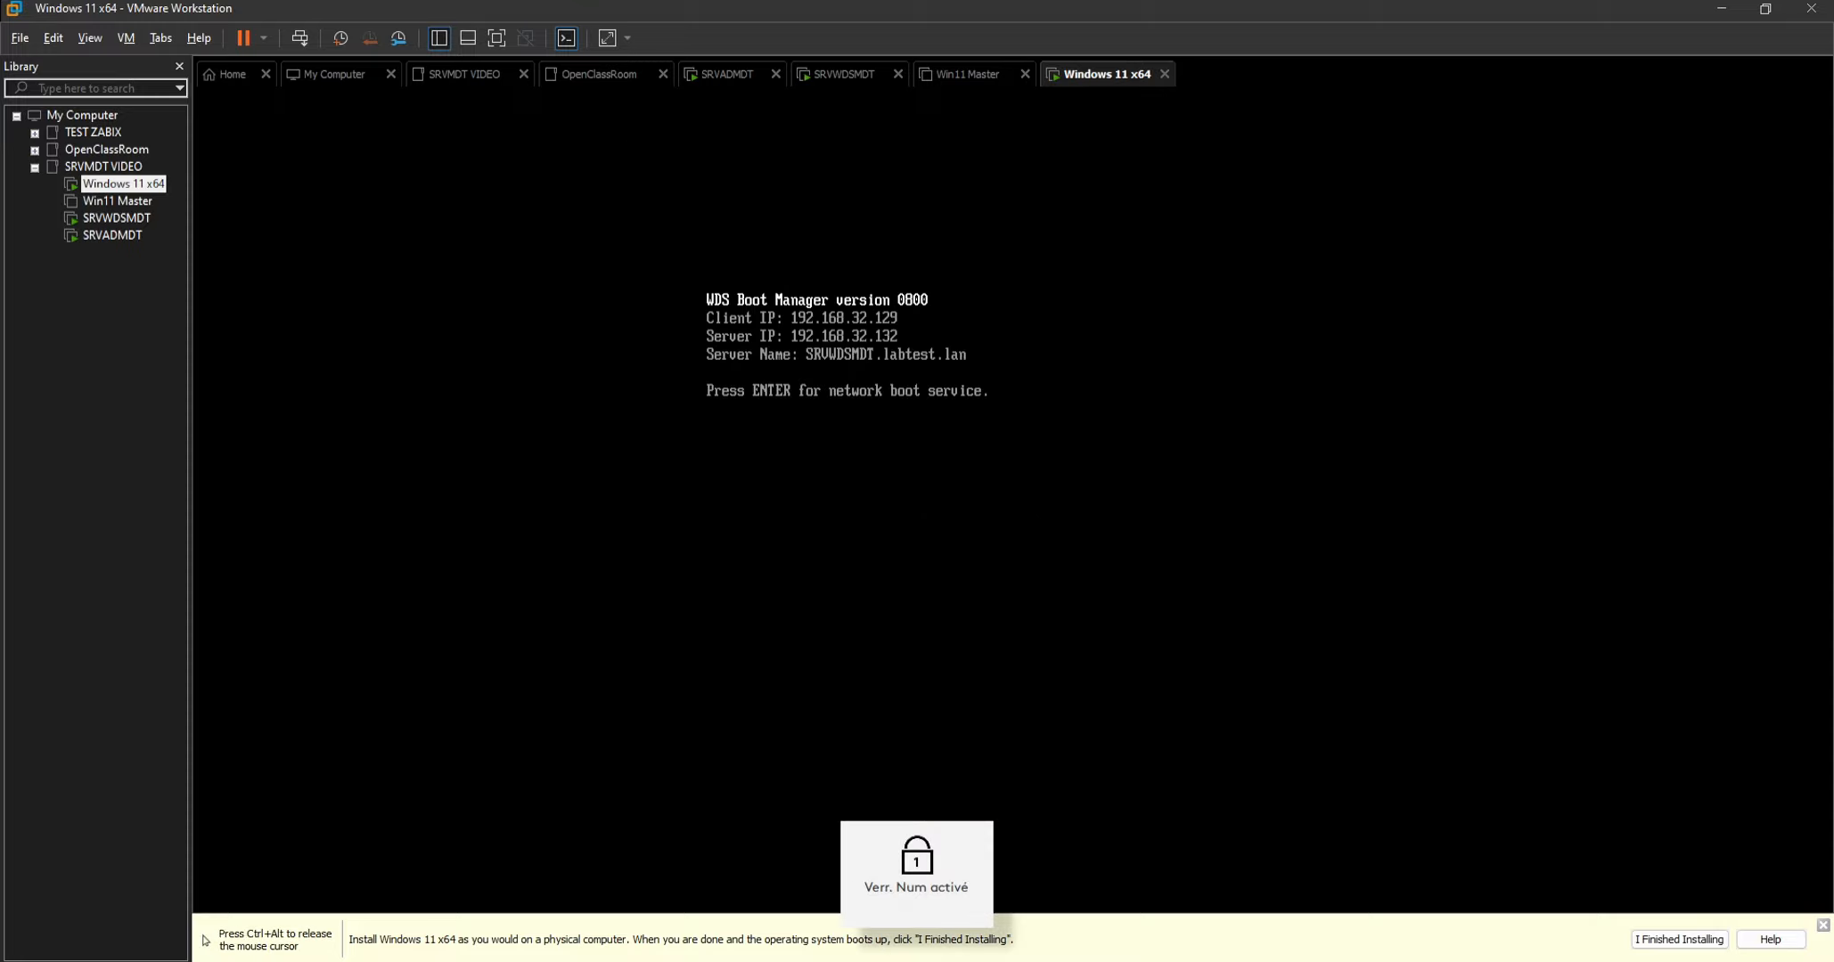
pyautogui.press('Return')
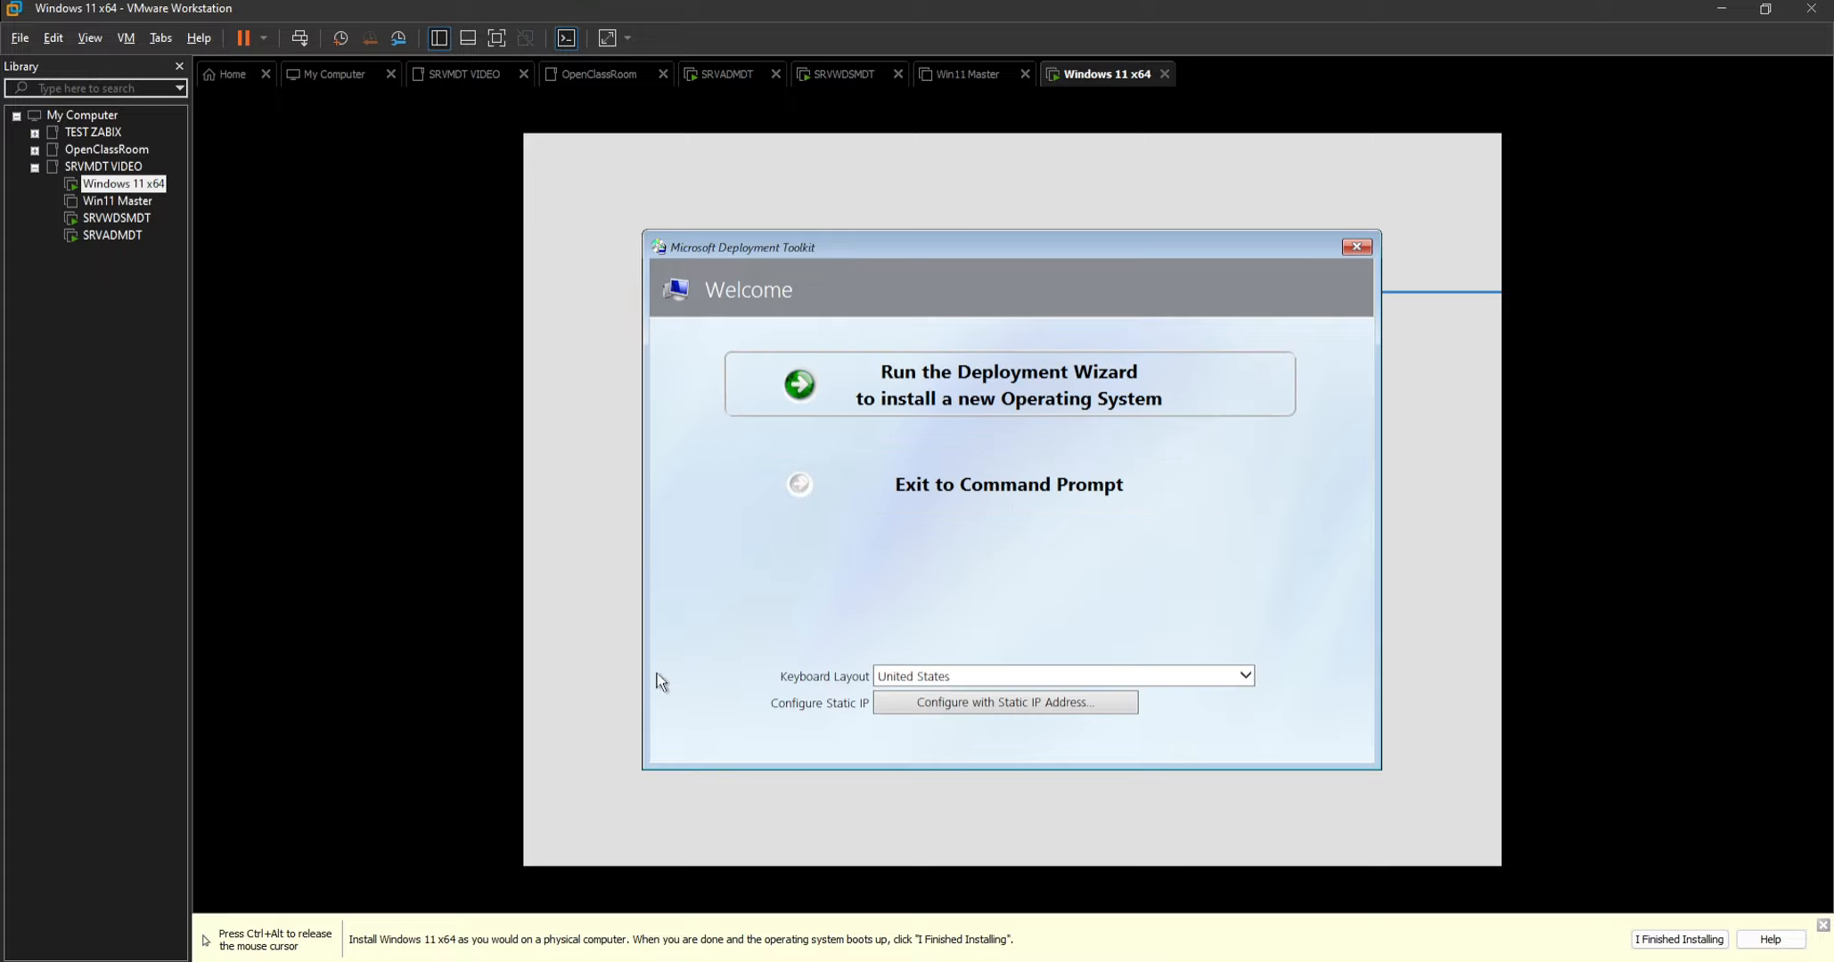
# Set the keyboard layout to French (Legacy, AZERTY) and run the Deployment Wizard to install a new operating system.
pyautogui.click(901, 676)
pyautogui.scroll(20, 952, 631)
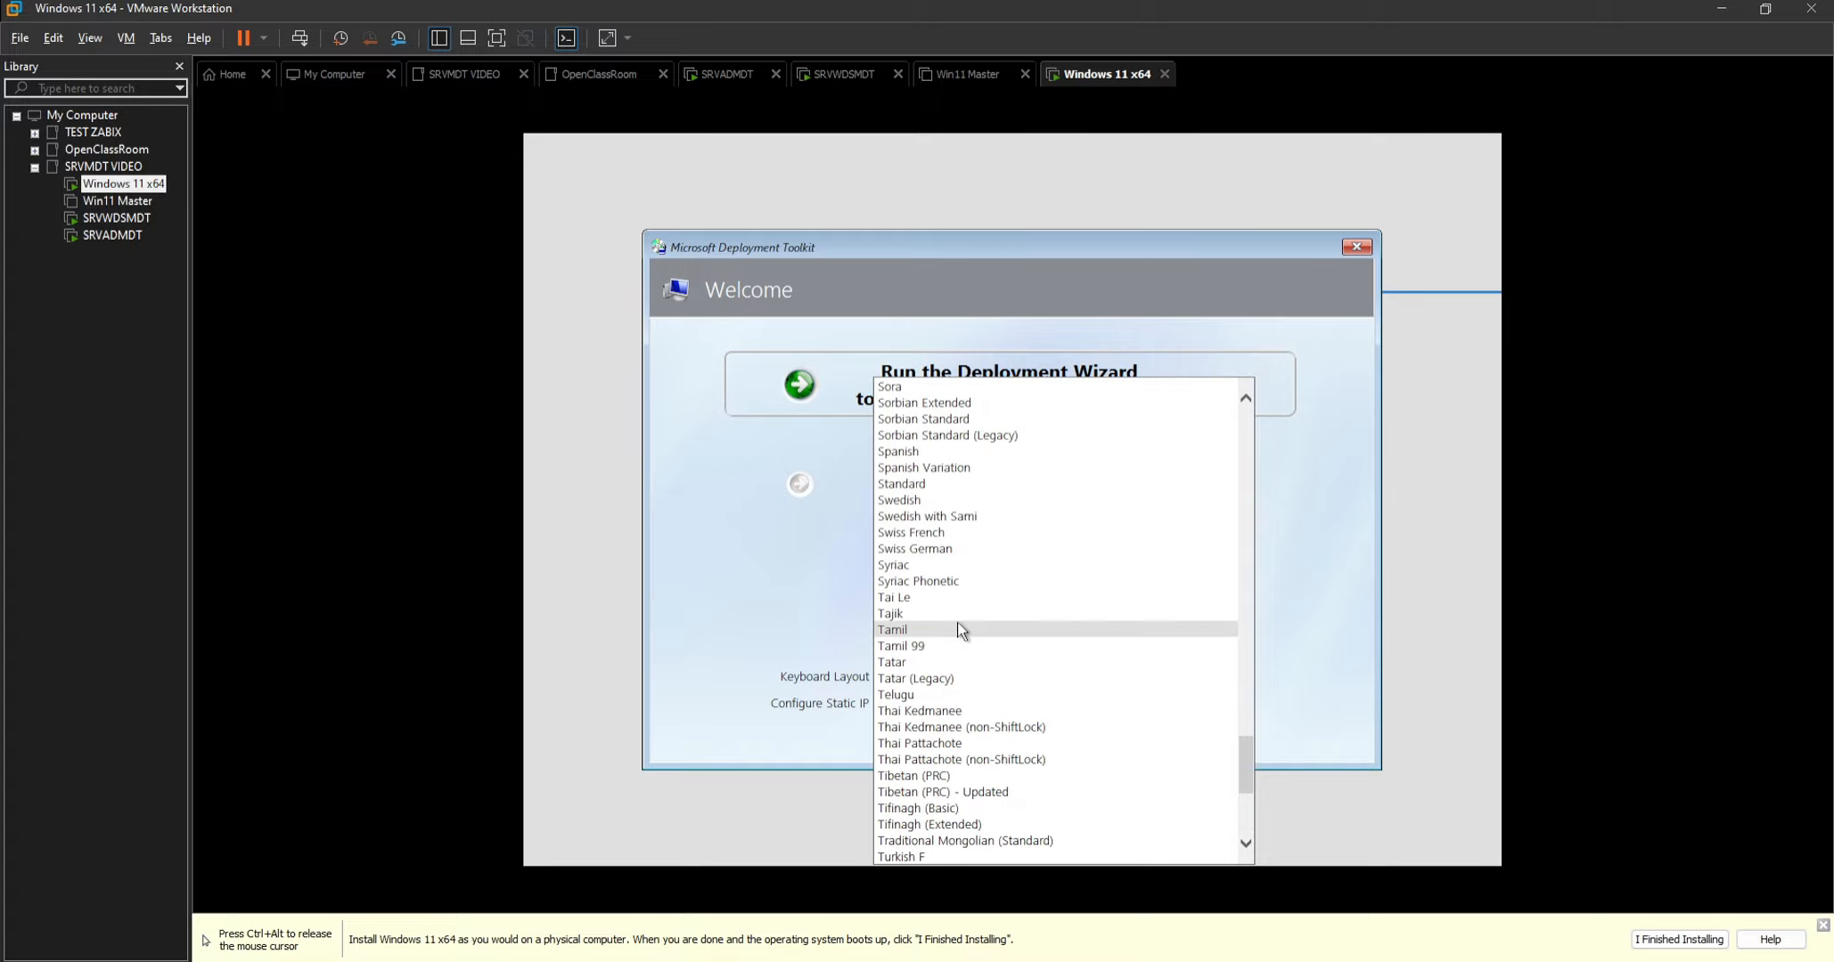
pyautogui.scroll(20, 964, 628)
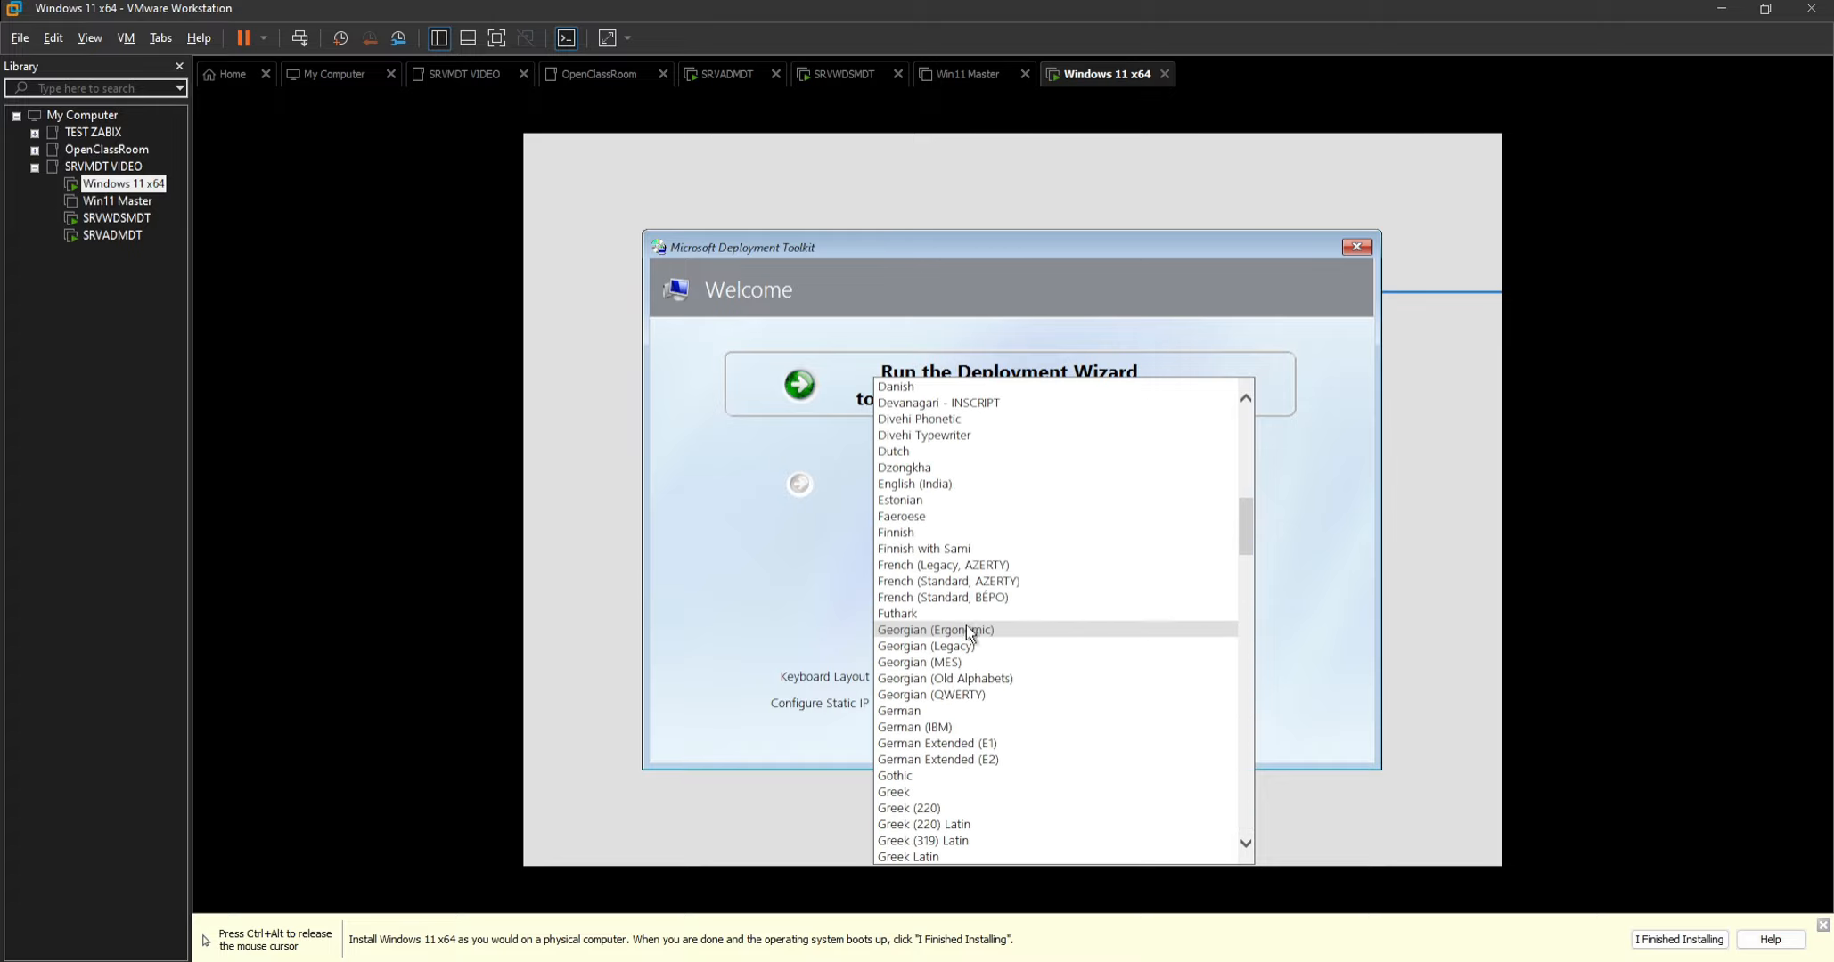
pyautogui.scroll(-6, 944, 664)
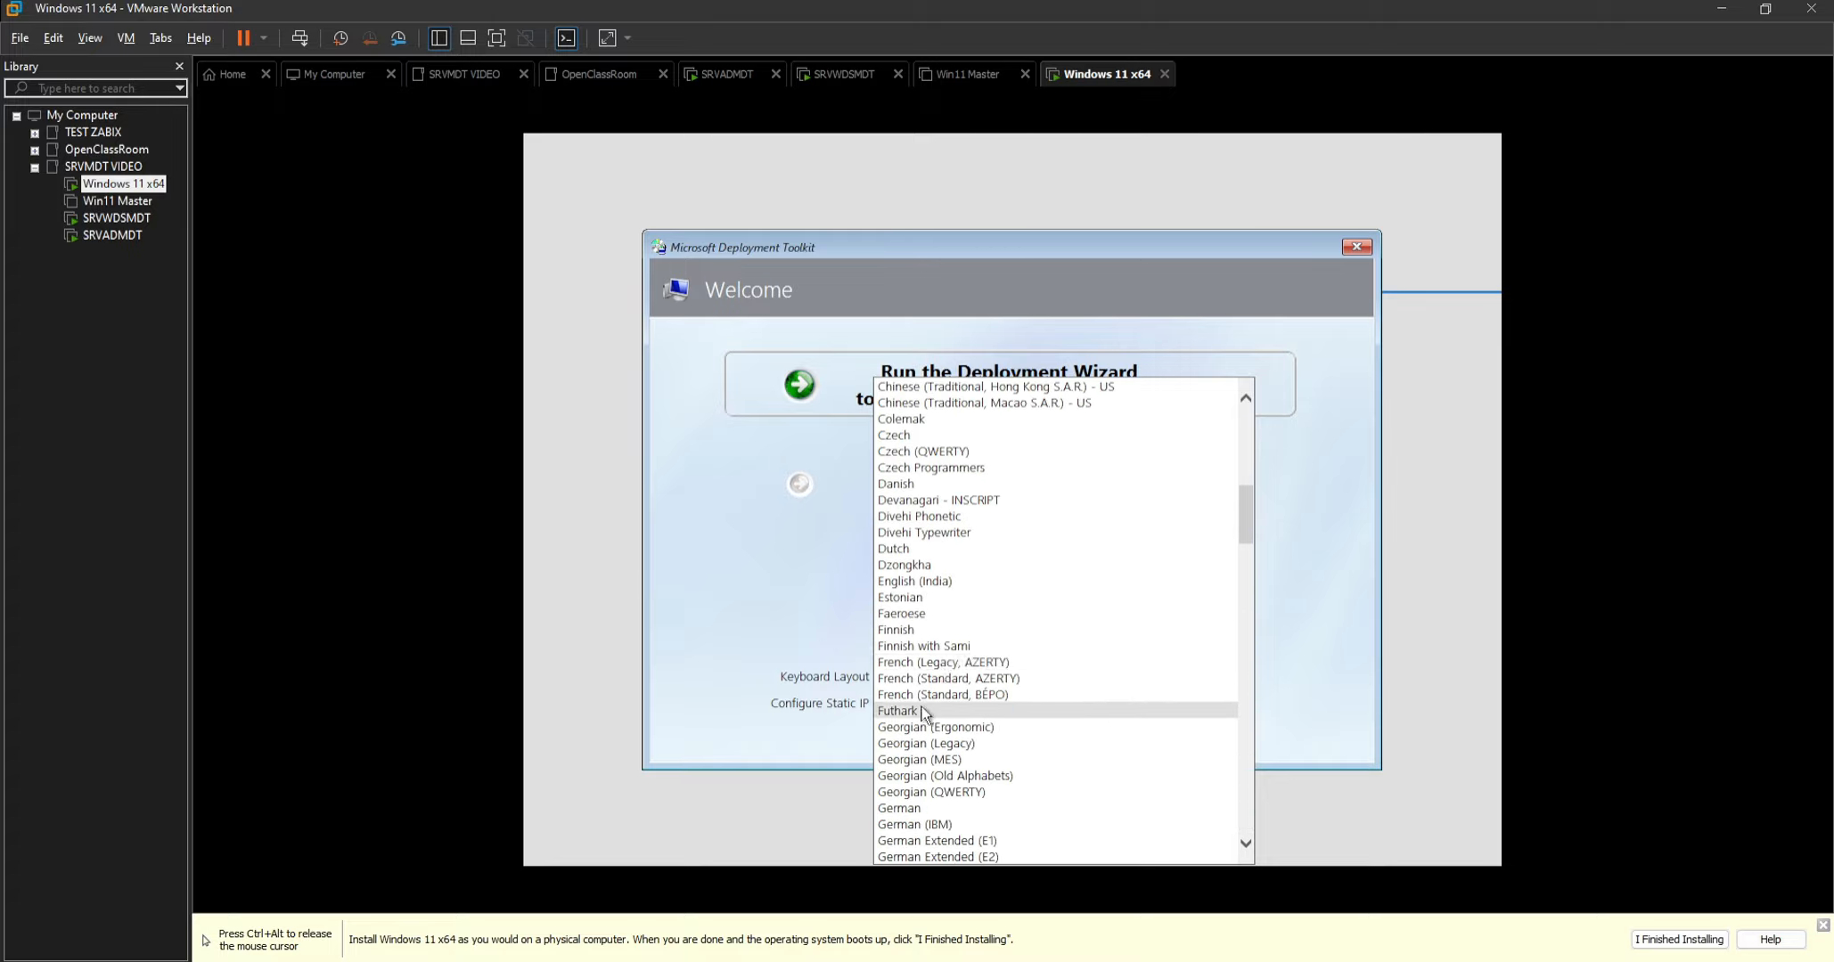
pyautogui.click(938, 662)
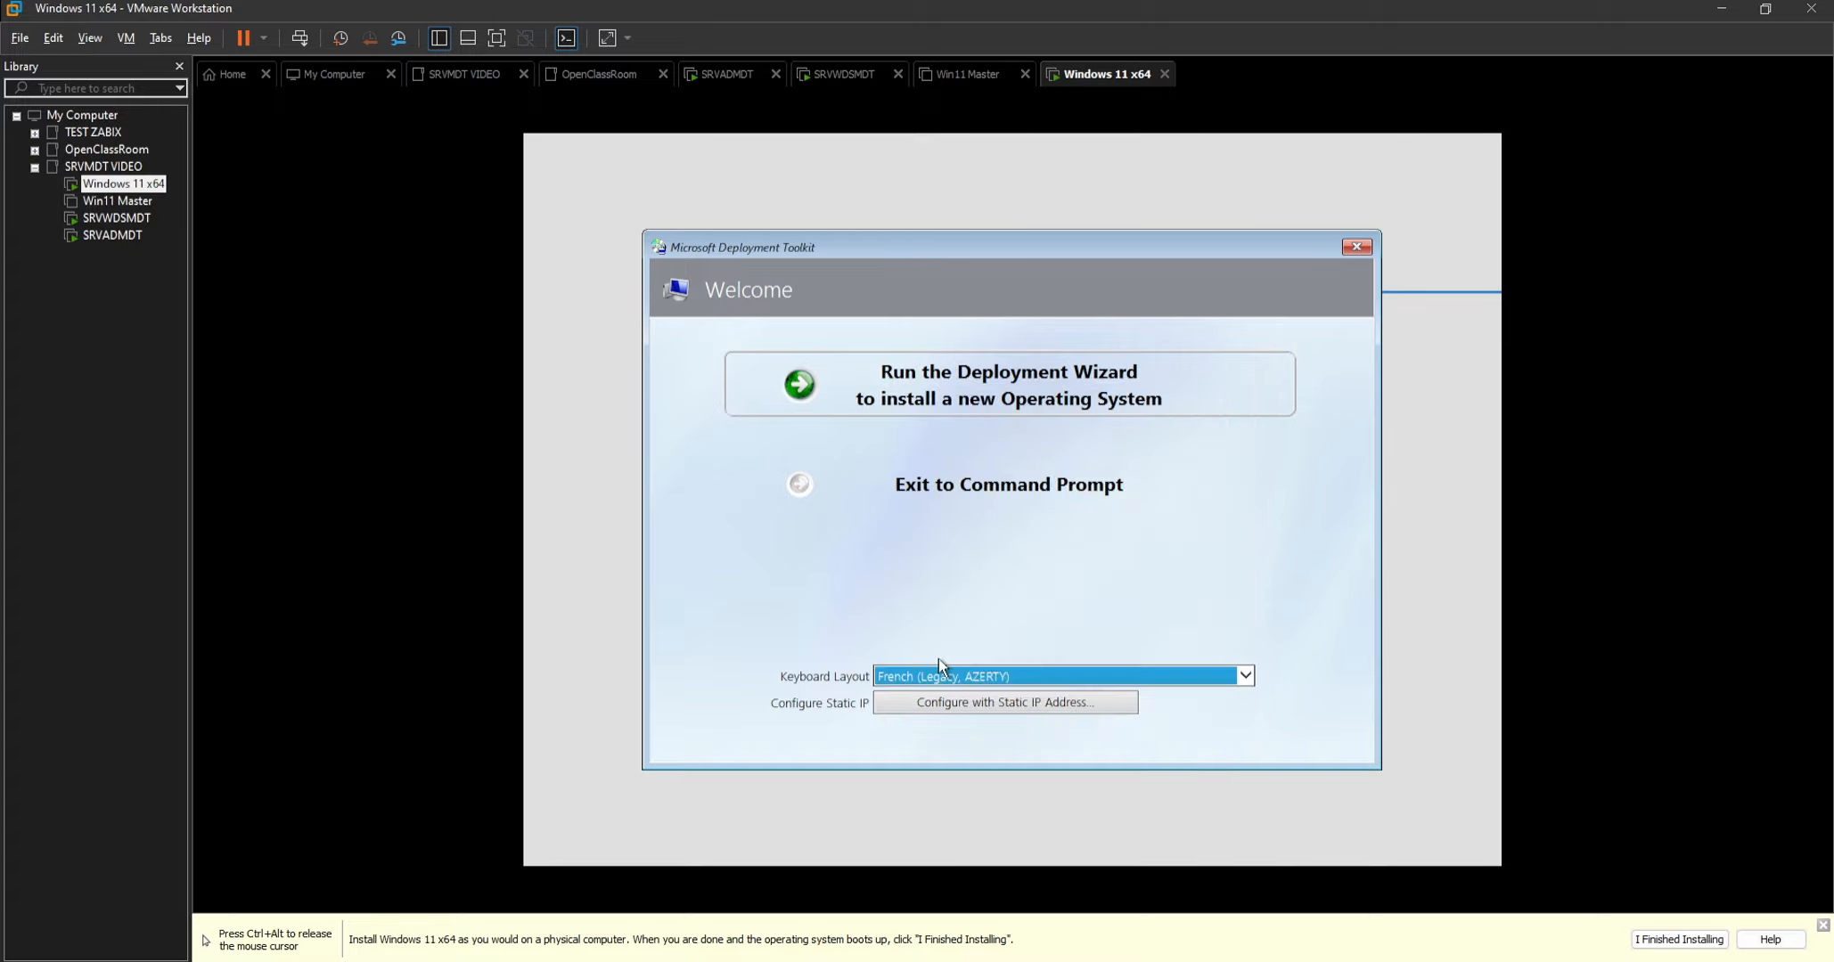
pyautogui.click(991, 390)
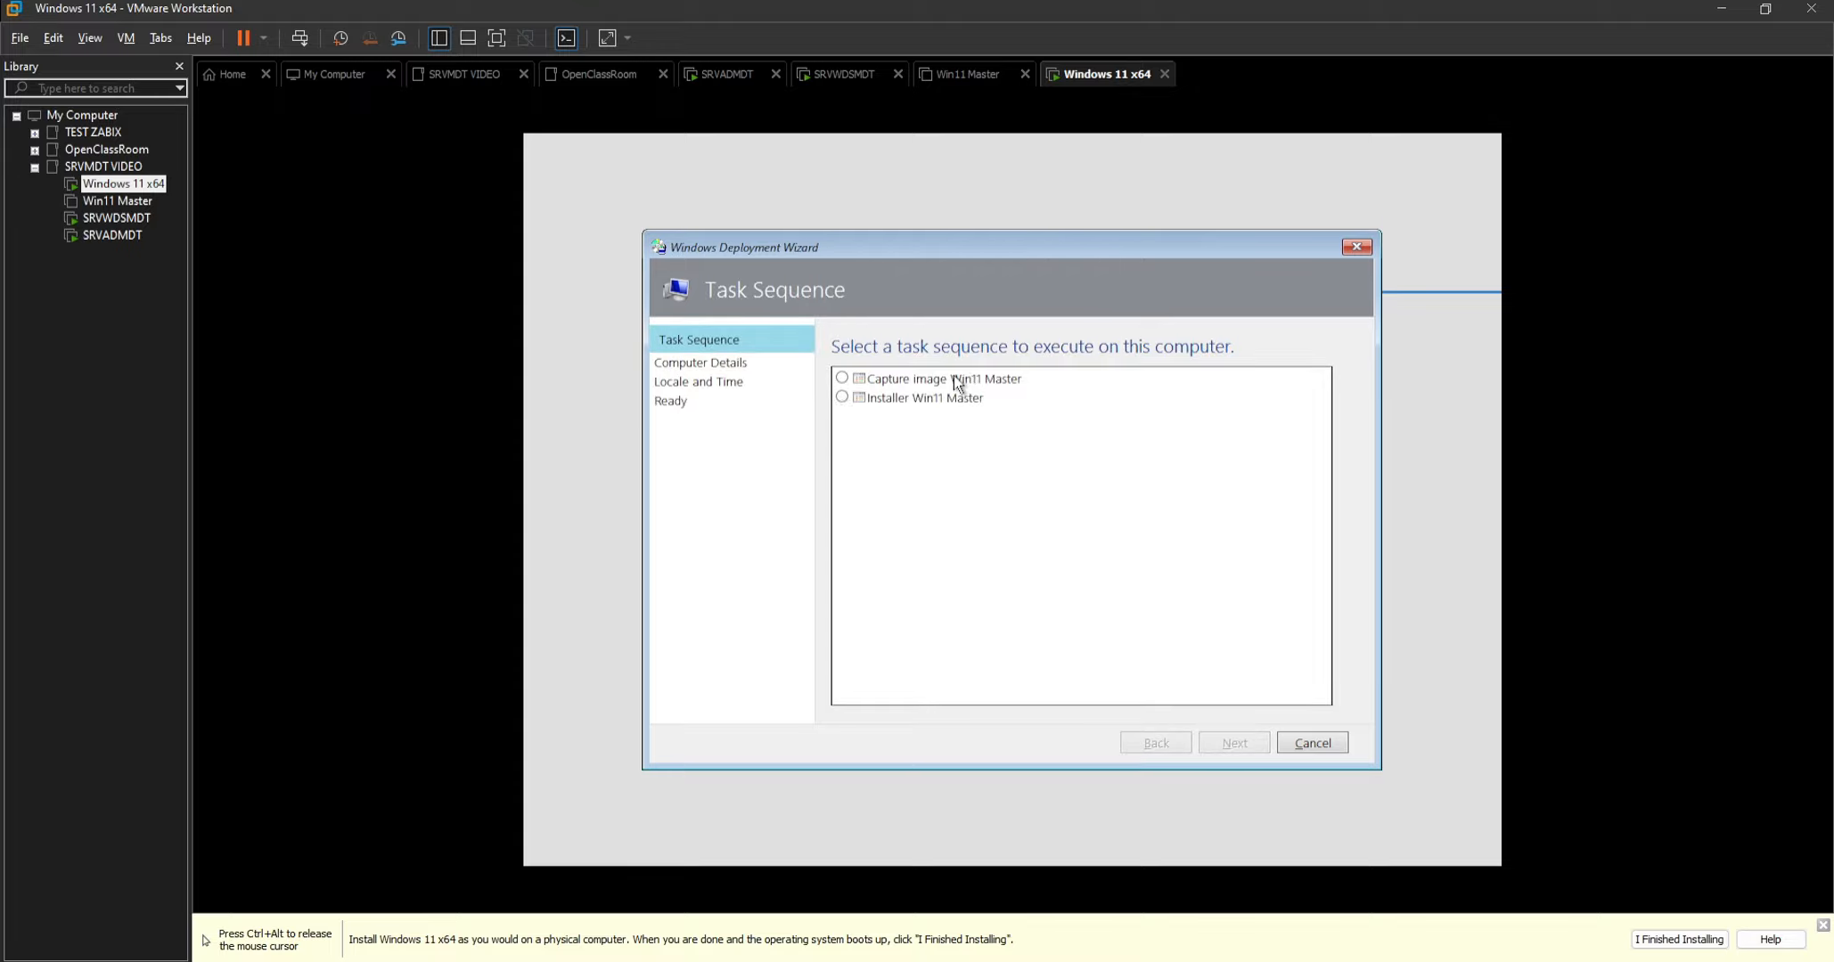
# Choose the Installer Win11 Master task sequence and name the computer AZAAAAAAAA, keeping it in WORKGROUP.
pyautogui.click(842, 397)
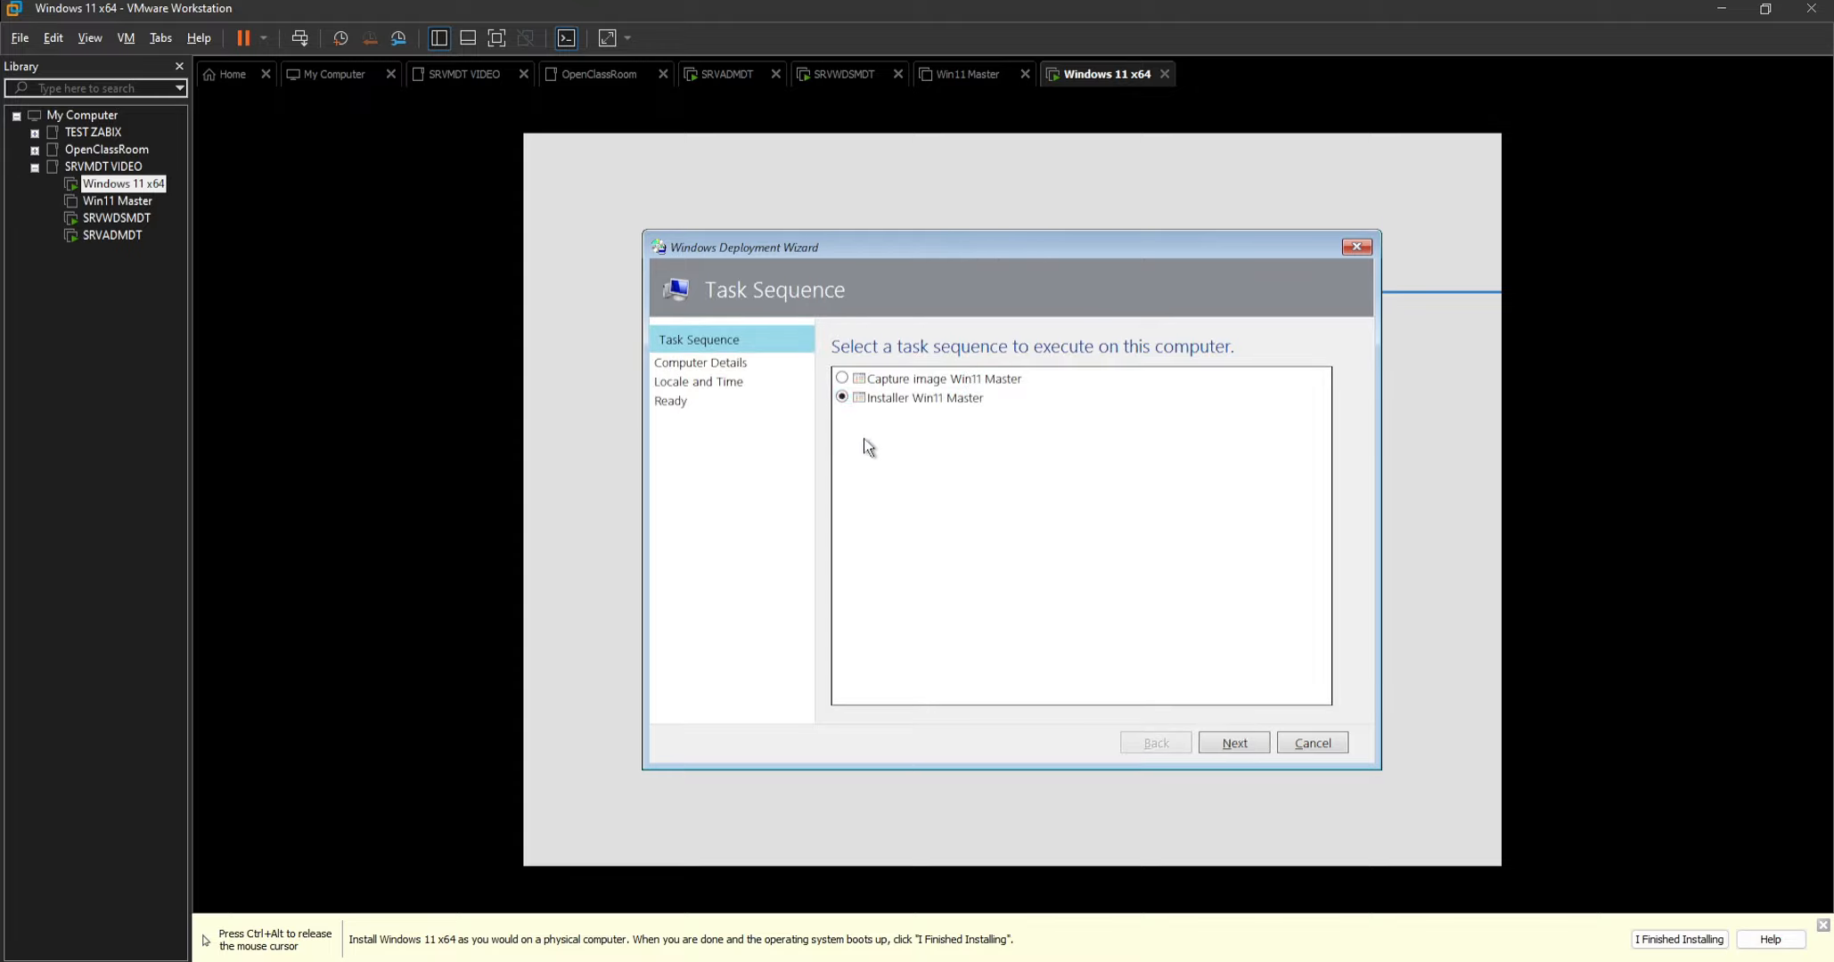
pyautogui.click(1233, 743)
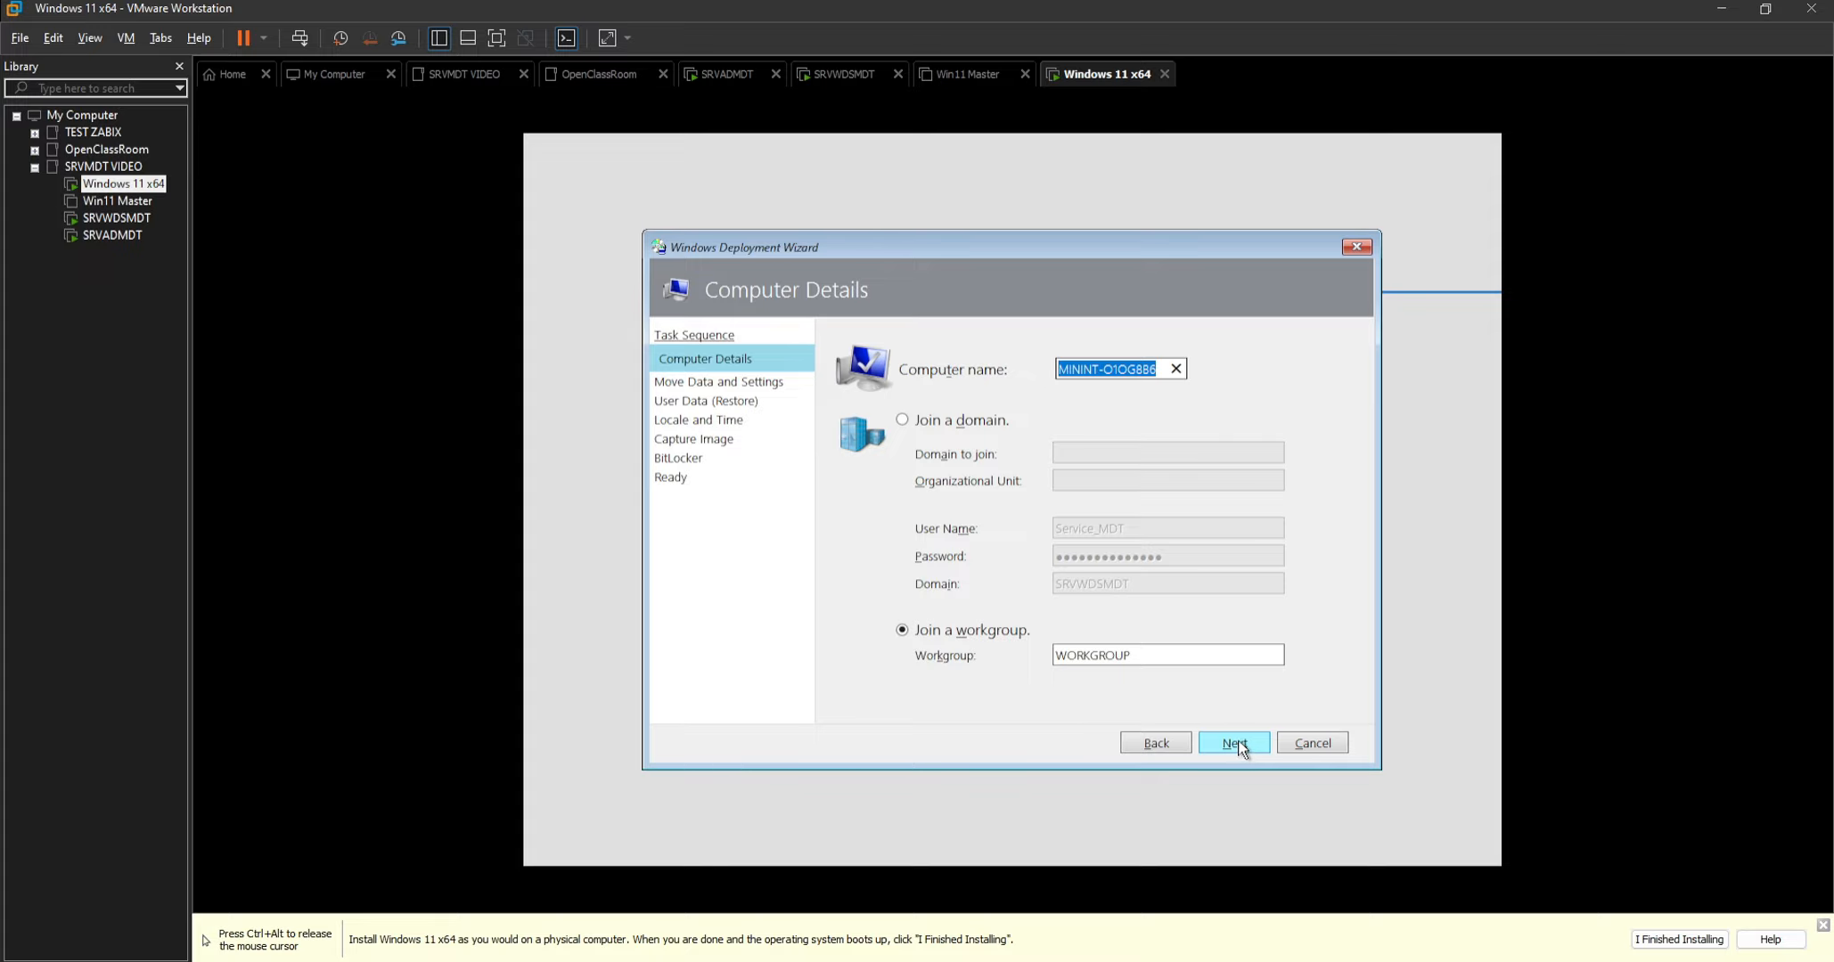
pyautogui.write('AAAAAAAA')
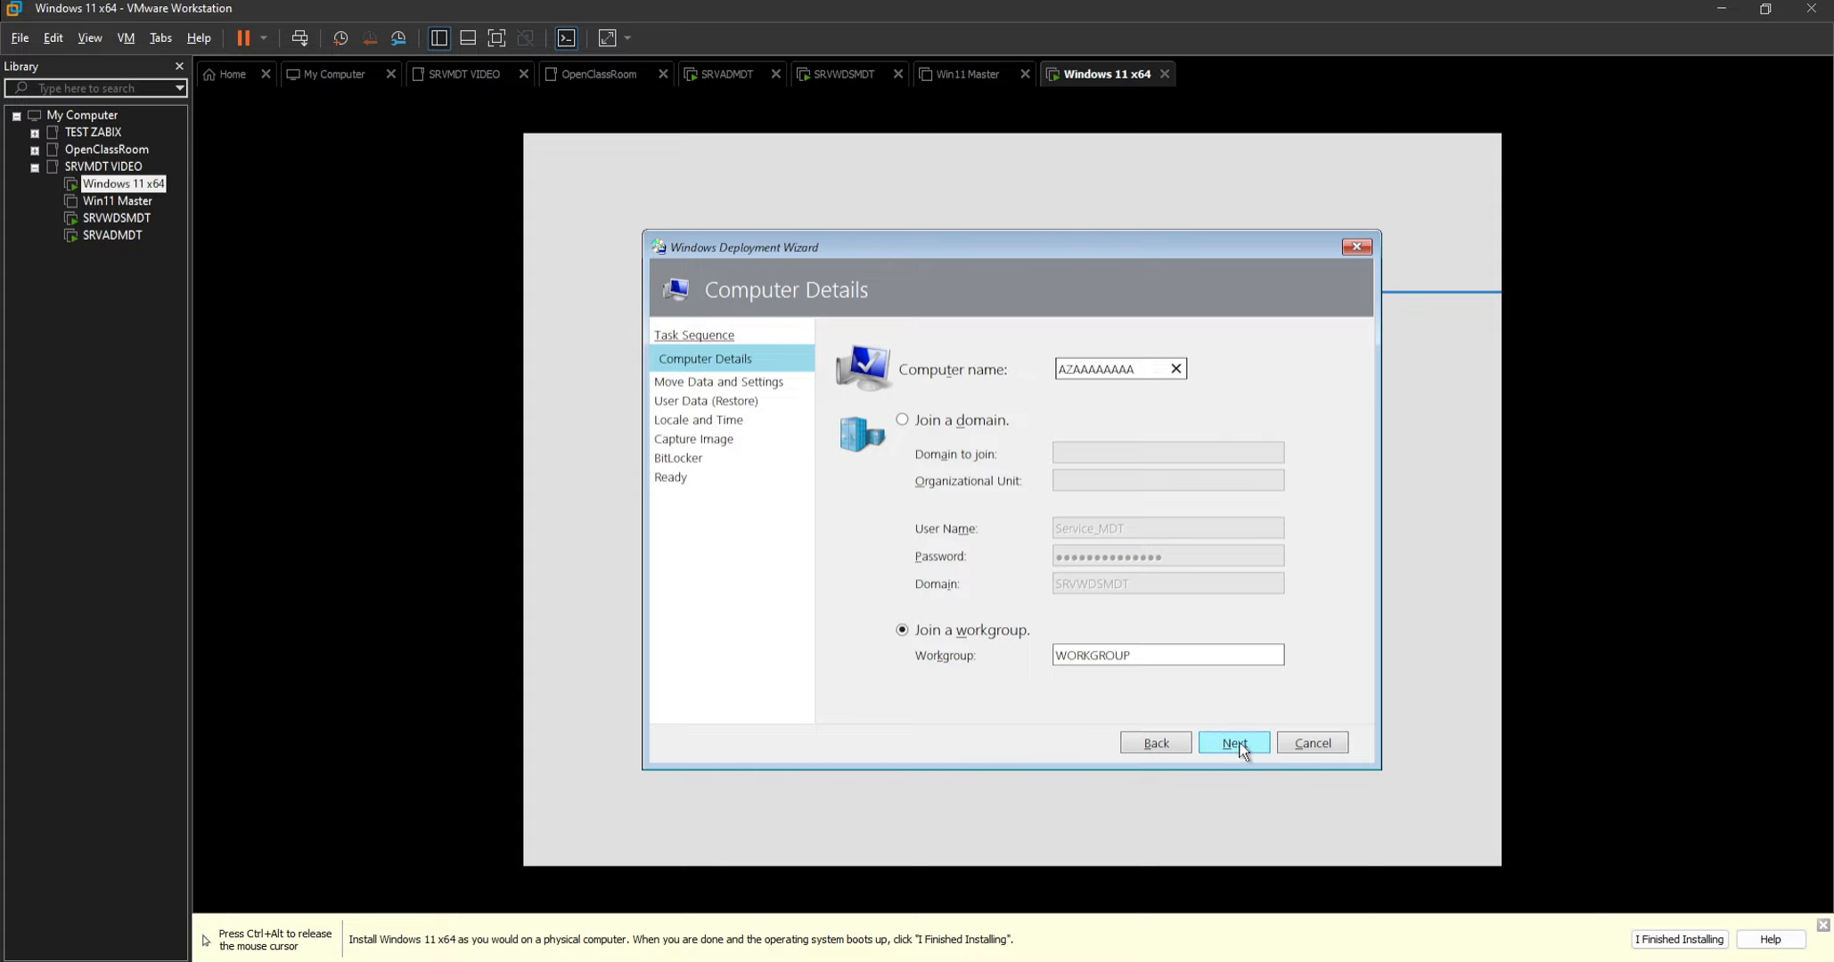
pyautogui.click(1239, 741)
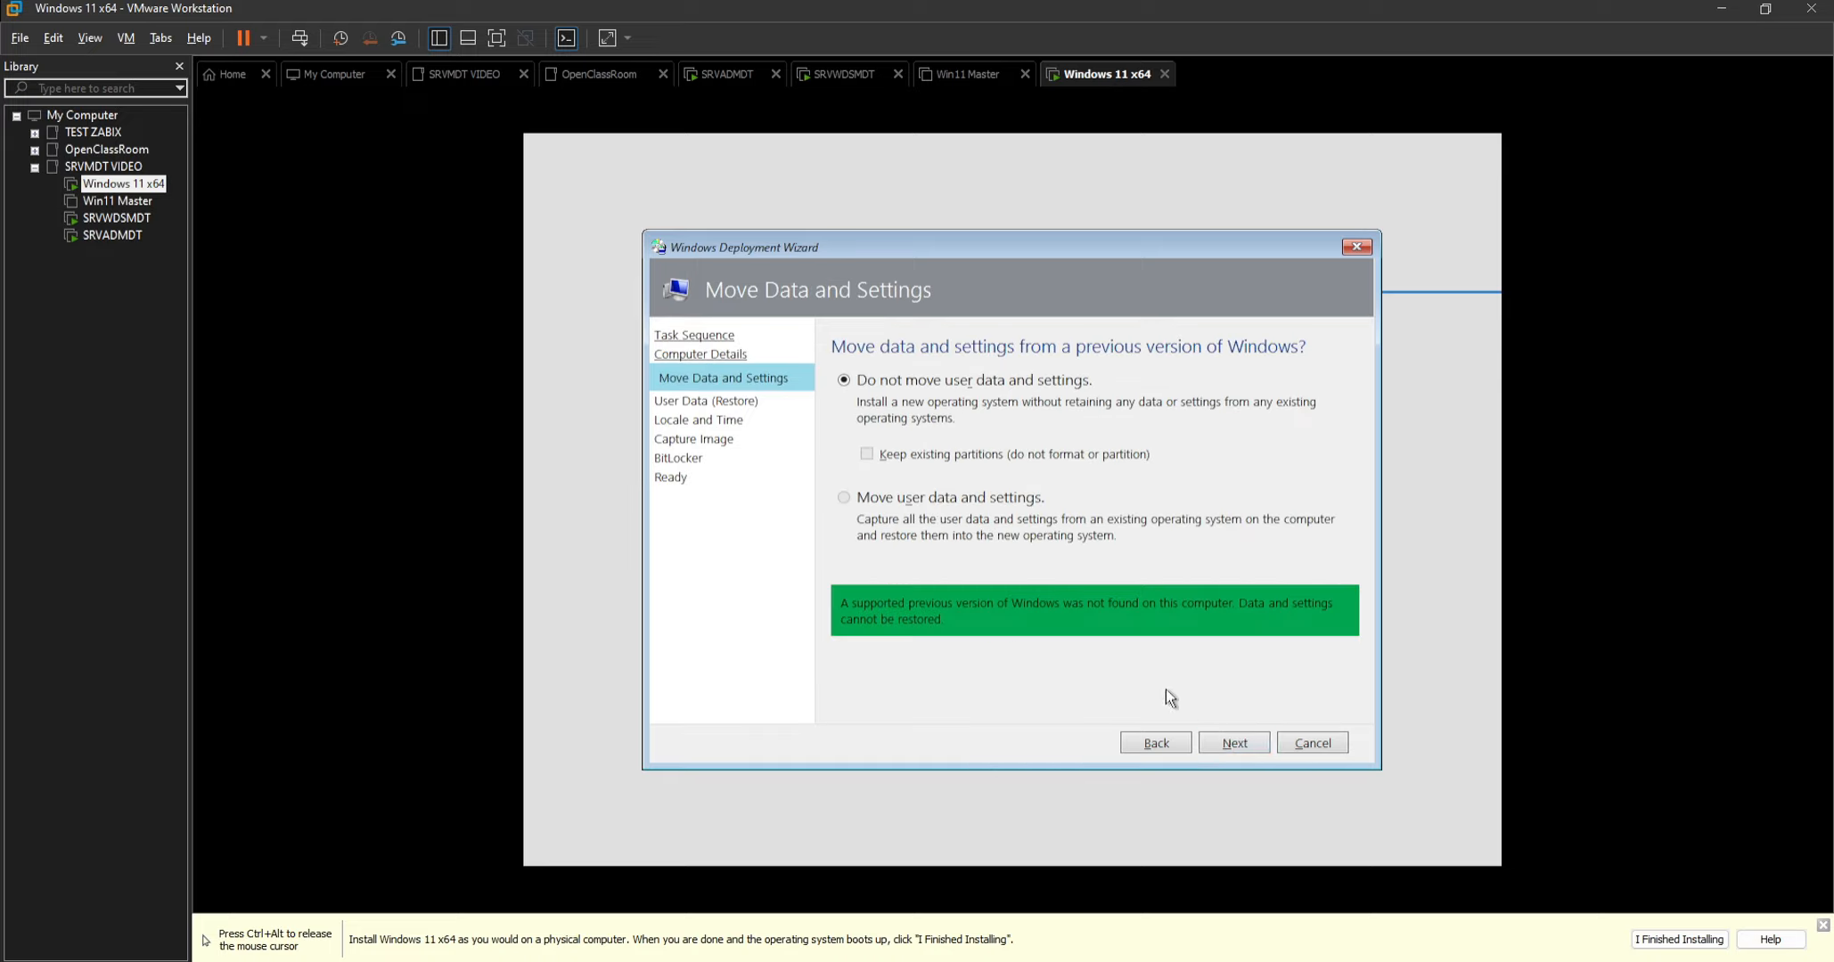
# Accept not moving or restoring user data, and set the time zone to (UTC+01:00) Brussels, Copenhagen, Madrid, Paris.
pyautogui.click(1231, 743)
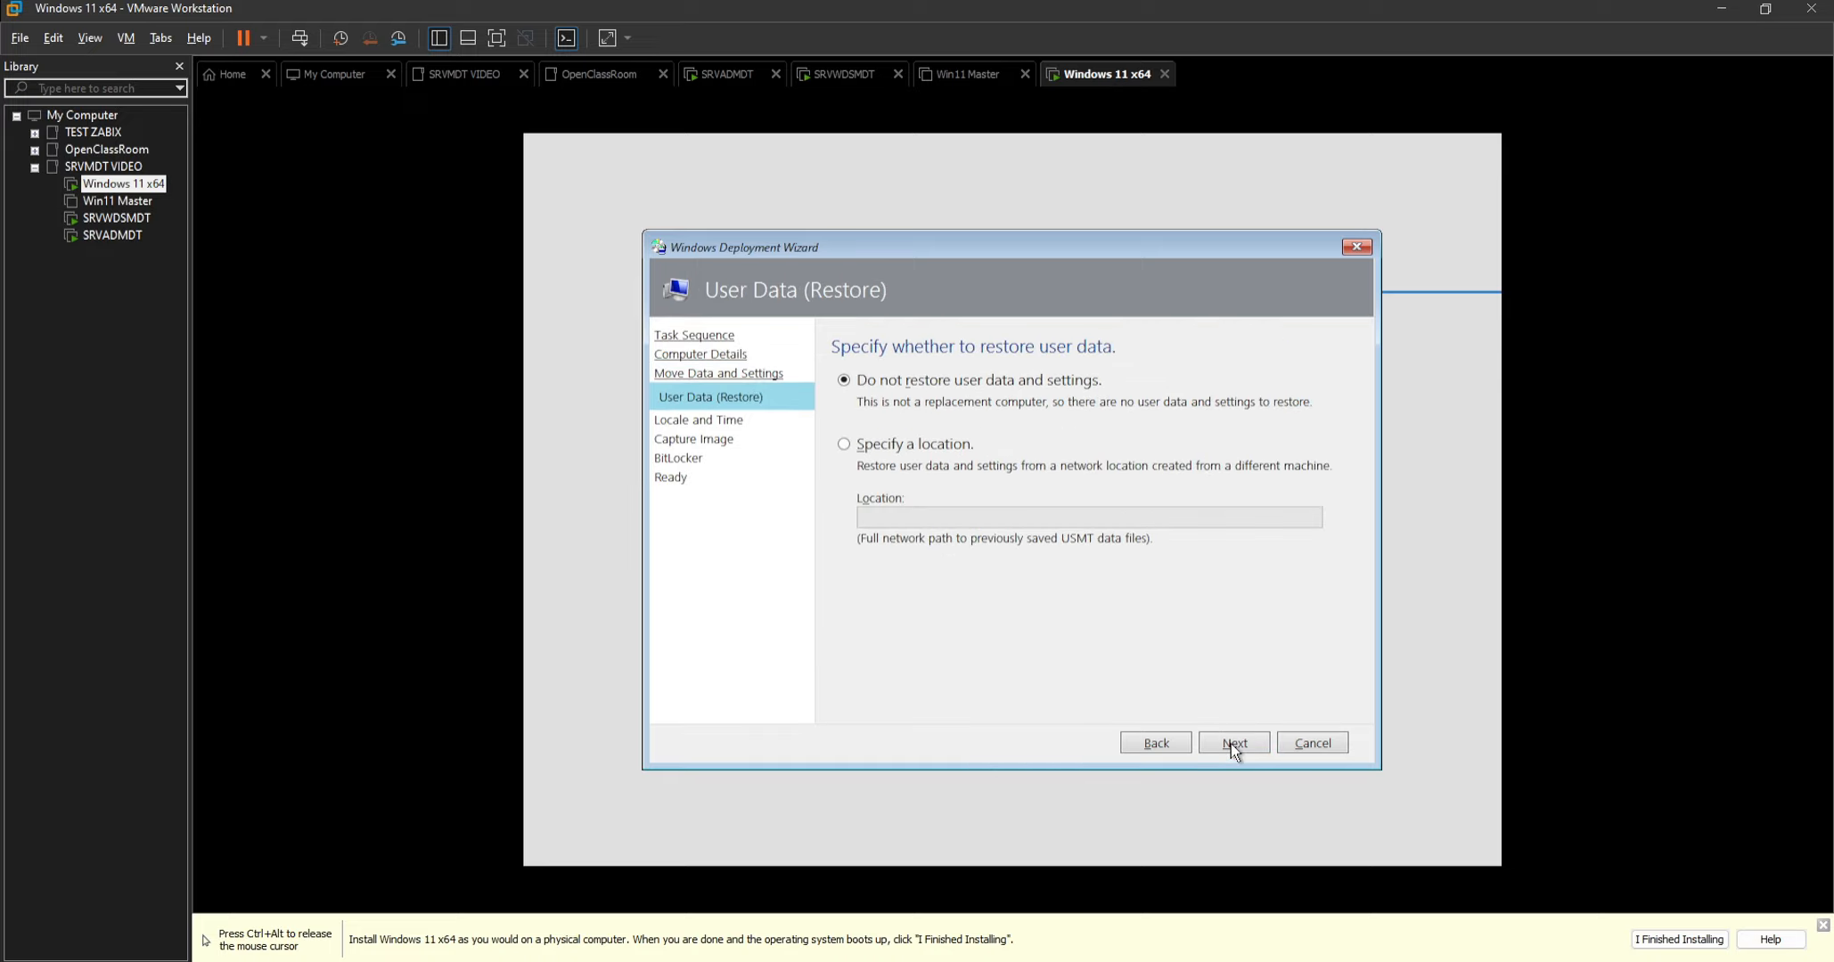
pyautogui.click(1231, 745)
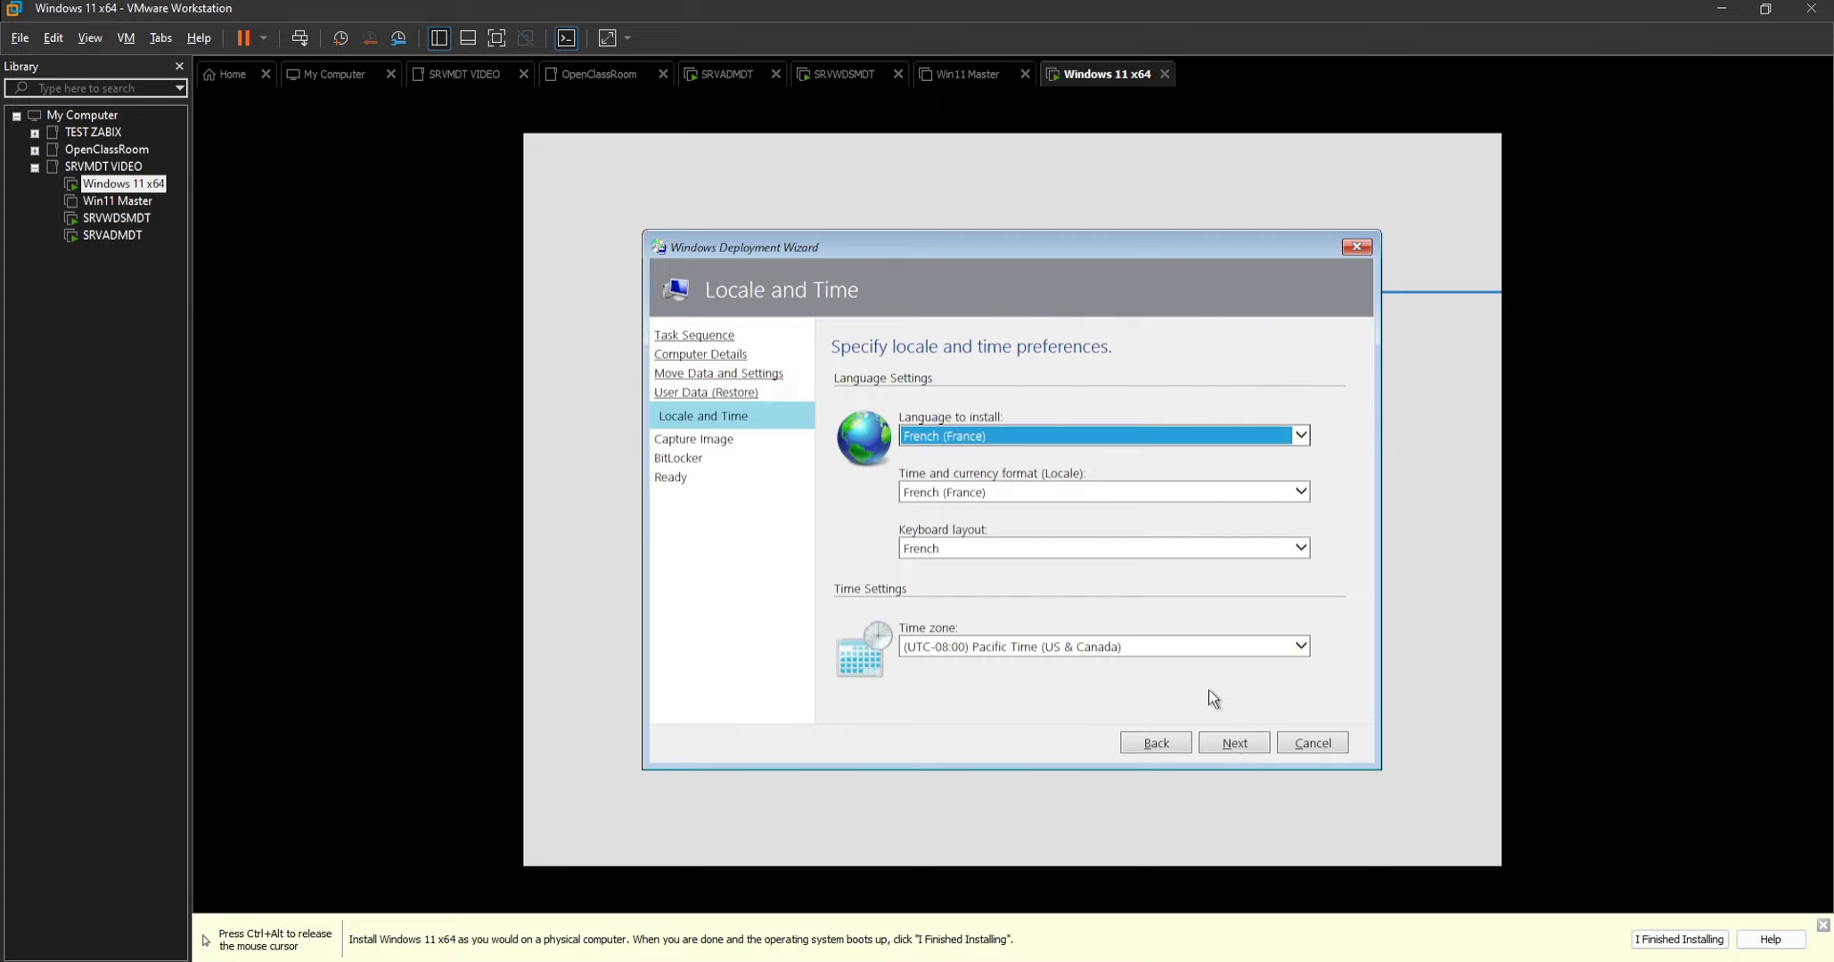
pyautogui.click(1150, 647)
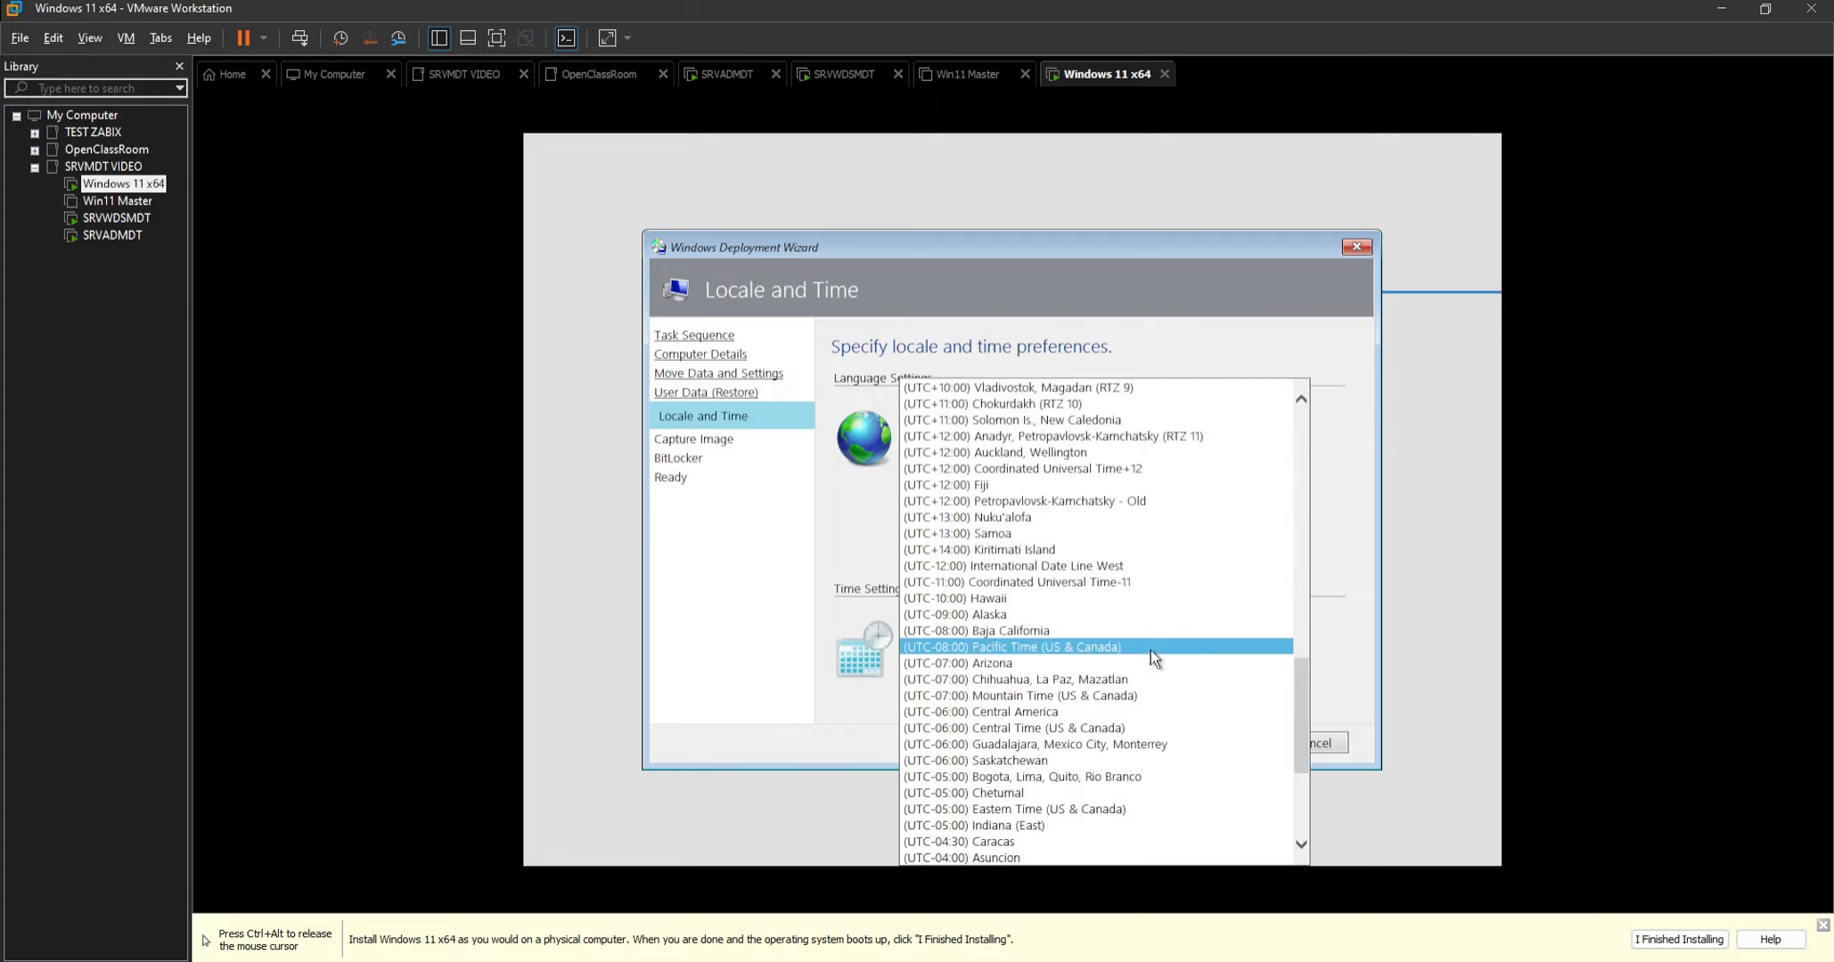
pyautogui.scroll(-15, 1074, 472)
pyautogui.scroll(2, 1079, 486)
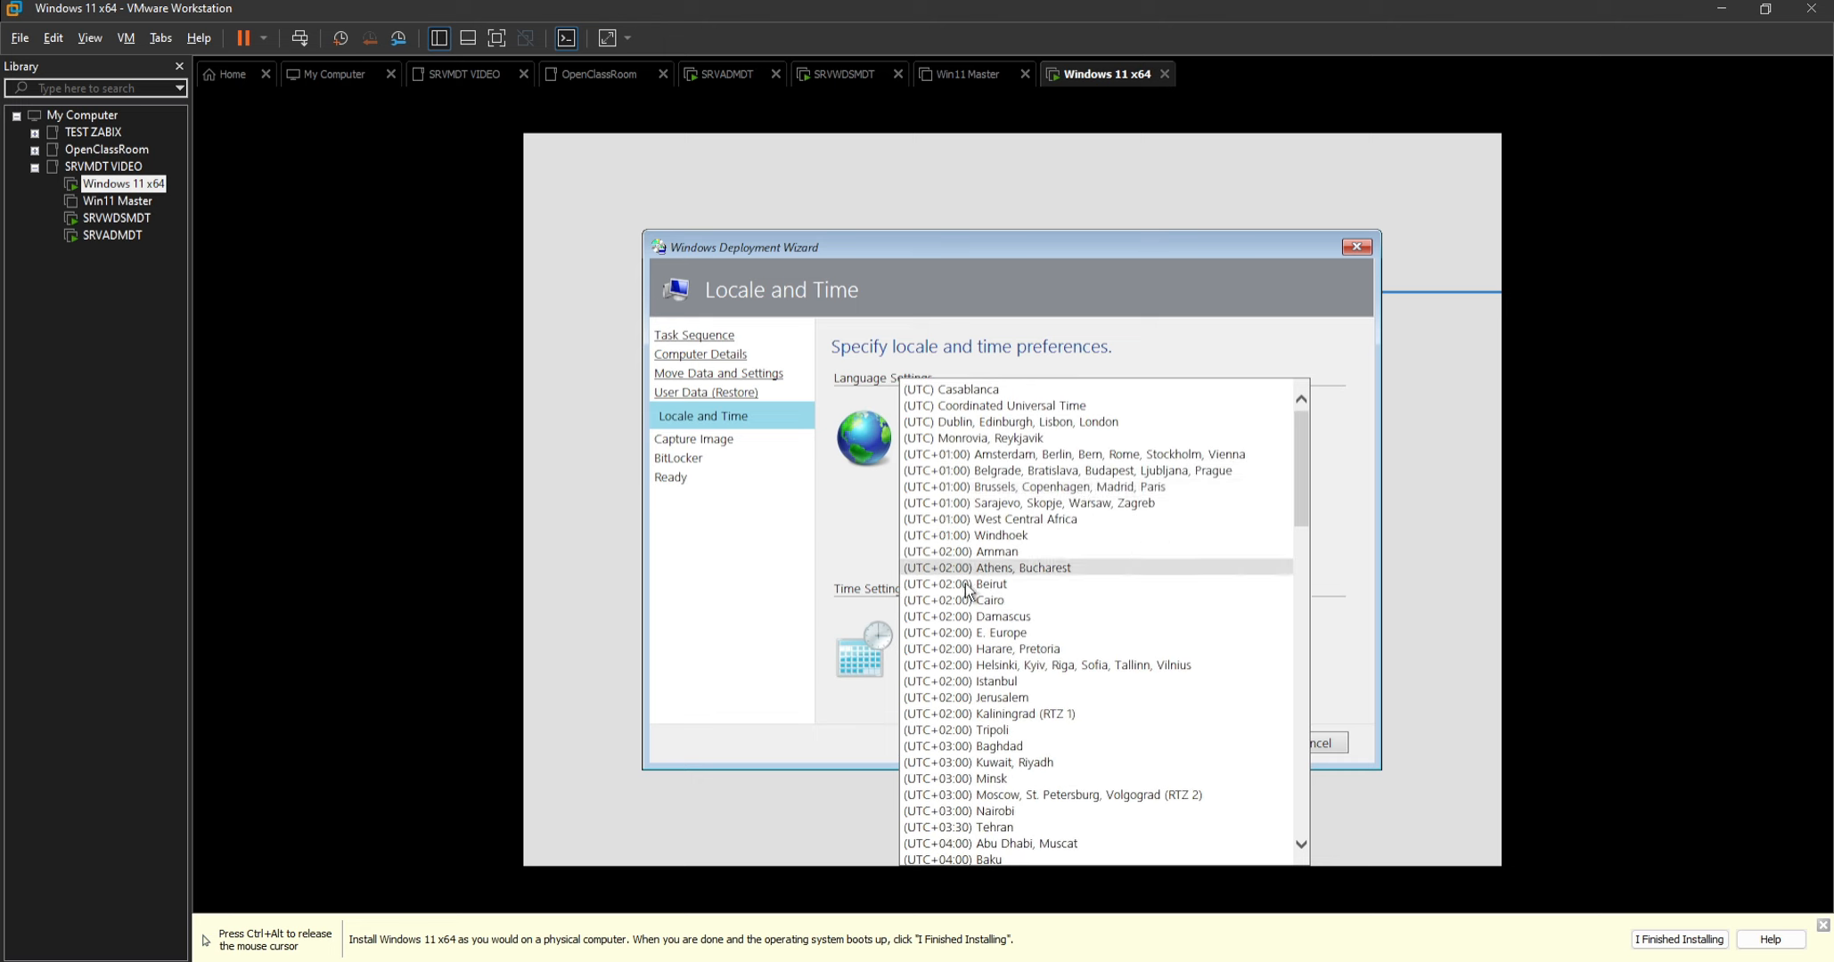
pyautogui.click(1057, 487)
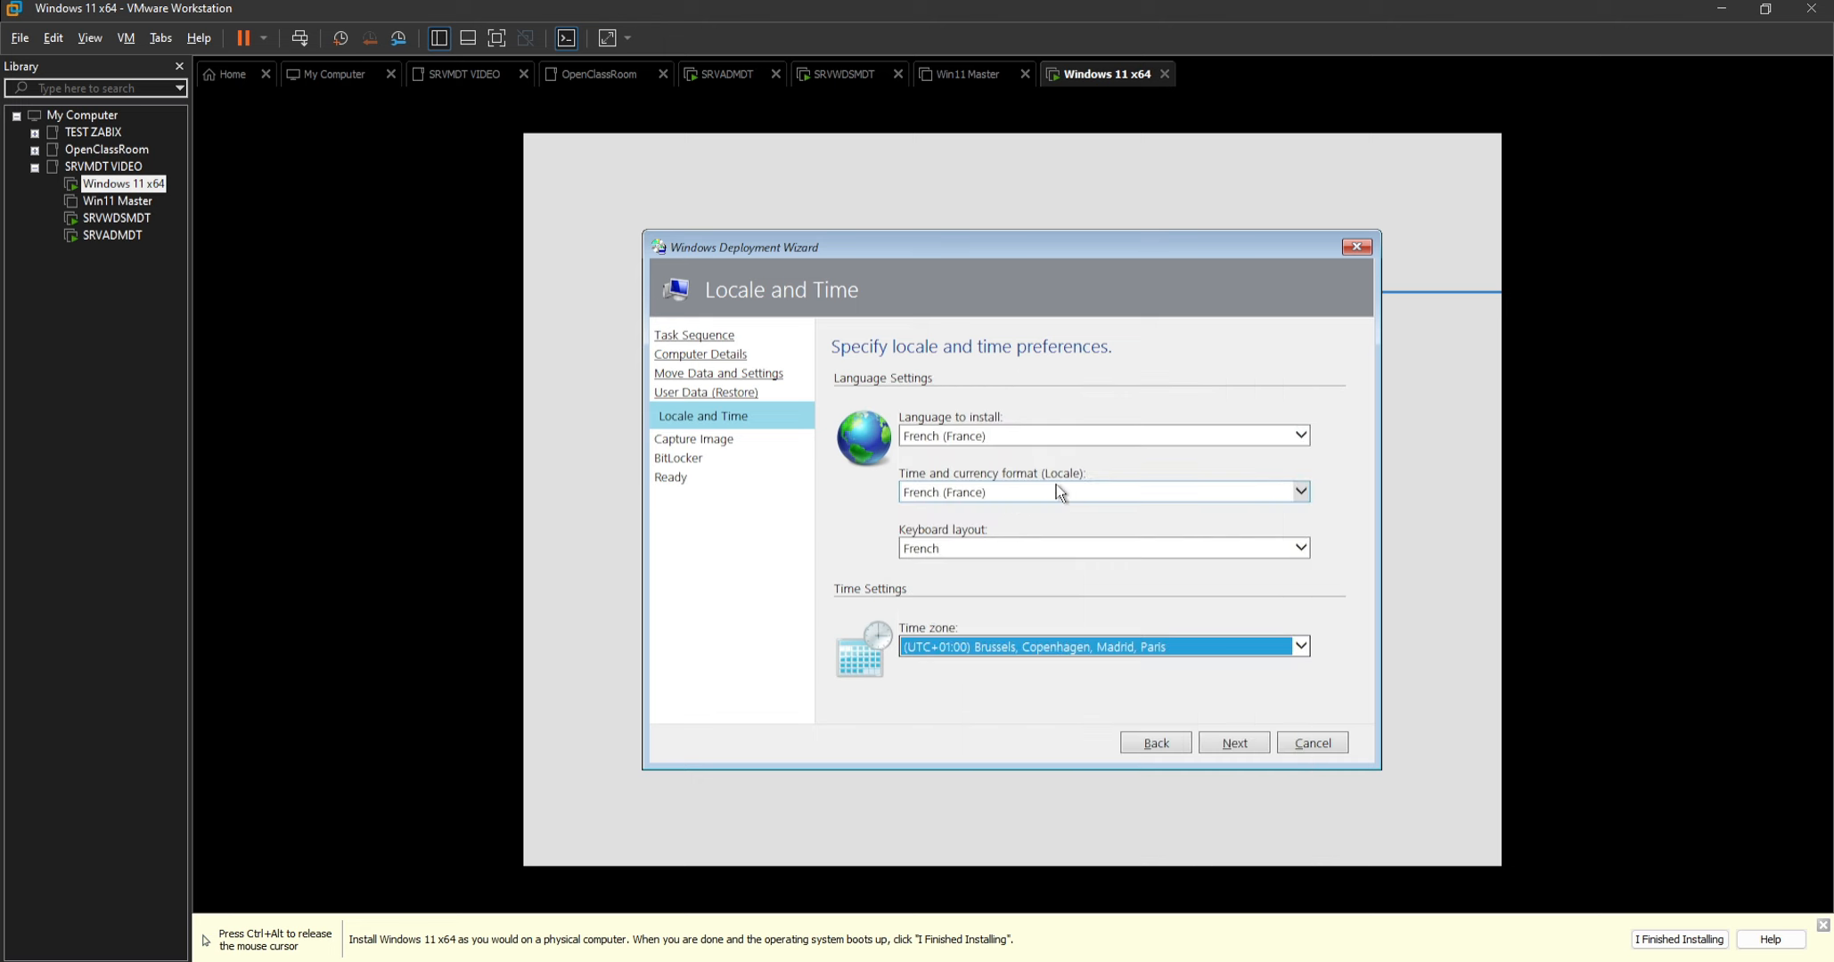
pyautogui.click(1235, 747)
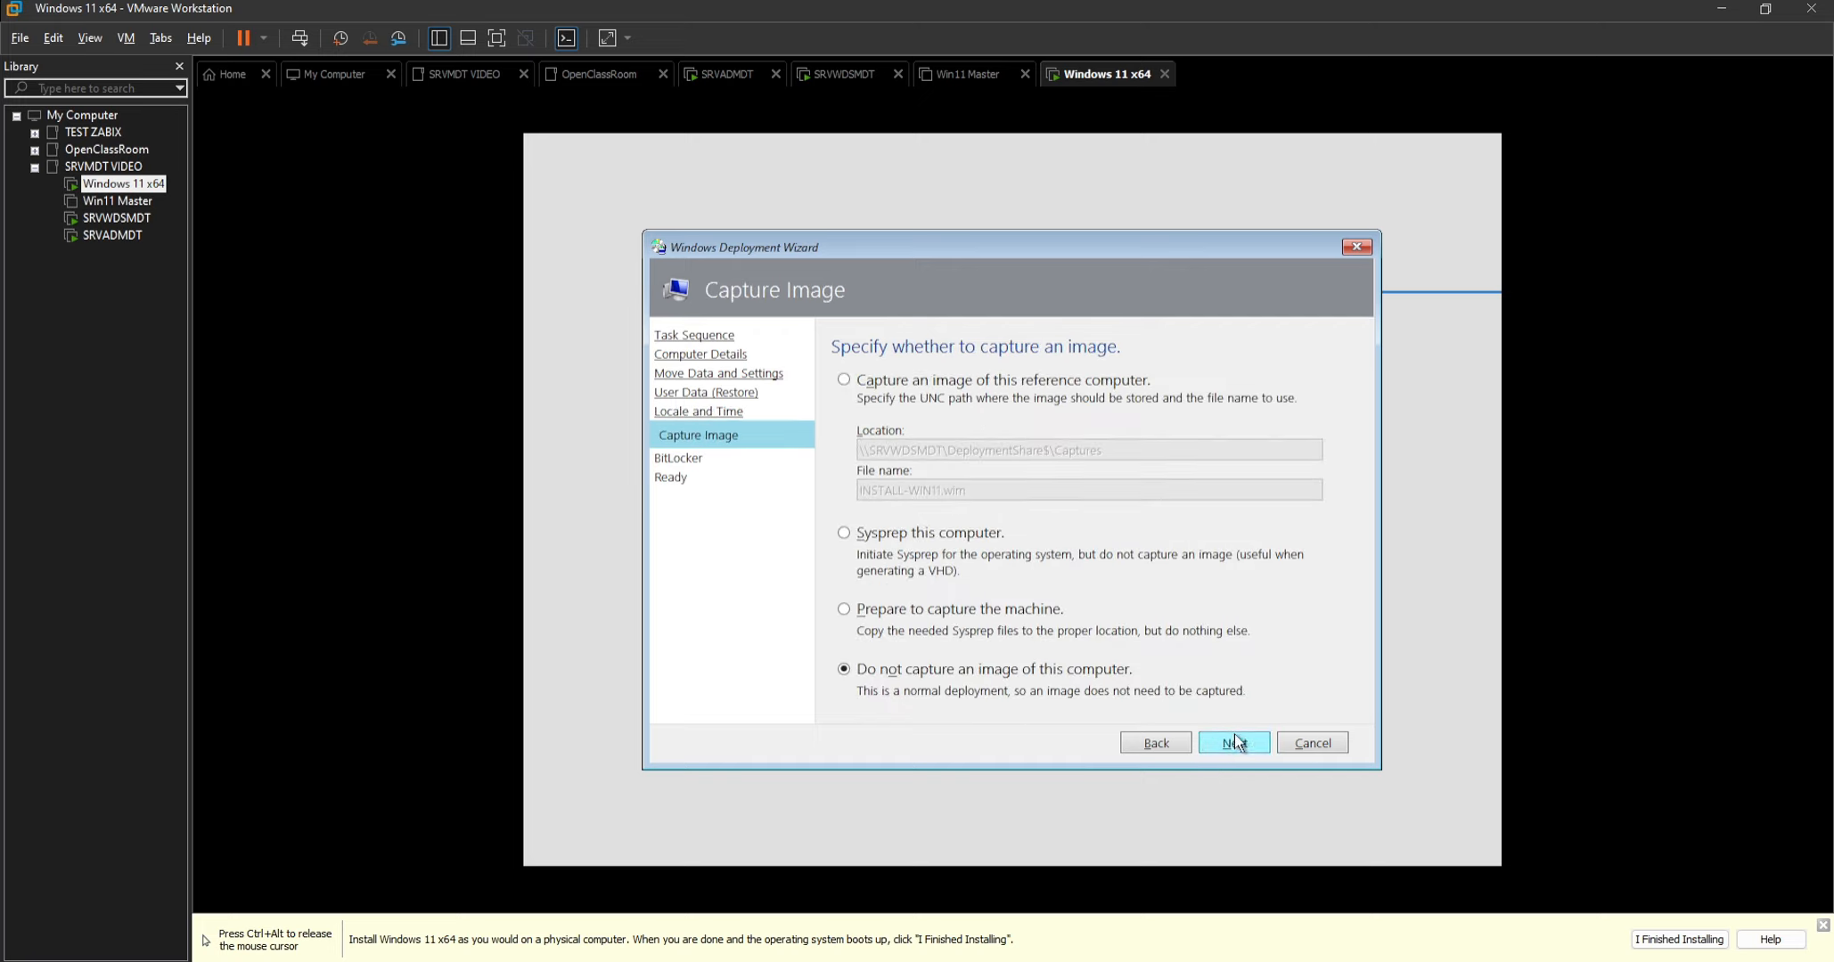
# Begin the deployment without capturing an image of the computer or enabling BitLocker.
pyautogui.click(1232, 745)
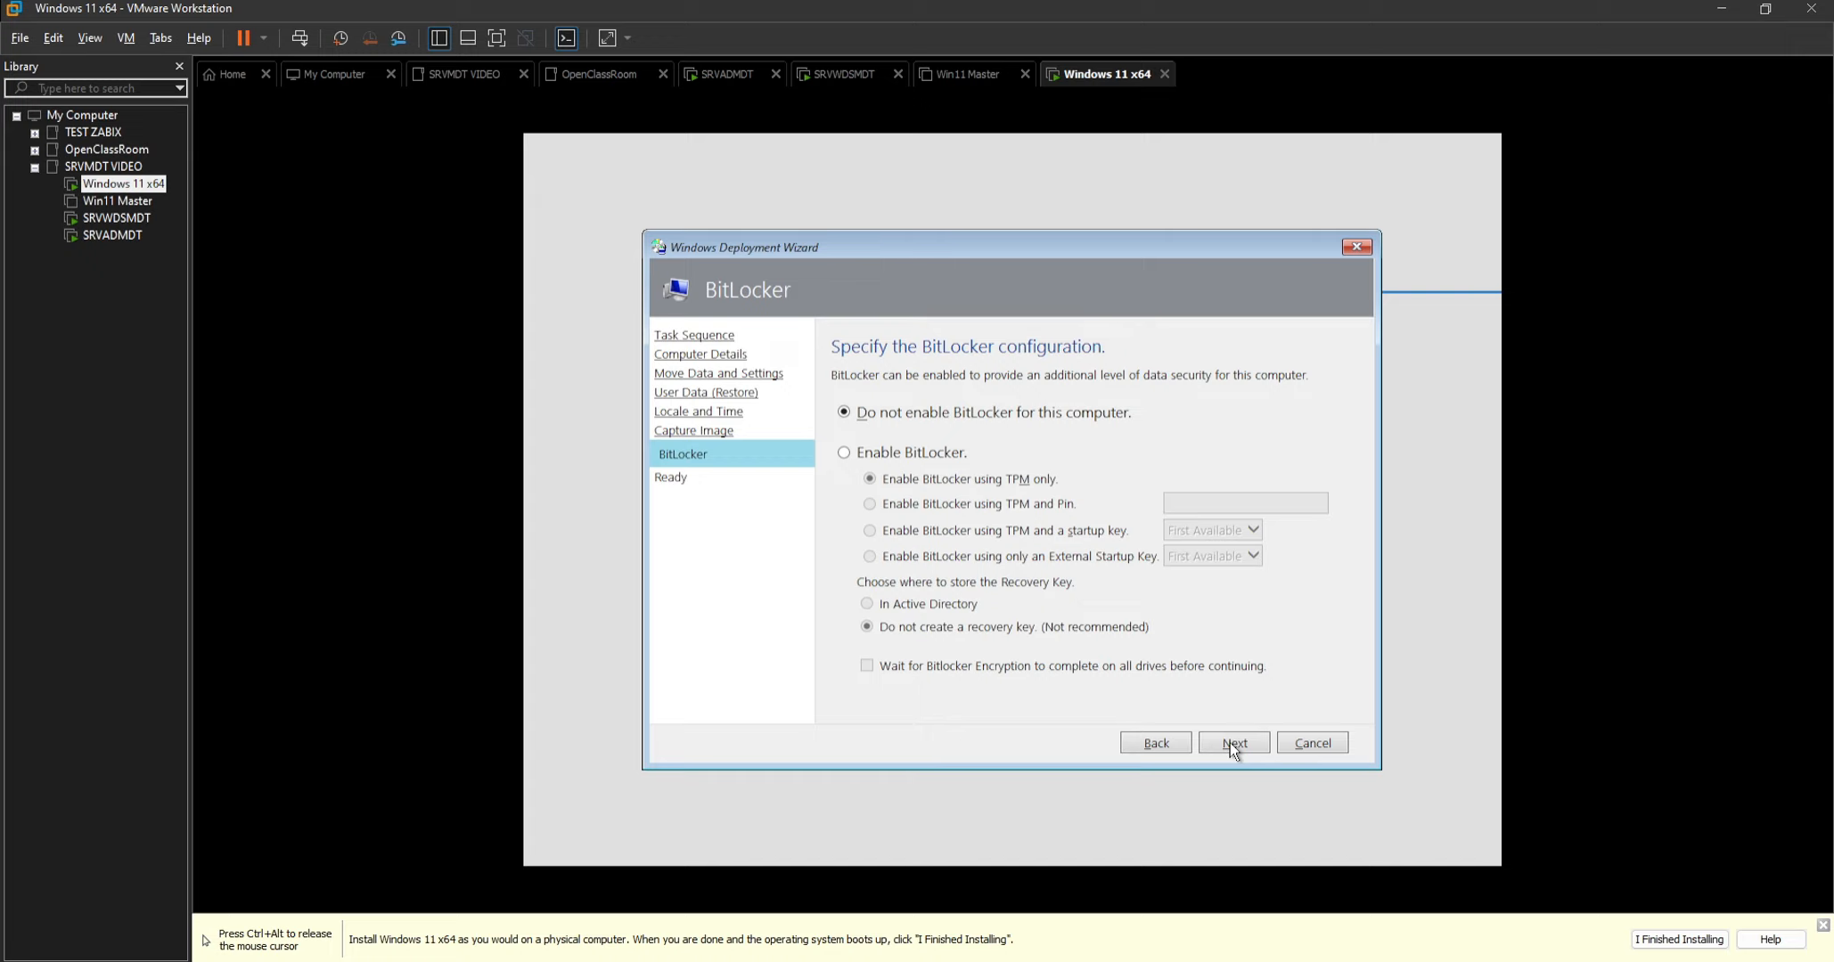
pyautogui.click(1233, 744)
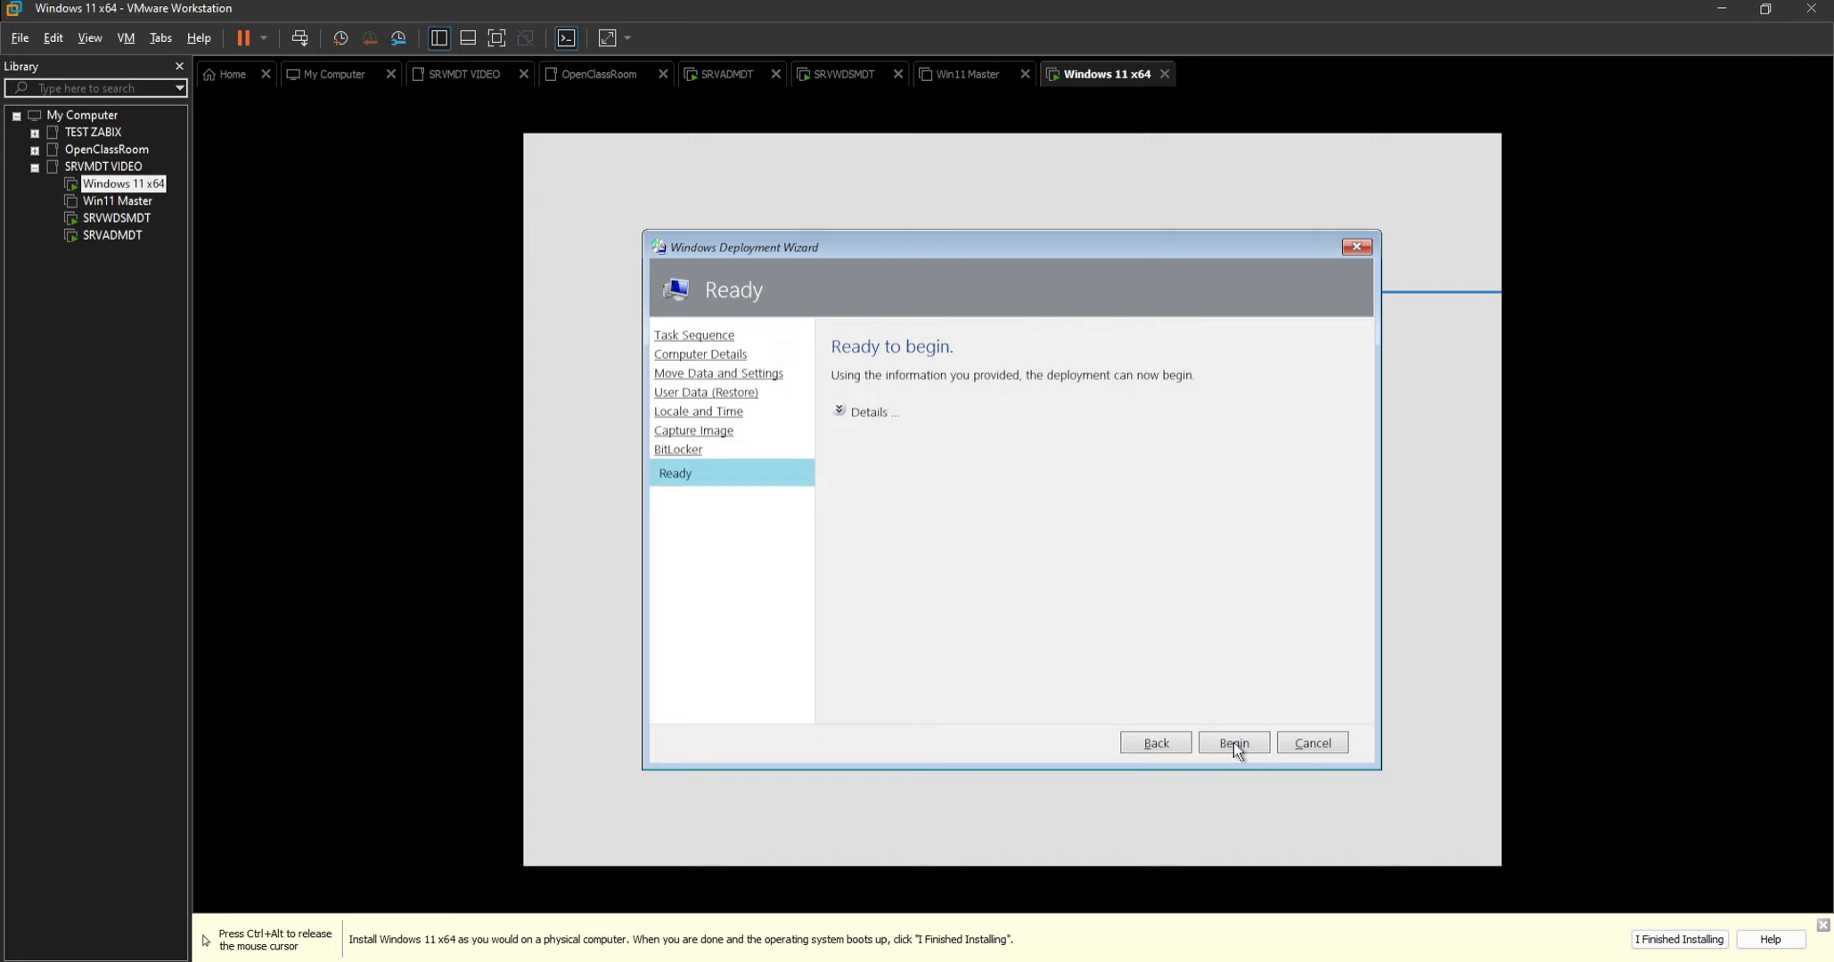
pyautogui.click(1233, 745)
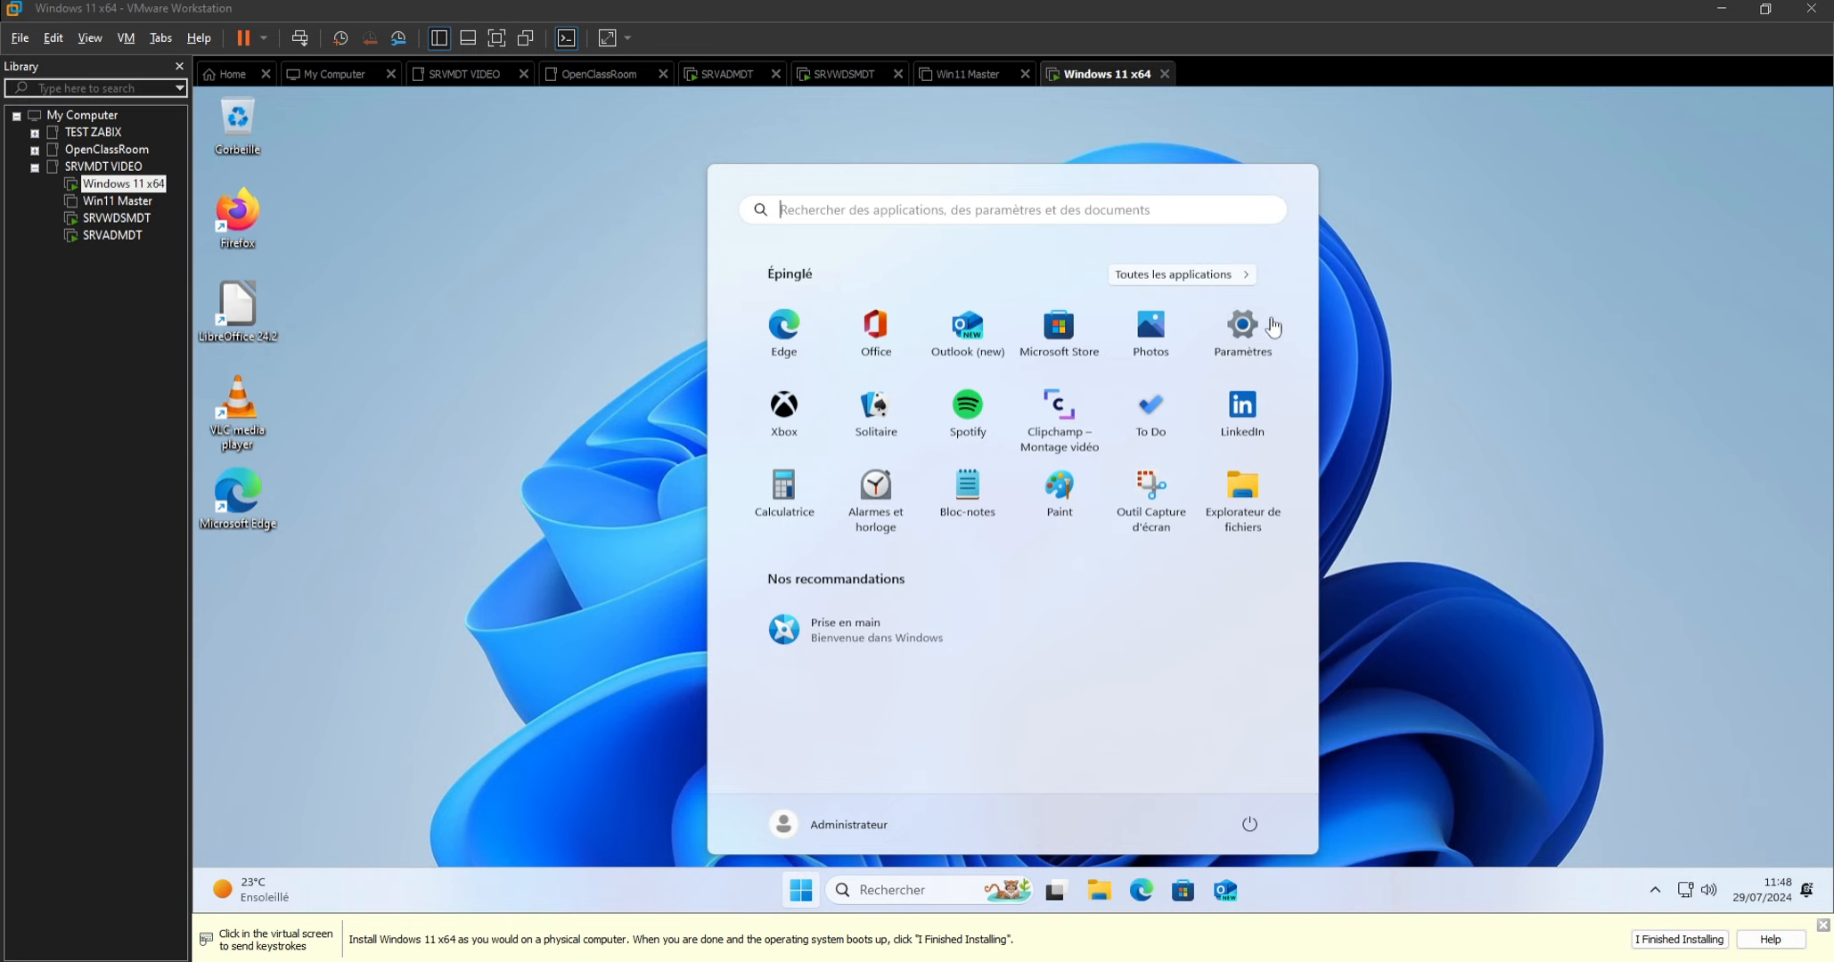
# Dismiss the Start menu on the deployed Windows 11 desktop and release the mouse cursor from the virtual machine.
pyautogui.click(1461, 307)
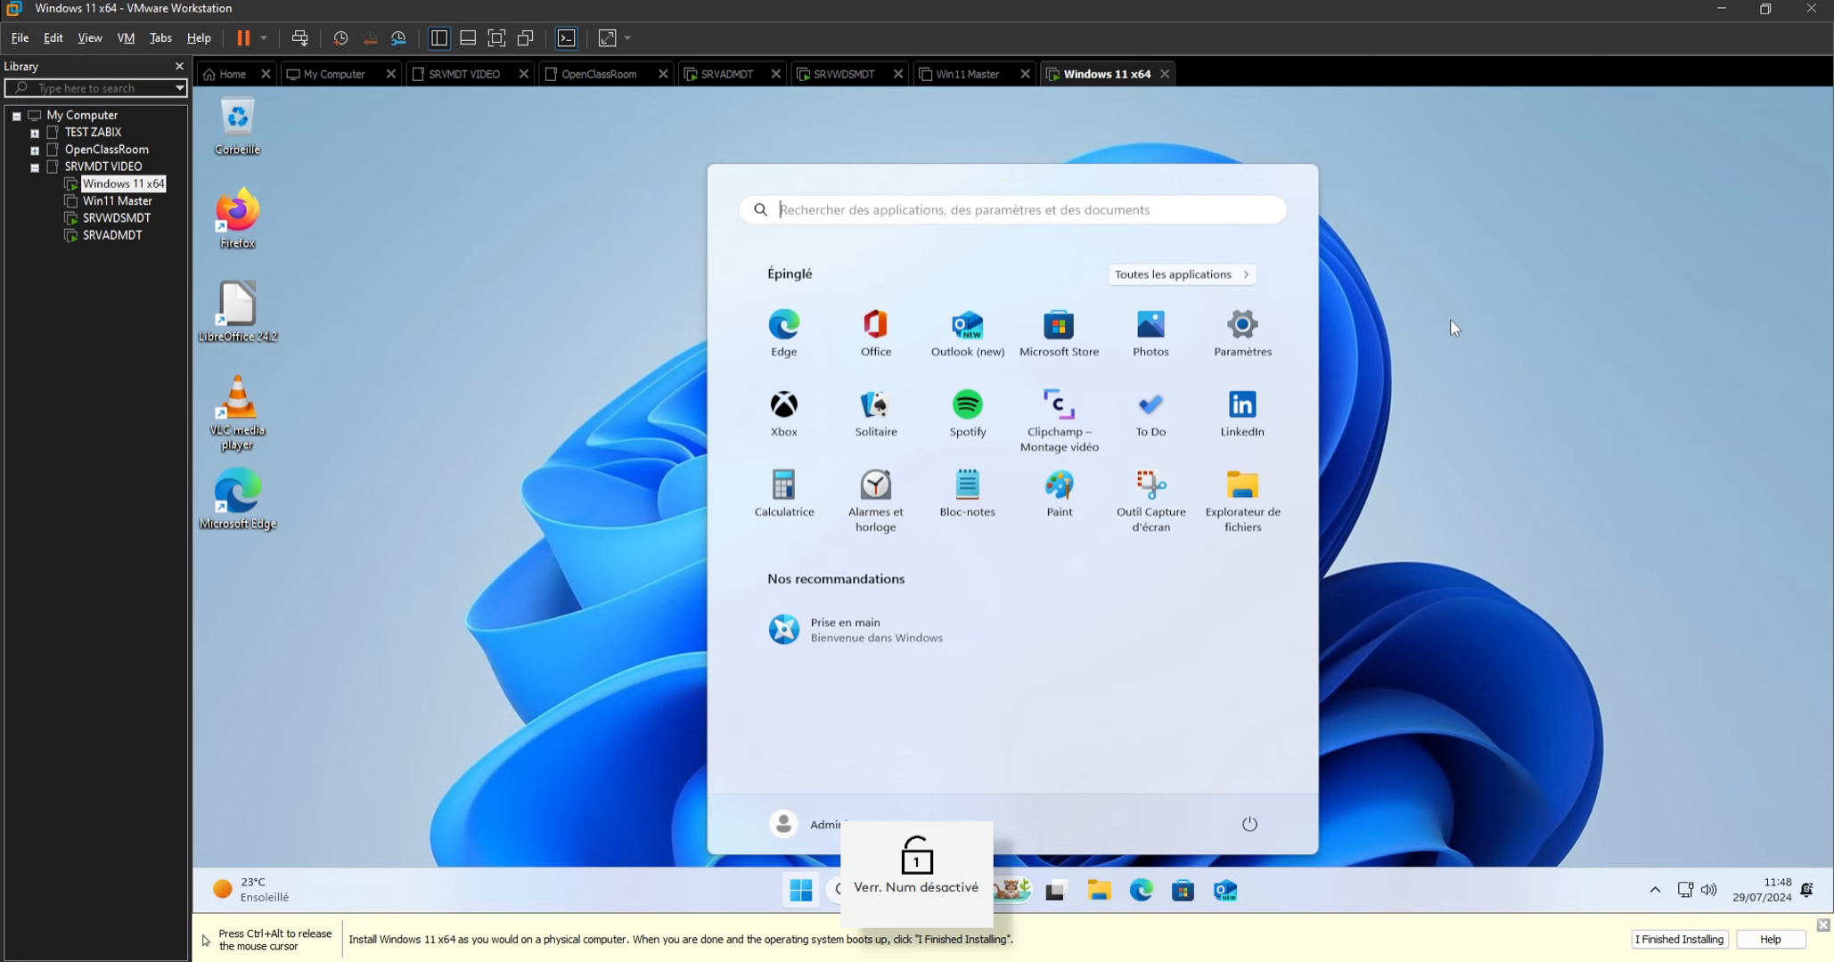
pyautogui.click(1529, 540)
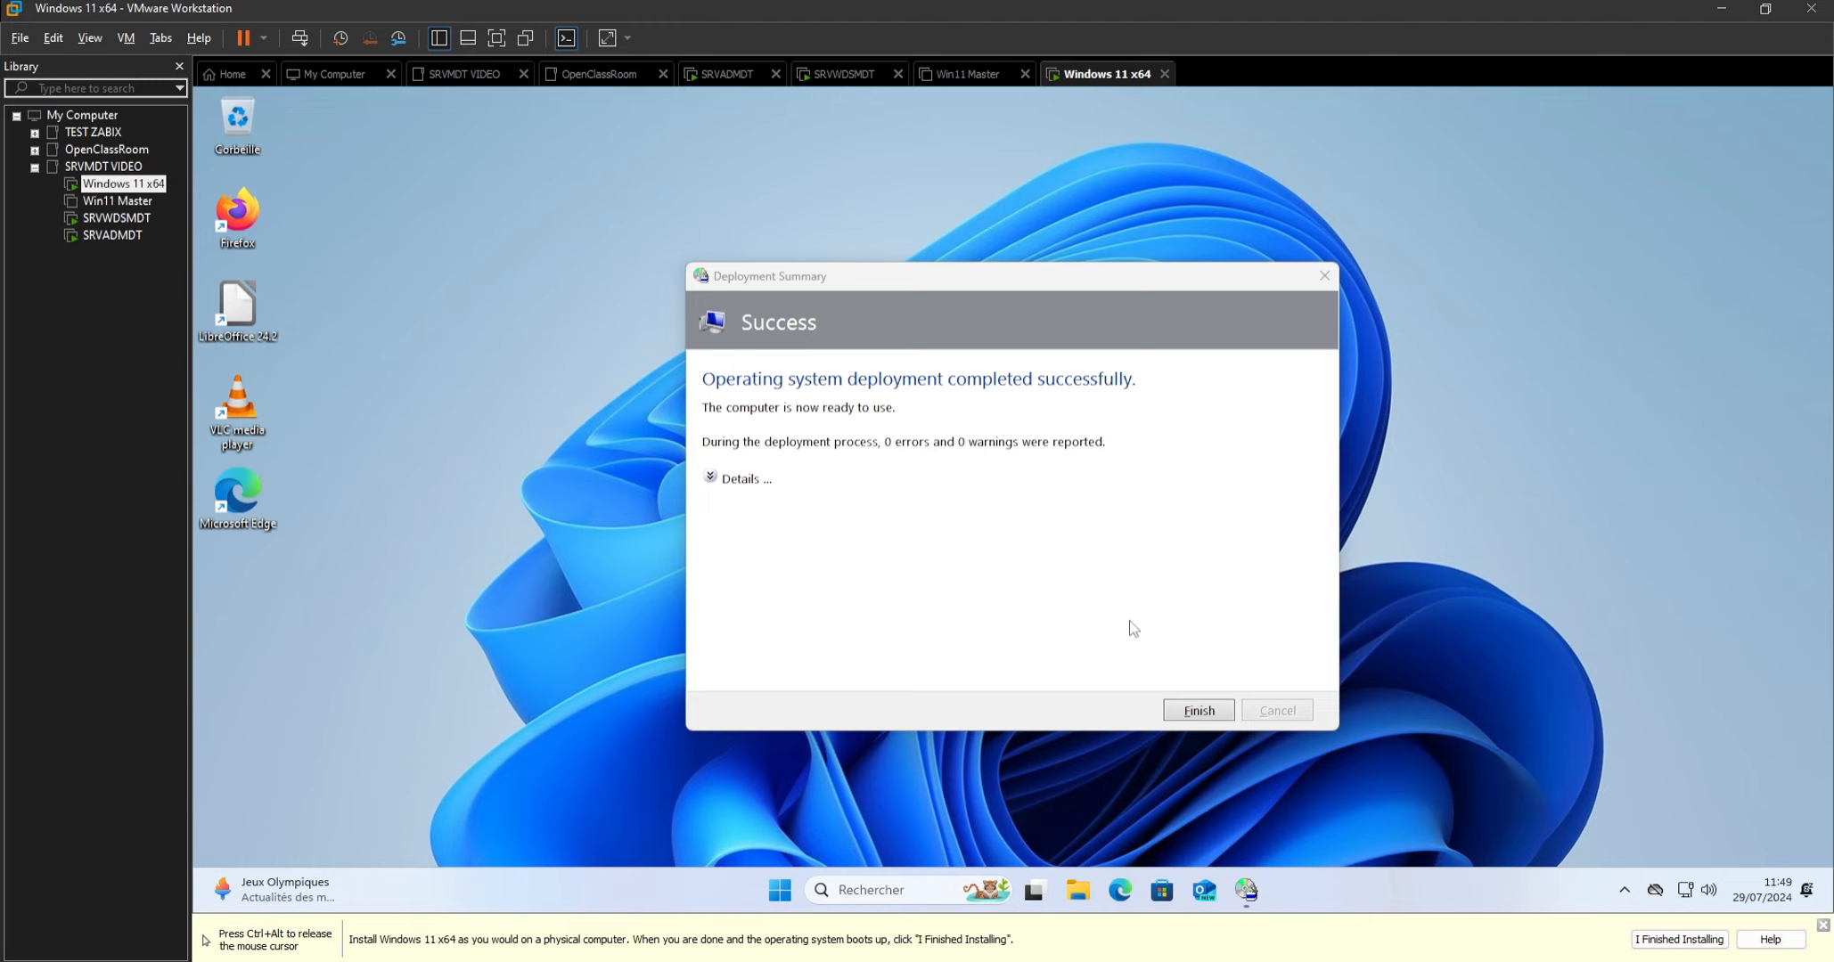
pyautogui.hotkey('ctrl', 'alt')
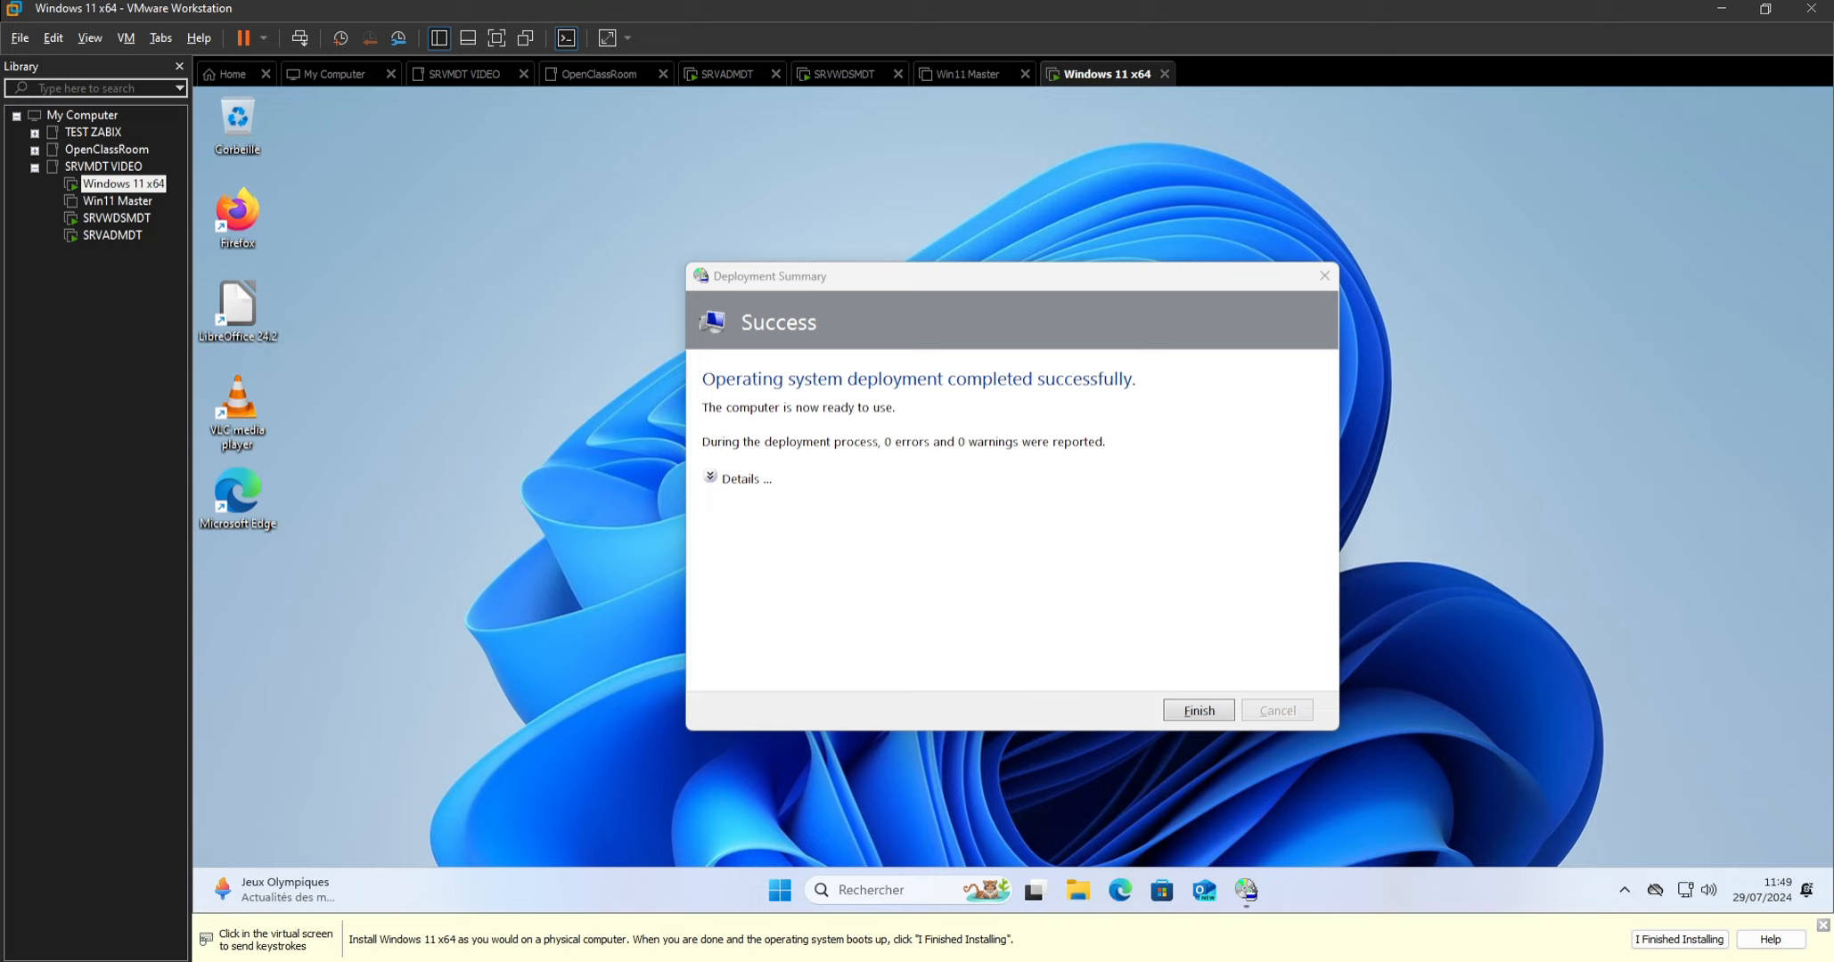